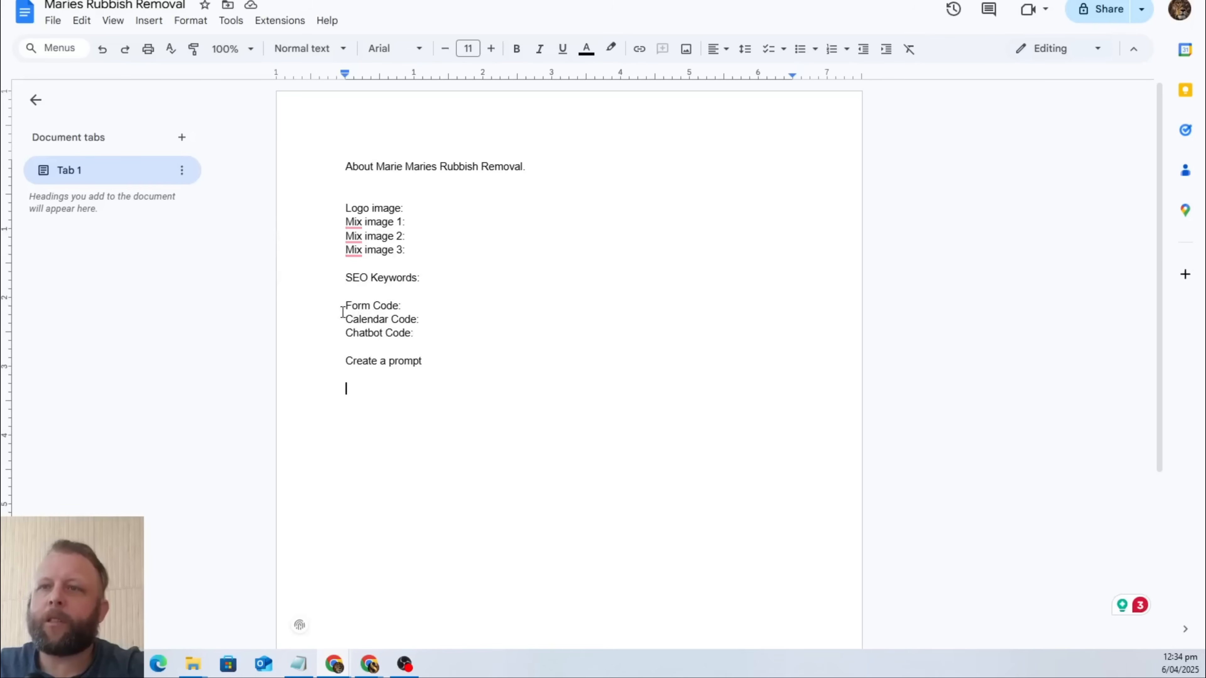
Add the line "Layout." directly below "Create a prompt" in the document.
click(372, 375)
text(Layout.)
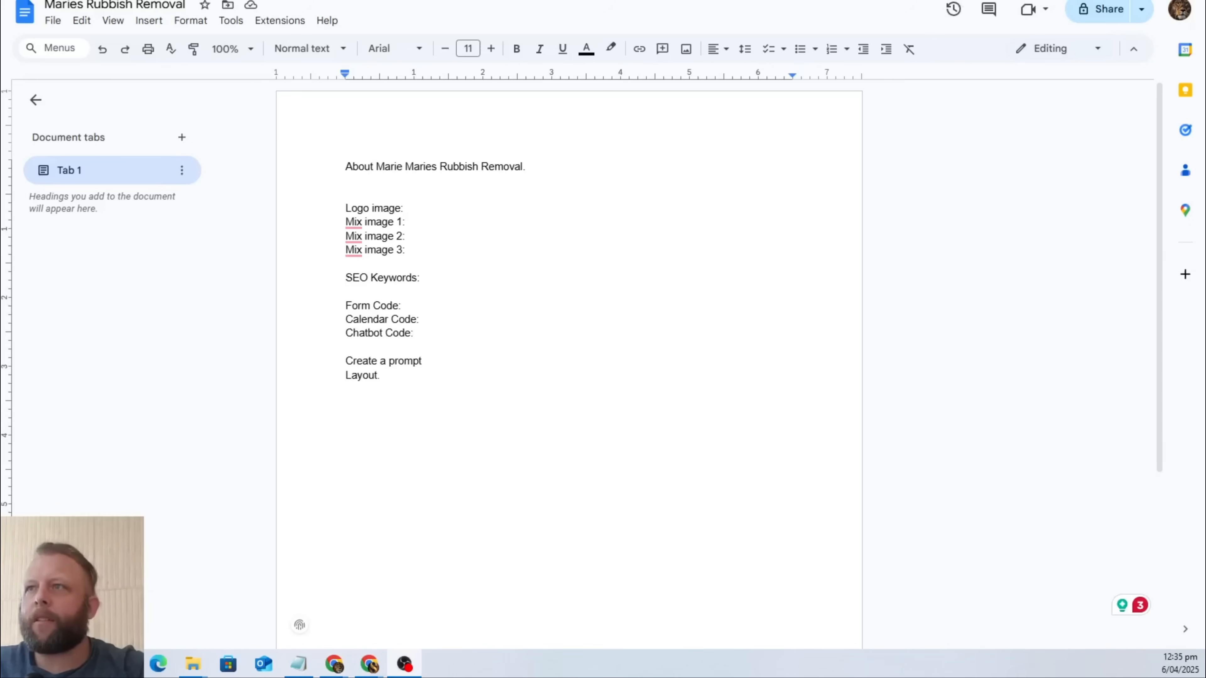
Search Google for "rubbish removal company logo" in a new browser tab and show the image results.
key(ctrl+t)
click(238, 1)
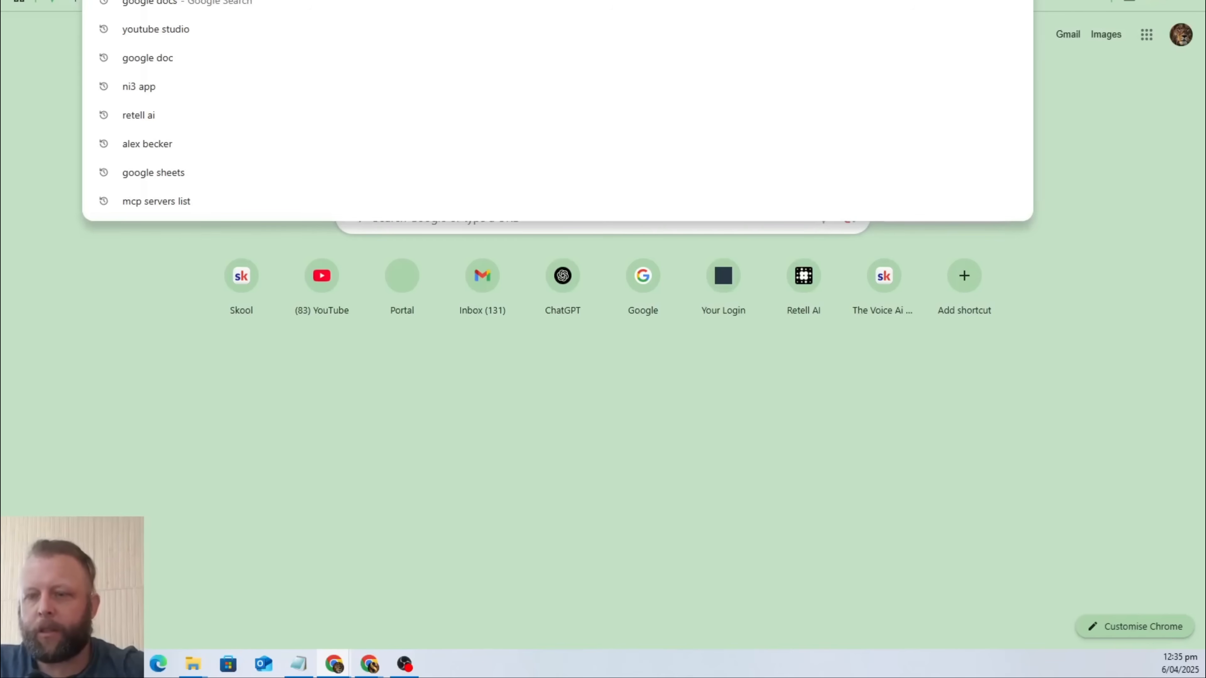
text(rub)
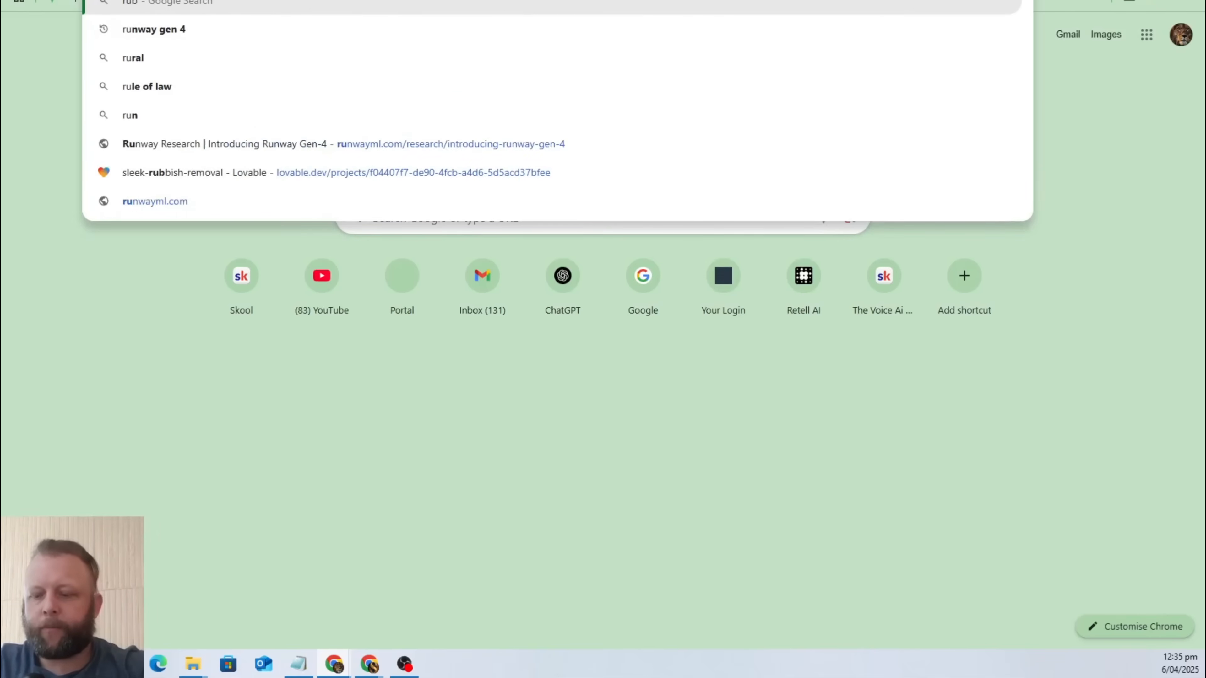
text(bish removal com)
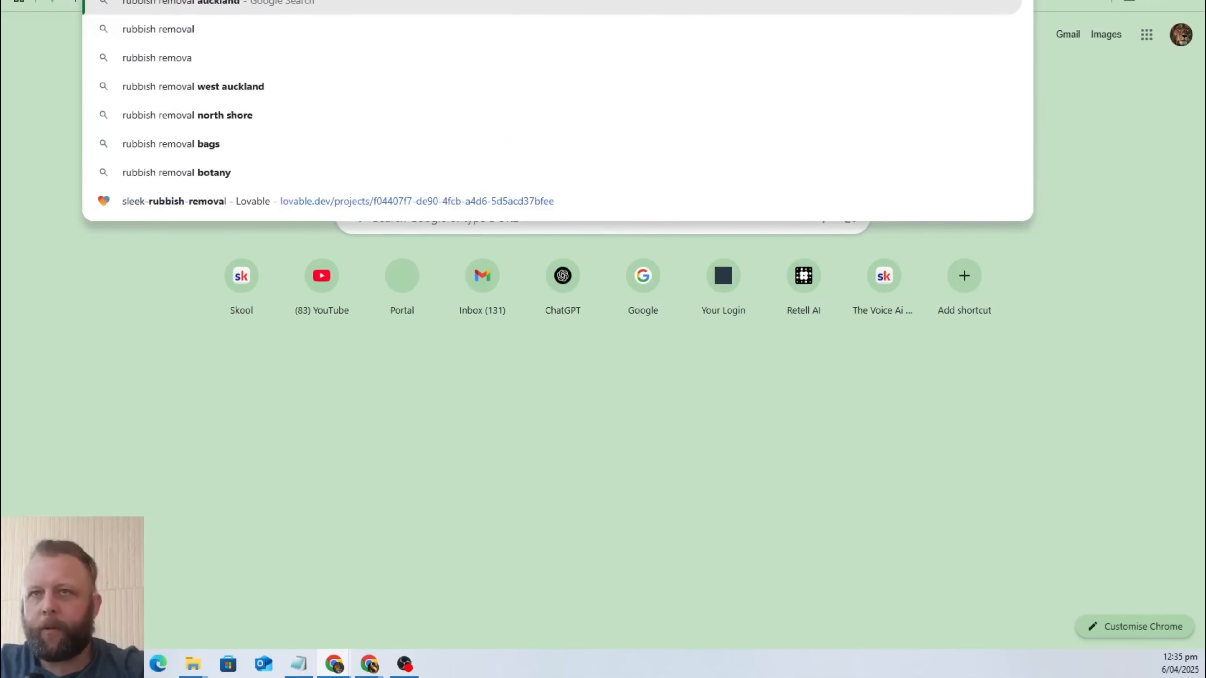
text(pany web)
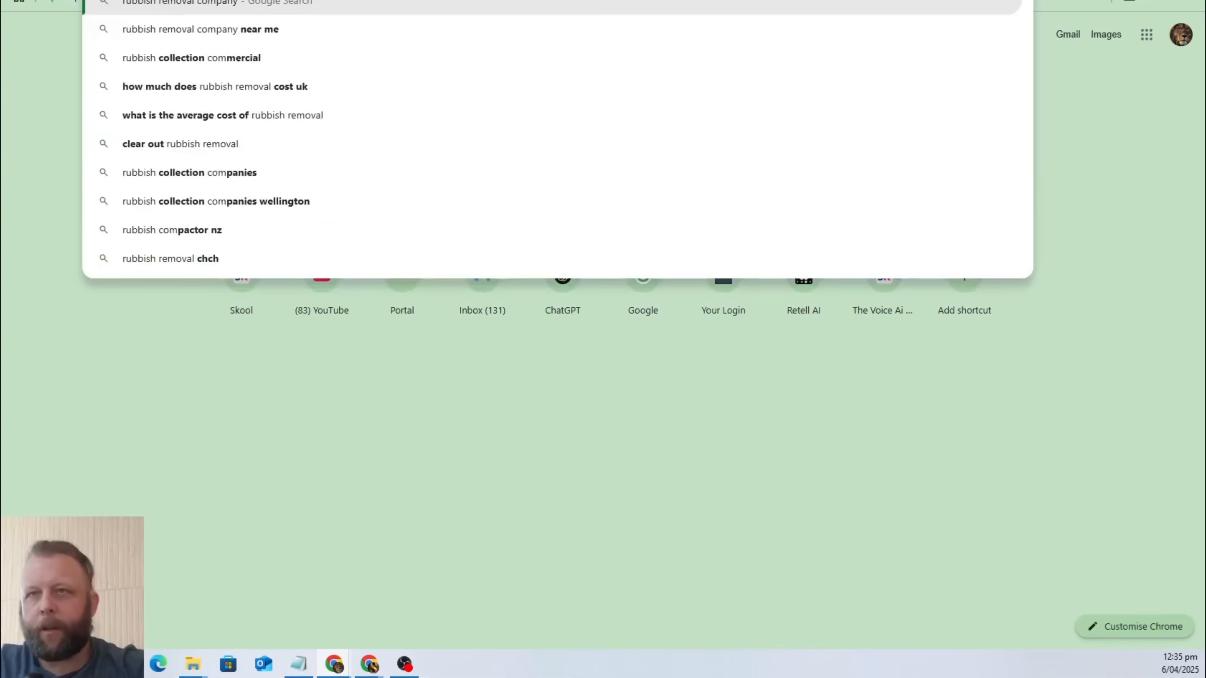
key(BackSpace)
key(BackSpace)
key(BackSpace)
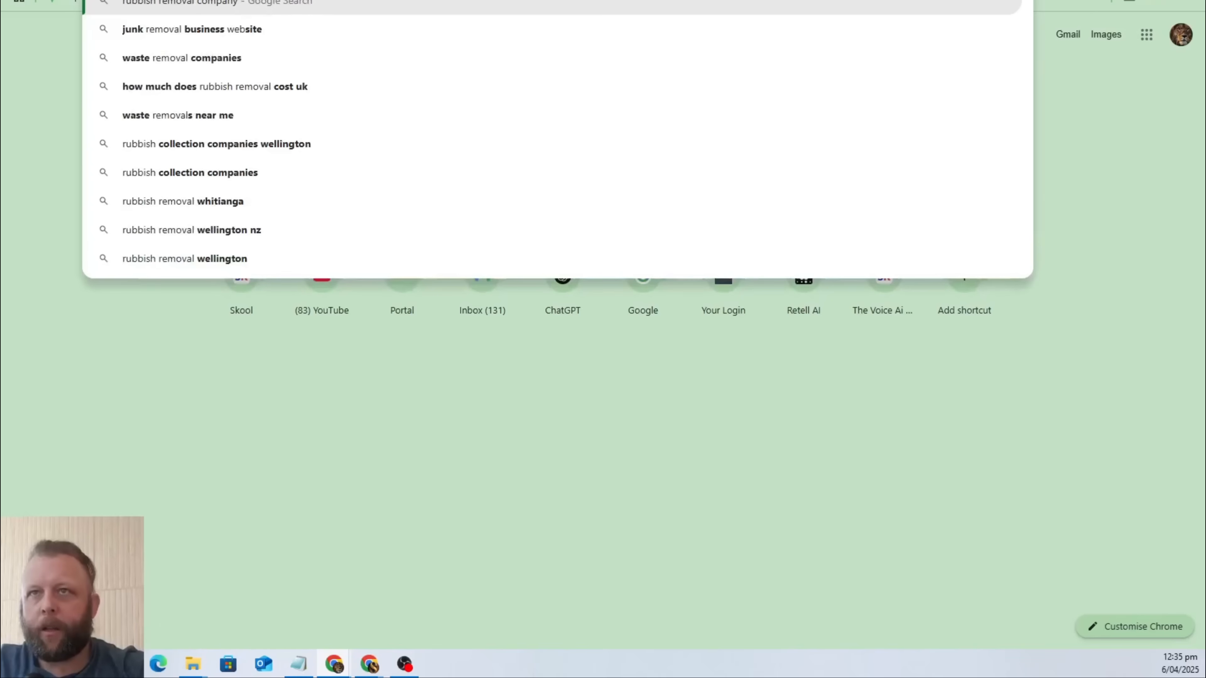
text(logo)
key(BackSpace)
key(BackSpace)
key(BackSpace)
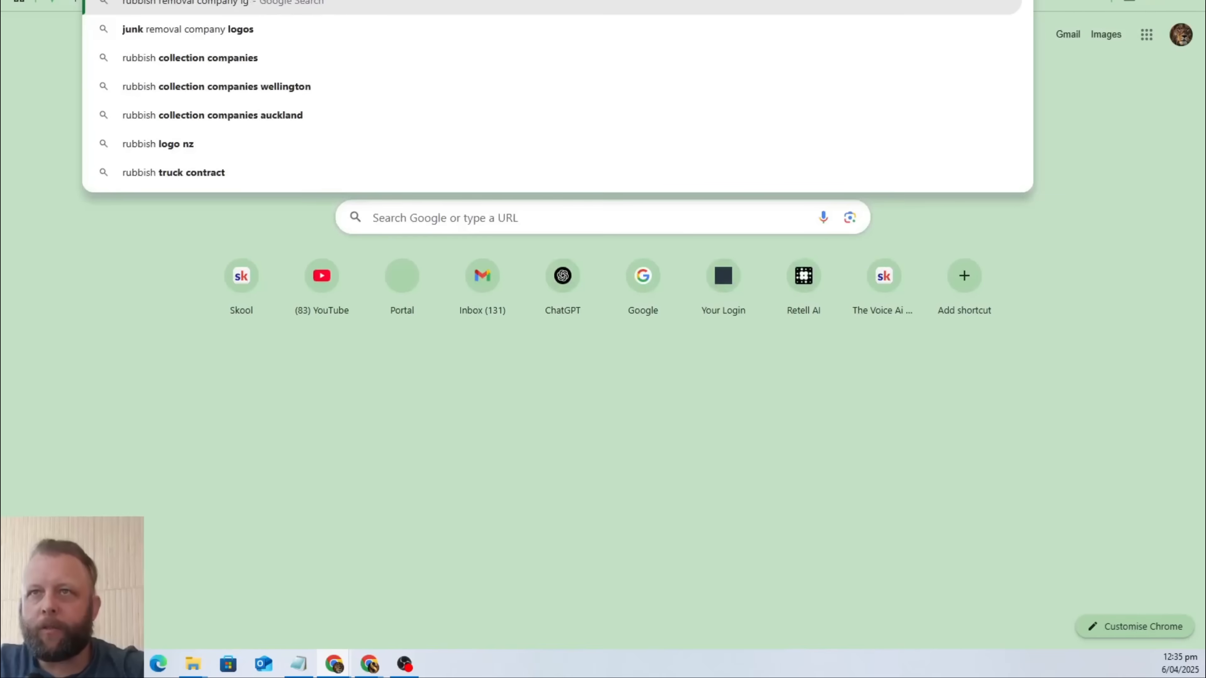
text(ogo)
key(Return)
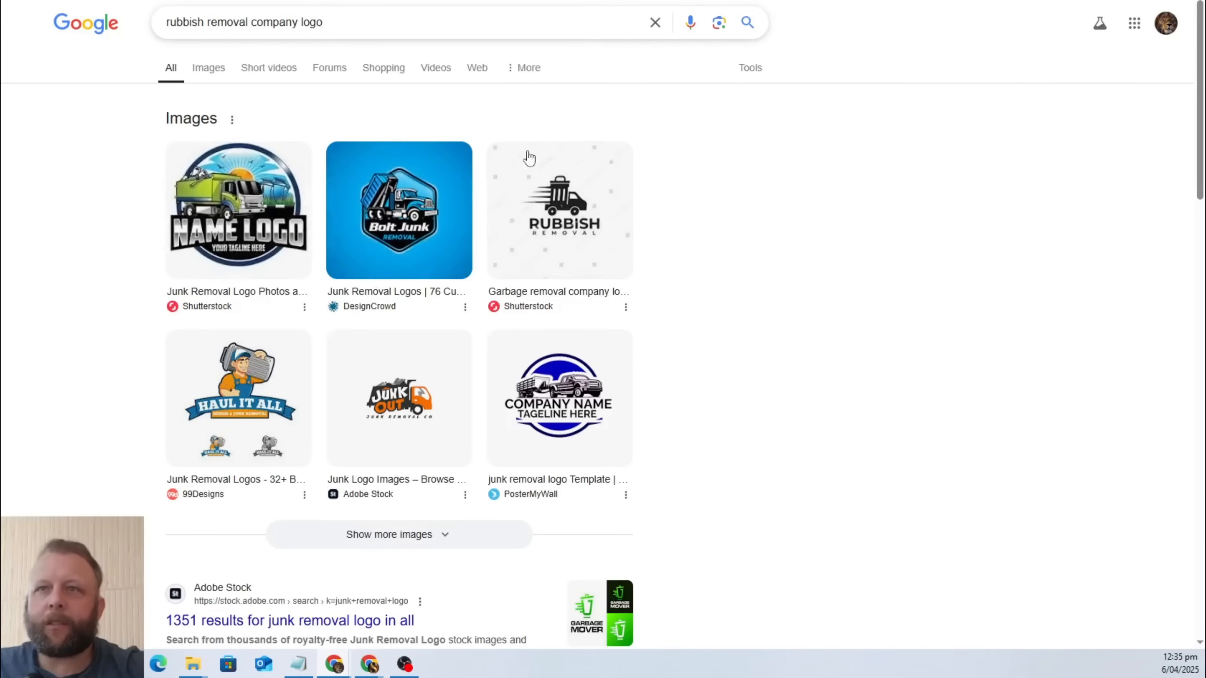
click(215, 77)
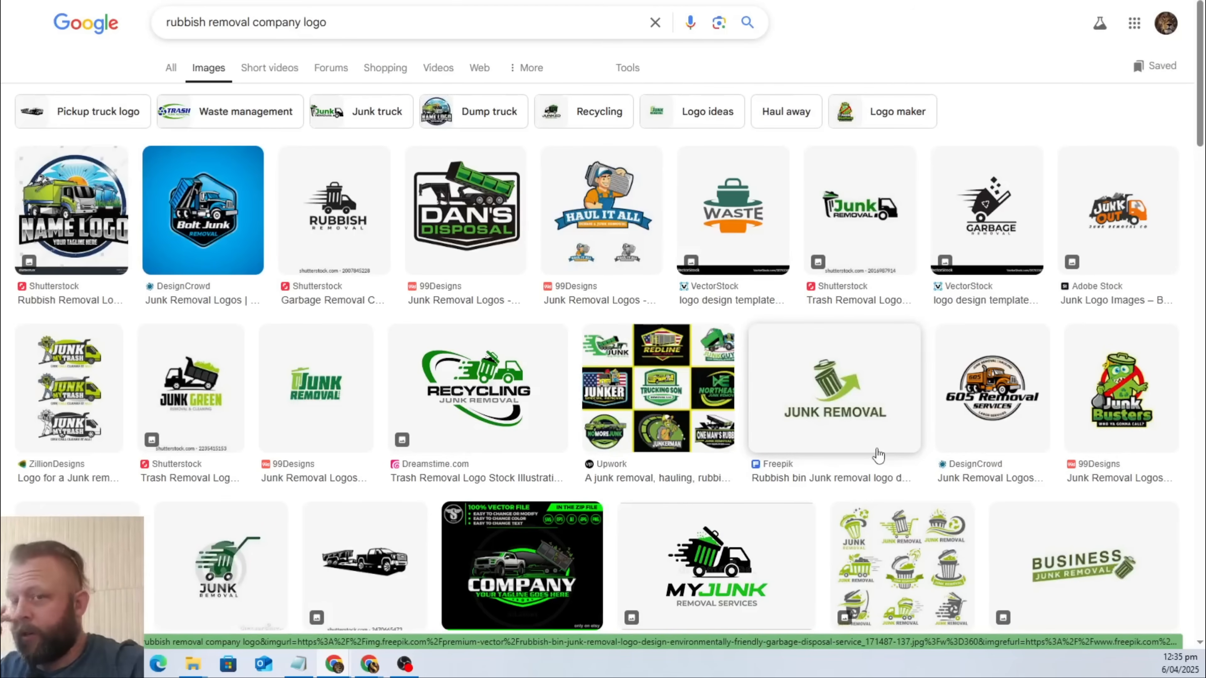
Save the black and green Trailer Trash Junk Removal logo to the Downloads folder as logo1.
scroll(694, 291, down, 4)
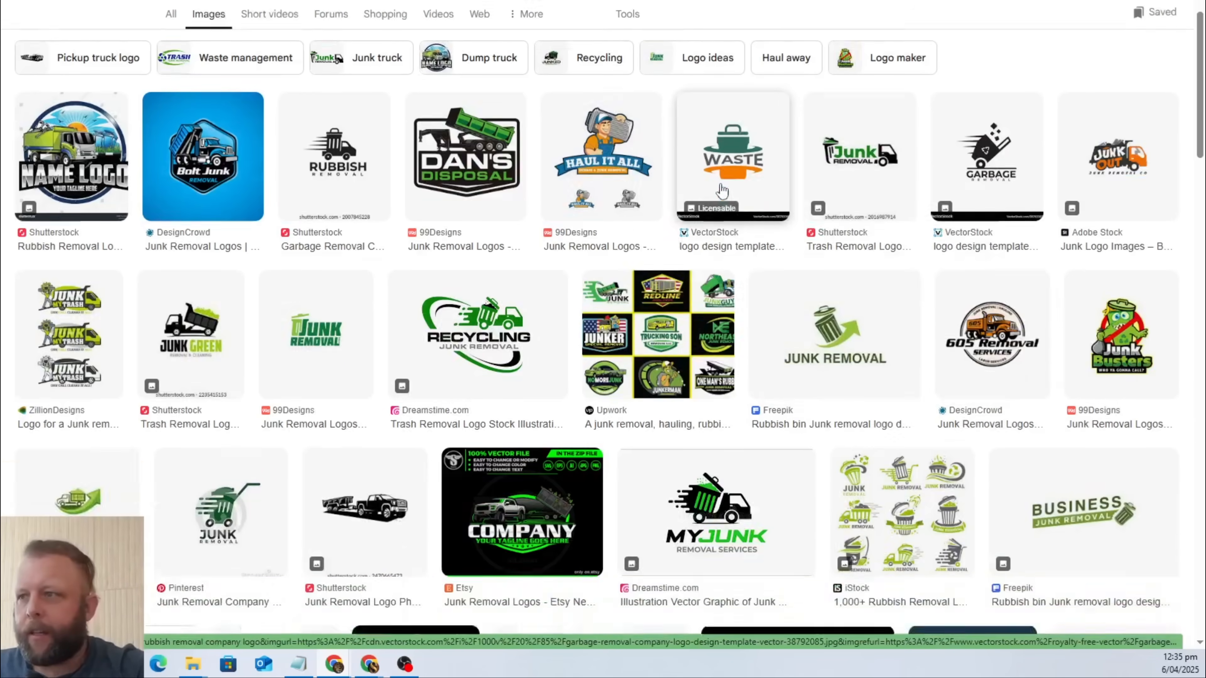
scroll(722, 190, down, 2)
scroll(722, 190, down, 3)
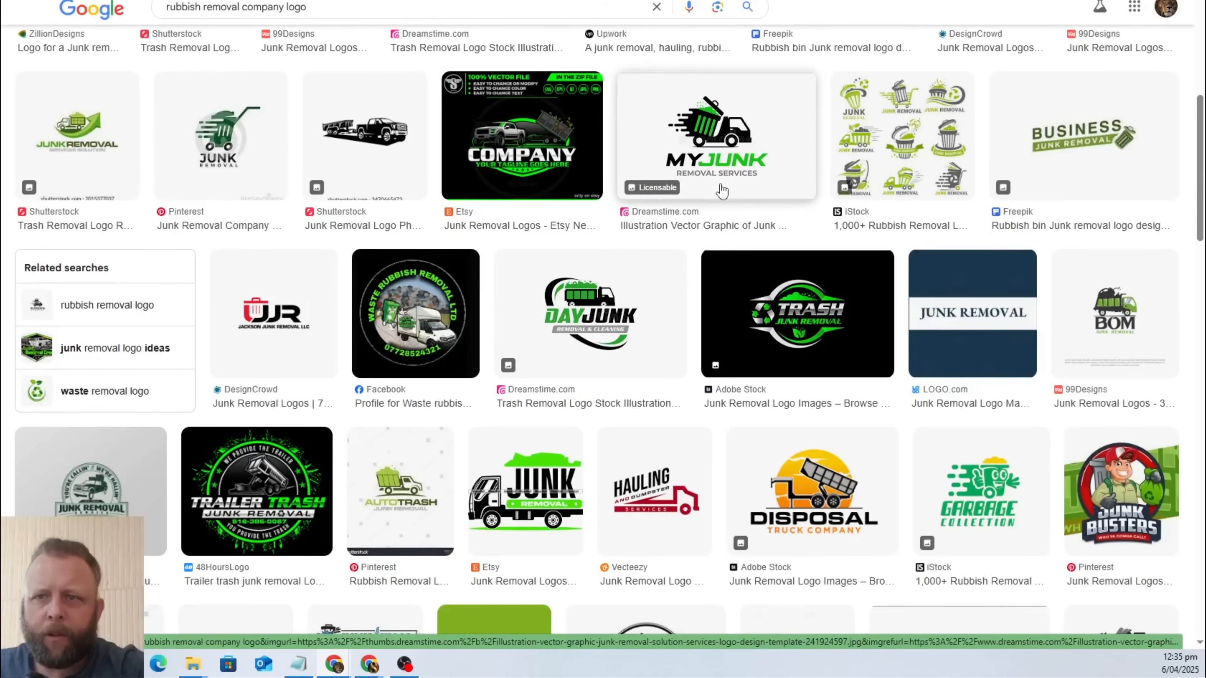
scroll(722, 190, down, 1)
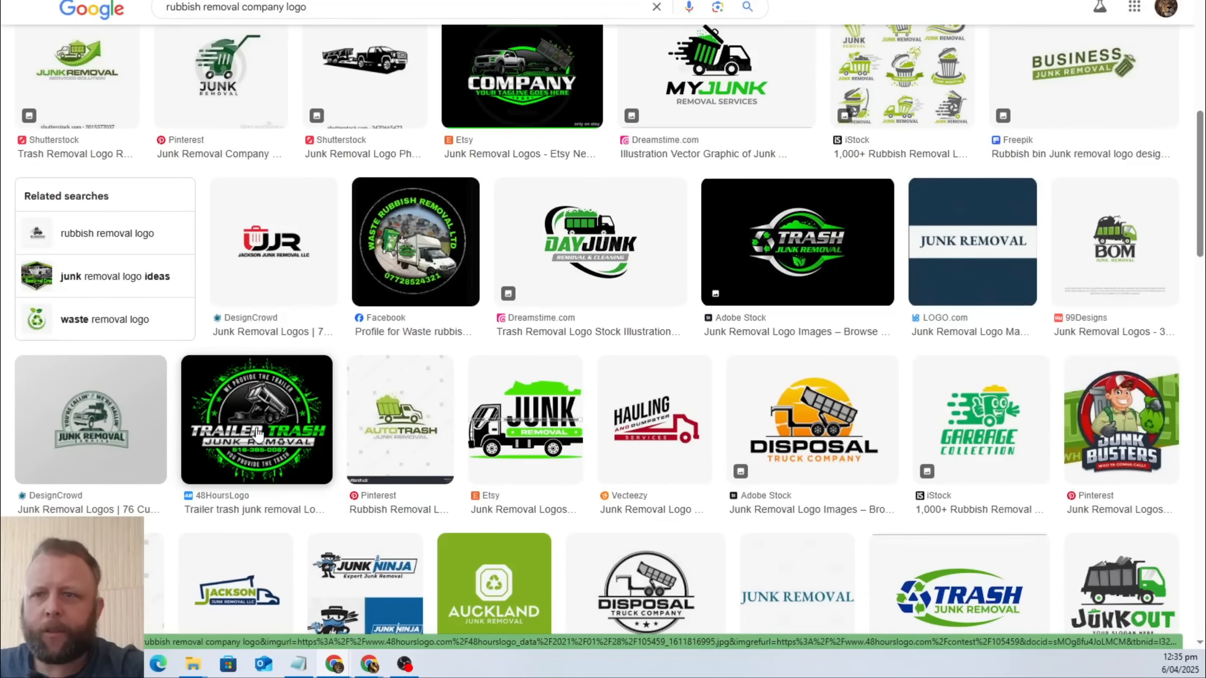
right_click(264, 408)
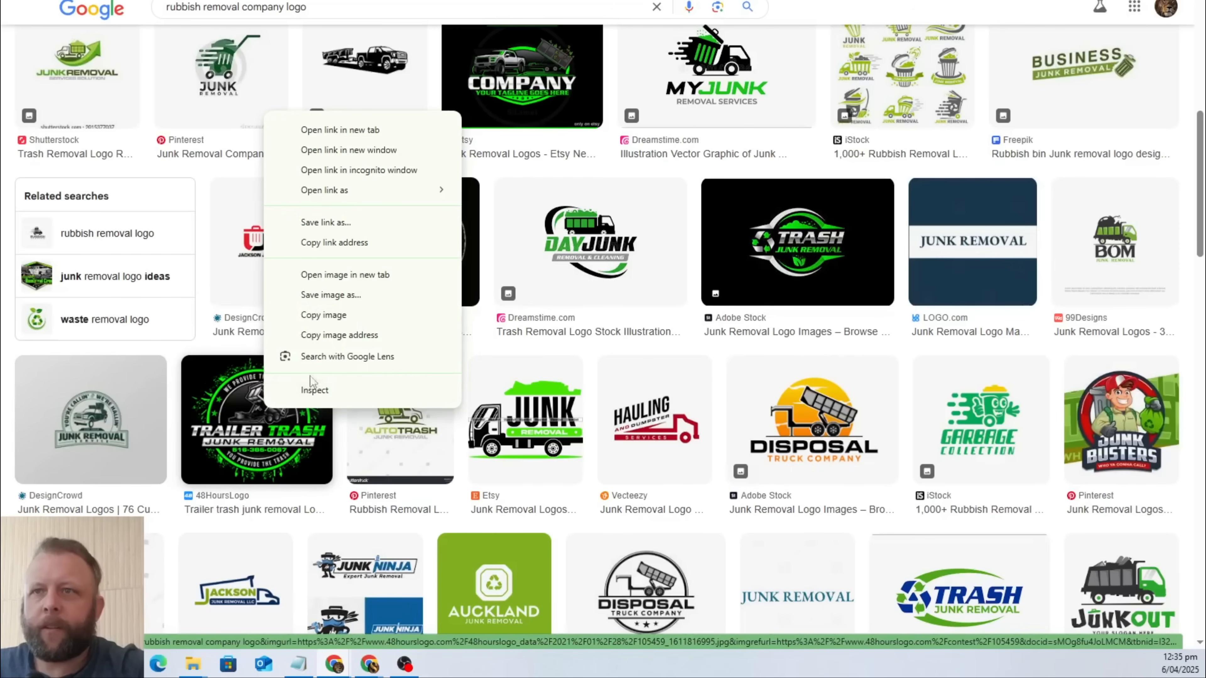
click(418, 292)
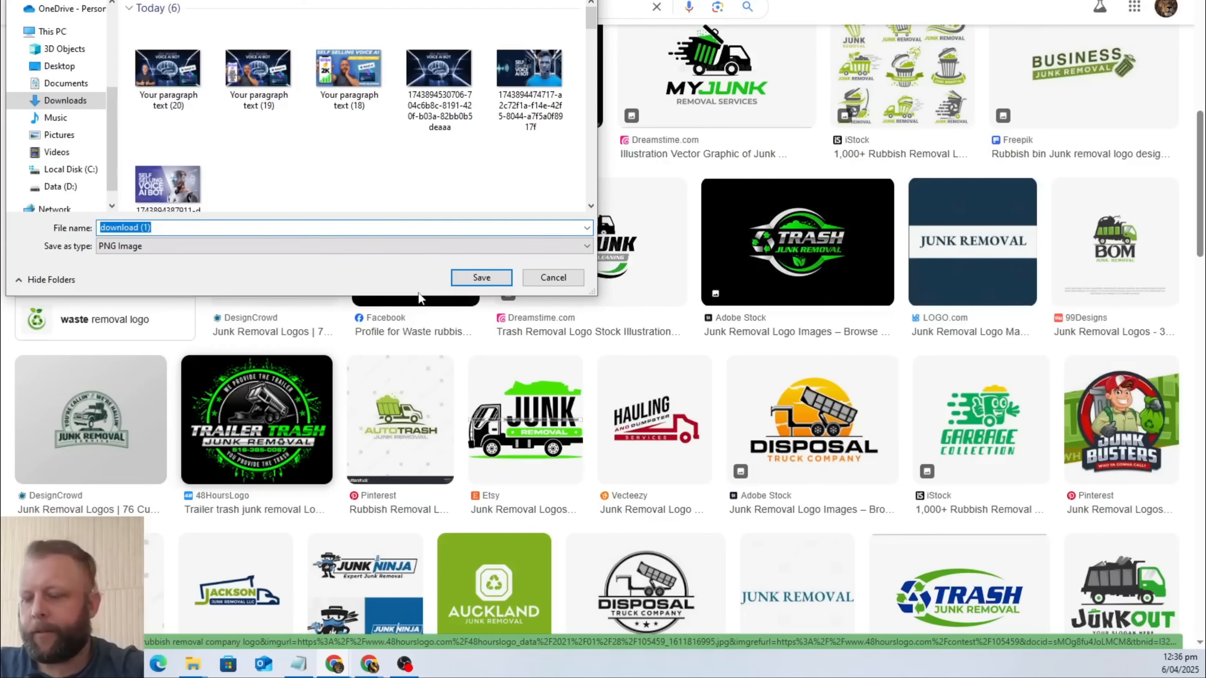
text(logo1)
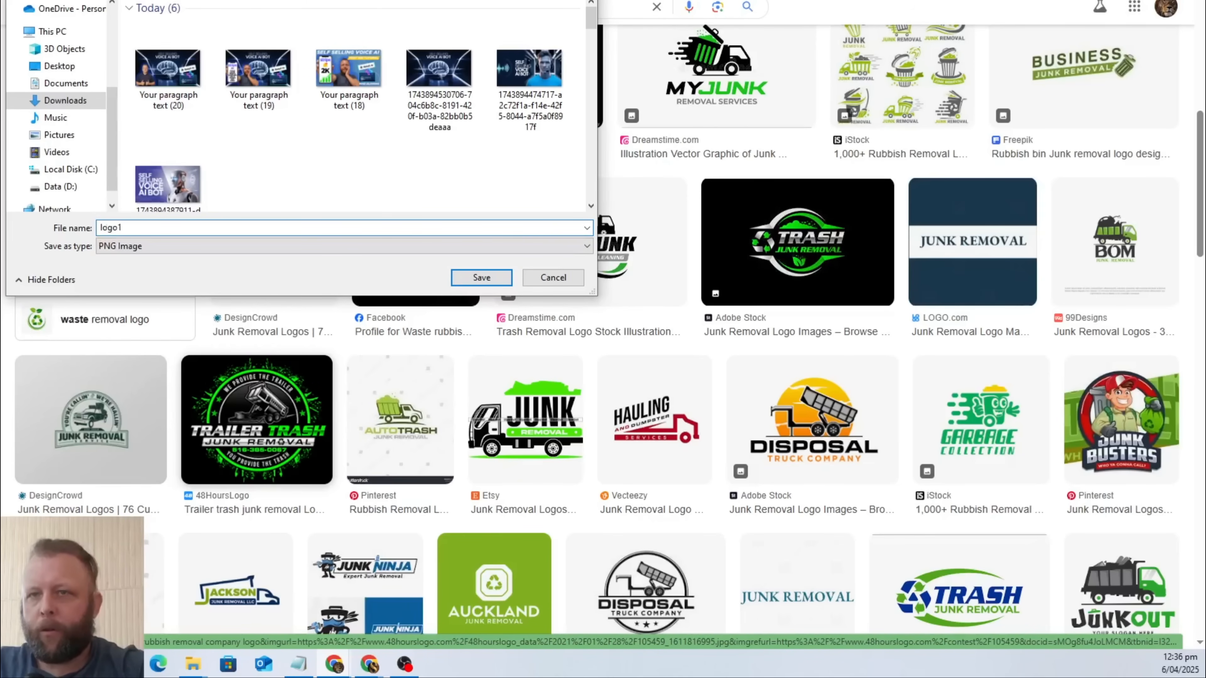
click(497, 278)
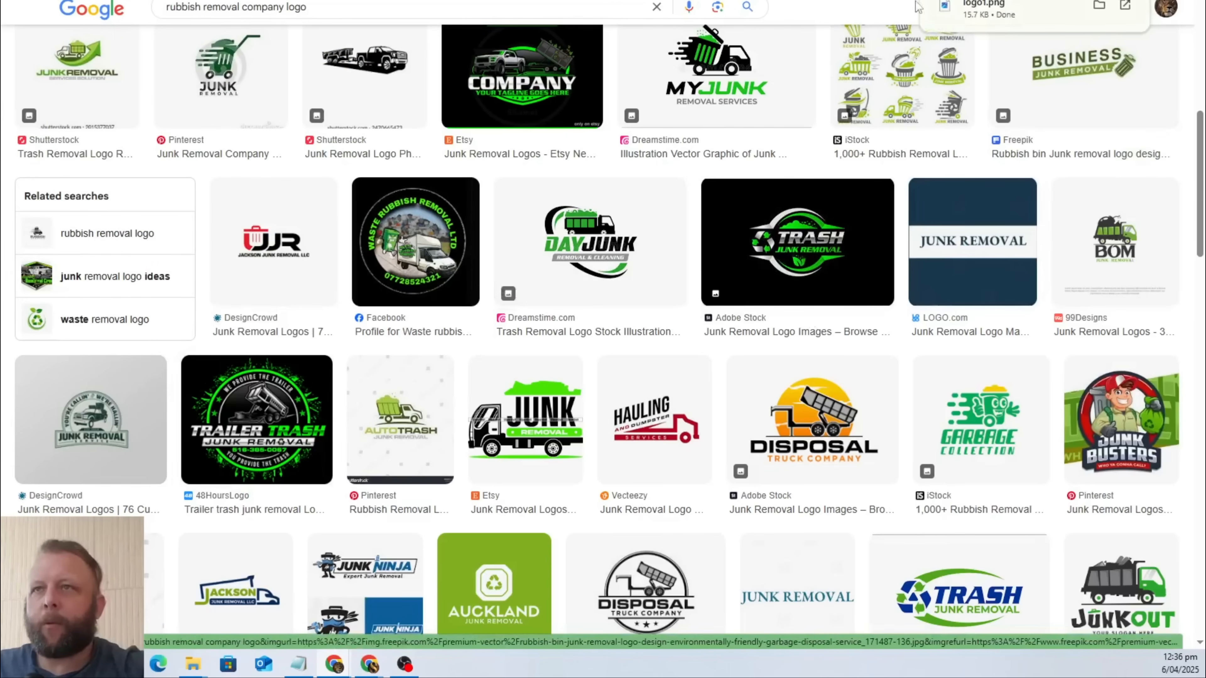
Switch to the CRM's Media Storage page and upload the logo1 image from Downloads.
click(380, 1)
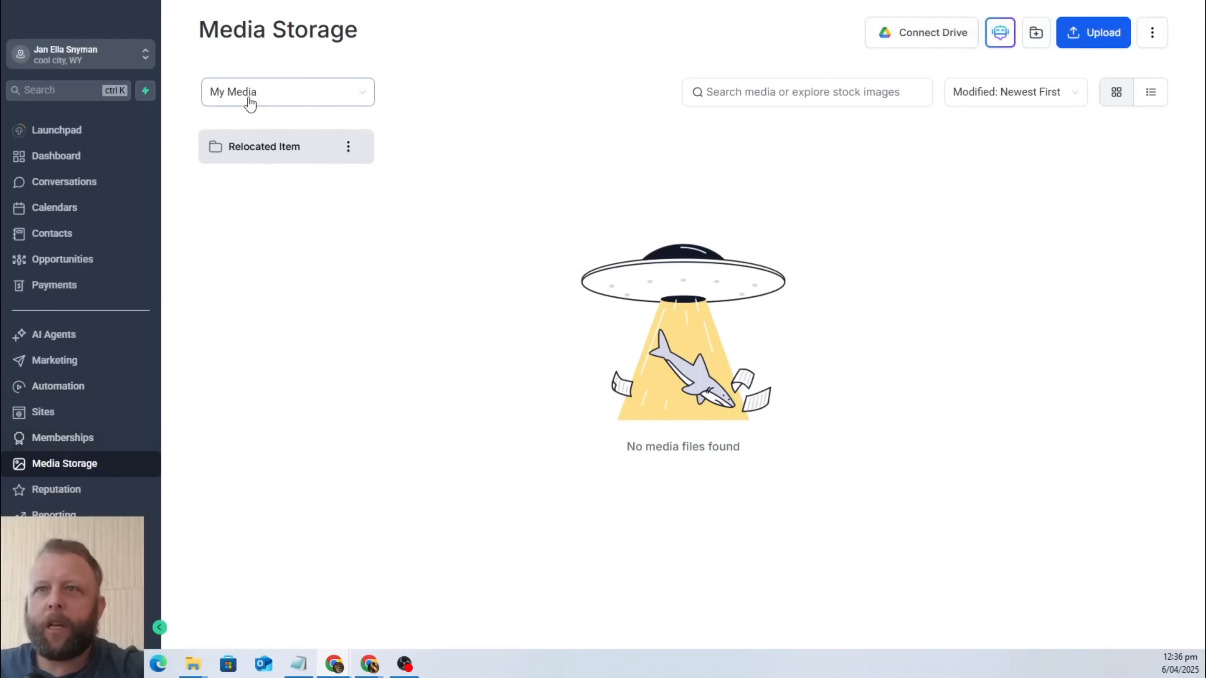
click(1074, 42)
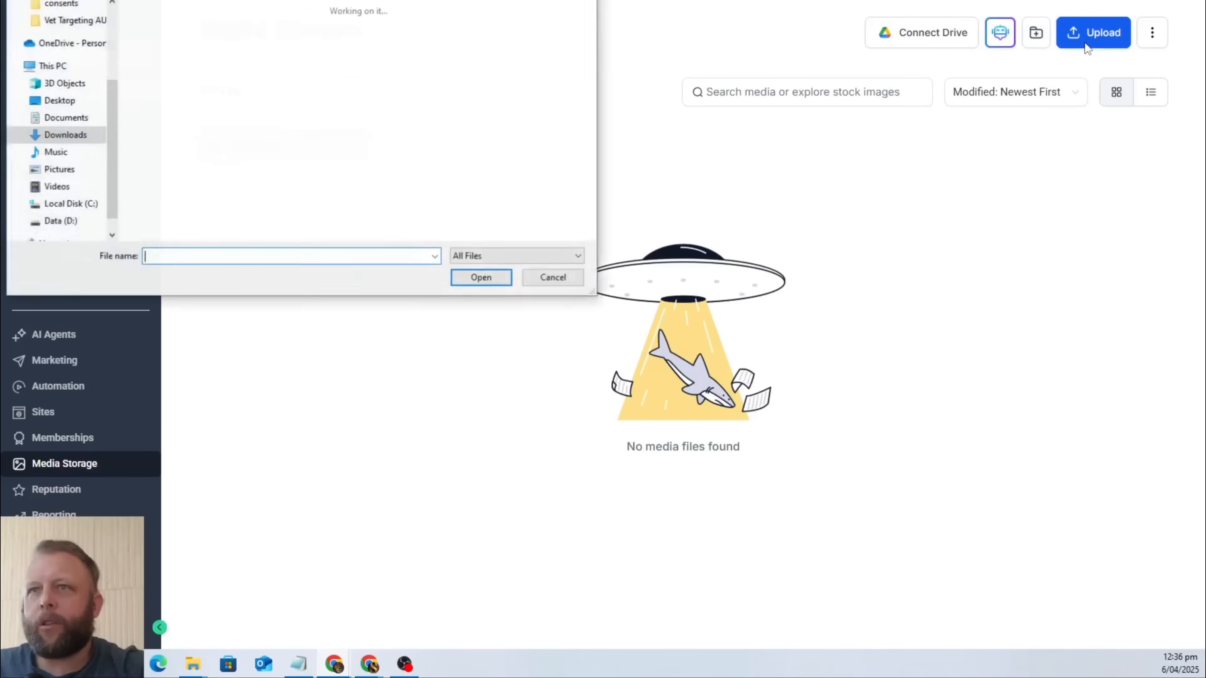
click(168, 64)
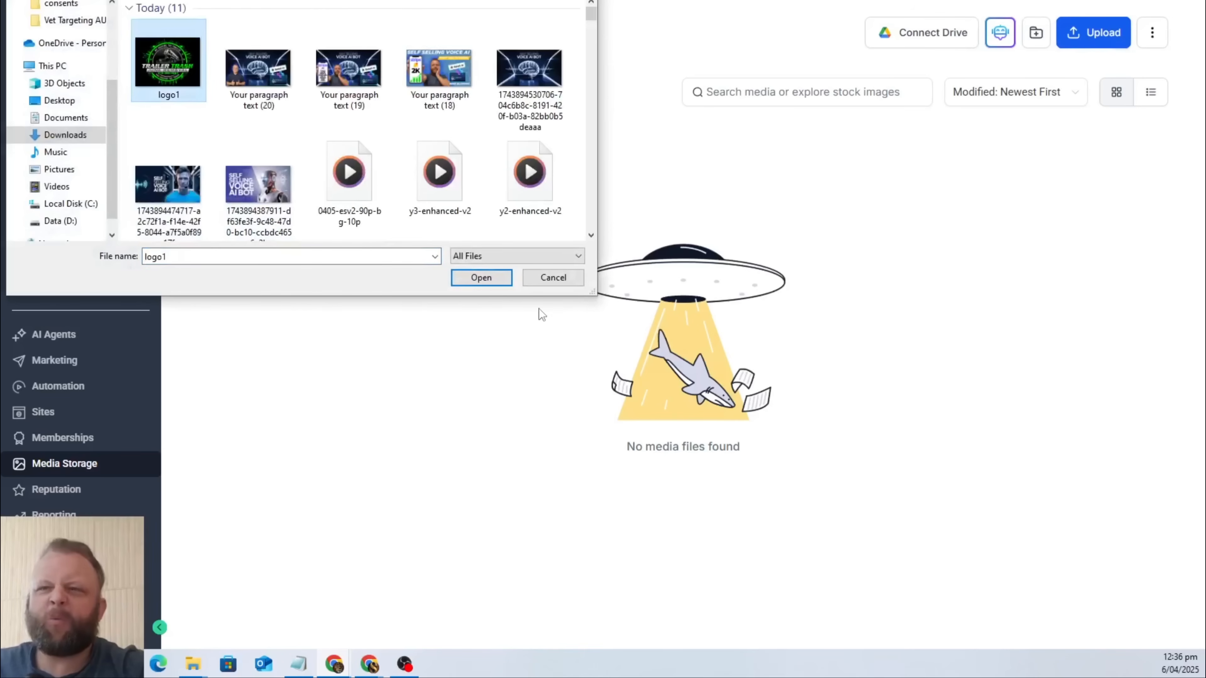
click(479, 278)
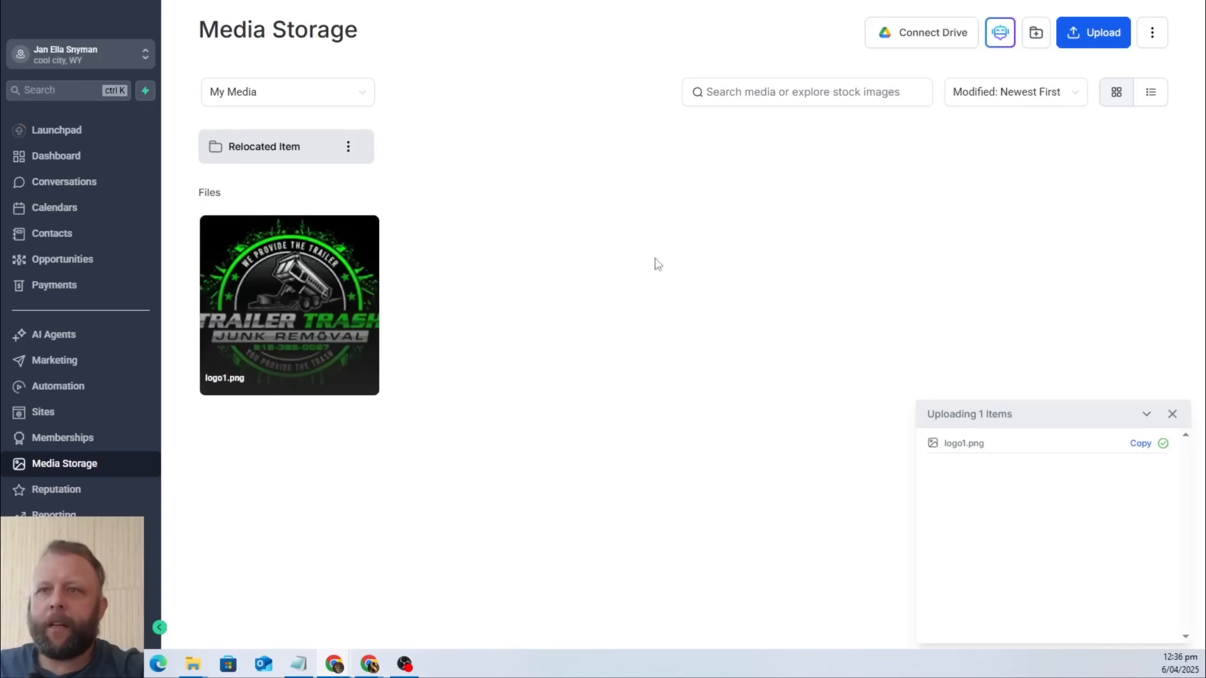
Copy the link of logo1.png and check it by loading the image in a new browser tab.
mouse_move(360, 237)
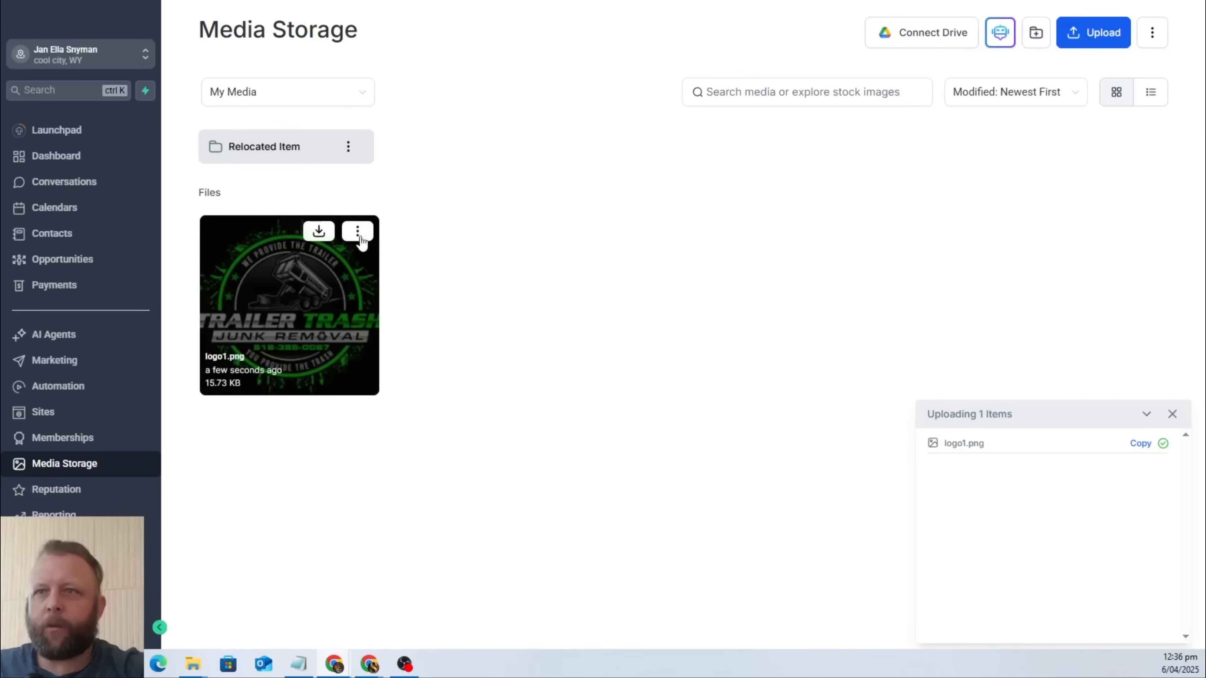
click(358, 234)
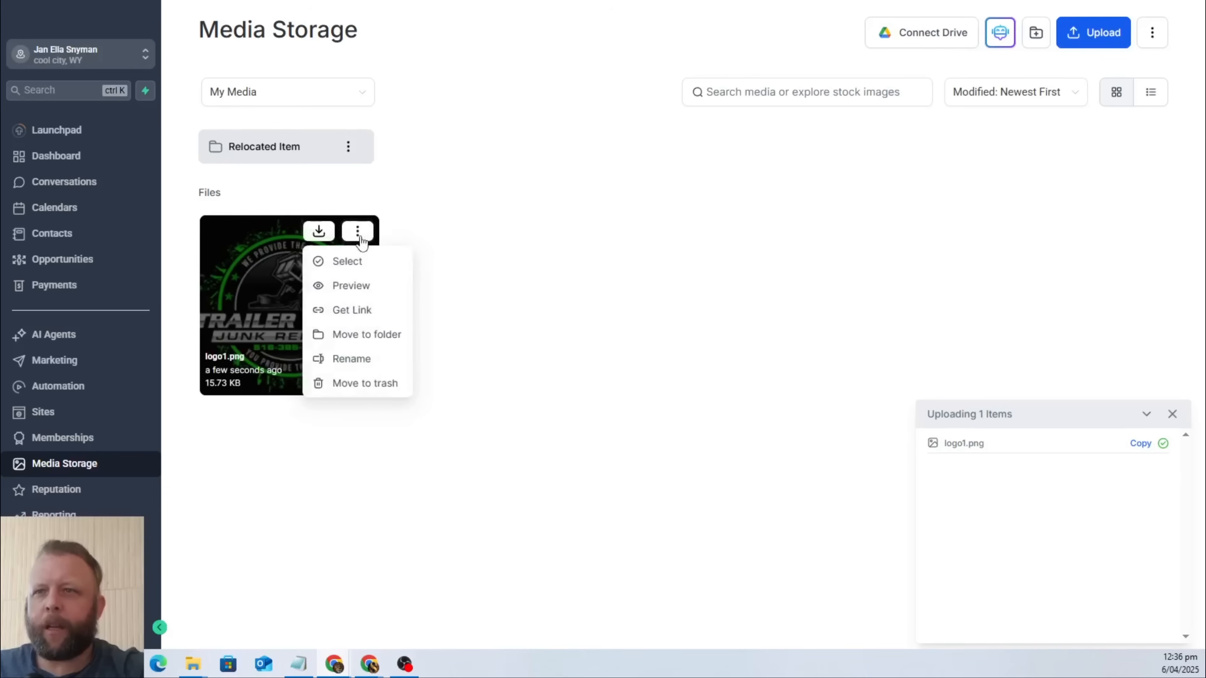
click(372, 313)
key(ctrl+t)
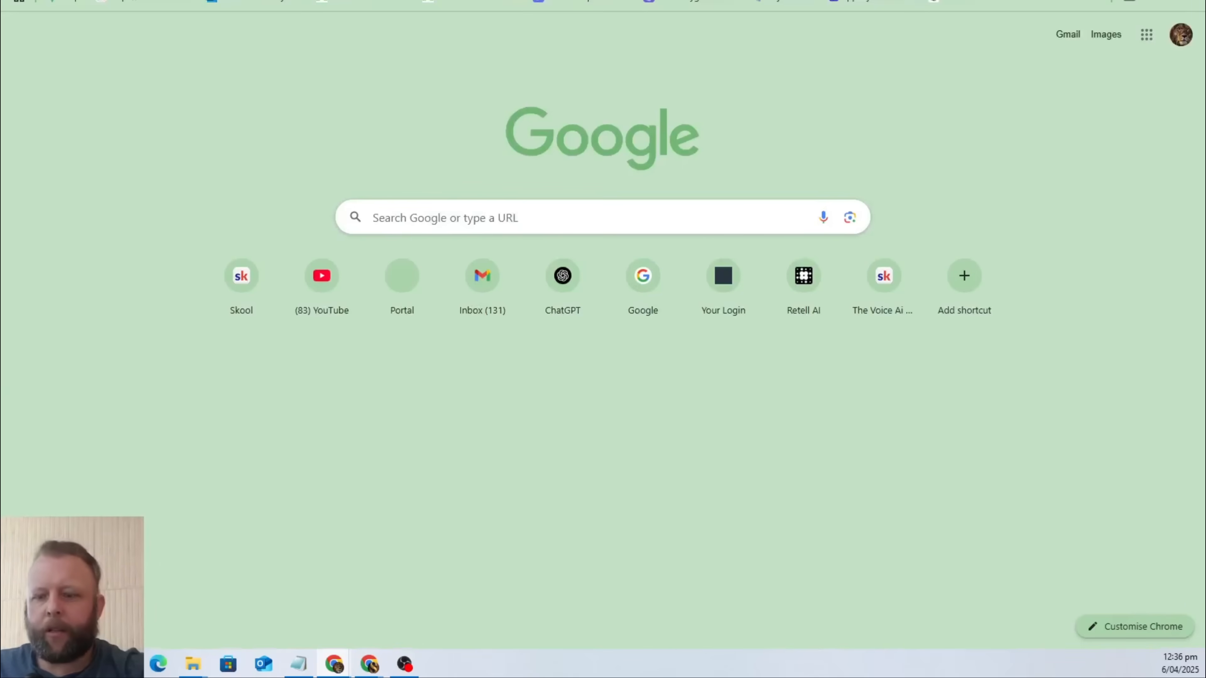
key(ctrl+v)
key(Return)
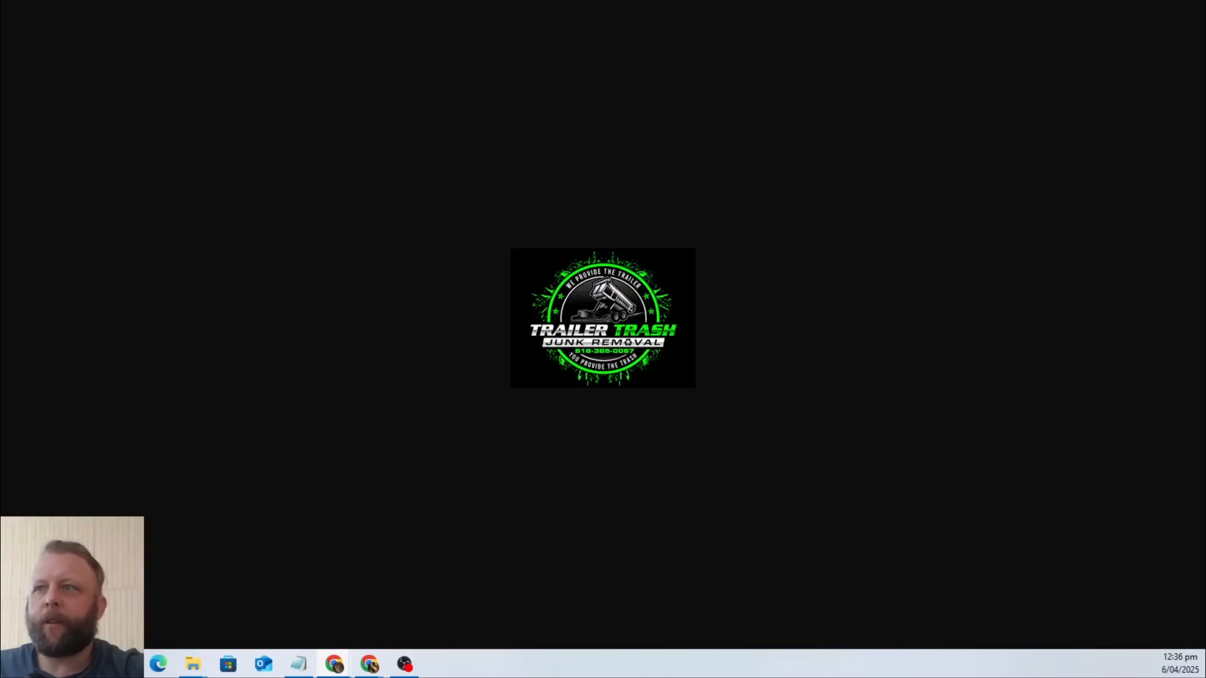
click(955, 1)
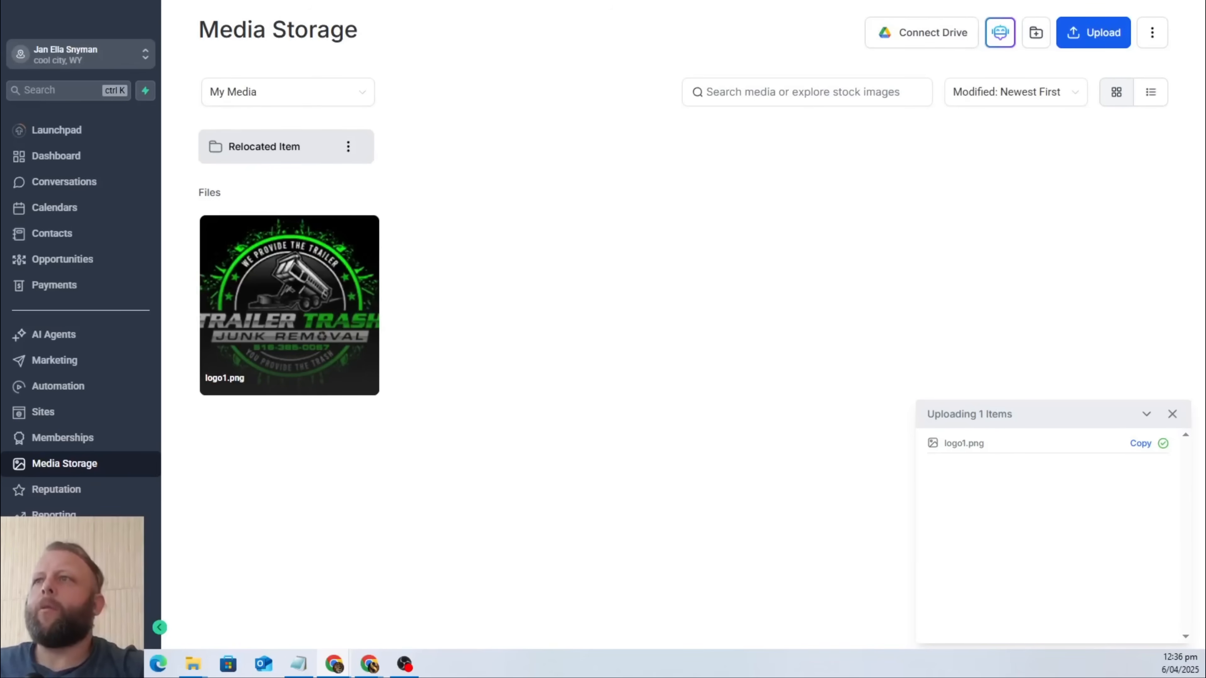
Return to the Maries Rubbish Removal document in Google Docs and paste the copied link under "Logo image:".
click(837, 1)
click(443, 212)
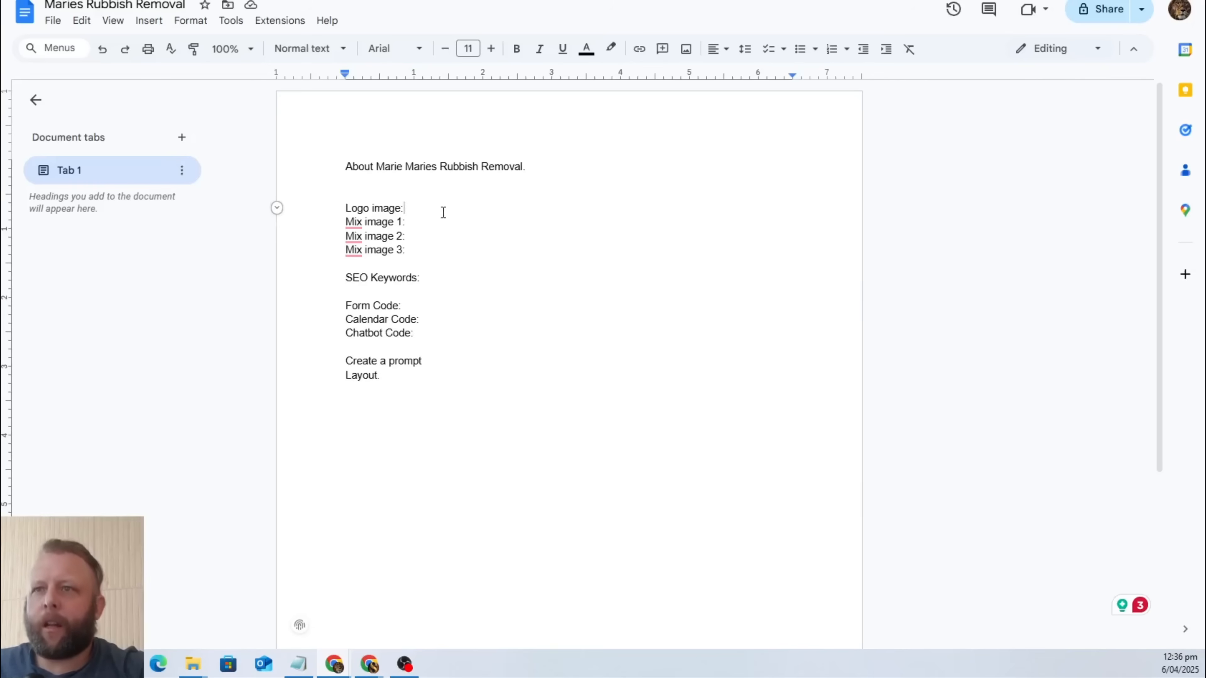
key(Return)
key(ctrl+v)
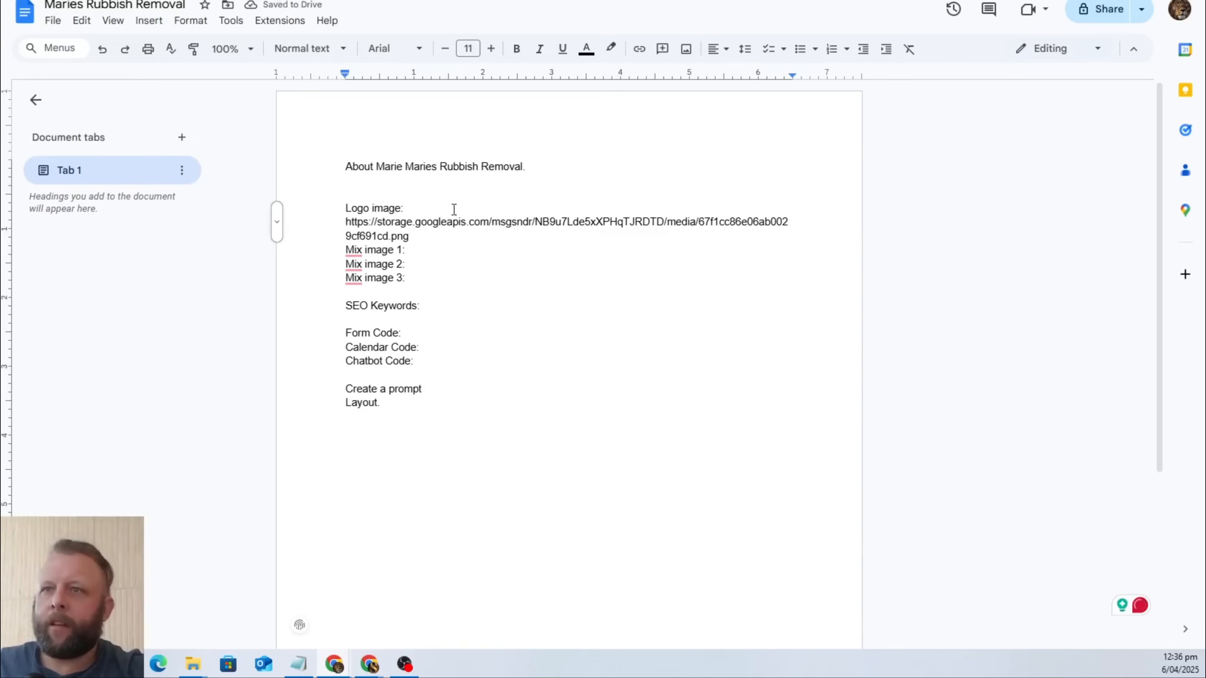
key(Delete)
key(Delete)
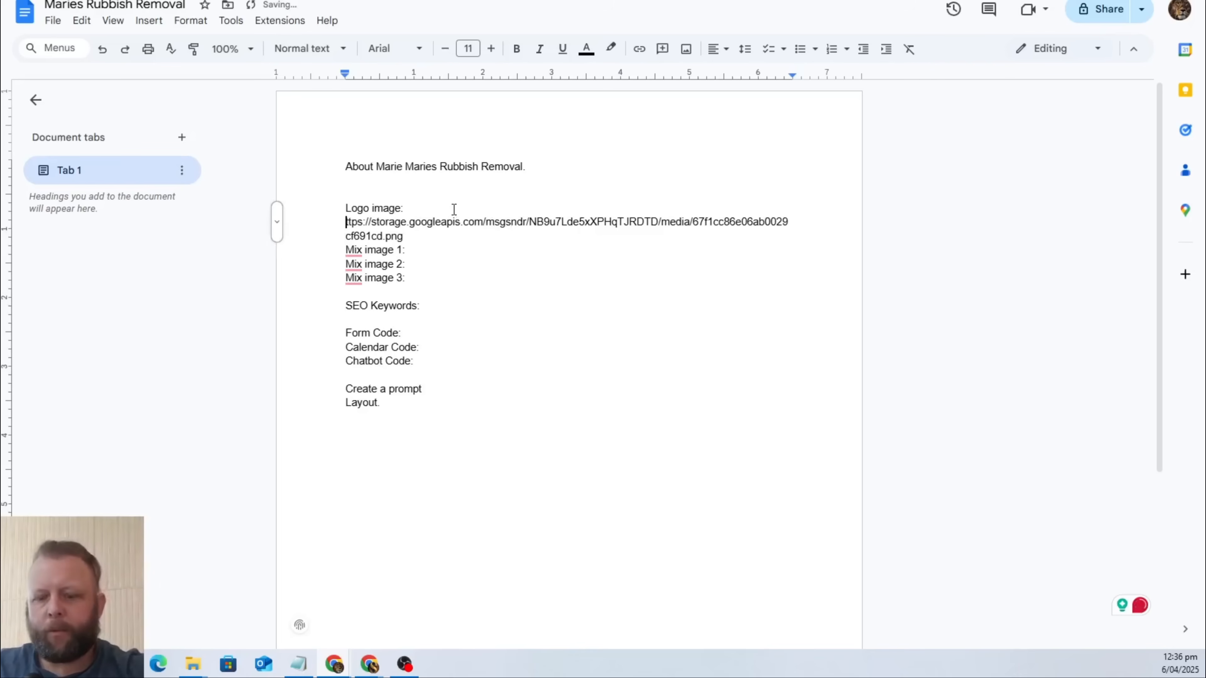
key(ctrl+z)
Join the pasted link to the "Logo image:" entry and insert a blank line before "Mix image 1:".
key(BackSpace)
key(Delete)
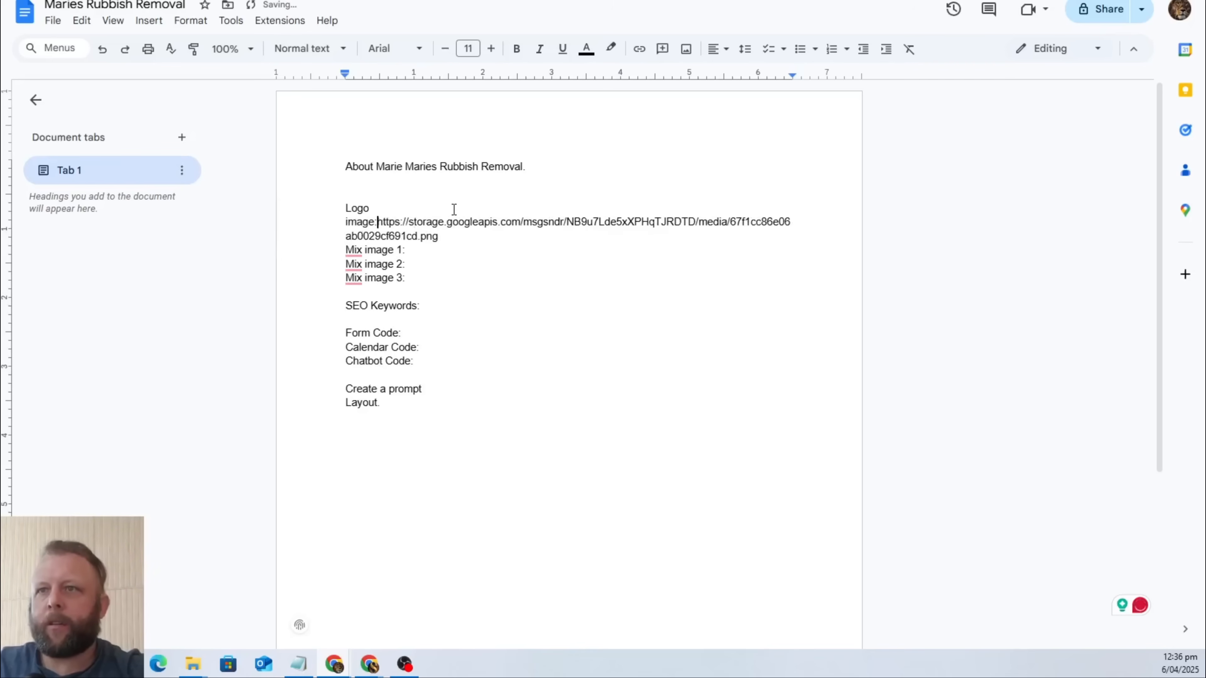
key(Down)
key(Down)
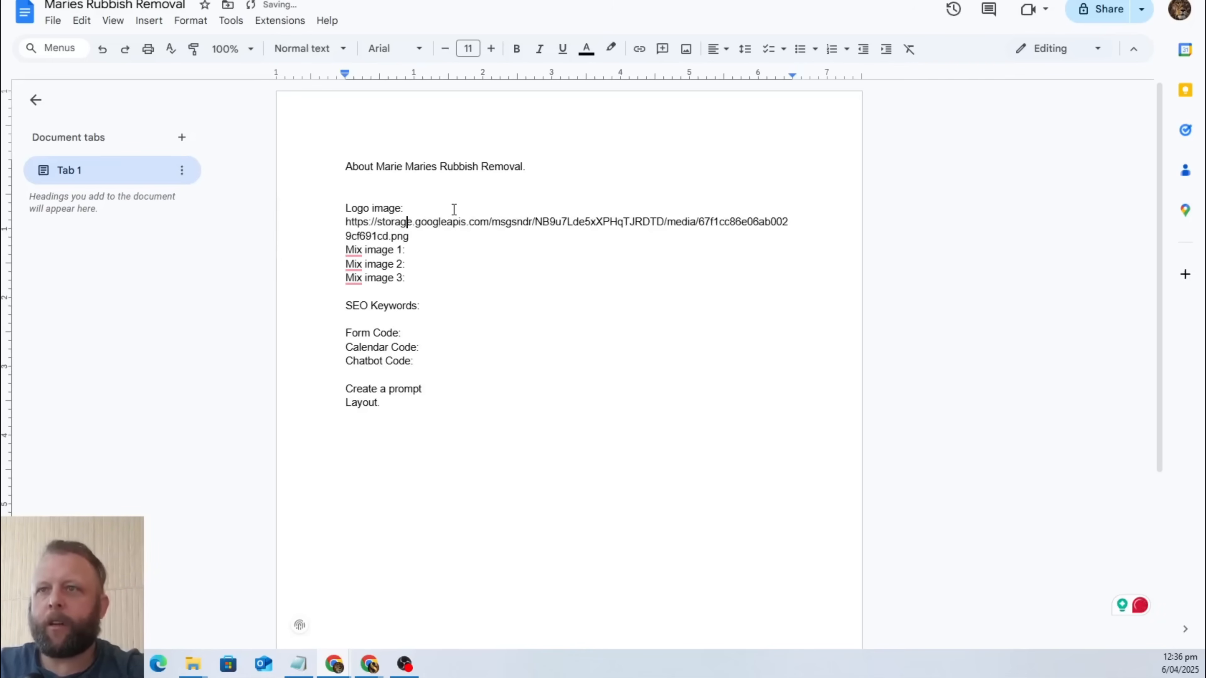
key(Return)
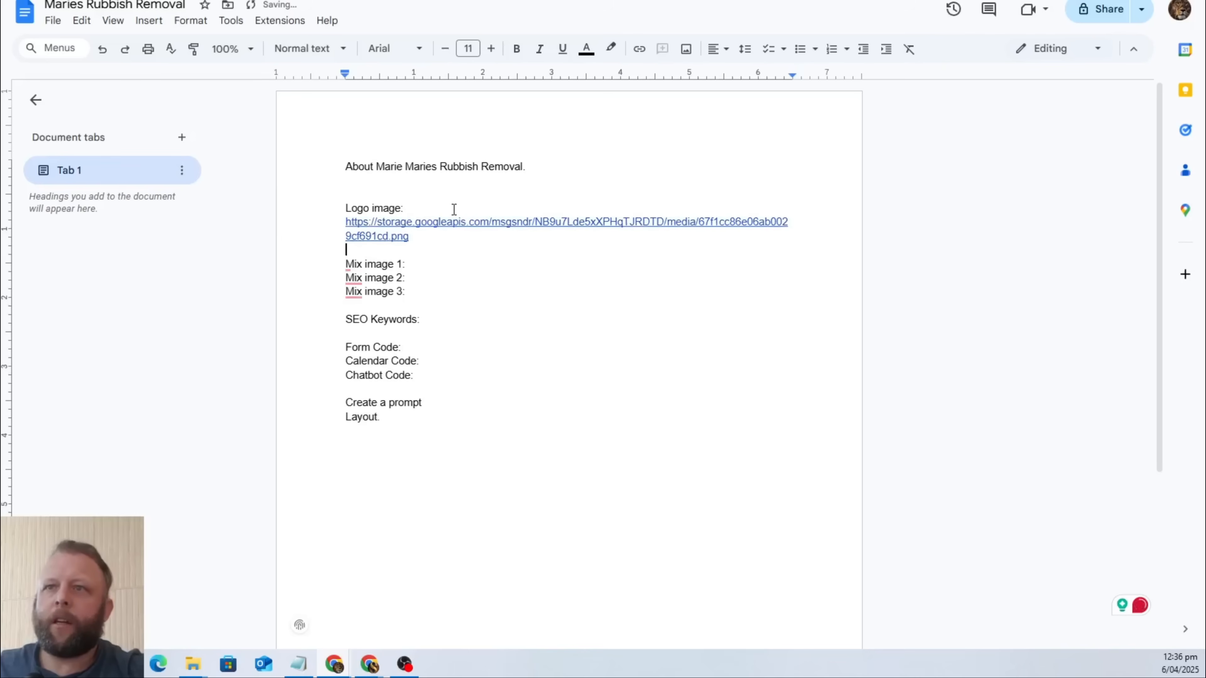
click(422, 264)
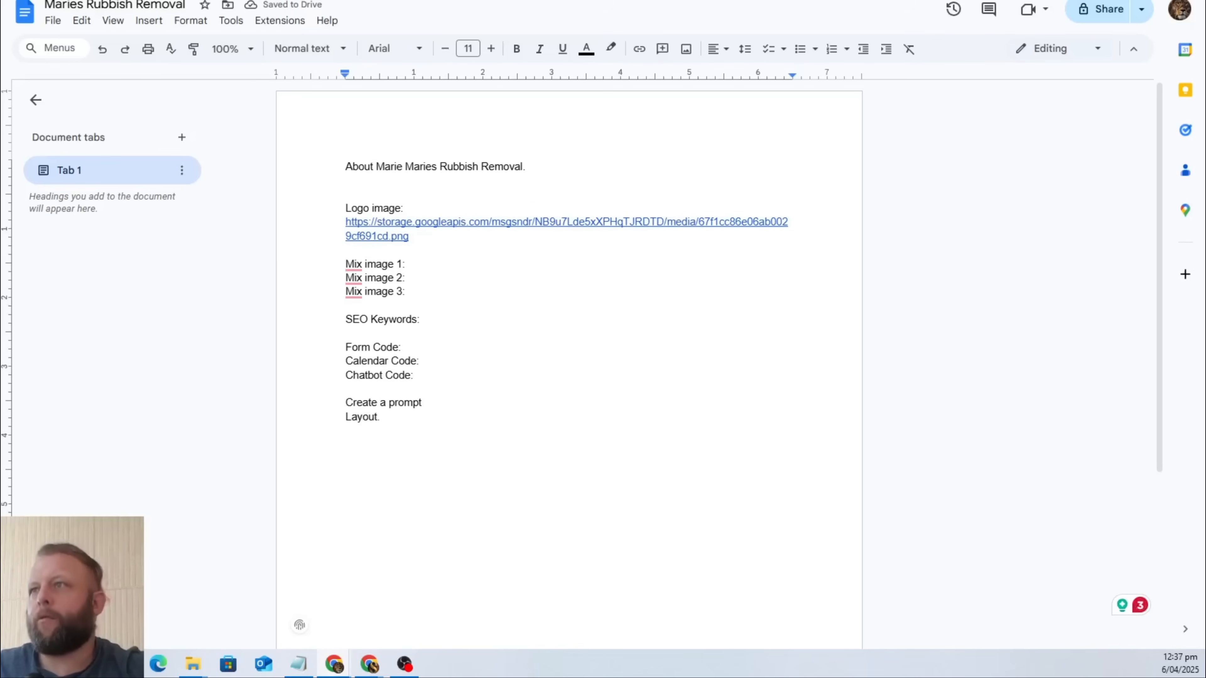
Return to the Google image results and change the search to "rubbish removal company".
click(664, 1)
drag(354, 9, 115, 20)
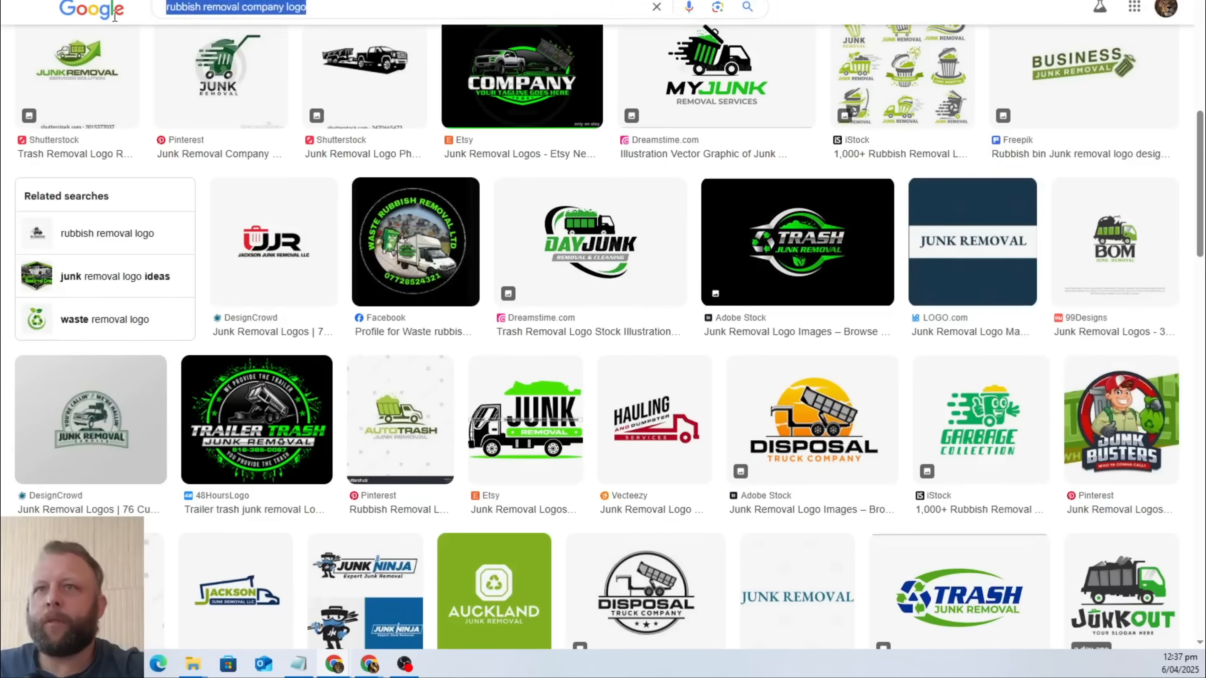
click(262, 13)
triple_click(291, 8)
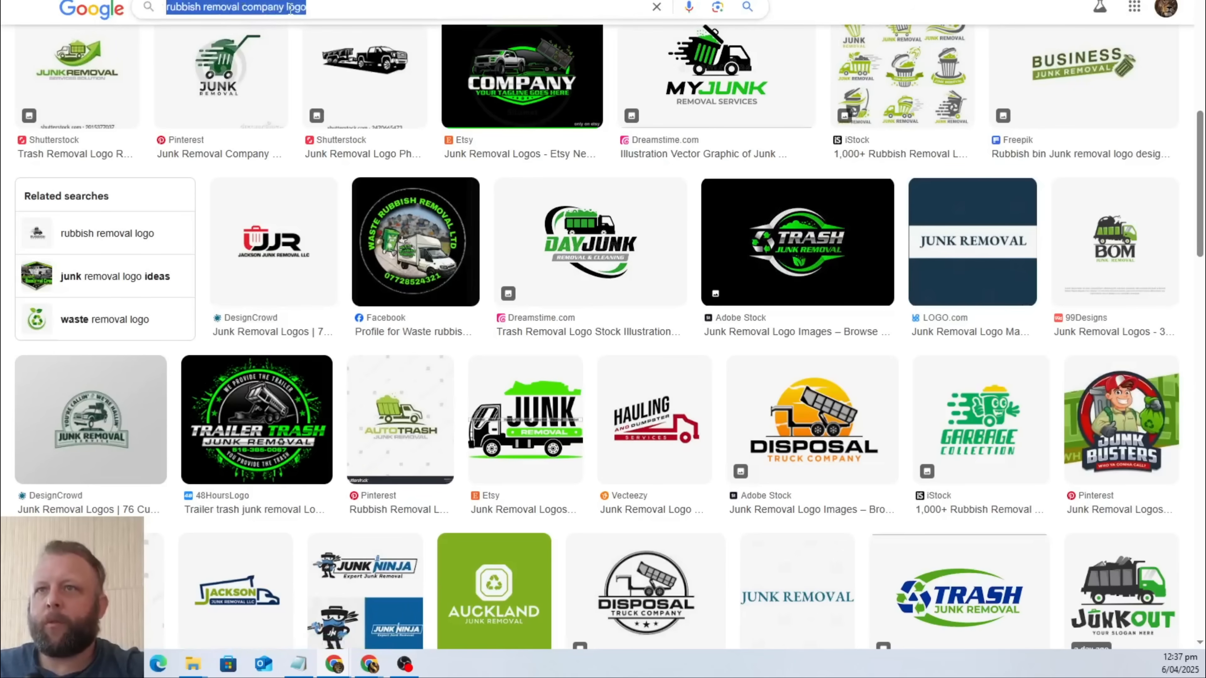
click(325, 9)
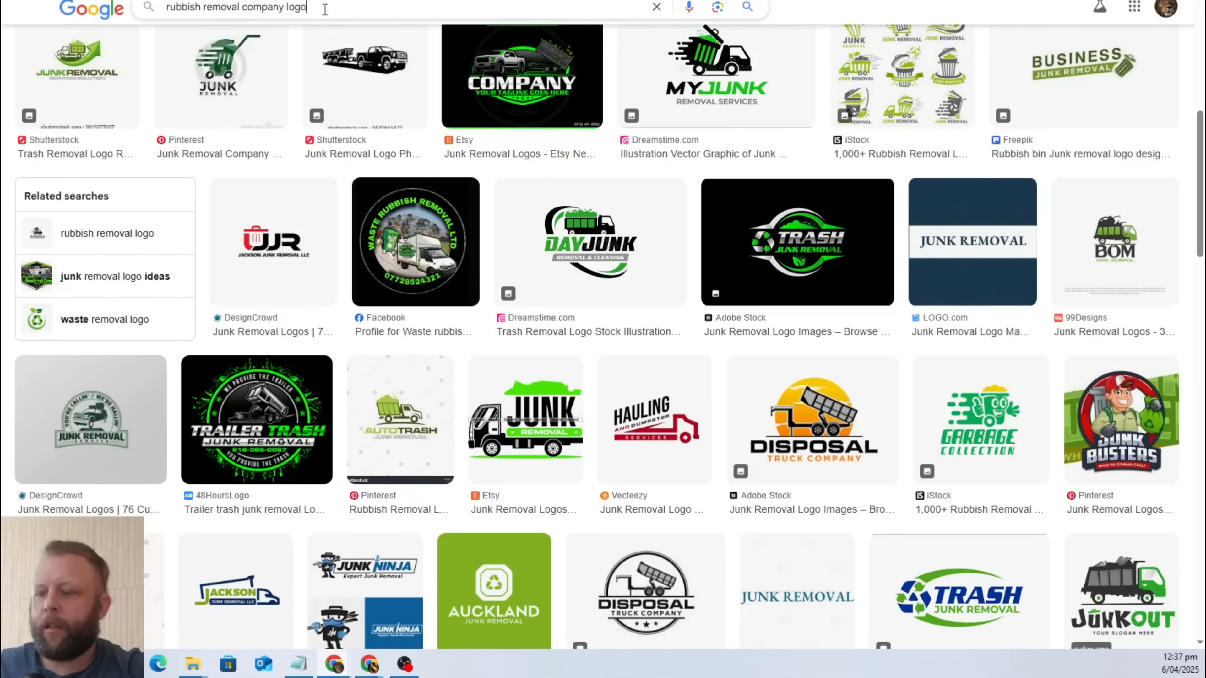
key(BackSpace)
key(BackSpace)
key(BackSpace)
key(BackSpace)
key(Return)
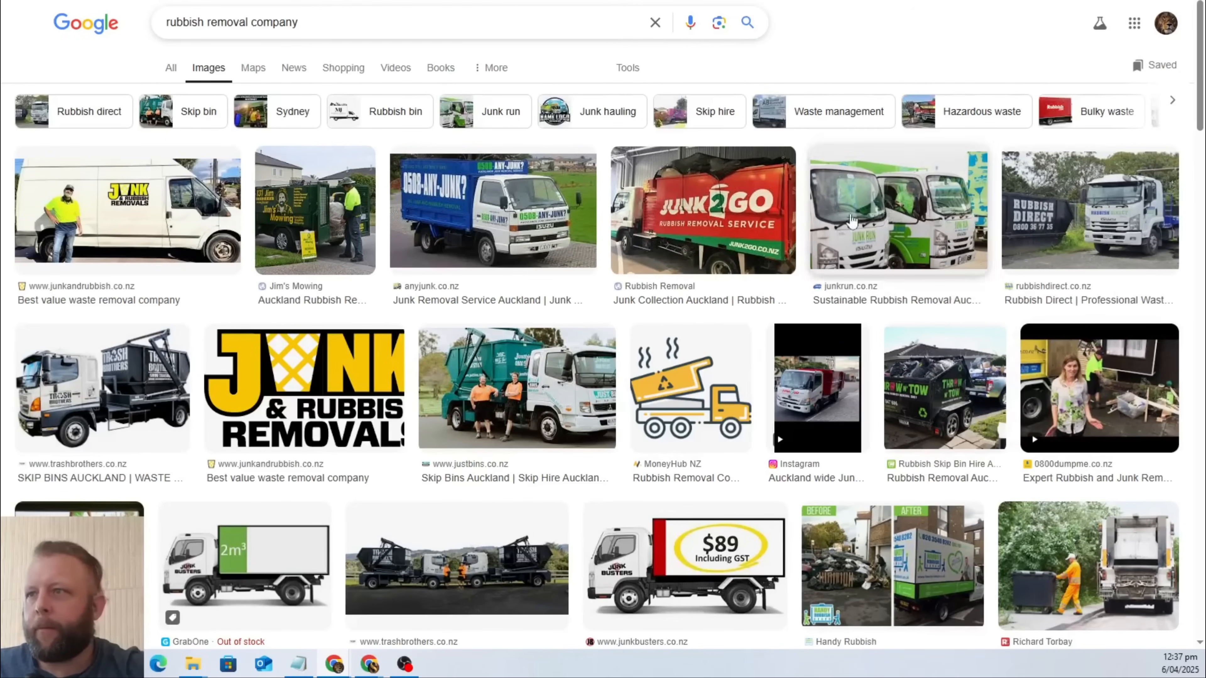
Browse the image results and open the Lawn Guy BOP photo of a man in orange with a blue bin.
scroll(786, 157, down, 5)
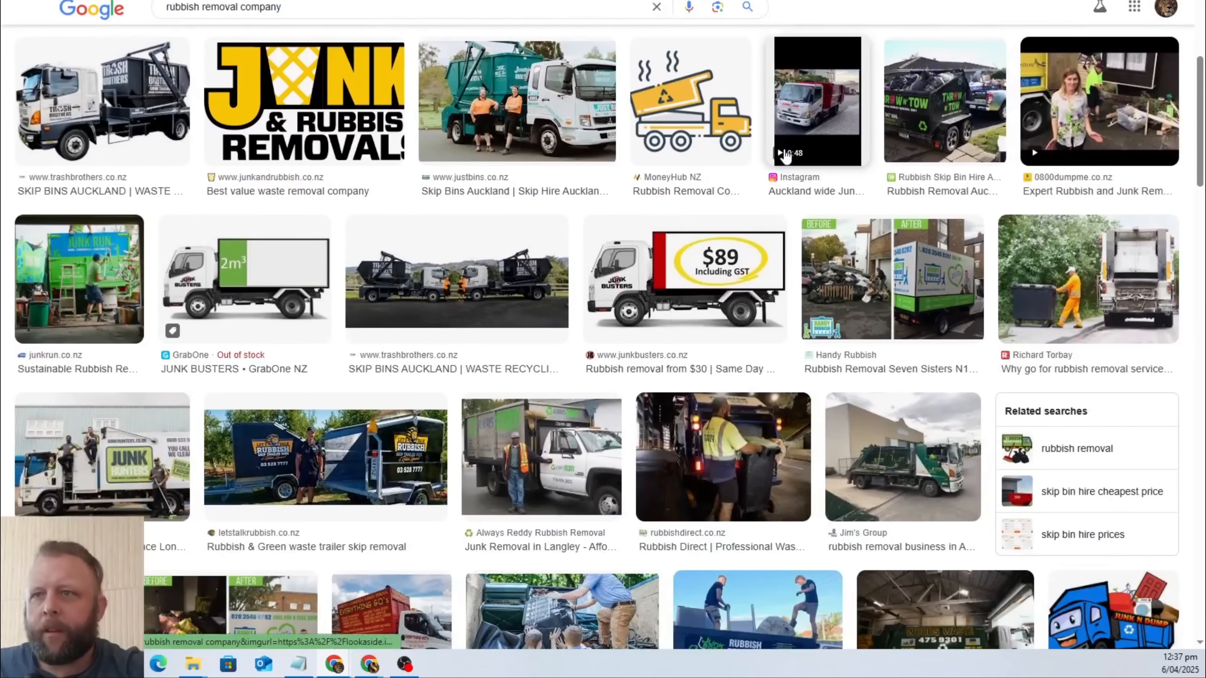
scroll(786, 157, down, 9)
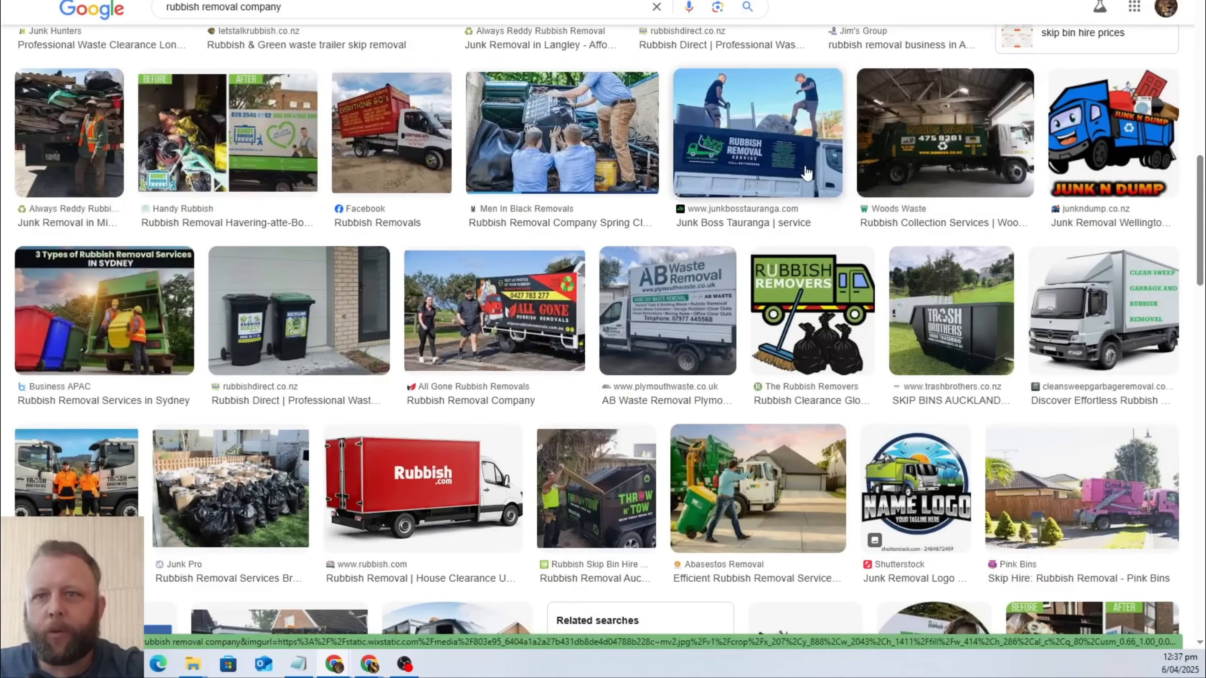
scroll(806, 173, down, 3)
scroll(806, 173, down, 4)
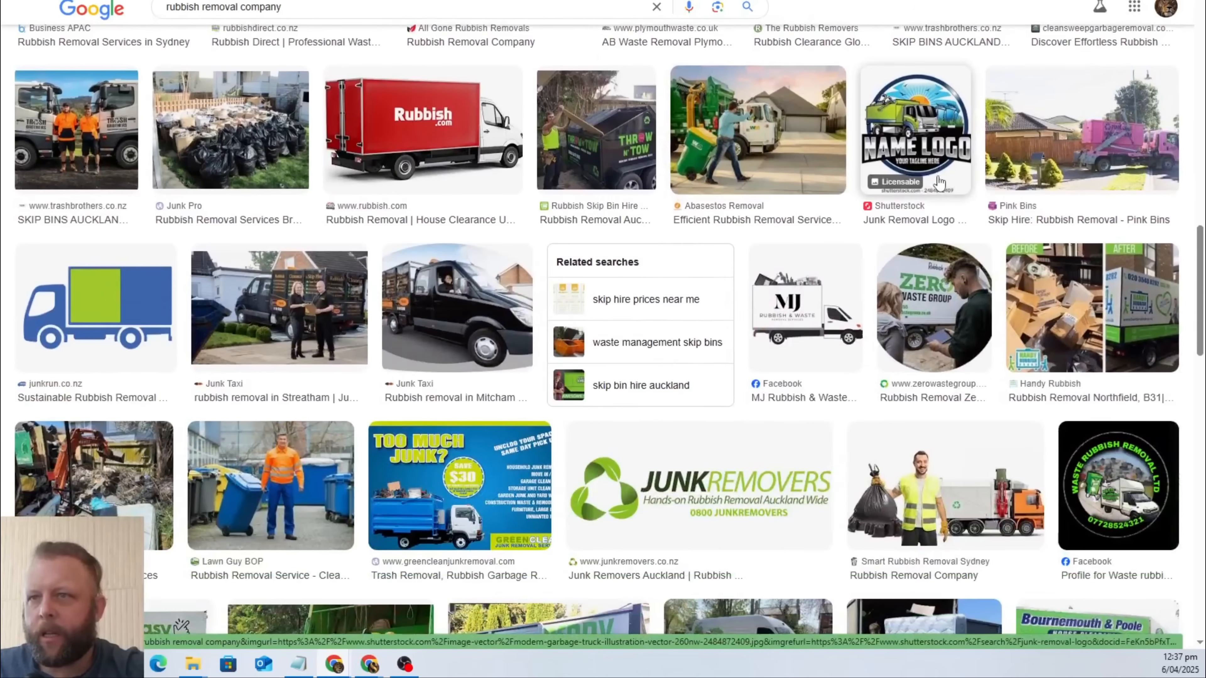
scroll(939, 182, down, 3)
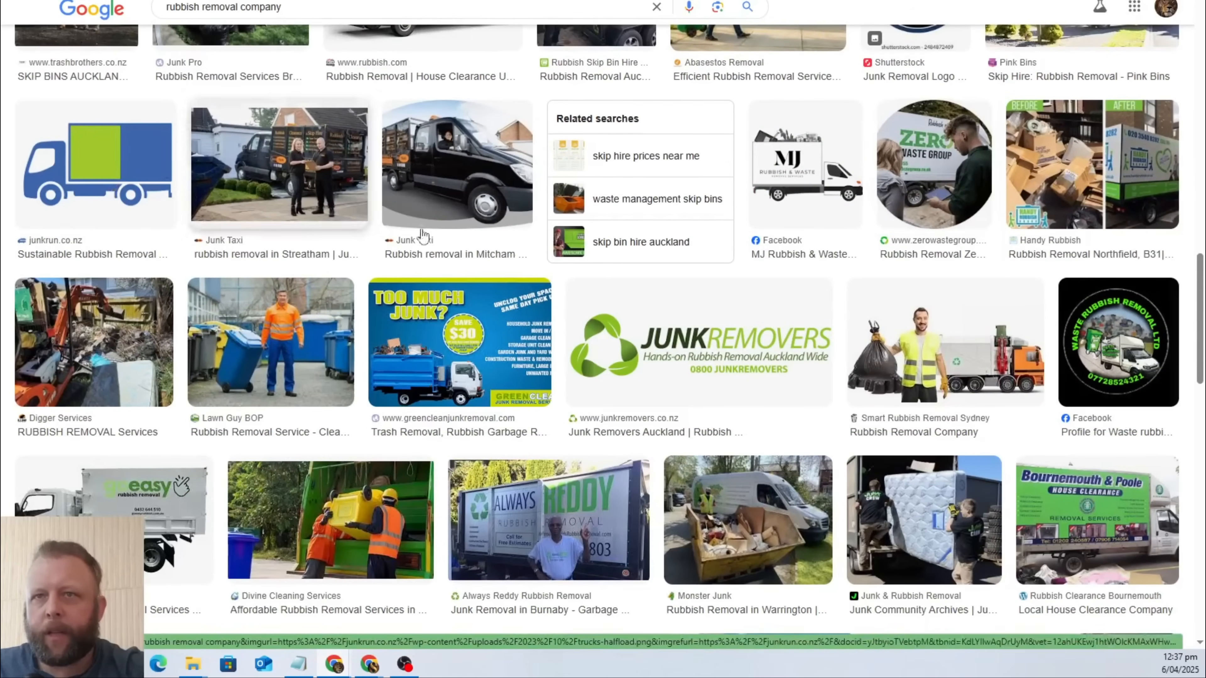
click(289, 341)
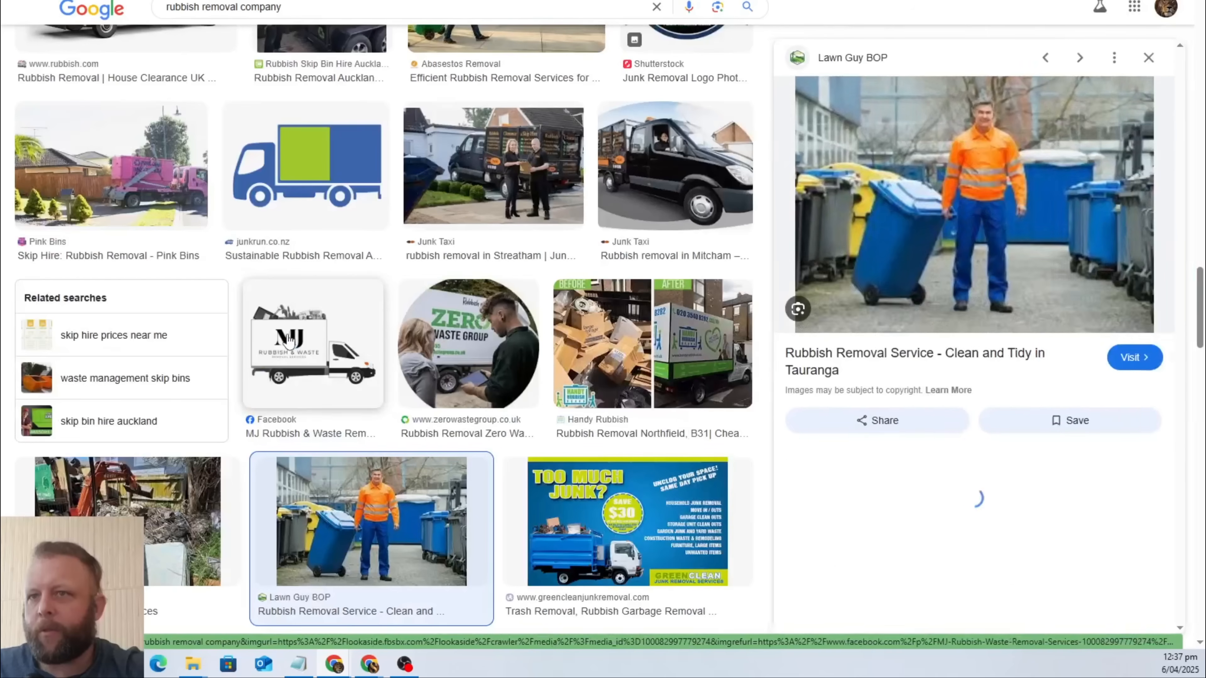
right_click(970, 186)
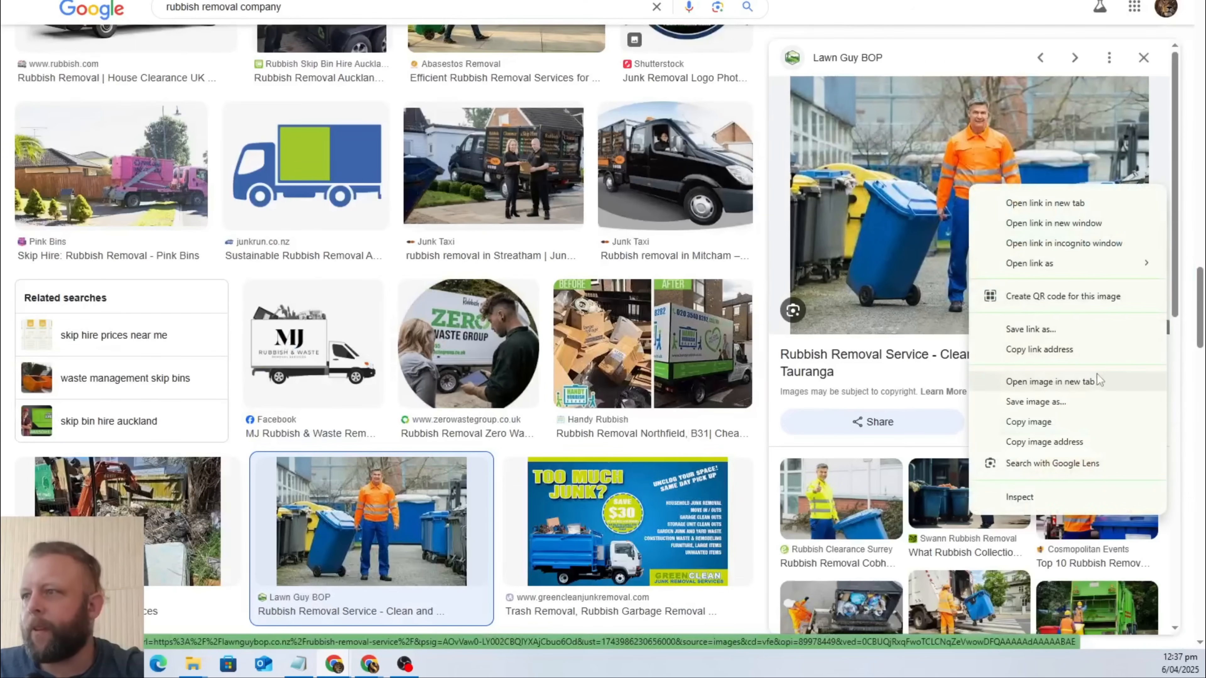
click(1113, 406)
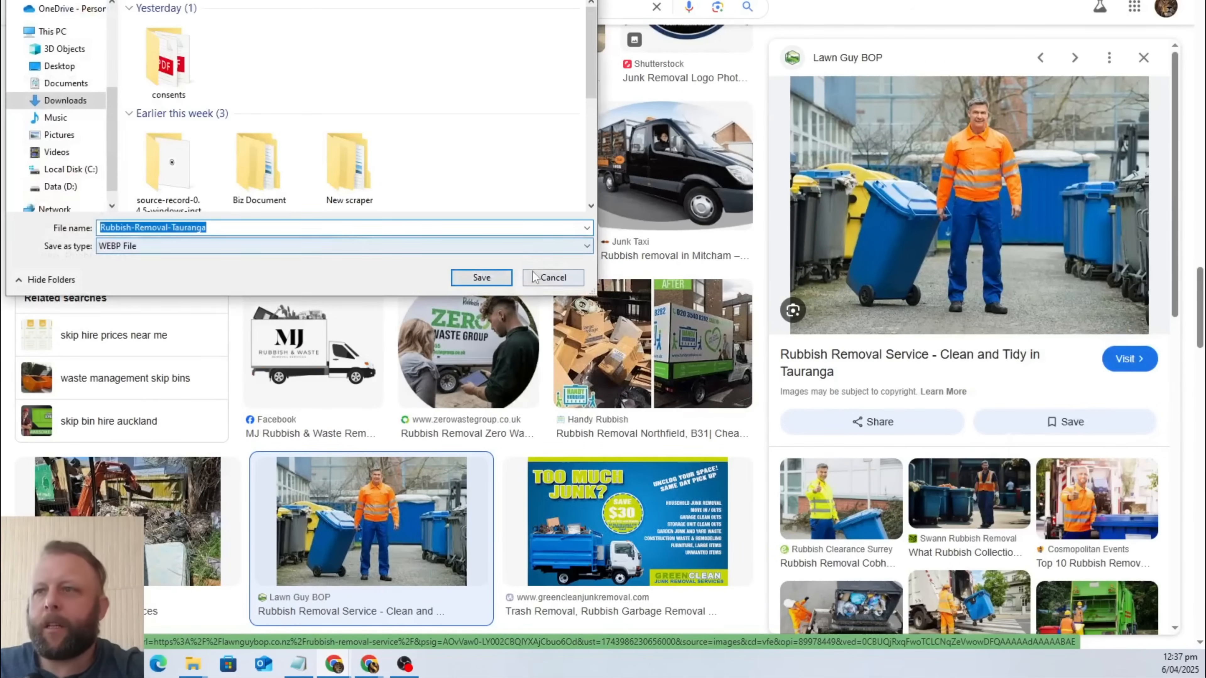
click(535, 278)
Open the Lawn Guy BOP rubbish removal page and take a screen snip of the photo of the man with the bin.
key(super+d)
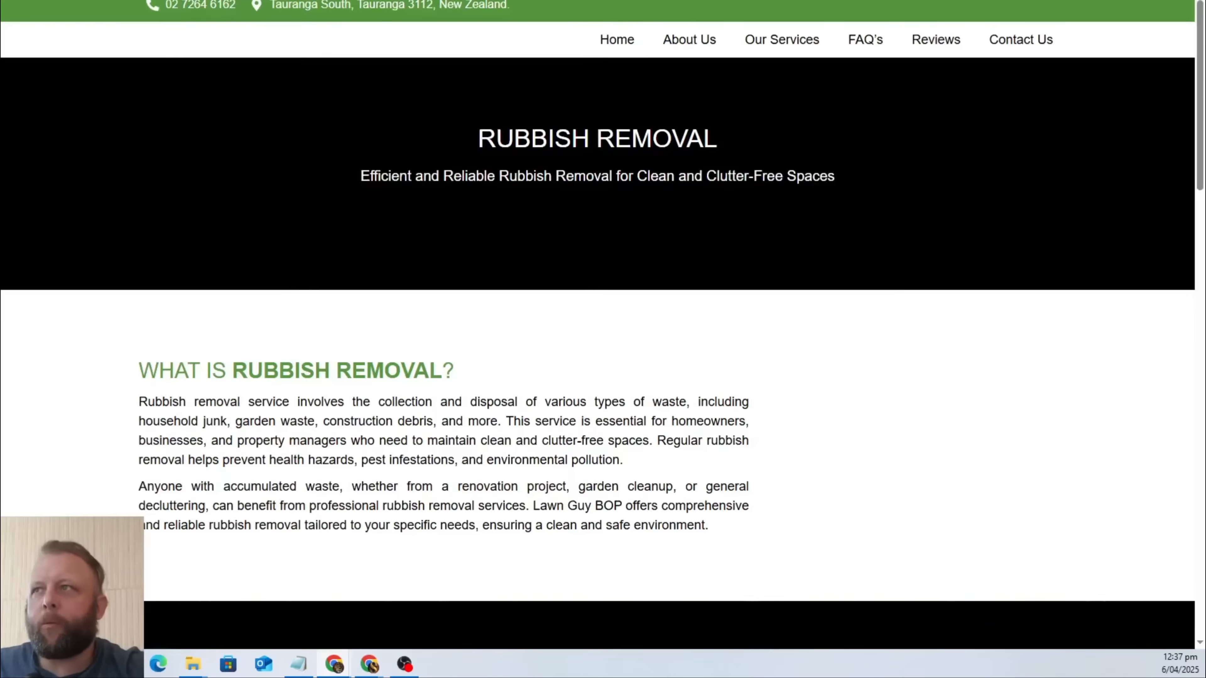
scroll(940, 197, down, 4)
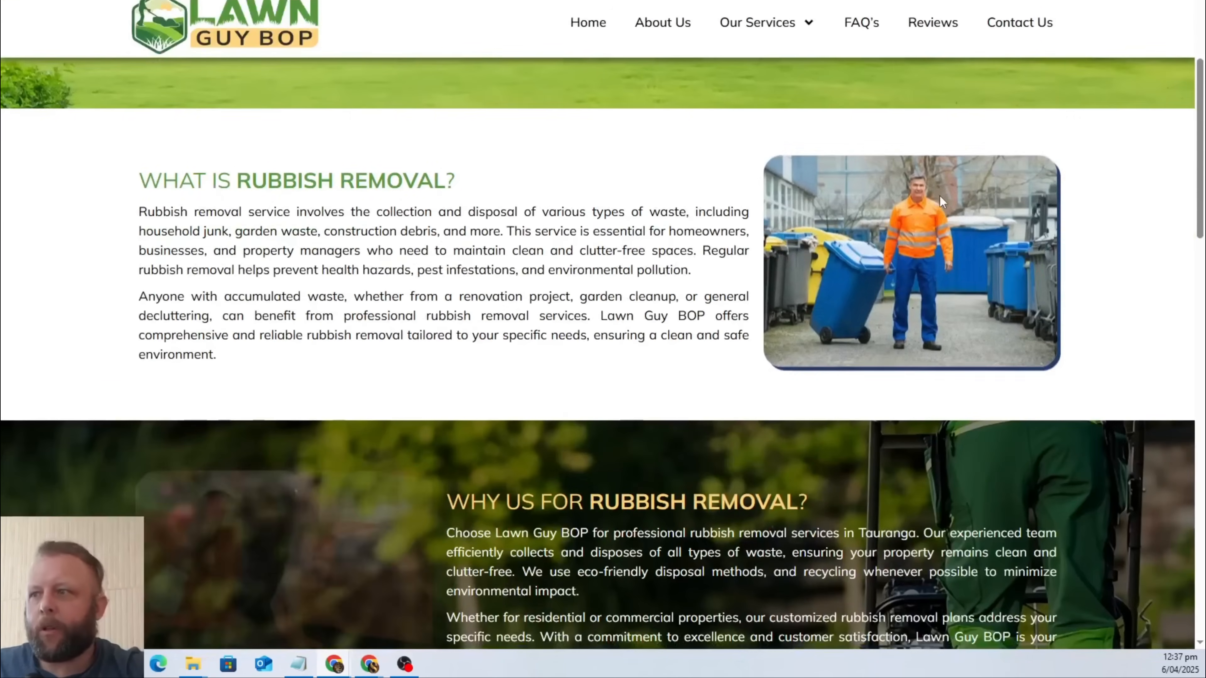
scroll(1052, 300, up, 1)
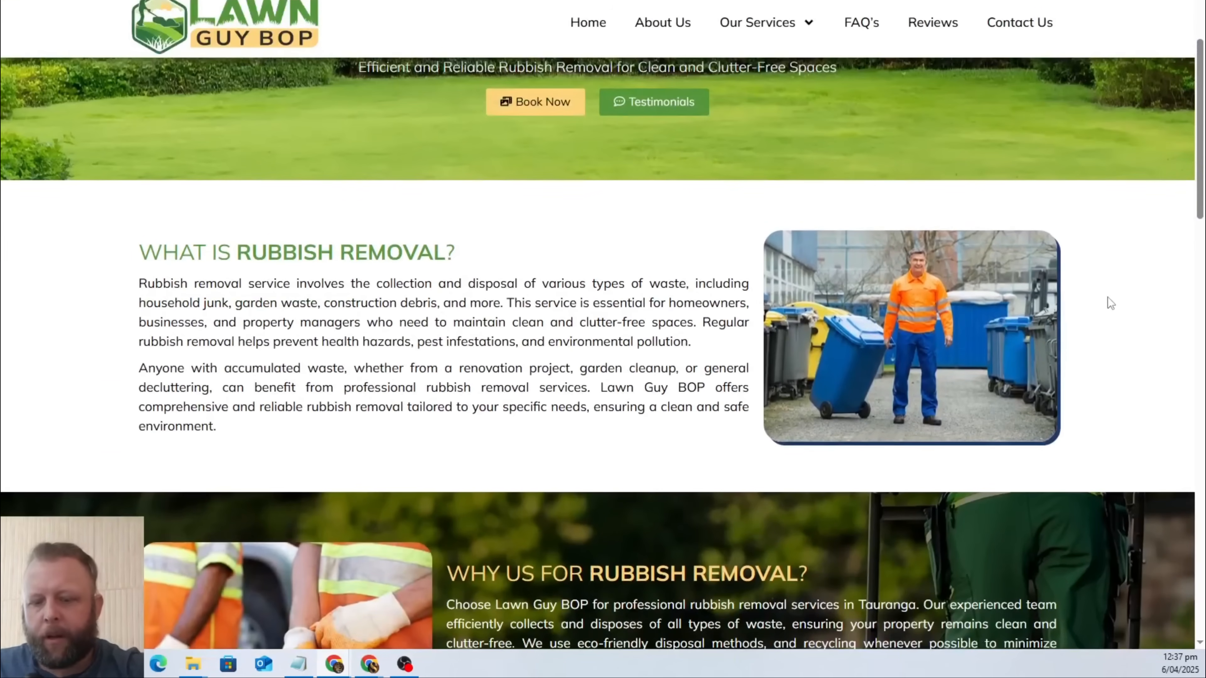
key(super+shift+s)
drag(774, 232, 1056, 434)
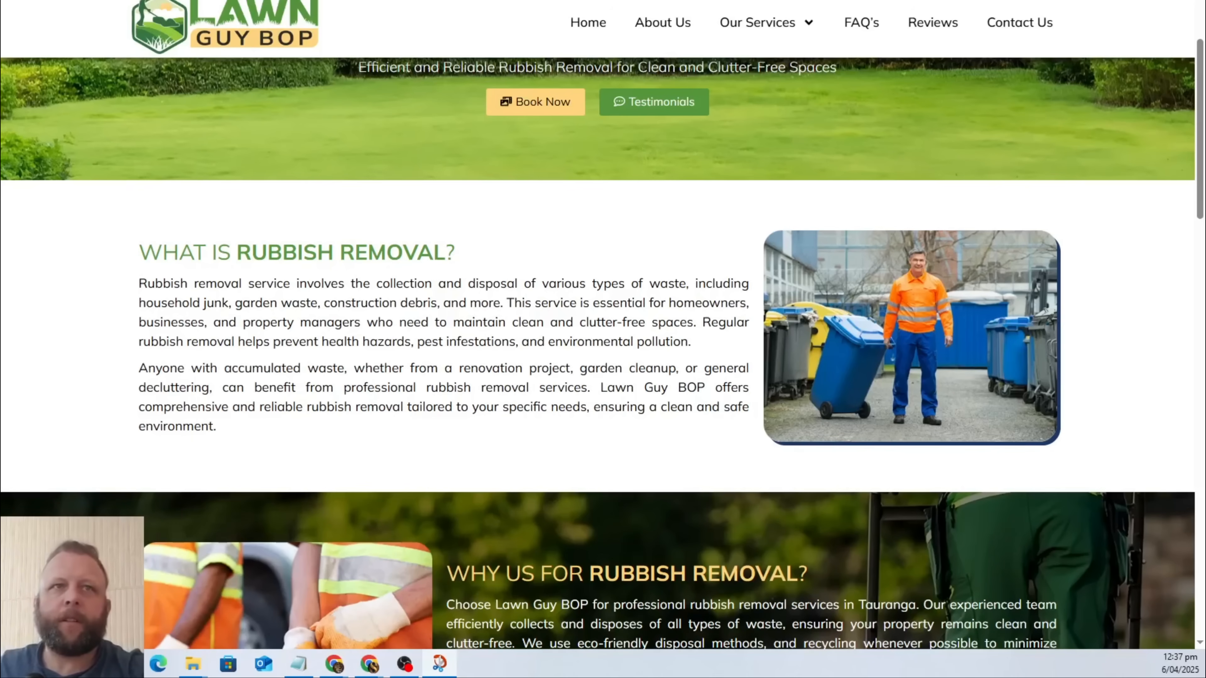
key(Escape)
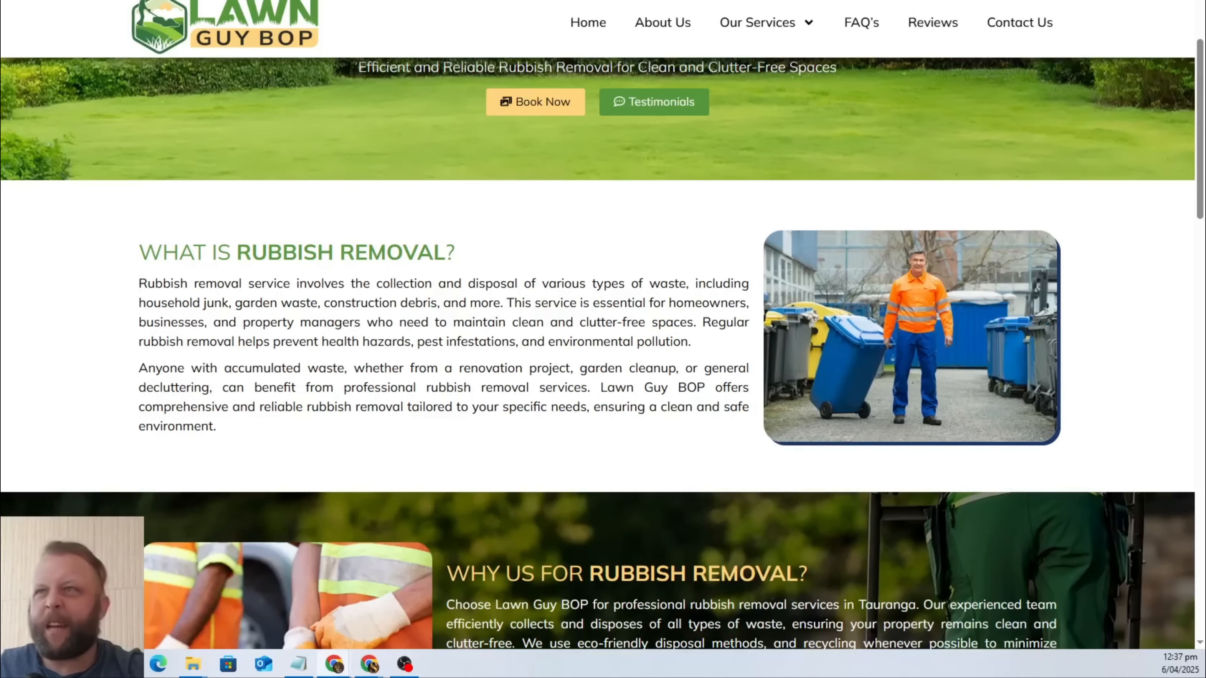
Switch to the CRM's Media Storage page and upload the rubbish1 image.
key(ctrl+Tab)
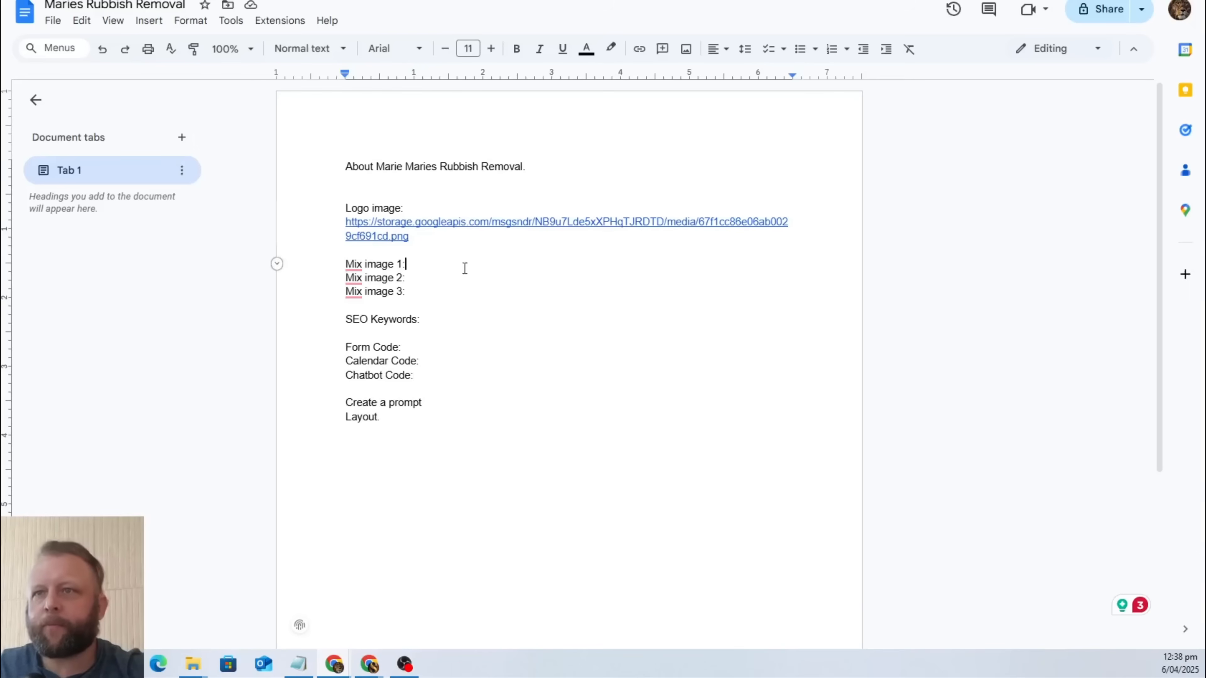
key(ctrl+Tab)
click(1095, 32)
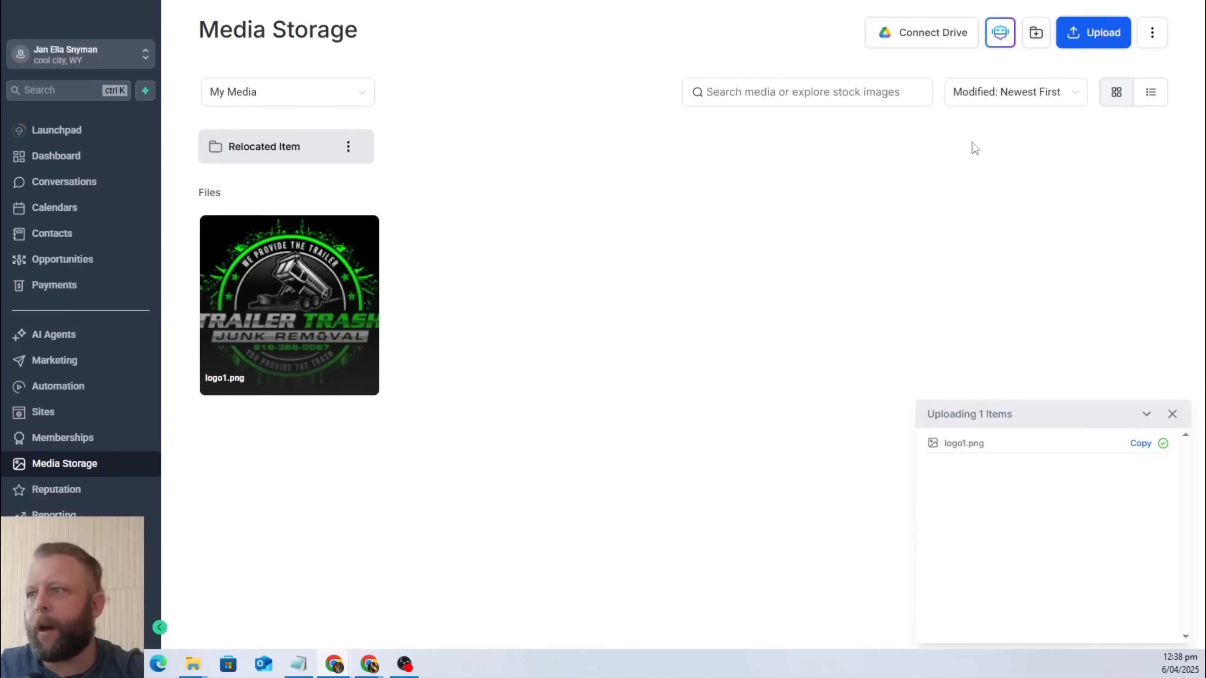
double_click(172, 69)
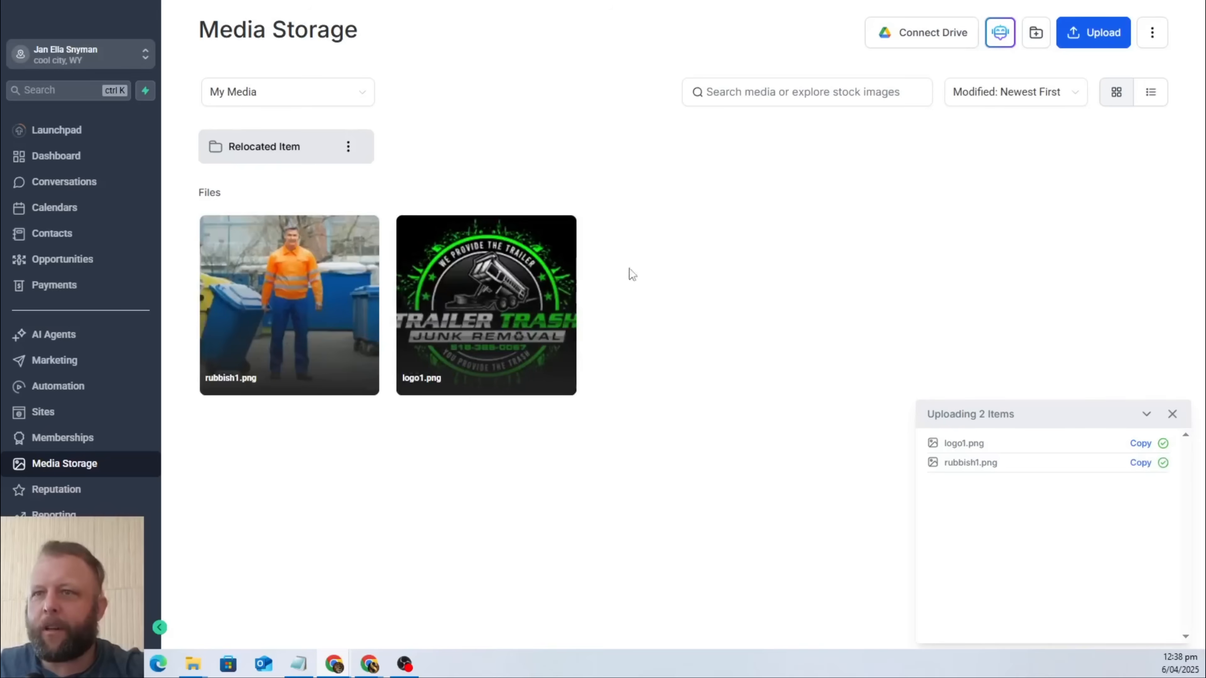
Copy the link of rubbish1.png, paste it after "Mix image 1:" in the Google Docs brief, and add two line breaks below it.
click(358, 231)
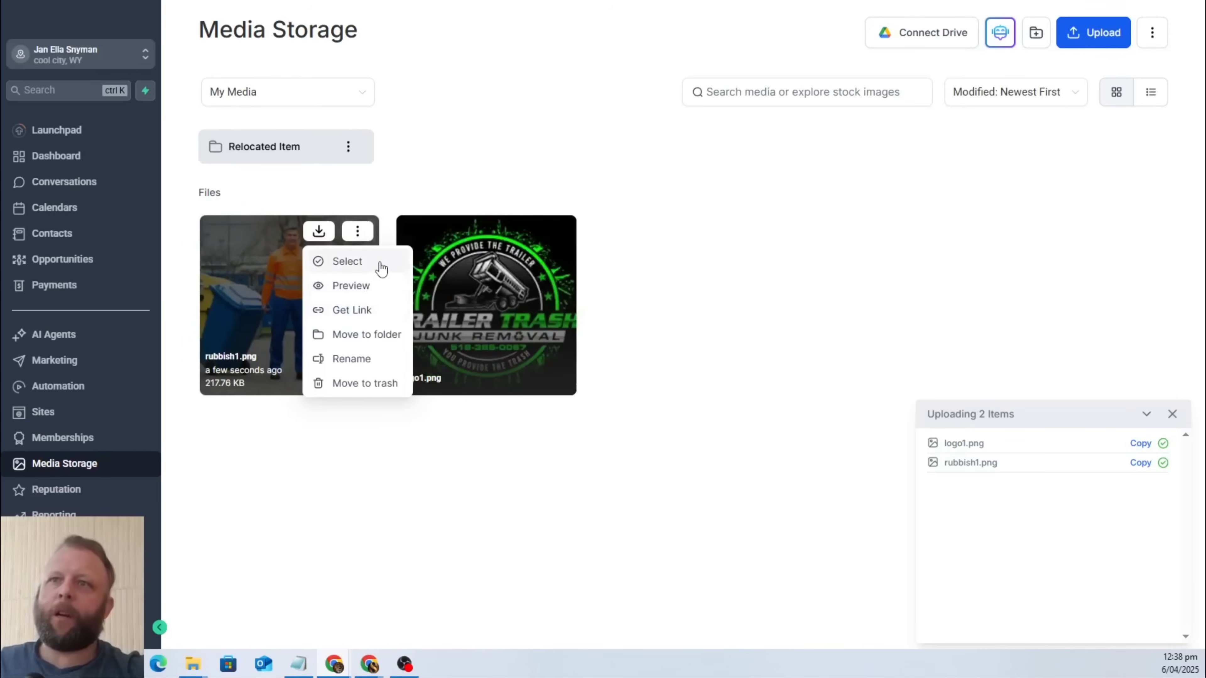
click(360, 310)
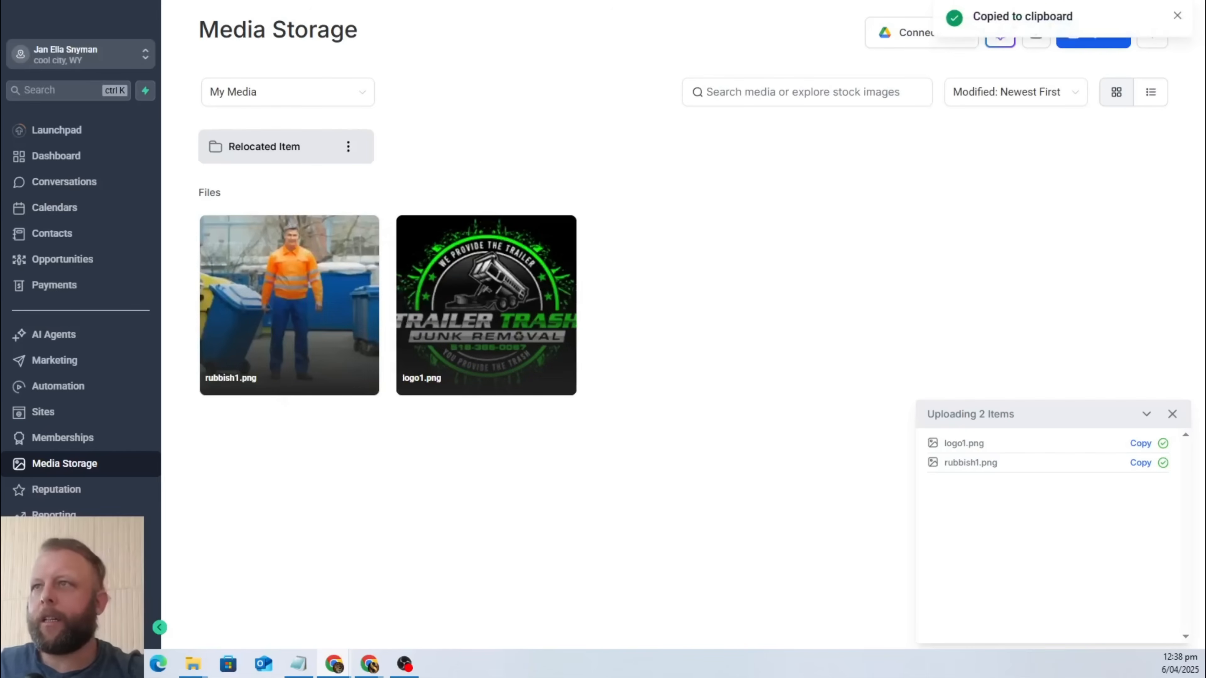
key(ctrl+Tab)
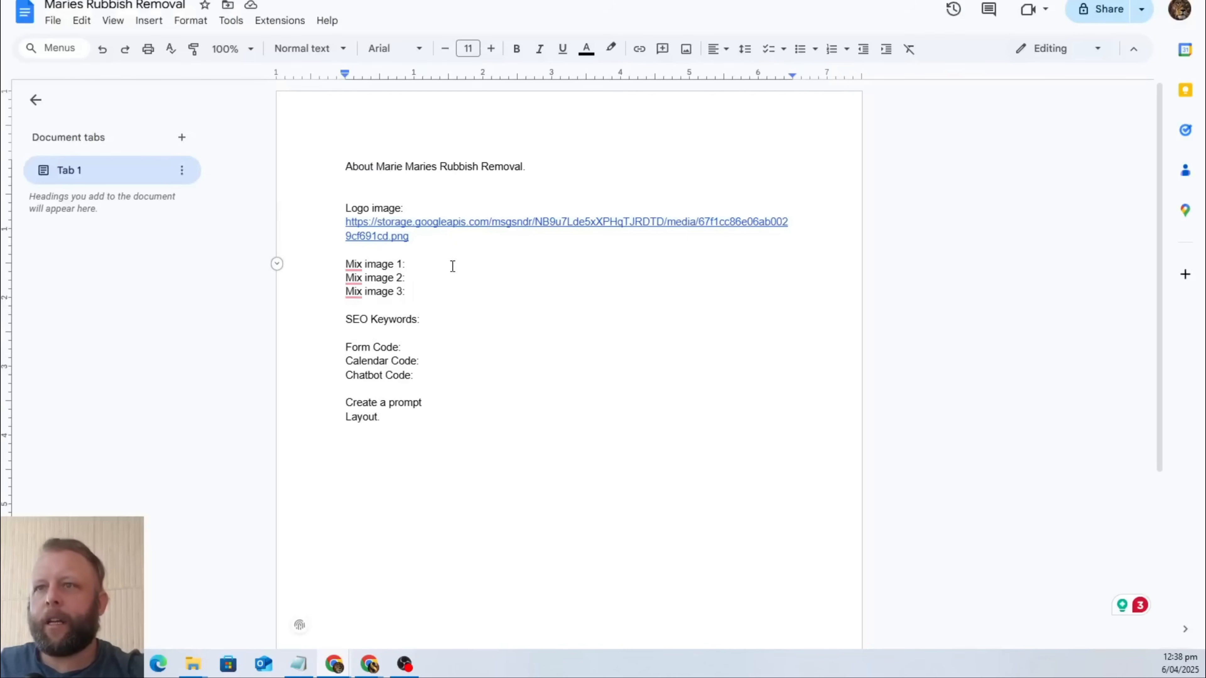
key(ctrl+v)
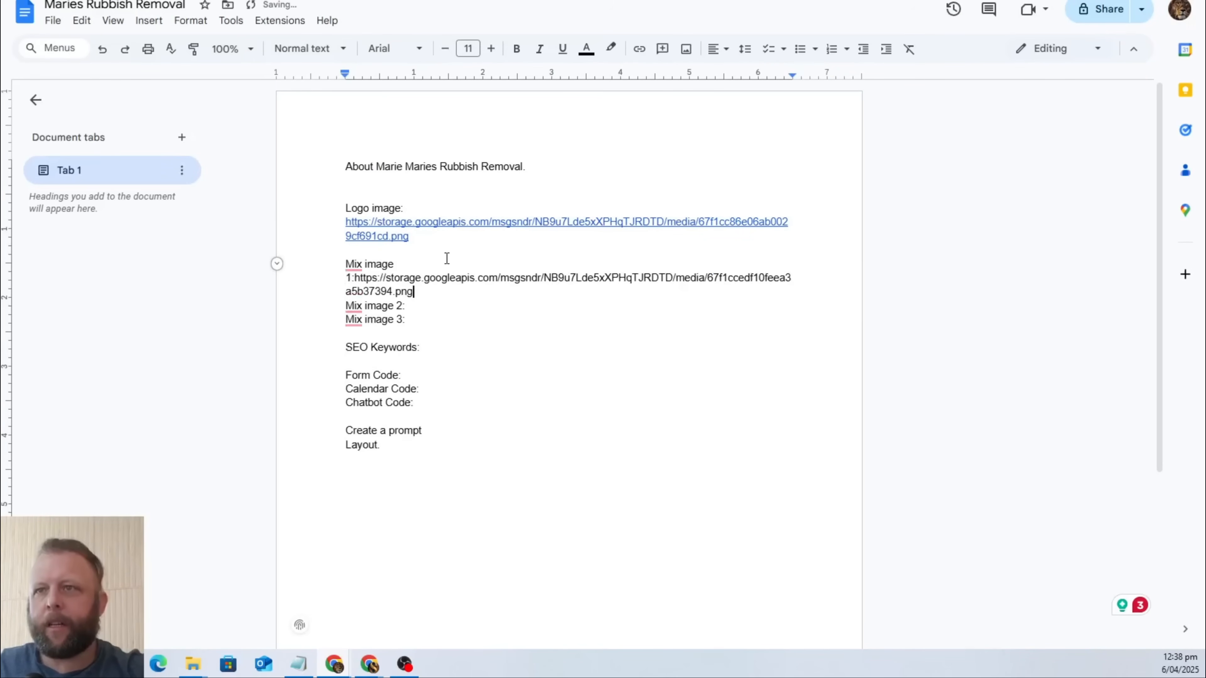
key(Return)
key(Return)
Change the "Logo image:" label to "Logo of the business image:".
key(Up)
key(Up)
key(Up)
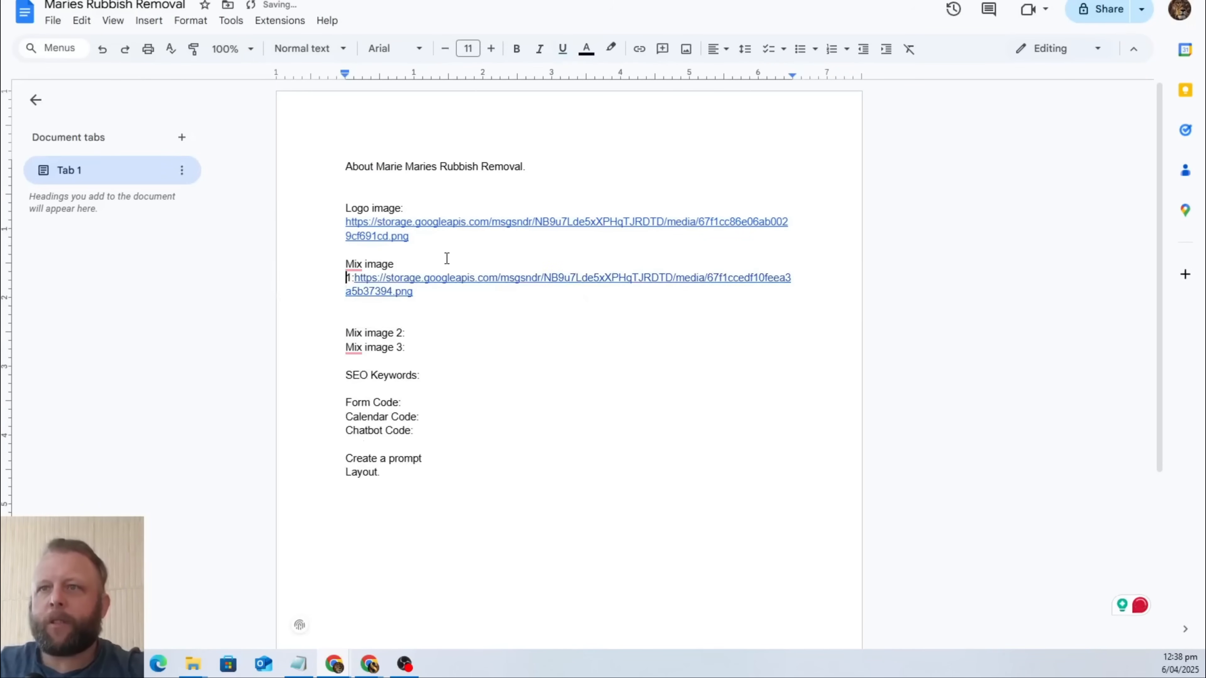
key(Down)
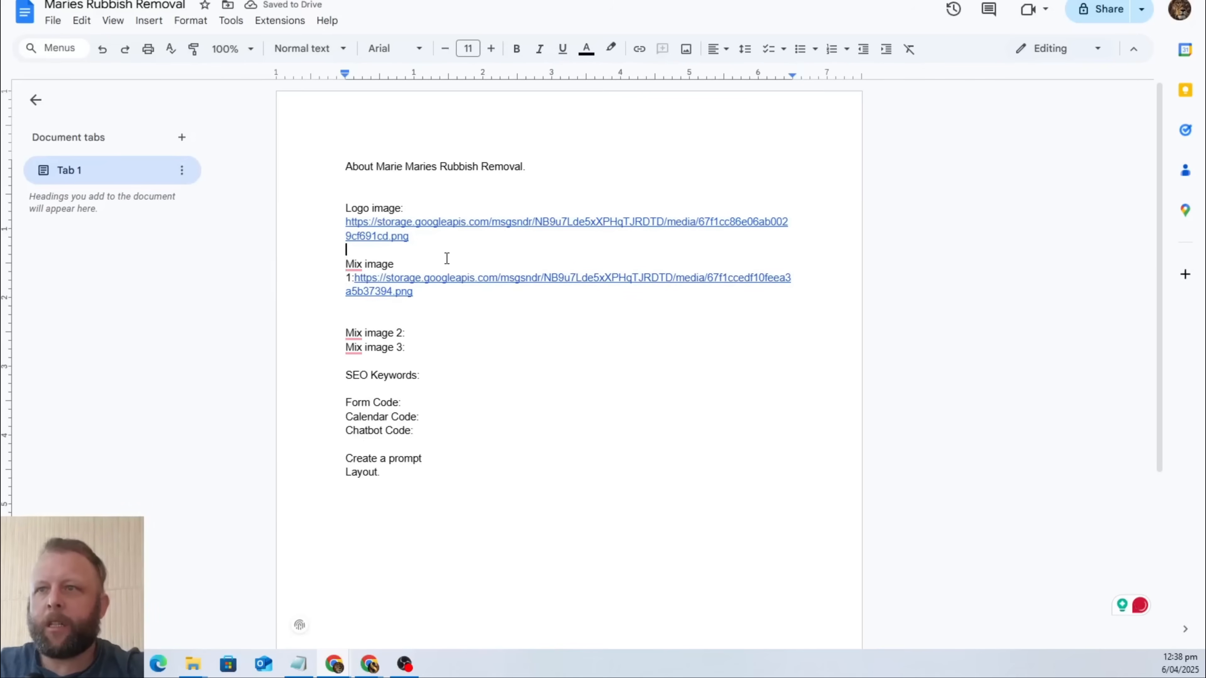
key(Up)
key(Up)
key(Up)
key(Up)
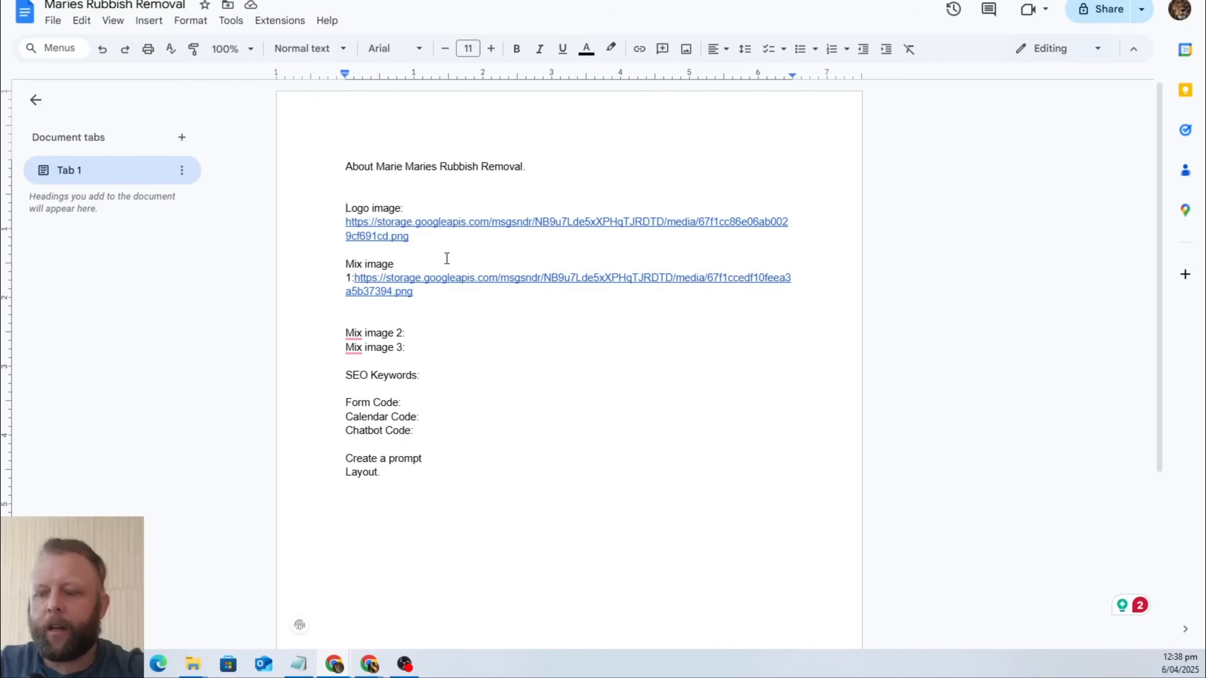
text(of the busi)
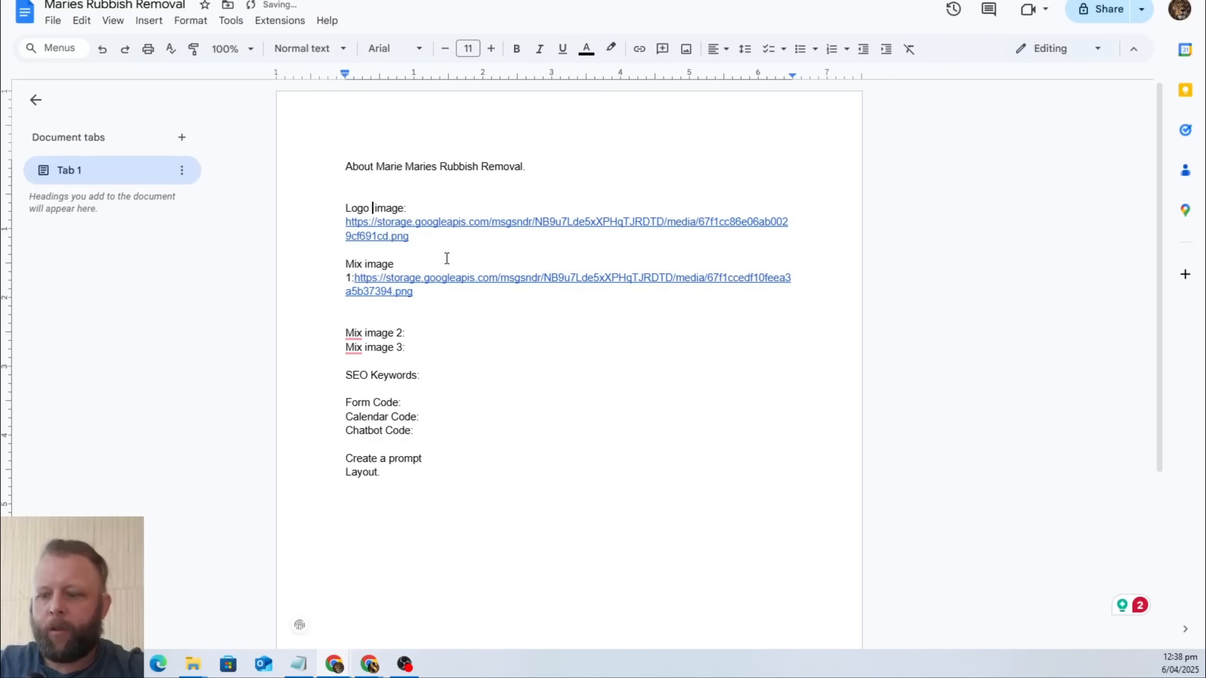
text(ness)
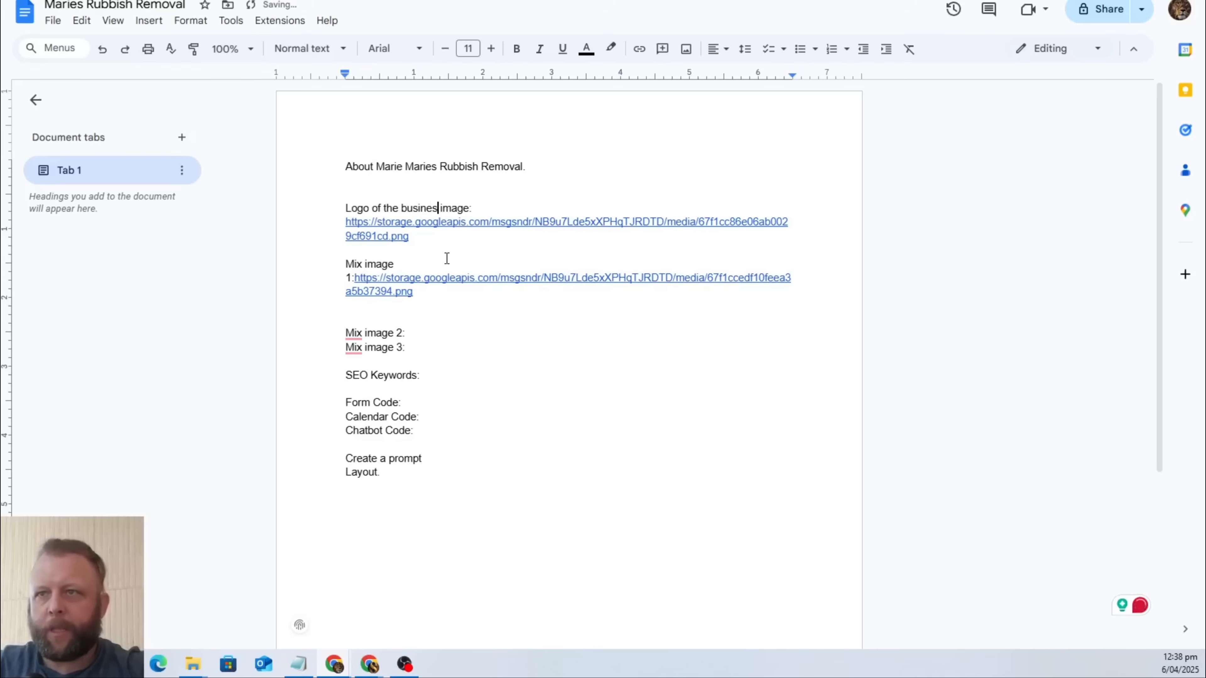
Replace "Mix" in the first mix image label with "Image of a man removing rubbish".
key(Down)
key(Down)
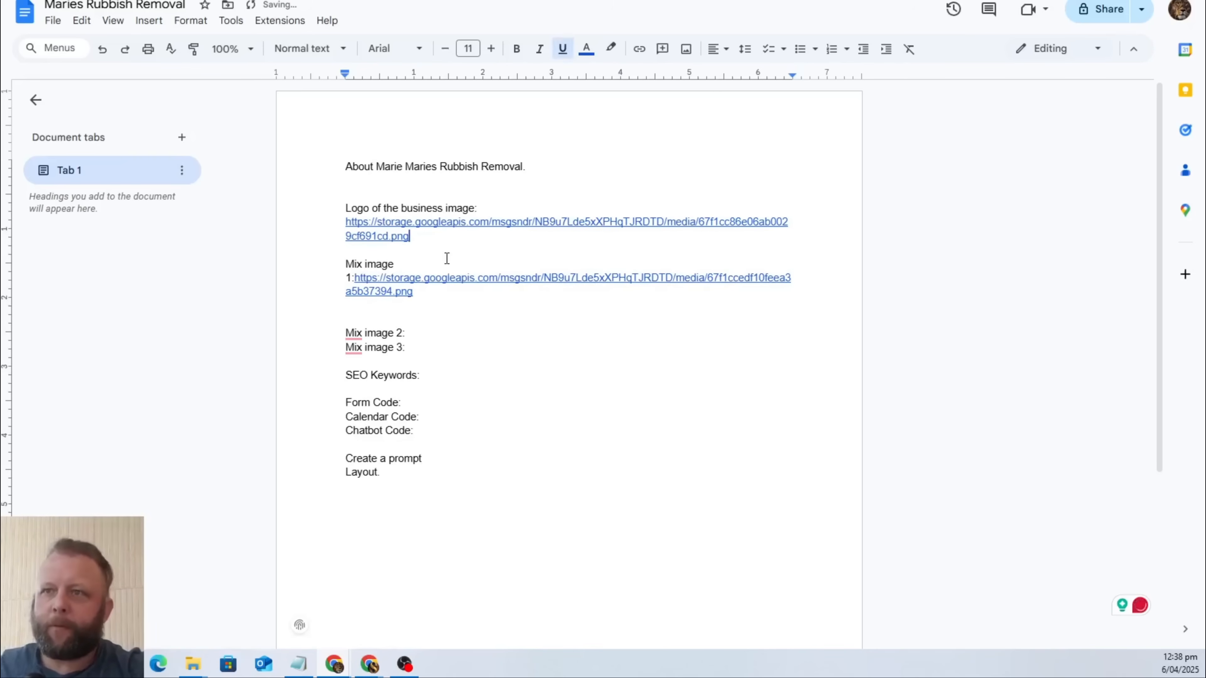
click(363, 265)
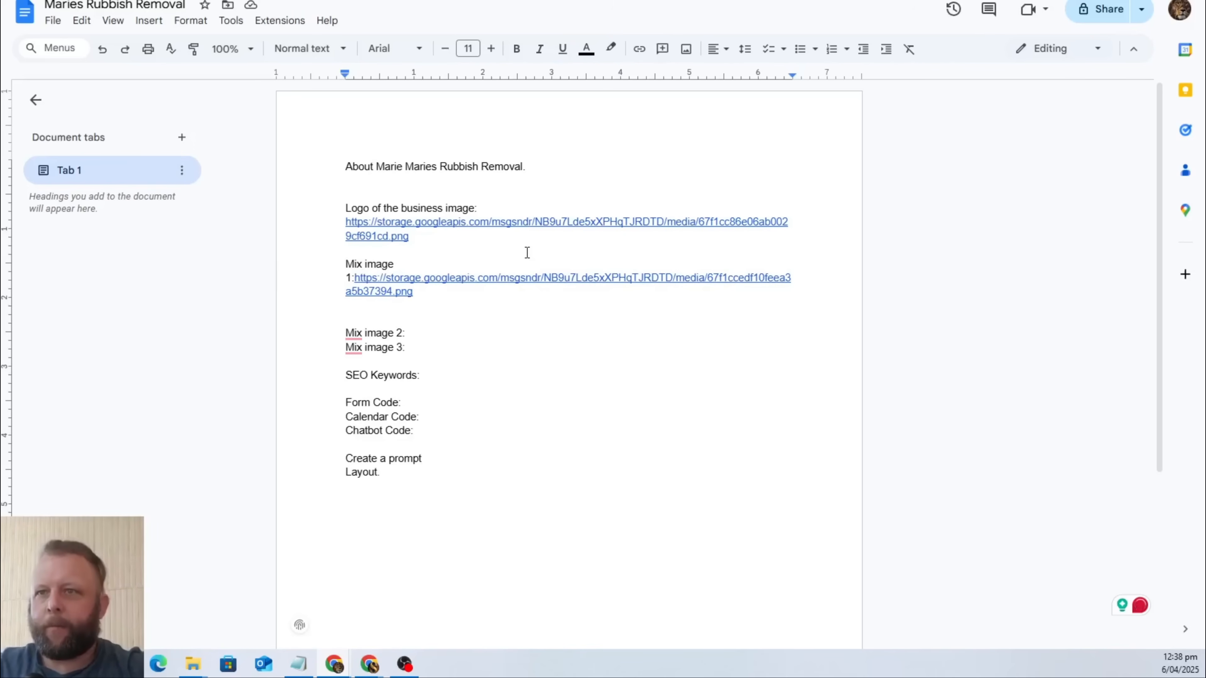
key(BackSpace)
key(BackSpace)
key(BackSpace)
key(BackSpace)
text(Image of a man )
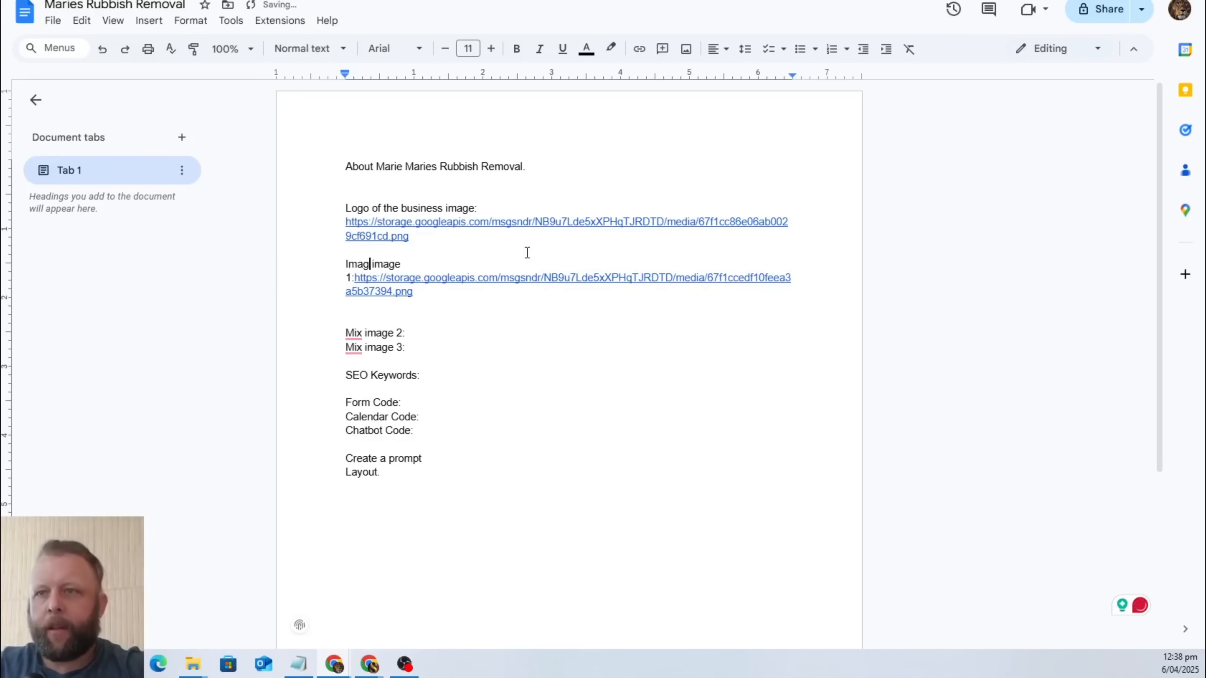
text(removing r)
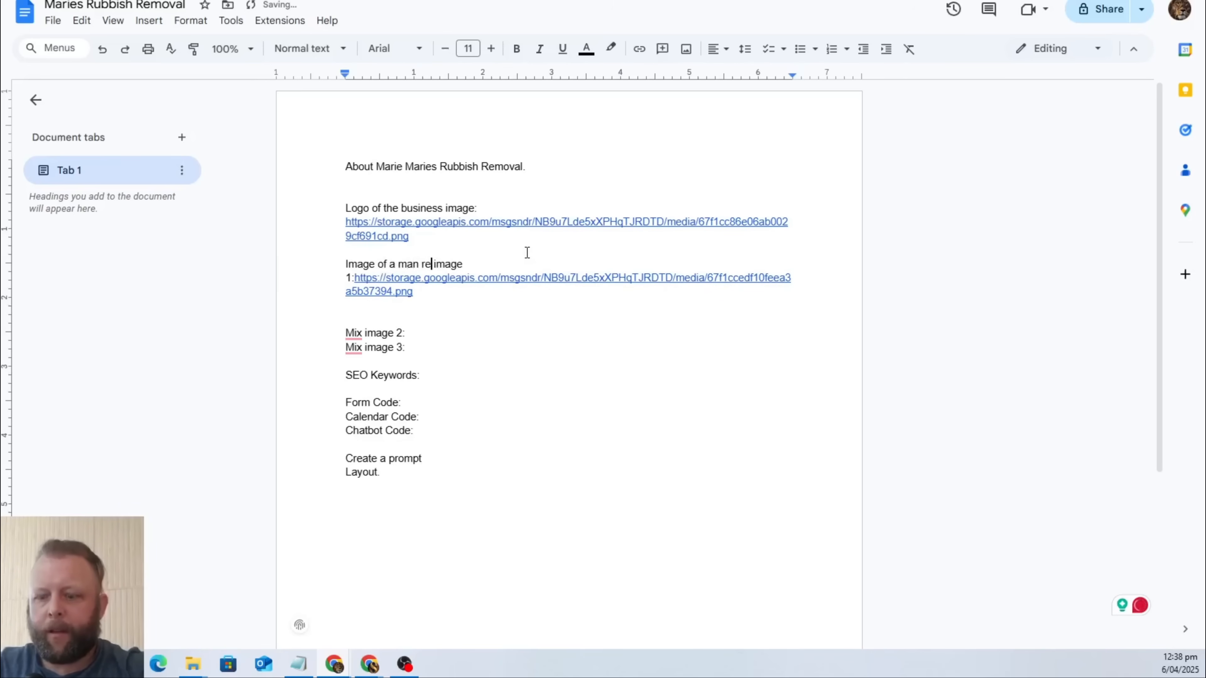
text(ubbish)
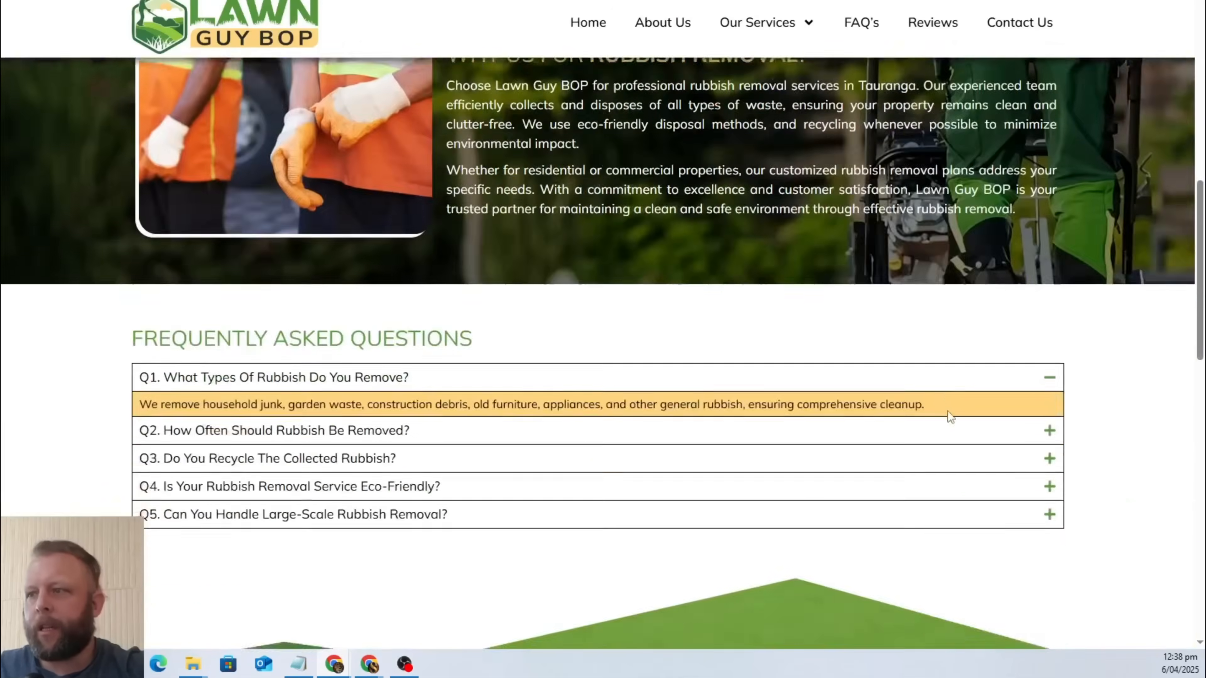
Search Google for "rubbish removal company USA".
scroll(950, 417, down, 10)
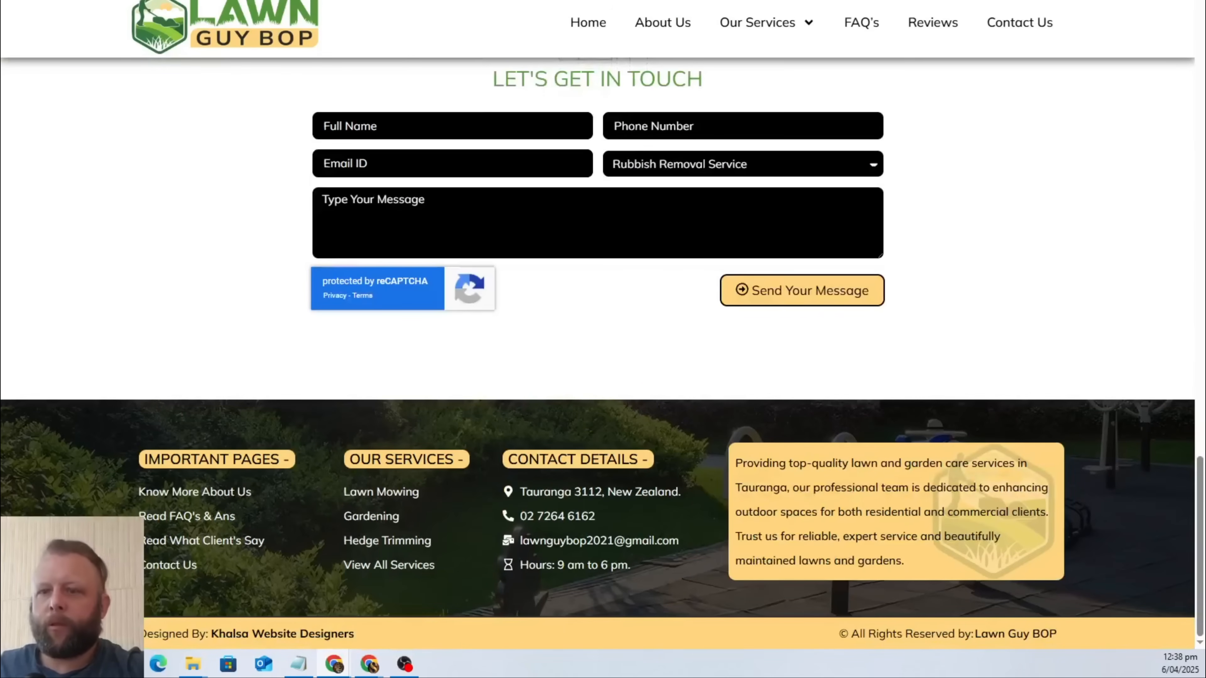
key(ctrl+l)
text(rubbish rem)
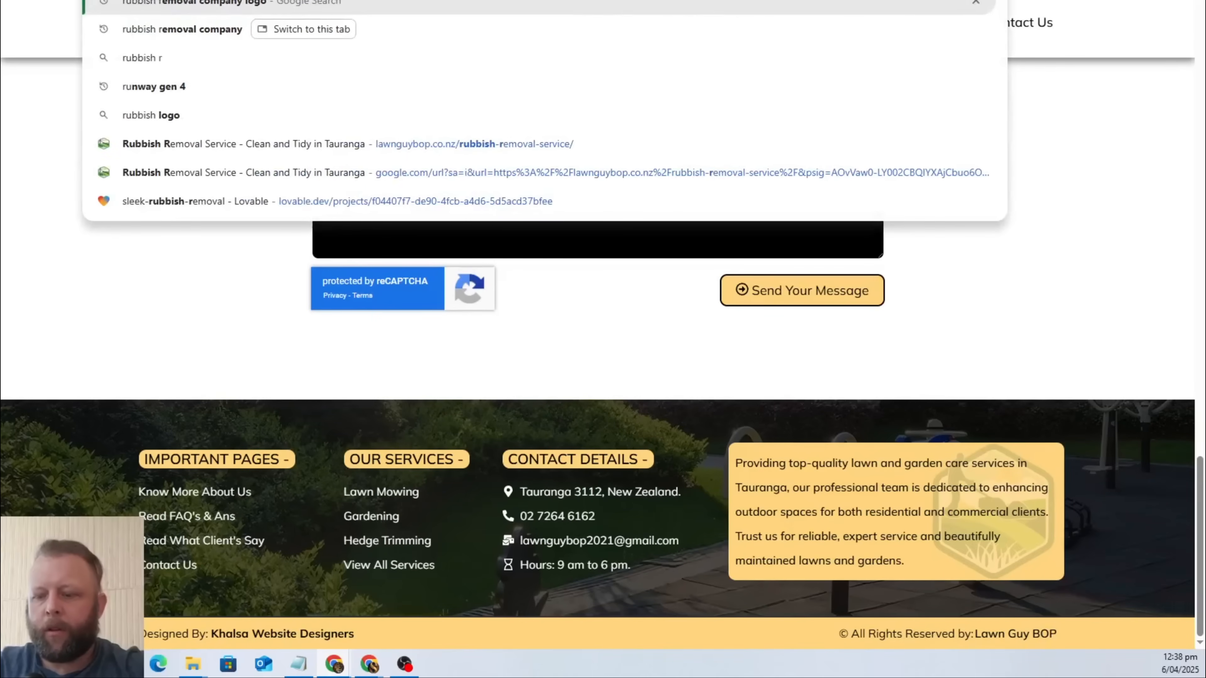
text(oval co)
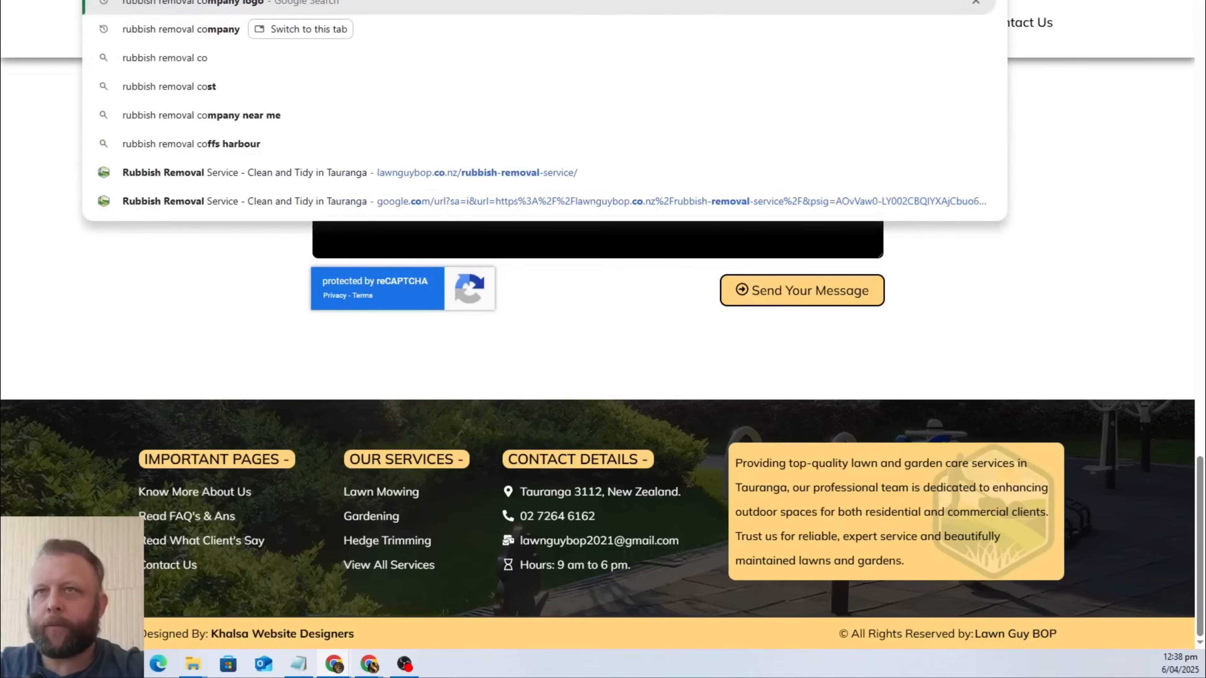
text(mpany)
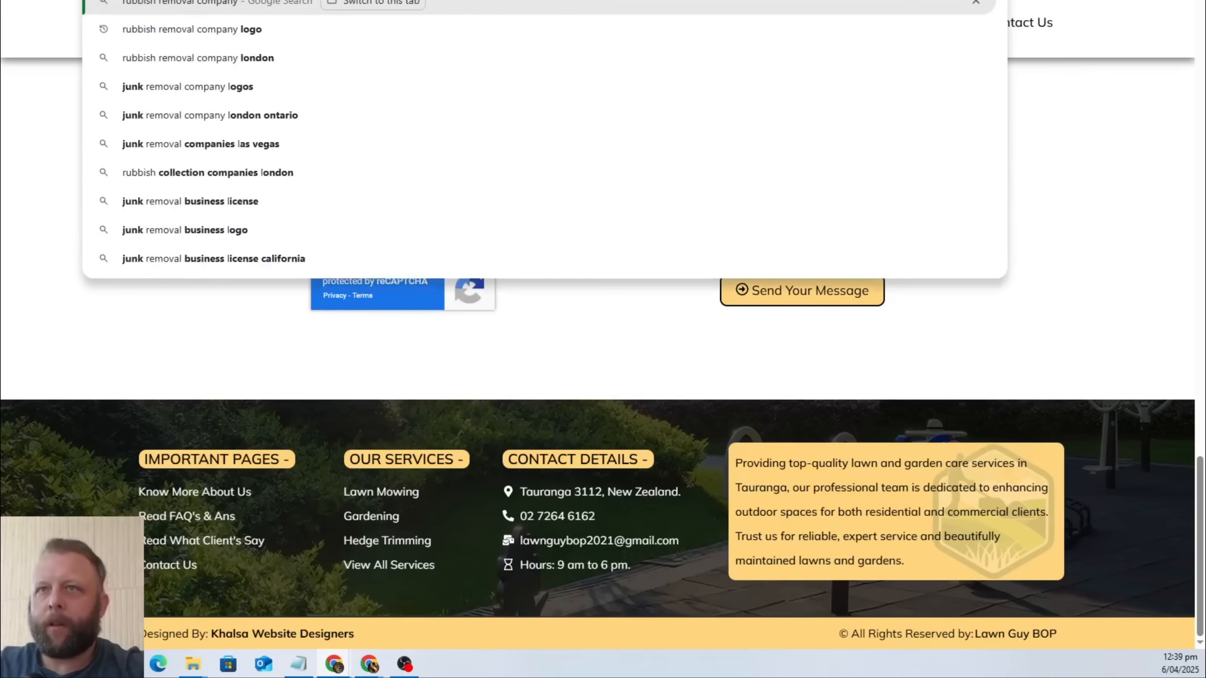
text( USA)
key(Return)
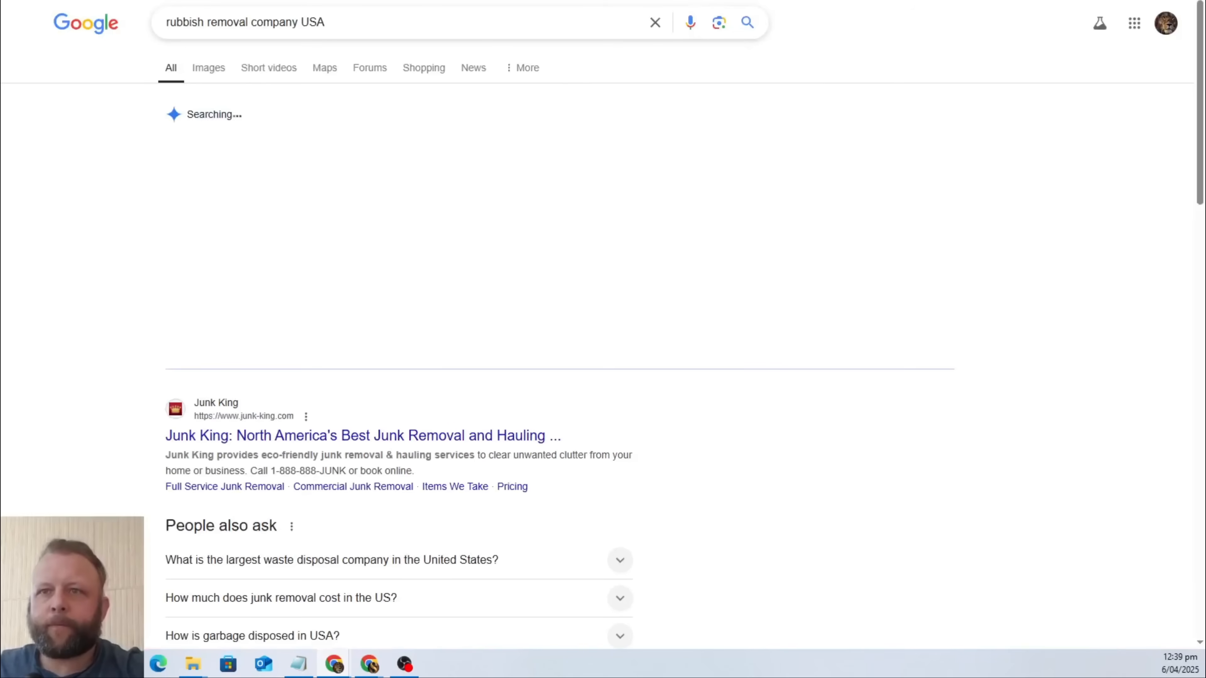
Open the Junk King website from the search results and look through its homepage for usable rubbish removal images.
scroll(543, 337, down, 3)
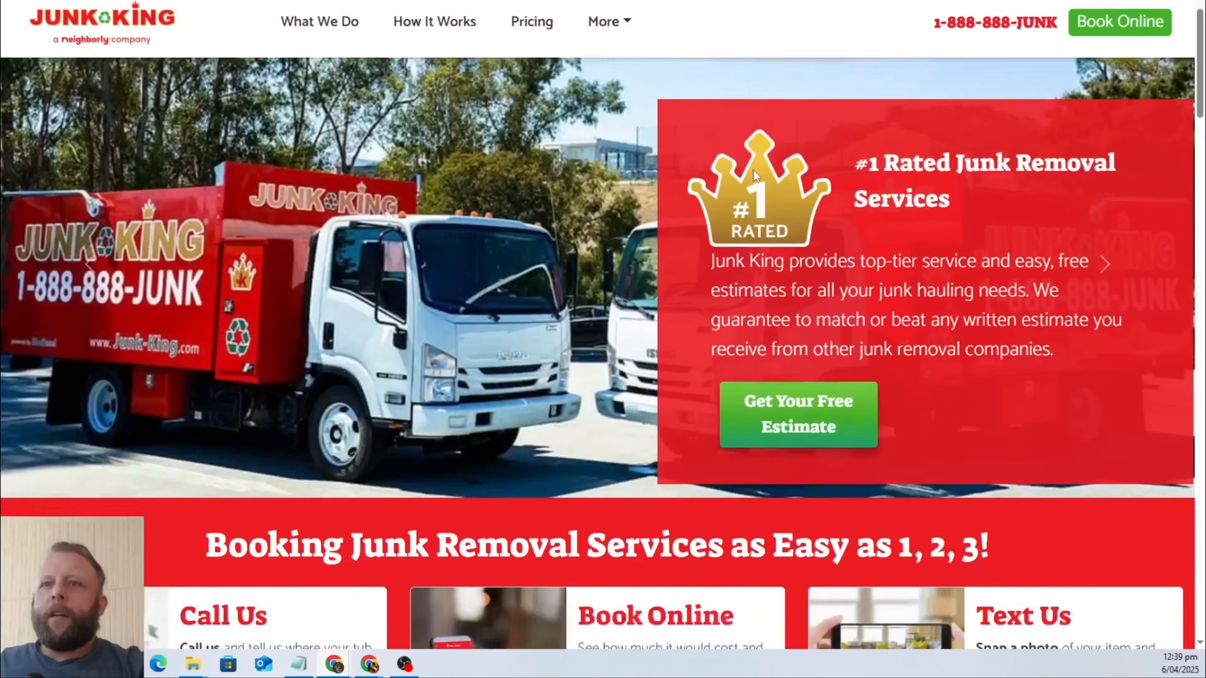
scroll(731, 170, down, 5)
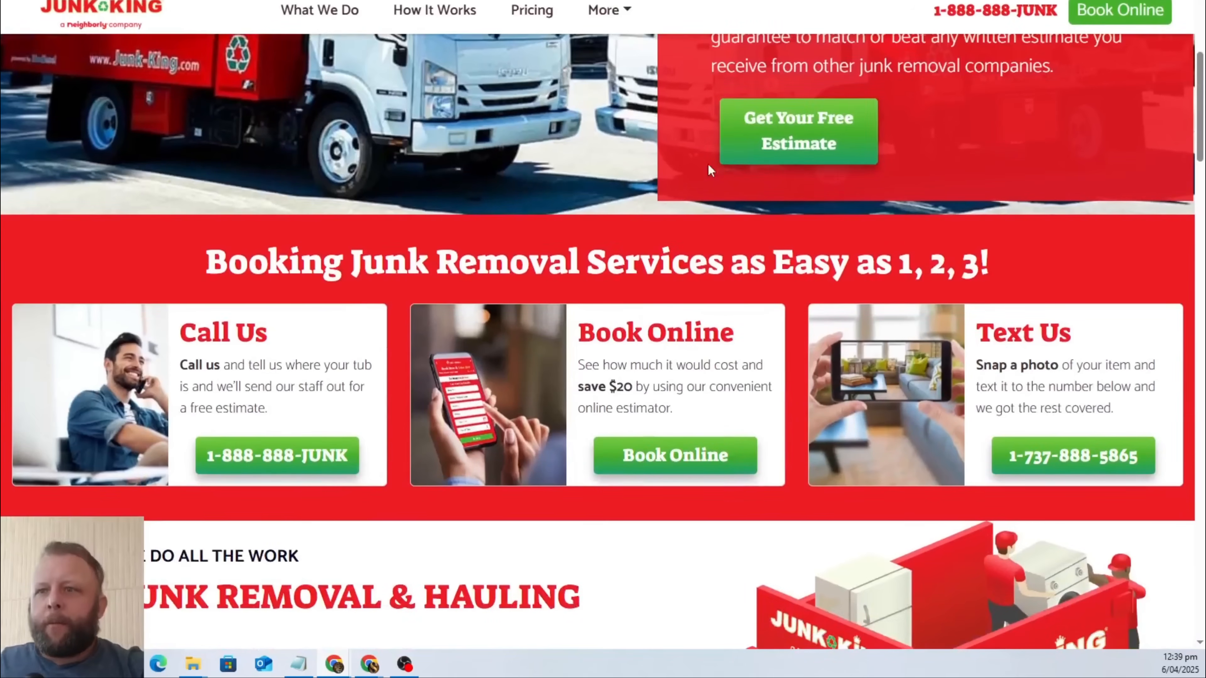
scroll(710, 170, down, 20)
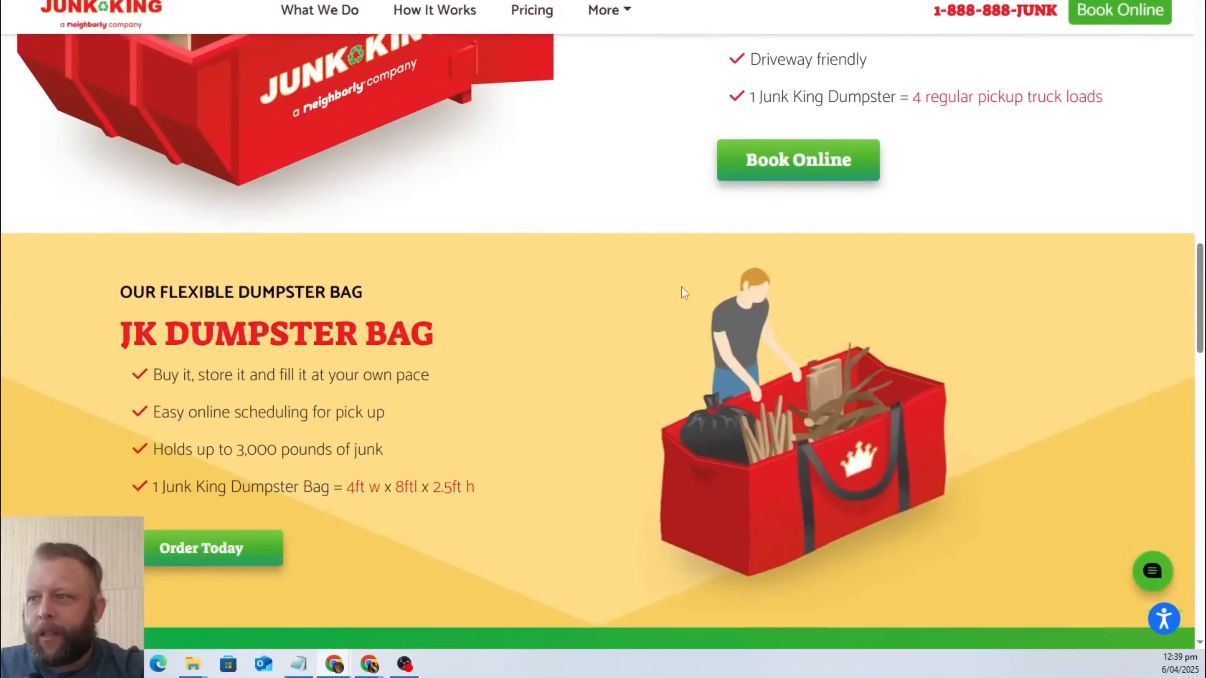
scroll(665, 271, down, 7)
scroll(640, 251, up, 6)
scroll(730, 310, down, 6)
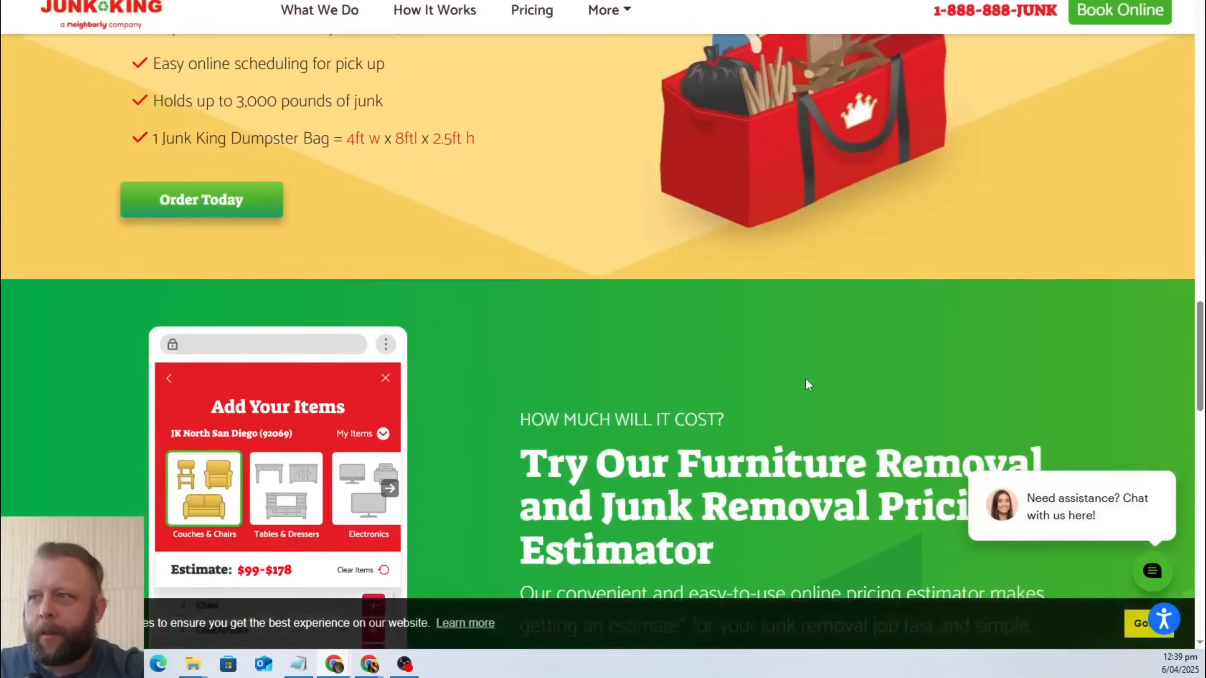
scroll(806, 380, up, 6)
scroll(798, 378, down, 16)
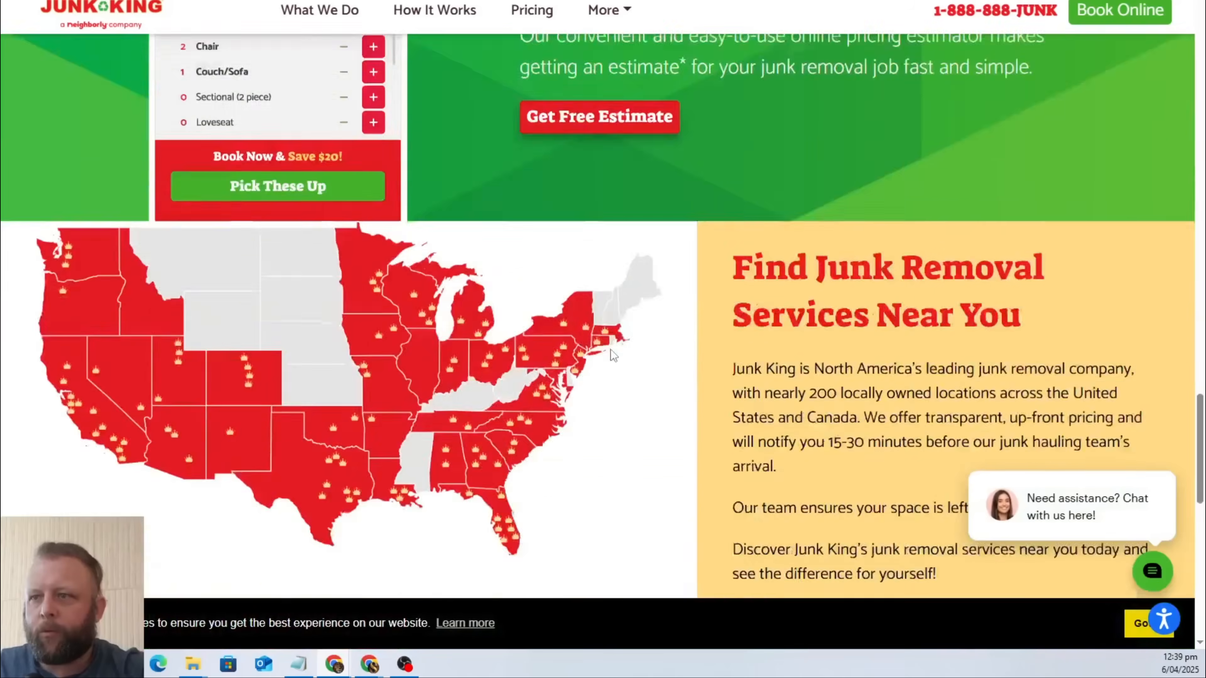
scroll(613, 355, down, 12)
scroll(617, 190, up, 20)
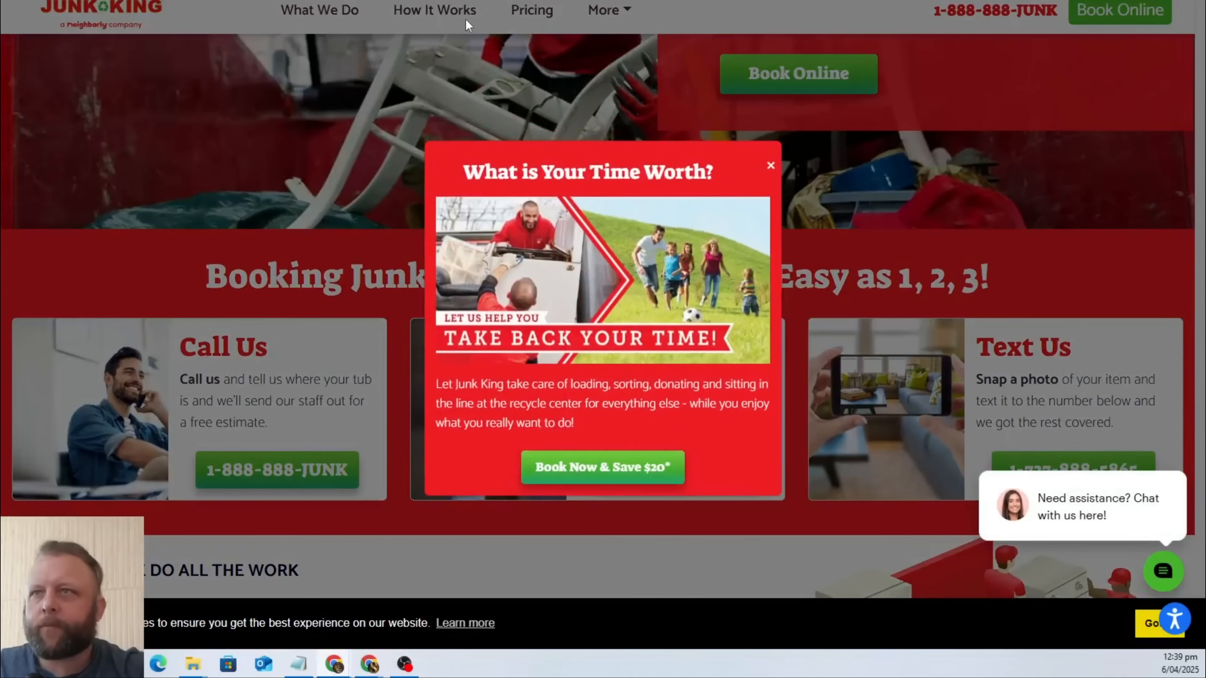
Dismiss the "What is Your Time Worth?" popup, examine the Full Service Junk Removal page under How It Works, and return to the homepage.
double_click(443, 13)
click(771, 166)
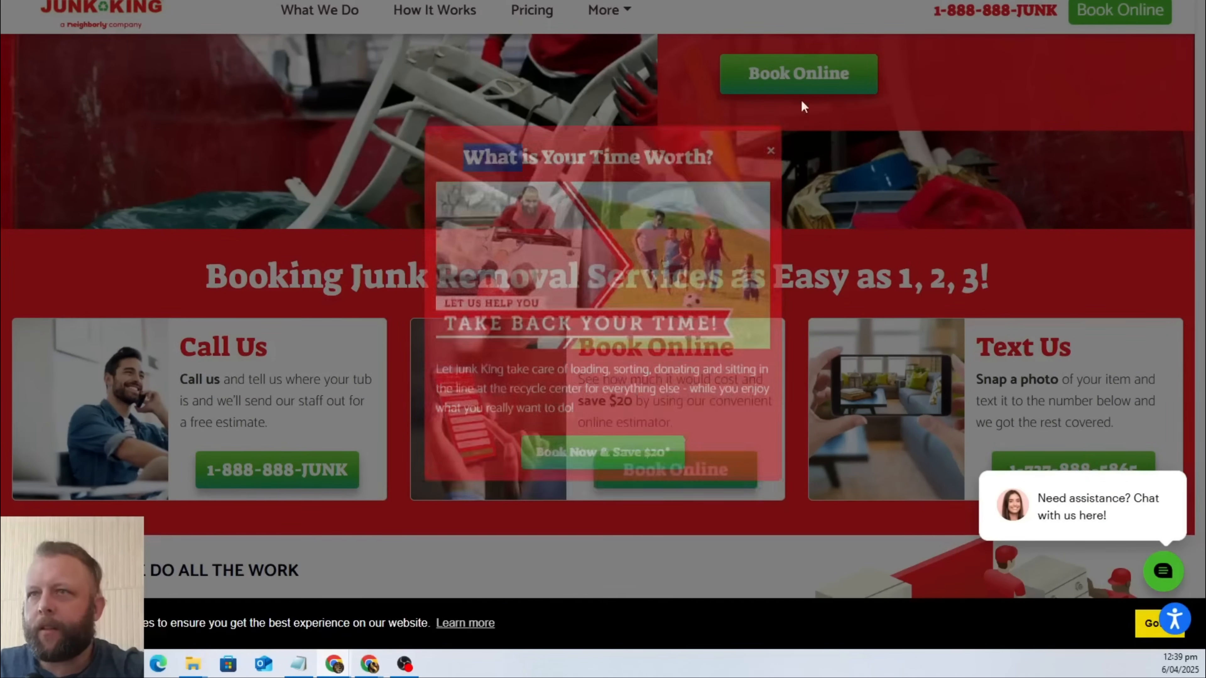
mouse_move(434, 13)
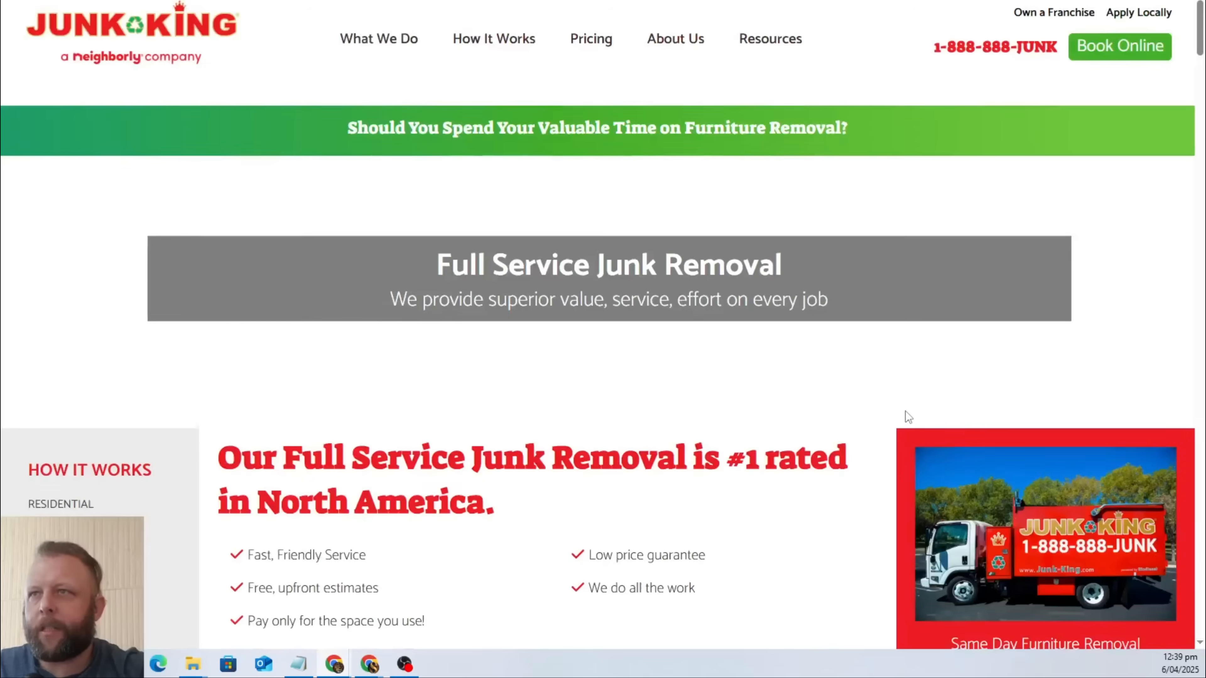
scroll(908, 418, down, 6)
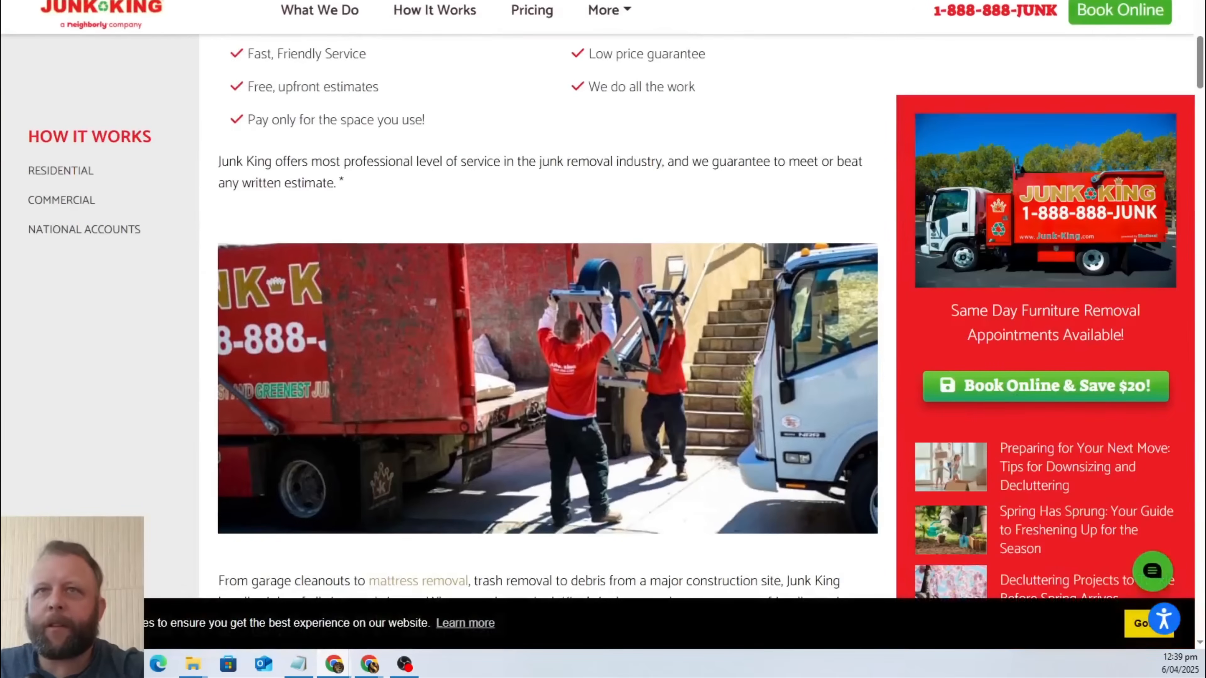
click(1137, 623)
key(alt+Left)
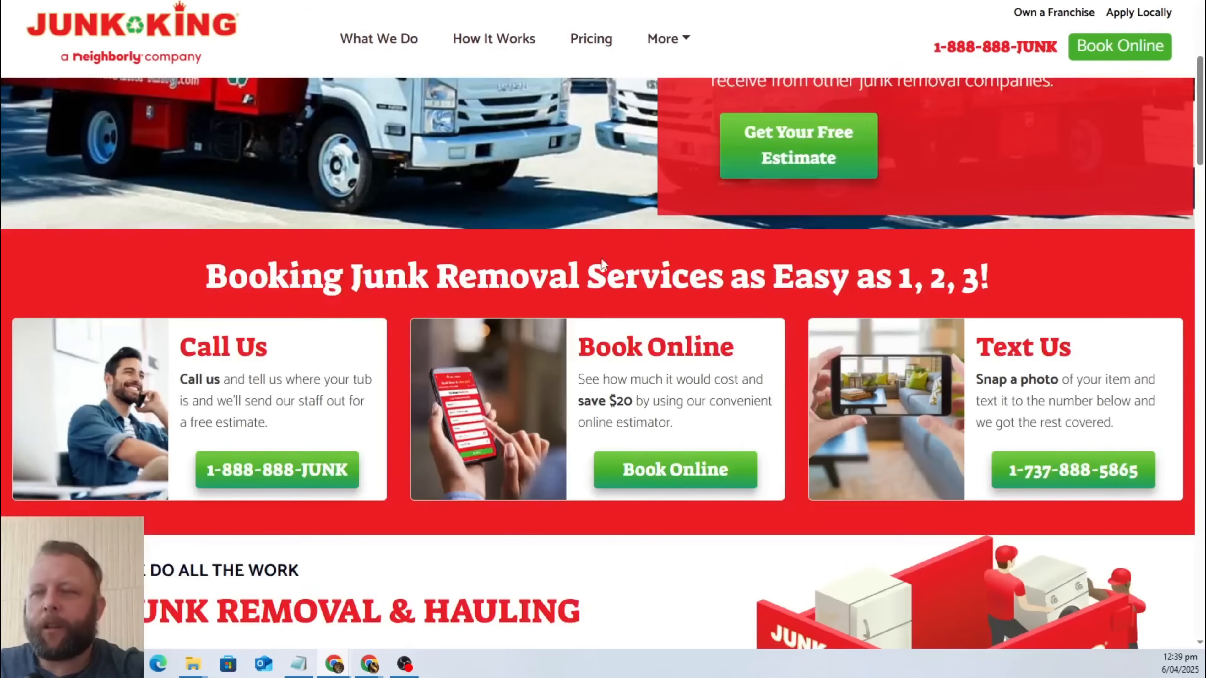
Return to the Google results and open the College HUNKS Hauling Junk & Moving site.
key(alt+Left)
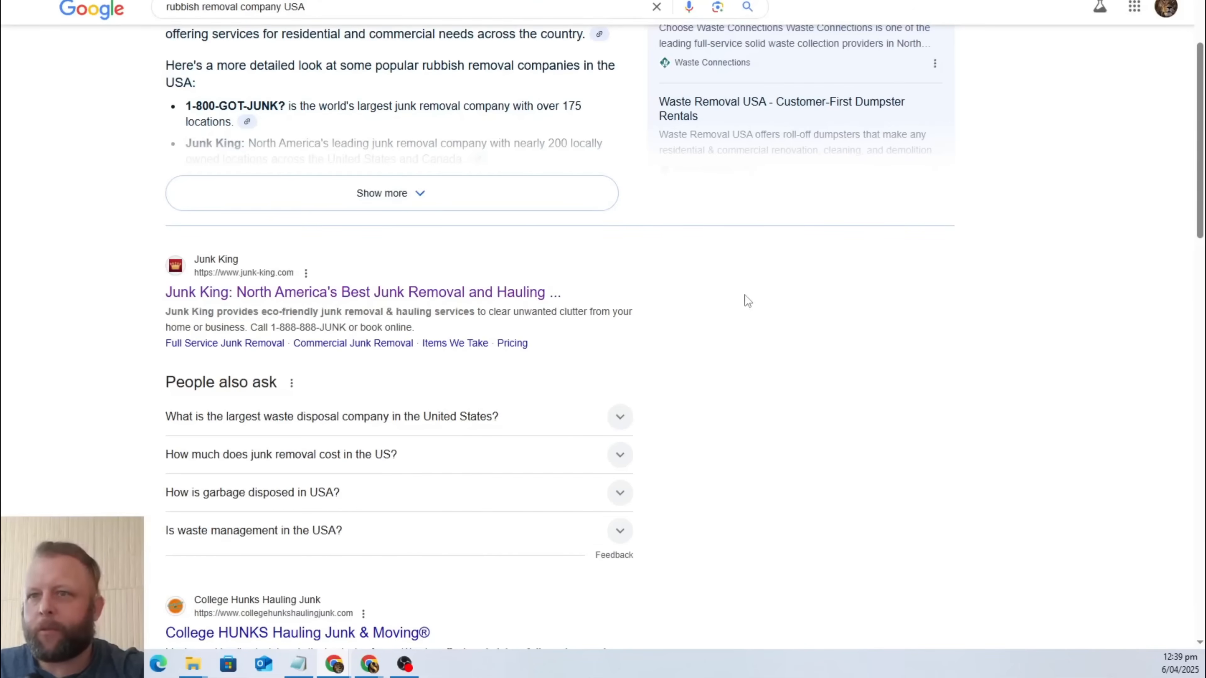
scroll(544, 401, down, 6)
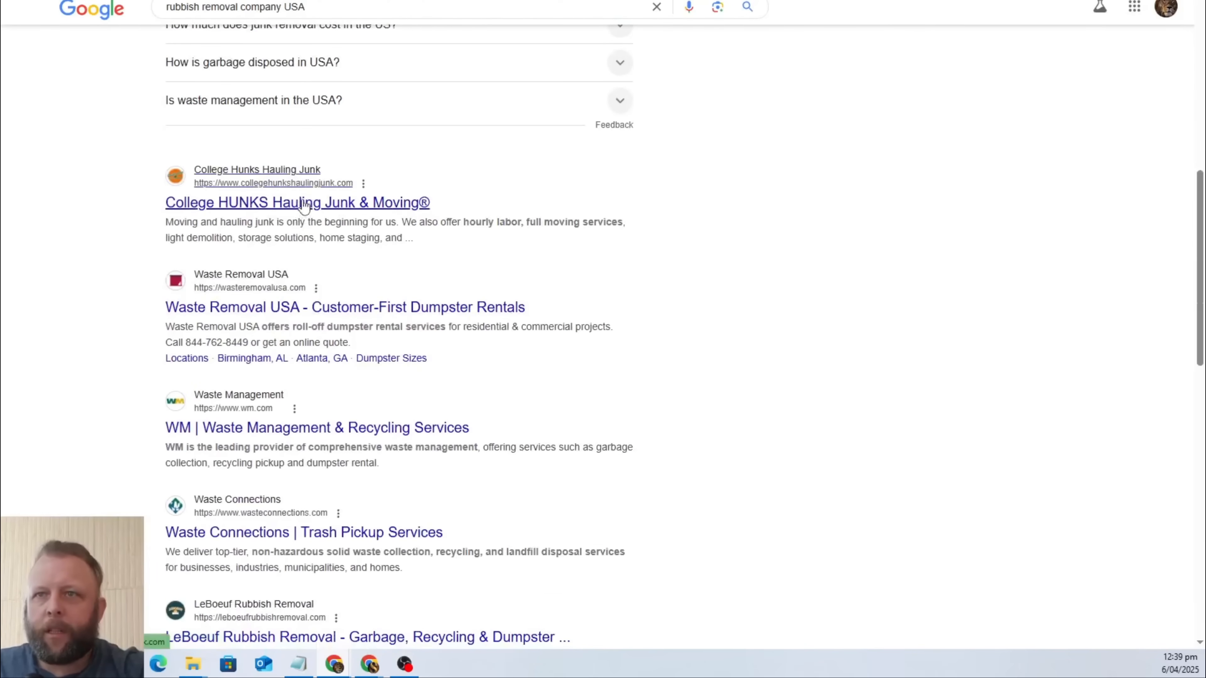
click(304, 203)
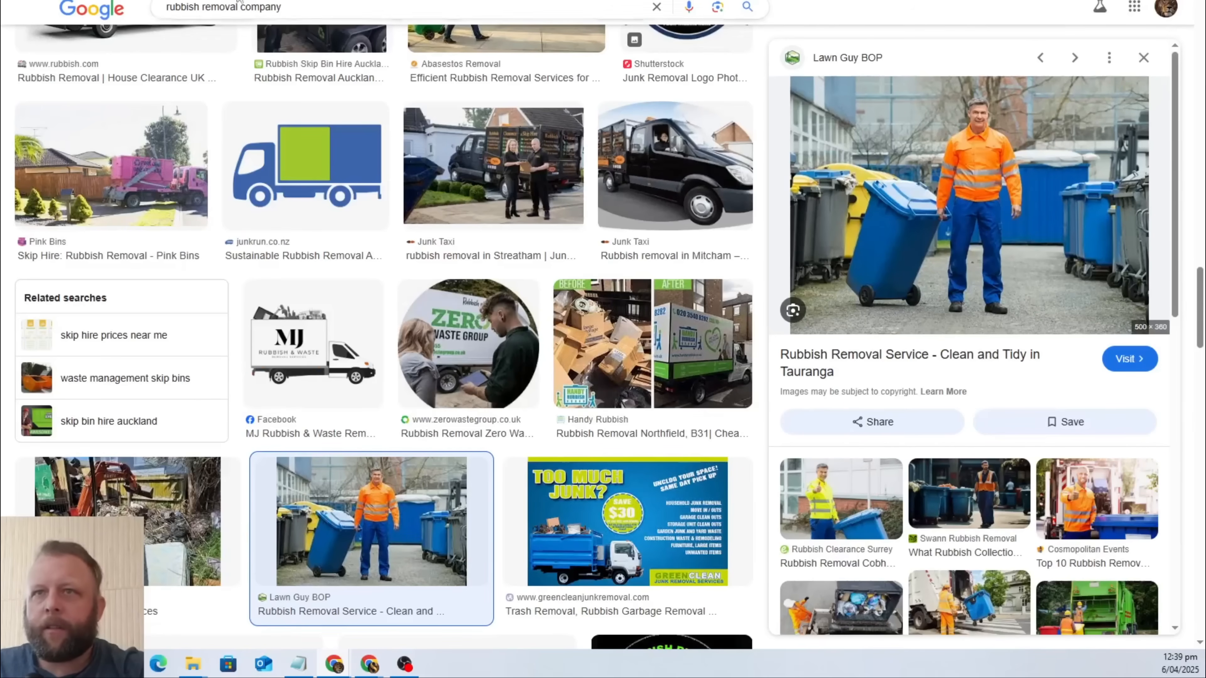
In the "rubbish removal company" image results, save Smart Rubbish Removal Sydney's picture of a man beside a truck as smartrubbishremovalsydney5 in JPEG format to Downloads.
scroll(651, 309, down, 6)
scroll(651, 309, down, 3)
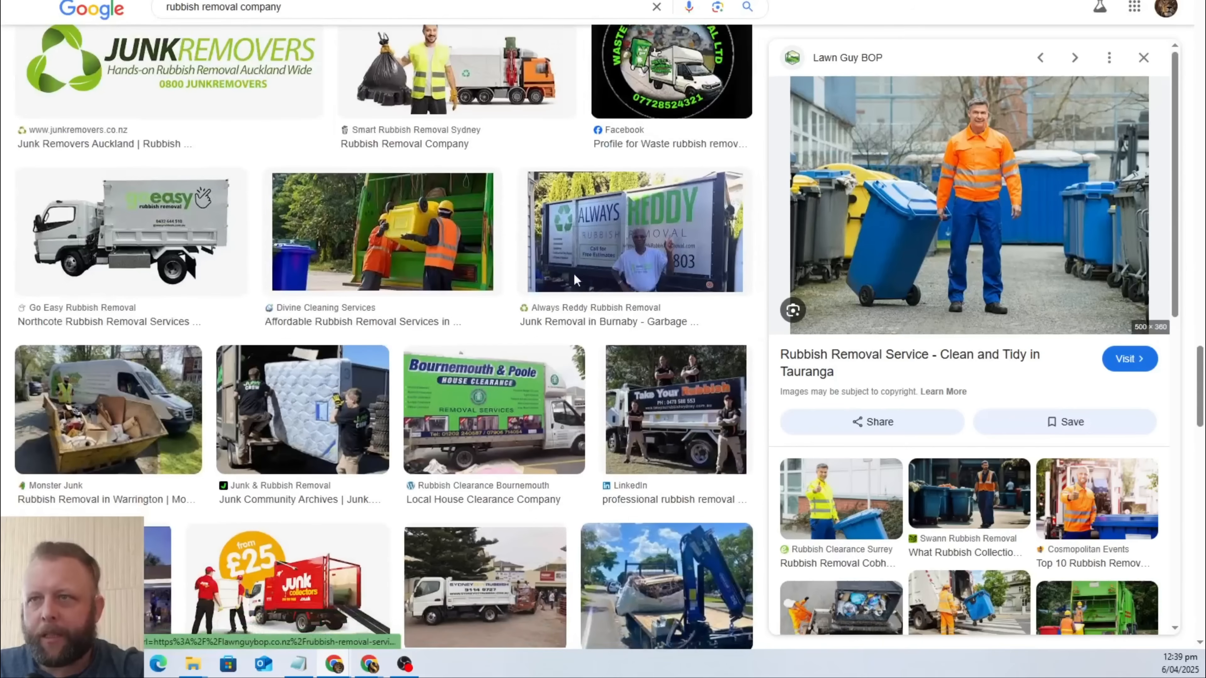
click(499, 88)
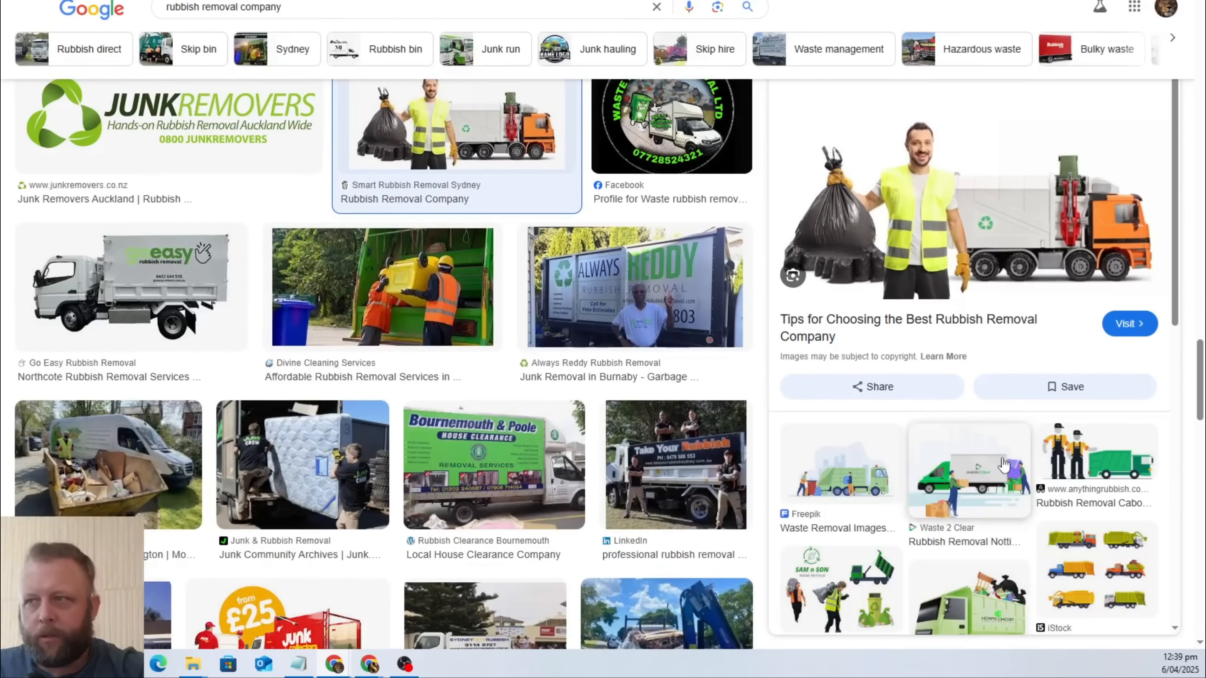
right_click(981, 213)
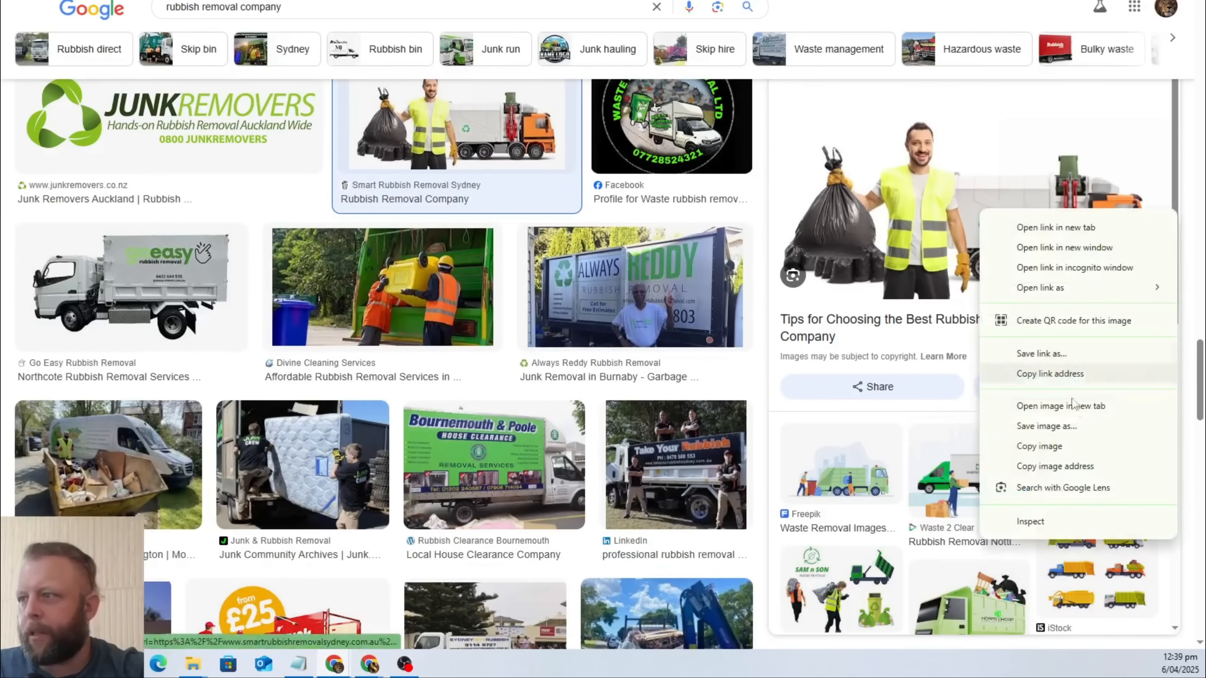
click(1047, 426)
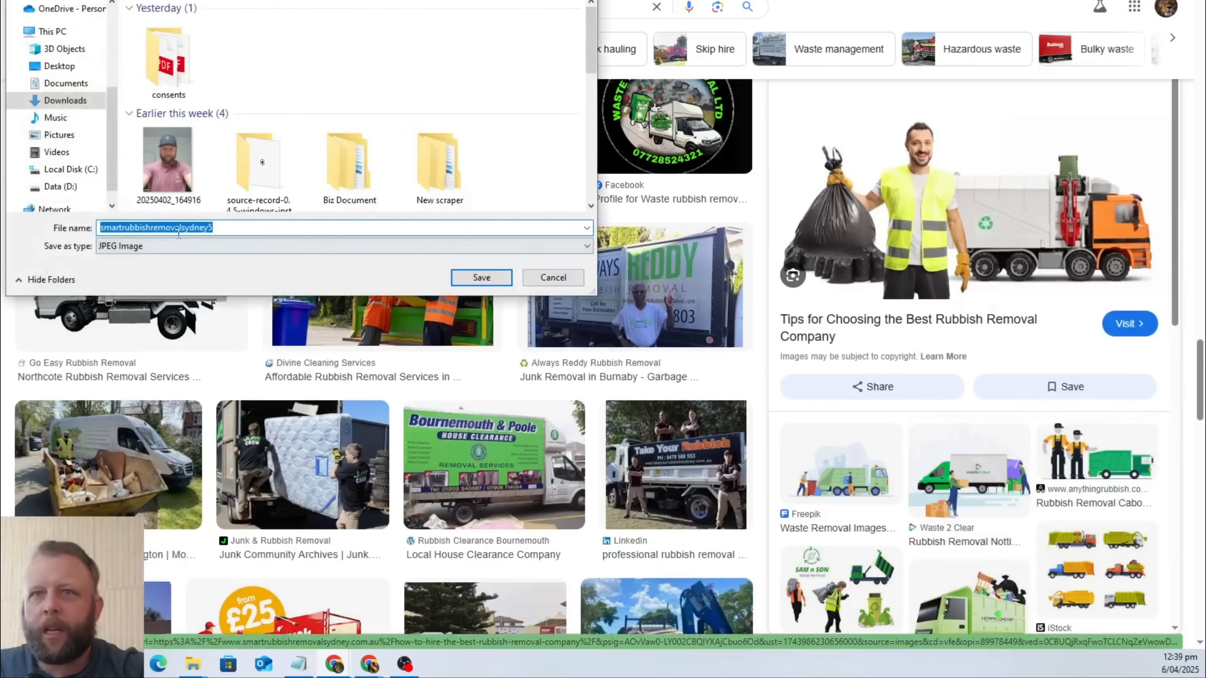
click(481, 277)
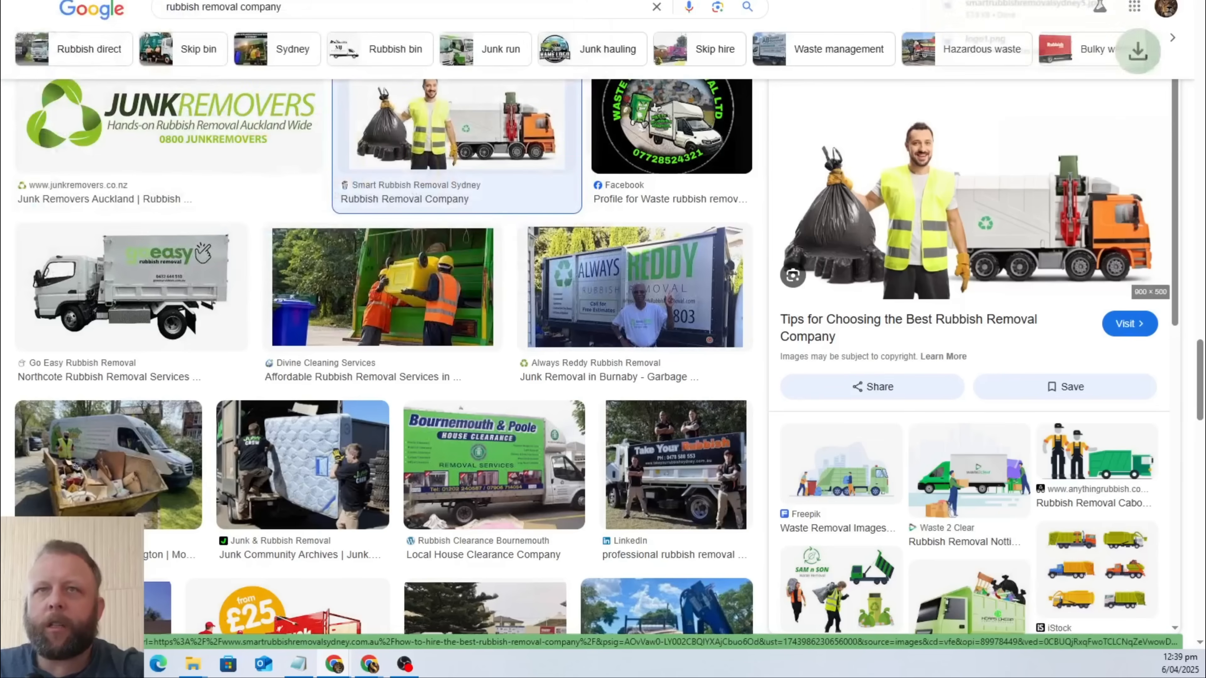
Switch to the CRM's Media Storage page and upload the smartrubbishremovalsydney5 image.
key(ctrl+Tab)
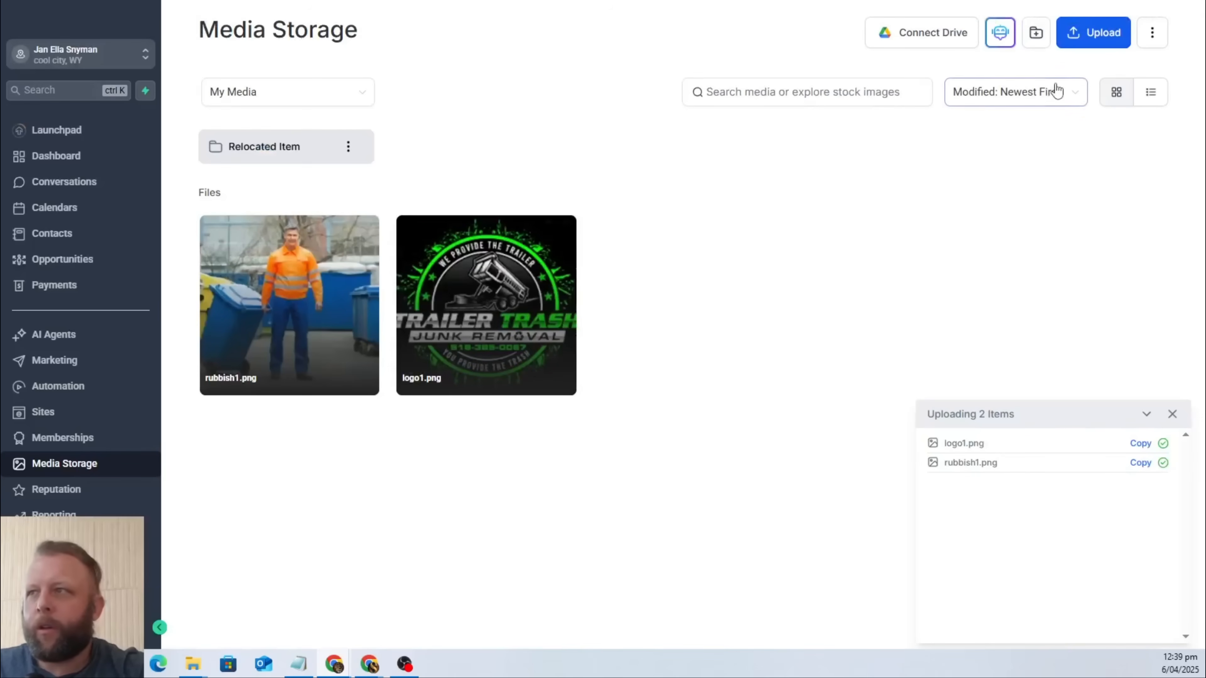
click(1103, 33)
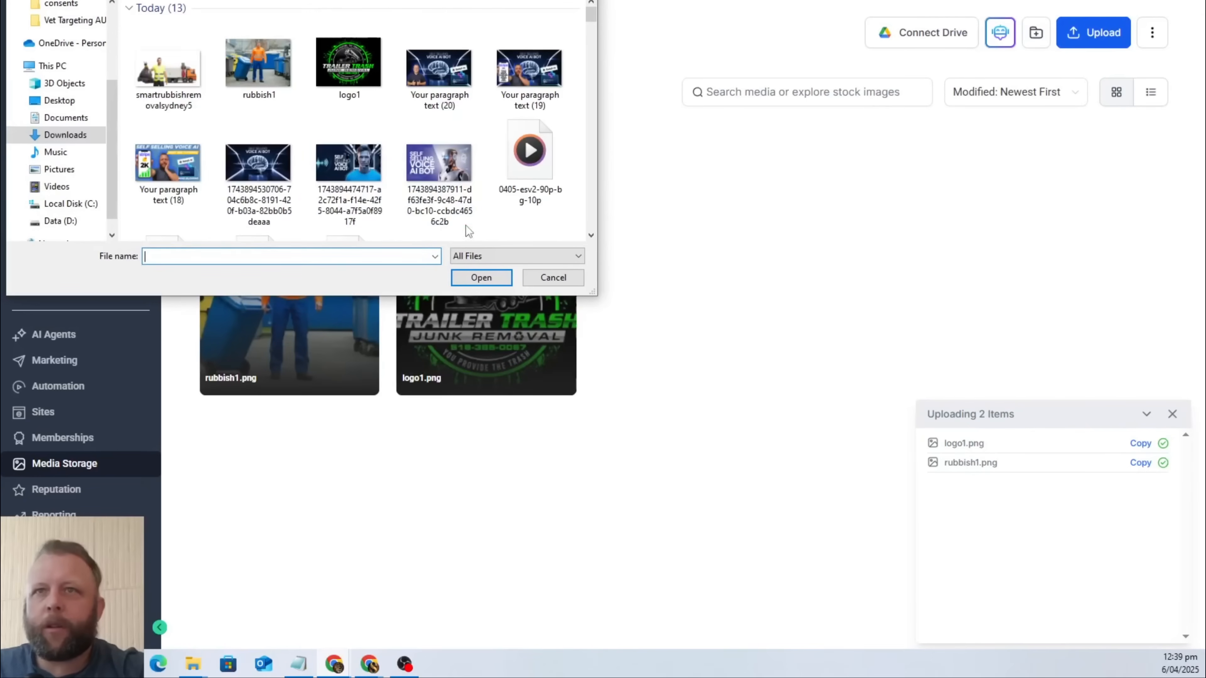
click(169, 68)
click(481, 278)
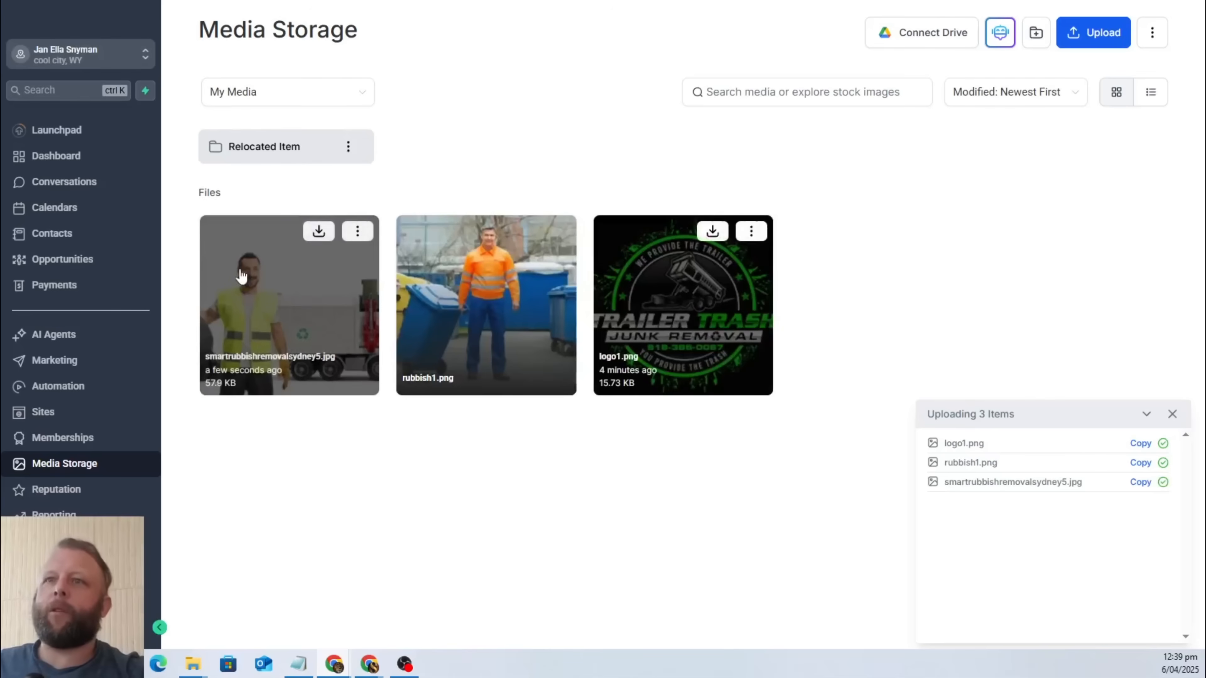
Copy the link of smartrubbishremovalsydney5.jpg and switch to the Google Docs brief.
click(357, 231)
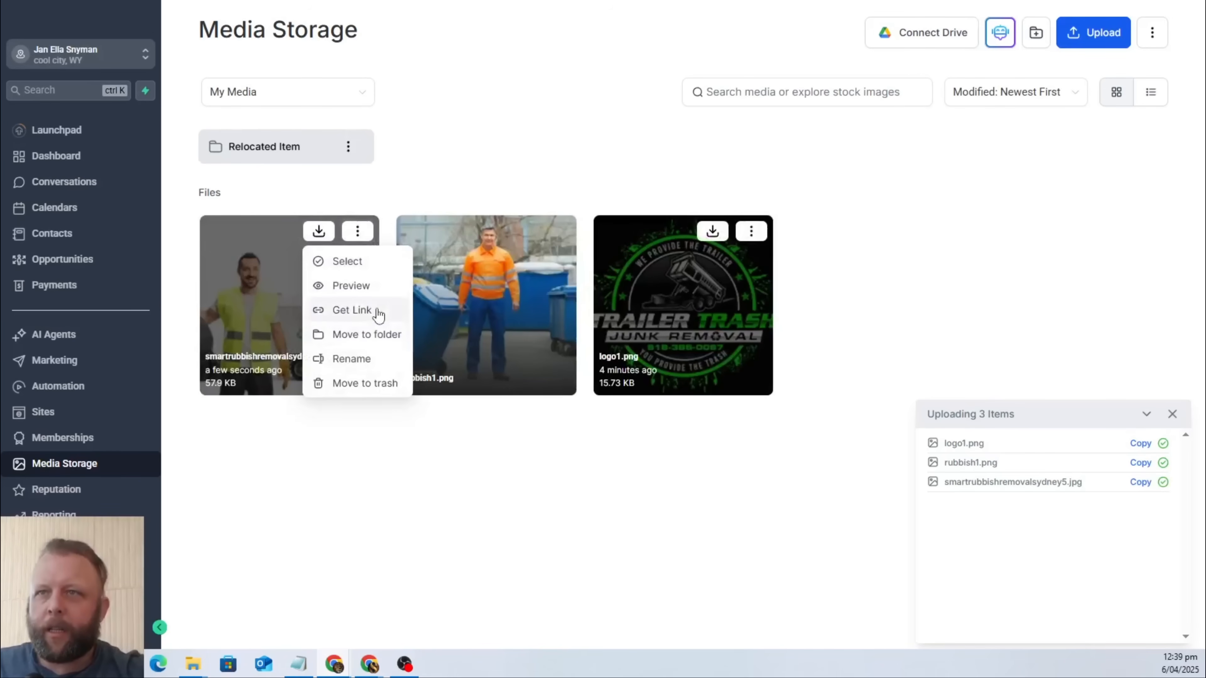
click(352, 310)
key(ctrl+Tab)
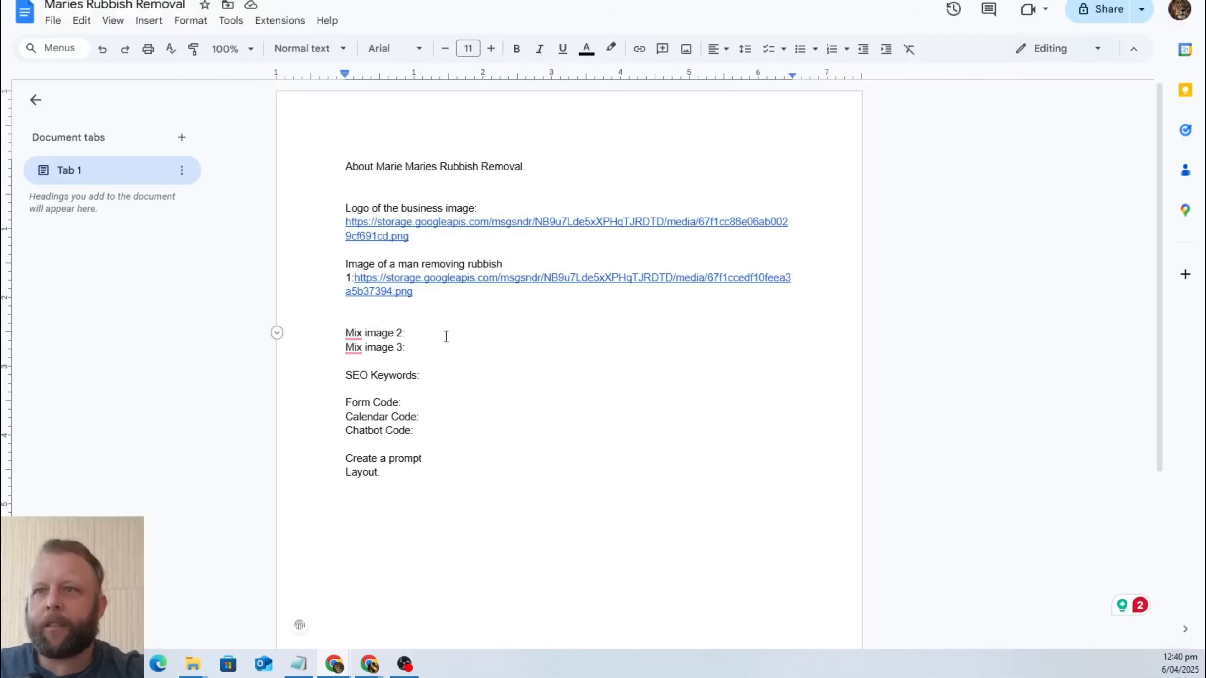
Replace "Mix image" in the second mix image label with "Image of a man and a rubbish truck".
drag(394, 331, 345, 331)
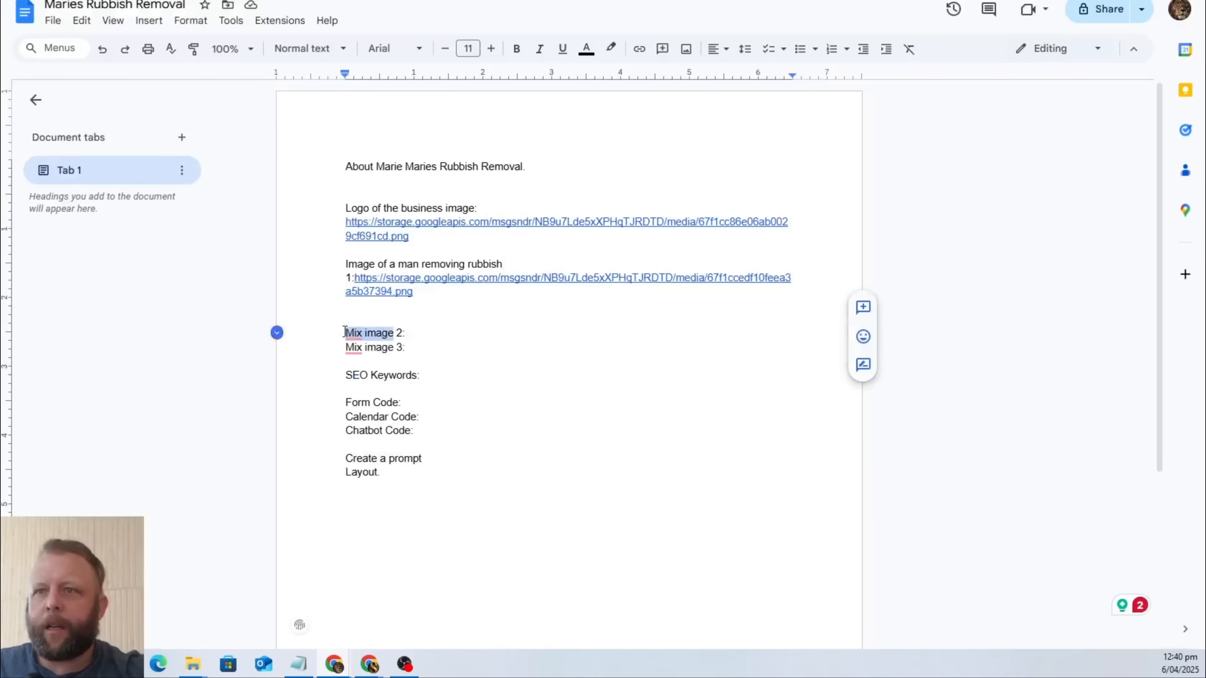
text(Image of a man )
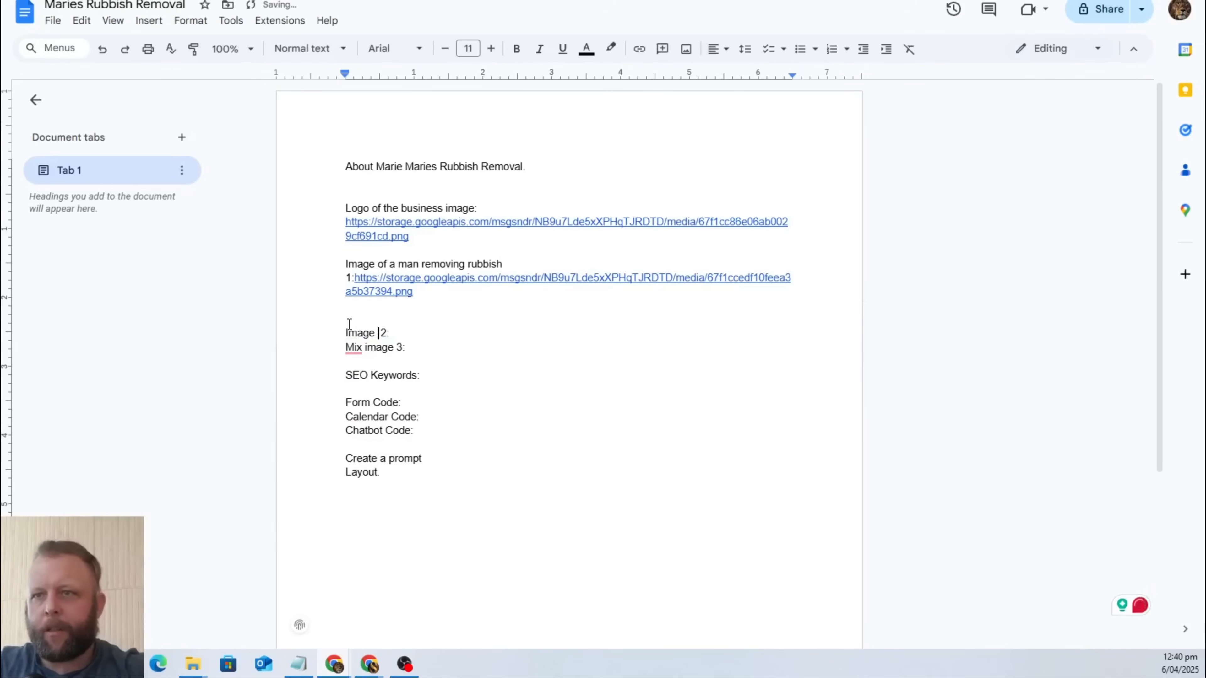
text(and a)
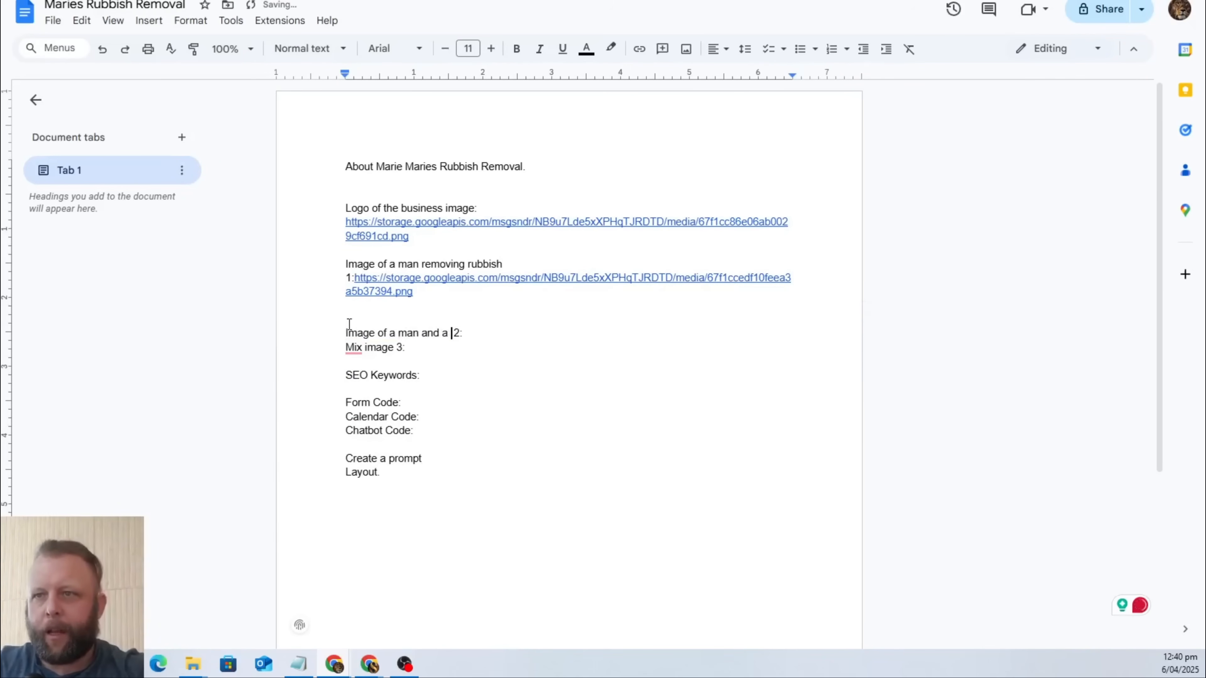
text( rubbish tru)
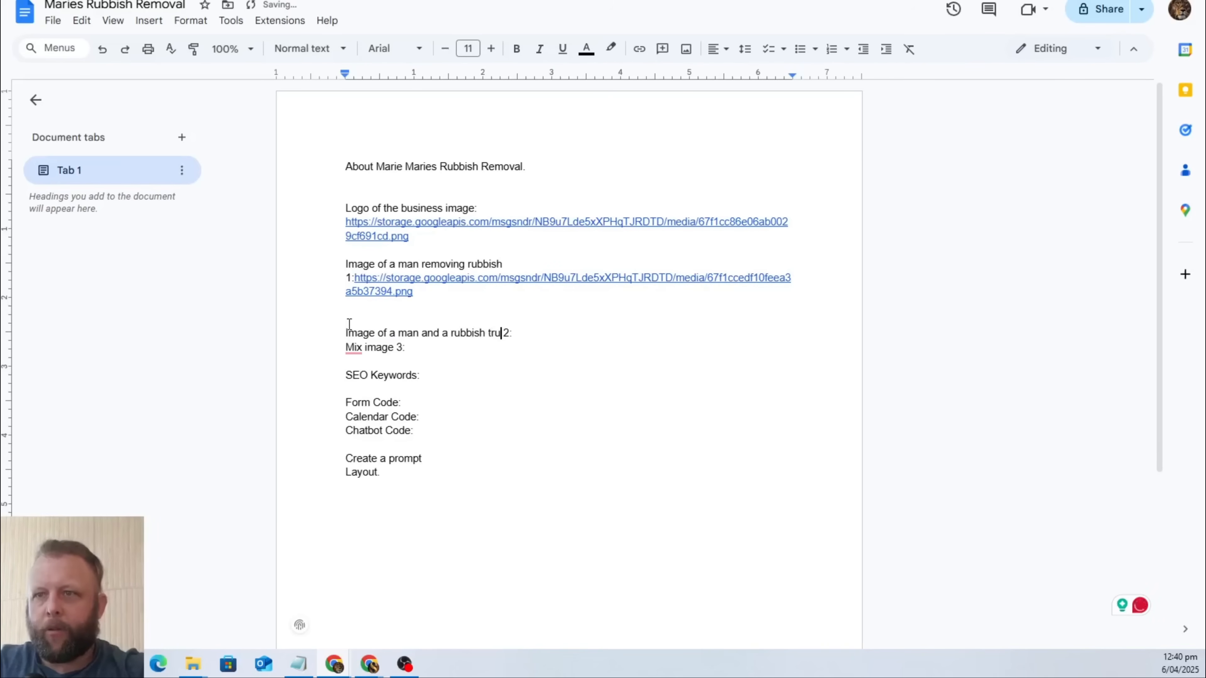
key(BackSpace)
key(BackSpace)
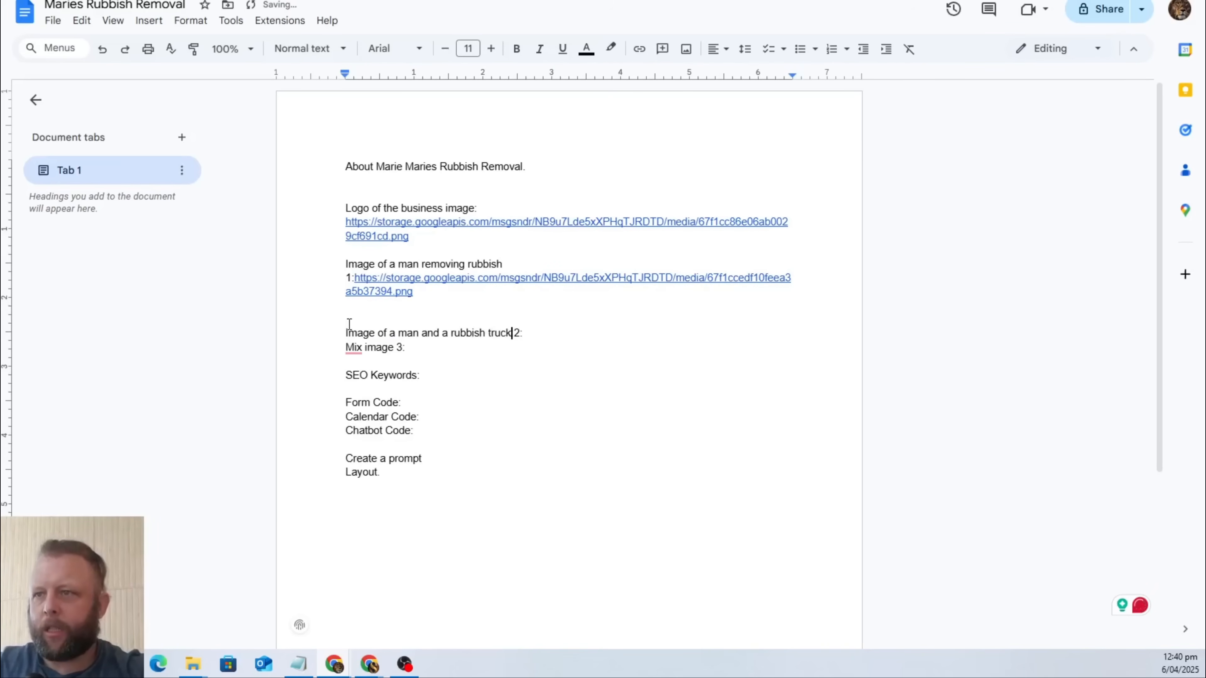
Paste the copied link after "Image of a man and a rubbish truck 2:", add a line break, and switch back to the Google image results.
key(ctrl+v)
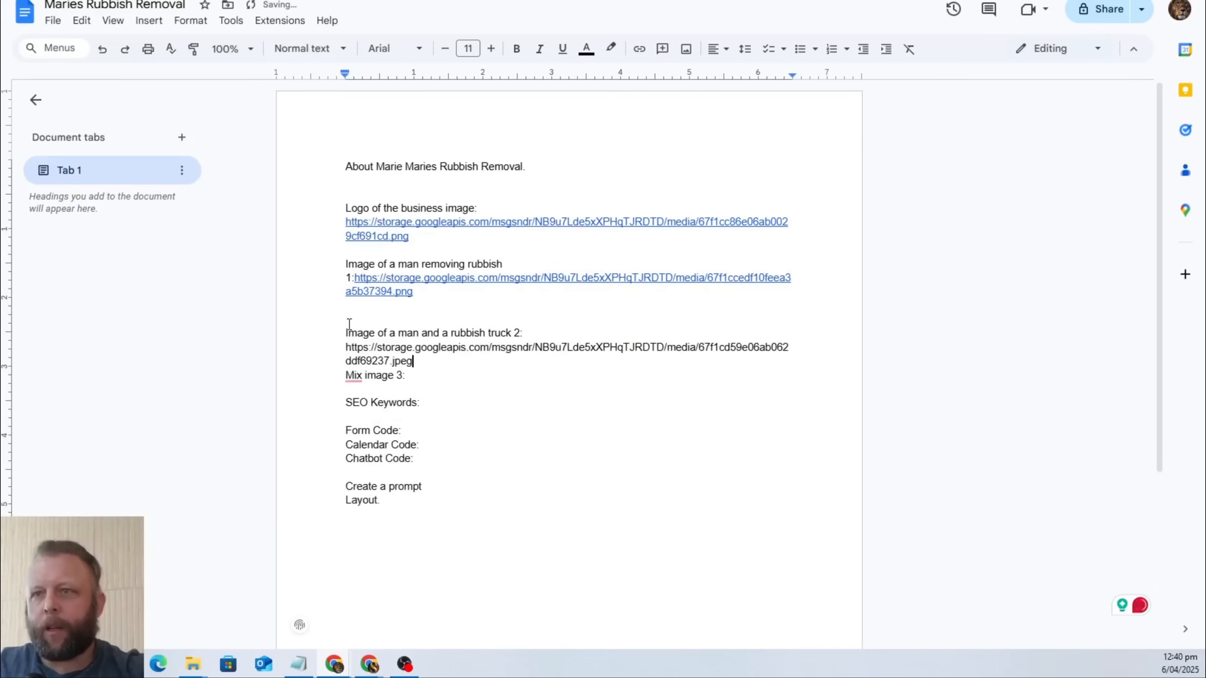
key(Return)
key(ctrl+Tab)
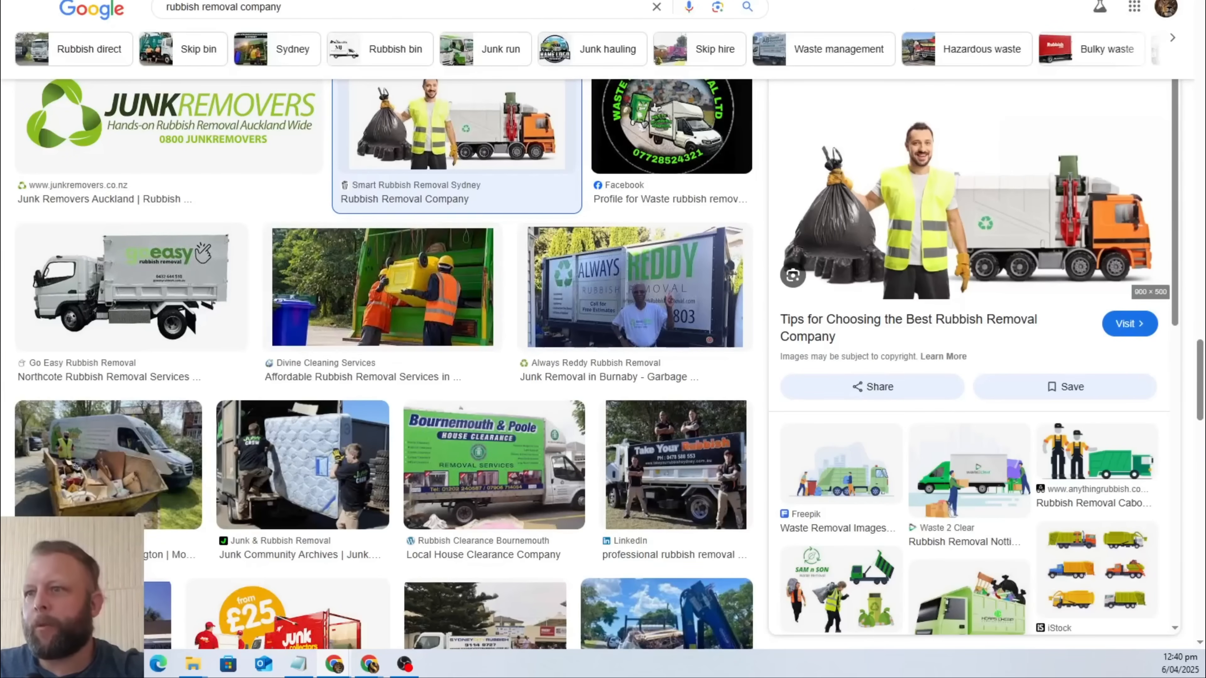
Find the black and green Vonigo junk removal truck in the image results and save the picture to the computer.
scroll(714, 271, down, 10)
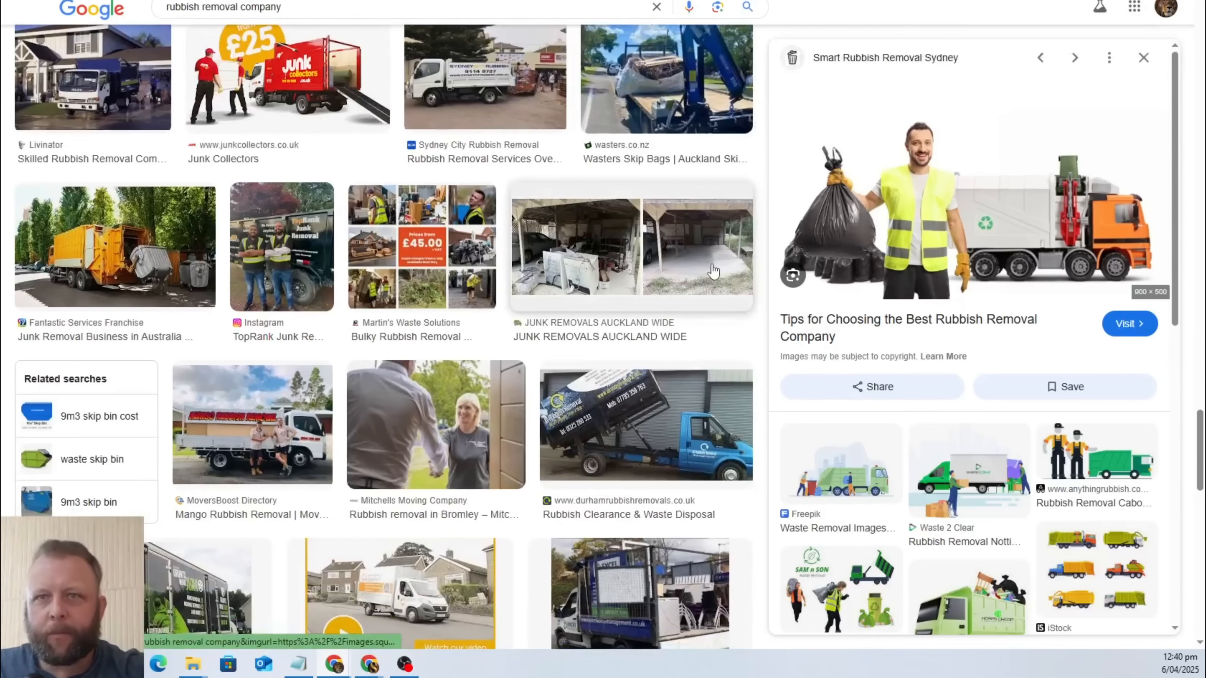
scroll(714, 271, down, 5)
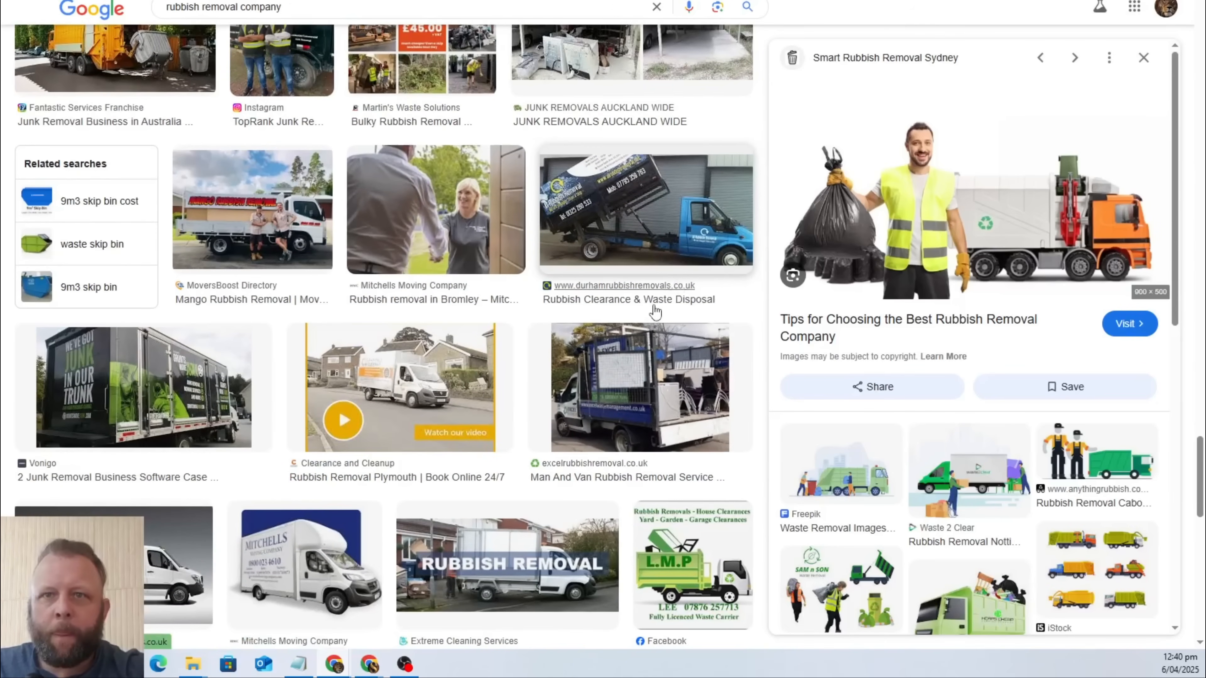
click(142, 383)
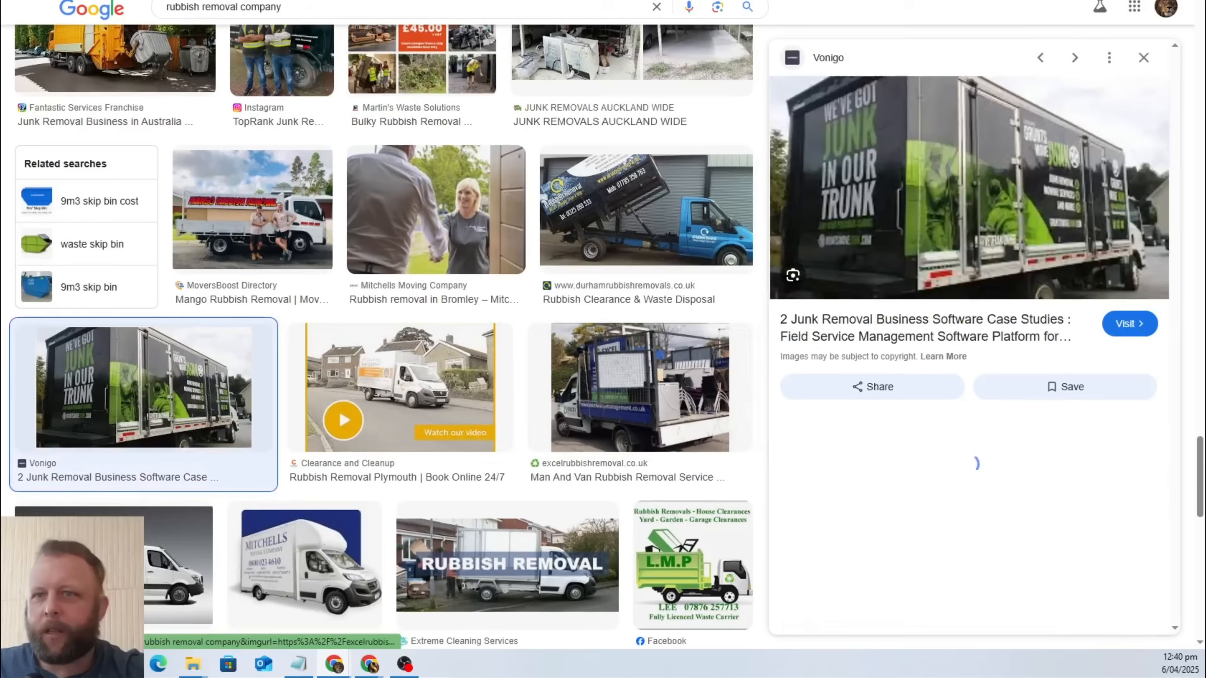
right_click(1032, 214)
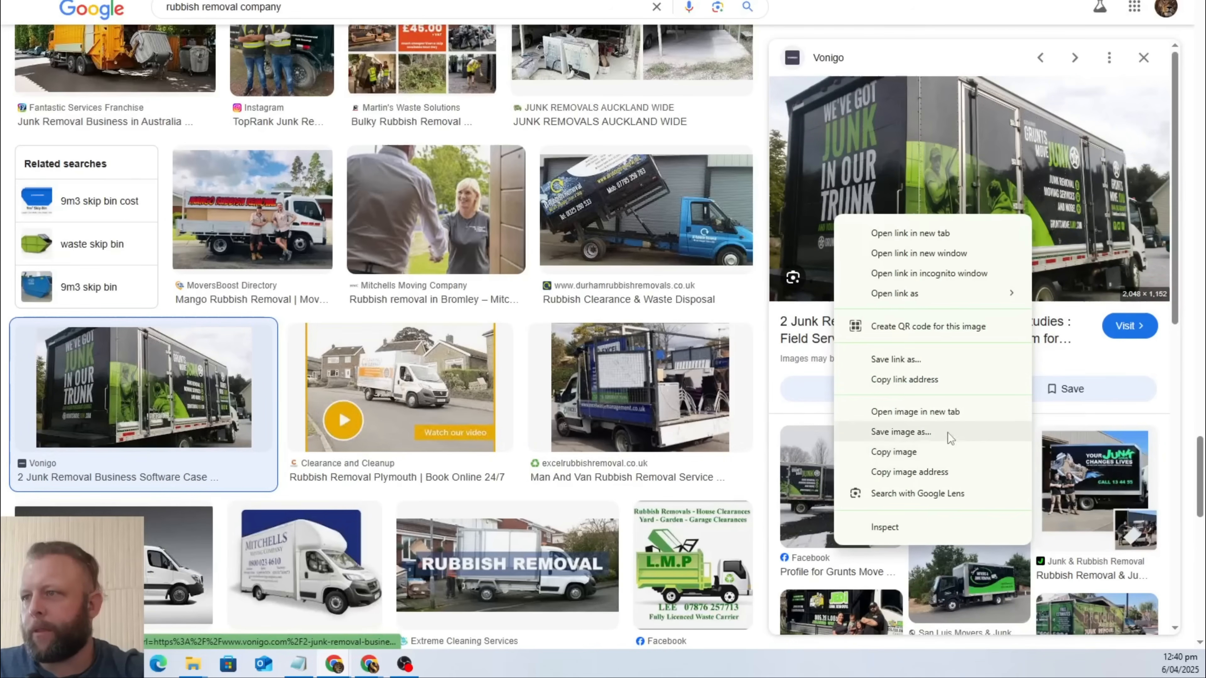
click(965, 430)
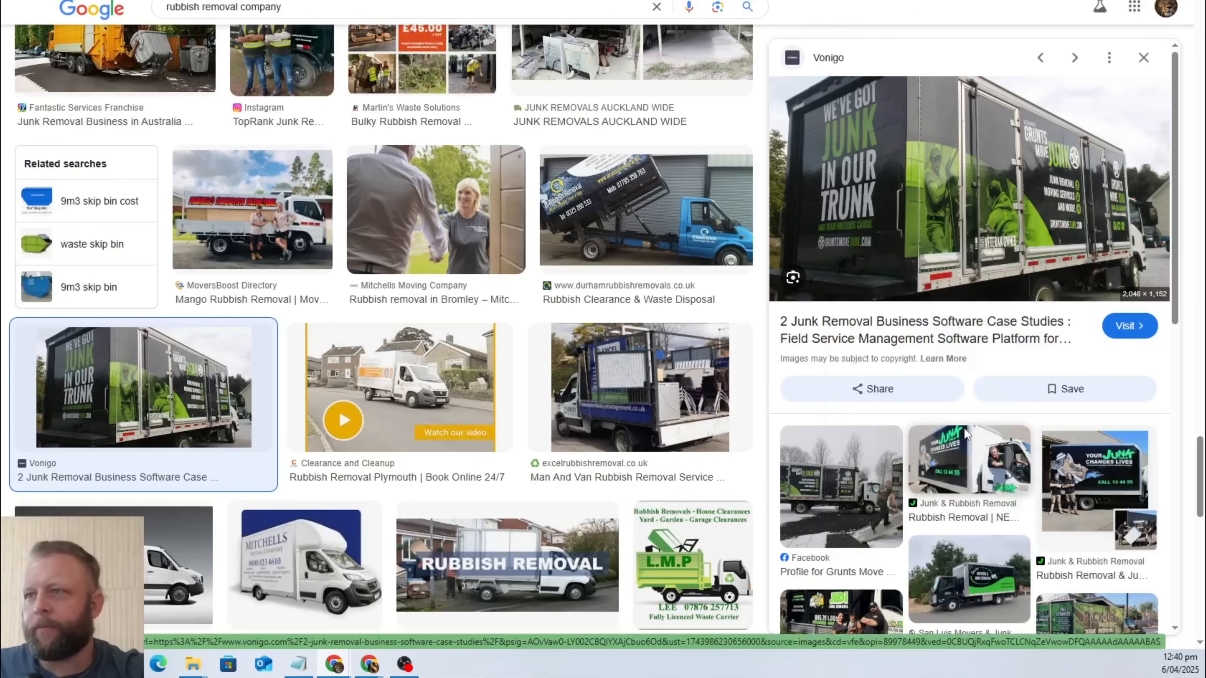
click(498, 279)
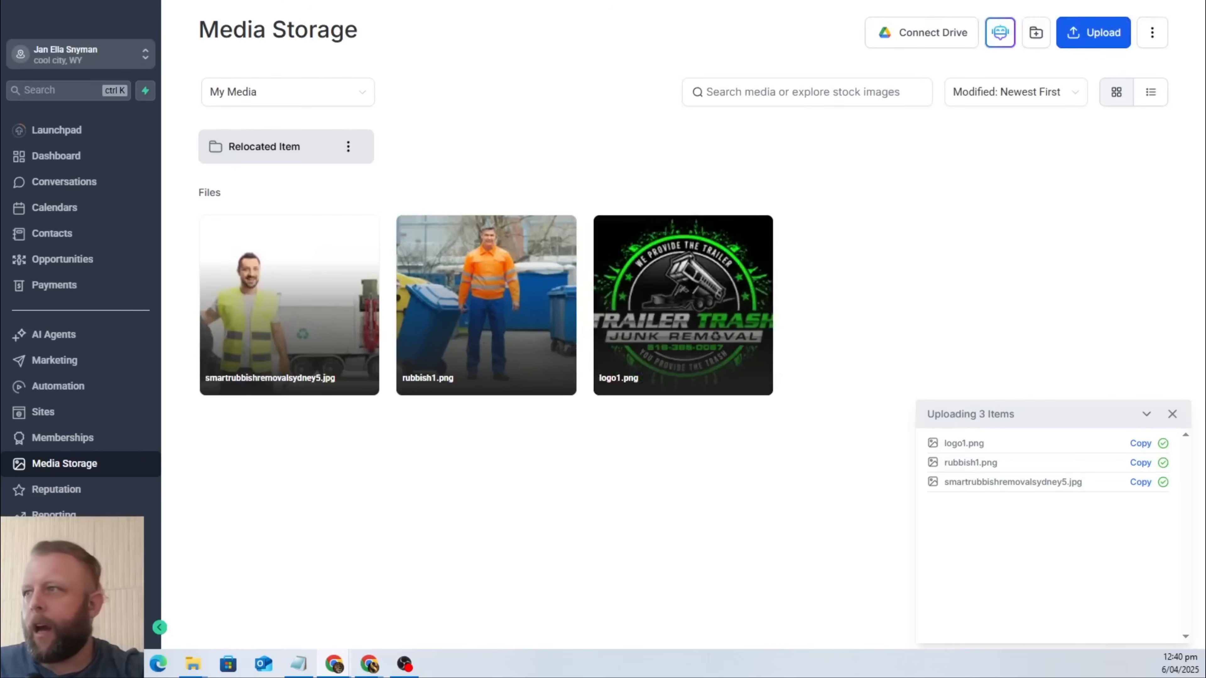
On the CRM's Media Storage page, upload the grunts-truck image and copy its link.
click(1092, 32)
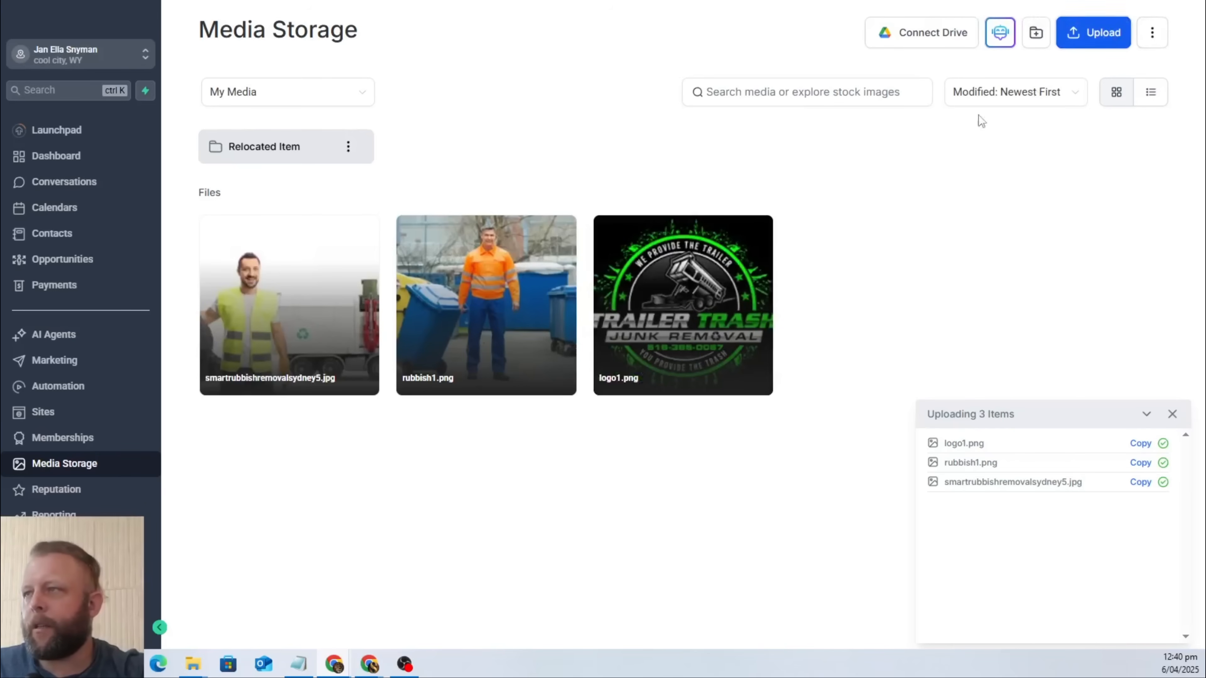
double_click(163, 74)
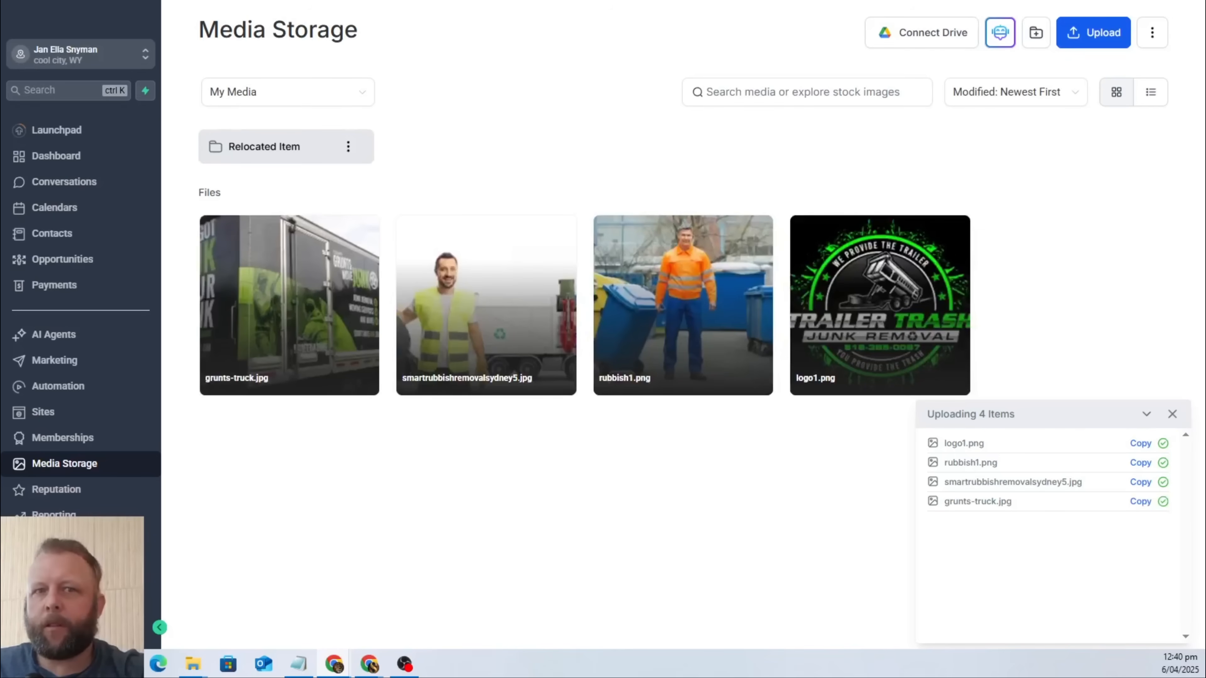
mouse_move(334, 262)
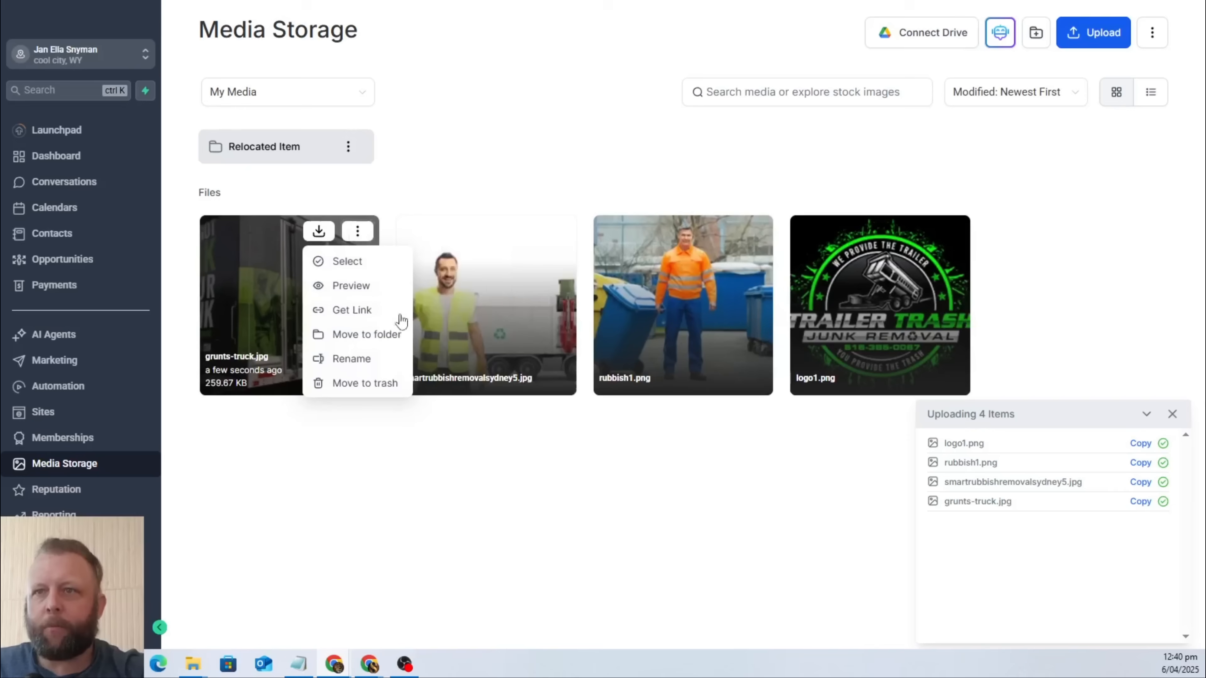
click(348, 313)
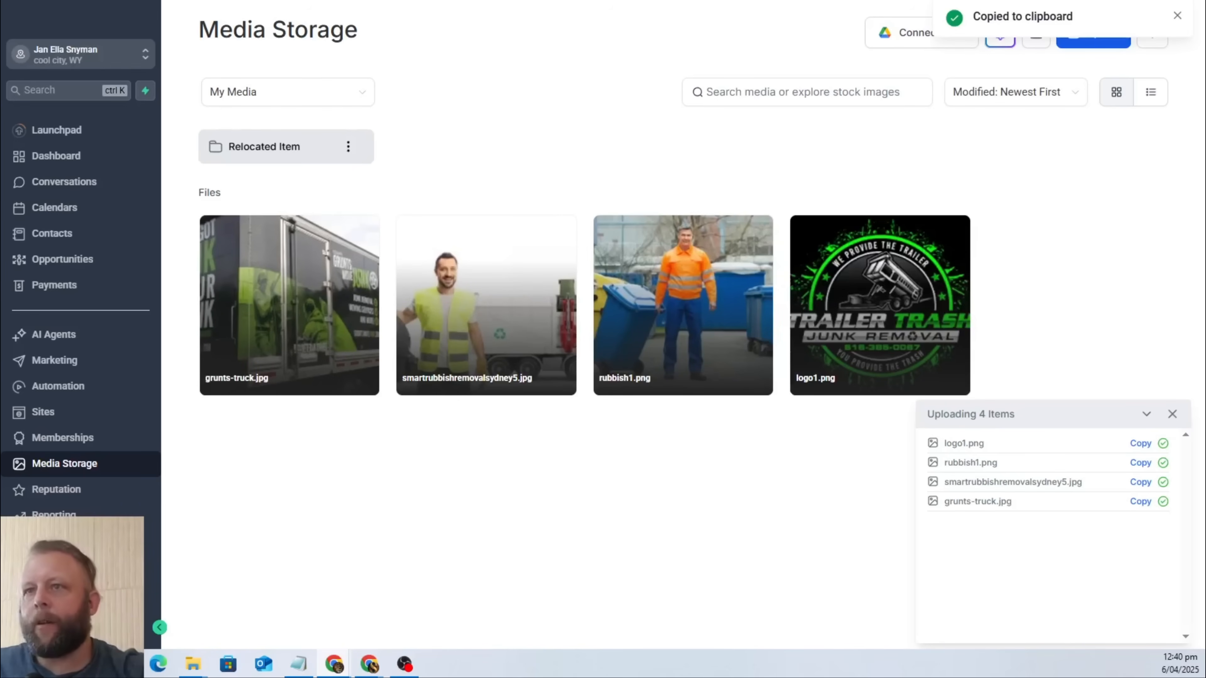
In the Google Docs brief, replace "Mix image" in the third label with "Image of a rubbish truck with logo and advertising" and paste the copied link.
key(ctrl+Tab)
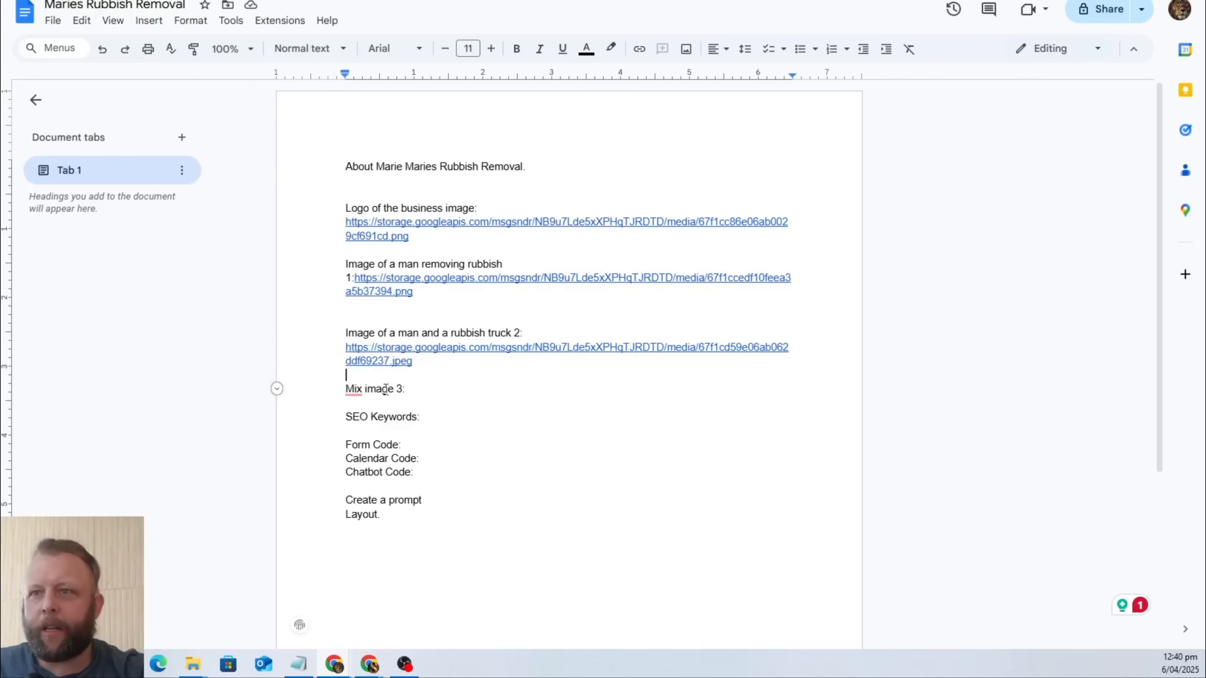
drag(393, 389, 347, 389)
text(Image)
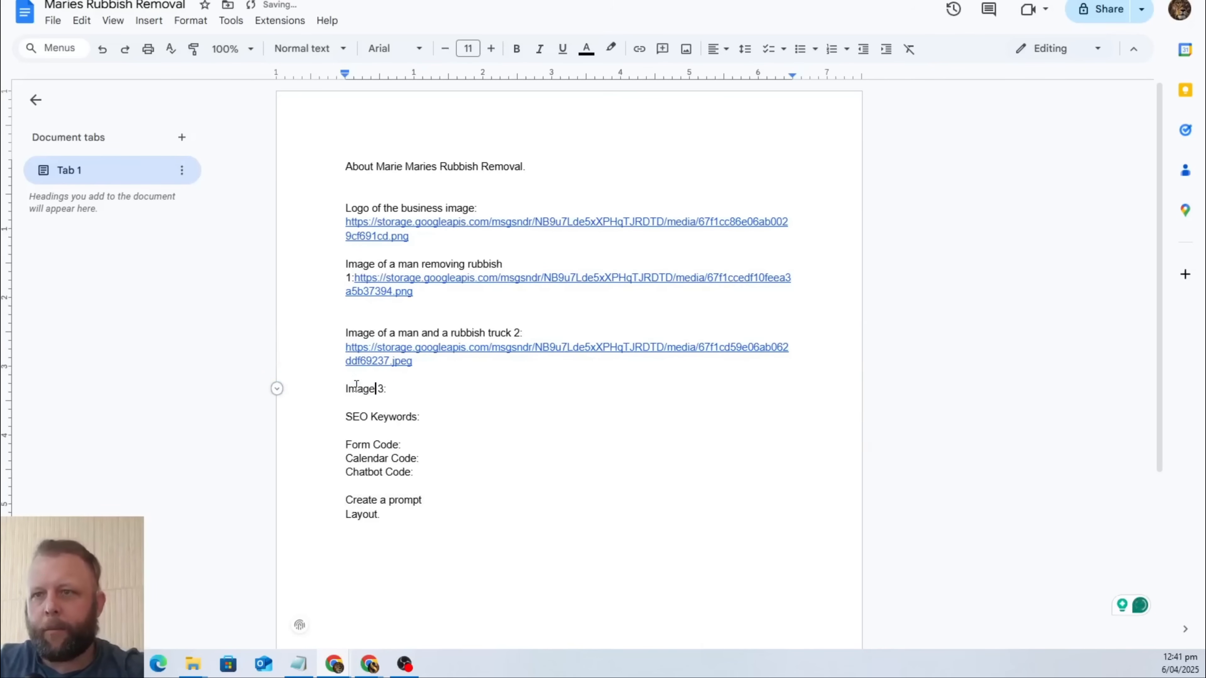
text( of a rubbis )
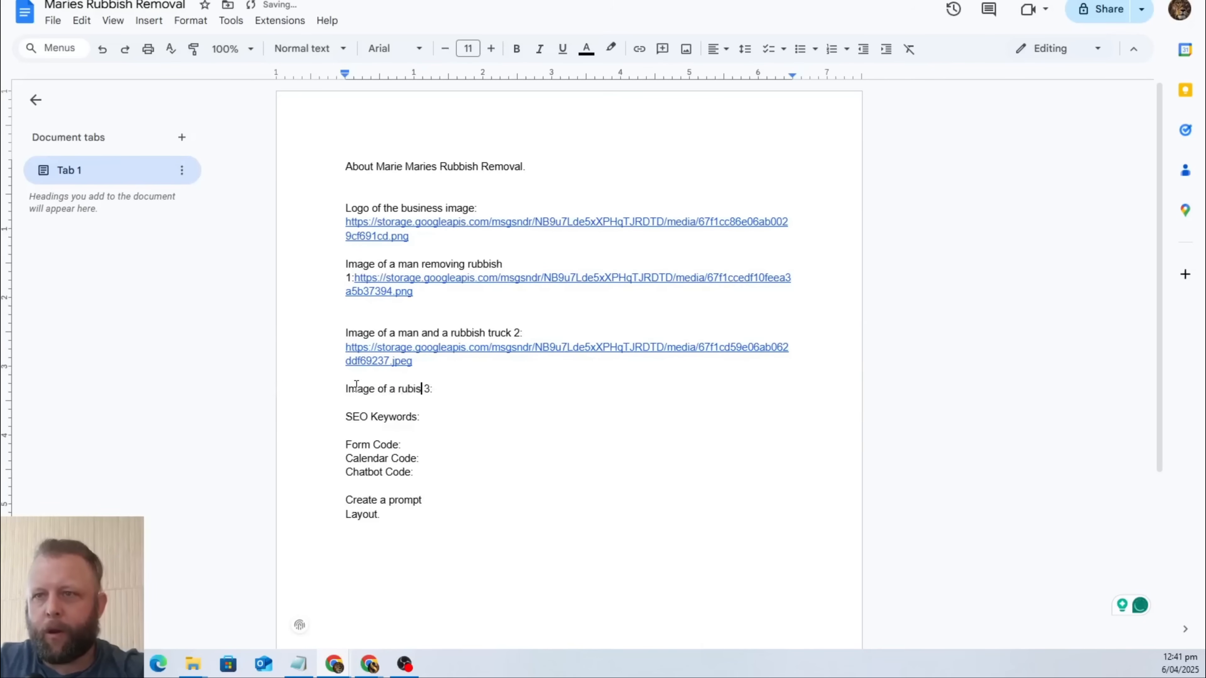
text(h truck )
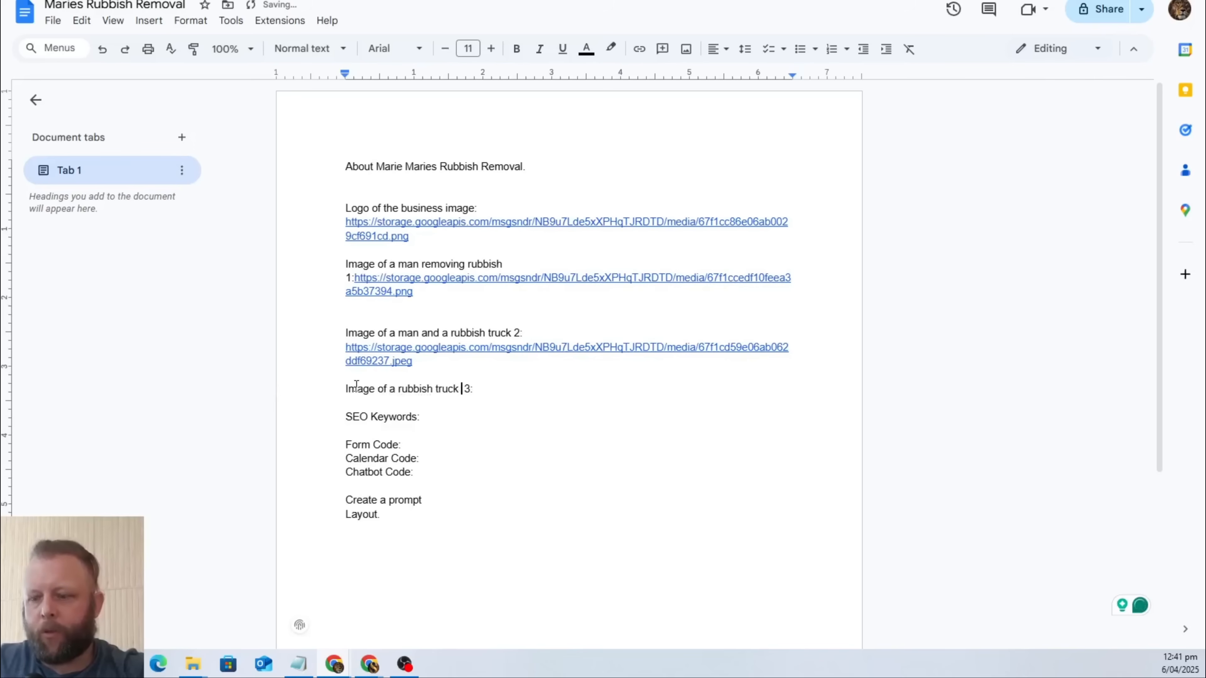
text(with)
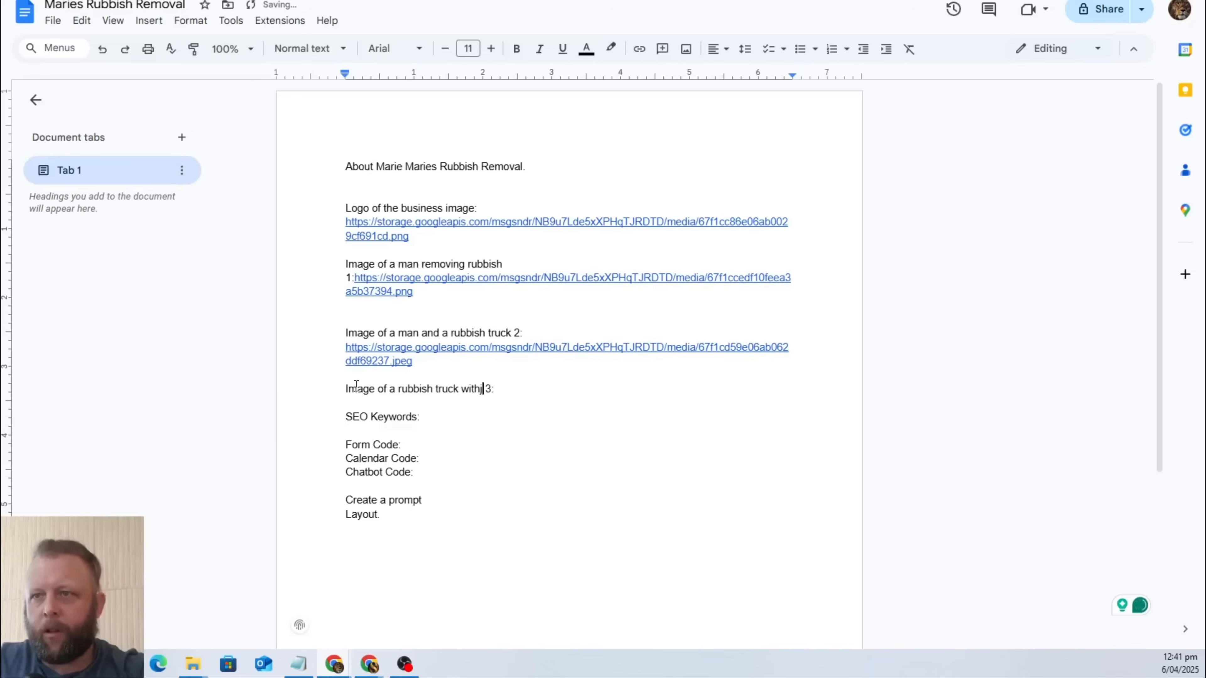
text( logo and )
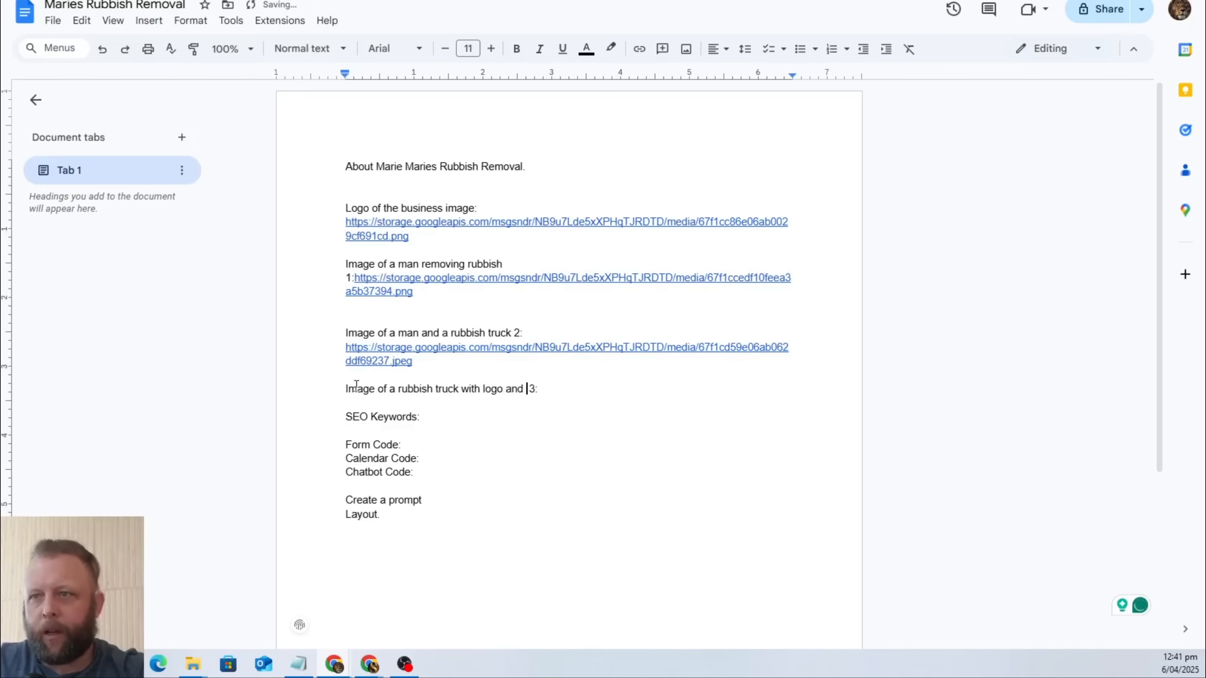
text(advertin)
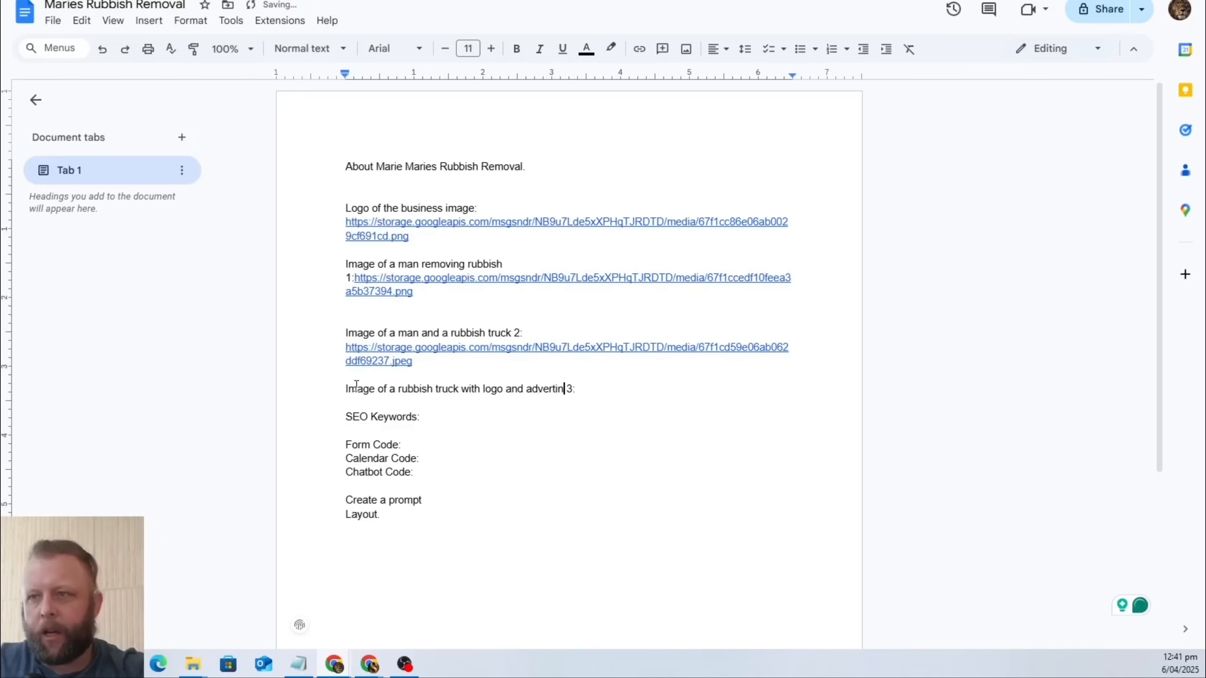
key(BackSpace)
key(BackSpace)
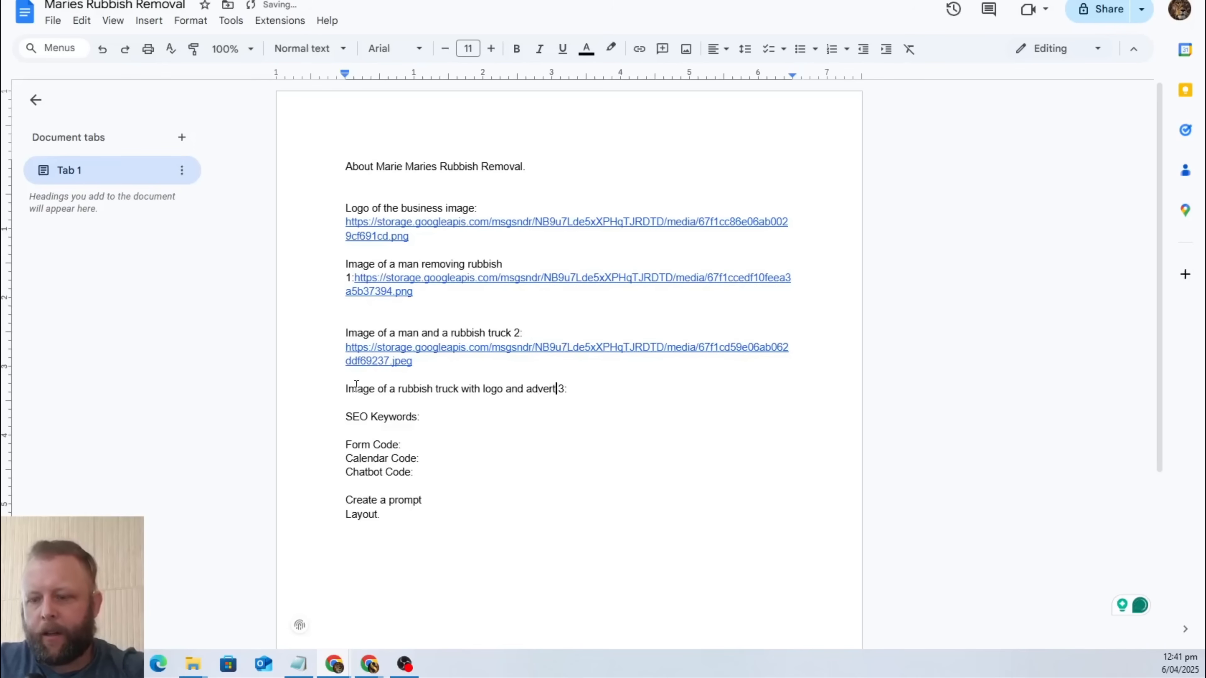
text(ising)
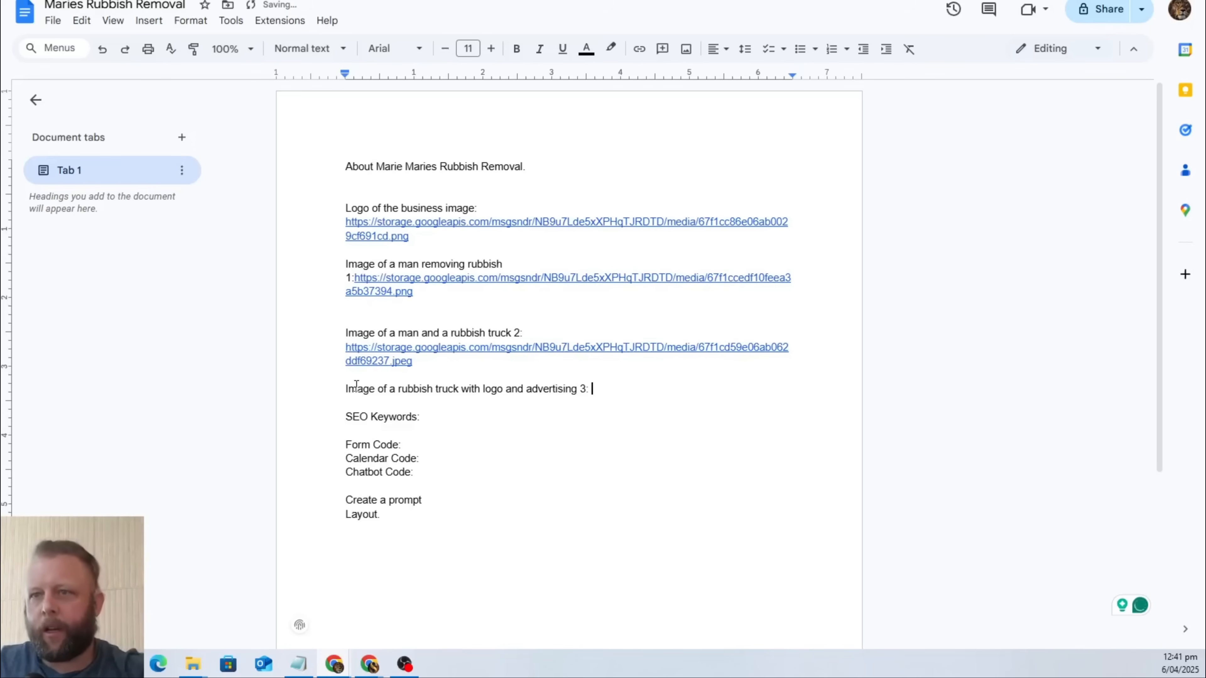
text(https://storage.googleapis.com/msgsndr/NB9u7Lde5xXPHqTJRDTD/media/67f1cd8bf10fee33b4b3744d.jpeg)
key(Return)
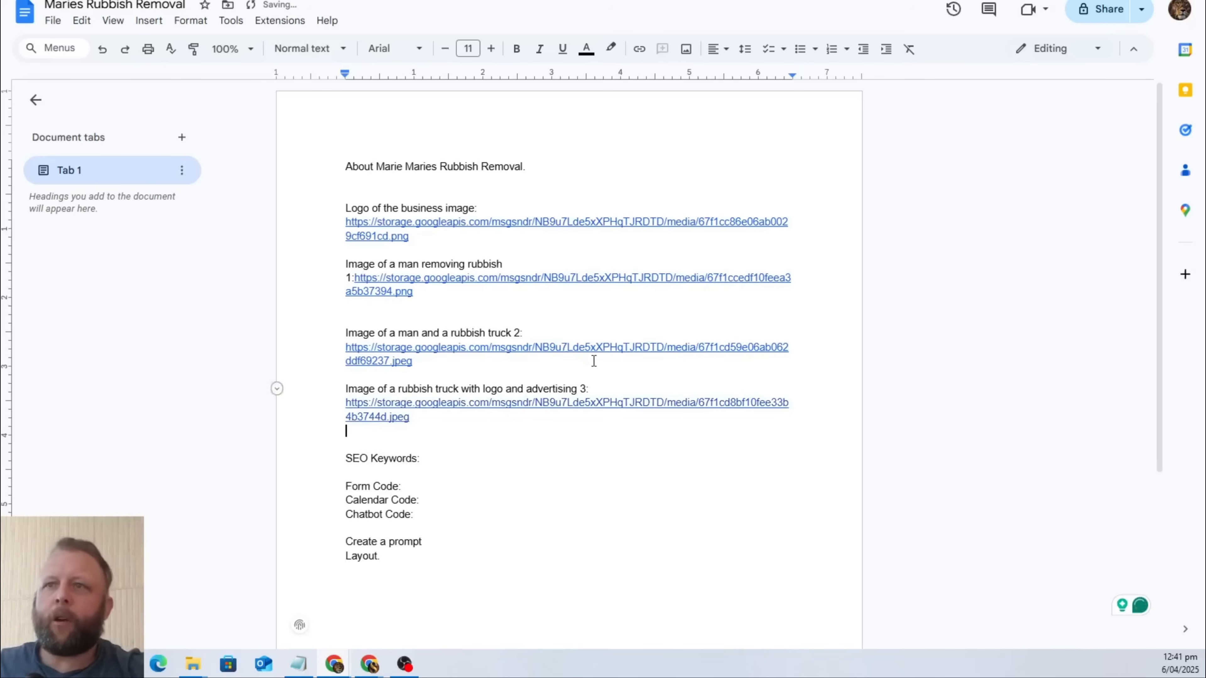
click(352, 170)
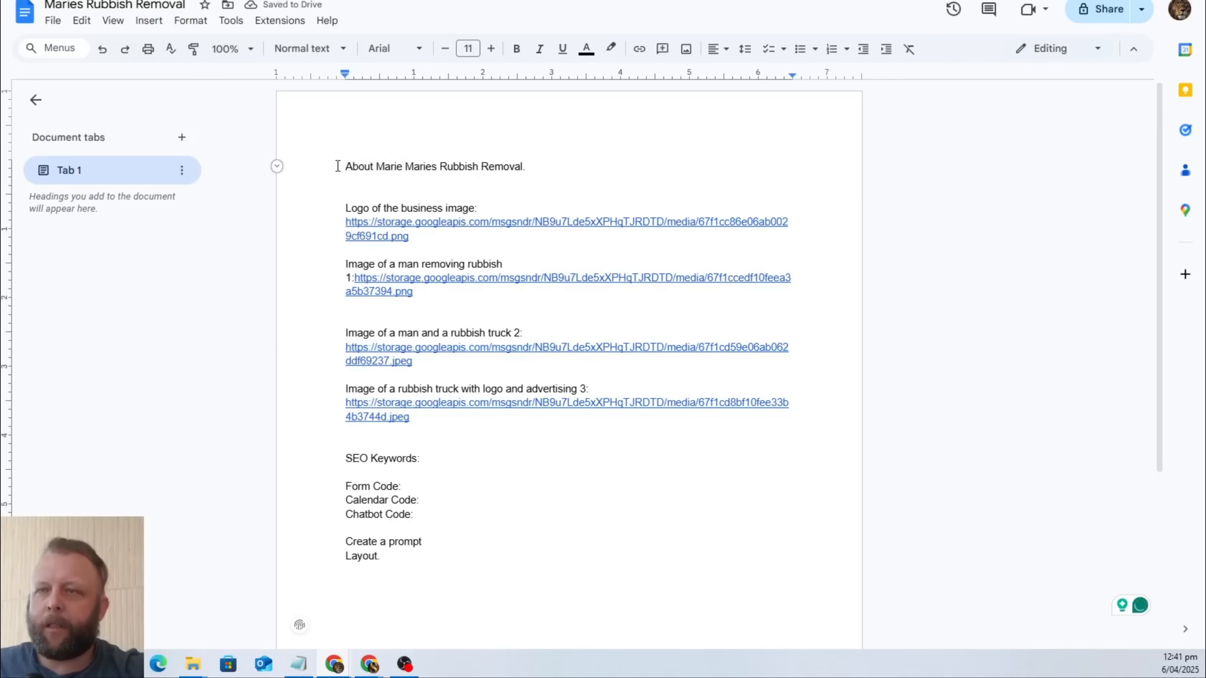
drag(336, 167, 581, 175)
click(582, 175)
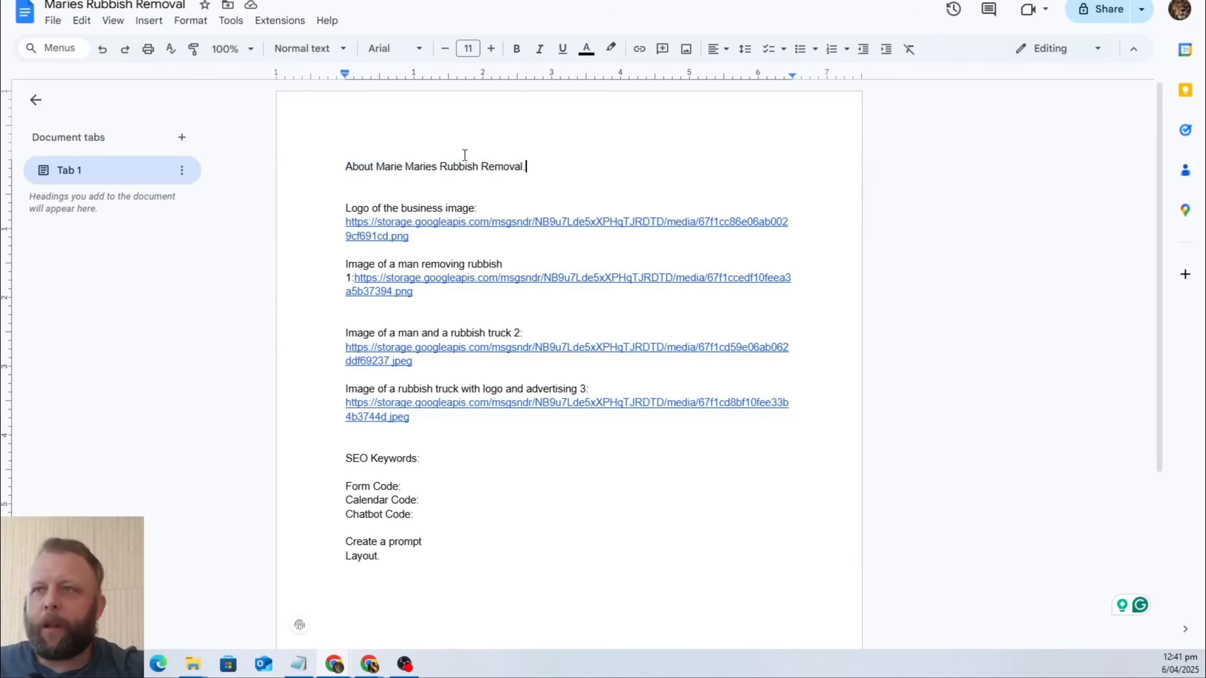
drag(413, 167, 489, 169)
click(546, 167)
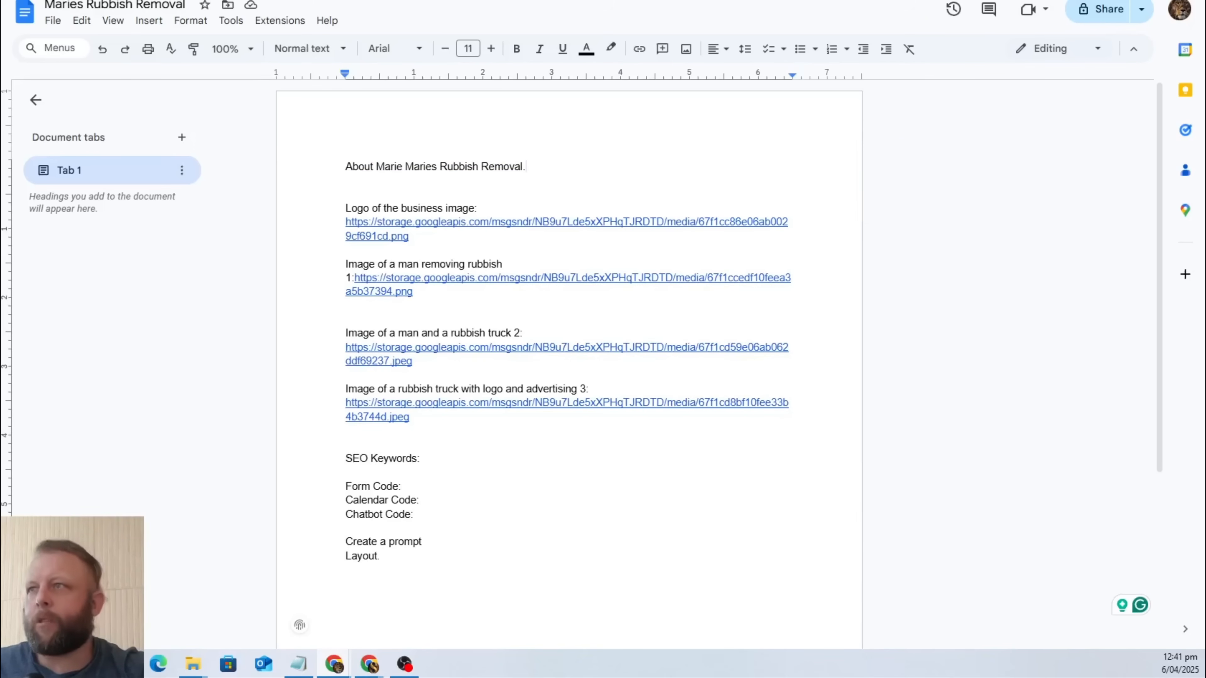
Switch to another browser page, open DeepSeek's web chat there, and turn off DeepThink (R1).
click(914, 0)
key(ctrl+l)
text(deep)
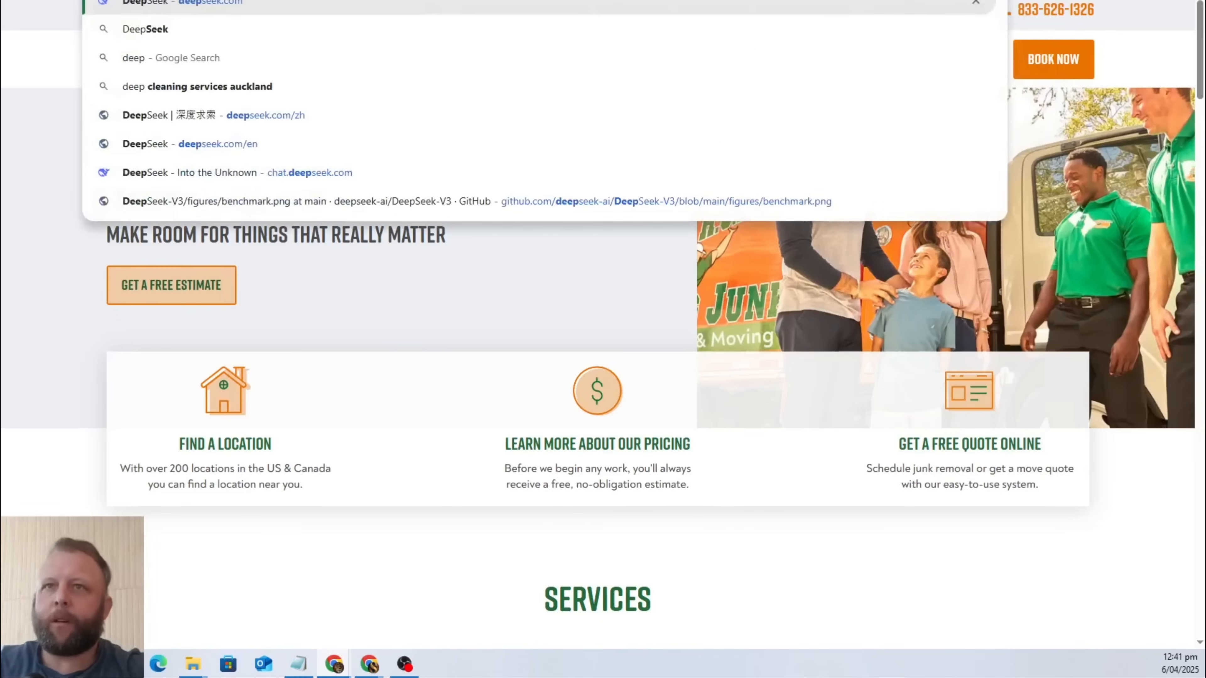
key(Return)
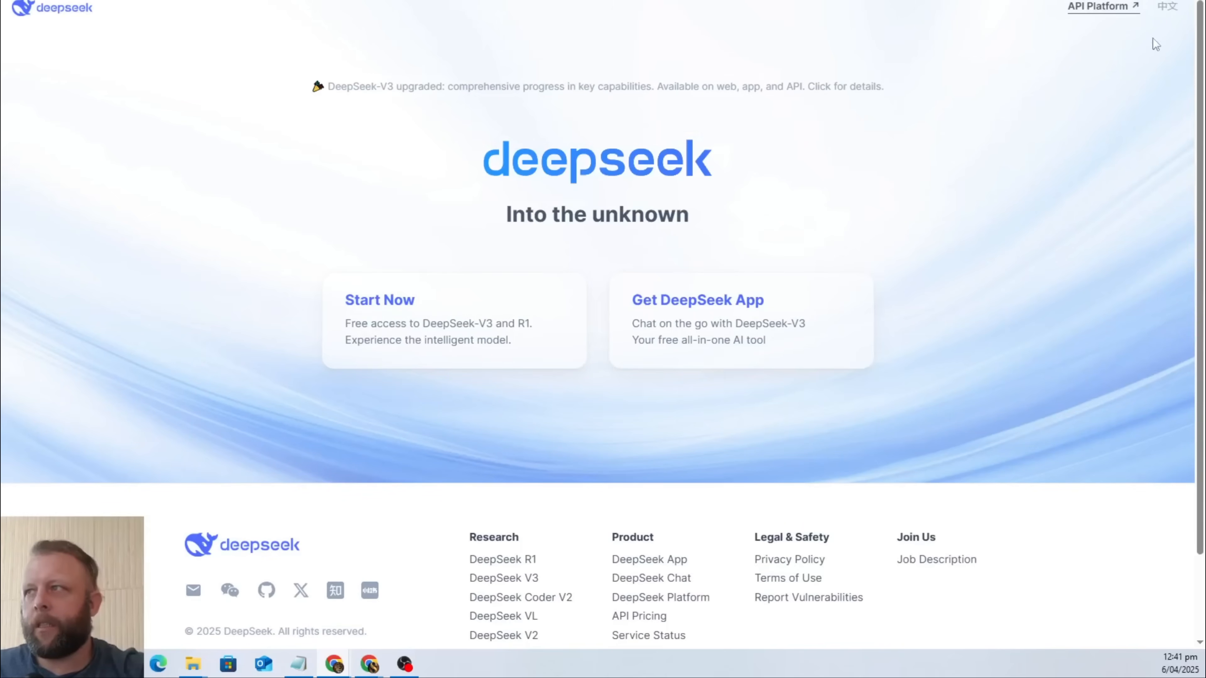
click(447, 323)
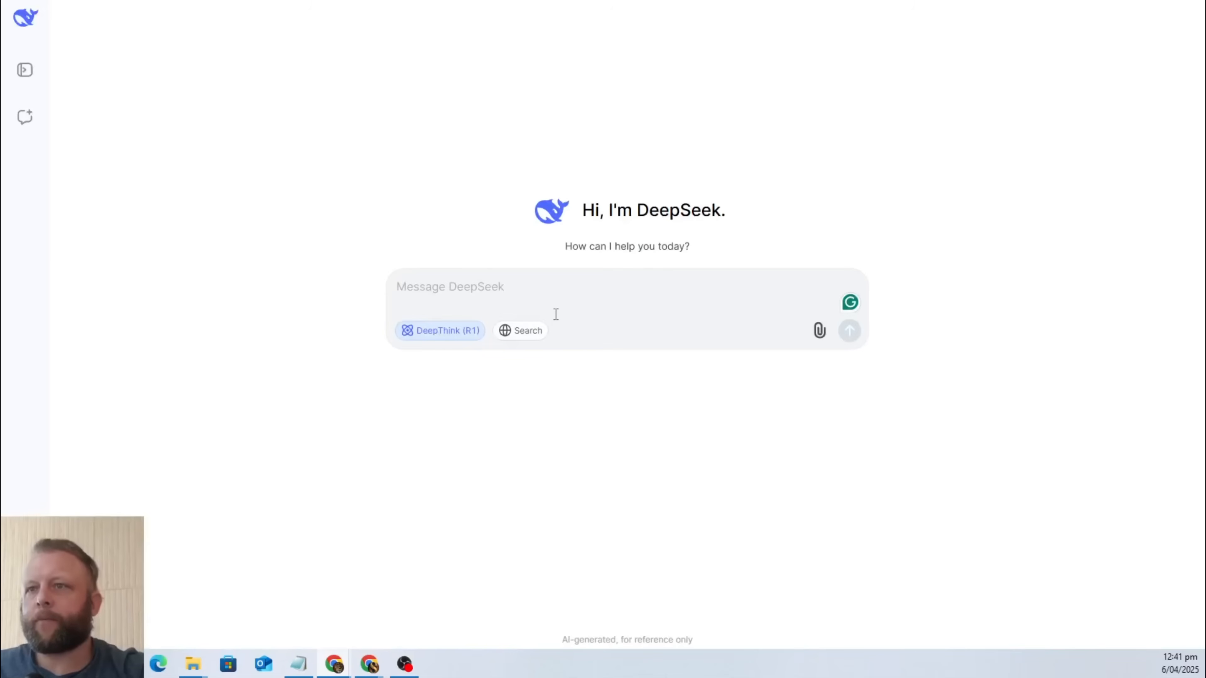
click(446, 335)
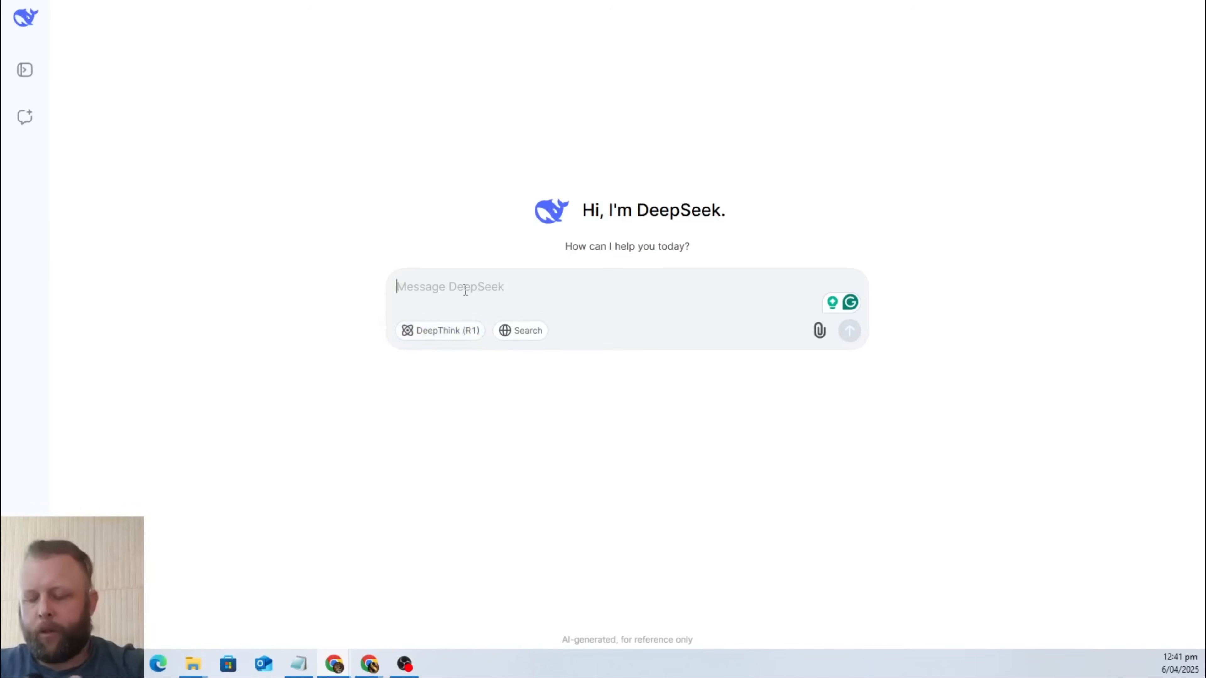
Begin the DeepSeek message with "Write me an about section for a business called Marie's Rubbish Removal.".
click(466, 291)
text(Wr)
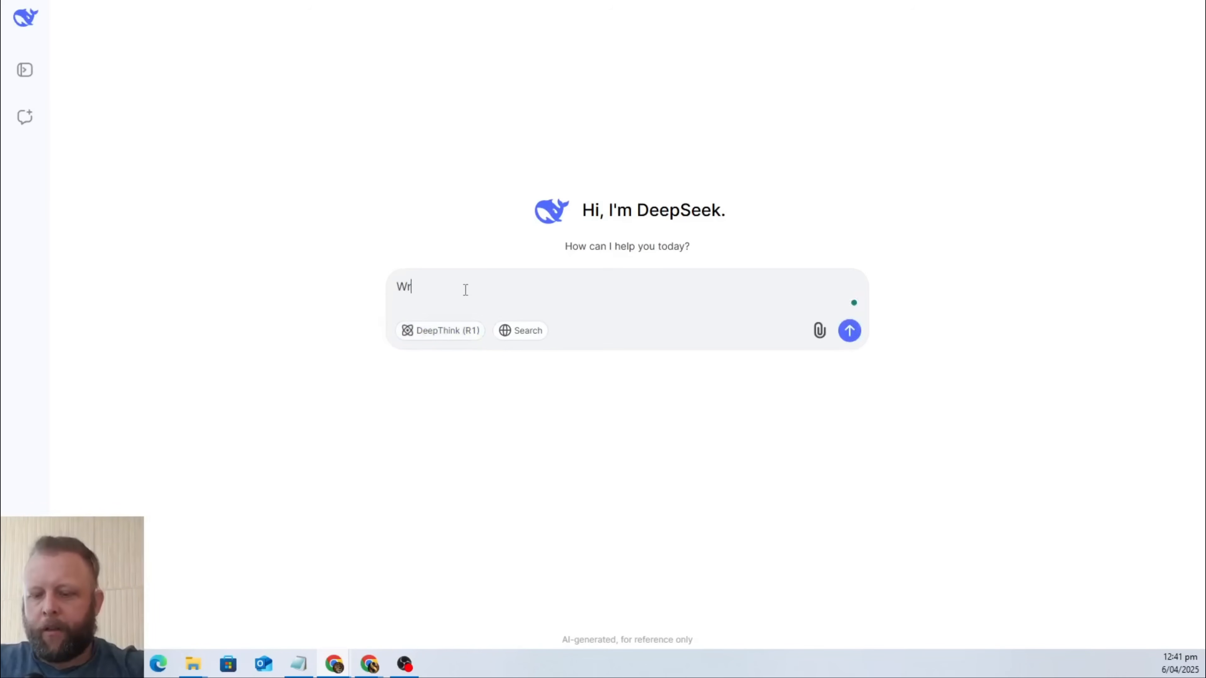
text(ite me an about s)
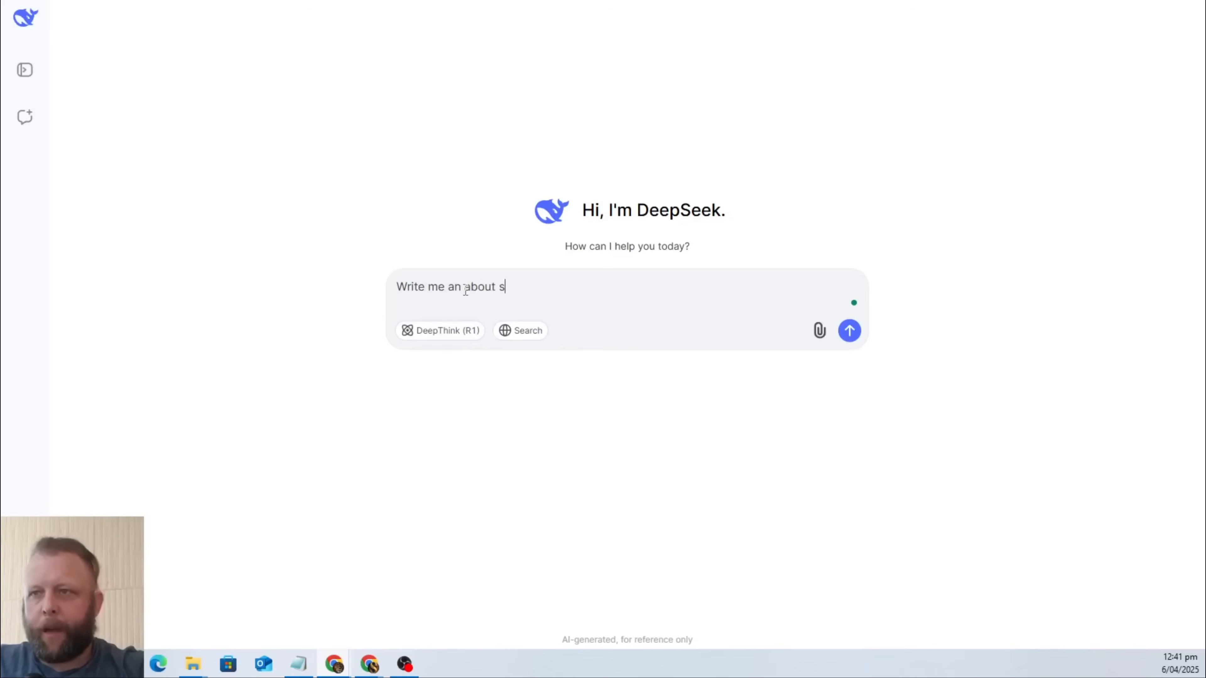
text(ection for)
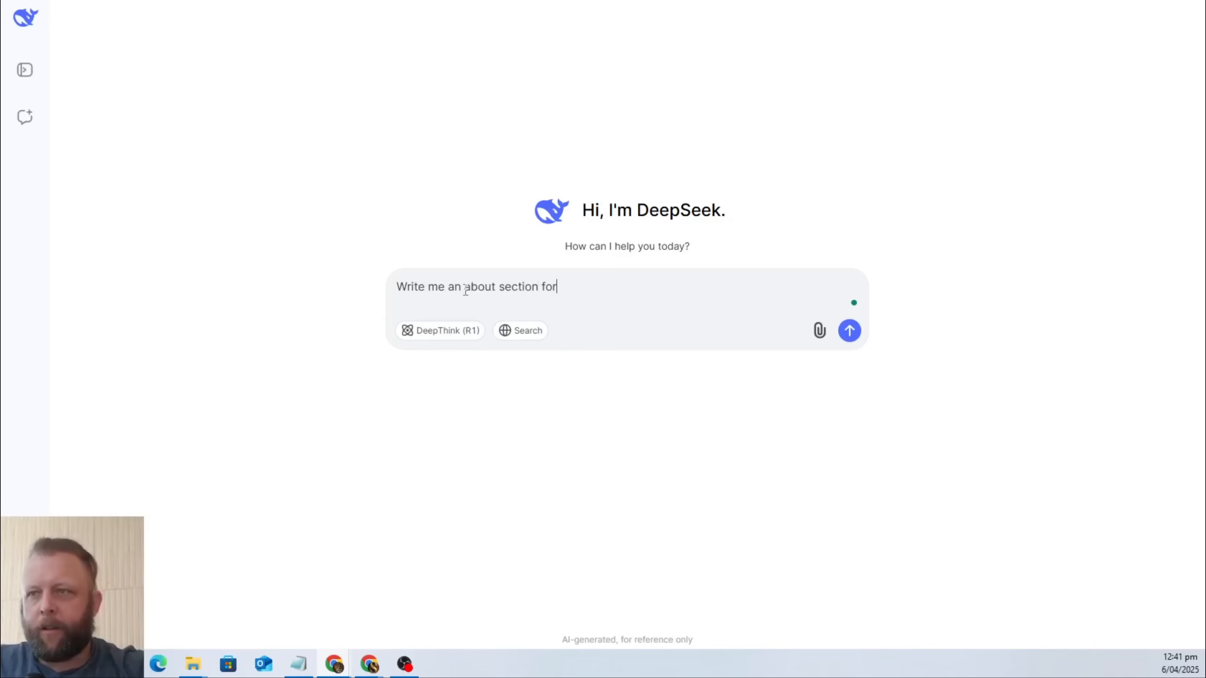
text( a business ca)
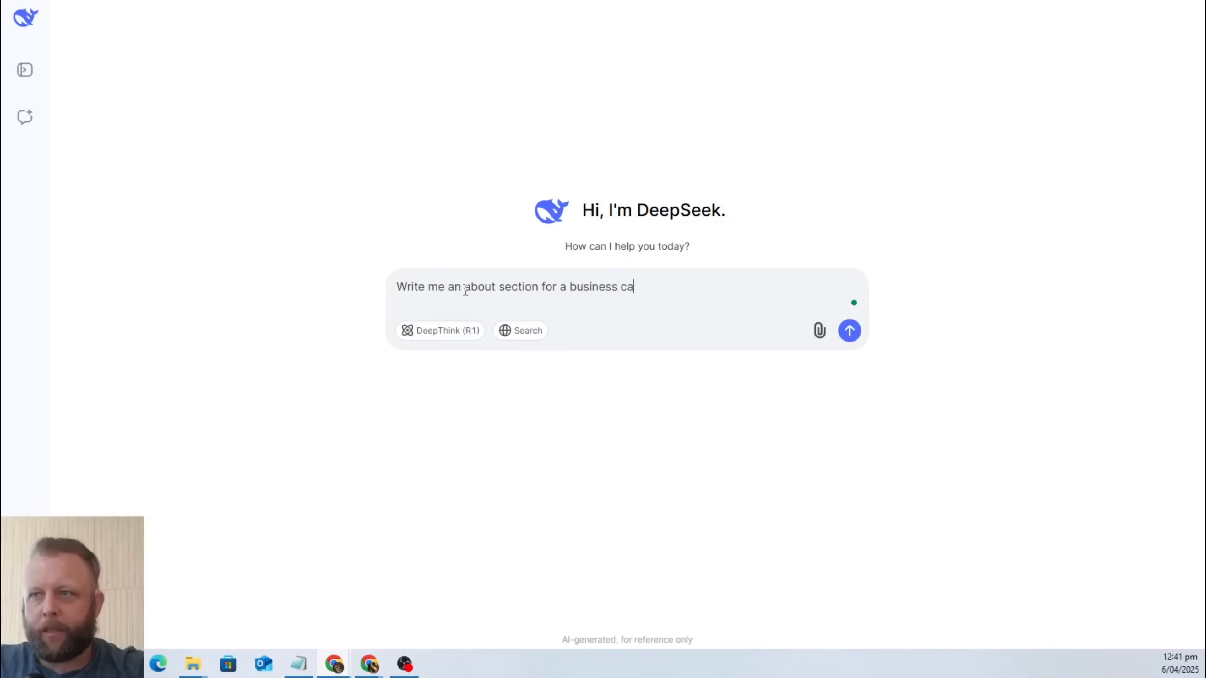
text(lled Marie)
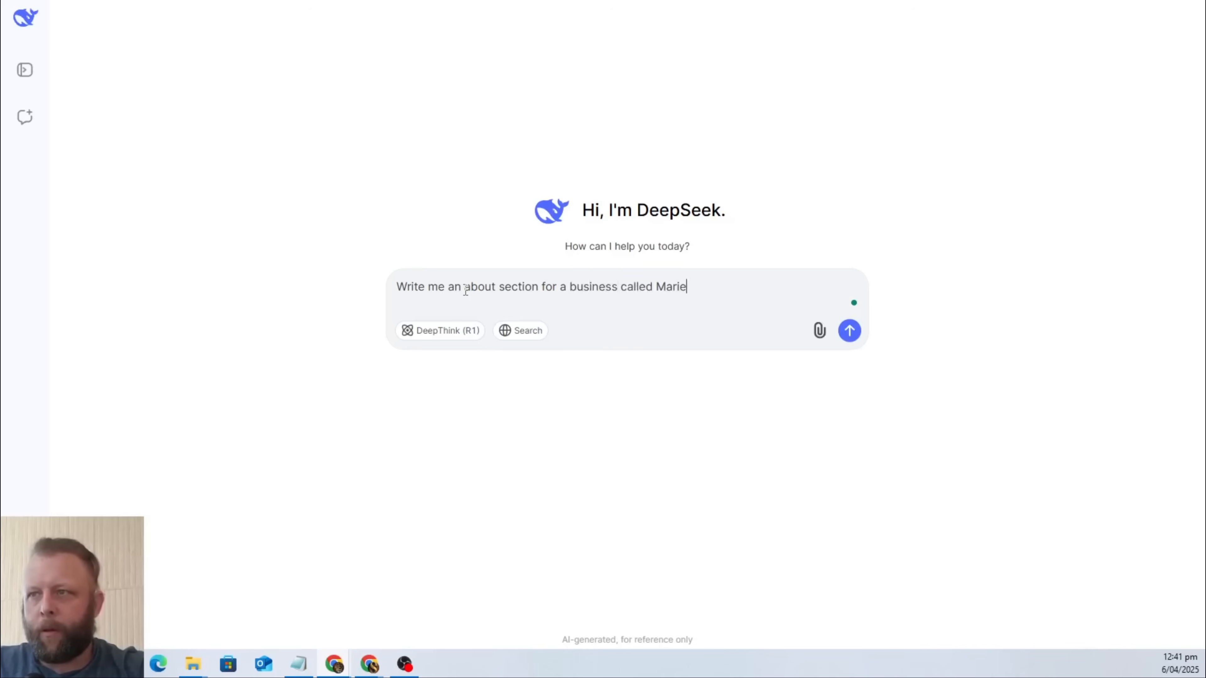
text('s R)
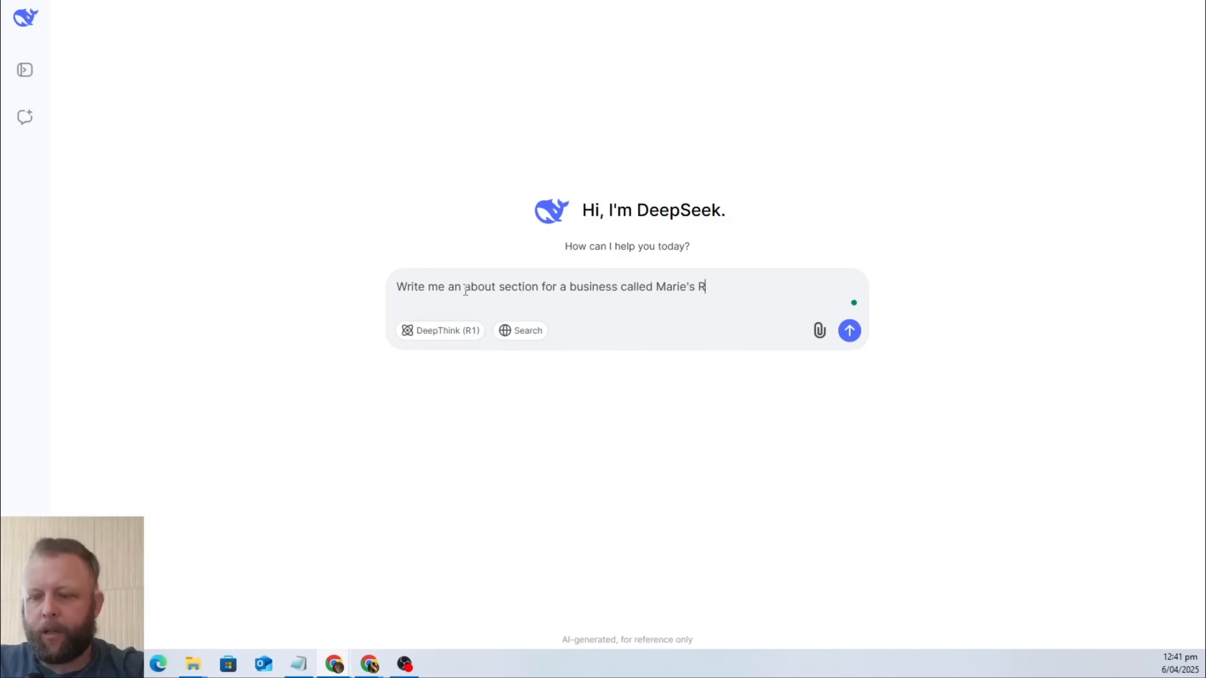
text(ubbish Remo)
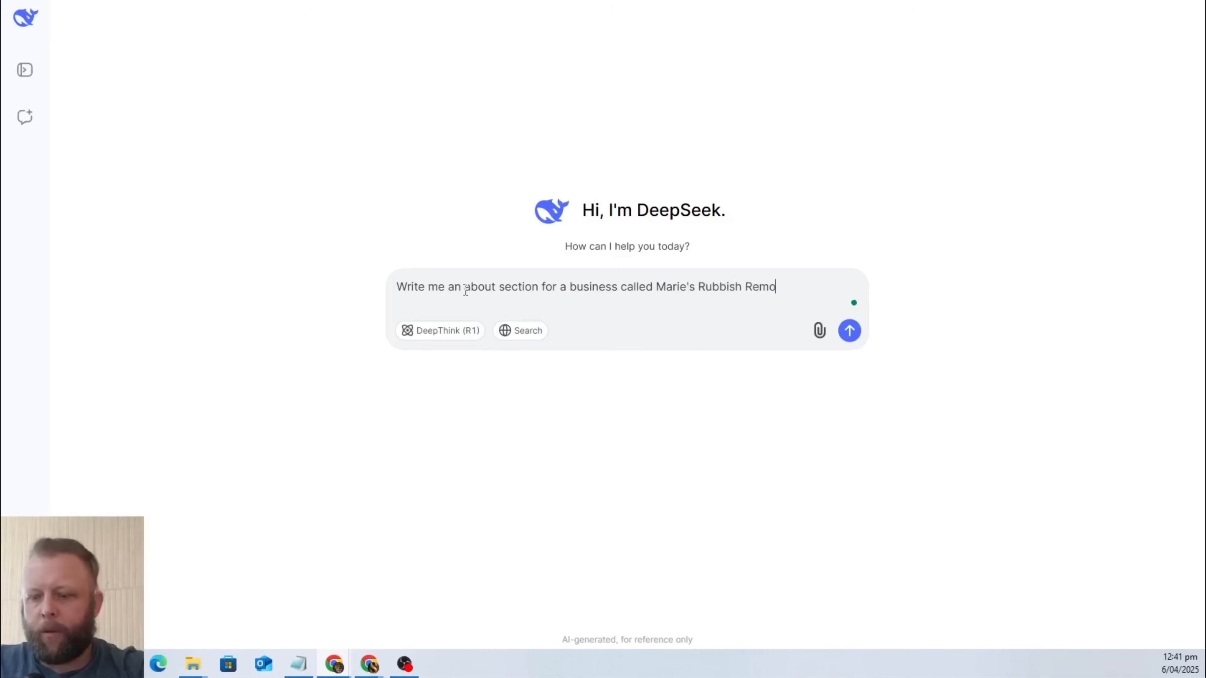
text(val. I want)
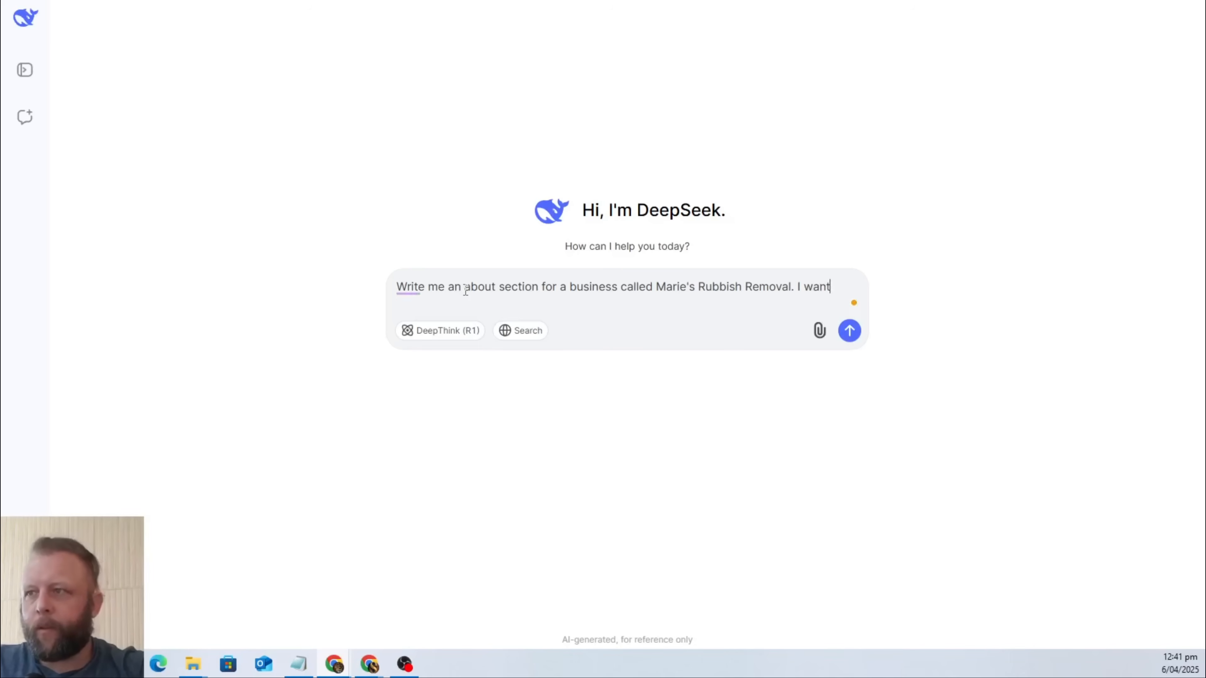
Replace the unfinished "I want" in the message with "The location is in Orewa, New Zealand".
key(BackSpace)
key(BackSpace)
key(BackSpace)
text(The location is)
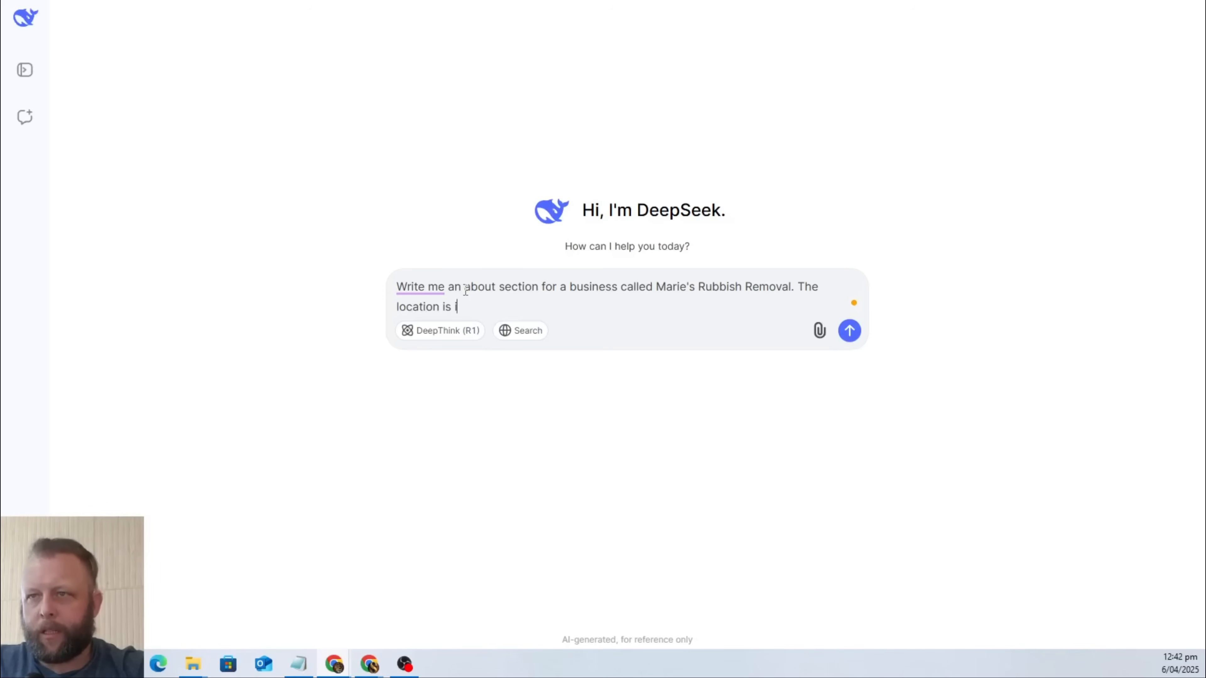
text( in Orewa )
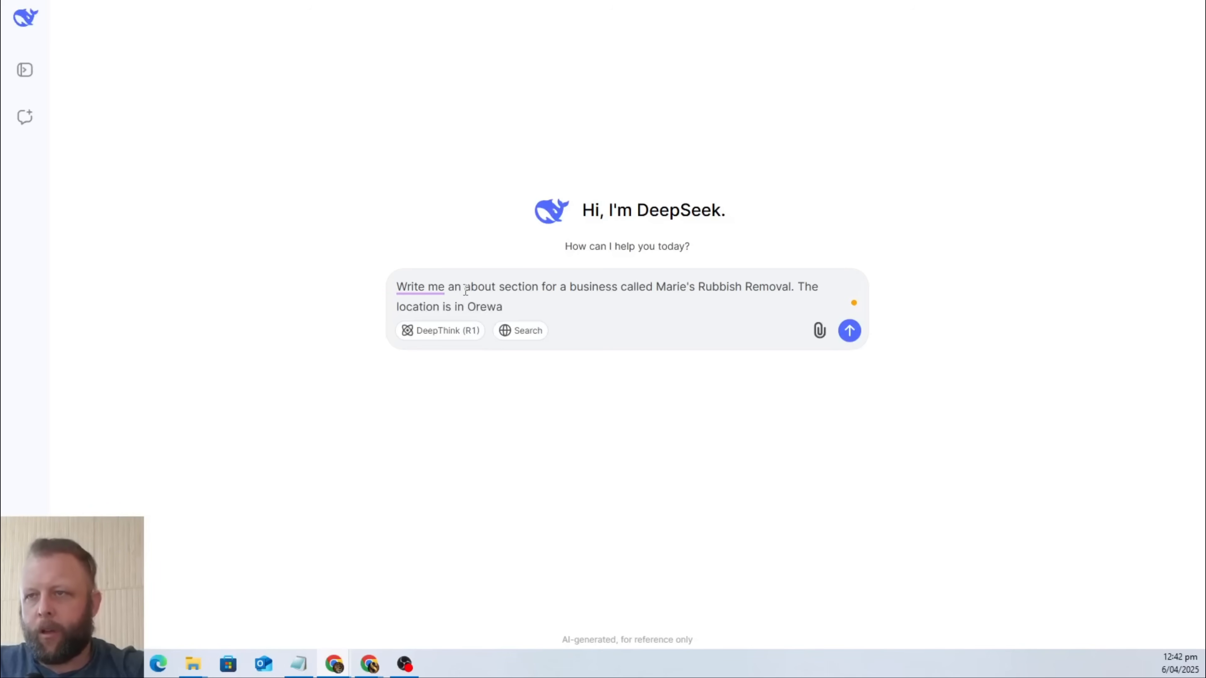
text(, New )
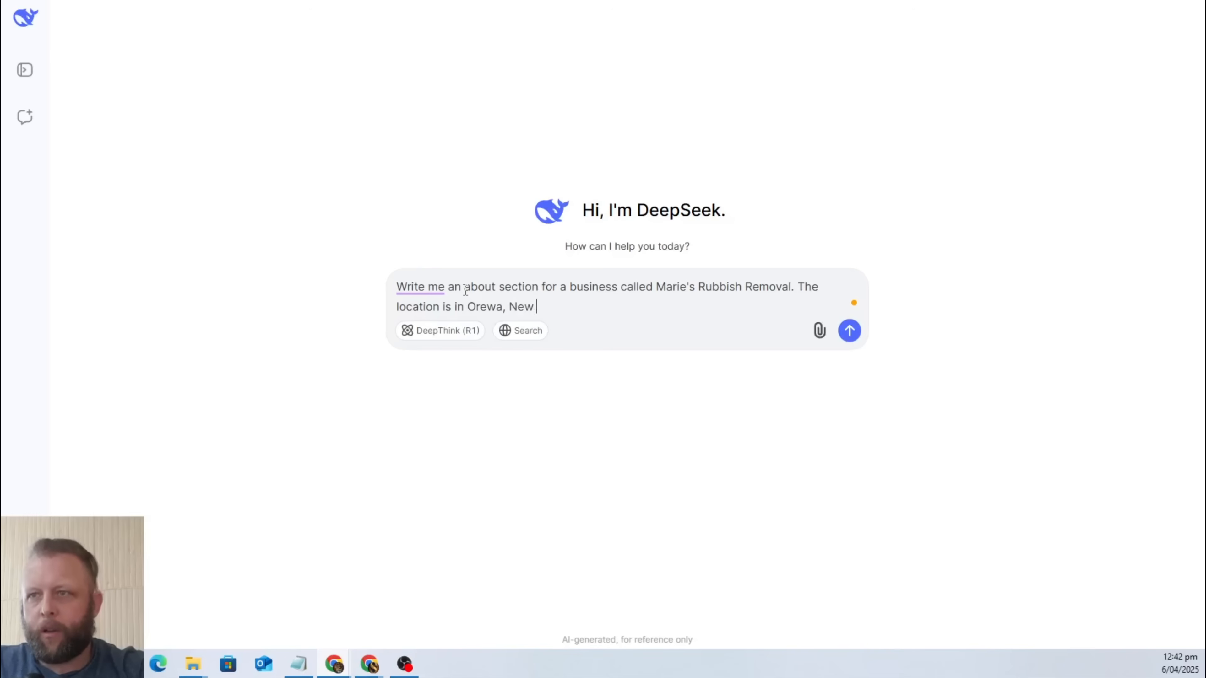
text(Zealand. T)
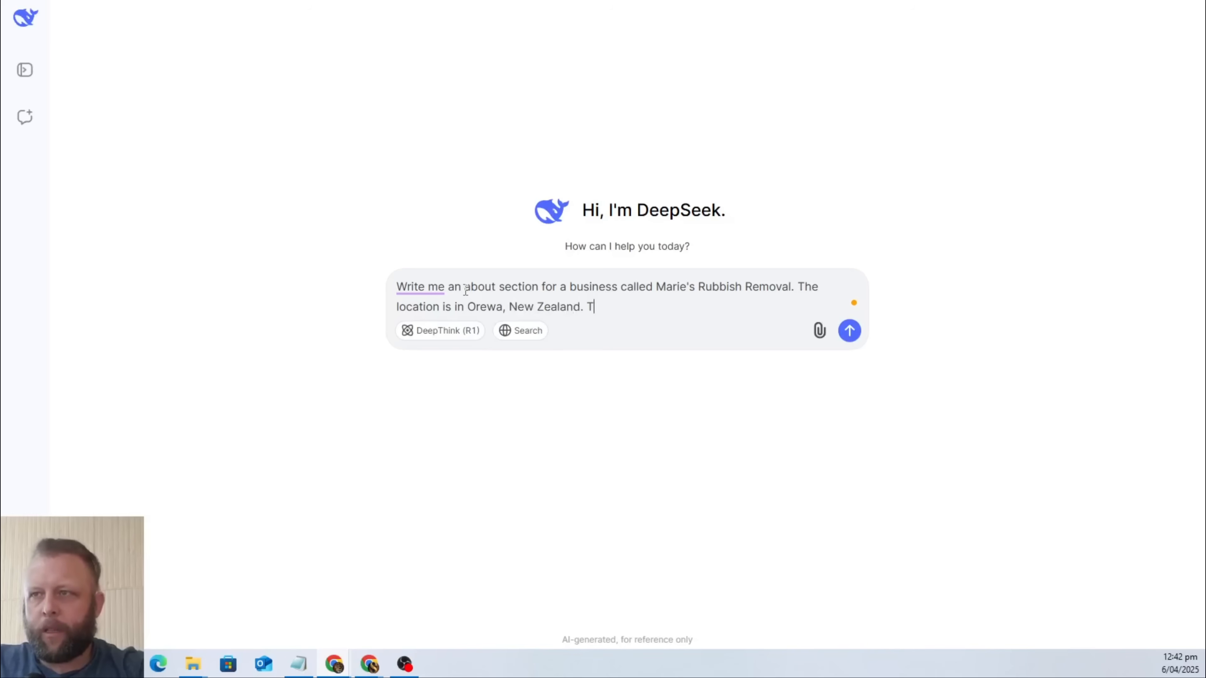
text(he )
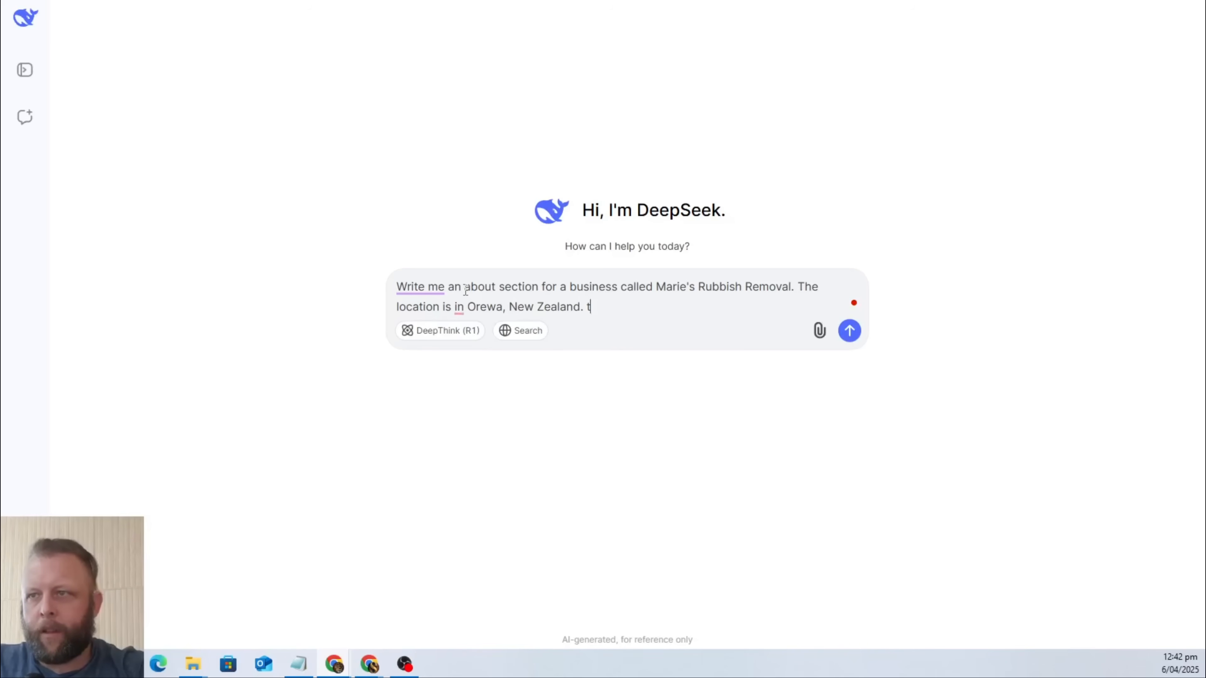
text(hre rest )
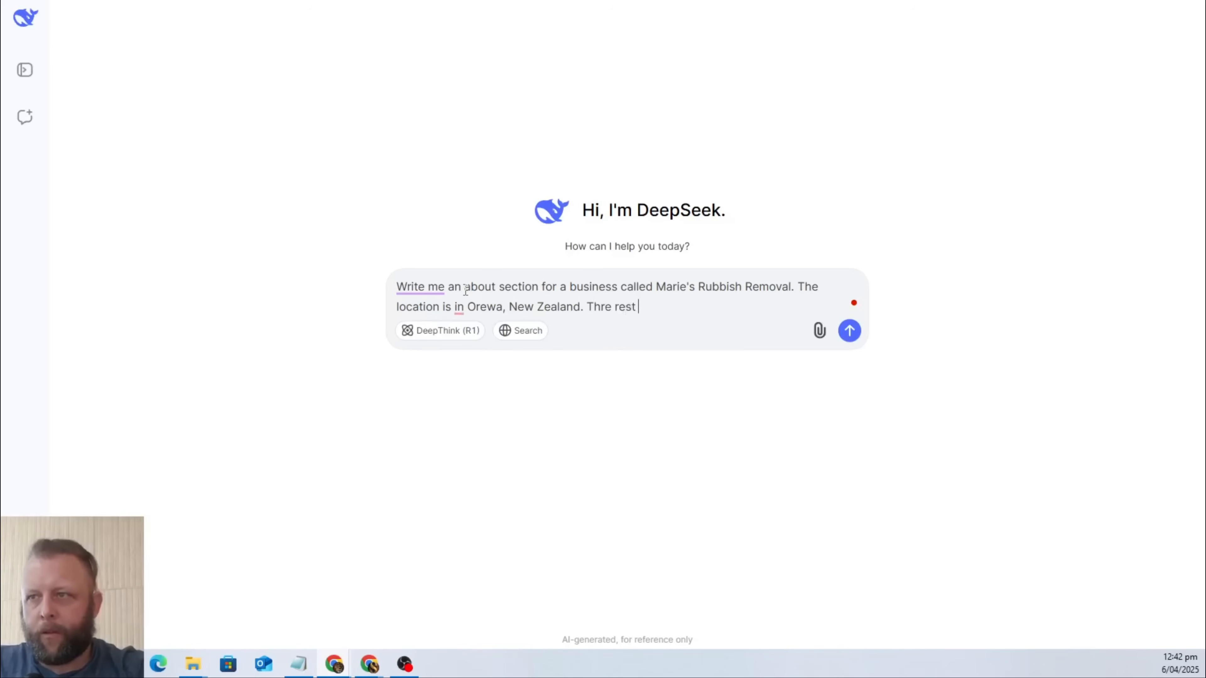
key(BackSpace)
key(BackSpace)
key(BackSpace)
key(BackSpace)
key(BackSpace)
key(BackSpace)
key(BackSpace)
key(BackSpace)
text(e )
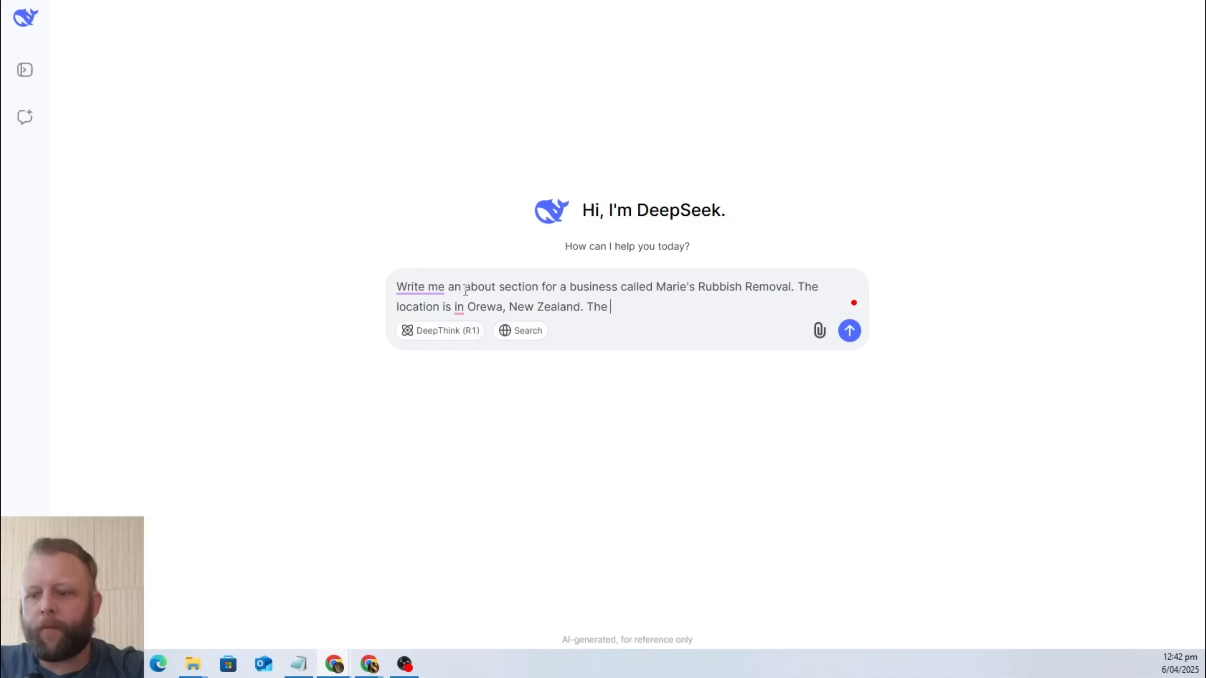
text(rest can be)
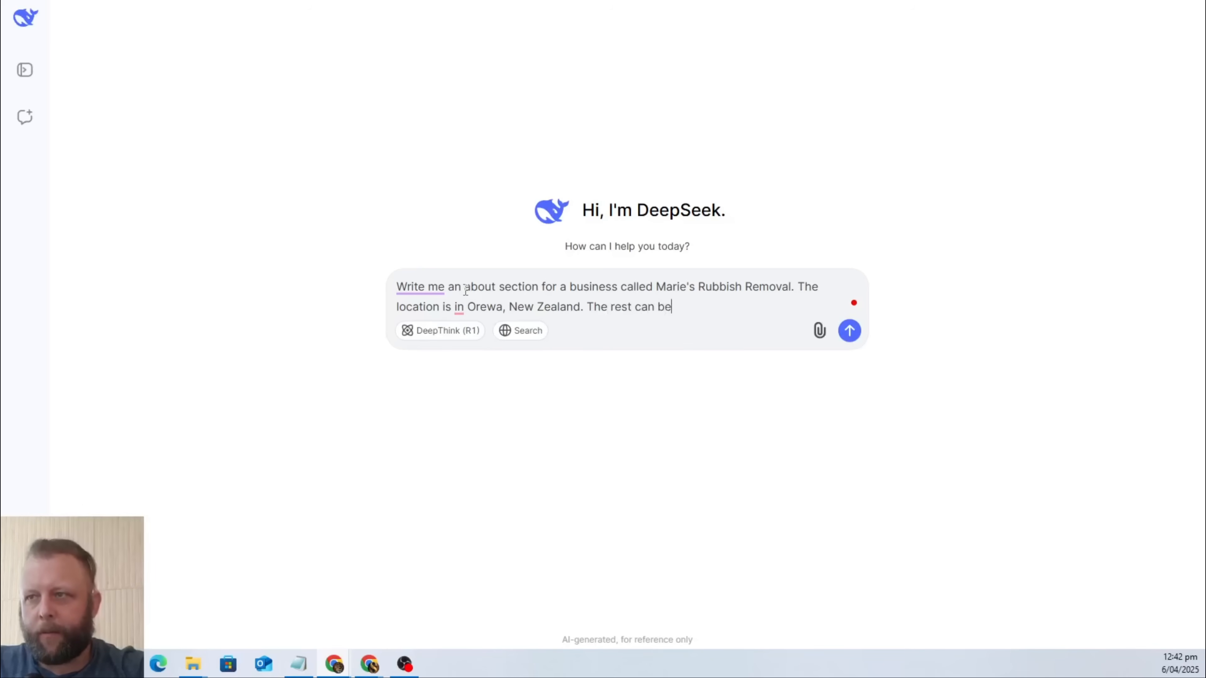
text( ficitonal )
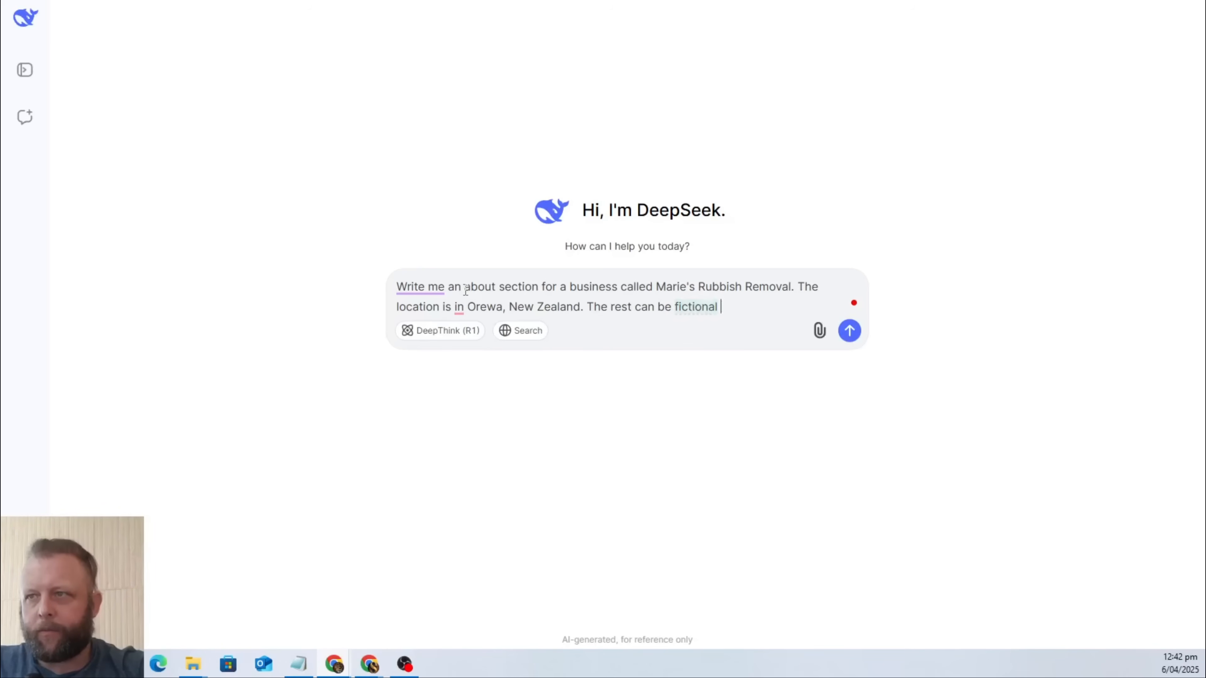
text(I want )
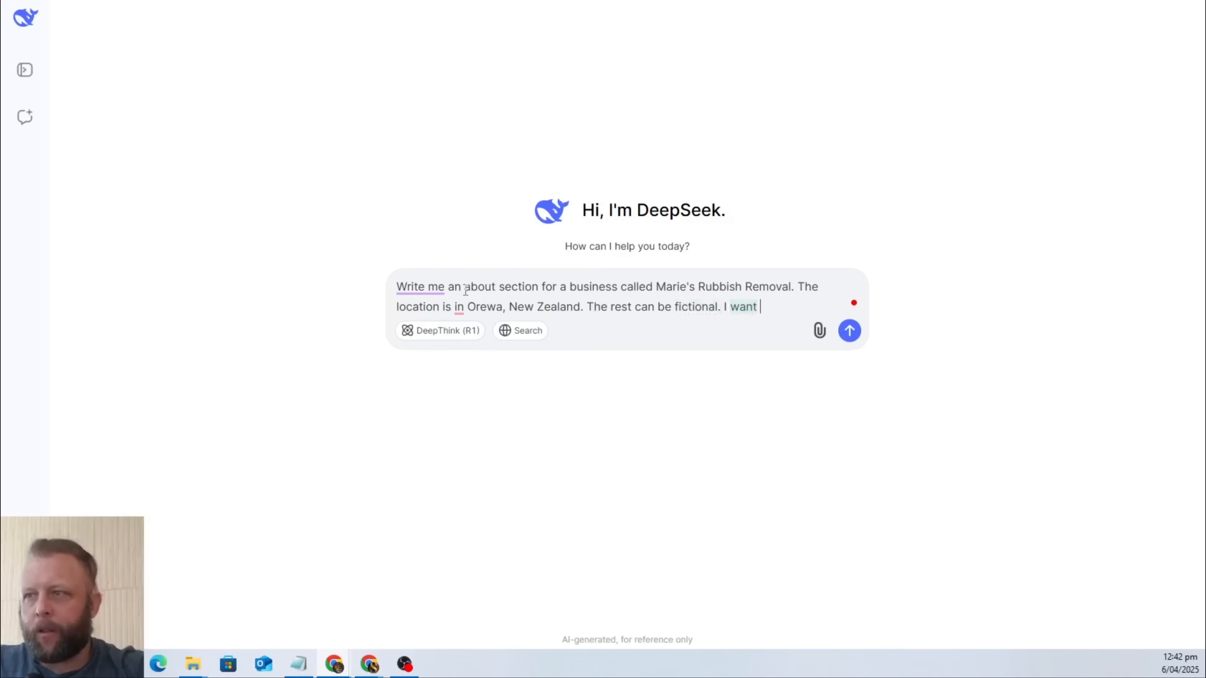
text(it to co)
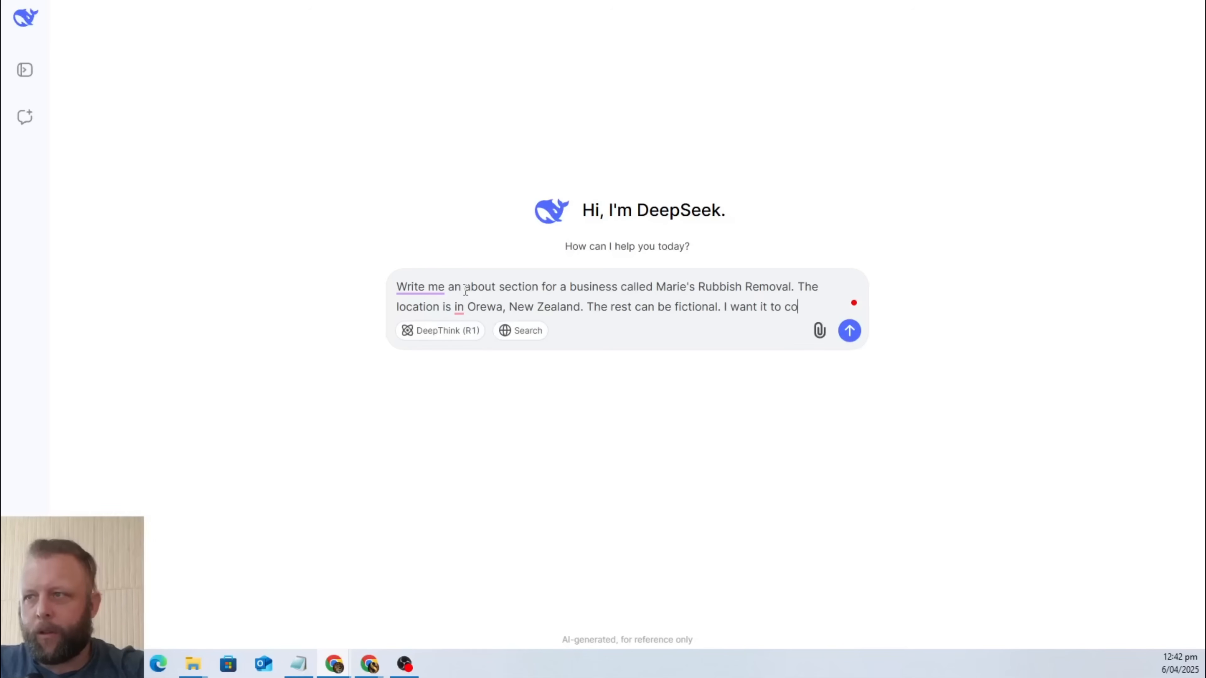
text(ntain enough)
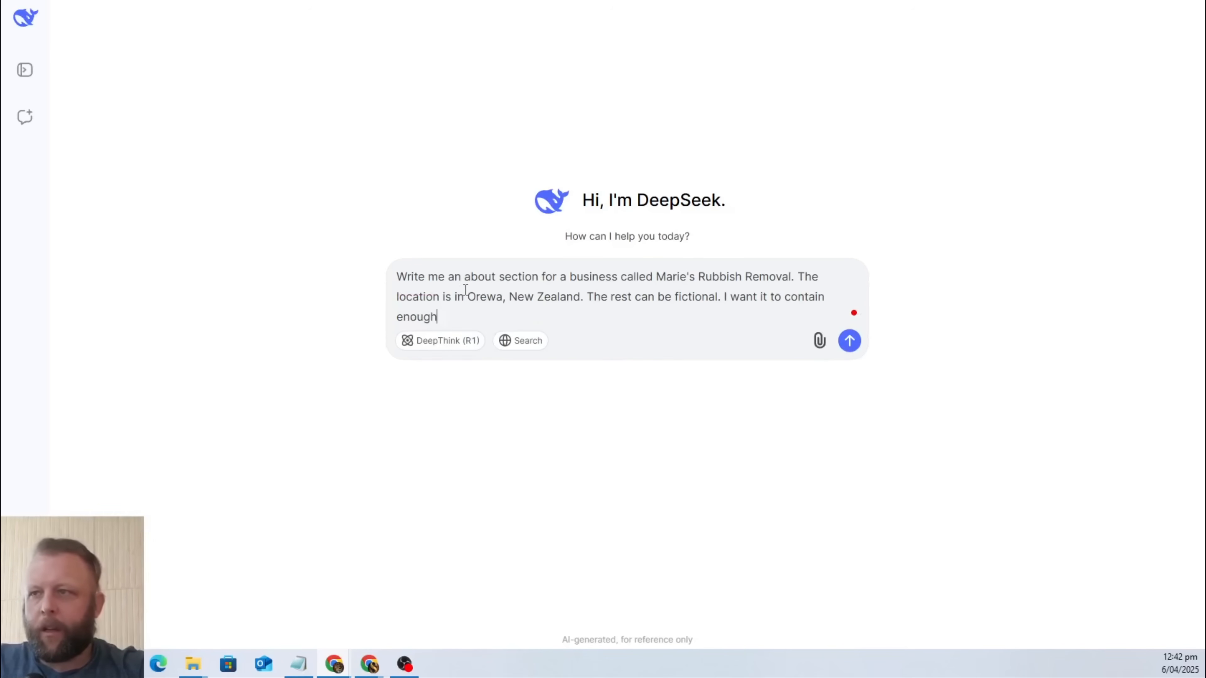
text( detials for)
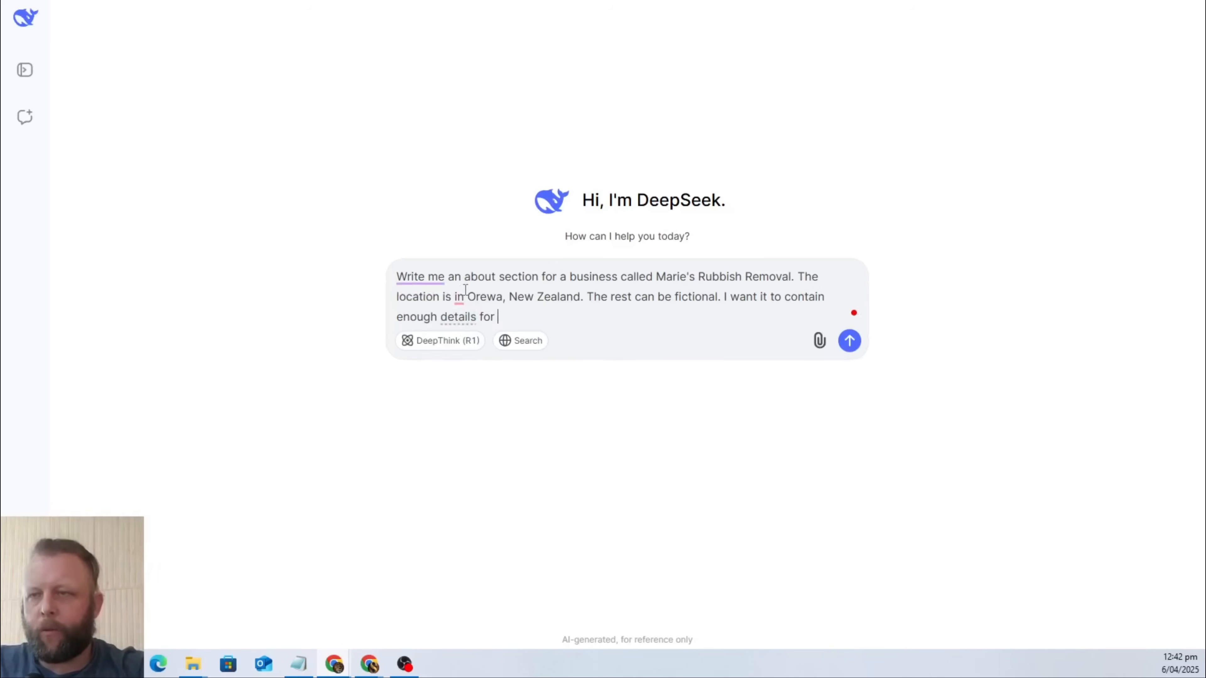
text( my website)
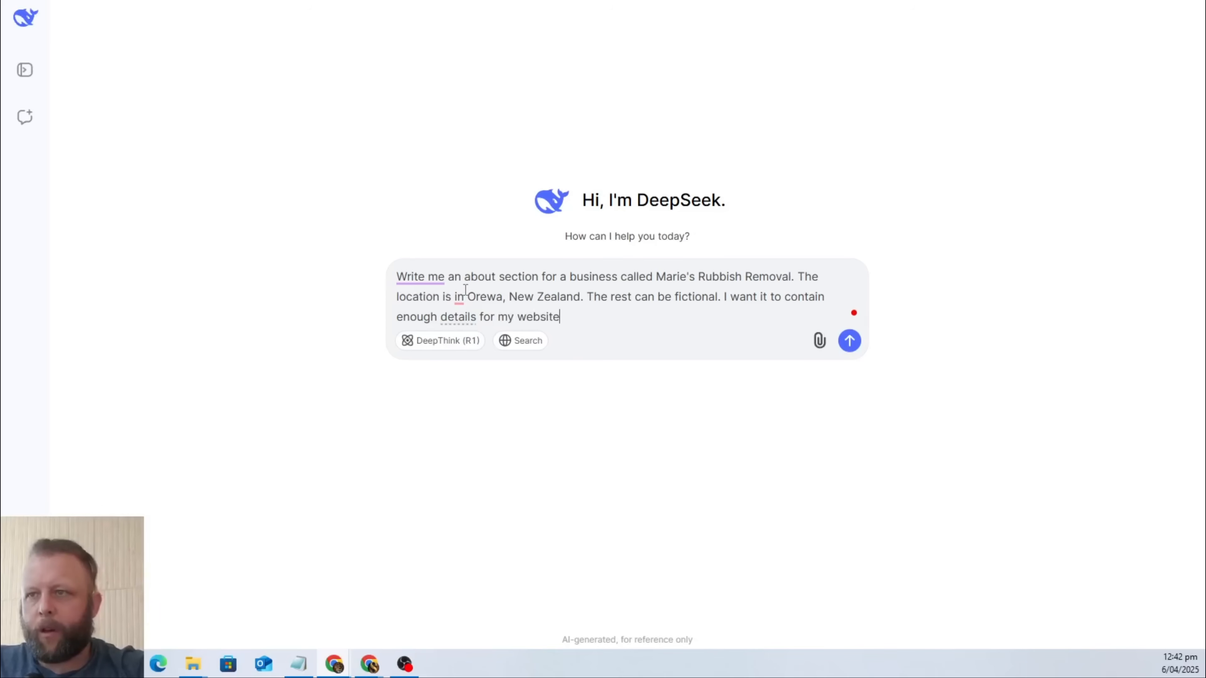
text(, but also to)
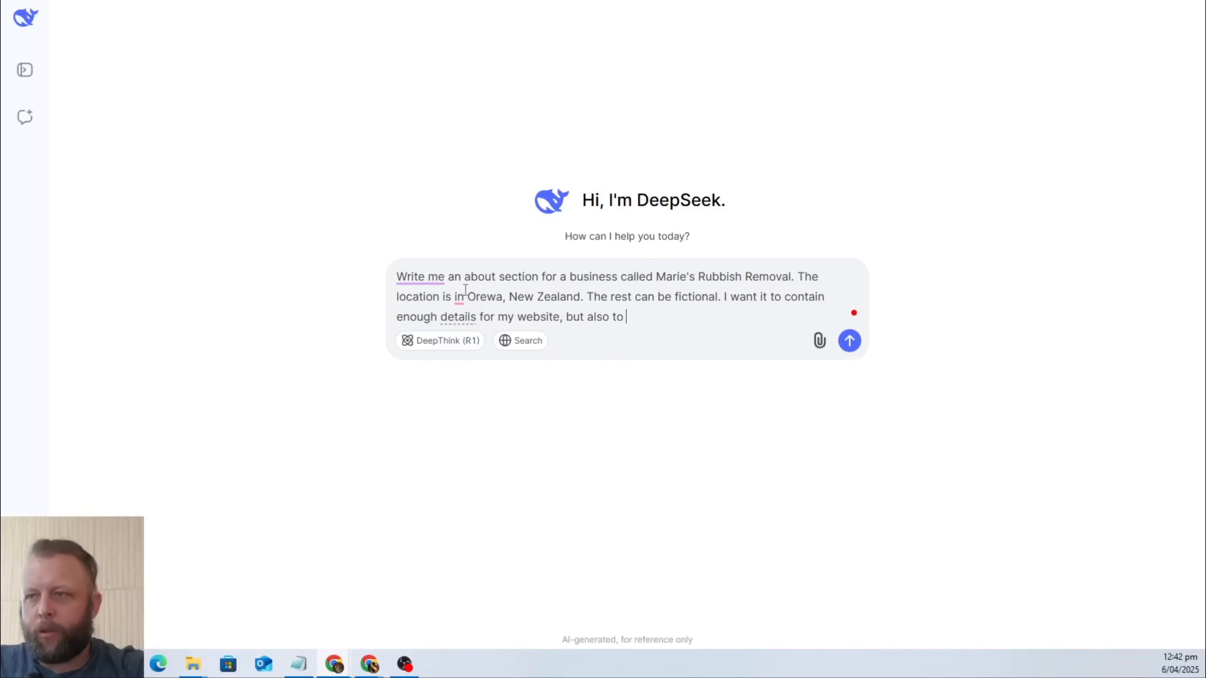
text( train an ai chatbot.)
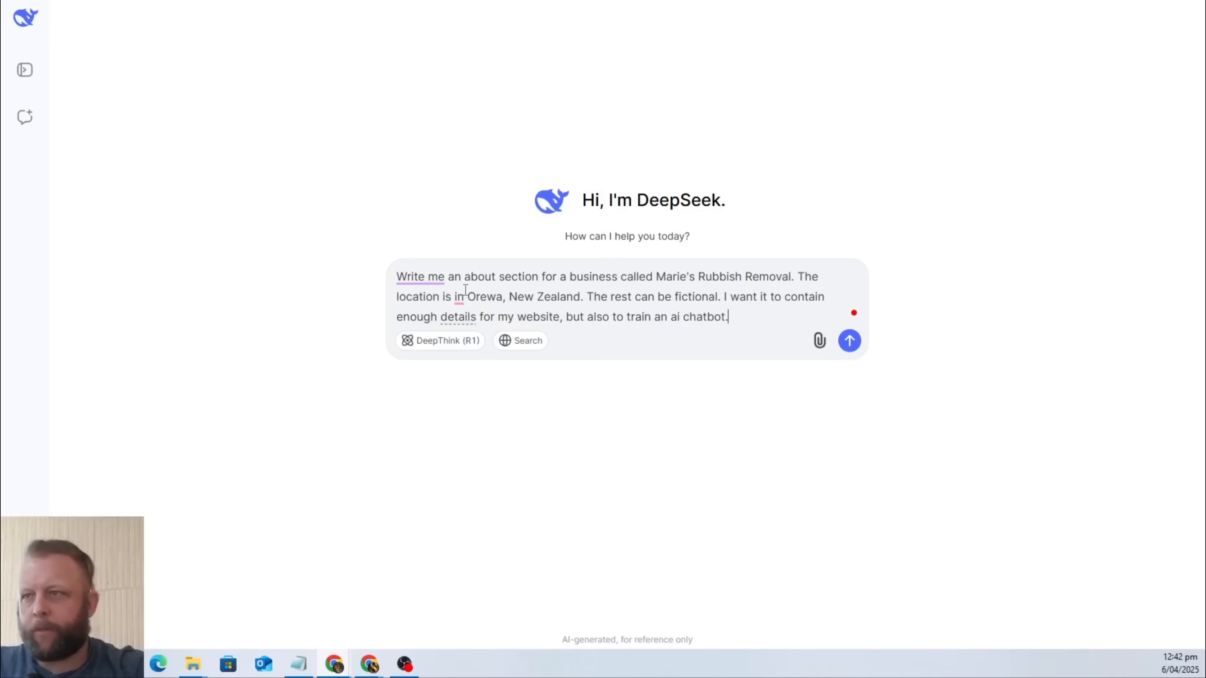
text( Add)
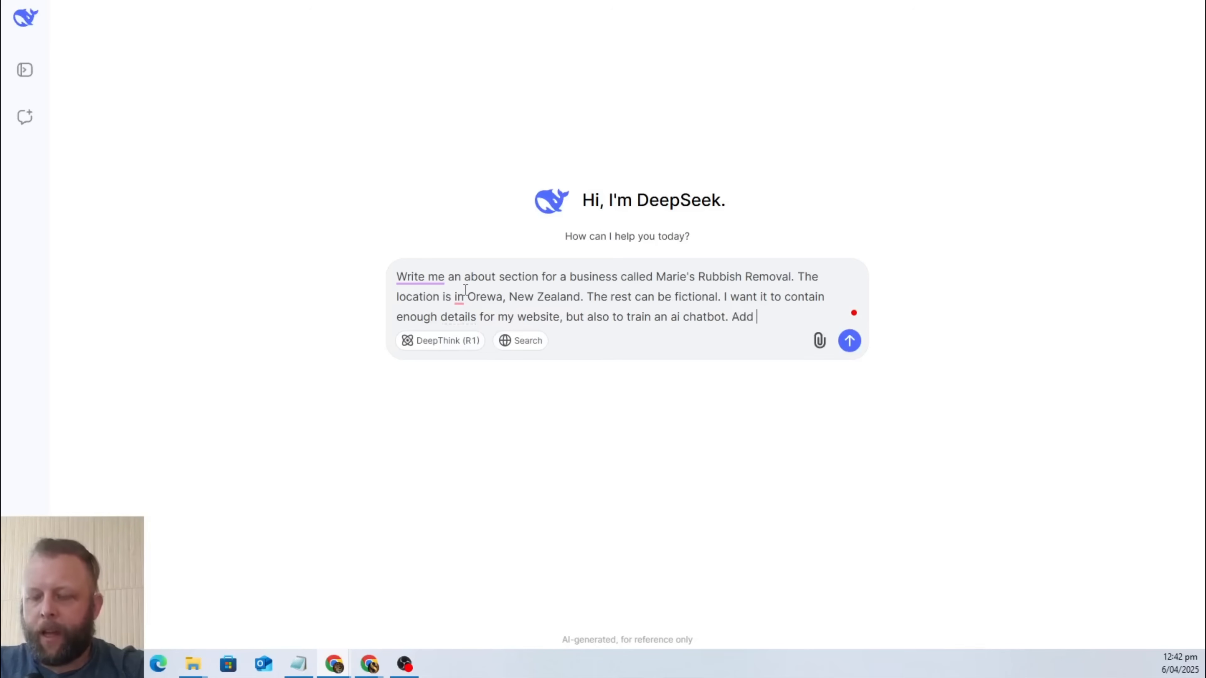
text( service that )
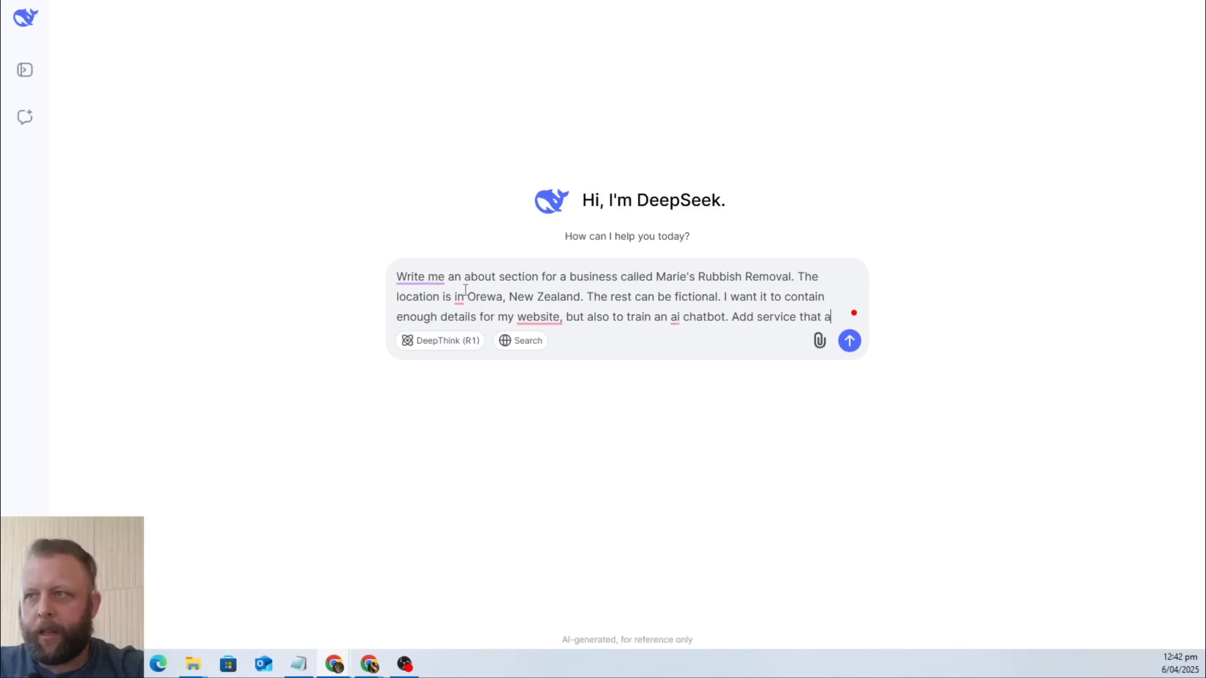
text(a rubbish )
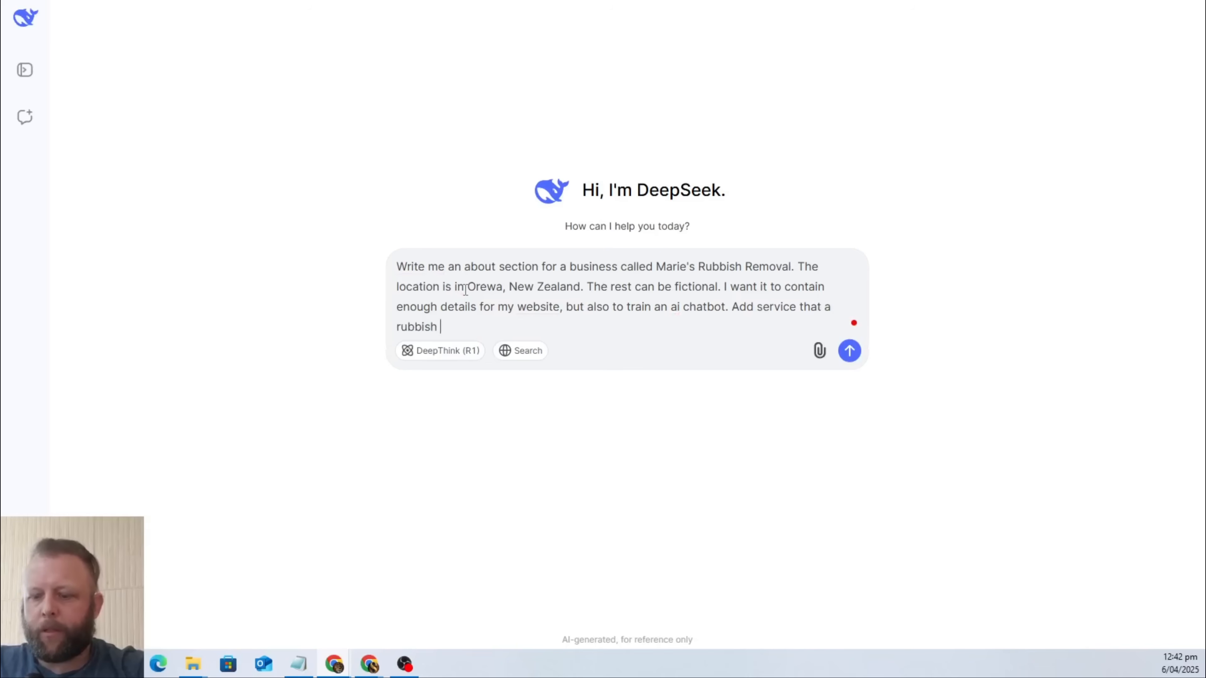
text(removal company would )
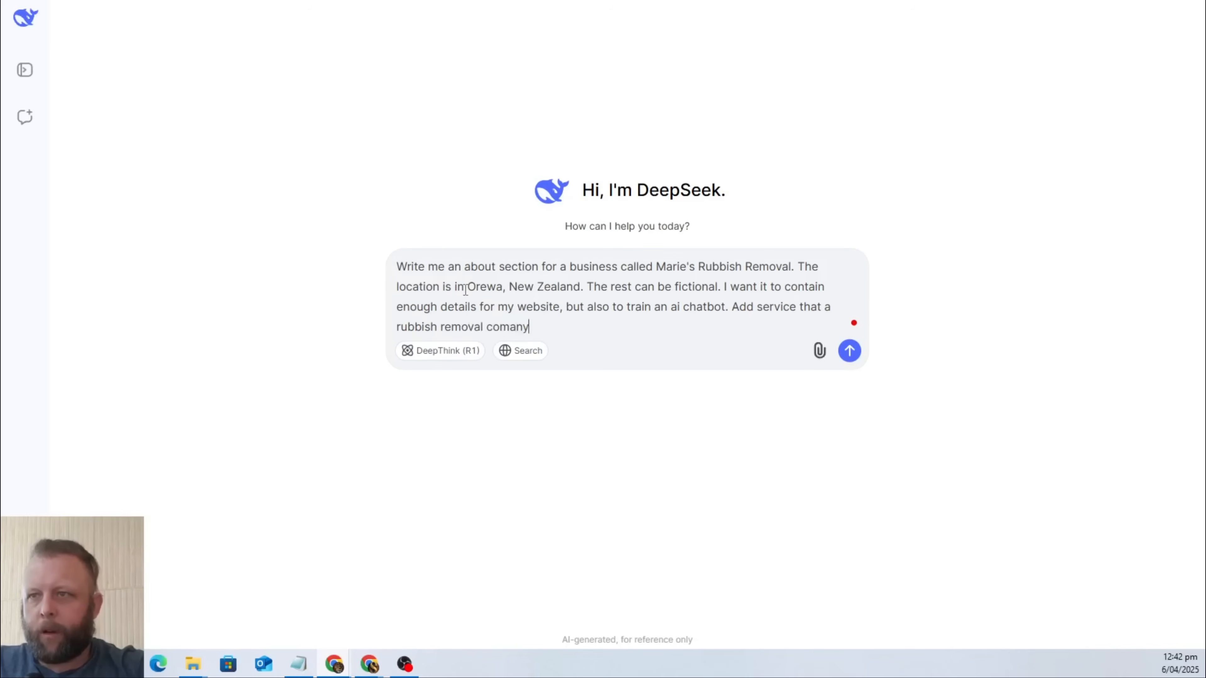
text(do. )
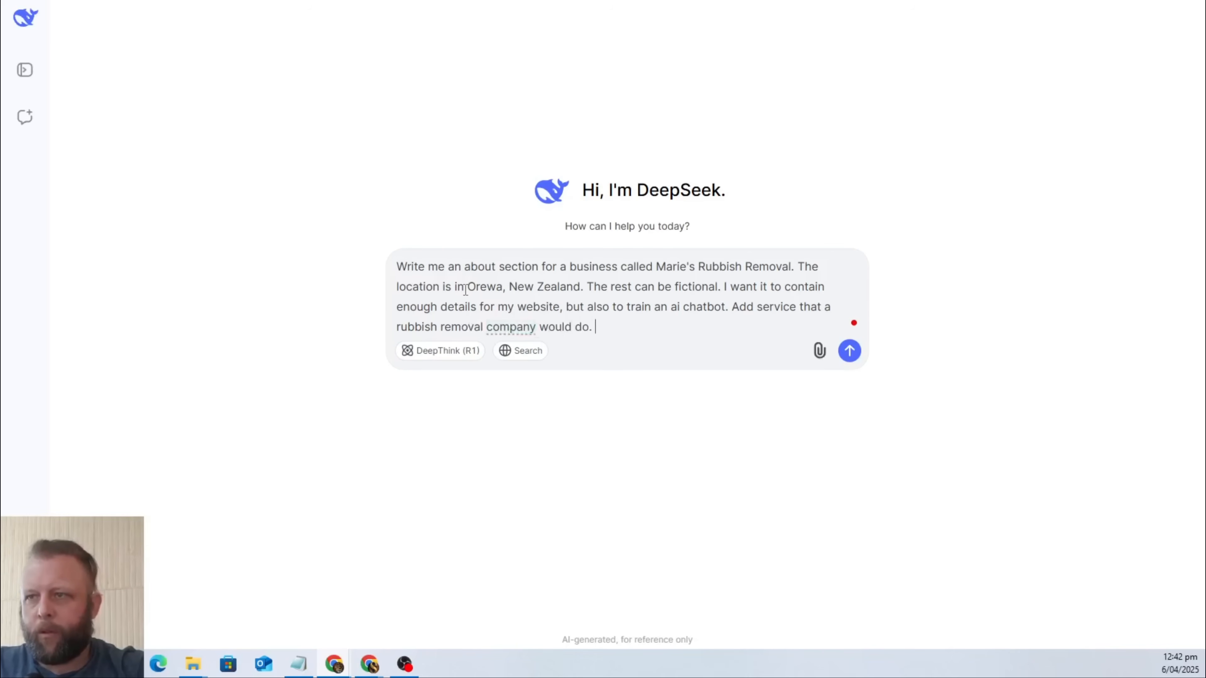
text(Add that)
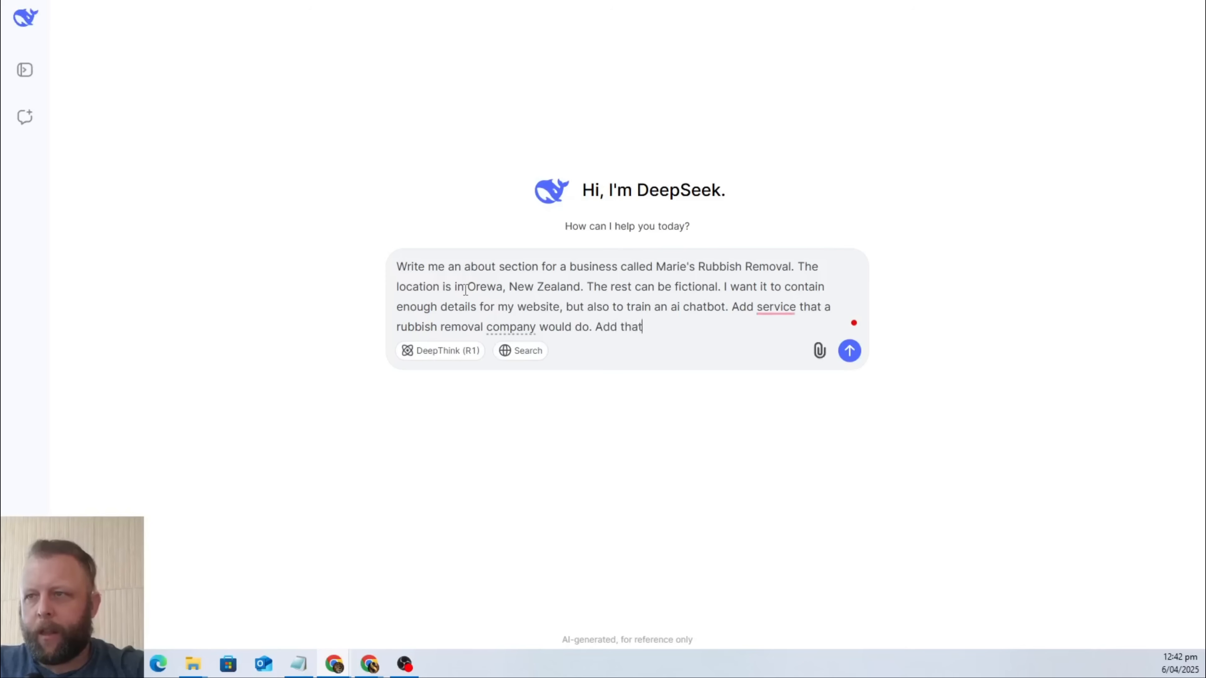
text( is is res)
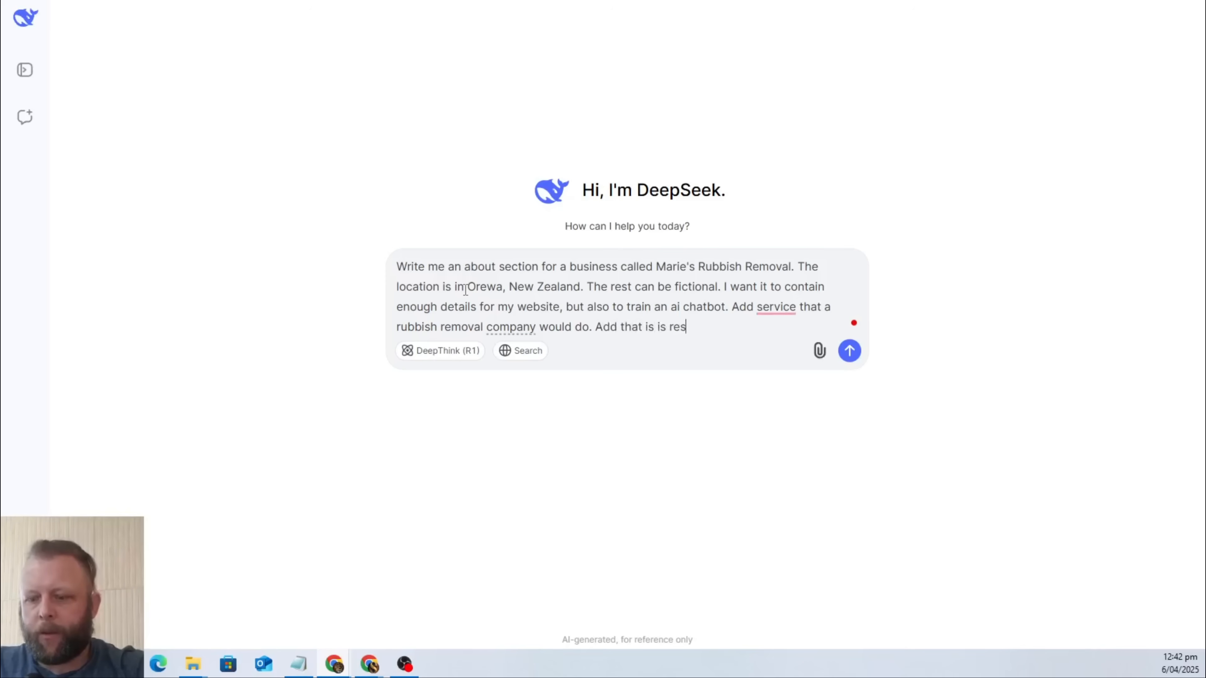
text(idential and commercial)
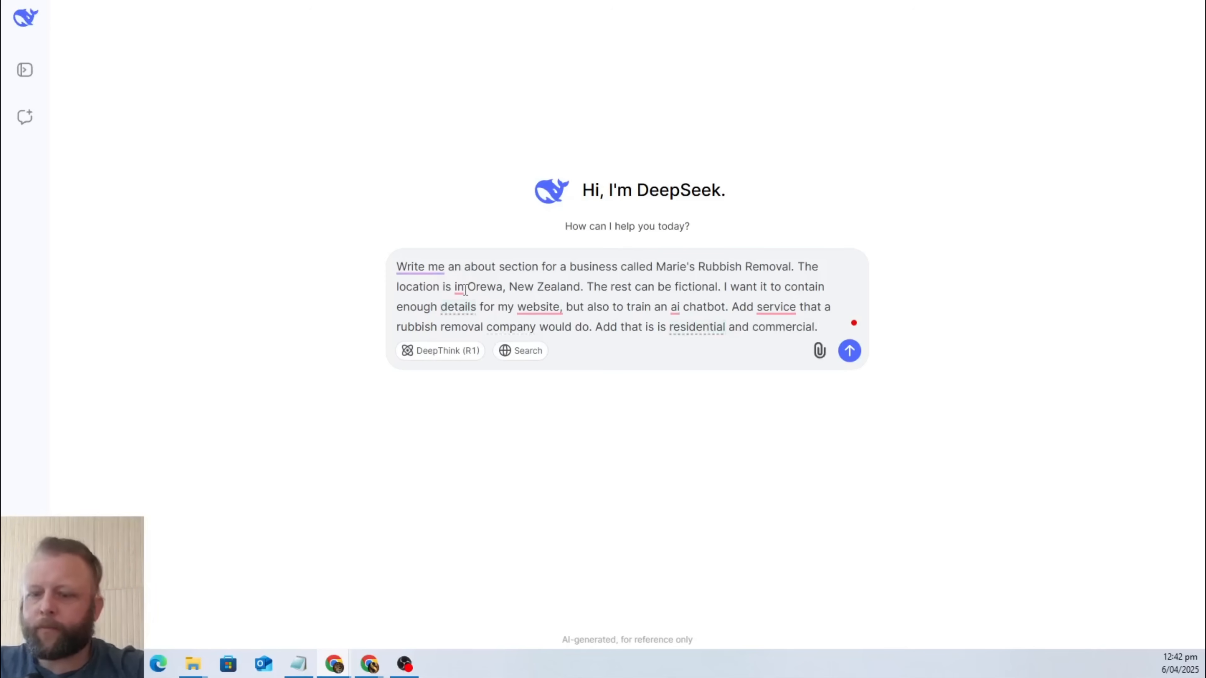
text(. Add some )
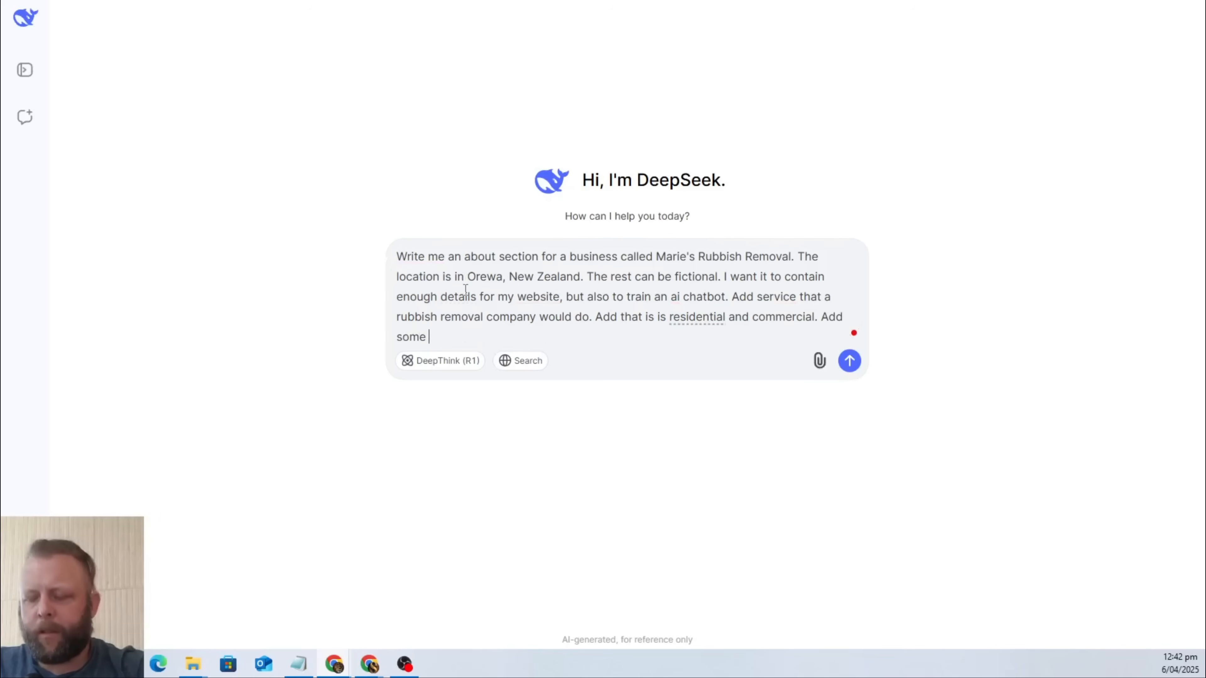
text(c)
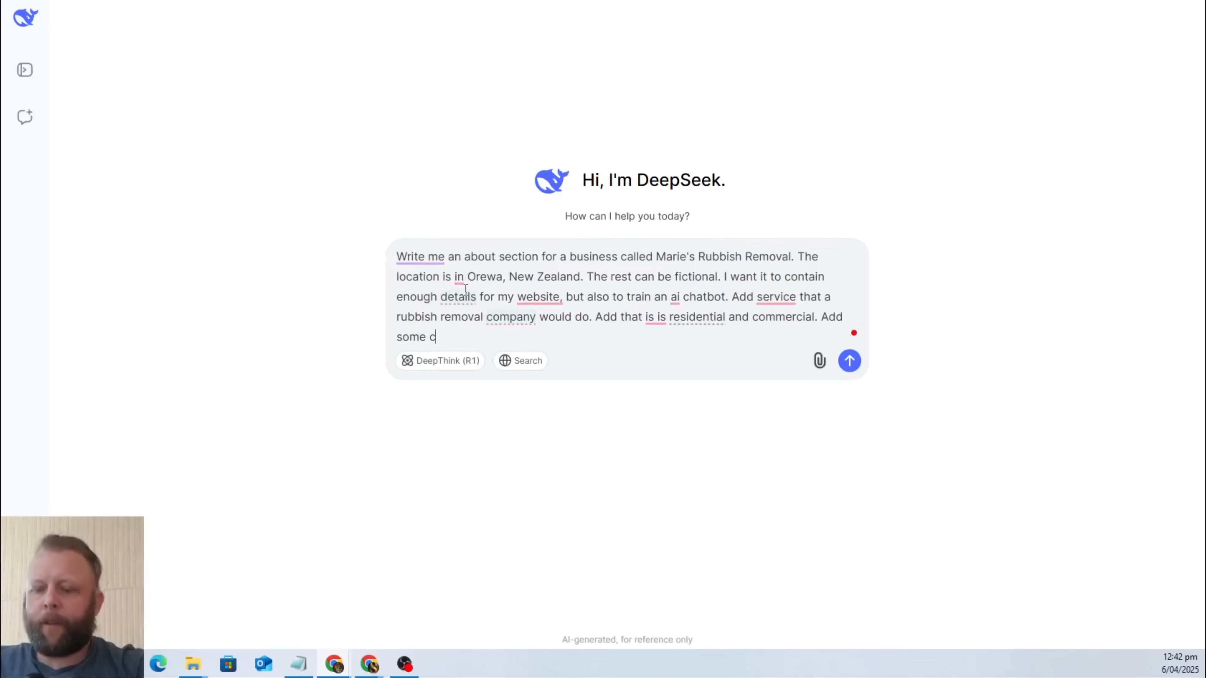
text(atch pgrashe)
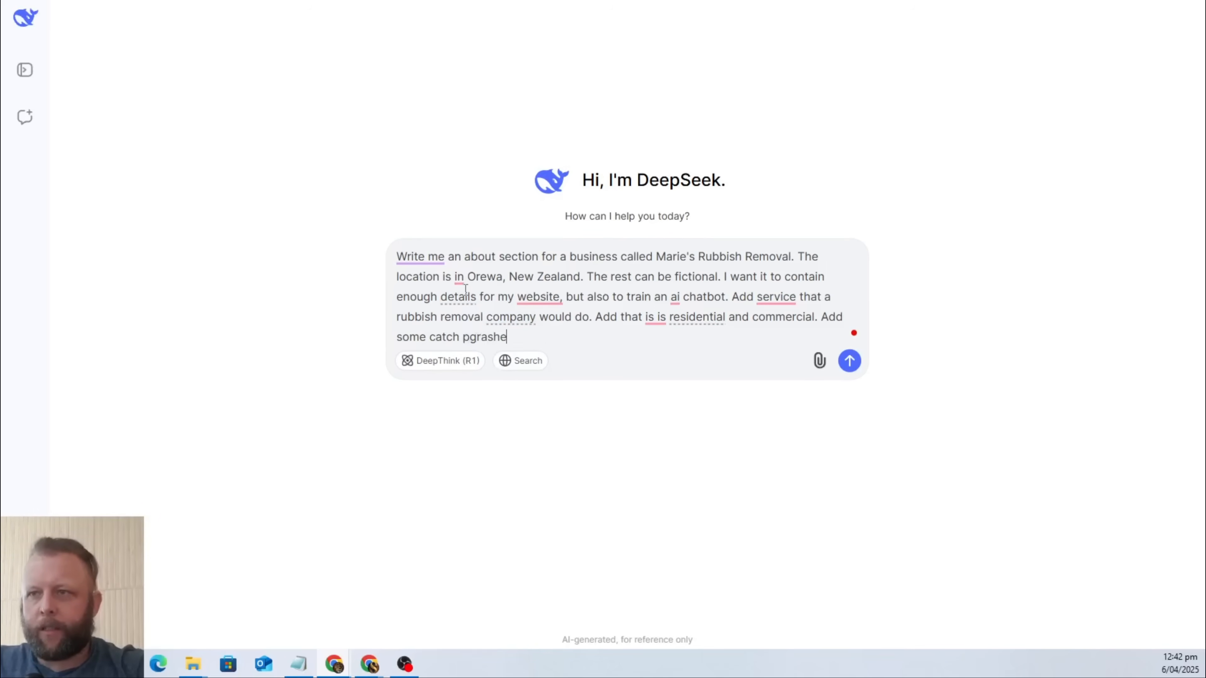
text(s, email)
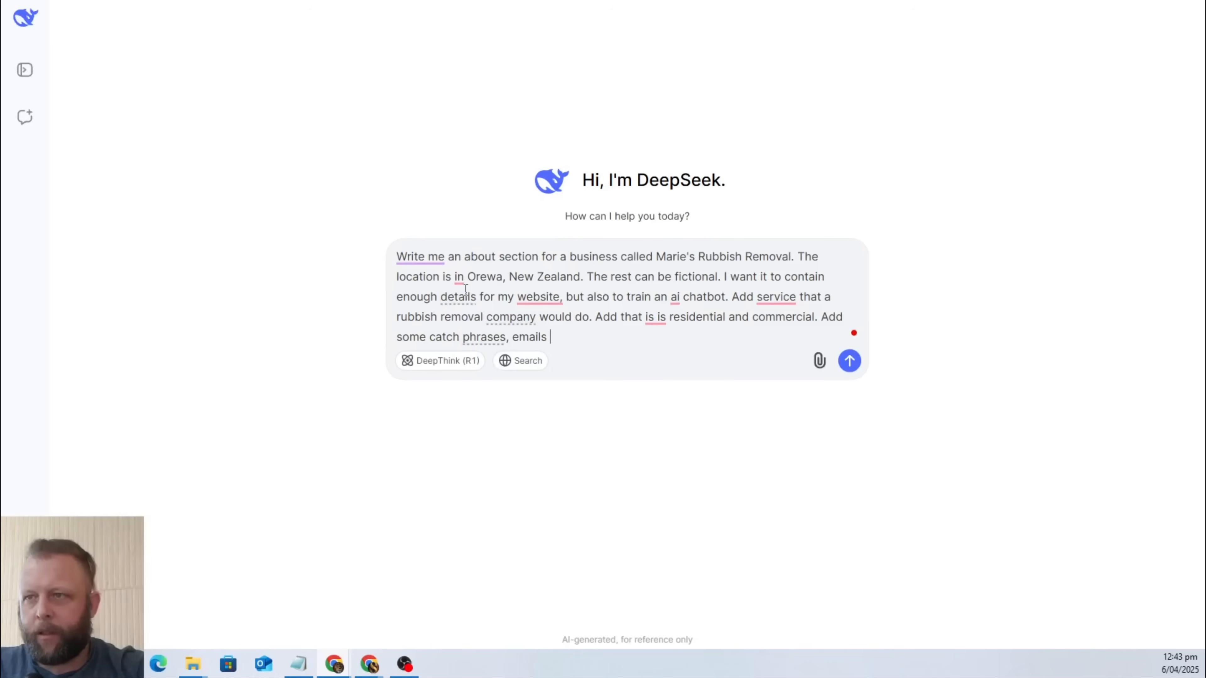
text(s, address)
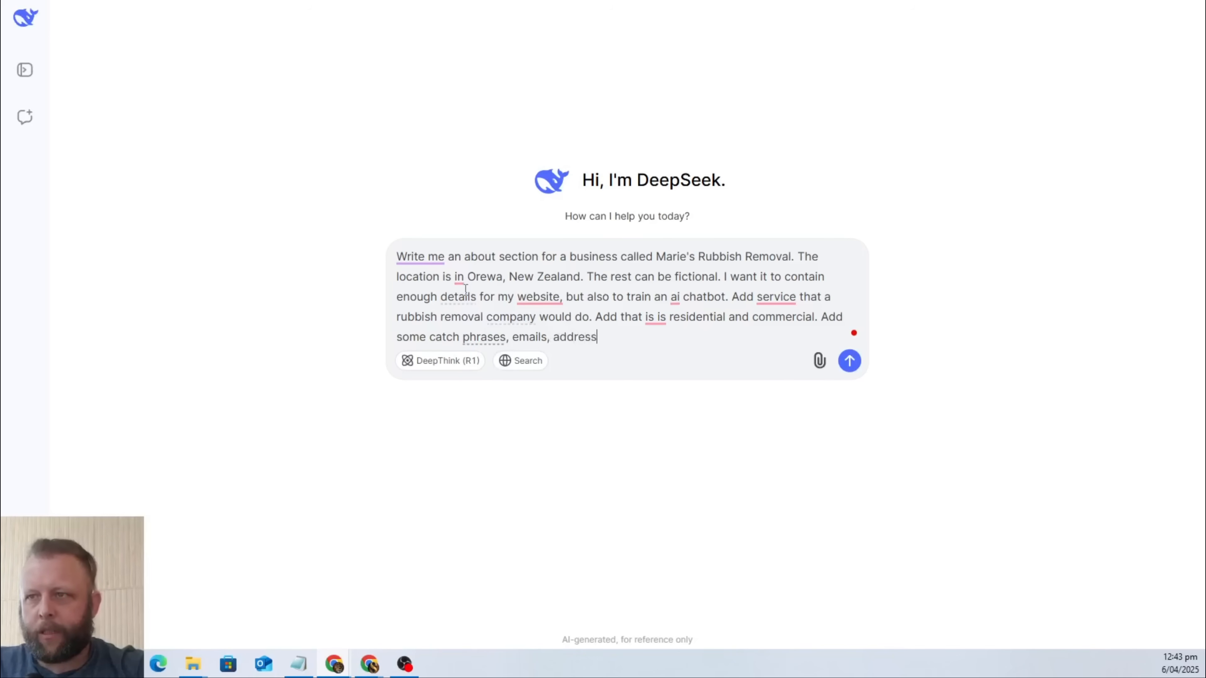
text(. )
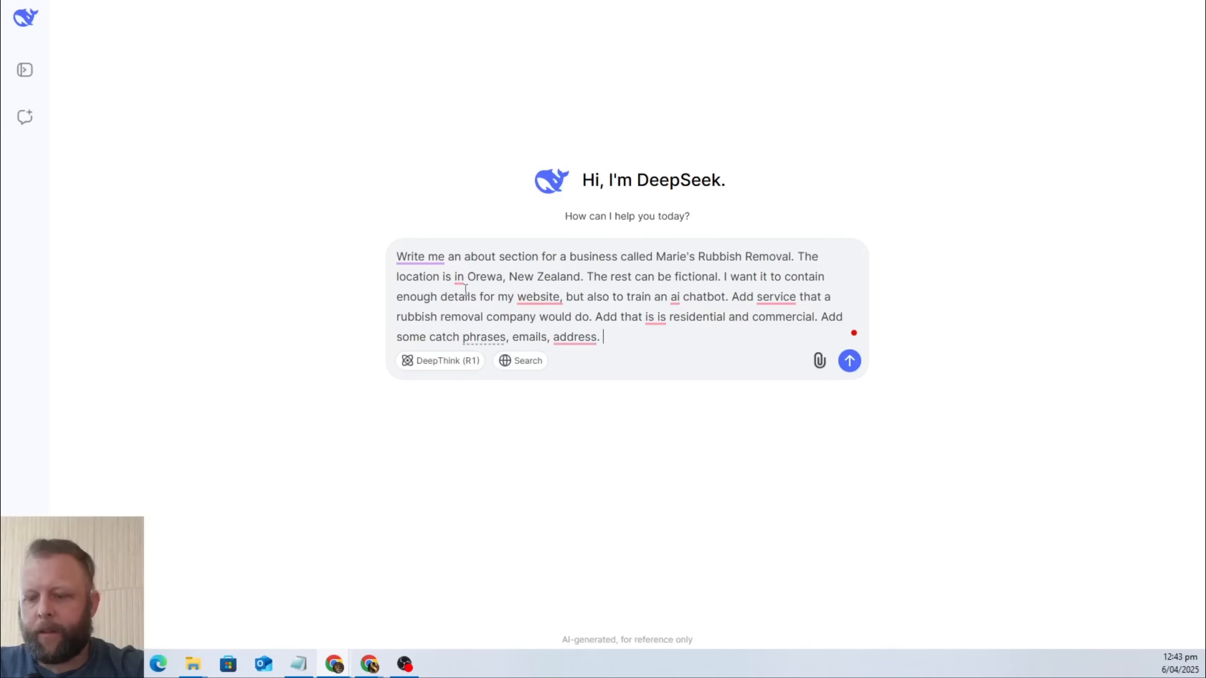
text(Give something)
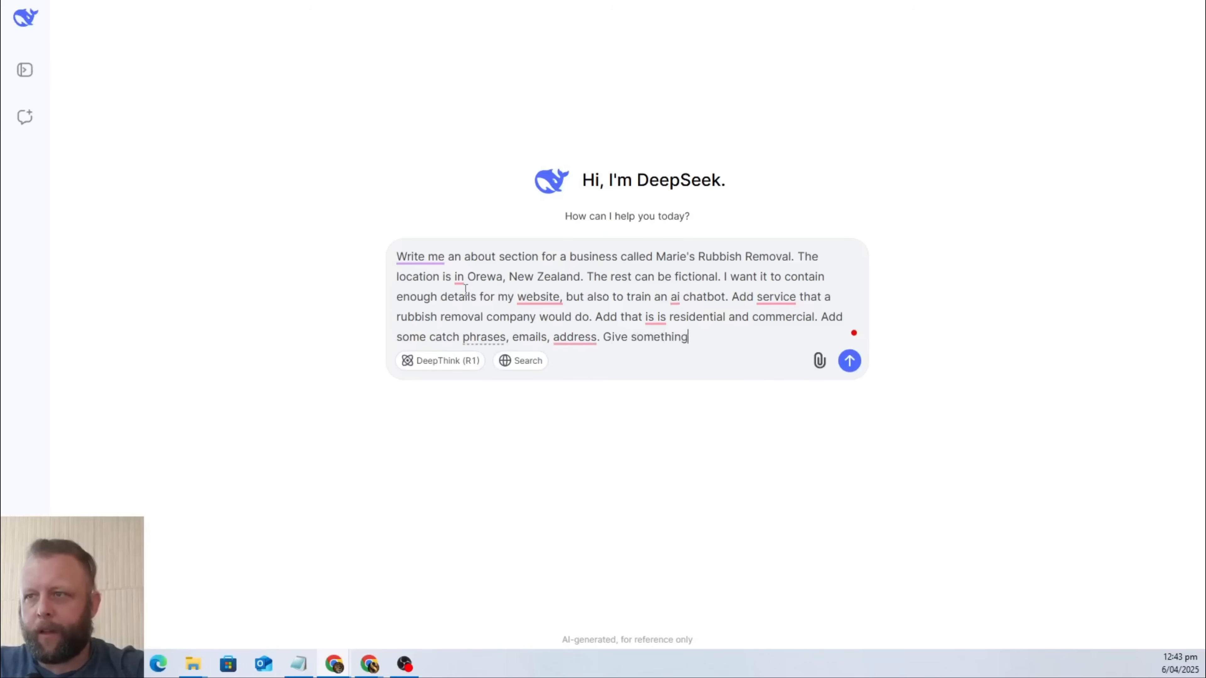
text( good and details)
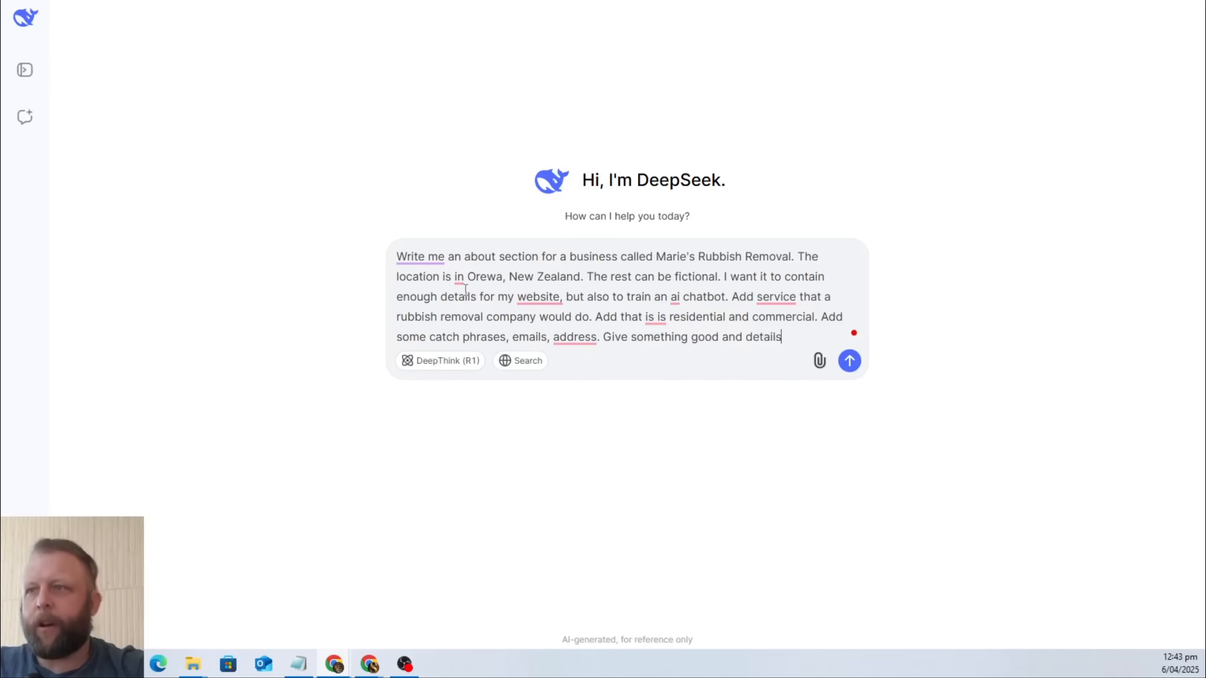
End the message with "Give something good and details" and send it to DeepSeek.
key(Return)
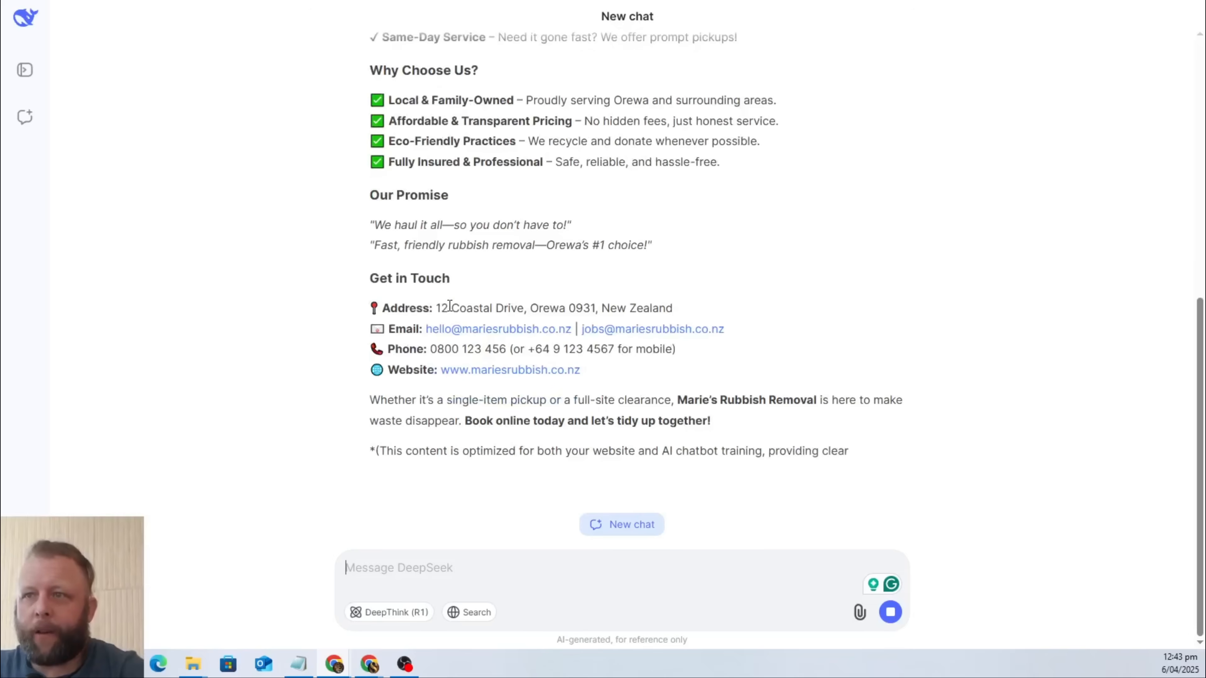
Copy the generated about section from its title through "Book online today and let's tidy up together!" into the Google Doc below the About line.
scroll(450, 313, up, 10)
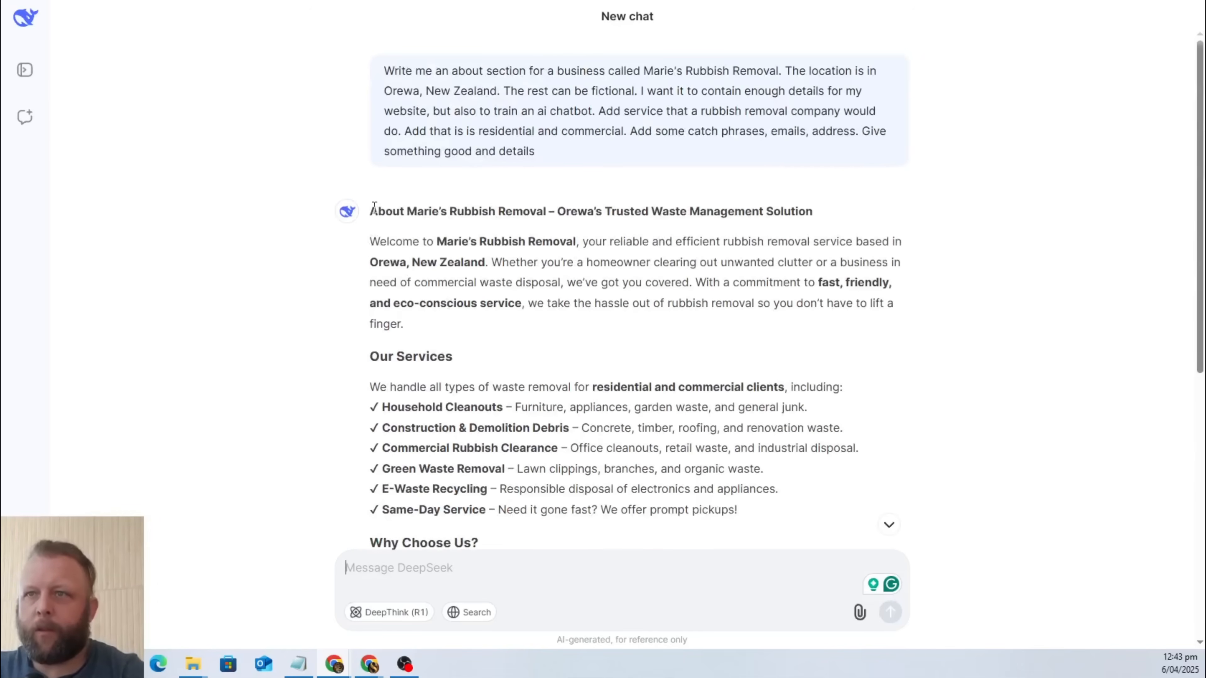
drag(374, 208, 747, 468)
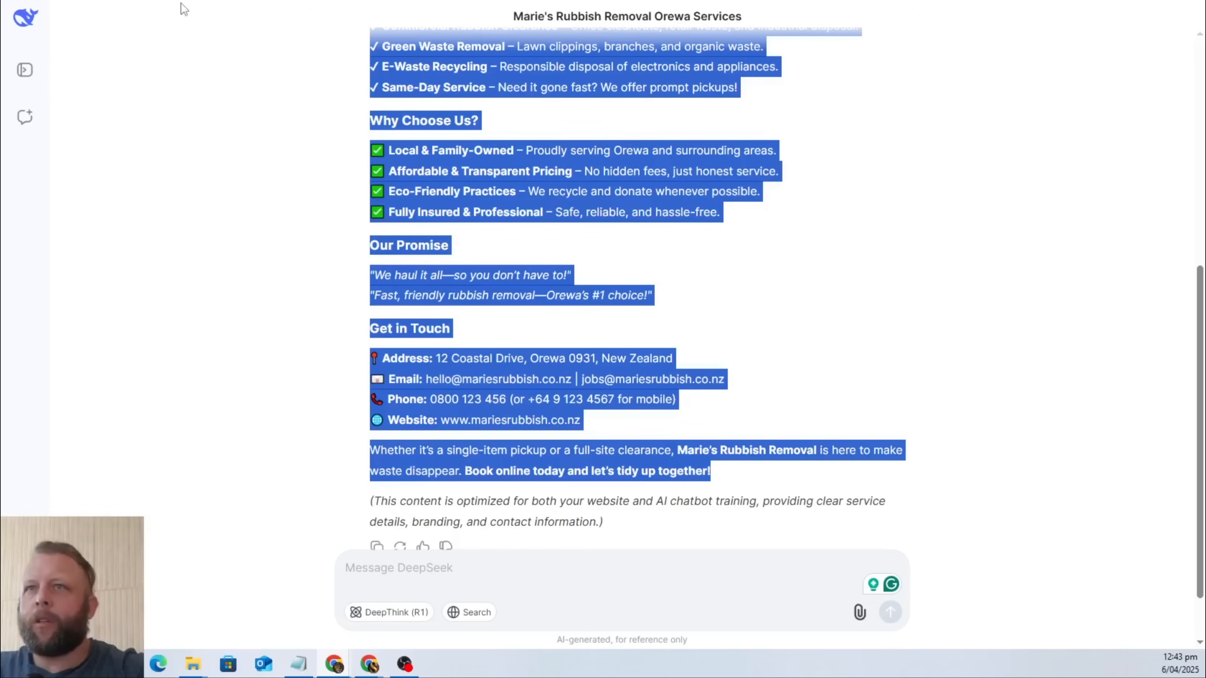
click(656, 1)
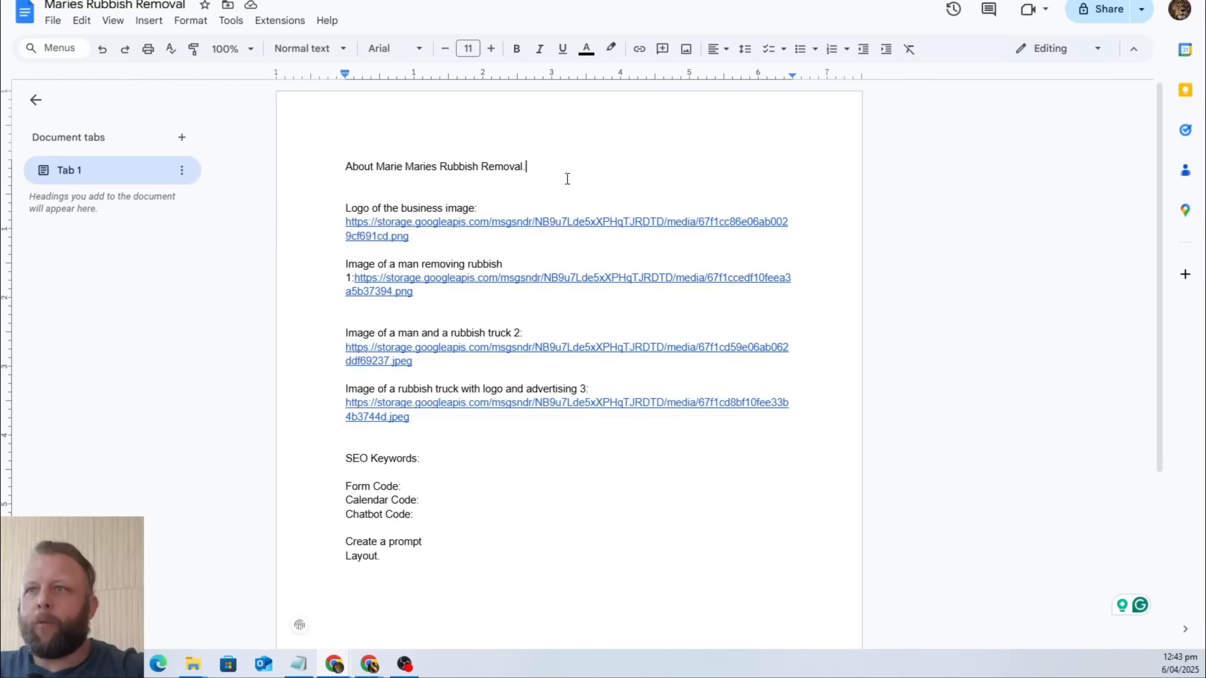
double_click(559, 168)
key(Return)
key(Return)
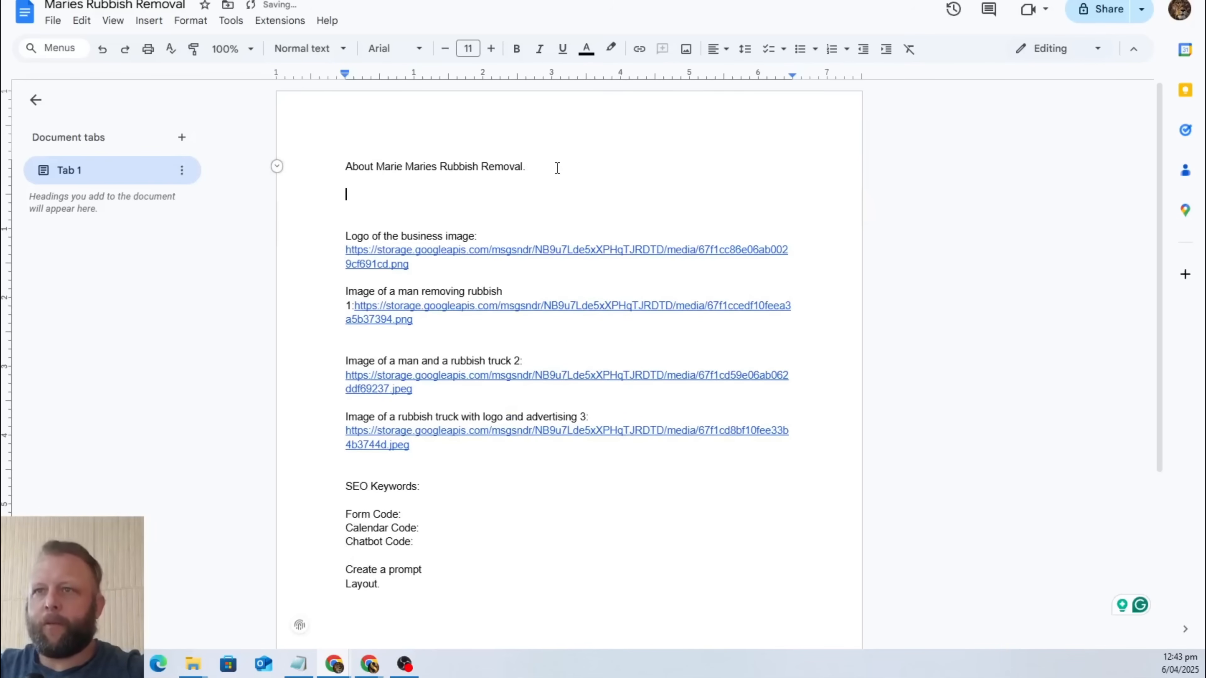
key(ctrl+v)
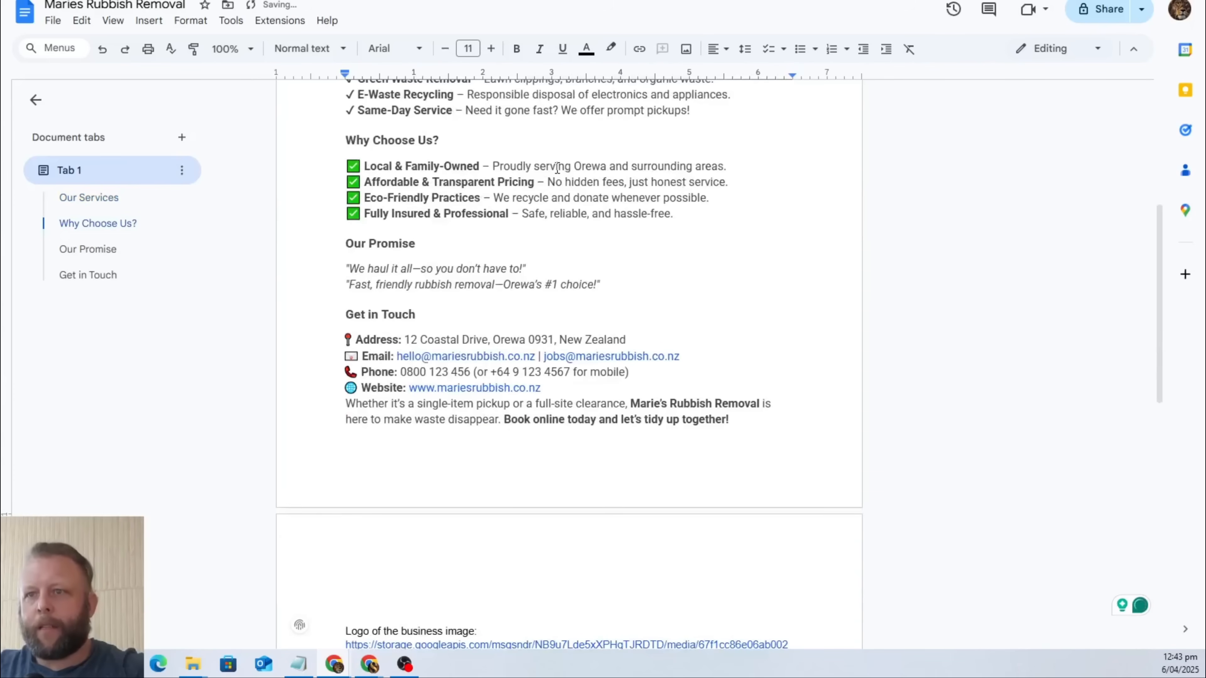
Insert a divider line of equals signs between the pasted about section and the logo image link.
text(===================)
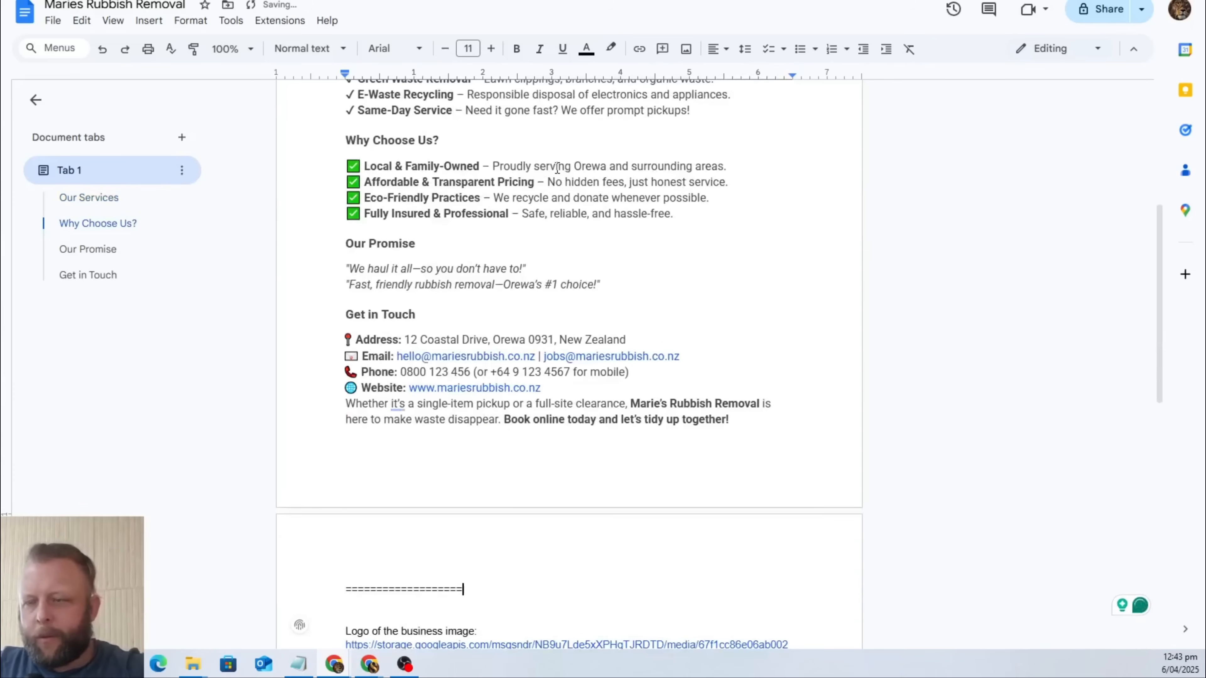
text(===============================================)
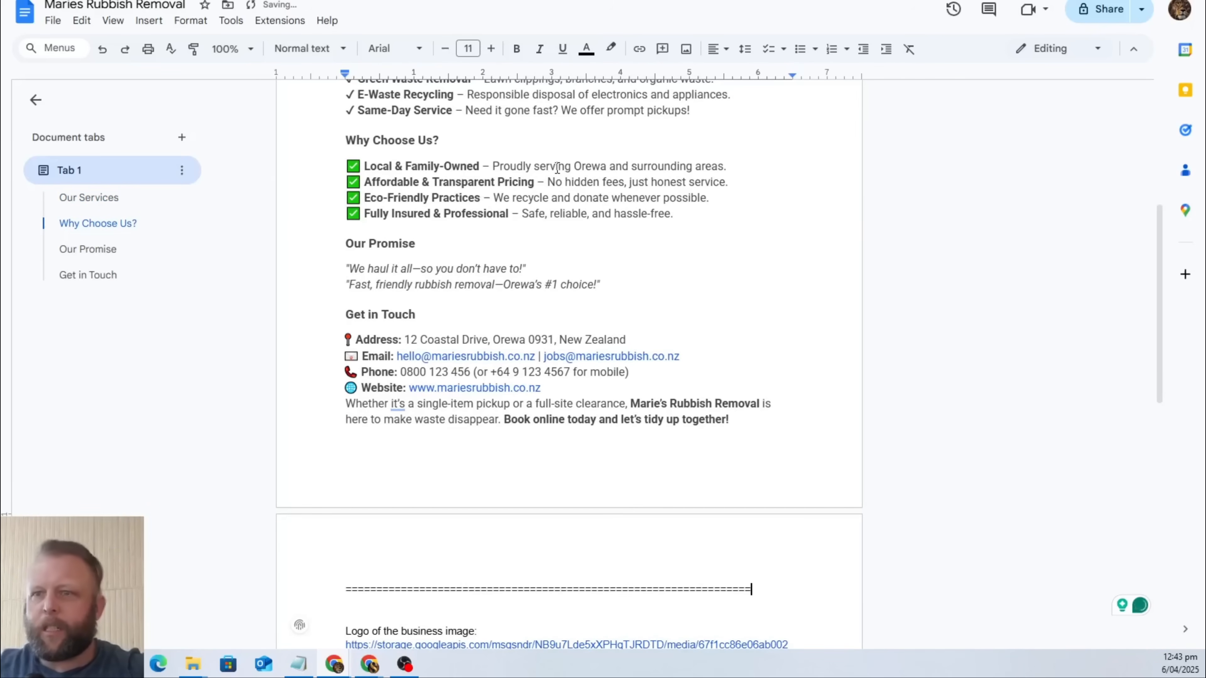
scroll(530, 276, up, 8)
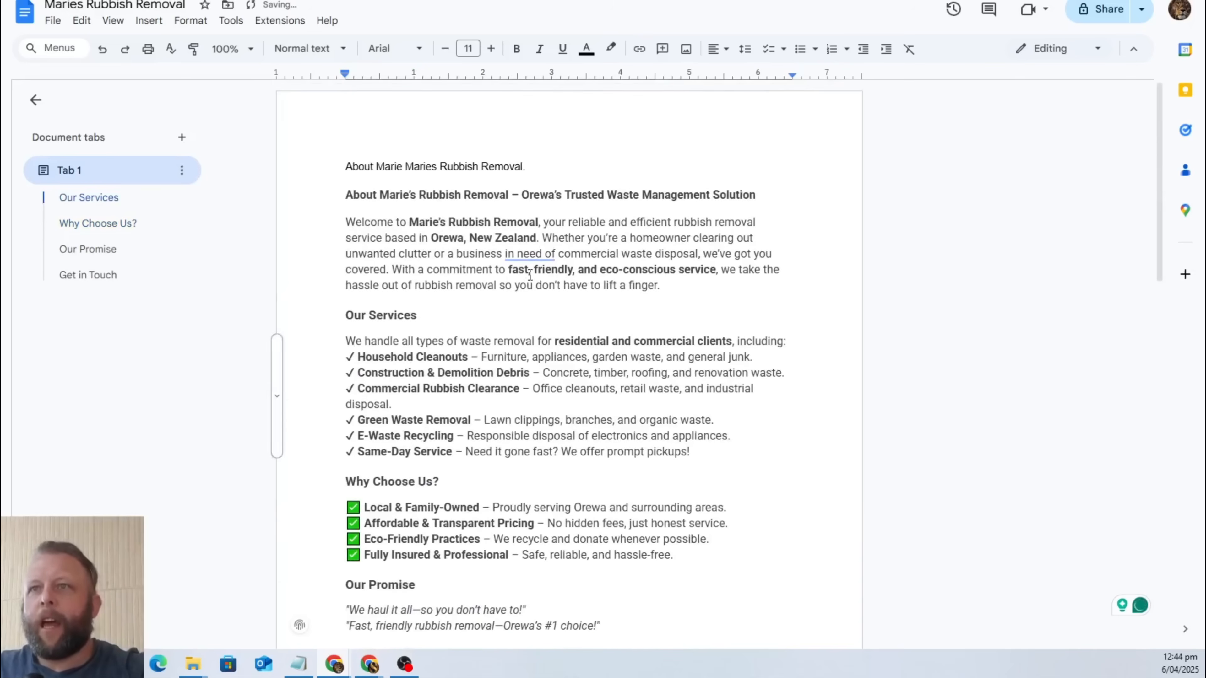
scroll(530, 276, down, 10)
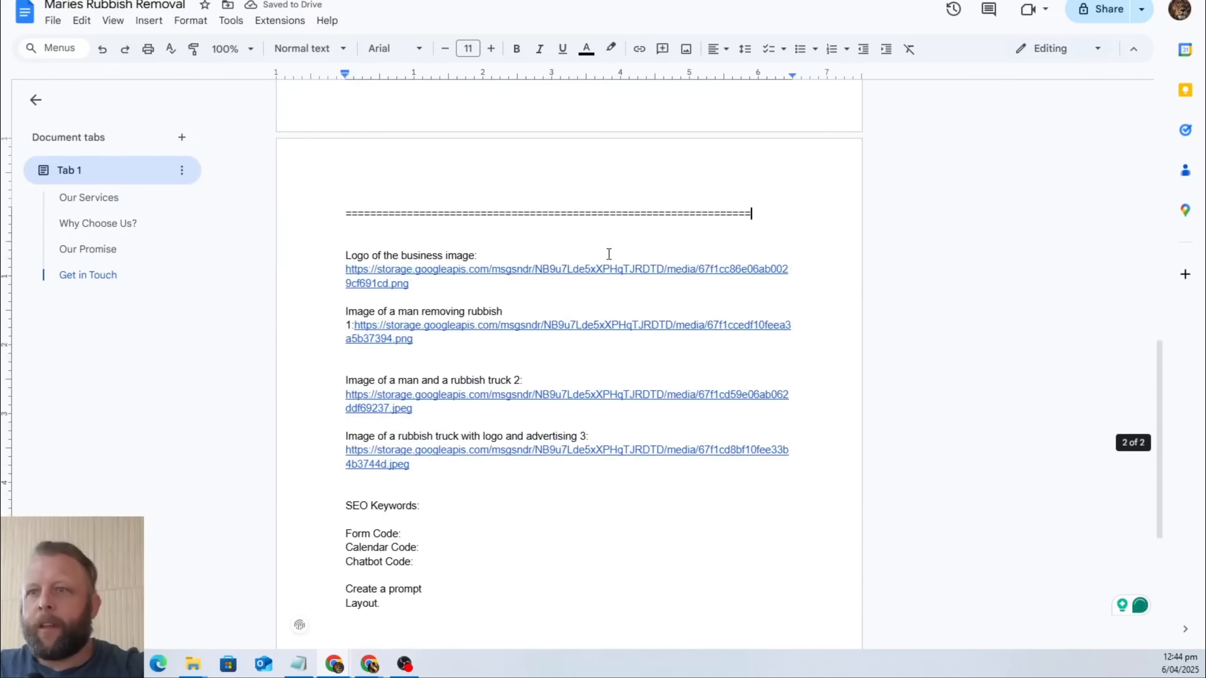
Place the text cursor after the "SEO Keywords:" label in the document.
scroll(610, 254, down, 5)
click(457, 302)
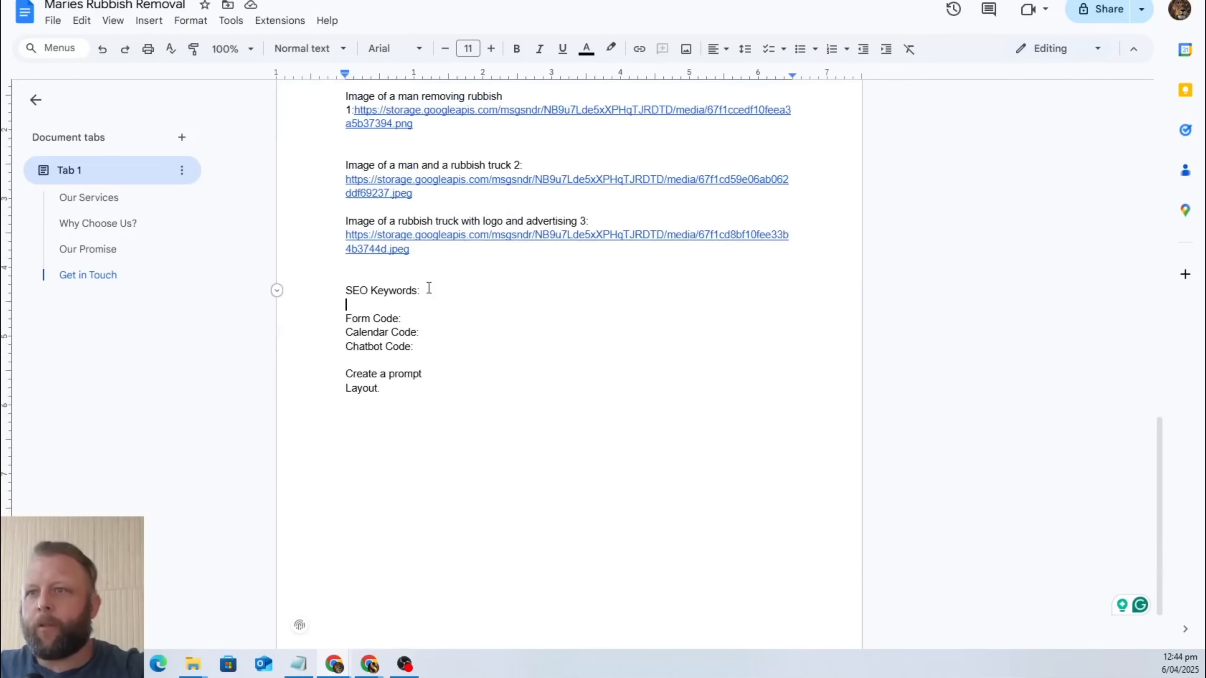
click(429, 288)
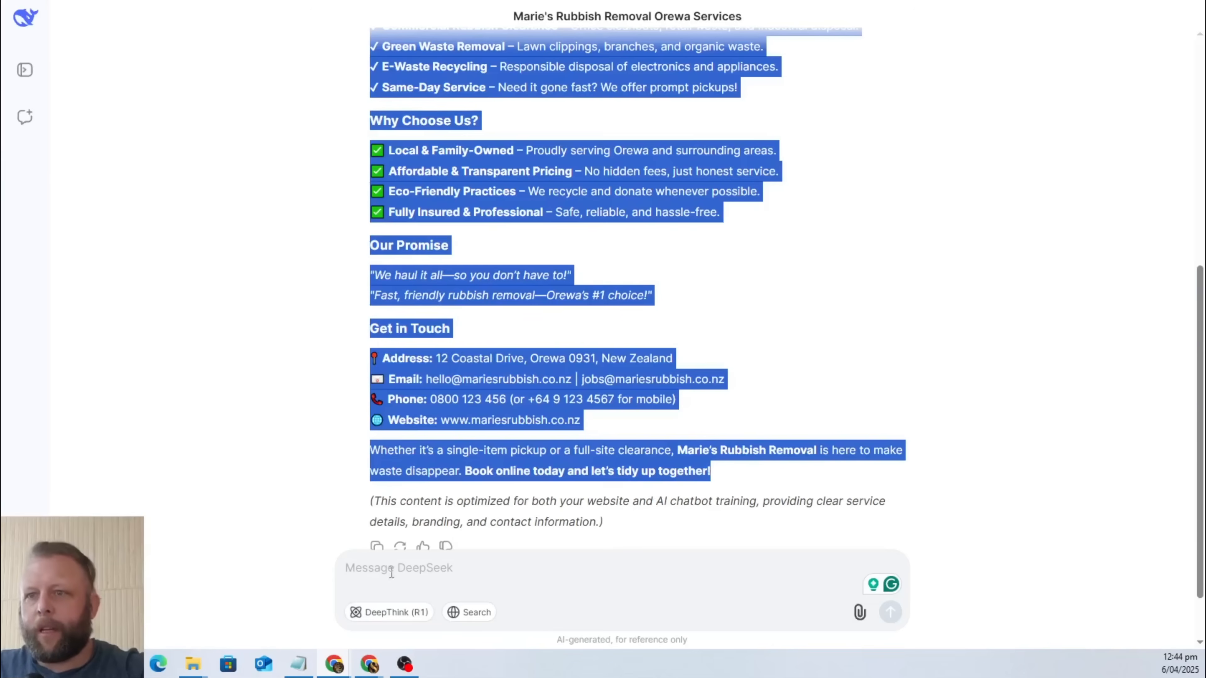
scroll(391, 572, down, 2)
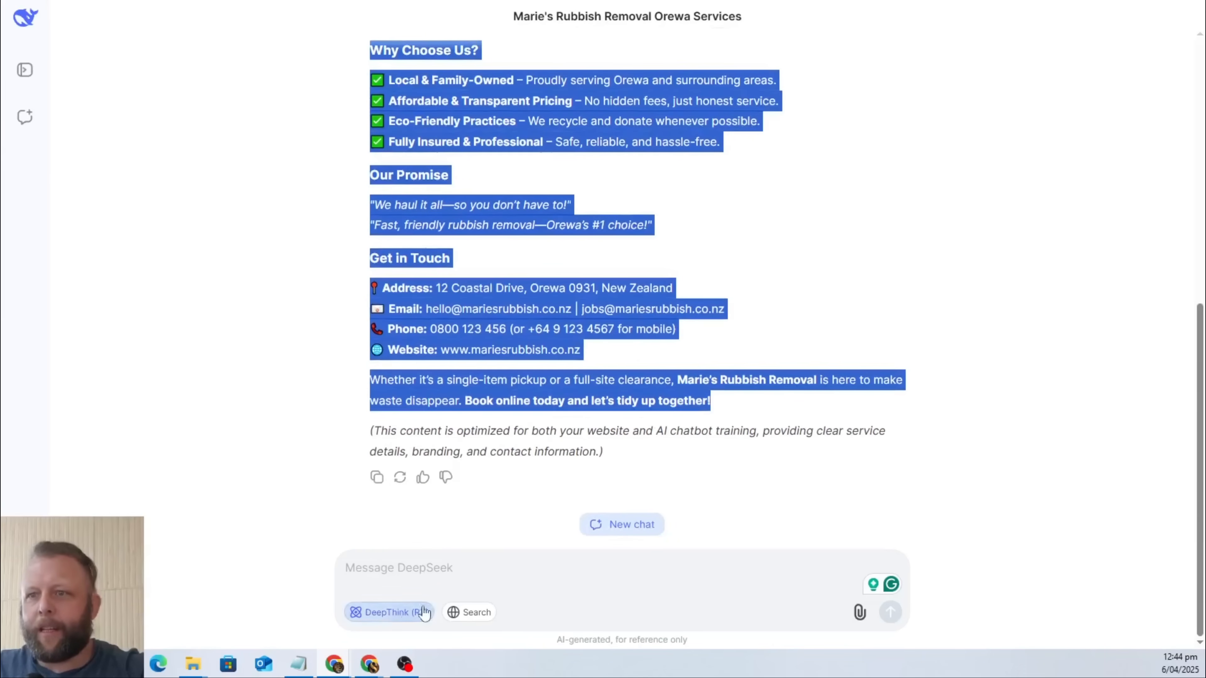
click(453, 571)
text(I want you tro)
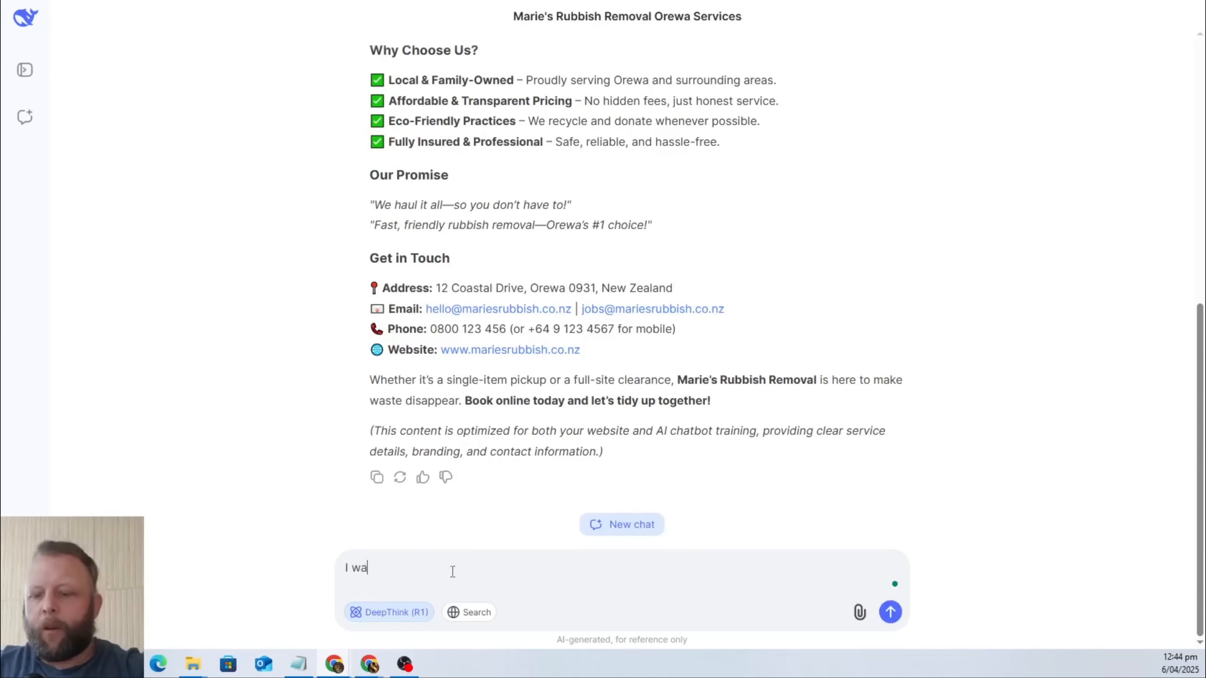
key(BackSpace)
key(BackSpace)
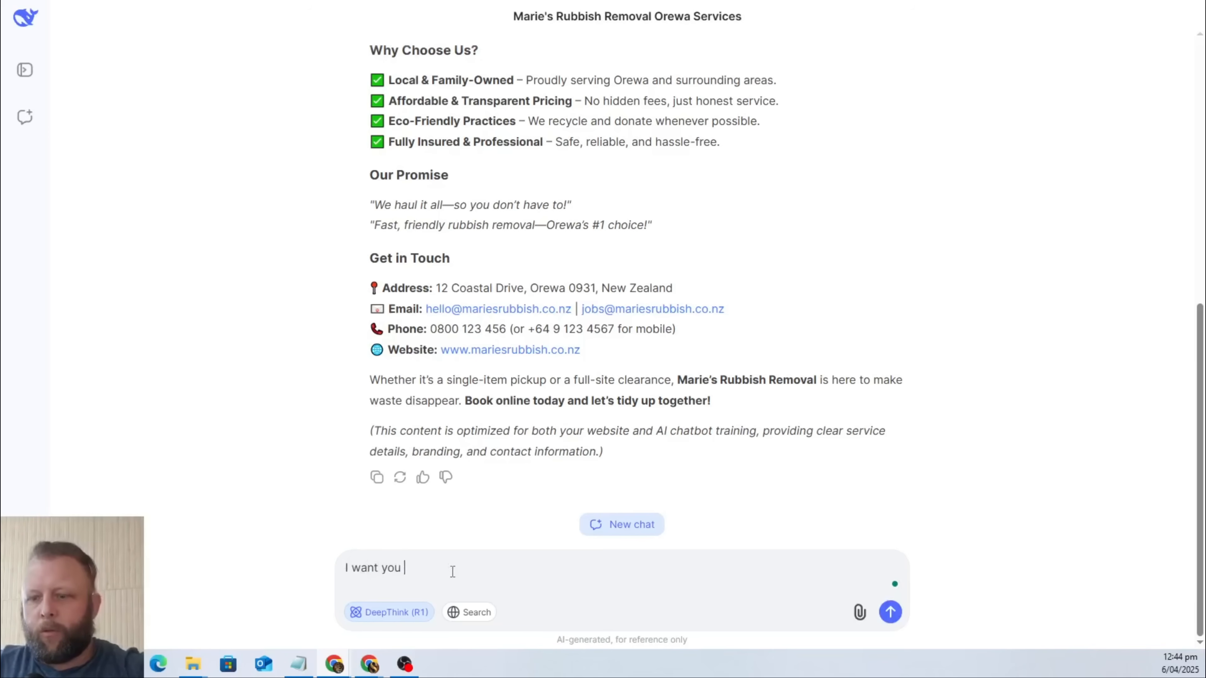
text(to do some ke)
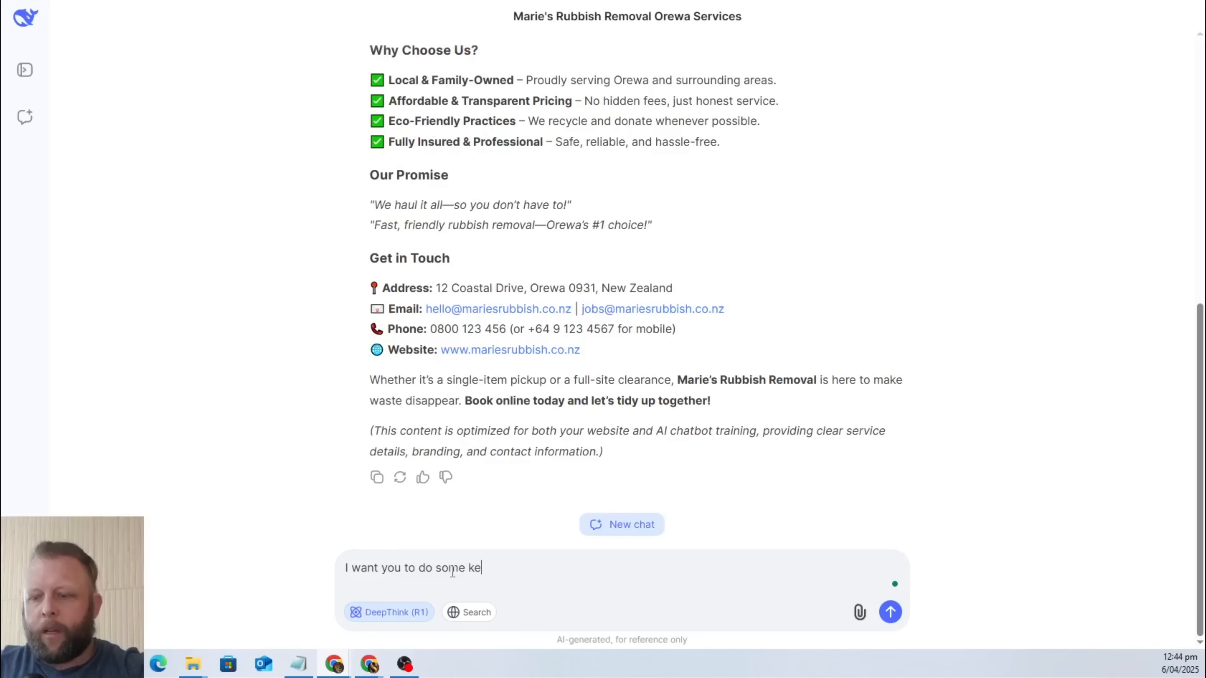
text(yword resarc)
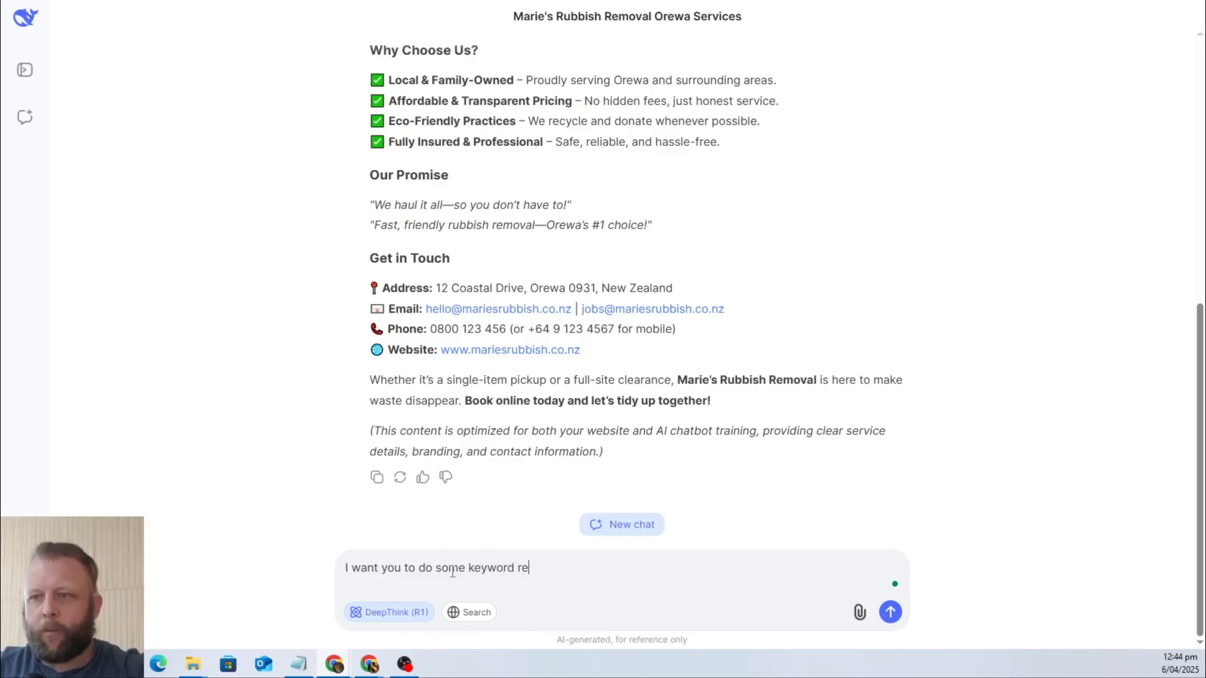
key(BackSpace)
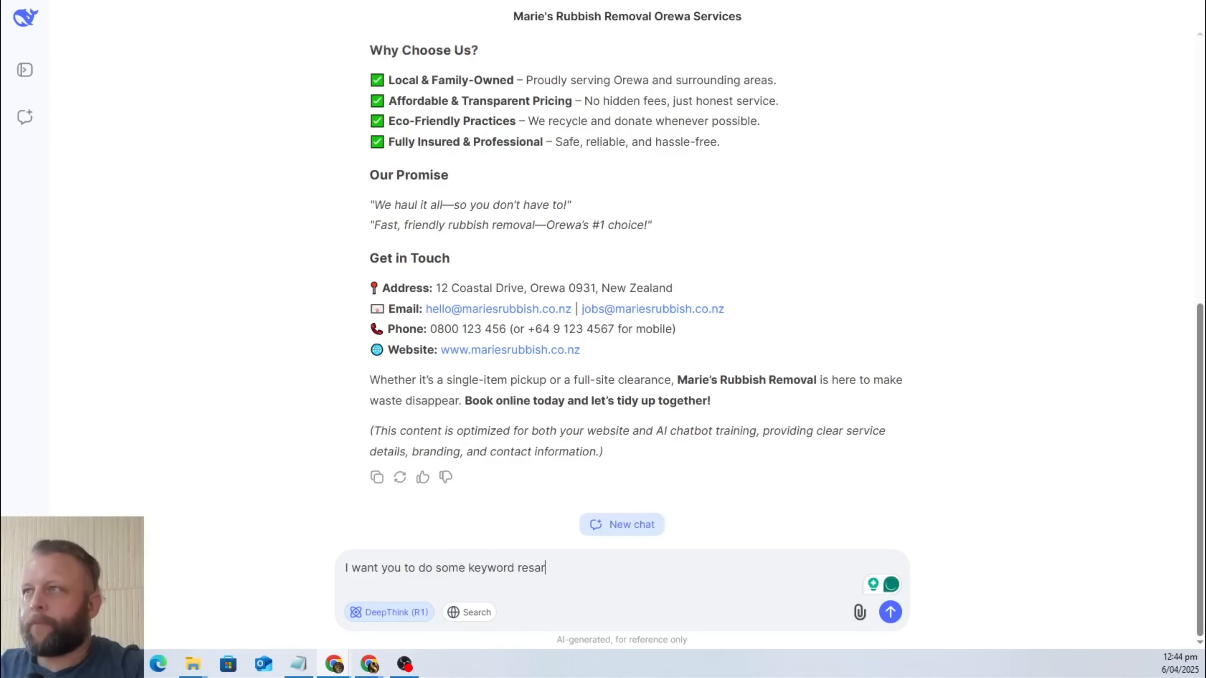
Search Google for "google ai studio" in a new browser tab and open the Google AI Studio site.
key(ctrl+t)
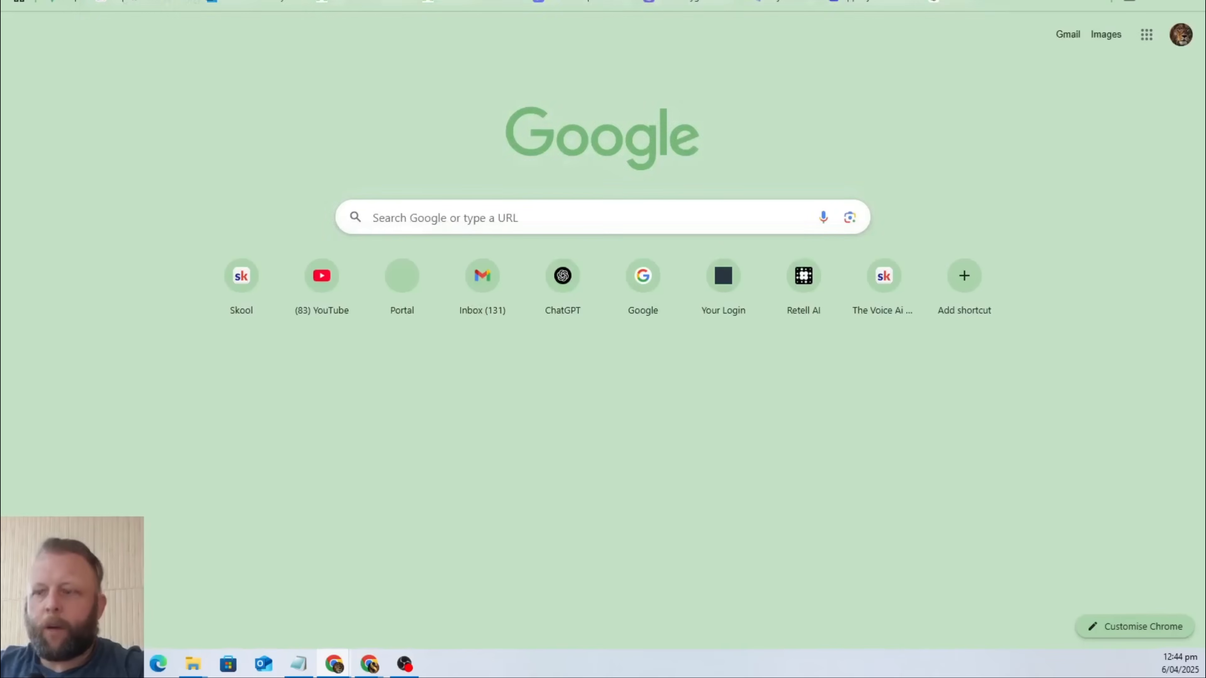
text(google a)
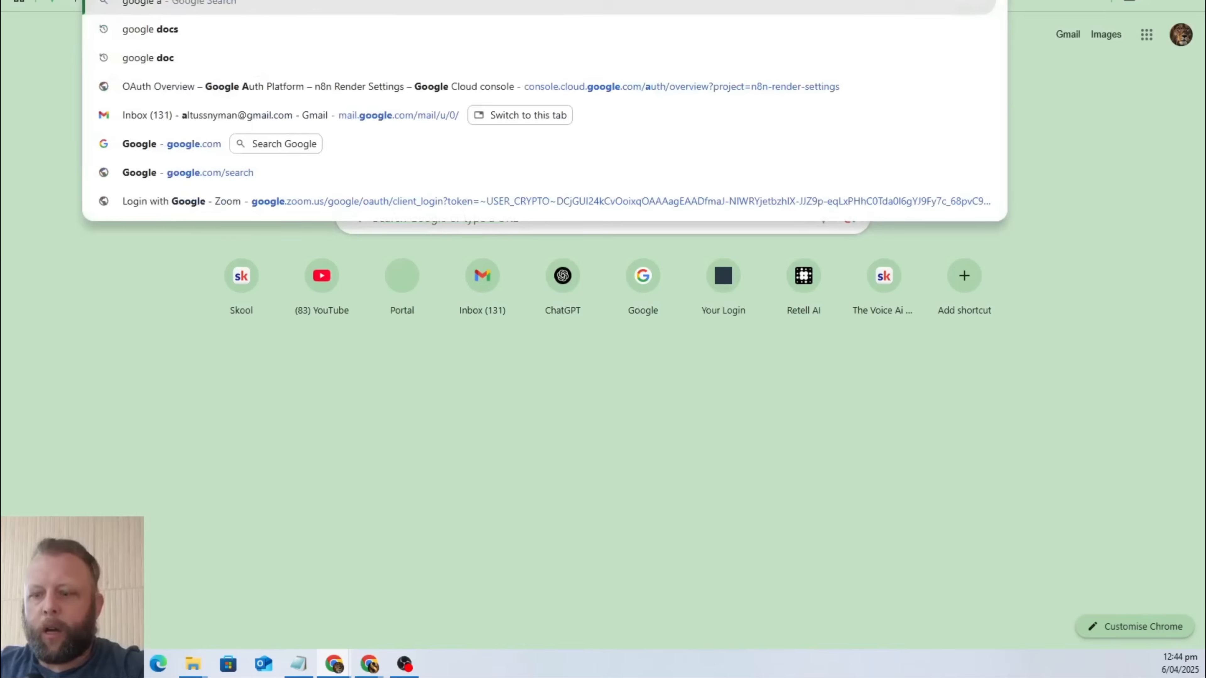
text(i studio)
key(Return)
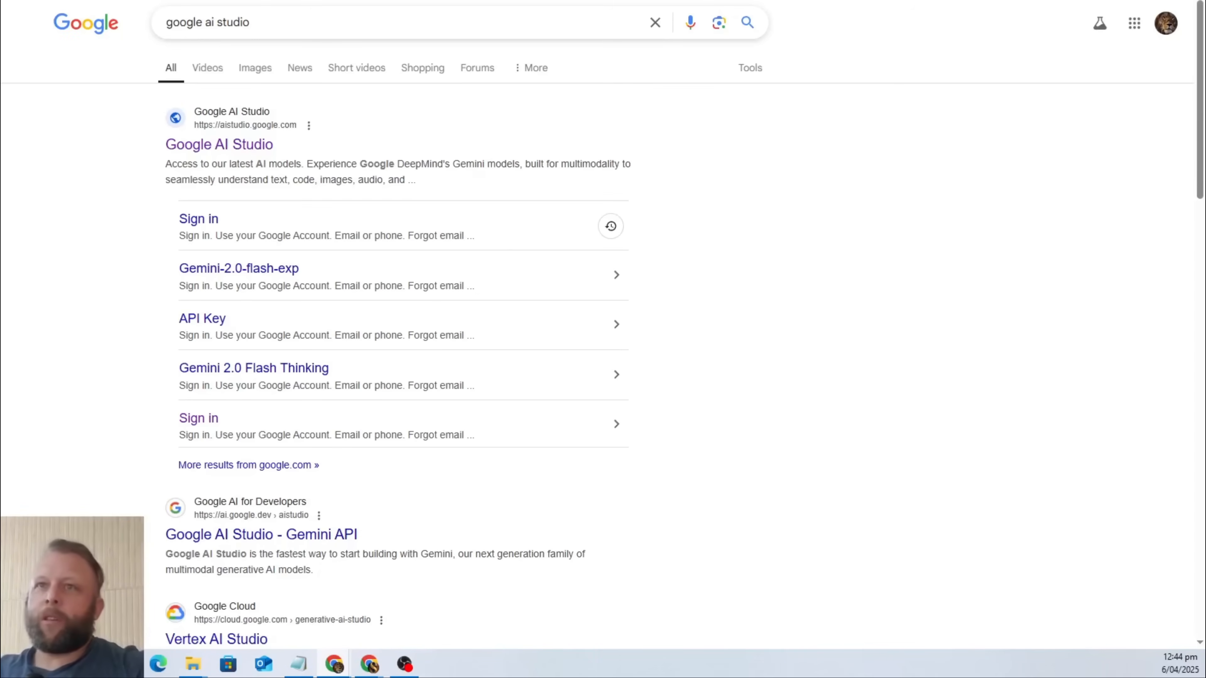
click(239, 151)
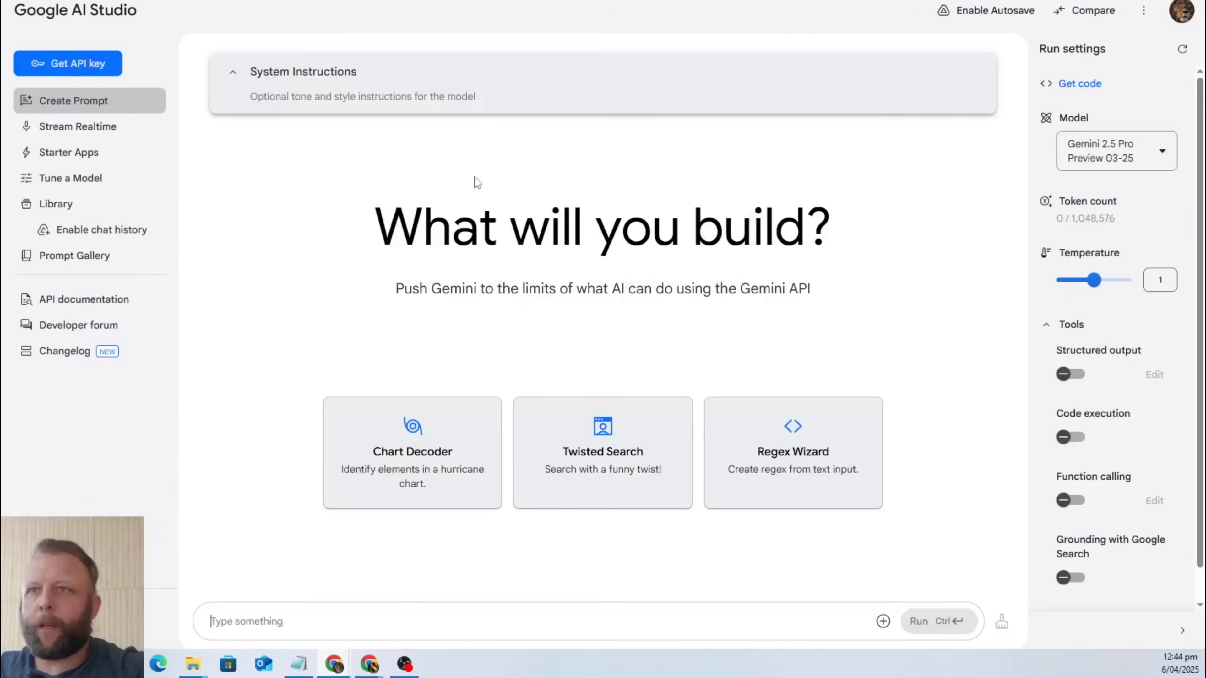
Begin the prompt with "I want you to give me 15 keywords for my busienss. These are SEO keywords. Long and short.".
mouse_move(1154, 157)
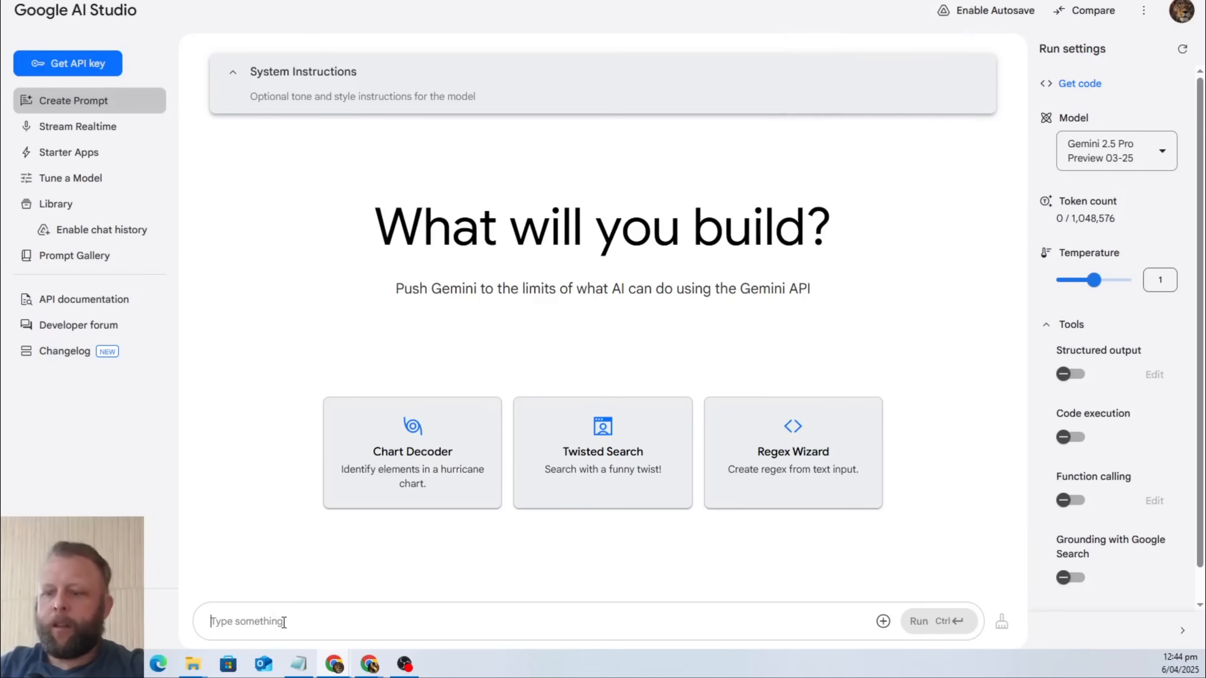
text(I want you to )
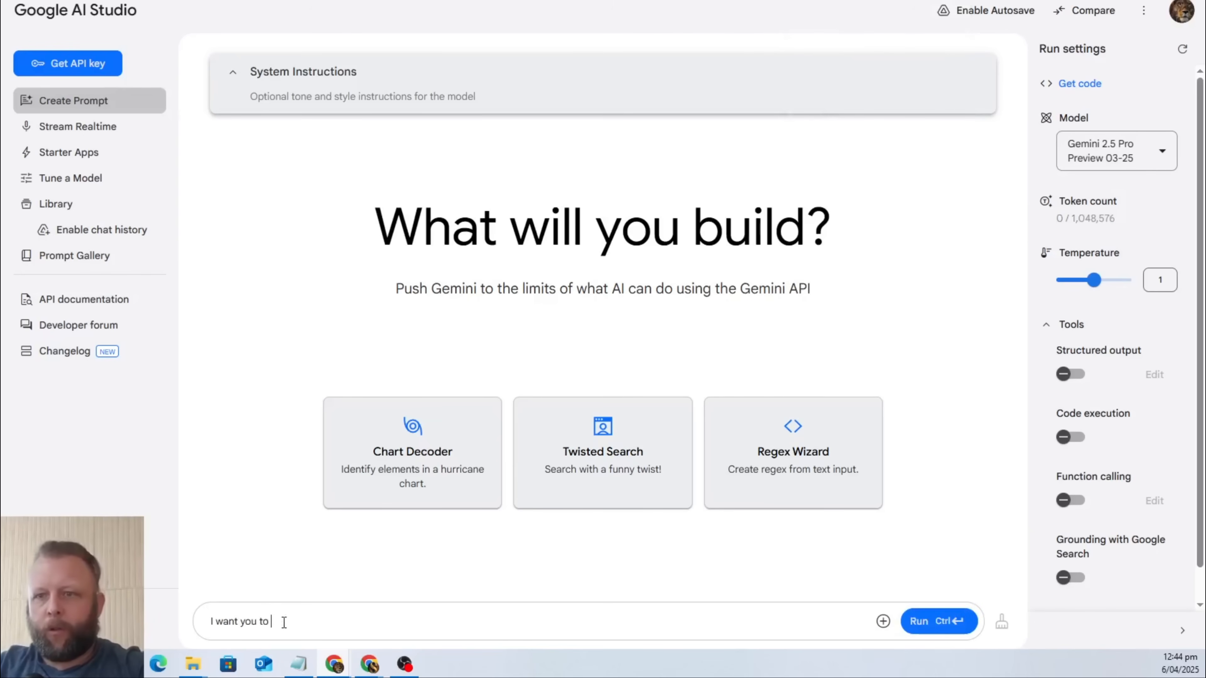
text(give me 1)
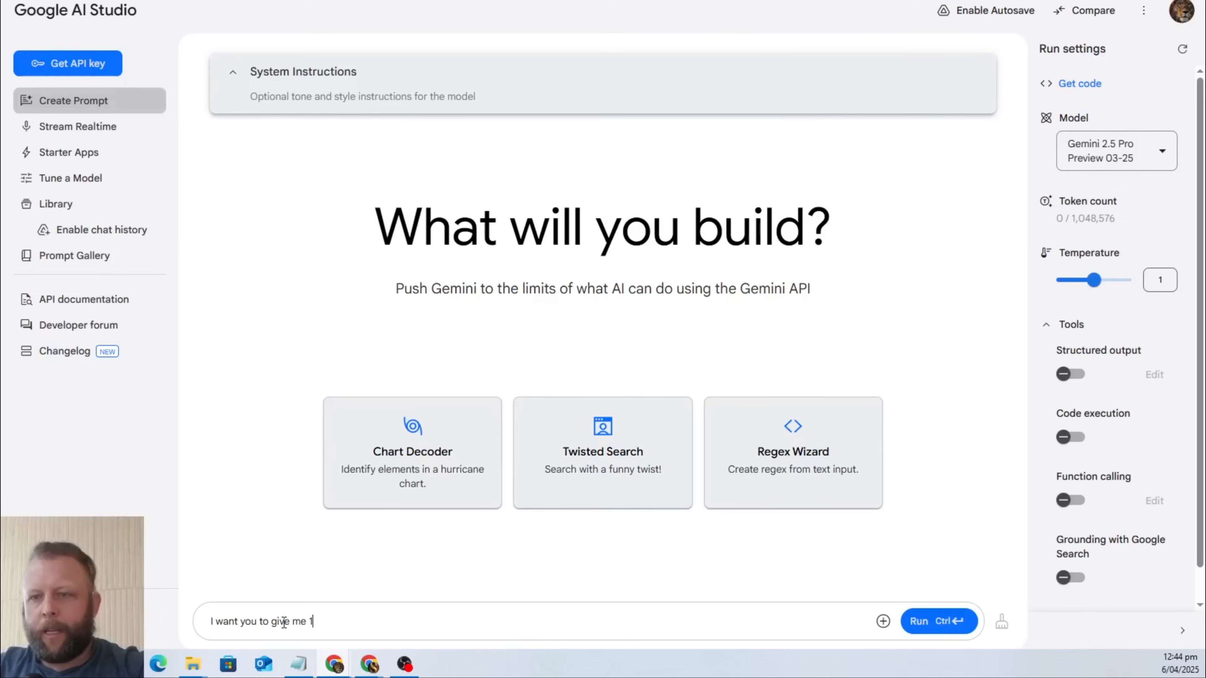
text(0)
key(BackSpace)
key(BackSpace)
text(15 keyw)
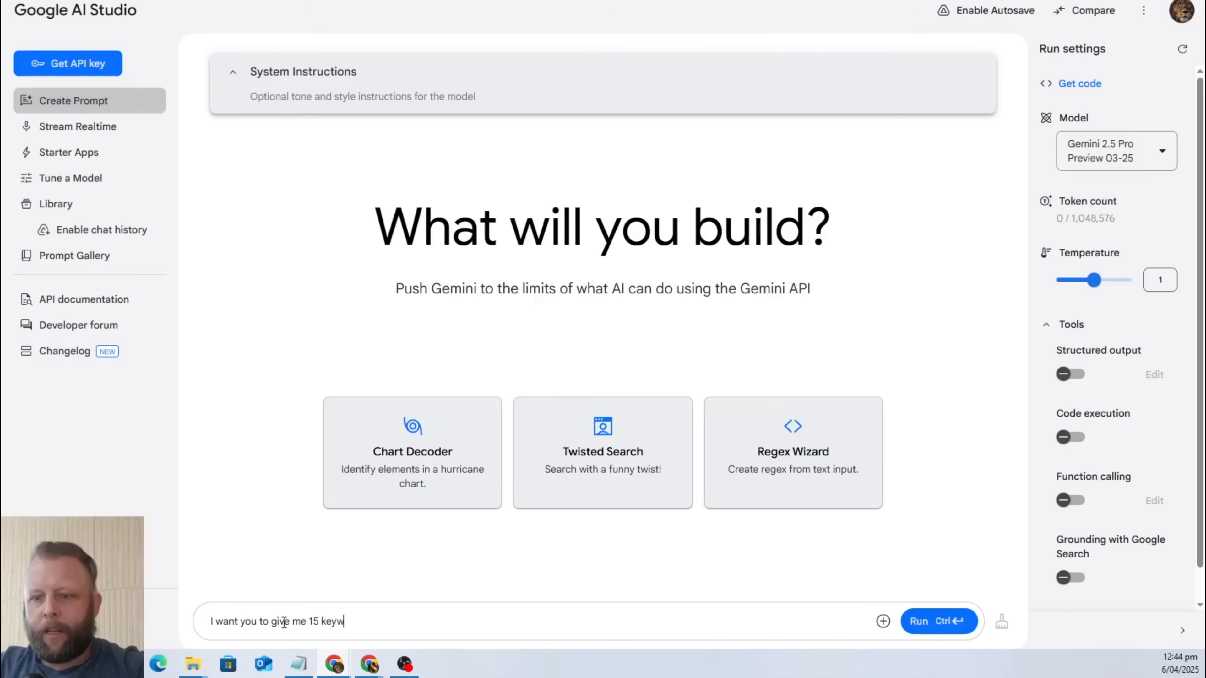
text(ords for my b)
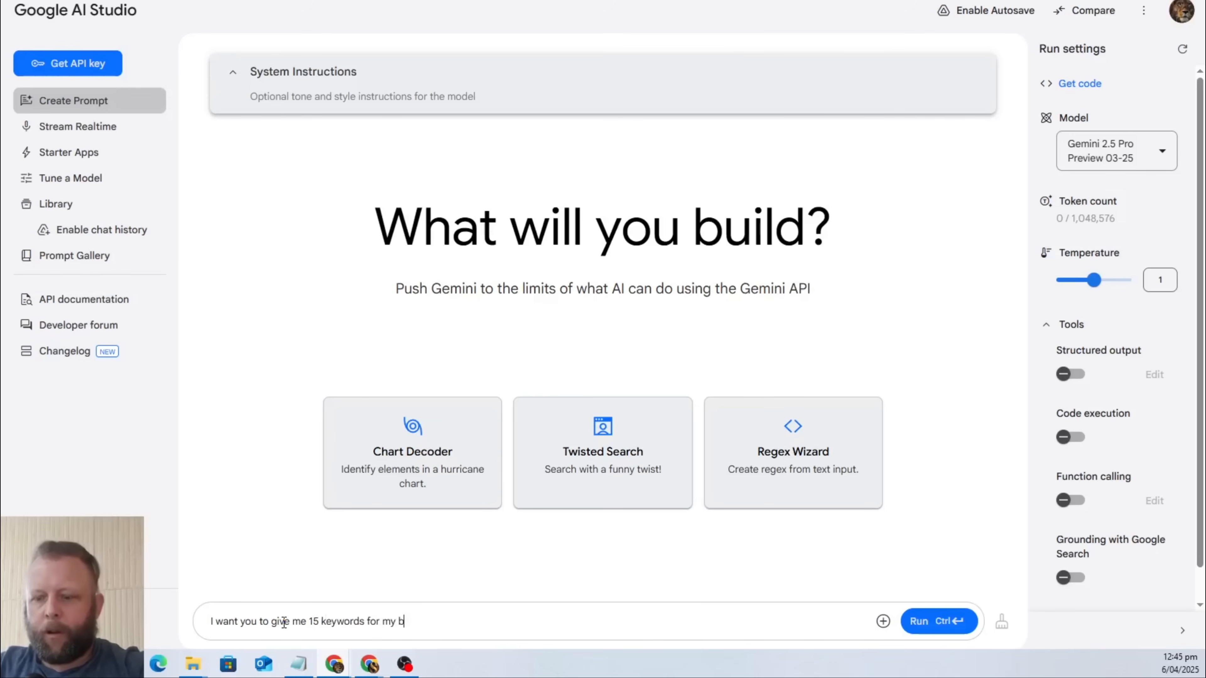
text(usienss.)
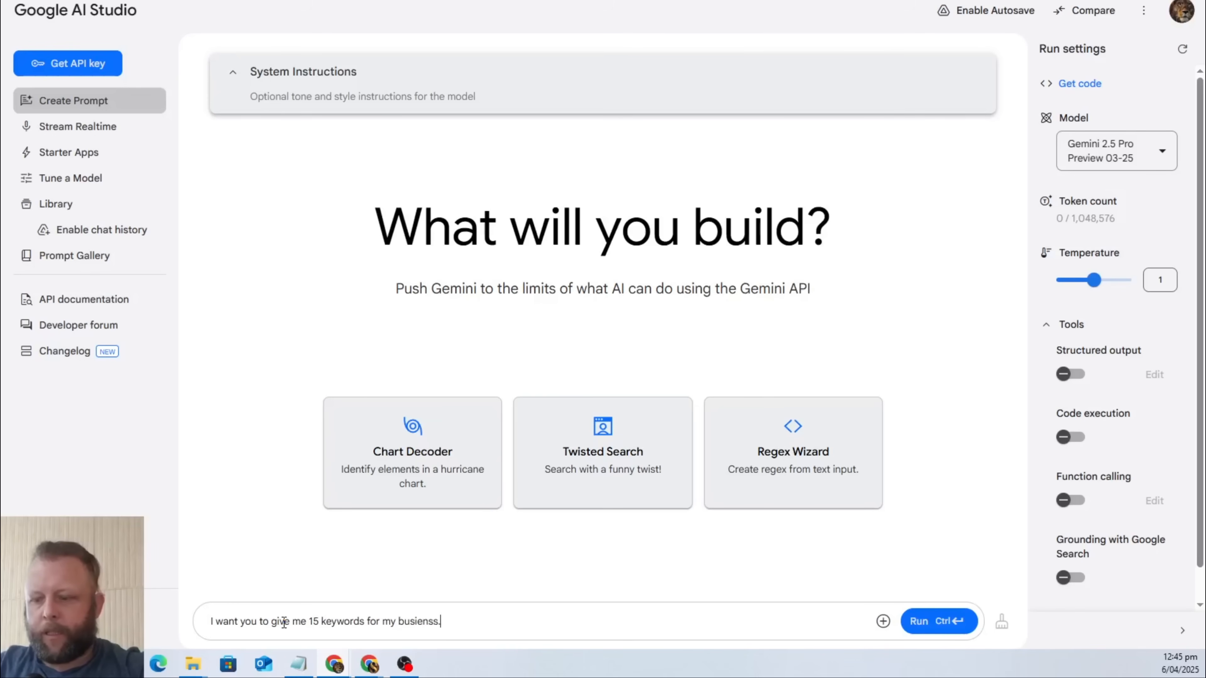
text( These are SE)
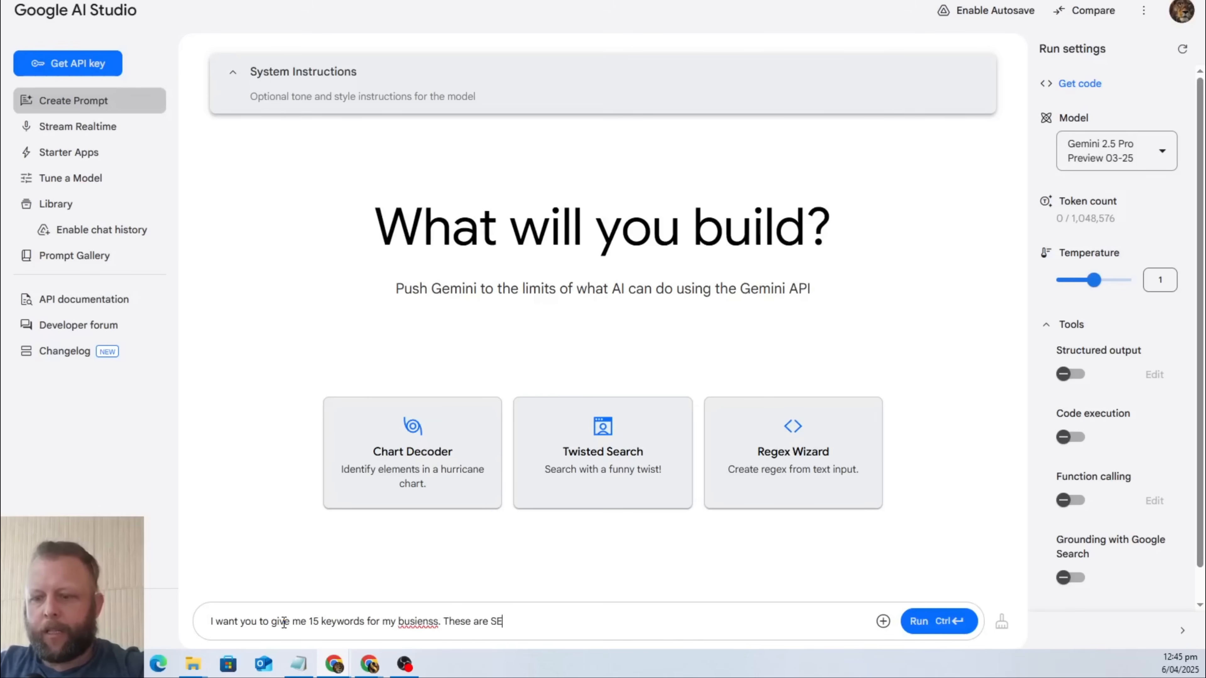
text(O keywords)
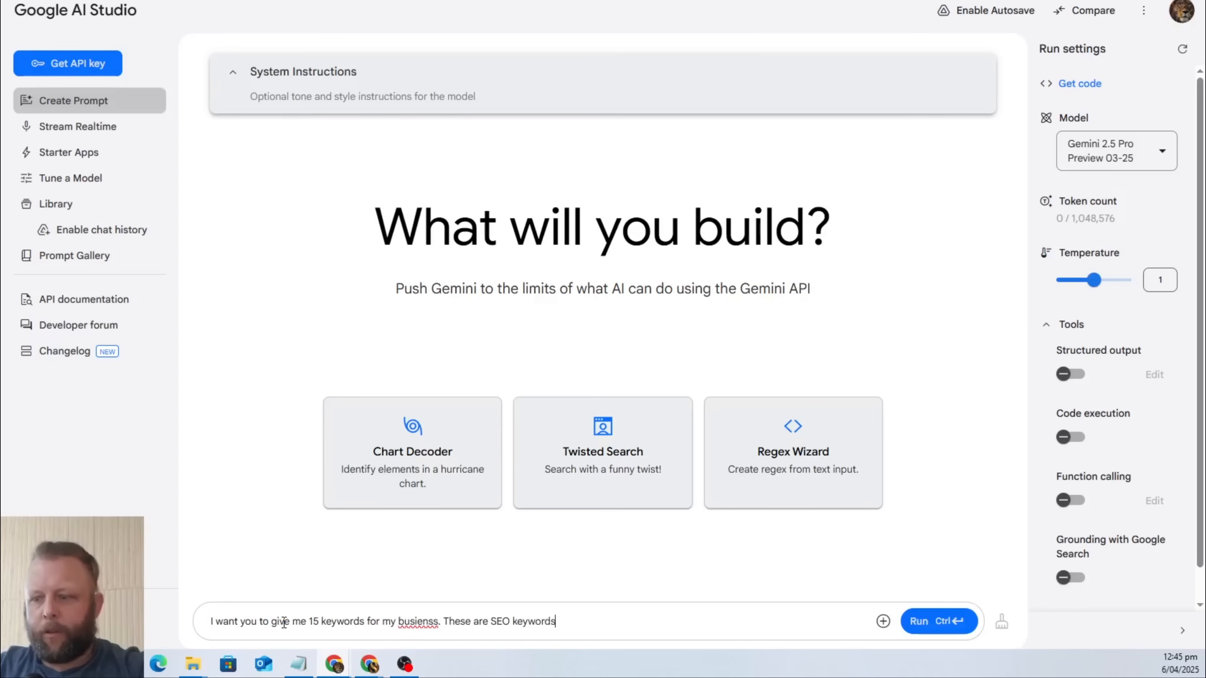
text(. Long and )
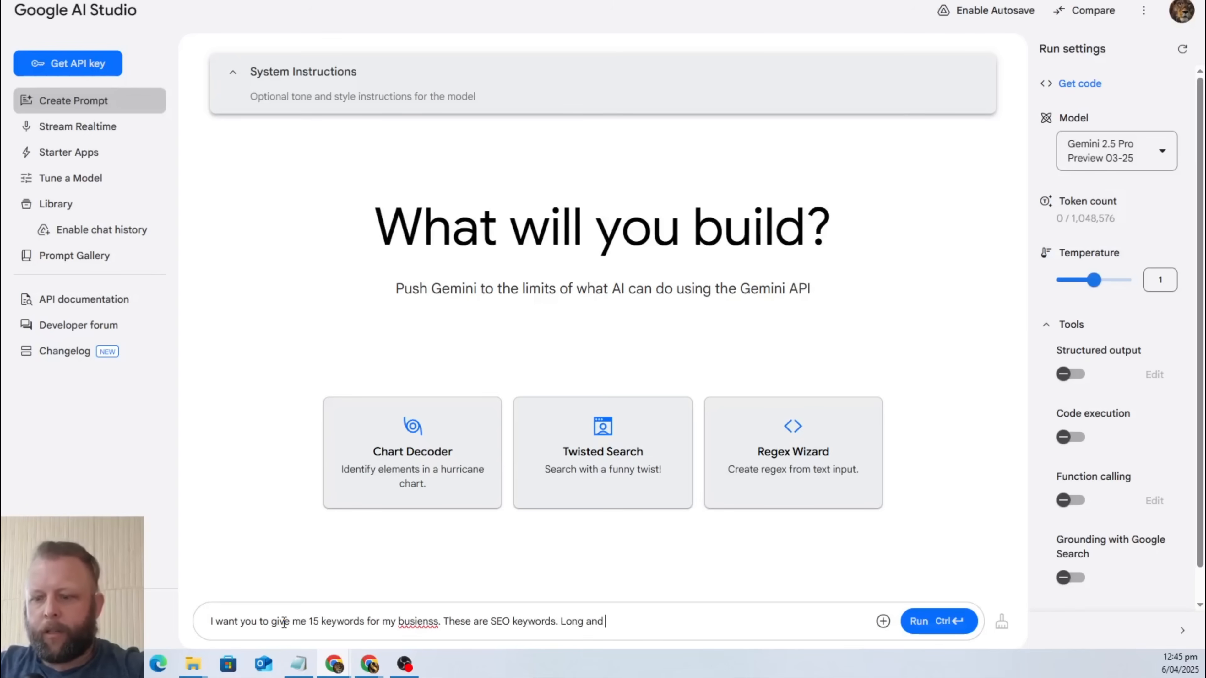
text(short. )
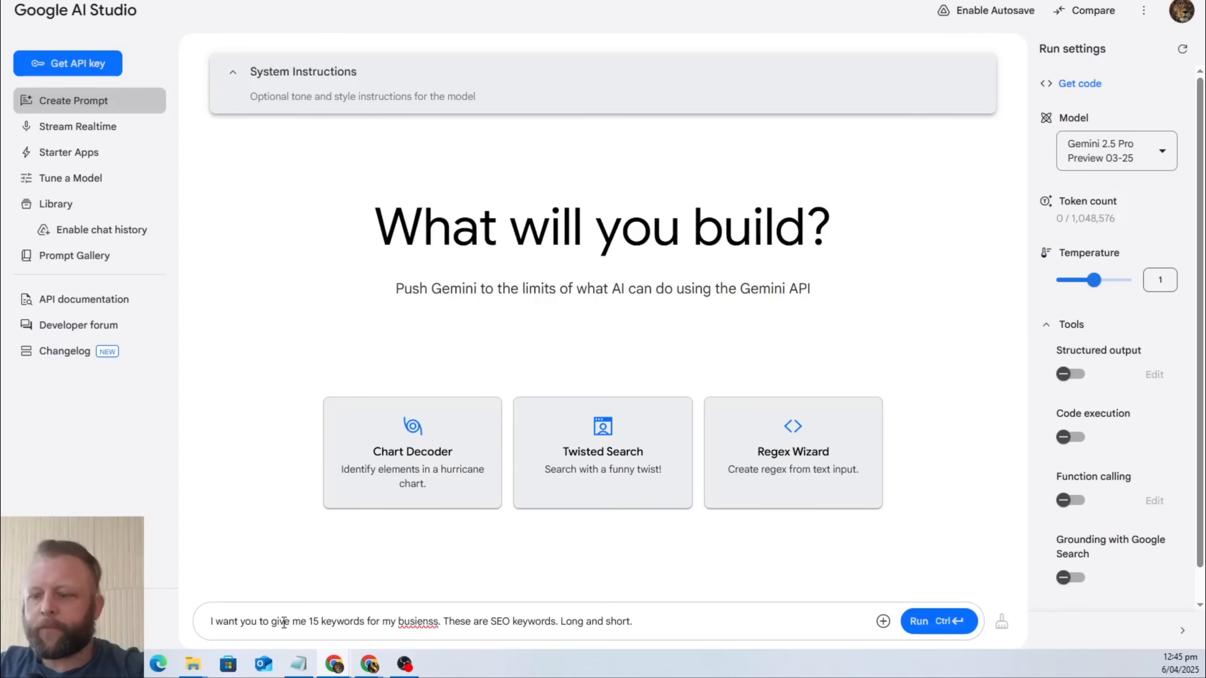
text(I want t)
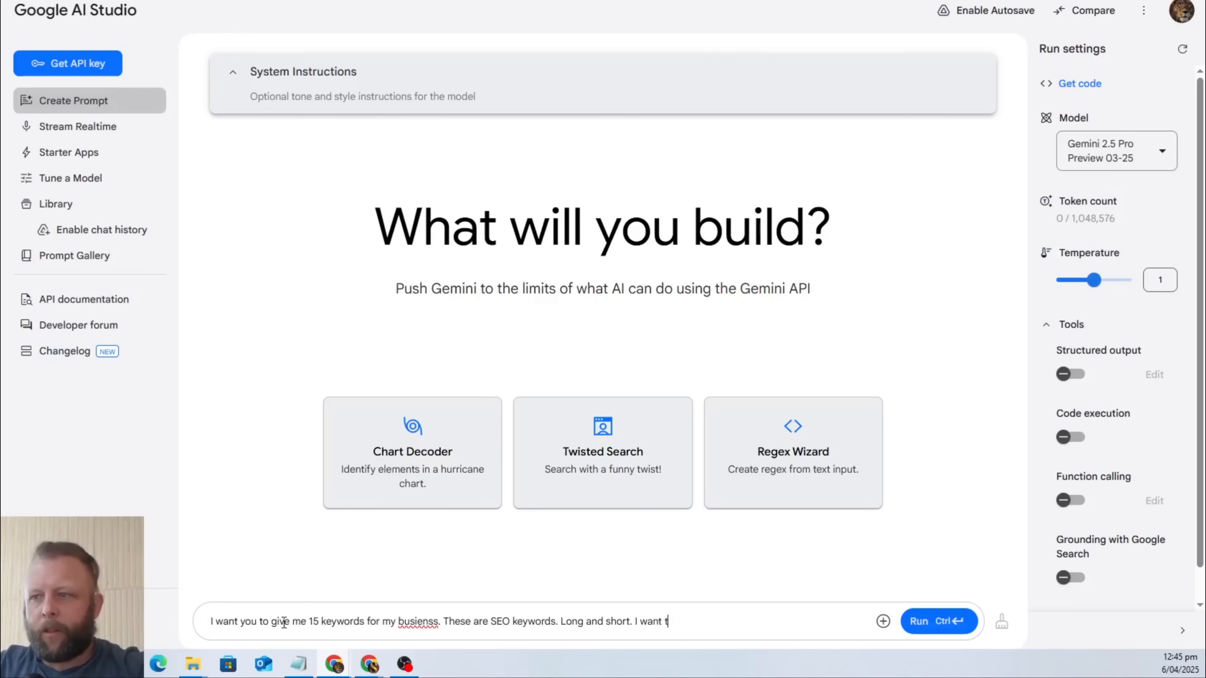
text(hese keywords)
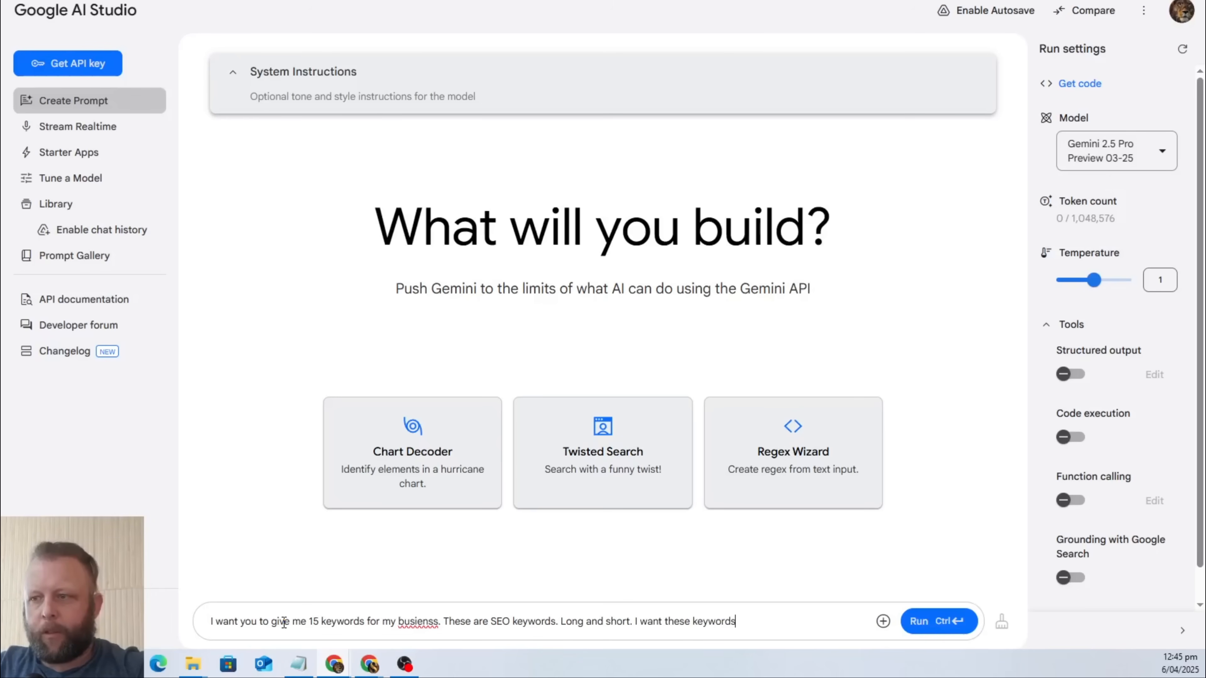
text( to help me r)
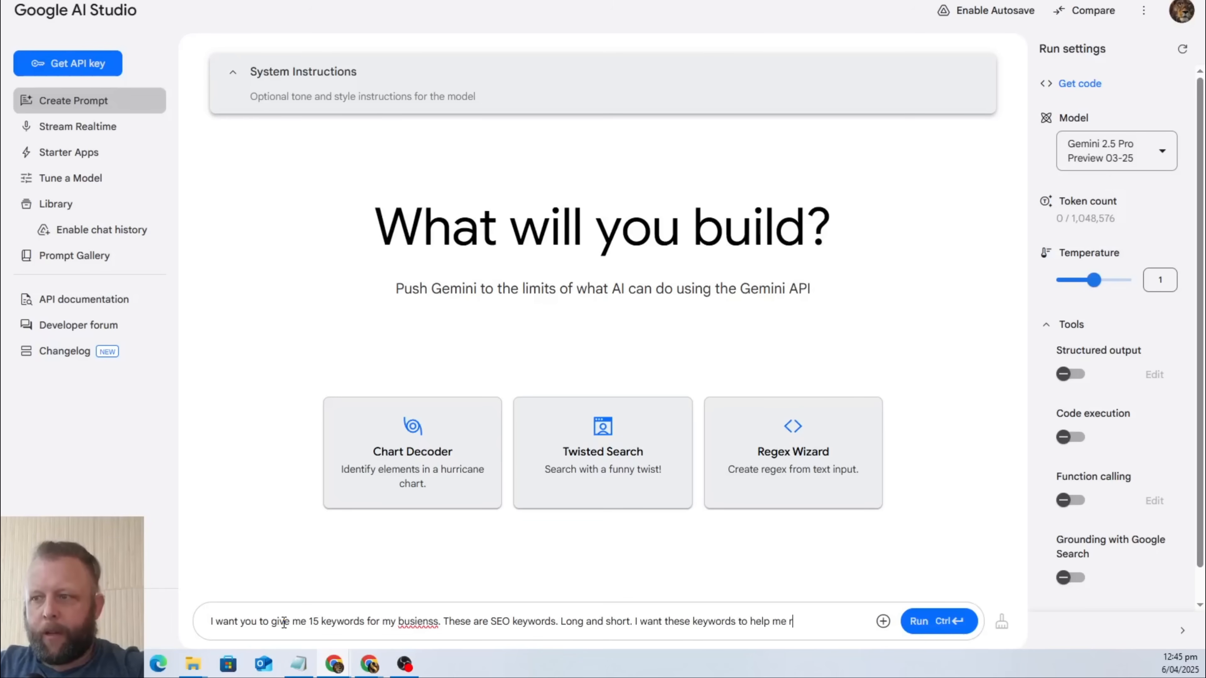
text(ank in Googl)
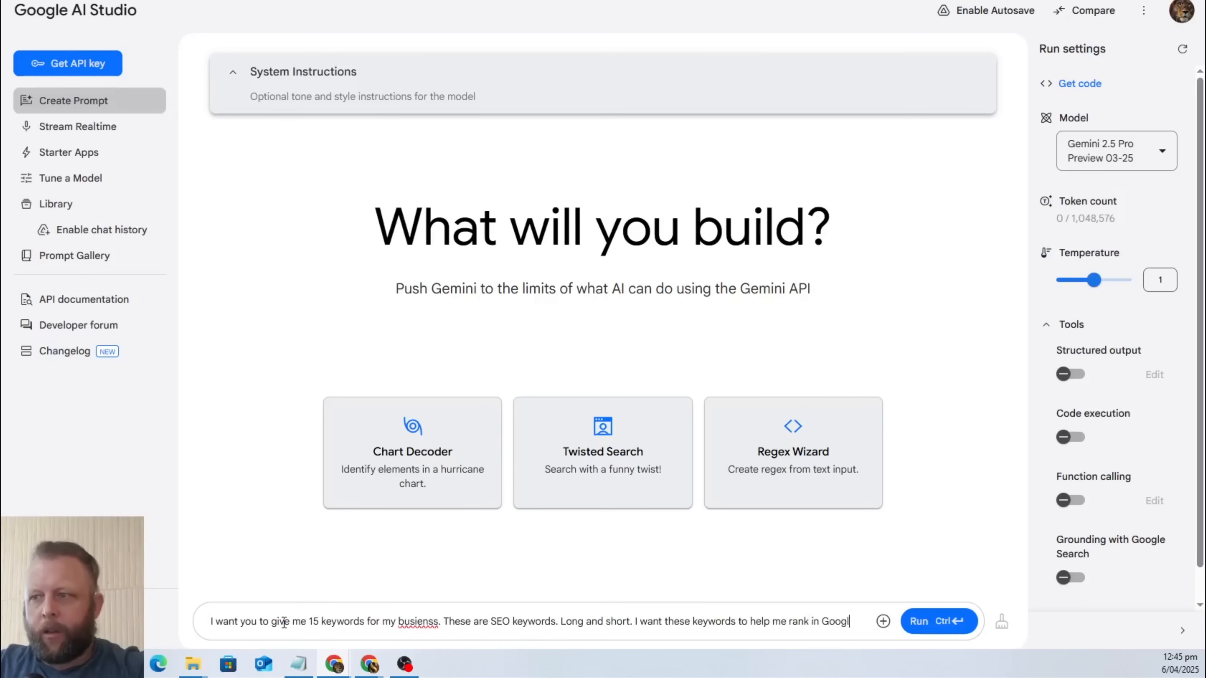
text(e. I want)
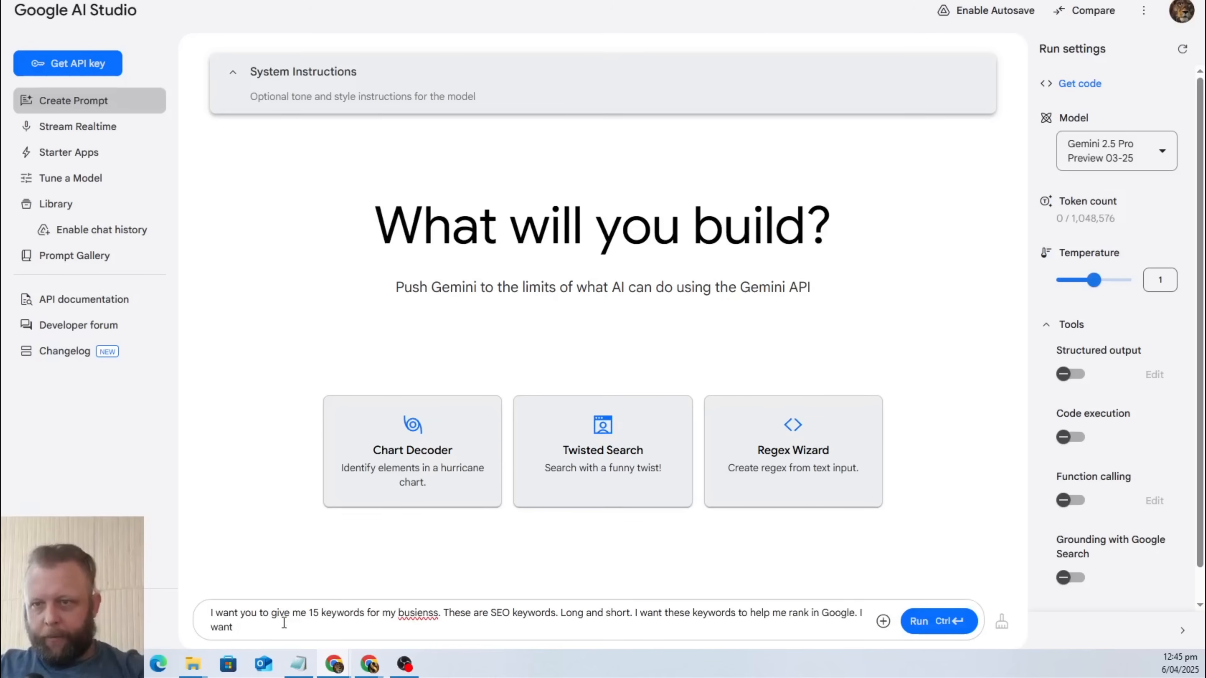
Continue the prompt with "I want these keywords to help me rank in Google. I want it specific to my business, my business details are:".
key(BackSpace)
key(BackSpace)
key(BackSpace)
text(nt it)
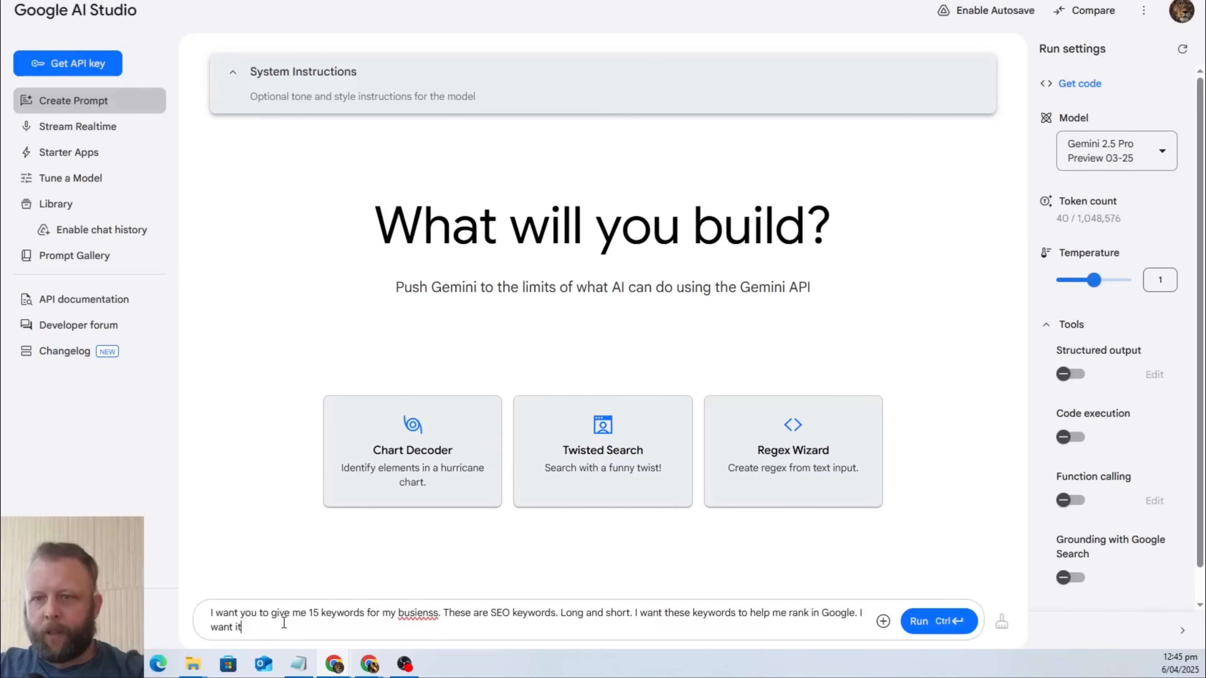
text( specific to my )
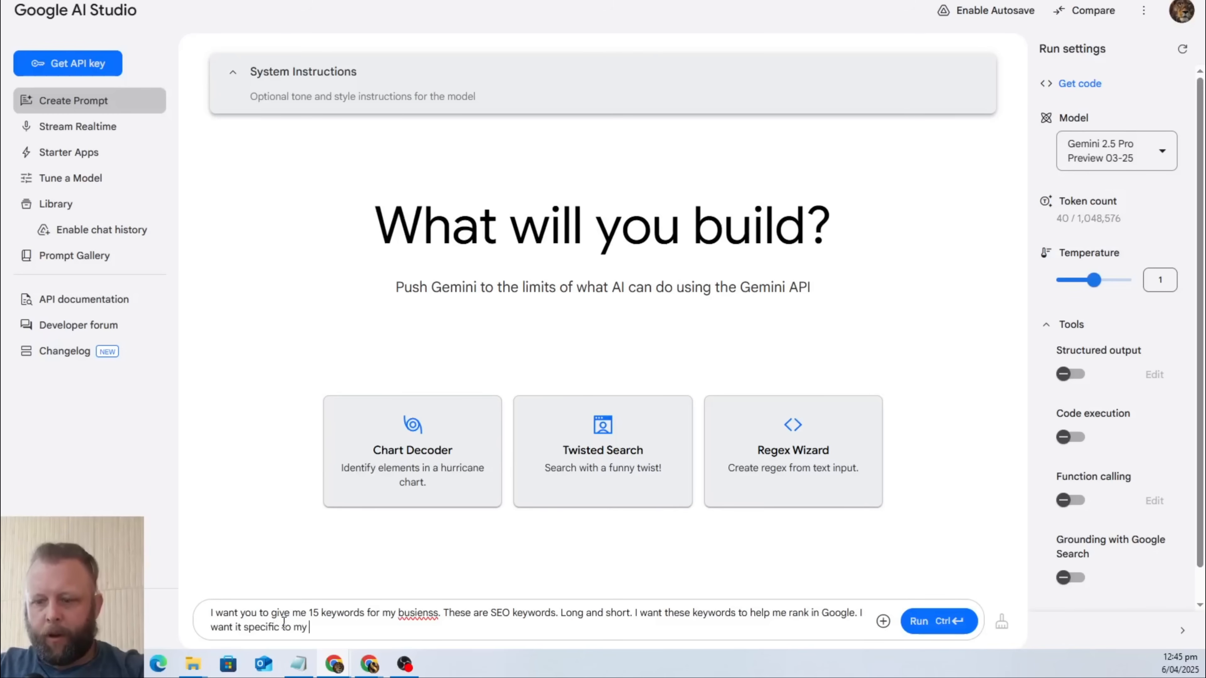
text(business,)
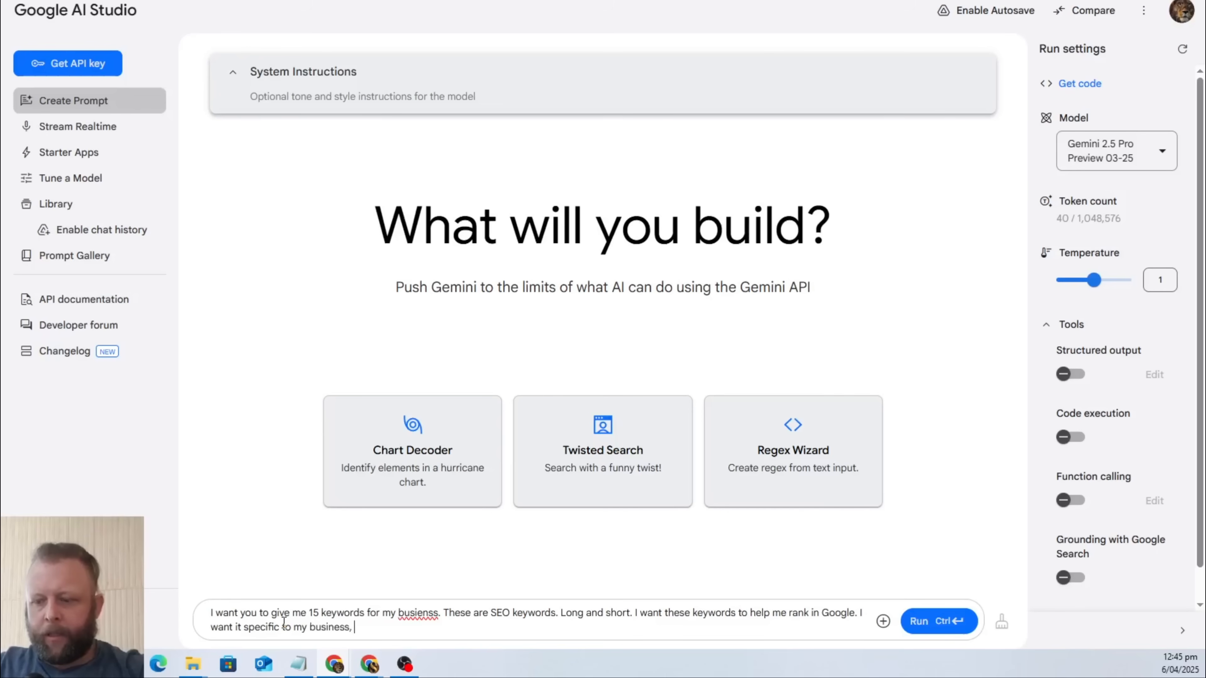
text( my business de)
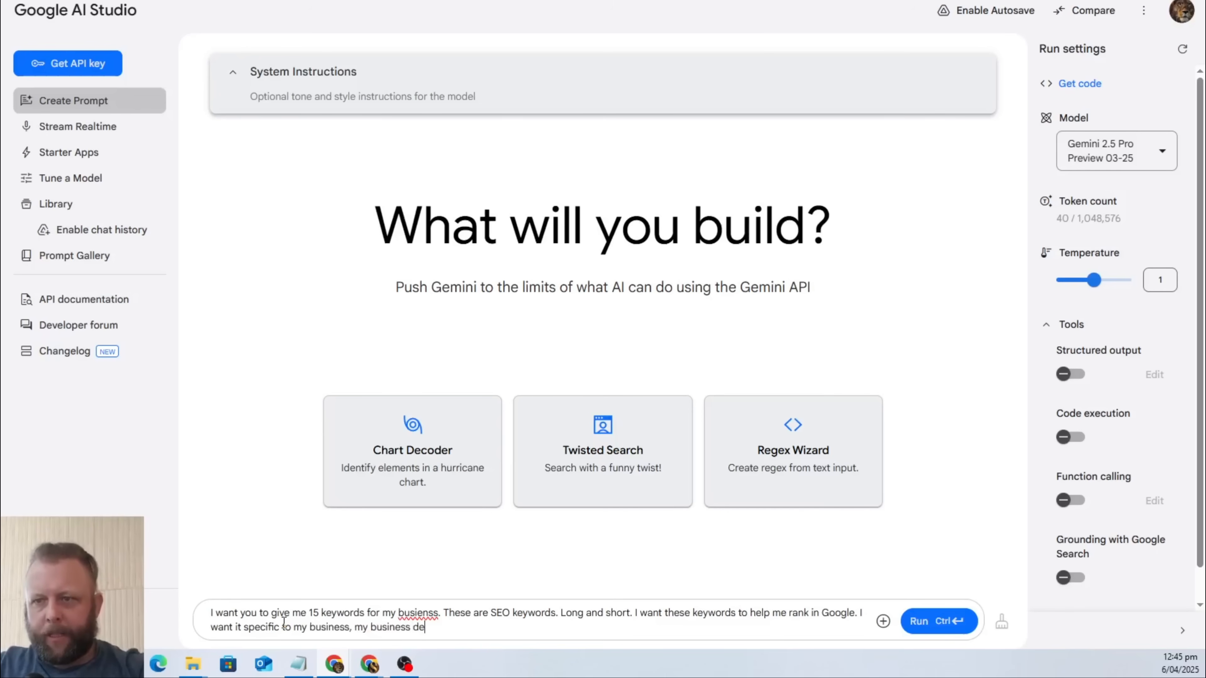
text(tails are:)
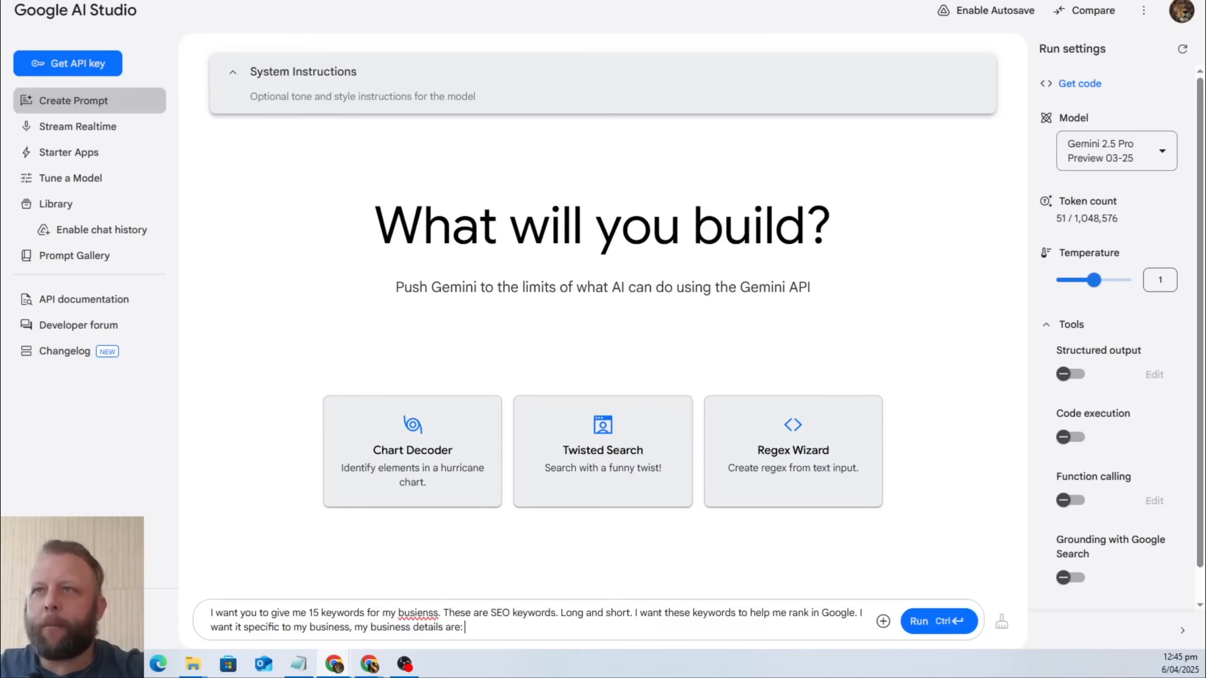
Copy the about section in the DeepSeek chat, from its title through "Book online today and let's tidy up together!", and return to Google AI Studio.
key(ctrl+Tab)
key(ctrl+Tab)
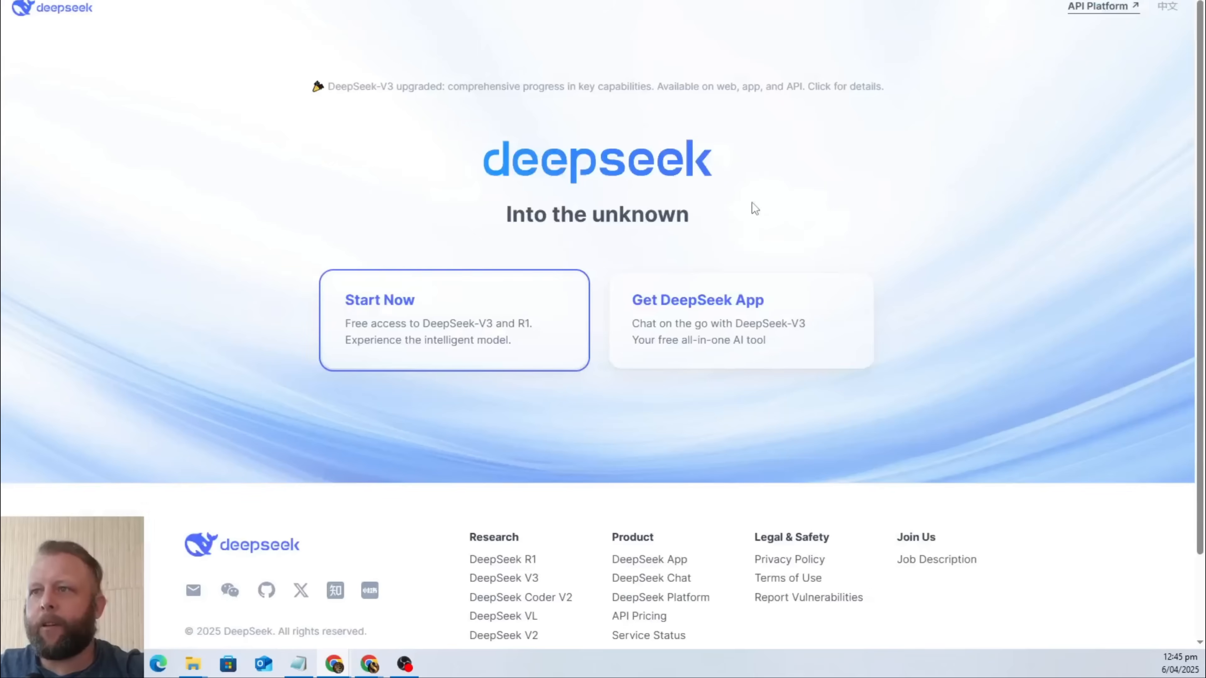
key(ctrl+Tab)
scroll(651, 487, up, 5)
scroll(637, 471, up, 3)
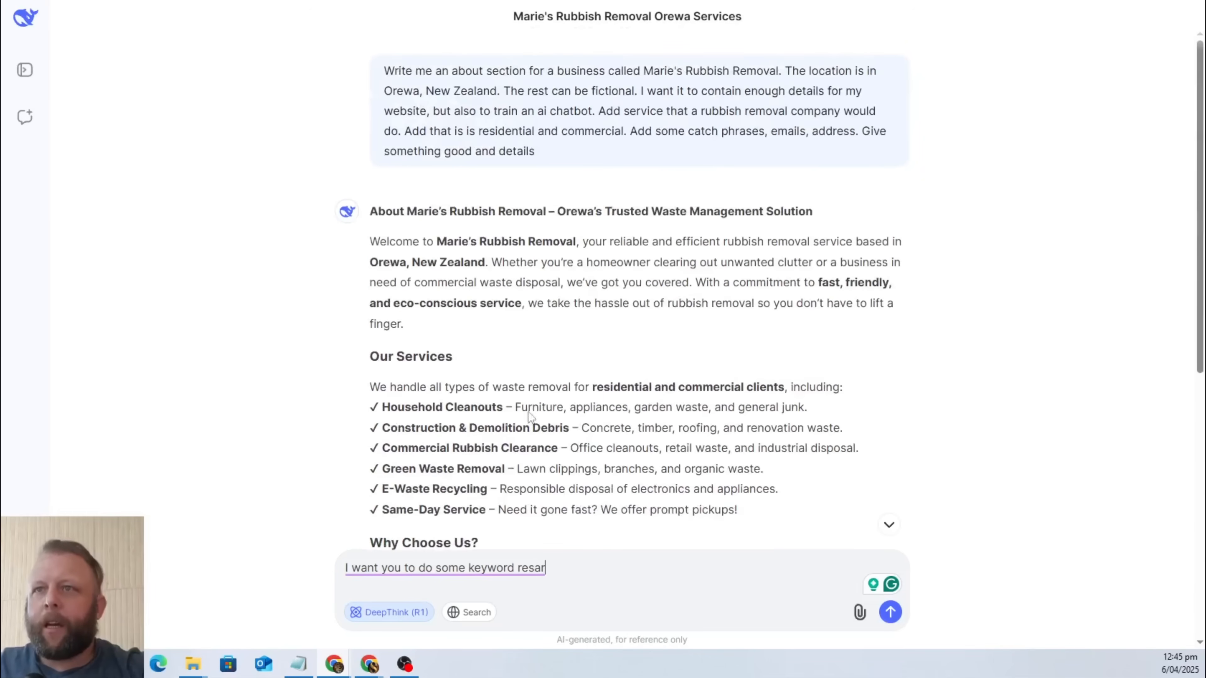
drag(373, 211, 783, 428)
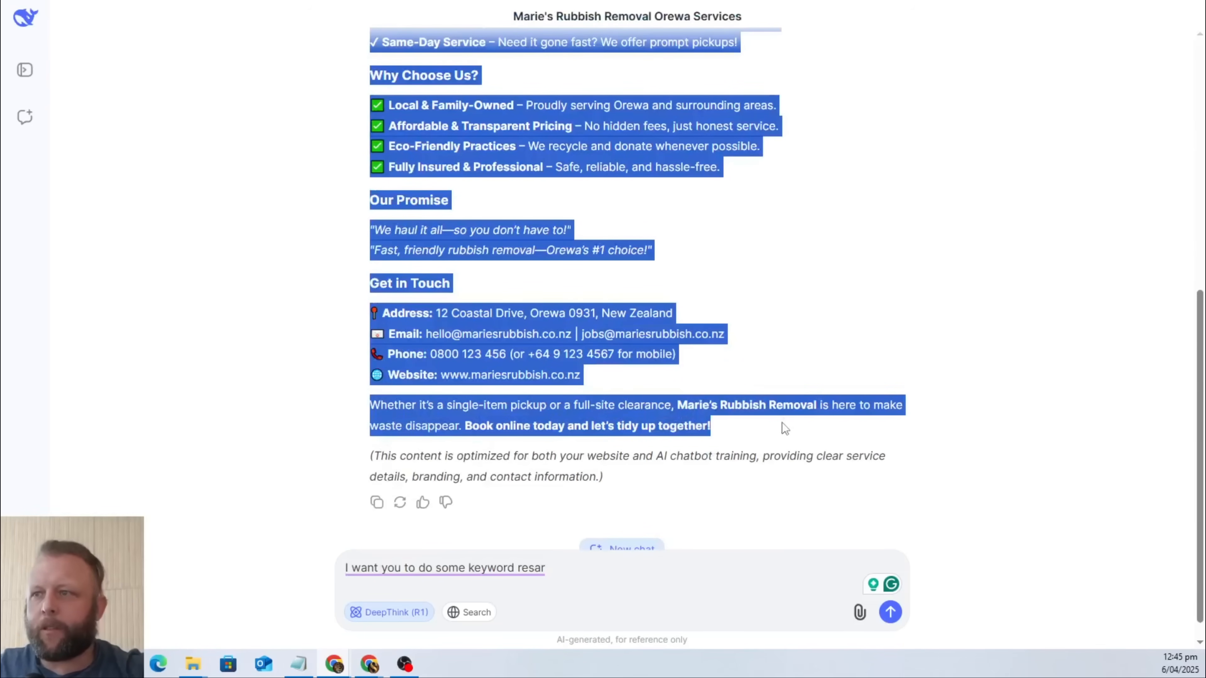
scroll(784, 428, up, 1)
key(ctrl+Tab)
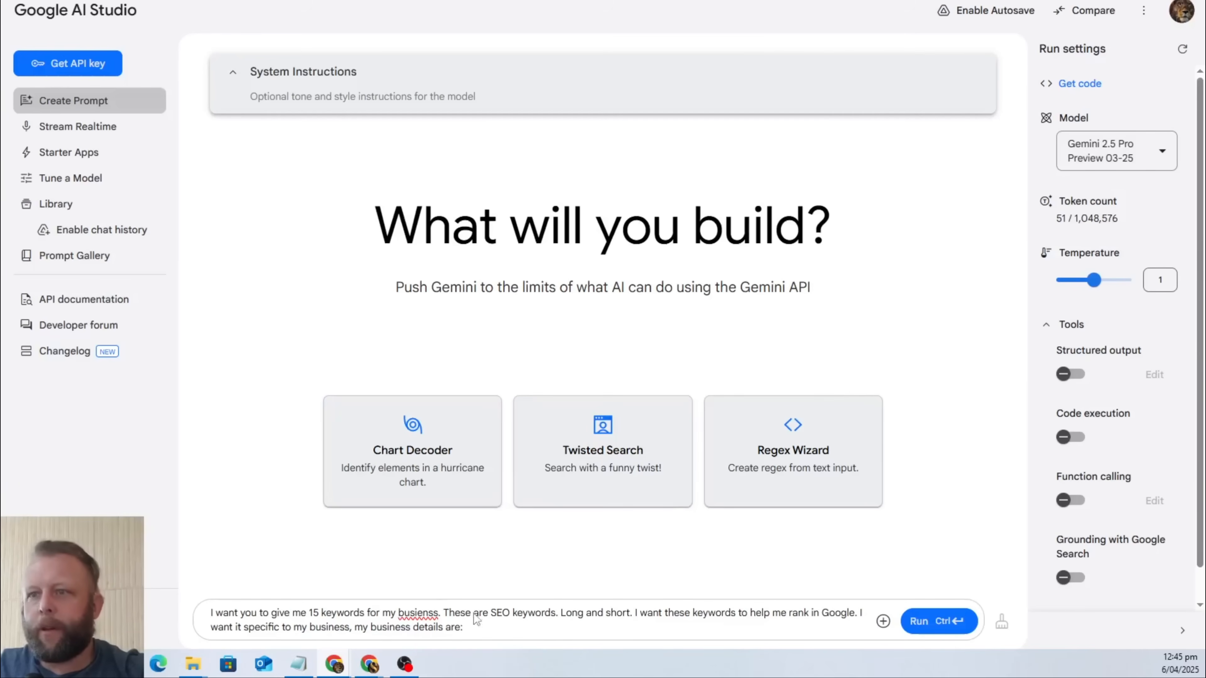
Correct the misspelled word "busienss" in the prompt to "business".
right_click(412, 617)
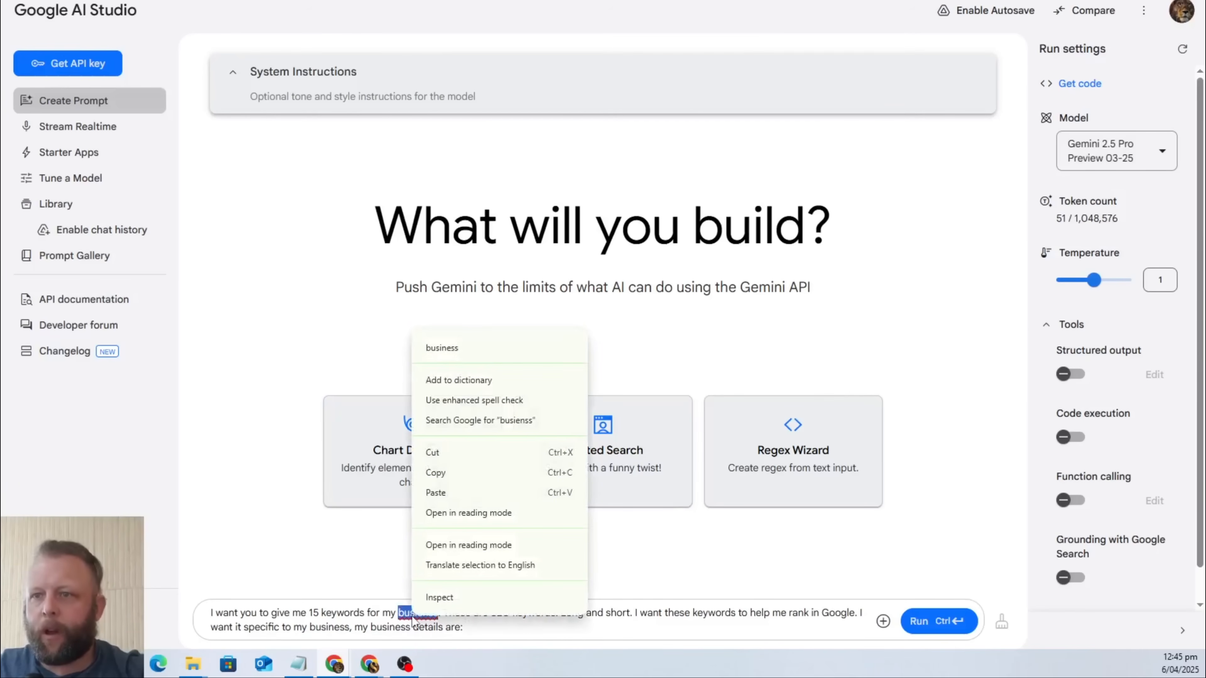
click(474, 344)
Paste the copied about section after "my business details are:" and run the prompt.
click(484, 631)
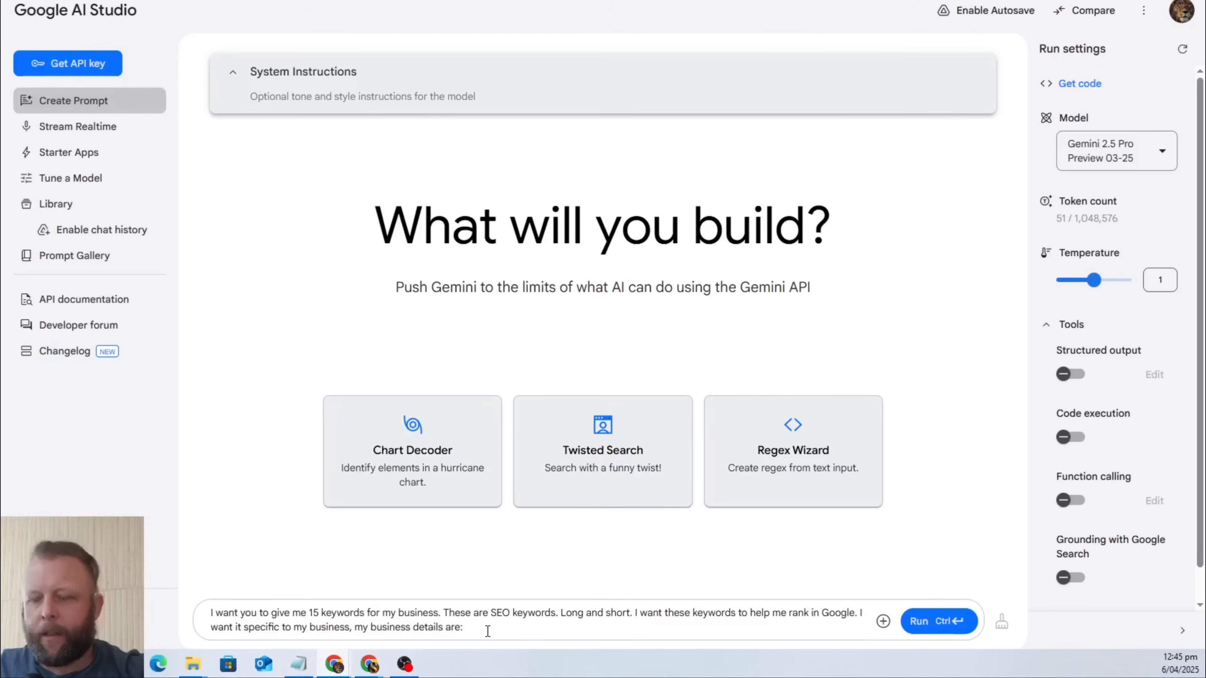
key(ctrl+v)
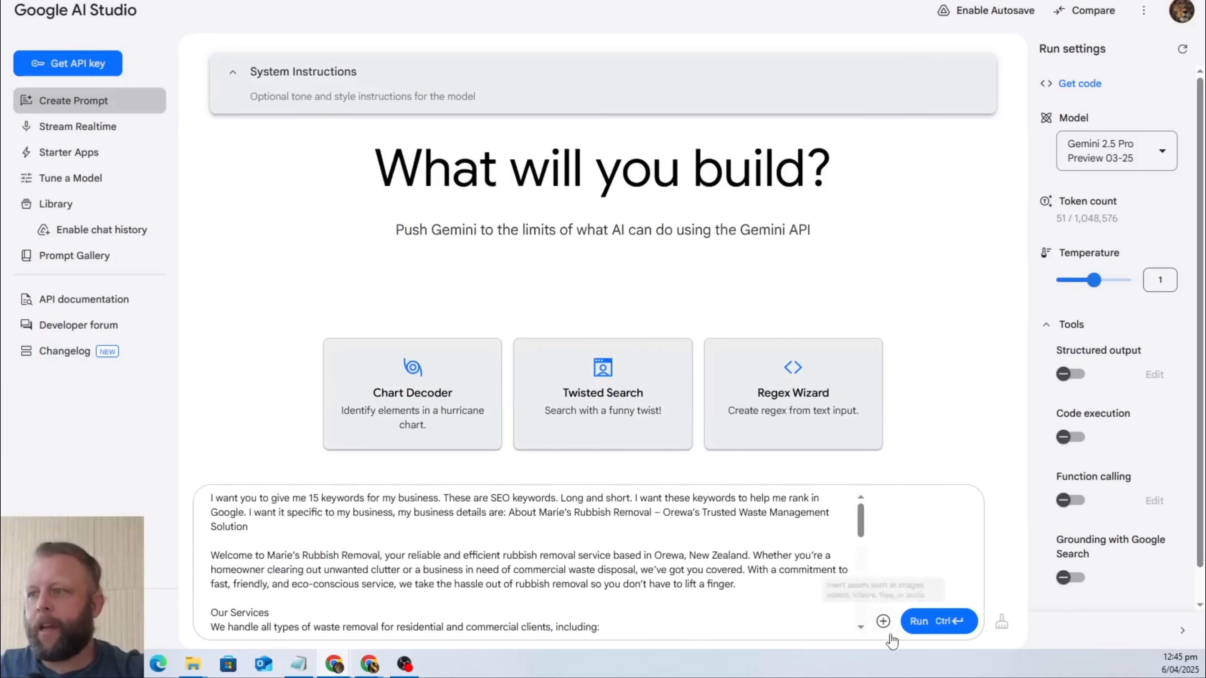
click(917, 628)
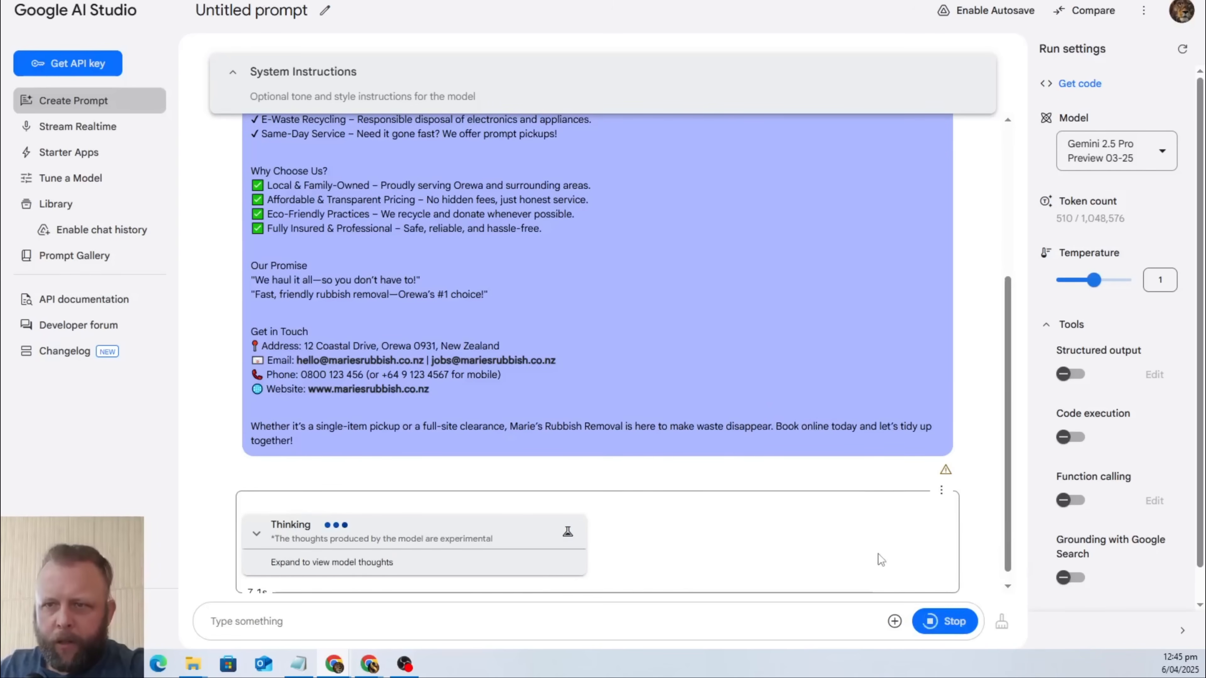
Copy the generated response from the "Short-Tail Keywords" heading through the last tip, "Don't Keyword Stuff".
scroll(587, 430, up, 5)
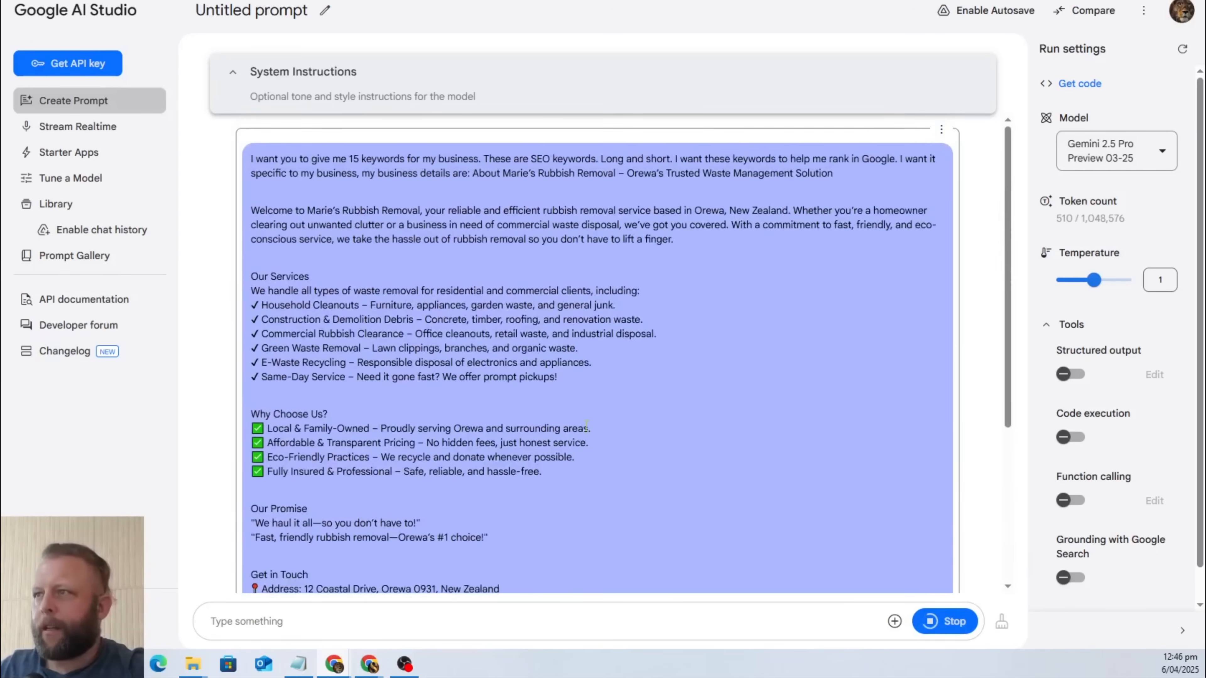
scroll(587, 427, down, 5)
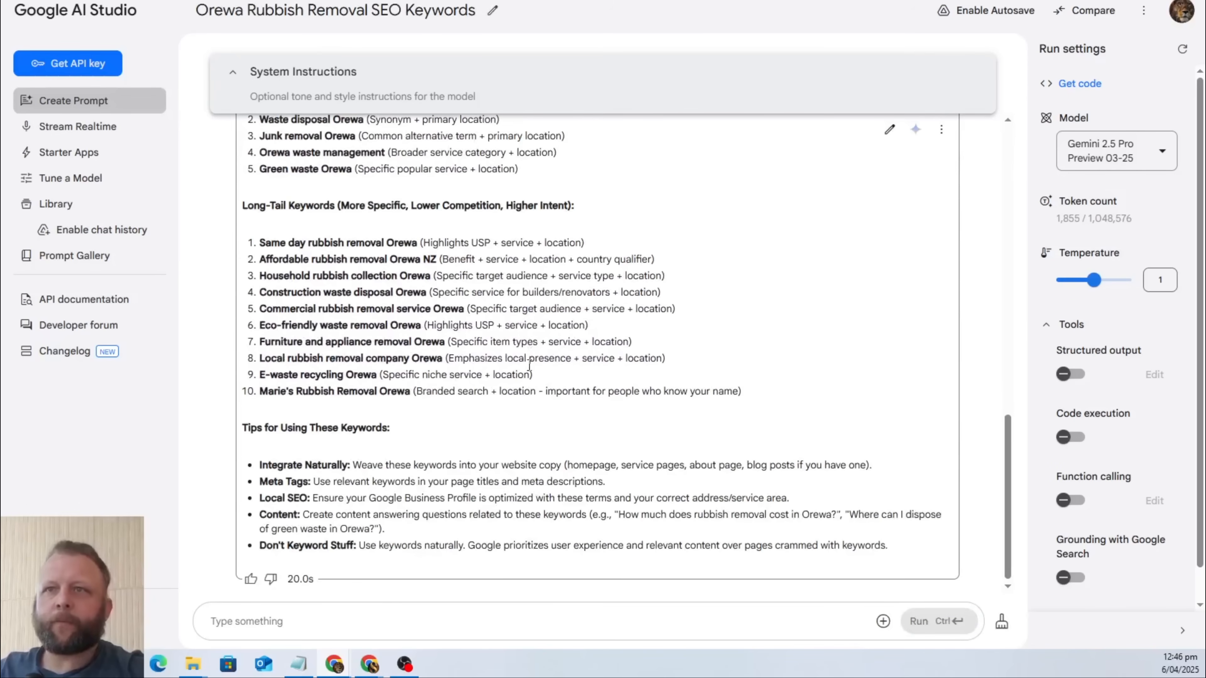
scroll(679, 338, up, 3)
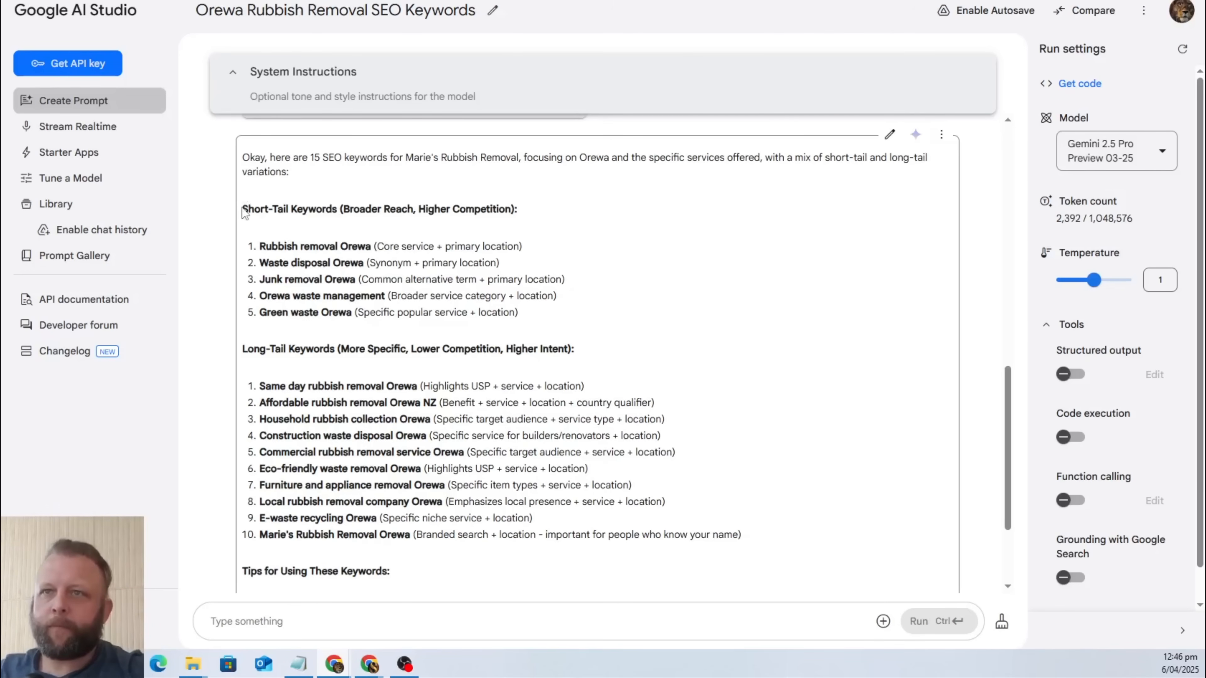
drag(245, 211, 904, 550)
right_click(377, 474)
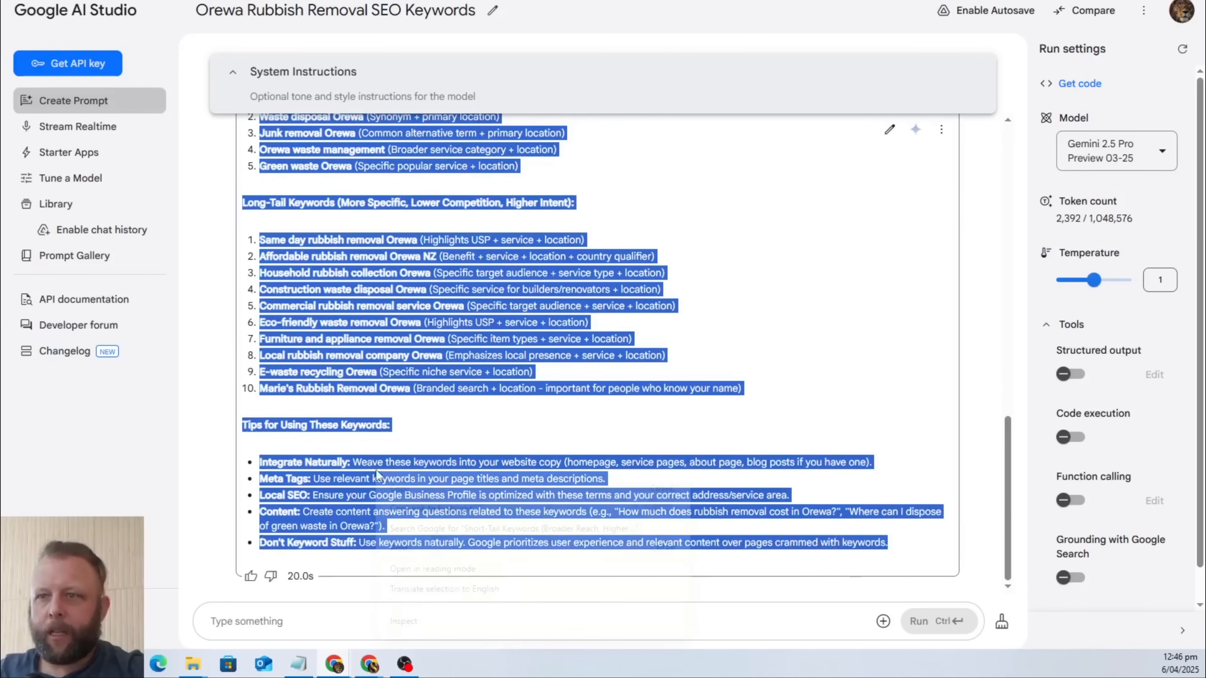
click(451, 490)
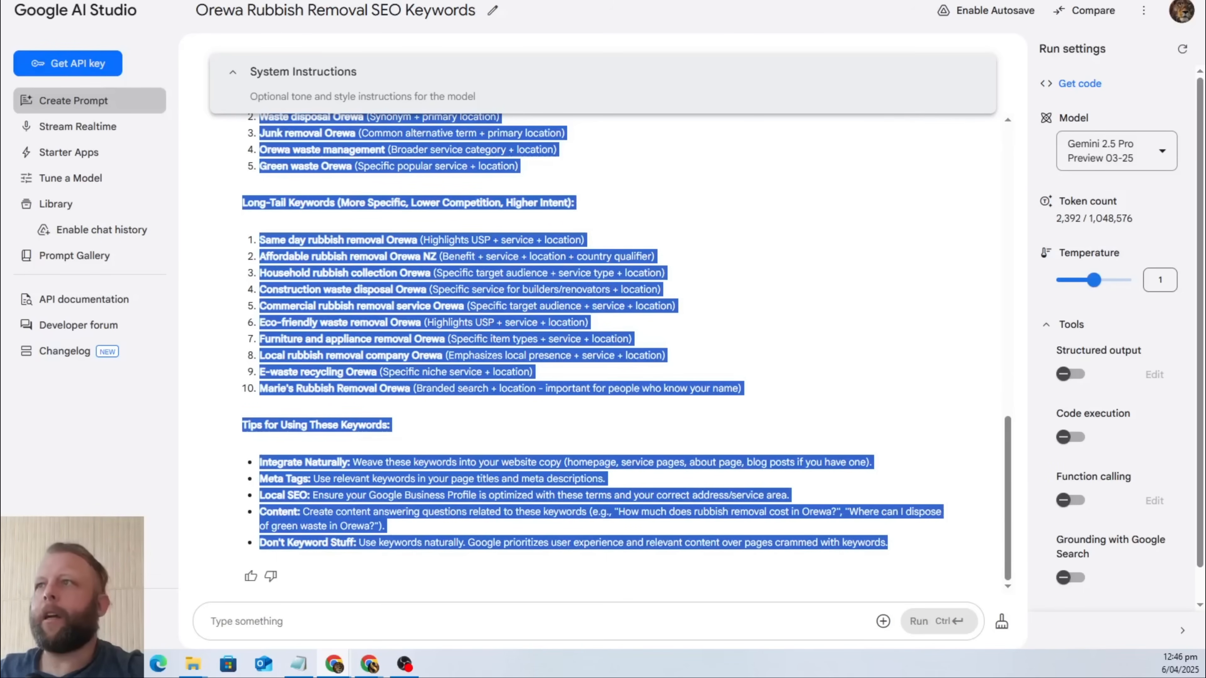
Switch to the Maries Rubbish Removal Google Doc and insert a divider line of equals signs directly above the "SEO Keywords:" label.
click(442, 1)
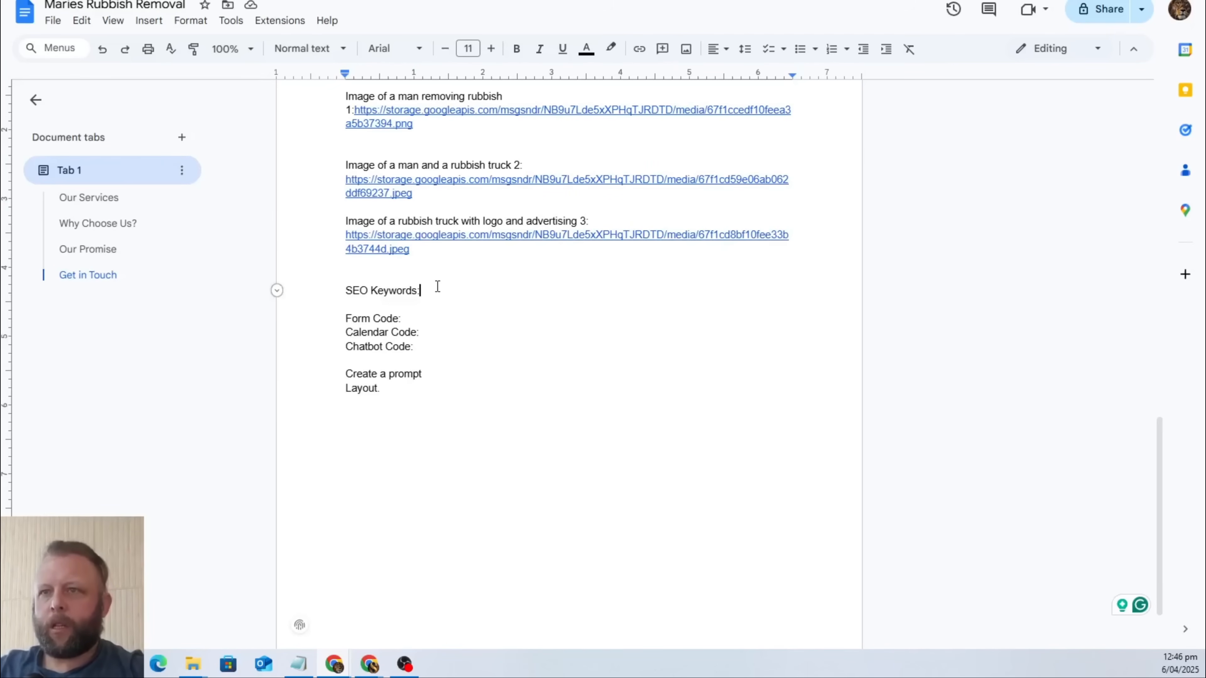
key(Up)
text(============================)
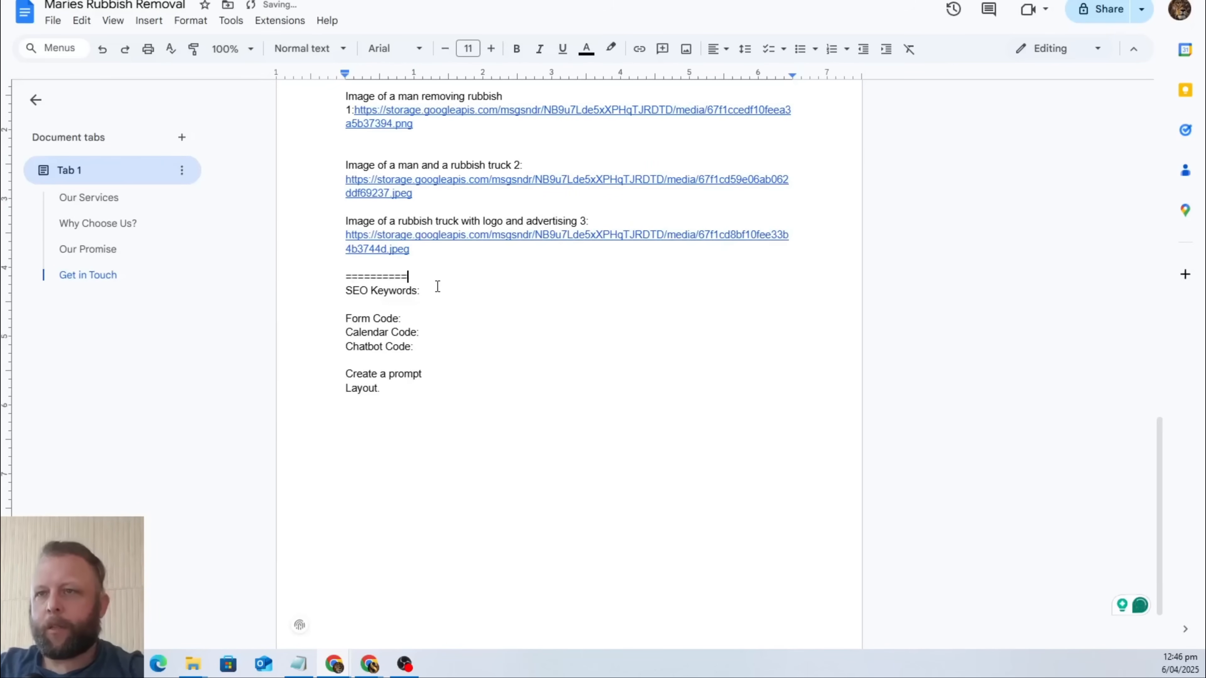
Leave a blank line above the "SEO Keywords:" label and paste the copied keyword lists and tips beneath it.
key(Return)
key(Down)
key(Down)
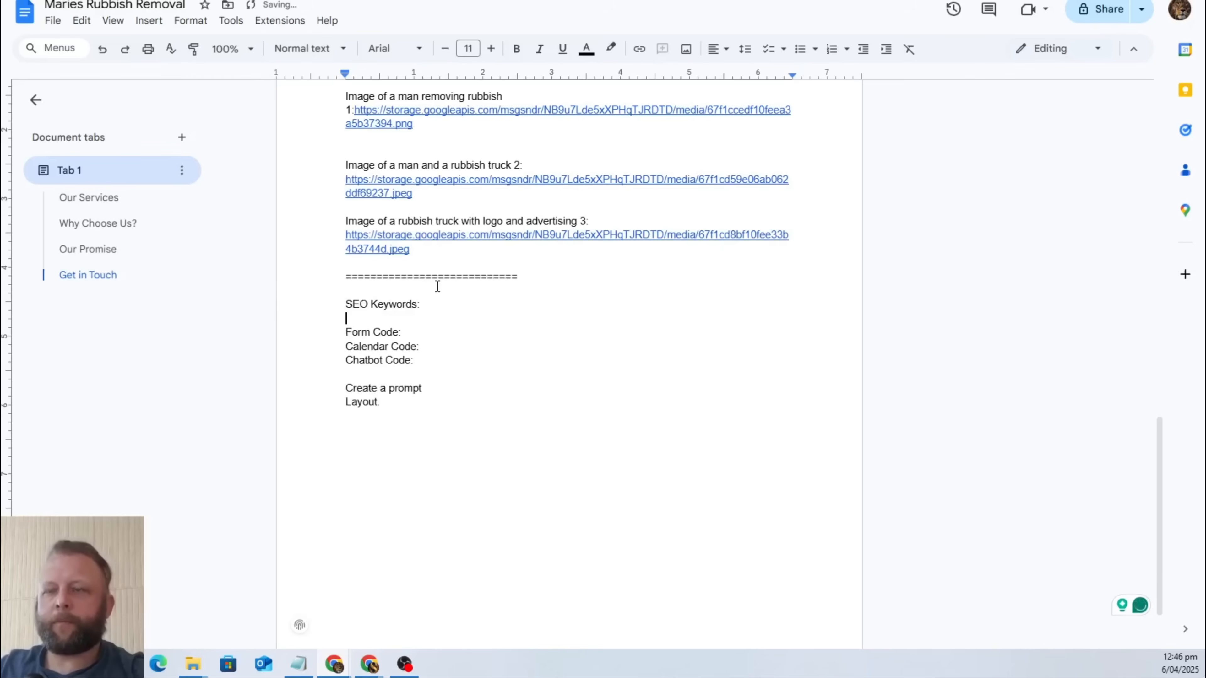
key(Left)
key(Return)
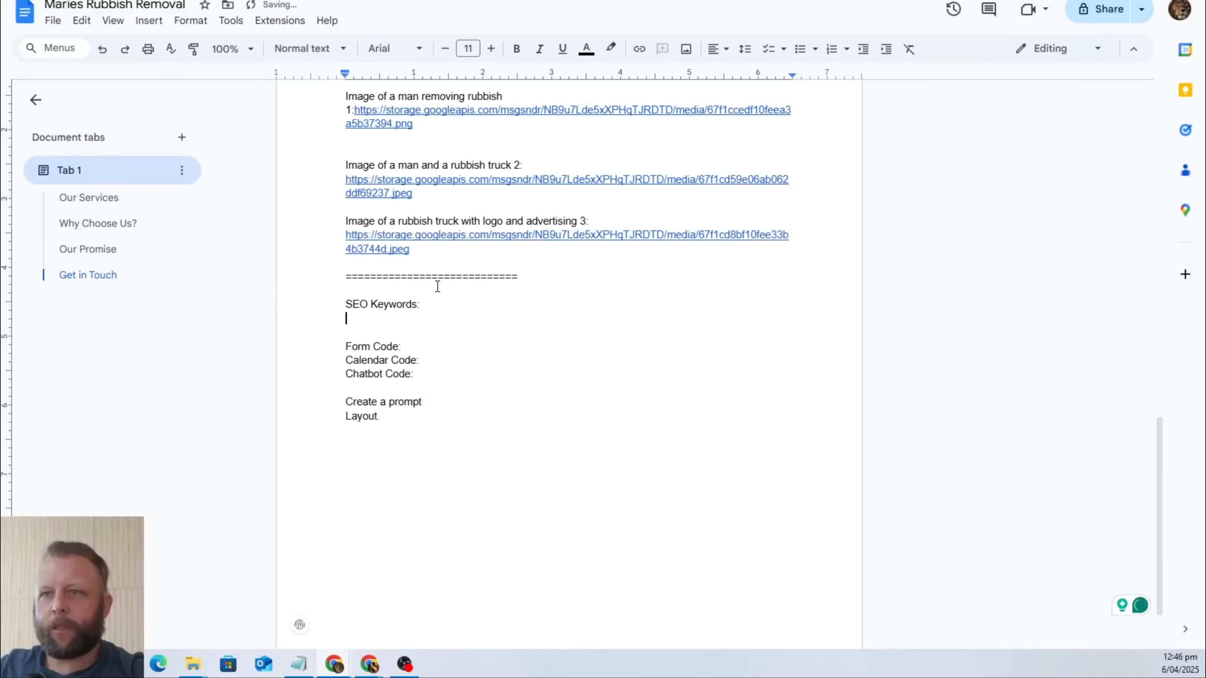
key(ctrl+v)
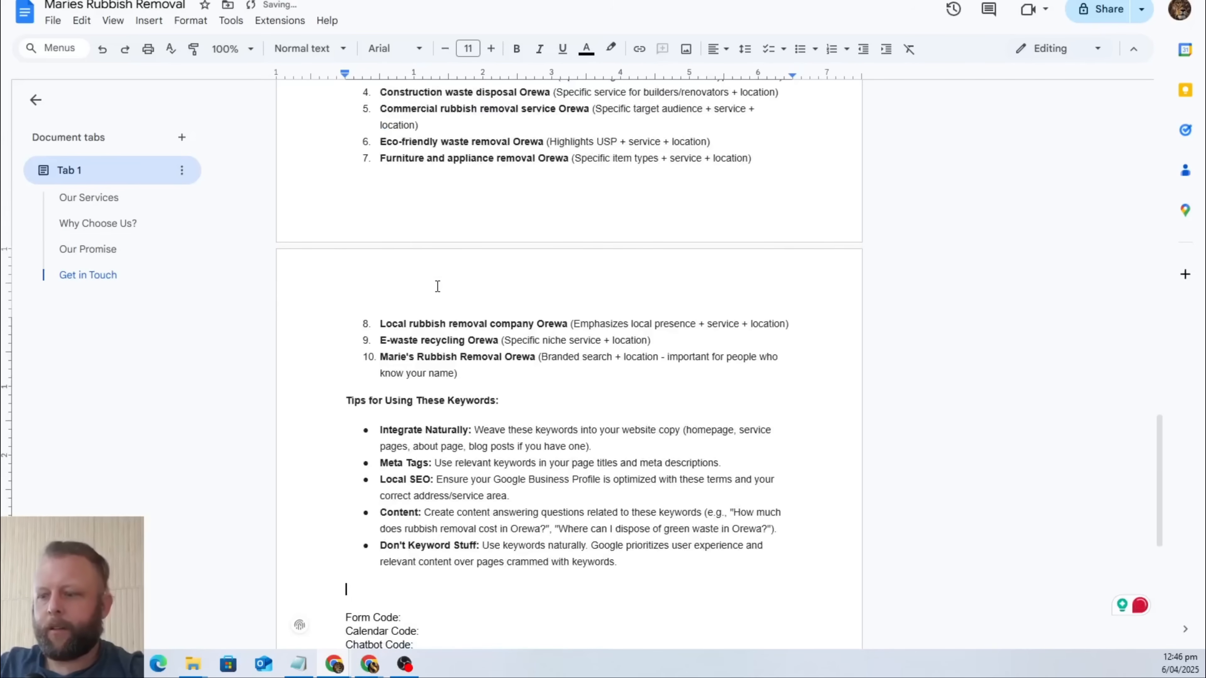
Add a divider line of equals signs after the "Don't Keyword Stuff" tip, followed by blank lines before "Form Code:".
text(================================================)
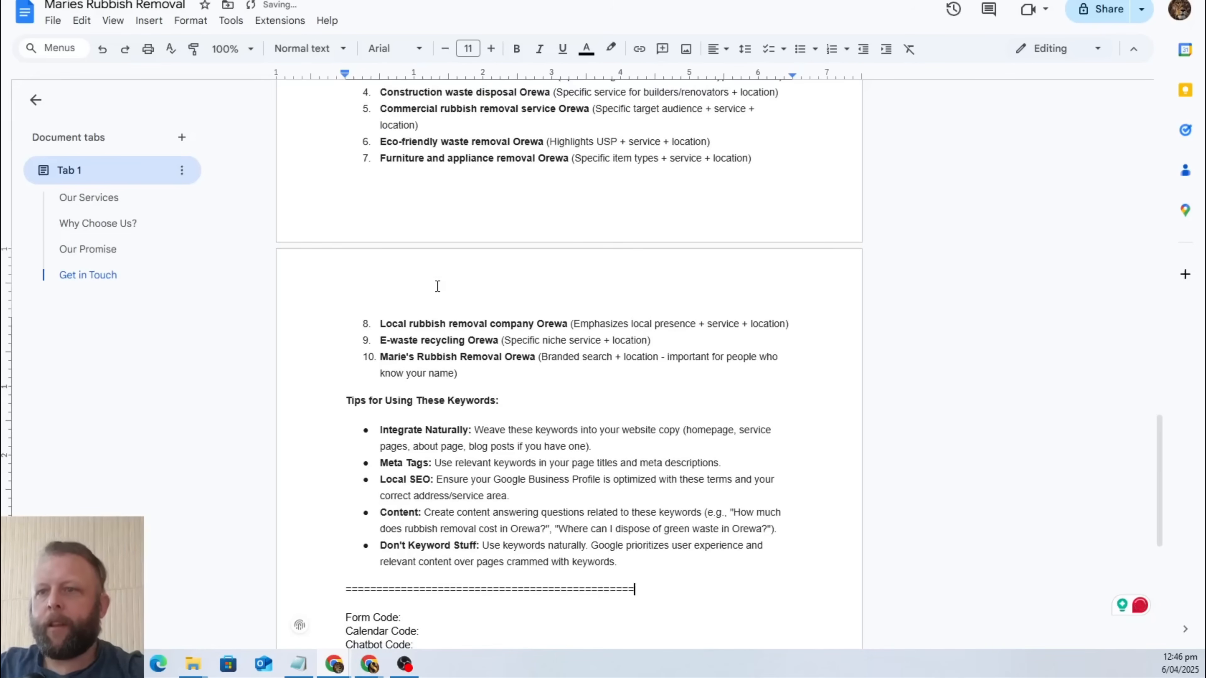
key(Return)
key(Return)
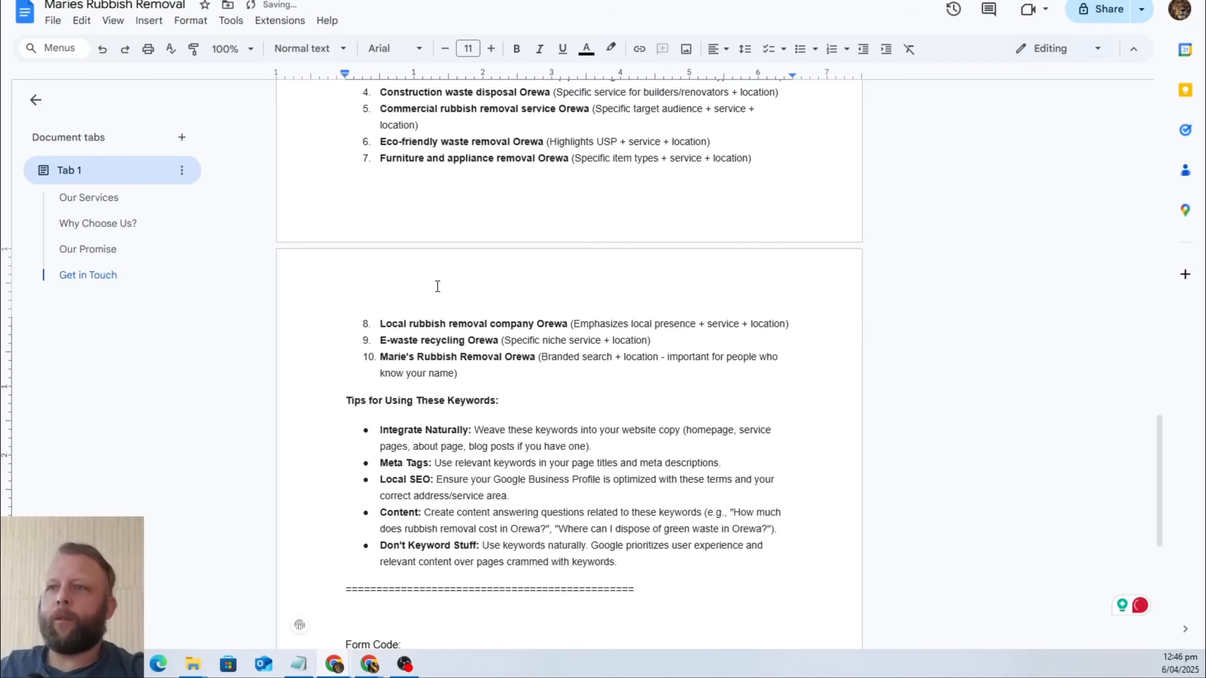
scroll(437, 286, down, 5)
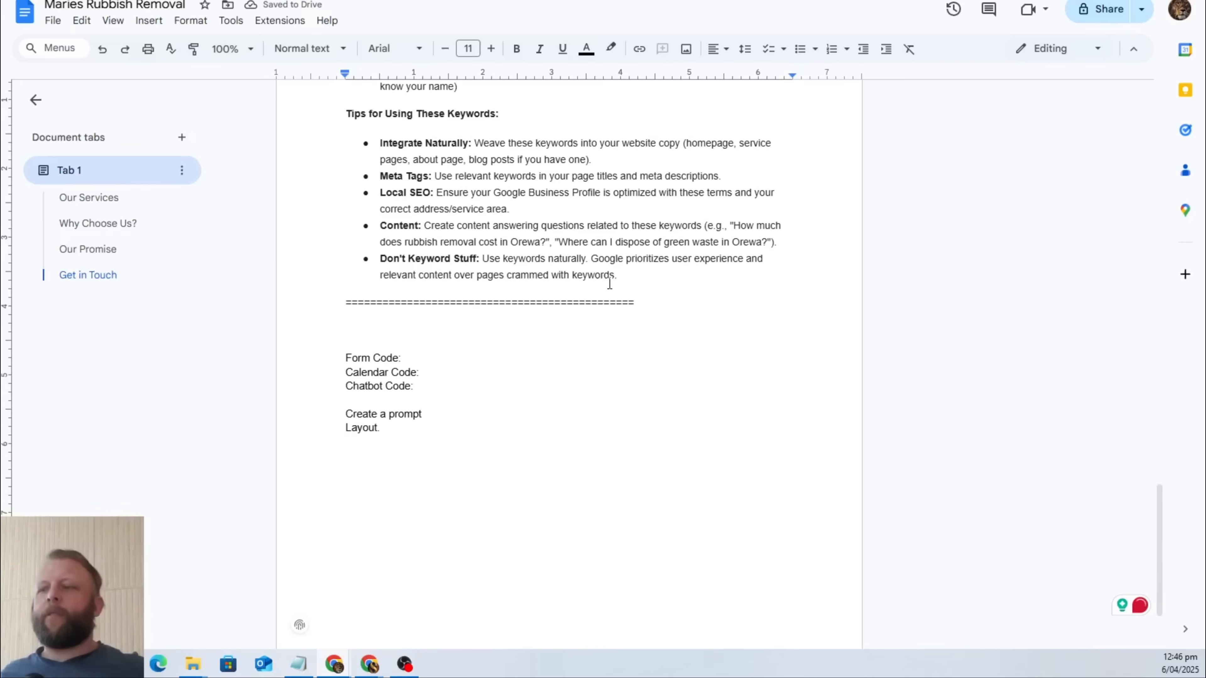
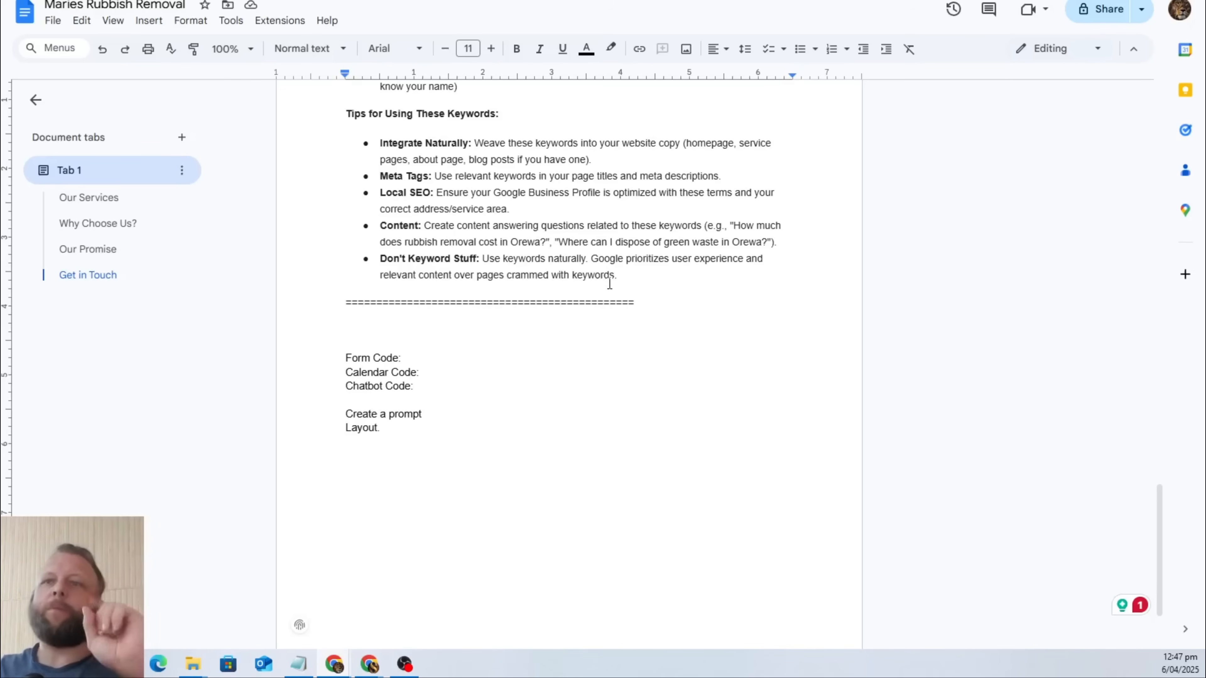
Add blank lines between the "Form Code:" and "Calendar Code:" labels.
click(428, 360)
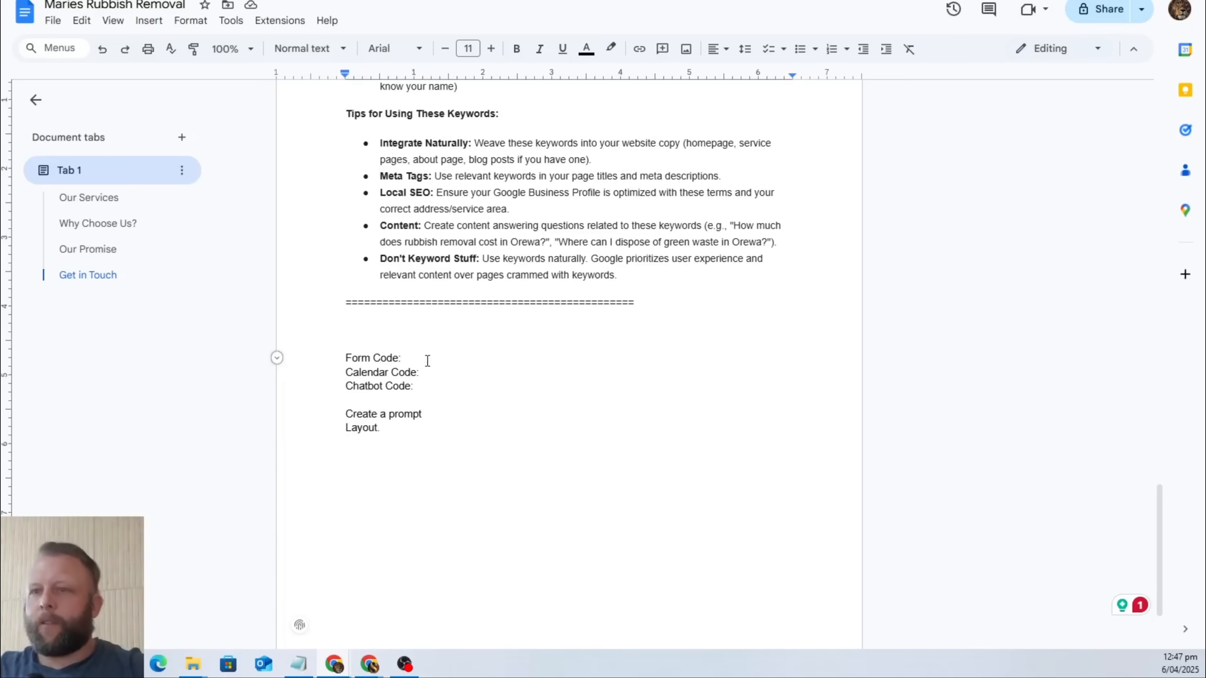
key(Return)
key(Return)
Write "This is the embed code for a form to leave a message for us. Get in contact:" directly above the "Form Code:" label.
key(Up)
key(Up)
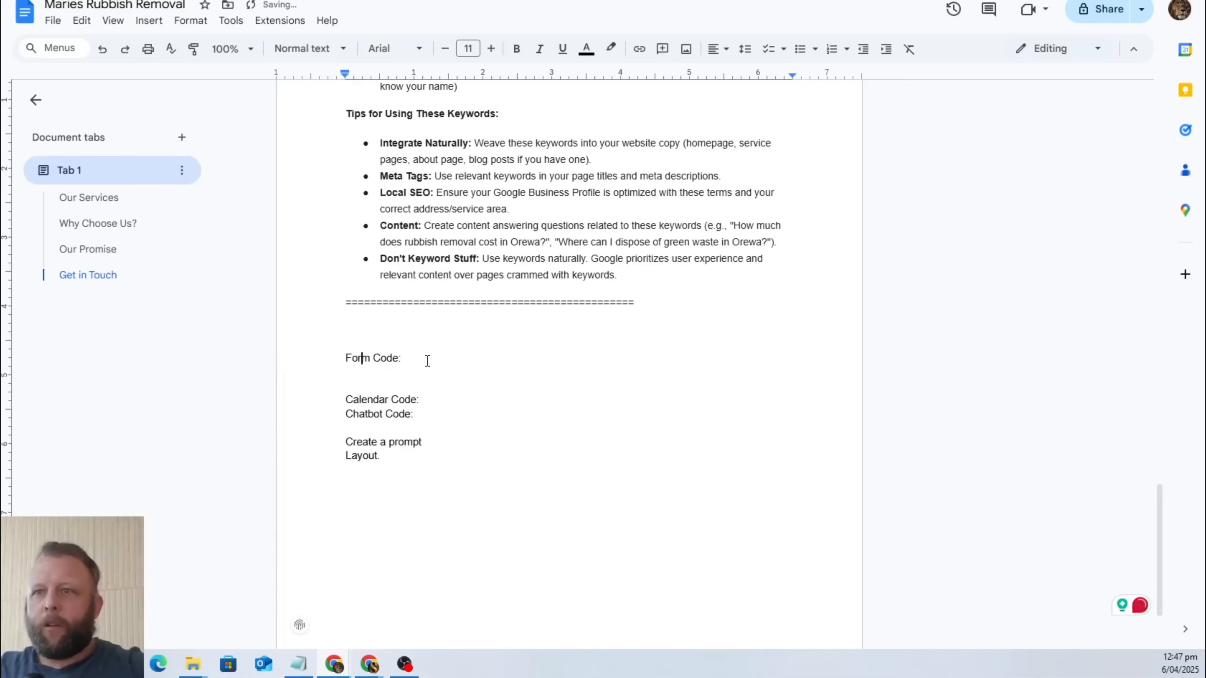
key(Up)
text(This)
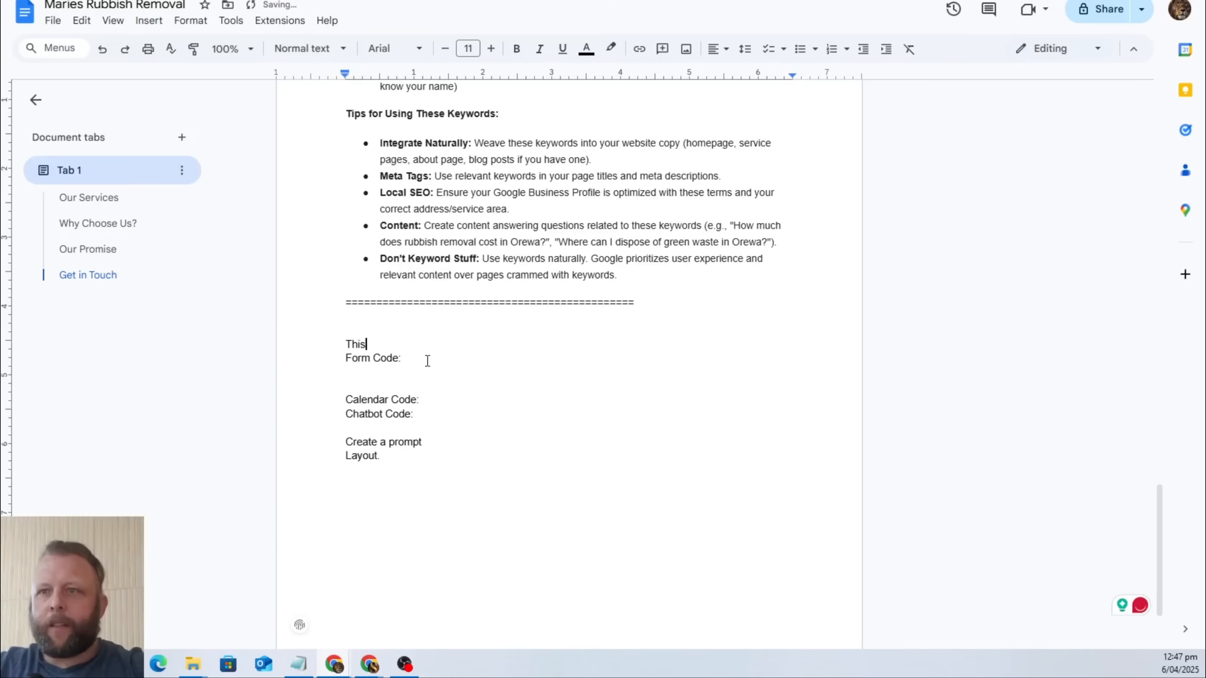
text( is th)
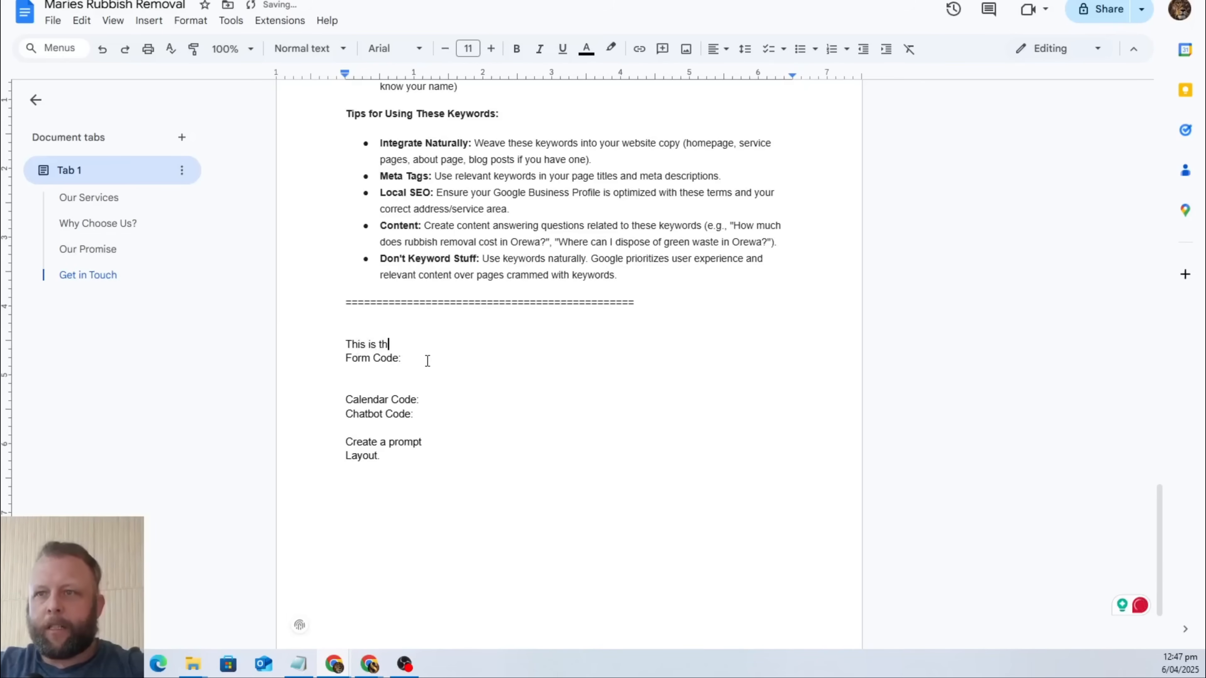
text(e embed)
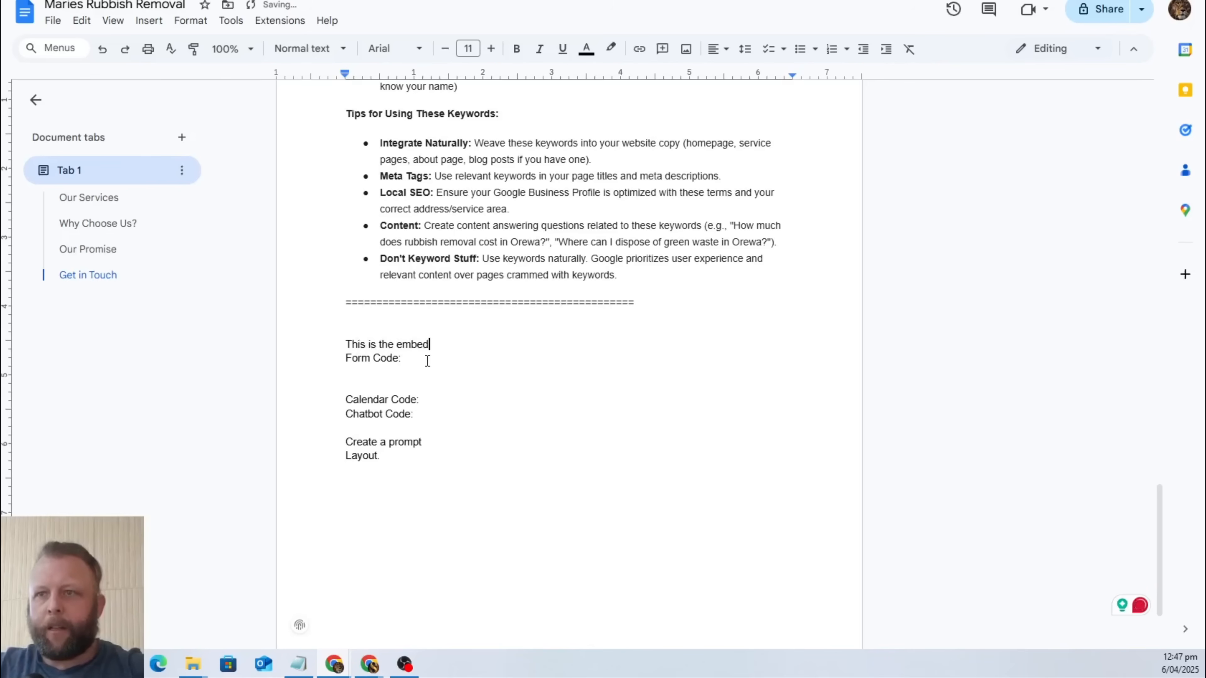
text( cod)
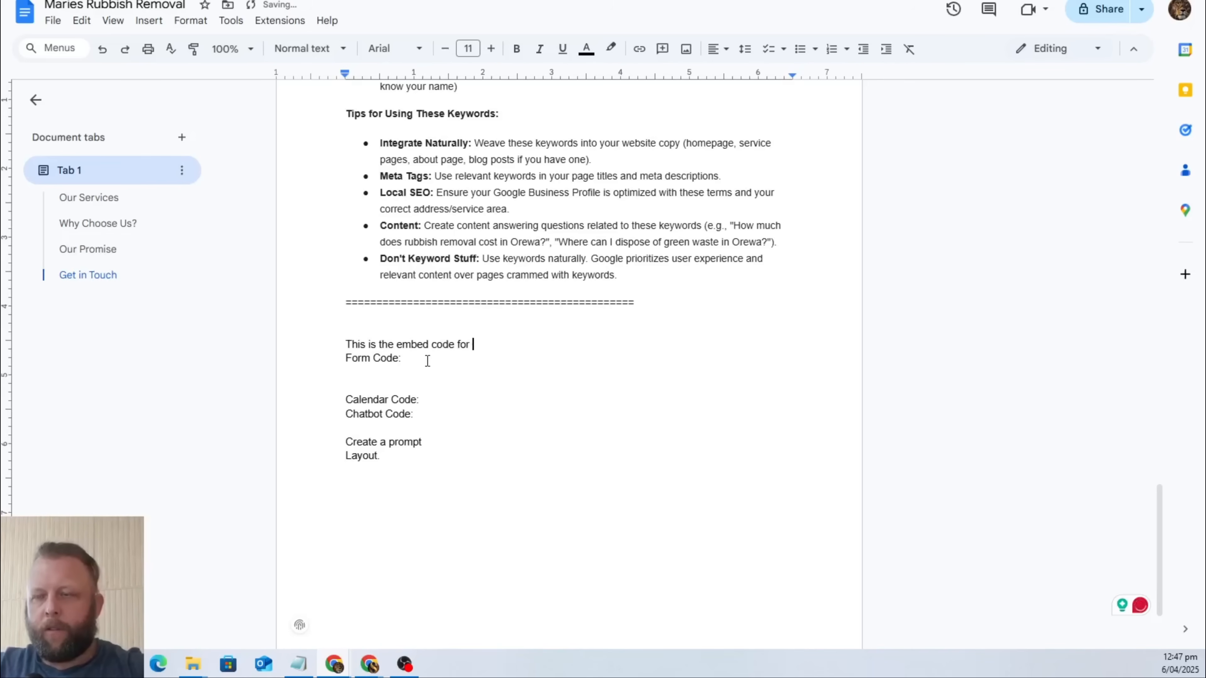
text(e for )
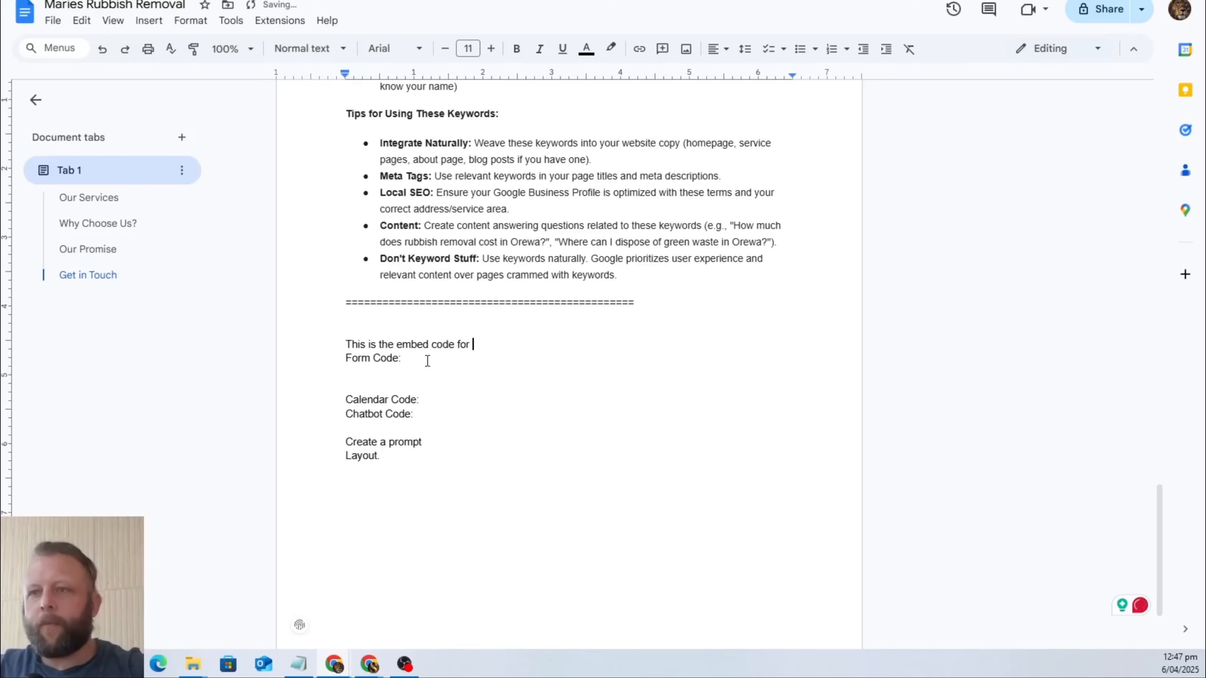
text(a form )
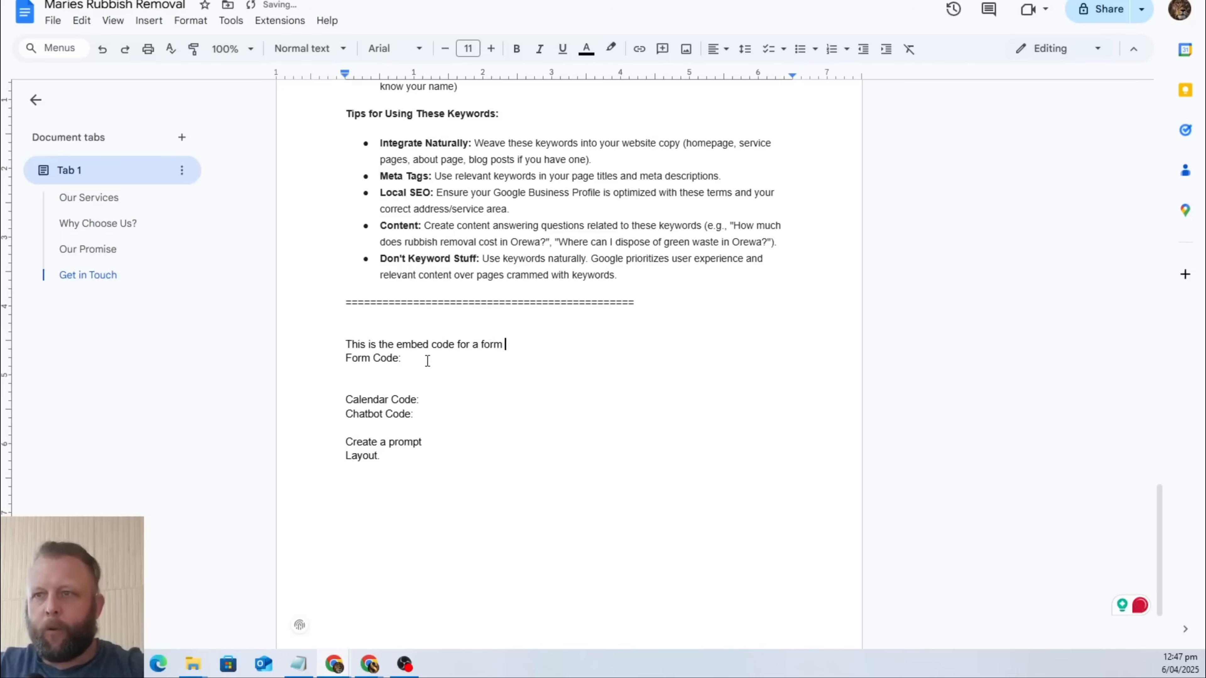
text(to lea)
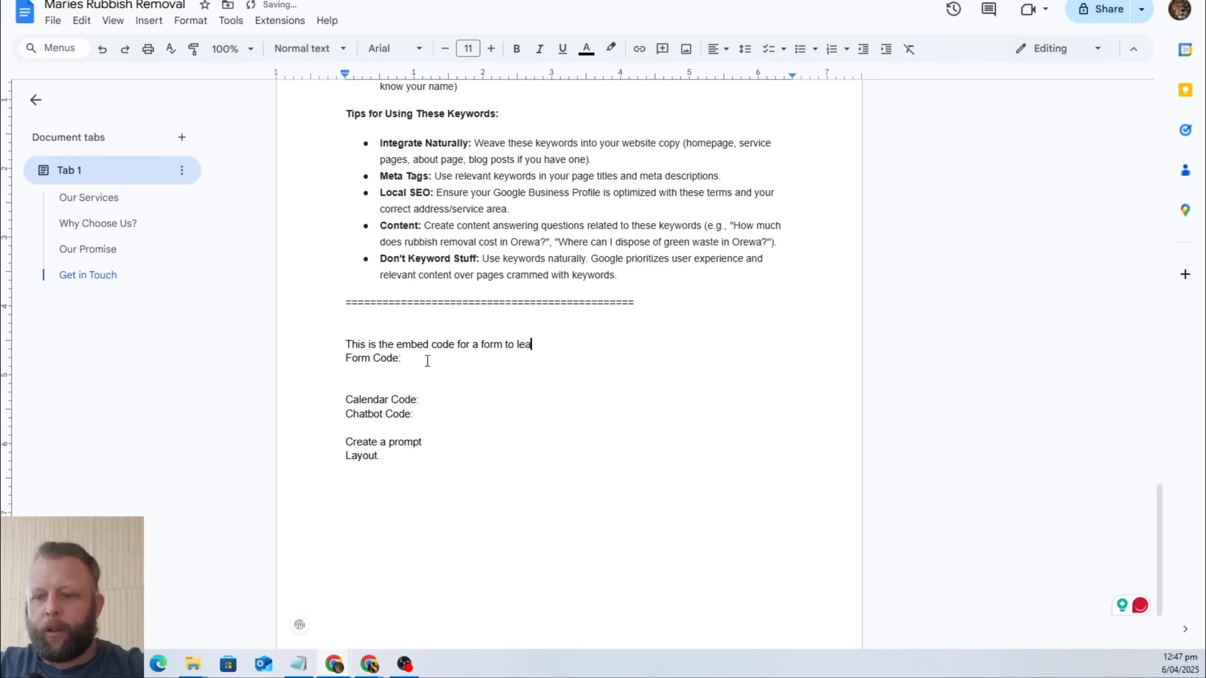
text(ve a message for)
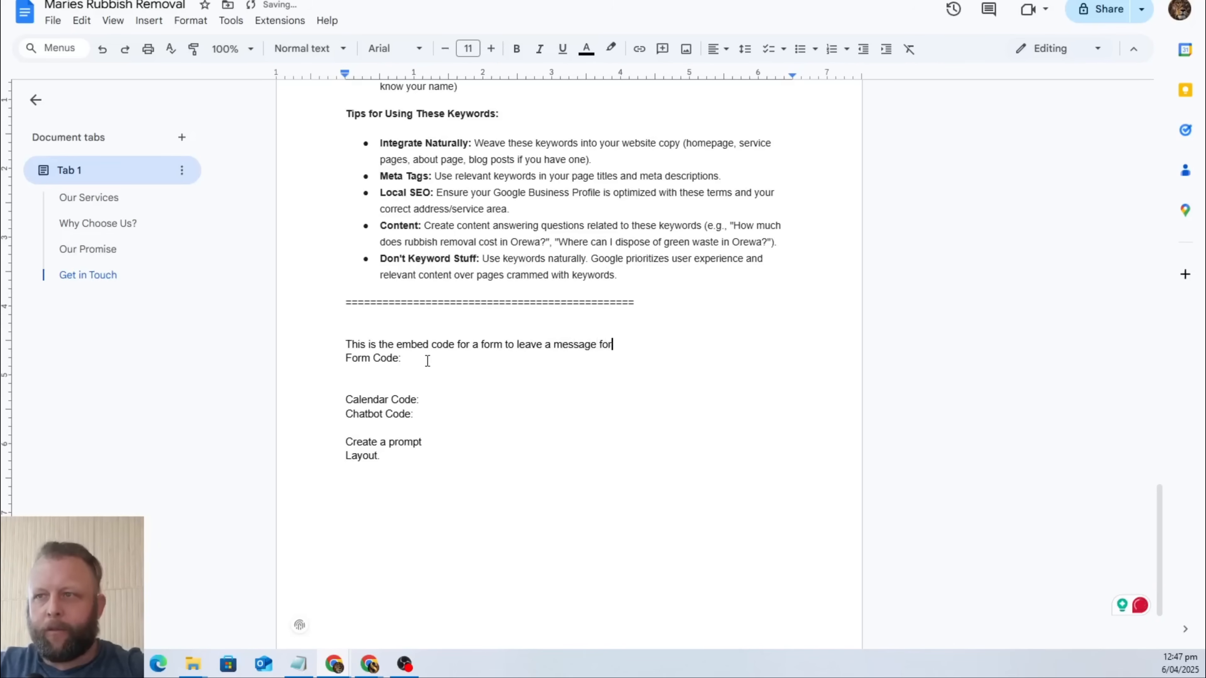
text( us. Get in co)
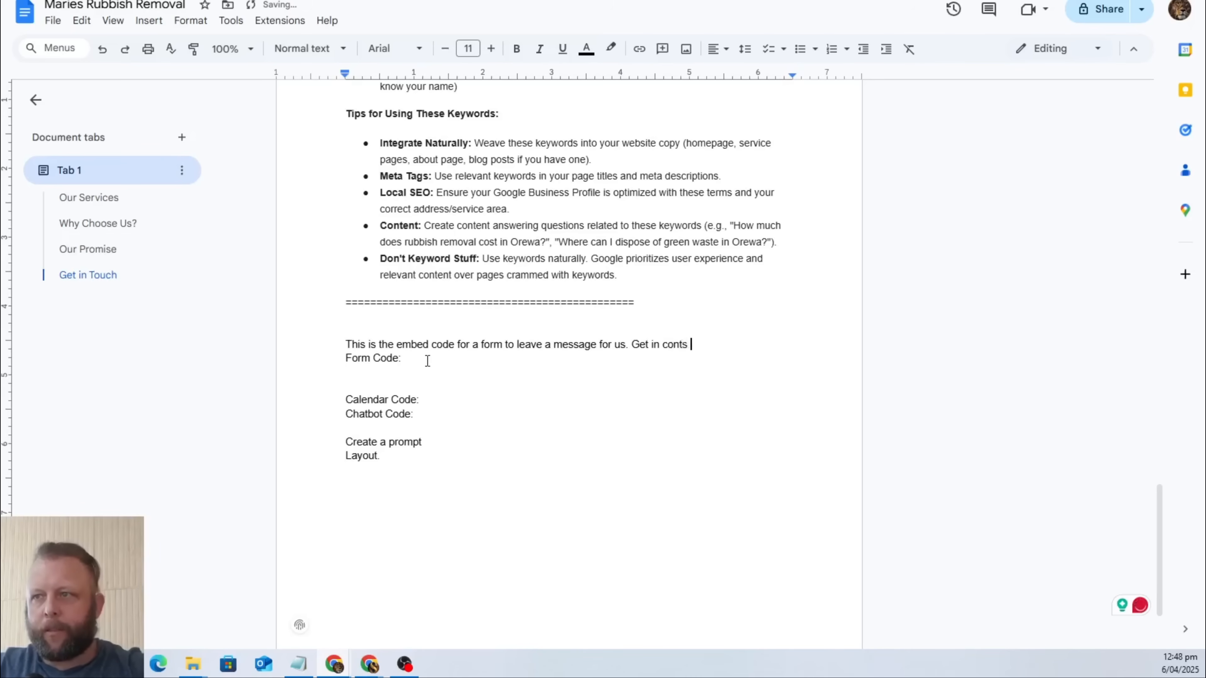
text(ntact.)
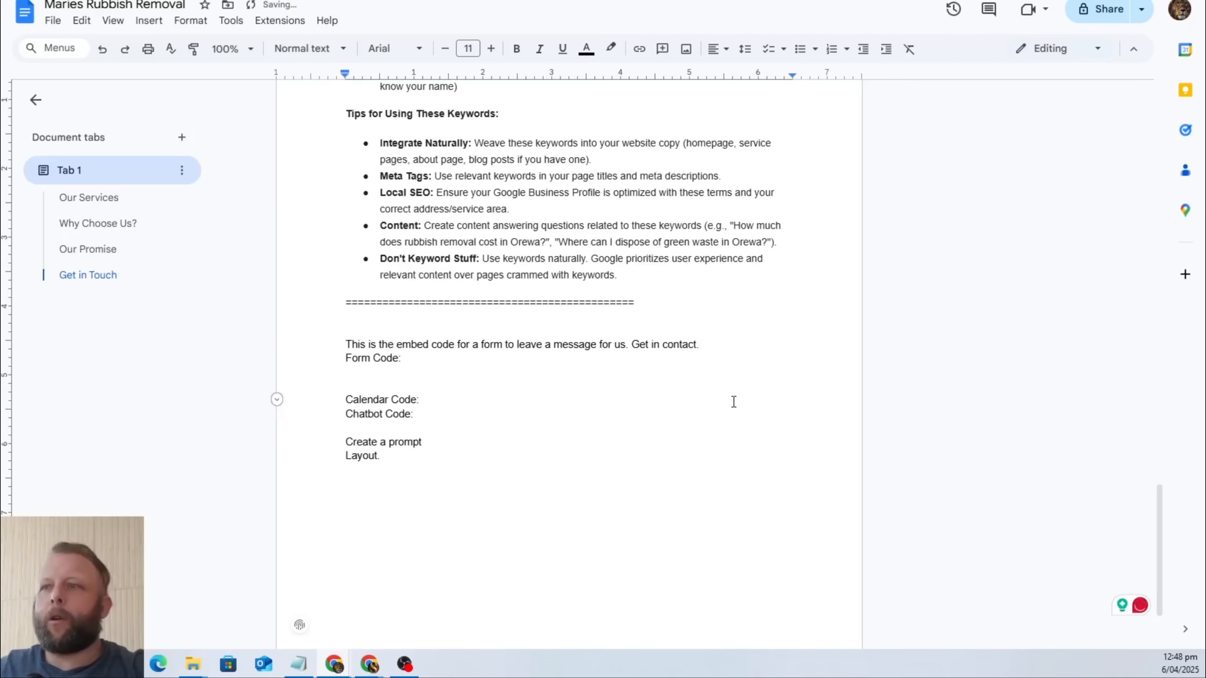
click(733, 357)
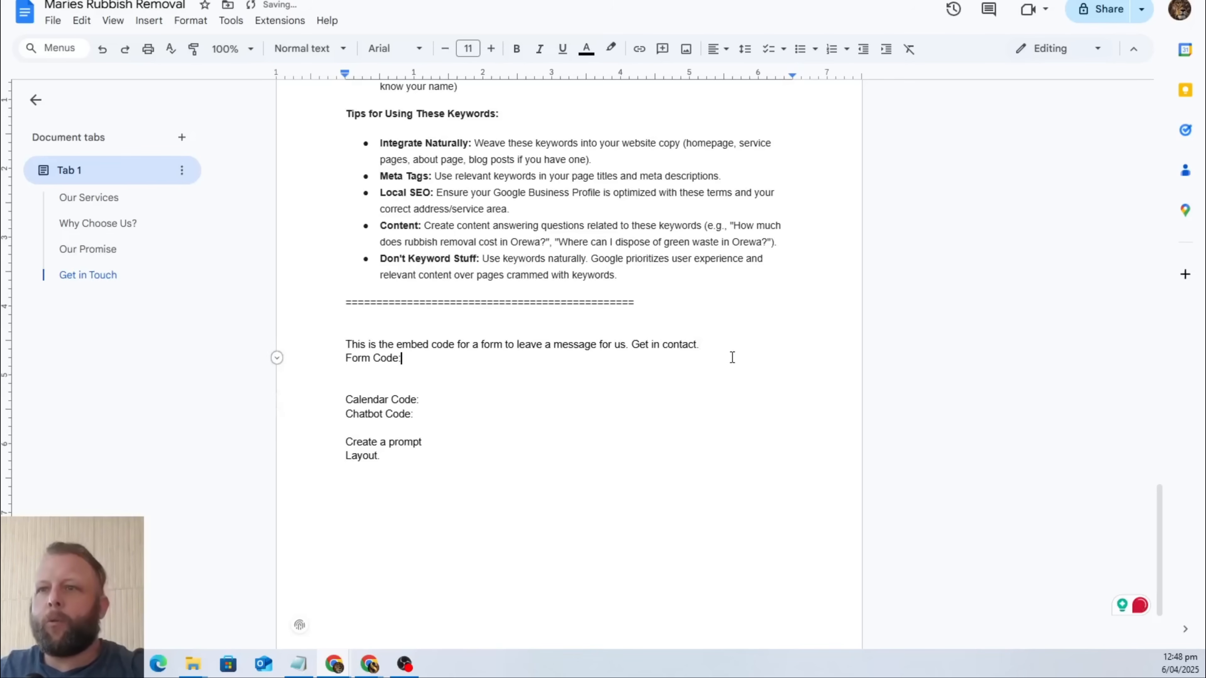
click(709, 346)
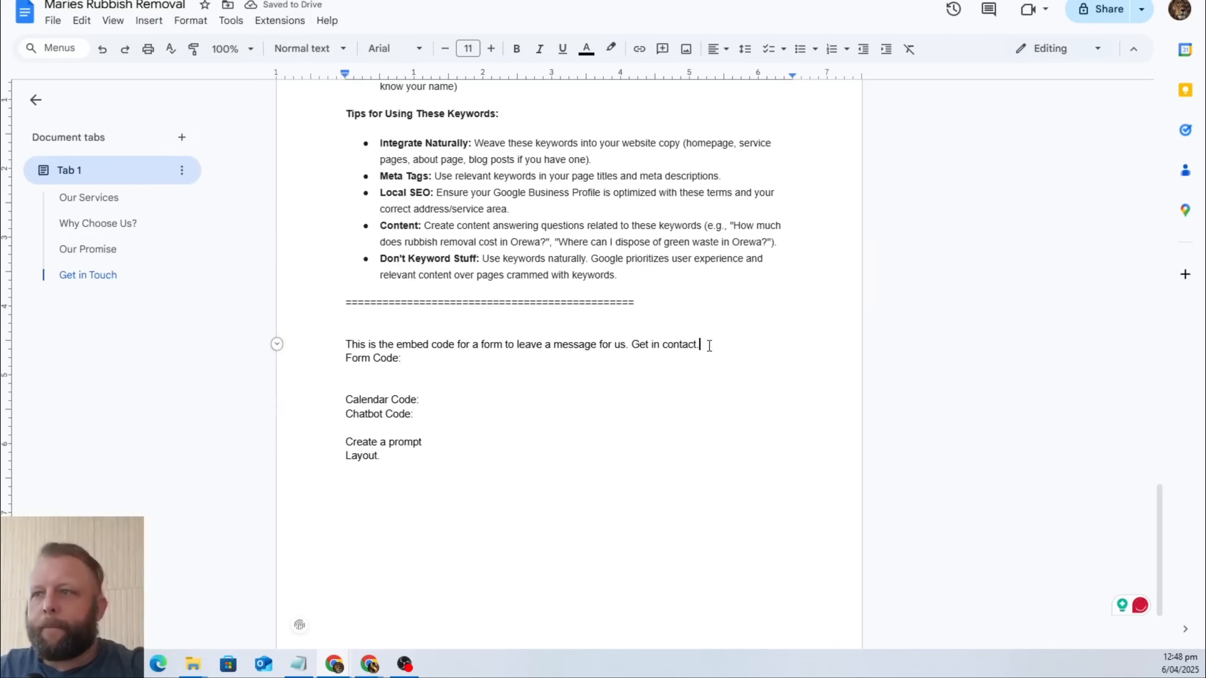
key(BackSpace)
text(:)
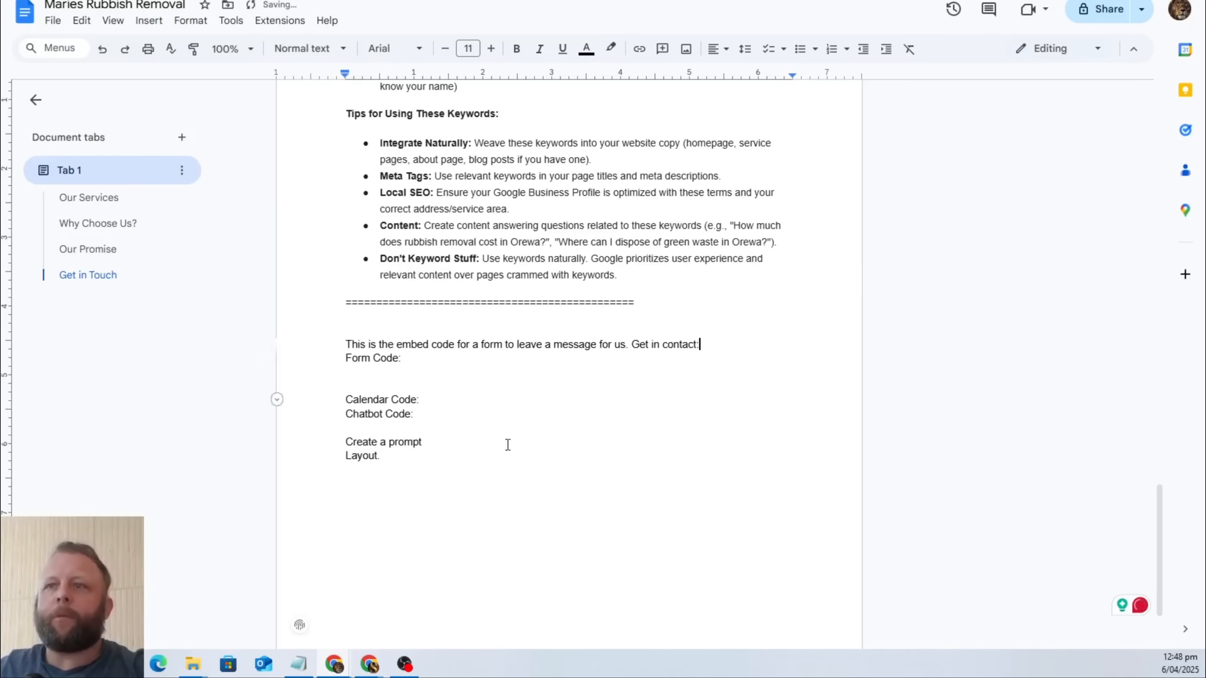
Switch to GoHighLevel and create a new form from scratch in the Sites form builder.
click(461, 430)
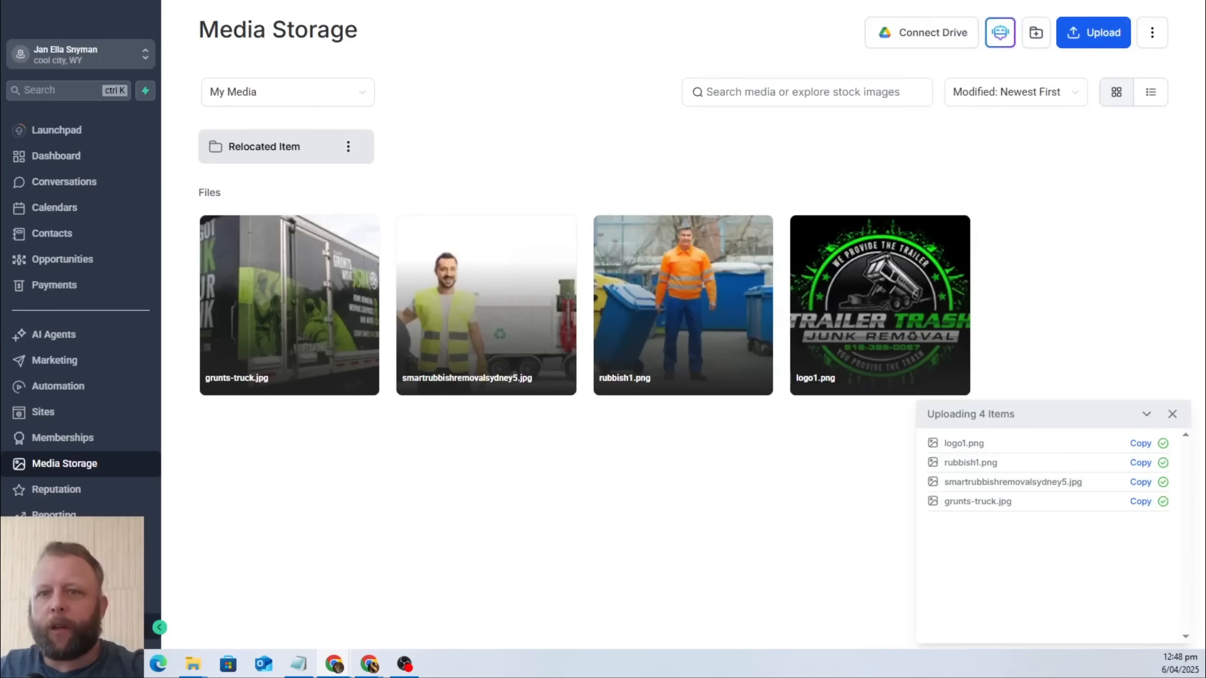
click(71, 627)
click(46, 139)
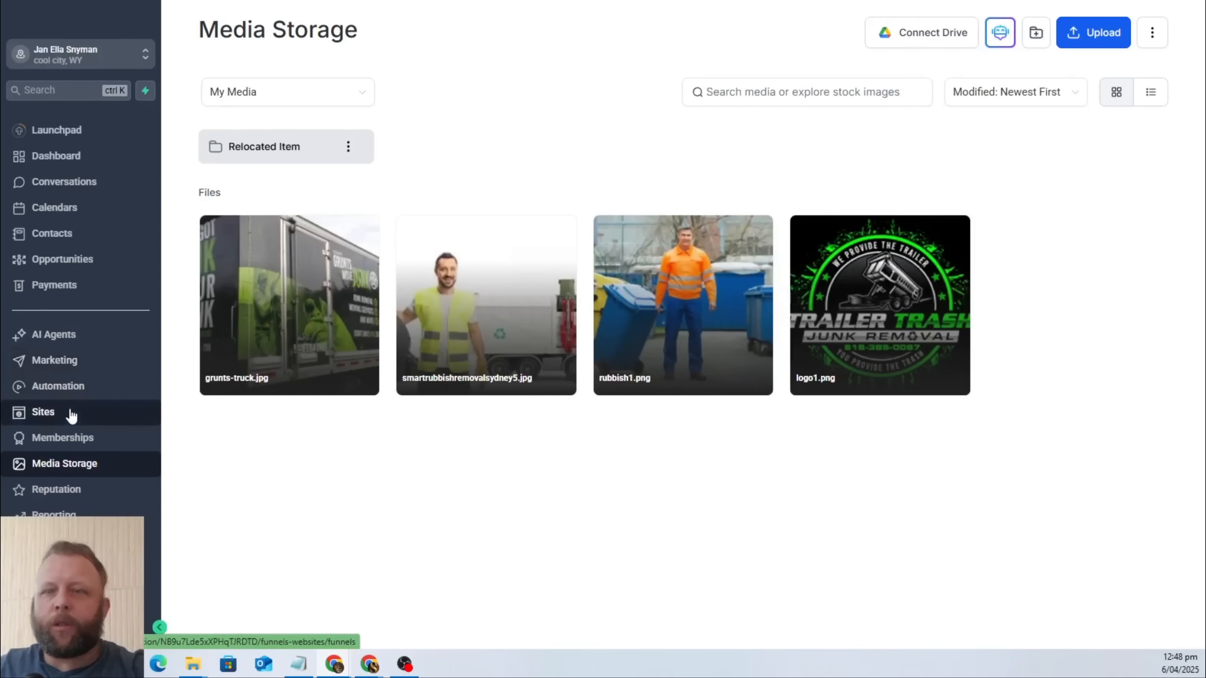
click(71, 413)
mouse_move(751, 42)
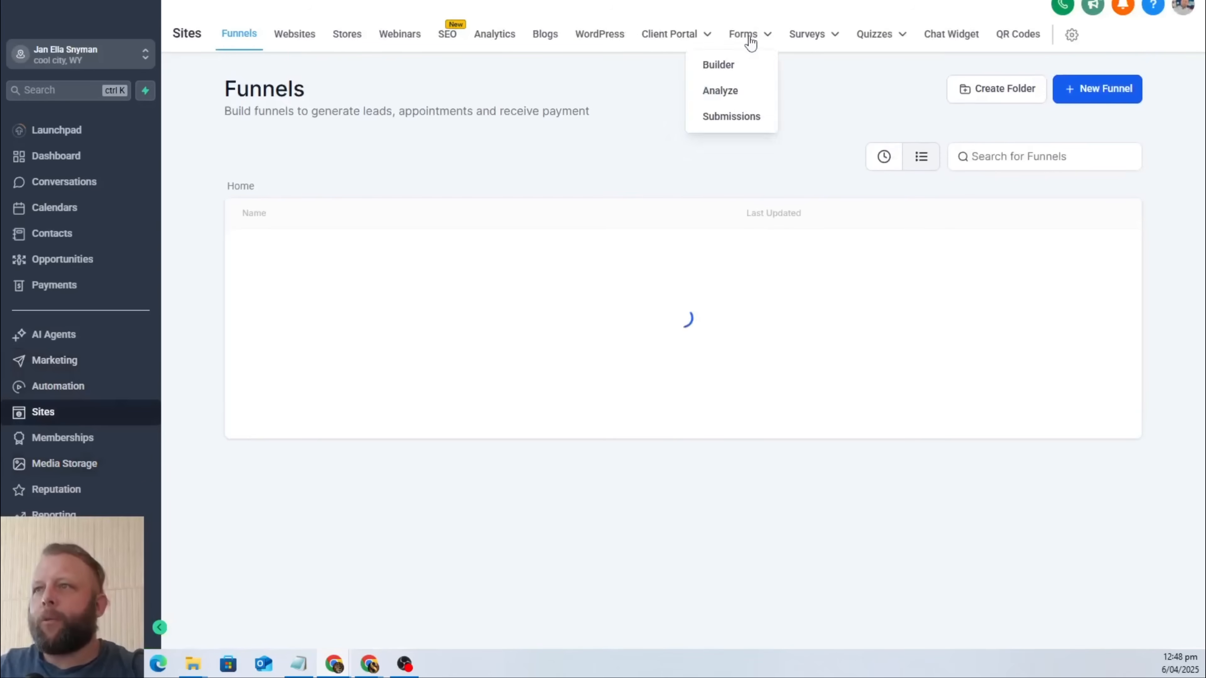
click(746, 65)
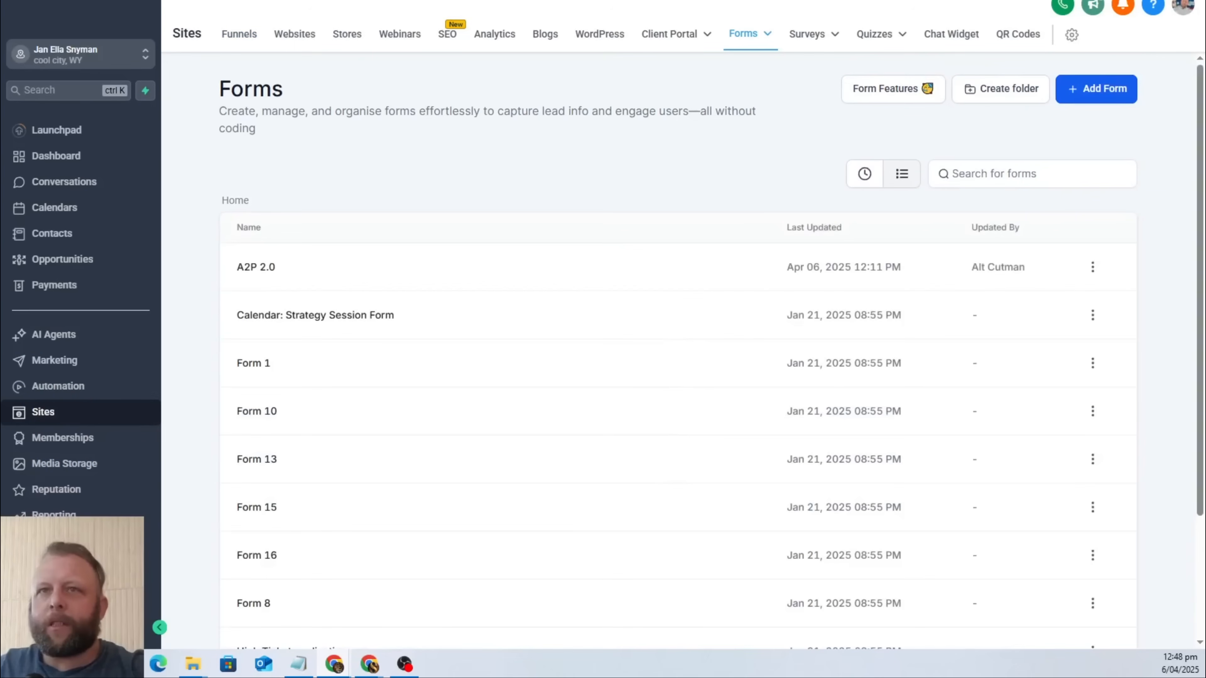
click(1097, 90)
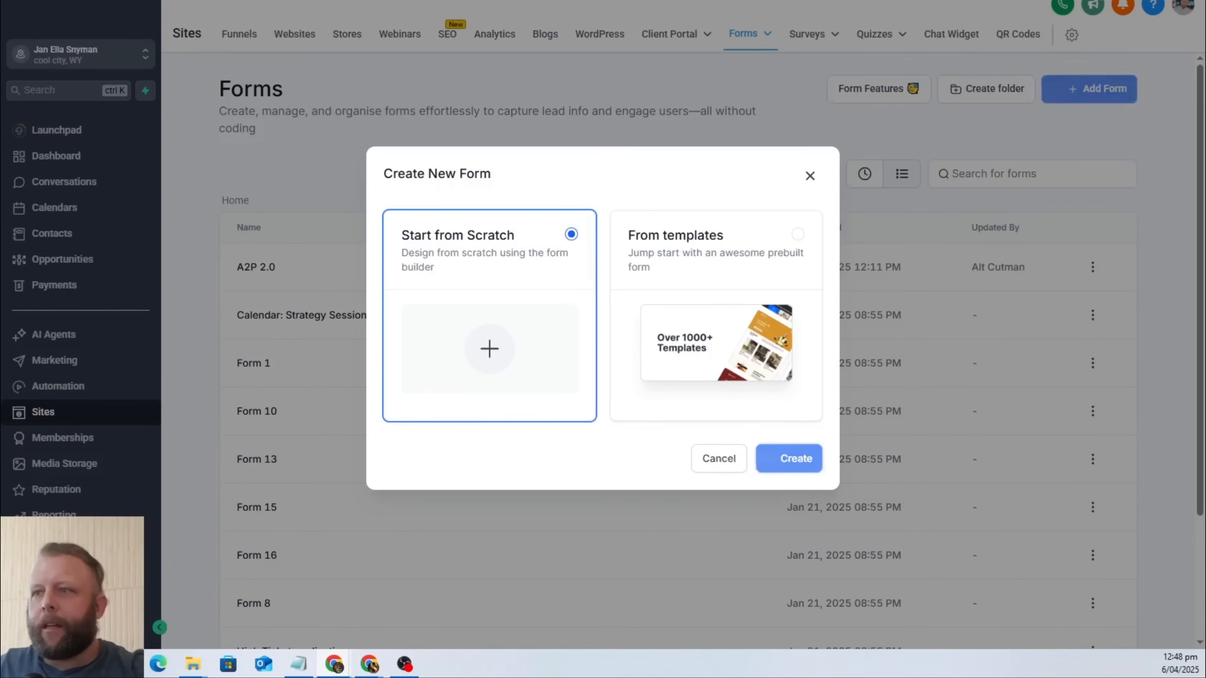
click(789, 458)
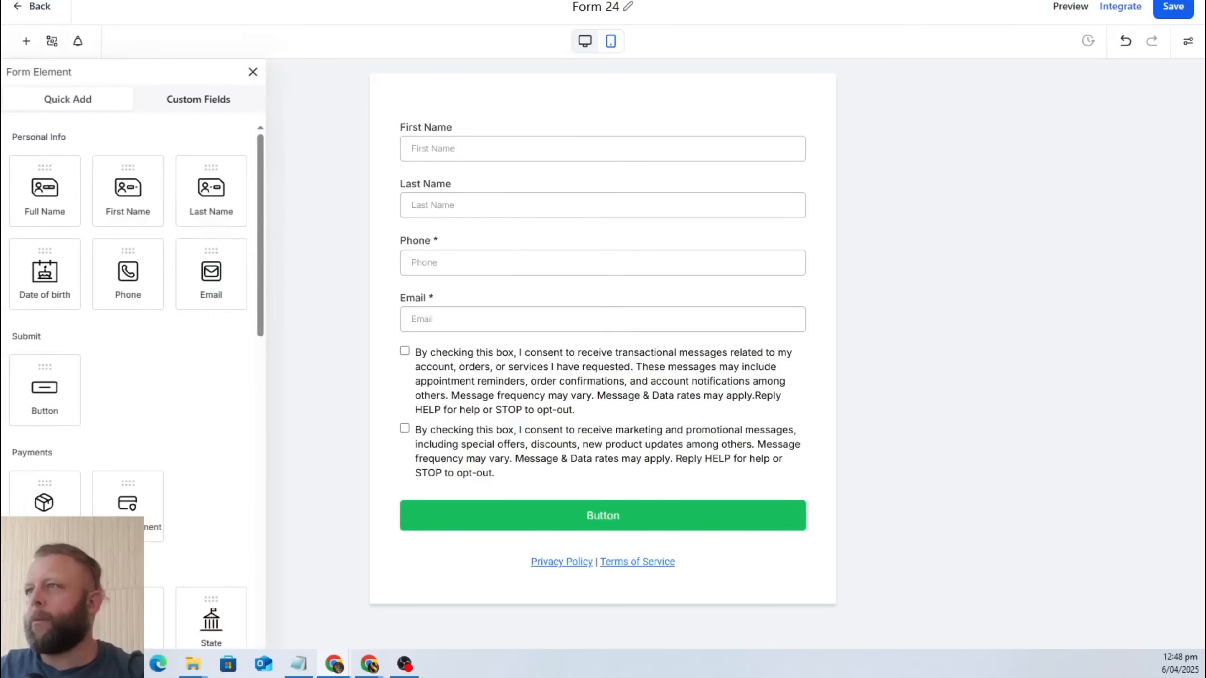
Open the agency's own website in a new browser tab and examine the fields of its contact form.
key(ctrl+t)
text(altcu)
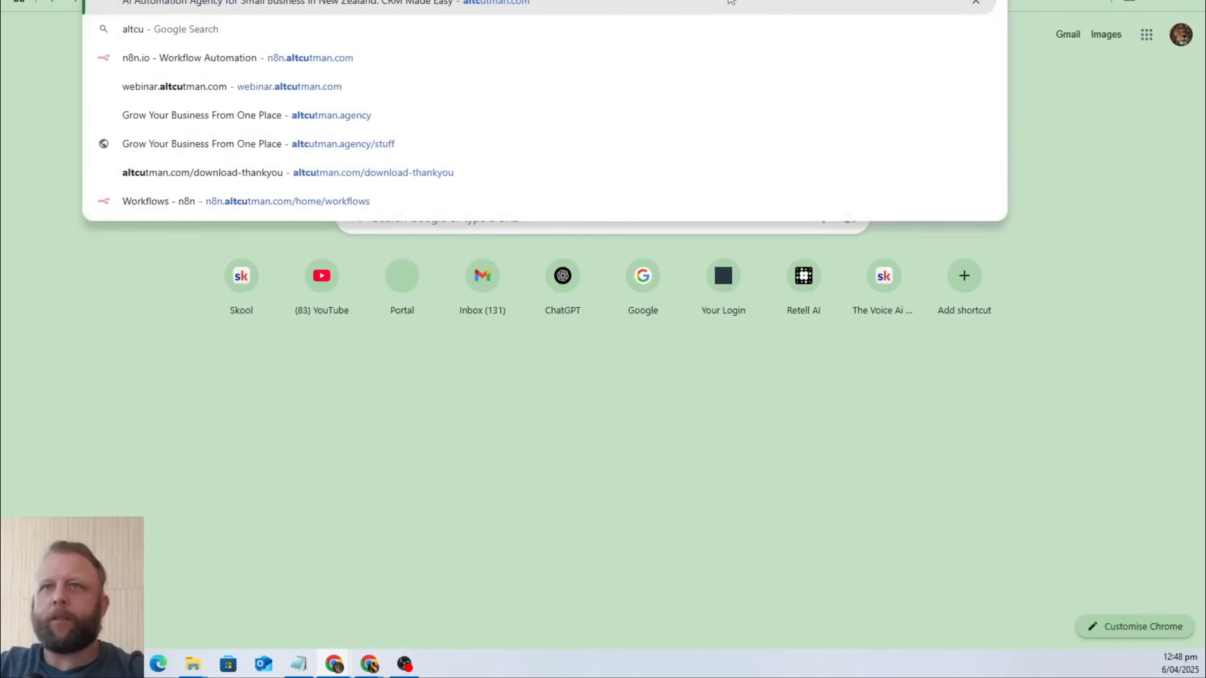
key(Return)
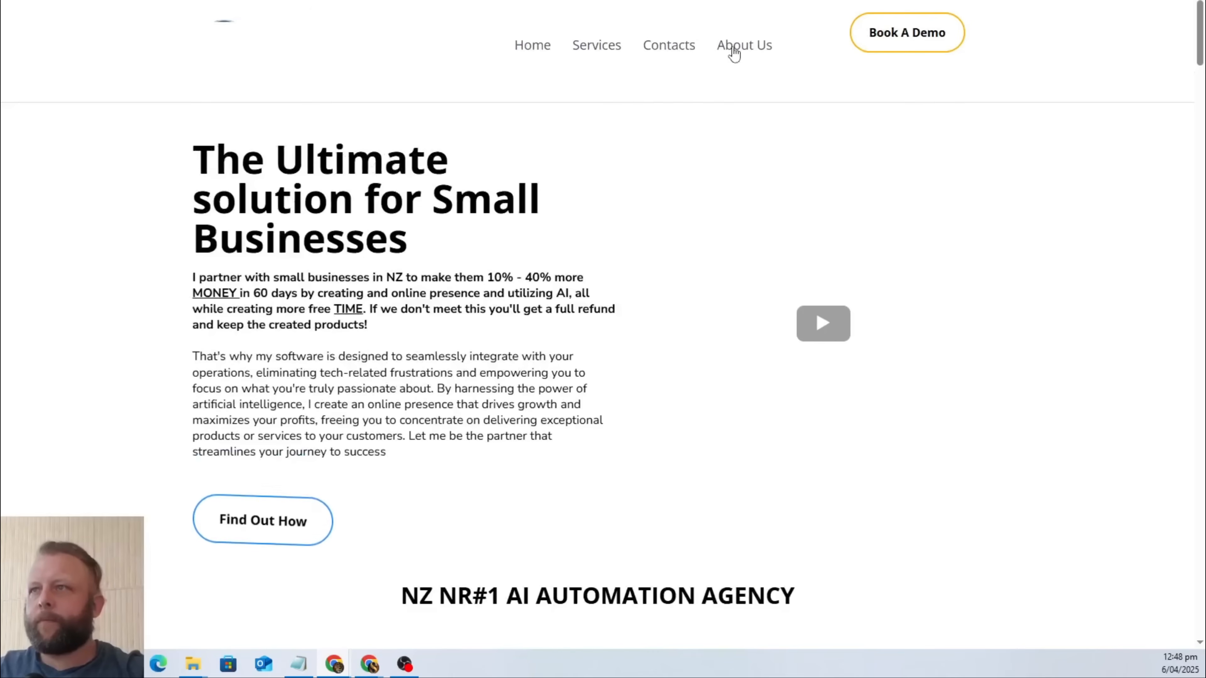
click(735, 53)
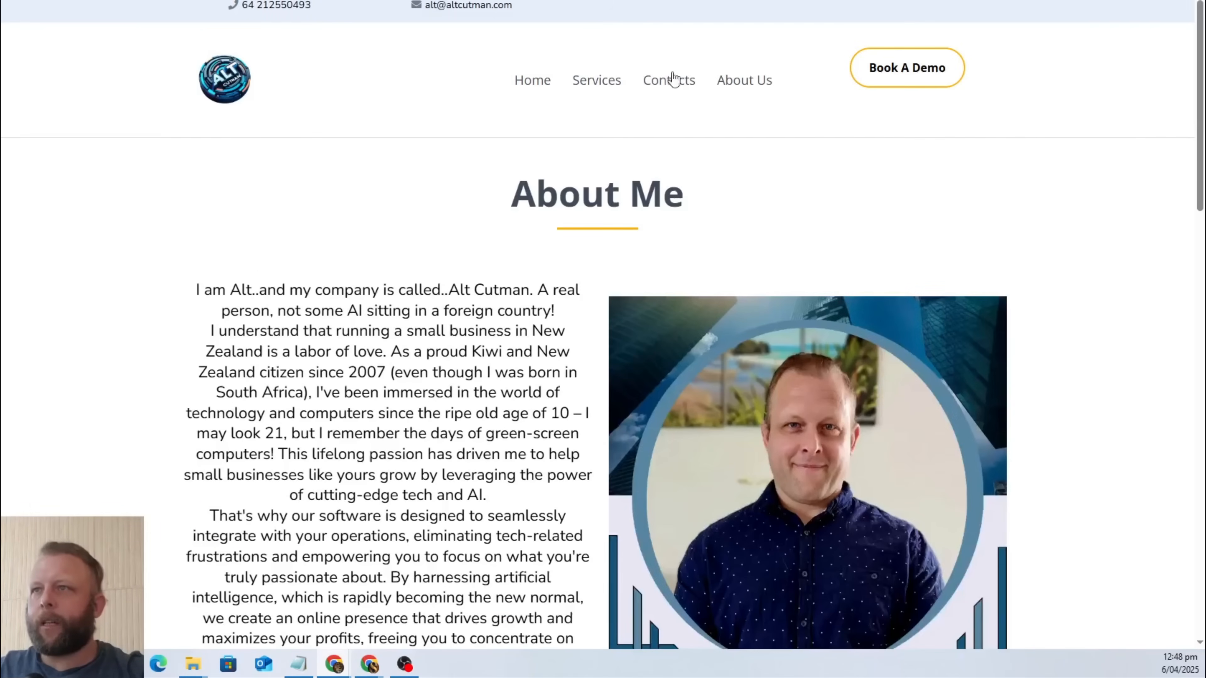
click(674, 79)
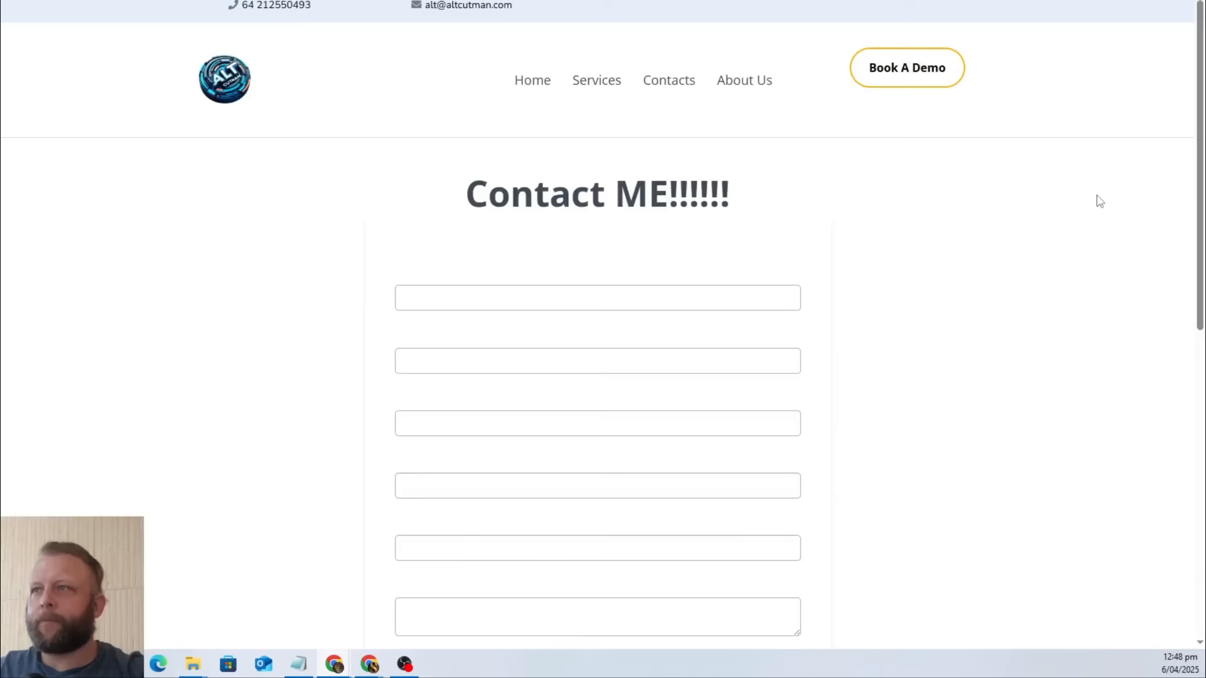
scroll(398, 200, down, 4)
scroll(387, 166, down, 4)
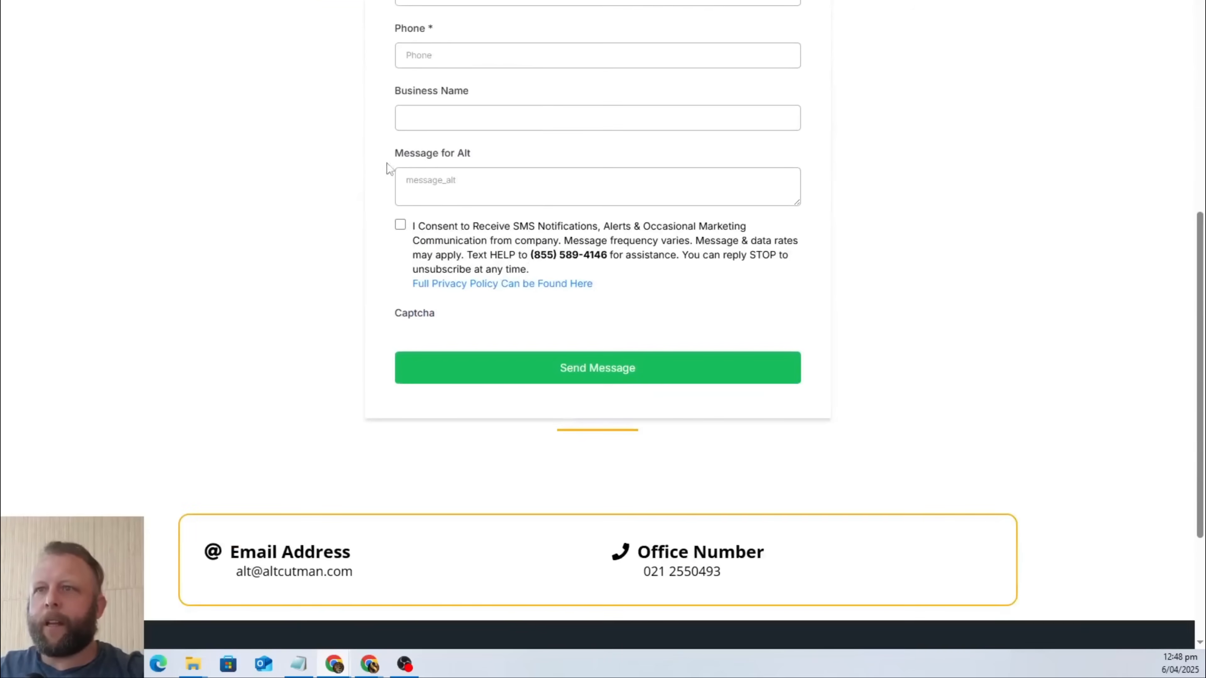
scroll(915, 326, up, 5)
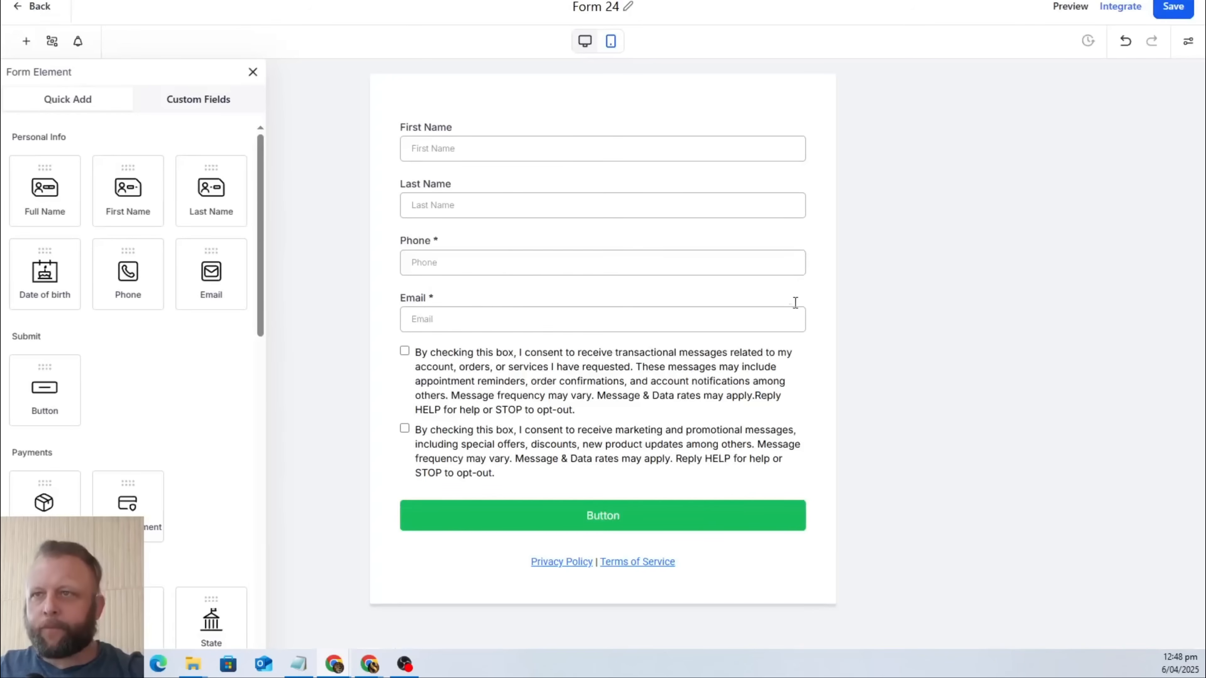
Replace the new form's First Name and Last Name fields with a single Full Name field above Phone.
click(795, 374)
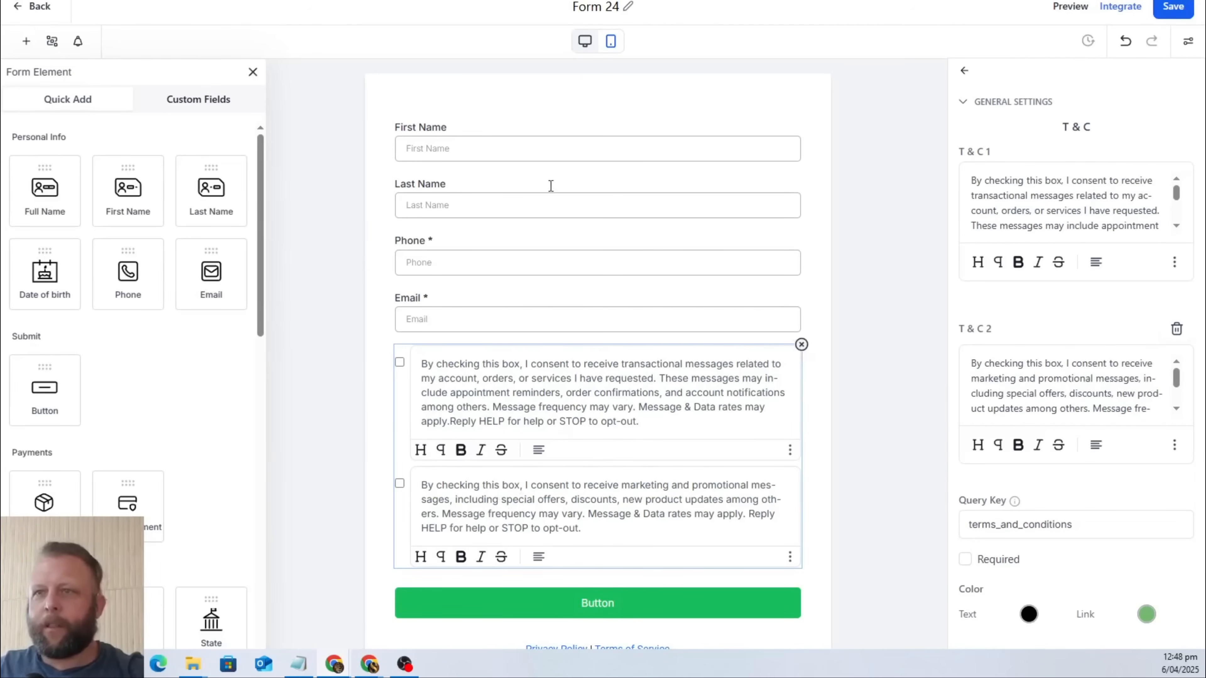
click(504, 149)
click(507, 213)
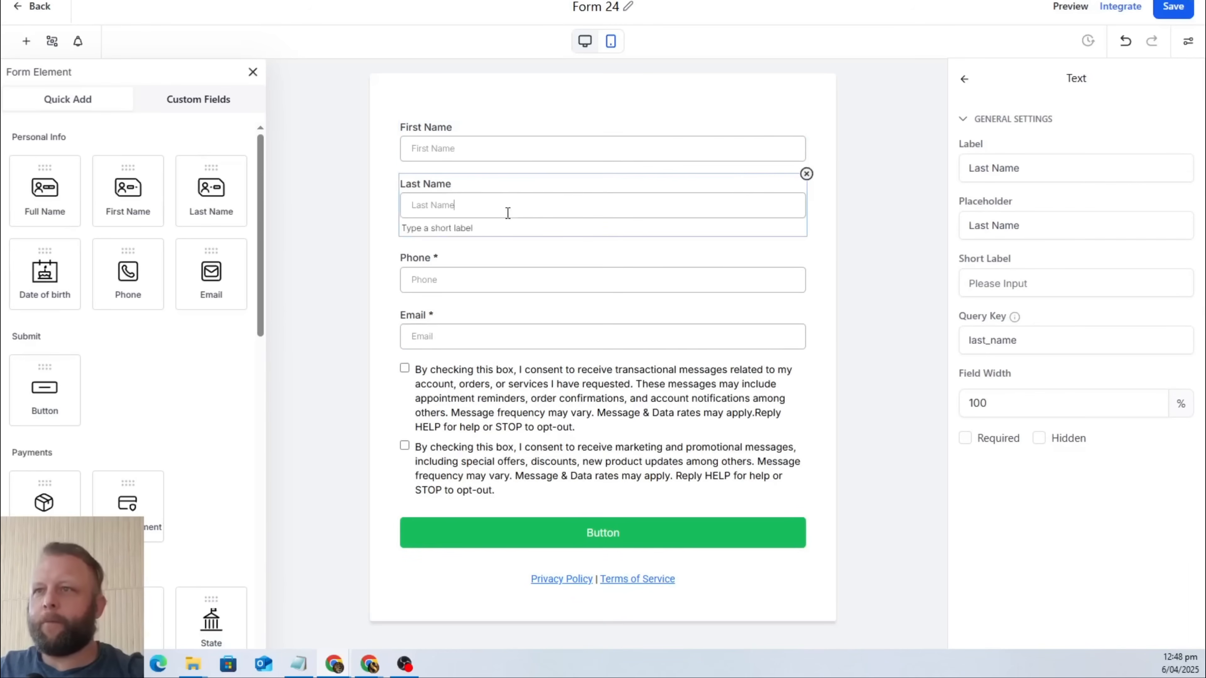
click(807, 174)
click(807, 117)
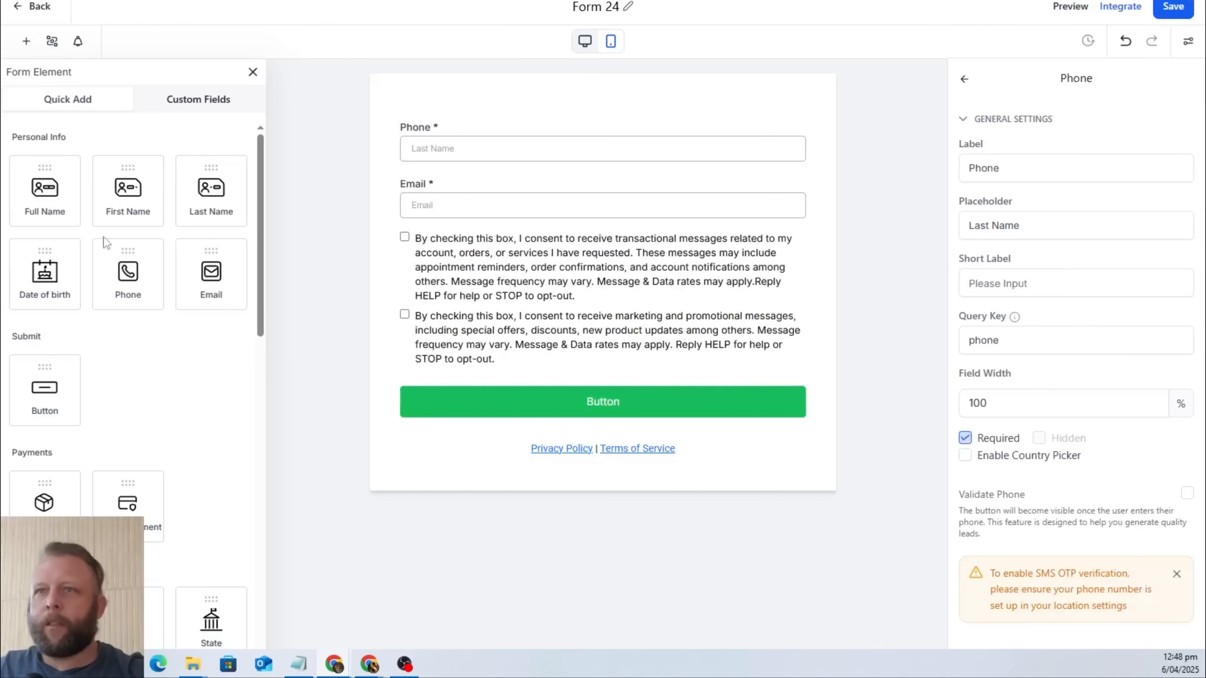
drag(72, 192, 465, 131)
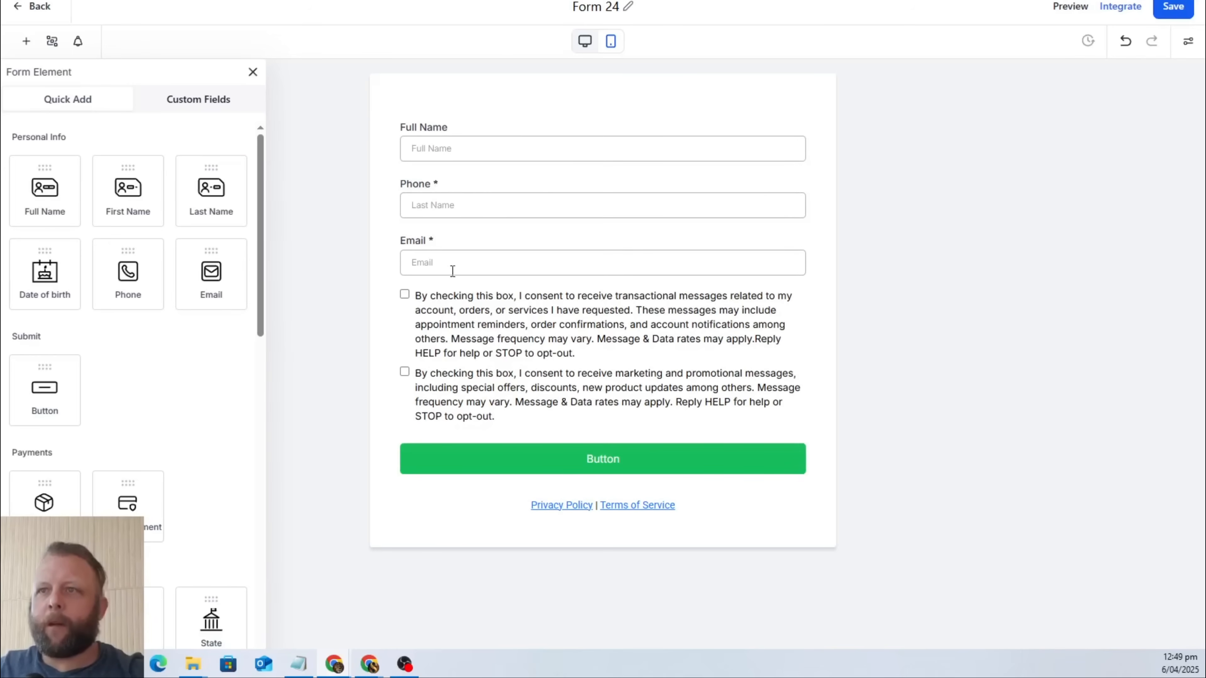
Create a multi-line custom contact field named Leave_Msg in the Contact group and save it.
scroll(144, 370, down, 10)
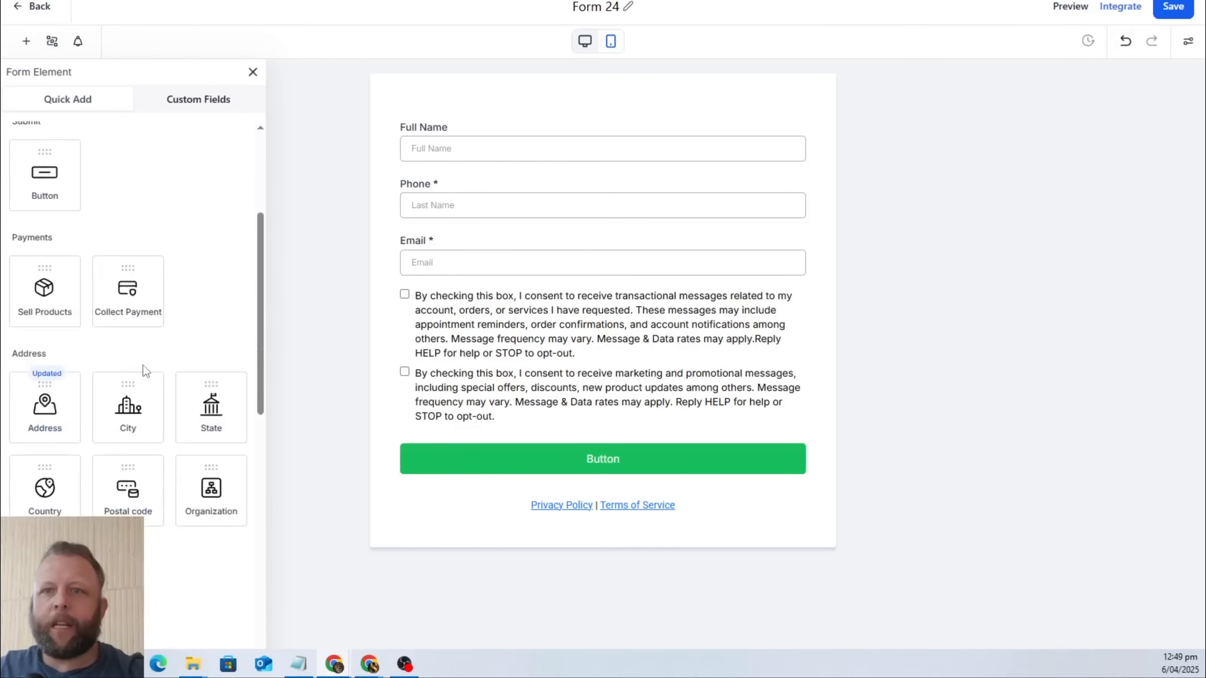
scroll(144, 370, up, 8)
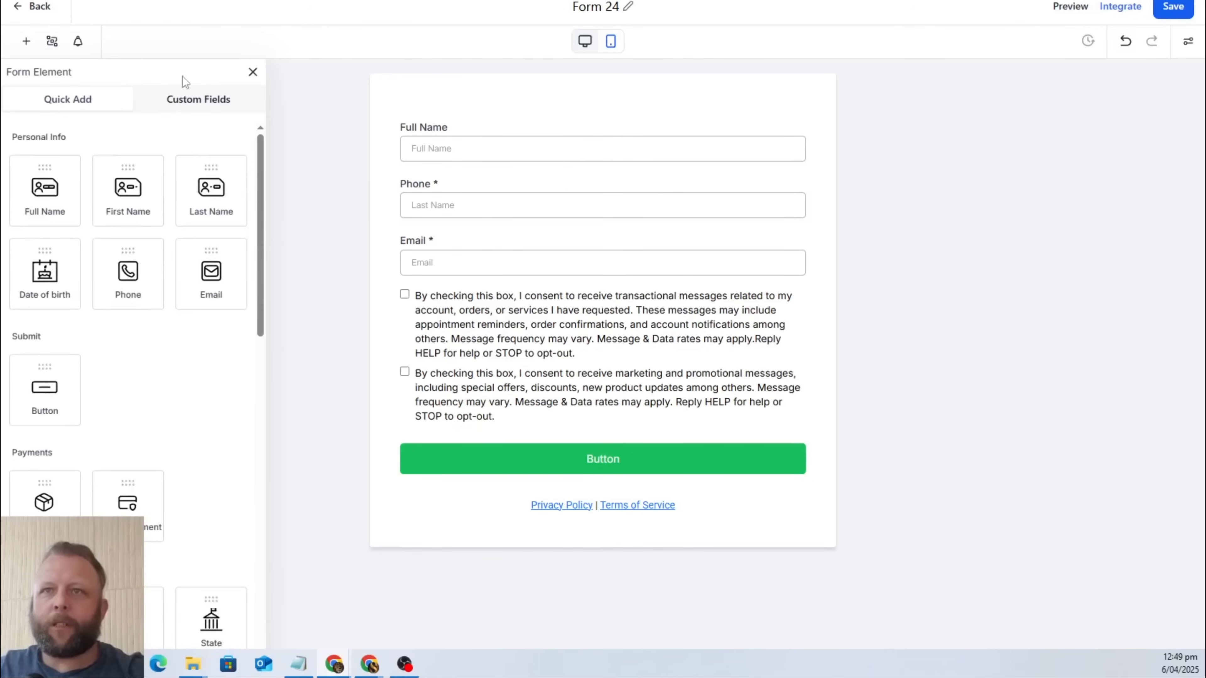
click(186, 105)
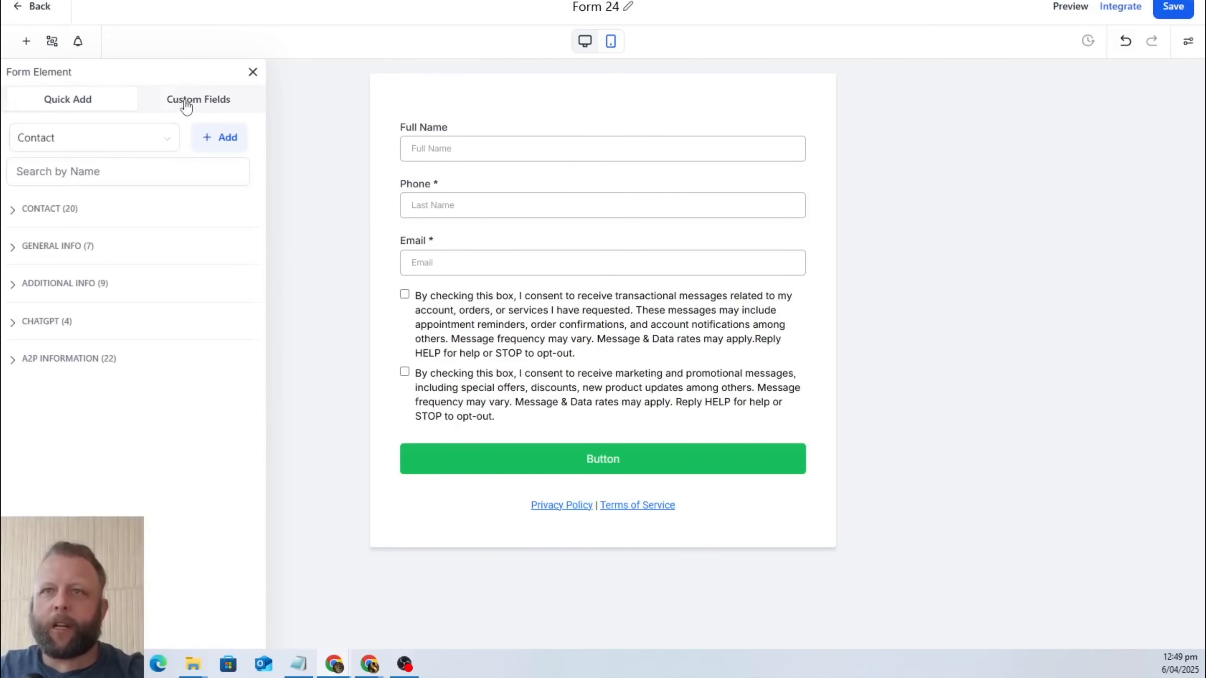
click(225, 144)
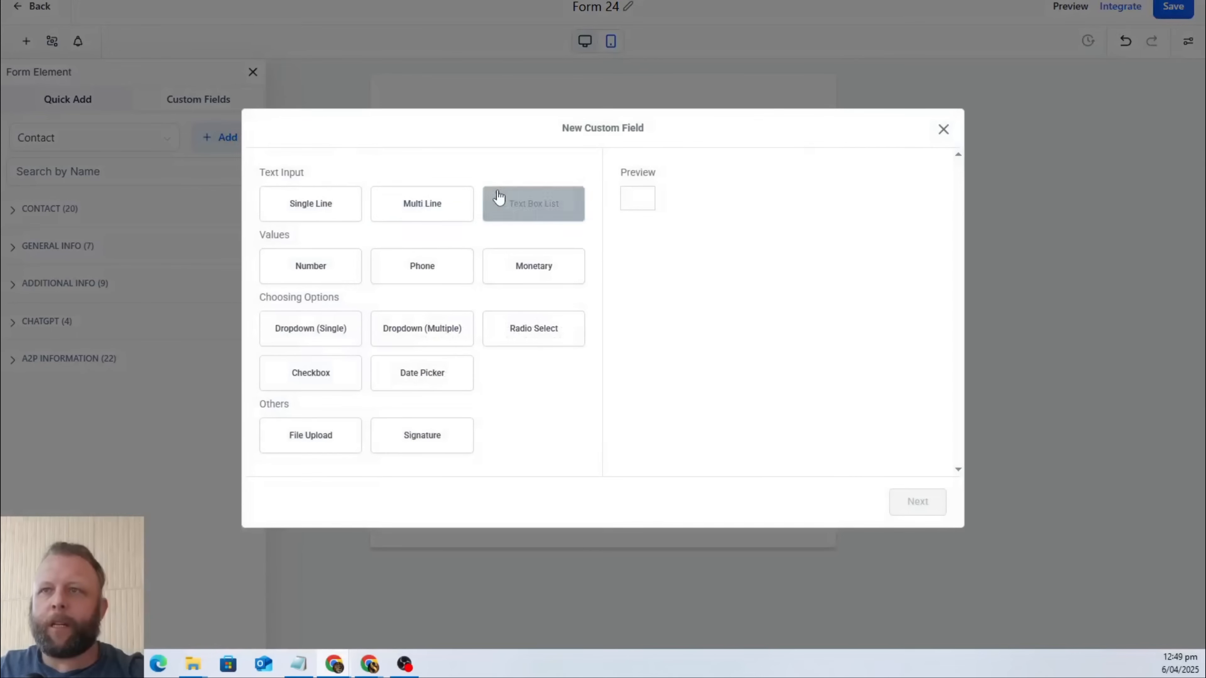
click(424, 216)
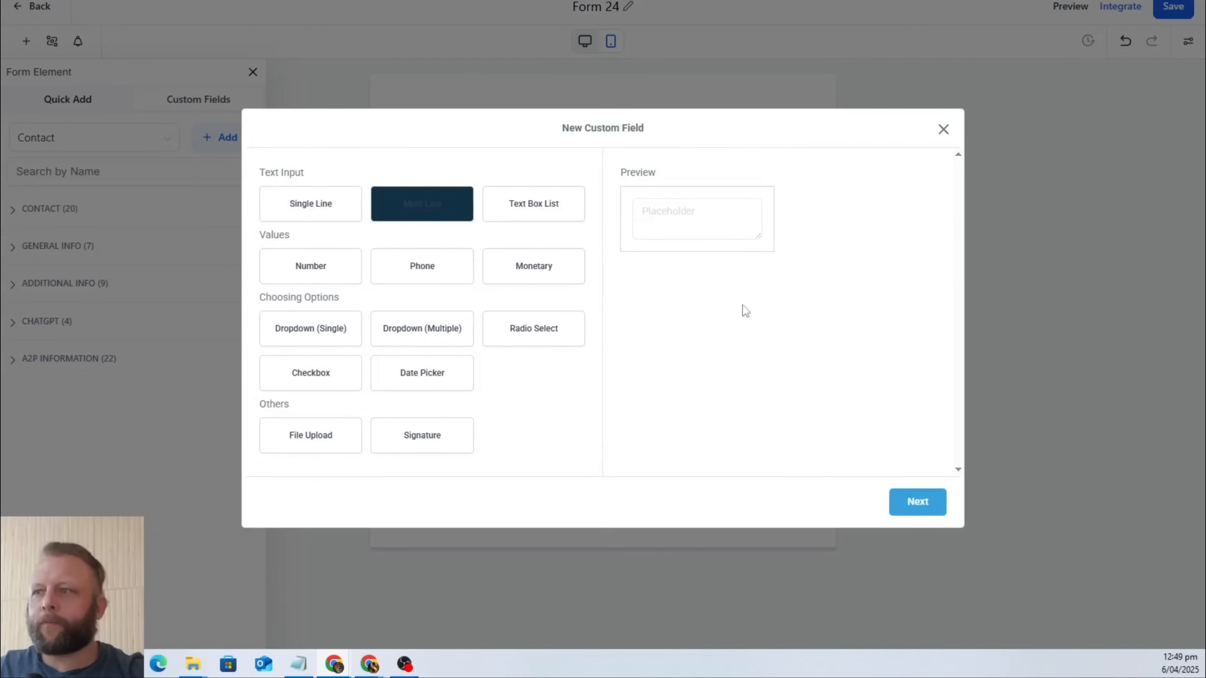
click(918, 502)
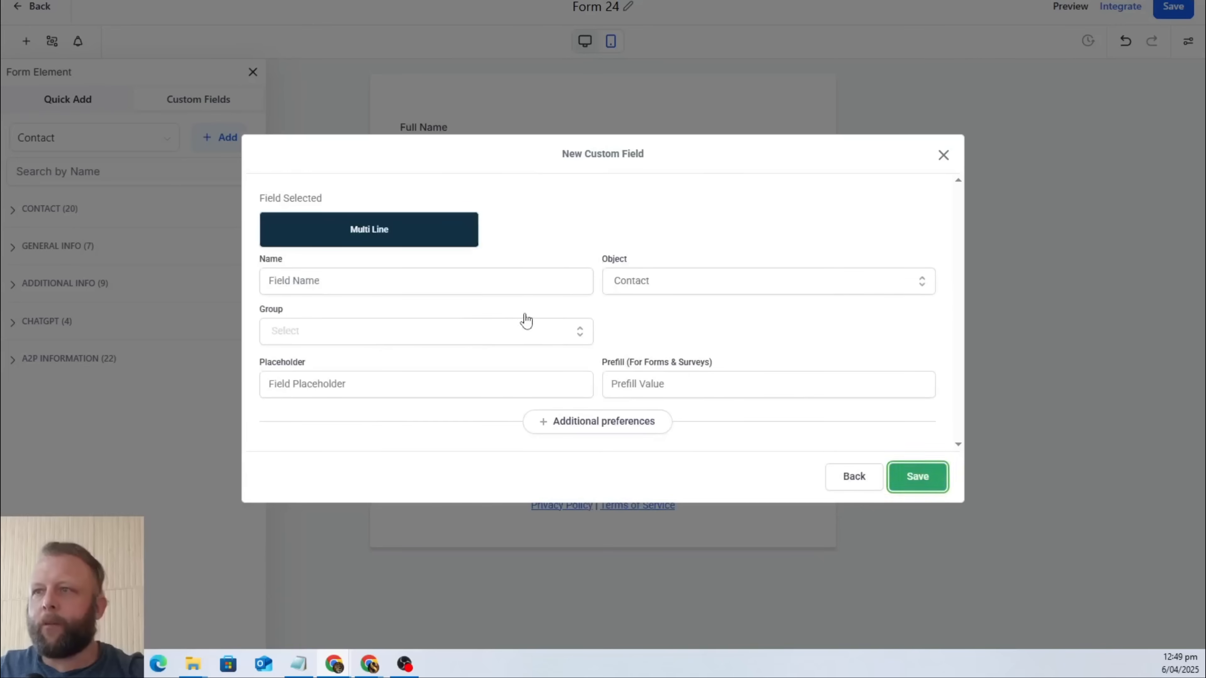
click(333, 284)
text(Leaver)
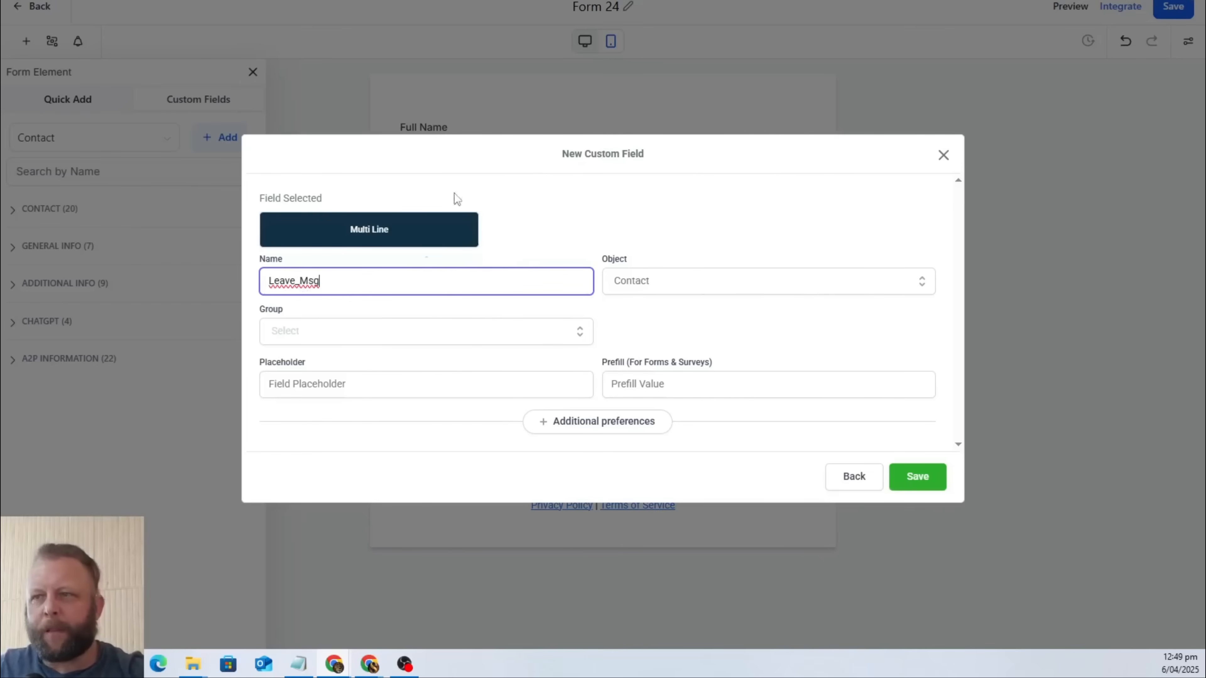
click(917, 478)
click(468, 321)
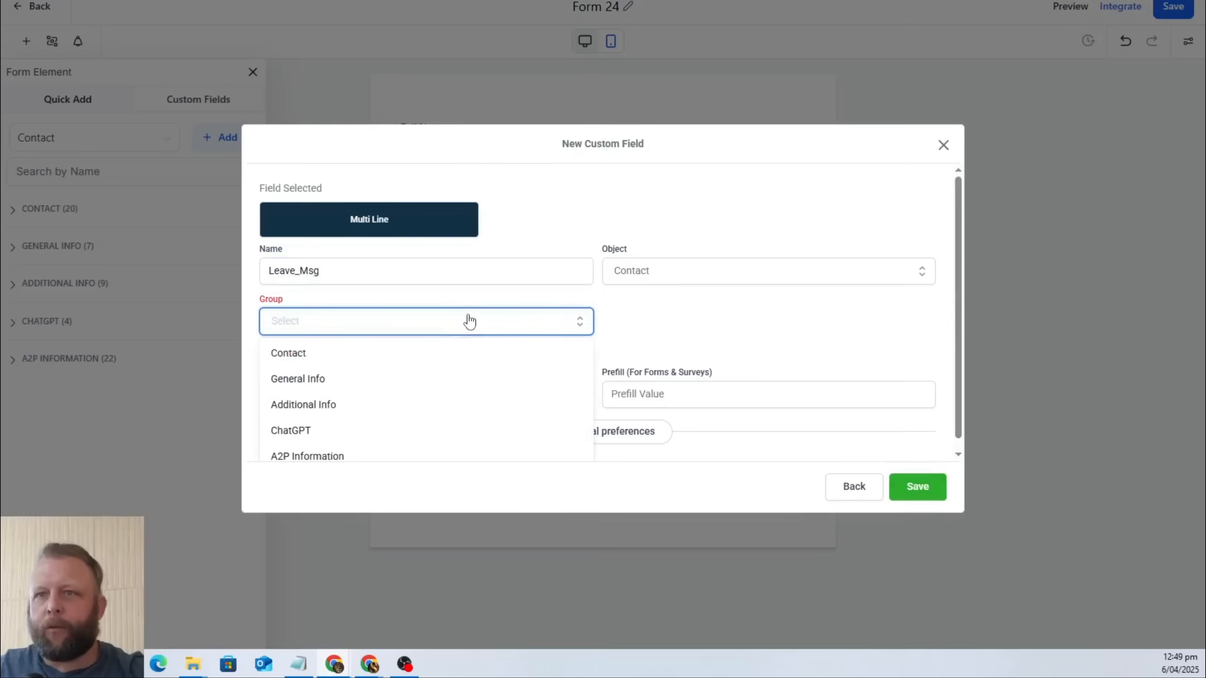
click(390, 352)
click(907, 472)
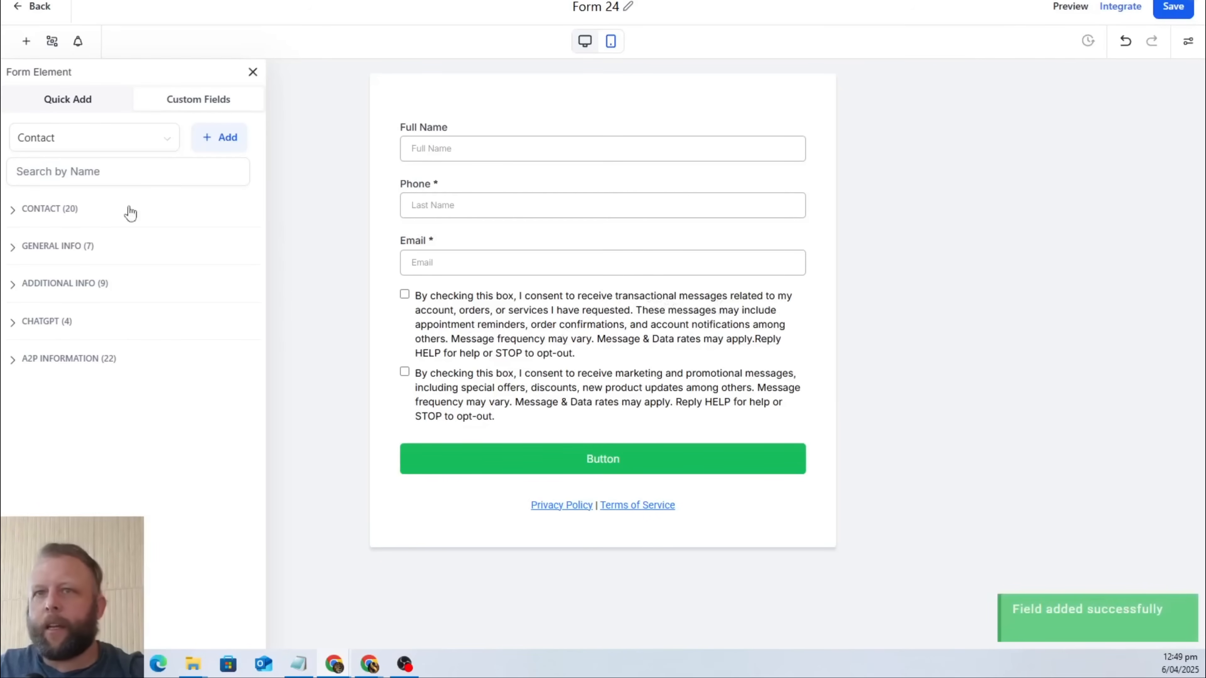
Search the custom fields for "msg" and place the Leave_Msg field on the form directly below Email.
click(78, 175)
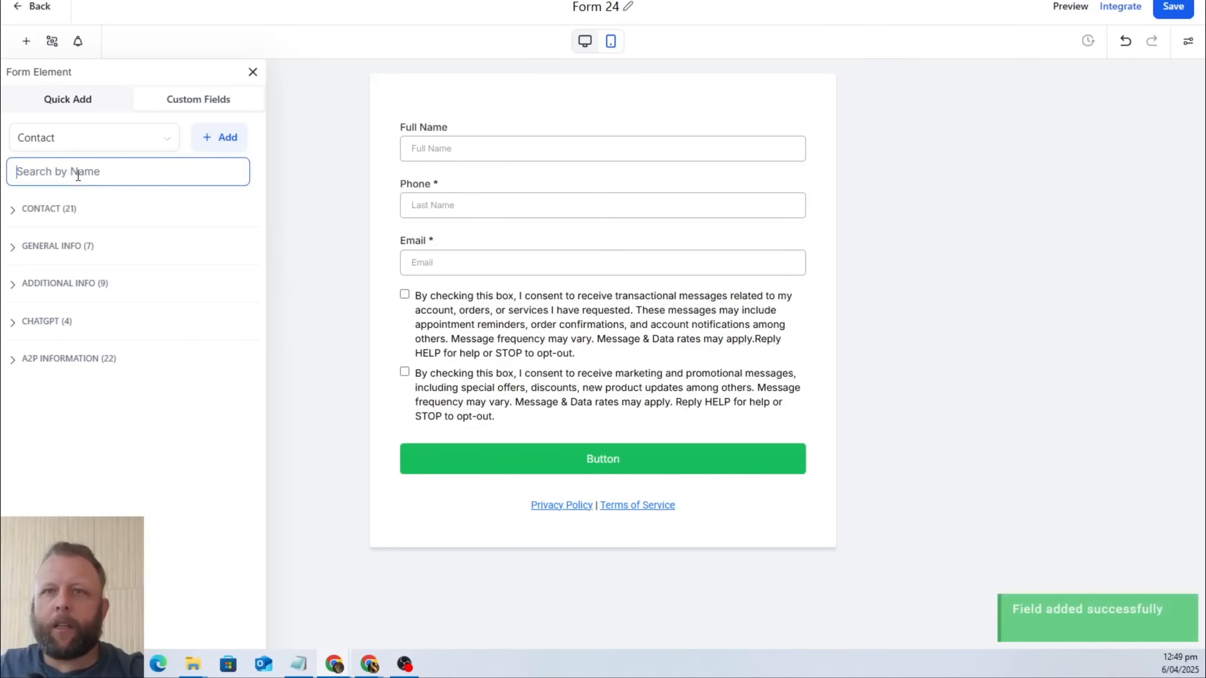
text(msg)
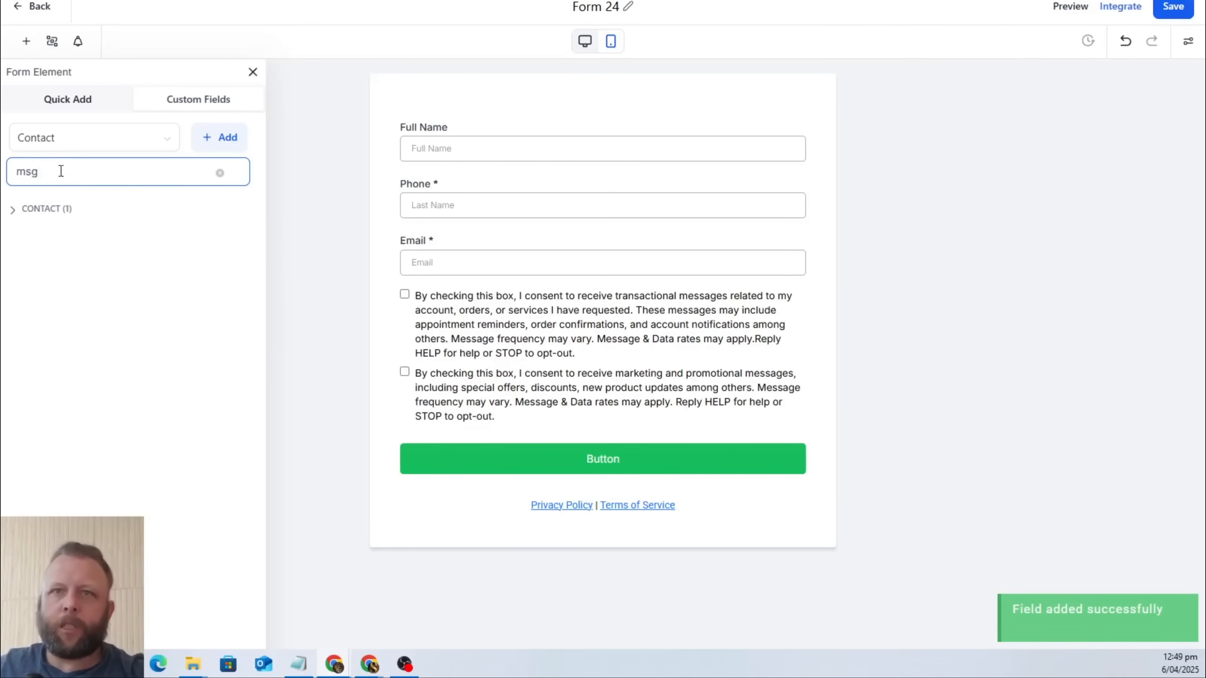
click(32, 209)
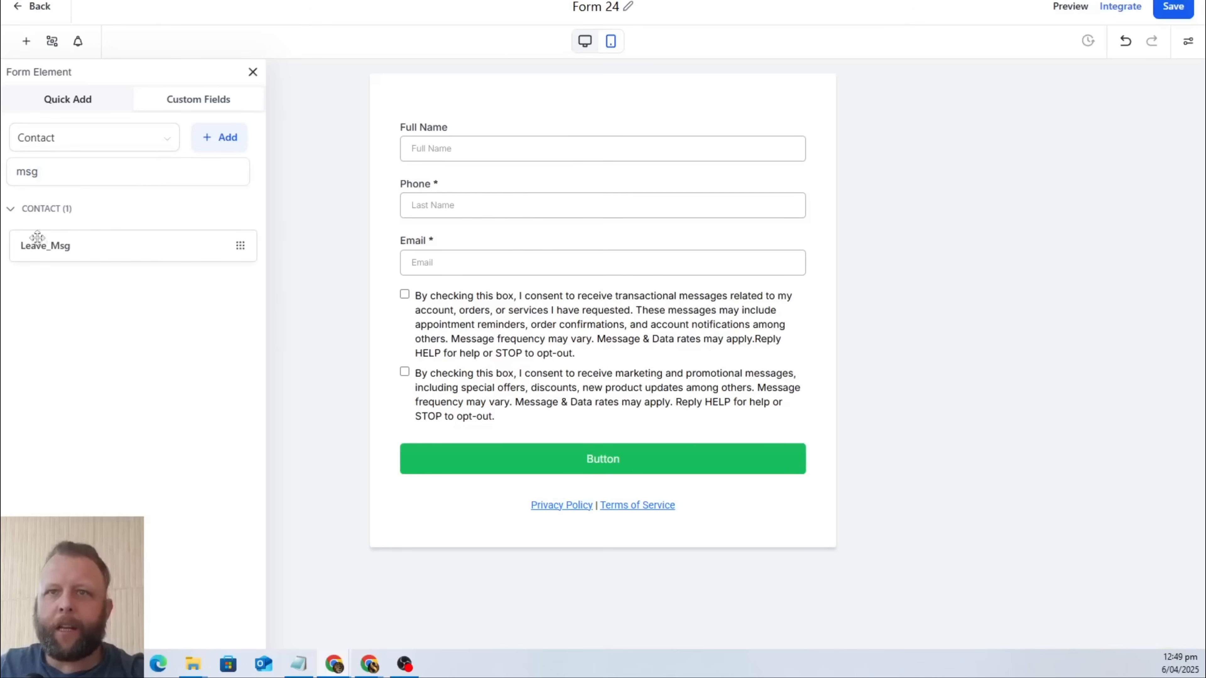
drag(48, 251, 580, 331)
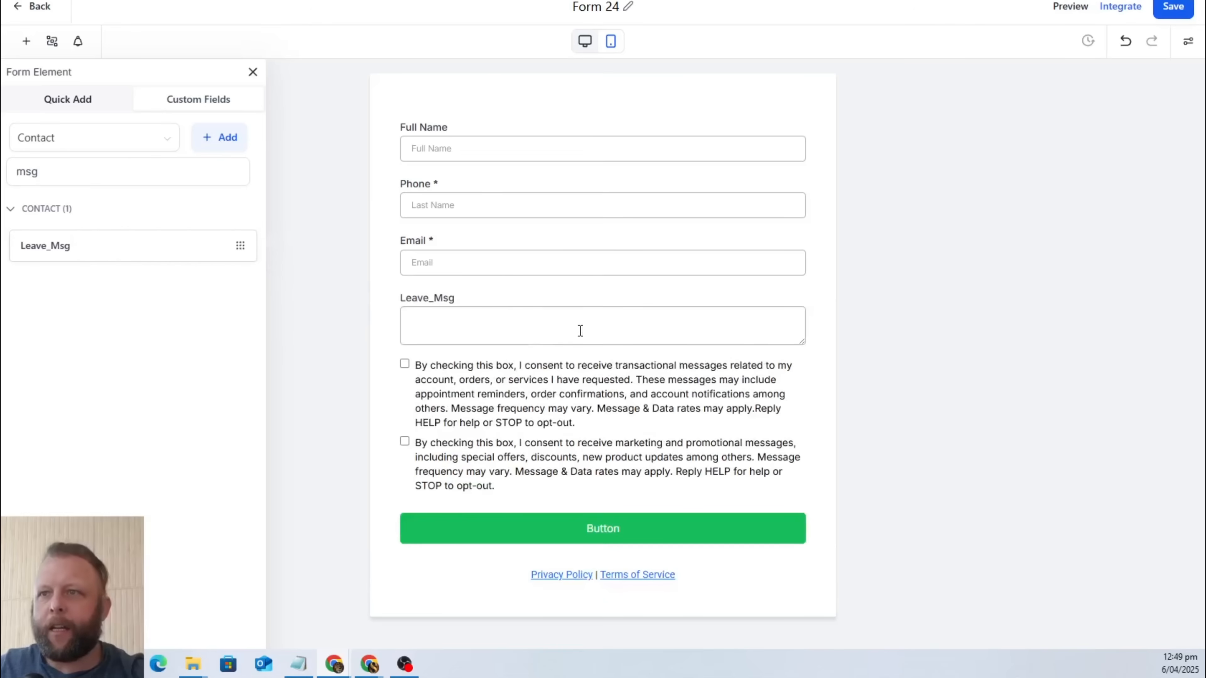
Change the Leave_Msg field's label on the form to "Leave Us a Message".
click(560, 326)
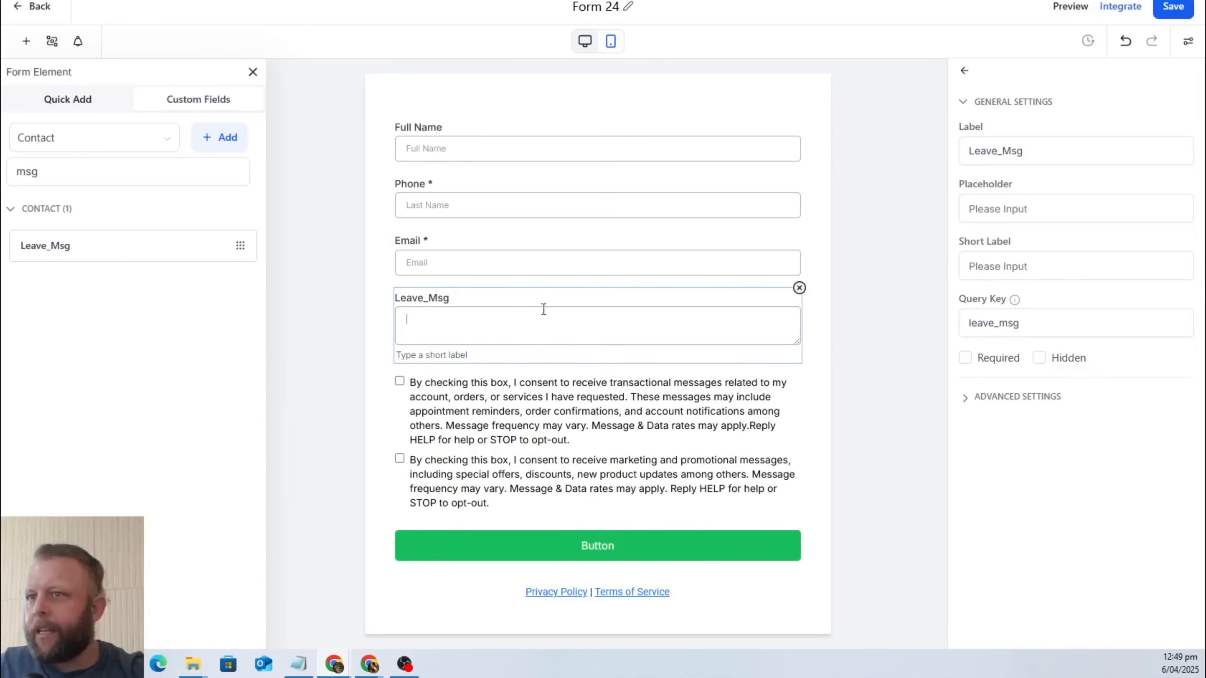
click(1110, 142)
key(ctrl+a)
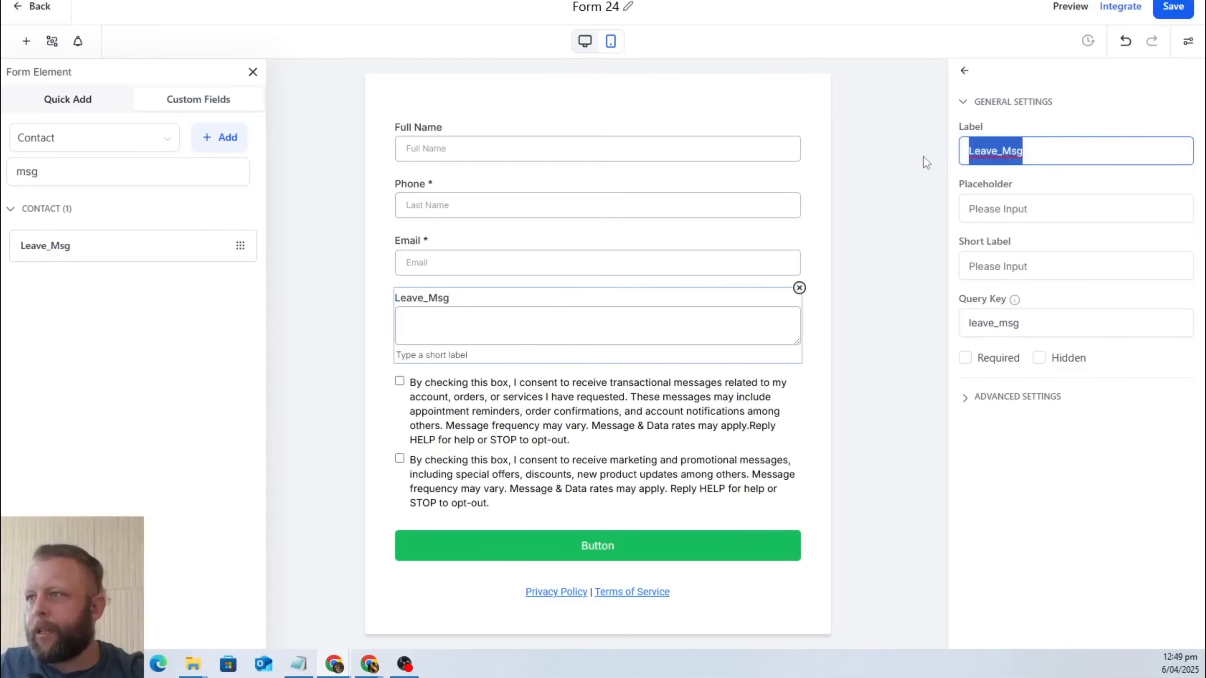
text(Leave )
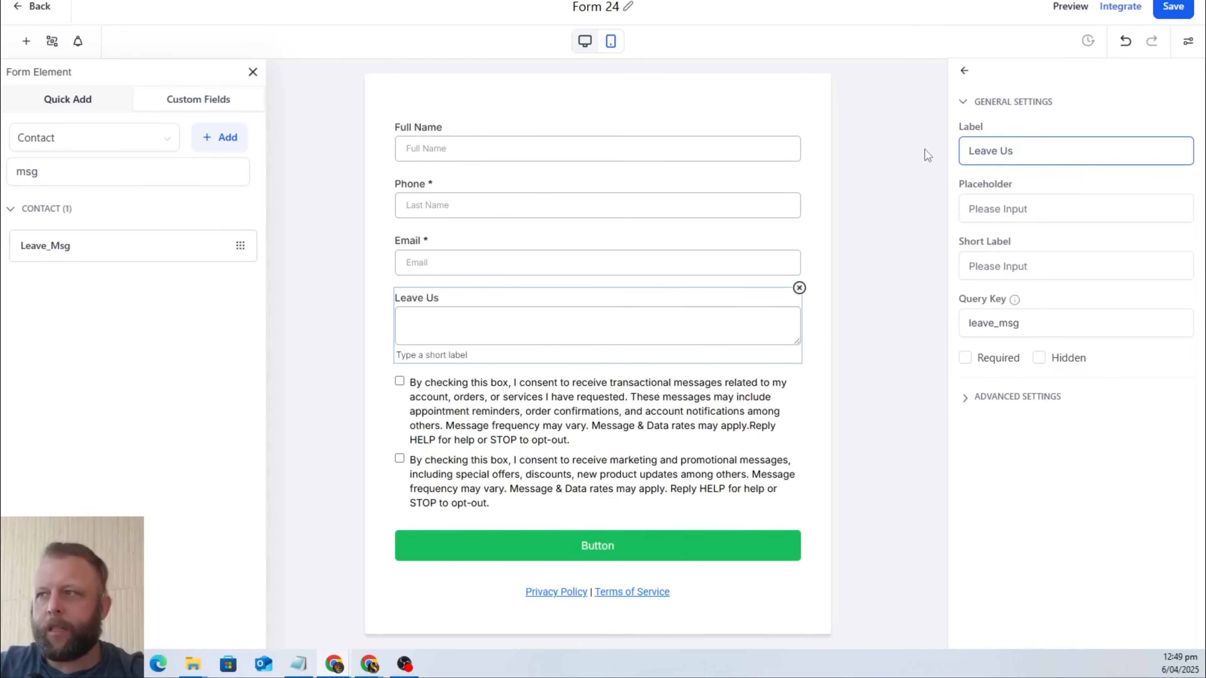
text(Us a Message)
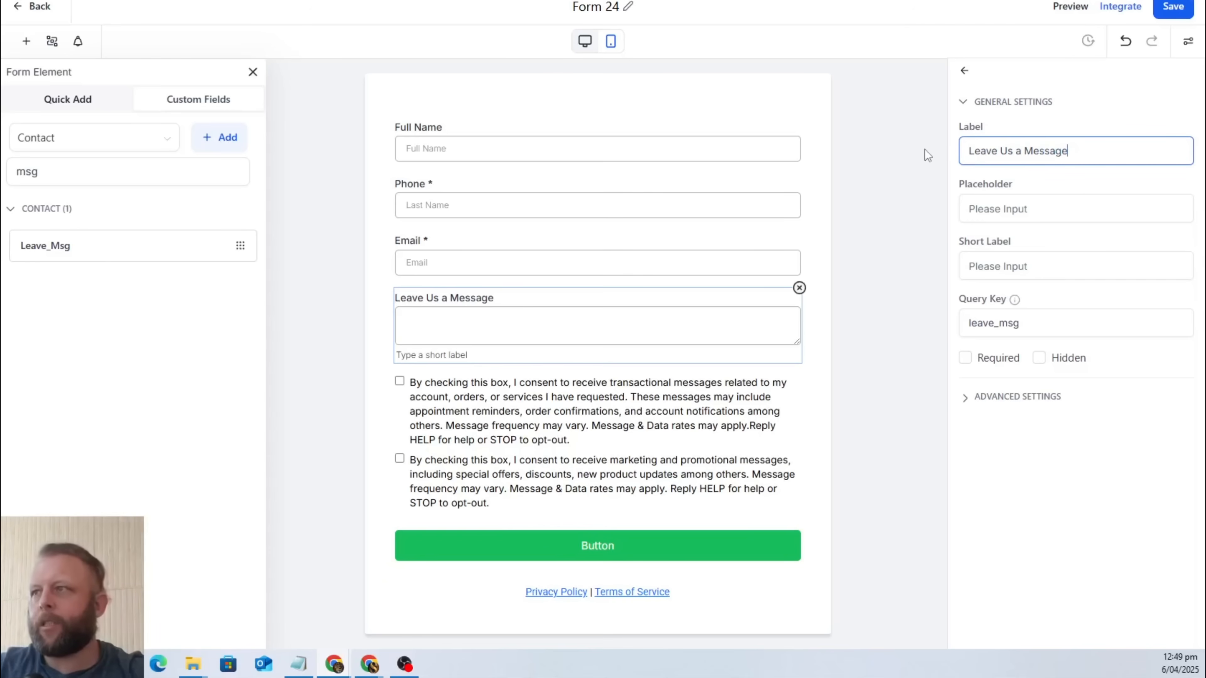
Set the message field's placeholder to "Please tell us how we can help? What you need? Or the message you want to leave us".
click(1035, 214)
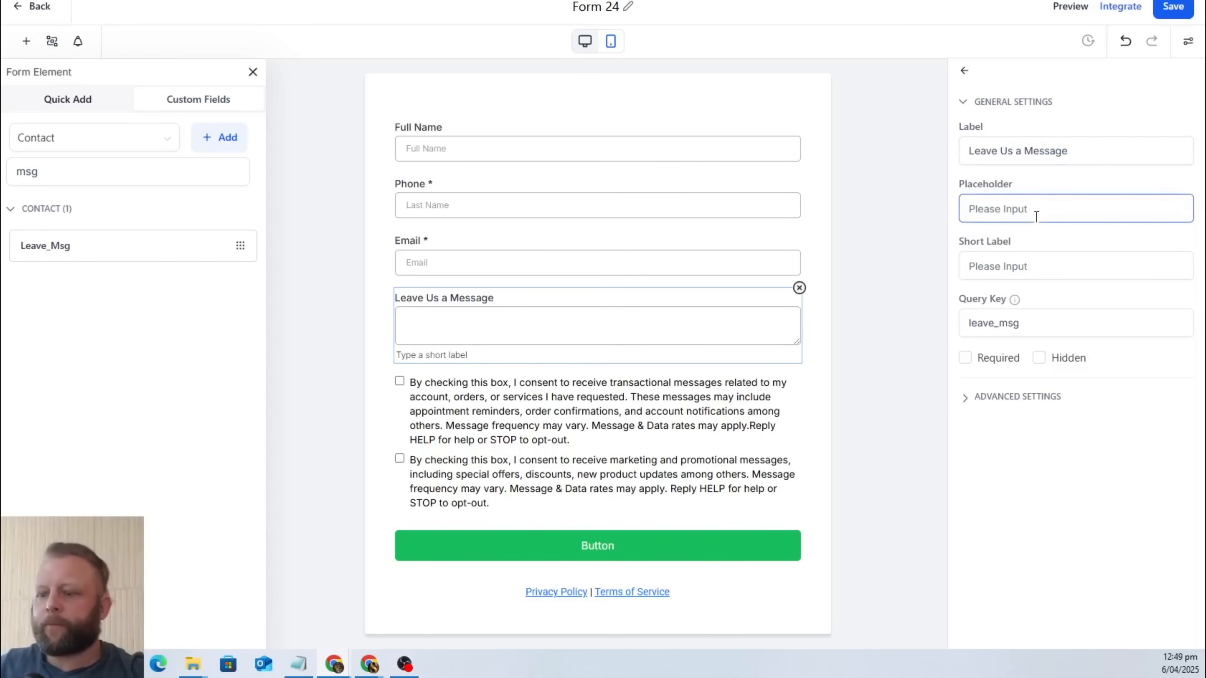
text(Please tell )
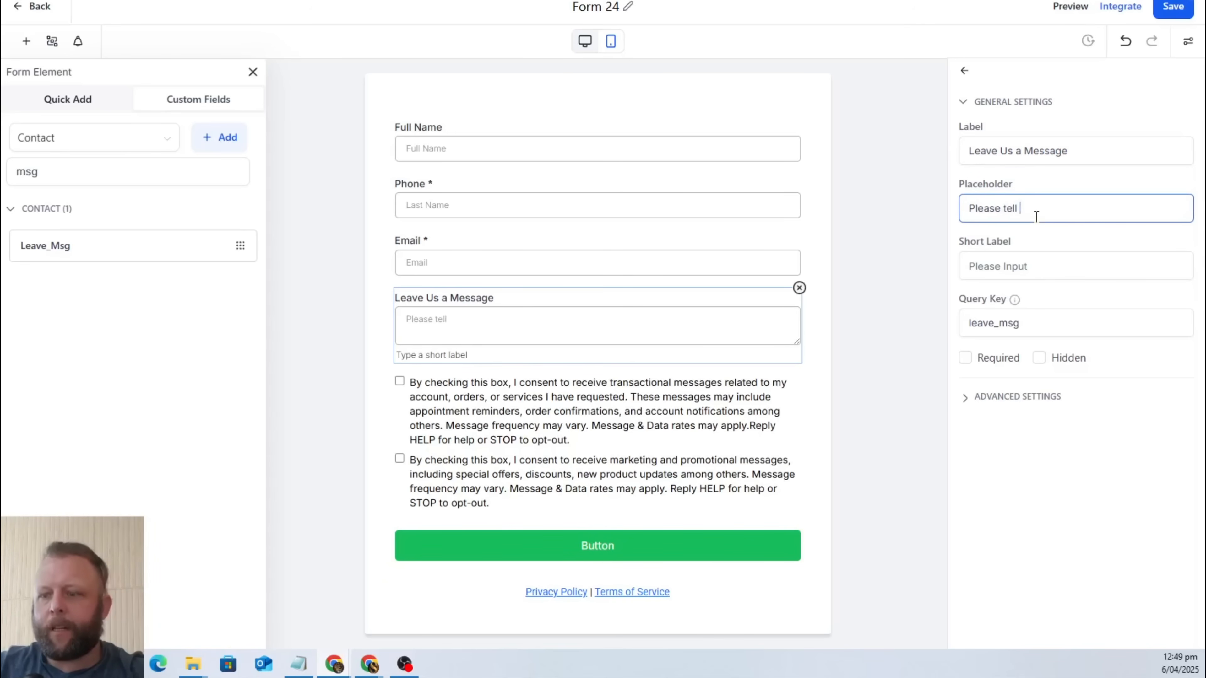
text(us how)
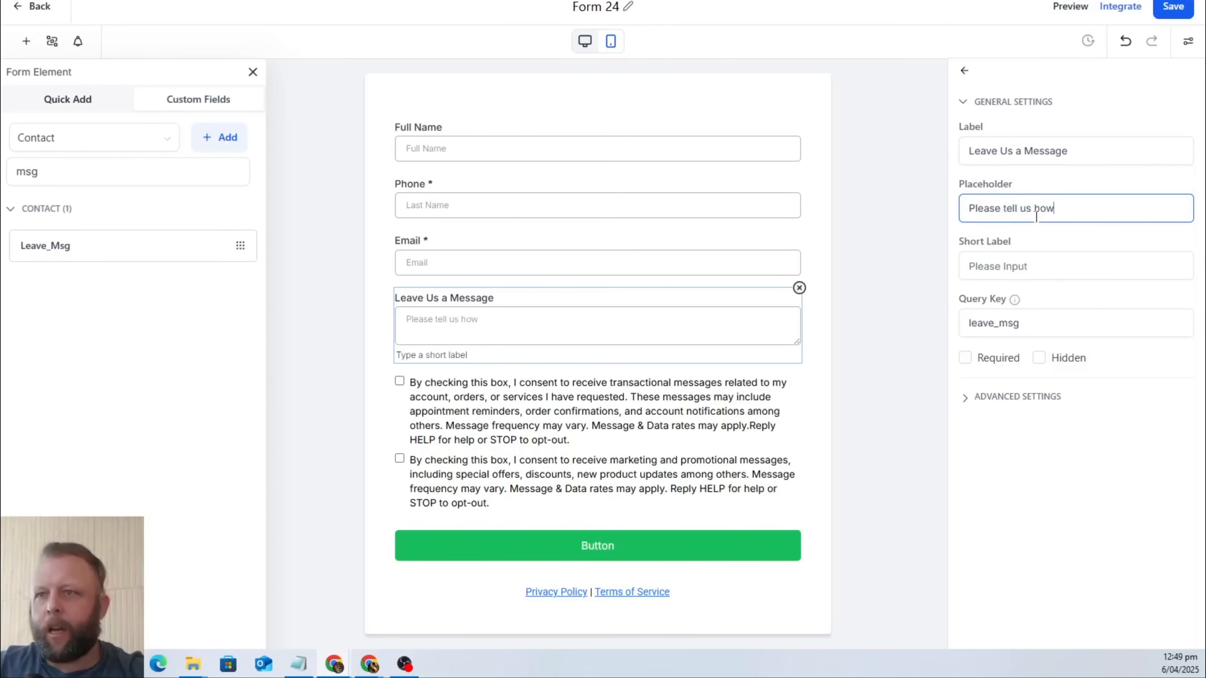
text( we can help)
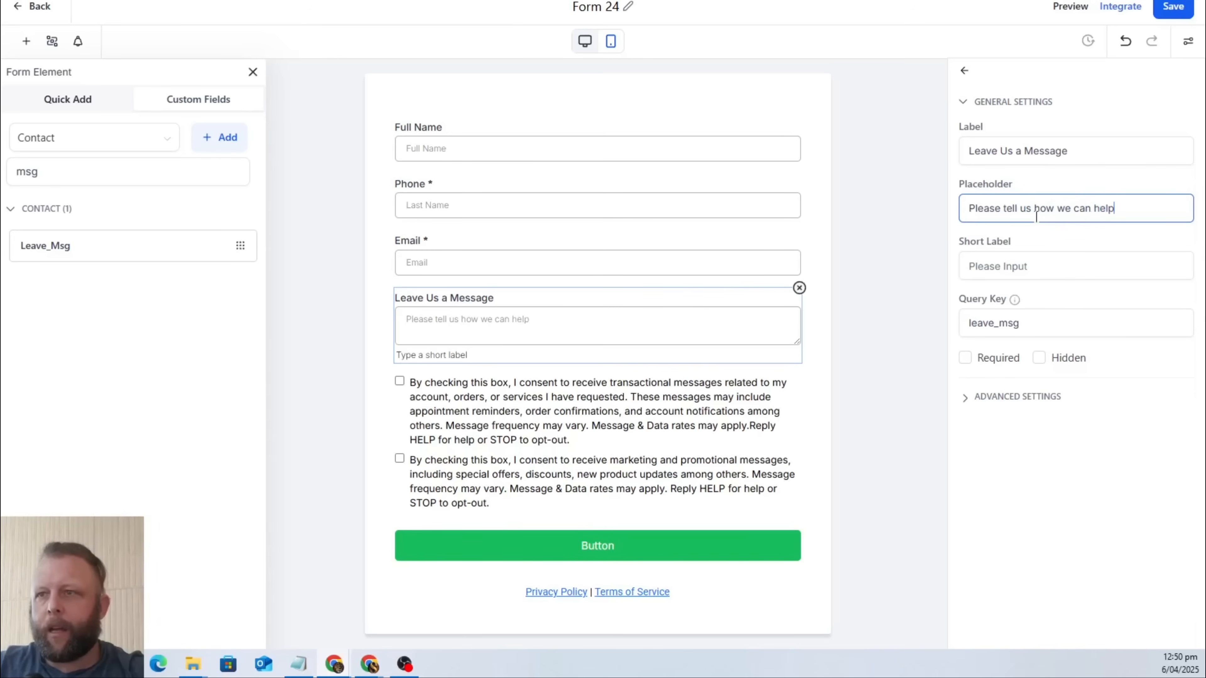
text(? What yo)
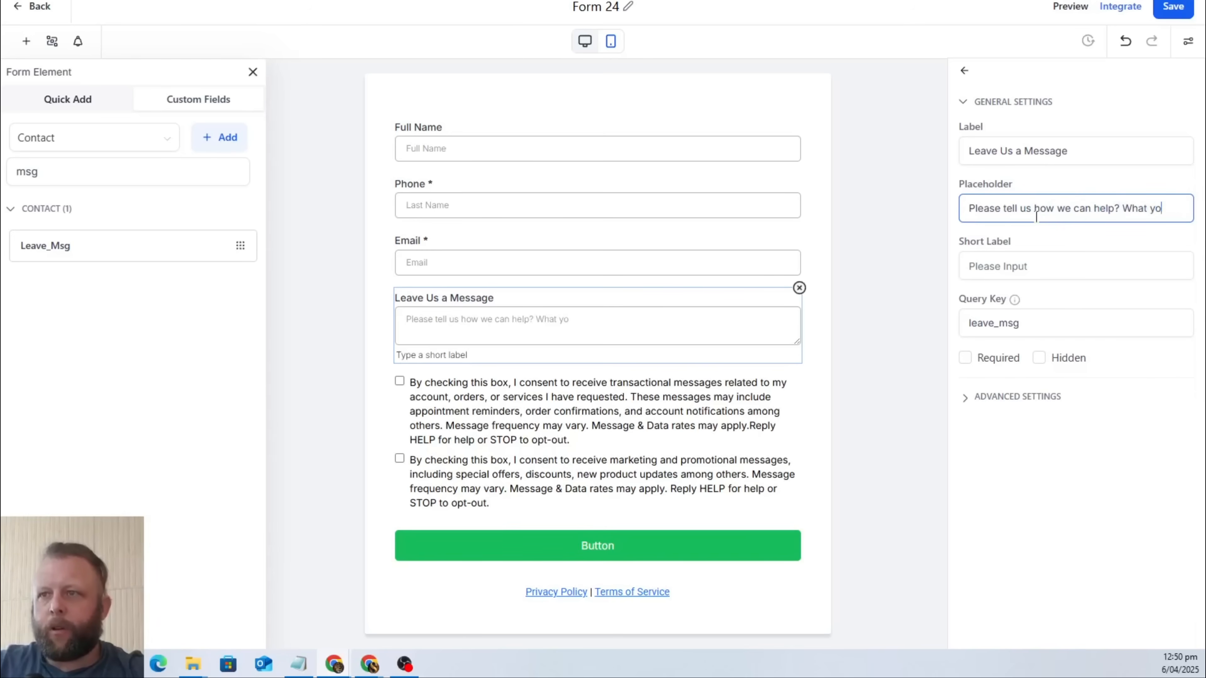
text(u need)
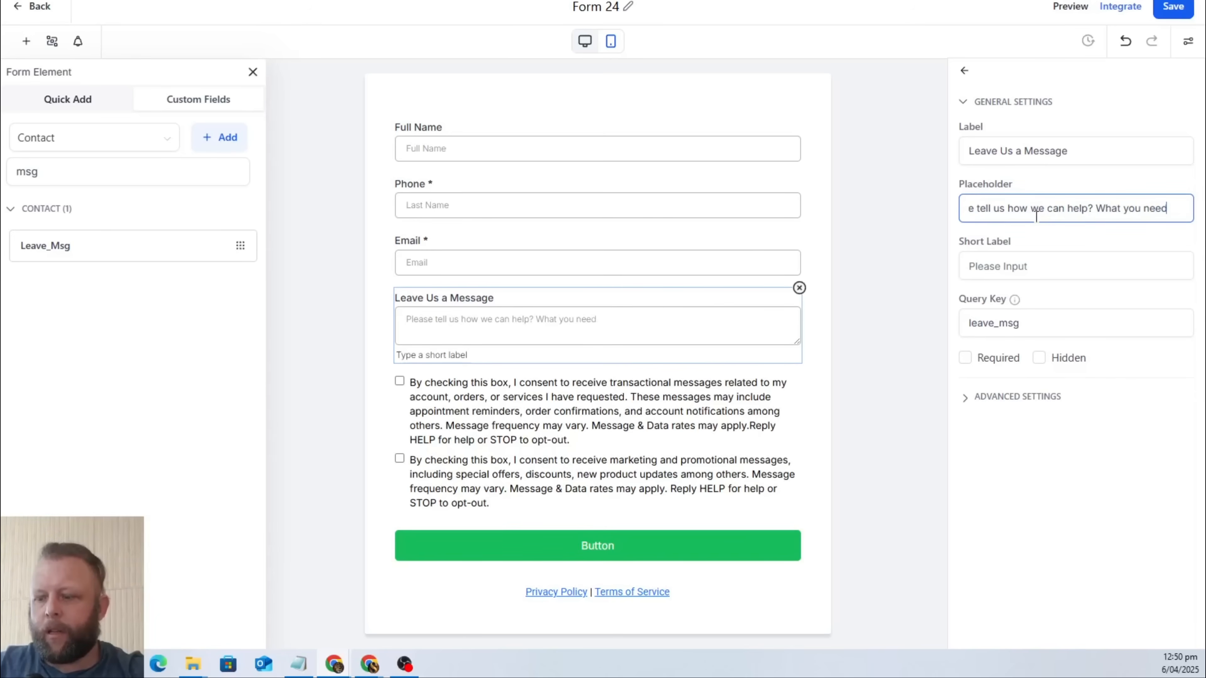
text(? Or the mess)
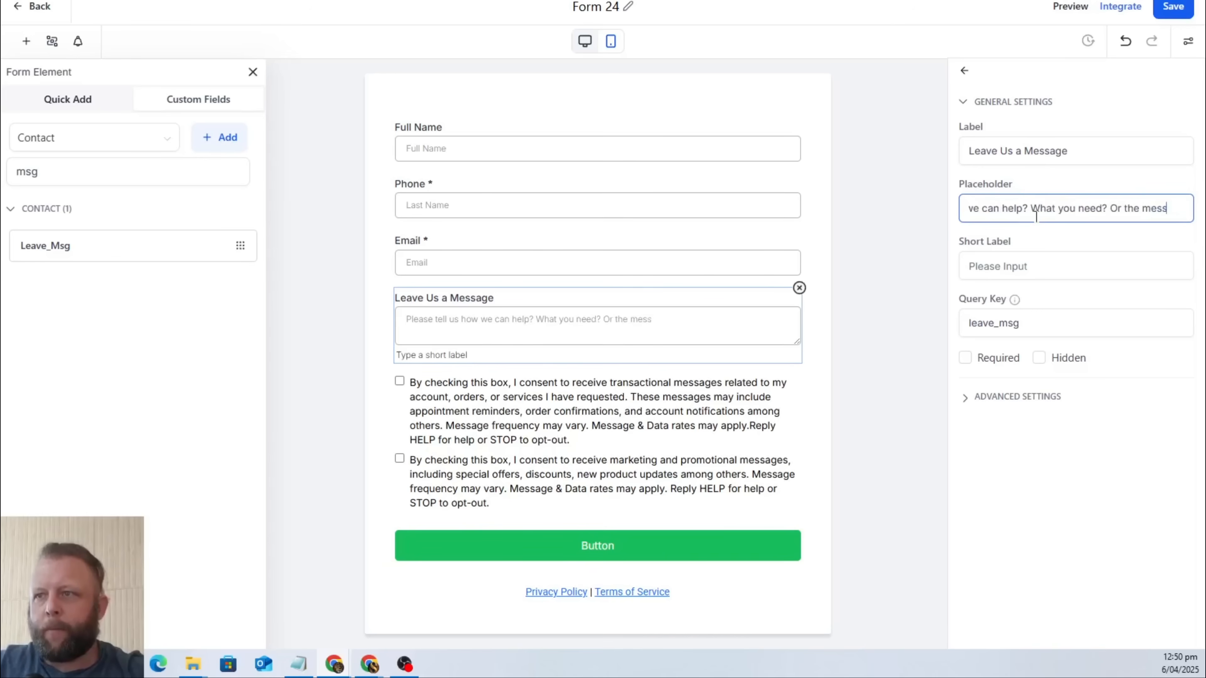
text(age you want to leave us)
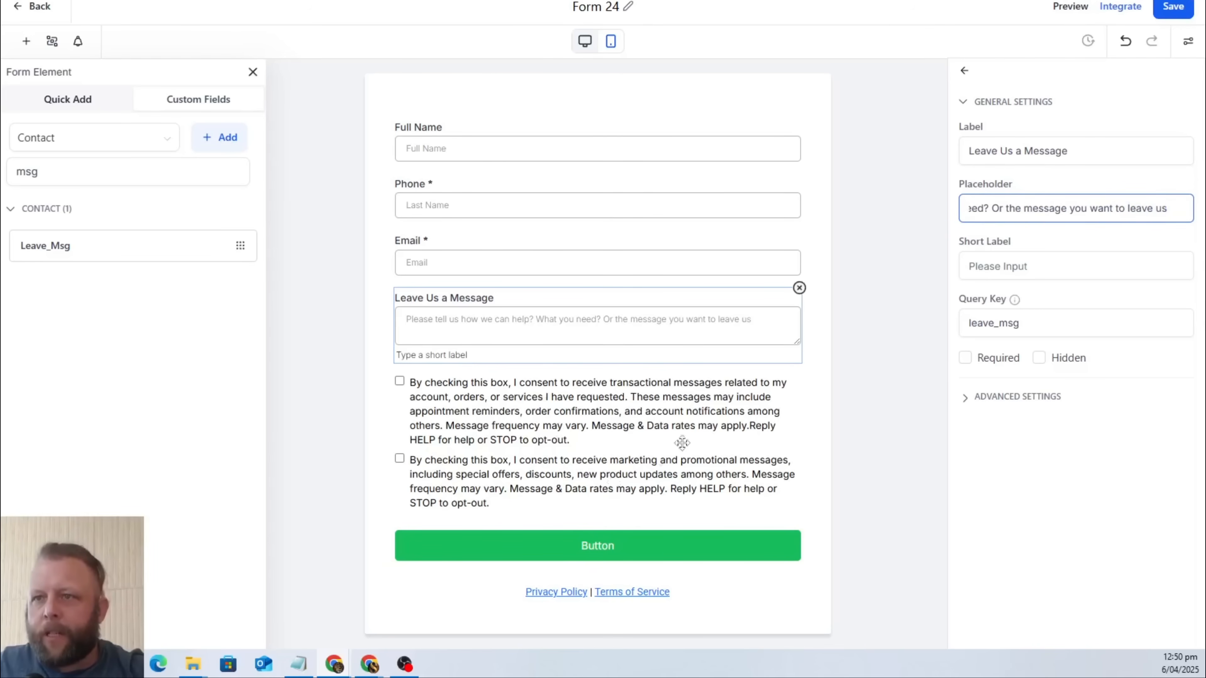
Delete the consent checkboxes block and the Privacy Policy and Terms of Service text from the form.
click(623, 430)
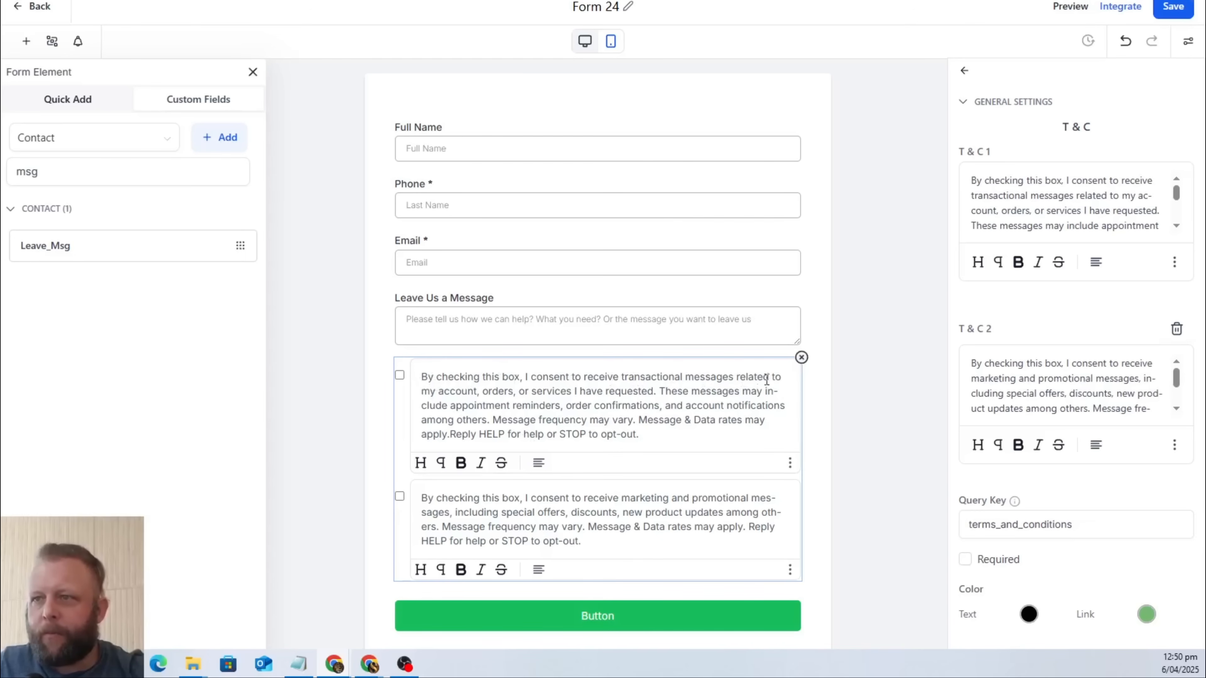
click(802, 358)
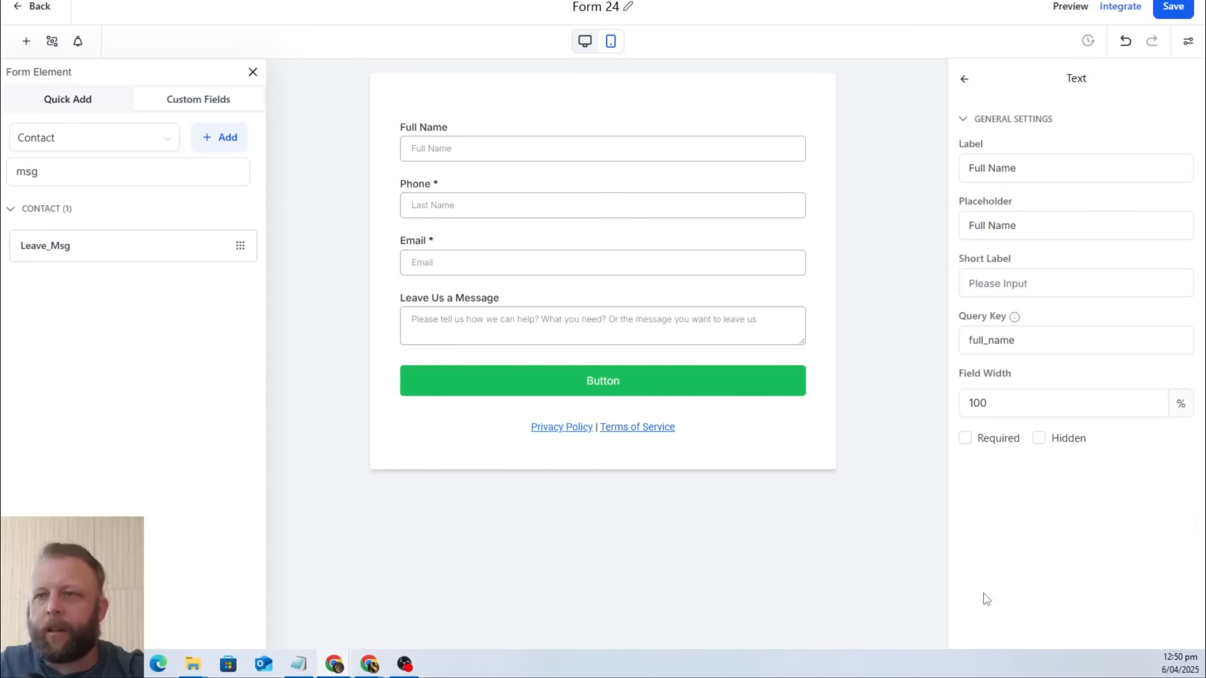
click(727, 425)
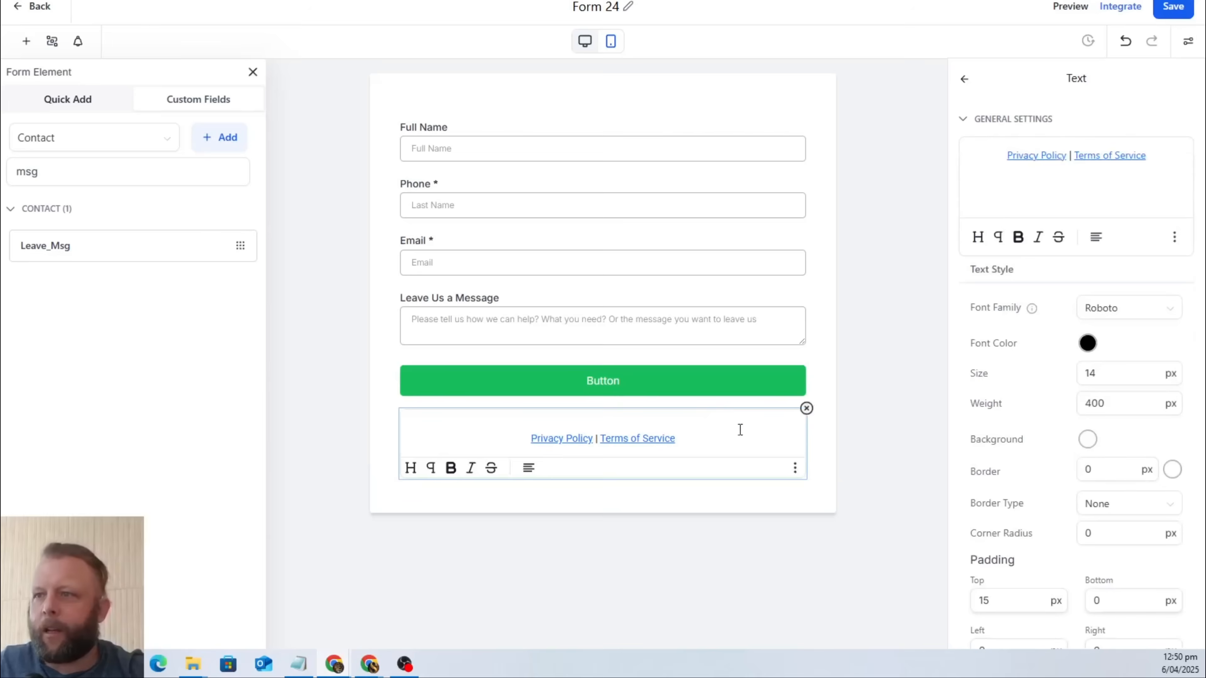
click(807, 409)
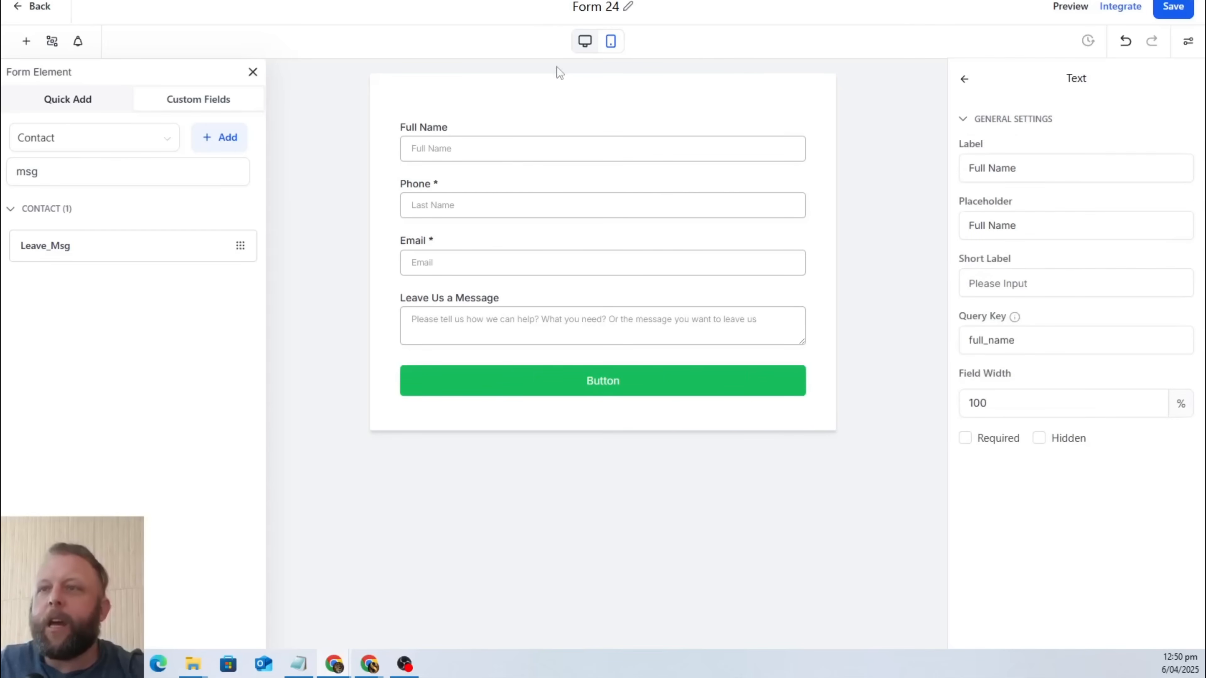
Change the submit button's text to "Send Message" and deselect the button.
click(611, 386)
double_click(1028, 216)
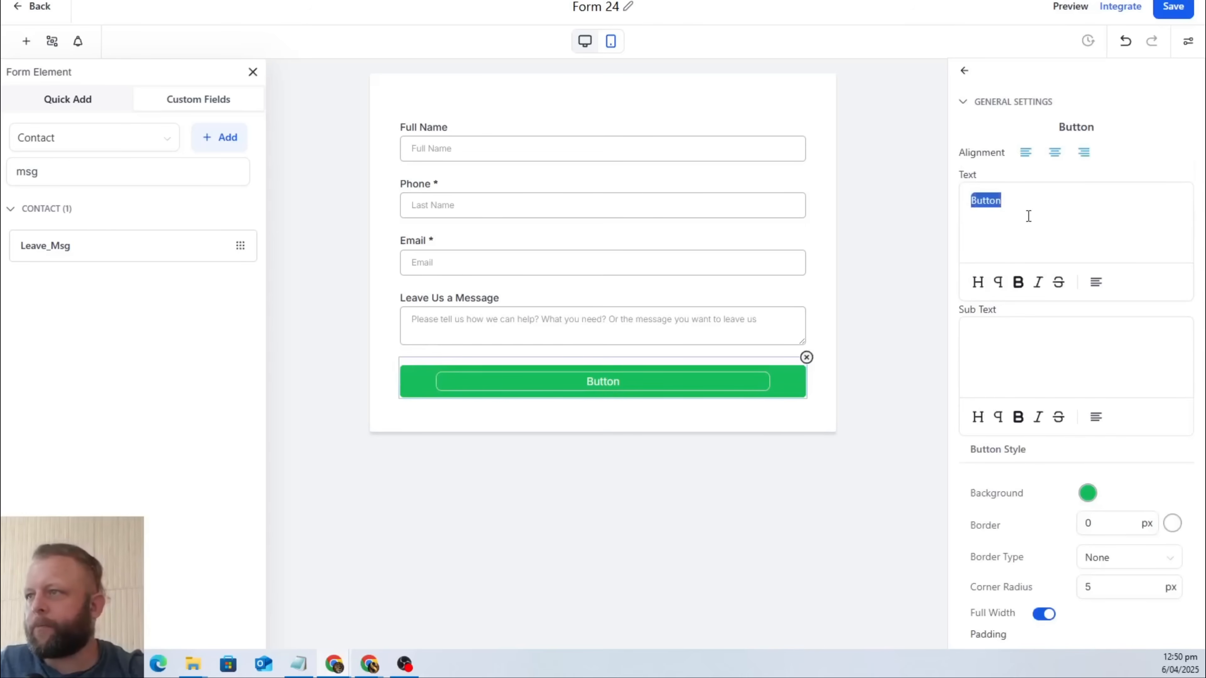
text(Send )
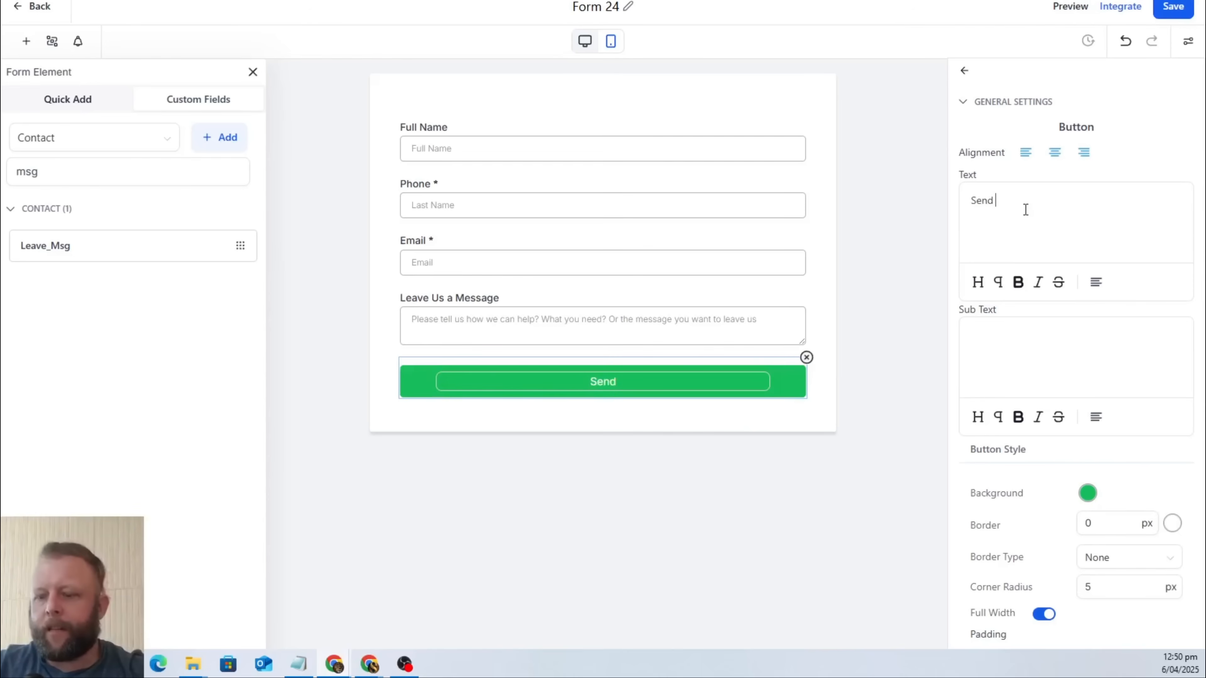
text(Message)
key(BackSpace)
key(BackSpace)
key(BackSpace)
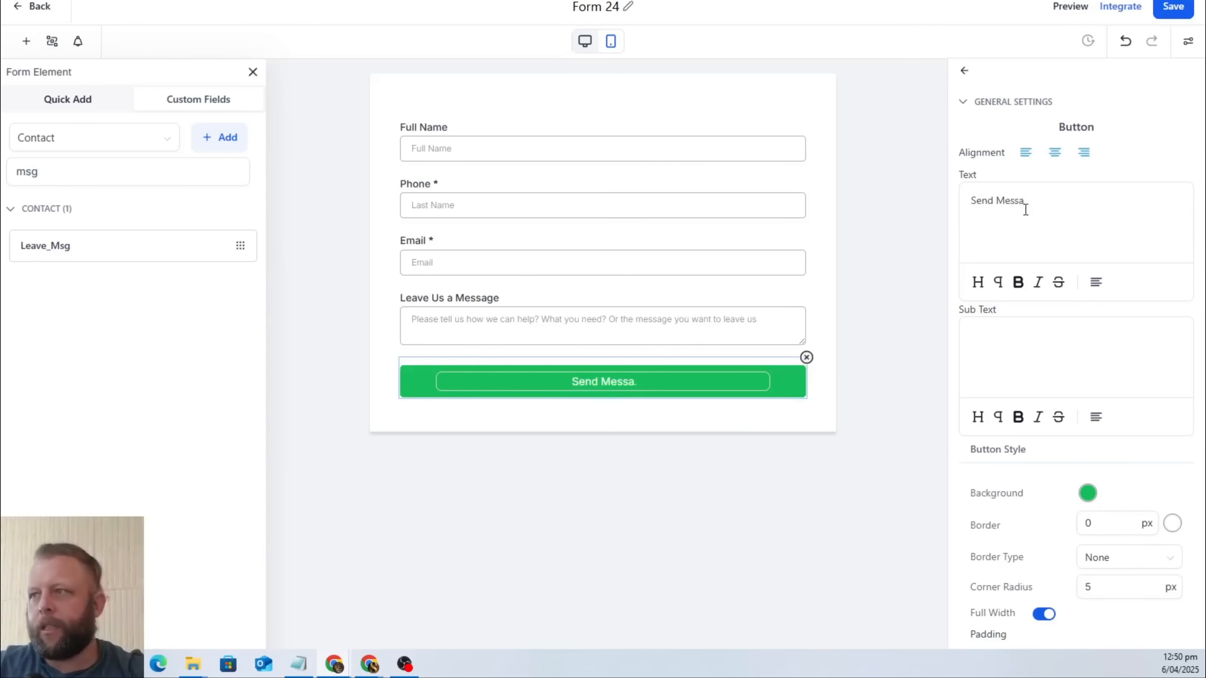
text(age)
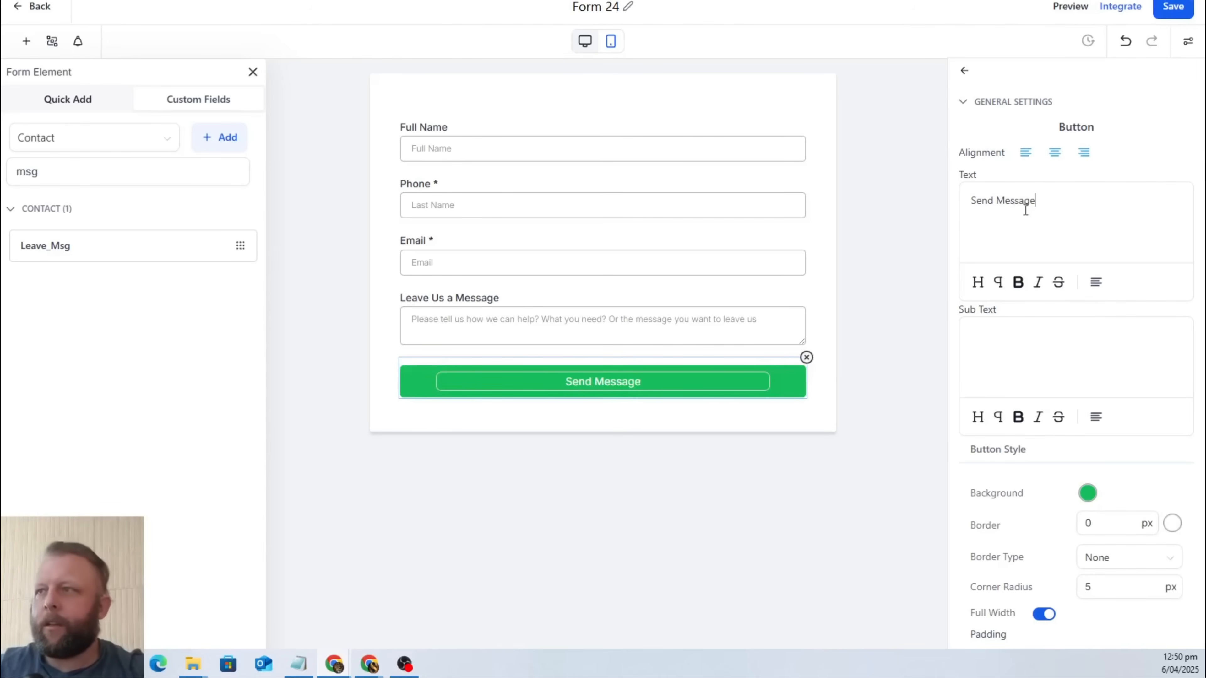
click(831, 304)
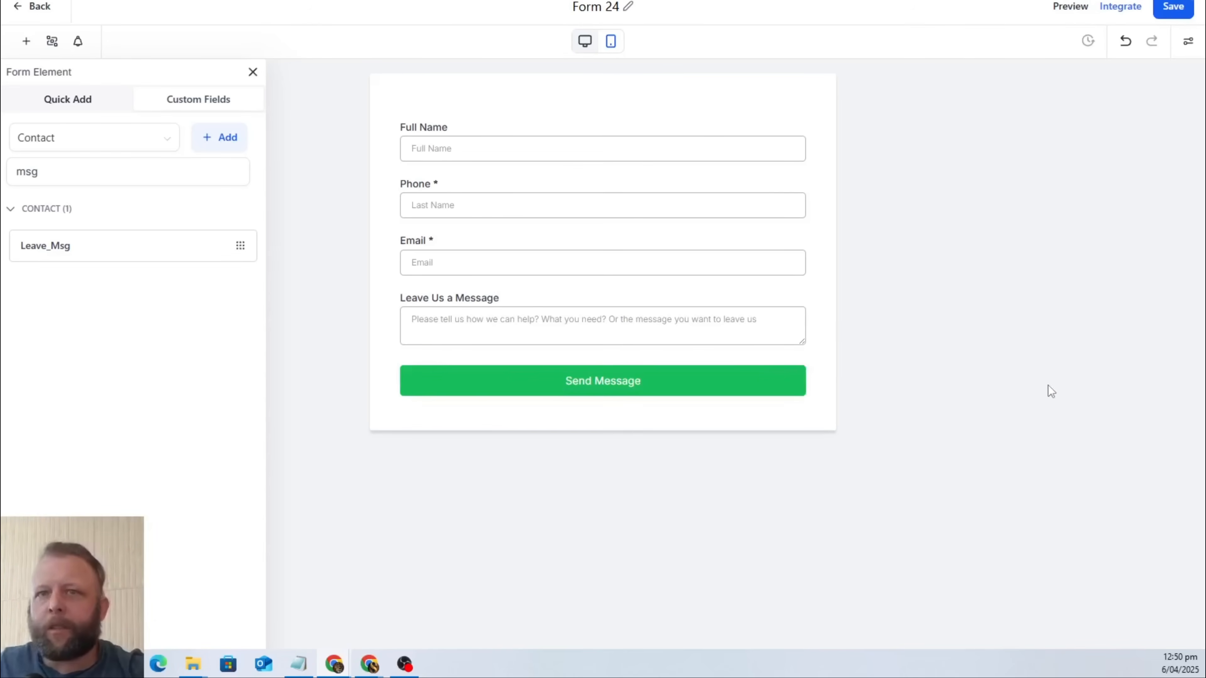
Add a Captcha element to the form between the message field and the Send Message button.
click(60, 109)
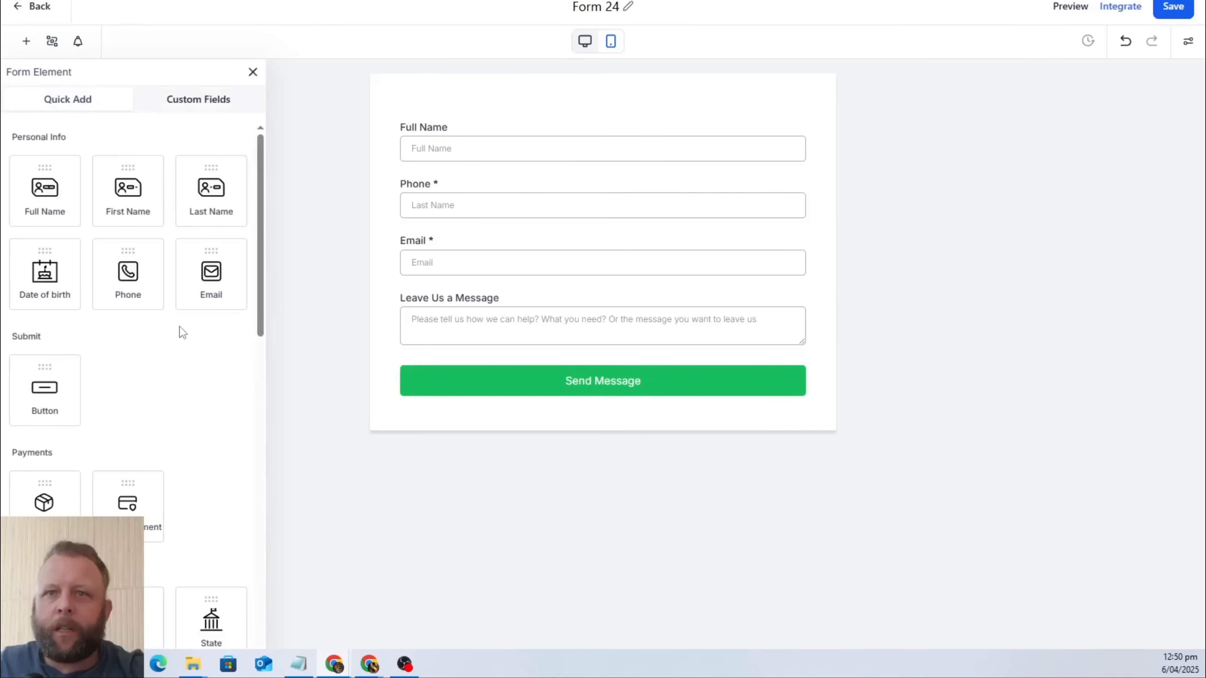
scroll(189, 329, down, 10)
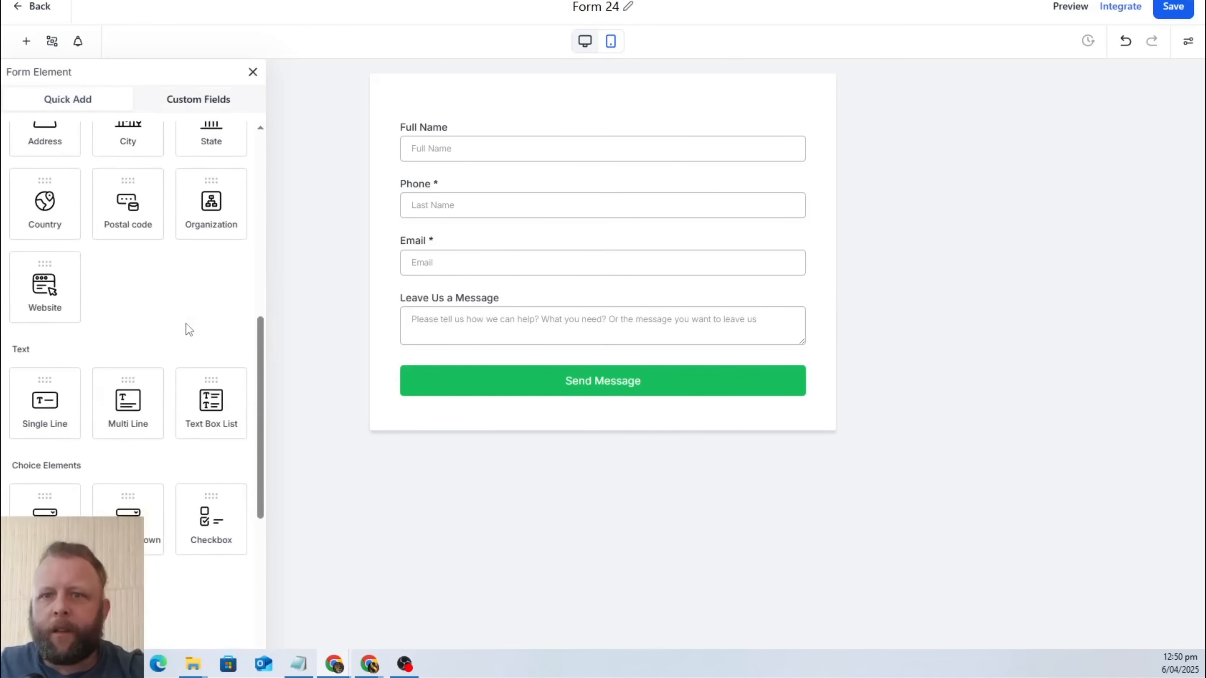
scroll(189, 329, down, 5)
scroll(189, 329, up, 3)
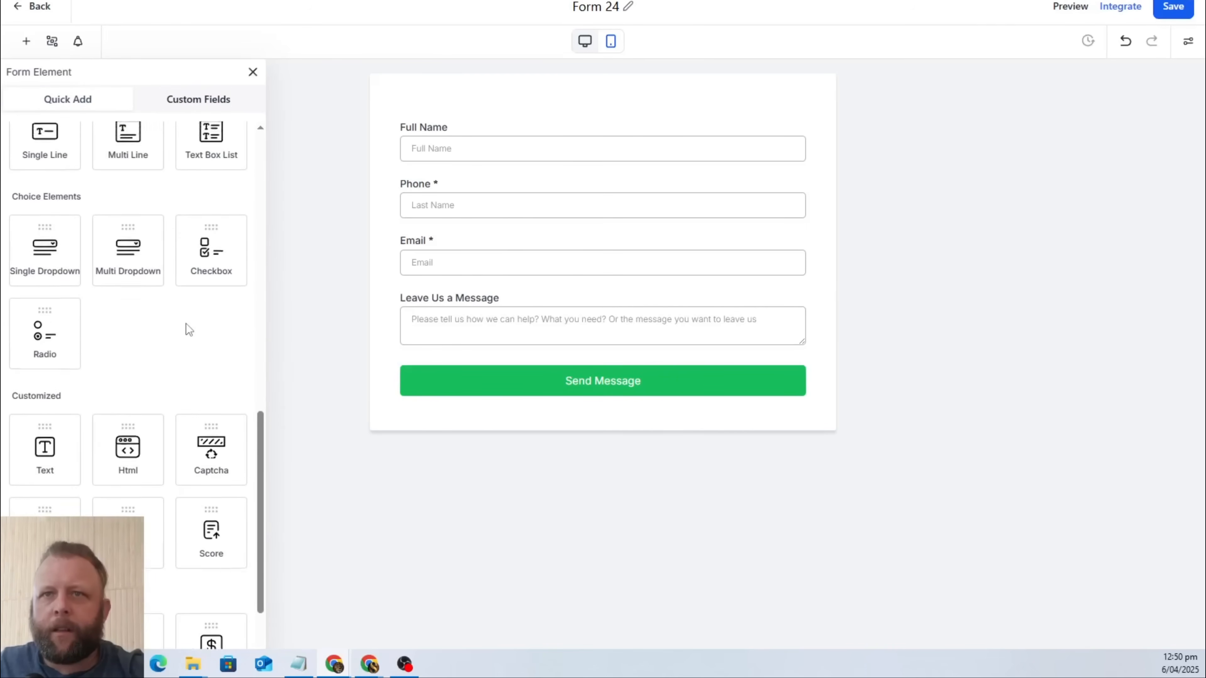
scroll(189, 329, down, 5)
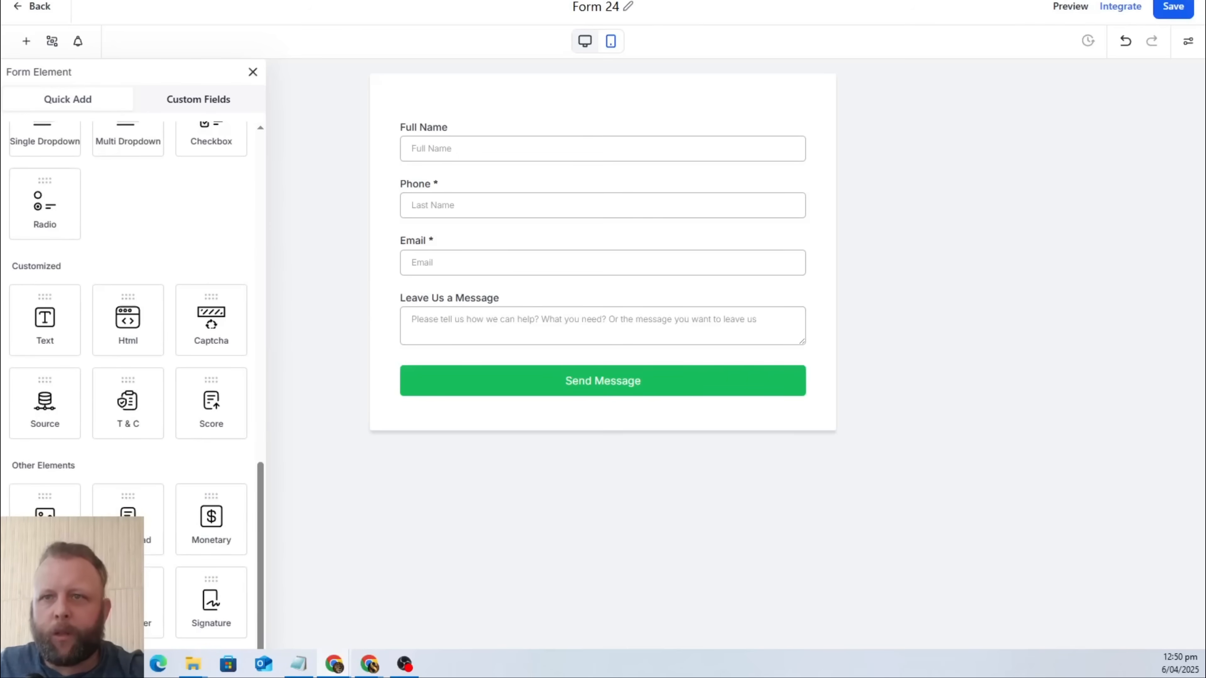
drag(219, 327, 439, 414)
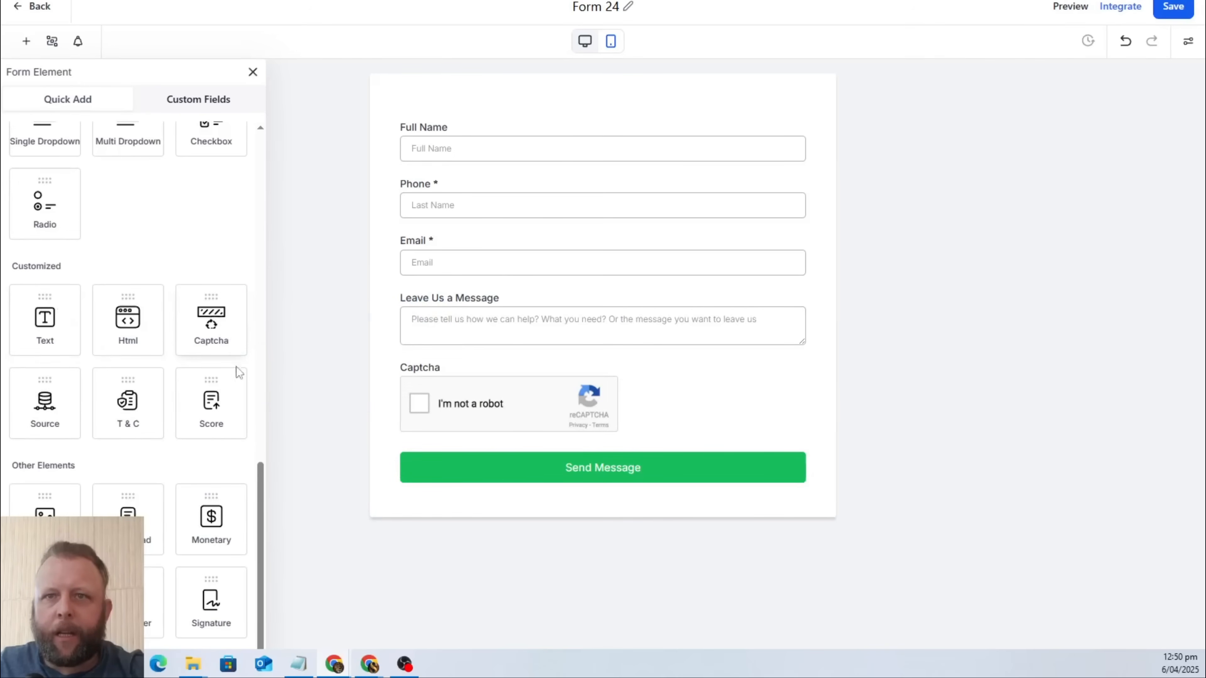
Add a T & C consent checkbox between the message field and the captcha, and save the form.
drag(131, 402, 454, 392)
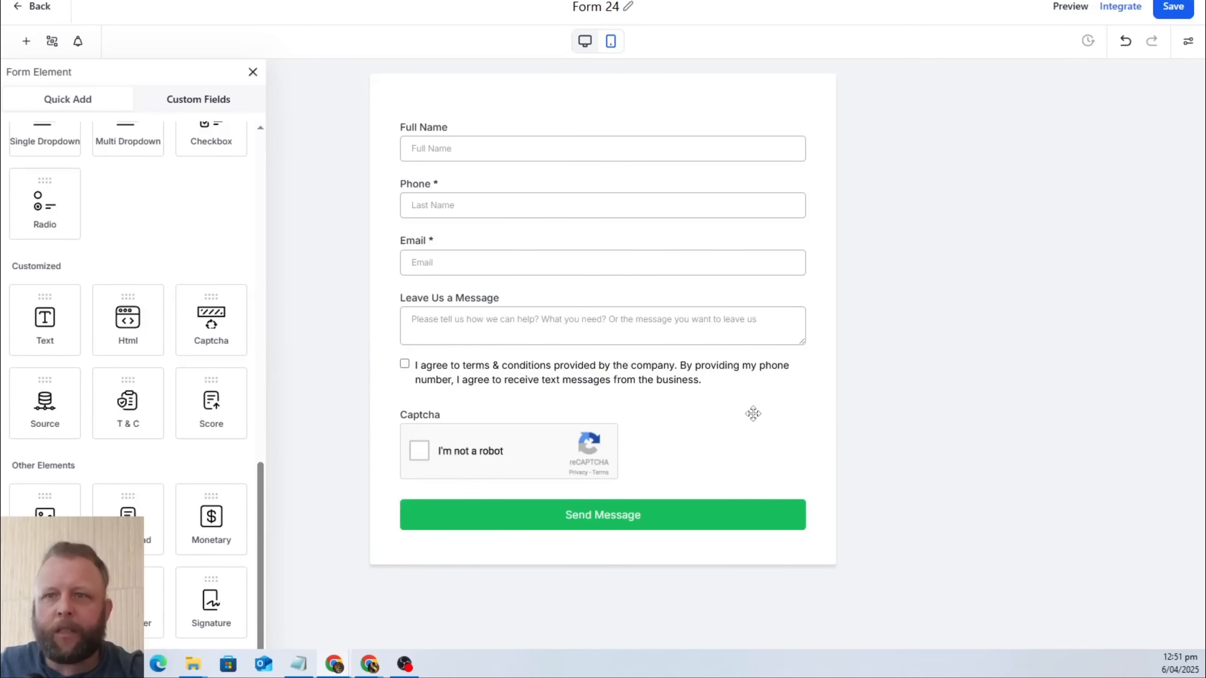
click(735, 431)
click(484, 378)
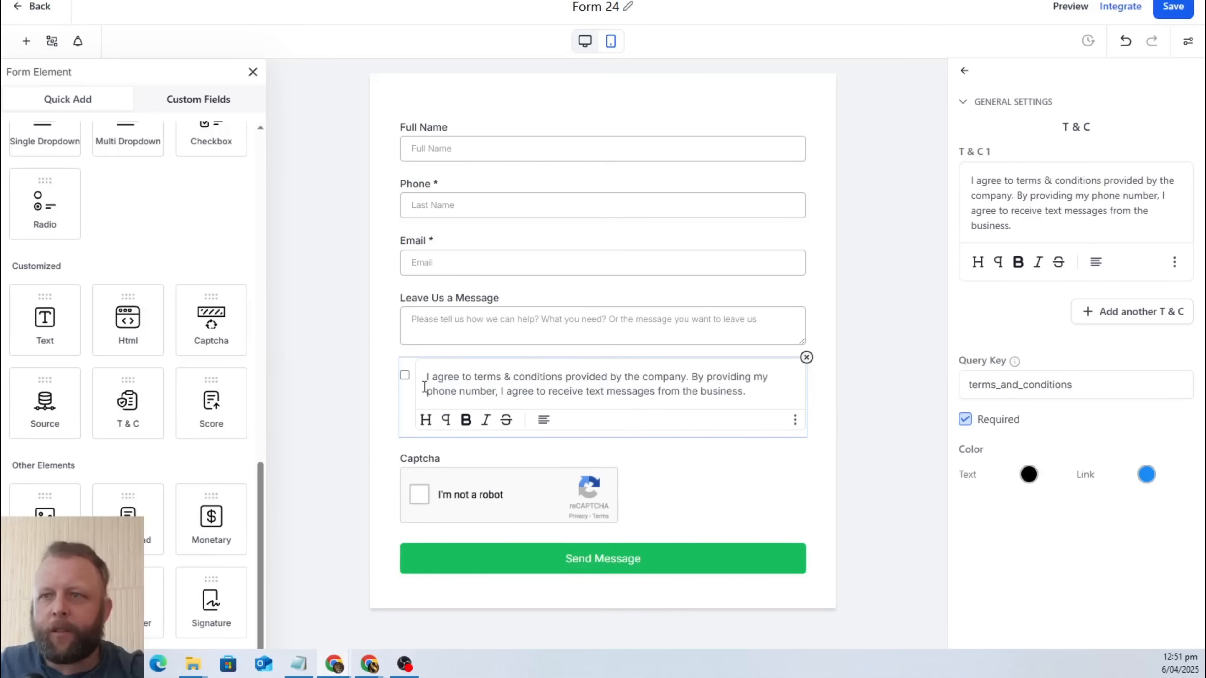
click(692, 455)
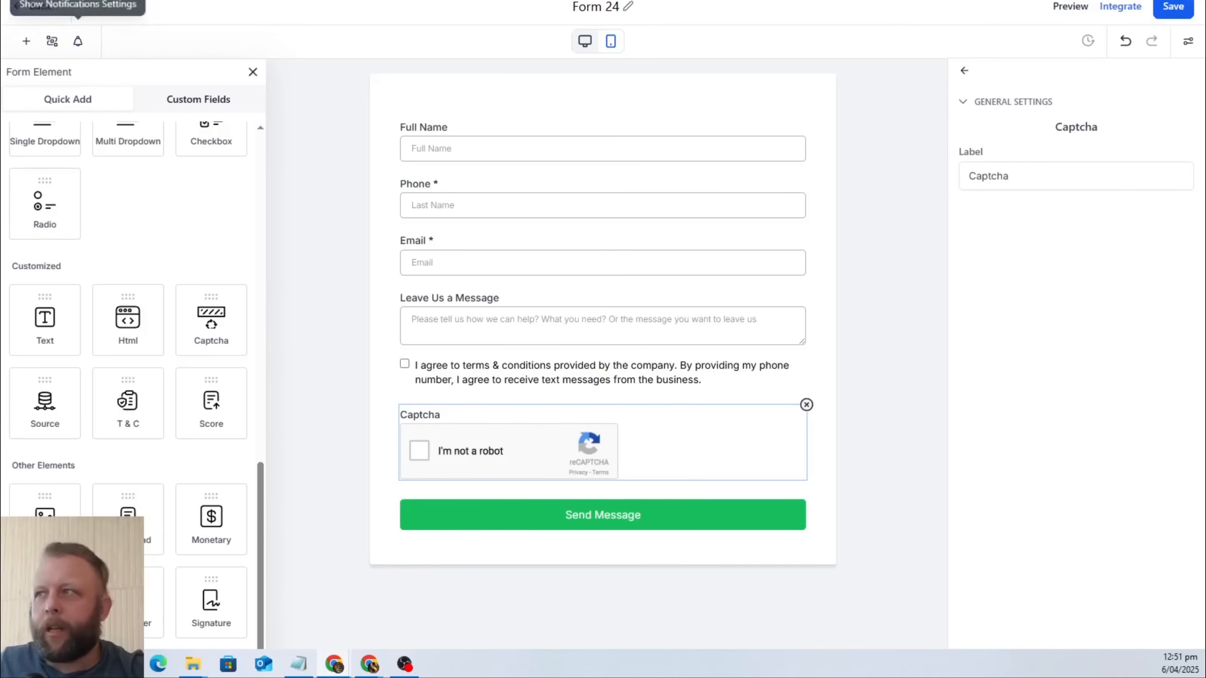
click(1166, 9)
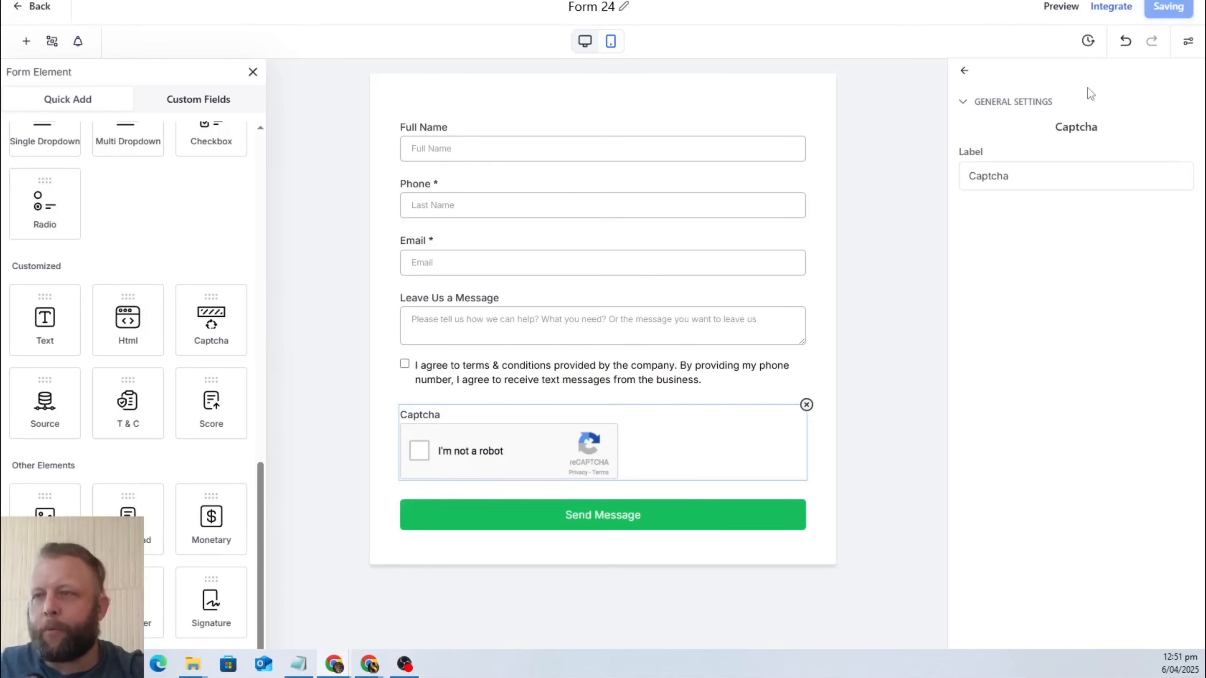
Turn on both Email Notification and Auto Responder in the form's notification settings.
click(78, 42)
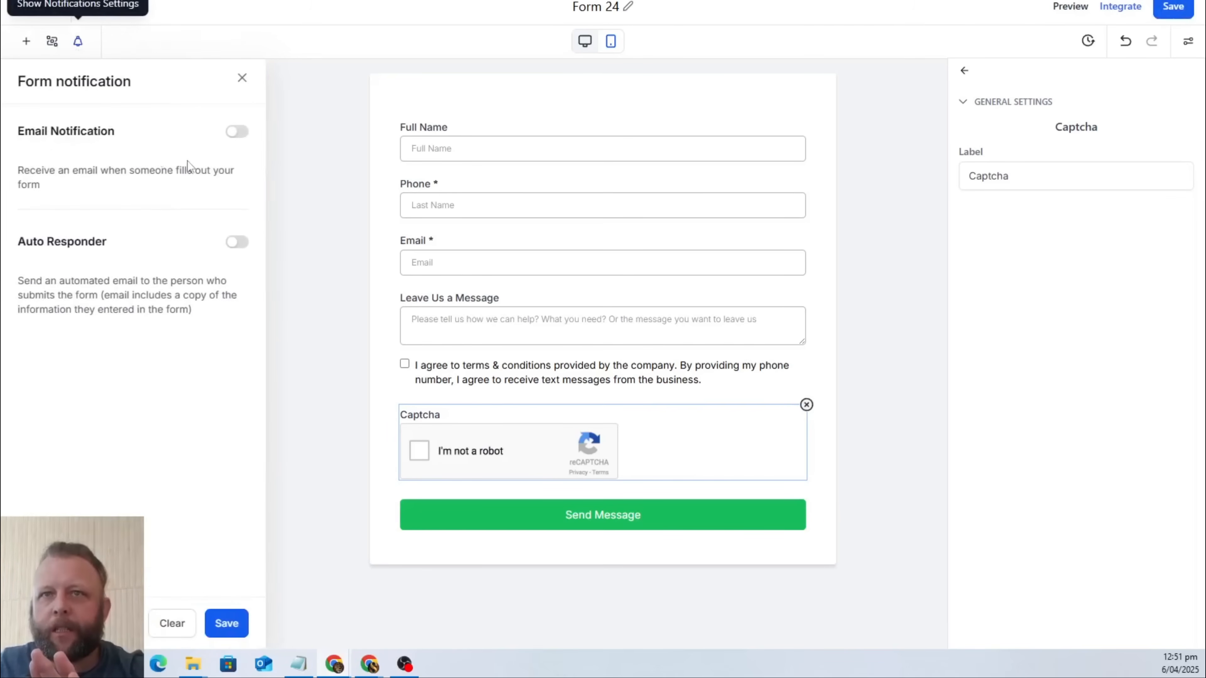
click(237, 133)
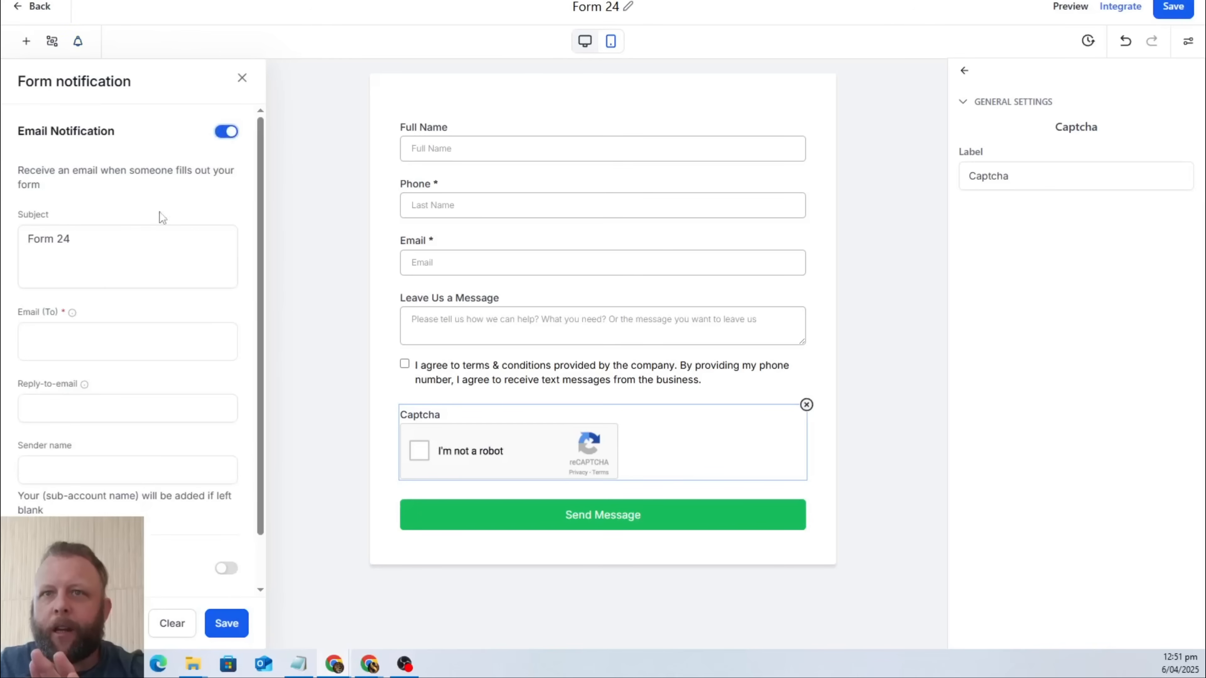
scroll(236, 503, down, 1)
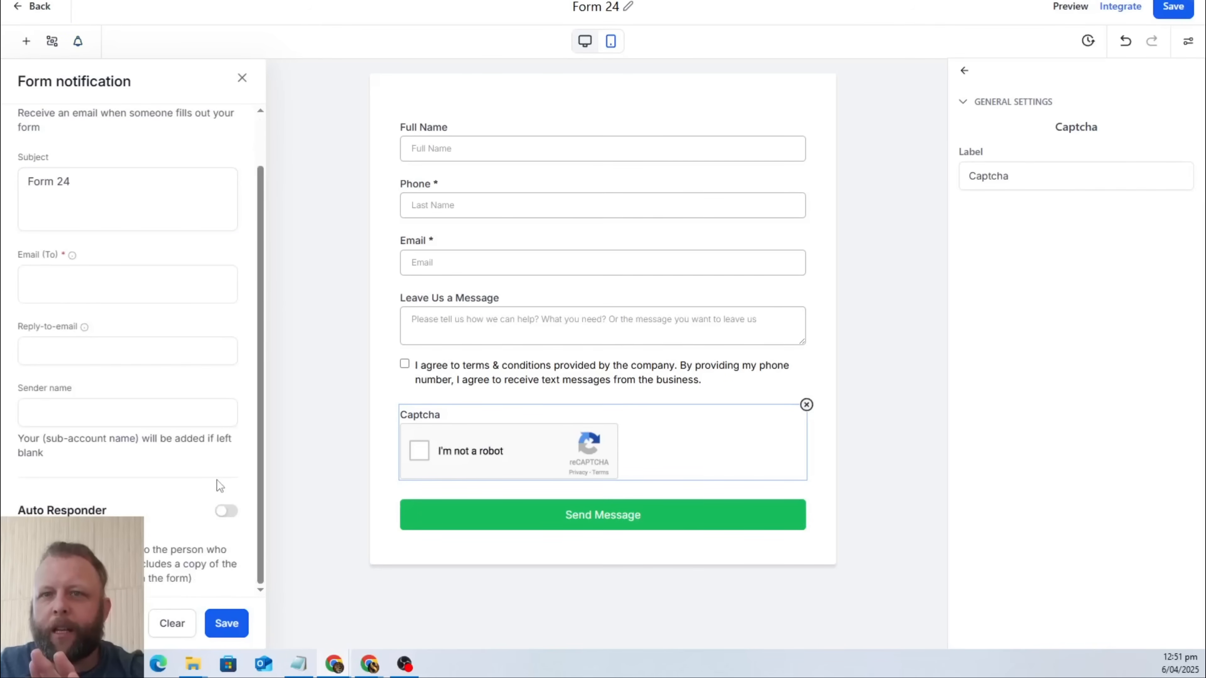
click(233, 515)
Set the email notification's subject to "New Website Message".
click(118, 194)
triple_click(119, 195)
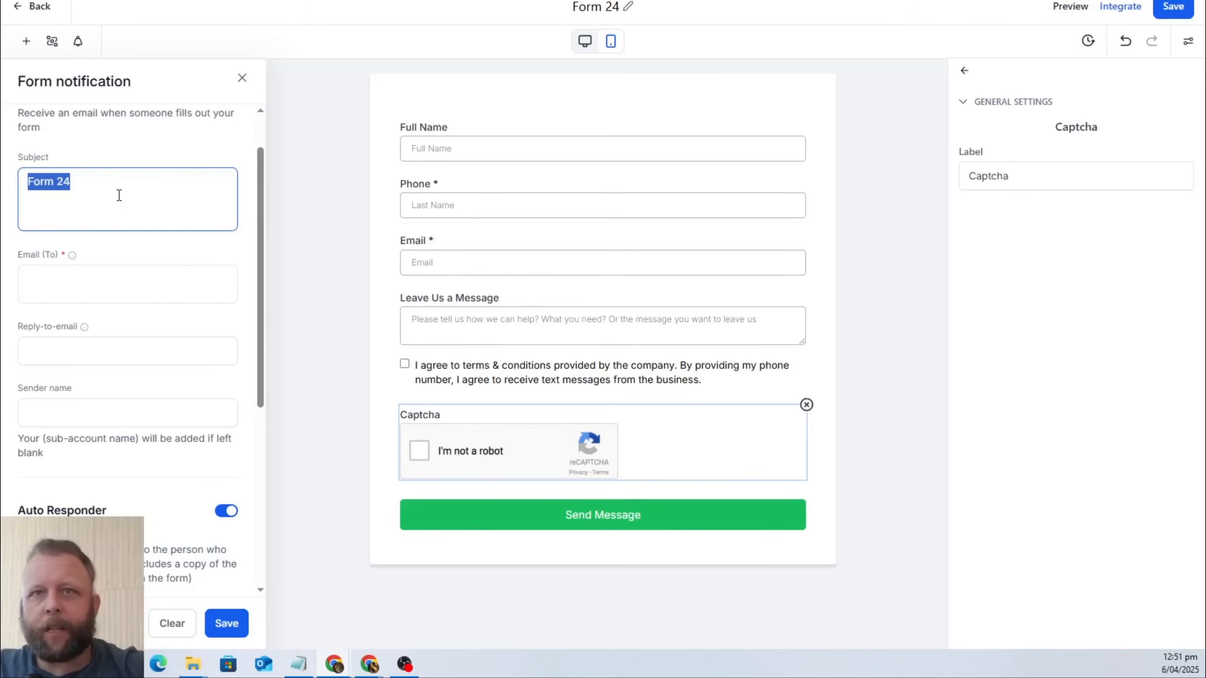
text(Mew)
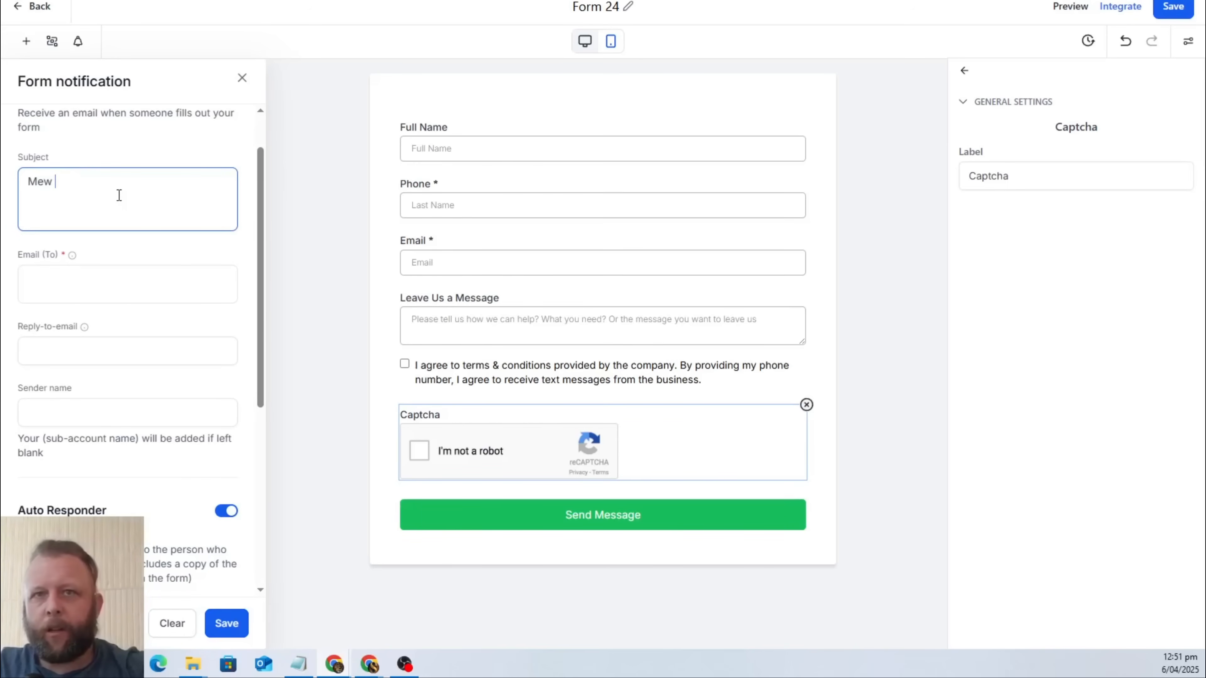
key(BackSpace)
key(BackSpace)
key(BackSpace)
key(BackSpace)
text(New)
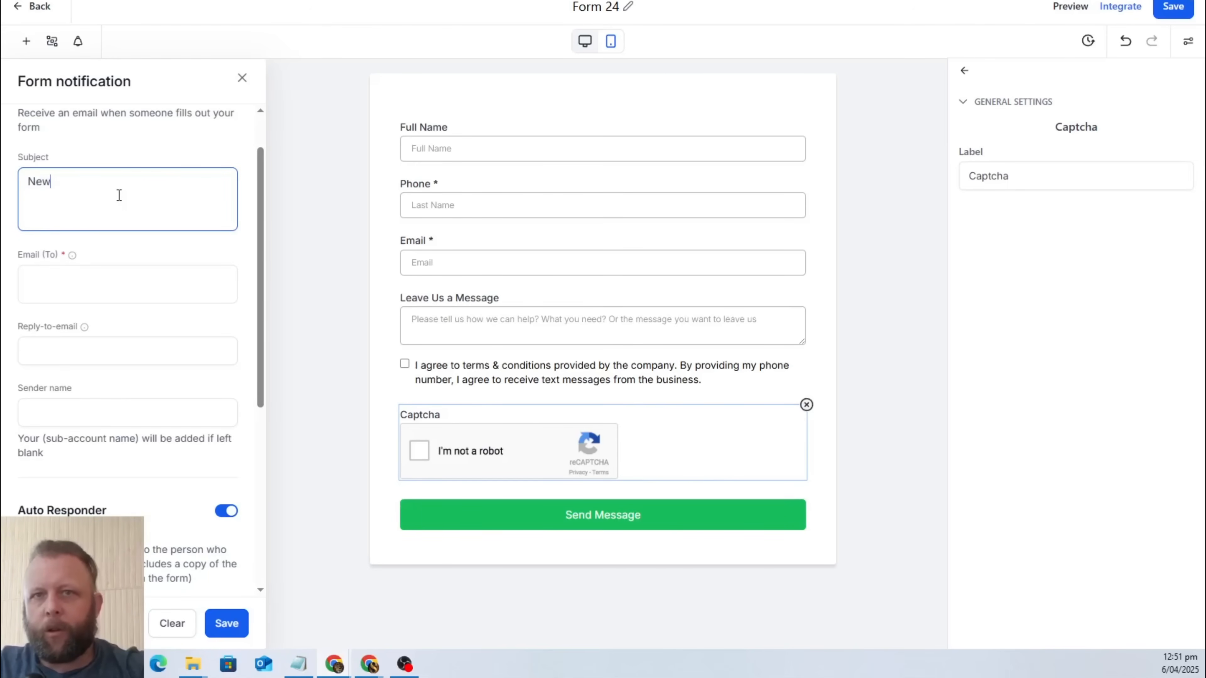
text( Website )
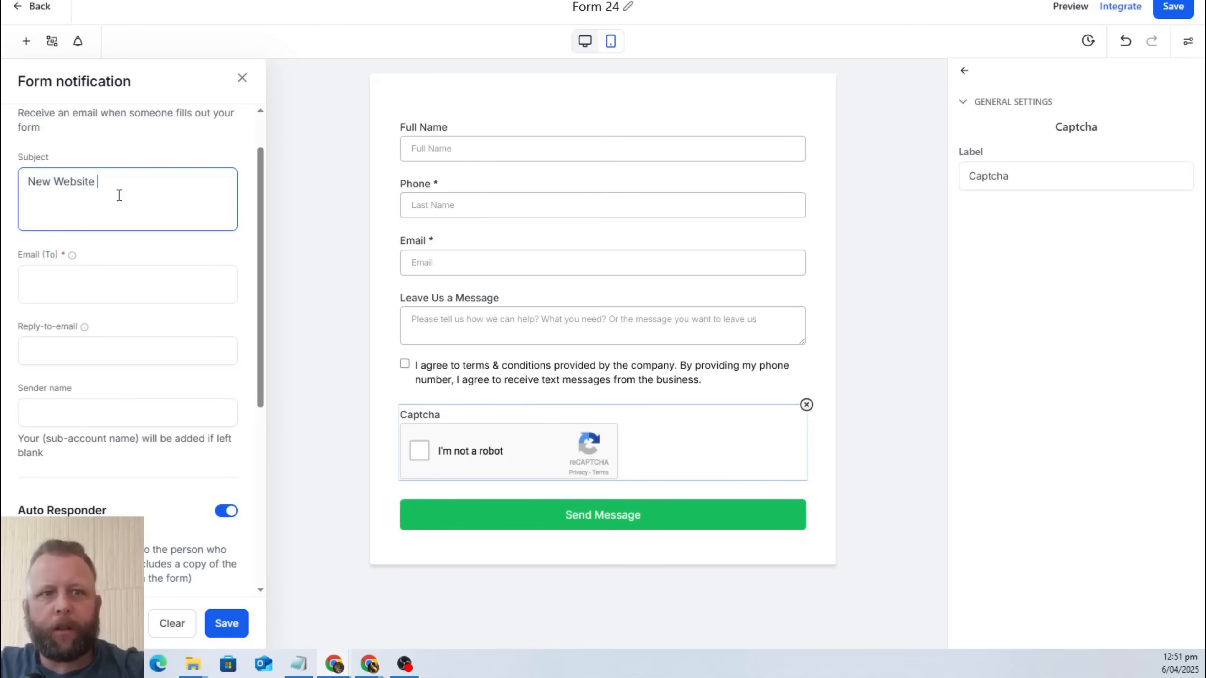
text(Message)
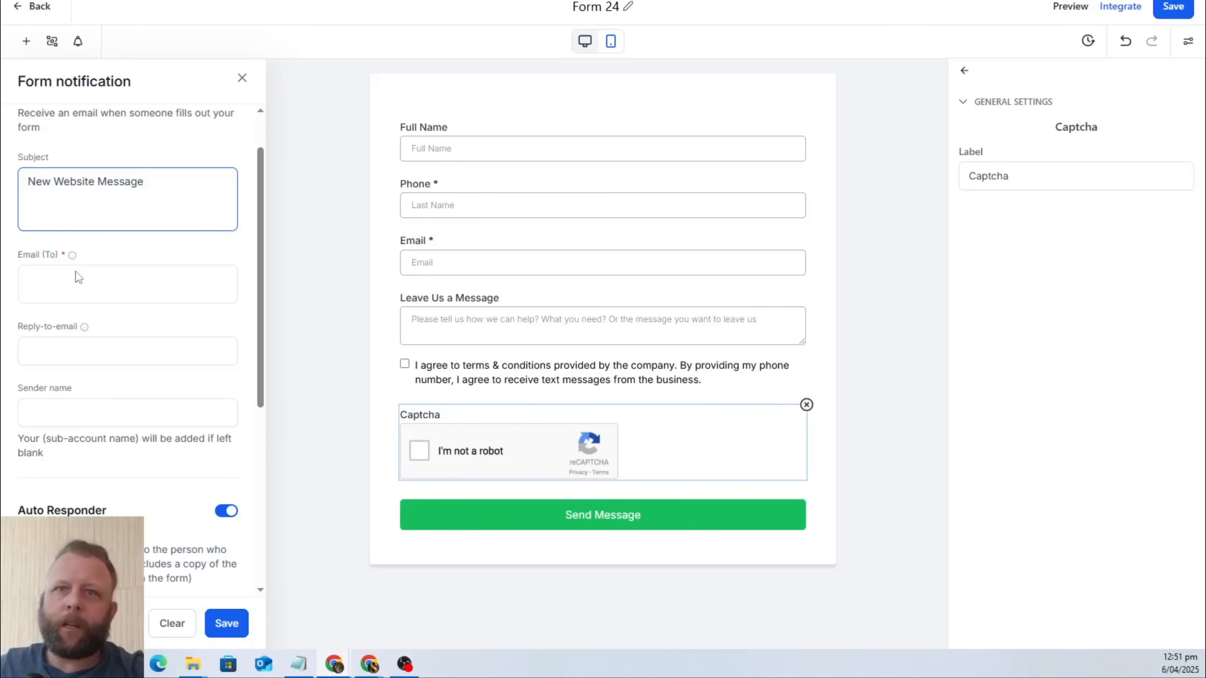
Enter the recipient's email address for the email notification, leaving its sender name blank.
click(82, 281)
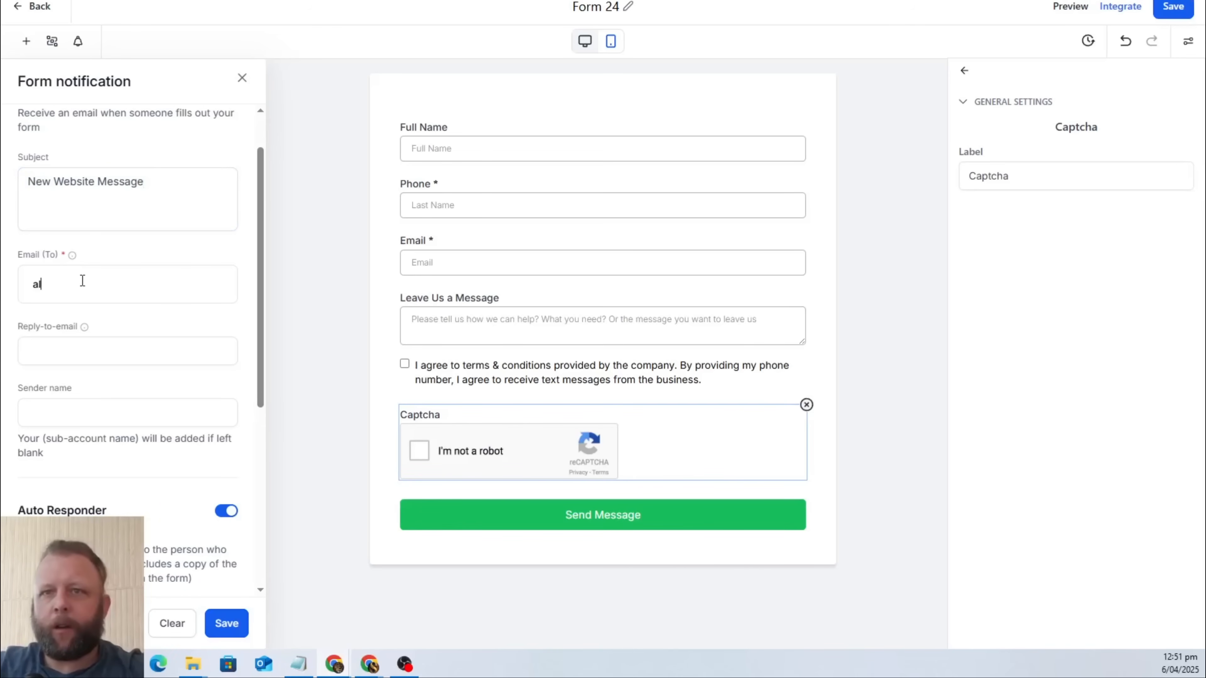
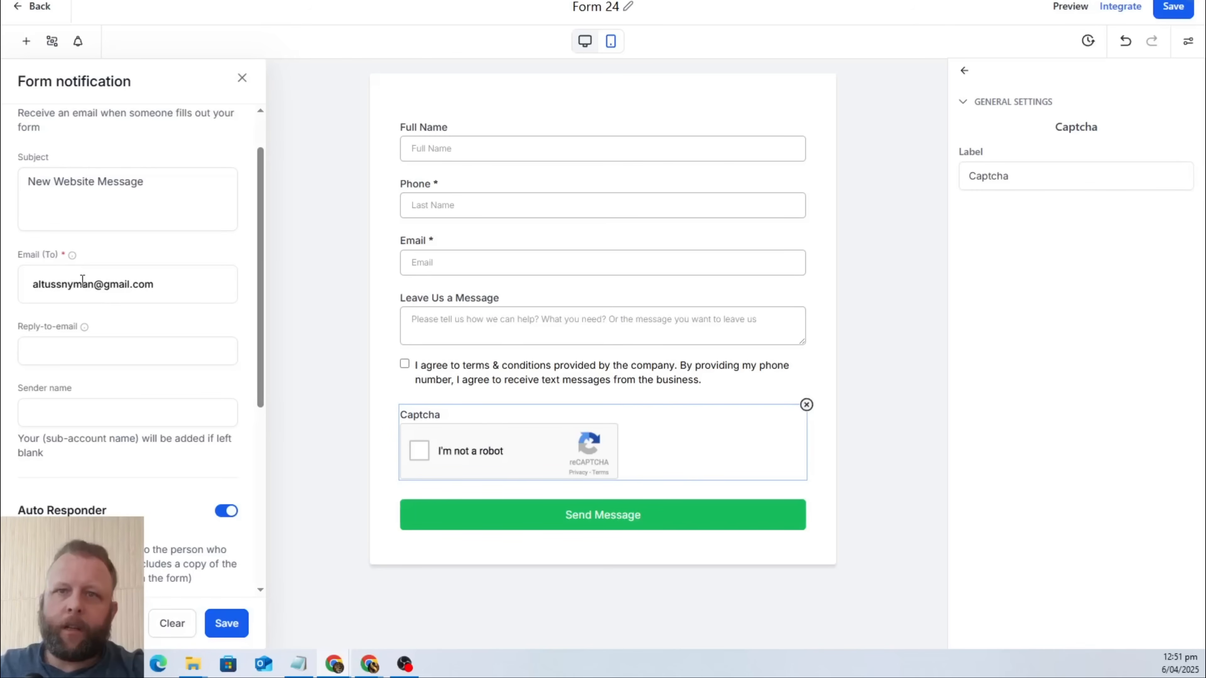
click(146, 418)
Set the auto responder's subject to "We Got Your Message".
scroll(145, 422, down, 5)
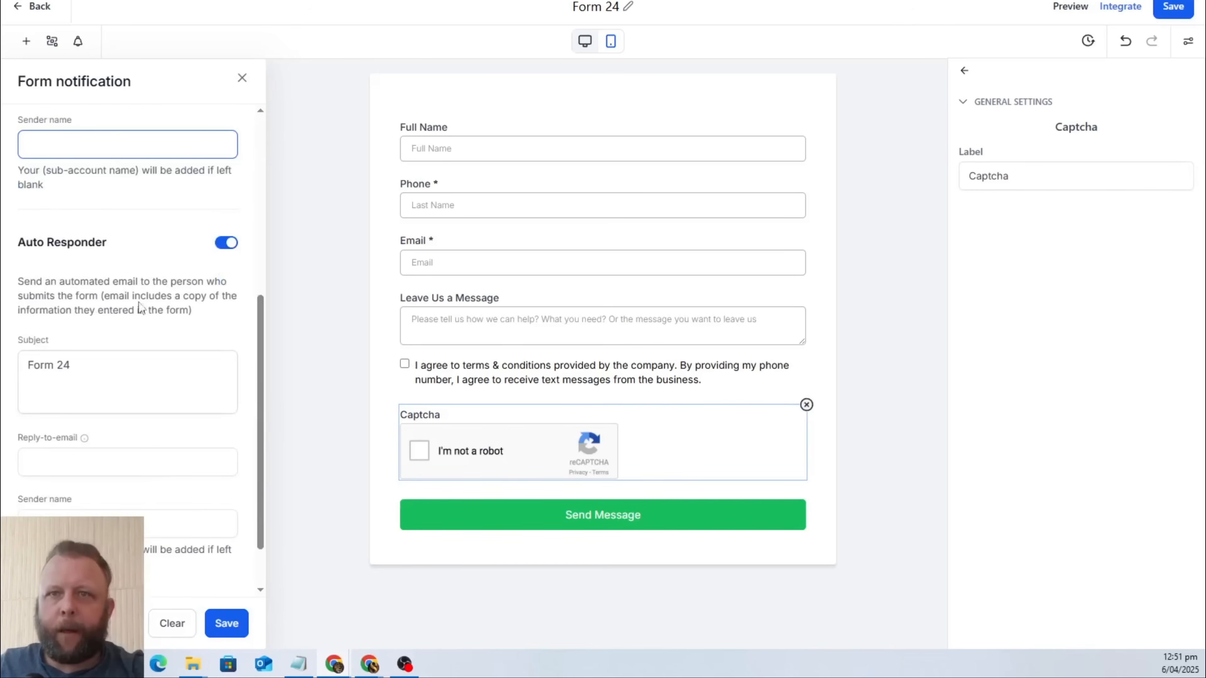
drag(113, 369, 28, 366)
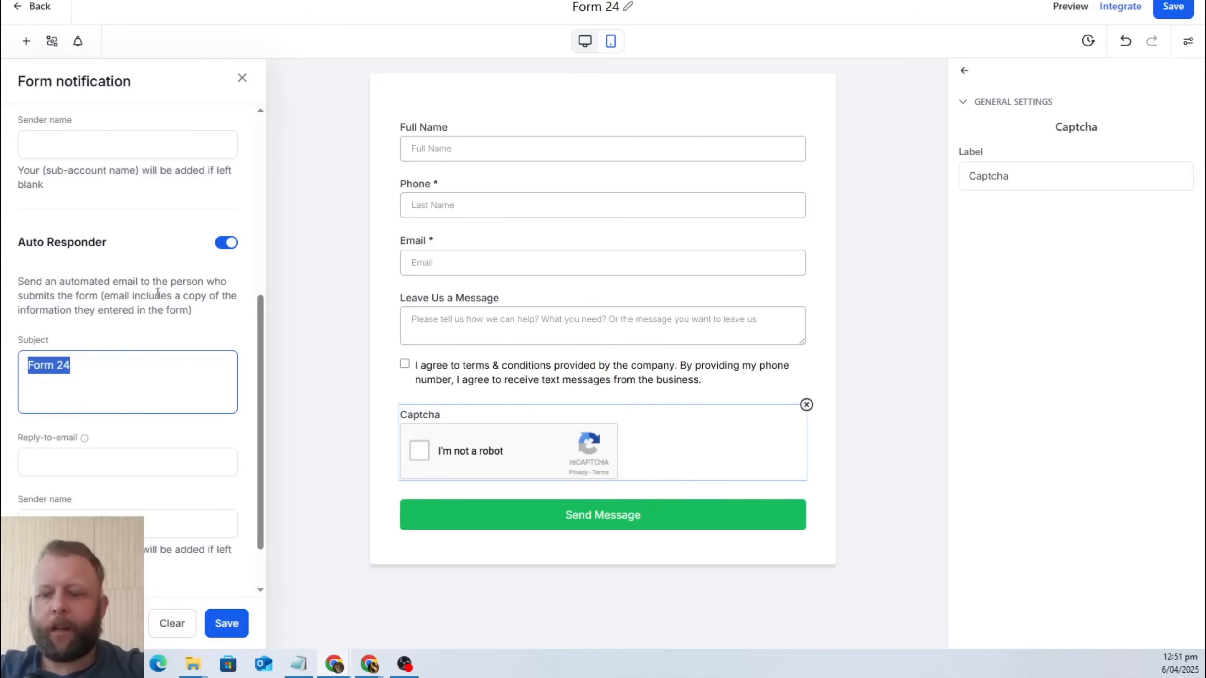
text(M)
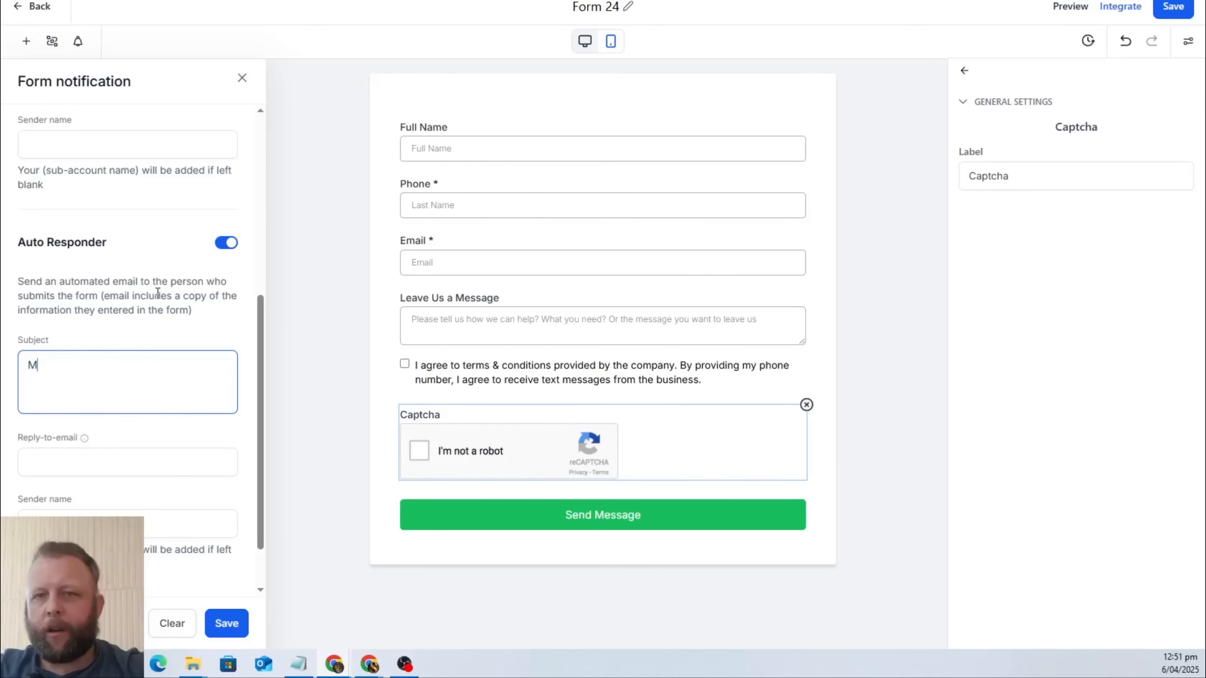
text(essage Rec)
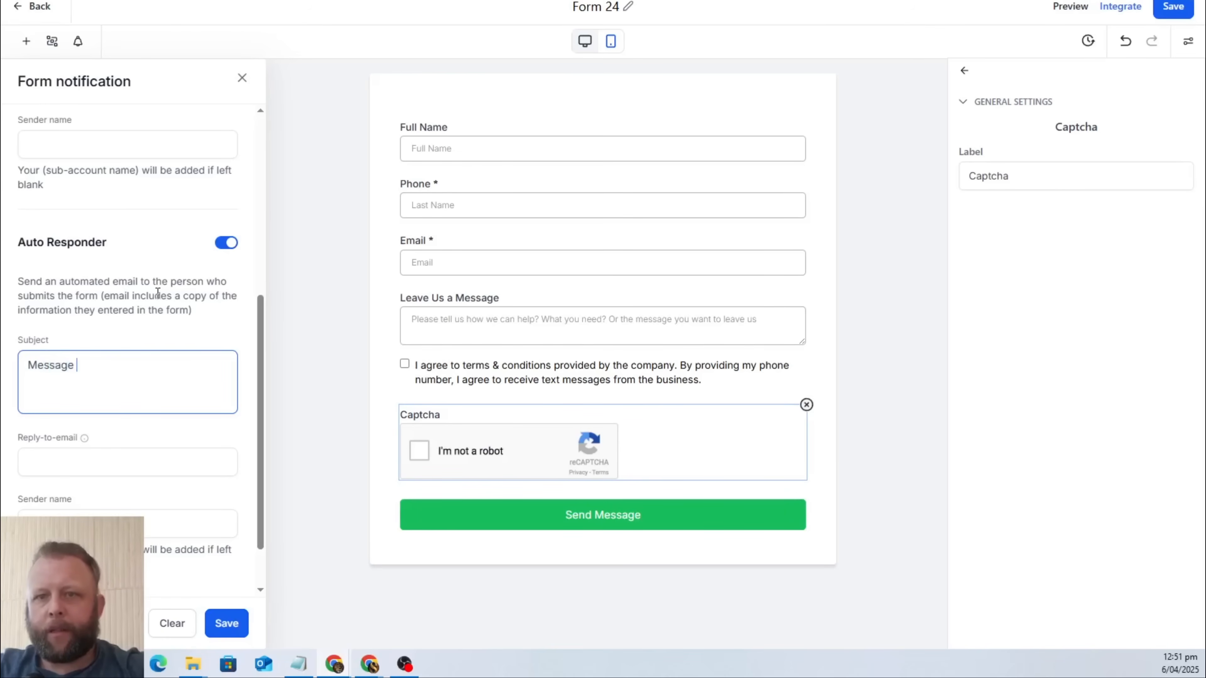
key(BackSpace)
key(BackSpace)
key(BackSpace)
key(BackSpace)
key(BackSpace)
key(BackSpace)
key(BackSpace)
key(BackSpace)
key(BackSpace)
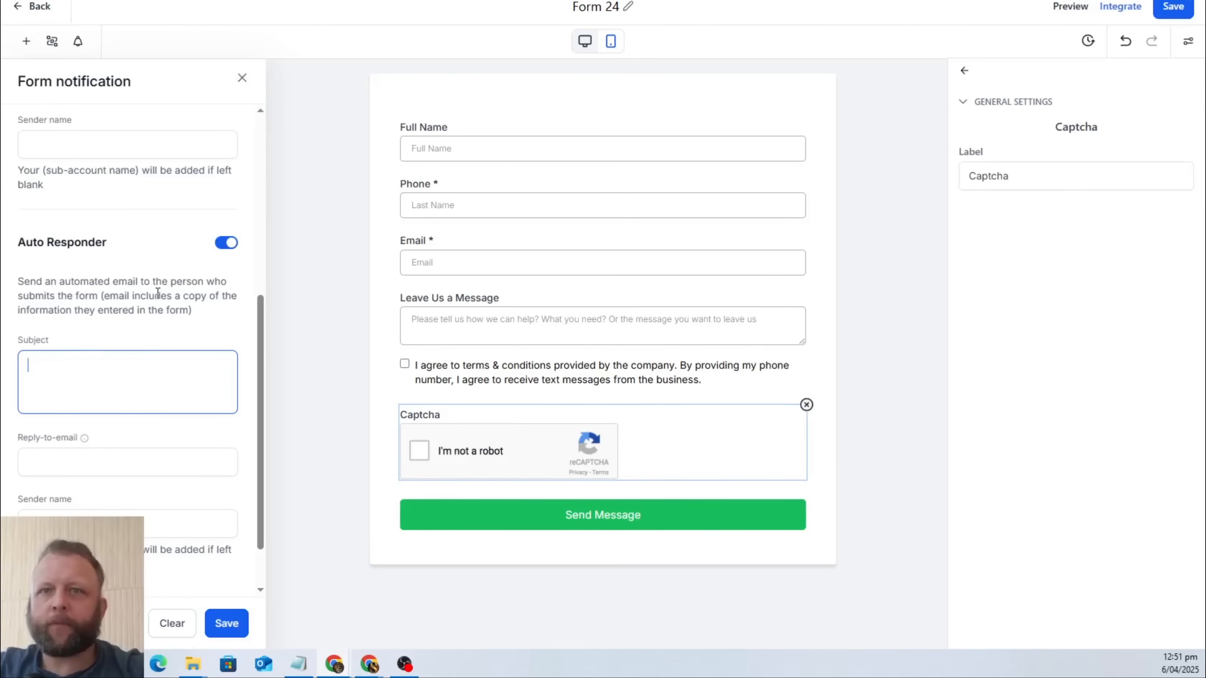
text(We Got Your)
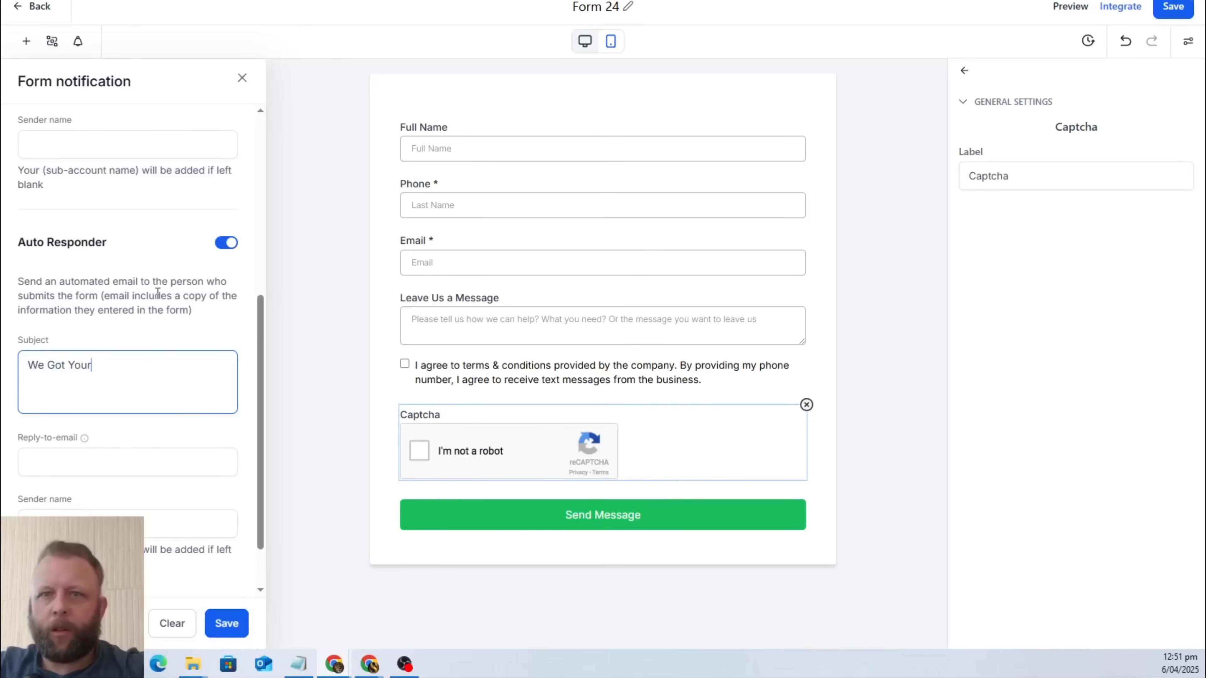
text( Message)
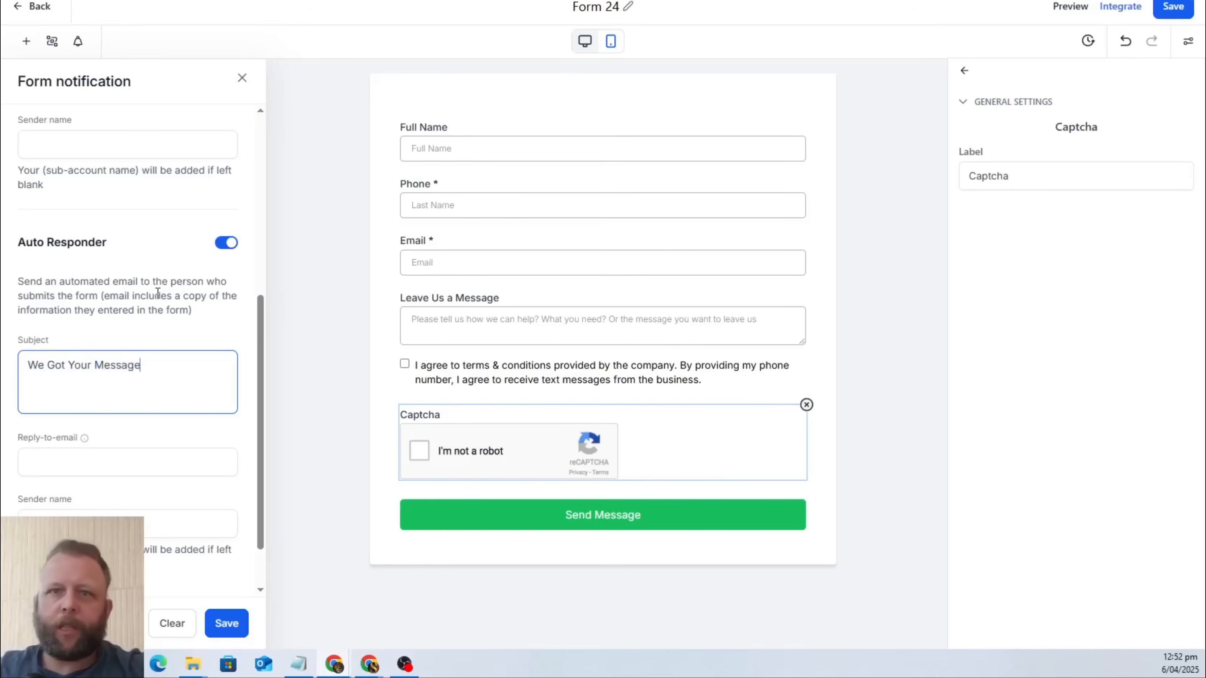
Enter the reply-to email address for the auto responder and save the form's notification settings.
click(145, 461)
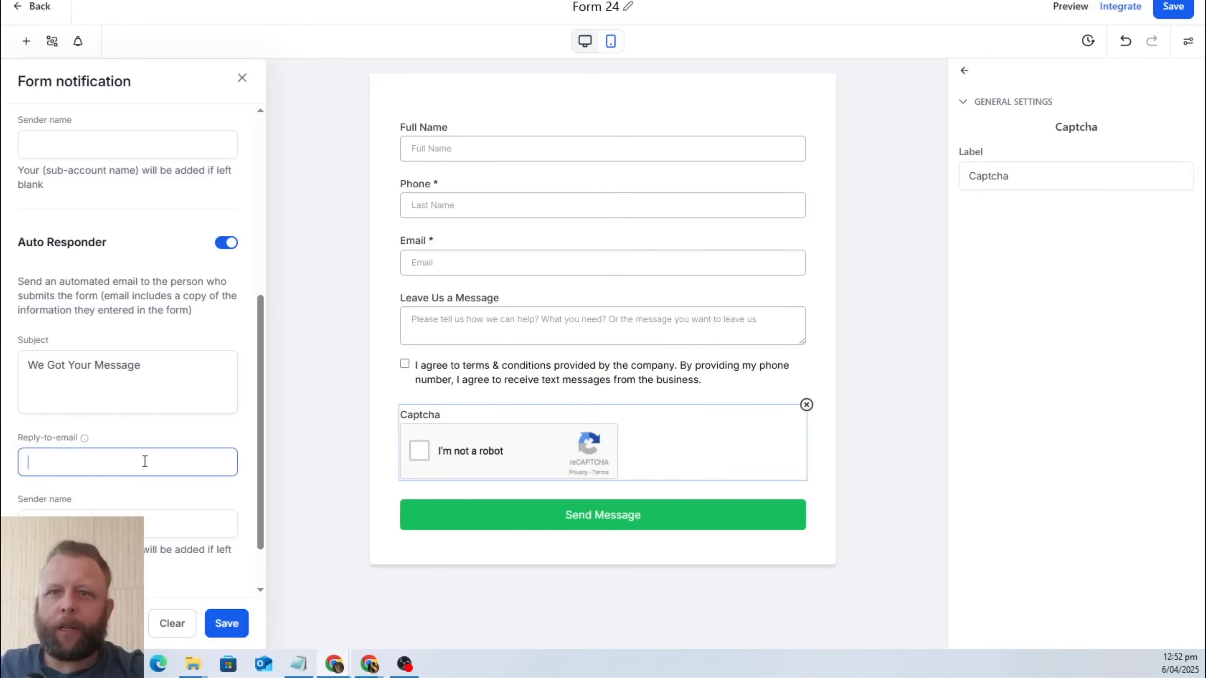
text(altussnyma)
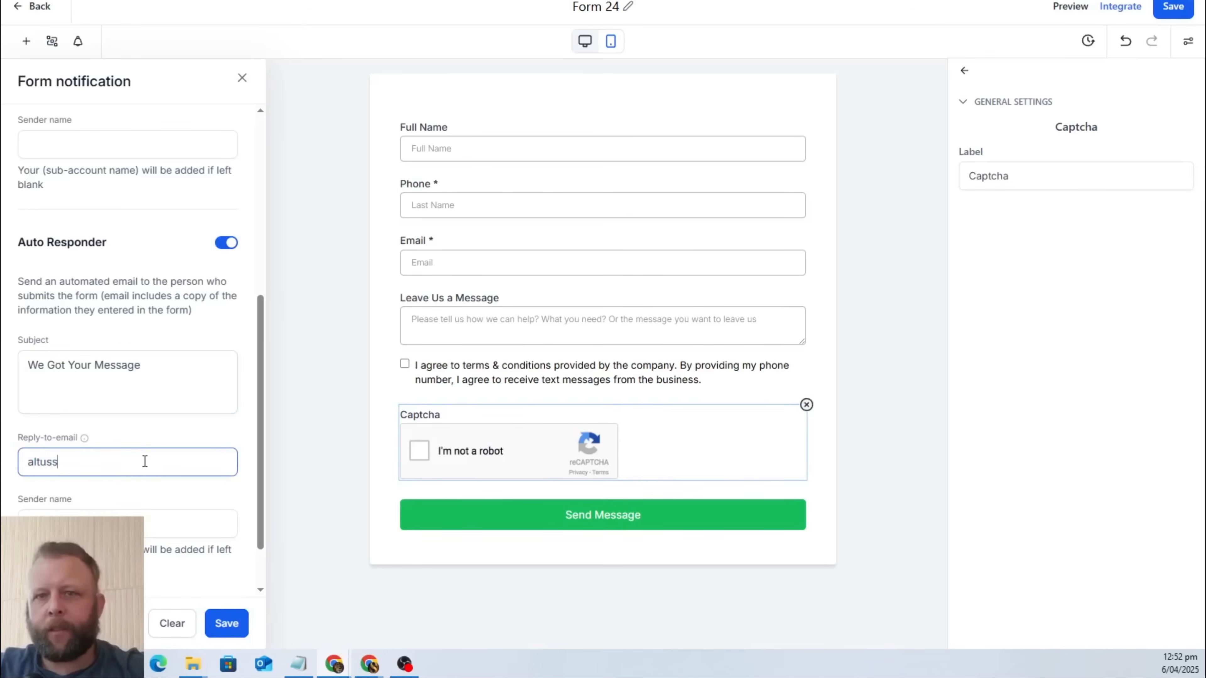
key(BackSpace)
key(BackSpace)
key(BackSpace)
key(BackSpace)
key(BackSpace)
key(BackSpace)
key(BackSpace)
key(BackSpace)
key(BackSpace)
key(BackSpace)
key(BackSpace)
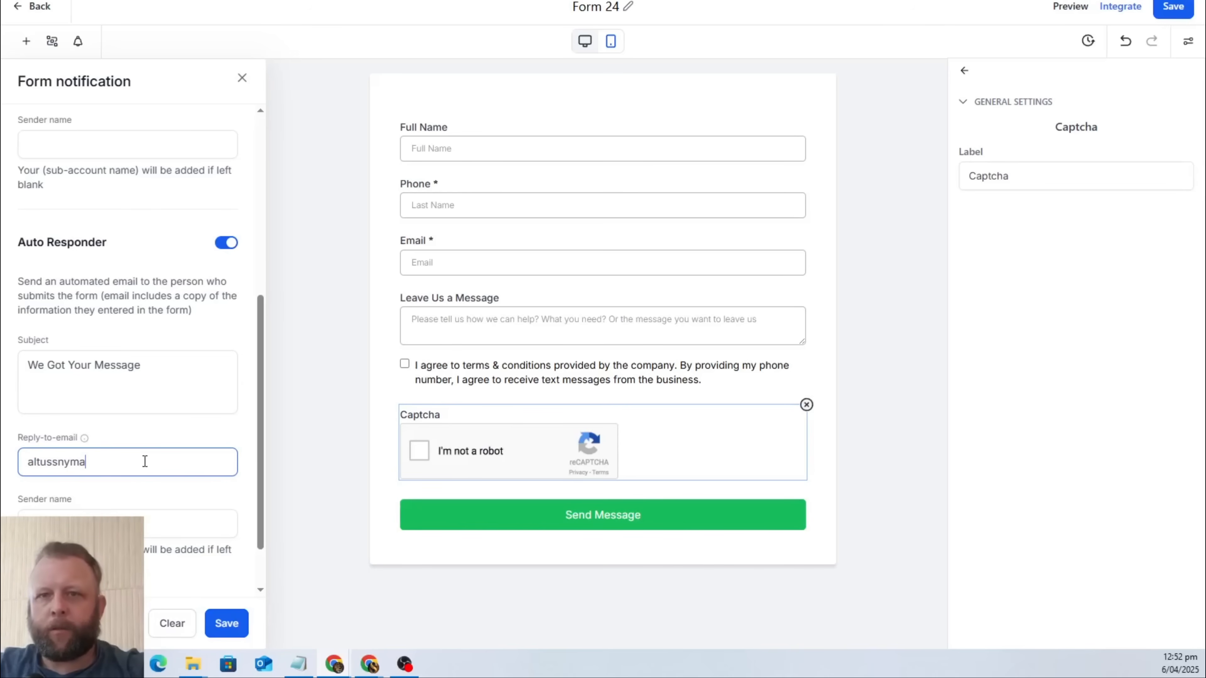
text(altus)
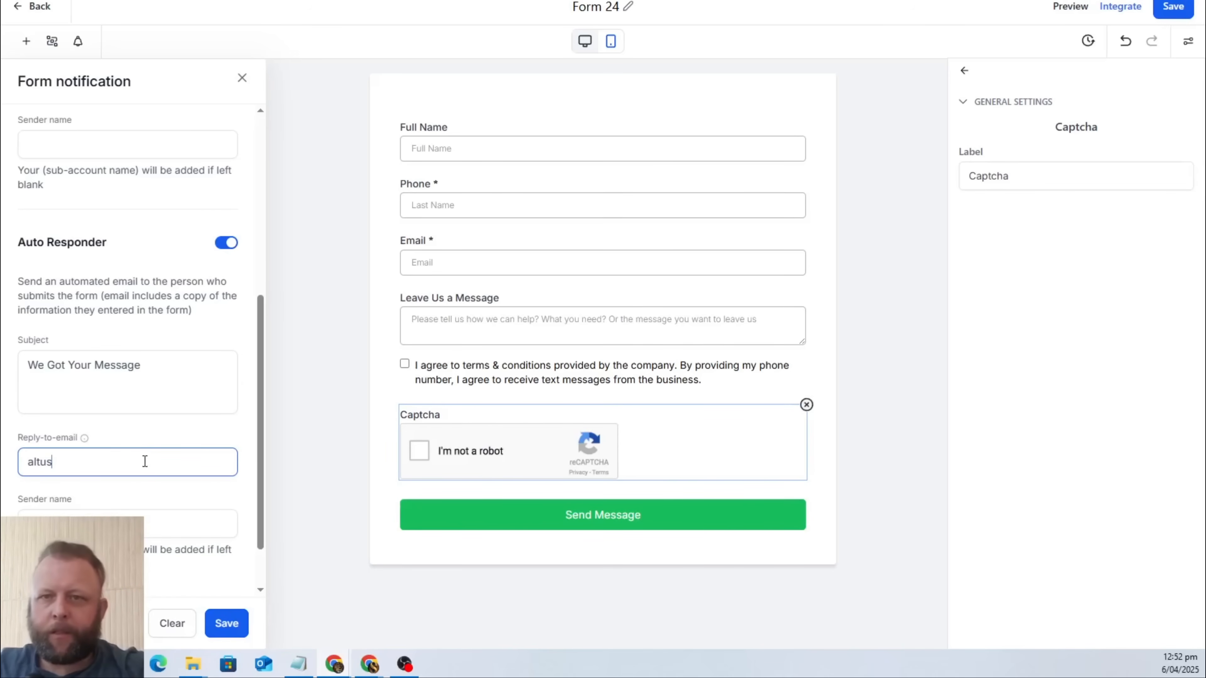
key(BackSpace)
text(altusssnym)
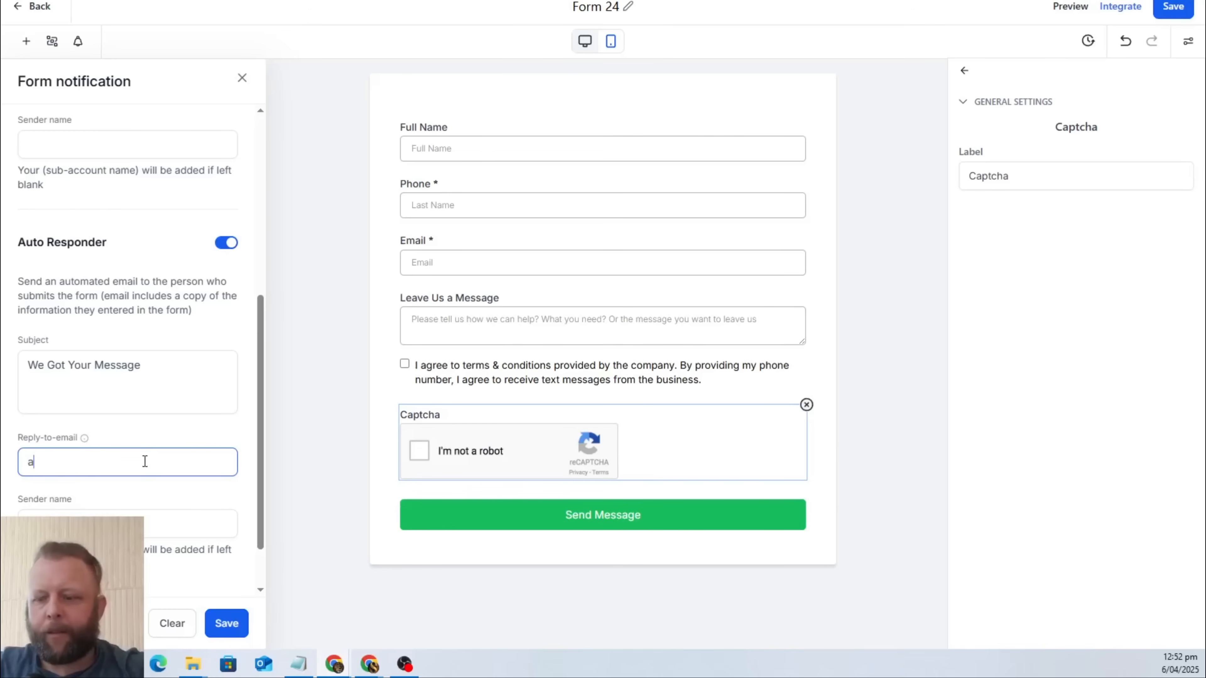
key(BackSpace)
key(BackSpace)
key(BackSpace)
key(BackSpace)
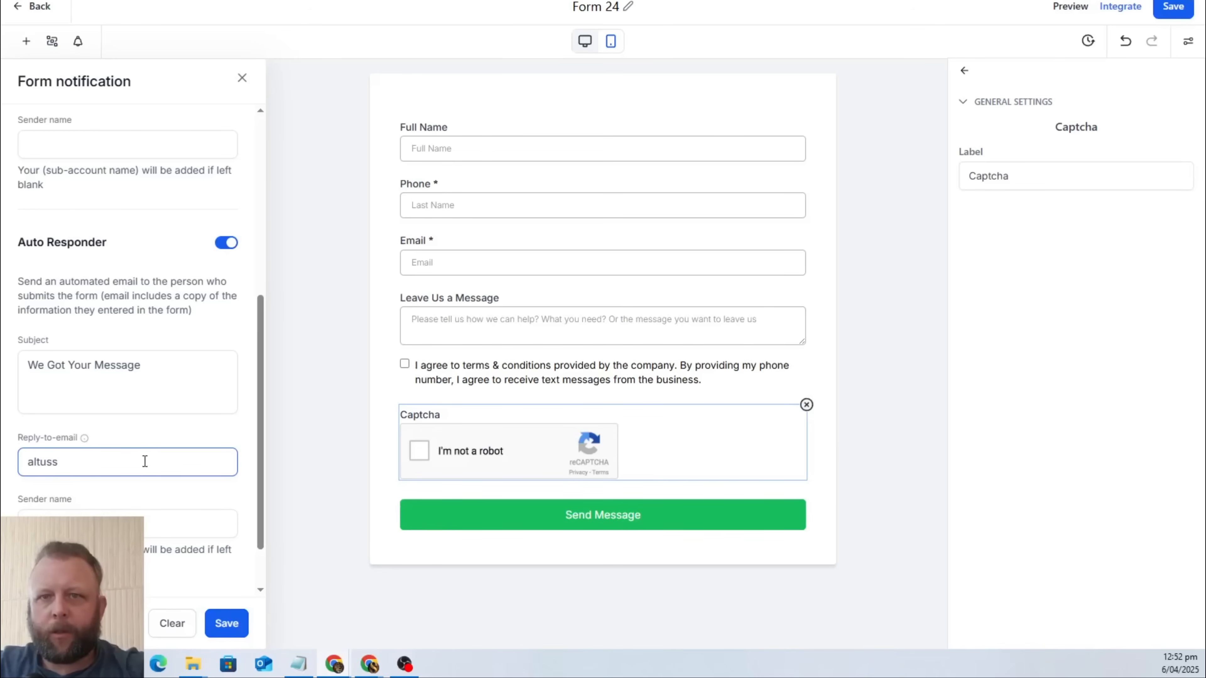
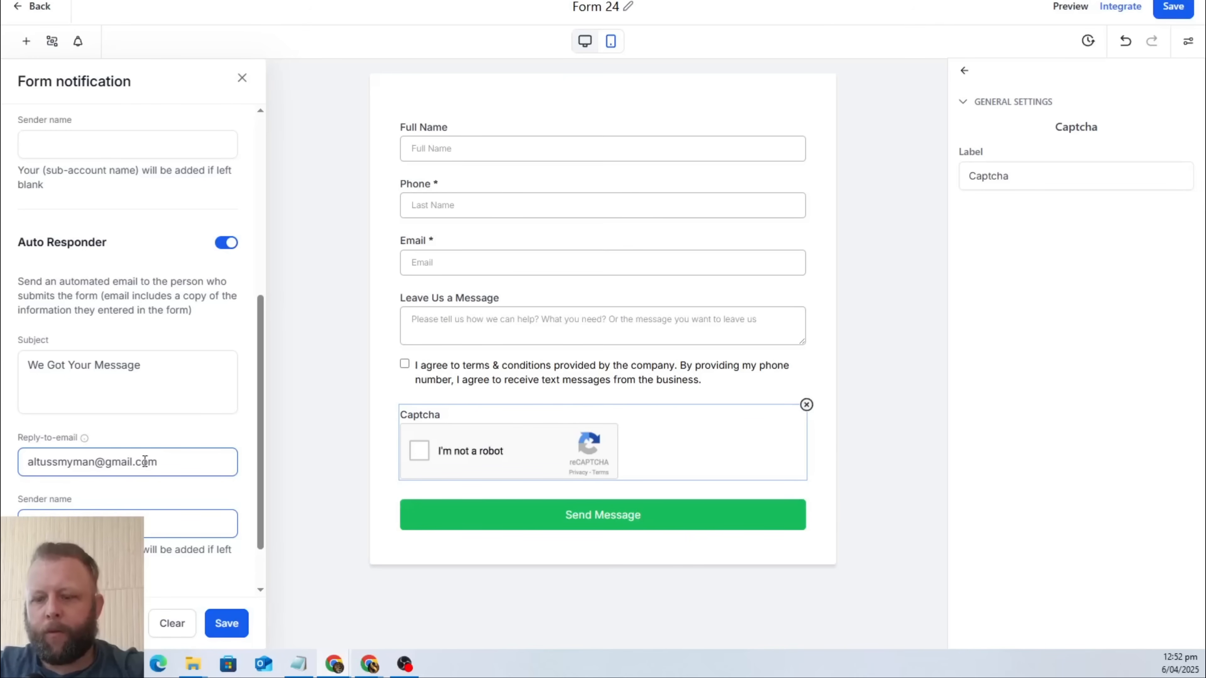
click(223, 635)
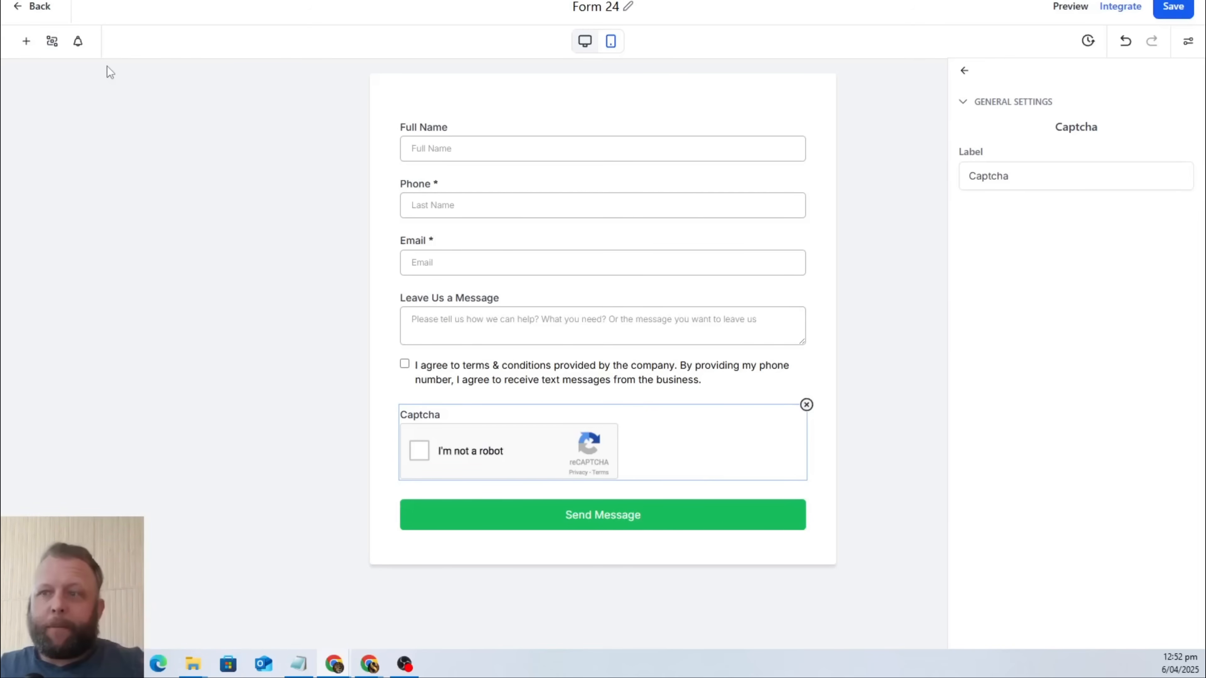
Save Form 24 and copy its embed code with the Inline layout.
click(1172, 11)
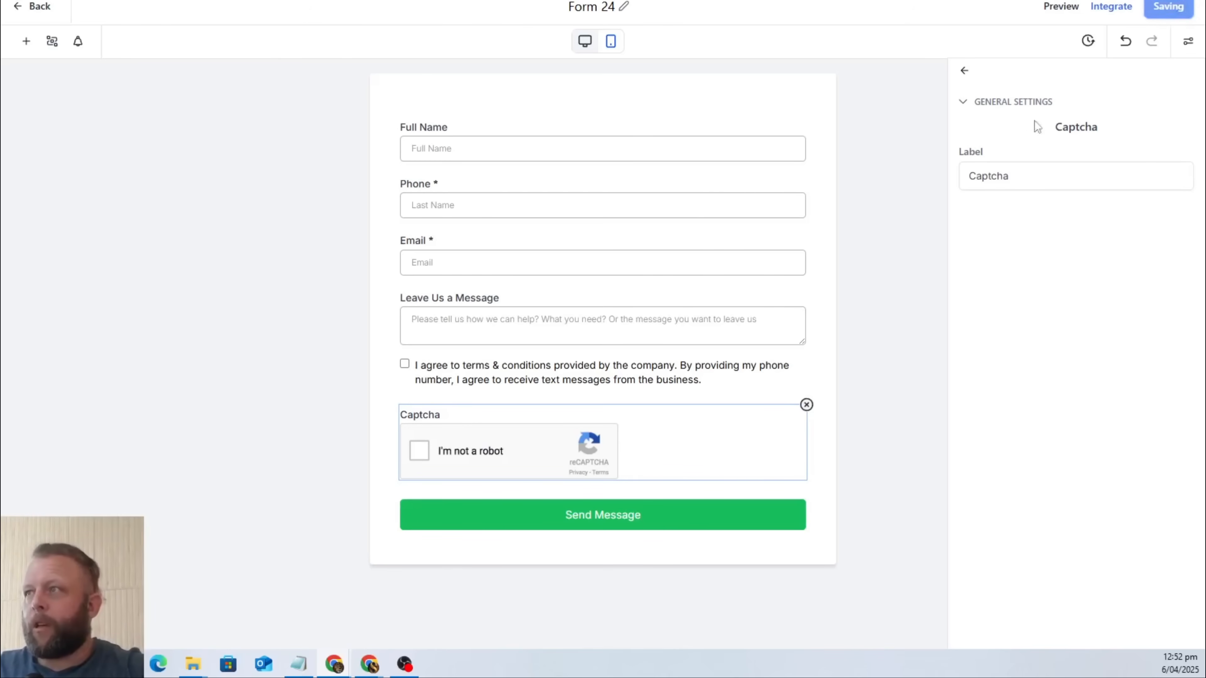
click(1114, 8)
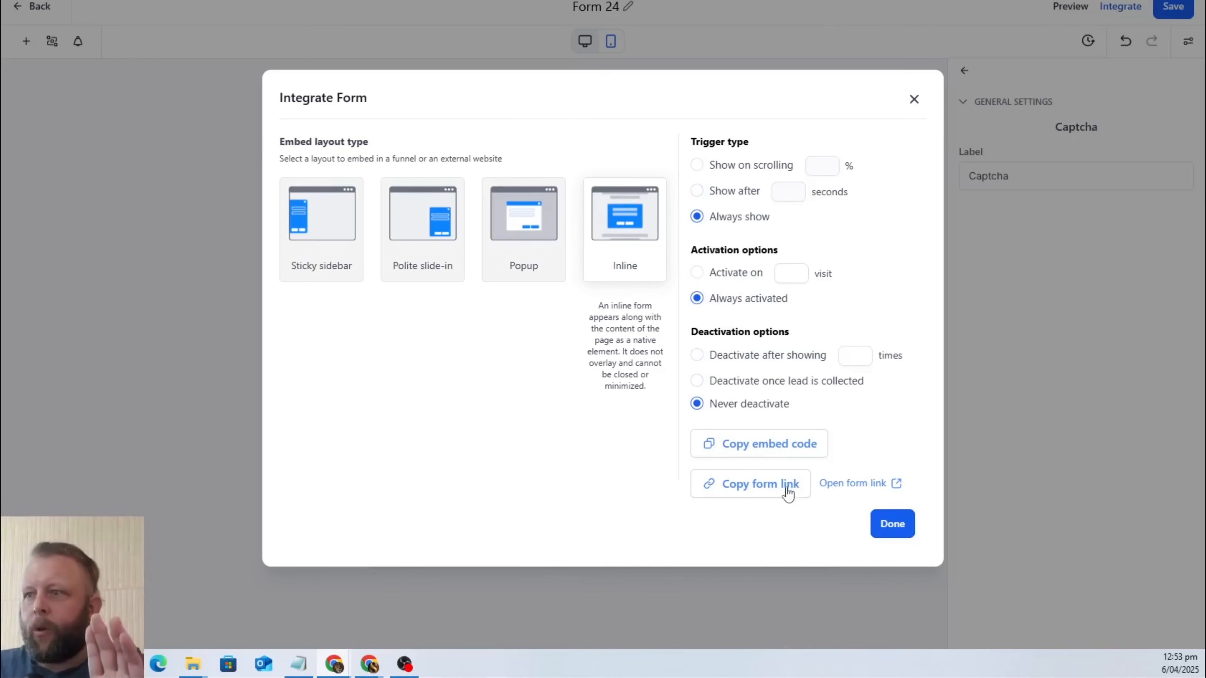
click(780, 453)
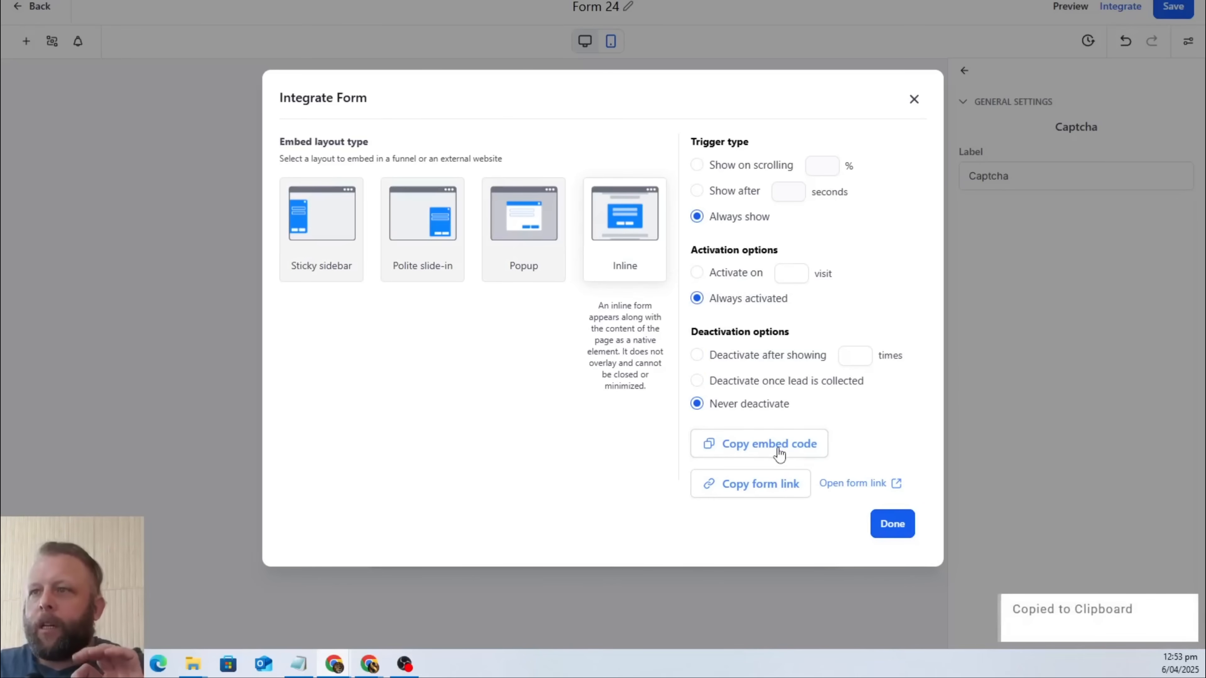
click(754, 446)
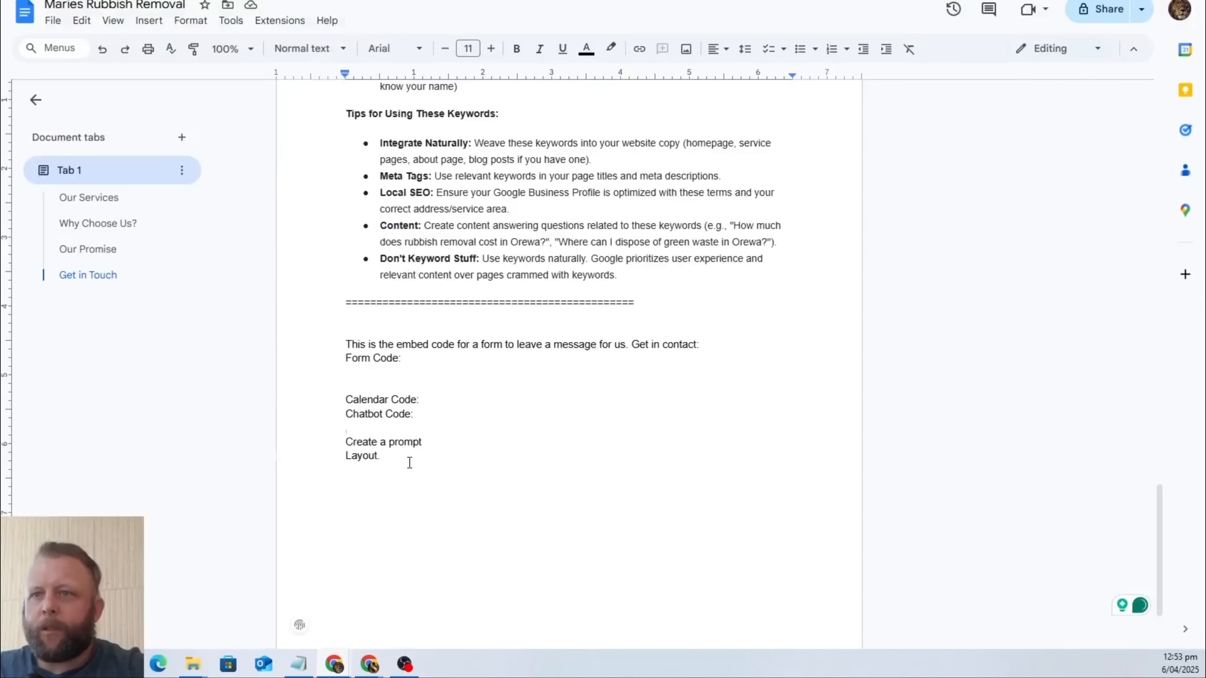
In the Google Docs brief, insert "It is an Inline Form:" before "Get in contact:" in the form embed description.
click(409, 464)
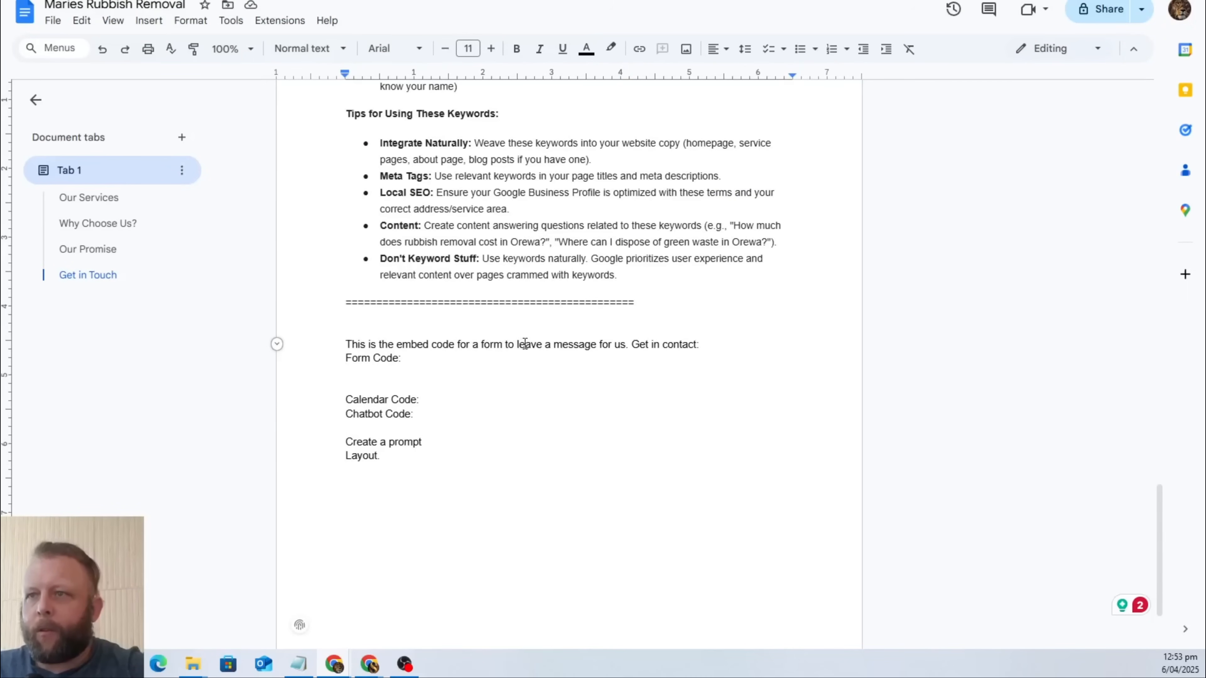
click(632, 344)
text(IT IS)
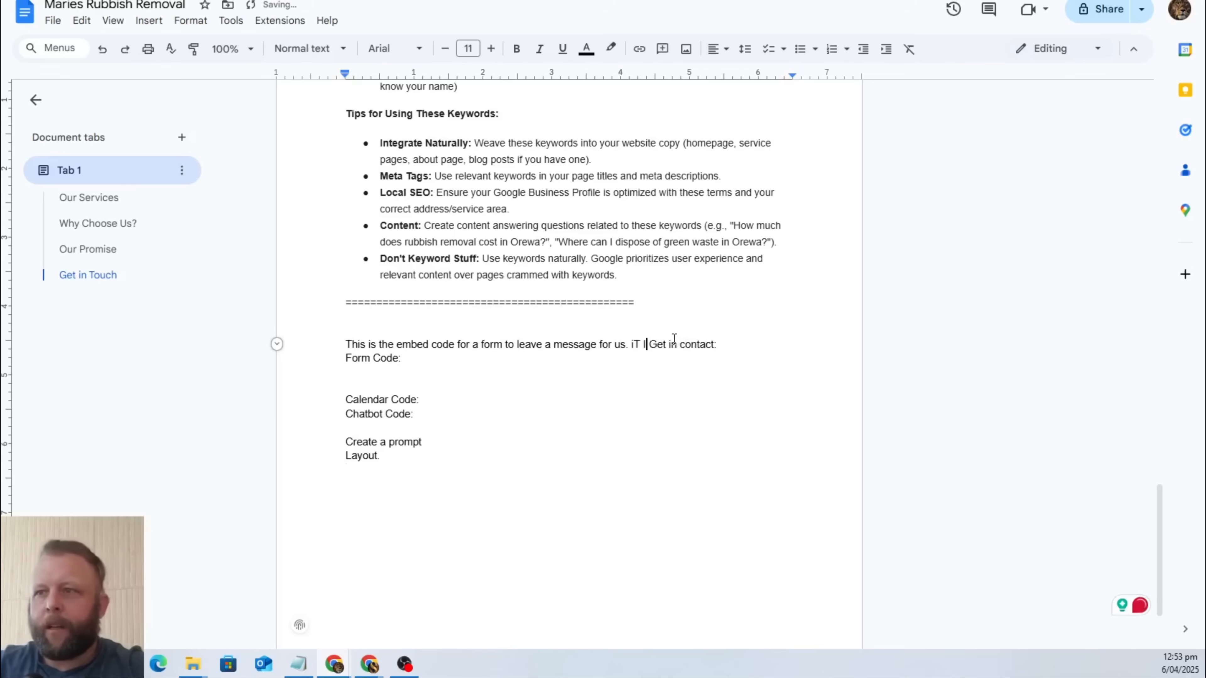
key(BackSpace)
key(BackSpace)
key(BackSpace)
key(BackSpace)
key(BackSpace)
key(BackSpace)
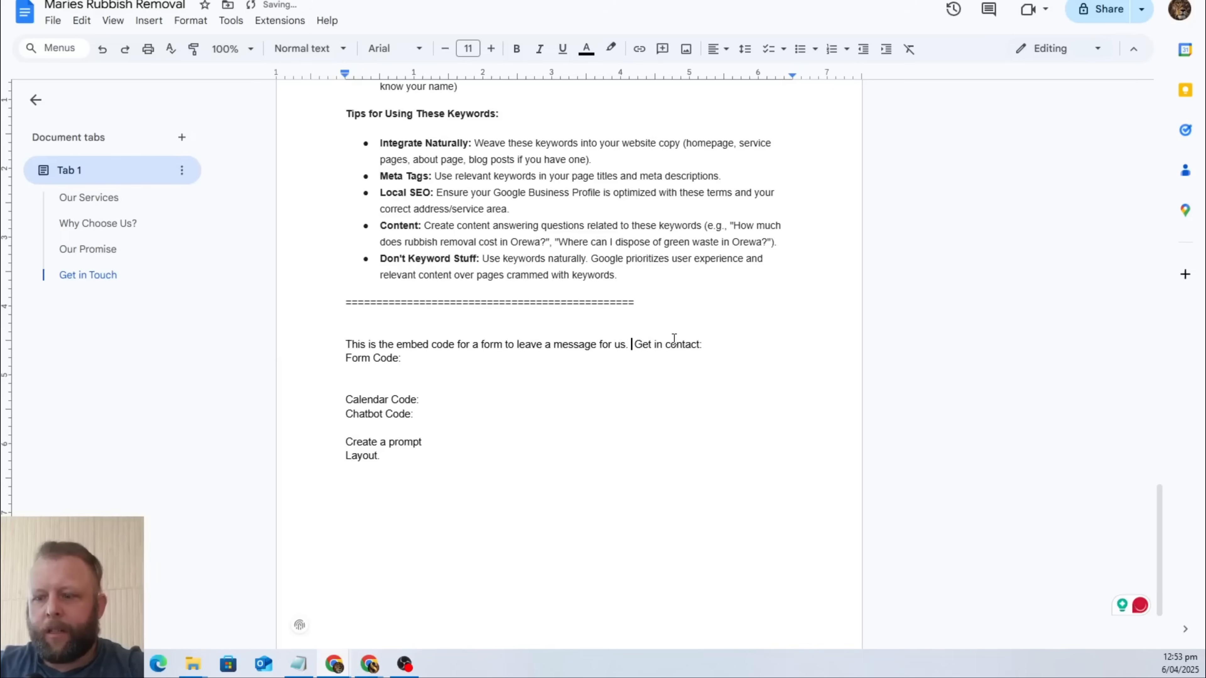
text(It is i)
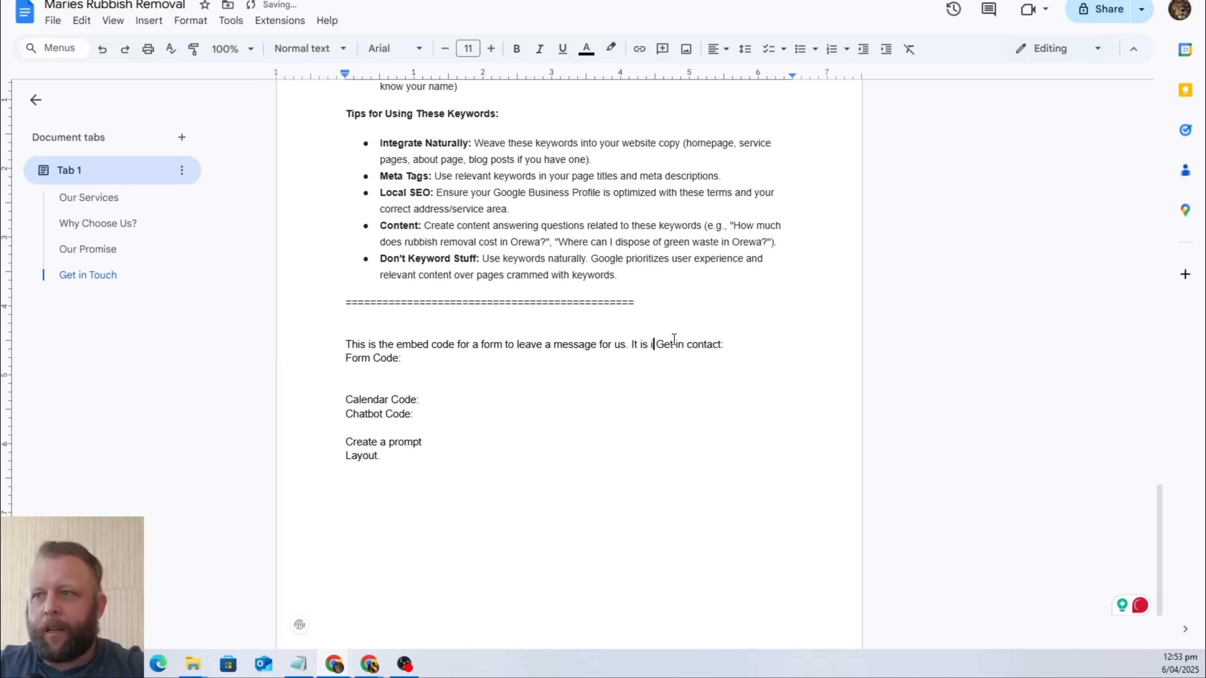
key(BackSpace)
text(an)
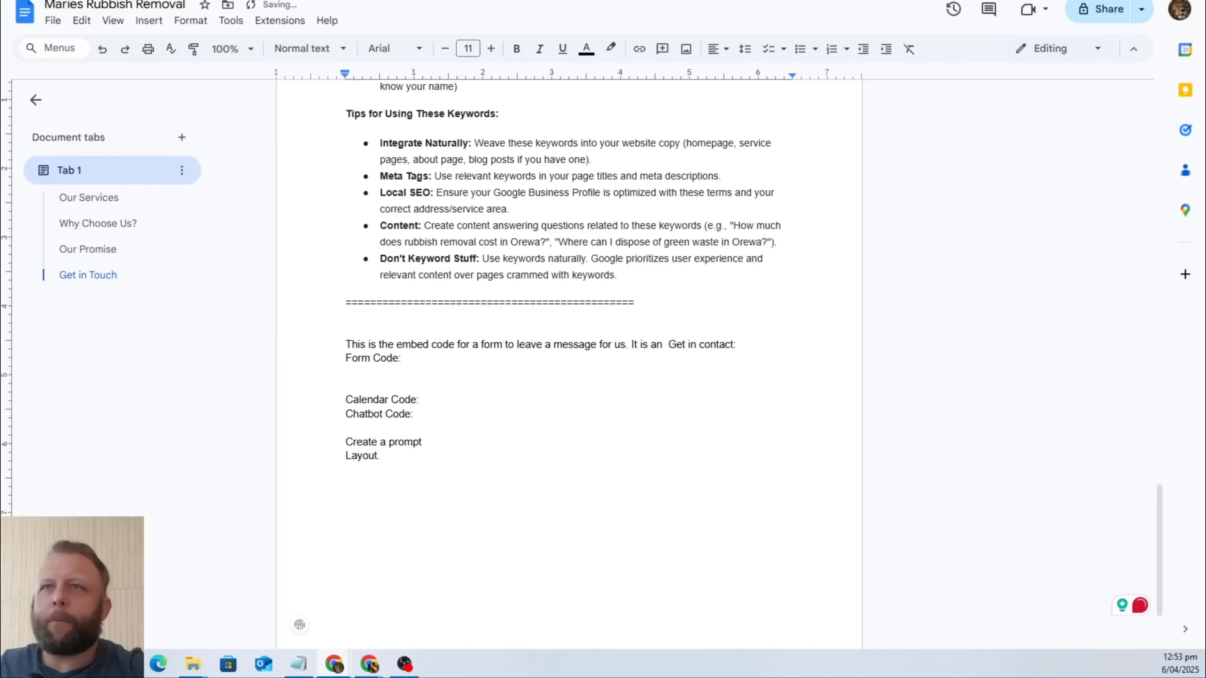
key(ctrl+Tab)
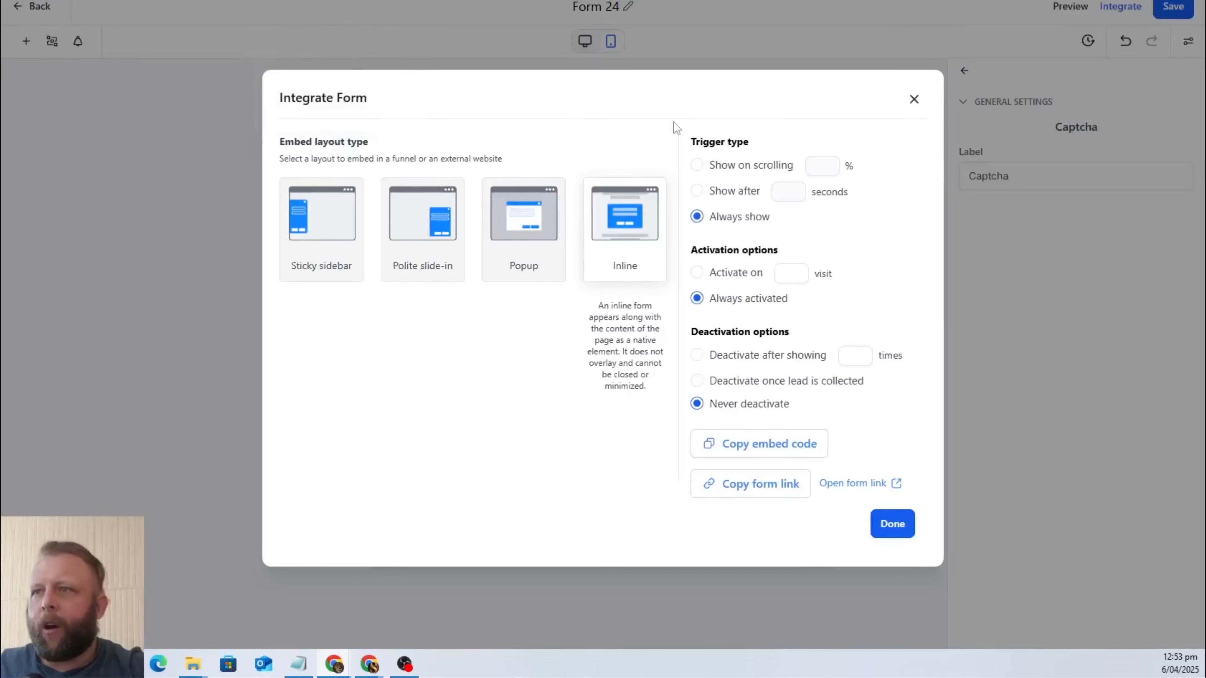
key(ctrl+shift+Tab)
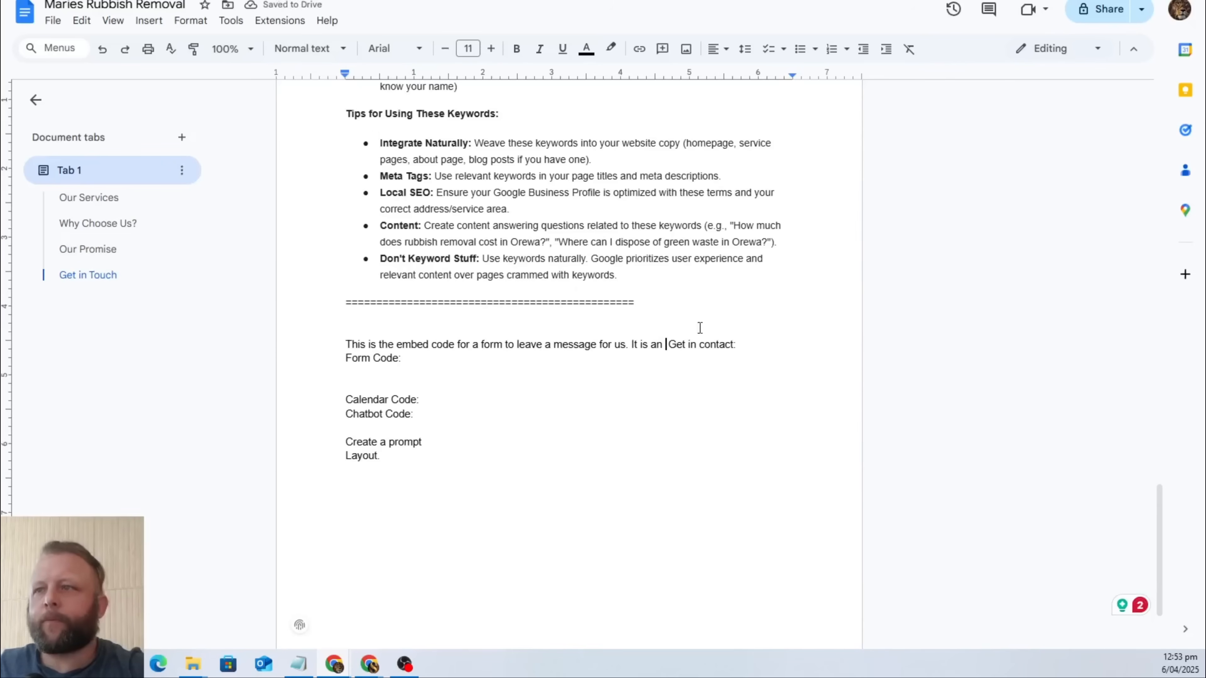
text(Inline Form)
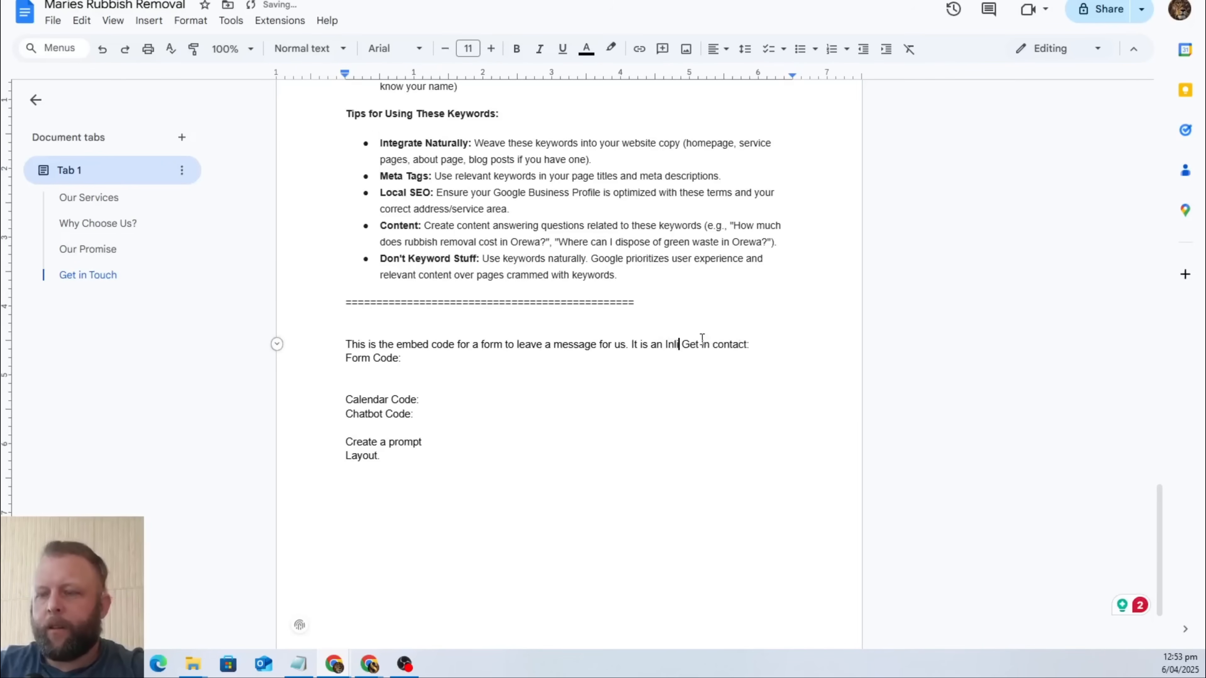
text(:)
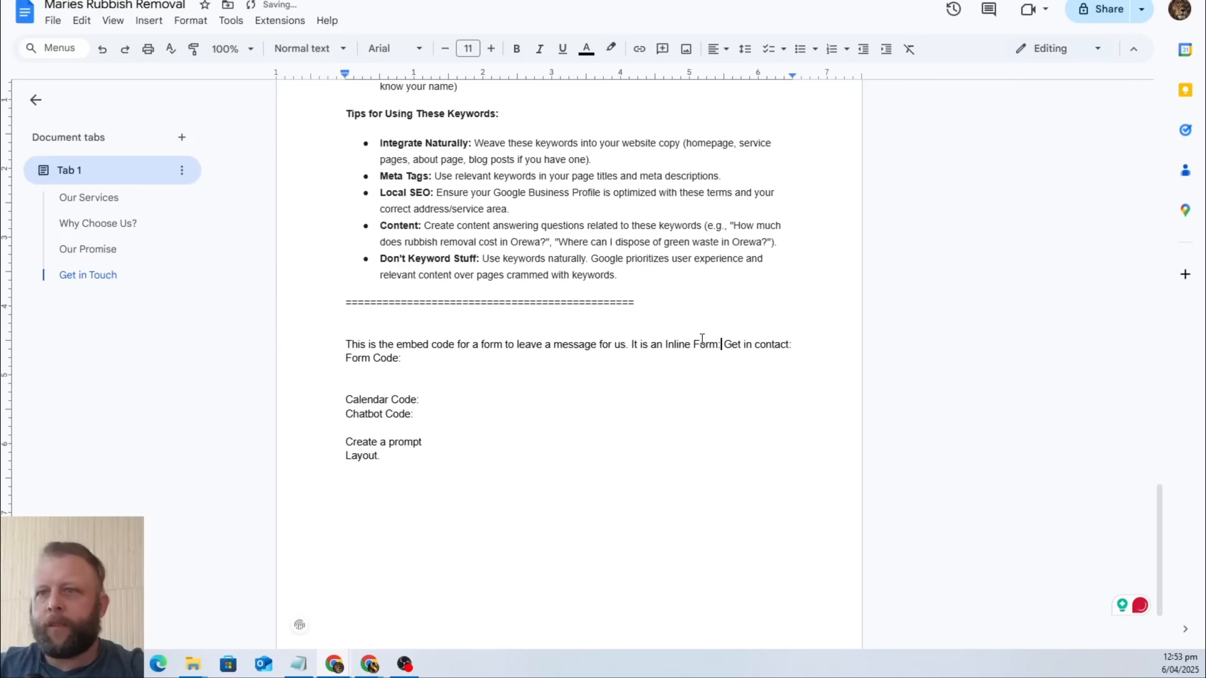
Paste the copied form embed code on a new line under "Form Code:".
key(Down)
key(Return)
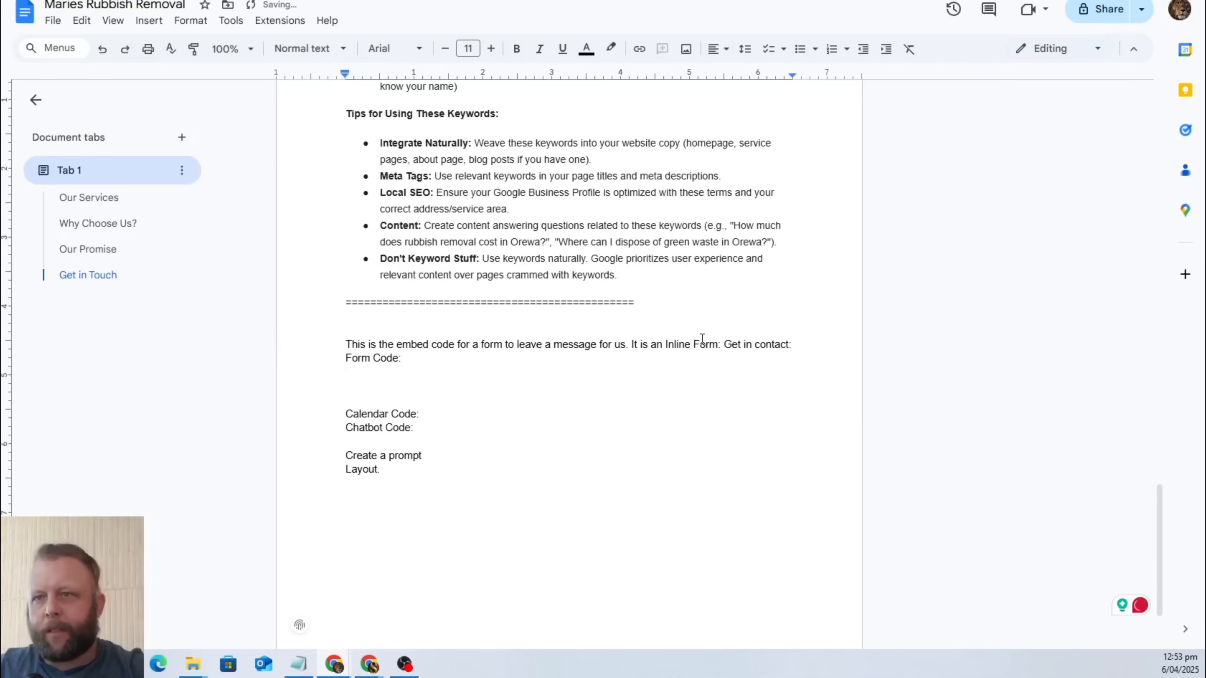
text(<iframe   src="https://api.leadconnectorhq.com/widget/form/m2s0C6rUqDZvzWgO4Aee"   style="width:100%;height:100%;border:none;border-radius:3px"   id="inline-m2s0C6rUqDZvzWgO4Aee"   data-layout="{'id':'INLINE'}"   data-trigger-type="alwaysShow"   data-trigger-value=""   data-activation-type="alwaysActivated"   data-activation-value=""   data-deactivation-type="neverDeactivate"   data-deactivation-value=""   data-form-name="Form 24"   data-height="685"   data-layout-iframe-id="inline-m2s0C6rUqDZvzWgO4Aee"   data-form-id="m2s0C6rUqDZvzWgO4Aee"   title="Form 24"       > </iframe> <script src="https://link.msgsndr.com/js/form_embed.js"></script>)
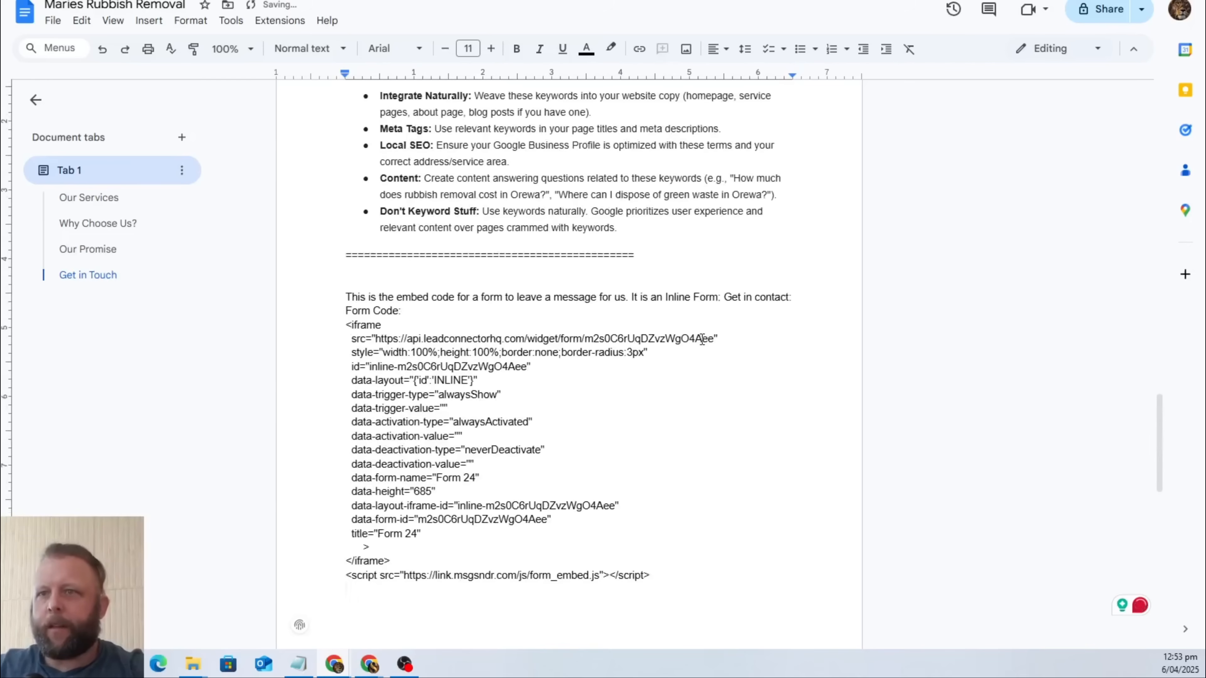
key(Return)
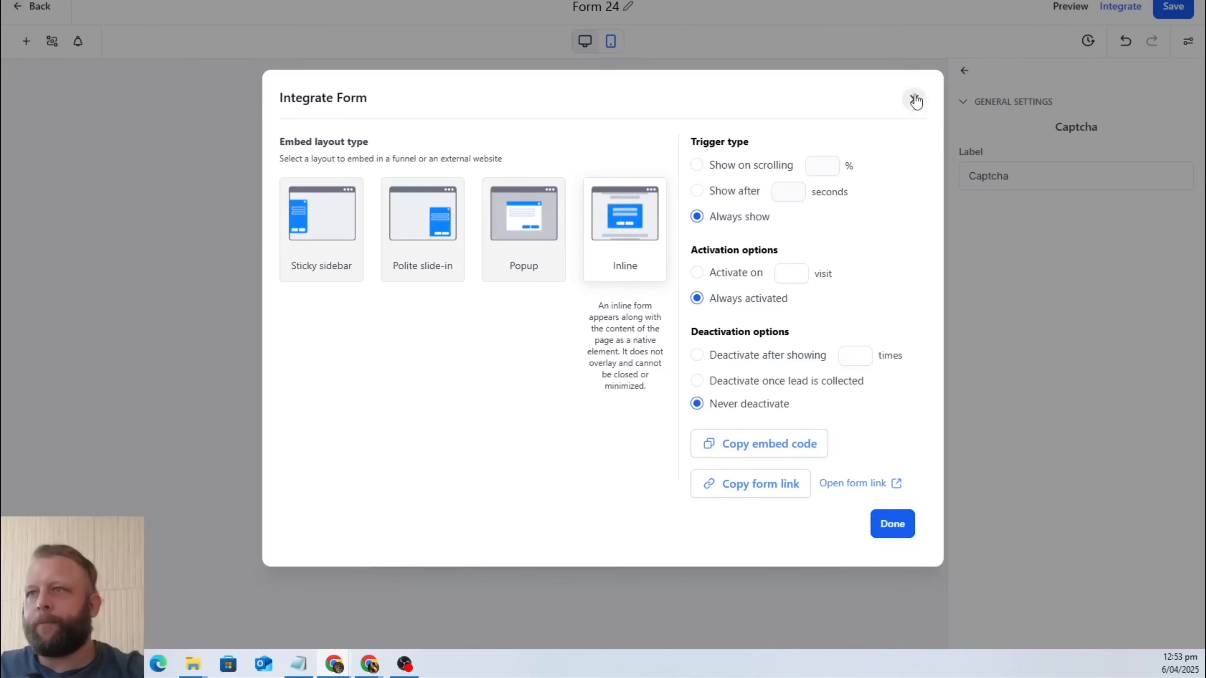
Back in GoHighLevel, finish the form integration, then save Form 24 and return to the forms list.
click(900, 527)
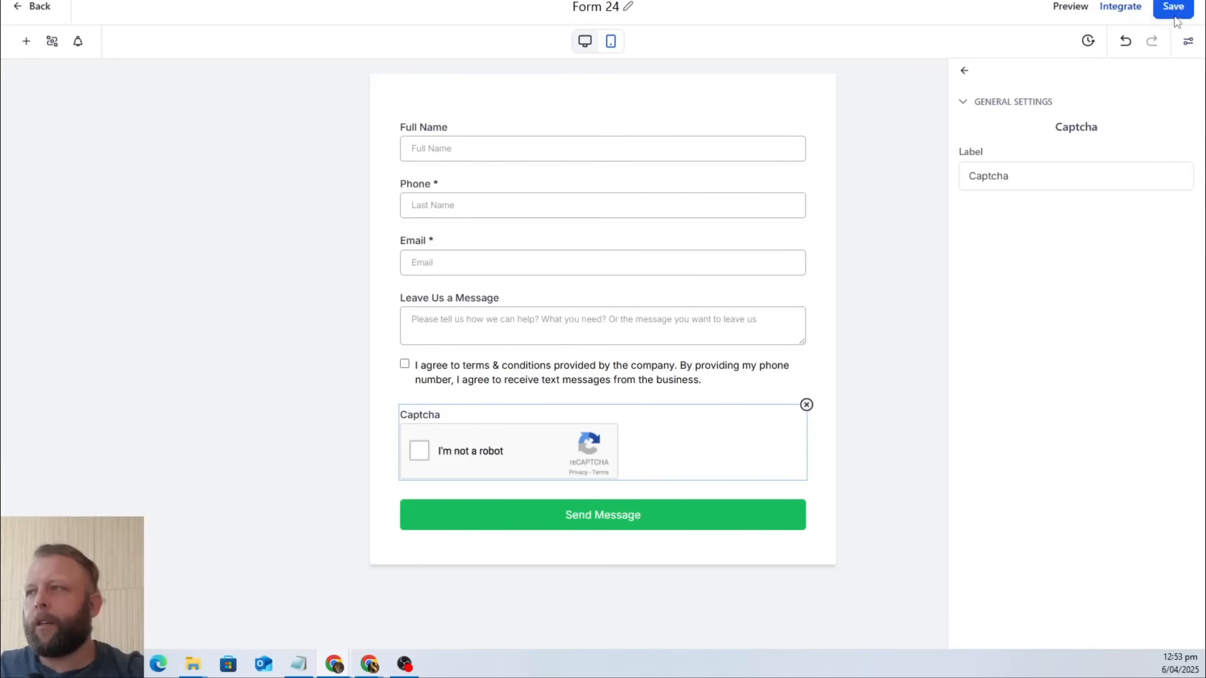
click(1173, 7)
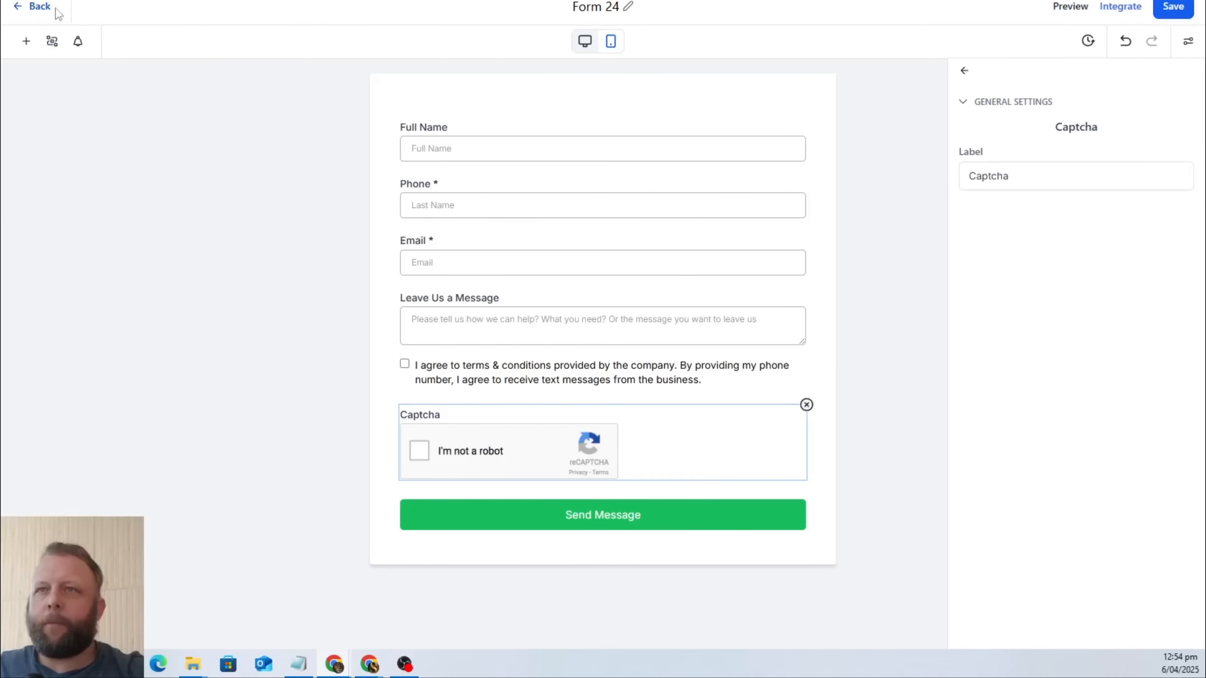
click(37, 7)
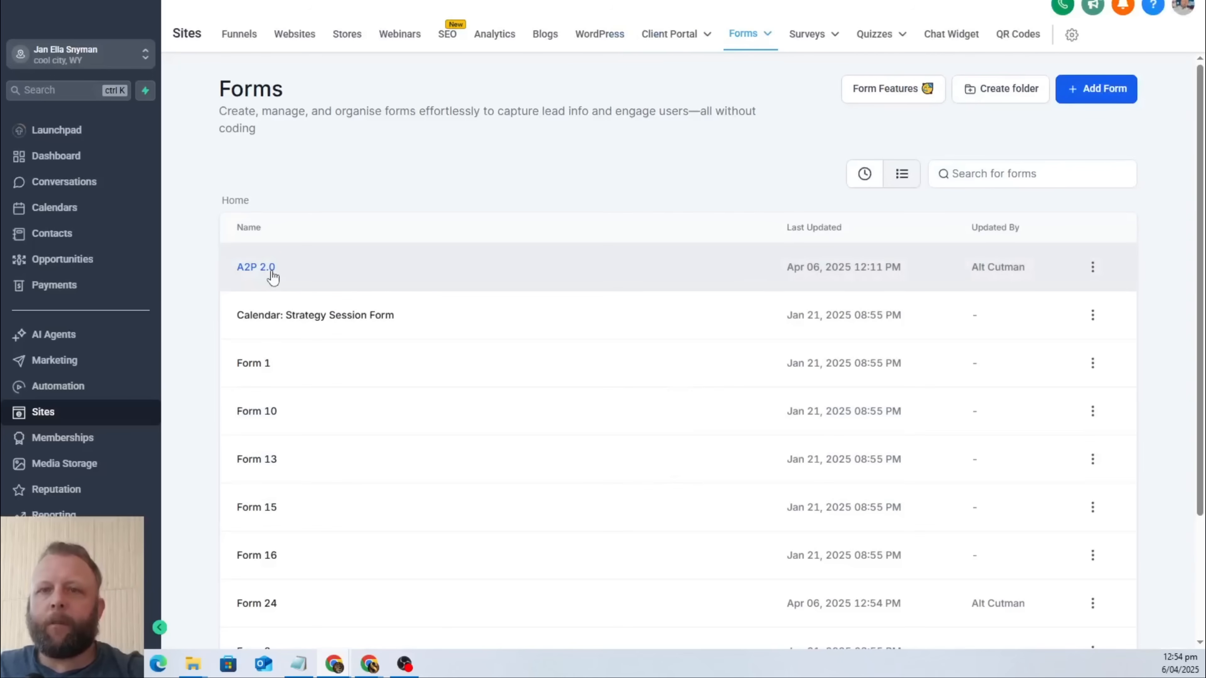
Open the calendar settings that list the sub-account's calendars.
click(78, 216)
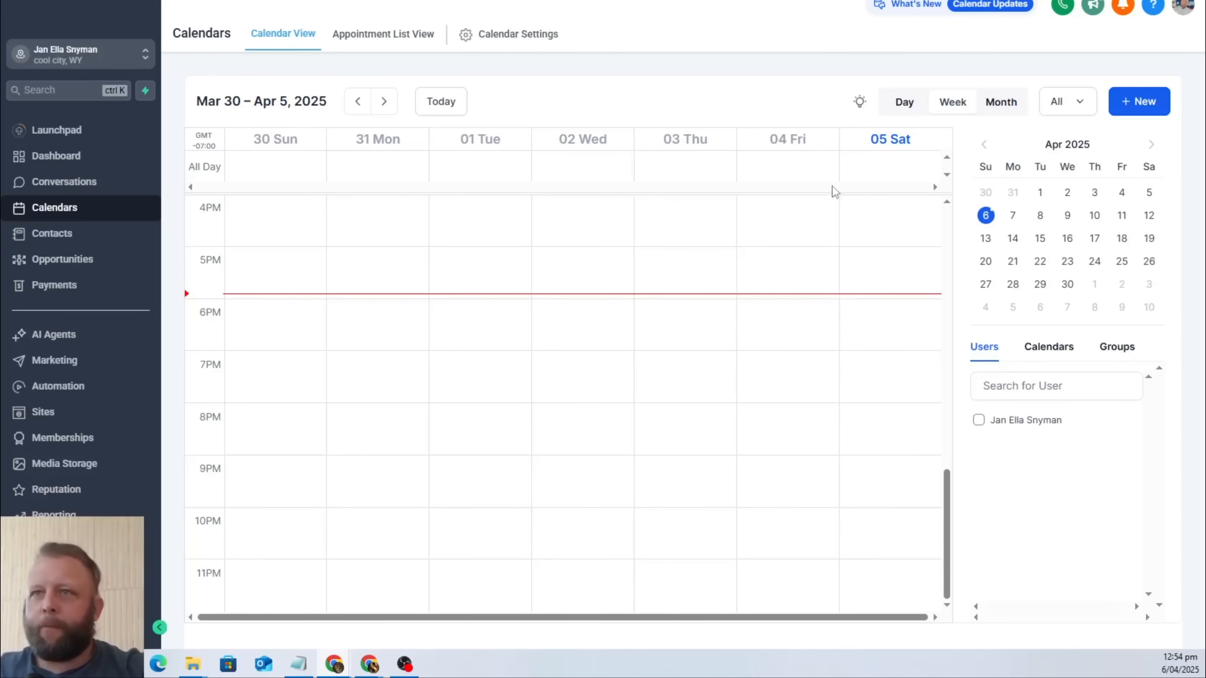
click(114, 628)
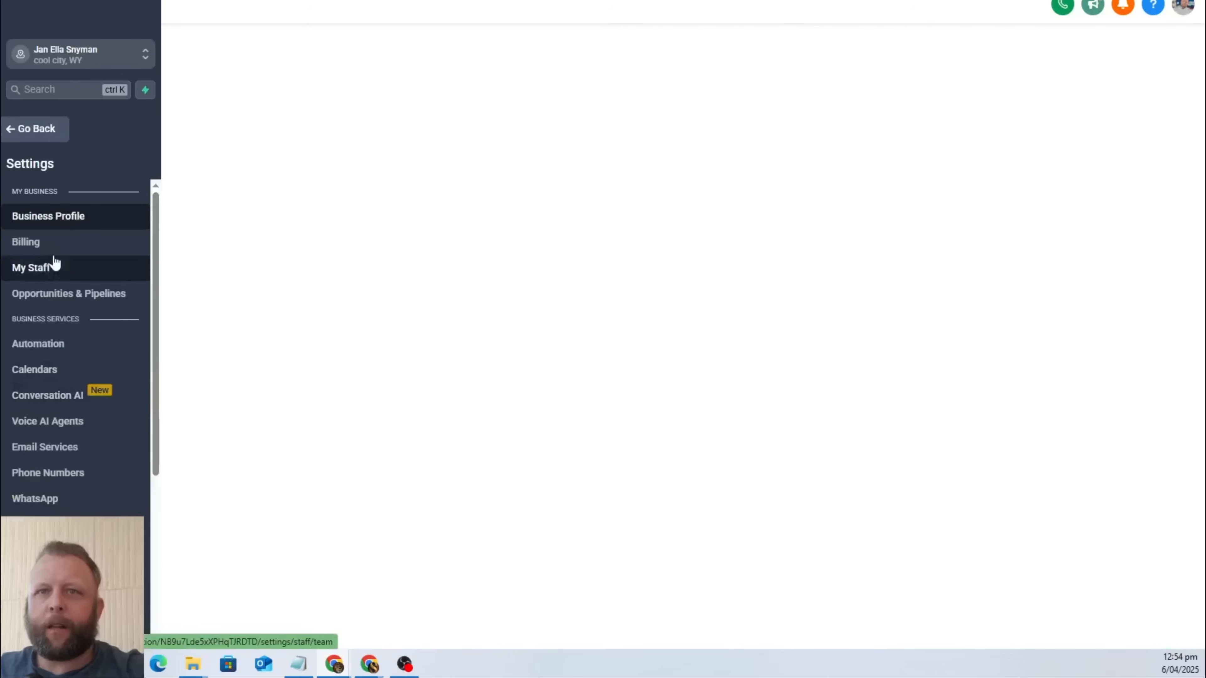
click(56, 369)
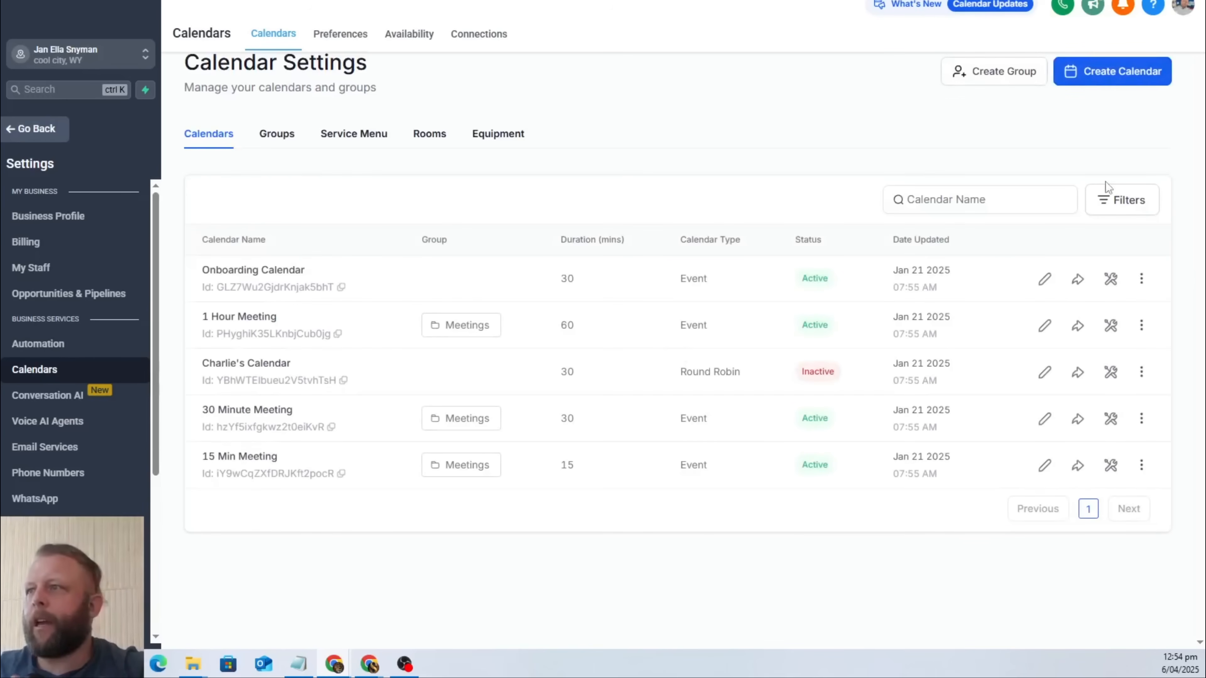
Start a new Round Robin calendar and name it "Book A Collection".
click(1128, 78)
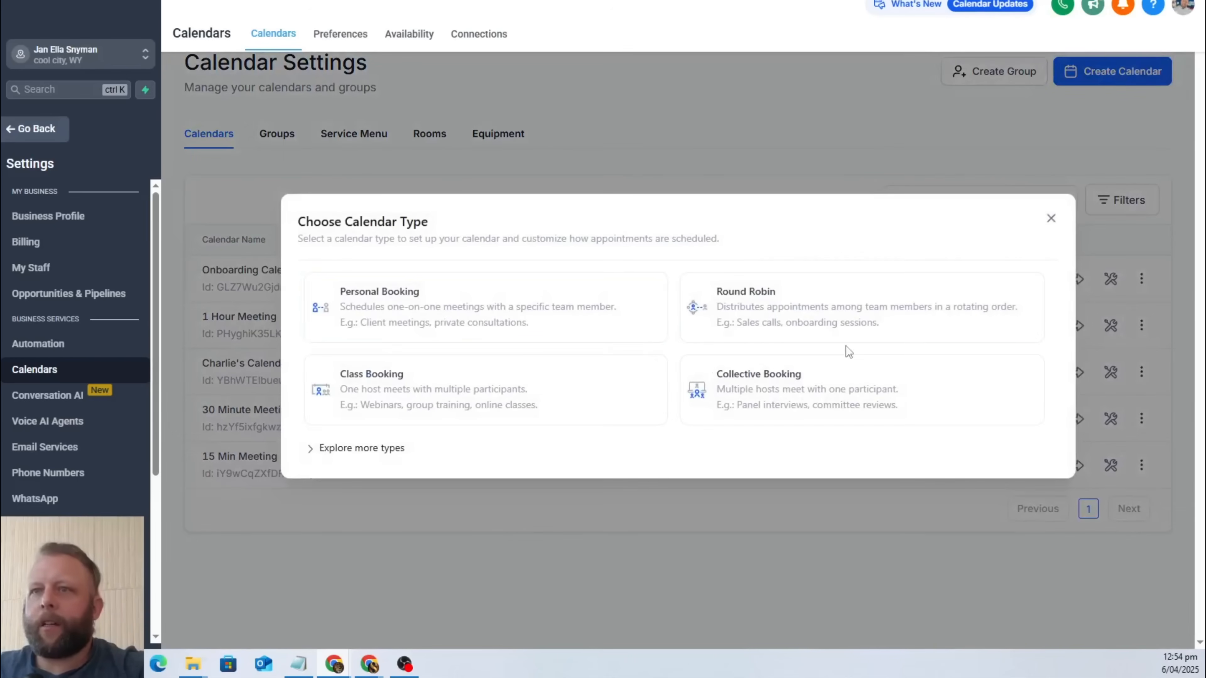
click(901, 338)
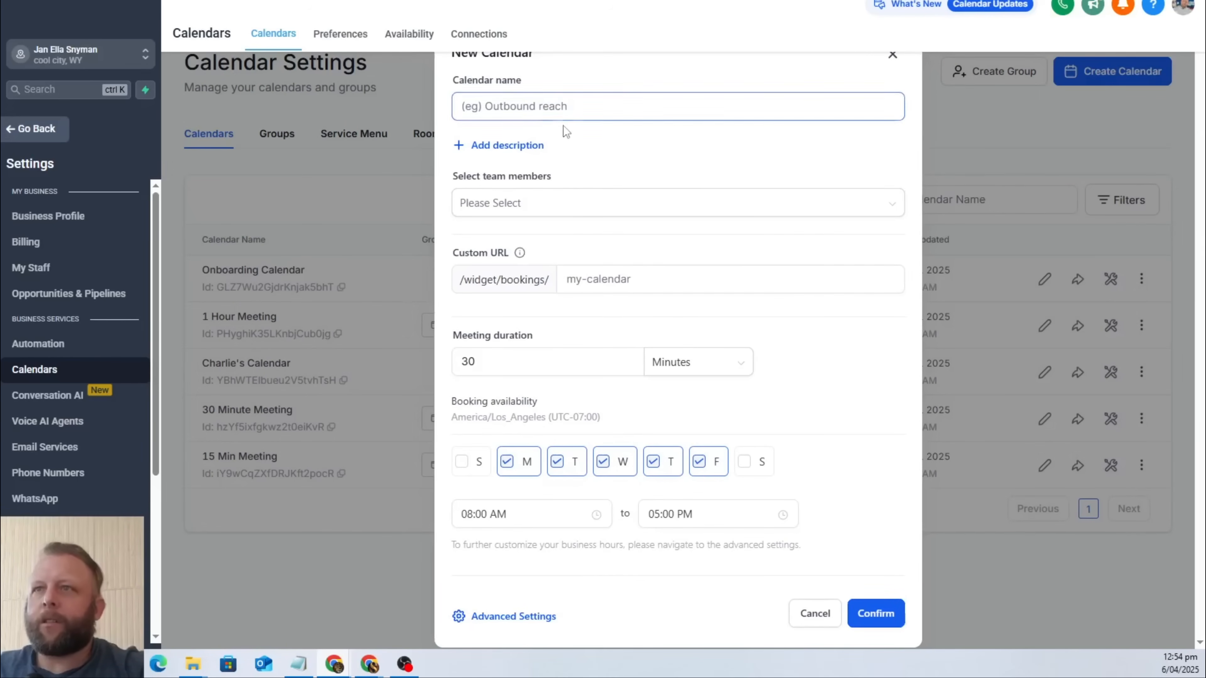
click(565, 106)
text(B)
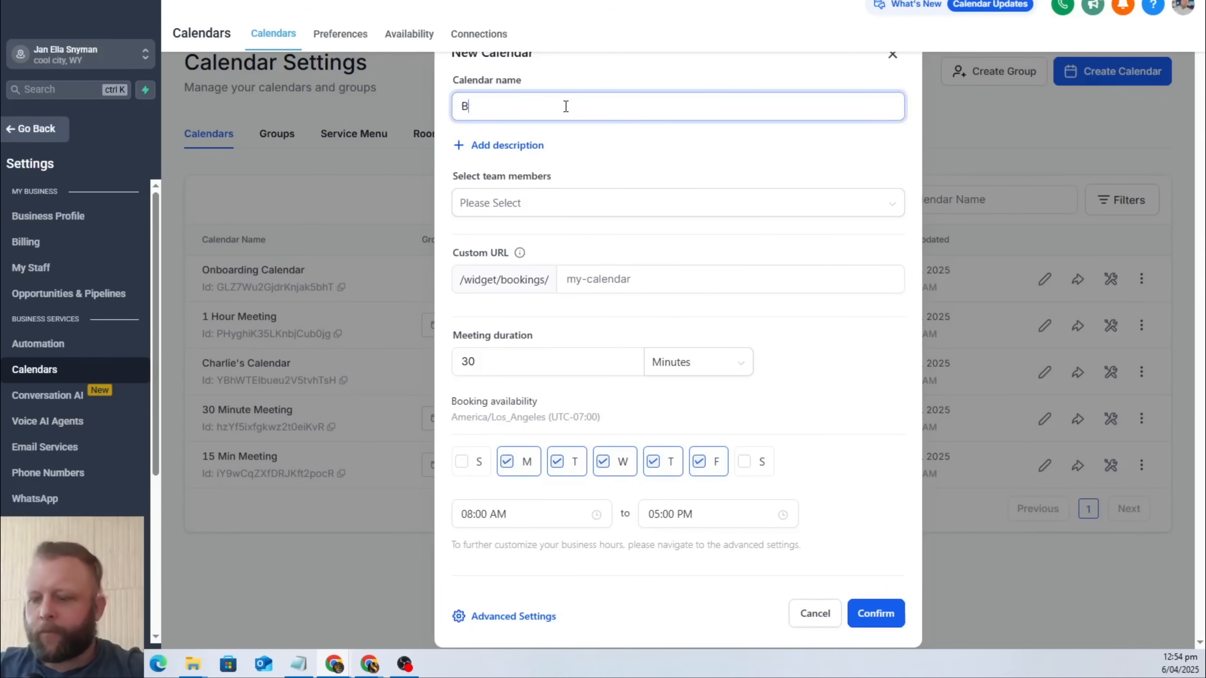
key(BackSpace)
text(B)
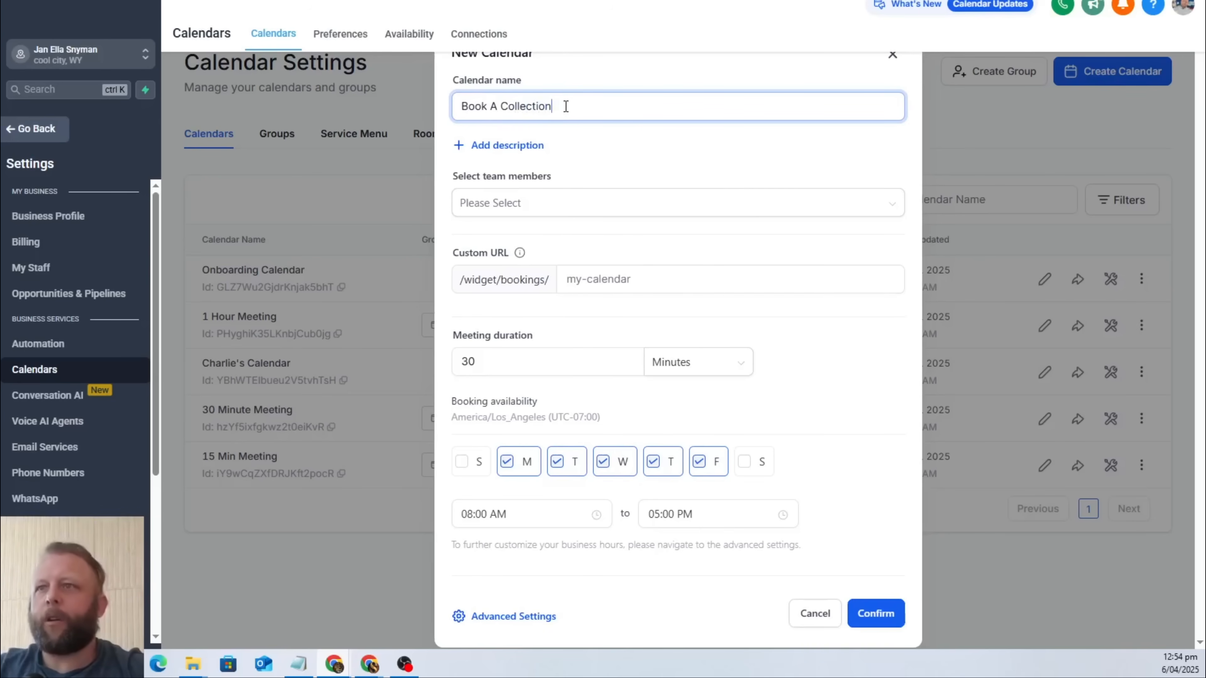
Assign the available team member, set the custom URL to "rubbish", and create the calendar.
click(646, 207)
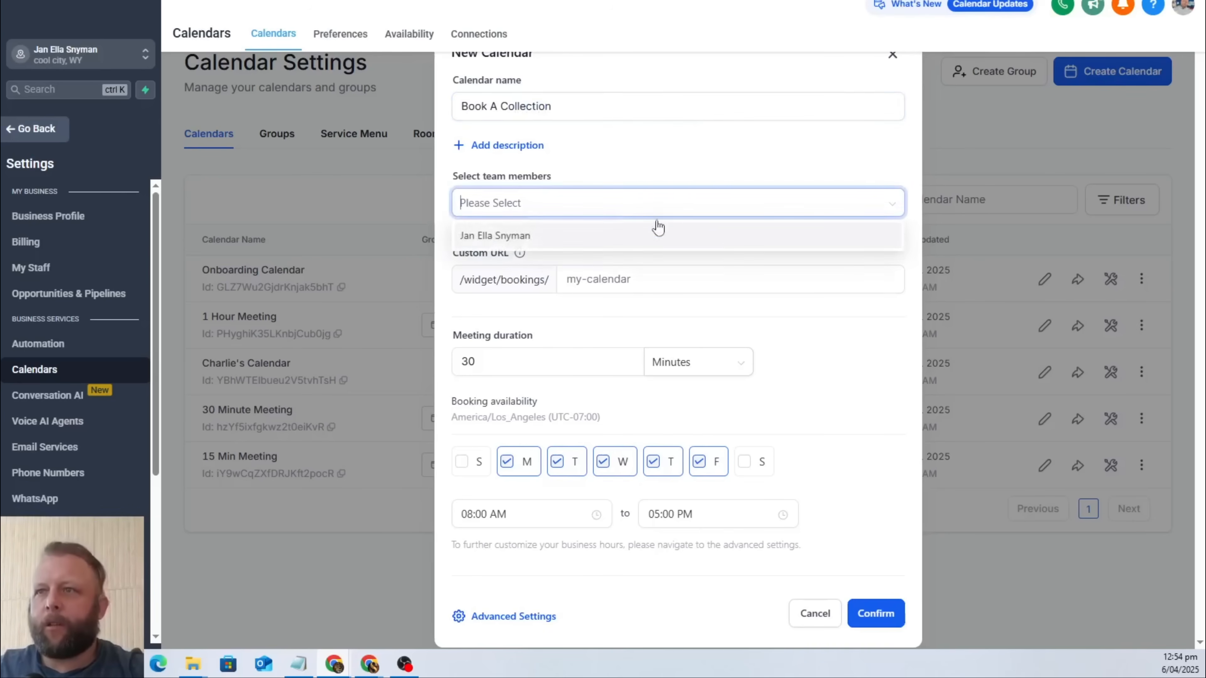
click(496, 237)
click(702, 180)
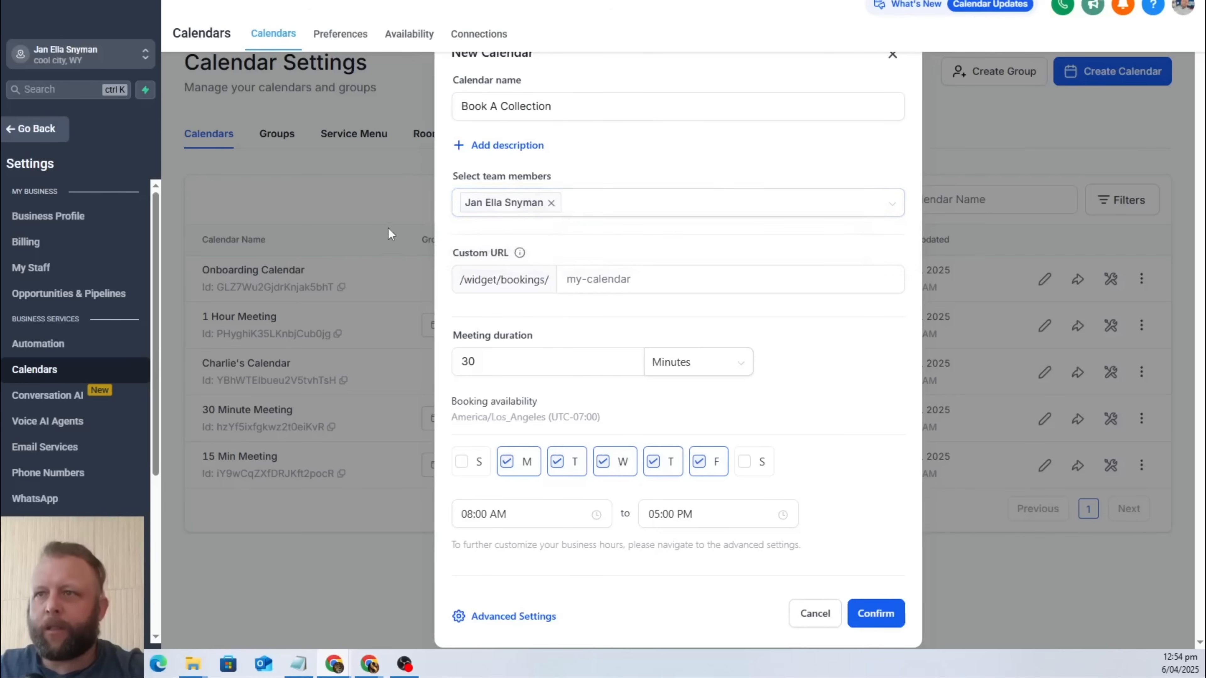
click(644, 286)
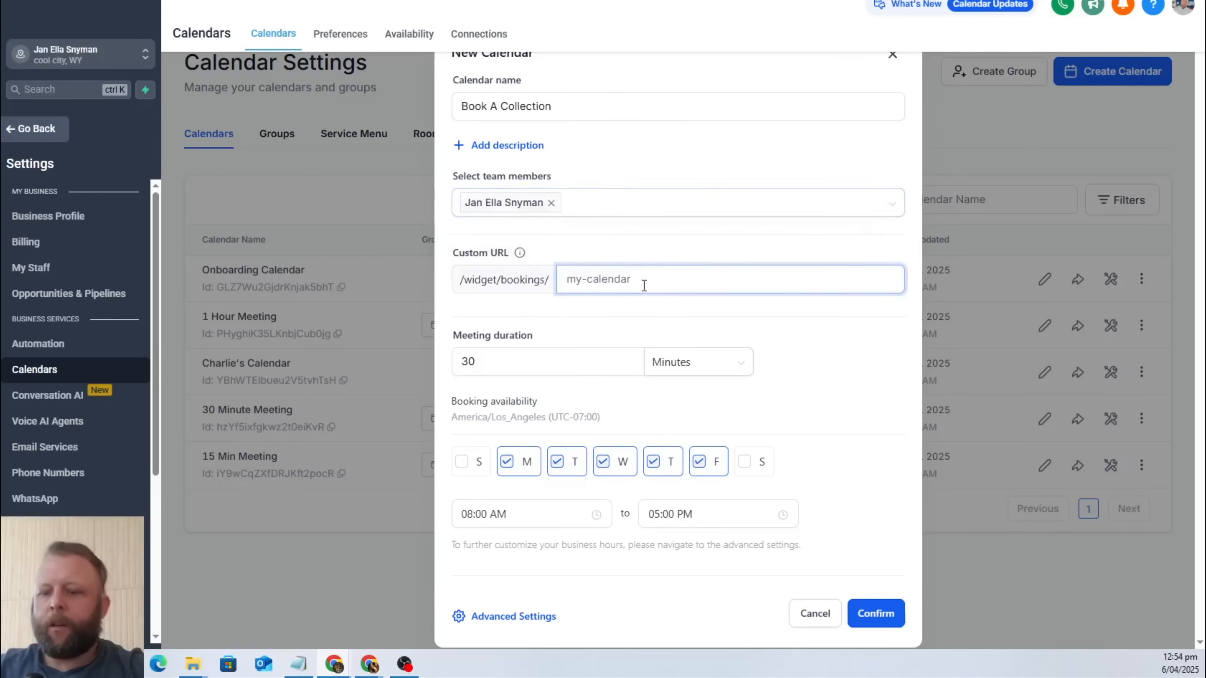
text(rubbish)
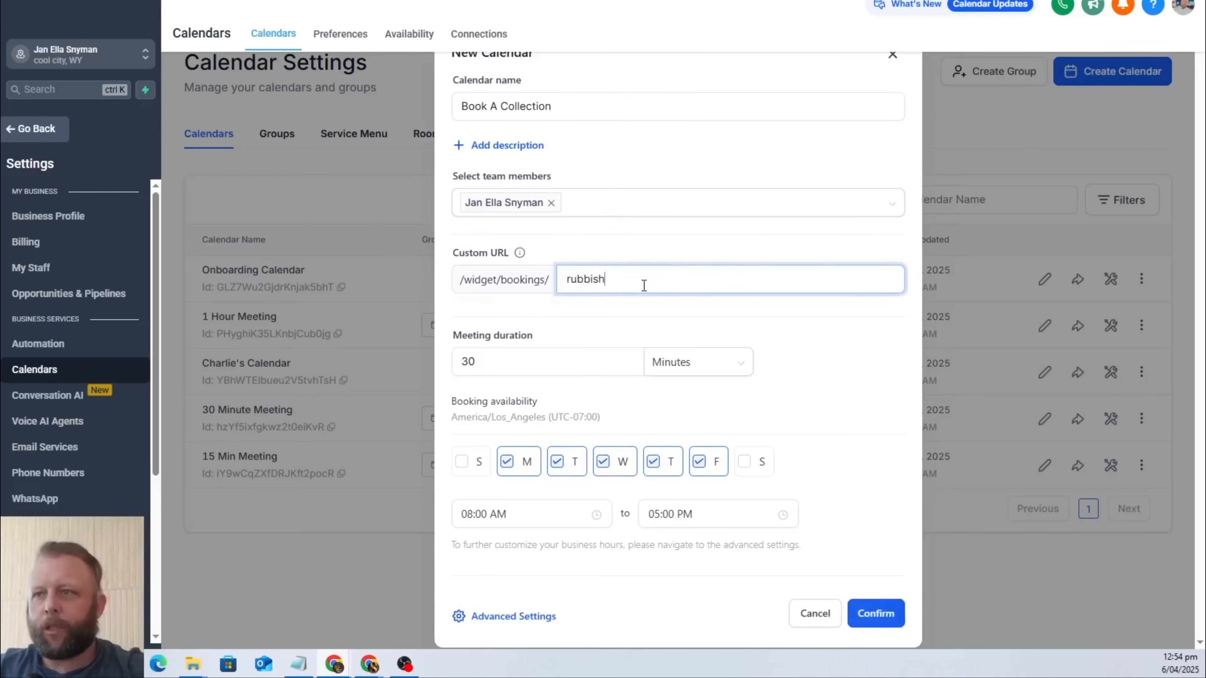
click(802, 355)
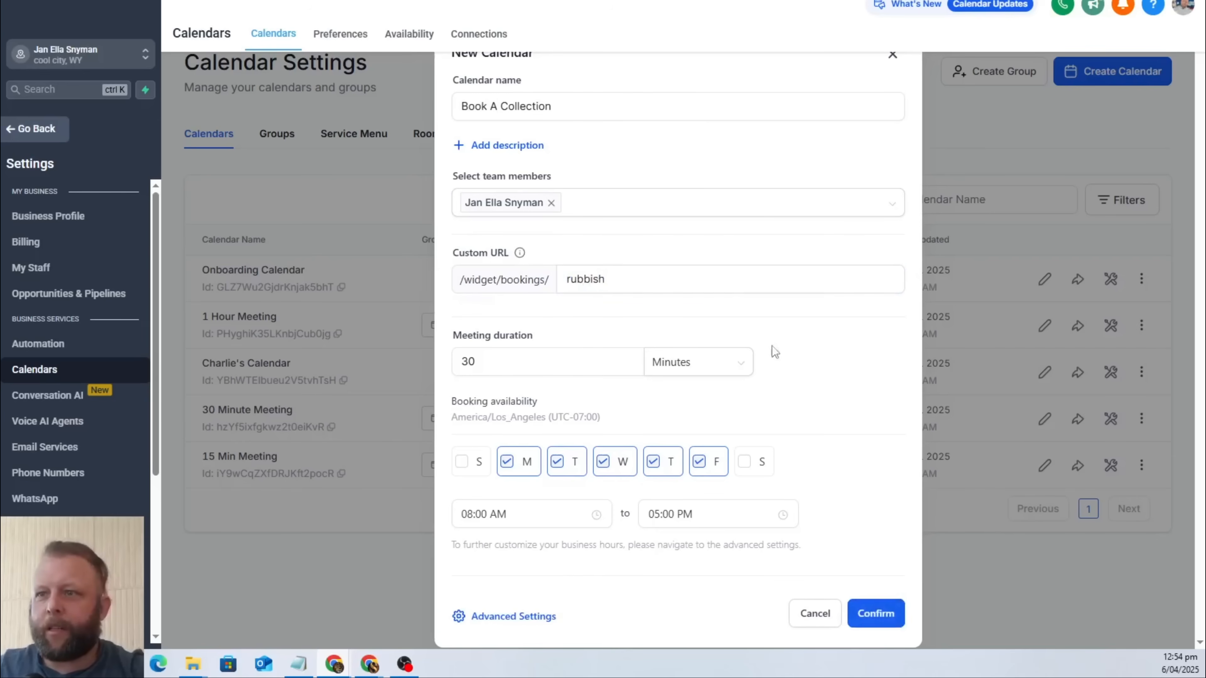
click(867, 619)
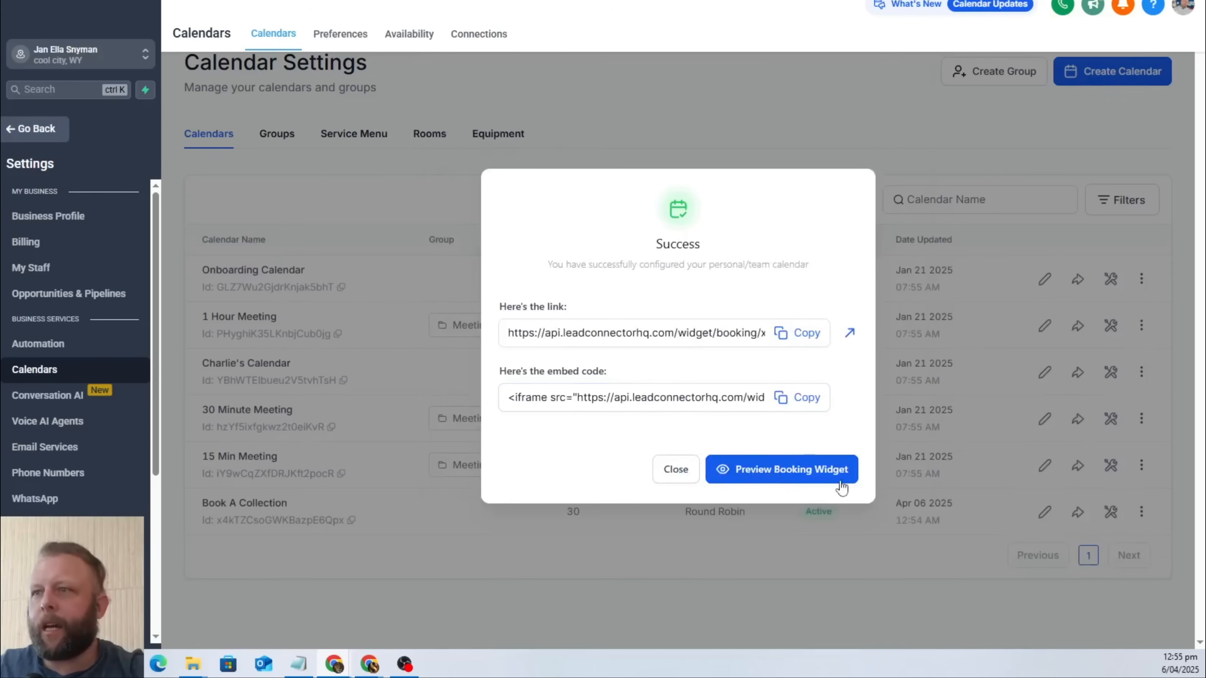
Preview the new calendar's booking widget, then return to the calendar list.
click(809, 475)
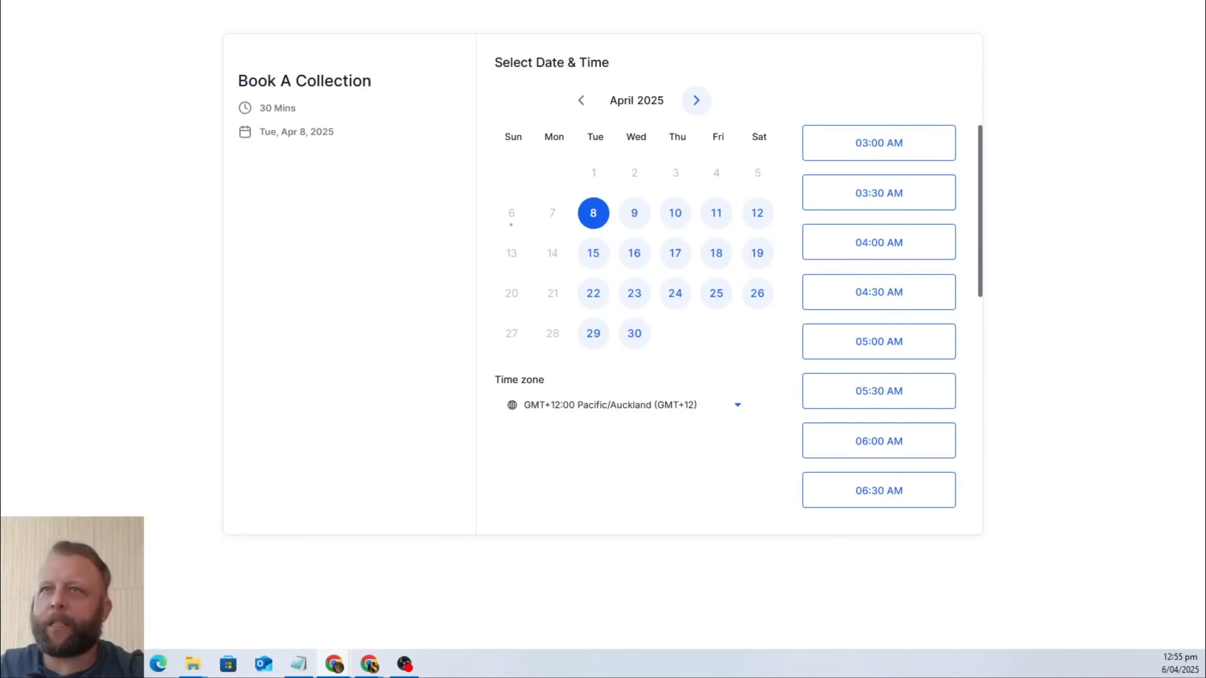
key(ctrl+w)
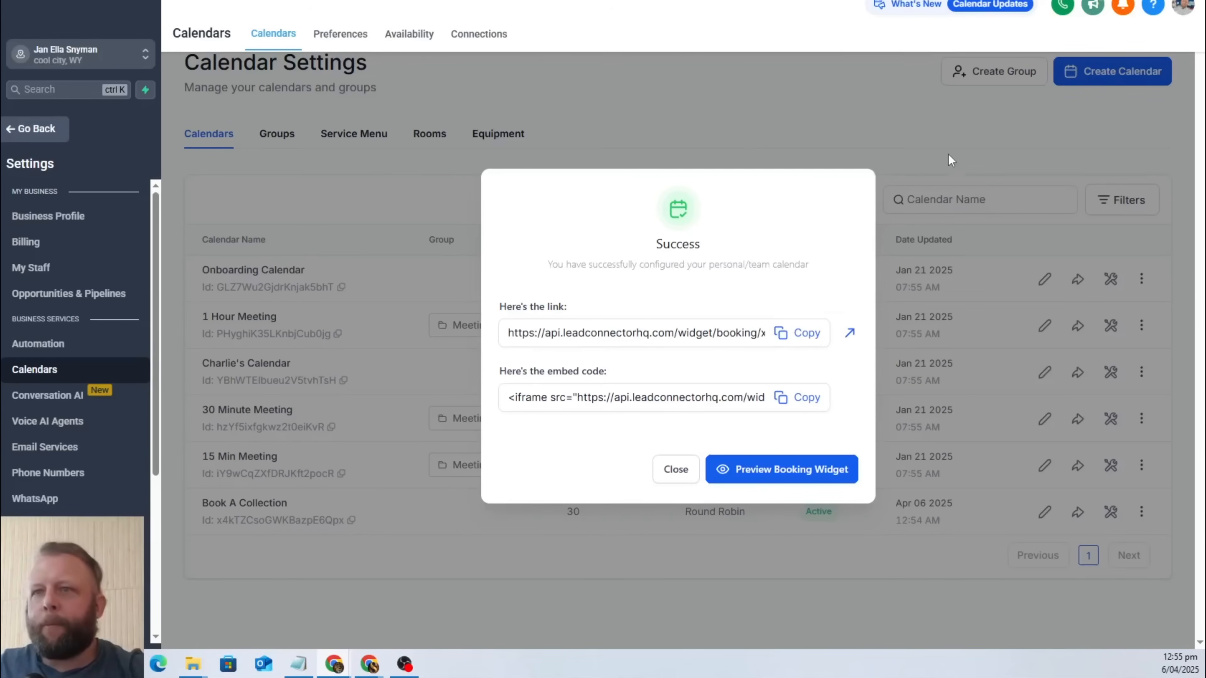
click(677, 472)
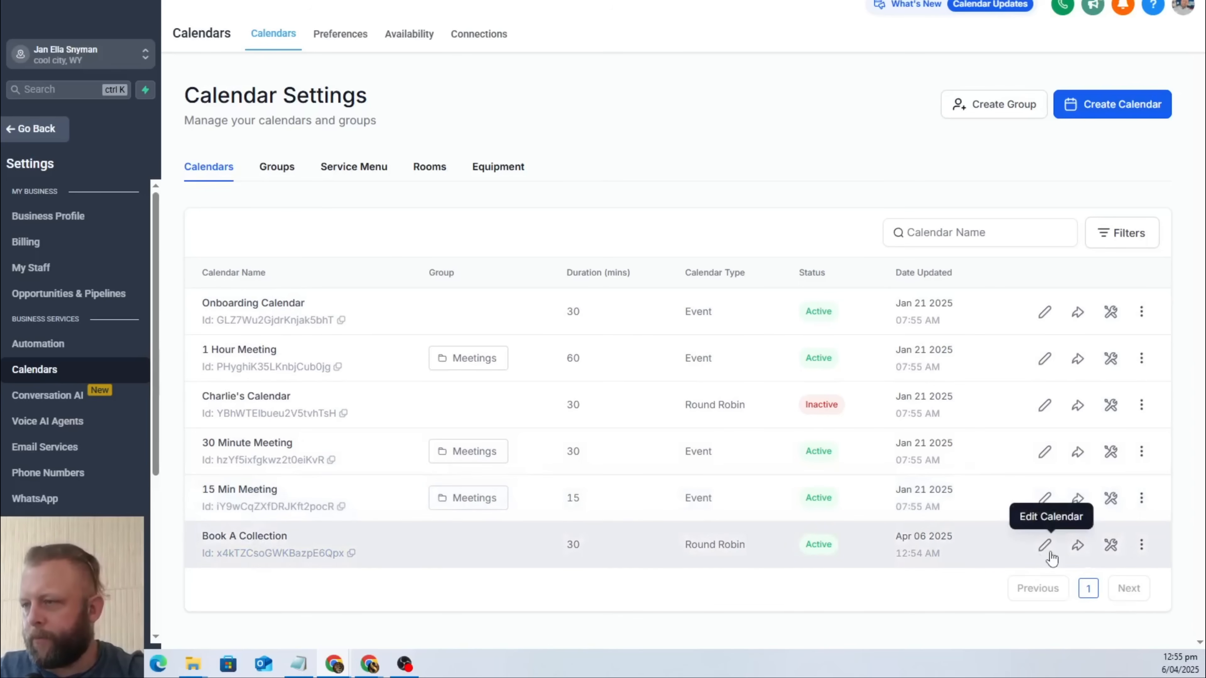
Open the sharing options of the Book A Collection calendar and copy its full embed code.
click(1079, 549)
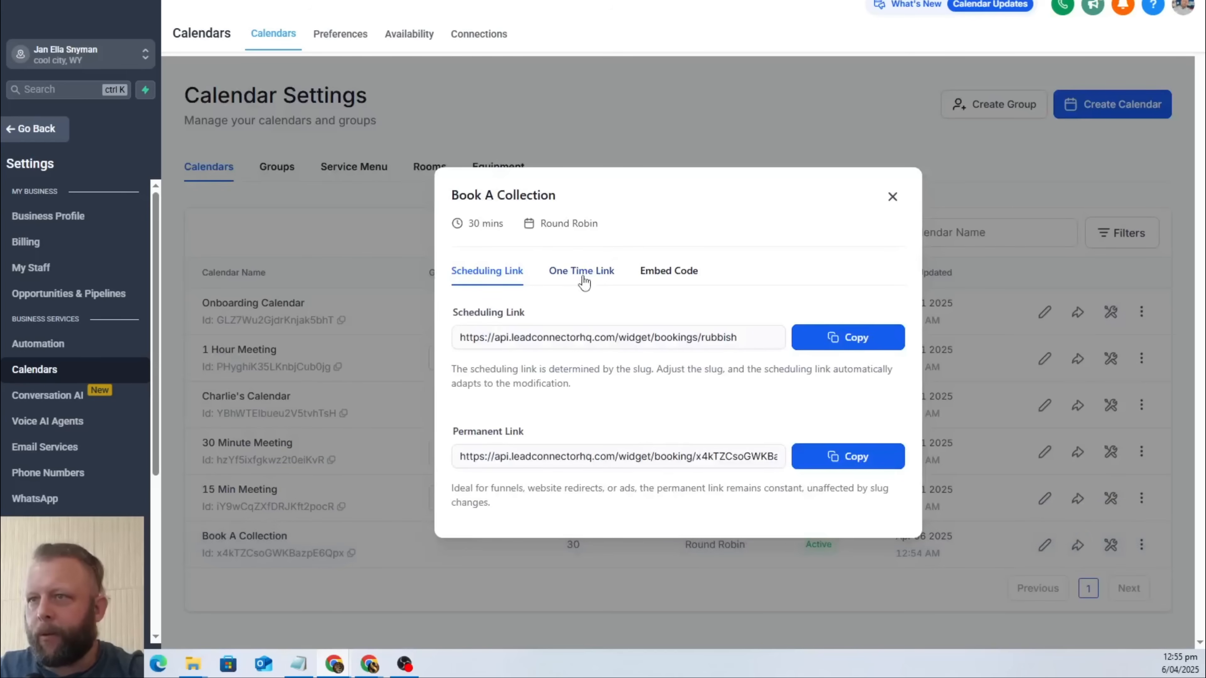
click(677, 280)
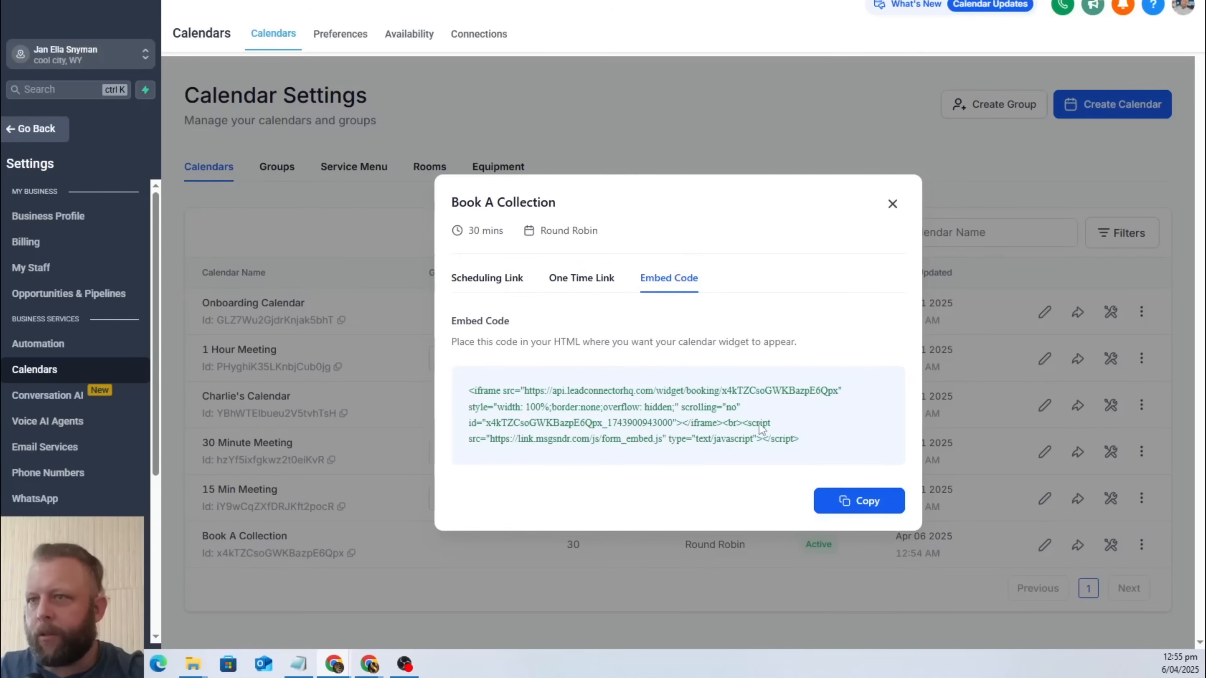
drag(809, 444, 466, 403)
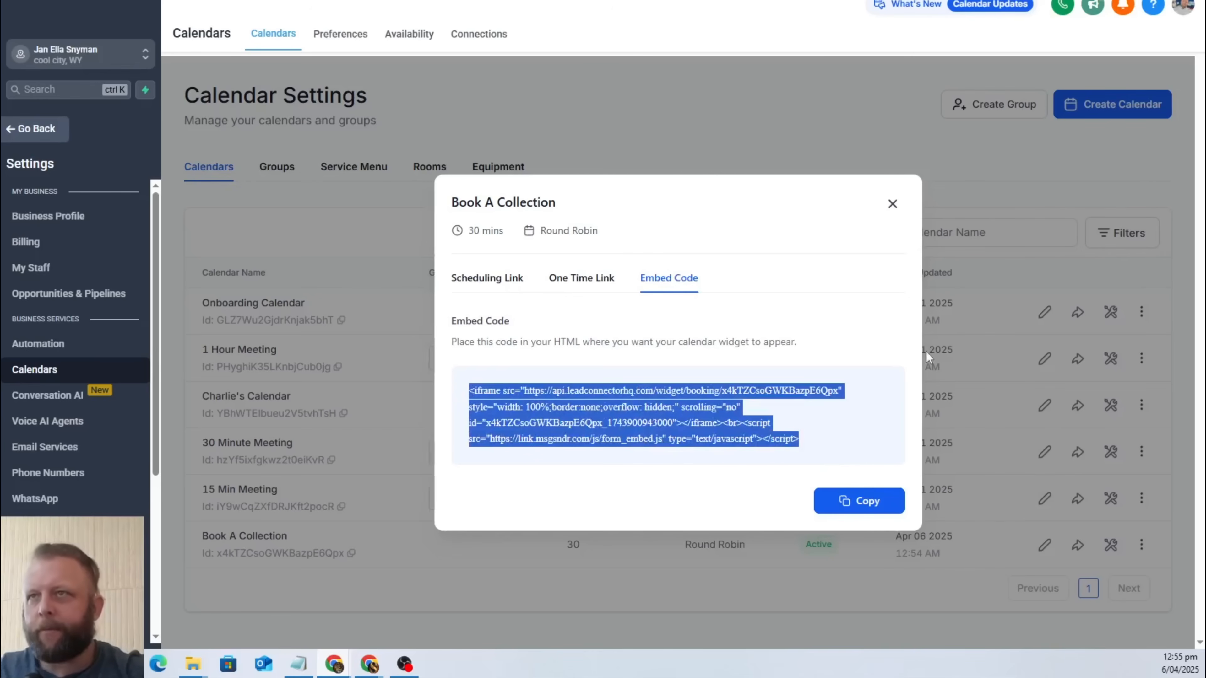
Switch to the Google Docs brief and add three blank lines between "Calendar Code:" and "Chatbot Code:".
key(alt+Tab)
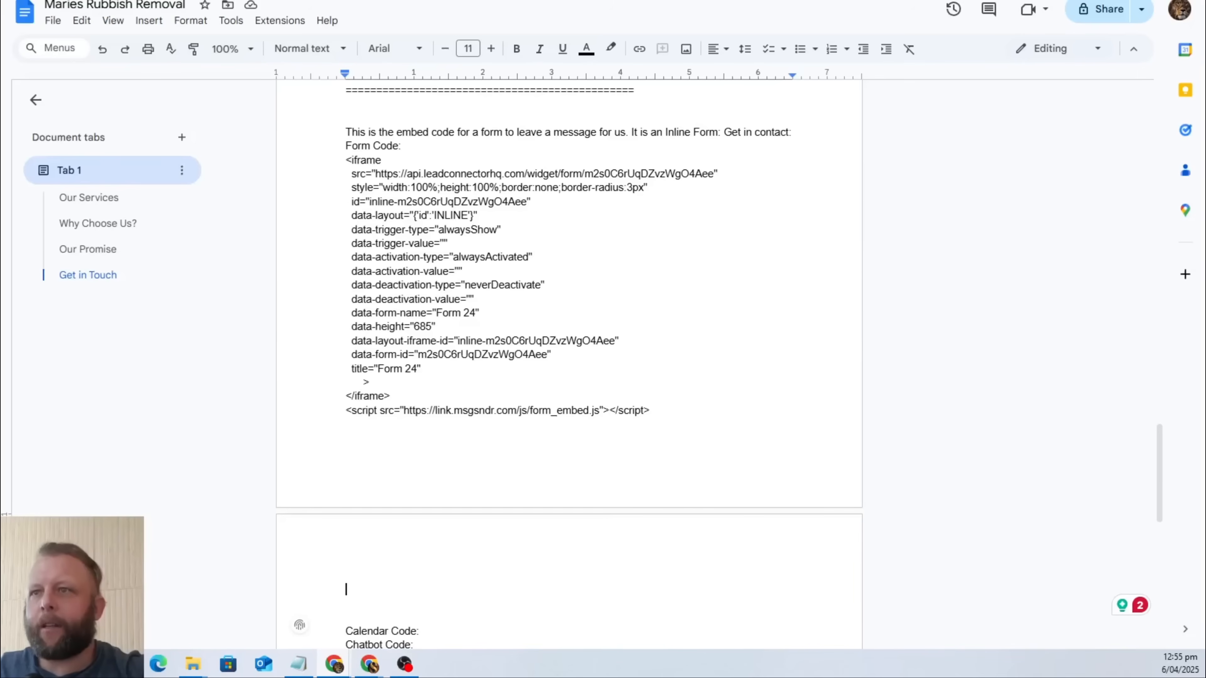
scroll(604, 440, down, 2)
scroll(590, 439, down, 2)
scroll(590, 439, up, 1)
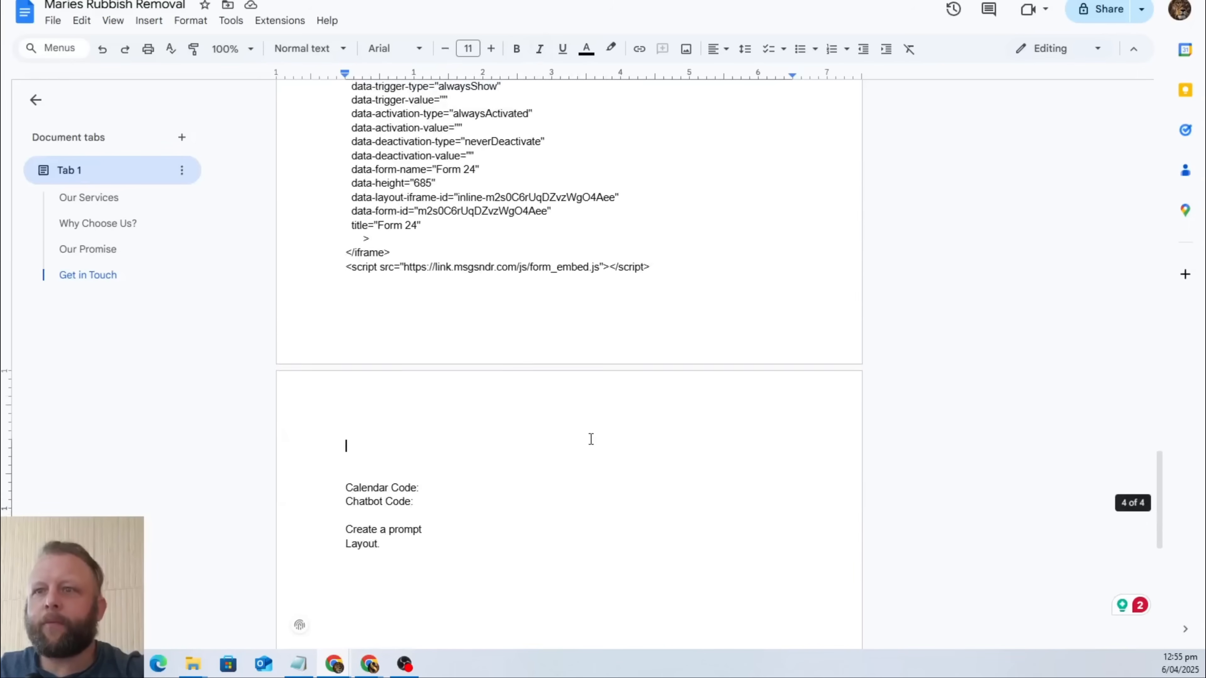
scroll(506, 423, down, 3)
click(433, 343)
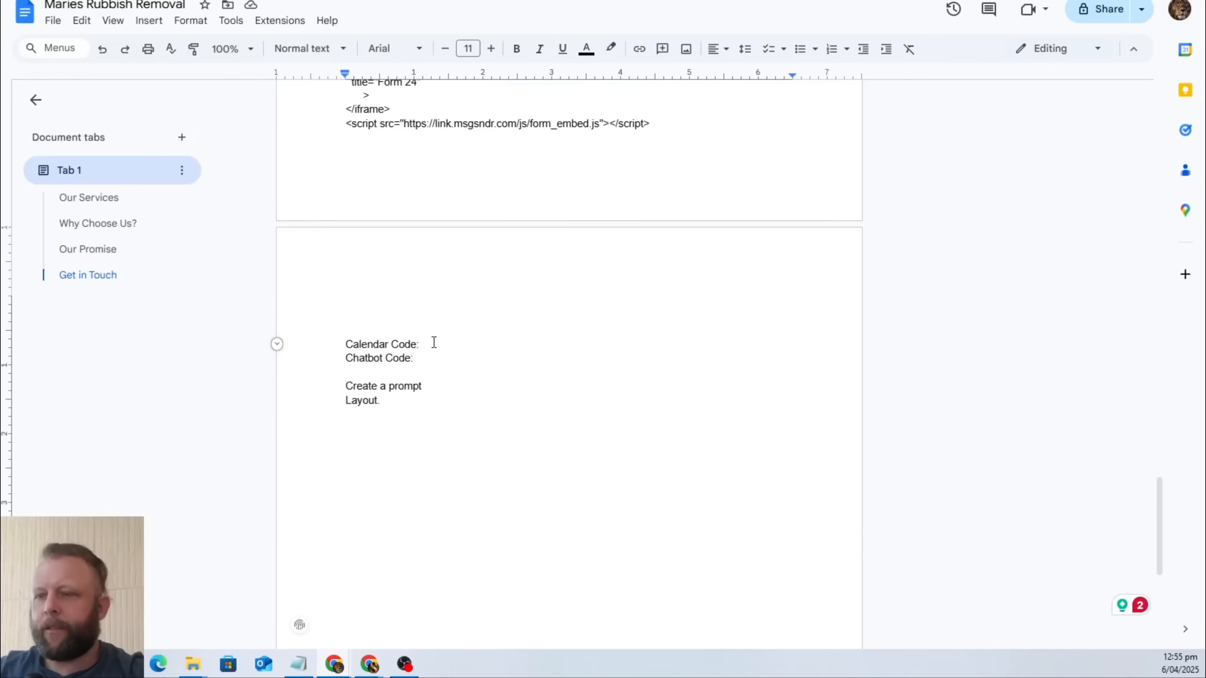
key(Return)
key(Return)
key(Return)
key(Up)
key(Up)
key(Up)
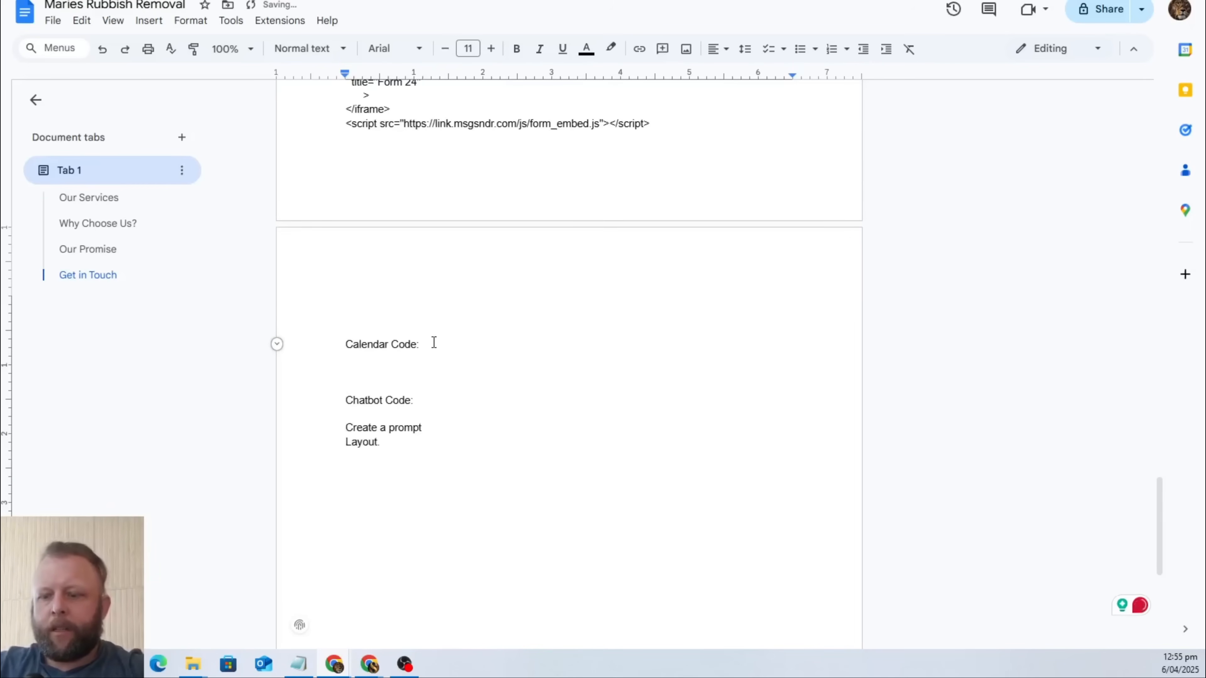
key(Right)
key(Right)
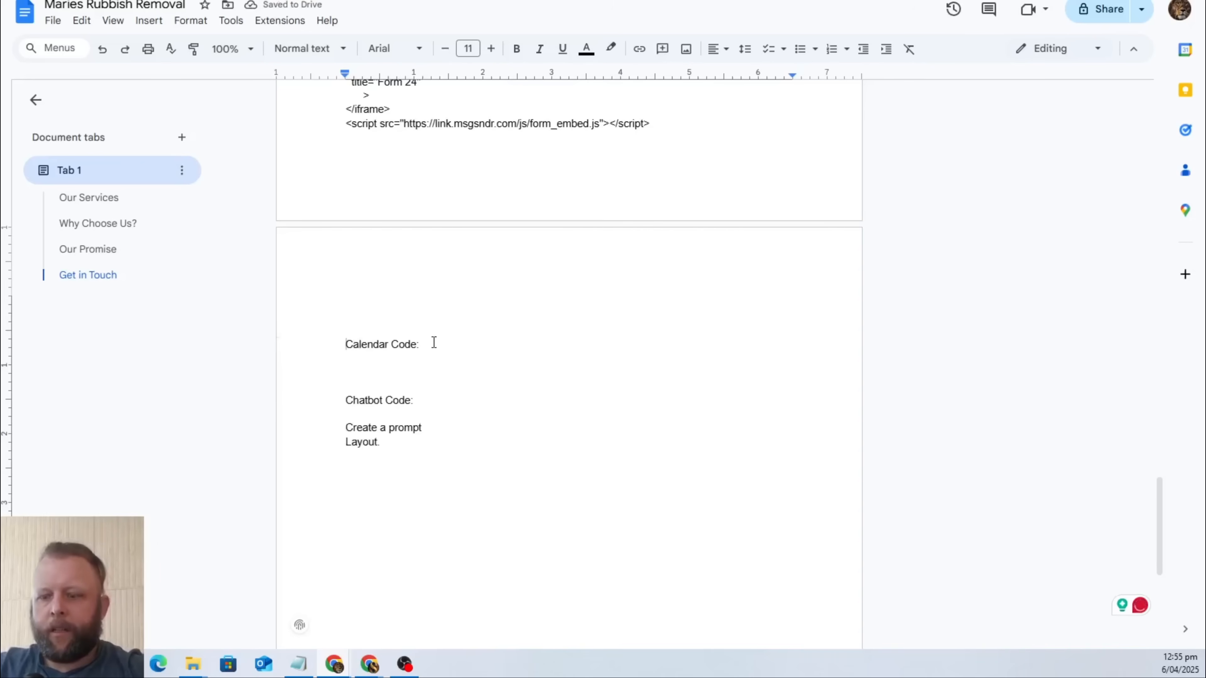
Insert "This is the code for an embed" in front of "Calendar Code:".
text(This is the c)
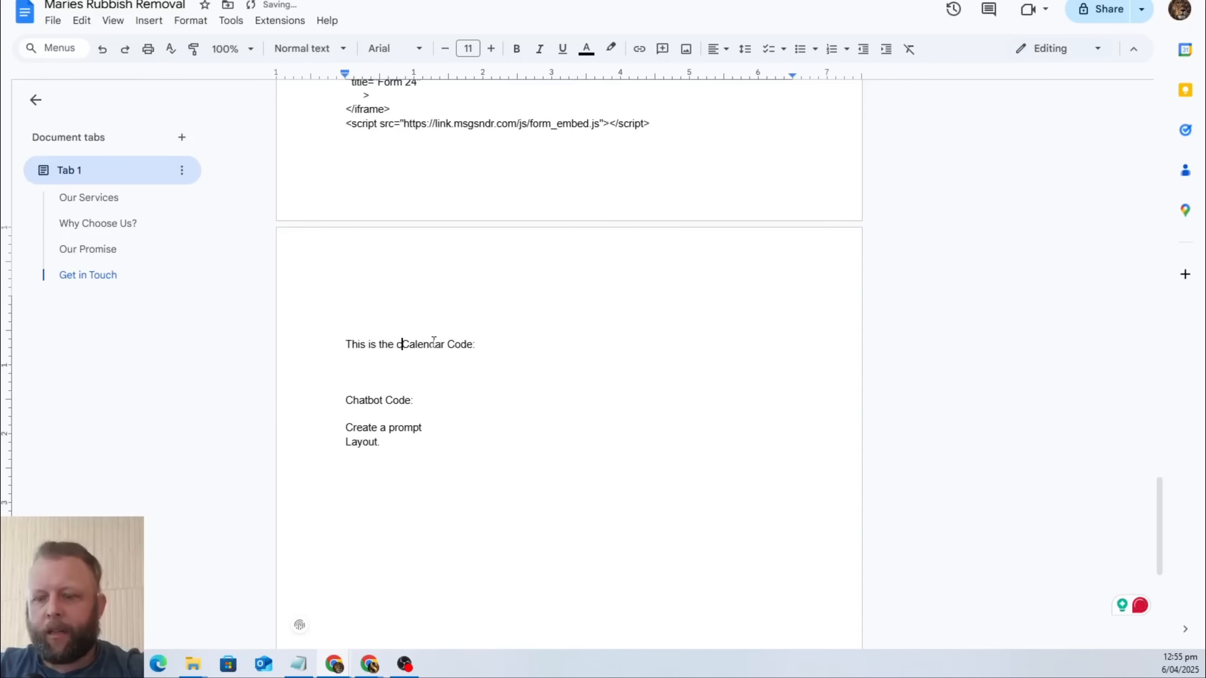
text(ode for an em)
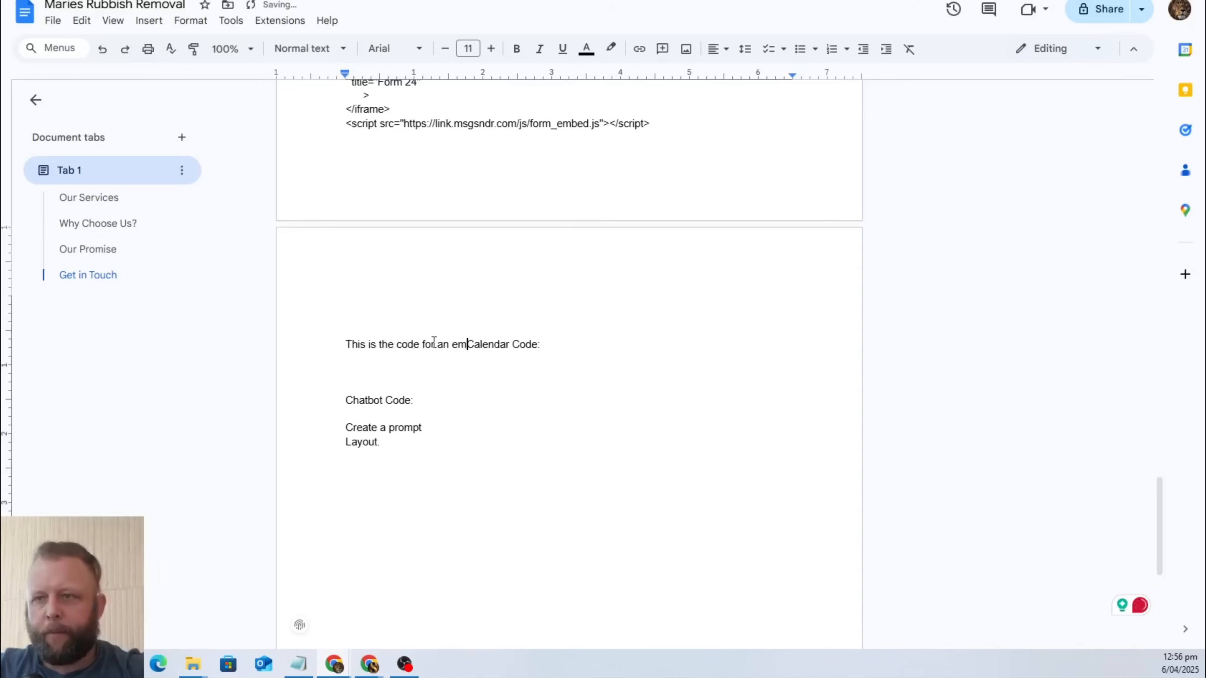
key(BackSpace)
key(BackSpace)
key(BackSpace)
key(BackSpace)
text(n em)
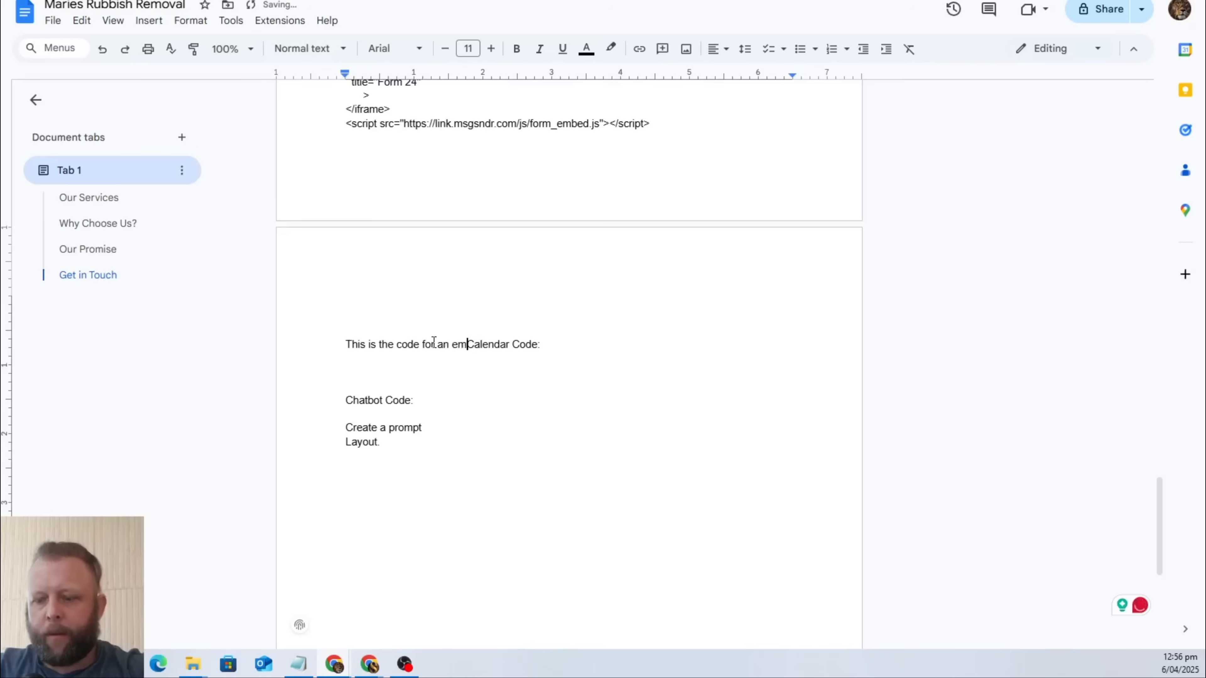
text(b)
key(BackSpace)
key(BackSpace)
key(BackSpace)
key(BackSpace)
text(e)
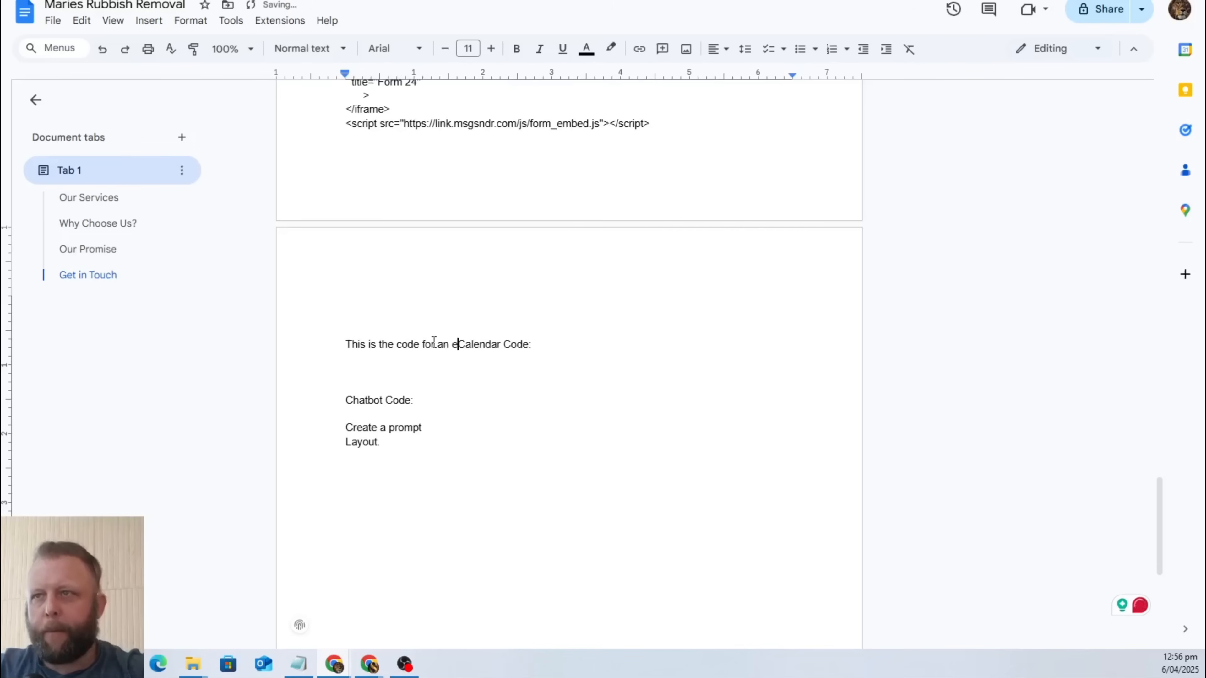
text(mbed)
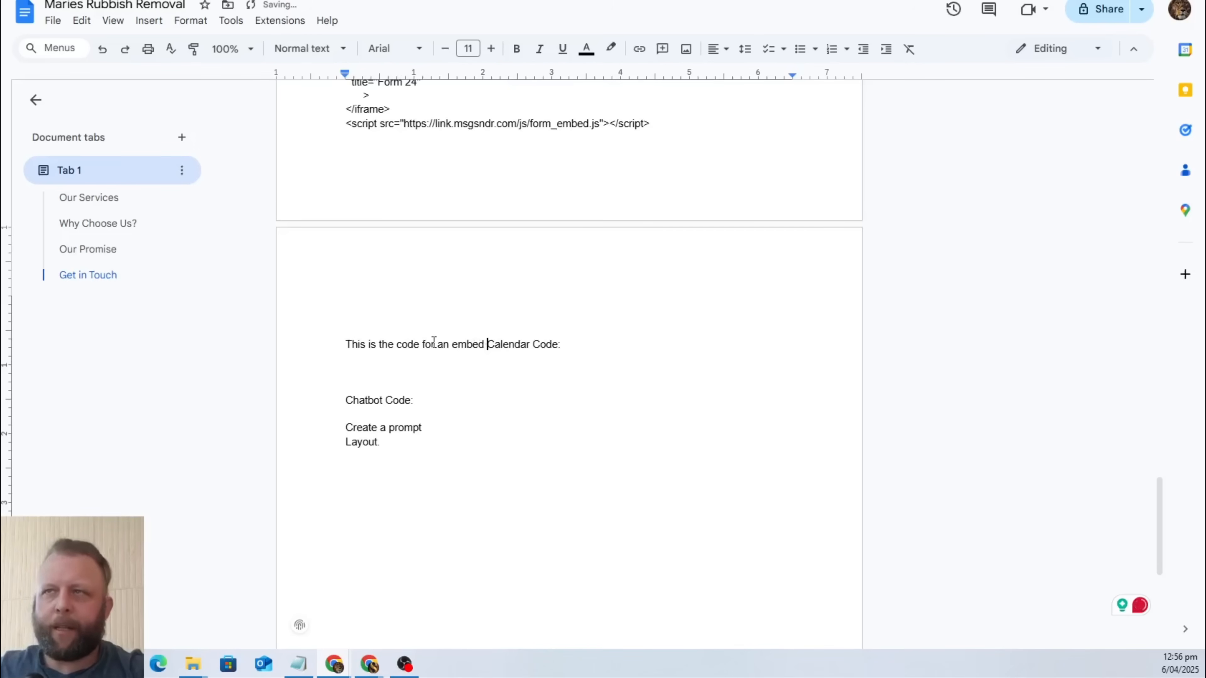
Replace the word "embed" with "Inbeded calendar" in the calendar code description.
double_click(462, 338)
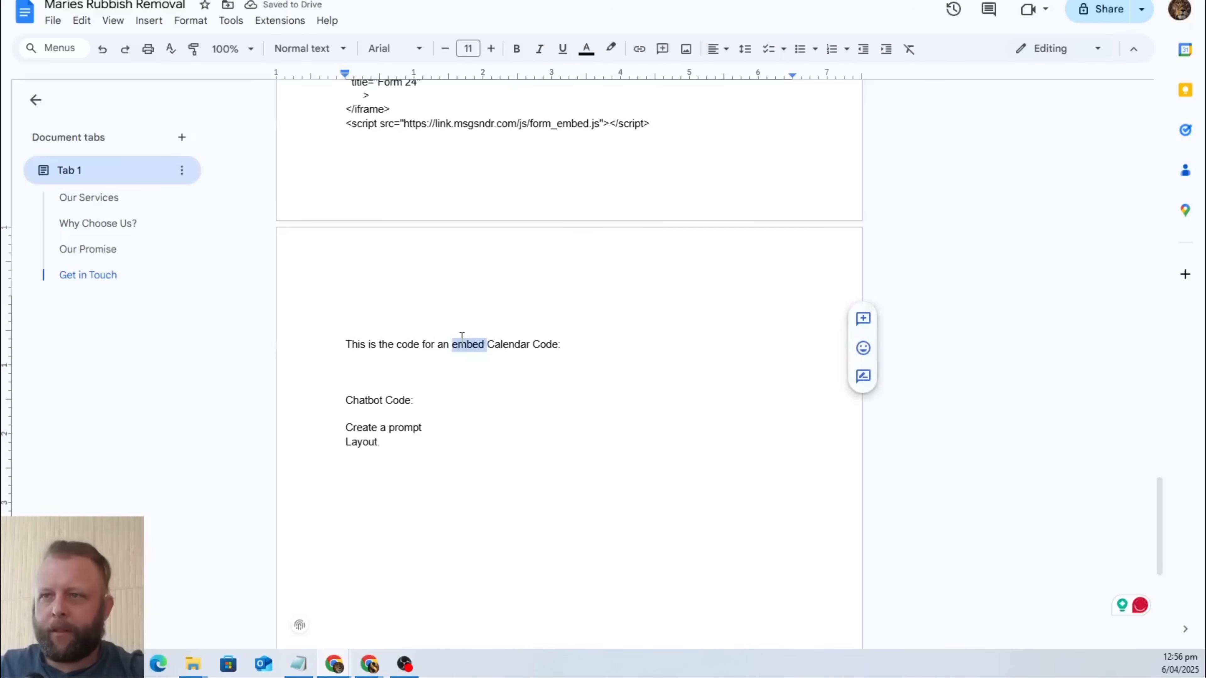
text(Imbeded ca)
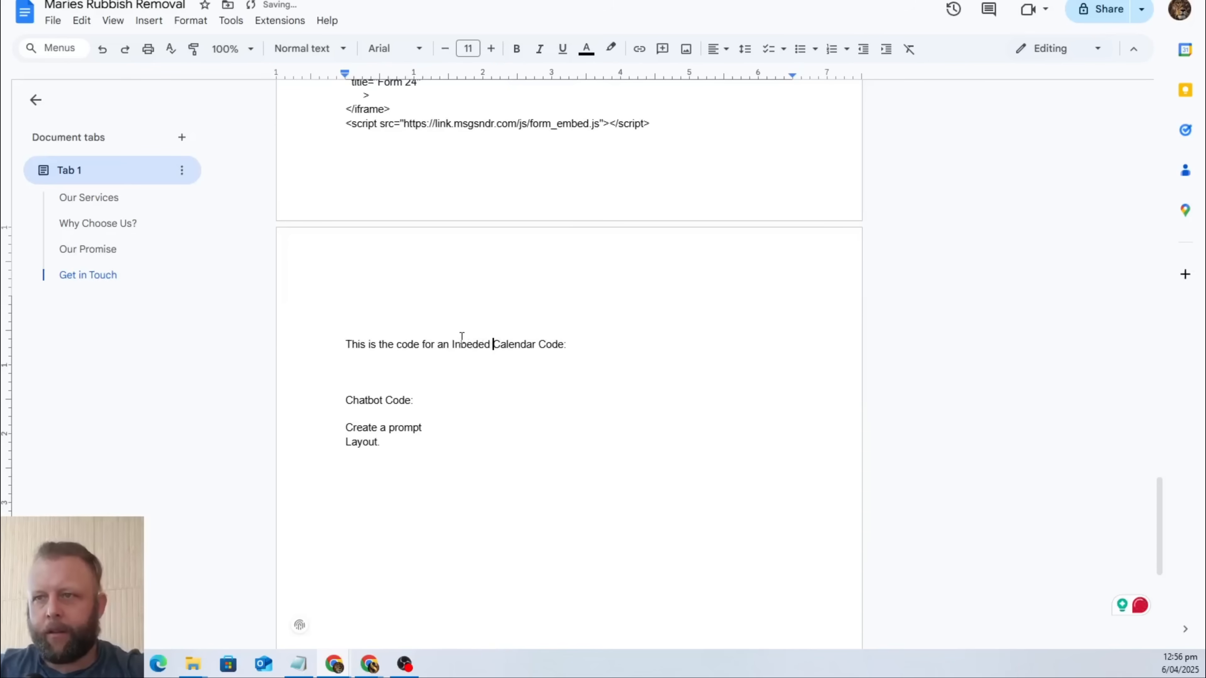
text(lendar)
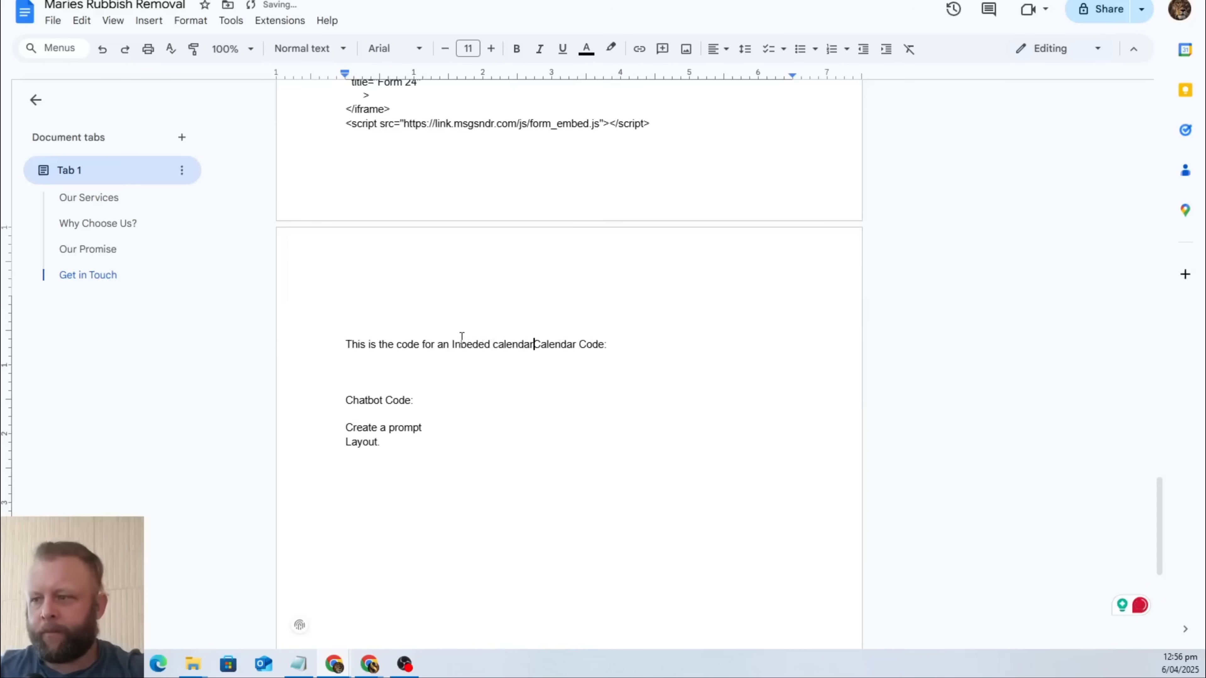
Paste the calendar embed code on a new line under "Calendar Code:".
key(Return)
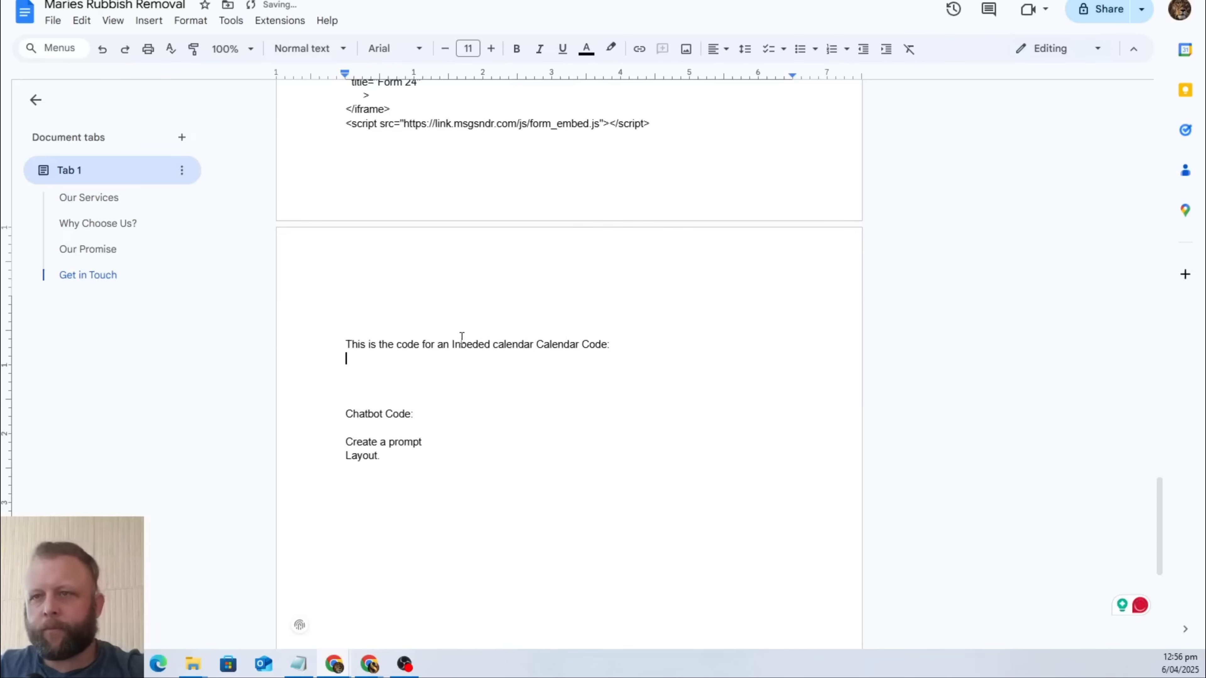
key(ctrl+v)
click(484, 489)
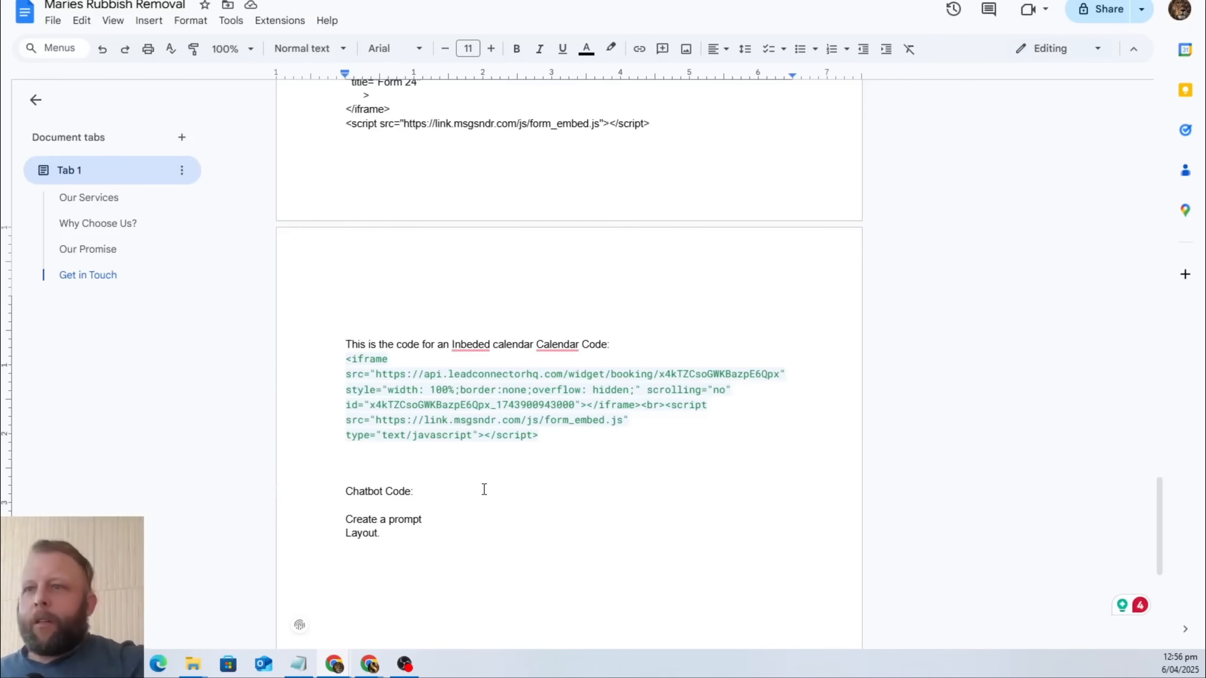
Correct the misspelled "Inbeded" to "embedded" and place the text cursor after "Chatbot Code:".
click(470, 345)
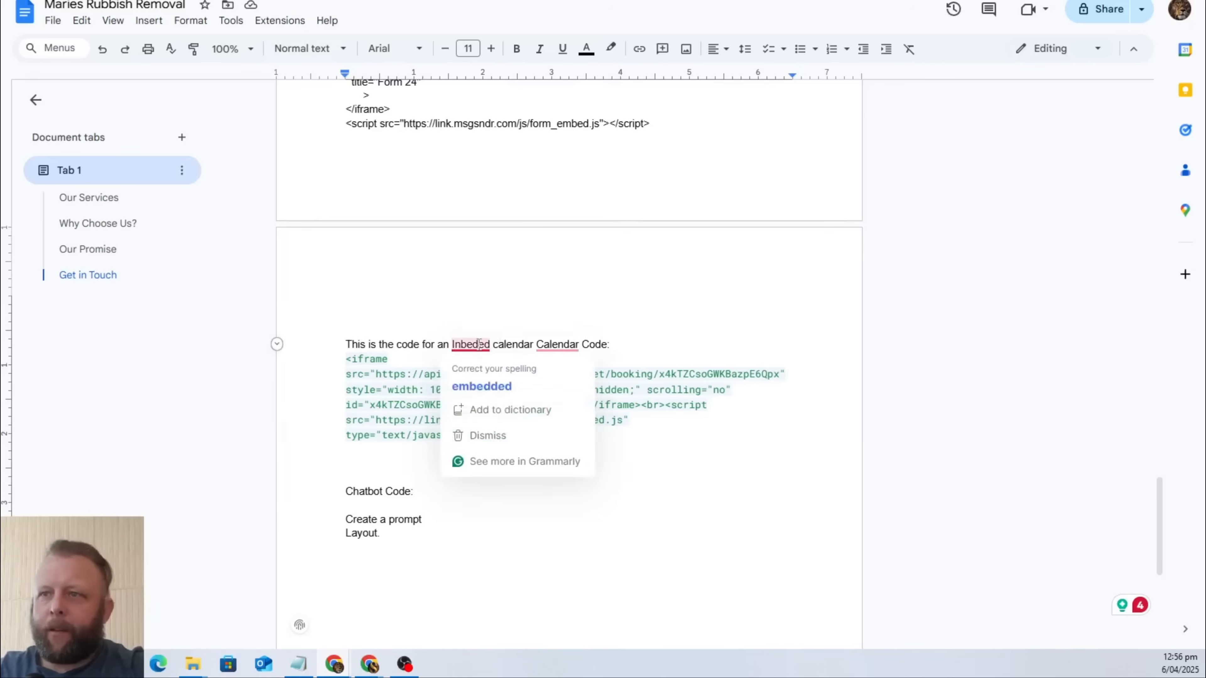
click(470, 385)
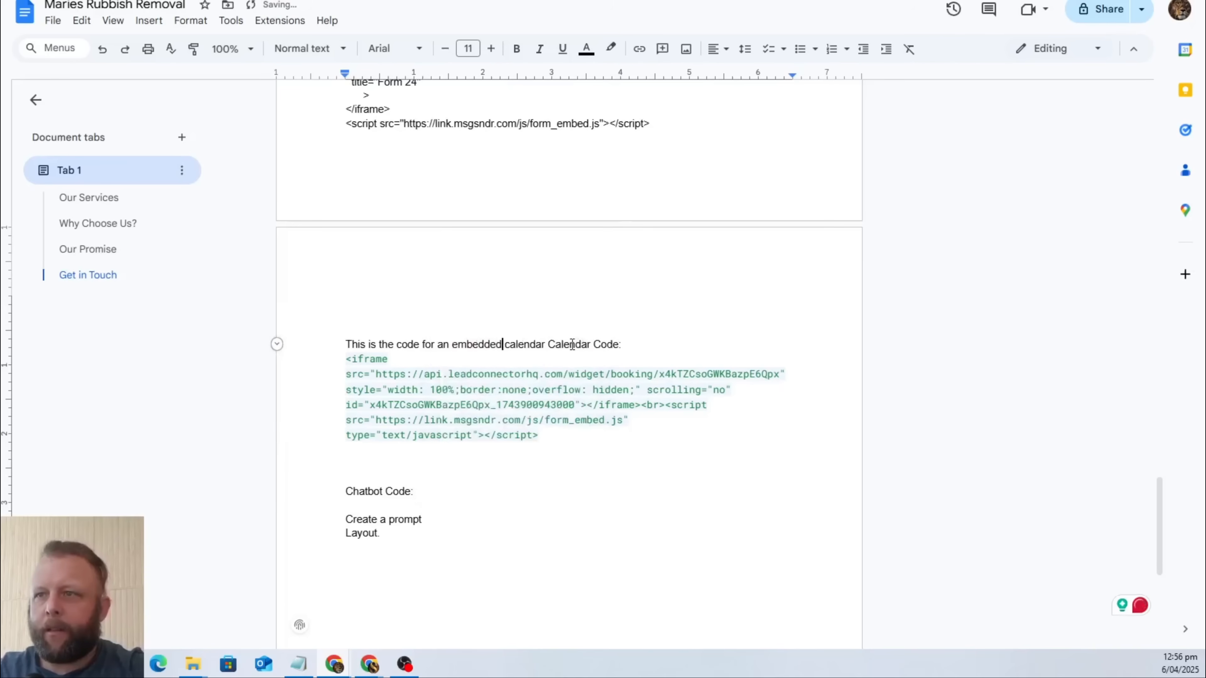
click(451, 582)
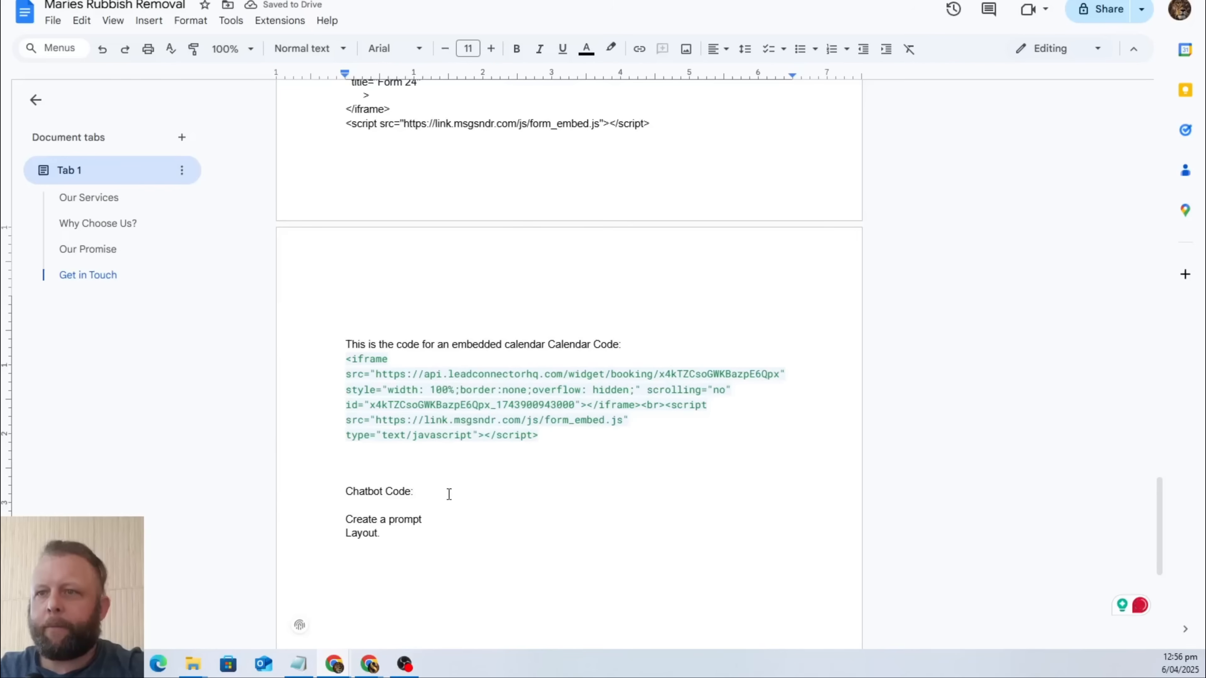
click(437, 493)
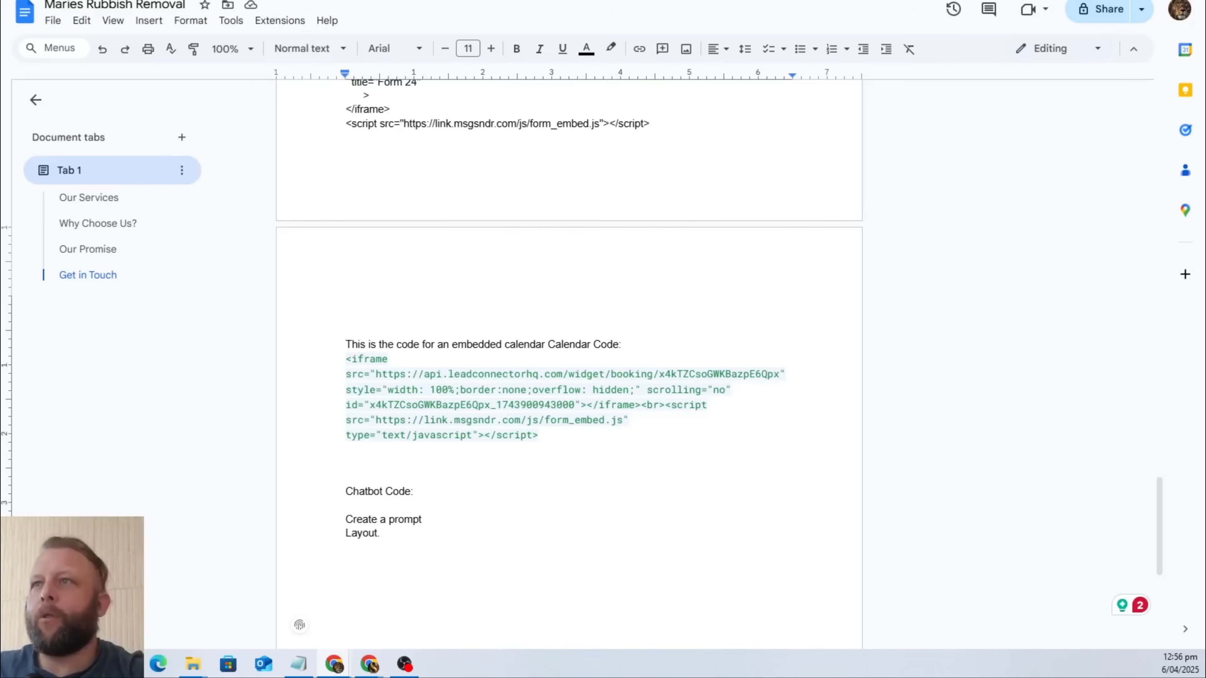
Search Google for "docs" and create a new blank document in Google Docs.
key(ctrl+Tab)
key(ctrl+l)
text(googl)
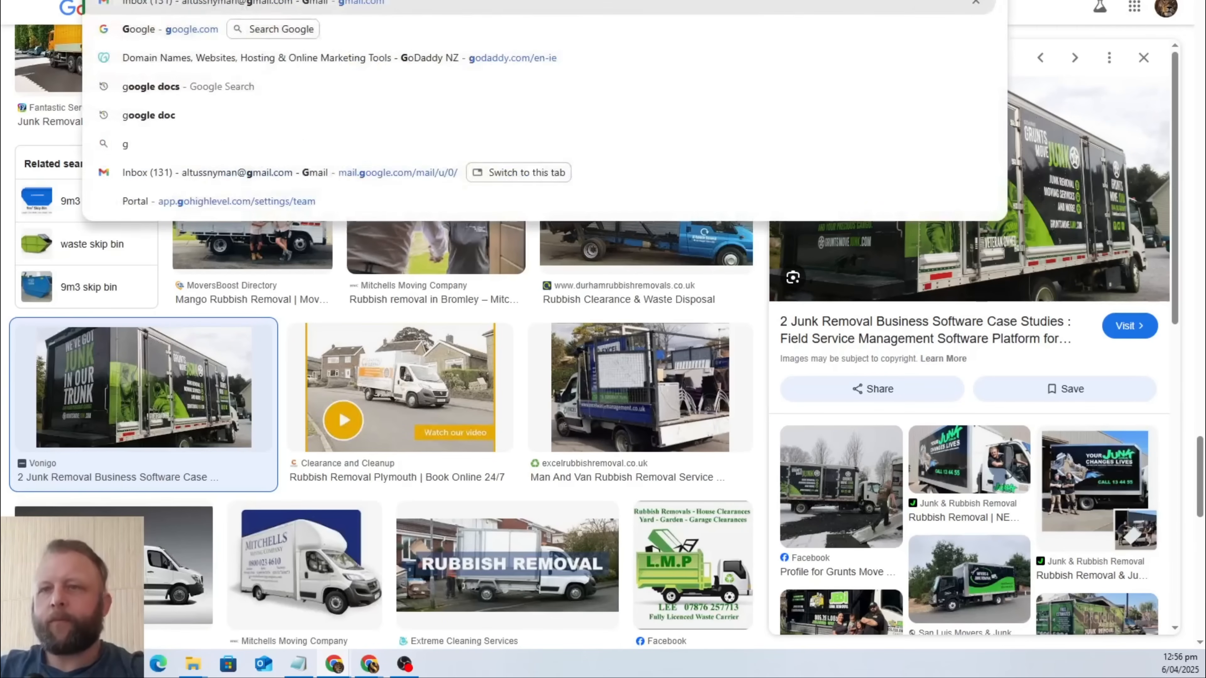
key(Return)
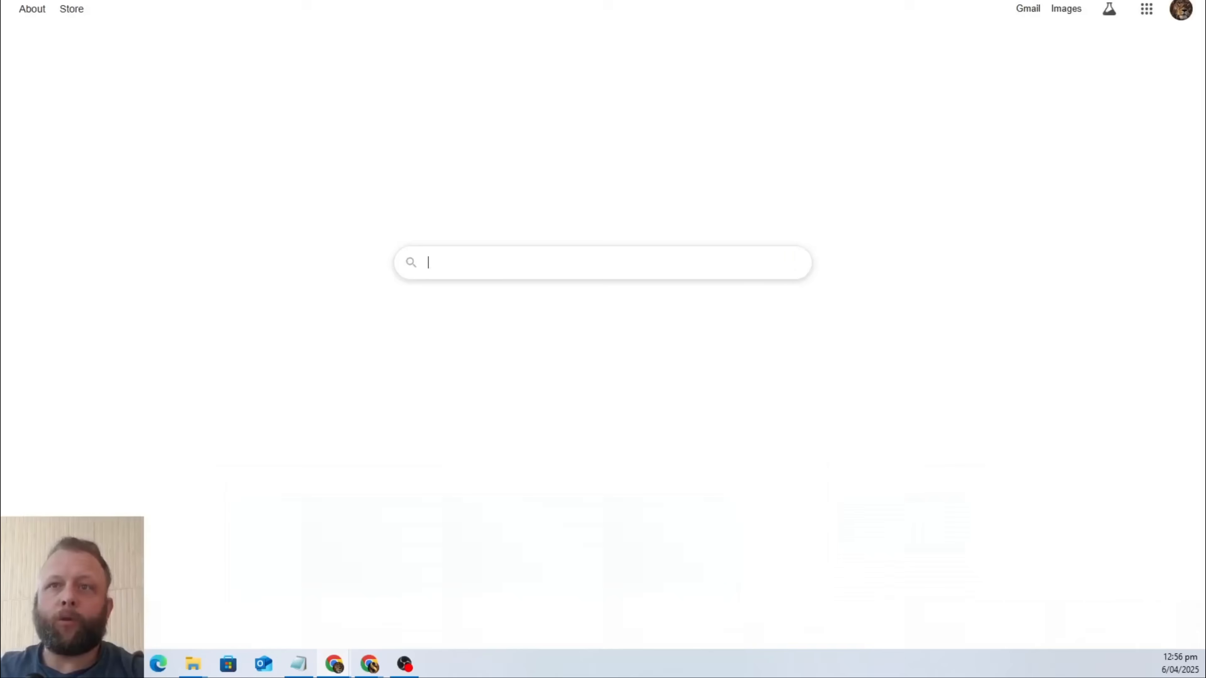
text(docs)
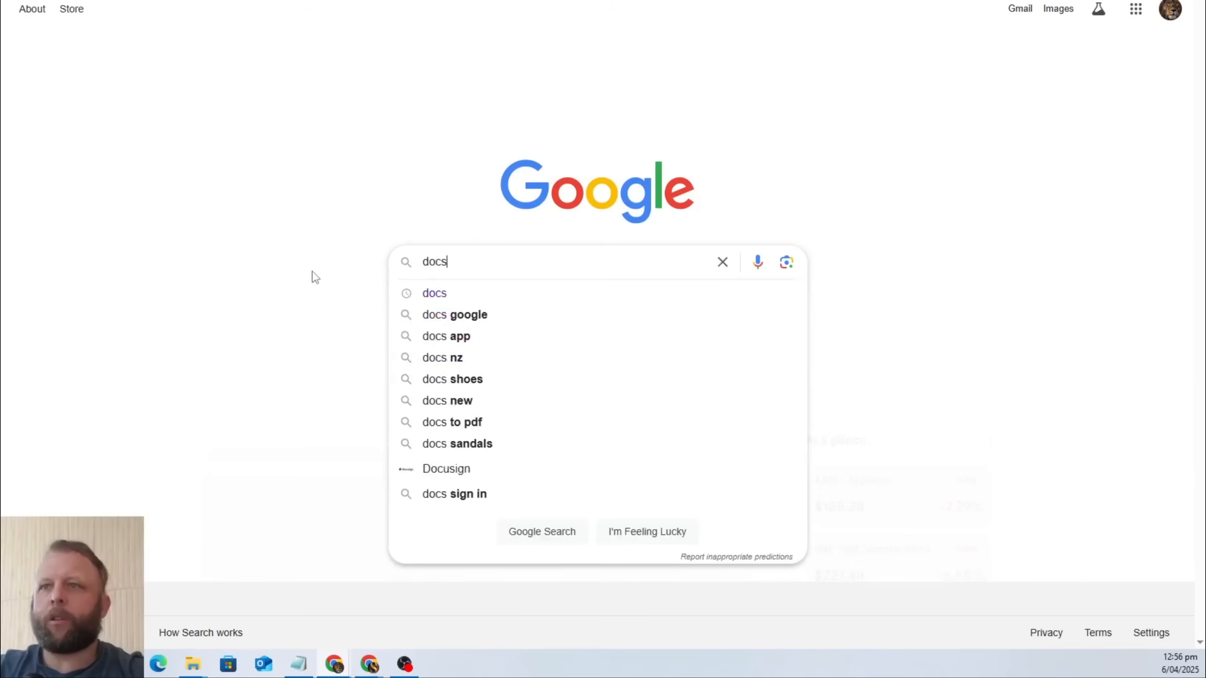
key(Return)
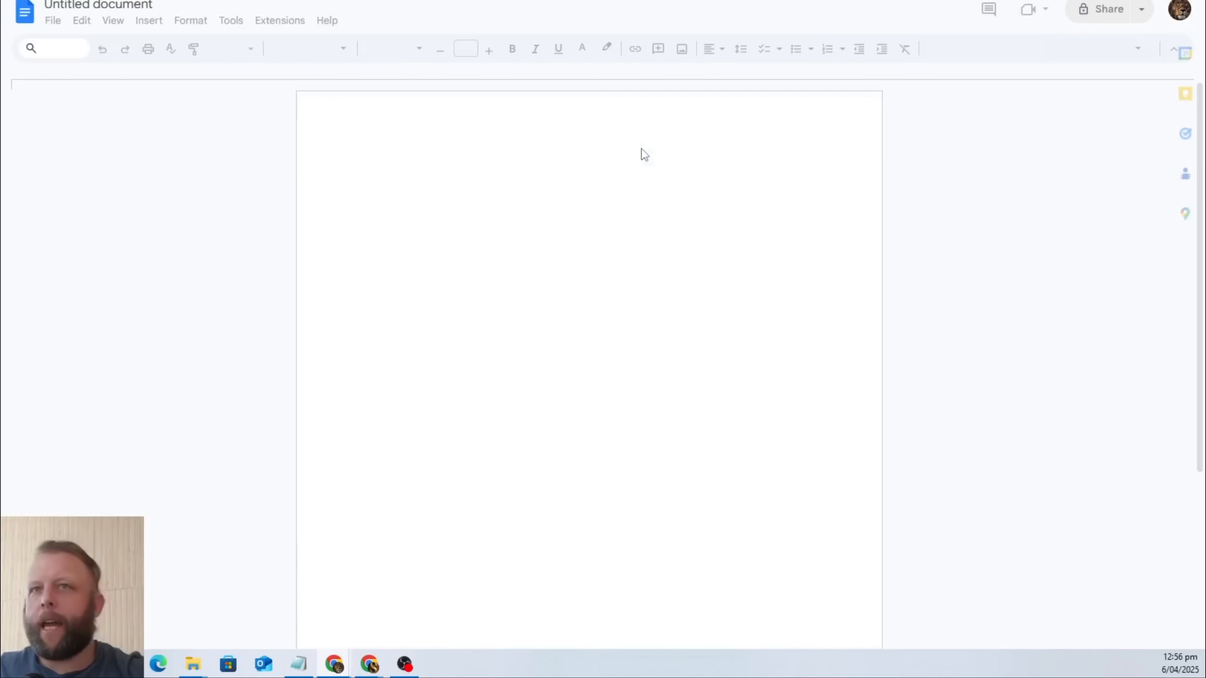
Name the new document "Rubbish Chatbot".
click(68, 9)
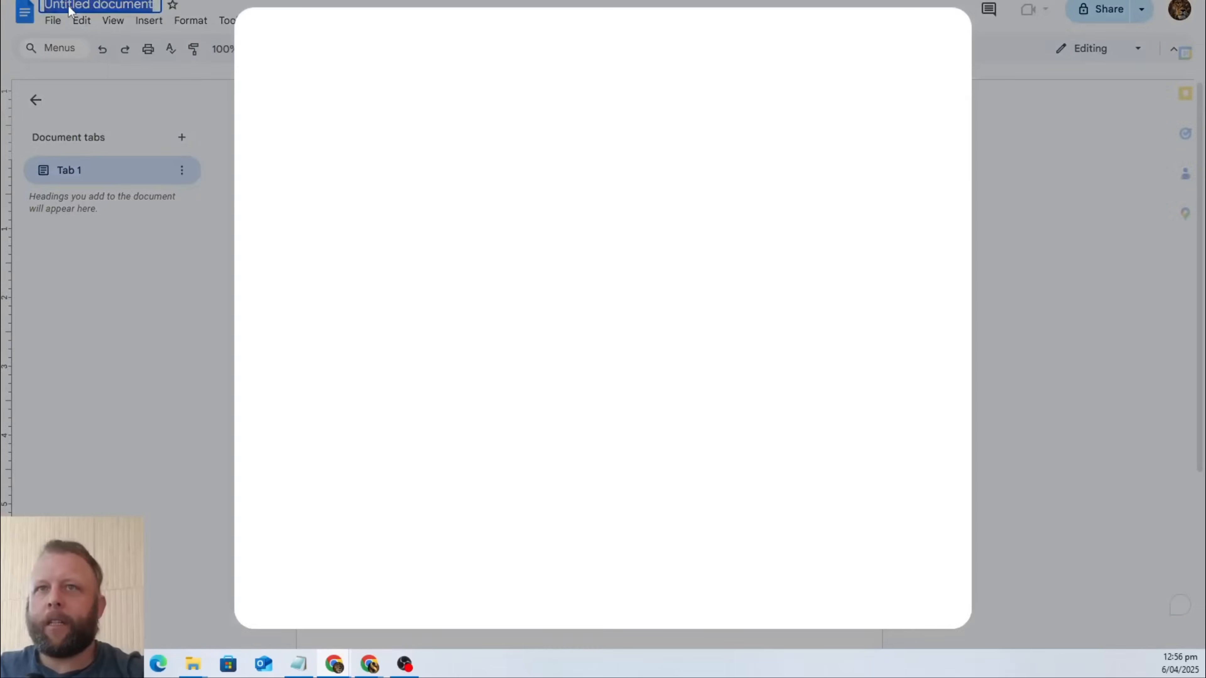
text(R)
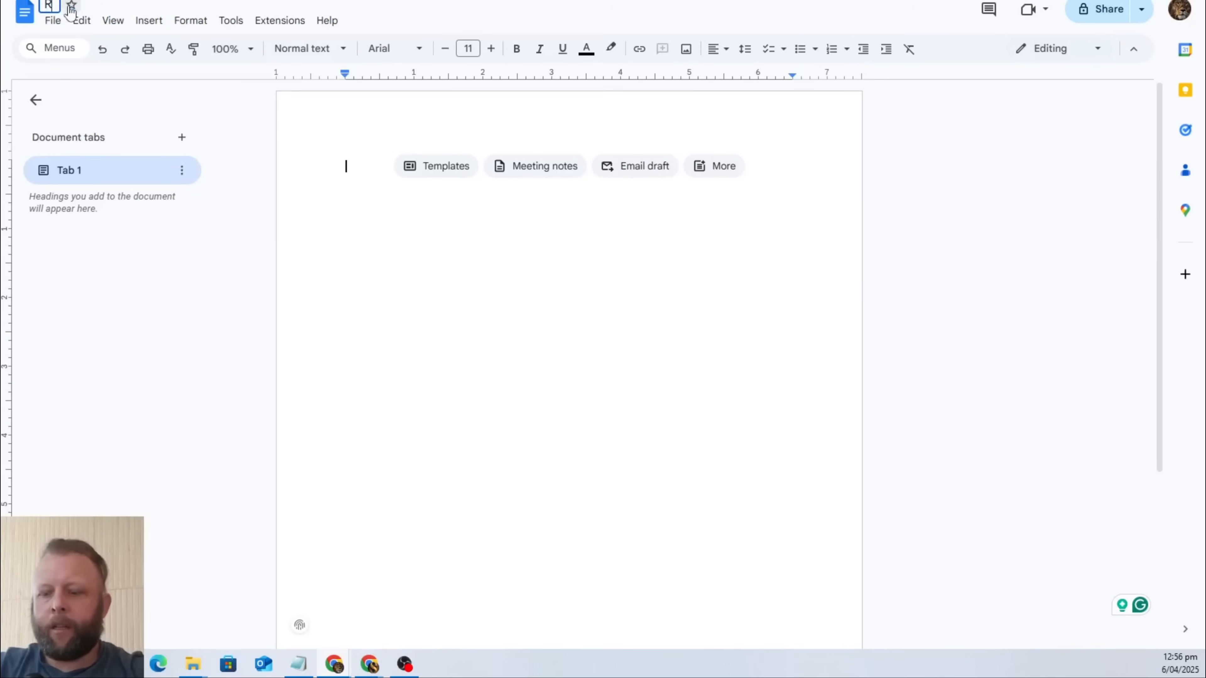
text(ubbish Chat)
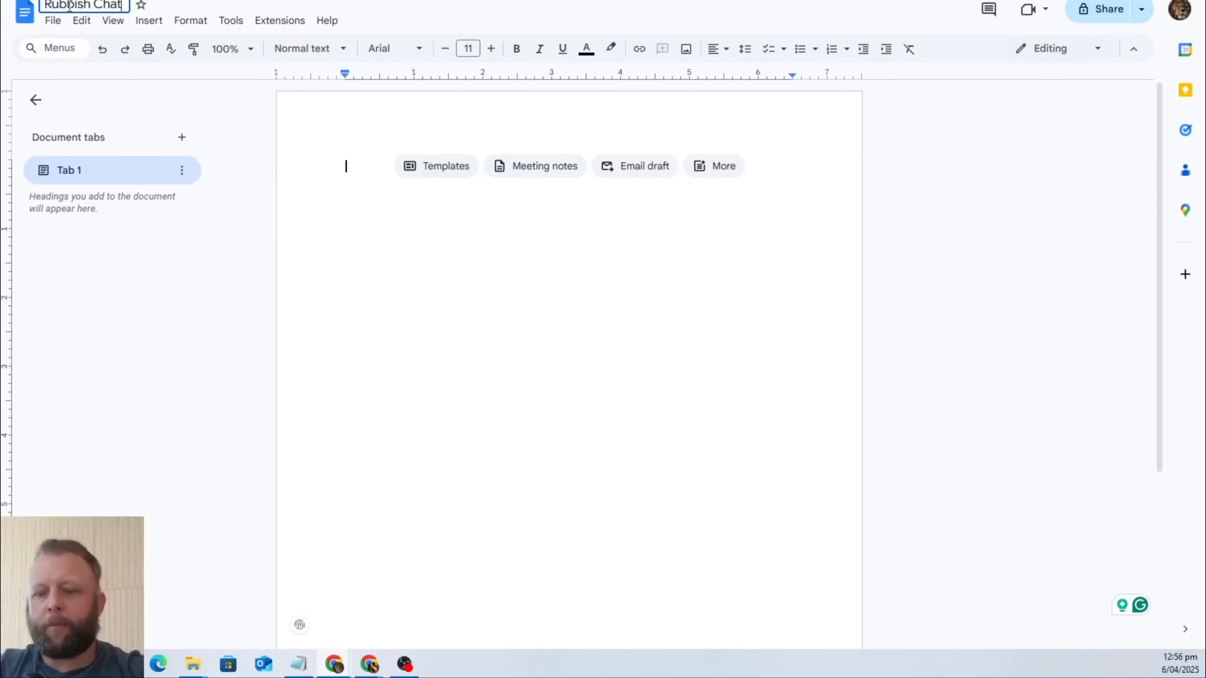
text(bot)
click(466, 280)
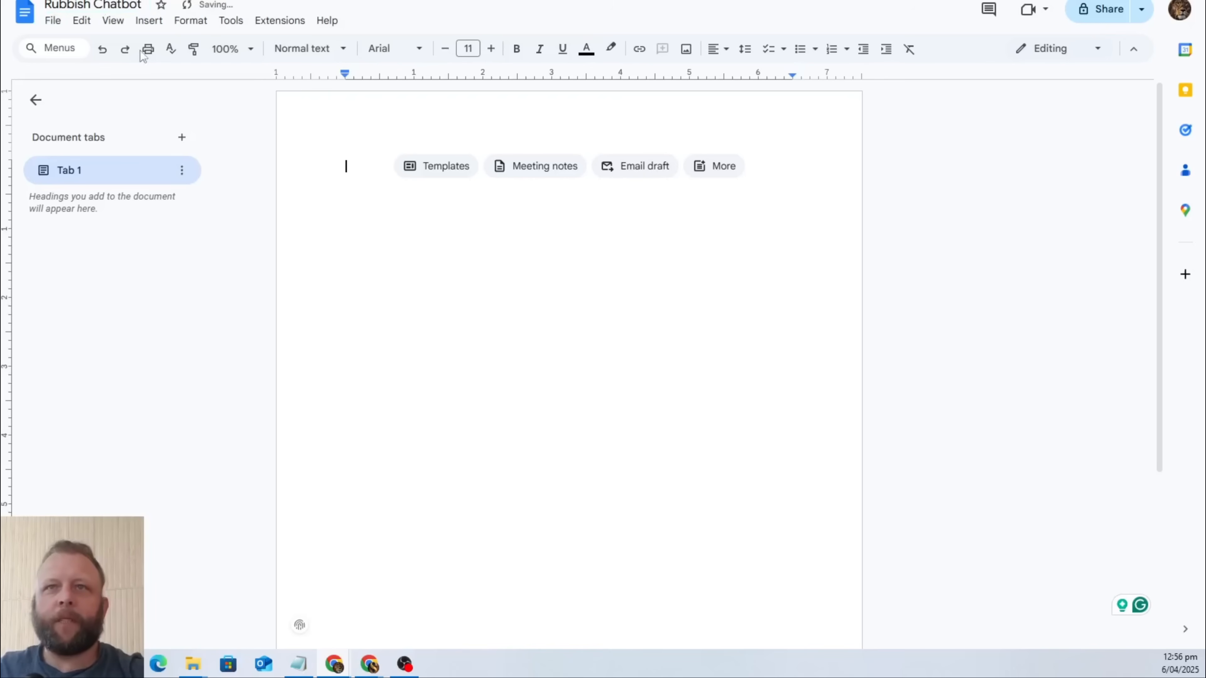
Set the document's general access to Anyone with the link and close the sharing settings.
click(1100, 14)
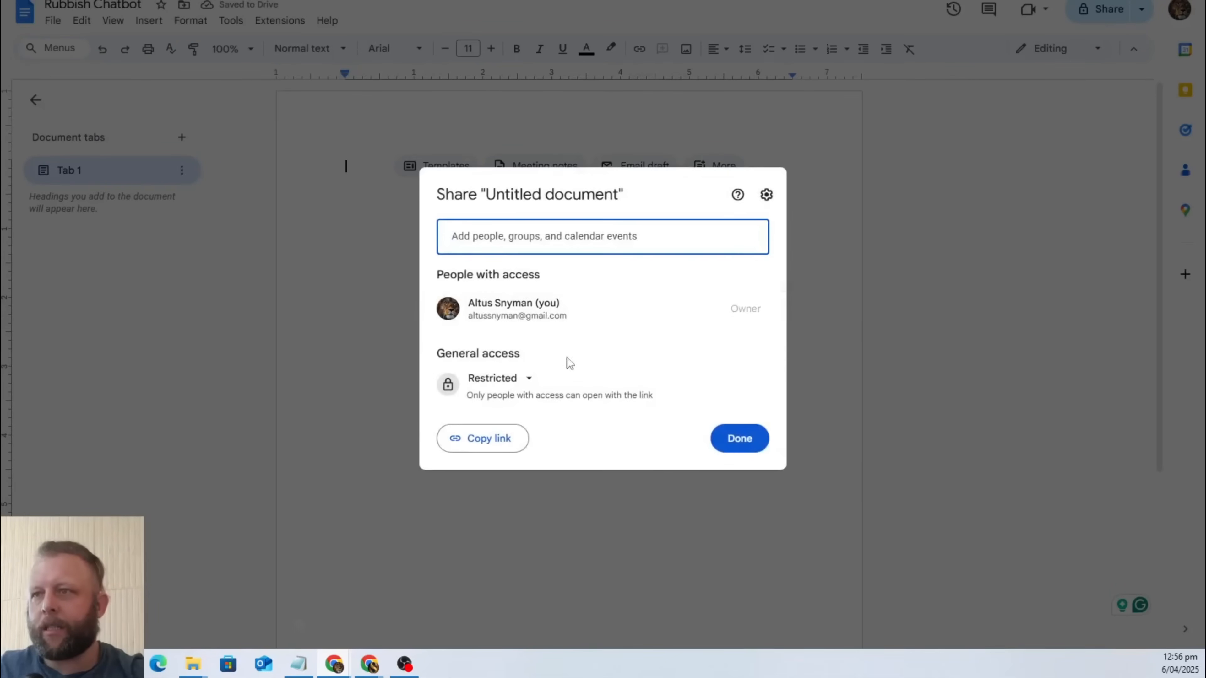
click(498, 378)
click(531, 449)
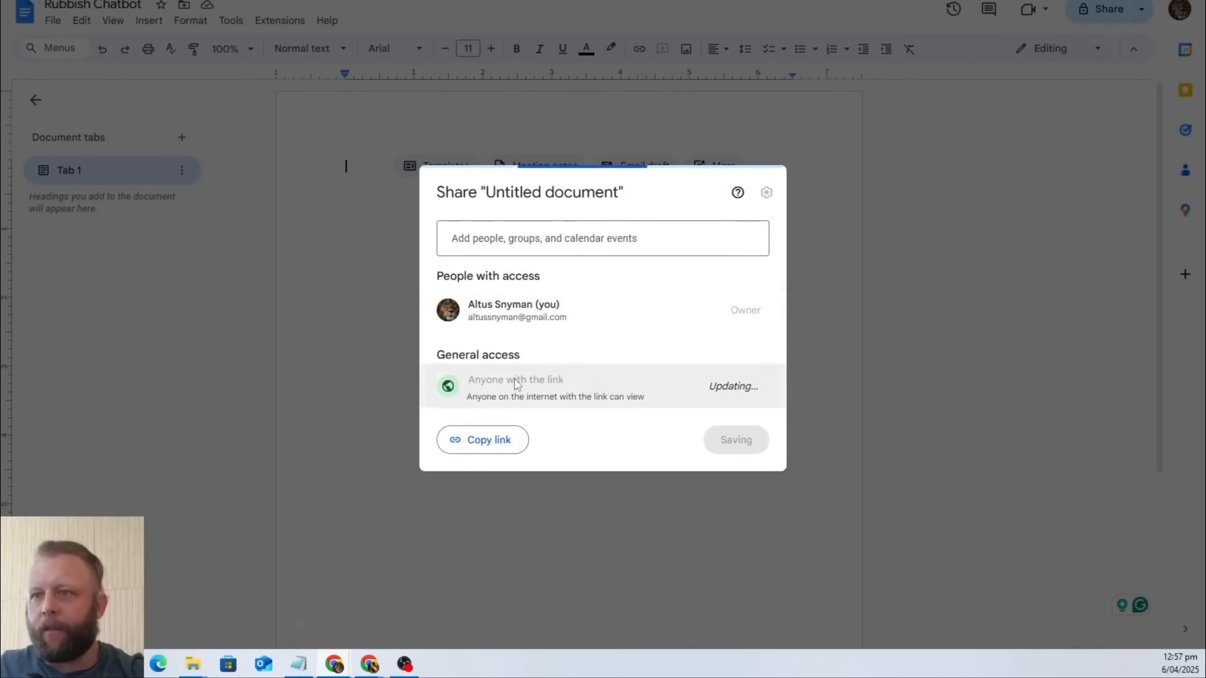
click(858, 231)
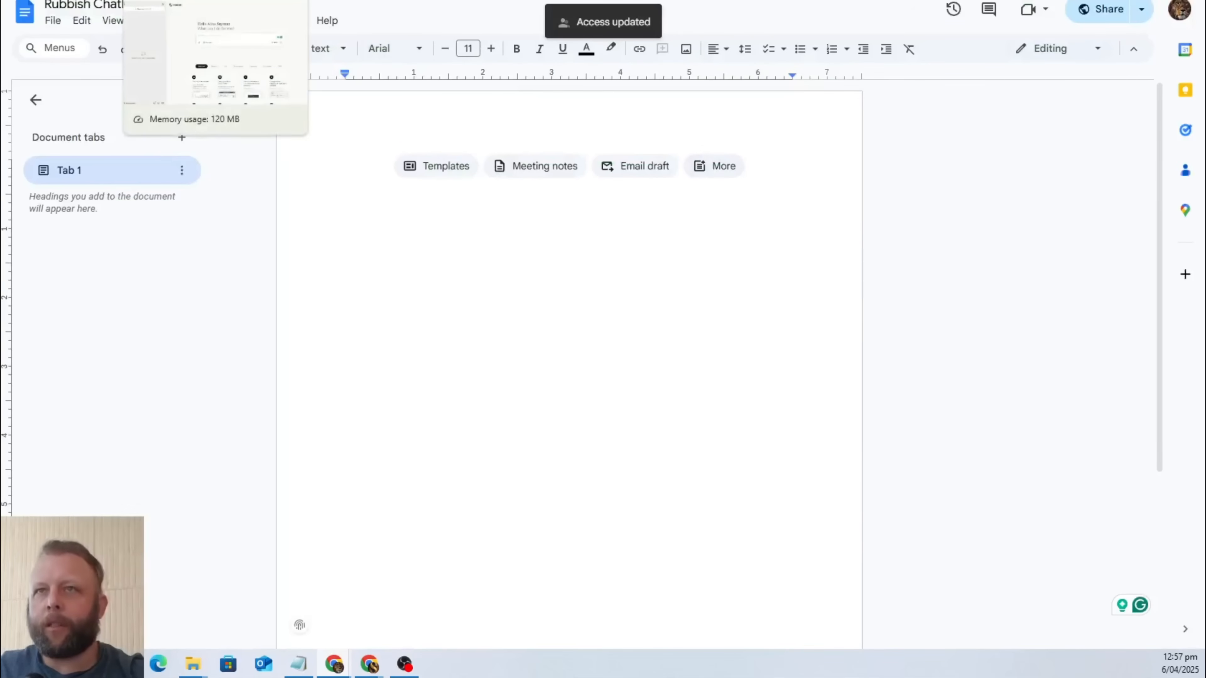
Switch to the DeepSeek chat and copy the selected business description of Marie's Rubbish Removal.
click(180, 1)
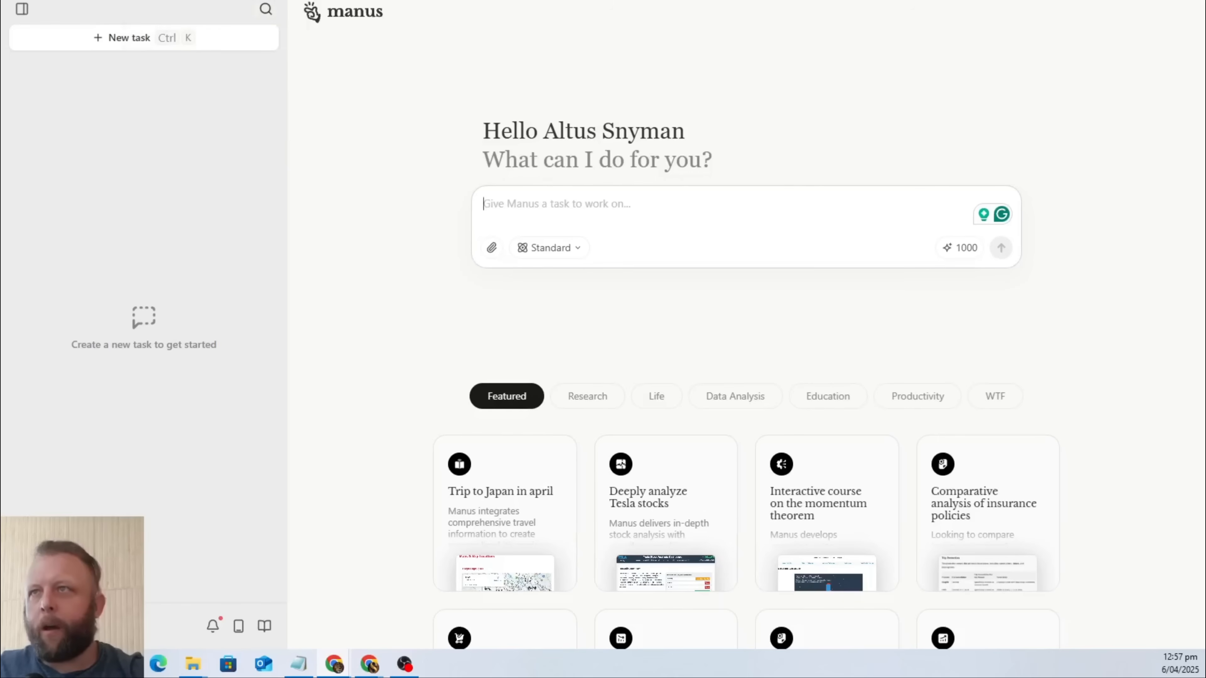
key(ctrl+Tab)
key(ctrl+Tab)
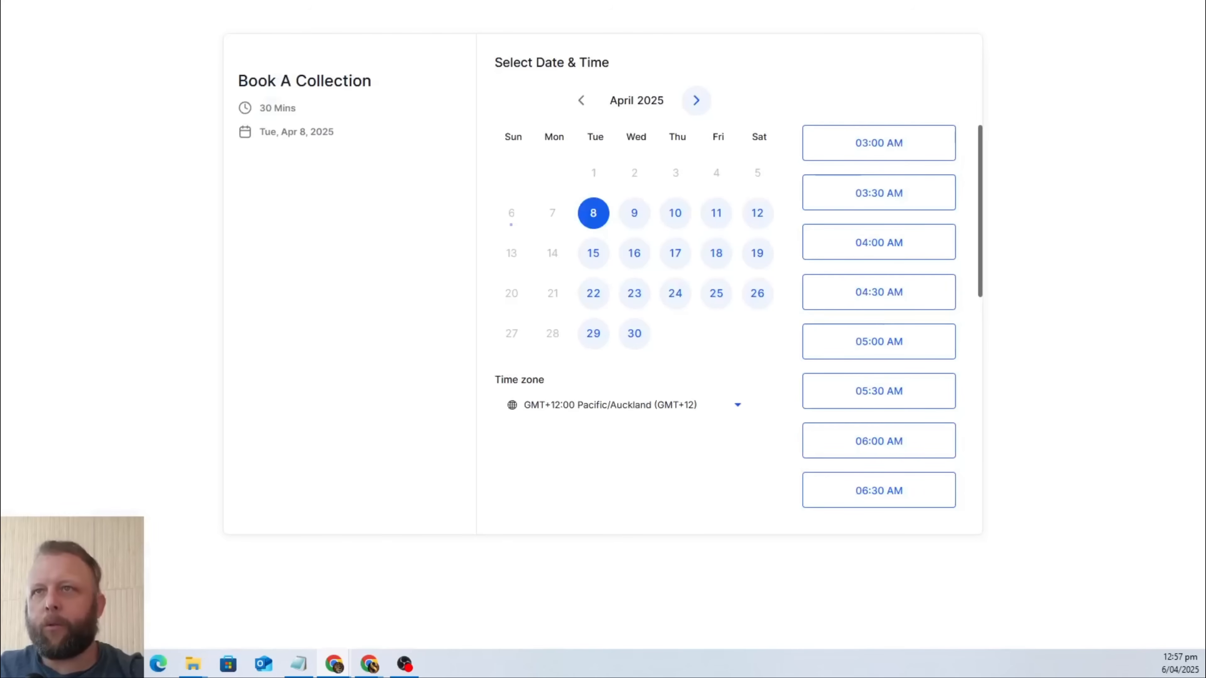
key(ctrl+Tab)
scroll(562, 245, up, 15)
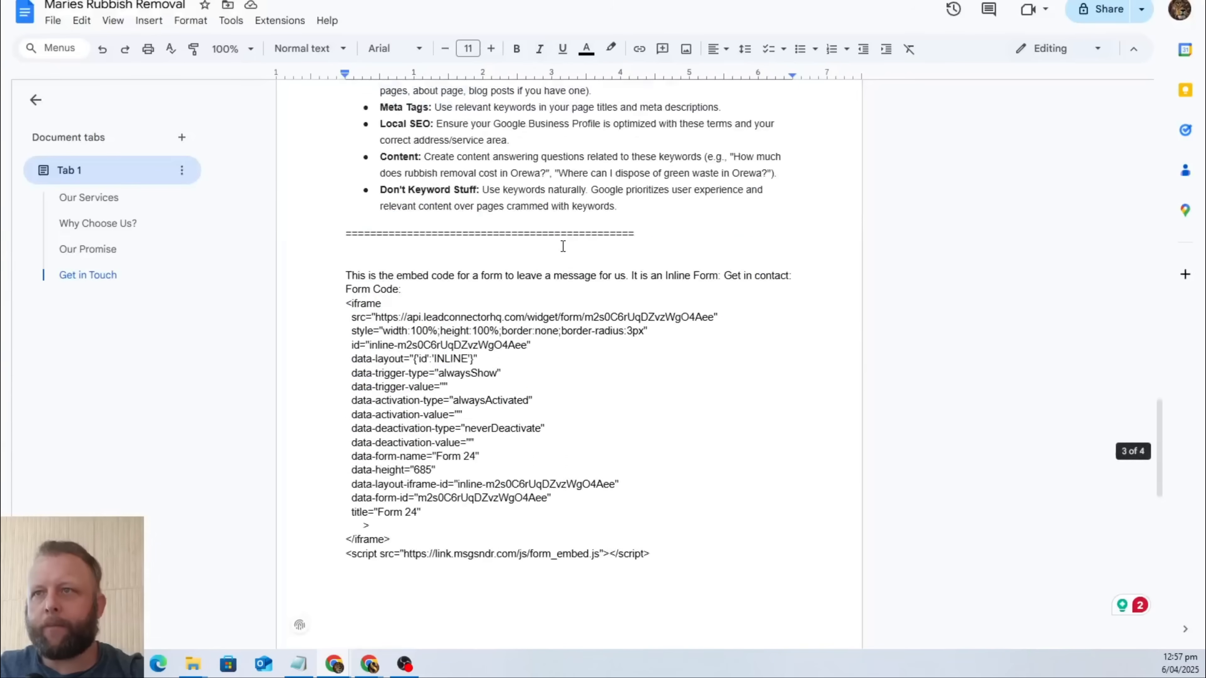
scroll(562, 250, up, 9)
key(ctrl+Tab)
key(ctrl+Tab)
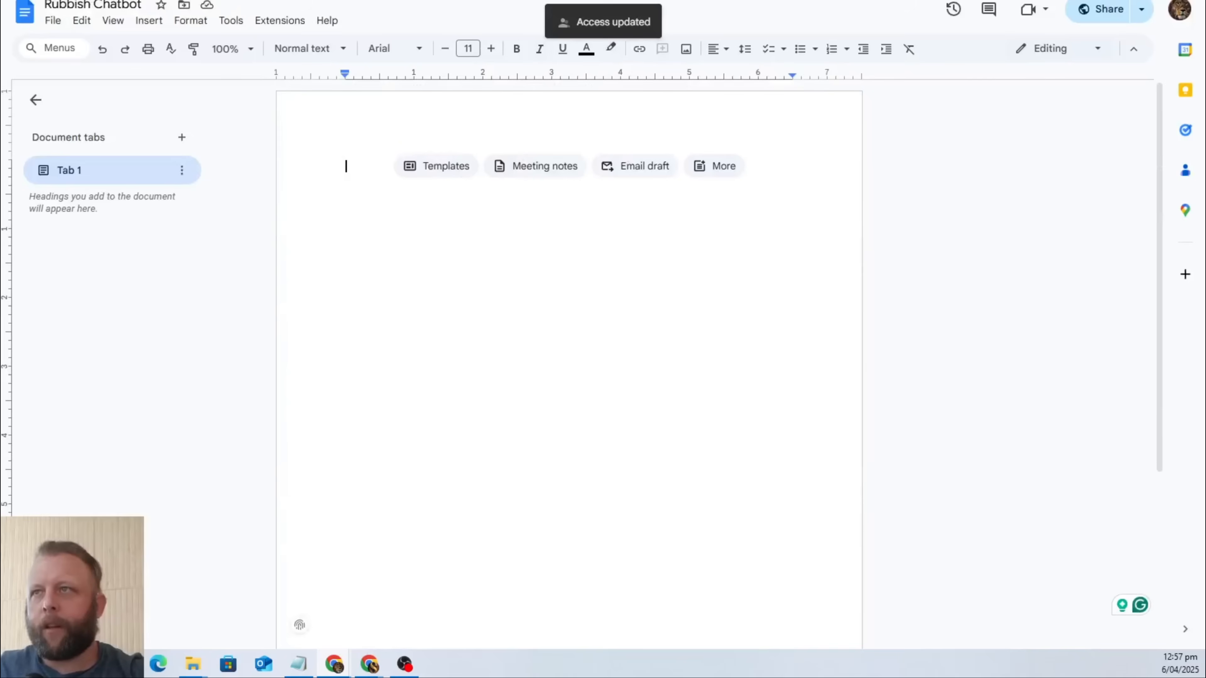
key(ctrl+Tab)
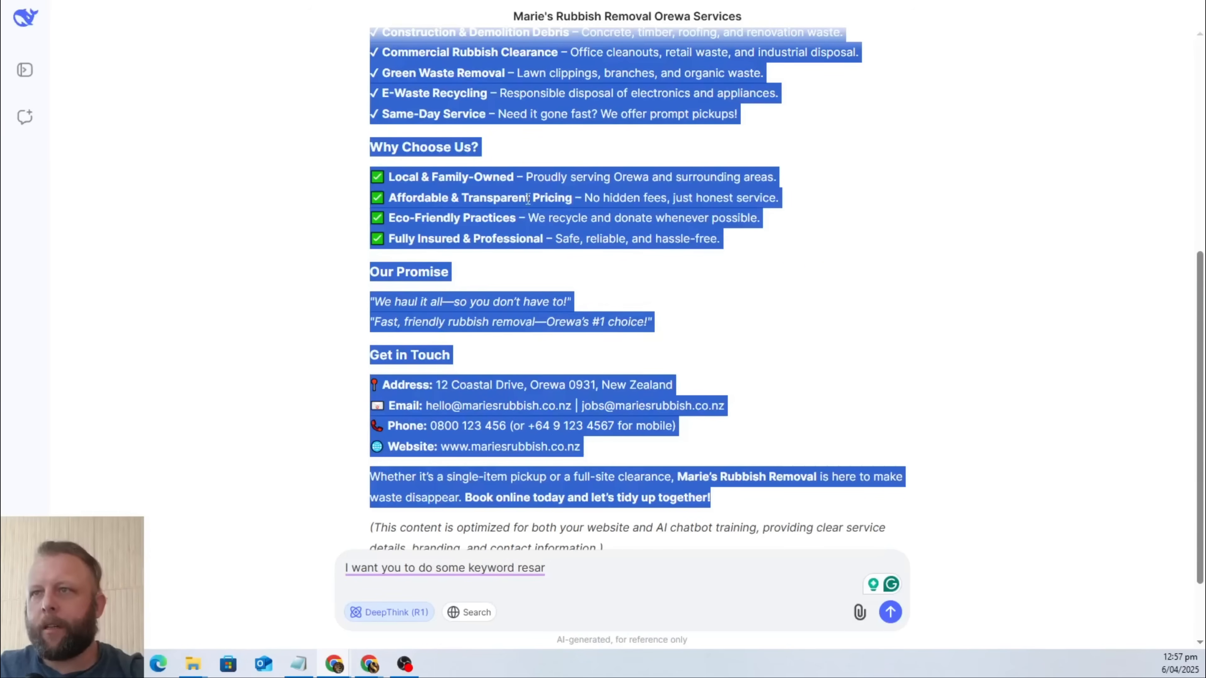
right_click(528, 200)
click(561, 217)
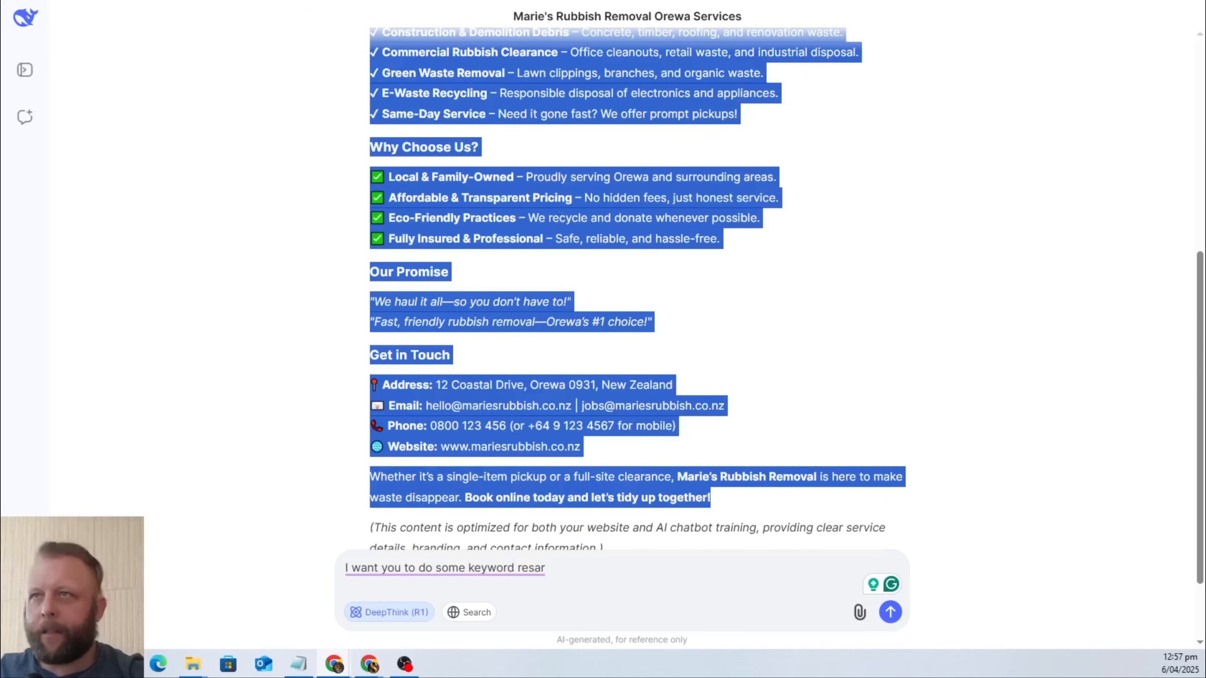
Review the SEO keywords in the Maries Rubbish Removal document and the full business description in the DeepSeek chat.
key(alt+Tab)
scroll(623, 341, down, 15)
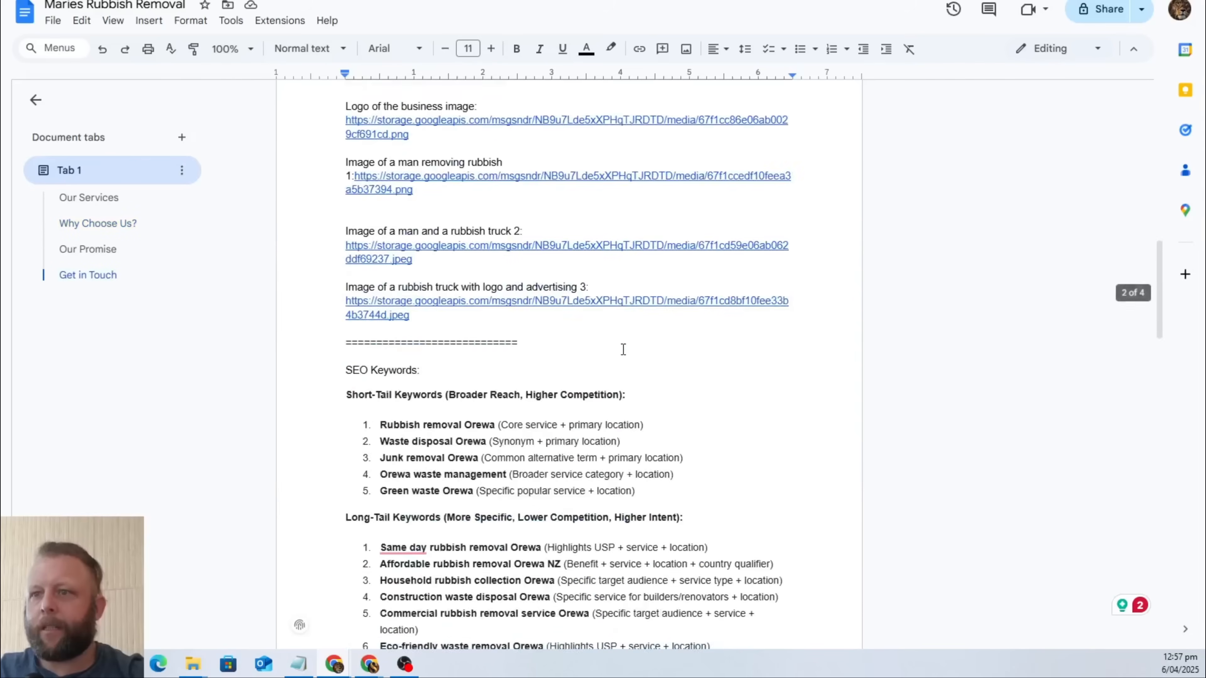
scroll(623, 340, down, 10)
scroll(624, 342, up, 16)
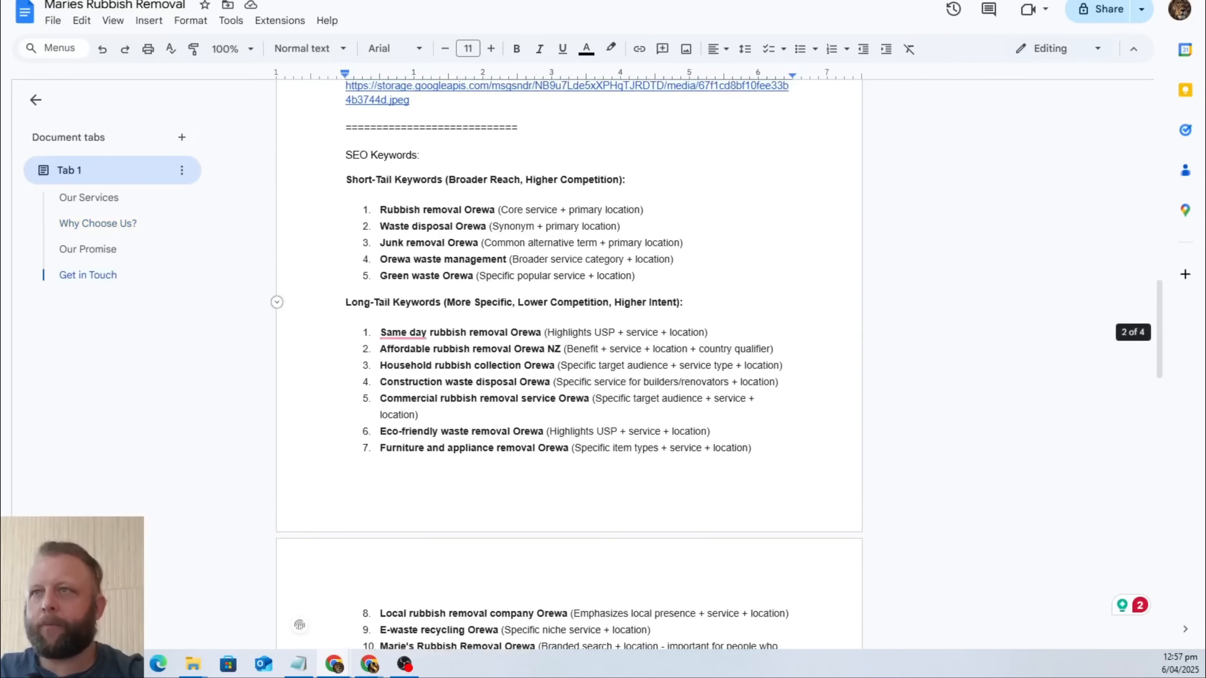
key(ctrl+Tab)
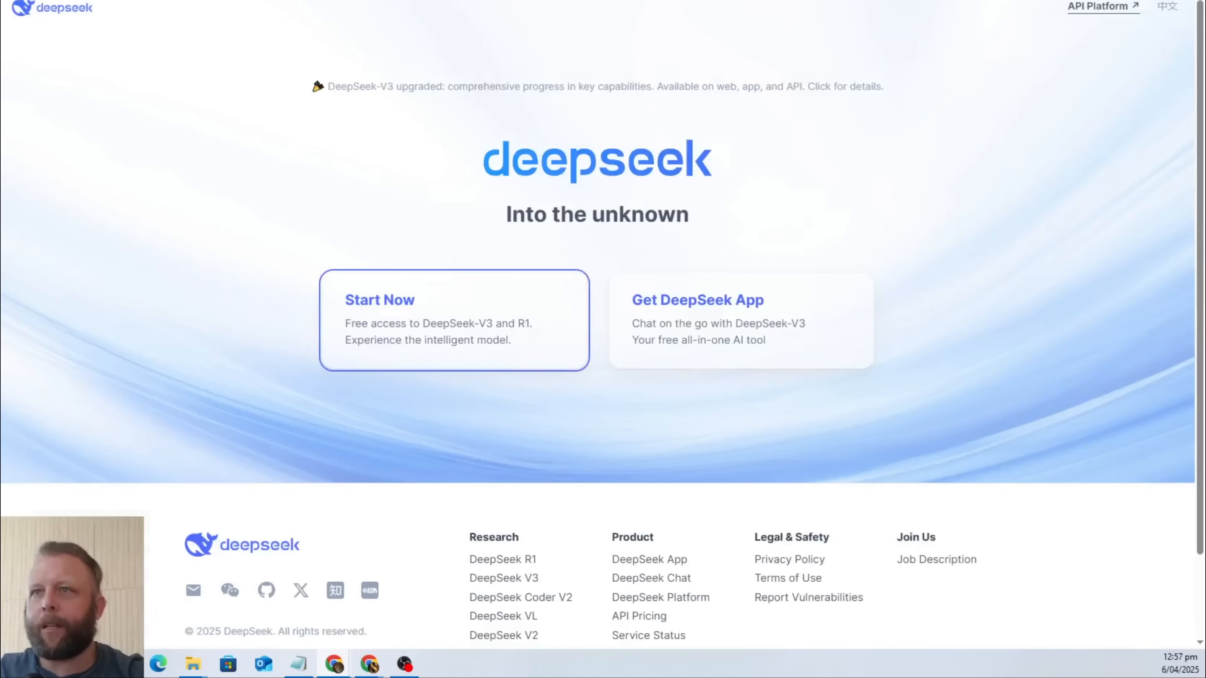
key(ctrl+Tab)
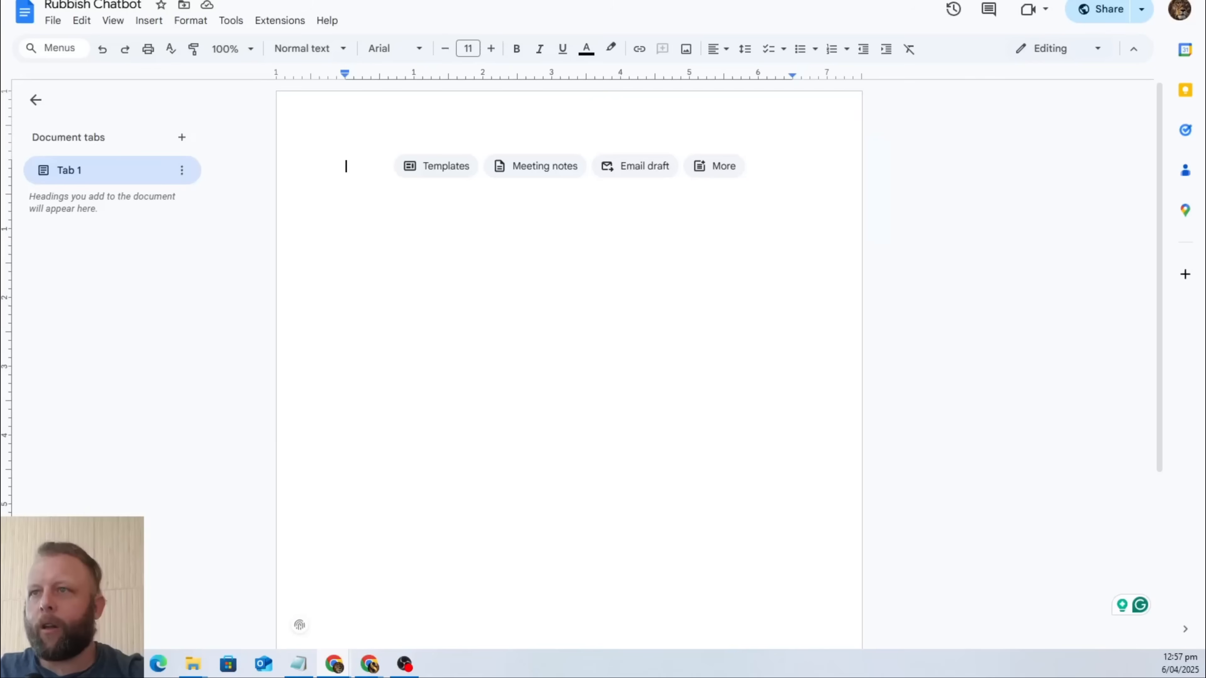
key(ctrl+shift+Tab)
scroll(685, 290, up, 8)
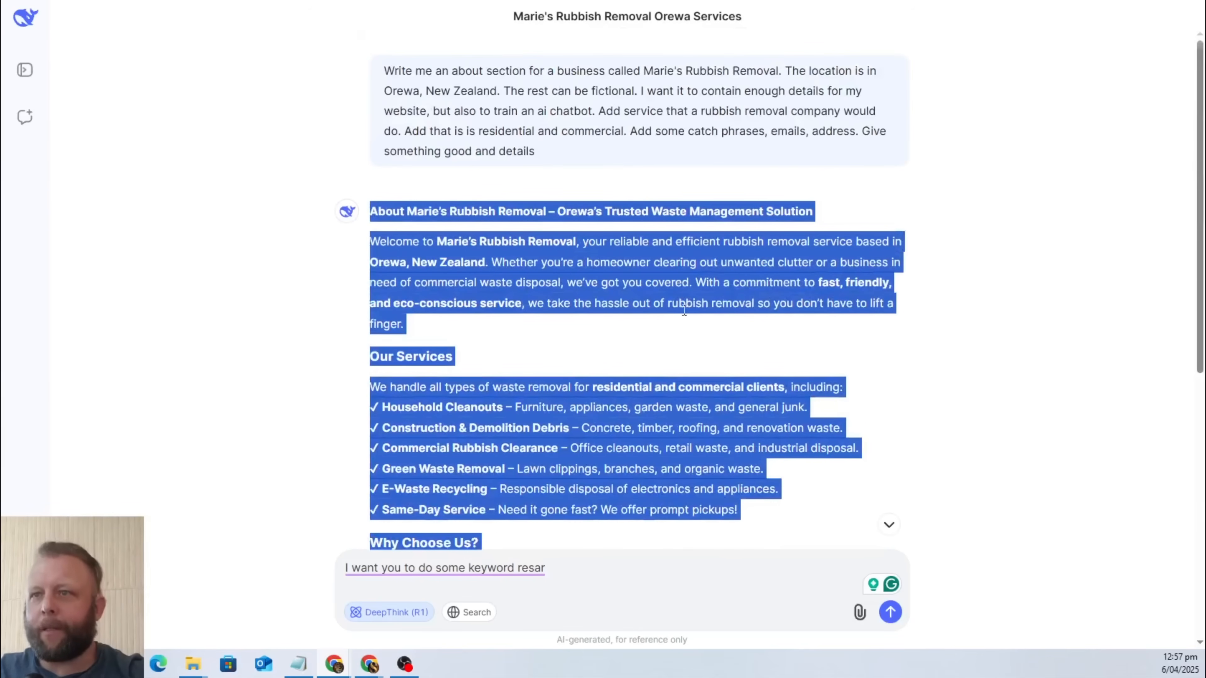
click(650, 353)
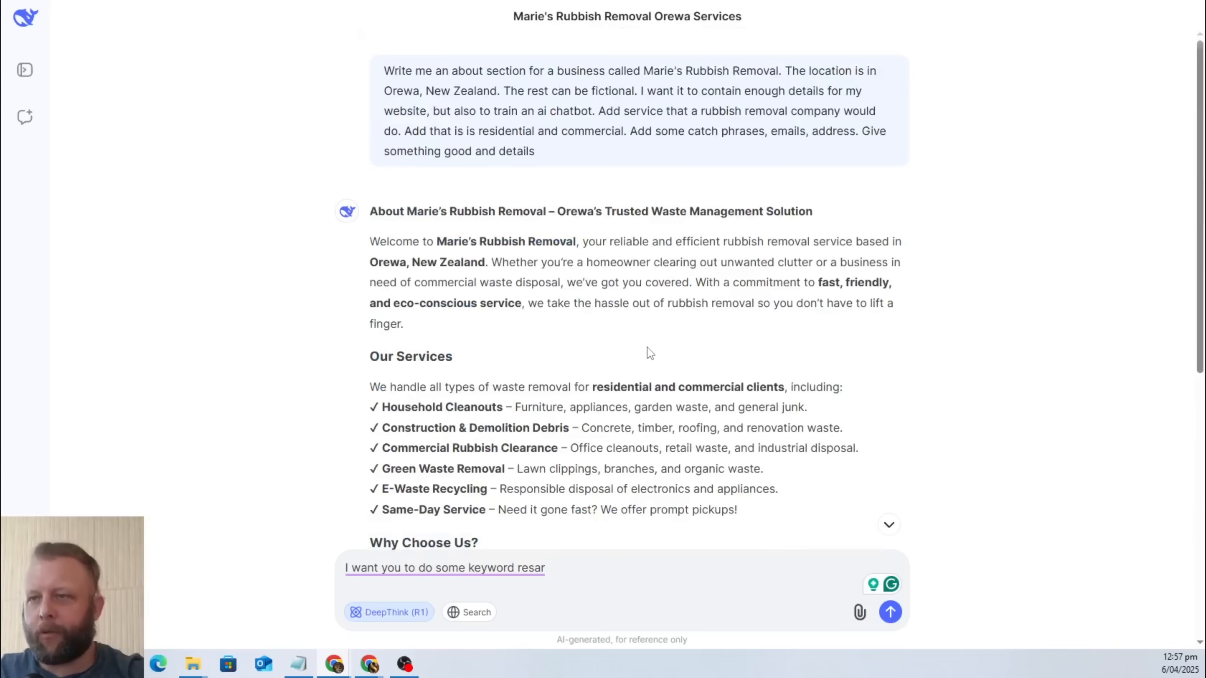
scroll(650, 353, down, 3)
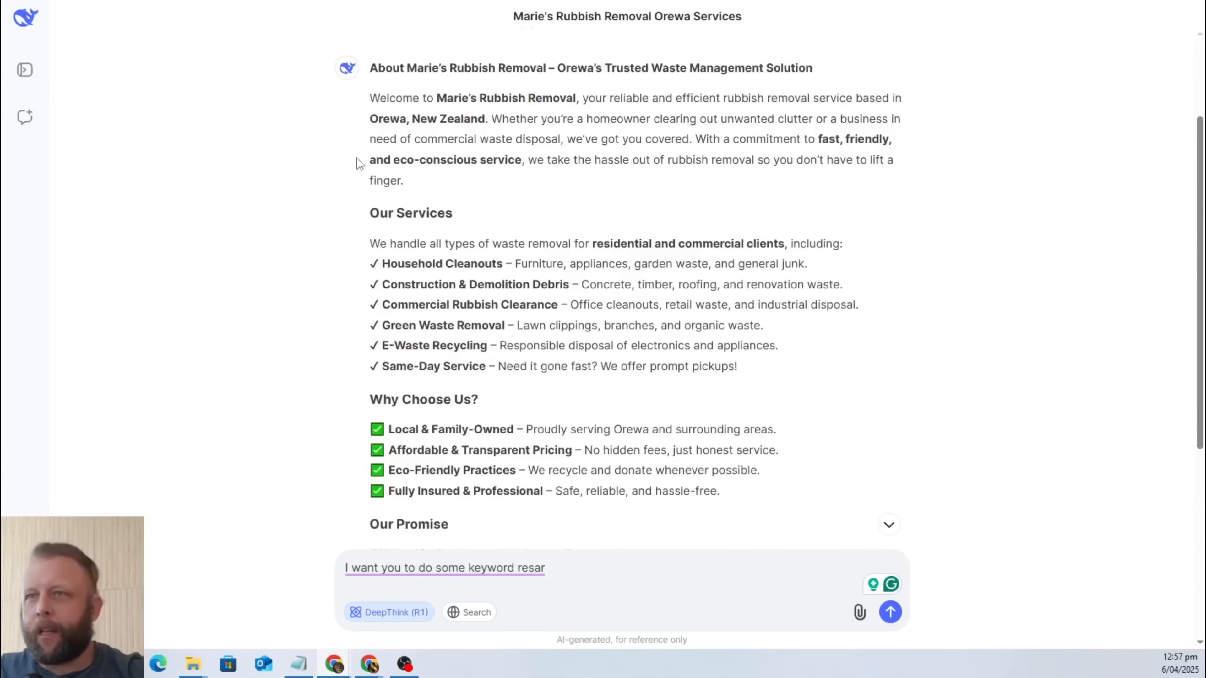
scroll(554, 157, down, 7)
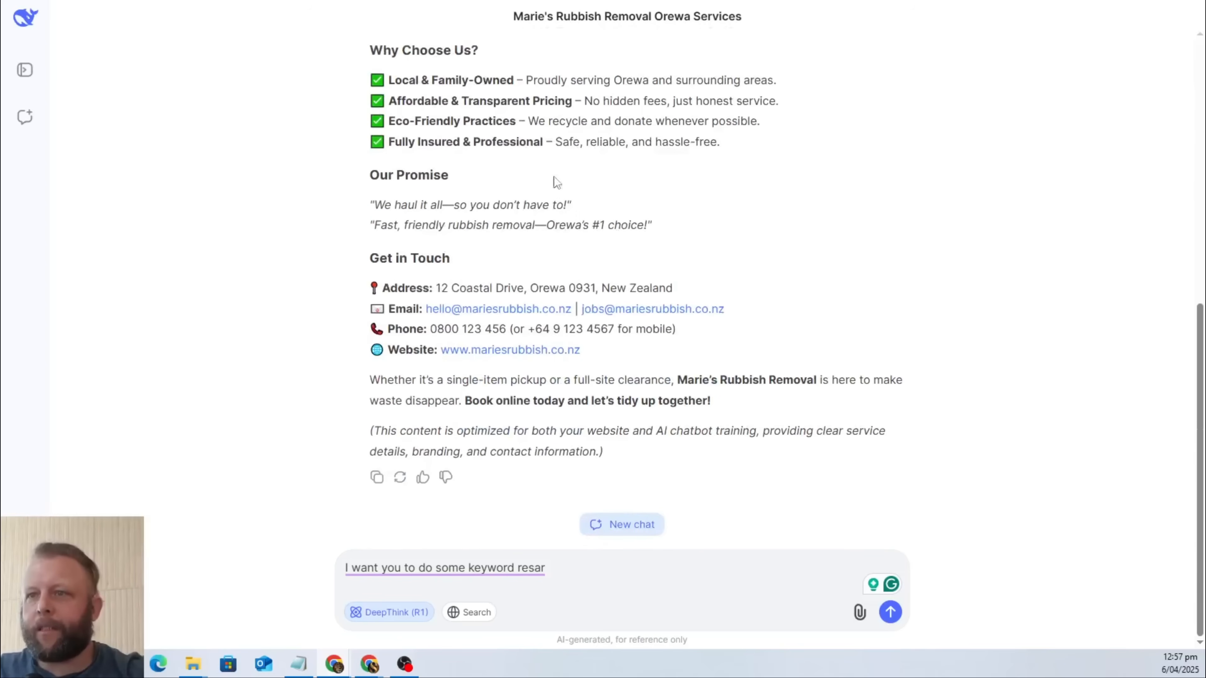
Paste the copied business description into the Rubbish Chatbot document and start a new page after it.
scroll(554, 354, up, 10)
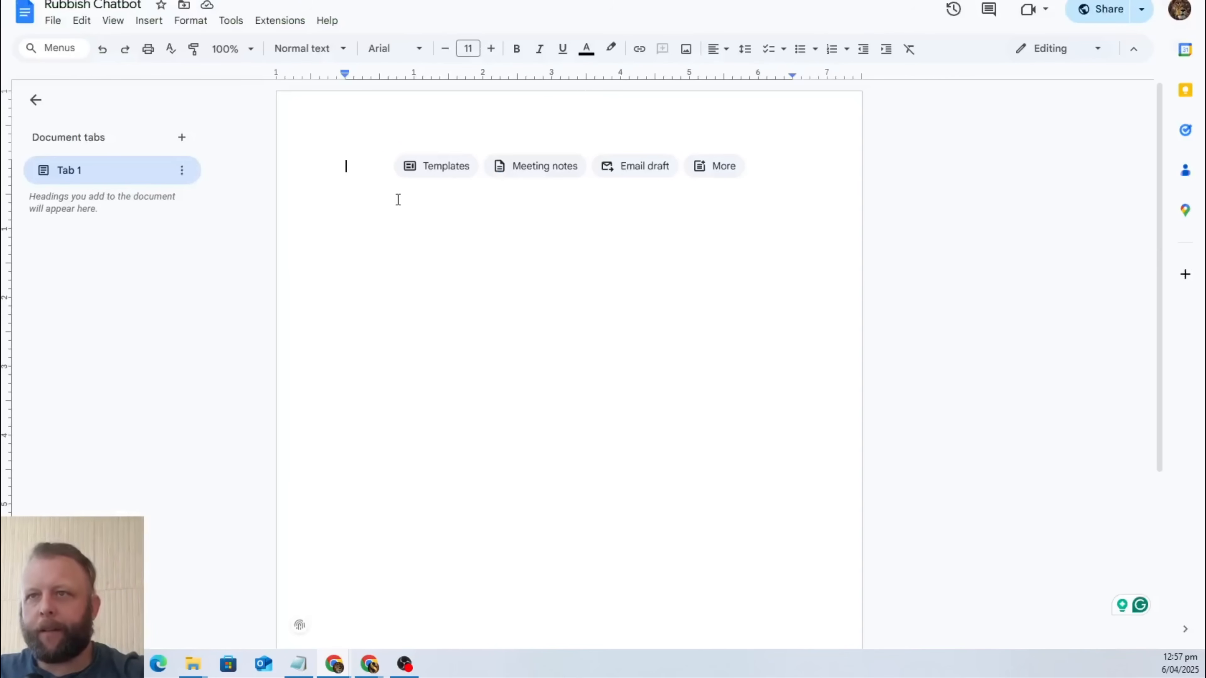
key(ctrl+v)
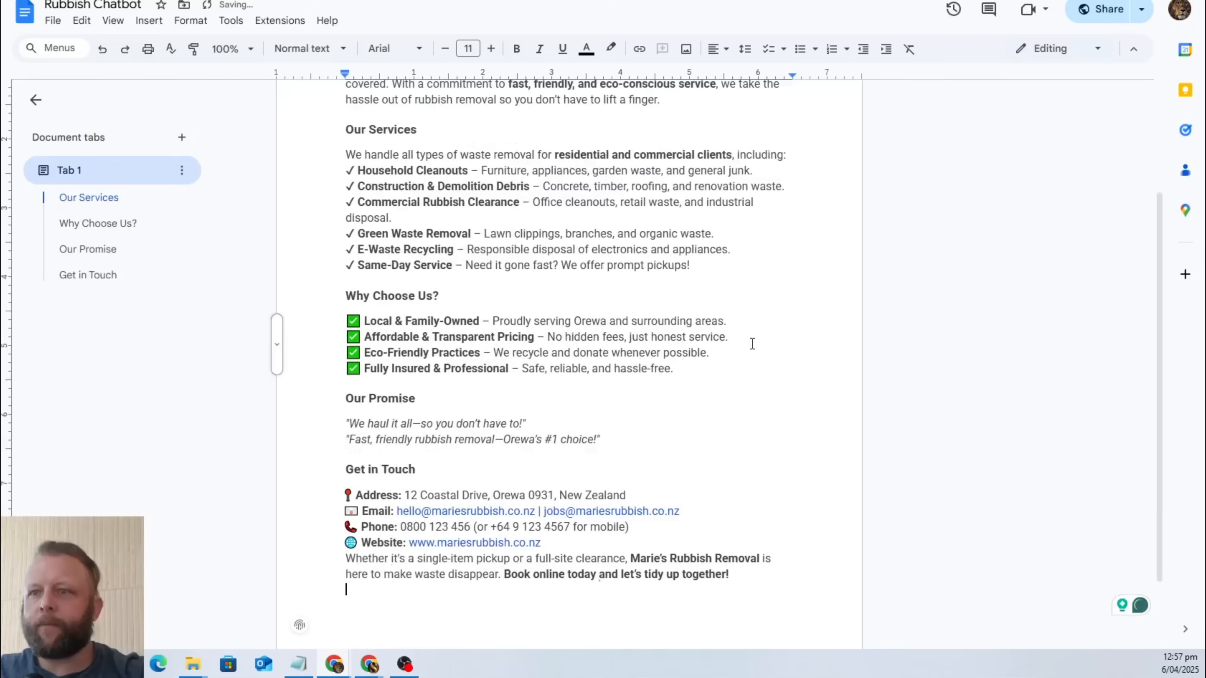
key(ctrl+Return)
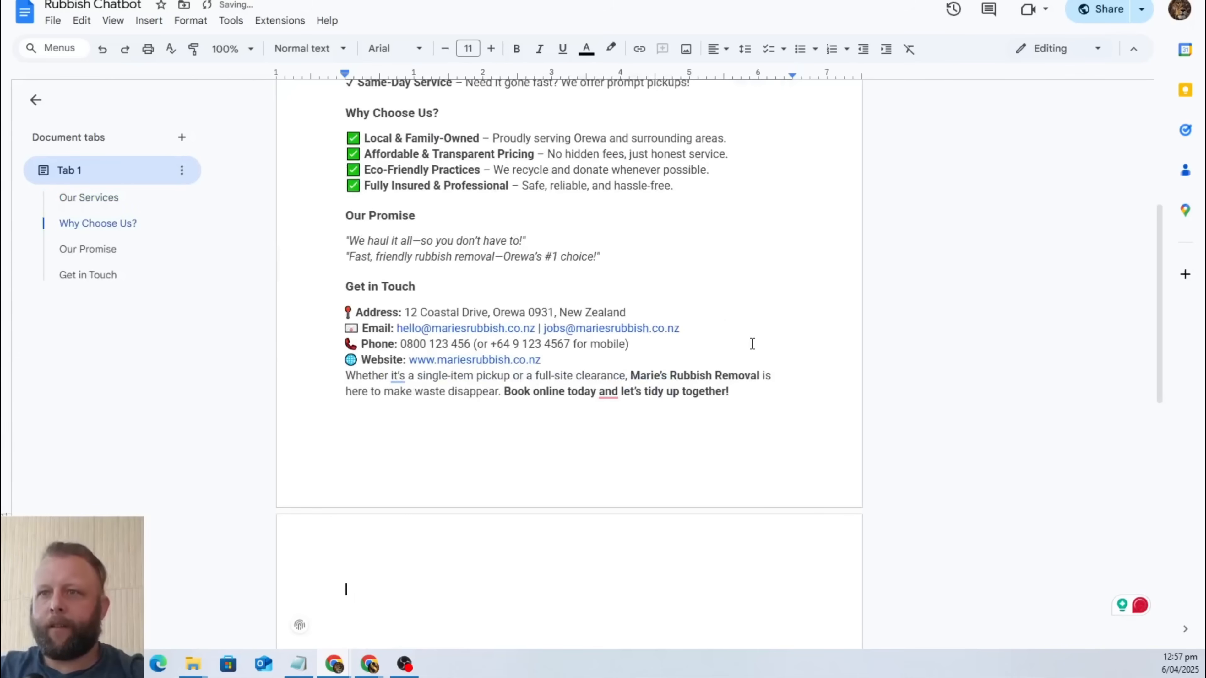
Write "For all bookings refer to the website section Bookings" at the start of the new page.
text(For all bo)
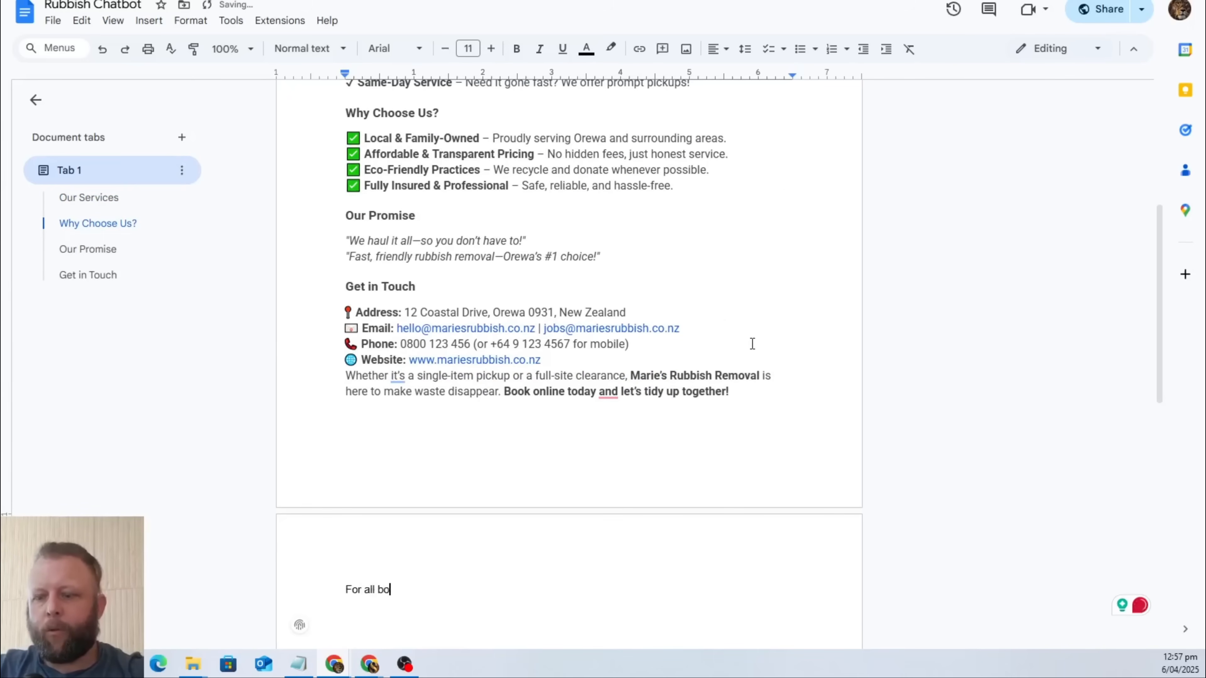
text(okings refer t)
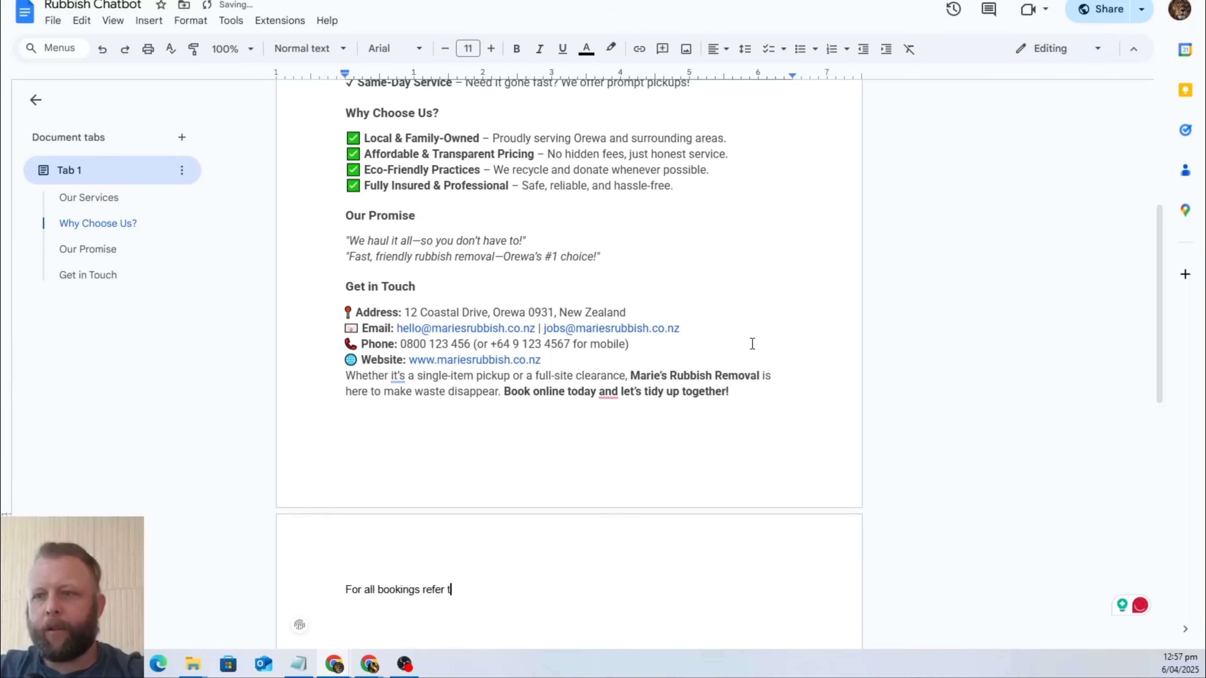
text(o the websit)
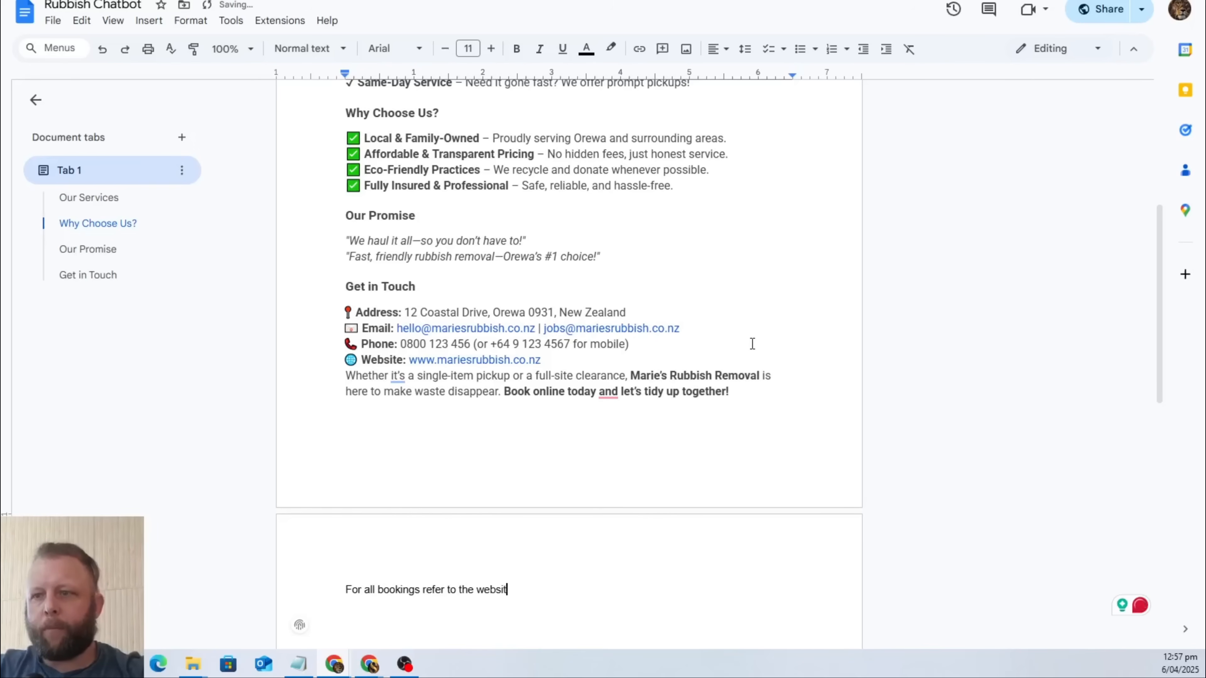
text(e sect)
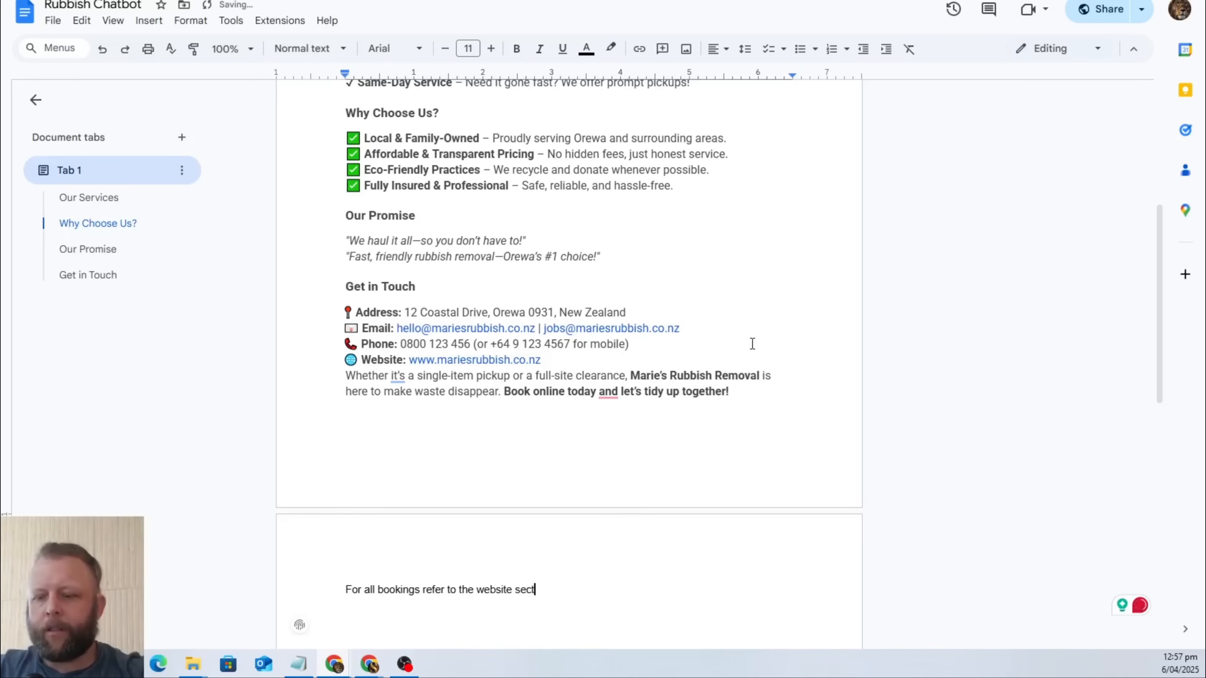
text(ion Booking)
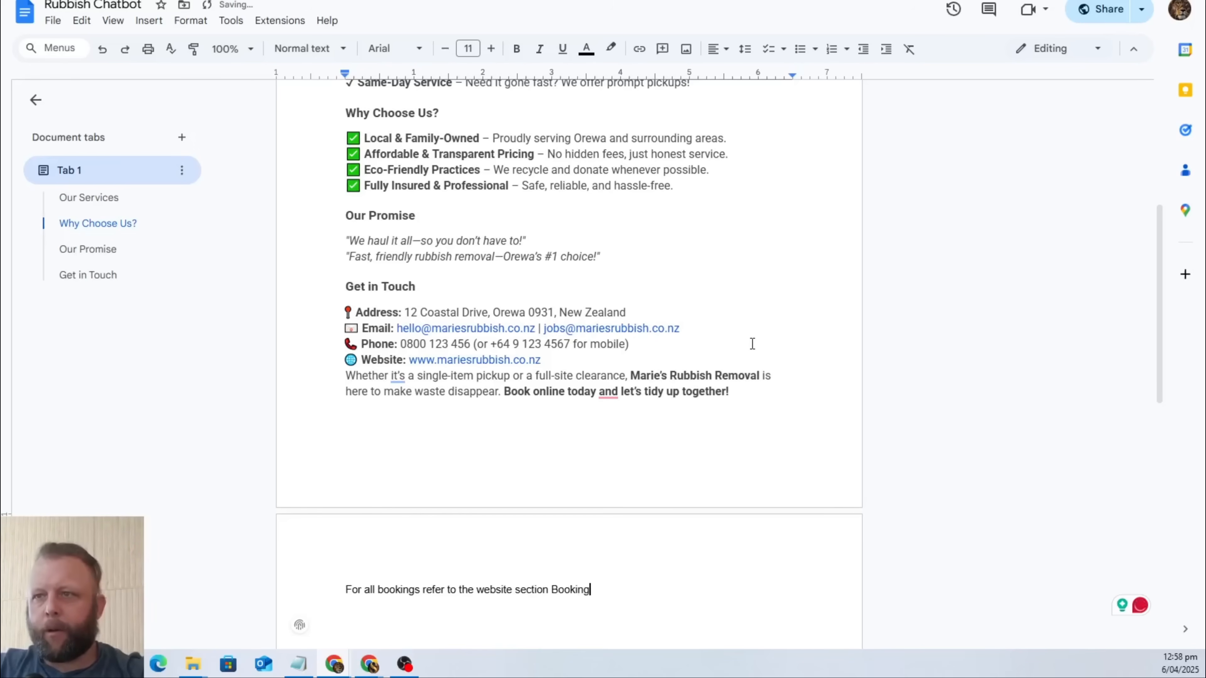
text(s)
Add a second line reading "For all prices and estimates refer to the Get in Contact Section" below the bookings line.
key(Return)
text(For )
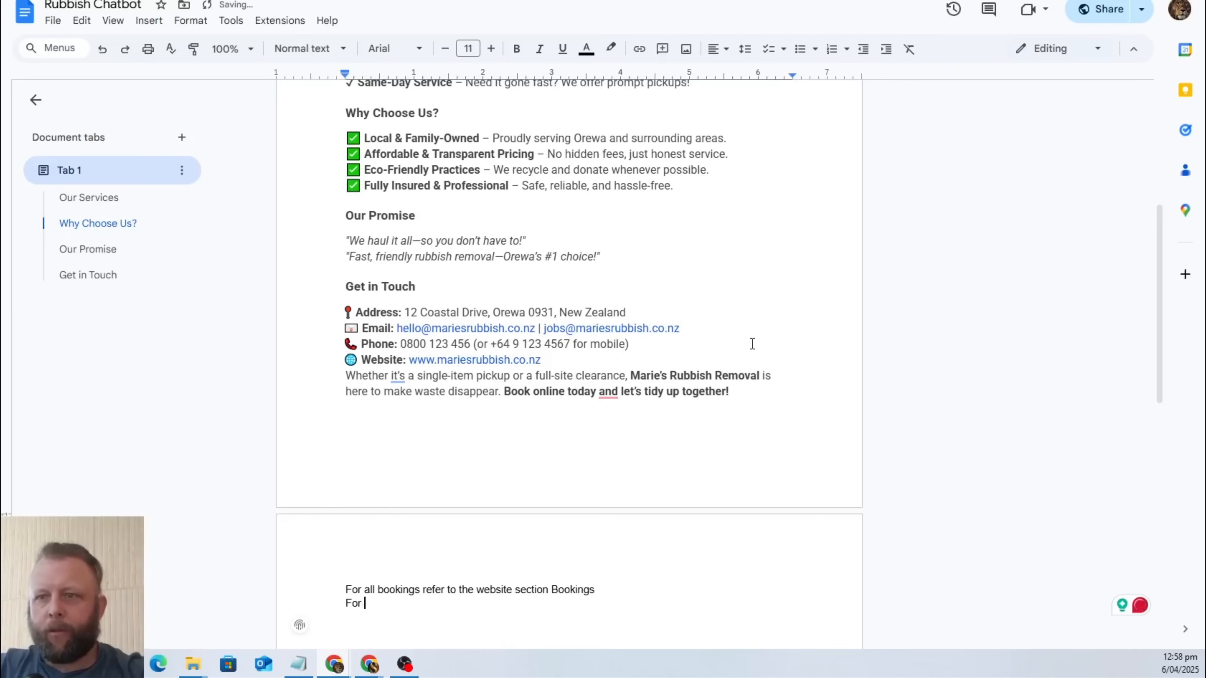
text(all prices a)
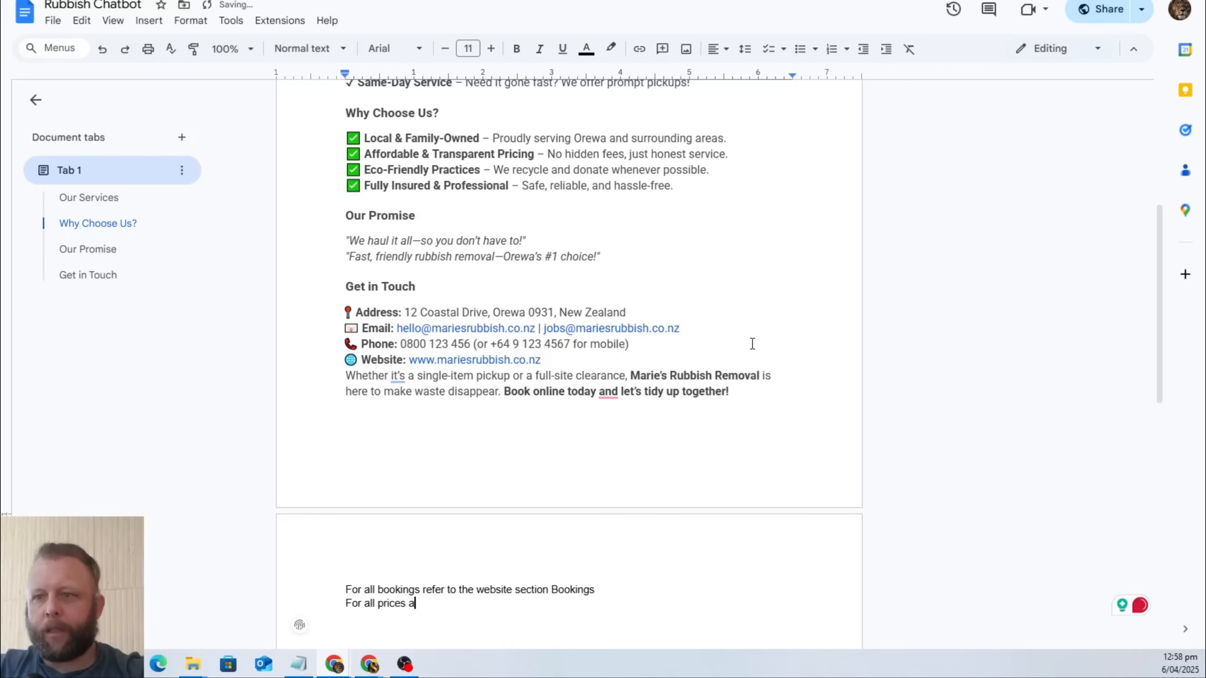
text(nd extimat)
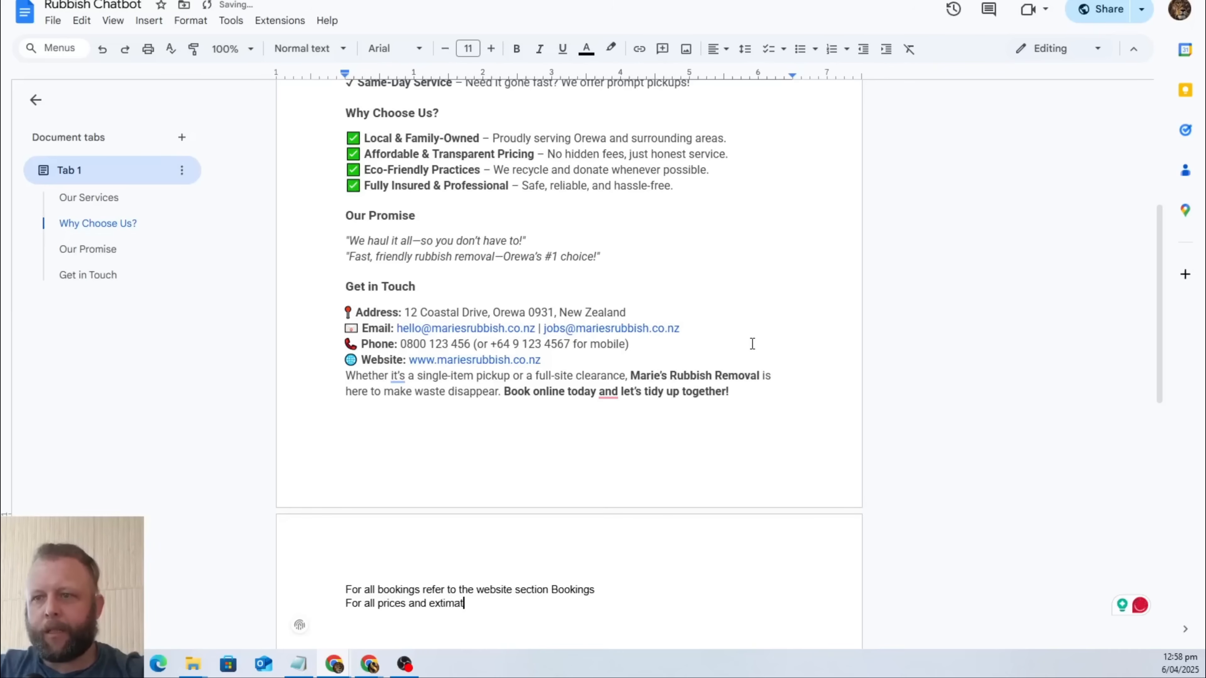
key(BackSpace)
key(BackSpace)
key(BackSpace)
key(BackSpace)
key(BackSpace)
key(BackSpace)
text(stimates r)
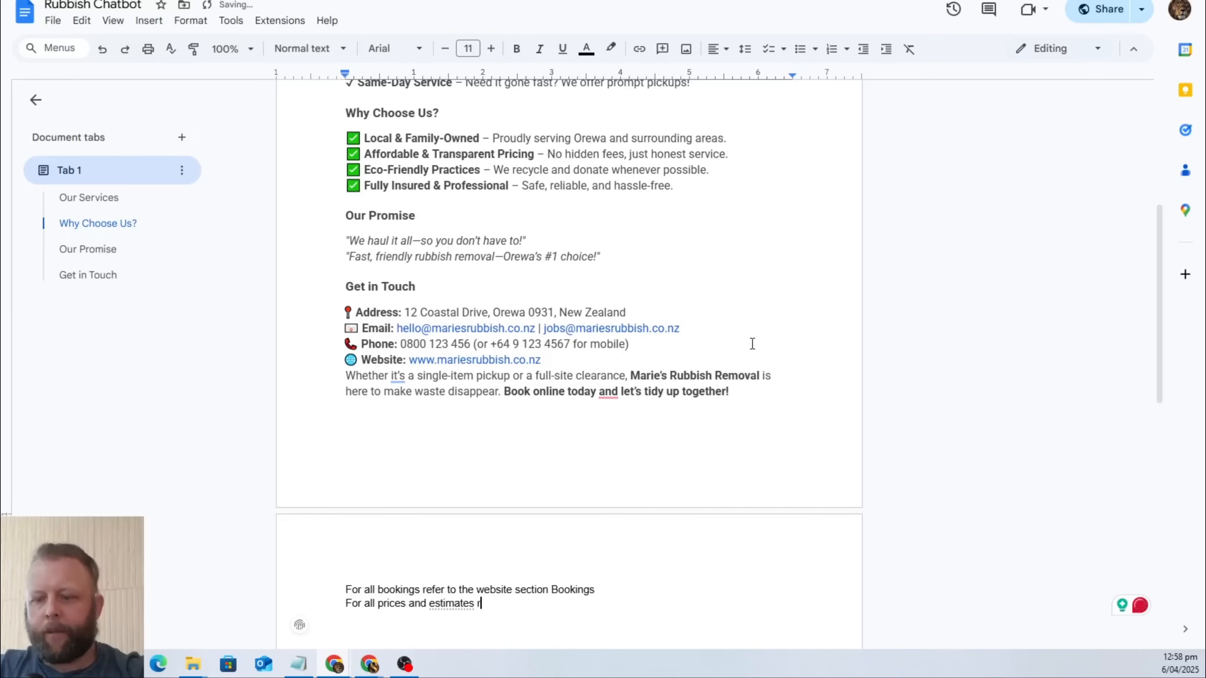
text(efer to the)
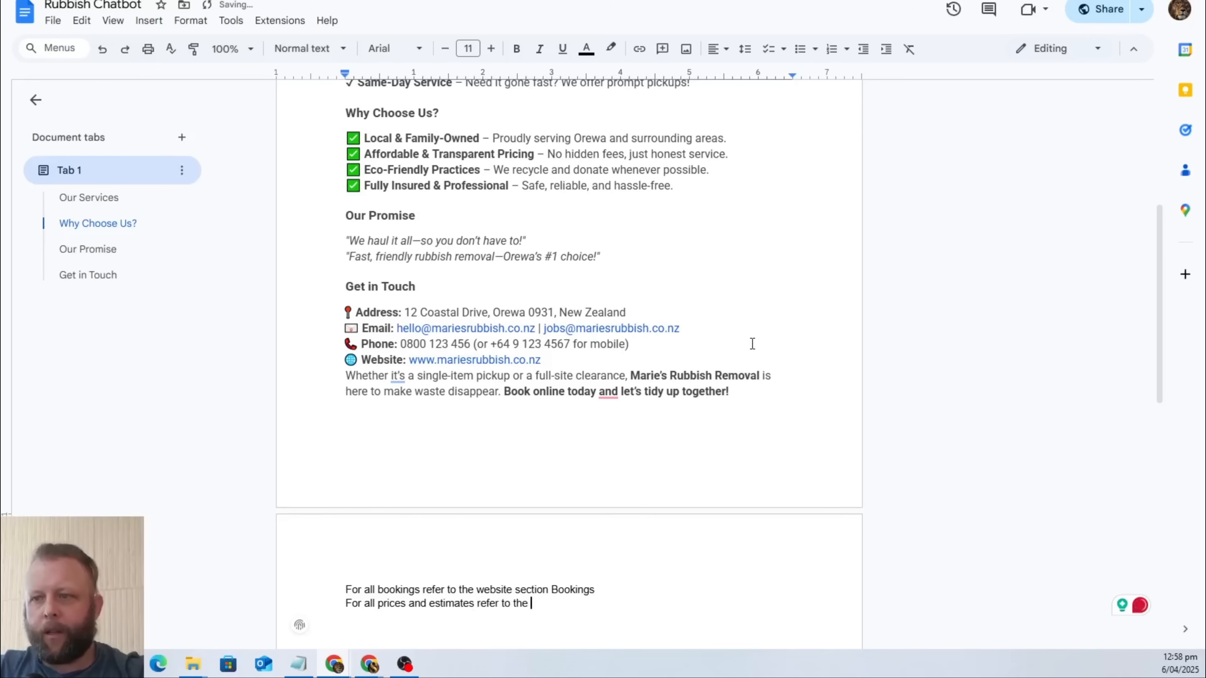
text( Get in Cont)
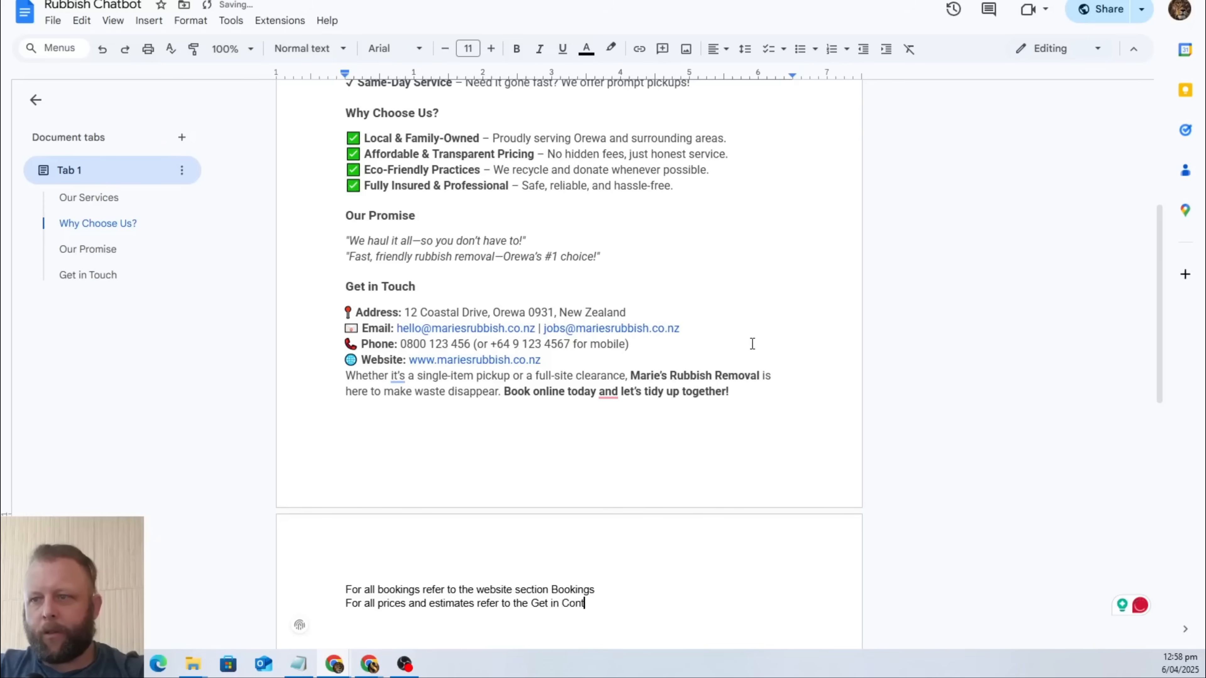
text(act Section)
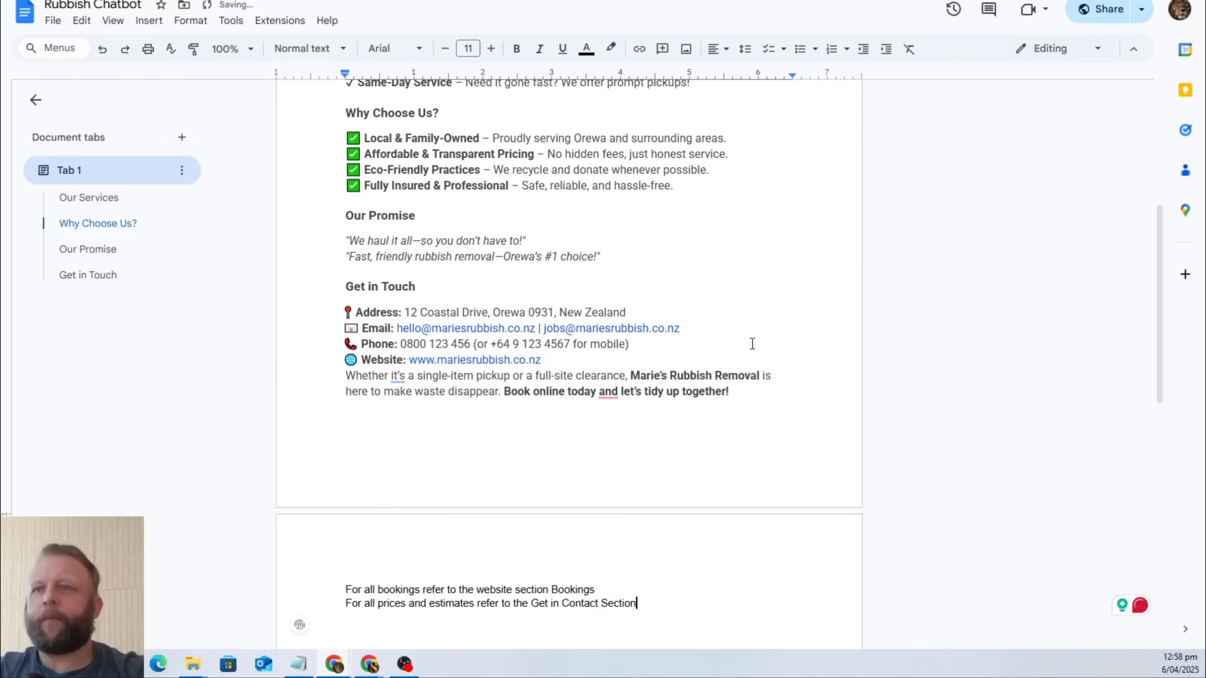
Review the whole Rubbish Chatbot document, from the business description and services to the contact details and the booking and pricing lines.
scroll(819, 329, up, 7)
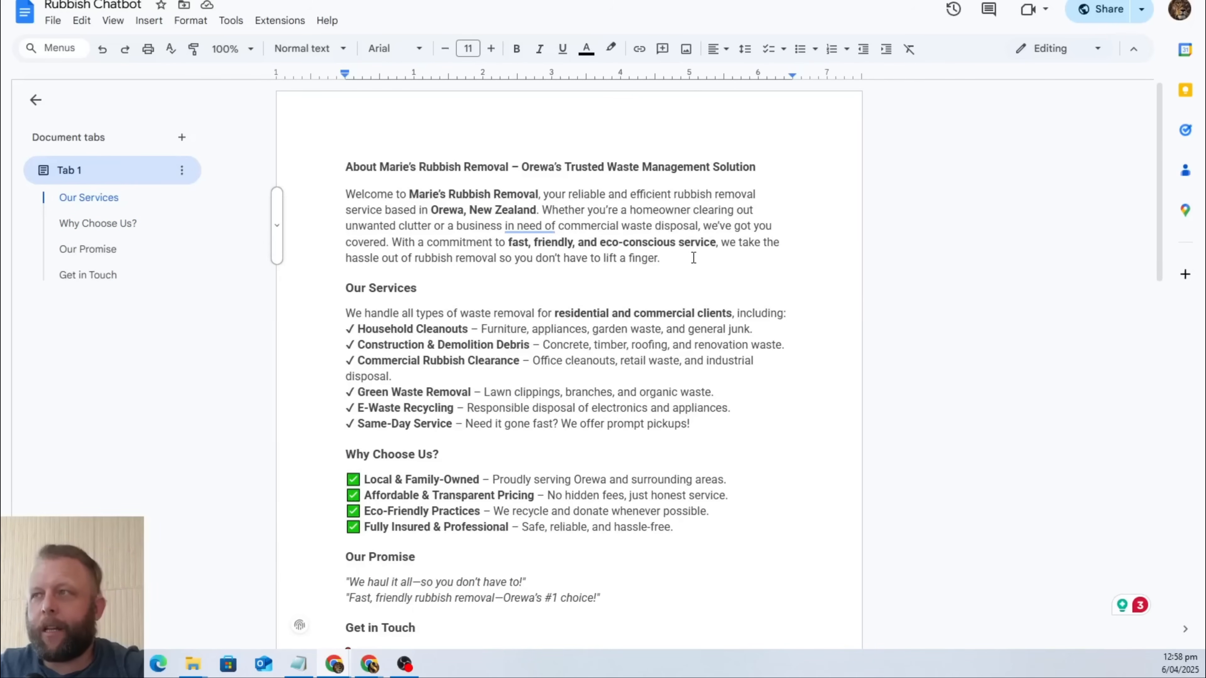
click(684, 259)
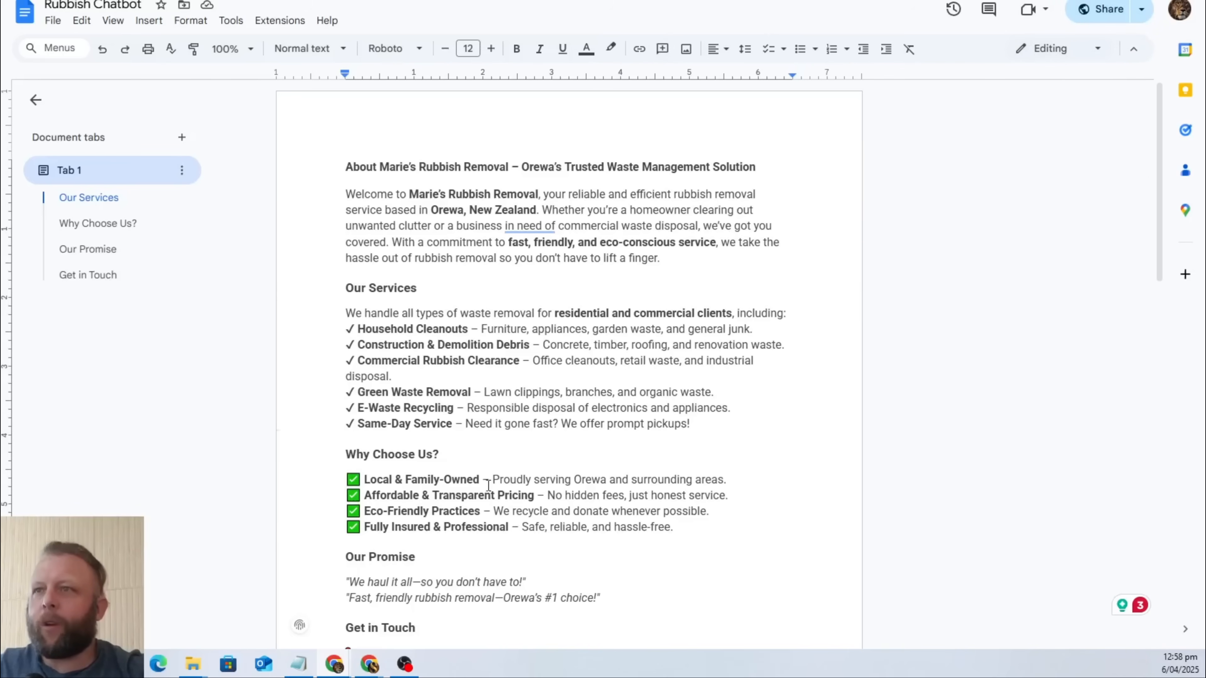
scroll(589, 431, down, 14)
scroll(590, 431, up, 5)
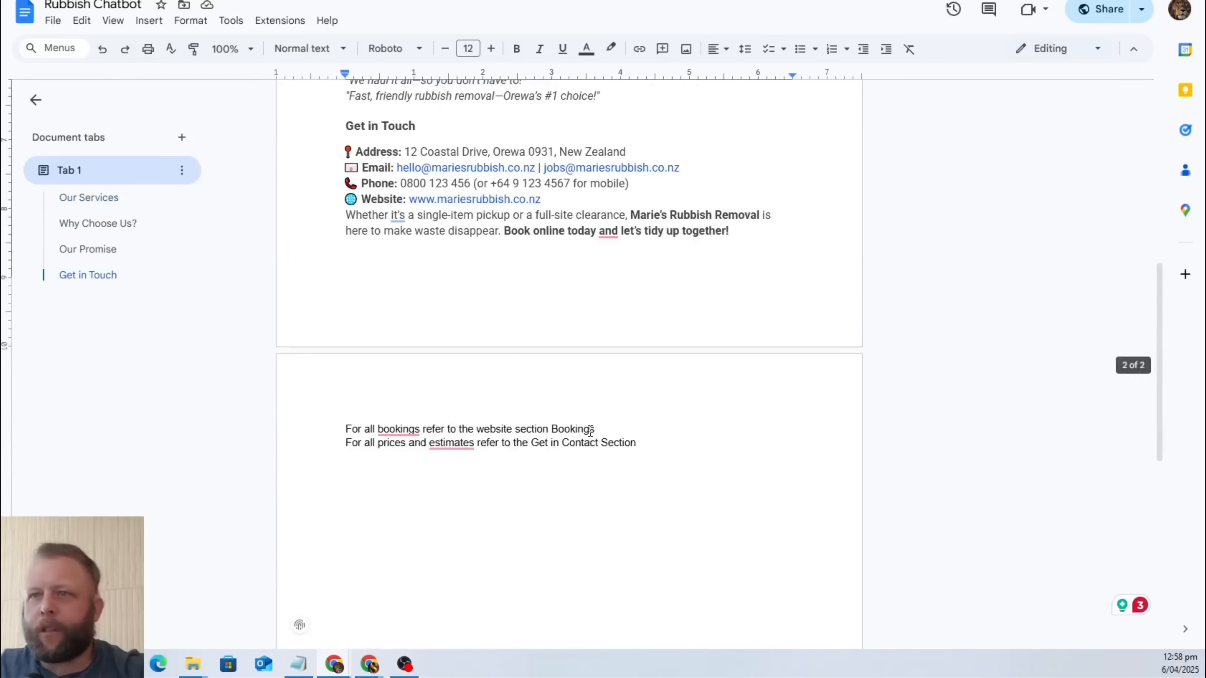
scroll(590, 431, up, 2)
scroll(429, 503, up, 6)
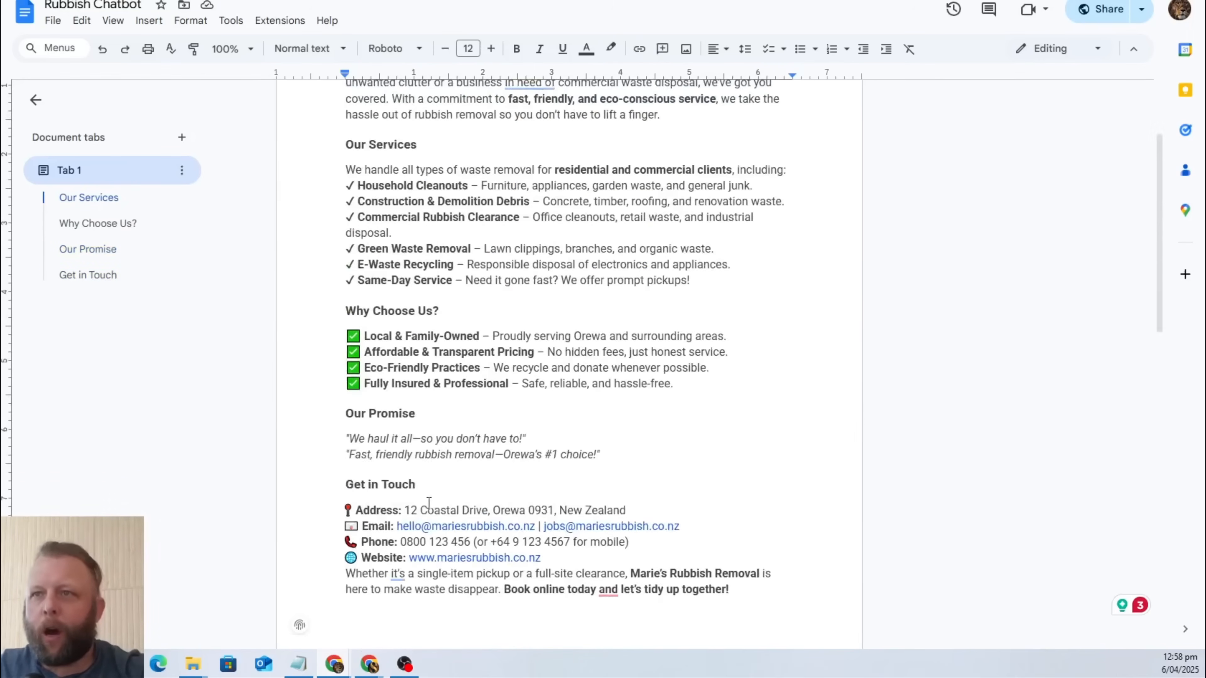
scroll(429, 503, up, 3)
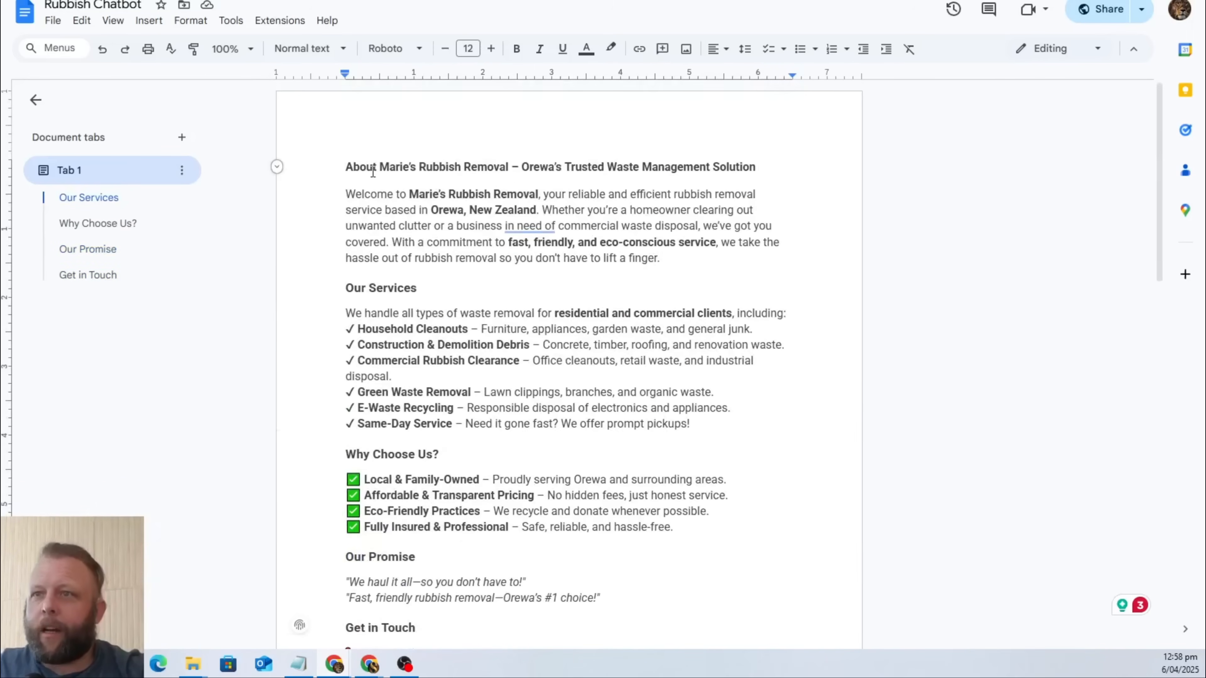
drag(505, 313, 607, 528)
click(806, 133)
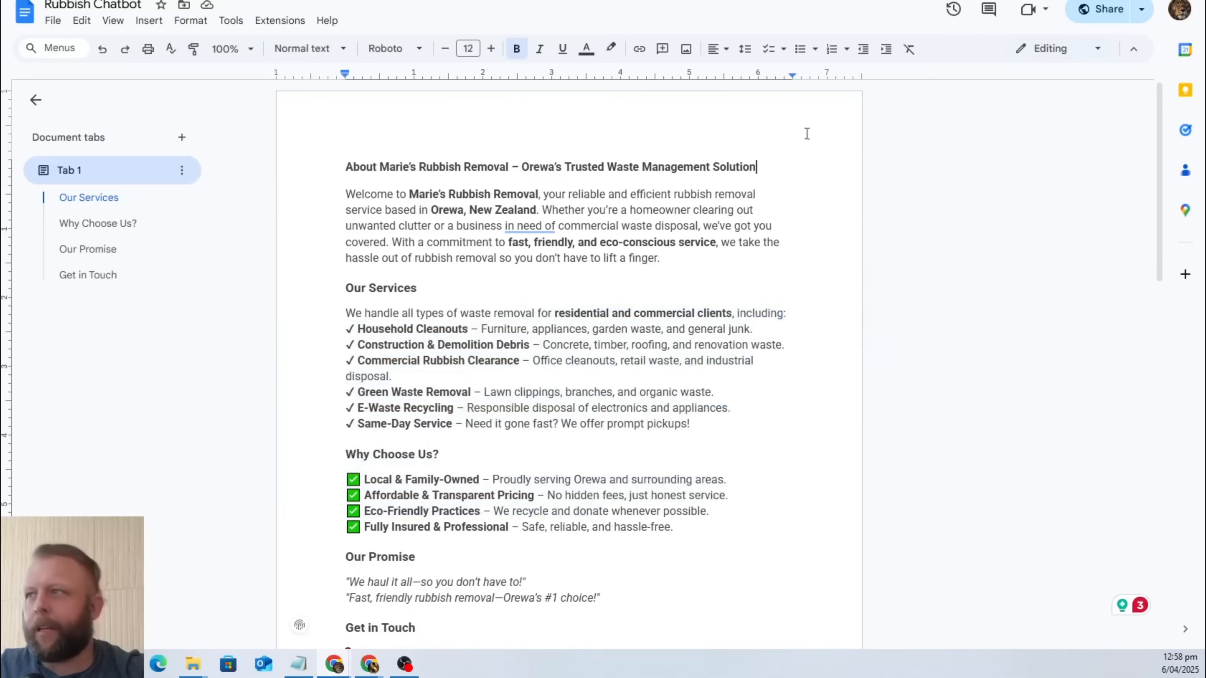
Copy the sharing link of the Rubbish Chatbot document and leave the sharing dialog.
click(1099, 19)
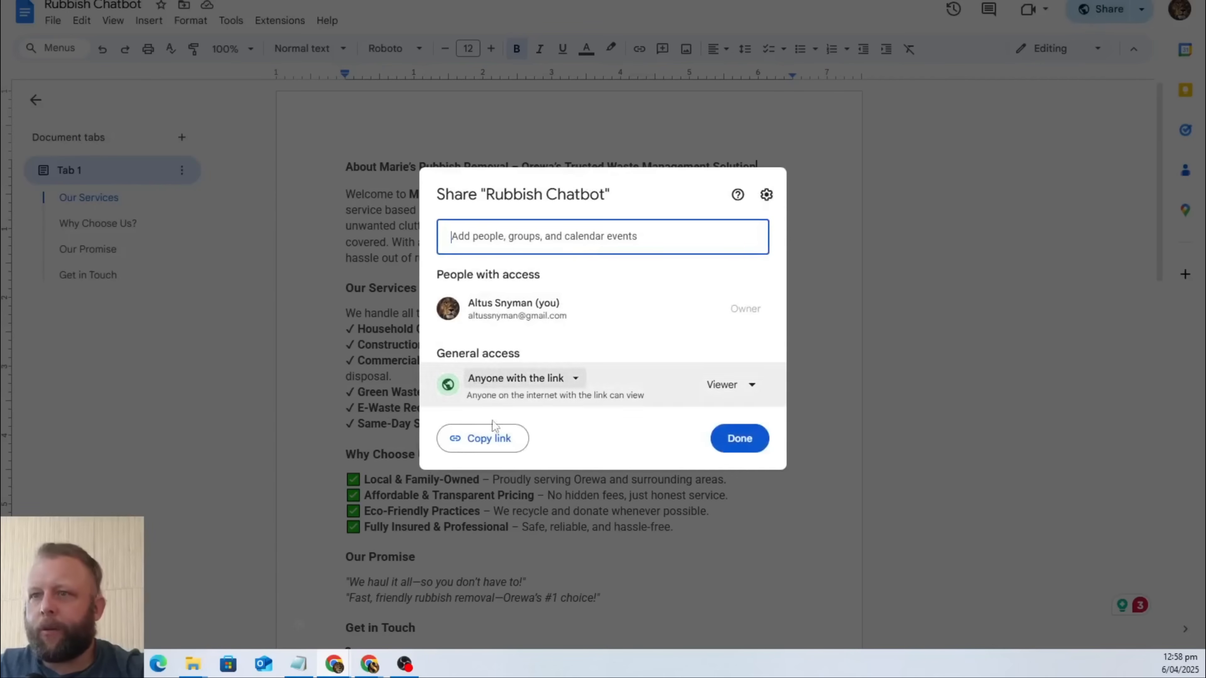
click(489, 438)
click(926, 237)
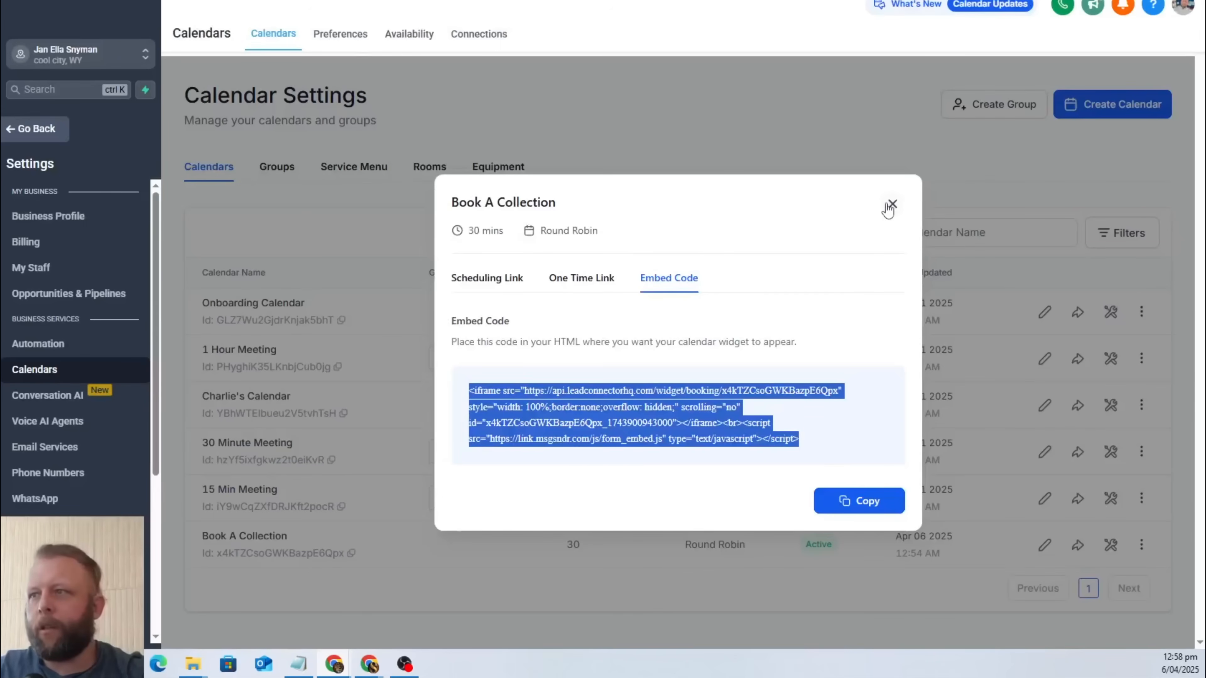
Switch to GoHighLevel, close the Book A Collection embed code, and create a General Q&A bot in Conversation AI.
click(889, 202)
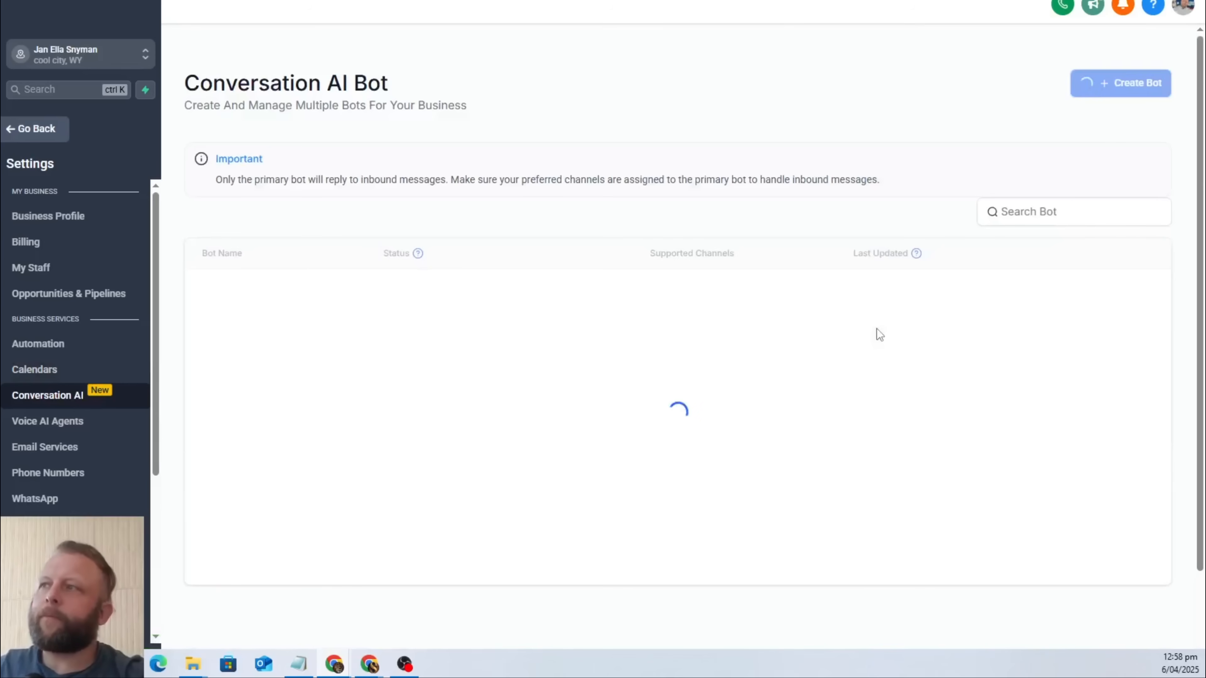
click(670, 549)
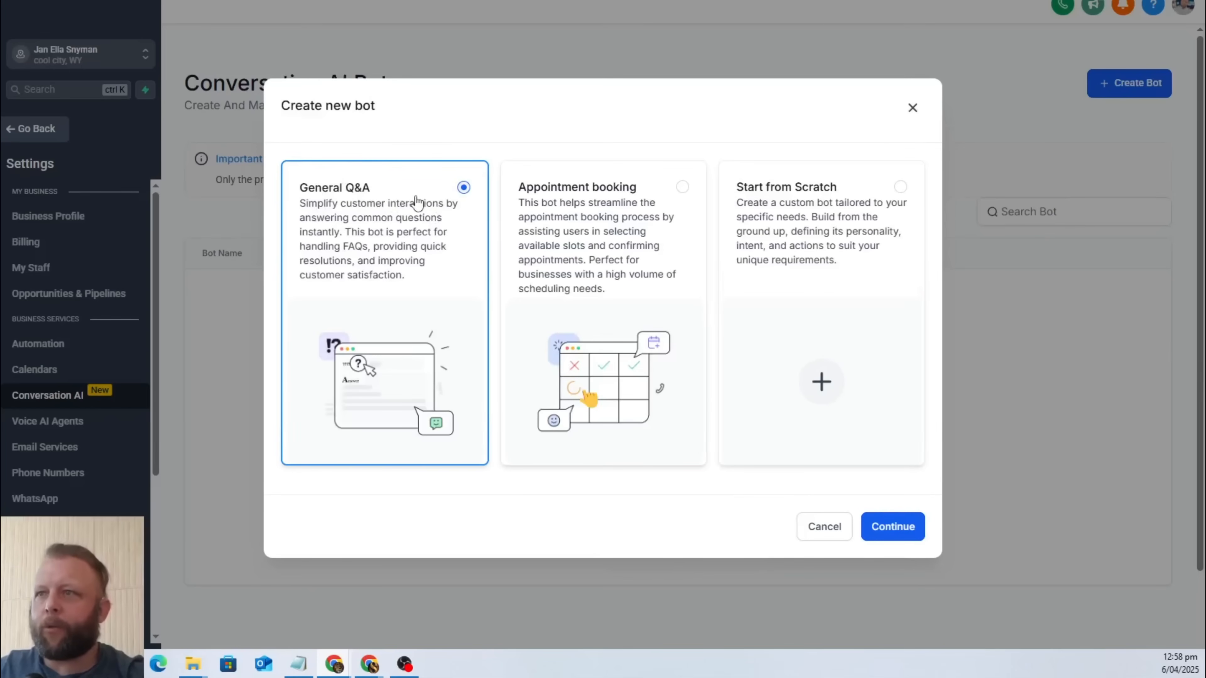
click(893, 527)
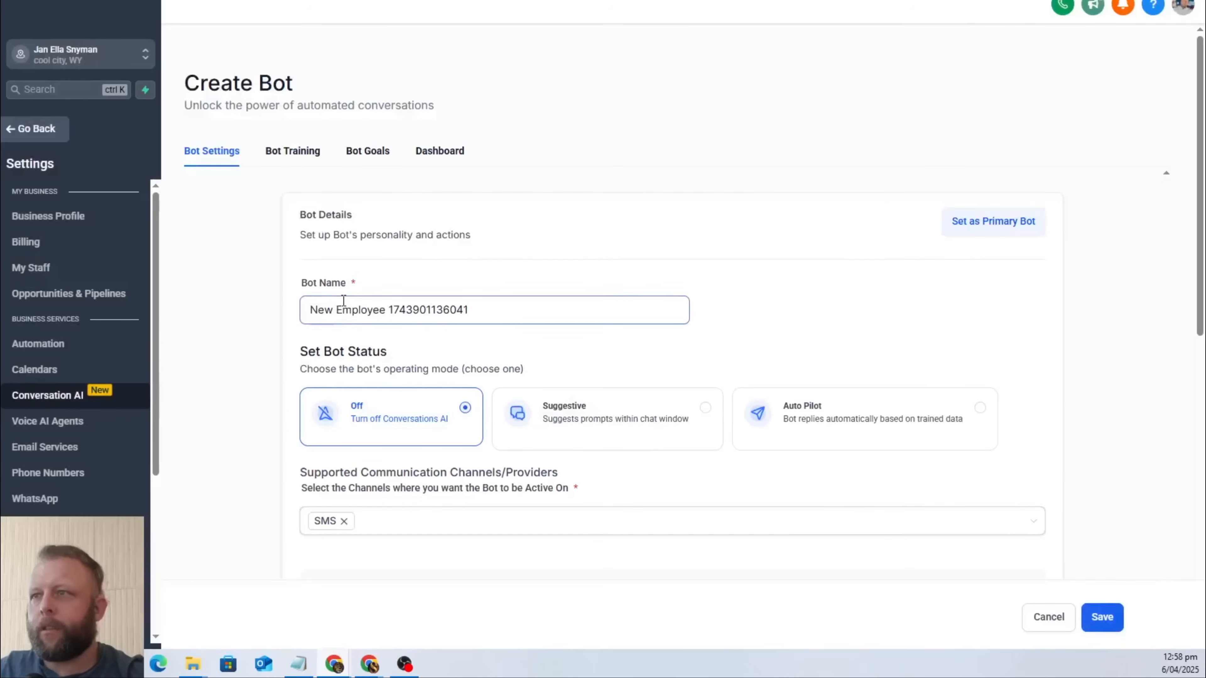
Name the new bot "Rubbish Removal Chatbot".
triple_click(490, 310)
text(Rubbis)
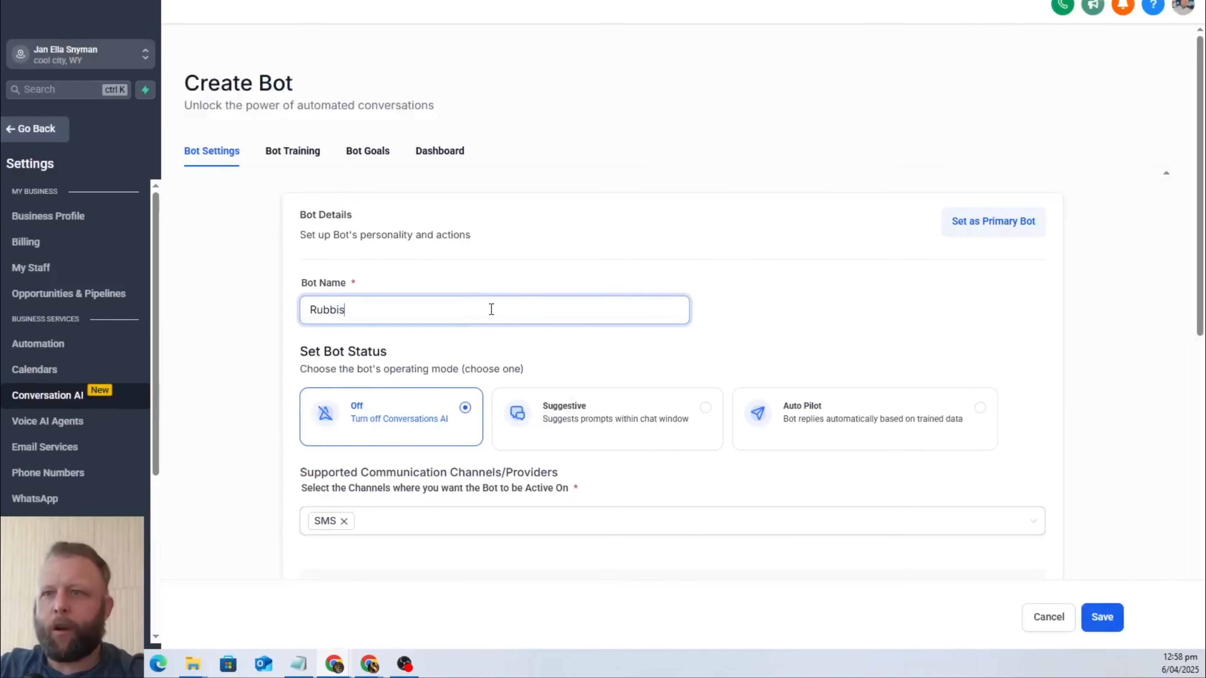
text(h Removal C)
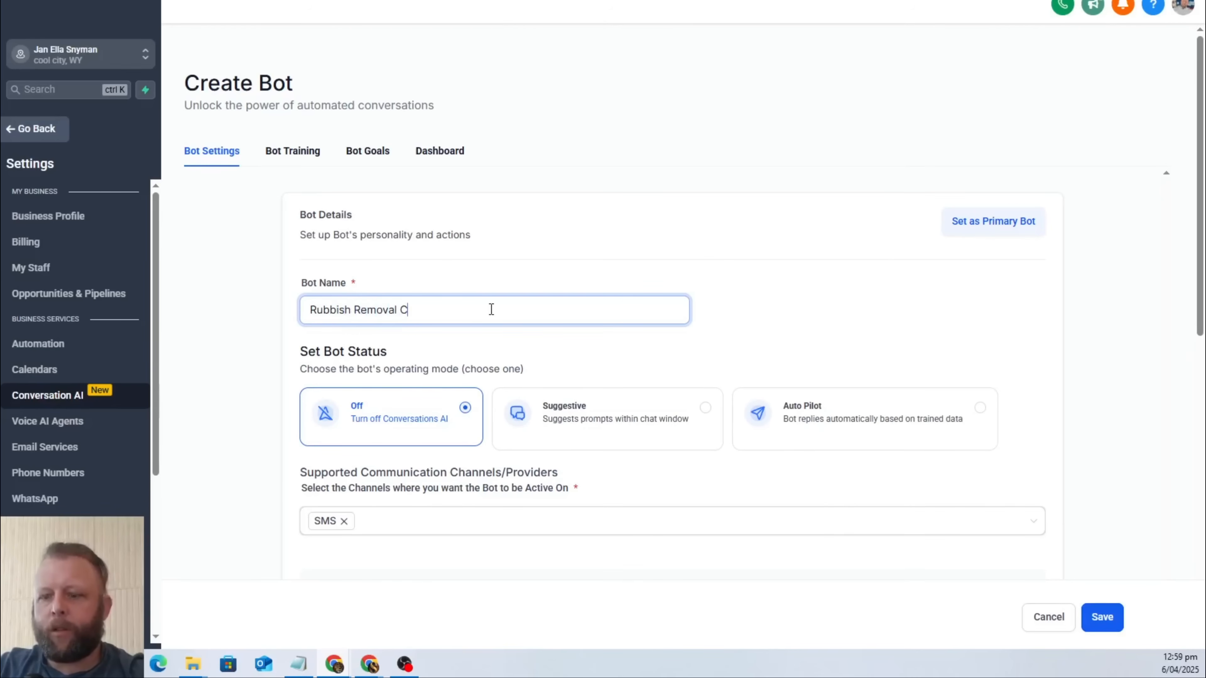
text(hatbot)
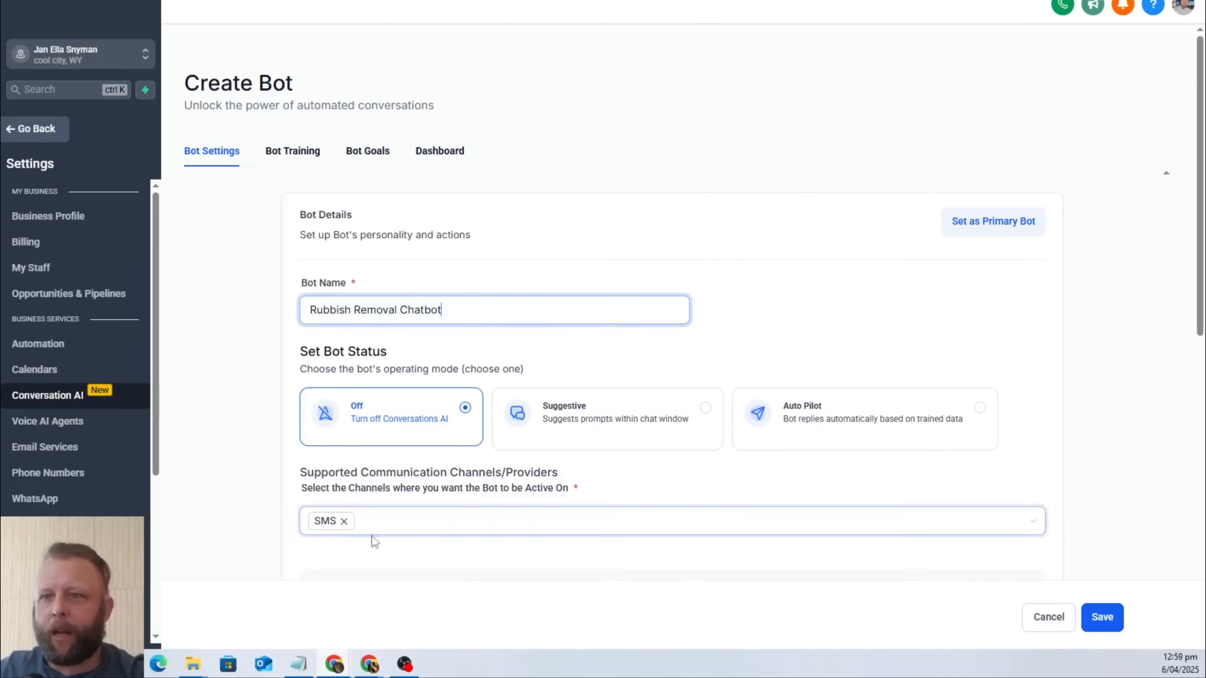
Replace the bot's SMS channel with Live Chat and Chat Widget (SMS chat).
click(345, 522)
click(423, 521)
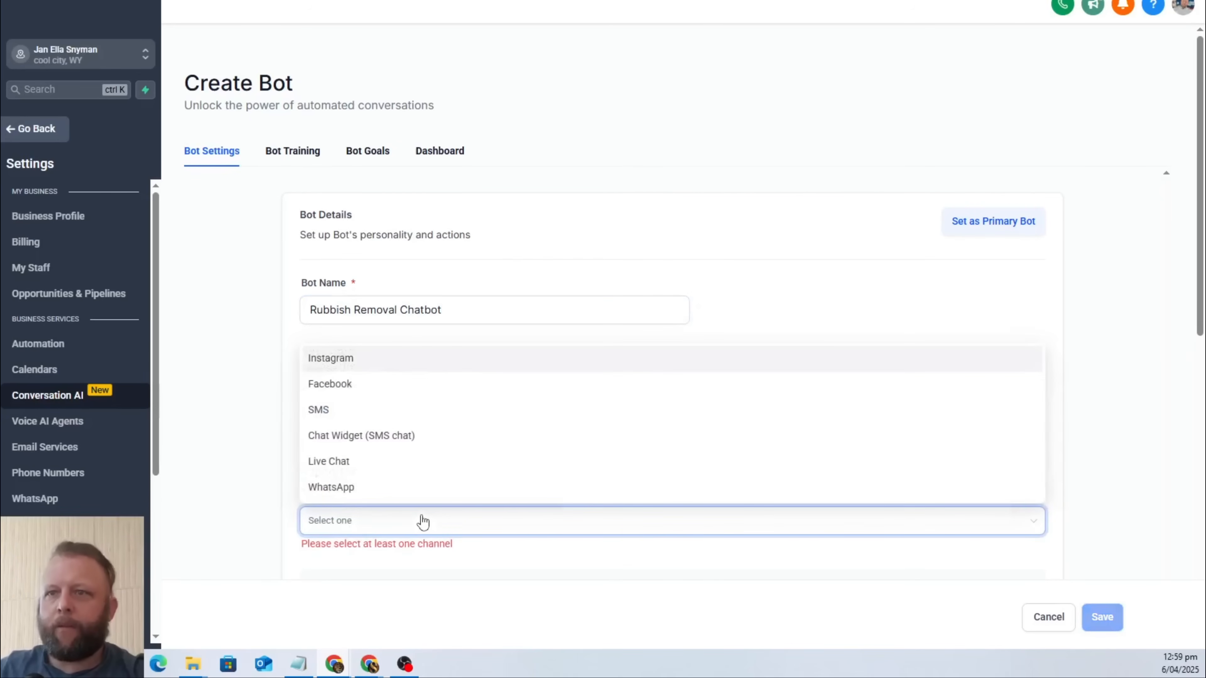
click(394, 464)
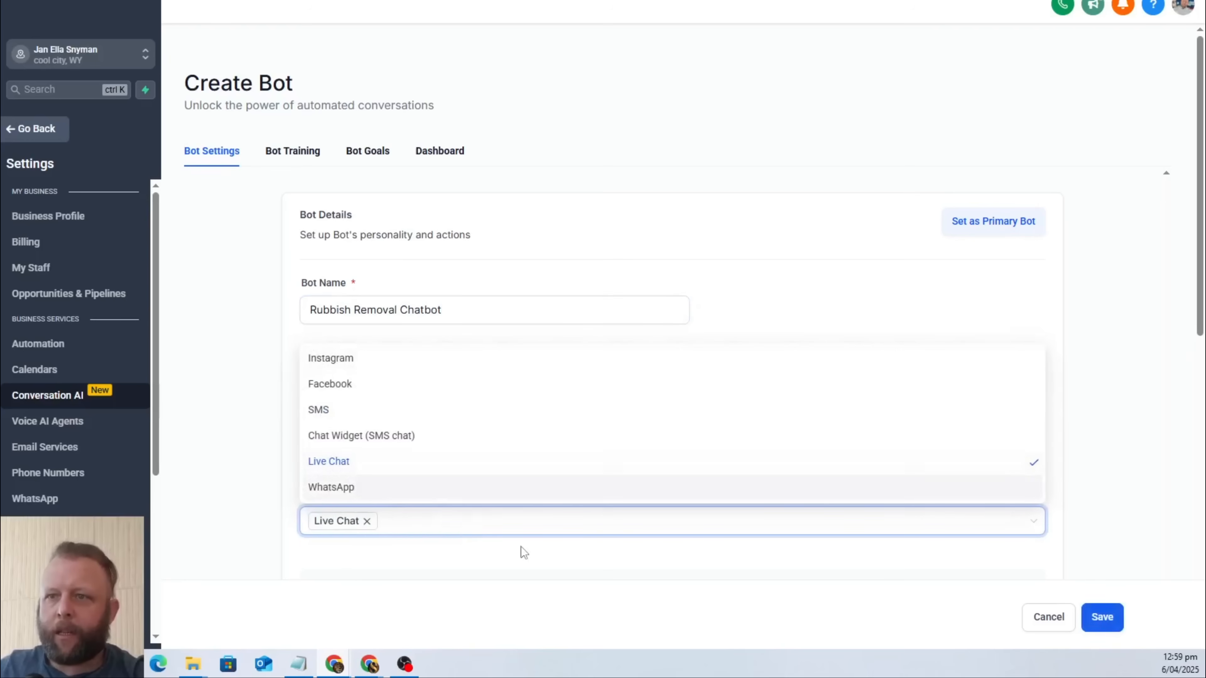
click(433, 527)
click(430, 521)
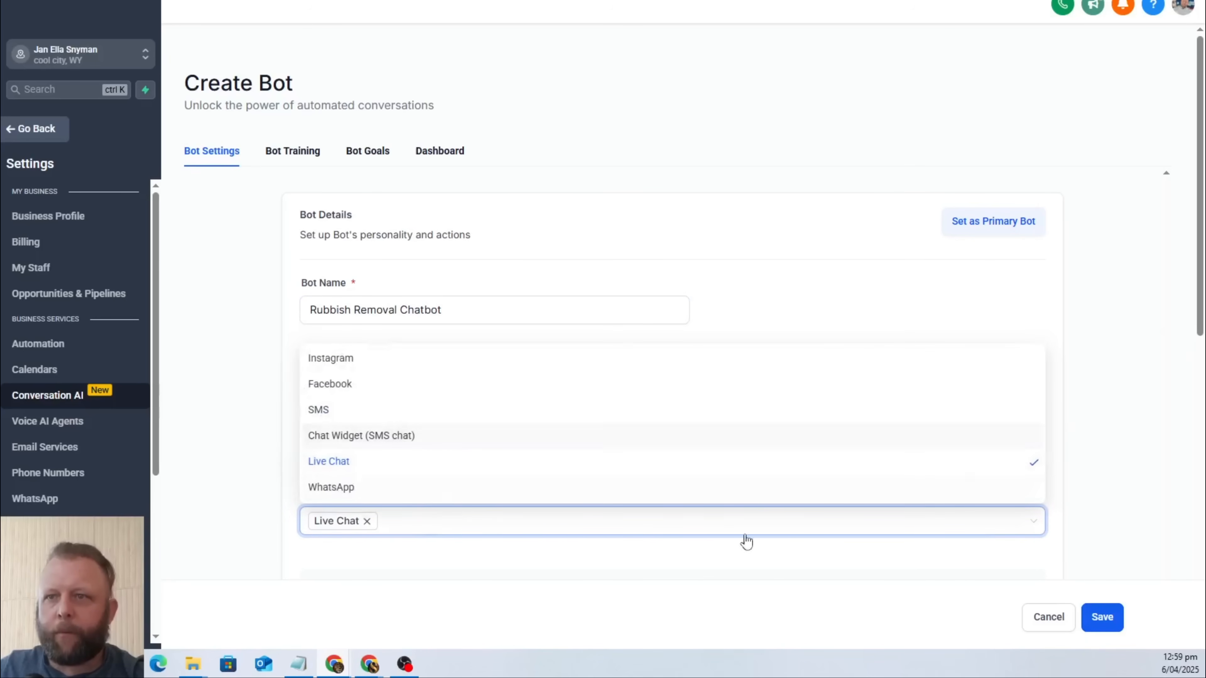
click(399, 441)
click(535, 607)
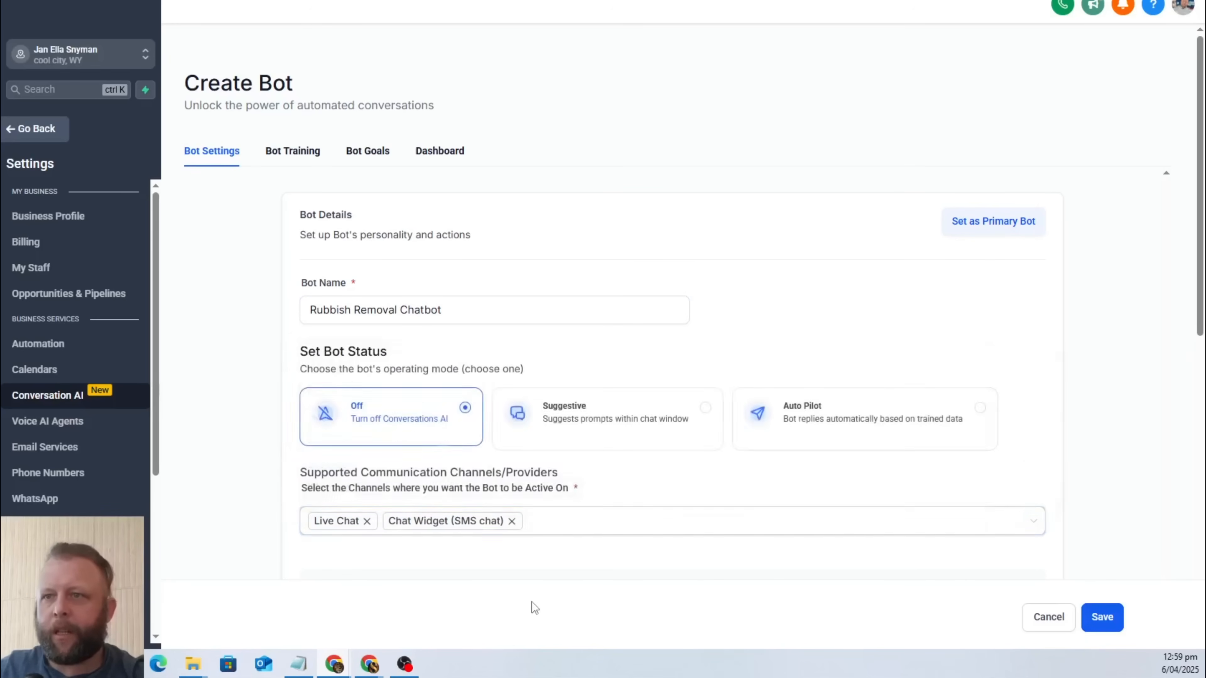
Enter "Marie's Rubbish Removal" as the business name in the bot's advanced settings, correcting the spelling of "Rubbish".
scroll(1091, 351, down, 3)
scroll(1091, 352, down, 3)
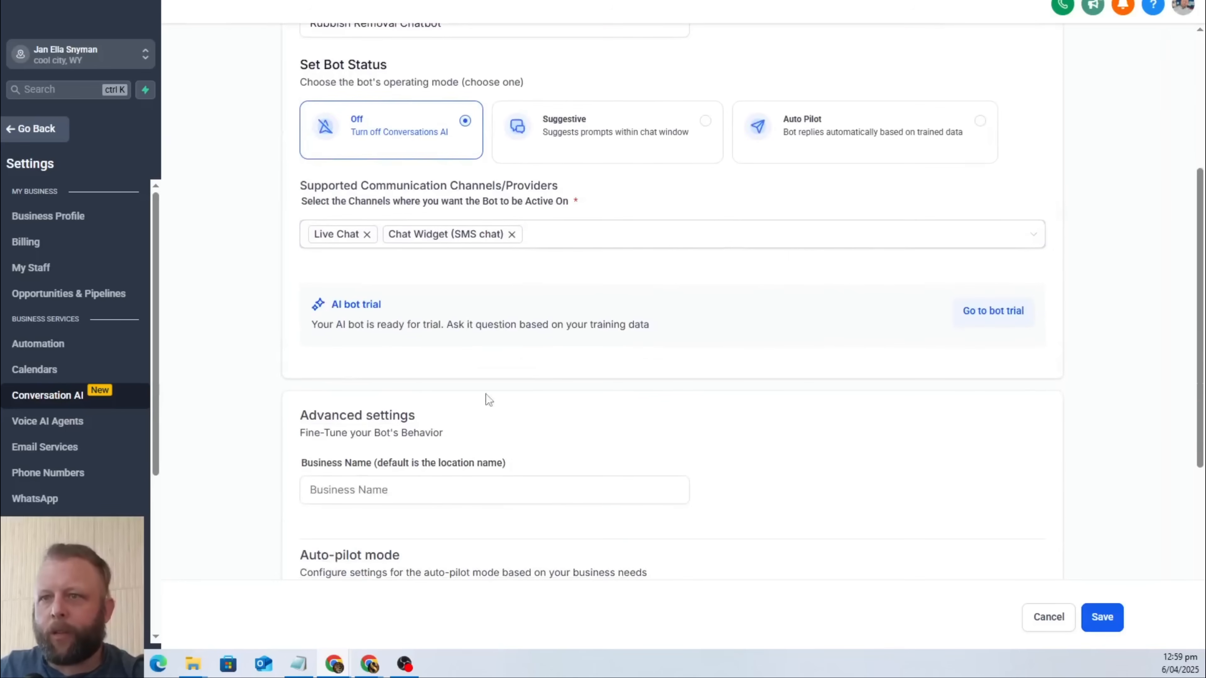
scroll(802, 391, down, 3)
click(359, 336)
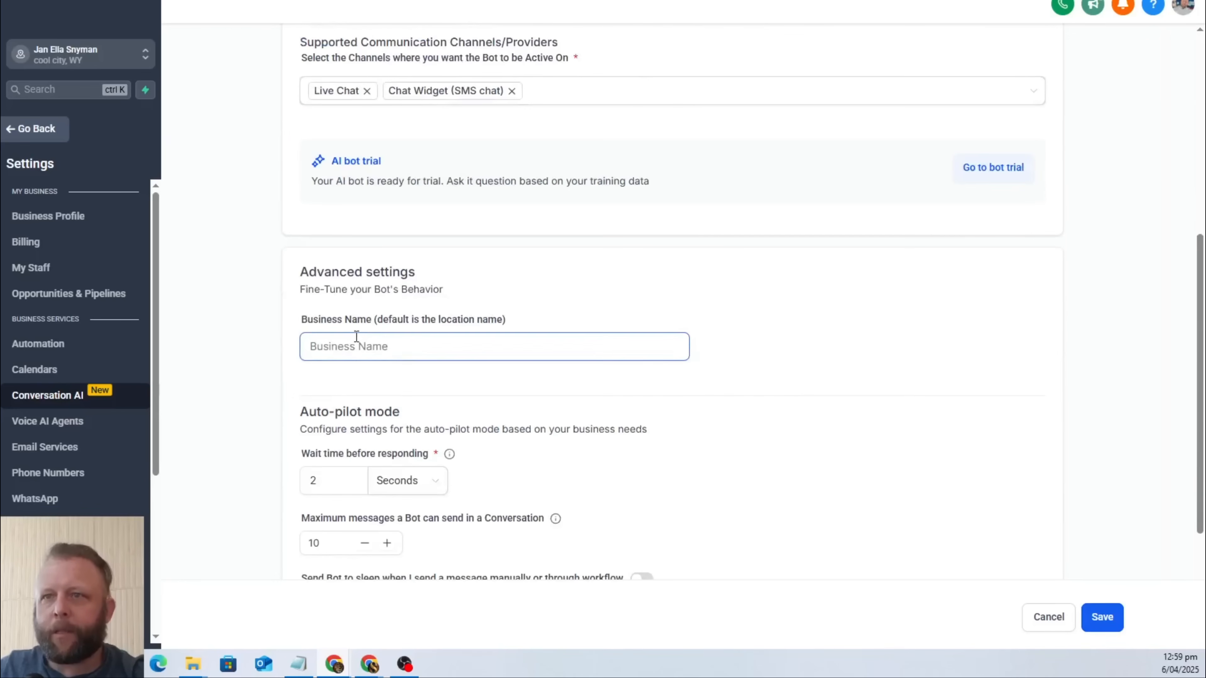
text(Marie's Rub)
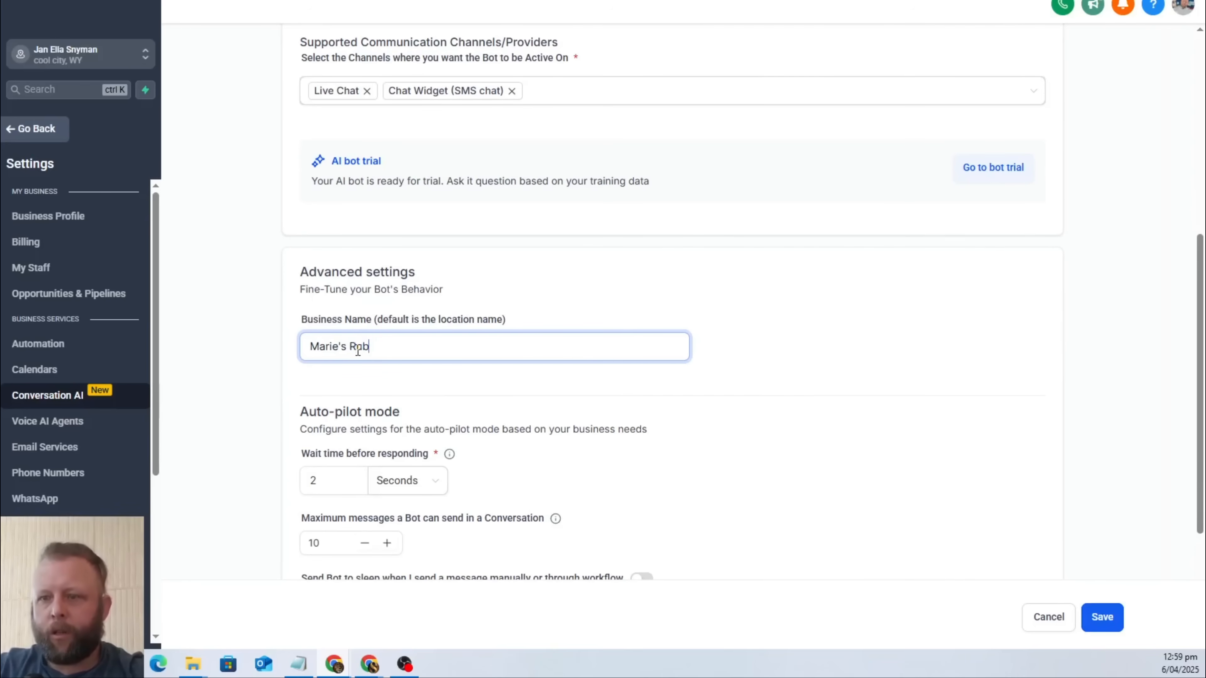
text(ish Removal)
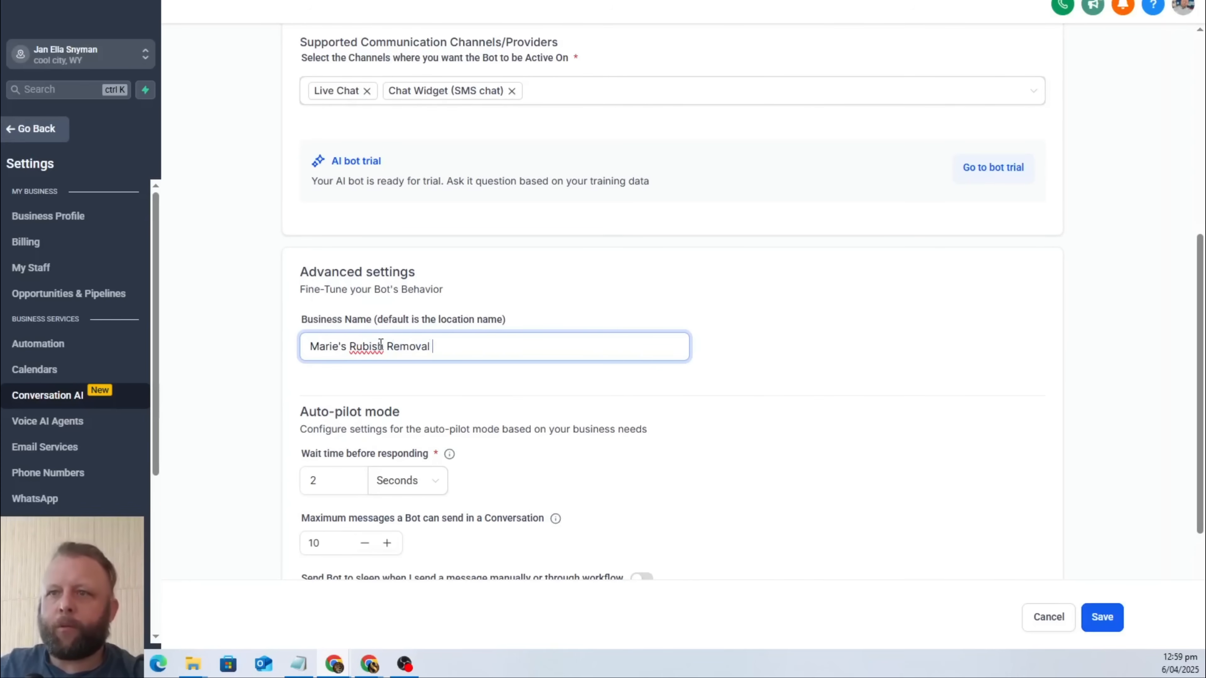
right_click(380, 342)
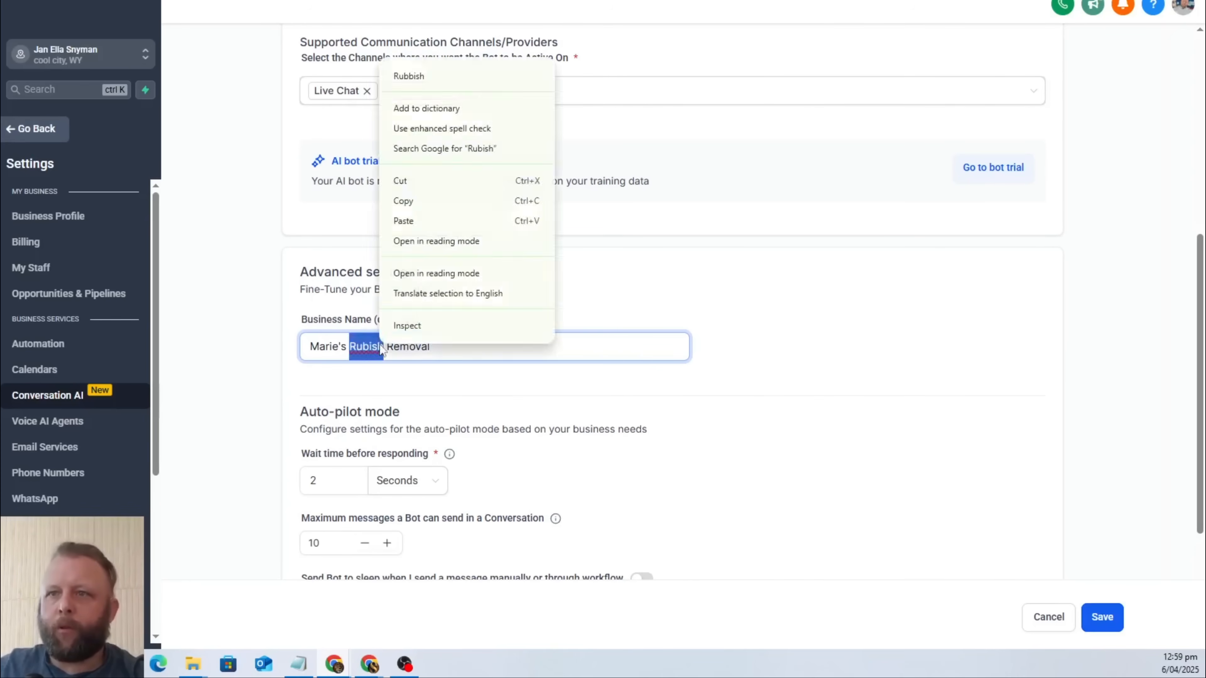
click(484, 77)
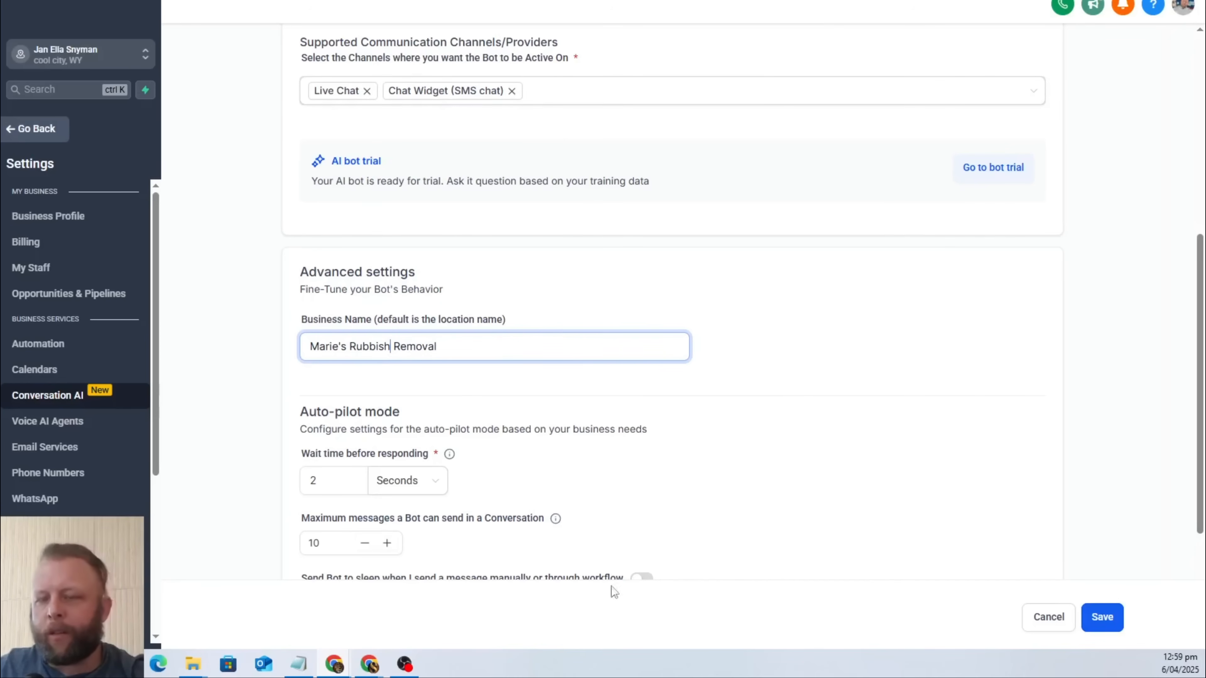
Check the bot's auto-pilot settings for wait time, maximum messages and sleep, along with its pricing plan.
scroll(717, 497, down, 3)
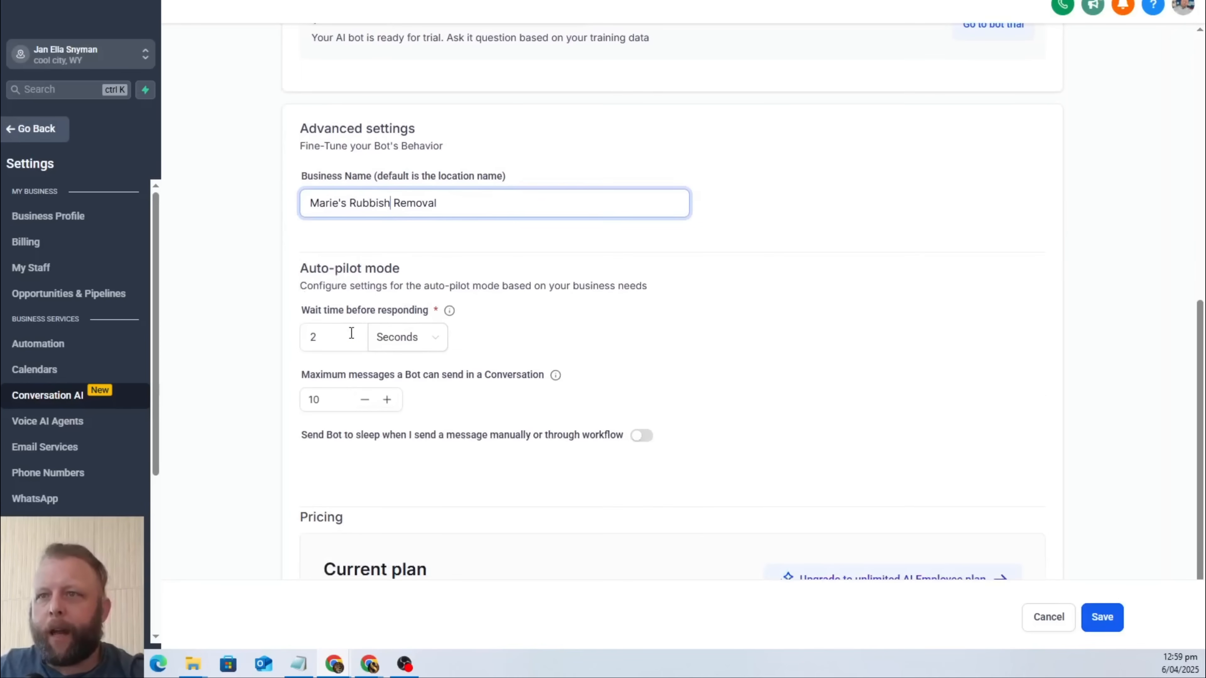
double_click(334, 337)
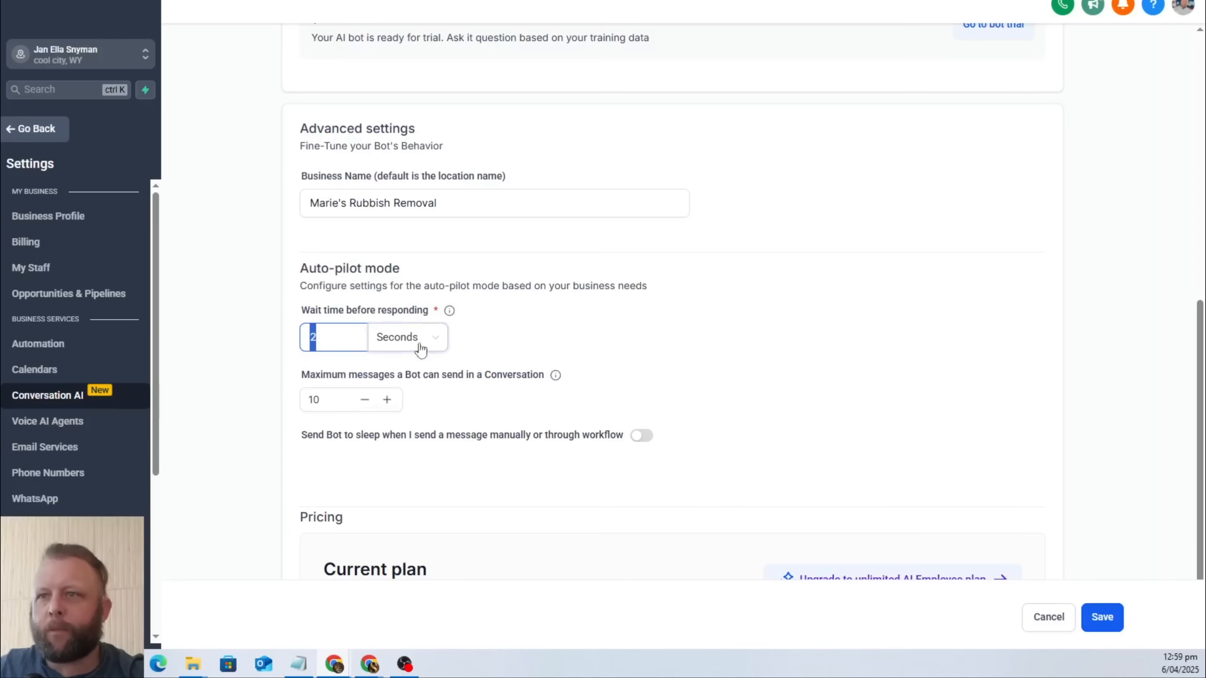
click(556, 353)
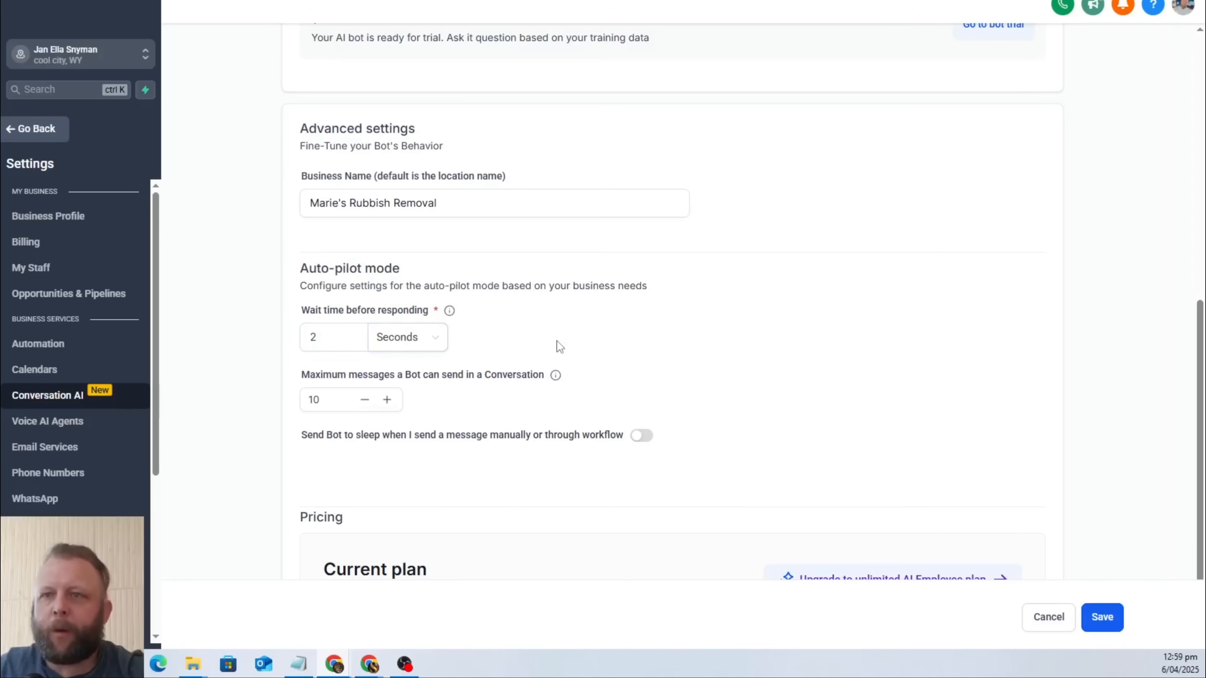
scroll(312, 313, down, 3)
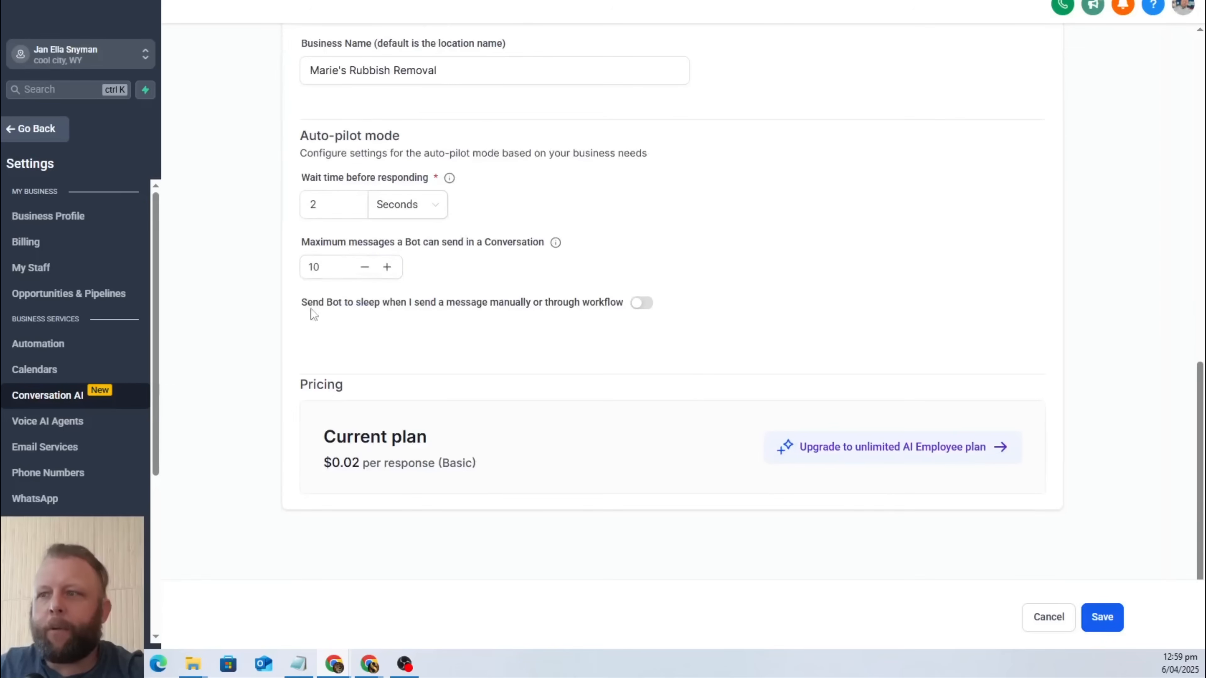
Recheck the new bot's settings, save the bot, and open its training settings.
click(313, 267)
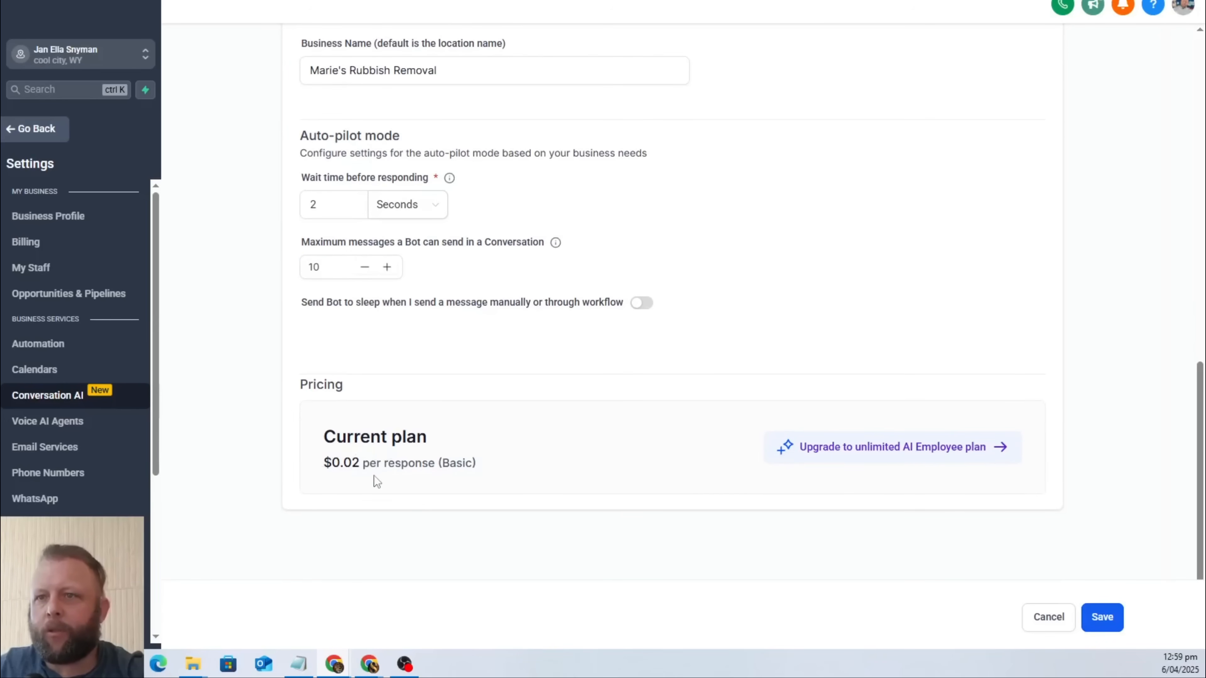
scroll(552, 512, up, 10)
scroll(561, 518, up, 5)
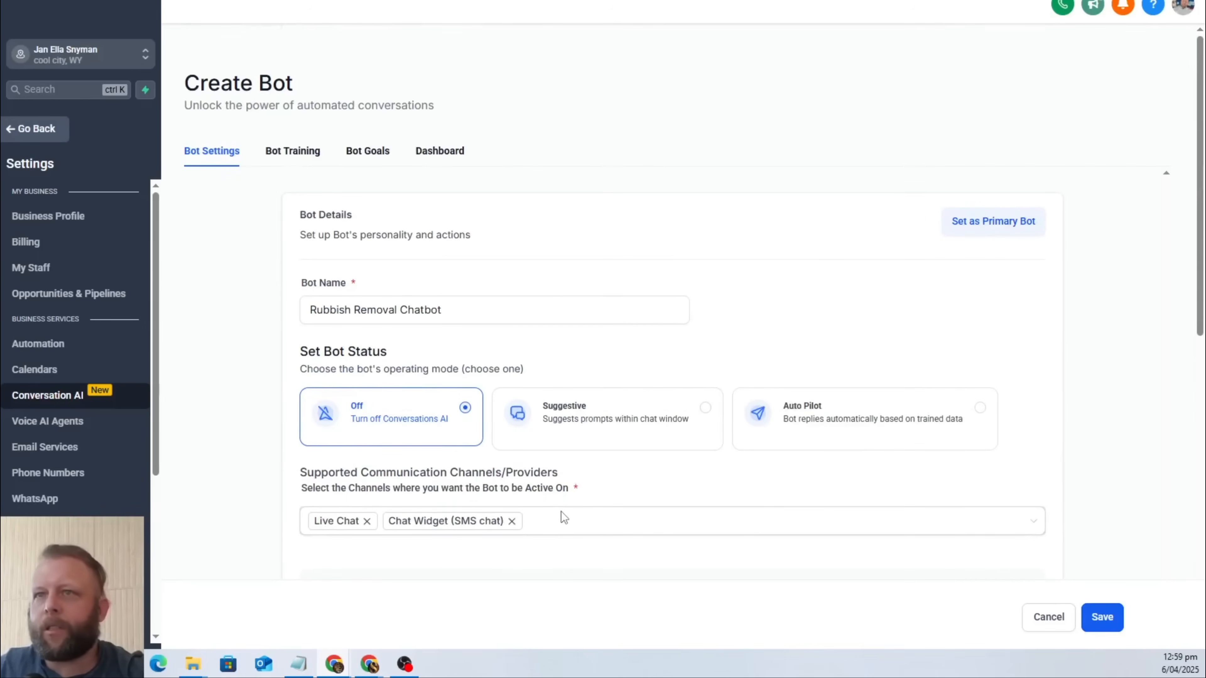
scroll(560, 519, down, 5)
scroll(560, 519, up, 2)
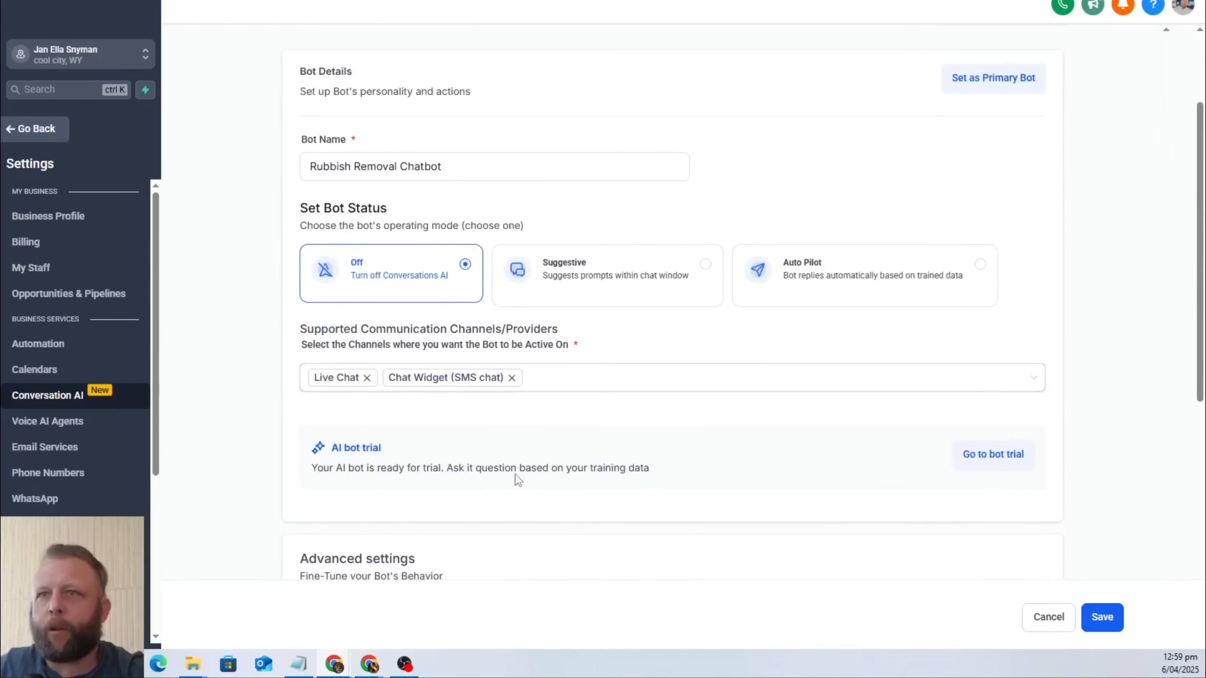
click(1103, 617)
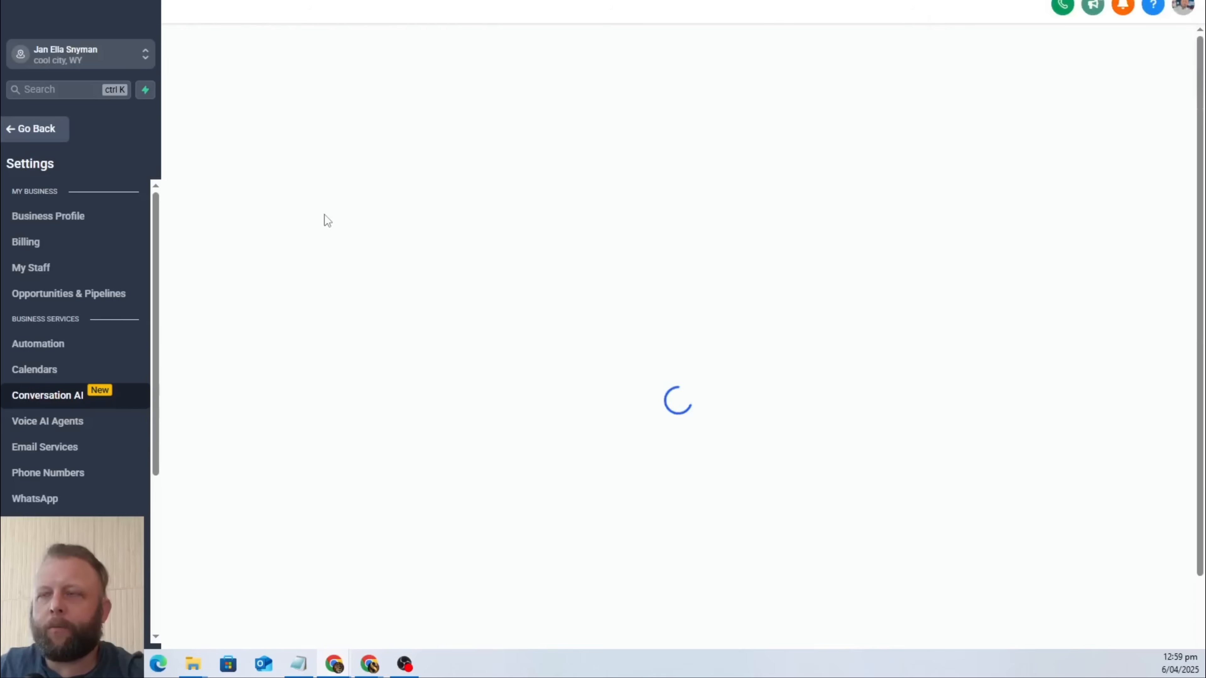
click(298, 177)
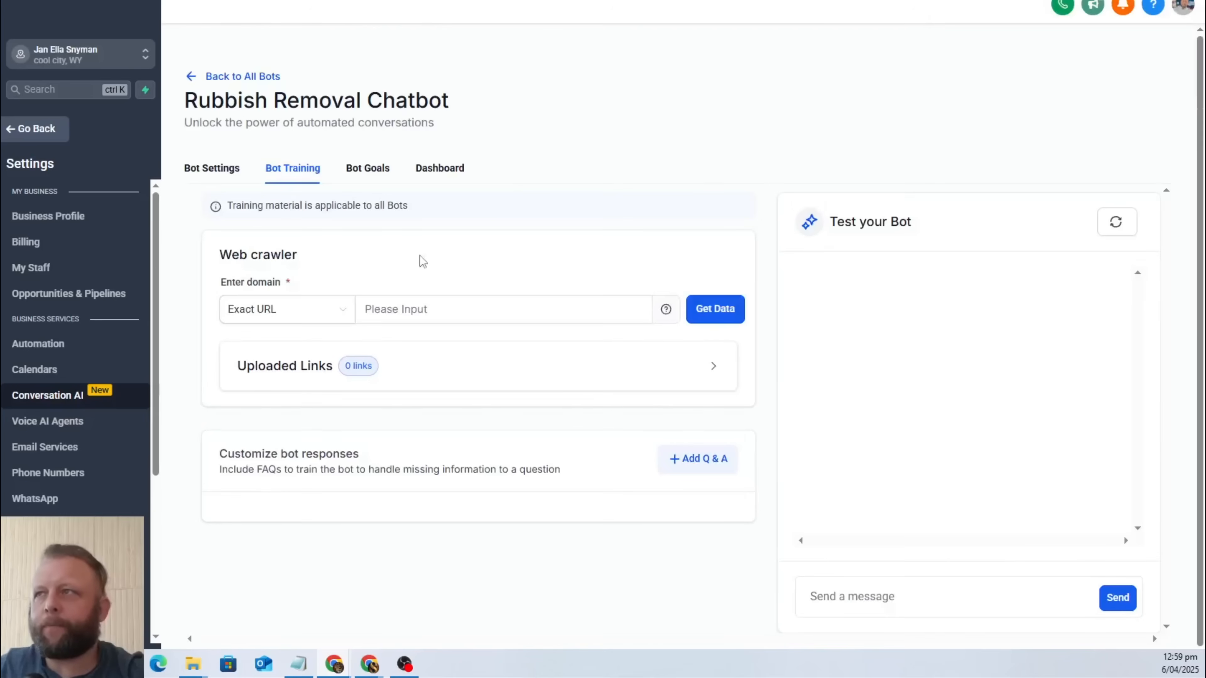
Switch to the "Rubbish Chatbot" document in Google Docs and copy its sharing link.
key(ctrl+Tab)
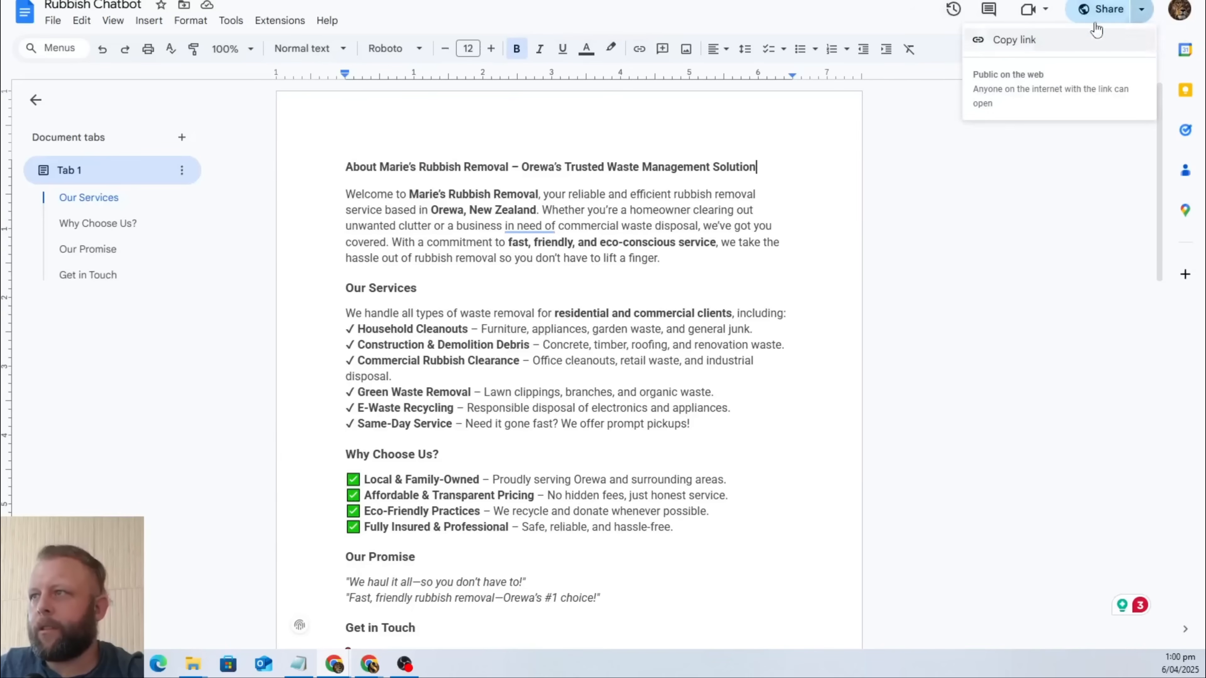
click(1097, 13)
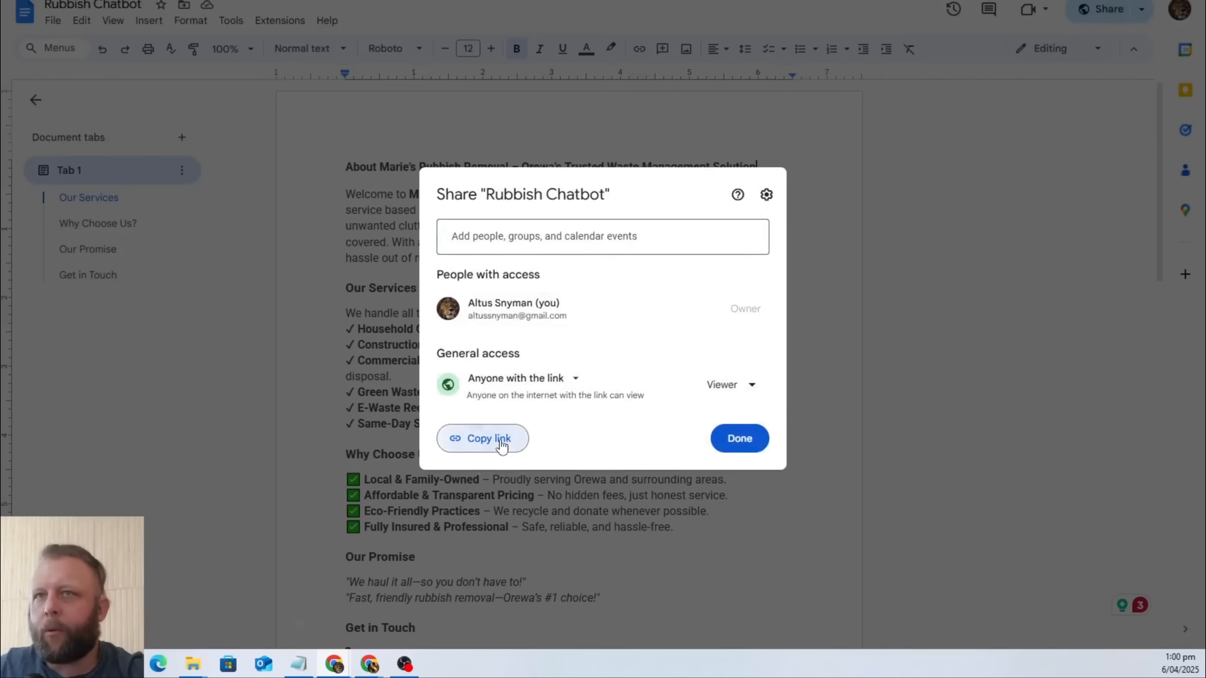
click(498, 439)
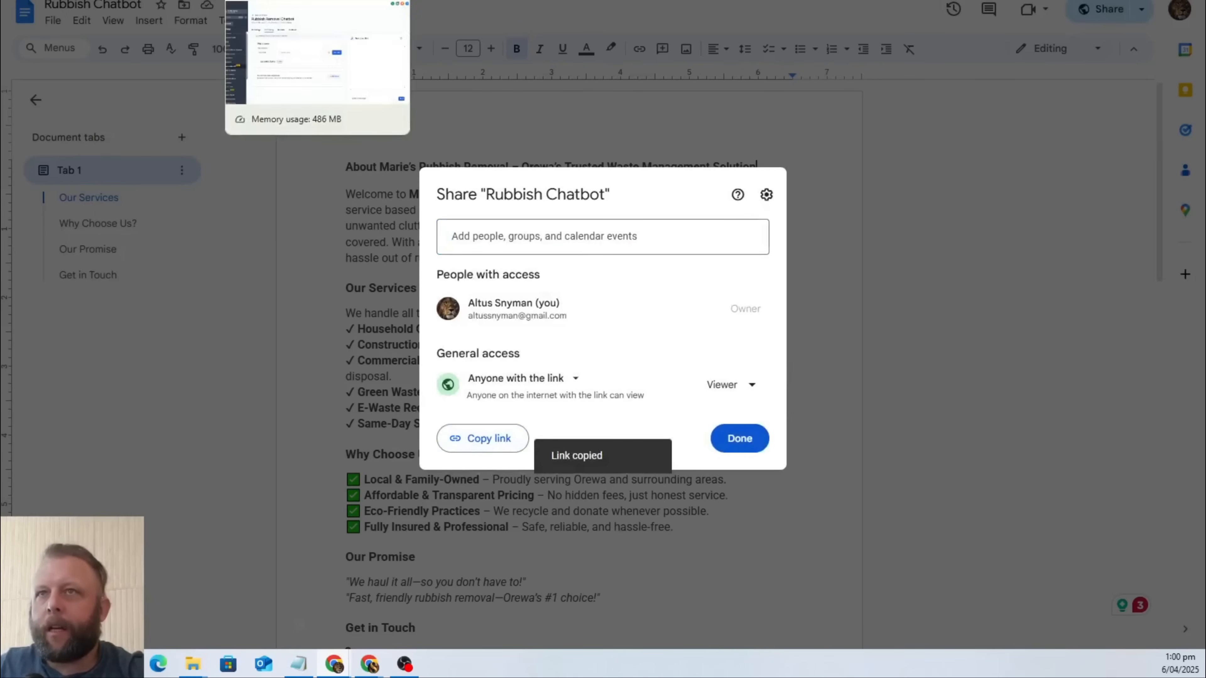
Back in GoHighLevel, enter the copied document link as an Exact URL in the bot's web crawler and start fetching its data.
click(285, 1)
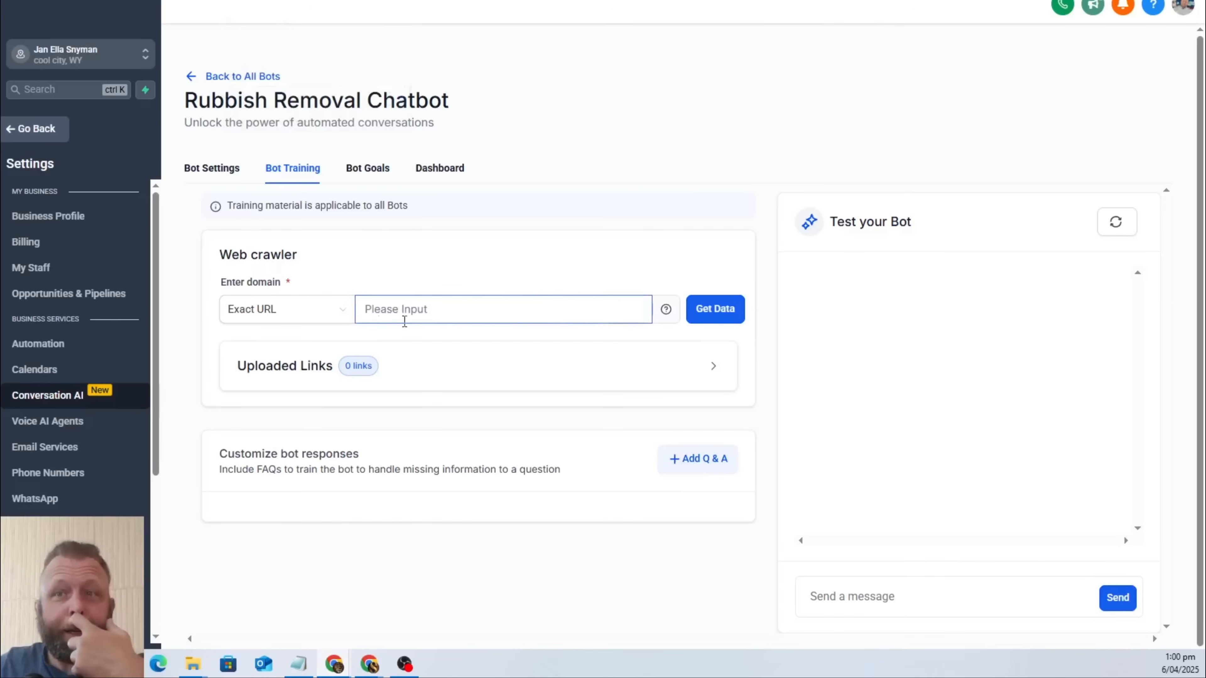
click(334, 315)
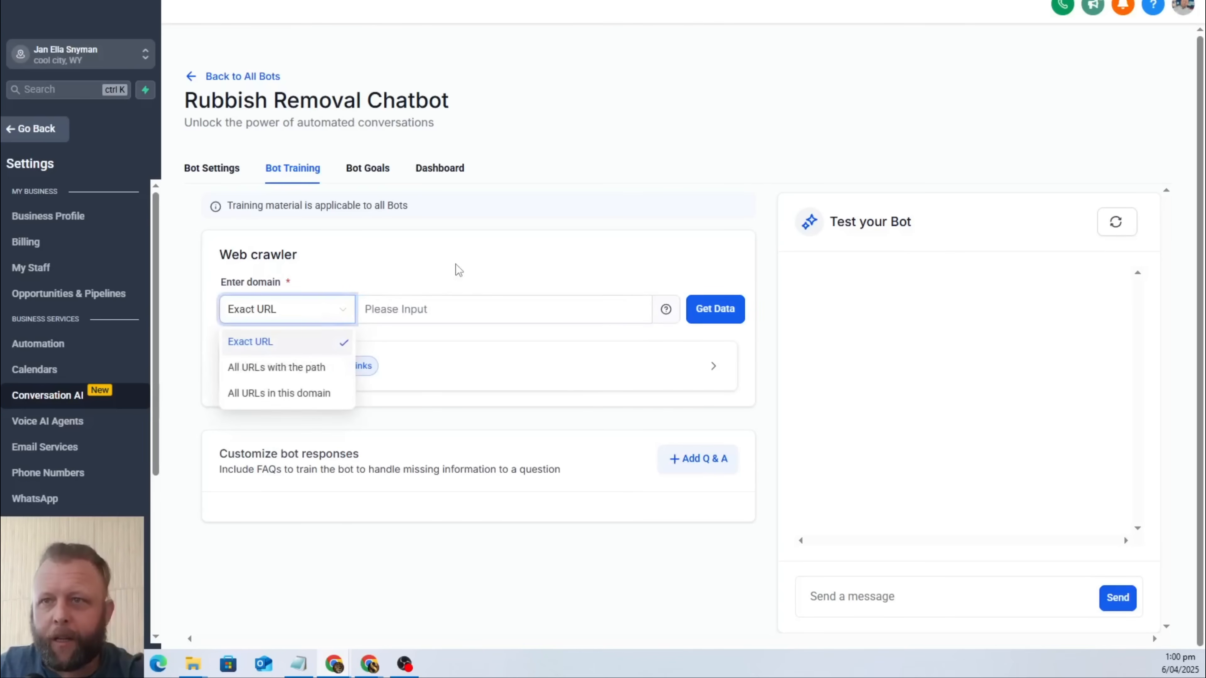
click(434, 304)
click(434, 304)
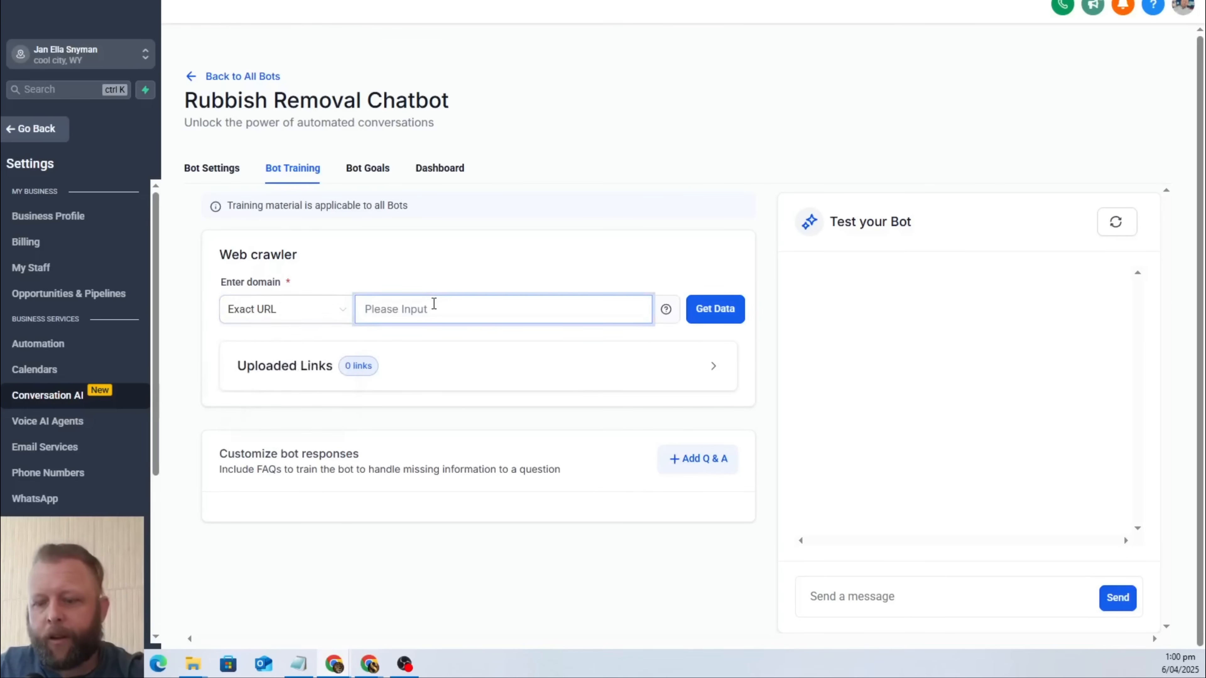
key(ctrl+v)
click(715, 309)
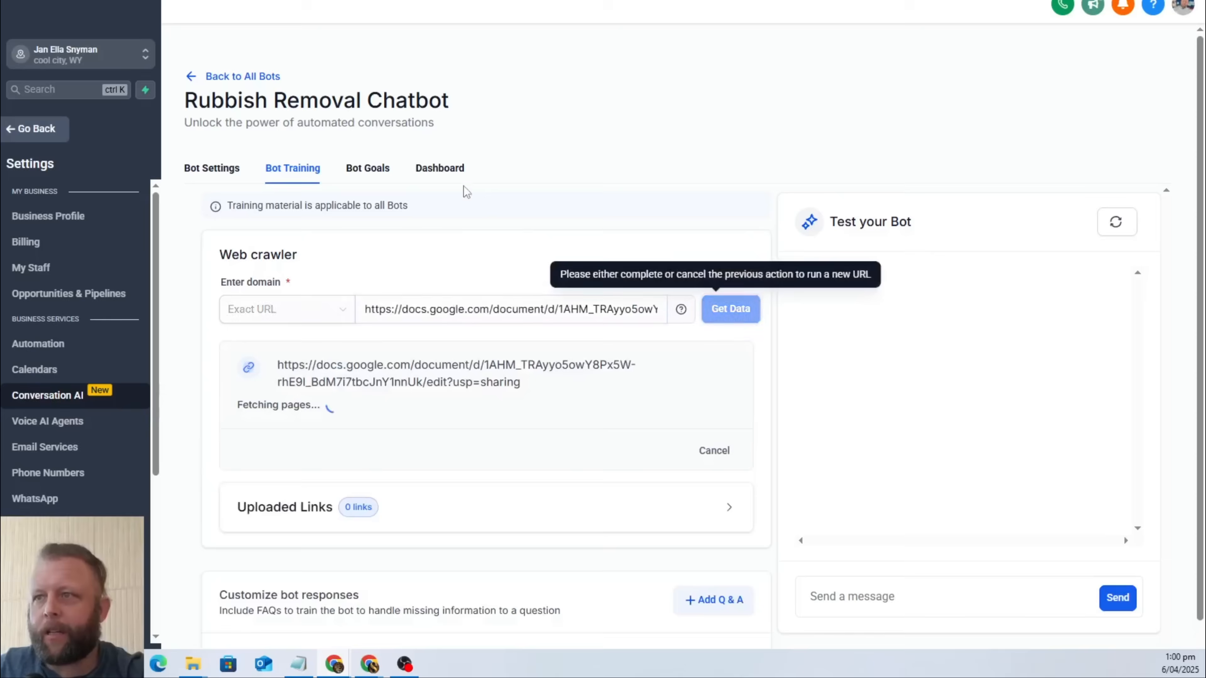
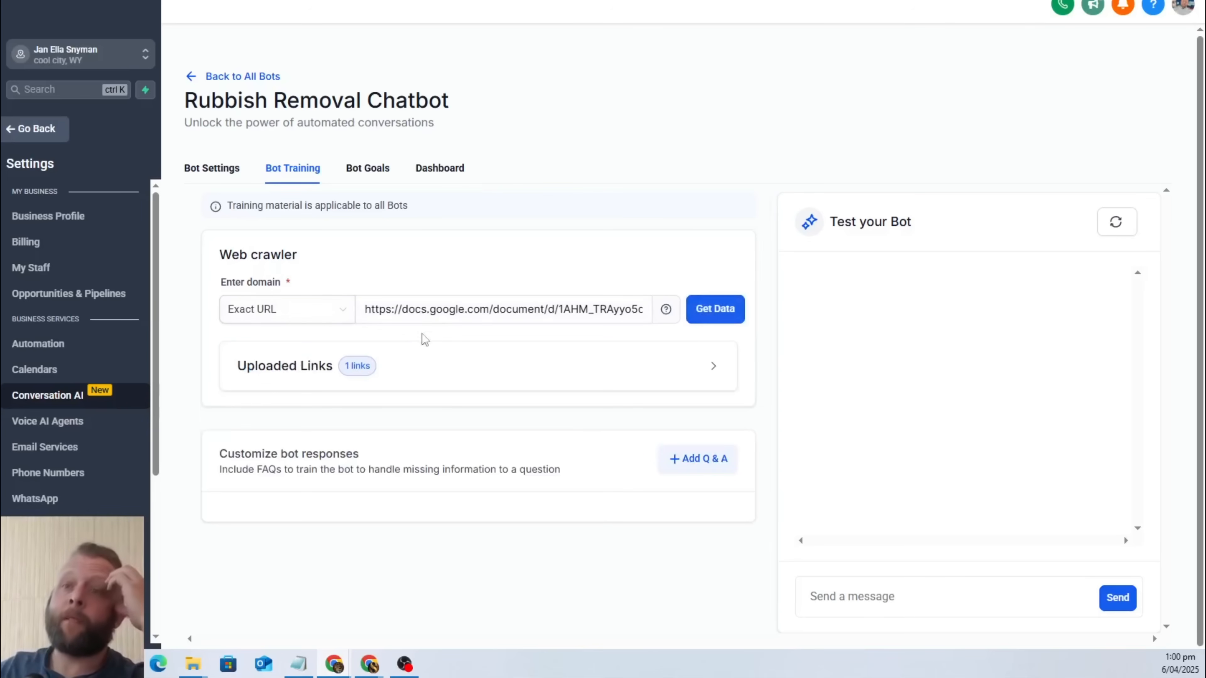
Expand the crawler's uploaded links to check the training status, and review the source text in the "Rubbish Chatbot" document in Google Docs.
click(636, 379)
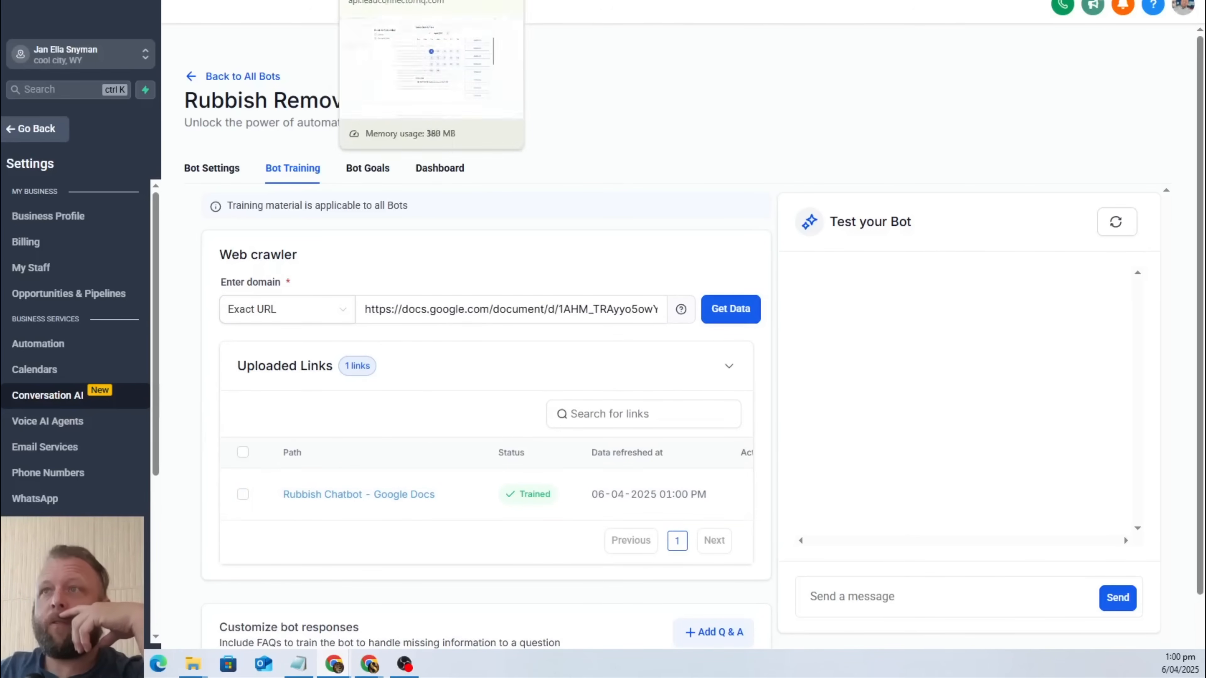
click(574, 1)
click(888, 331)
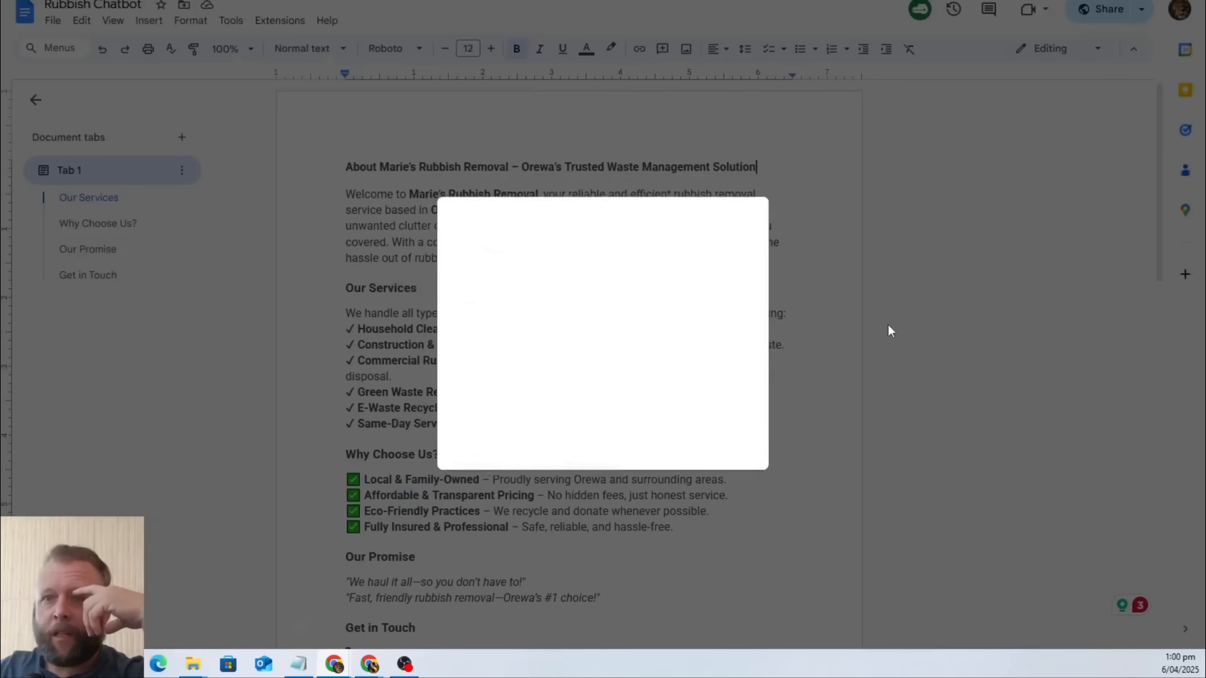
scroll(603, 399, down, 3)
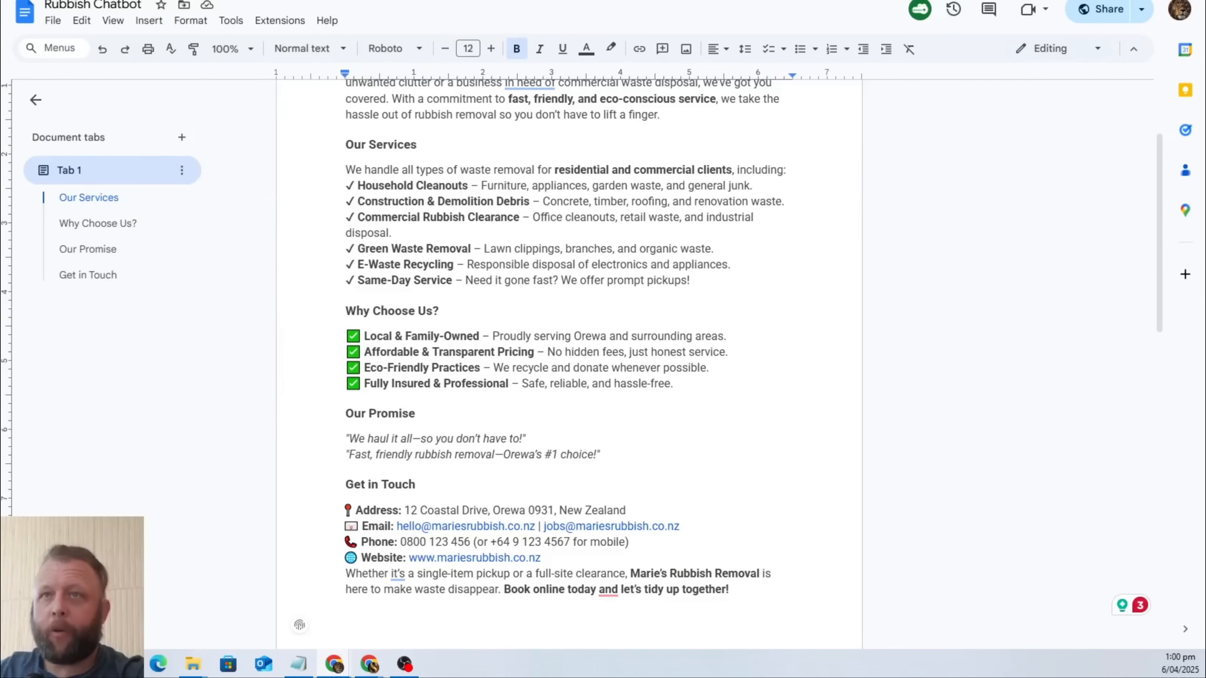
Back in GoHighLevel, send the test bot "Hey what is your address" and give its reply positive feedback.
key(ctrl+Tab)
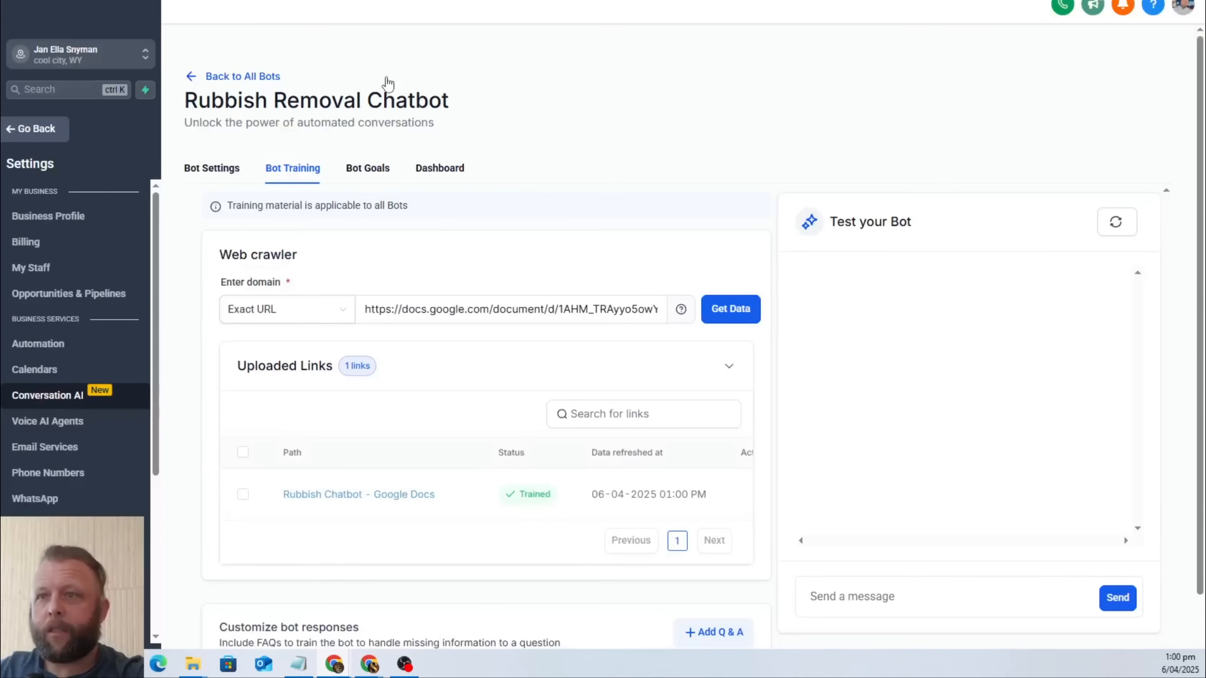
click(832, 595)
text(Hey what is your address)
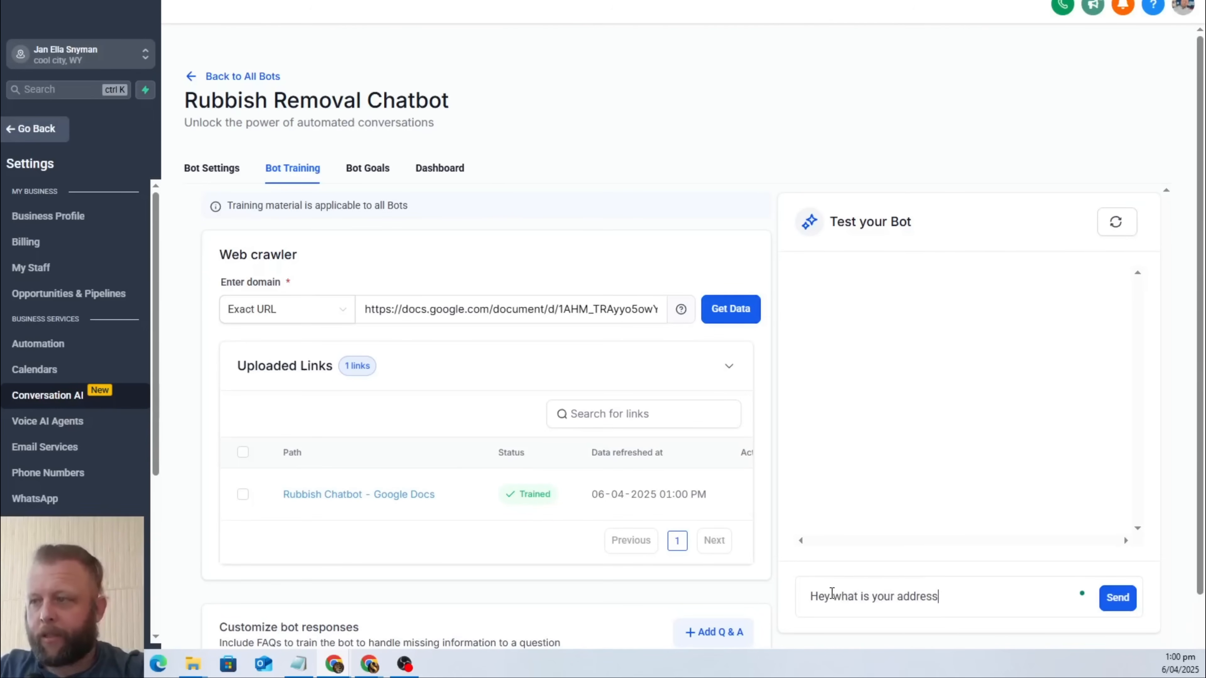
key(Return)
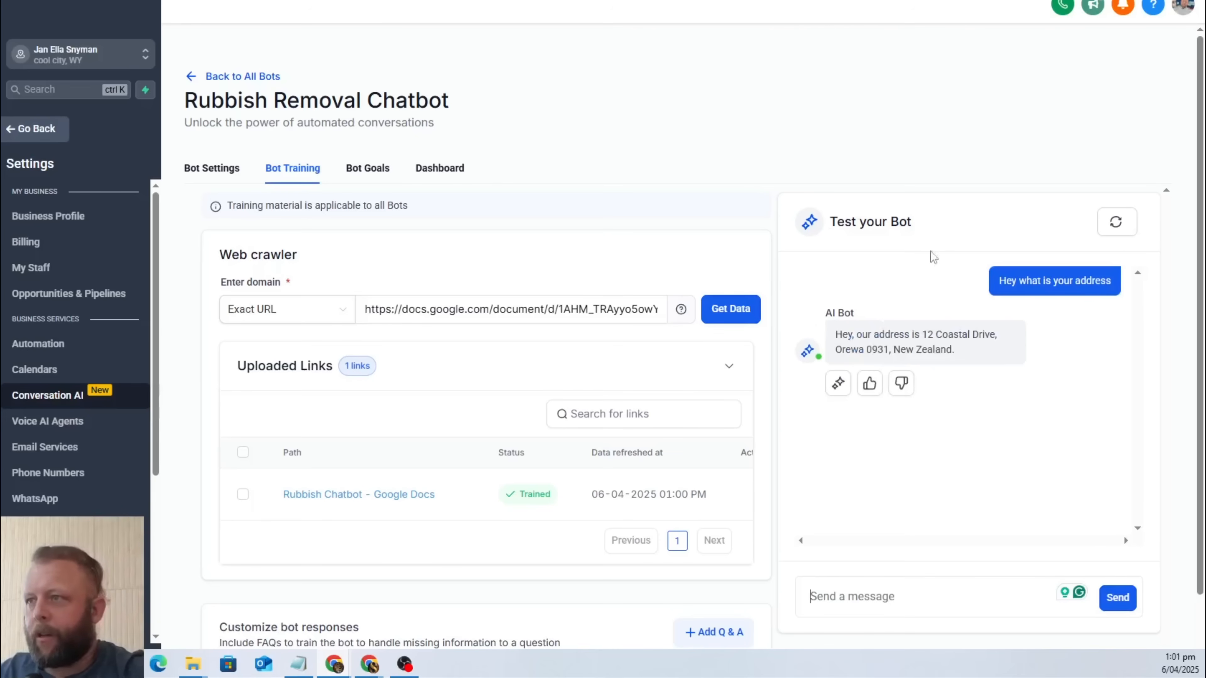
scroll(826, 289, down, 2)
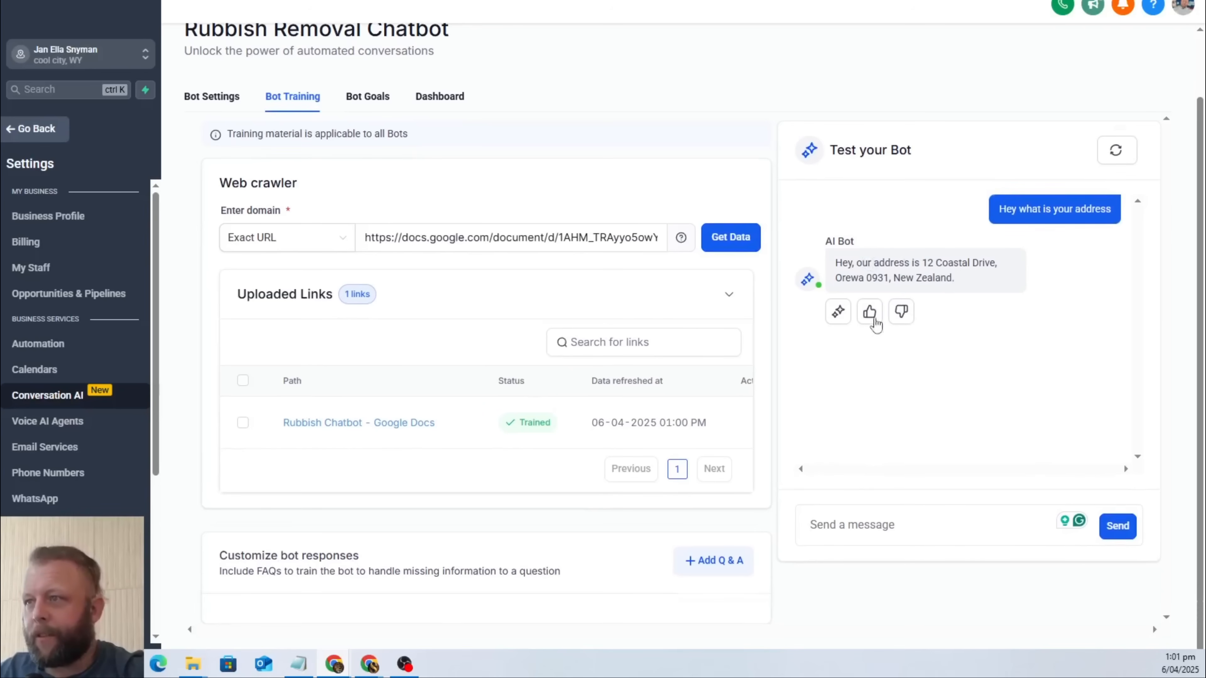
click(870, 315)
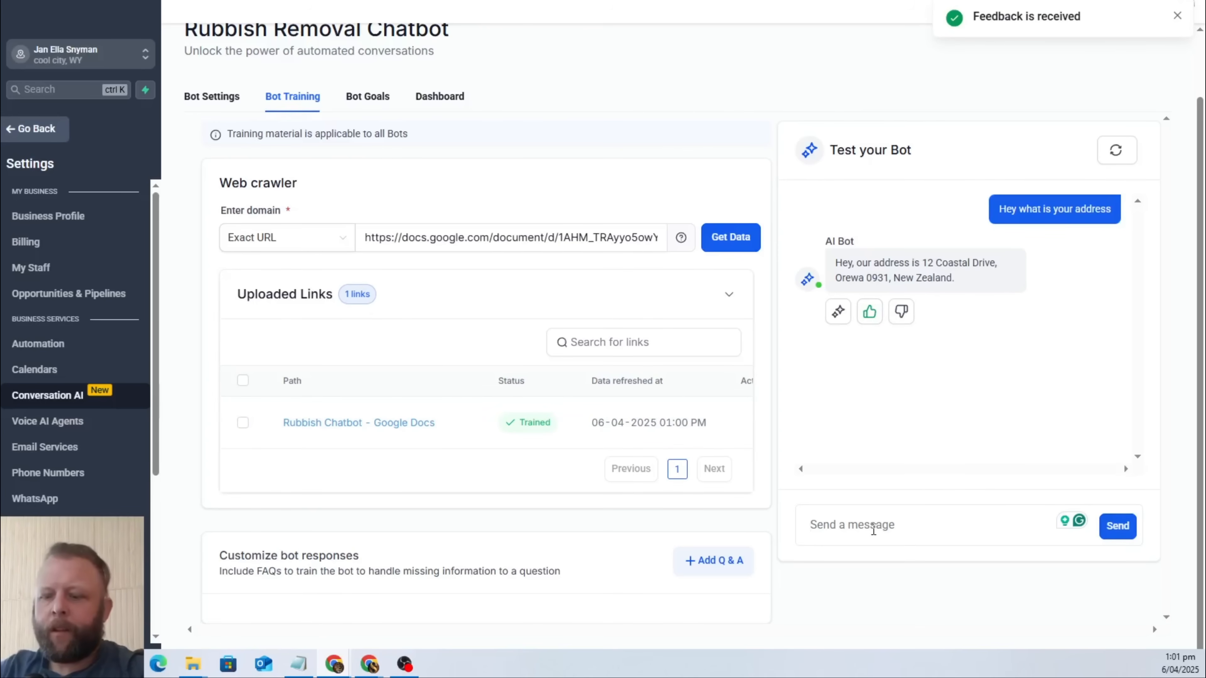
Send the test bot "I have a heap of rubbish at my home that needs picking up, can you help?" and rate its reply positively.
text(can)
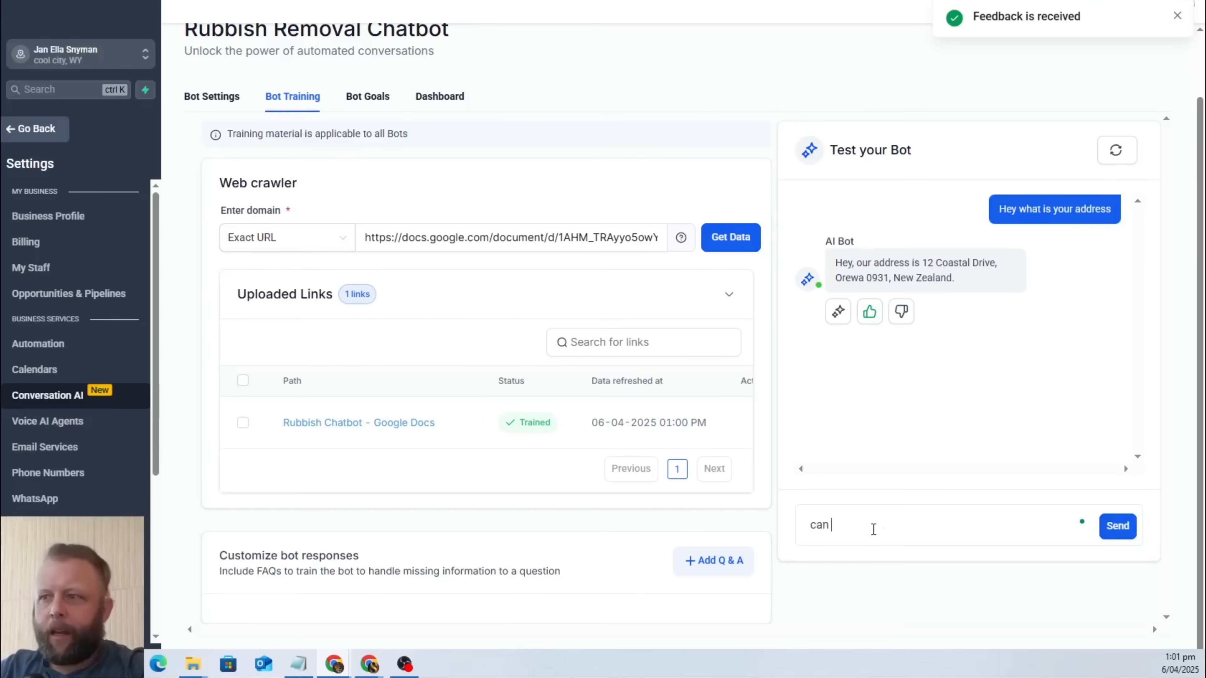
key(BackSpace)
key(BackSpace)
key(BackSpace)
key(BackSpace)
text(I have a heap)
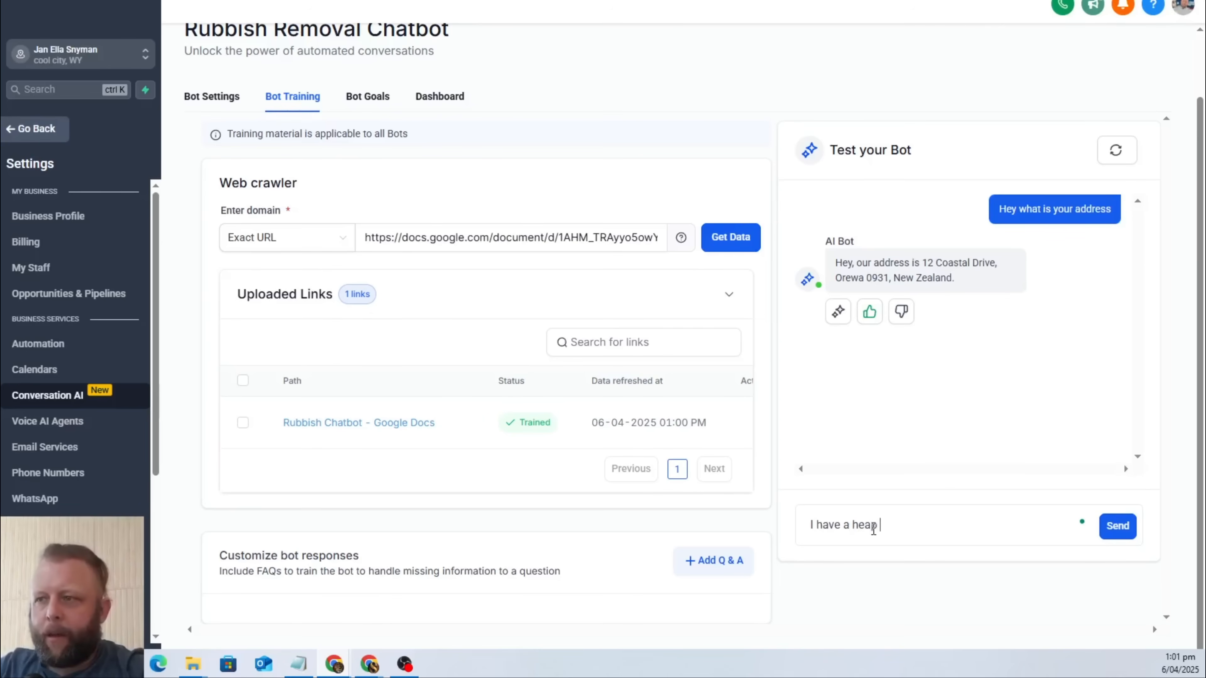
text( of rubbish )
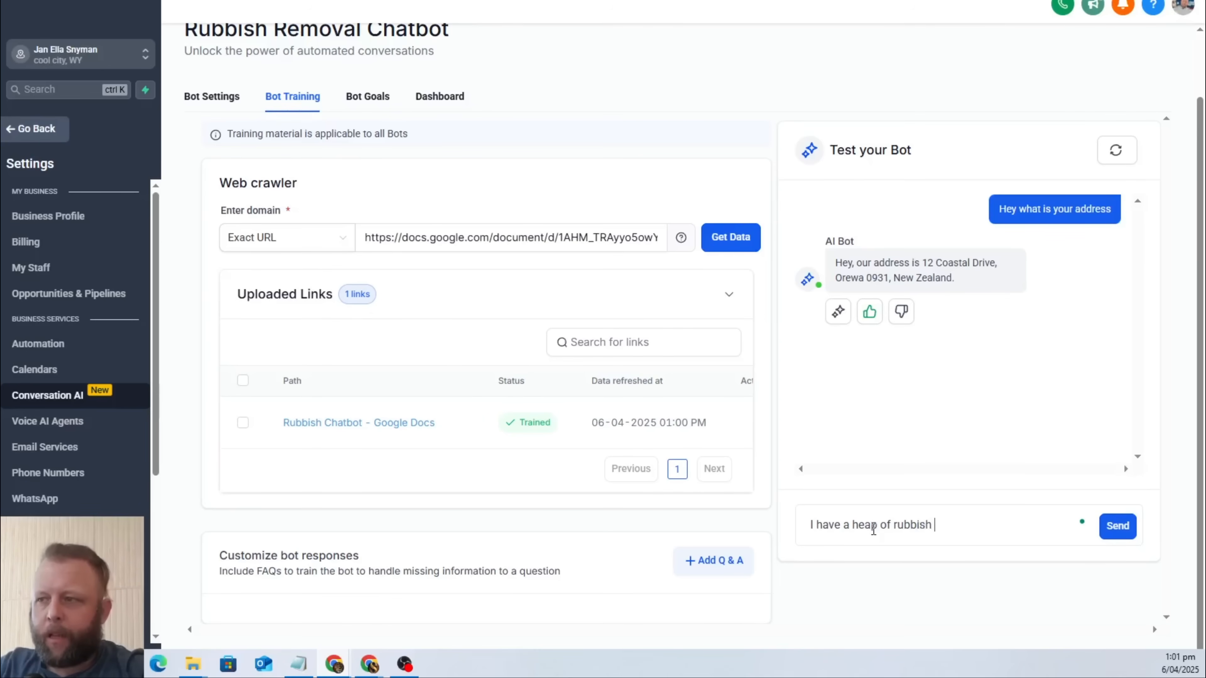
text(at my home tha)
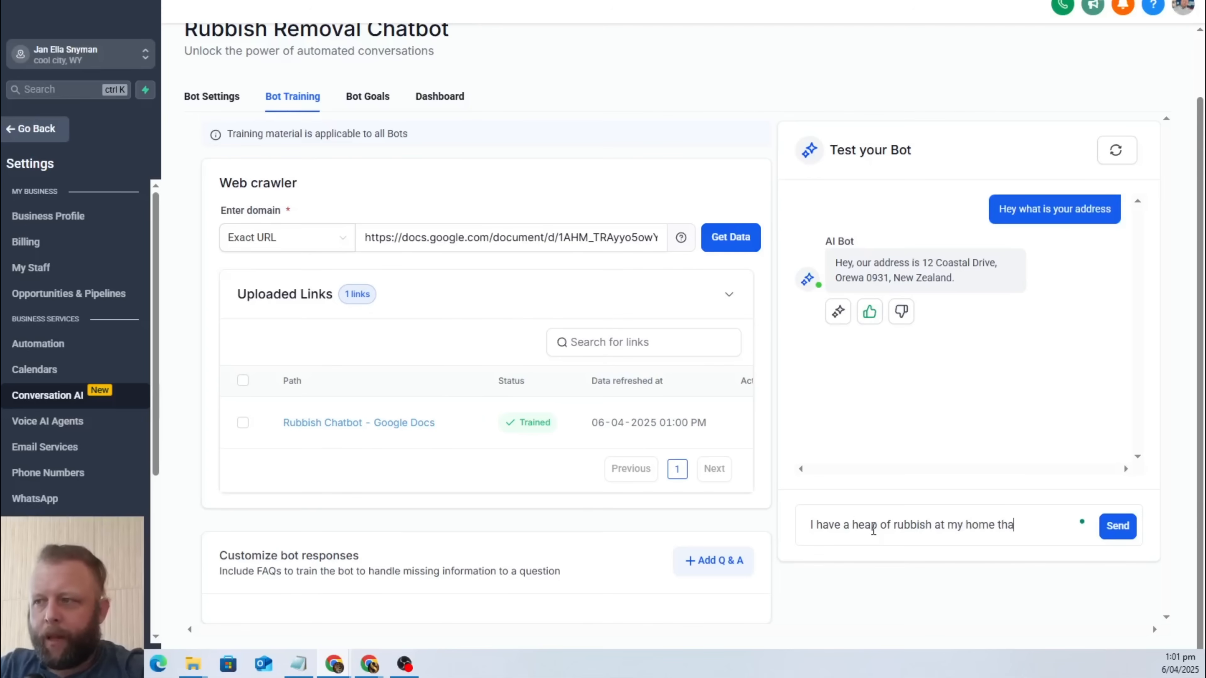
text(t needs pickin)
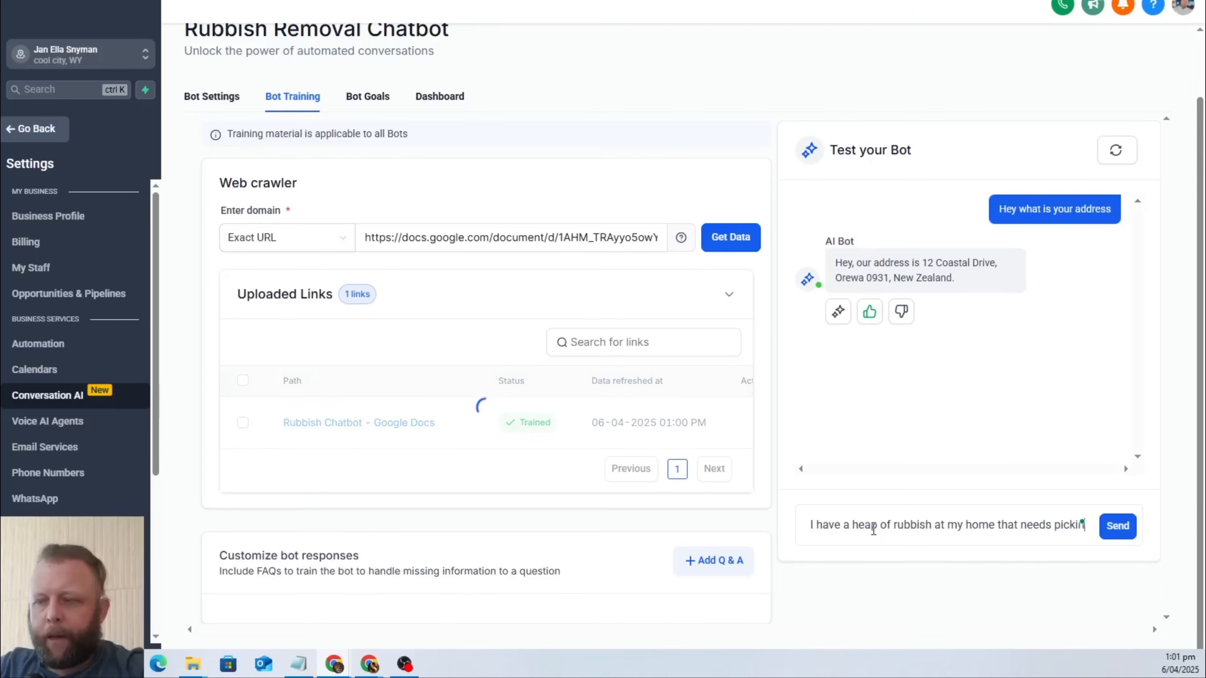
text(g up, can you he)
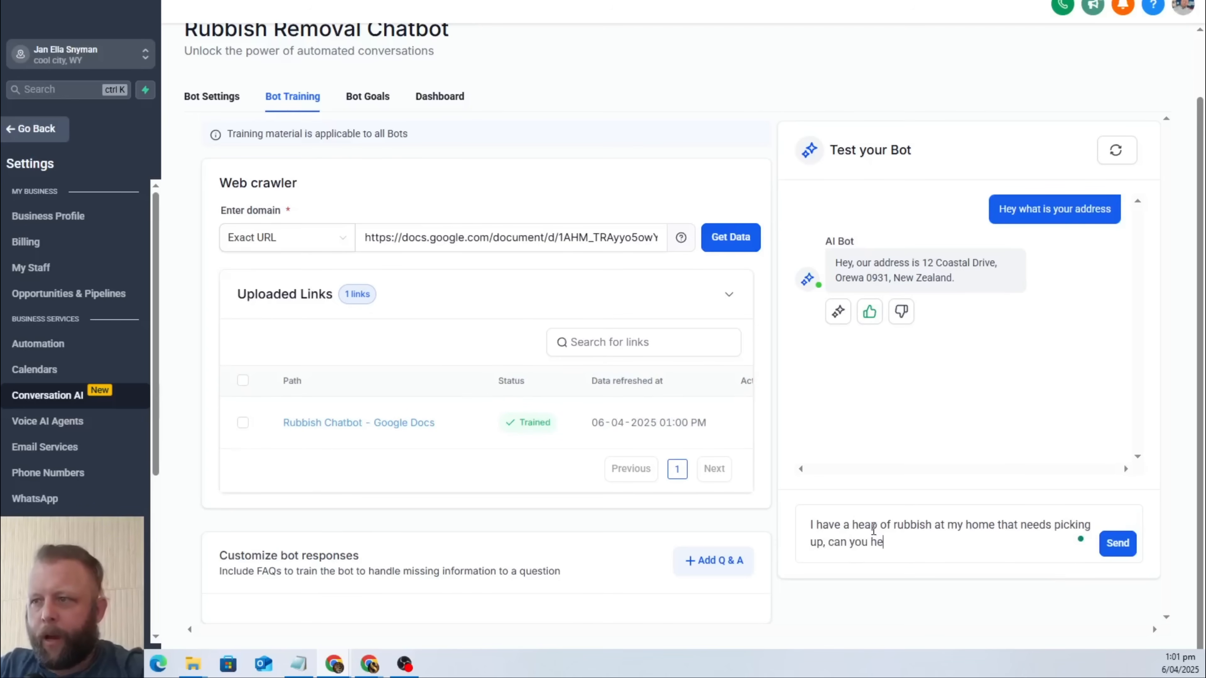
text(lp?)
key(Return)
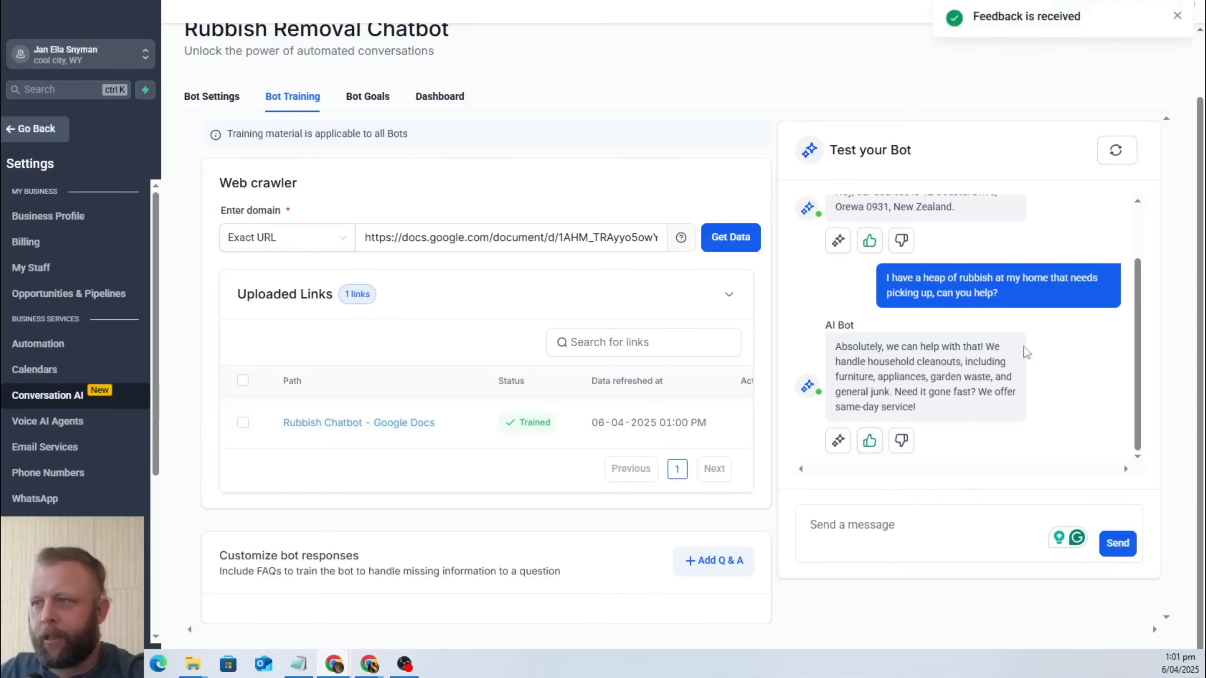
scroll(480, 465, down, 1)
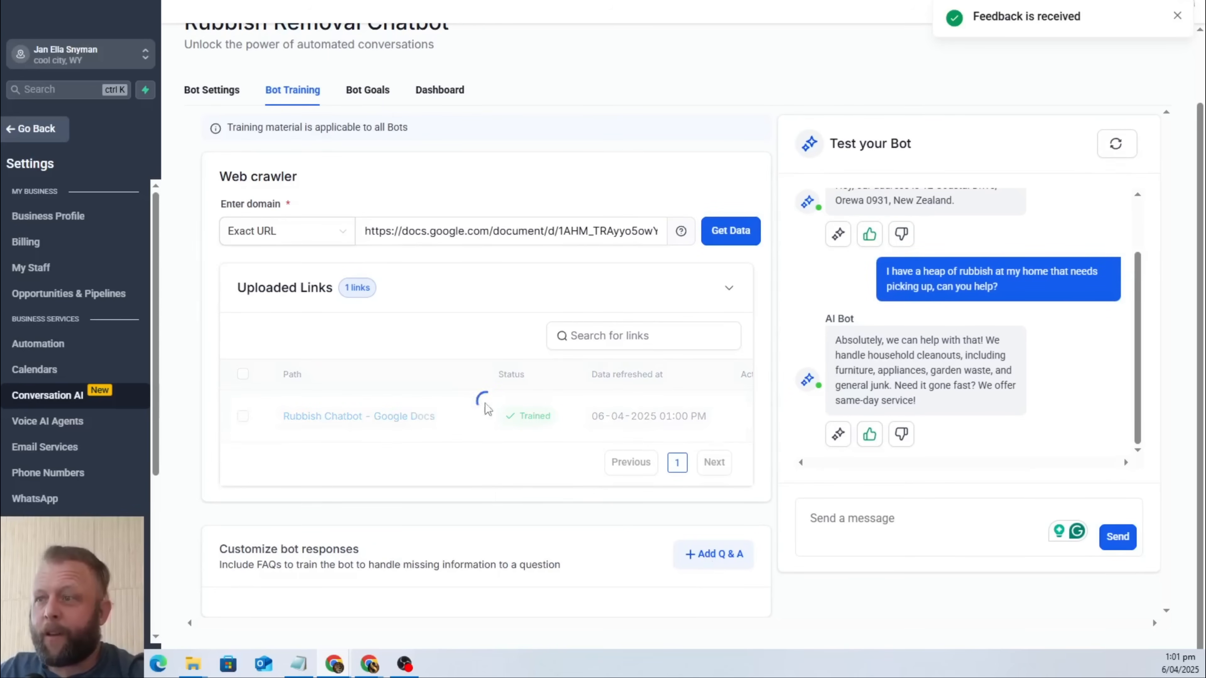
scroll(1049, 288, up, 2)
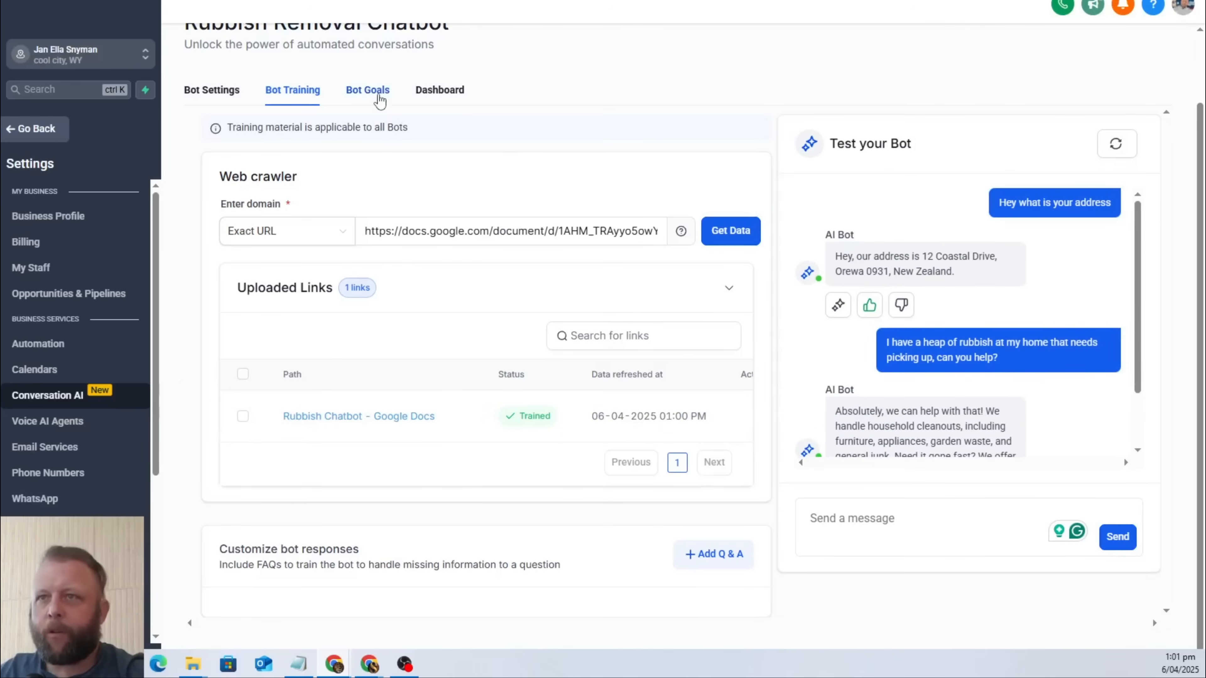
Review the bot's goals, including its personality, intent and additional information prompts and the available actions, and open the bot's dashboard.
click(375, 90)
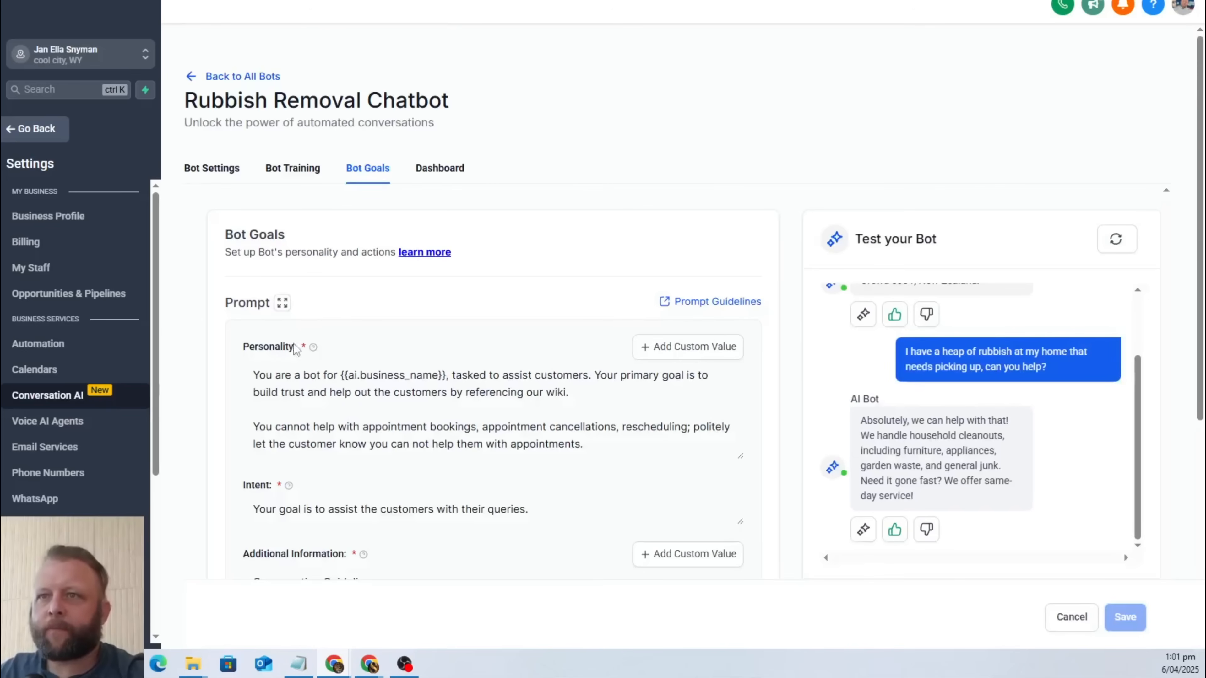
scroll(560, 342, down, 6)
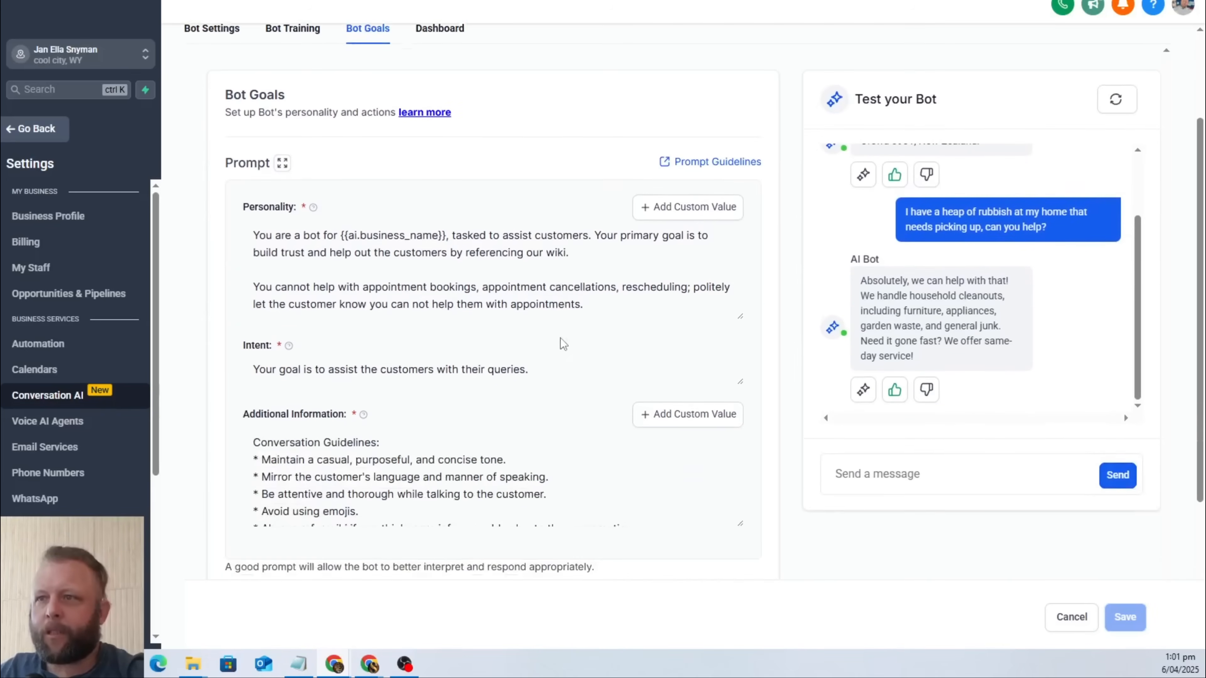
scroll(542, 269, down, 3)
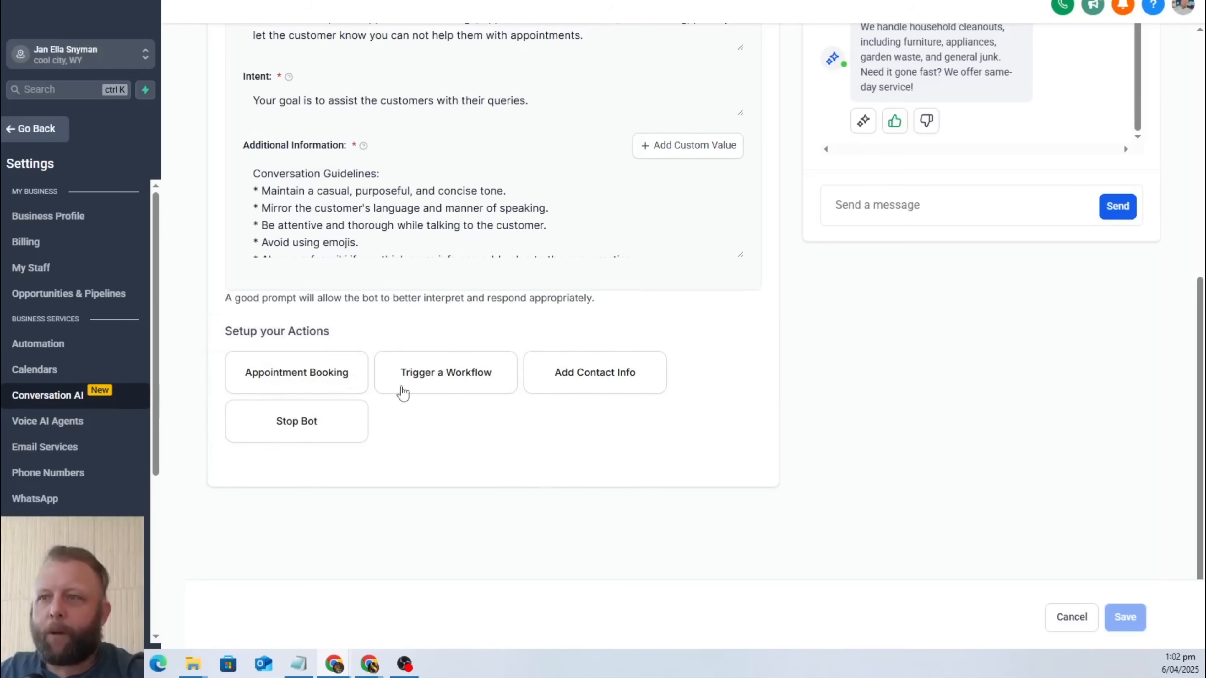
scroll(734, 378, up, 6)
scroll(736, 377, up, 2)
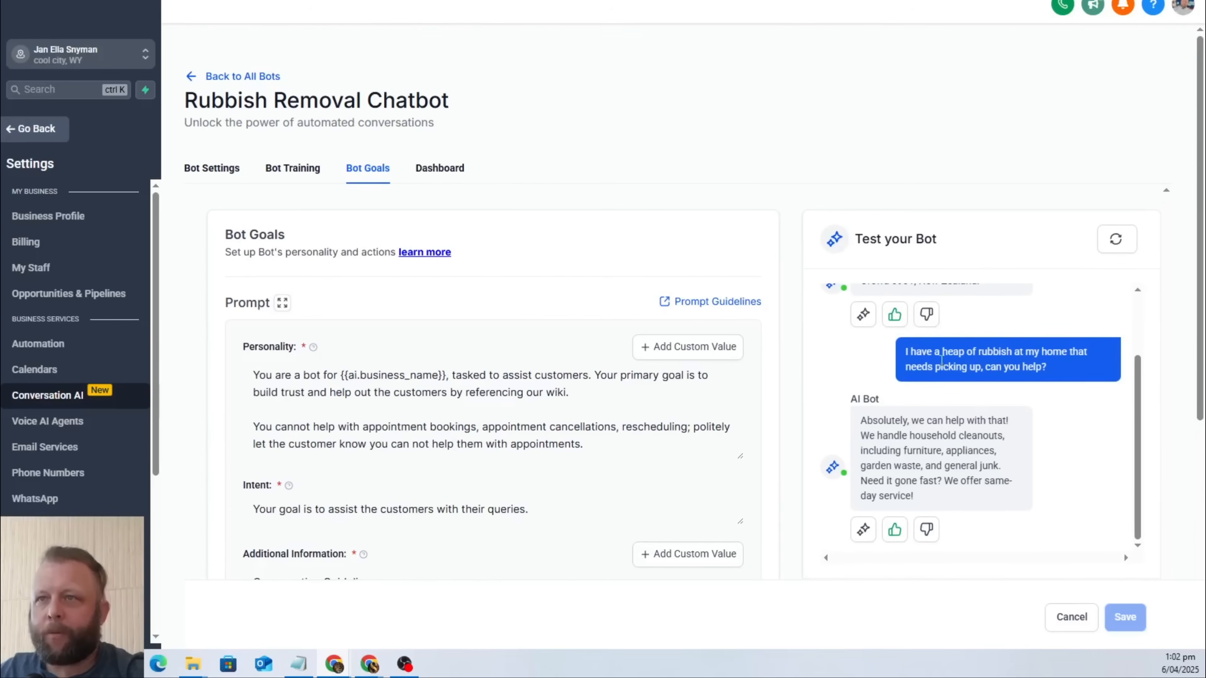
click(449, 169)
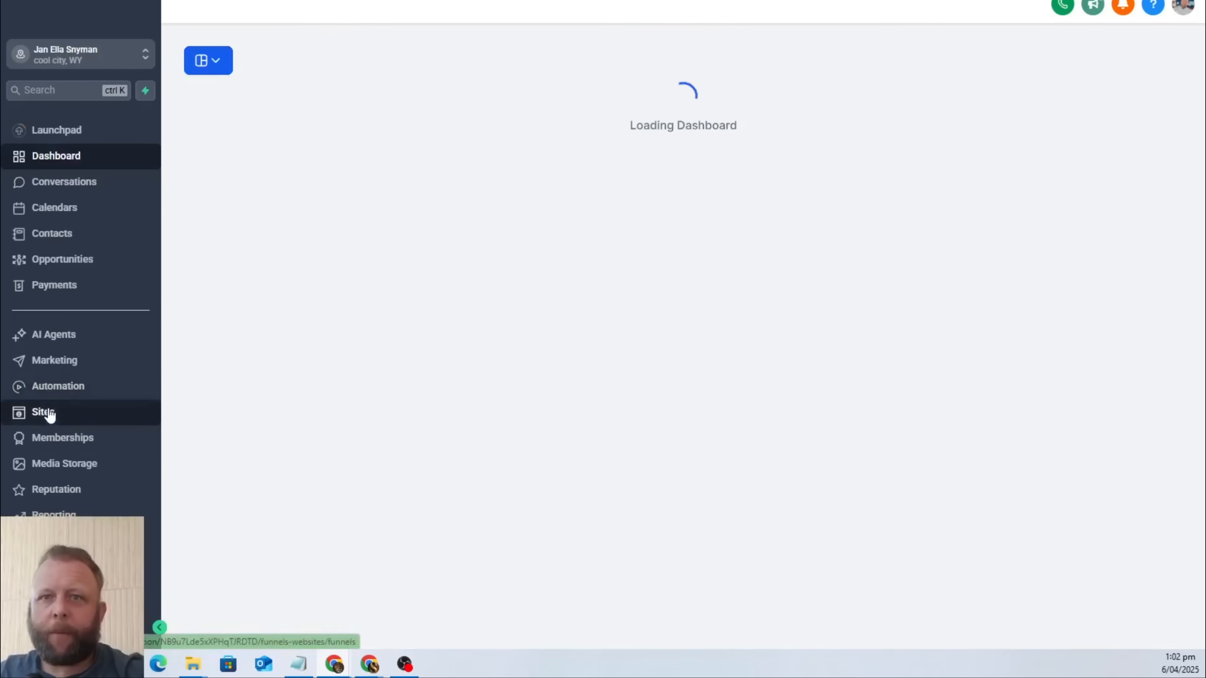
Go to the chat widgets in the Sites area and create a new All-In-One chat widget.
click(60, 388)
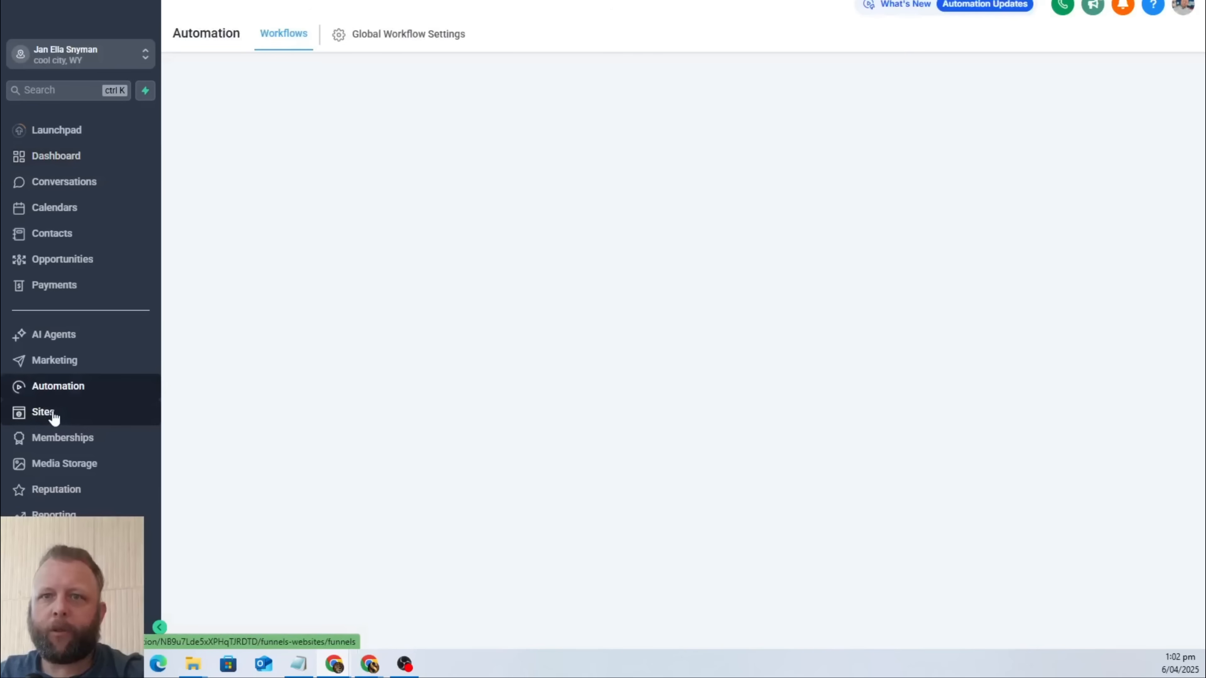
click(54, 416)
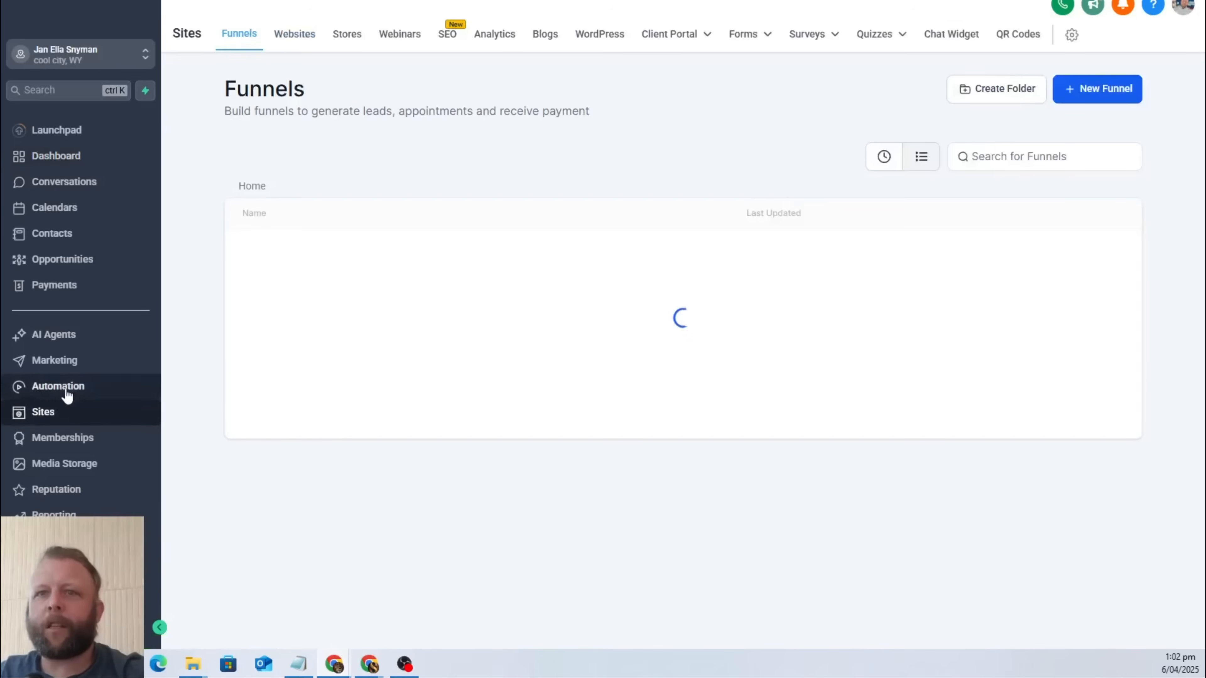
click(958, 36)
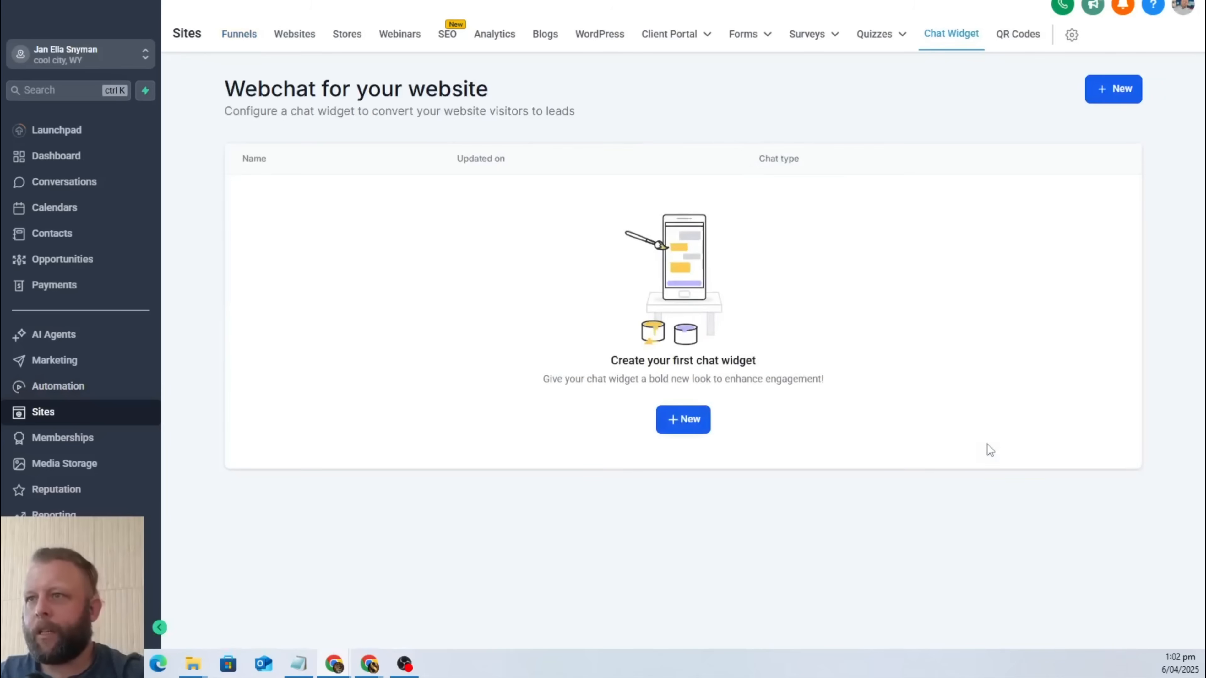
click(690, 427)
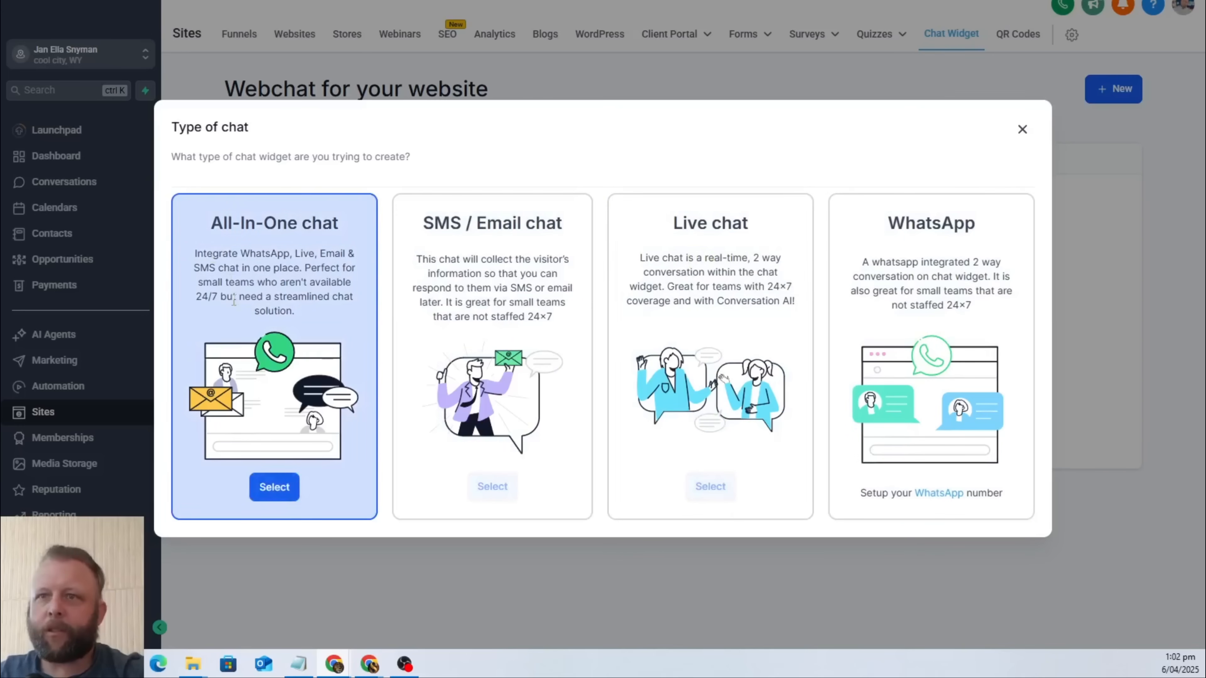
click(273, 490)
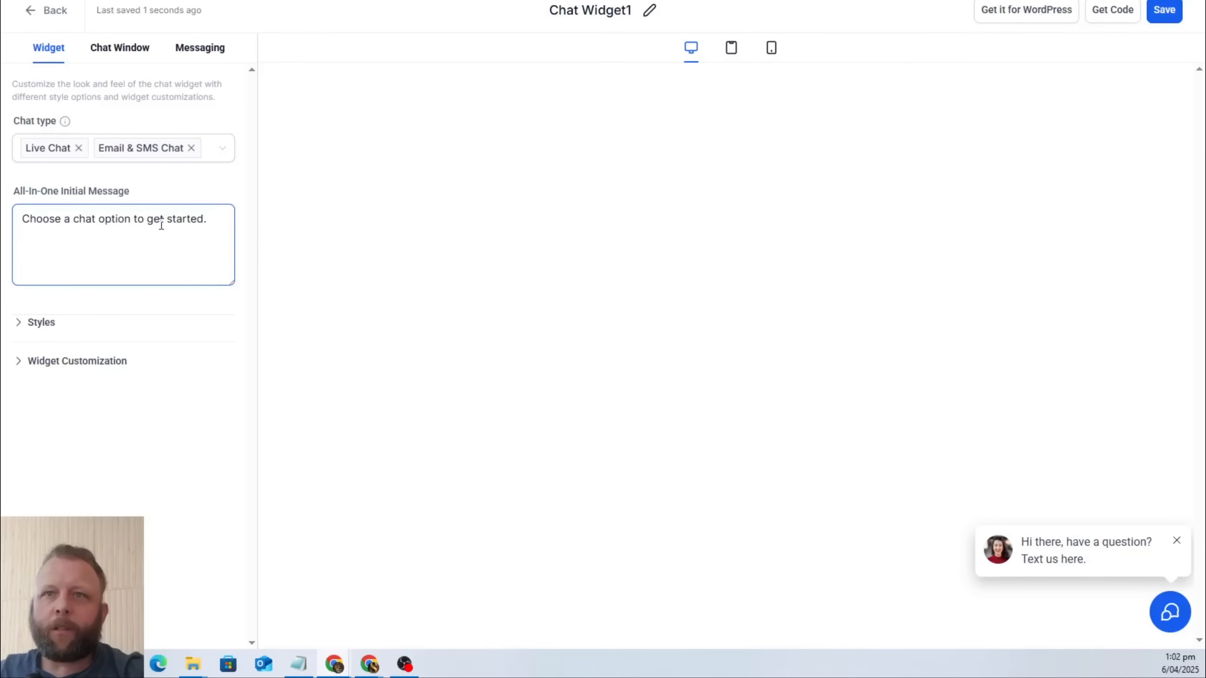
Look through the widget's style options and replace its avatar image with logo1.png from the media storage.
click(41, 327)
scroll(204, 332, down, 10)
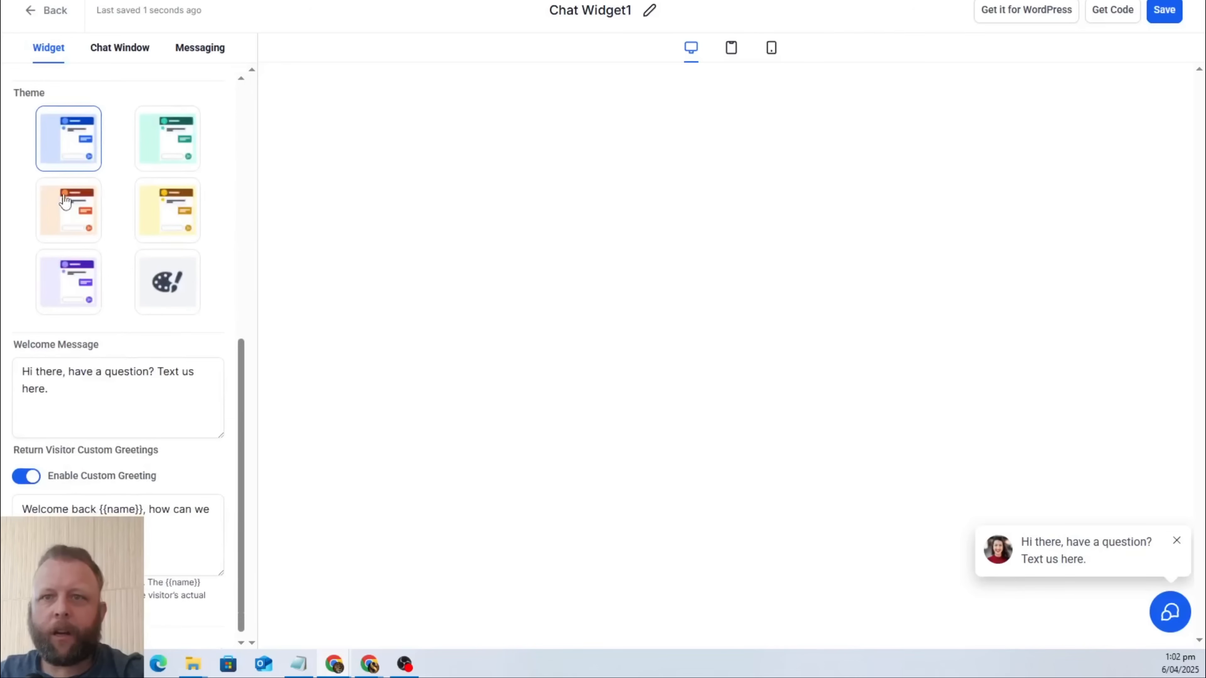
scroll(65, 202, down, 1)
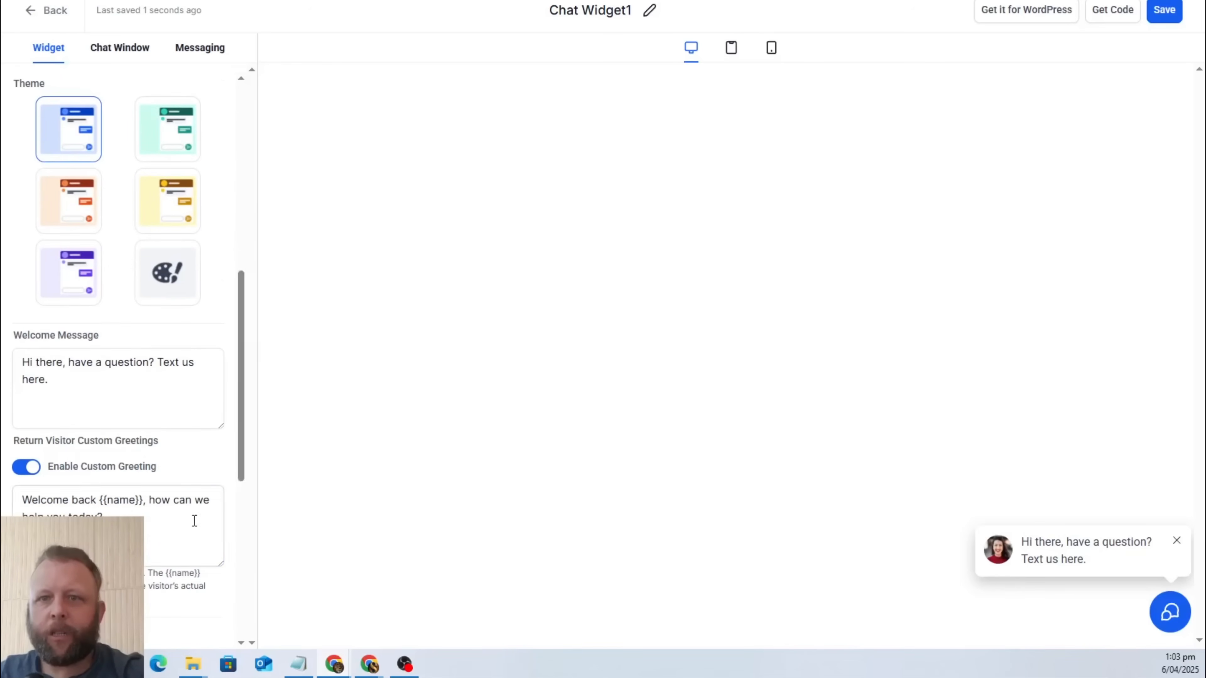
scroll(194, 521, down, 9)
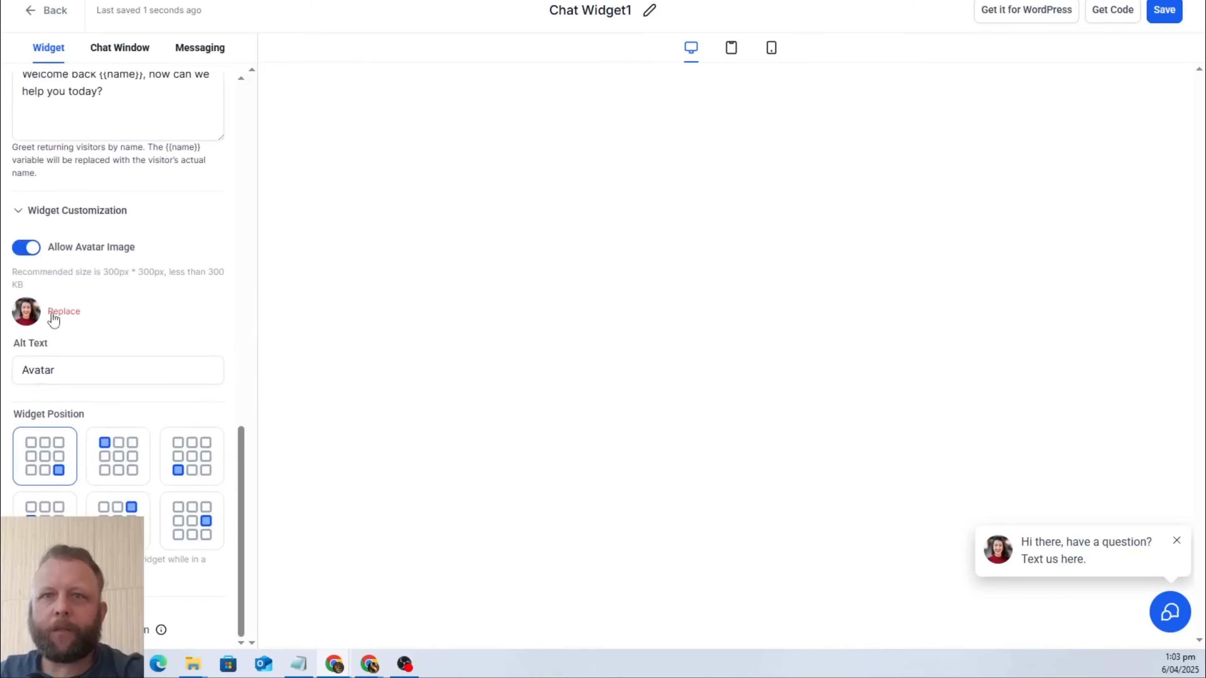
click(65, 313)
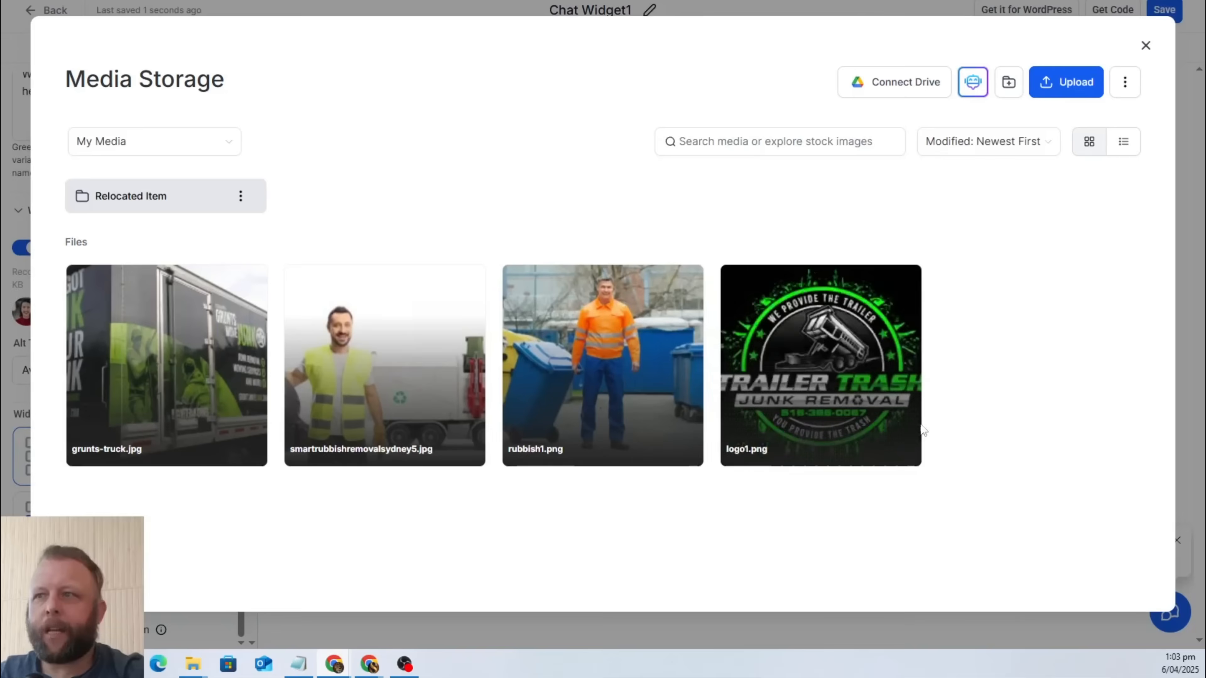
click(835, 371)
click(1094, 588)
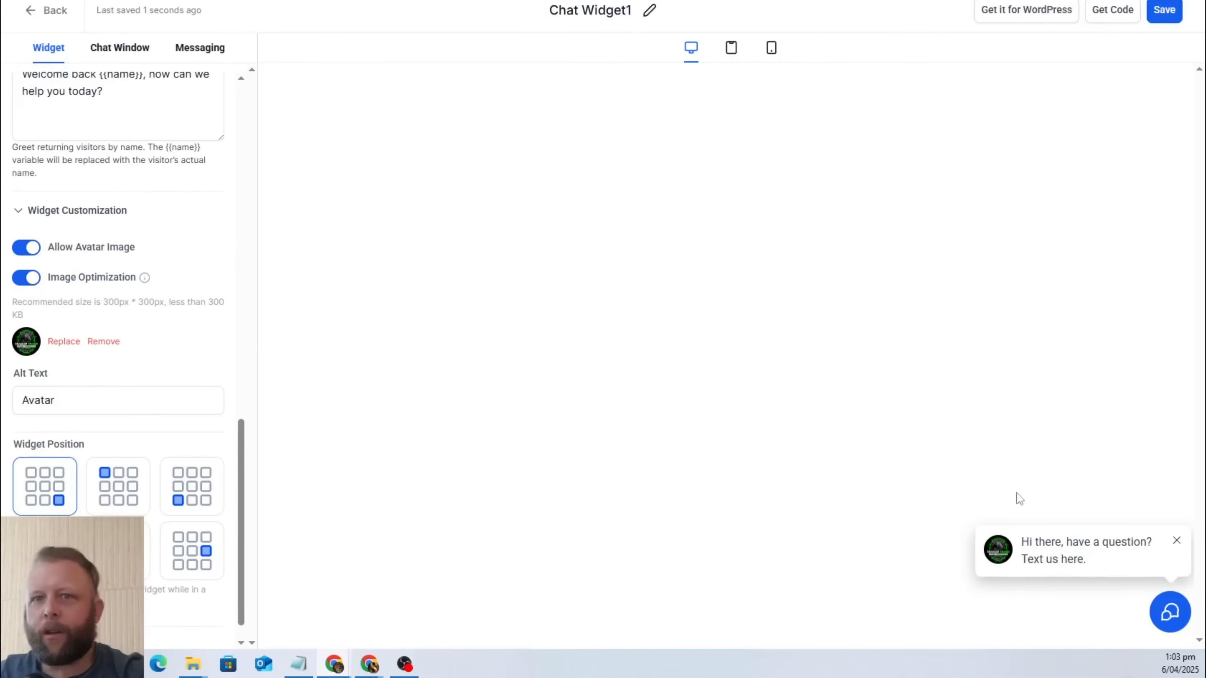
Check the widget position options, expand the chat preview, and return to the widget's chat type setting.
scroll(228, 350, down, 1)
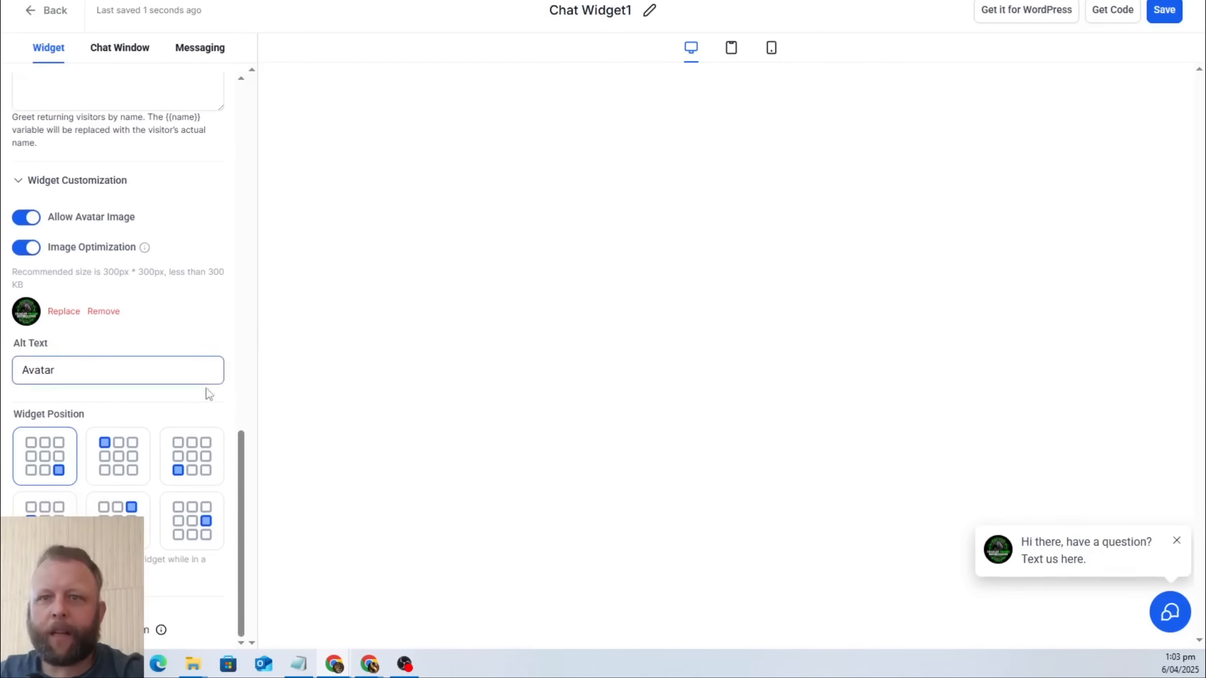
click(1171, 613)
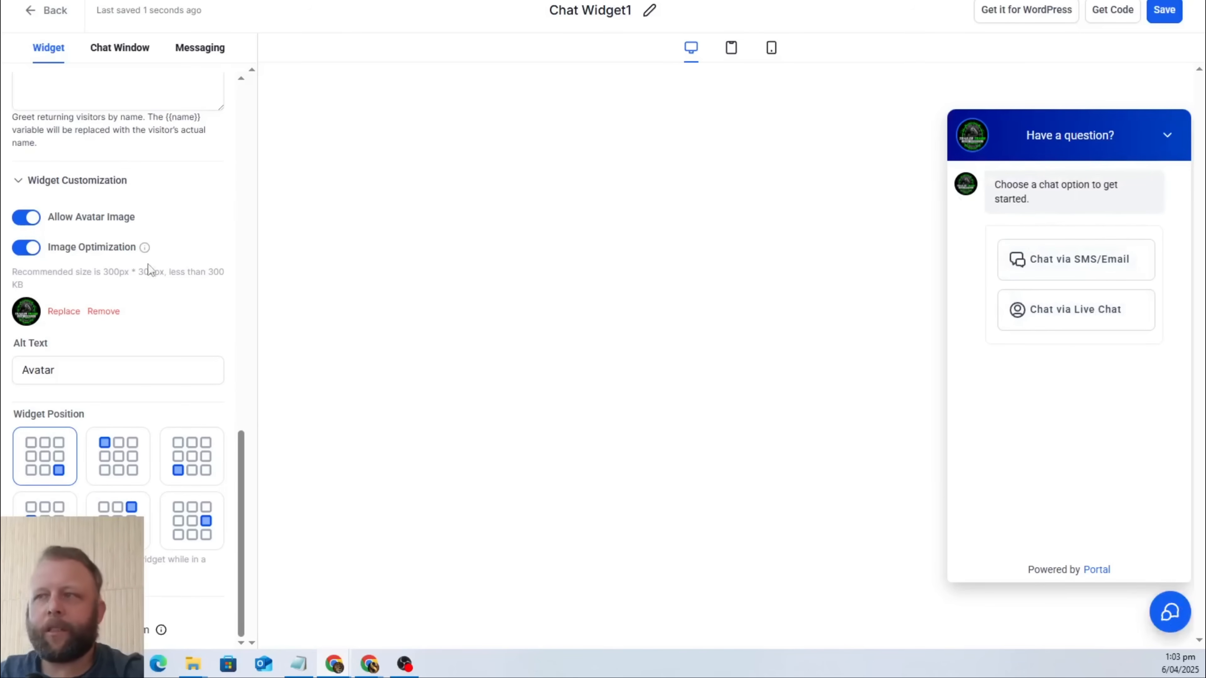
scroll(145, 266, up, 10)
scroll(137, 252, up, 3)
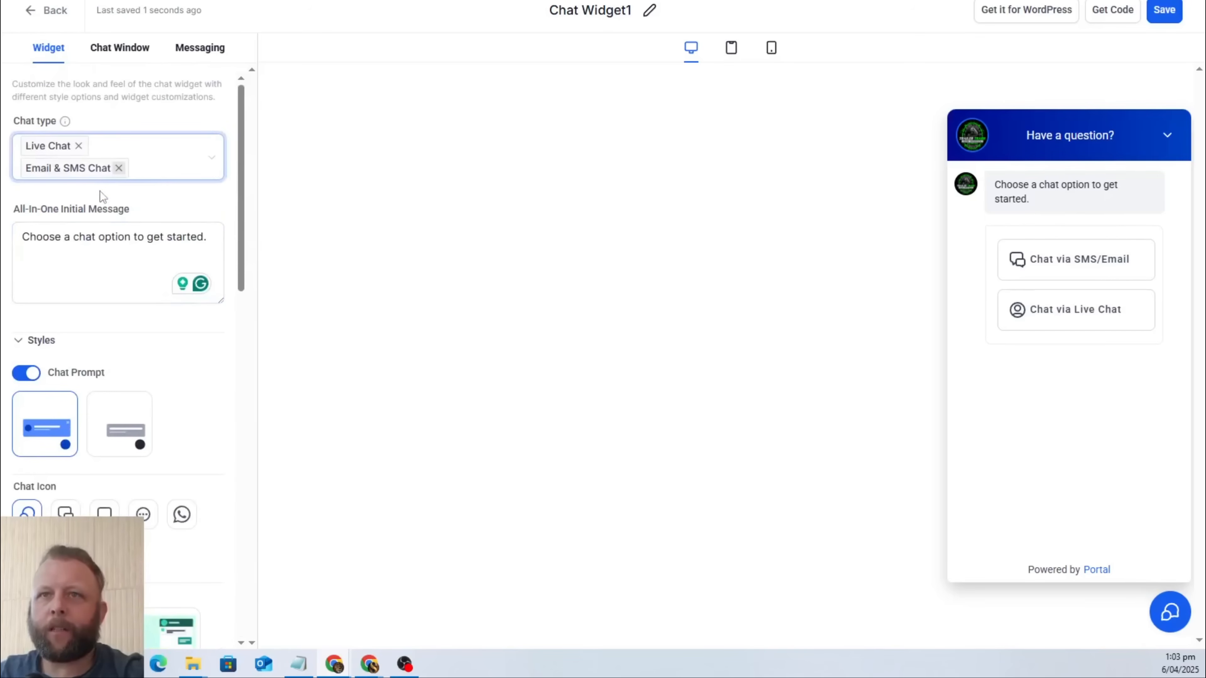
Check the chat type choices, leave the widget editor without saving, and delete Chat Widget1 from the widget list.
click(157, 166)
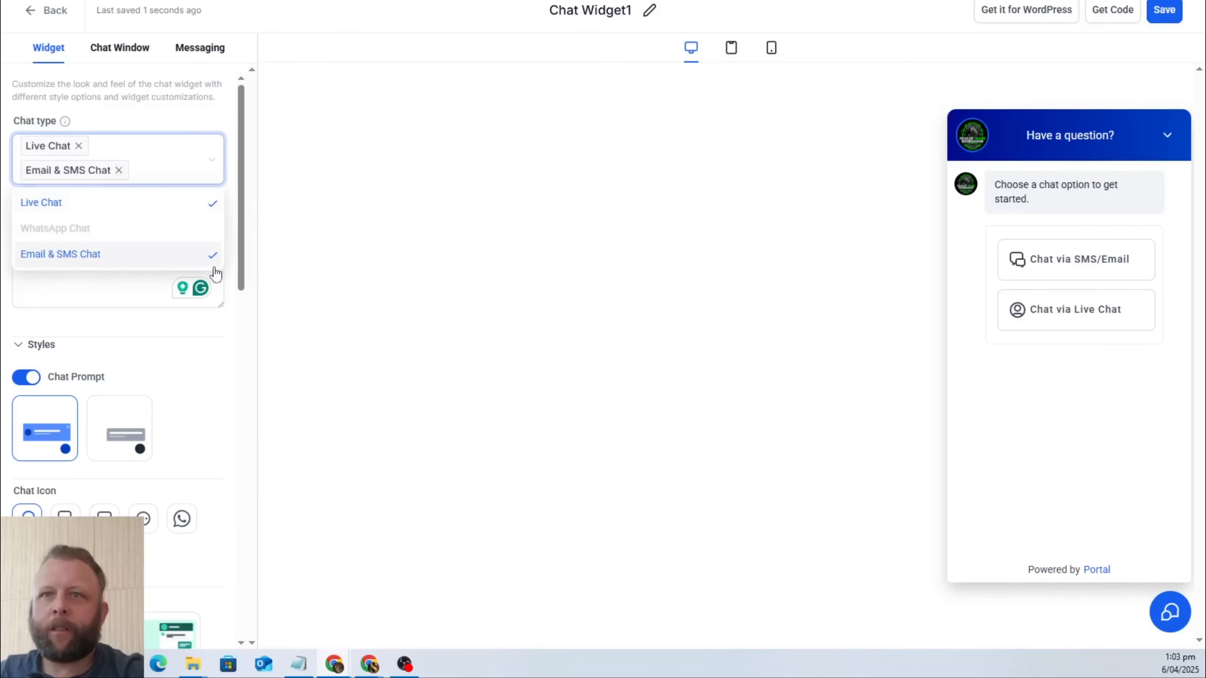
click(393, 138)
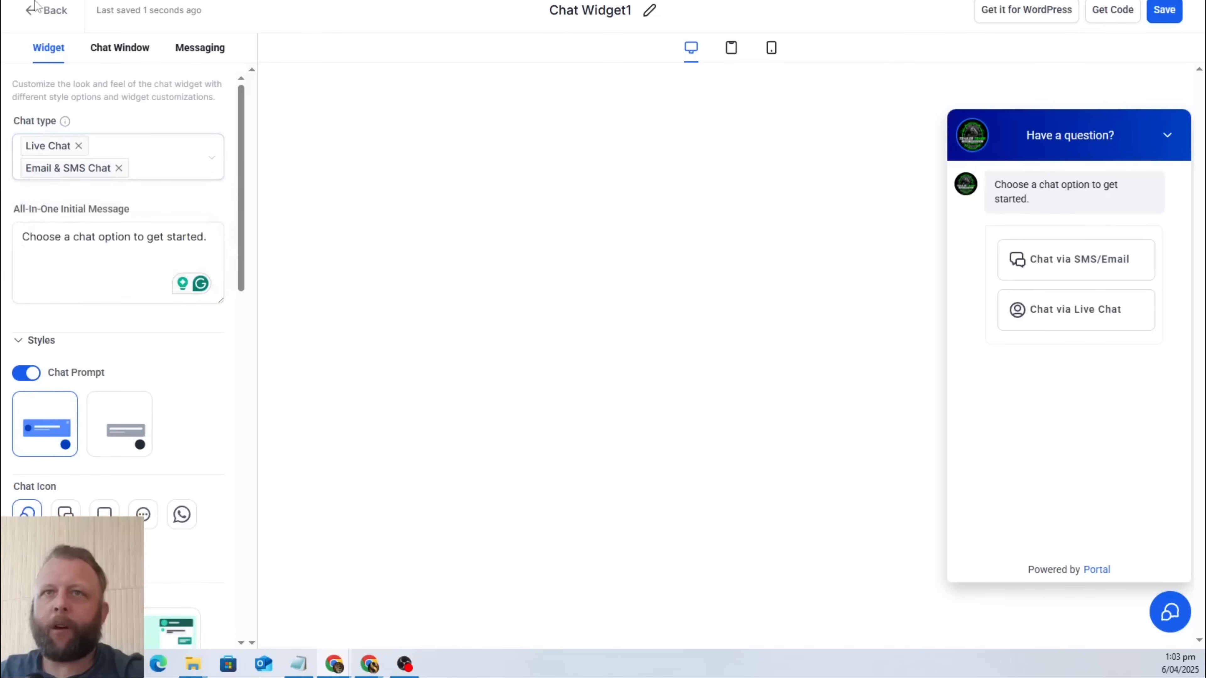
click(44, 12)
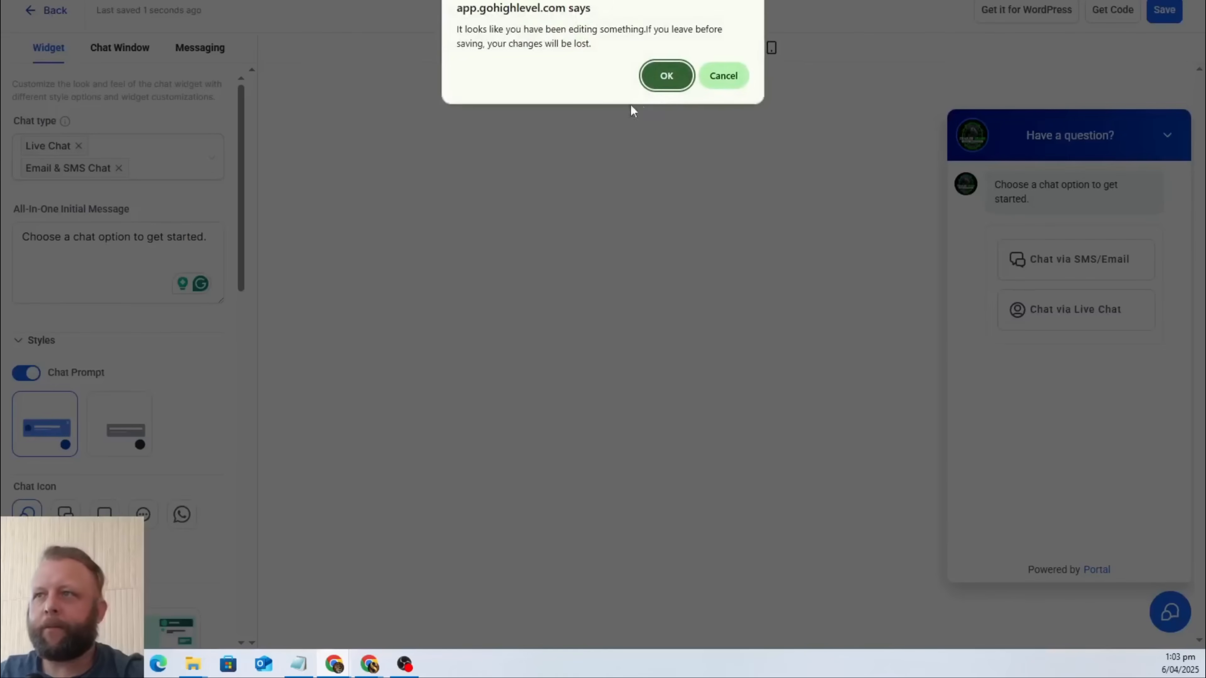
click(664, 76)
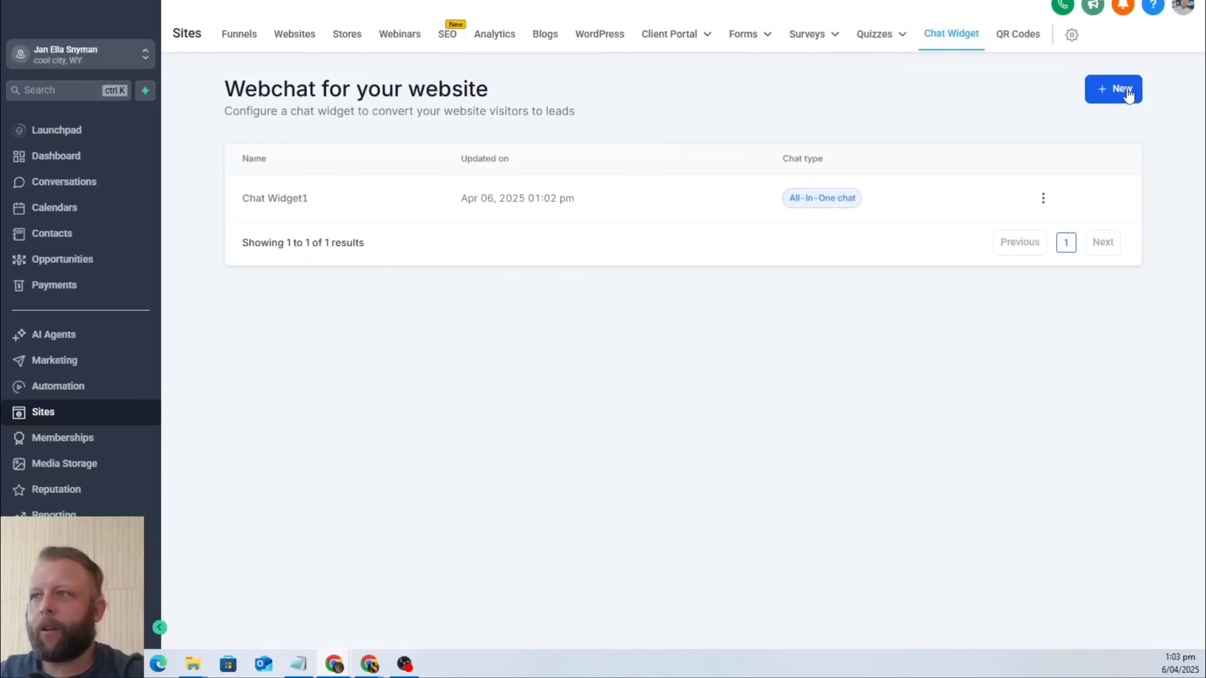
click(1043, 198)
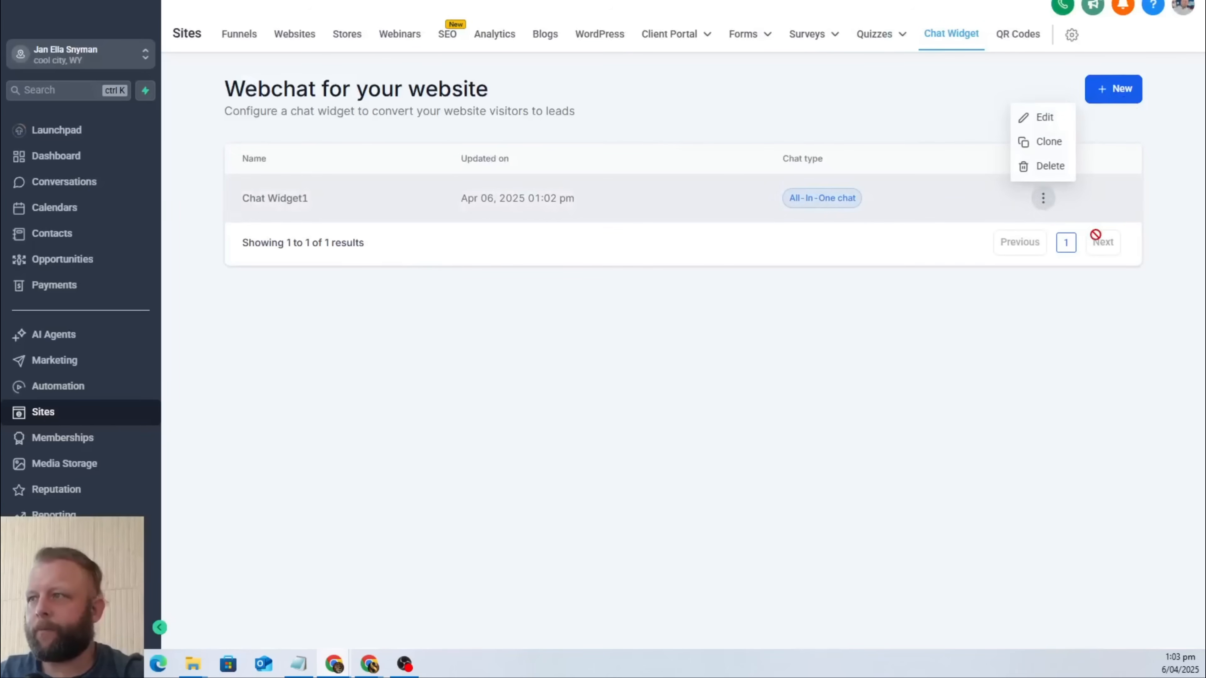
click(1051, 165)
click(748, 380)
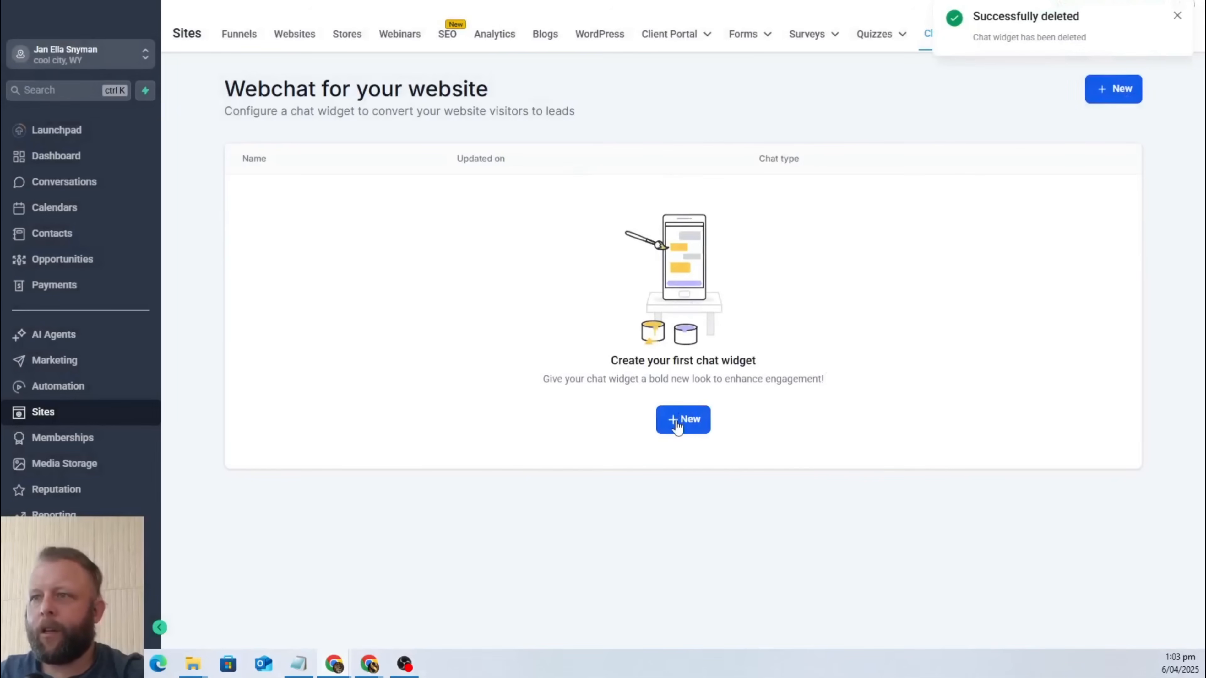
Create a new Live chat widget and name it "Rubbish Chatbot".
click(678, 420)
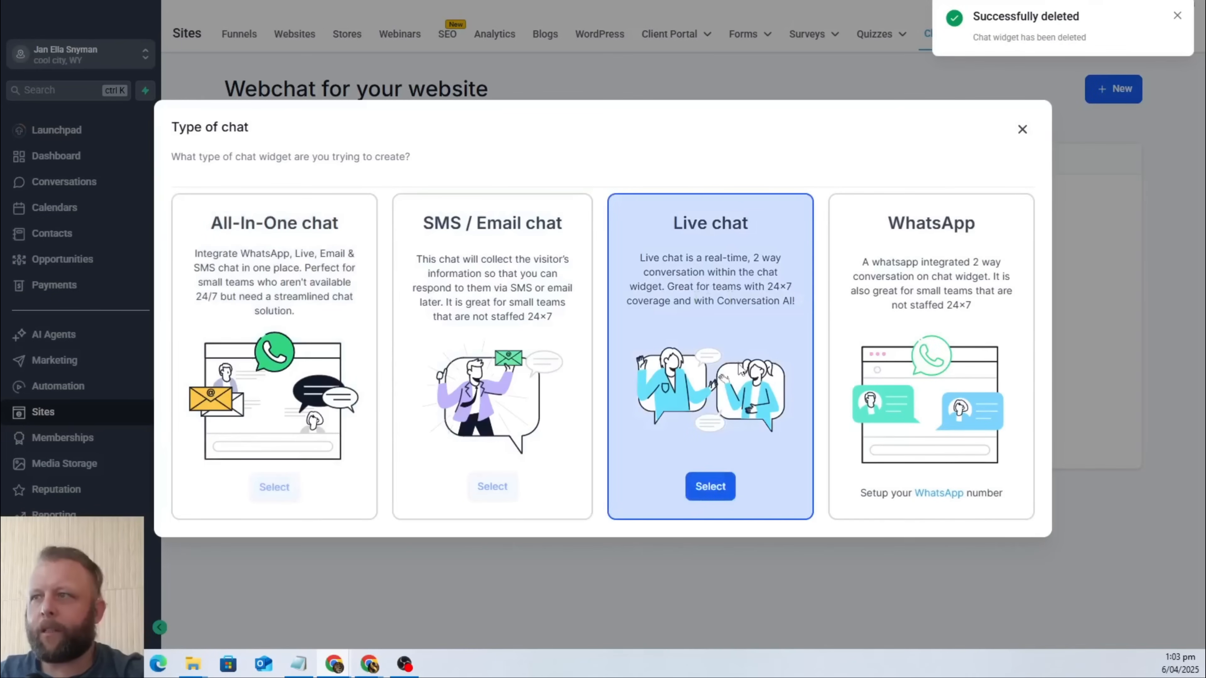
click(716, 487)
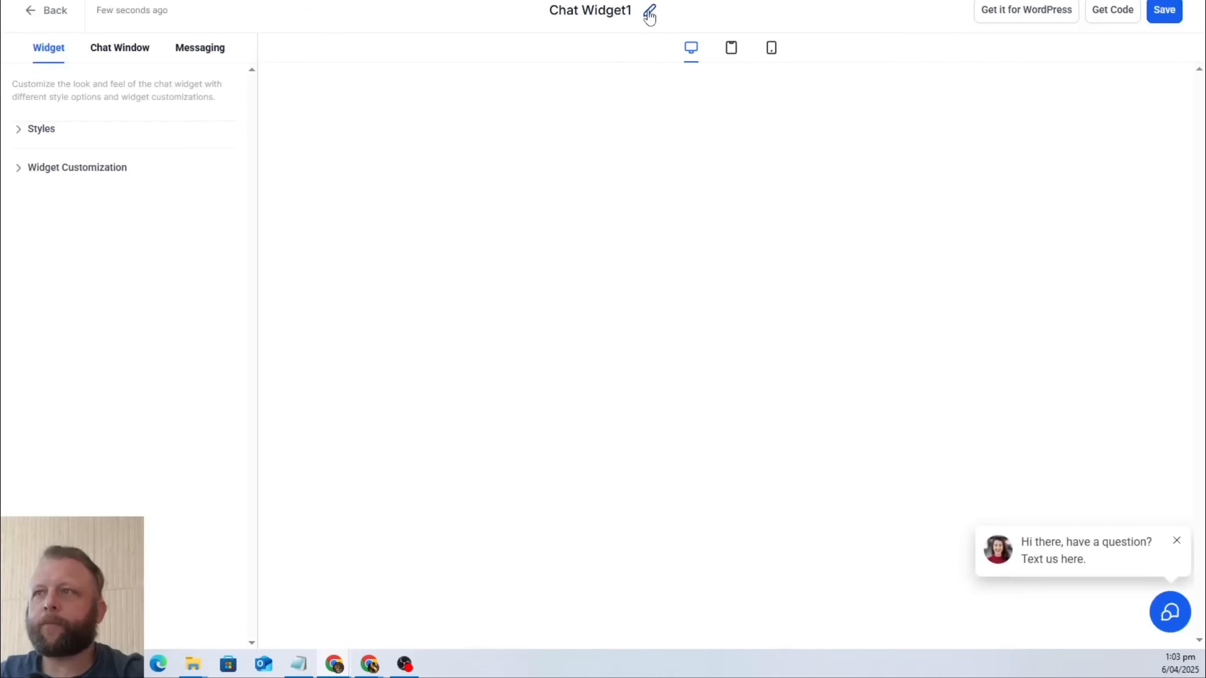
click(649, 14)
triple_click(594, 10)
text(R)
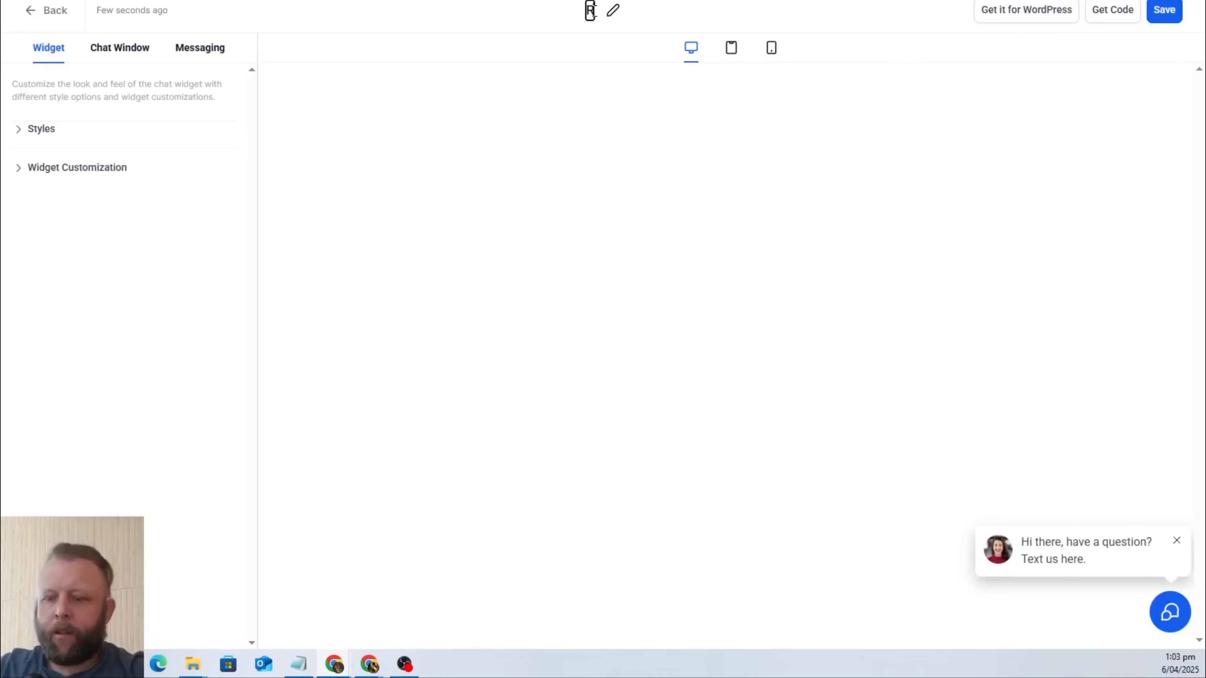
text(ubbisdh)
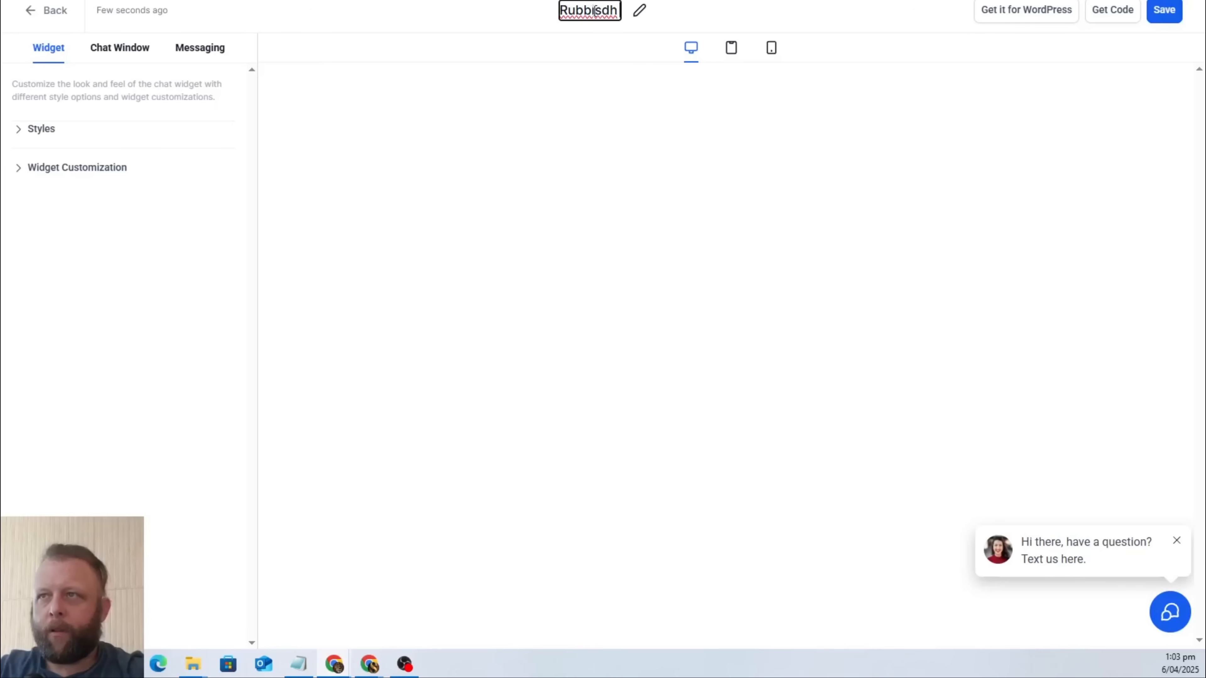
key(BackSpace)
key(BackSpace)
key(BackSpace)
text(h)
key(Return)
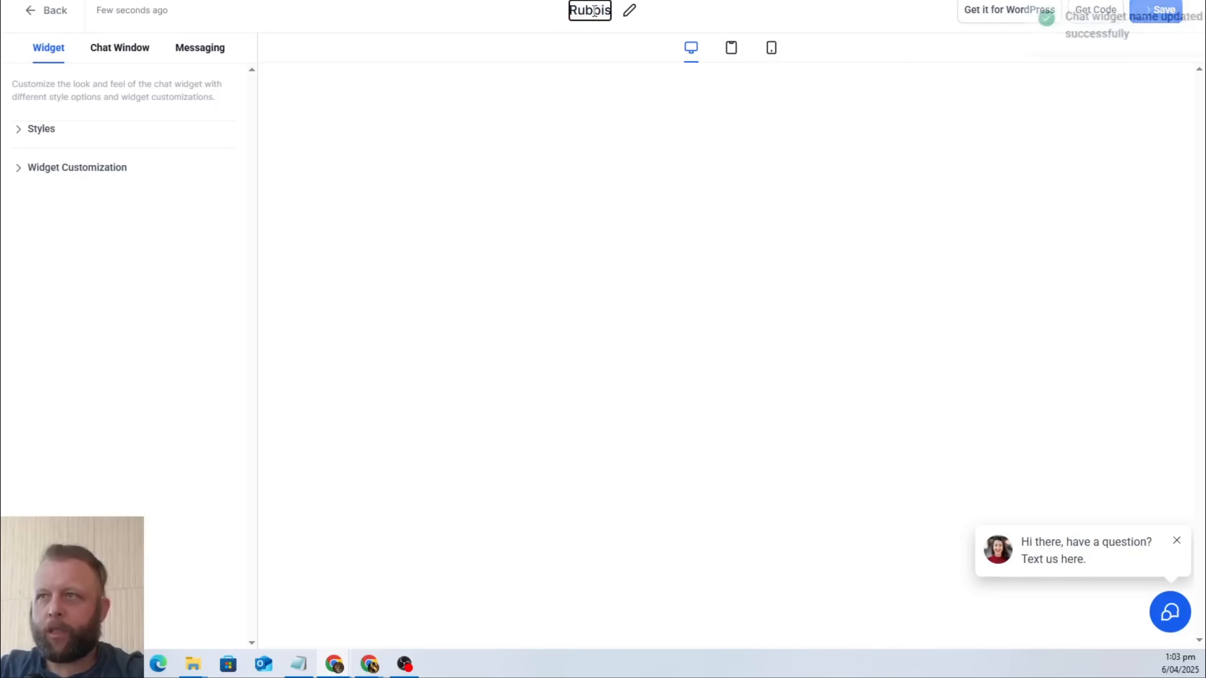
text(Chatbot)
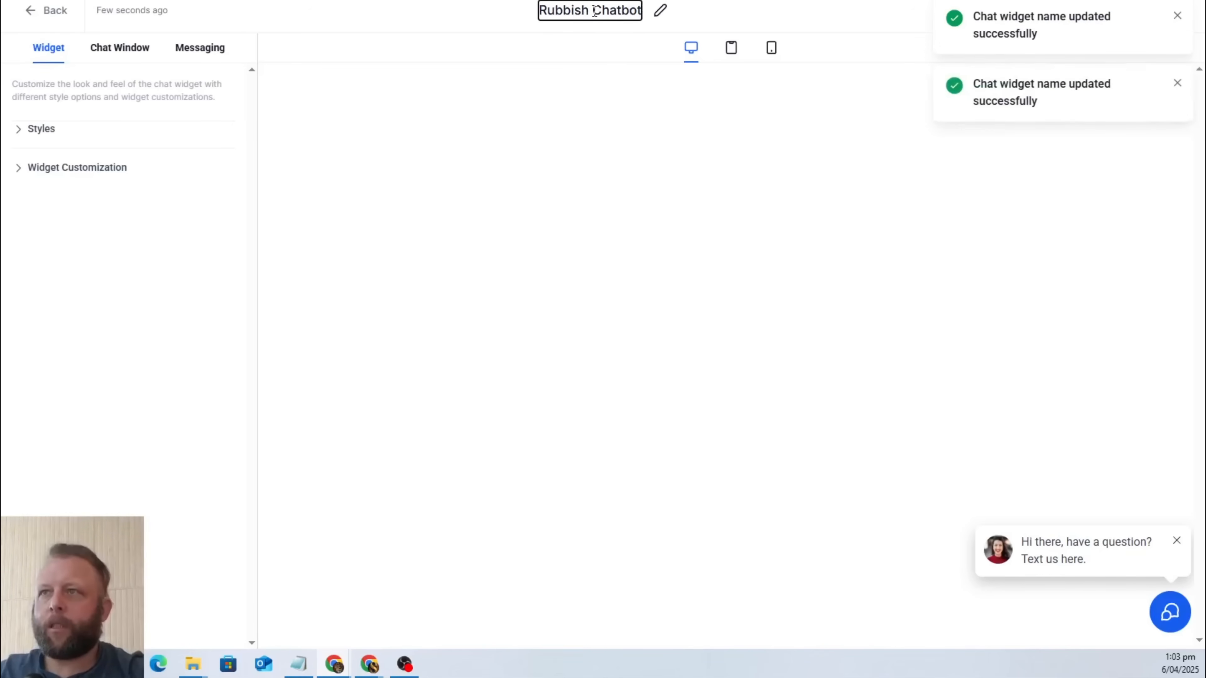
click(545, 308)
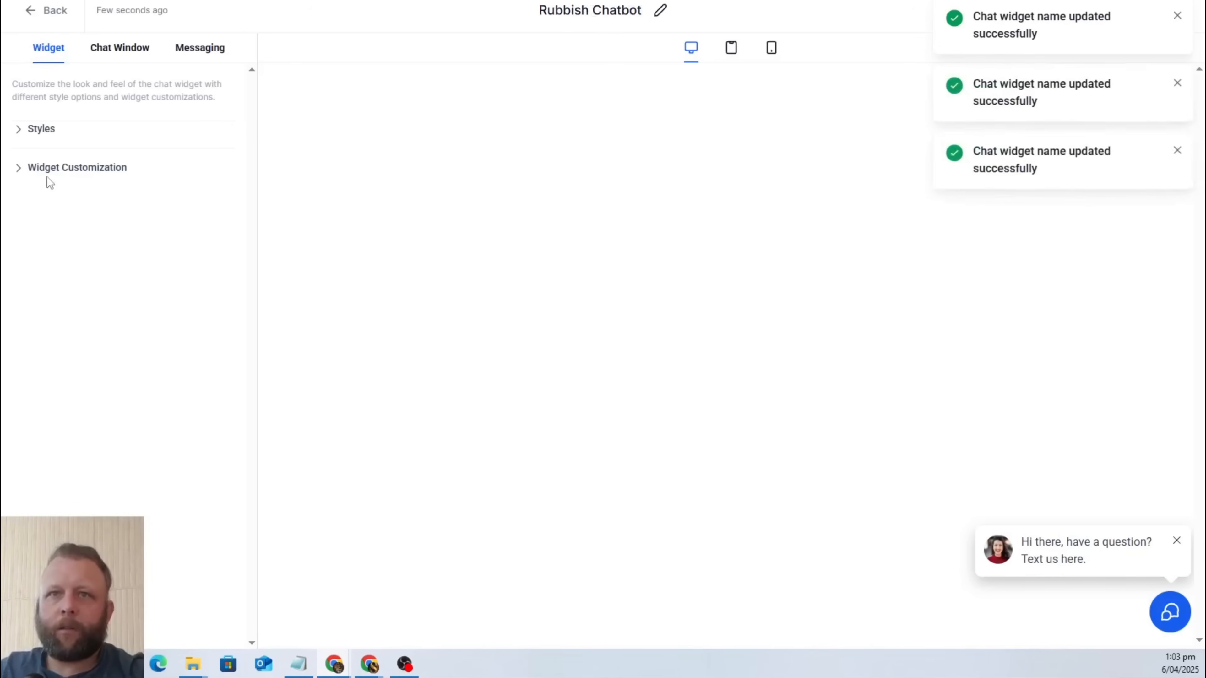
Replace the Rubbish Chatbot widget's avatar with the round company logo from the media storage.
click(67, 168)
click(72, 141)
scroll(112, 237, down, 10)
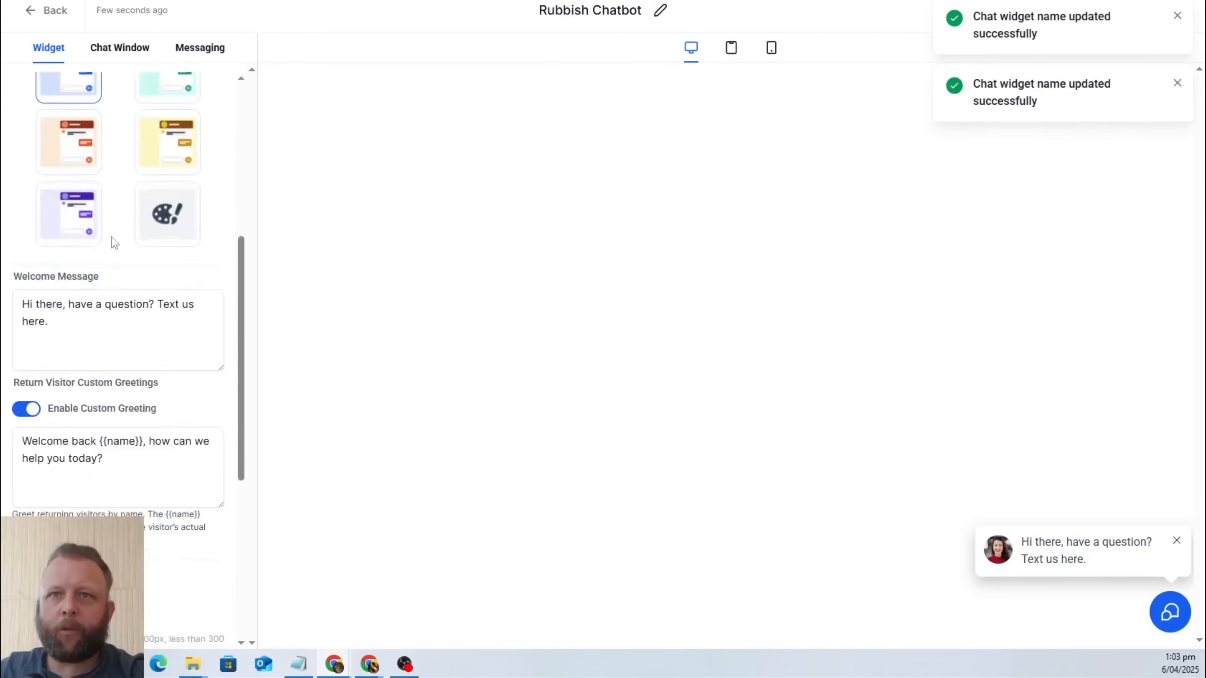
click(53, 314)
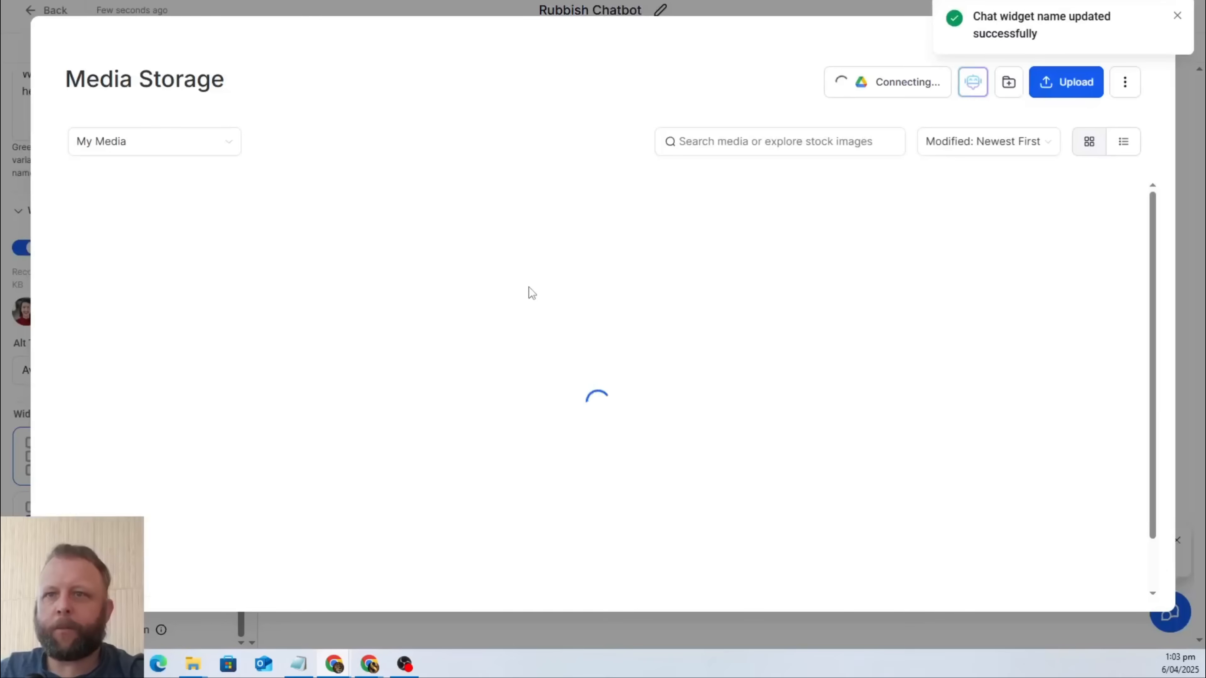
click(840, 352)
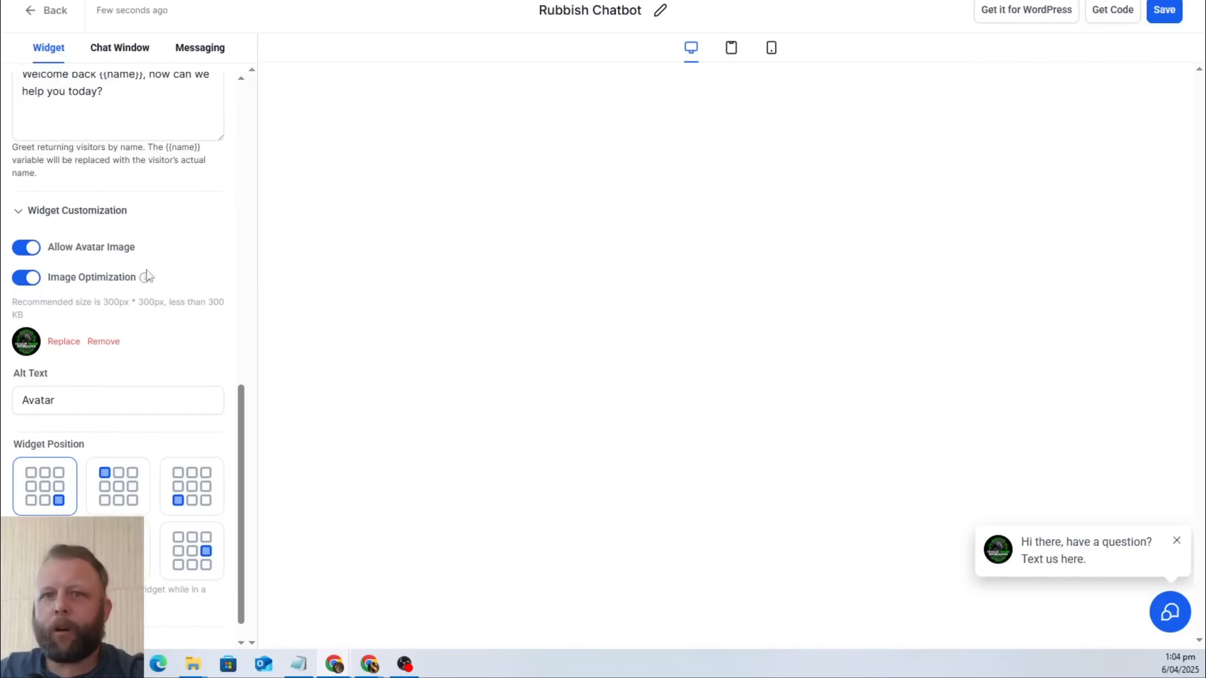
Set the chat window title to "Welcome to Marie's Rubbish Removal" in the title and intro settings.
scroll(151, 318, down, 1)
scroll(180, 556, up, 5)
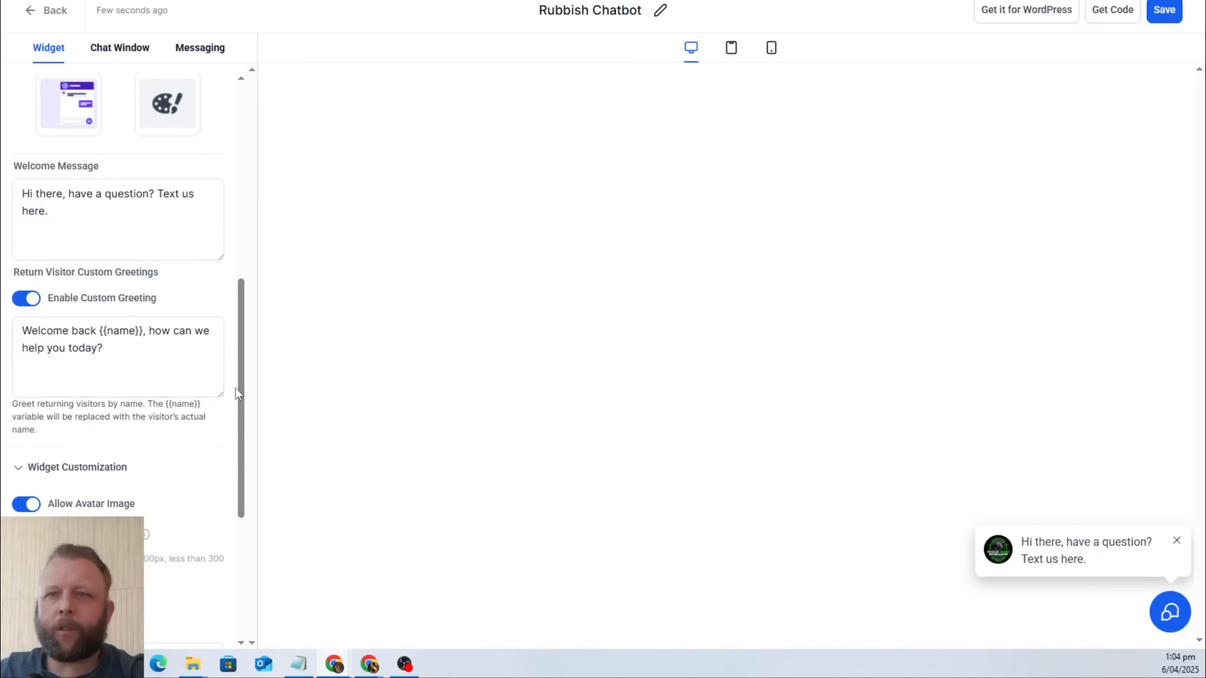
drag(241, 394, 259, 95)
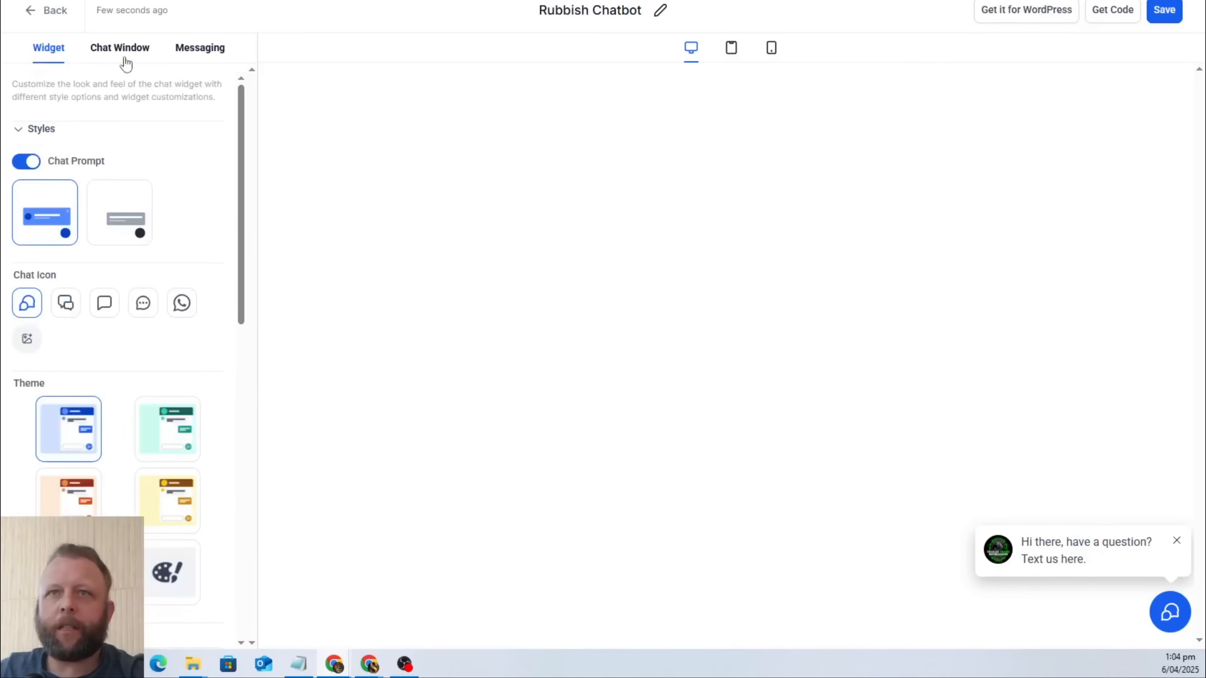
click(121, 48)
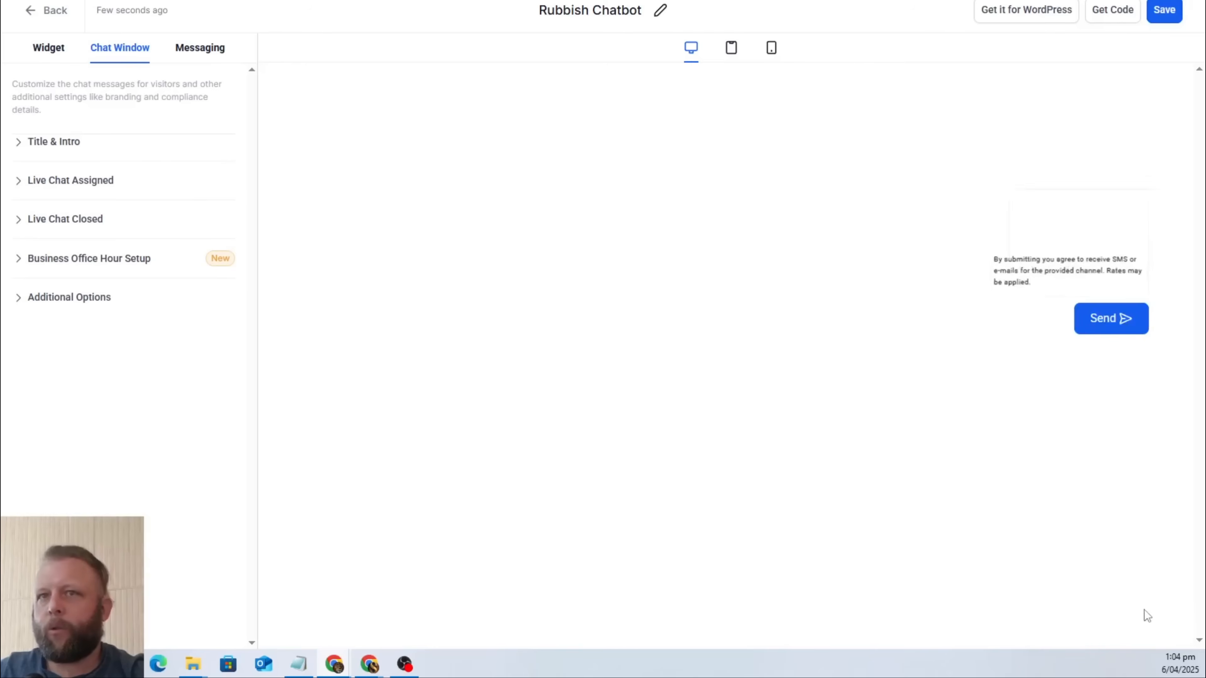
click(31, 148)
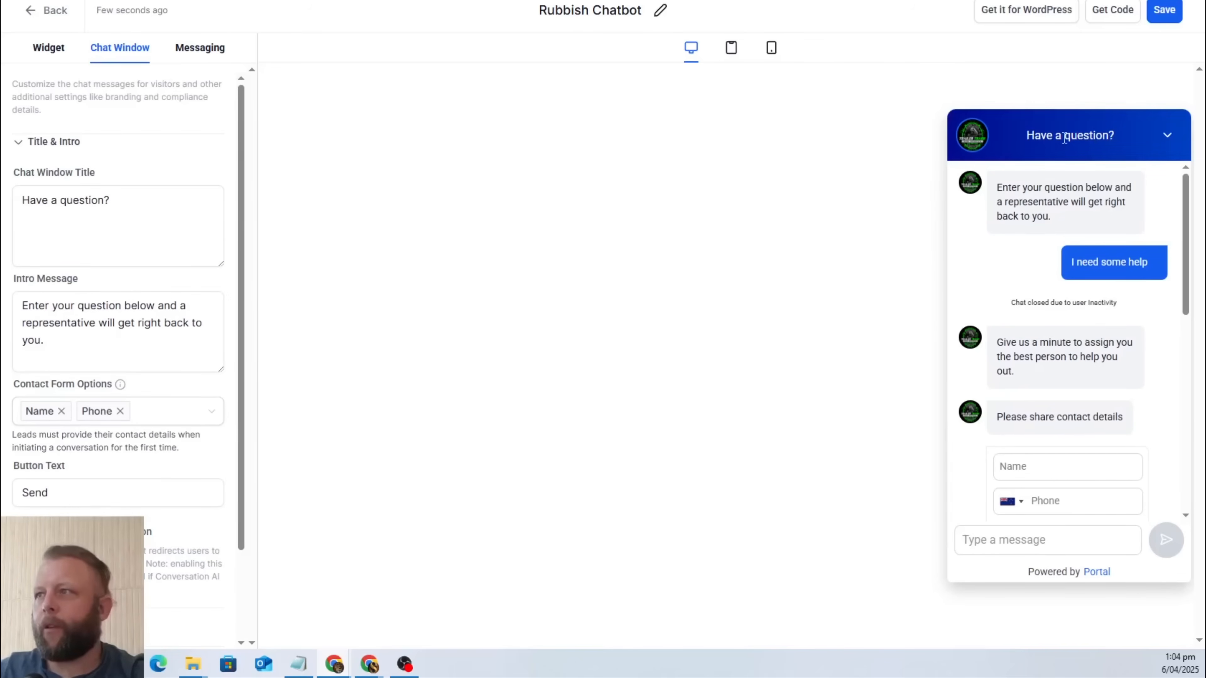
click(77, 211)
key(ctrl+a)
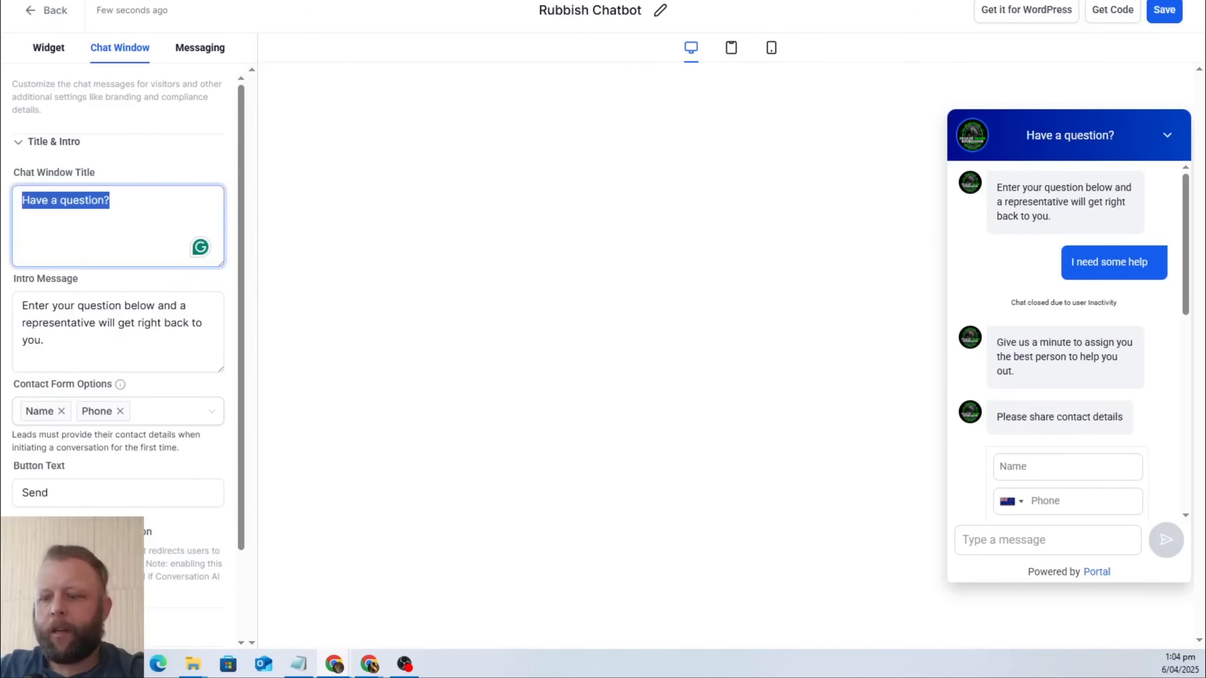
text(Welcome to M)
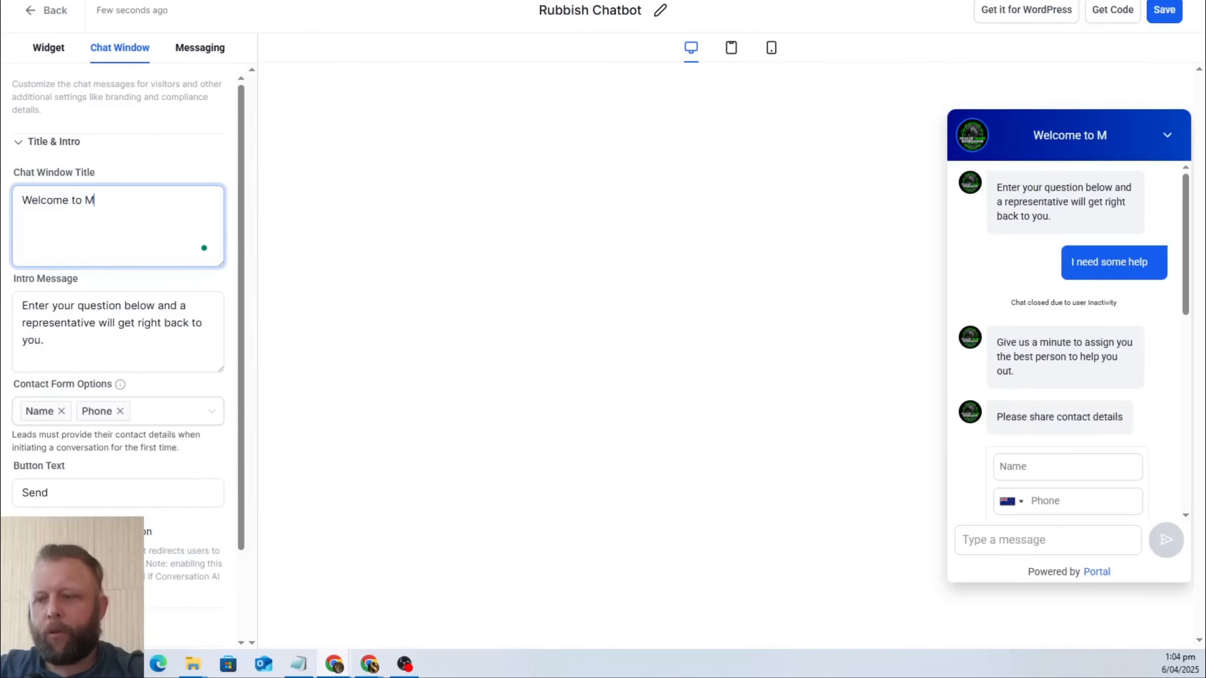
text(arie)
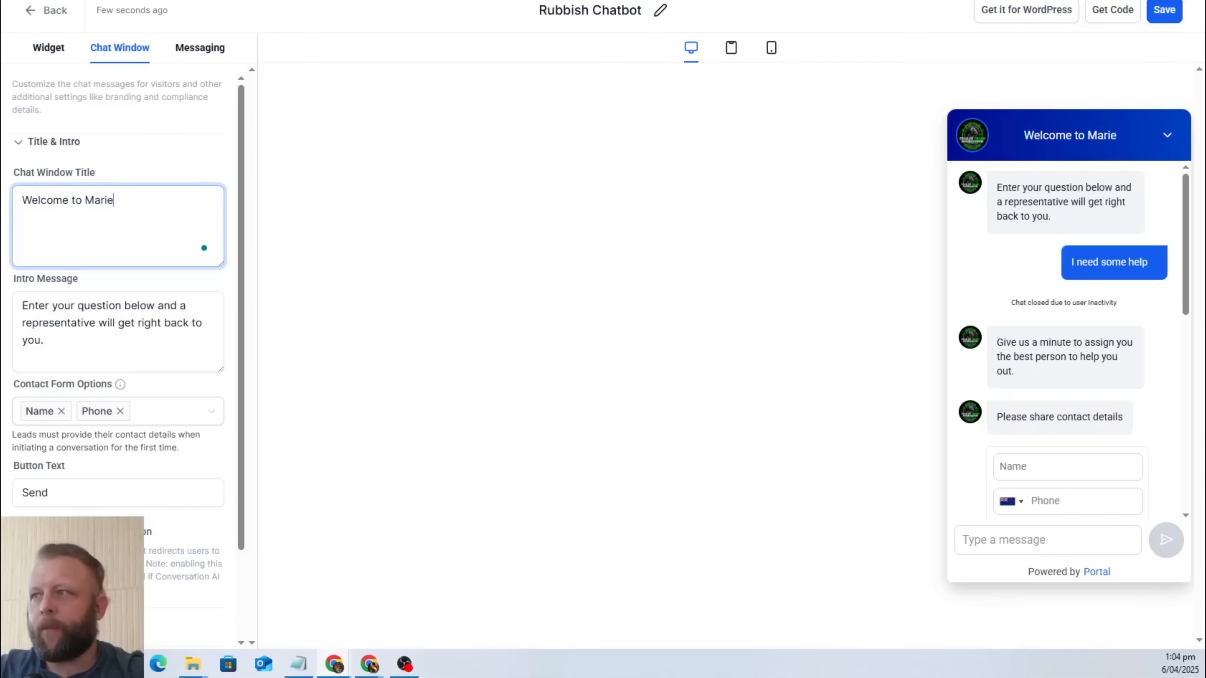
text('s Rubbish )
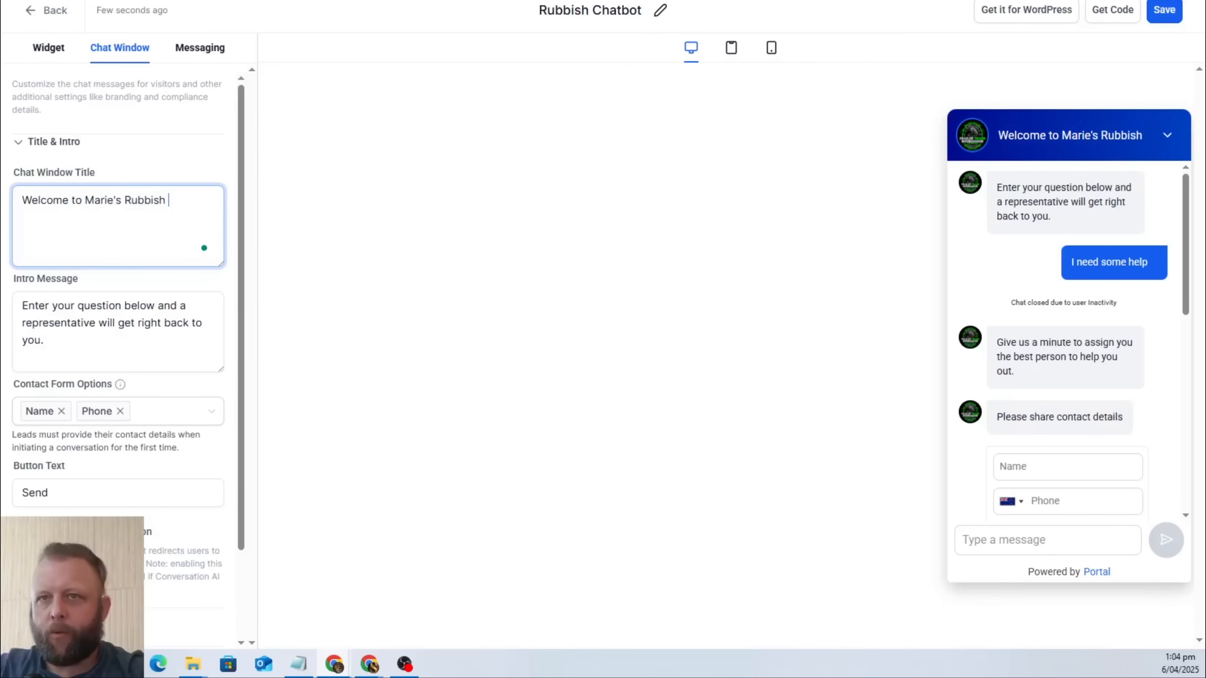
text(Removal)
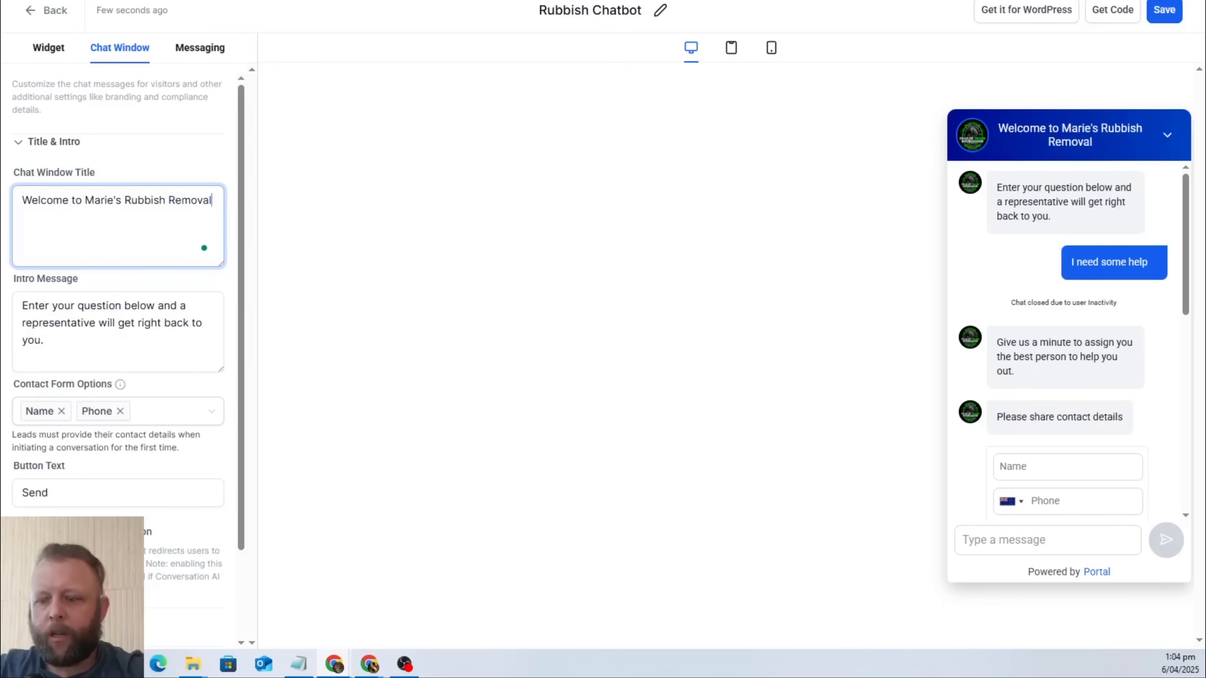
Replace the chat window's intro message with "Hi, how can we help today?".
double_click(141, 327)
drag(93, 340, 22, 305)
text(Hi,m )
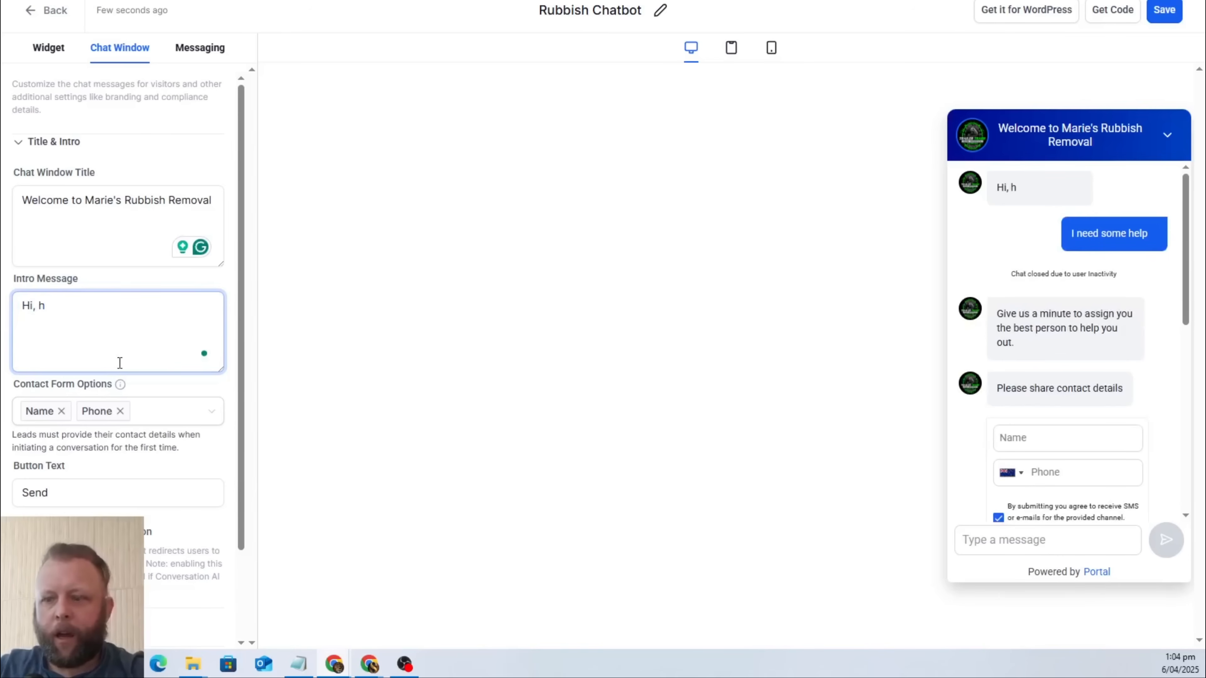
text(ow can we help today?)
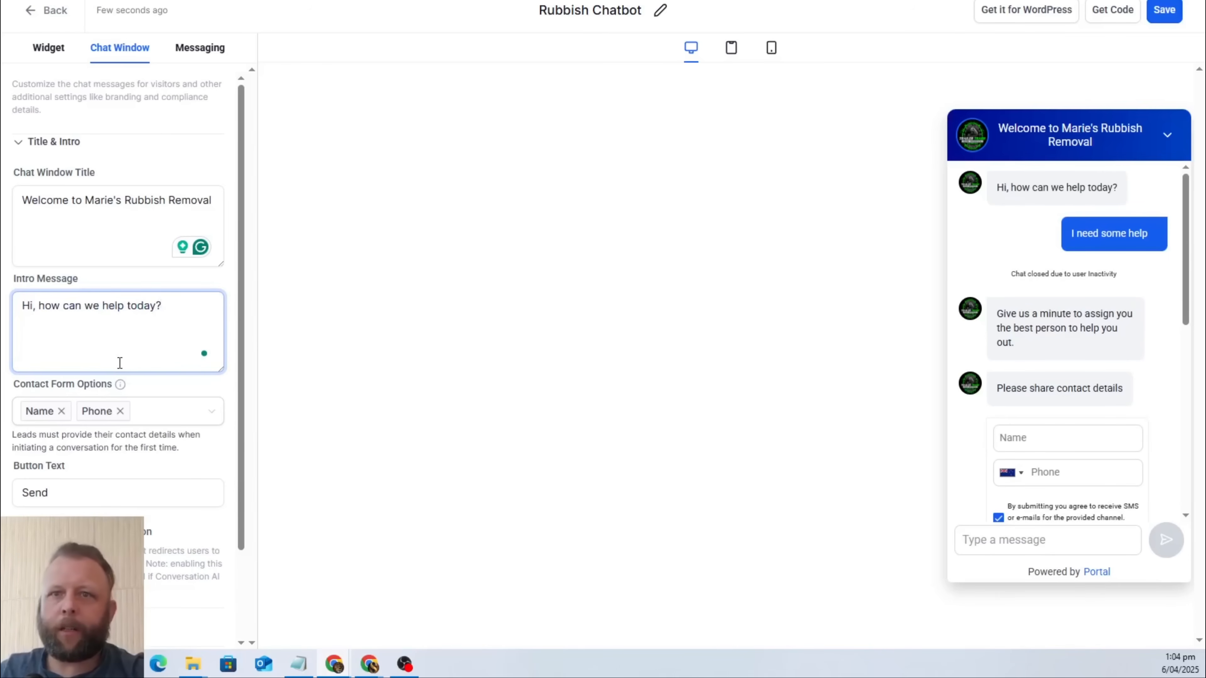
Look over the contact form and button text options, and turn off the live chat welcome message in the Live Chat Assigned settings.
click(185, 411)
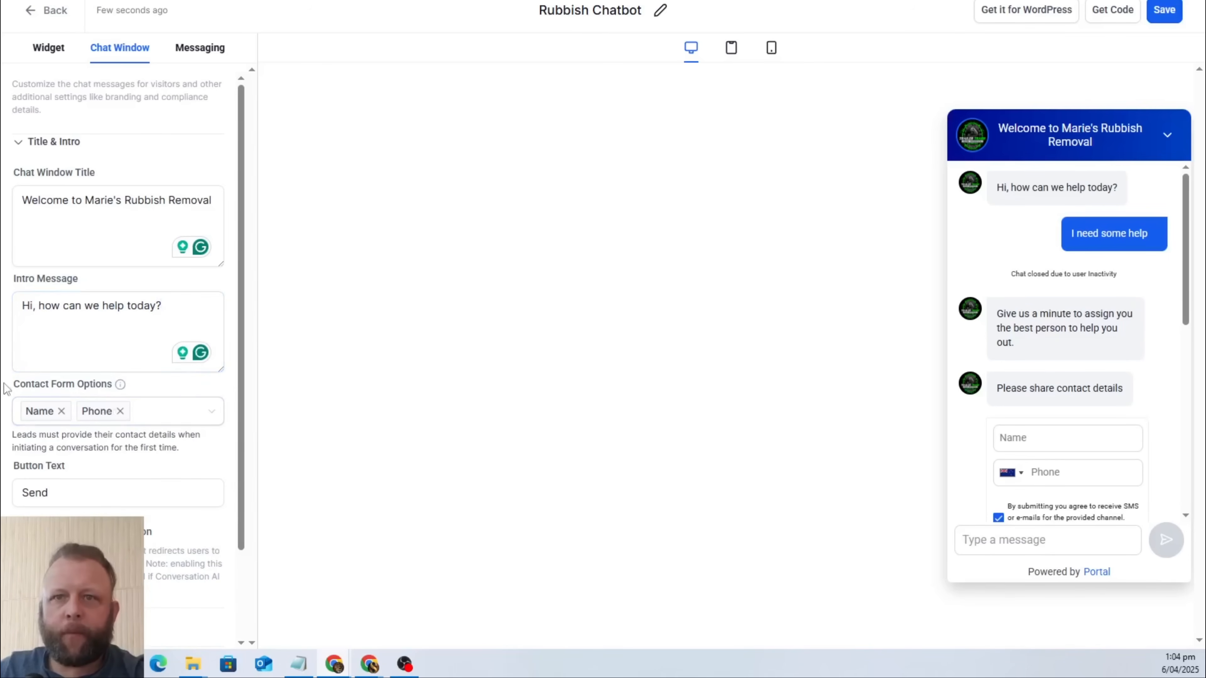
scroll(182, 452, down, 2)
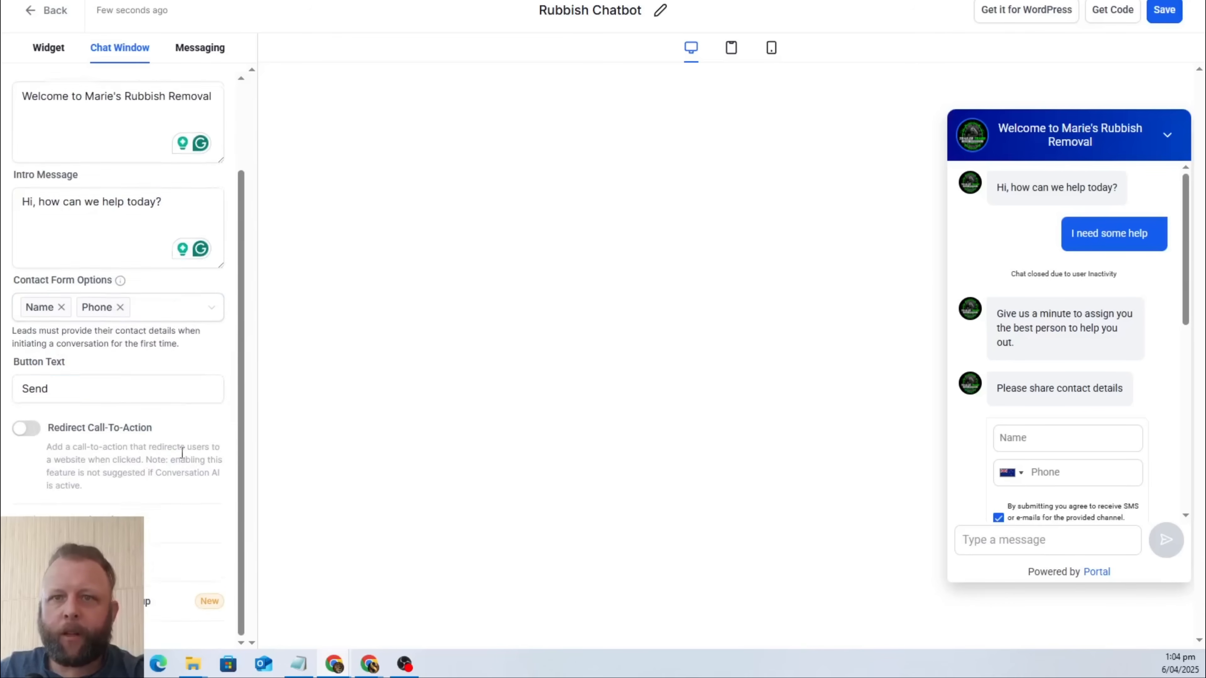
click(92, 380)
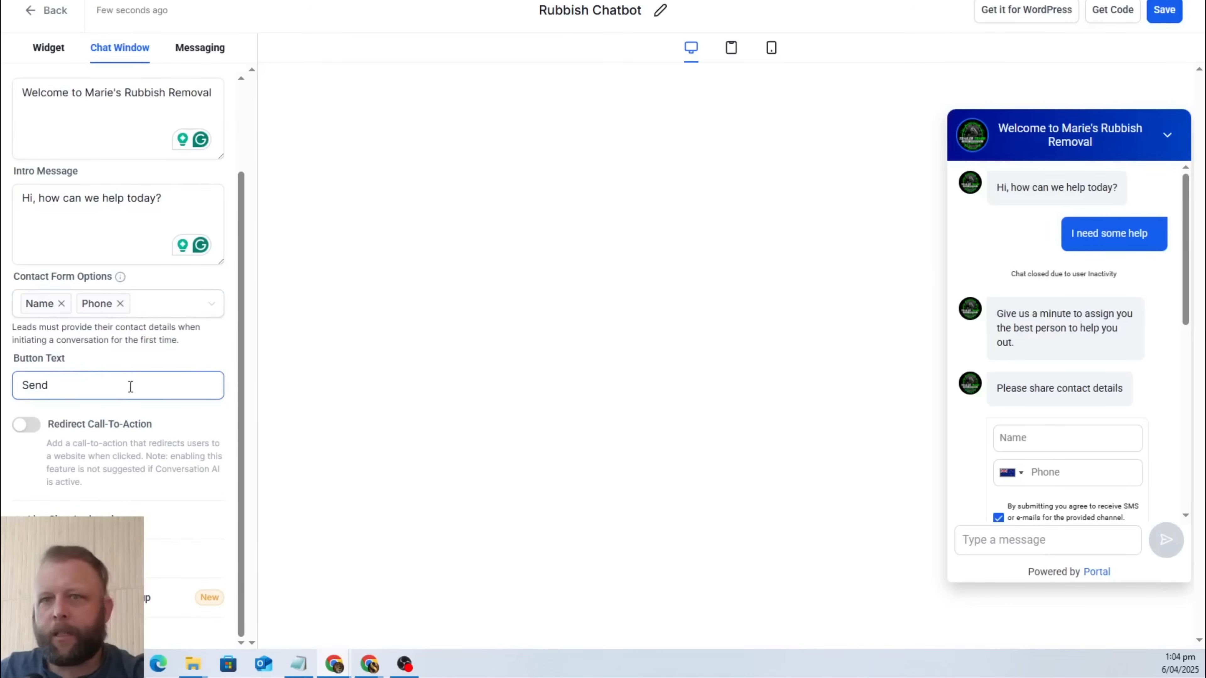
click(144, 458)
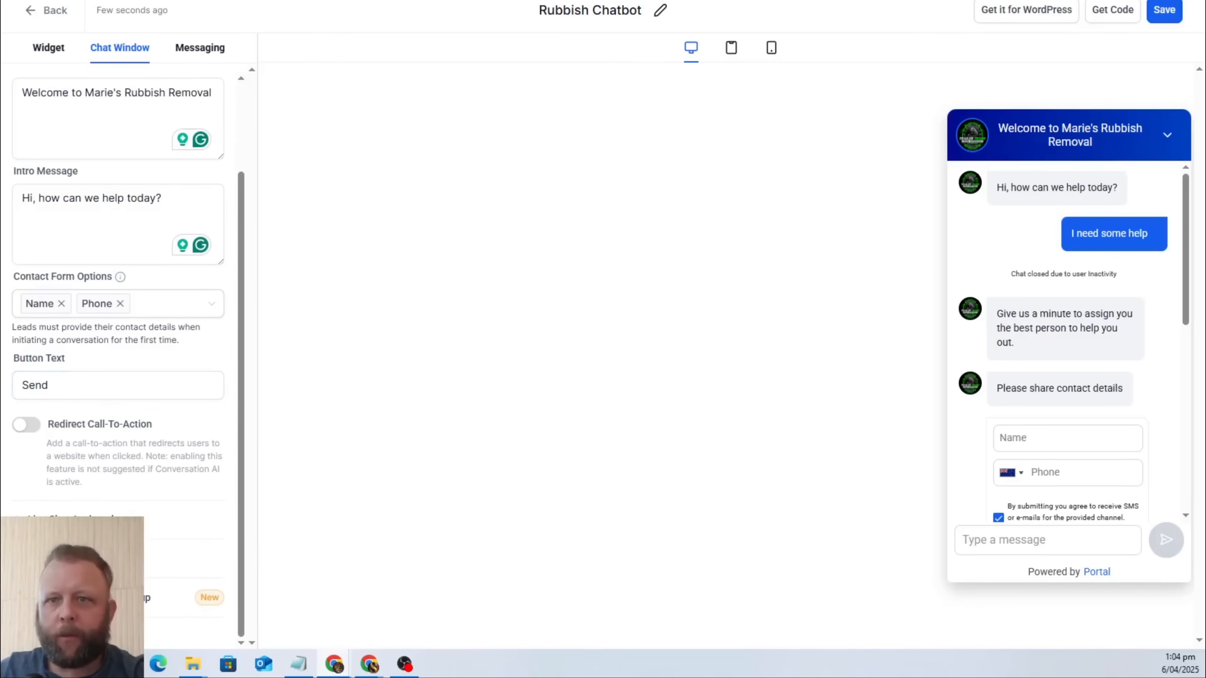
scroll(154, 484, down, 4)
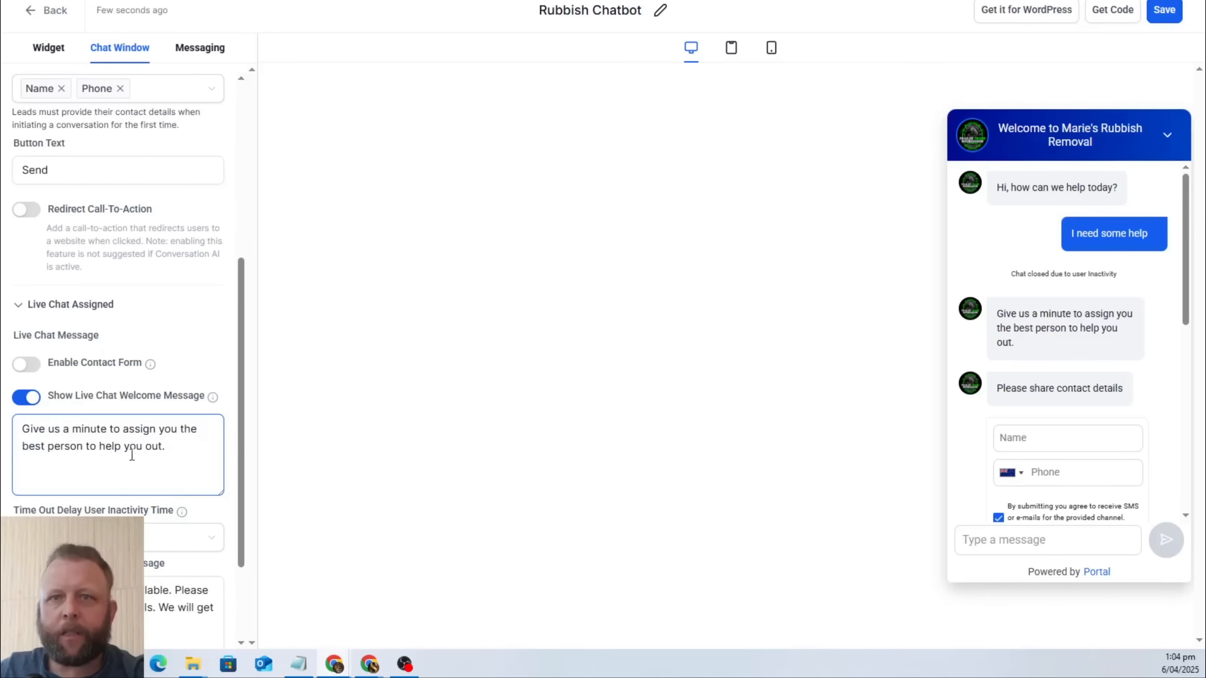
click(29, 398)
click(31, 401)
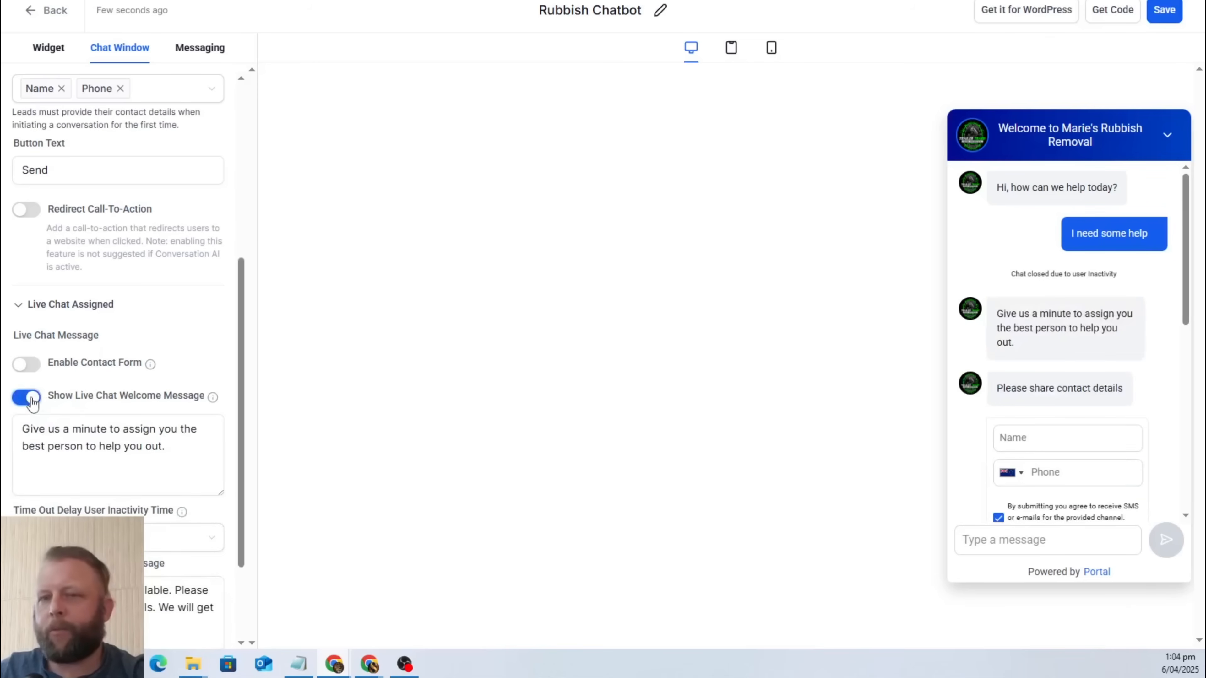
click(31, 401)
Set the Live Chat Assigned time-out delay for user inactivity to 2 mins and clear the time-out inactivity message.
scroll(128, 409, down, 1)
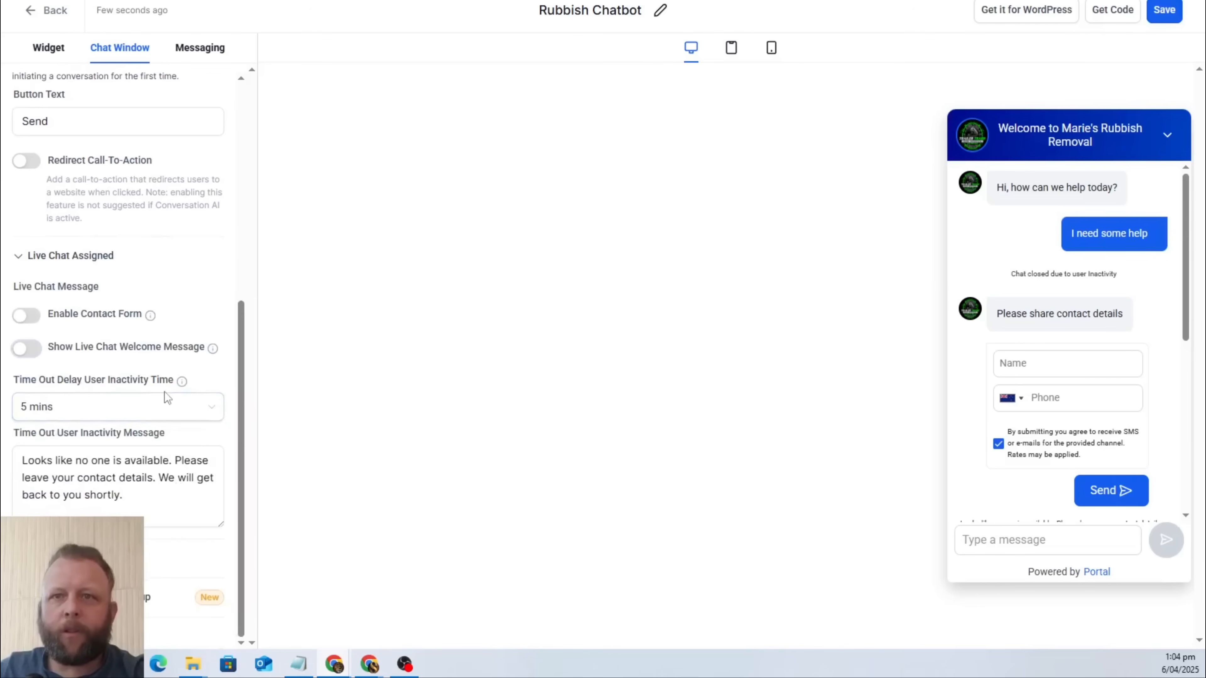
click(205, 411)
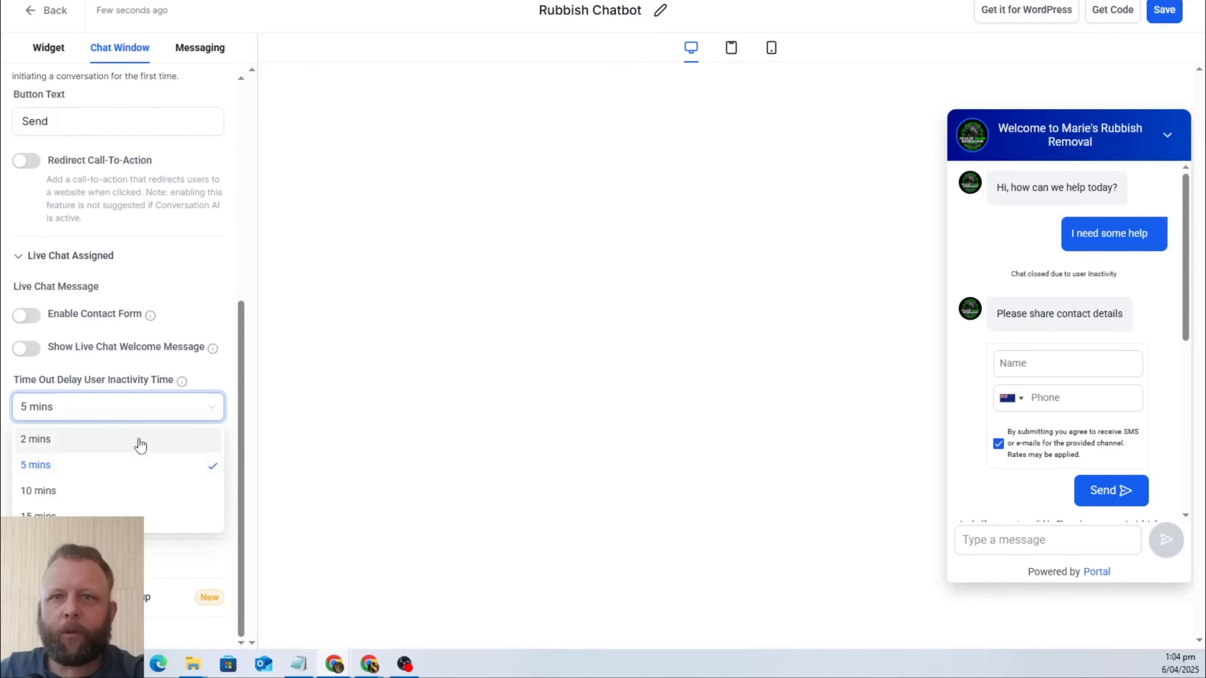
click(140, 445)
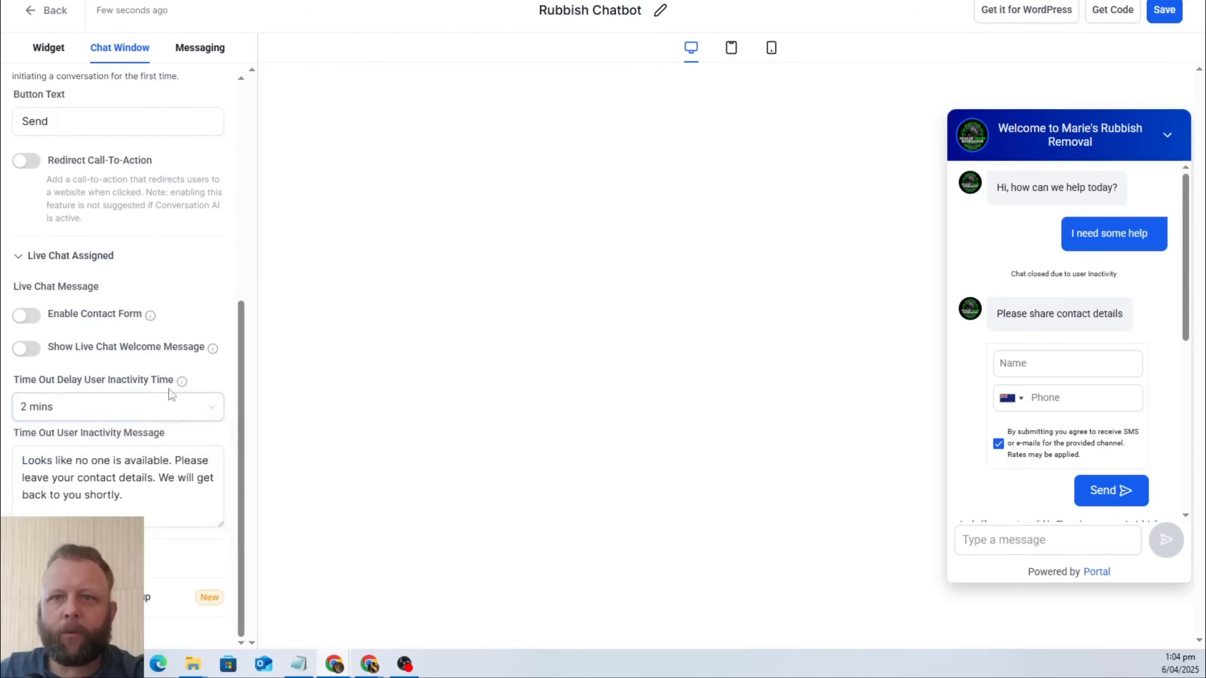
drag(140, 510, 12, 437)
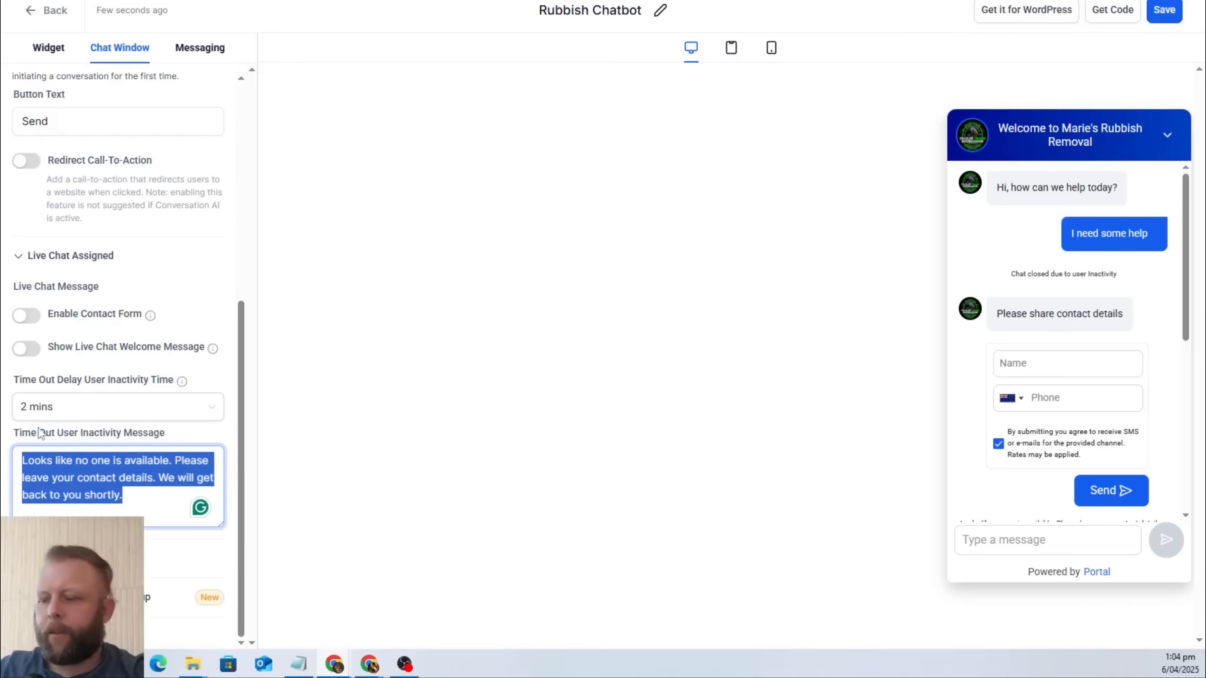
key(BackSpace)
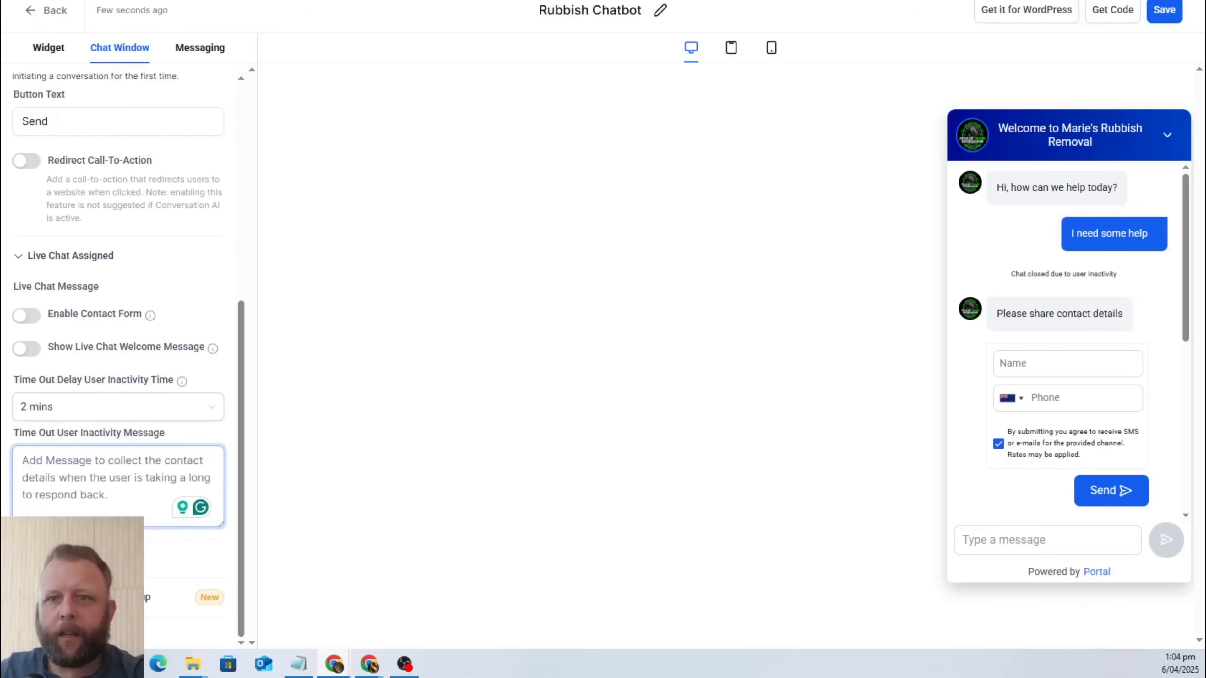
Set the Live Chat Closed contact inactivity time to 2 mins.
scroll(194, 458, down, 4)
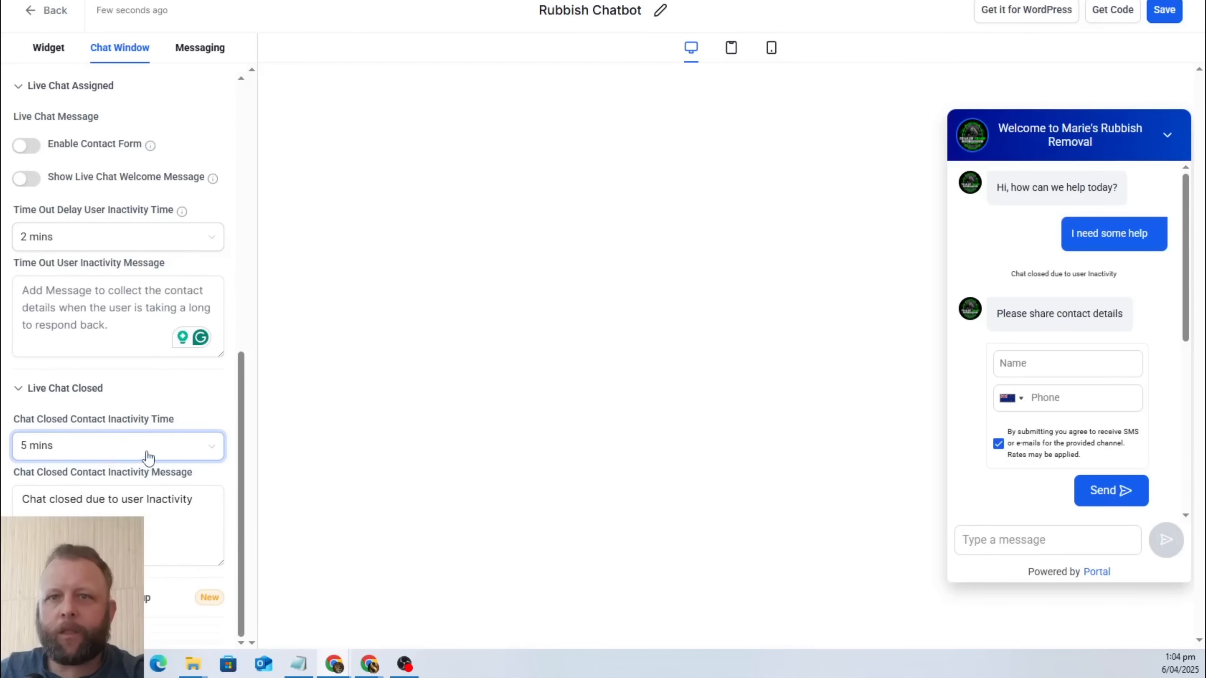
click(149, 457)
click(121, 481)
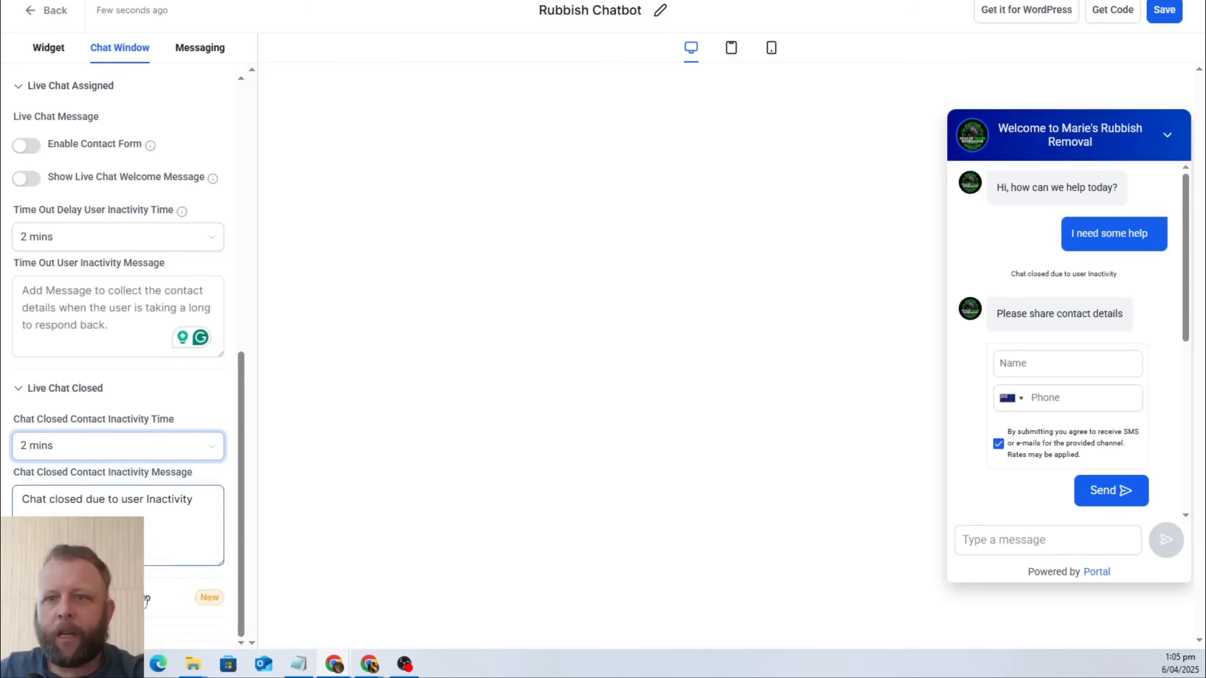
click(179, 505)
scroll(179, 505, down, 1)
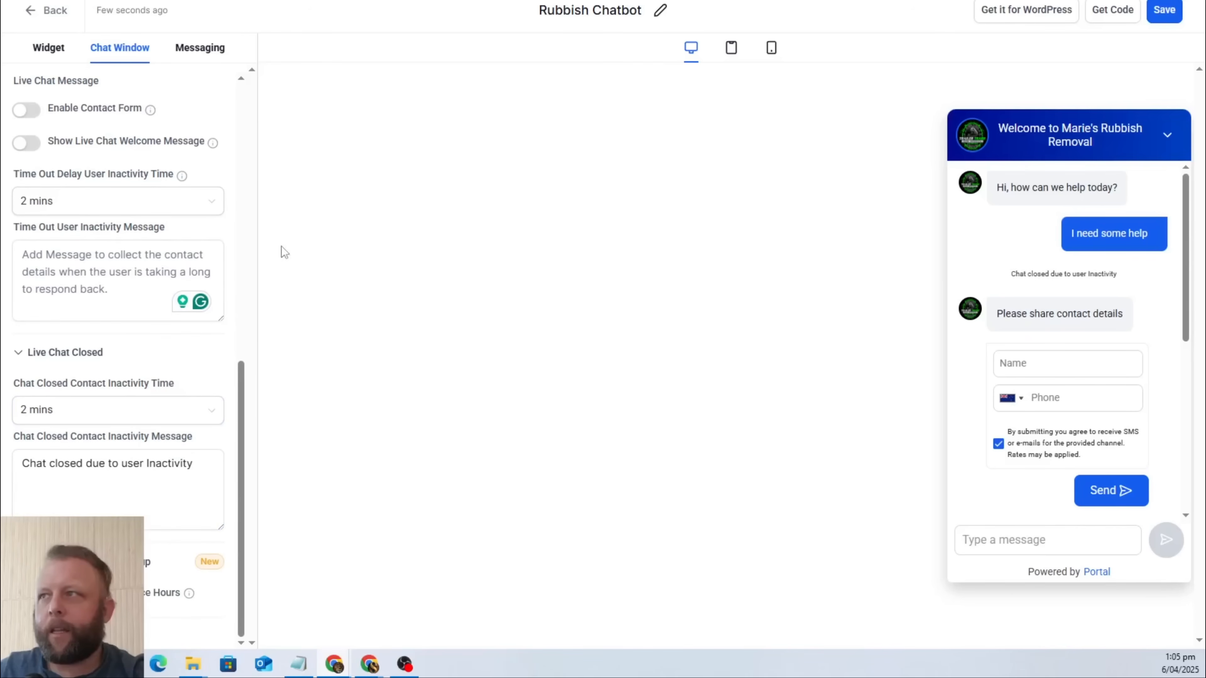
Check the widget's messaging settings and save the Rubbish Chatbot widget.
scroll(166, 214, up, 6)
click(200, 48)
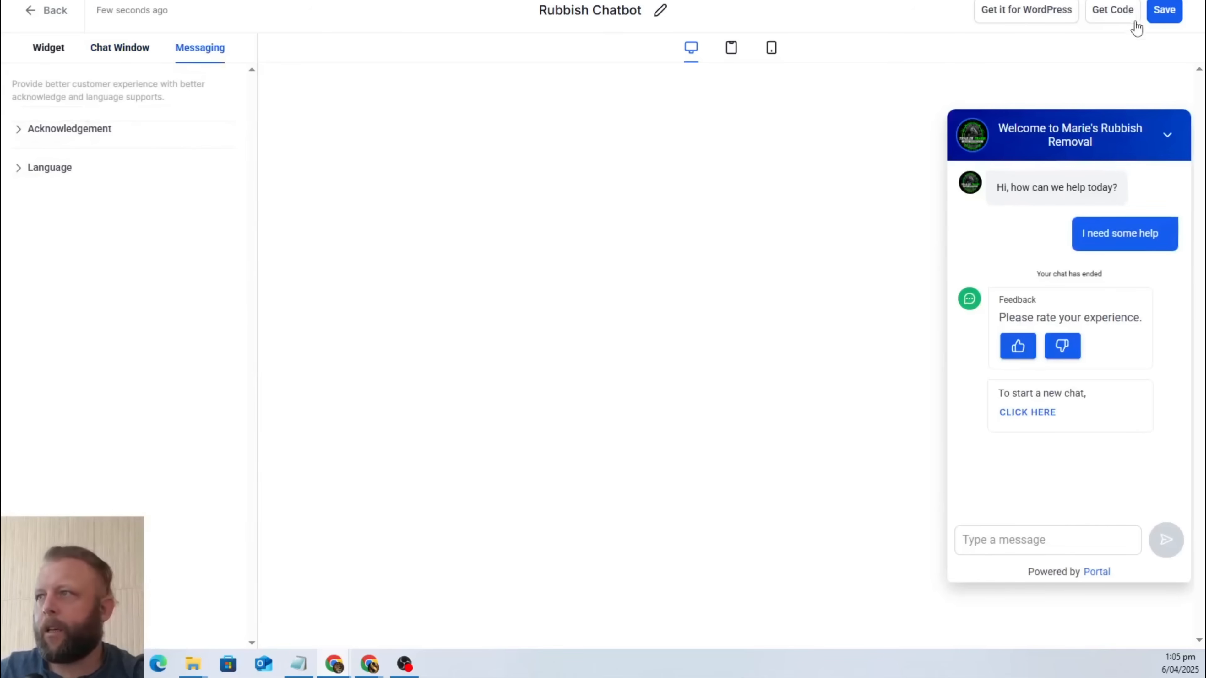
click(1166, 11)
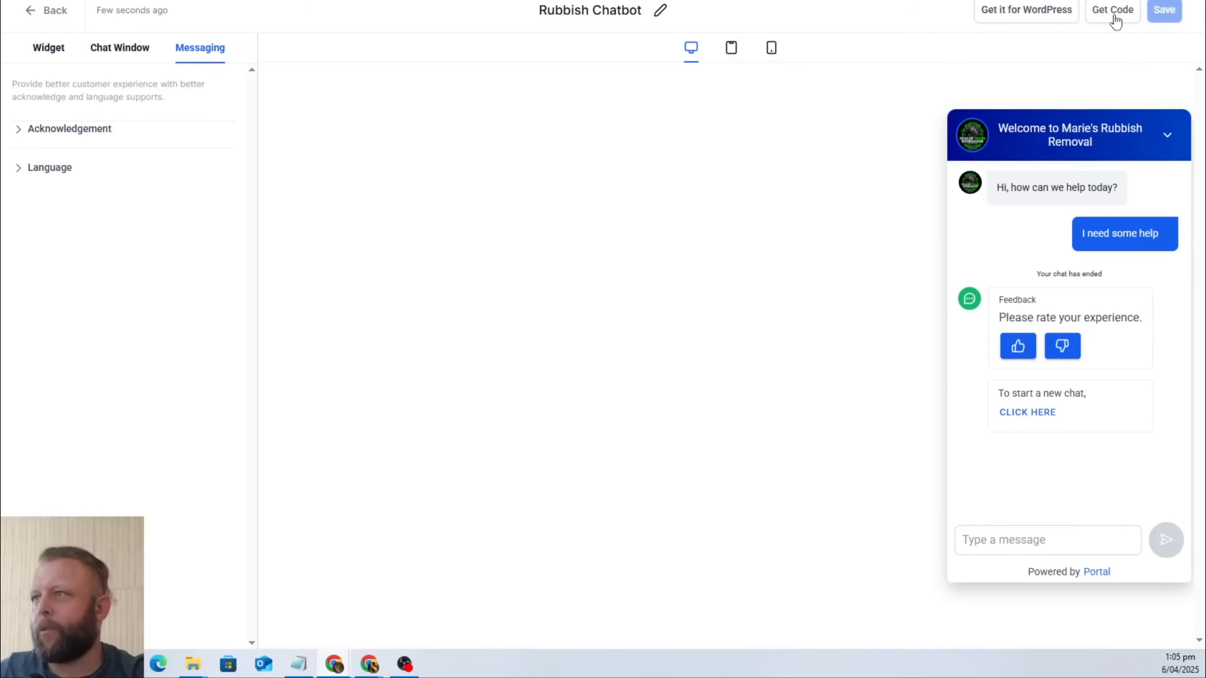
Get the chat widget's embed code, compare the GTM version, and copy the full Via Code script.
click(1114, 11)
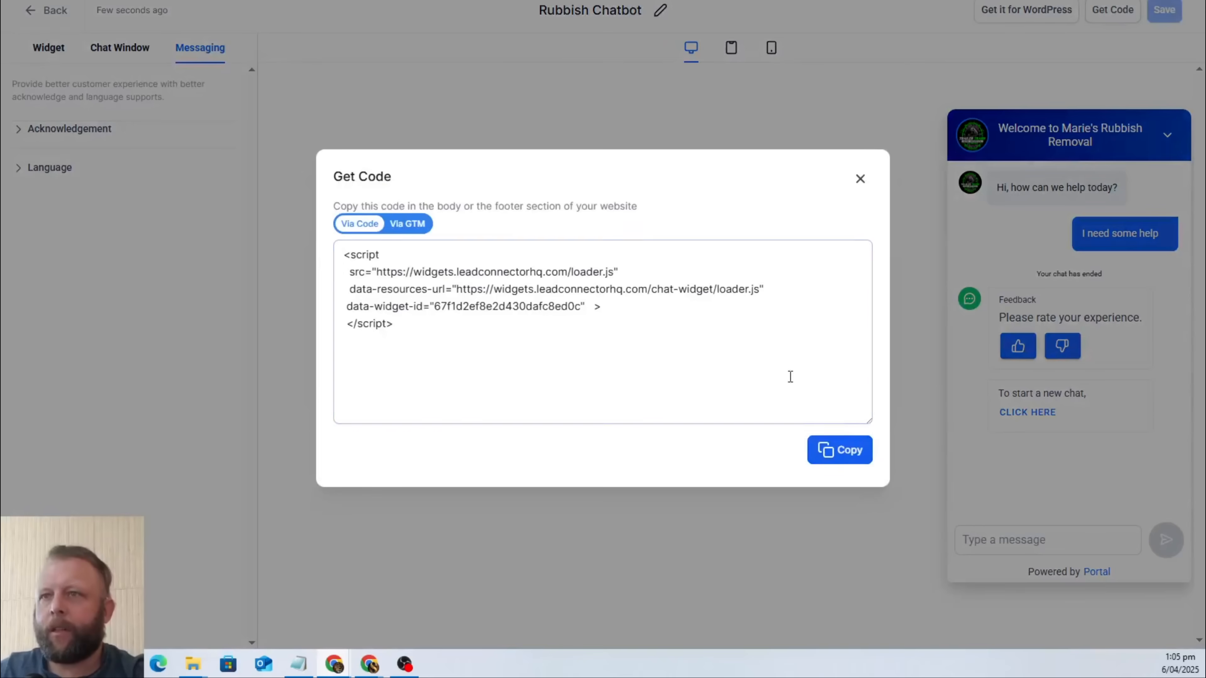
click(404, 227)
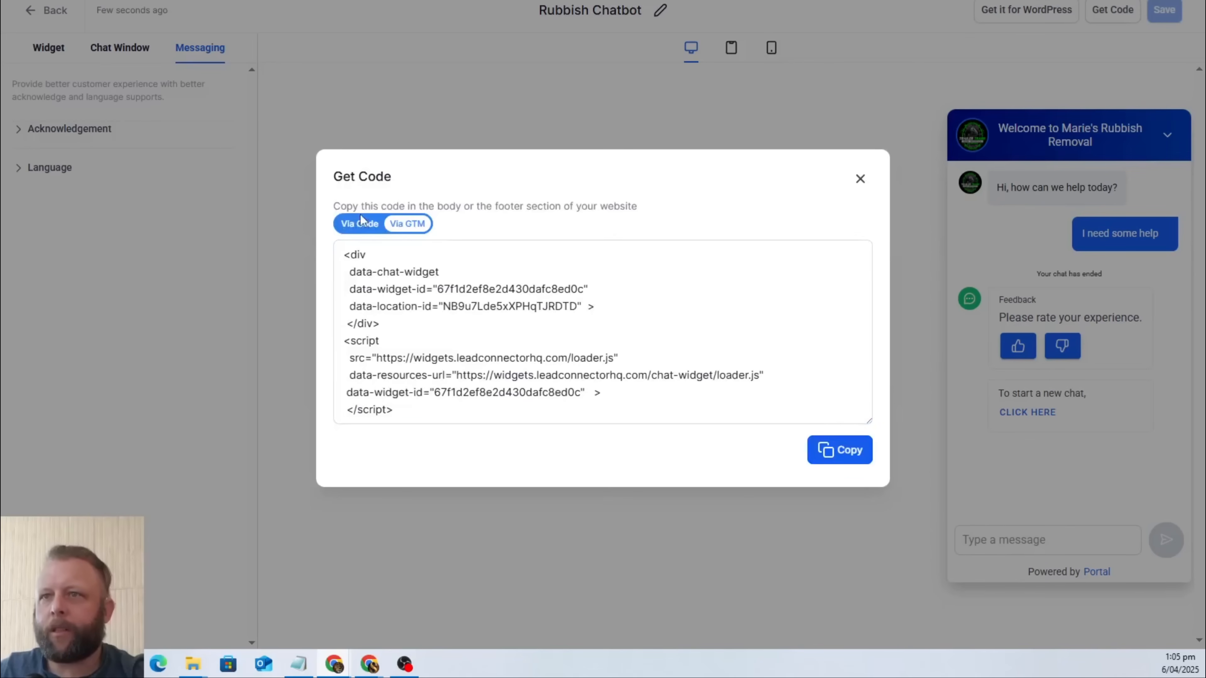
click(360, 224)
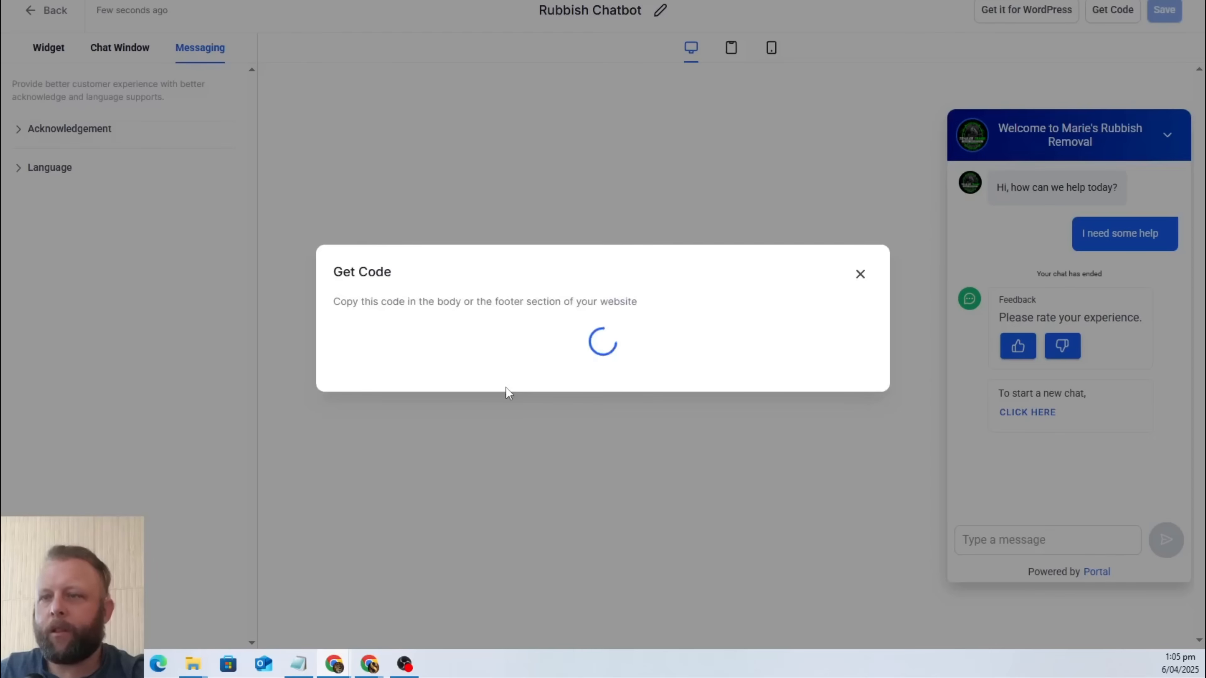
click(510, 352)
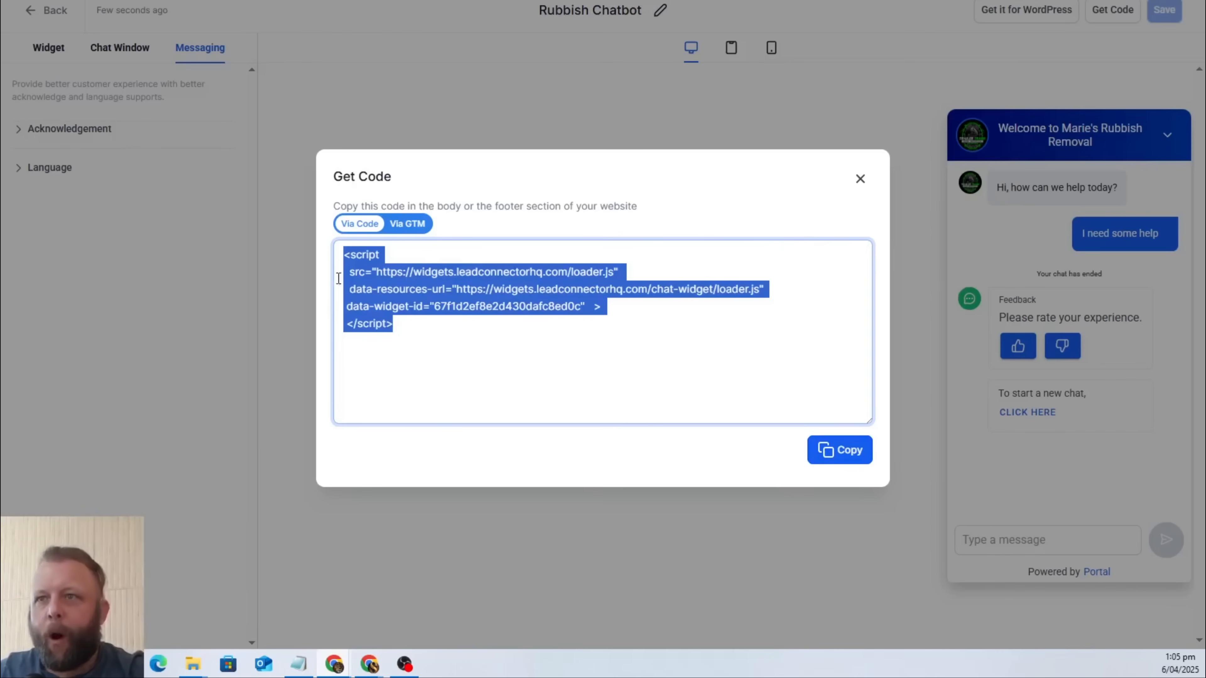
right_click(399, 289)
click(427, 305)
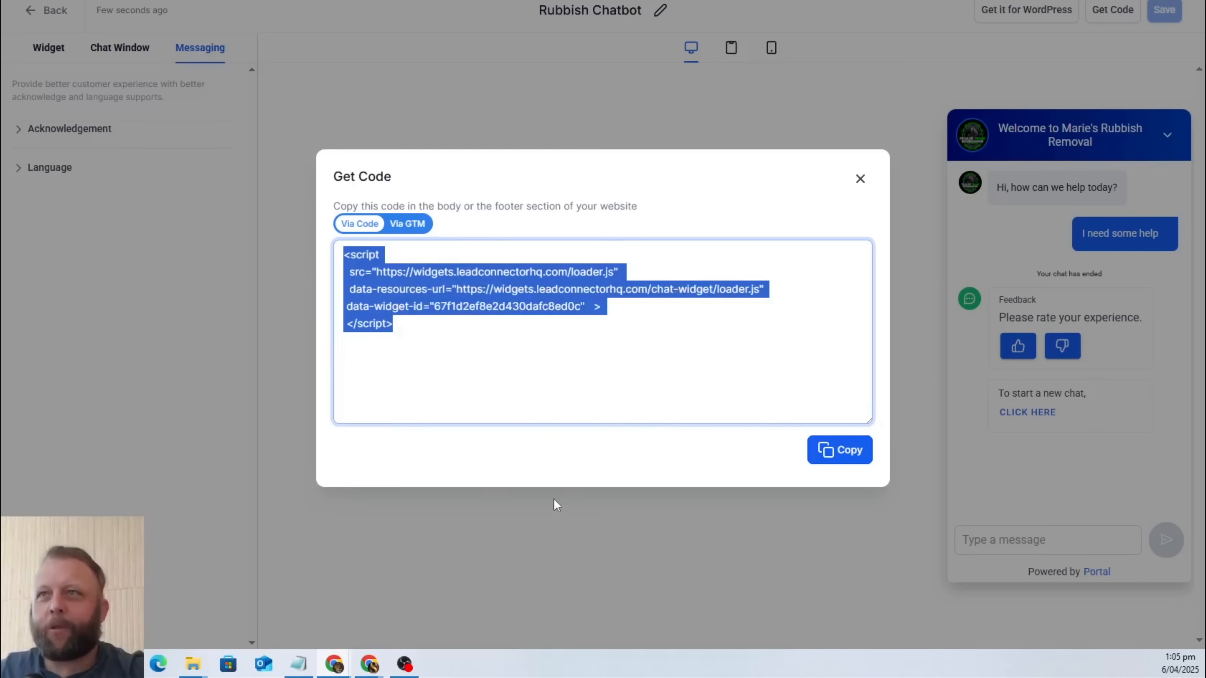
Switch to the Maries Rubbish Removal document and add two blank lines below the "Chatbot Code:" label.
key(ctrl+Tab)
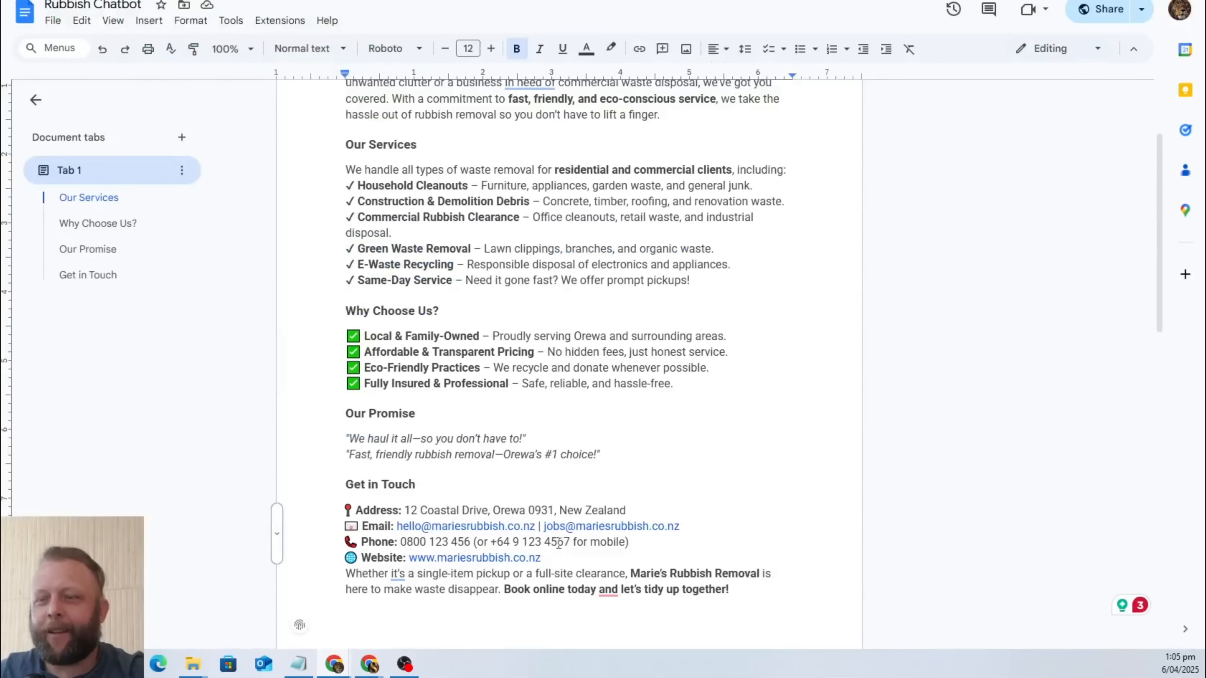
scroll(558, 543, down, 4)
key(ctrl+Tab)
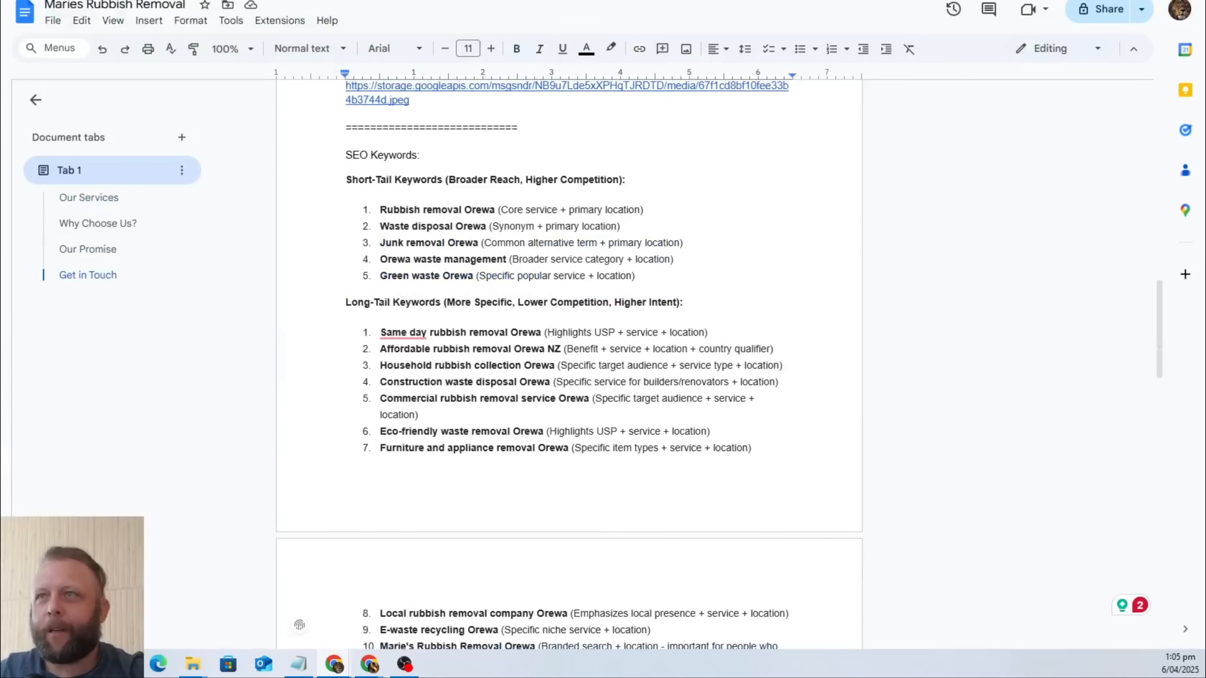
key(ctrl+shift+Tab)
key(ctrl+Tab)
key(ctrl+Tab)
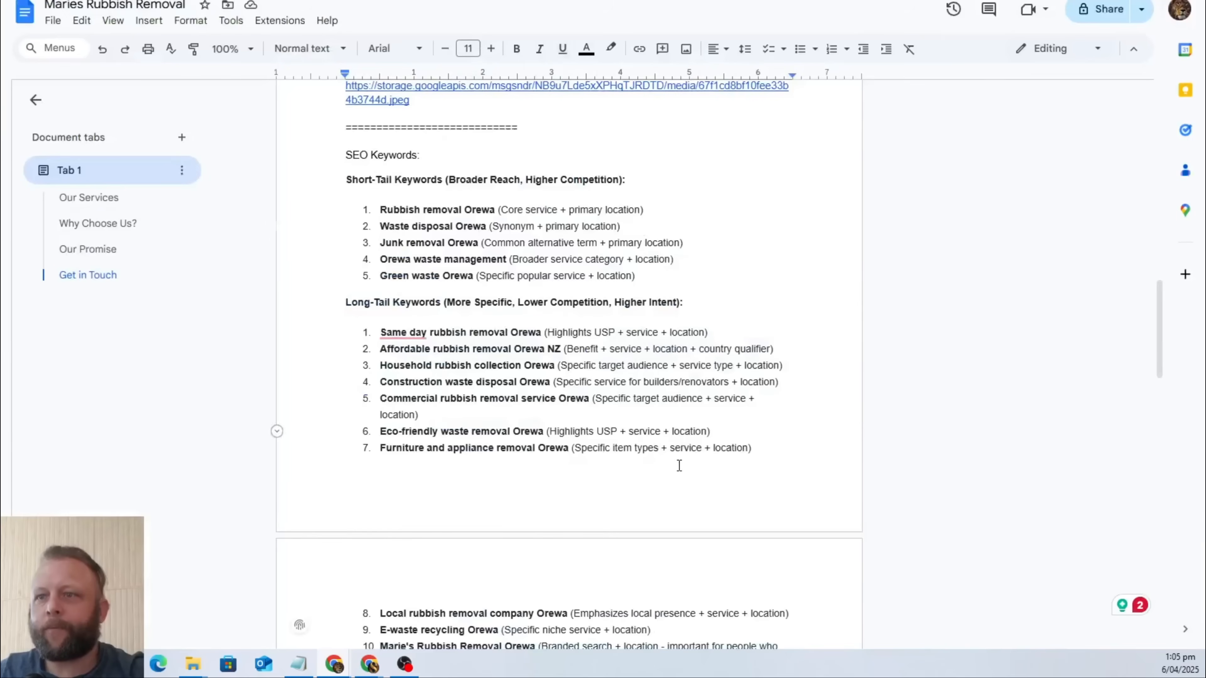
scroll(668, 523, down, 16)
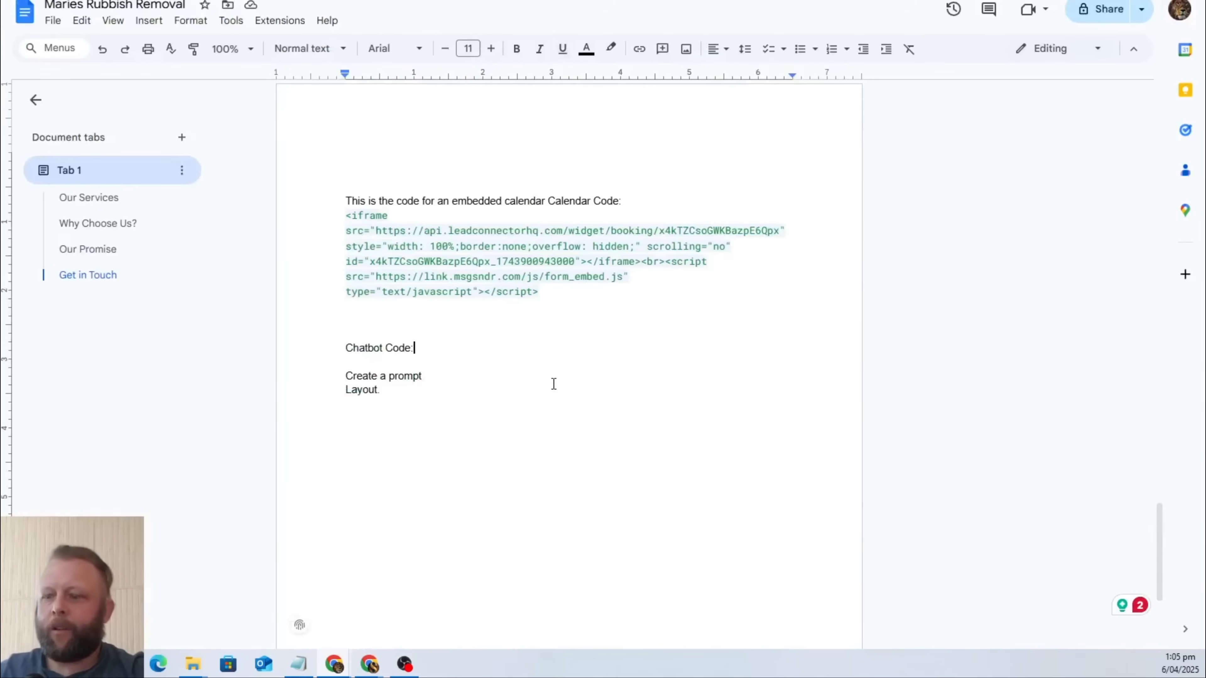
key(Return)
key(Return)
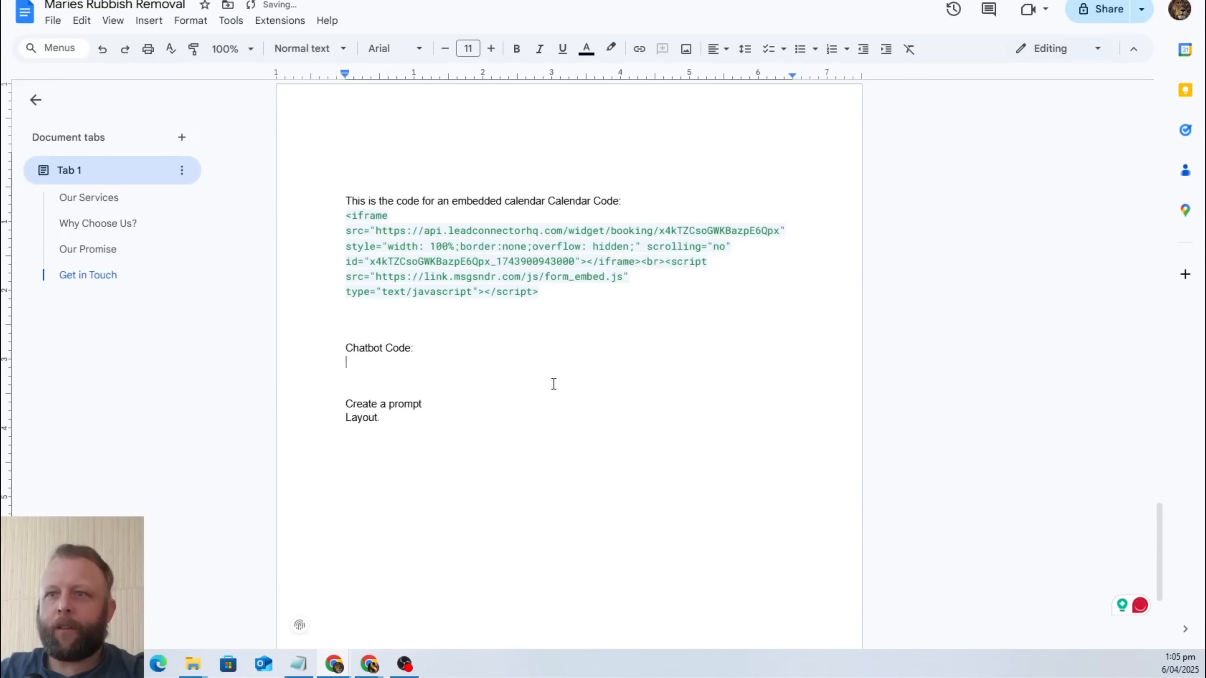
Insert "This is the code to put in every website header / footer to enable a chatbot module." before the "Chatbot Code:" label.
text(This is)
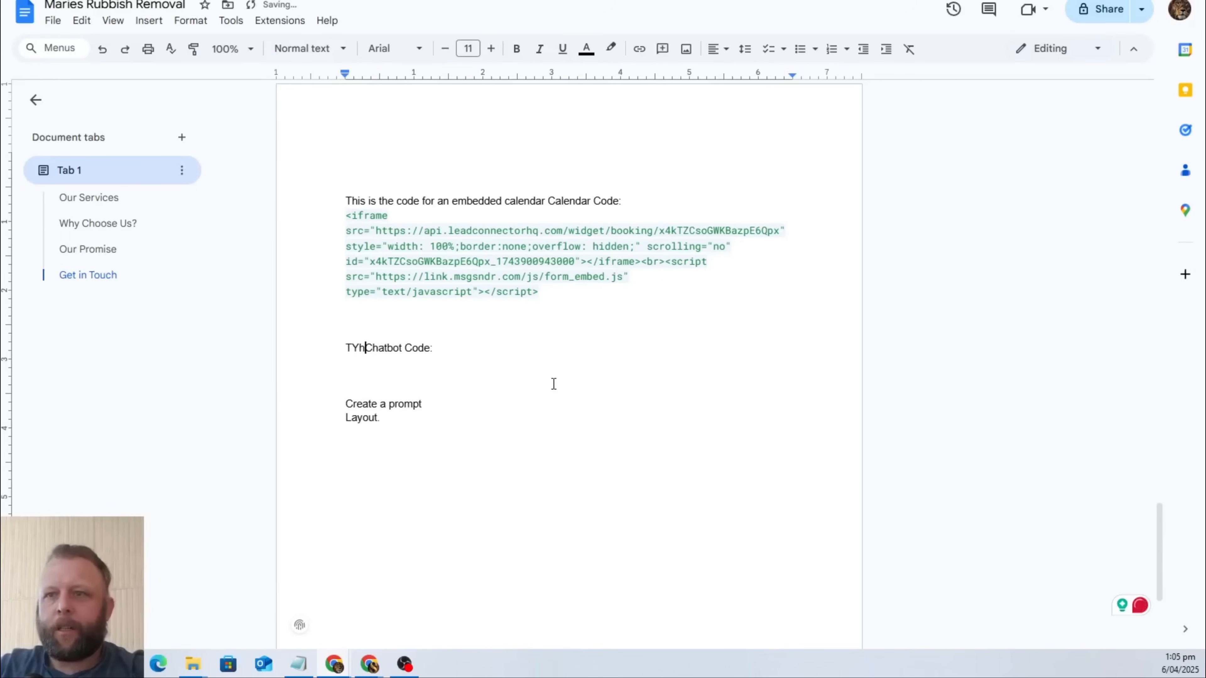
key(BackSpace)
key(BackSpace)
key(BackSpace)
key(BackSpace)
key(BackSpace)
key(BackSpace)
text(his is the code t)
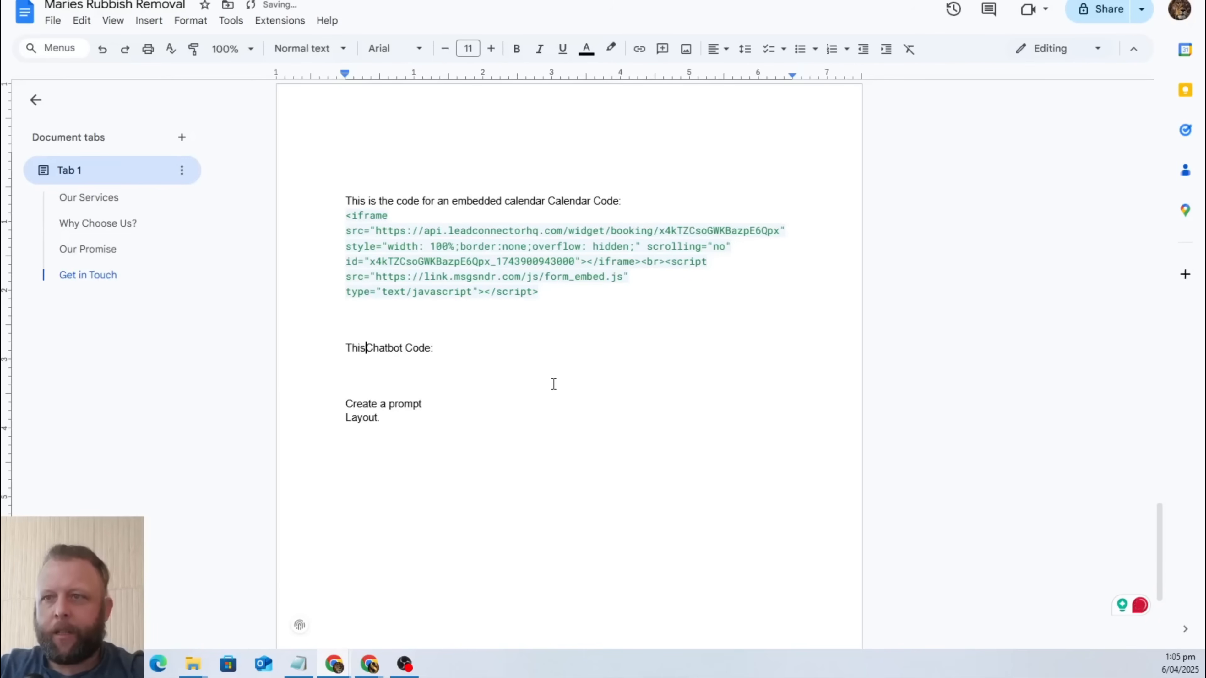
text(o put in ever)
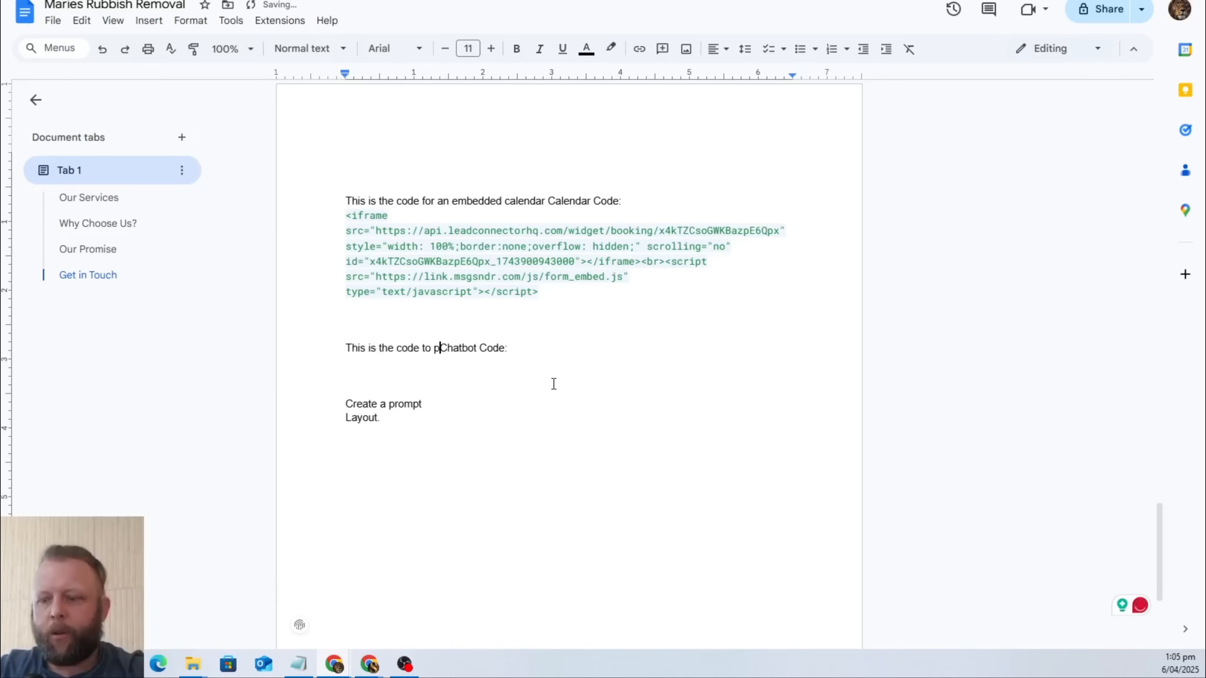
text(y website )
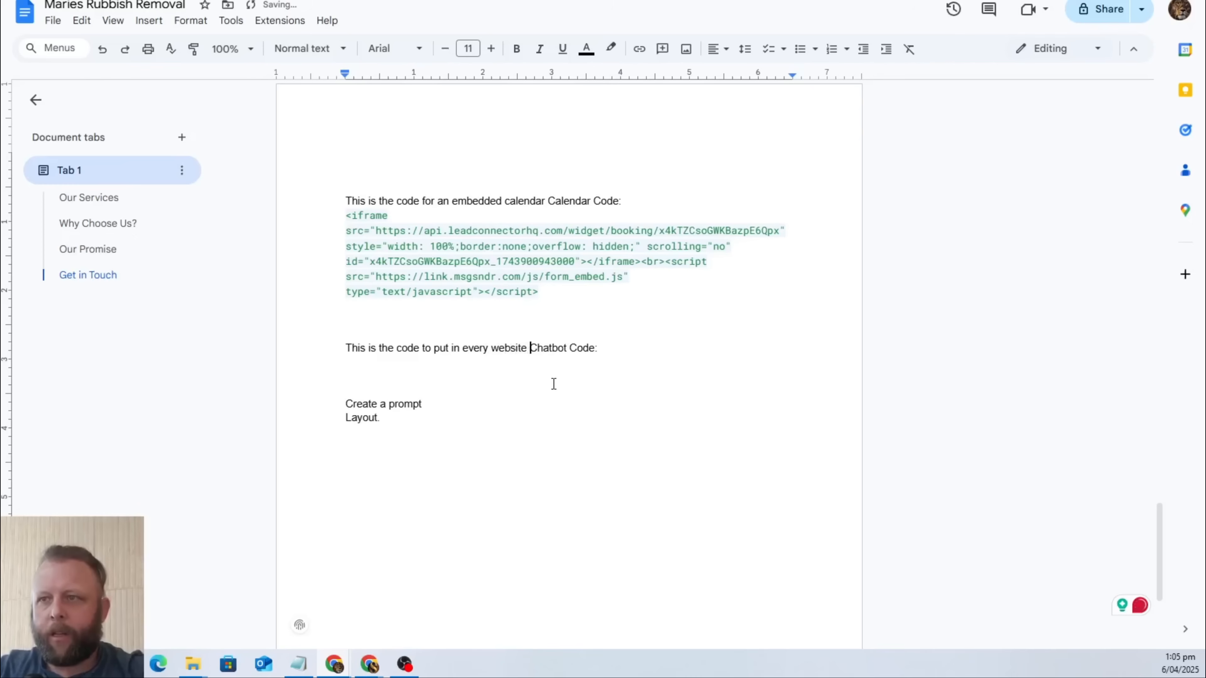
text(header / f)
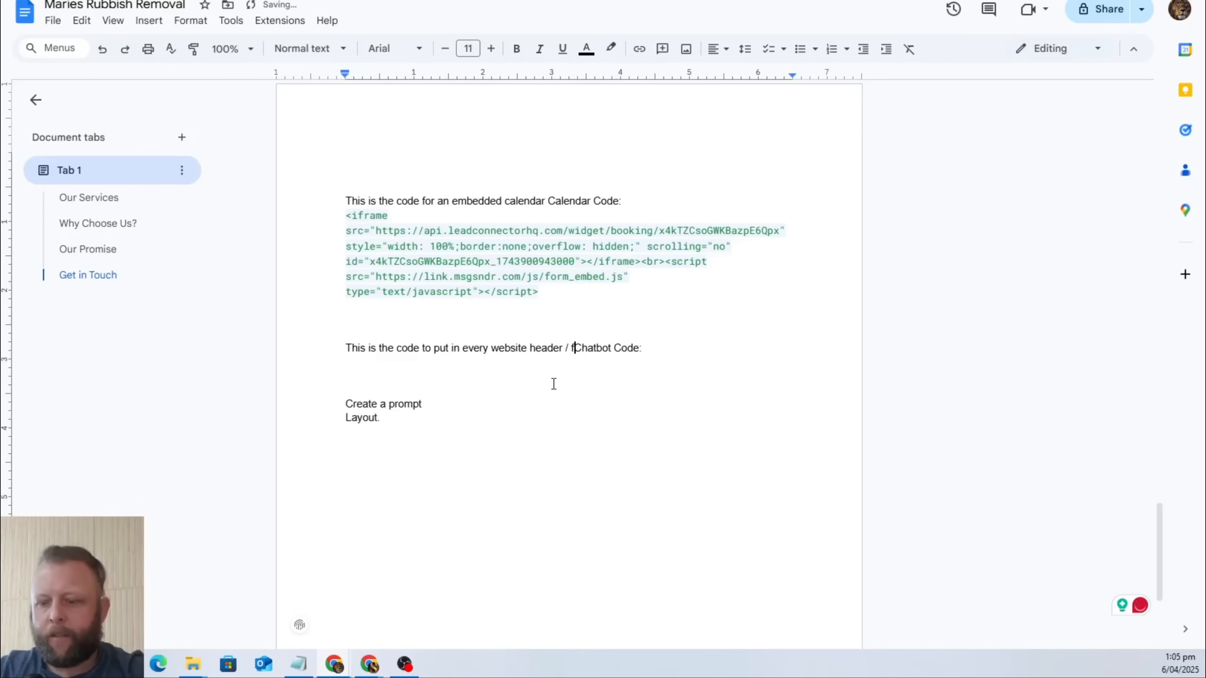
text(ooter to enab)
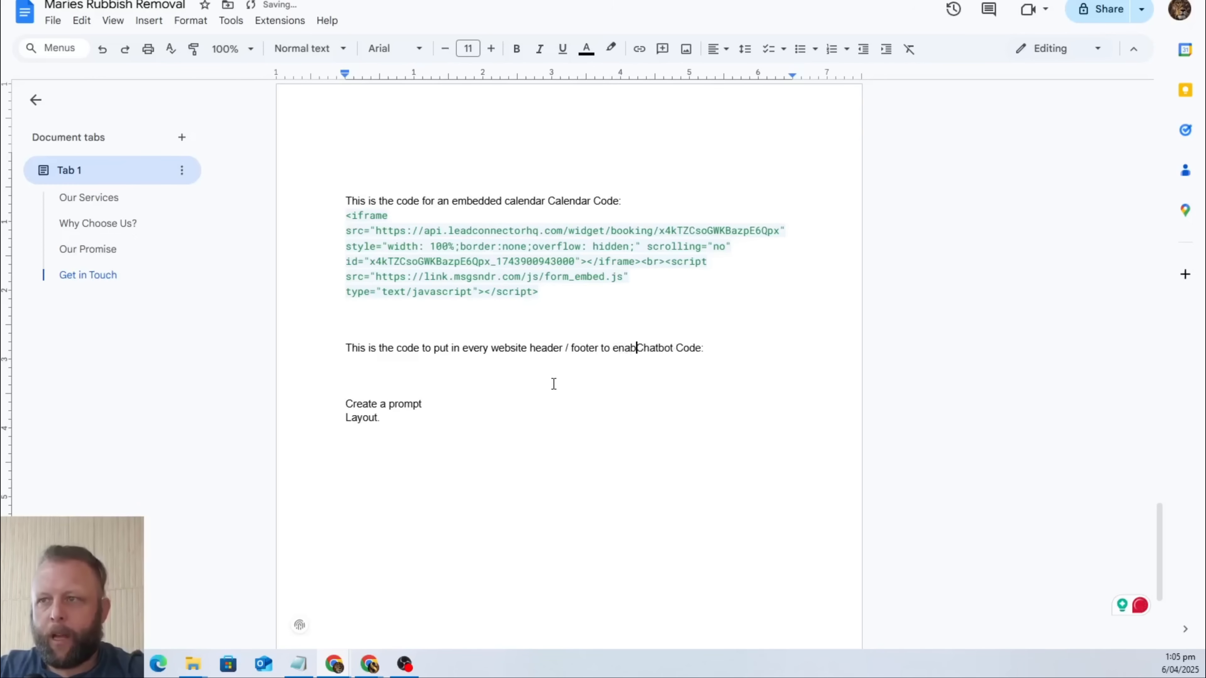
text(le a chatbot )
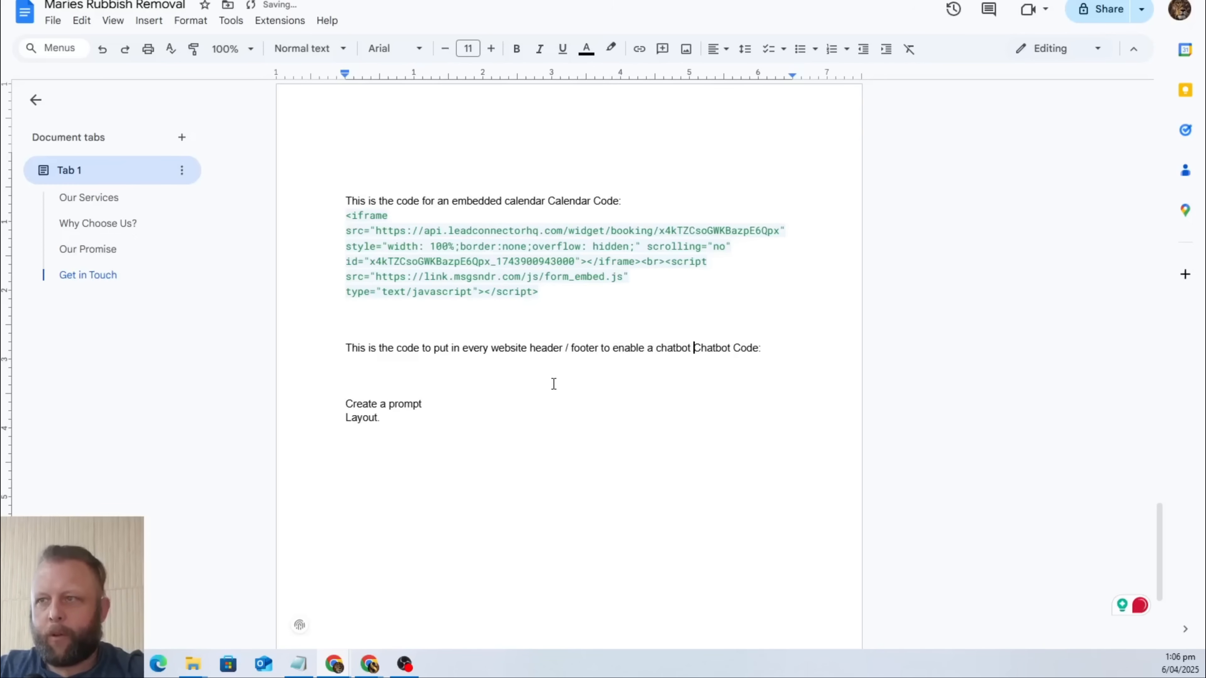
text(module. This )
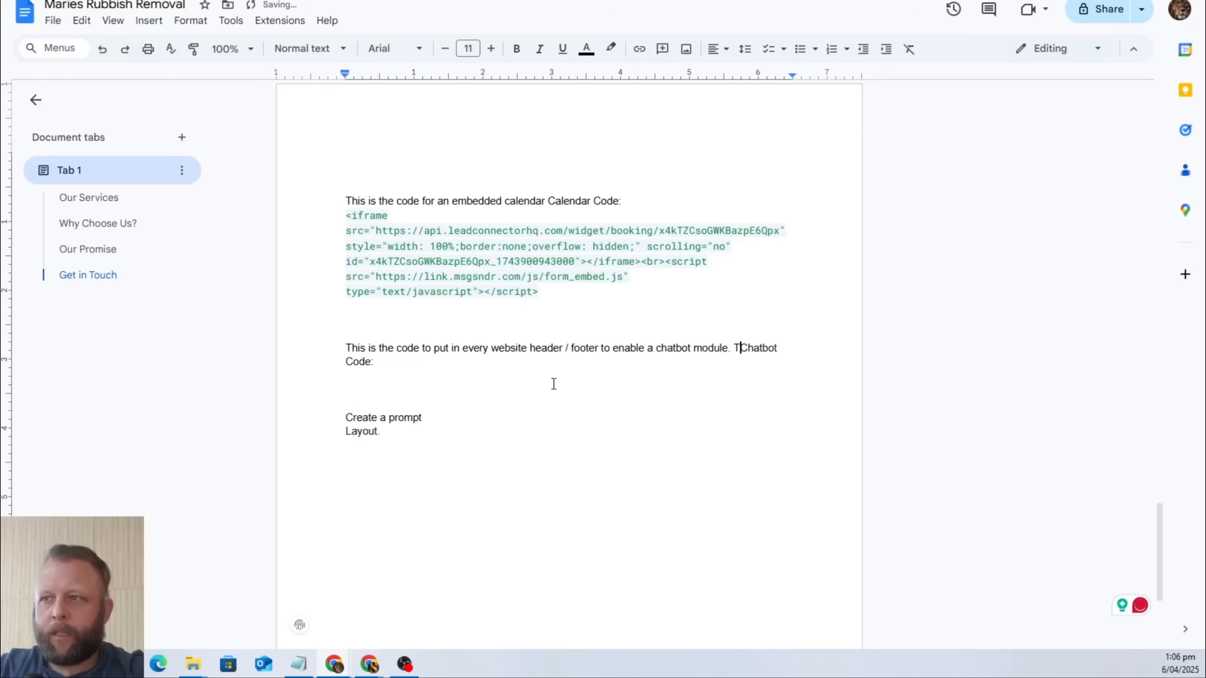
text(is a GH)
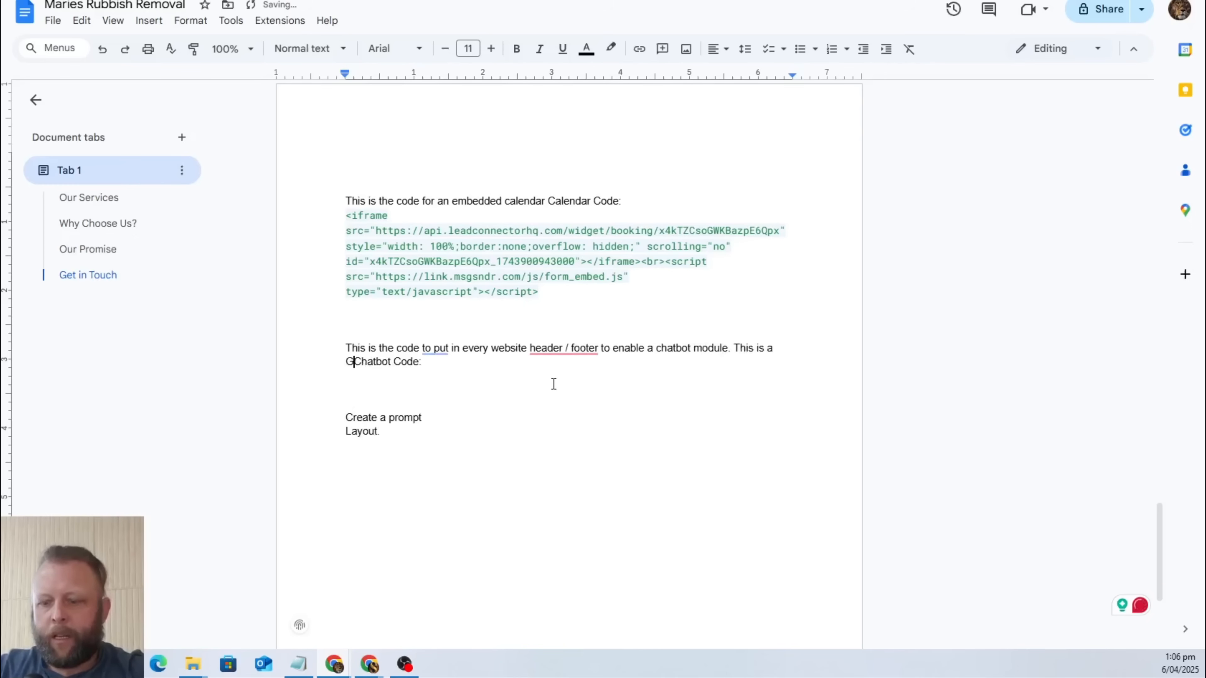
Complete the chatbot note's second sentence as "This is a Go Highlevle Website Chatbot Widget." before the "Chatbot Code:" label.
key(BackSpace)
key(BackSpace)
text(Go Highlevle)
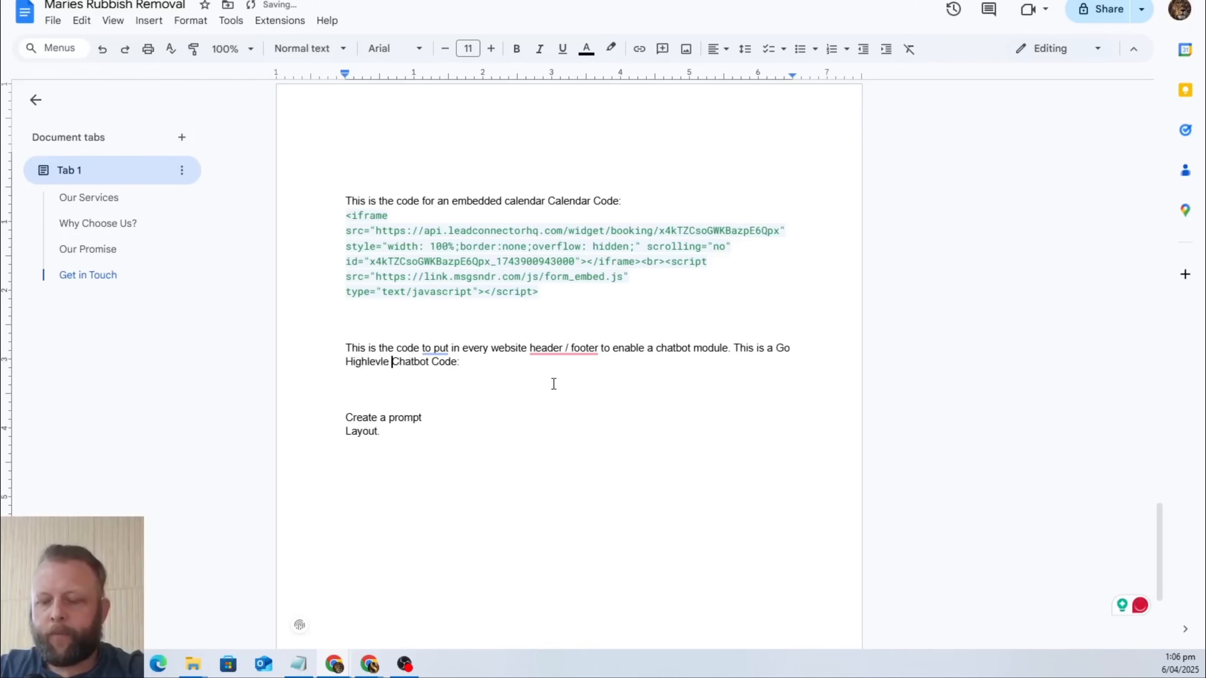
text( Website Chatb)
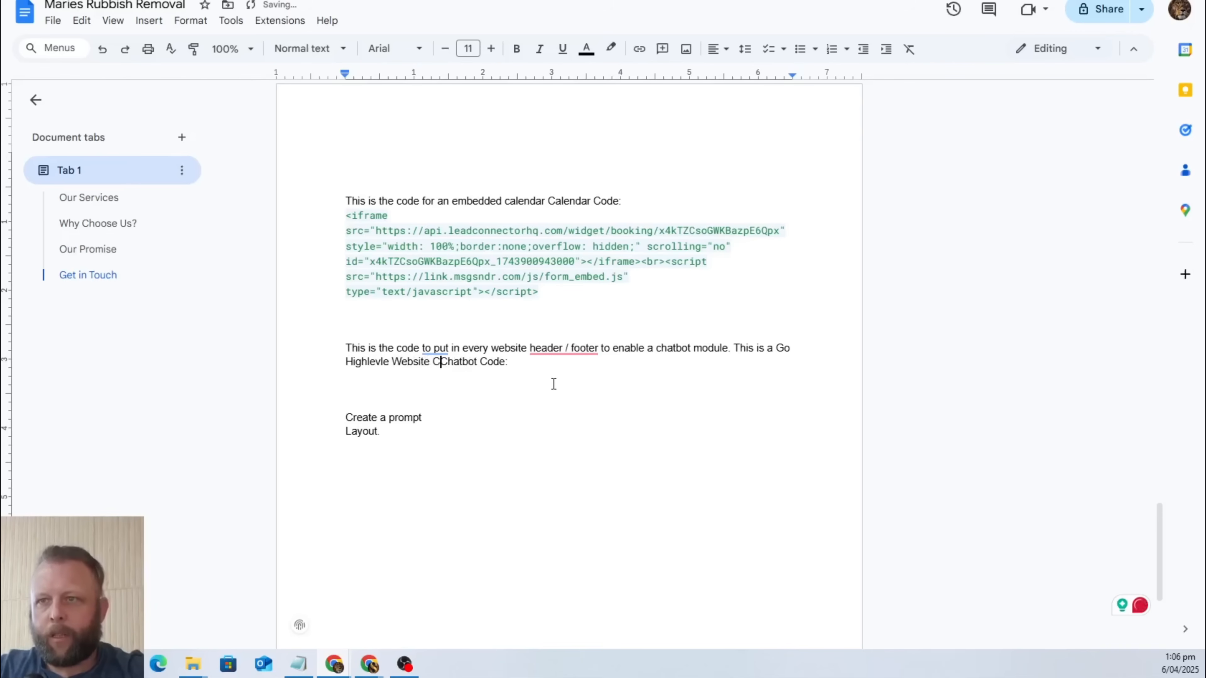
text(ot Widget)
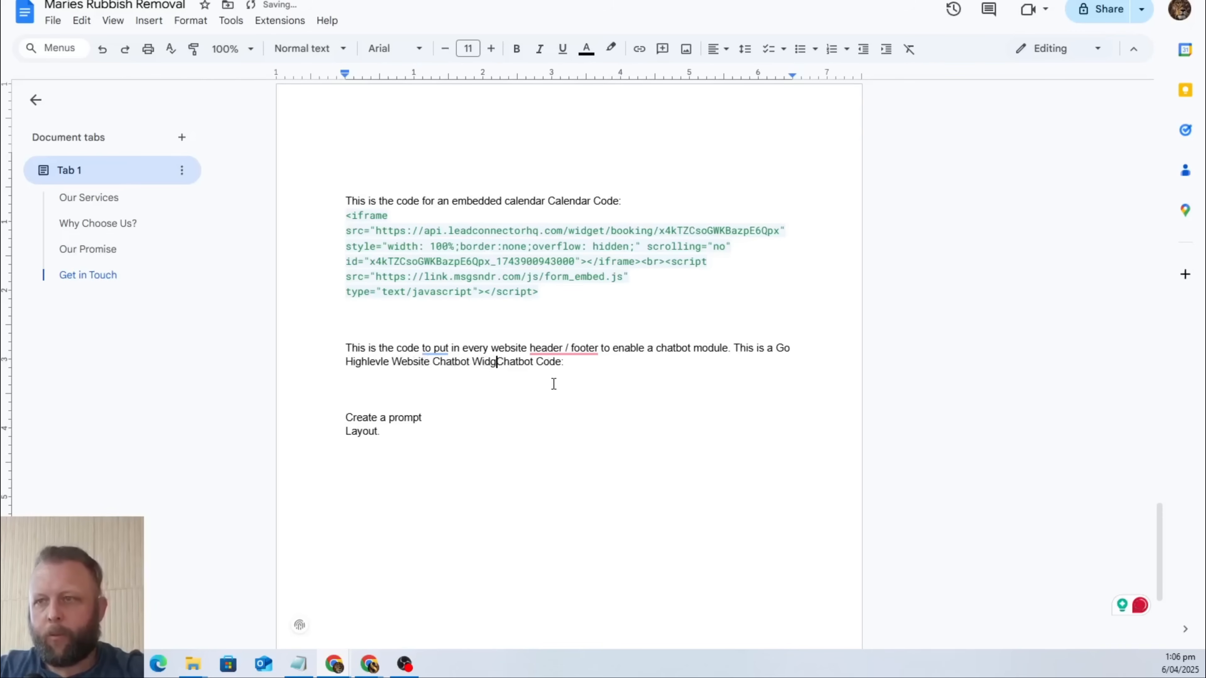
text(.)
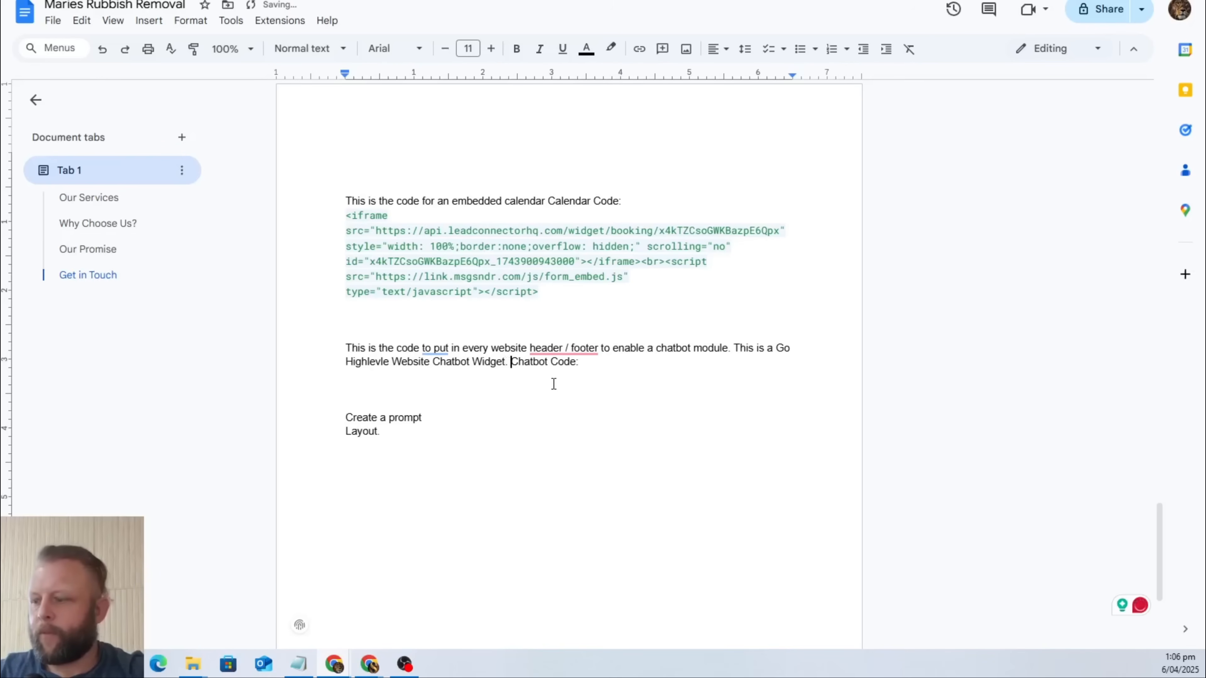
Paste the copied chat widget script beneath the "Chatbot Code:" label and add a blank line after it.
key(Return)
text(<script   src="https://widgets.leadconnectorhq.com/loader.js"   data-resources-url="https://widgets.leadconnectorhq.com/chat-widget/loader.js"  data-widget-id="67f1d2ef8e2d430dafc8ed0c"   >  </script>)
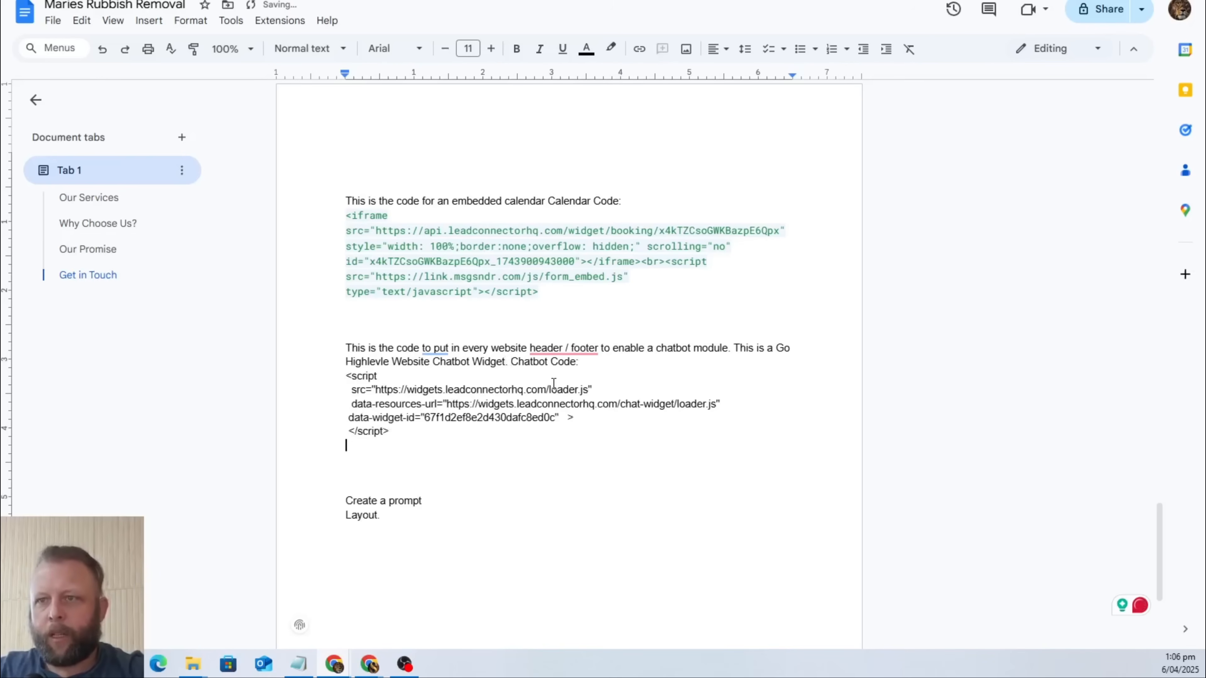
key(Return)
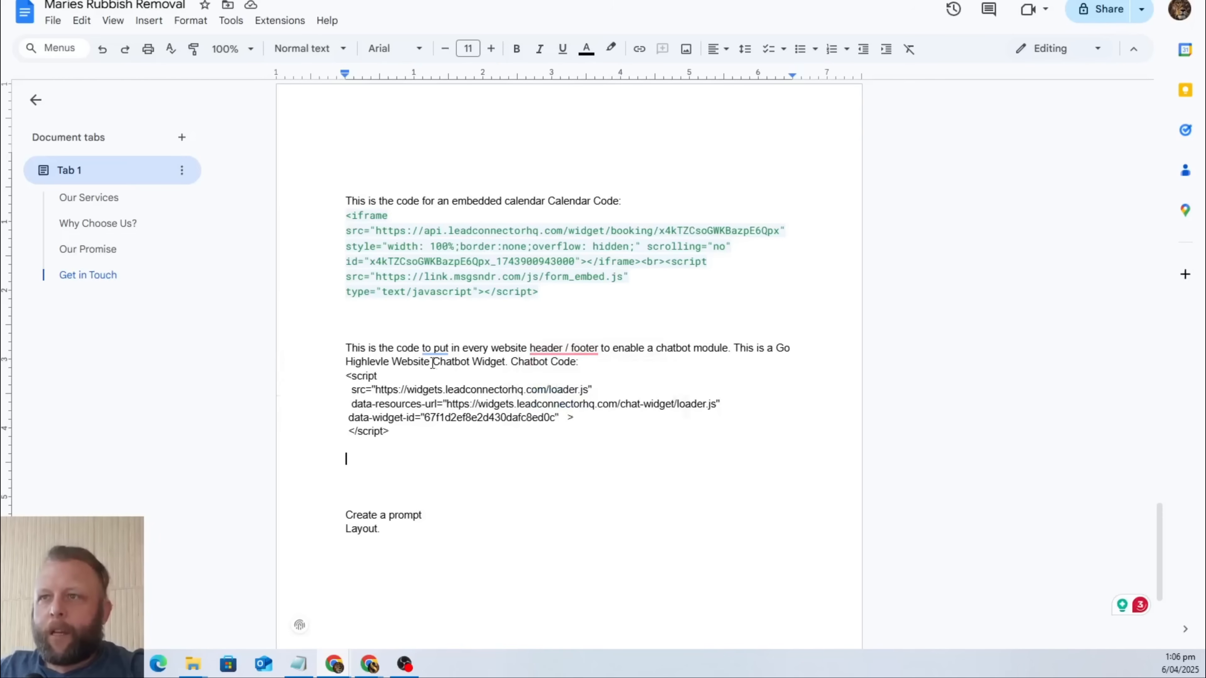
Switch to GoHighLevel, leave the Rubbish Chatbot editor and its embed code, and open the sub-account's list of websites.
click(637, 1)
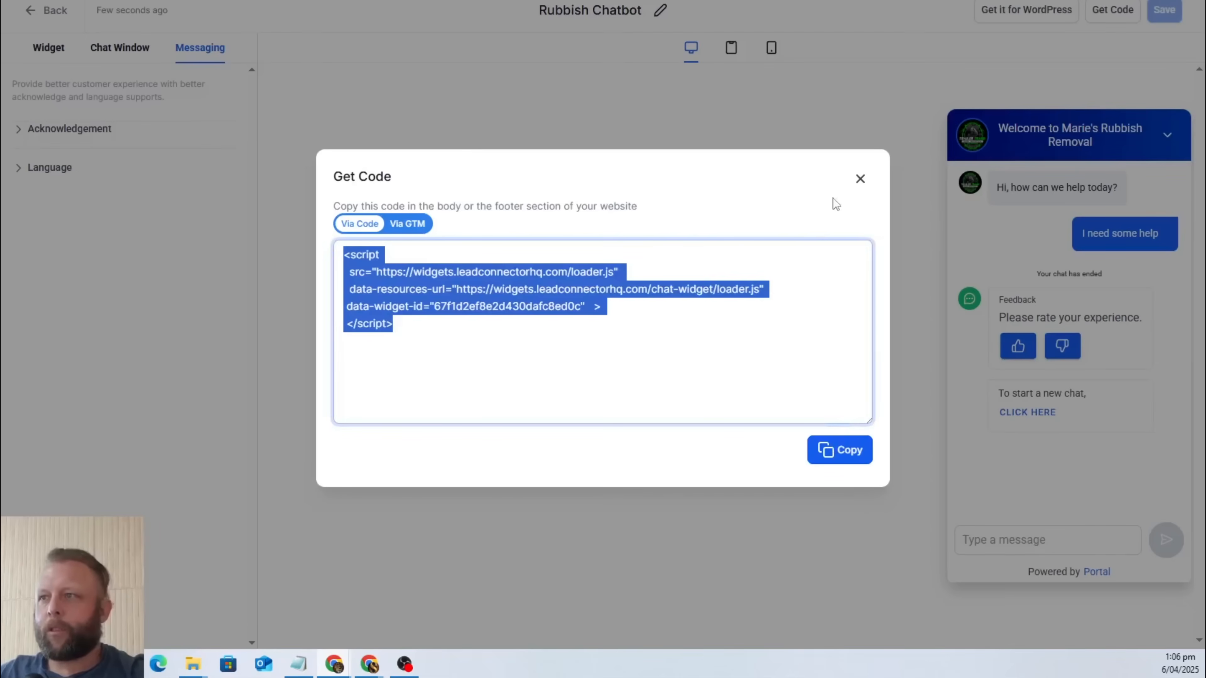
click(861, 179)
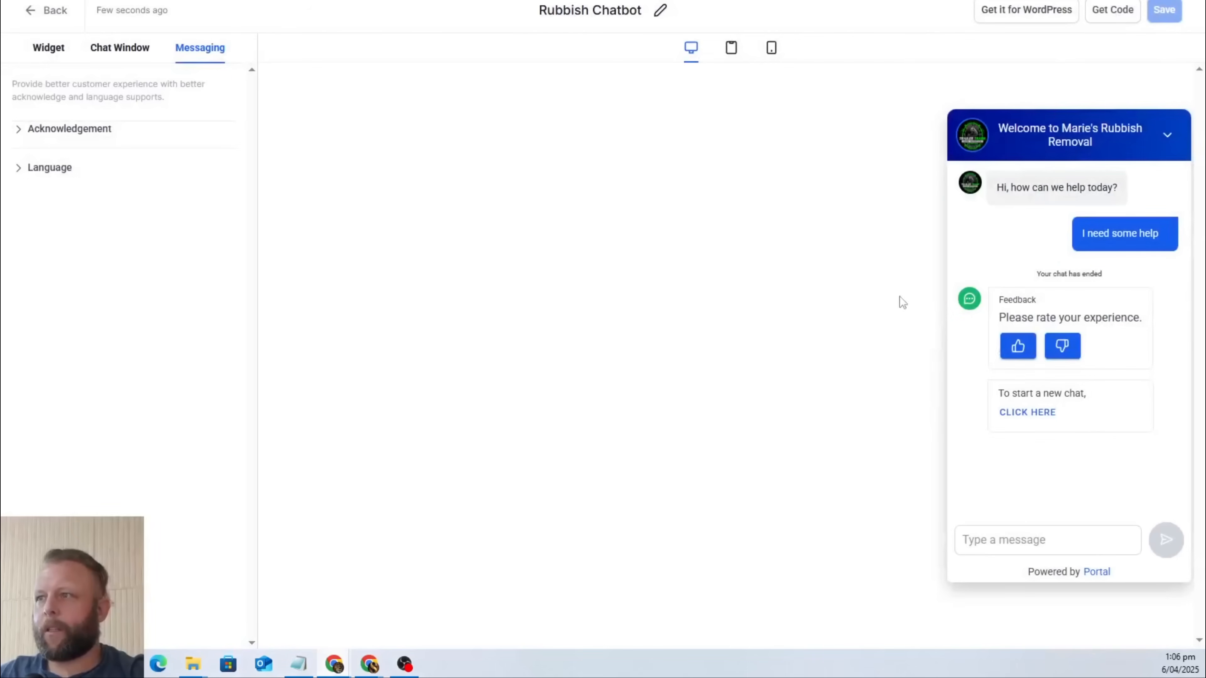
click(53, 11)
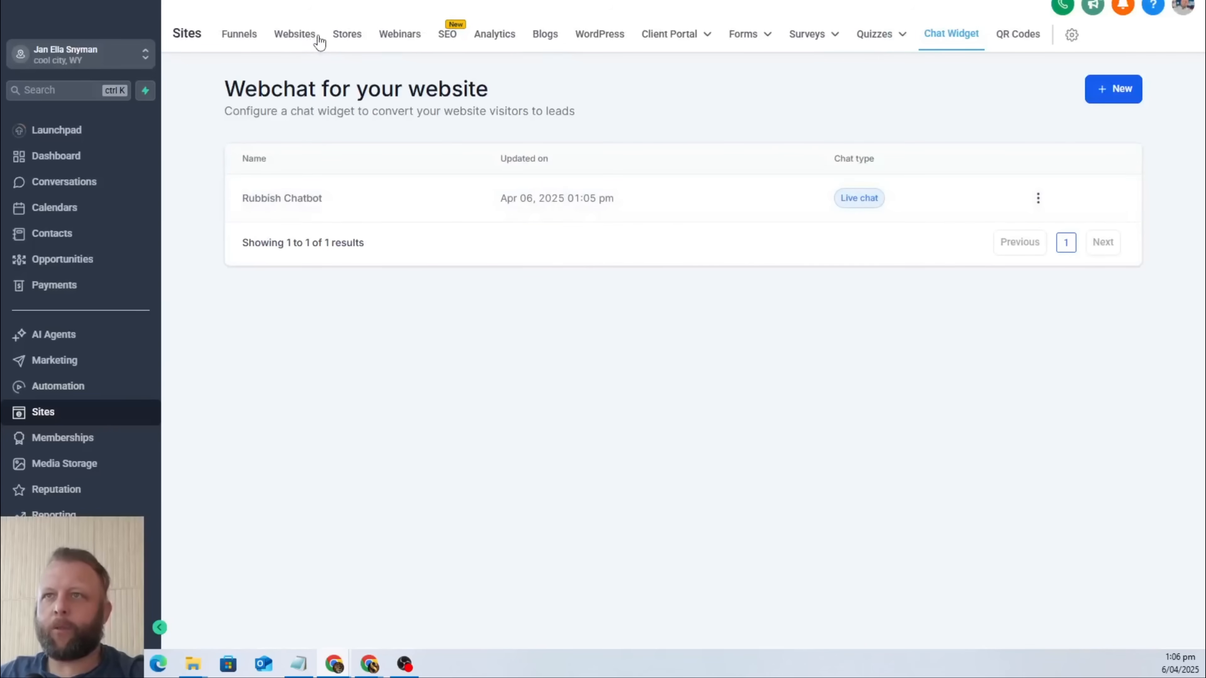
click(302, 36)
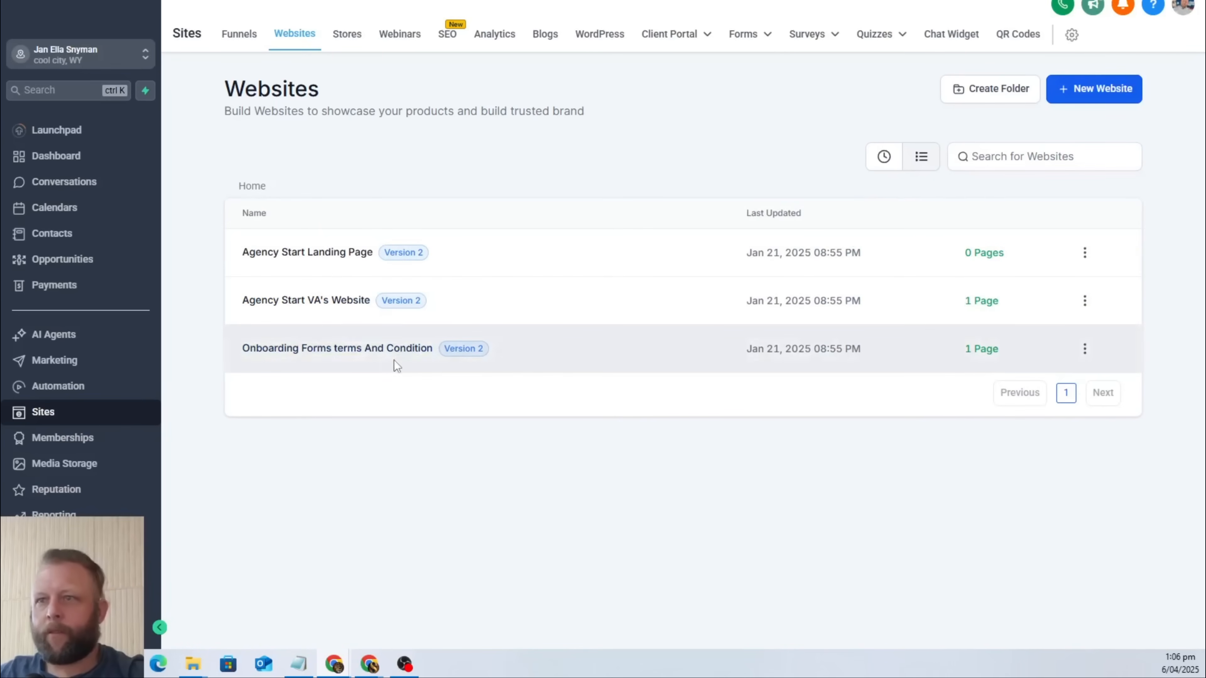
click(404, 349)
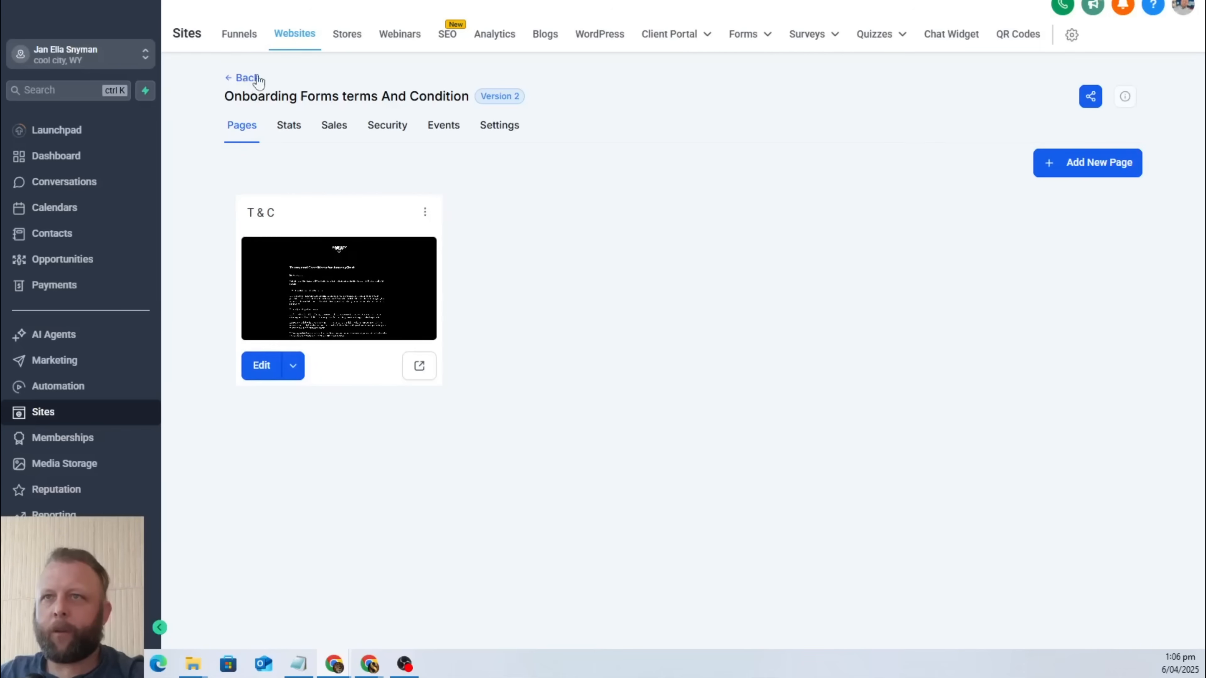
click(243, 79)
Create a new website from the "Website Designer" template in the template library.
click(1078, 89)
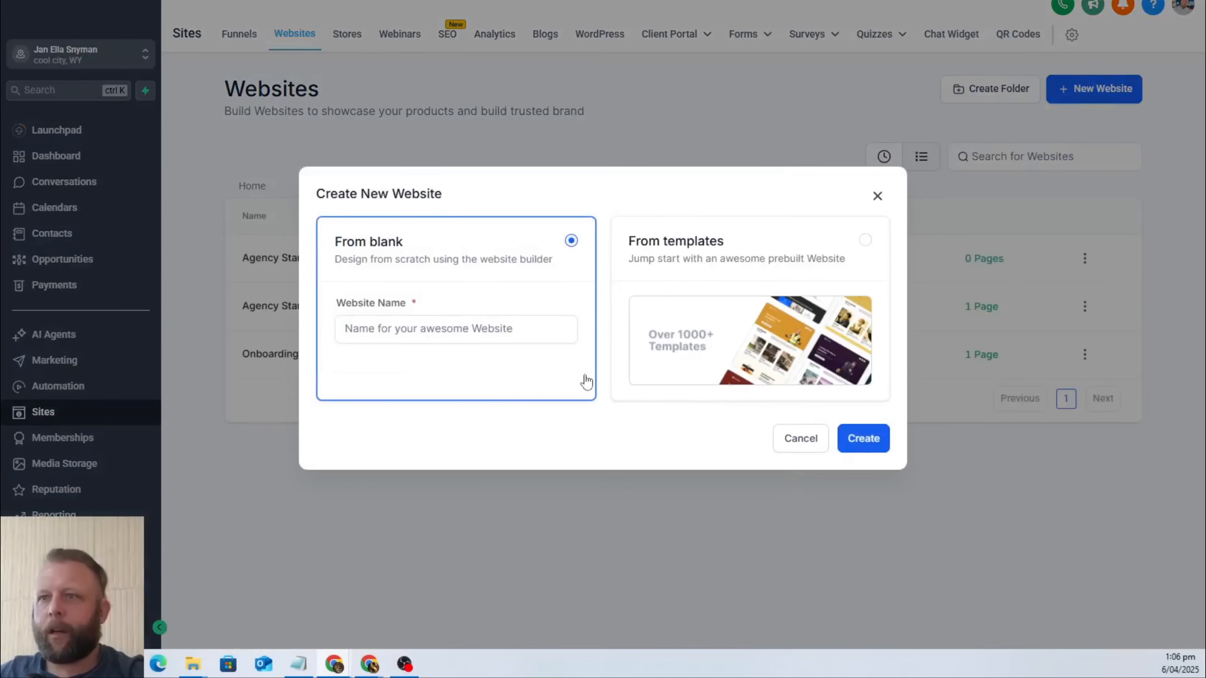
click(800, 265)
click(863, 446)
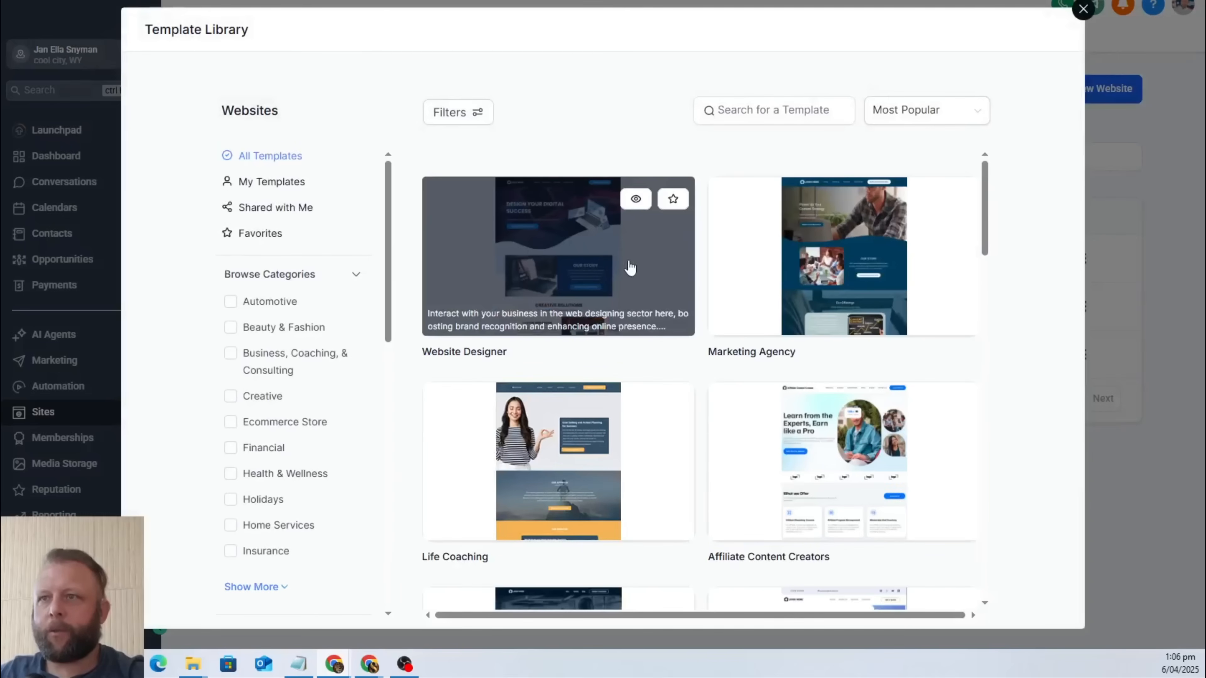
click(578, 263)
click(1026, 30)
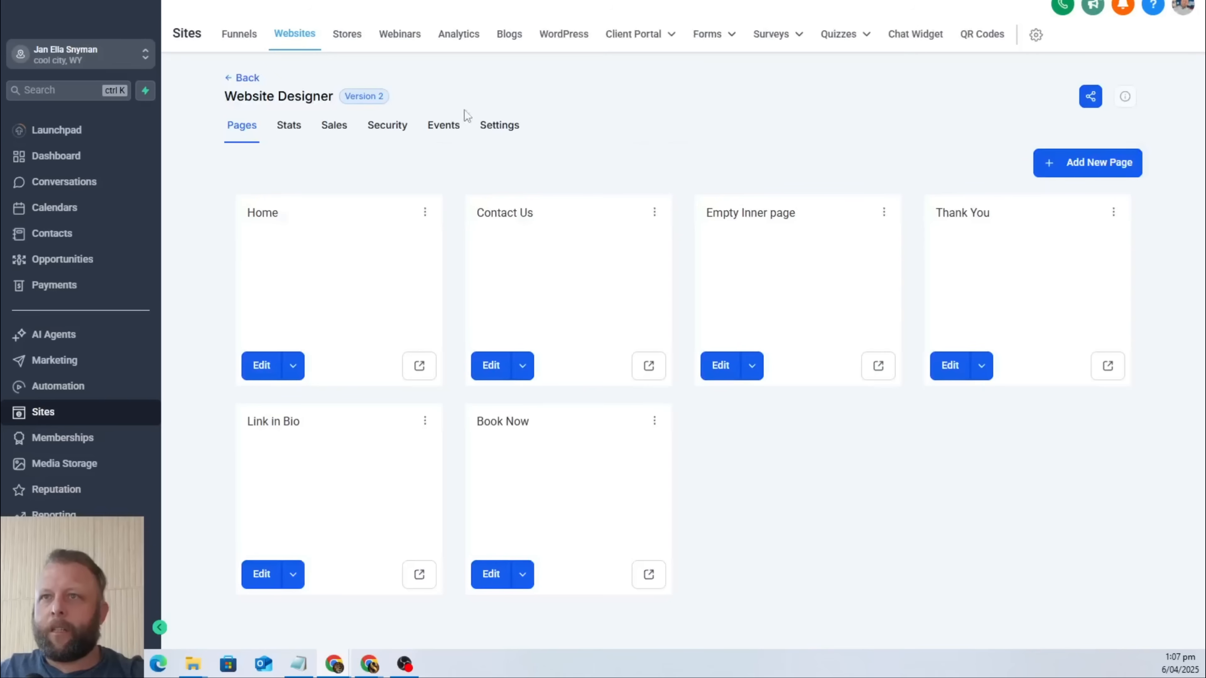
Assign Rubbish Chatbot as the chat widget in the Website Designer site's settings and save the change.
click(507, 139)
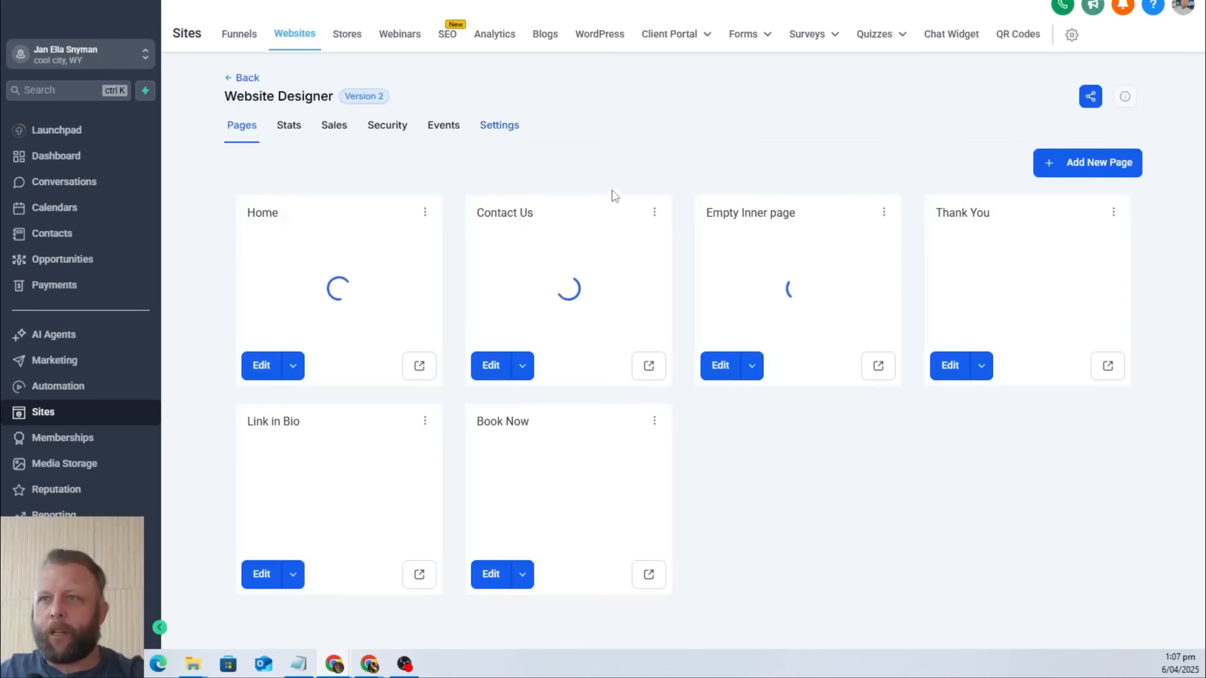
scroll(617, 333, down, 5)
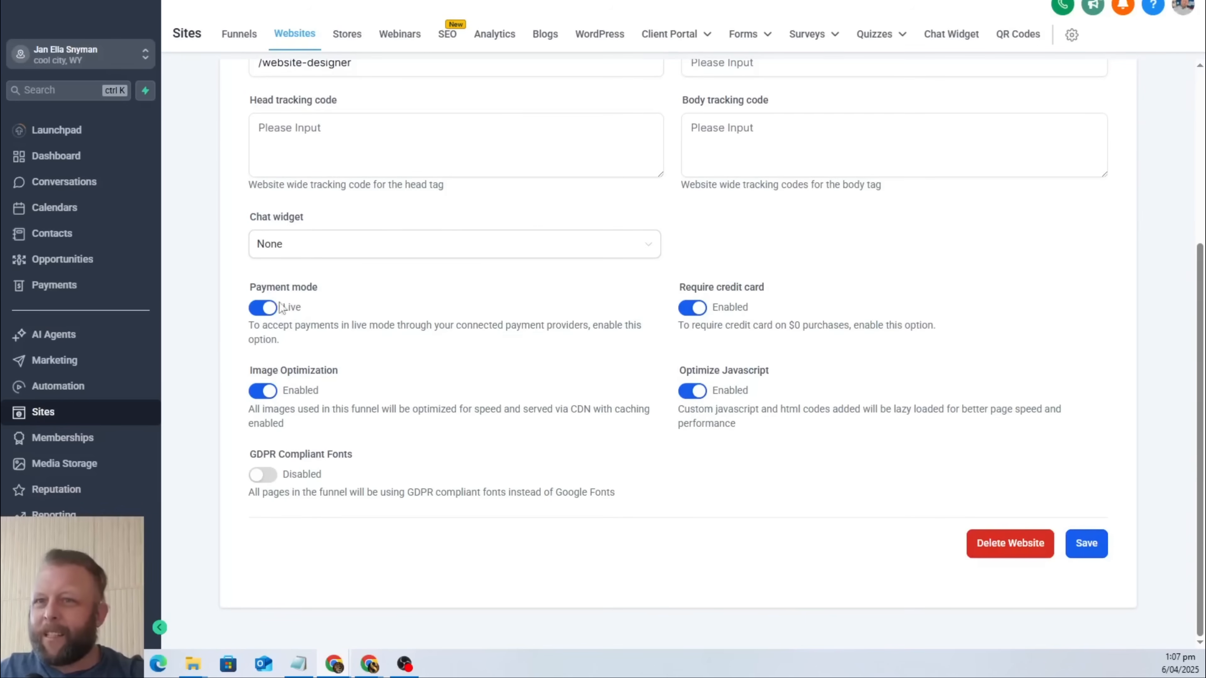
scroll(597, 390, up, 5)
click(572, 468)
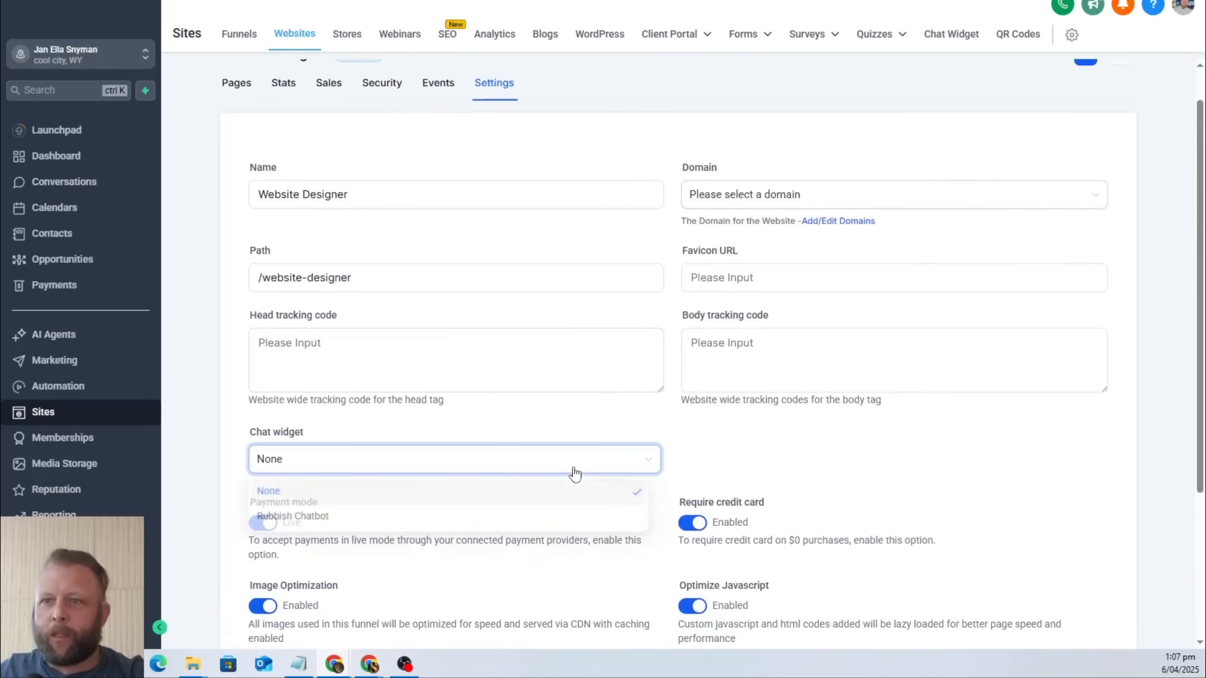
click(497, 520)
scroll(876, 465, down, 5)
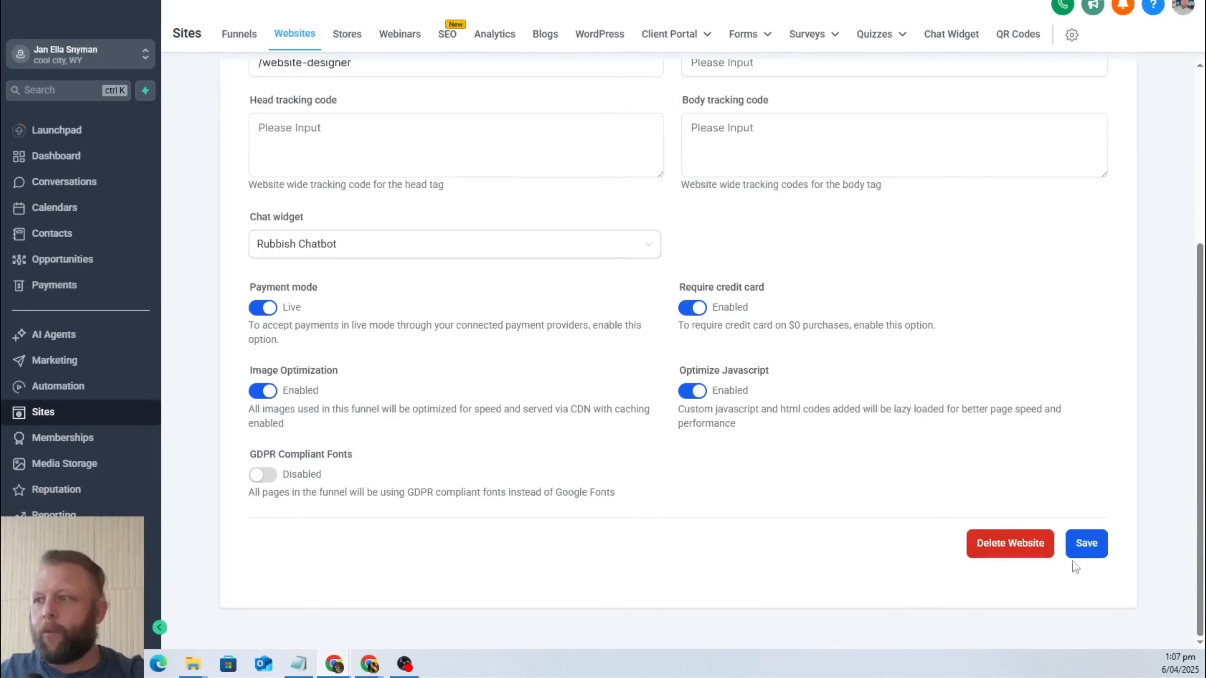
click(1076, 545)
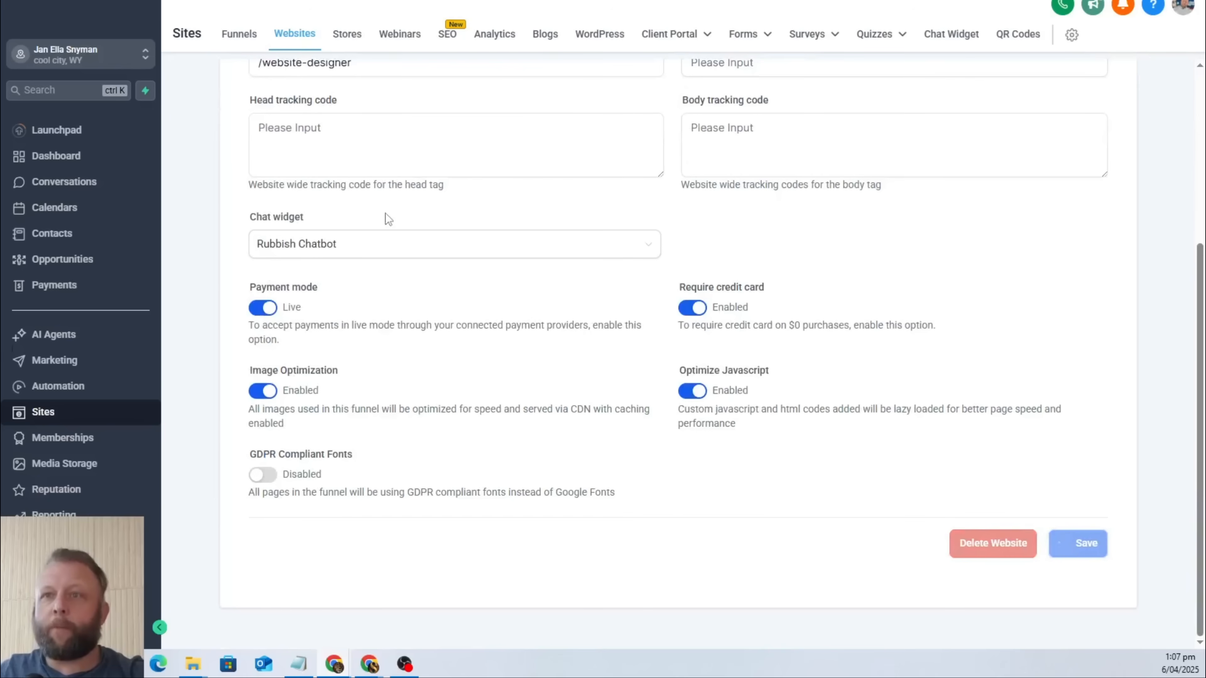
scroll(399, 283, up, 6)
scroll(554, 402, down, 5)
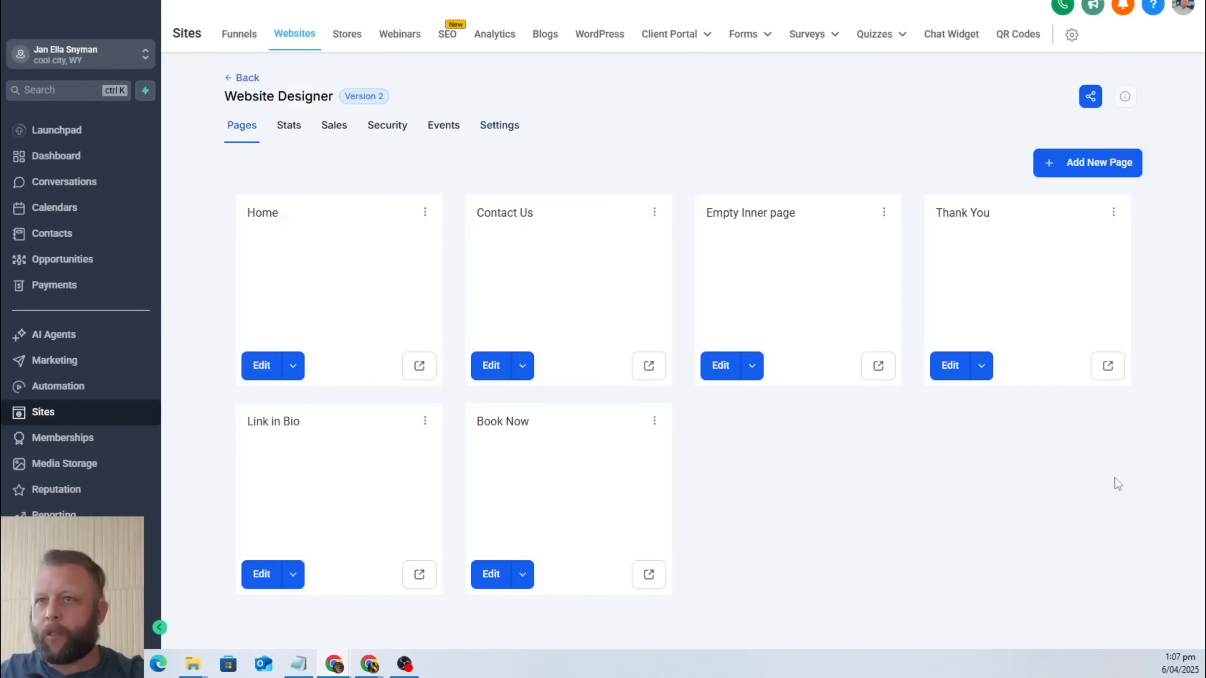
Preview the Website Designer Home page and send "I need help removing my rubbish at home" through its chat widget.
click(418, 371)
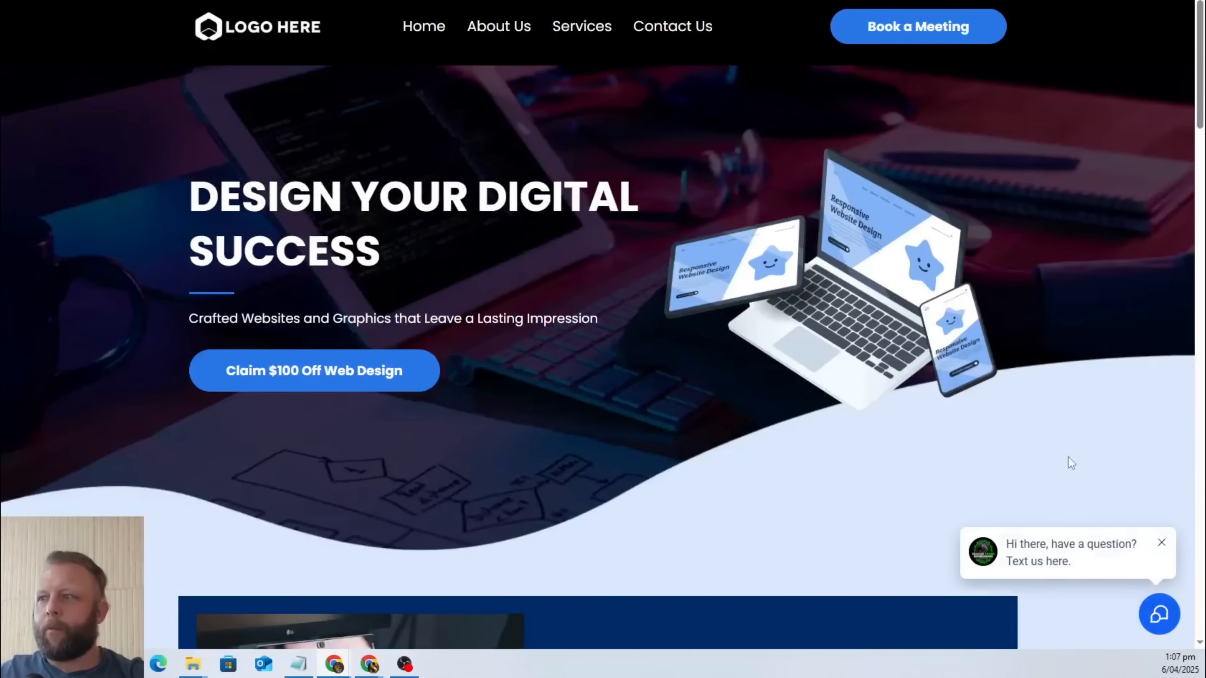
click(1157, 617)
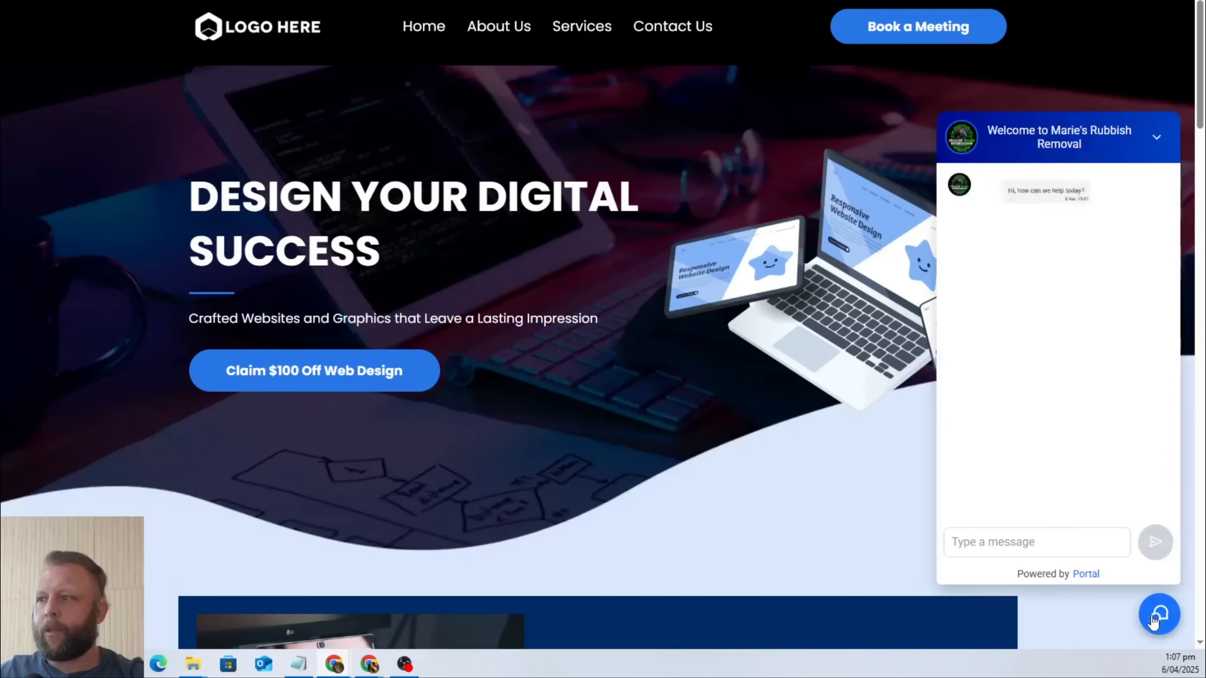
click(983, 536)
text(I nee)
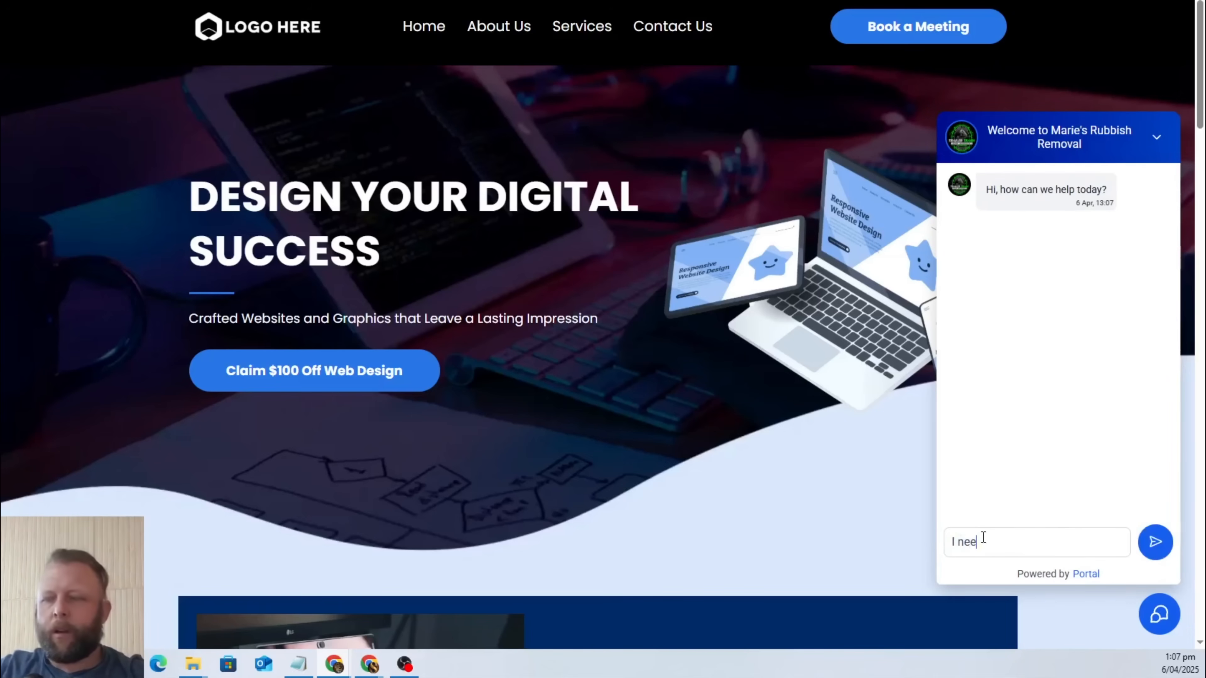
text(d help remo)
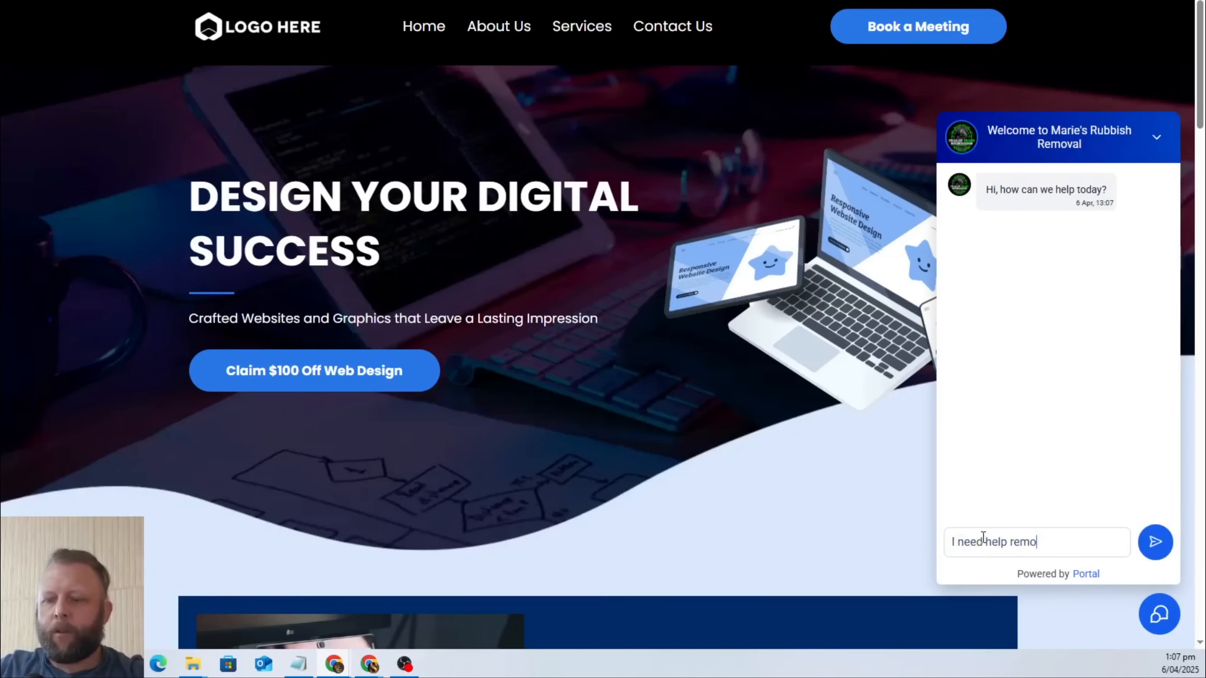
text(ving my ru)
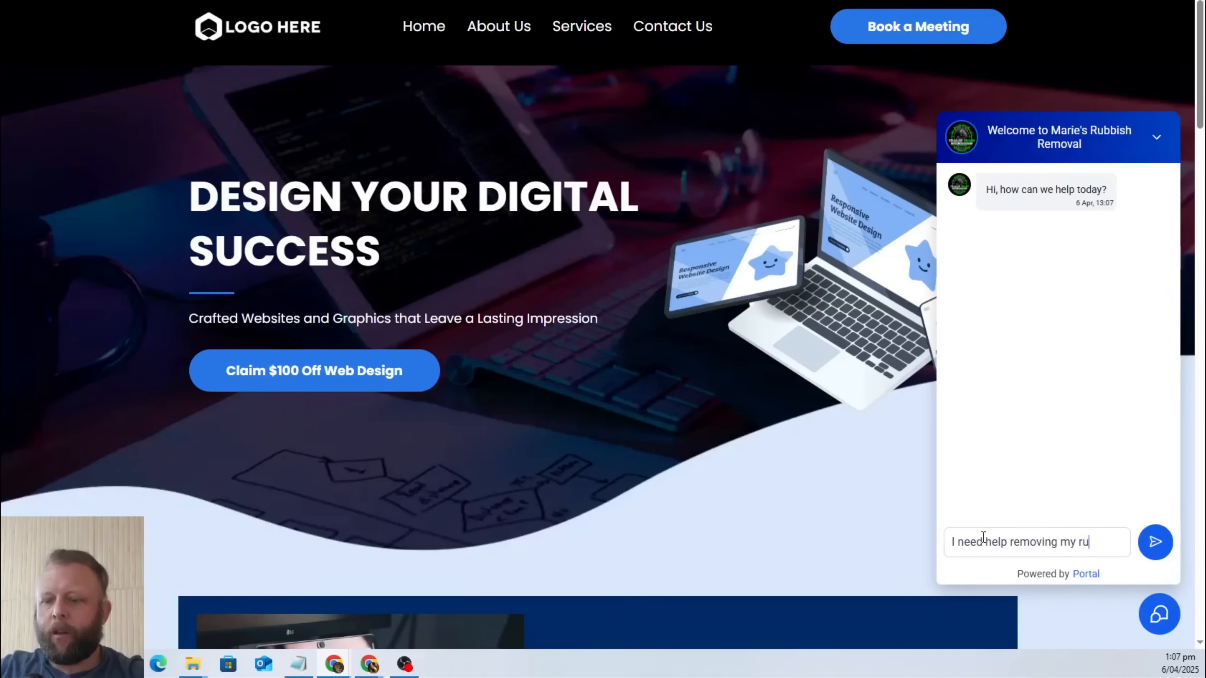
text(bbish at home)
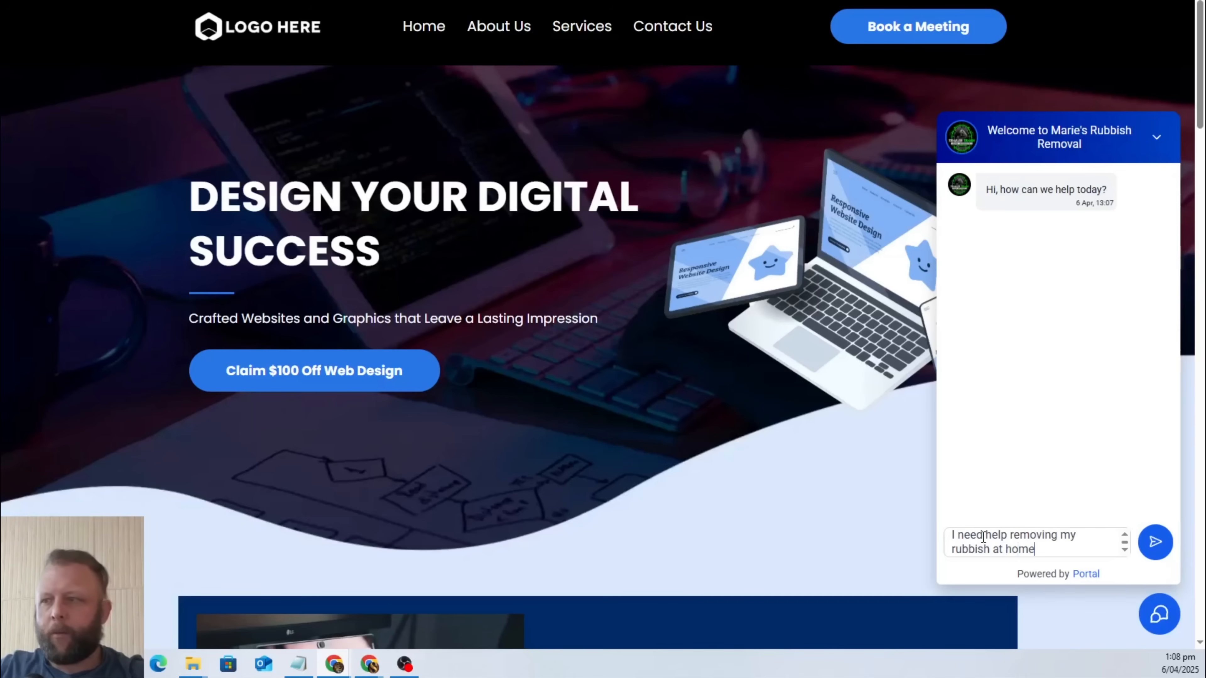
key(Return)
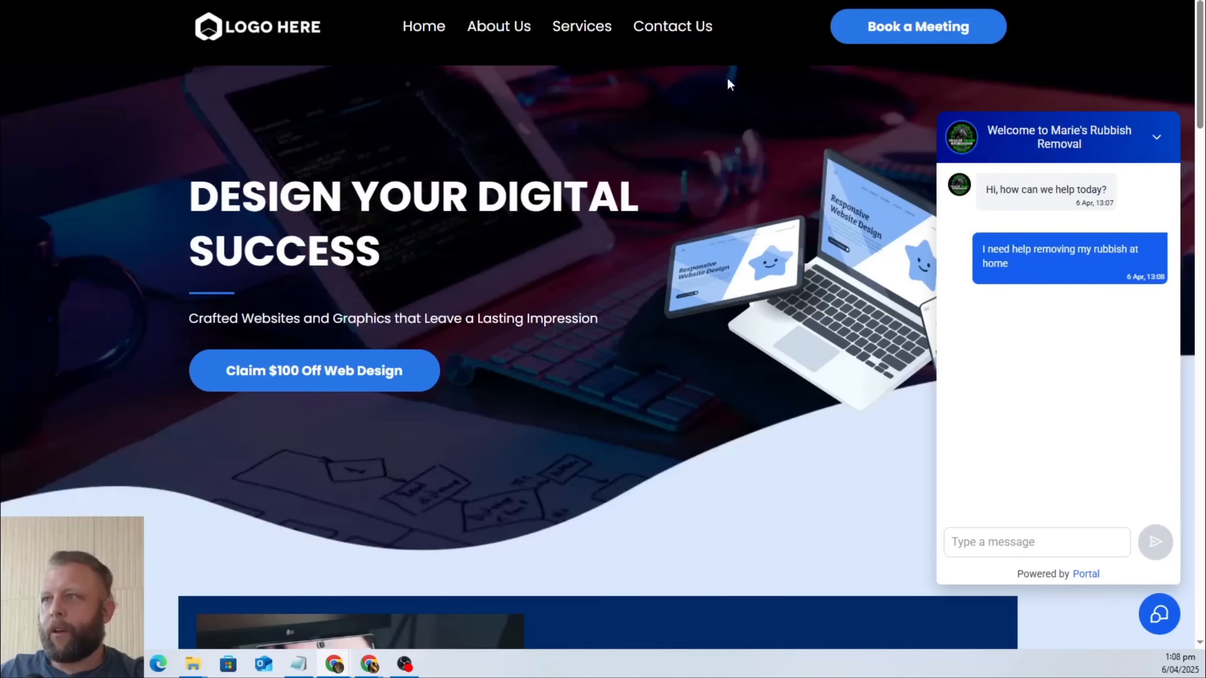
Return to GoHighLevel from the site preview and open the Conversation AI bot list in the sub-account settings.
key(ctrl+shift+Tab)
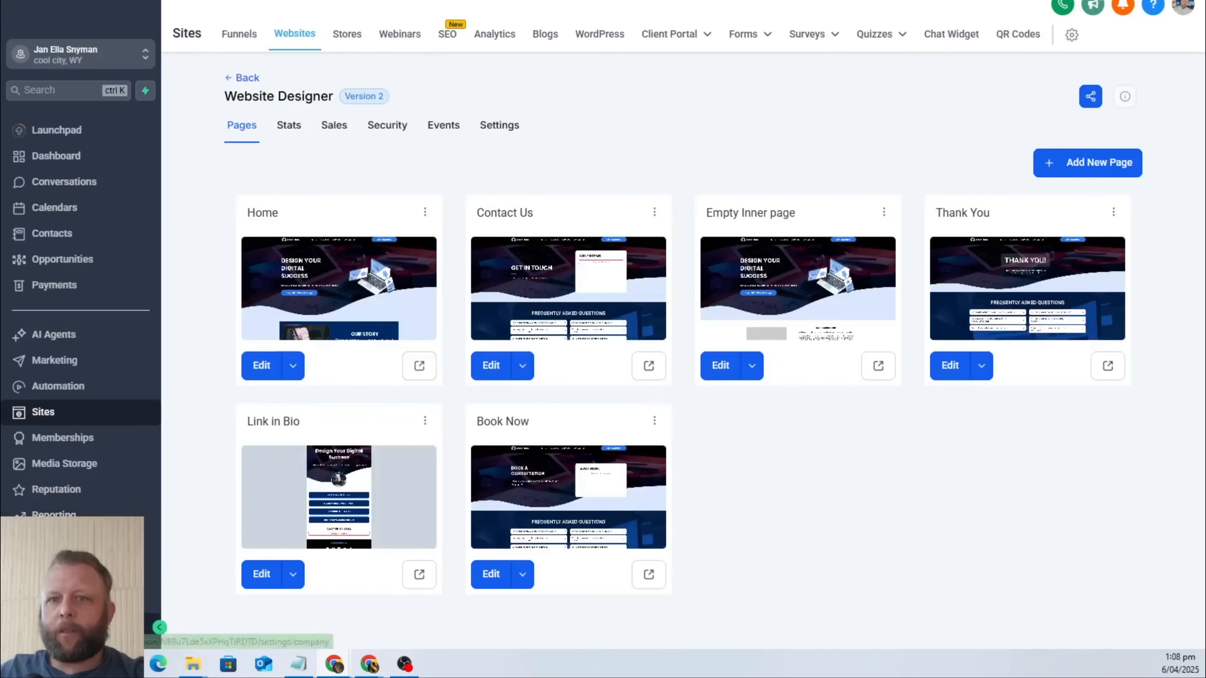
click(53, 628)
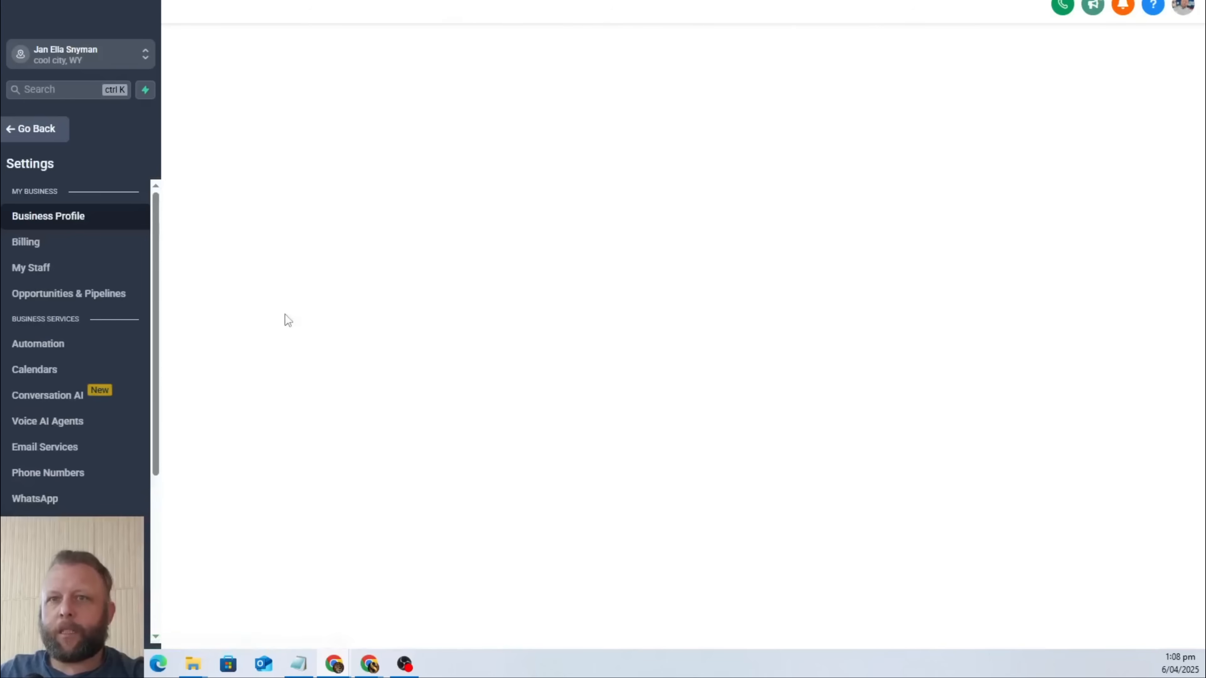
click(81, 398)
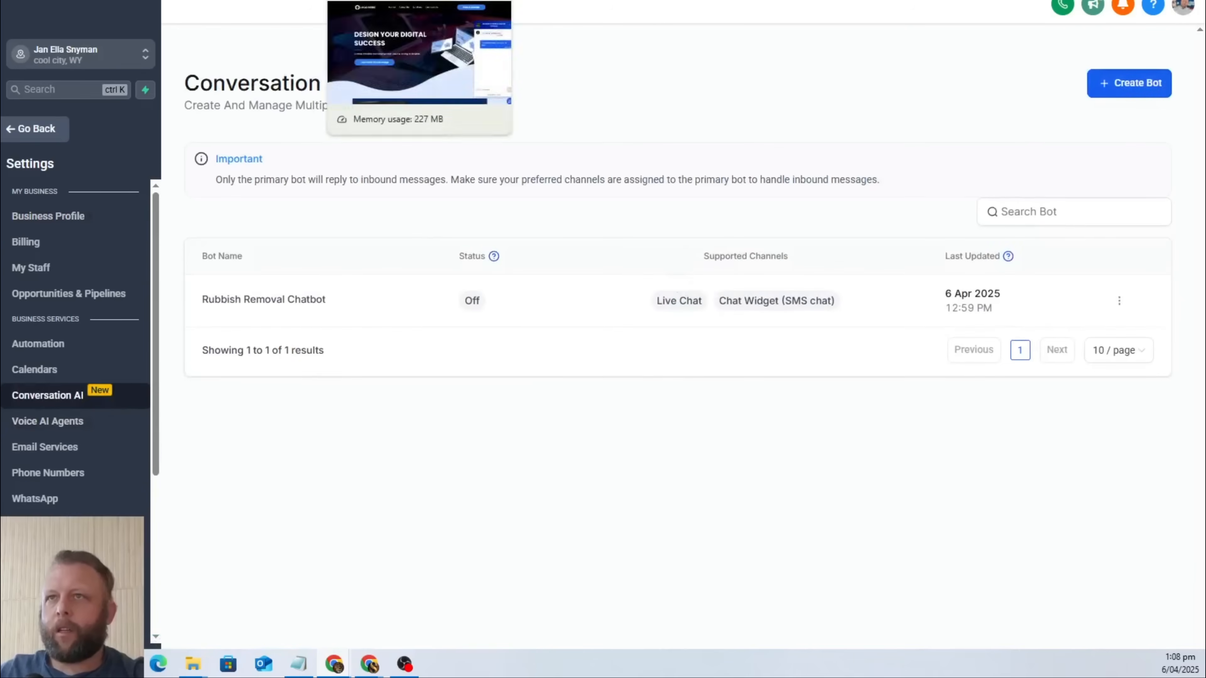
click(380, 1)
click(475, 1)
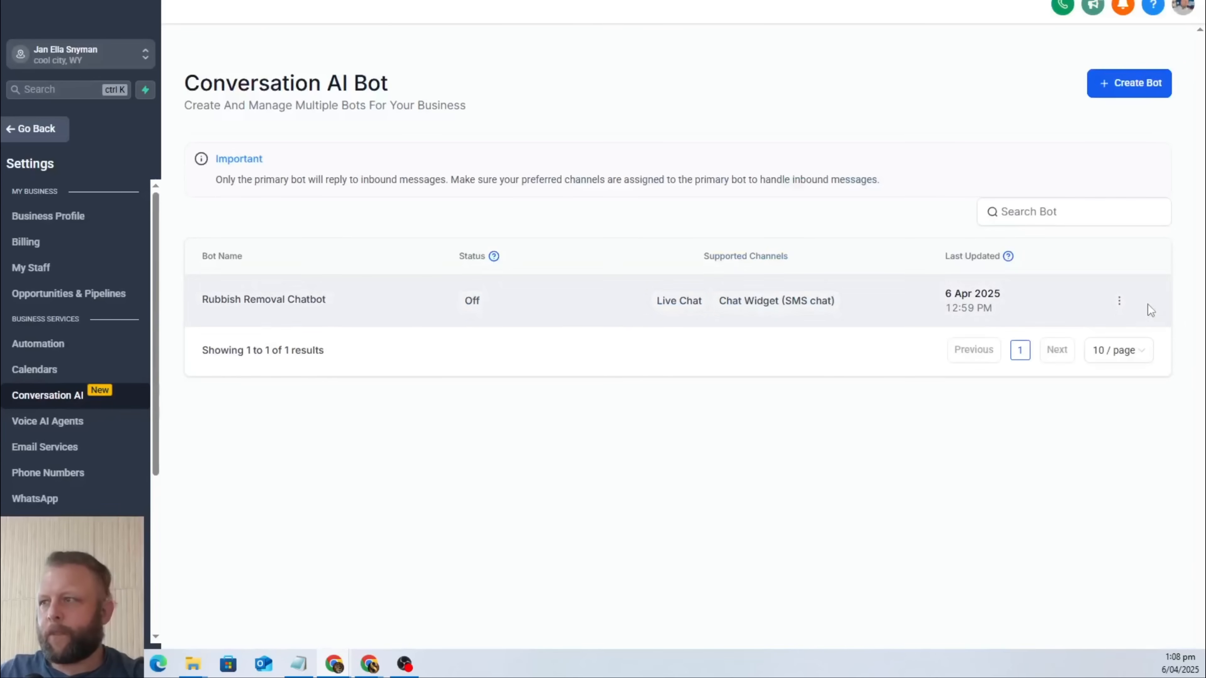
Open the Rubbish Removal Chatbot and examine its bot status, supported channels and auto-pilot settings.
click(1119, 301)
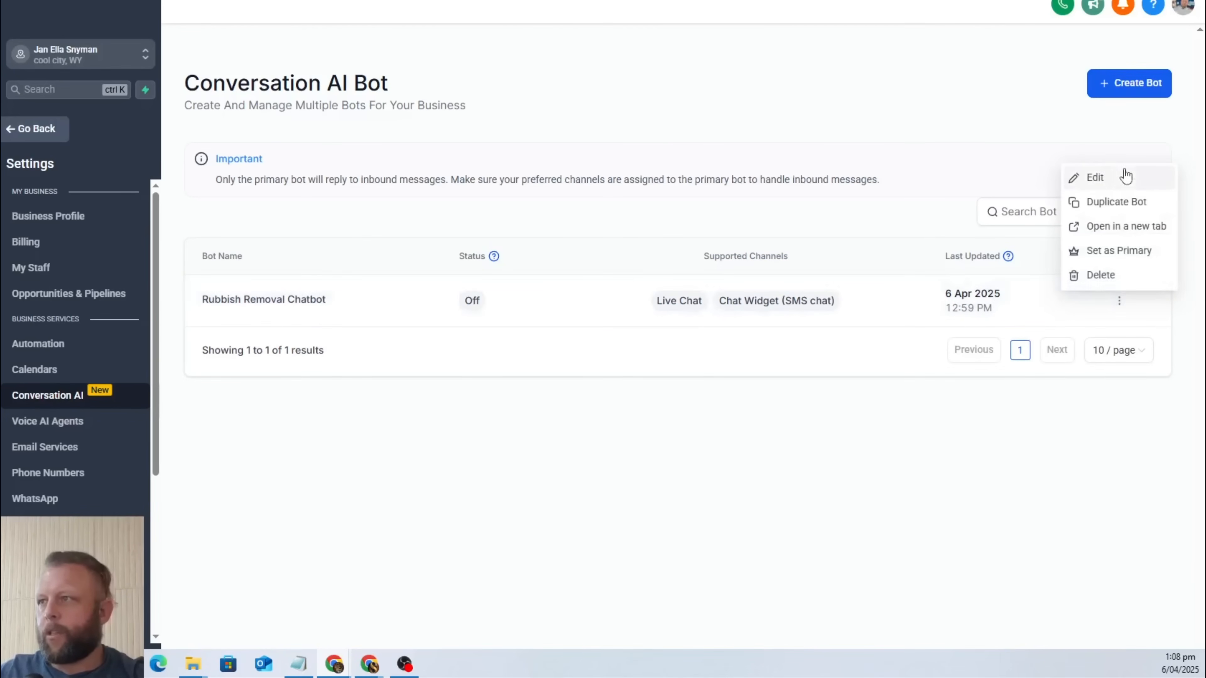
click(285, 301)
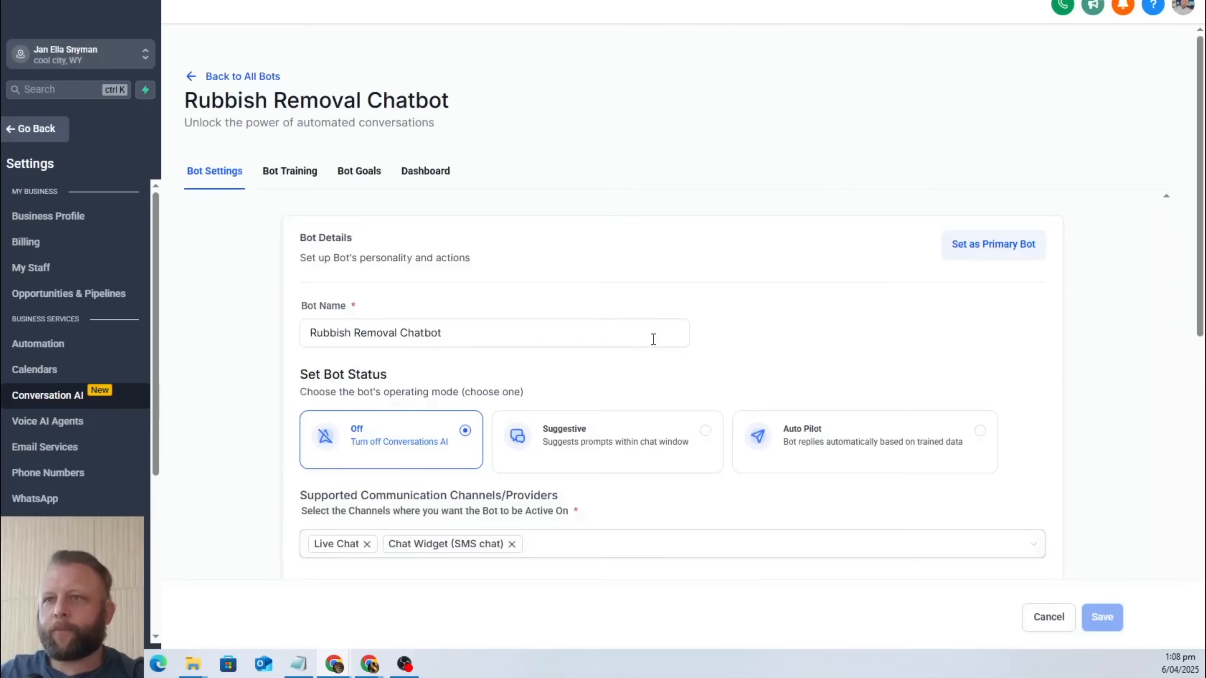
scroll(899, 278, down, 3)
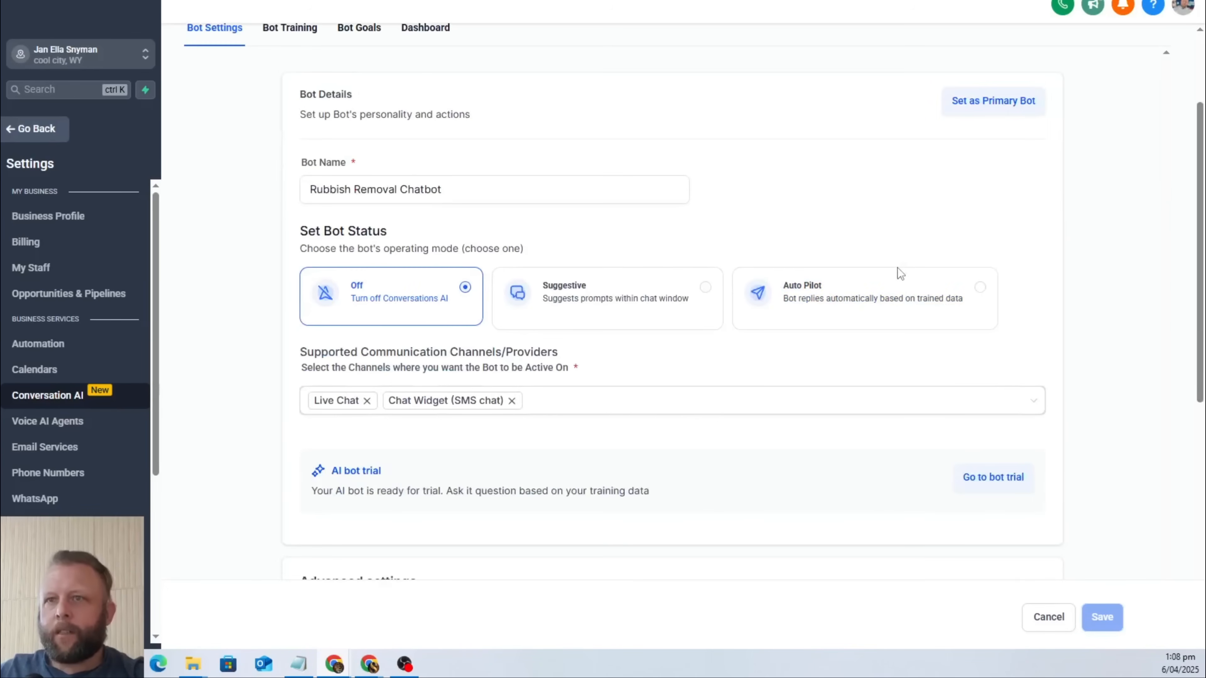
scroll(899, 275, down, 7)
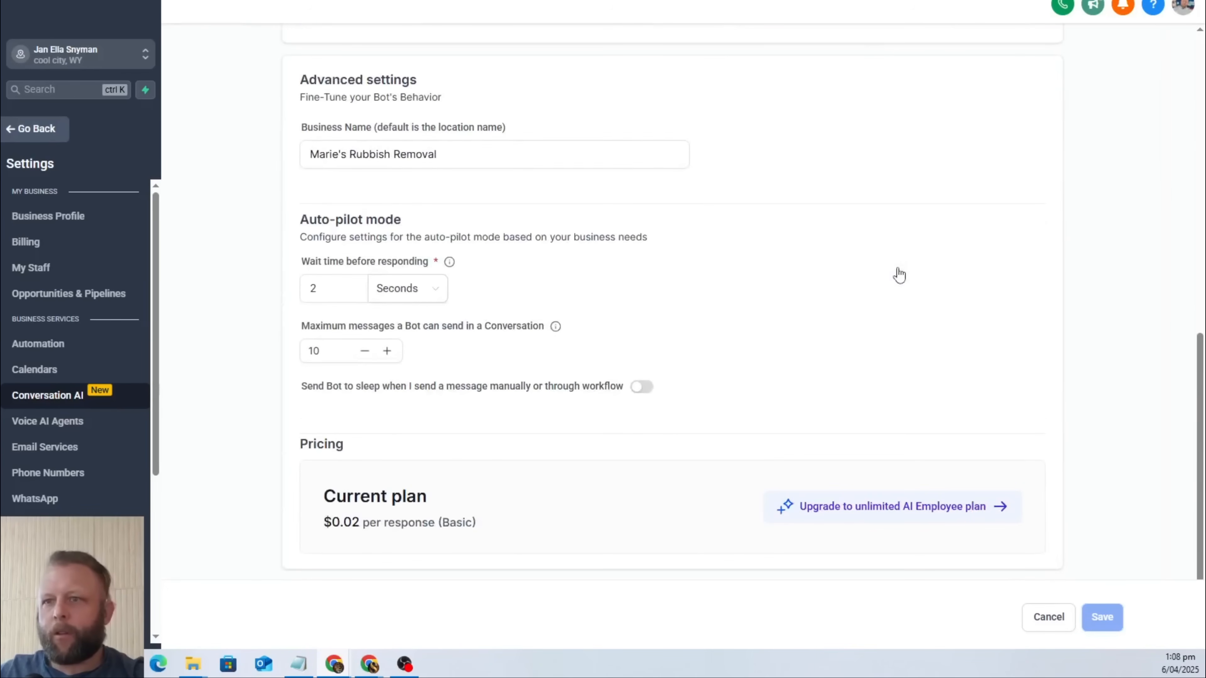
scroll(900, 275, up, 10)
scroll(901, 275, down, 5)
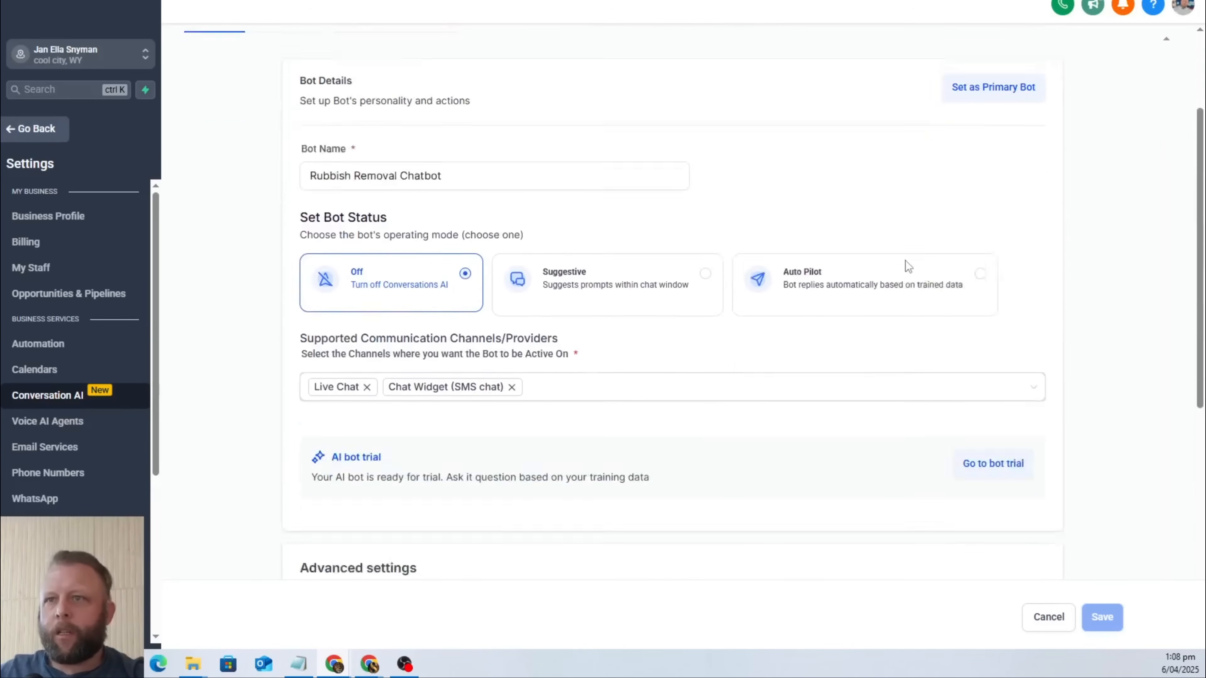
scroll(959, 309, down, 9)
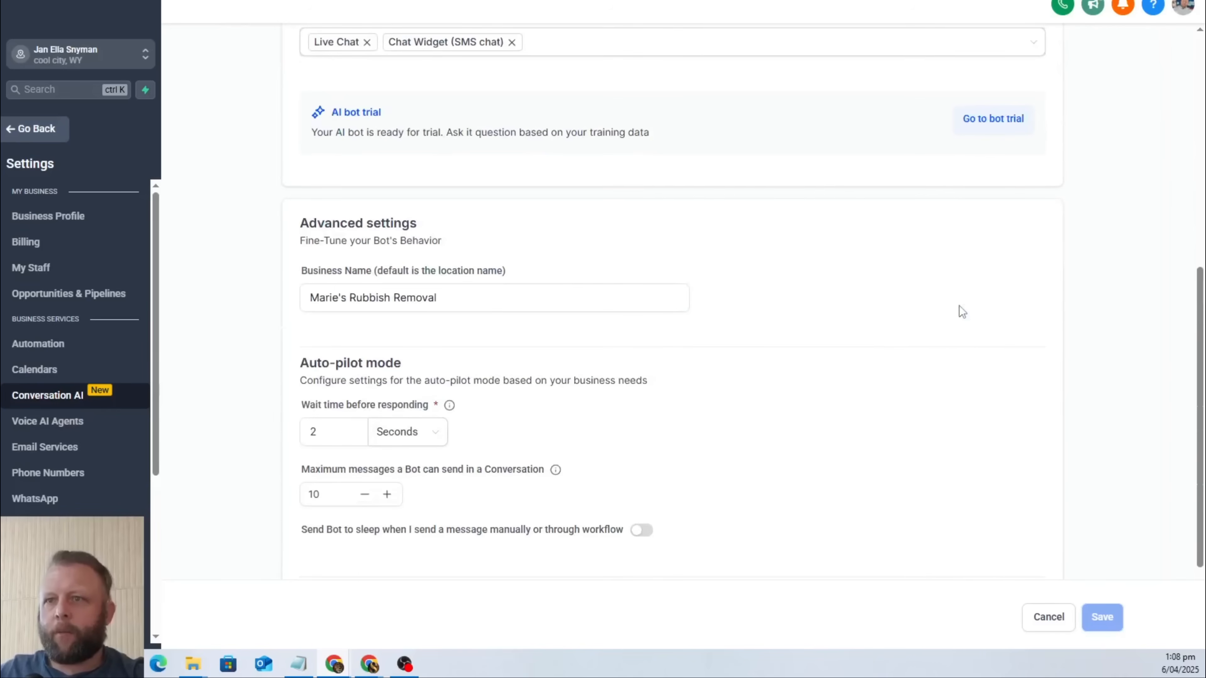
scroll(847, 370, up, 14)
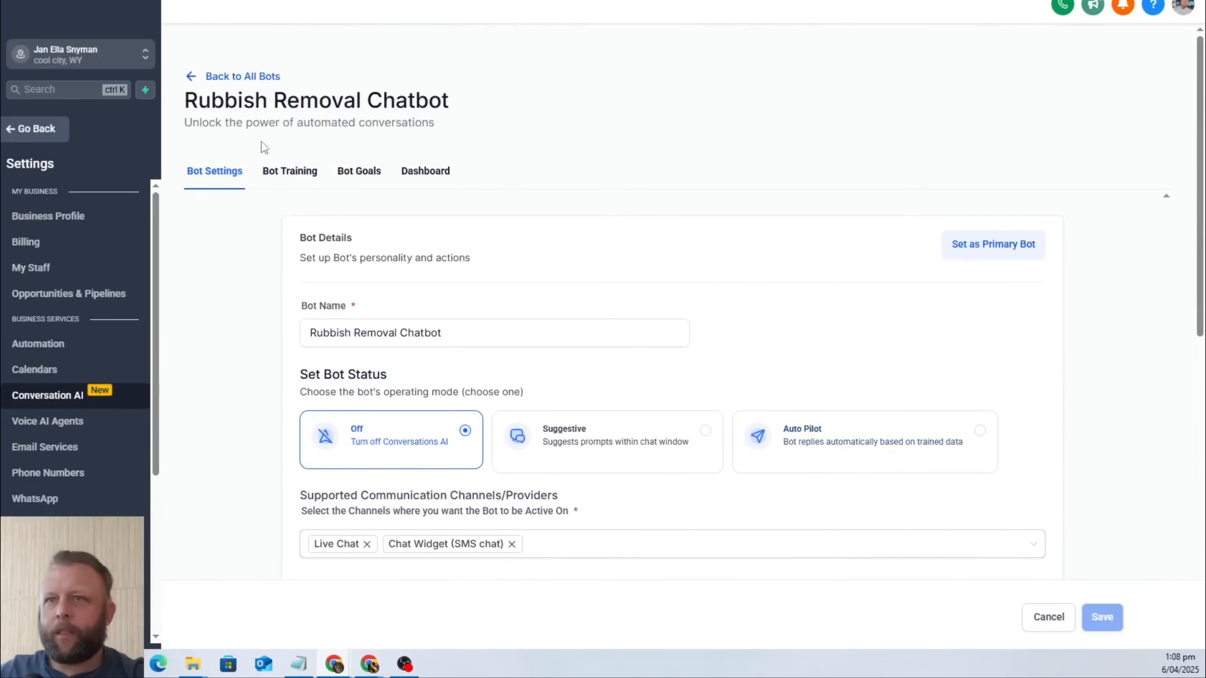
Return to the bot list and set Rubbish Removal Chatbot as the sub-account's primary bot, confirming the change.
click(192, 77)
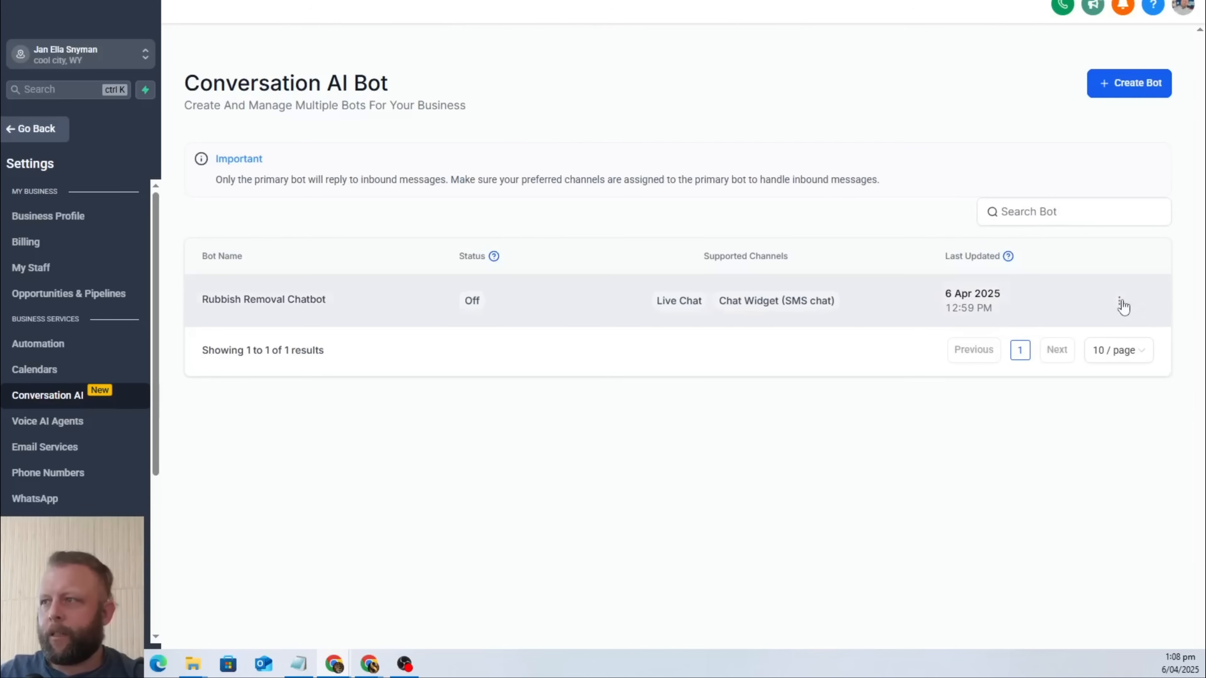
click(1119, 301)
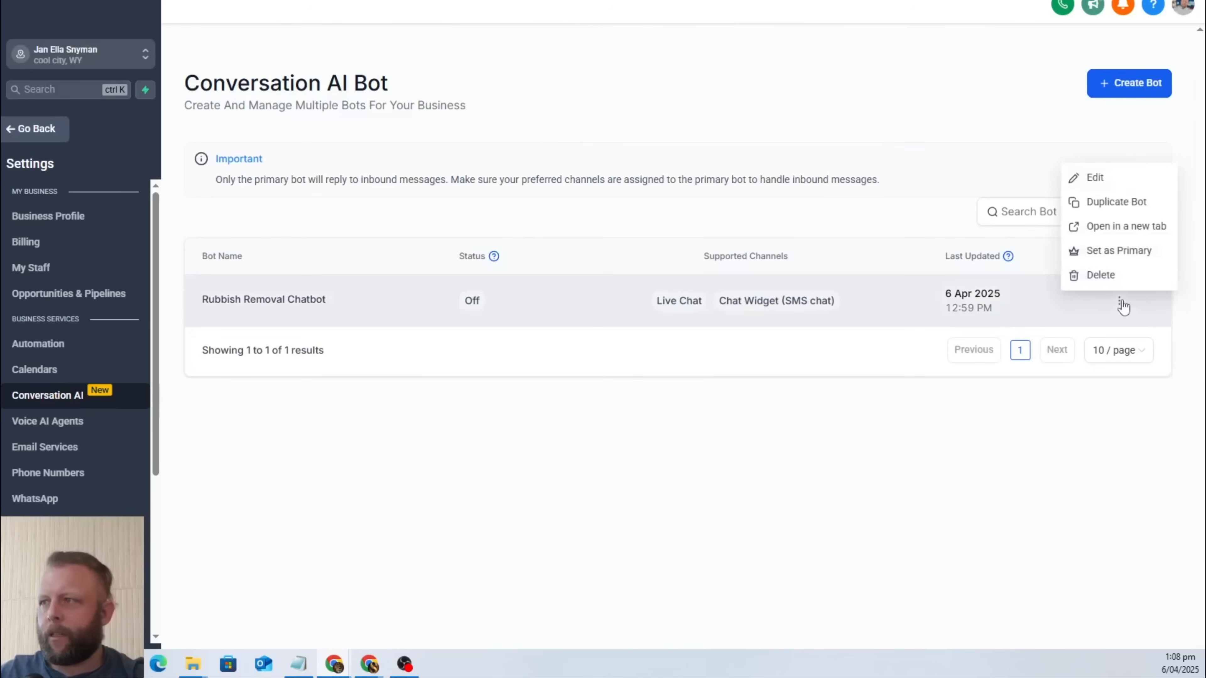
click(1132, 251)
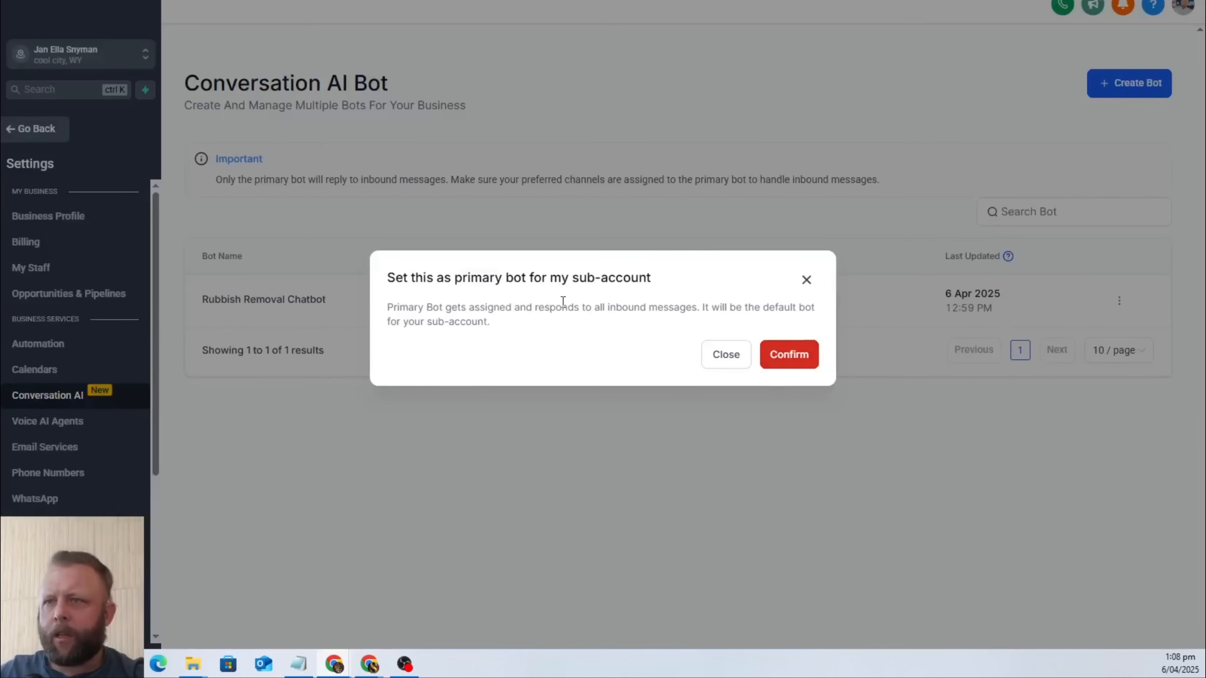
click(810, 361)
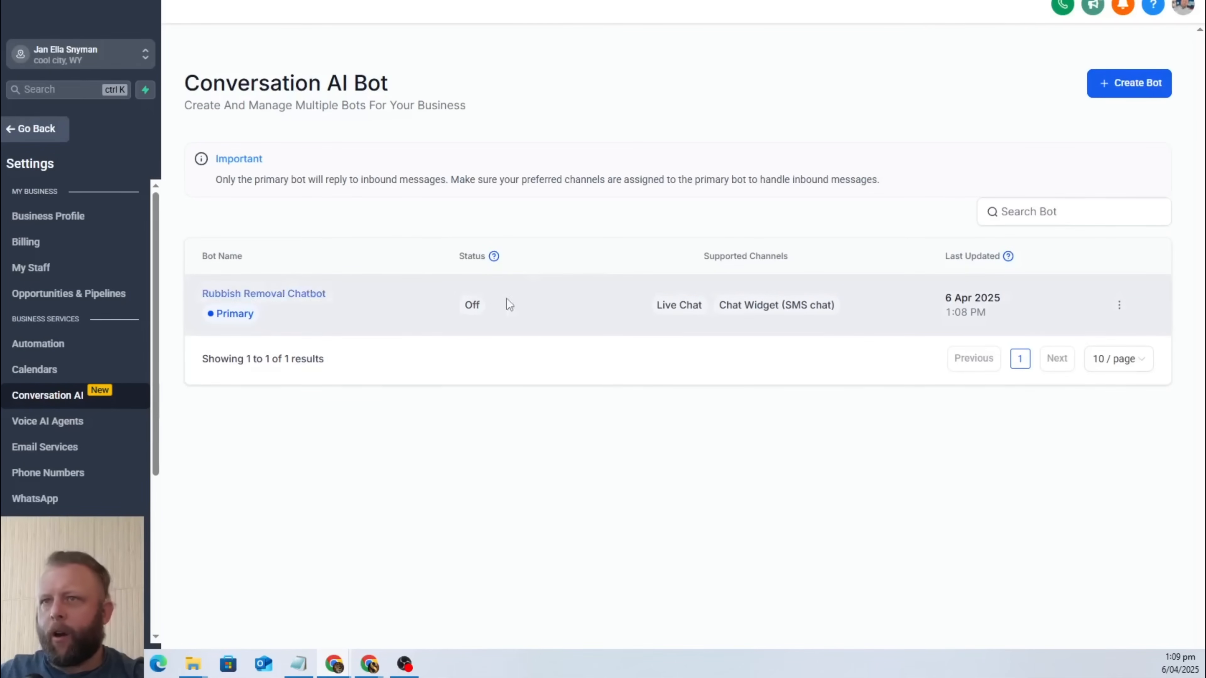
Open the Rubbish Removal Chatbot's settings and switch its bot status to Auto Pilot.
click(1120, 307)
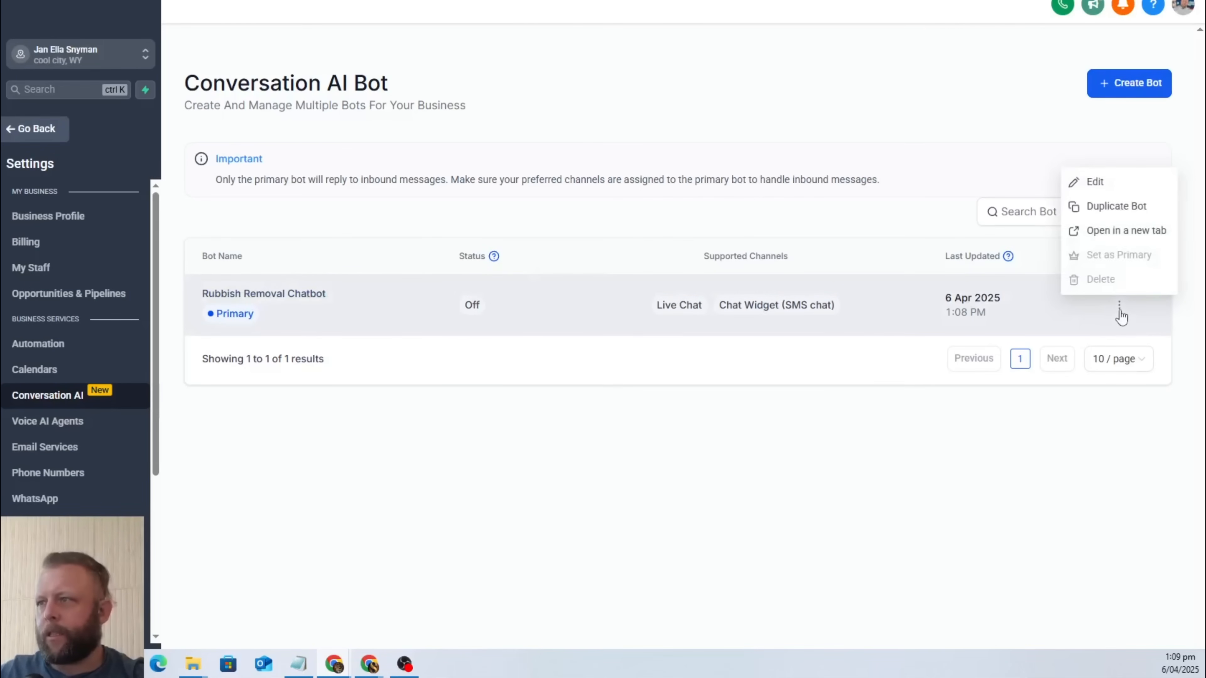
click(266, 296)
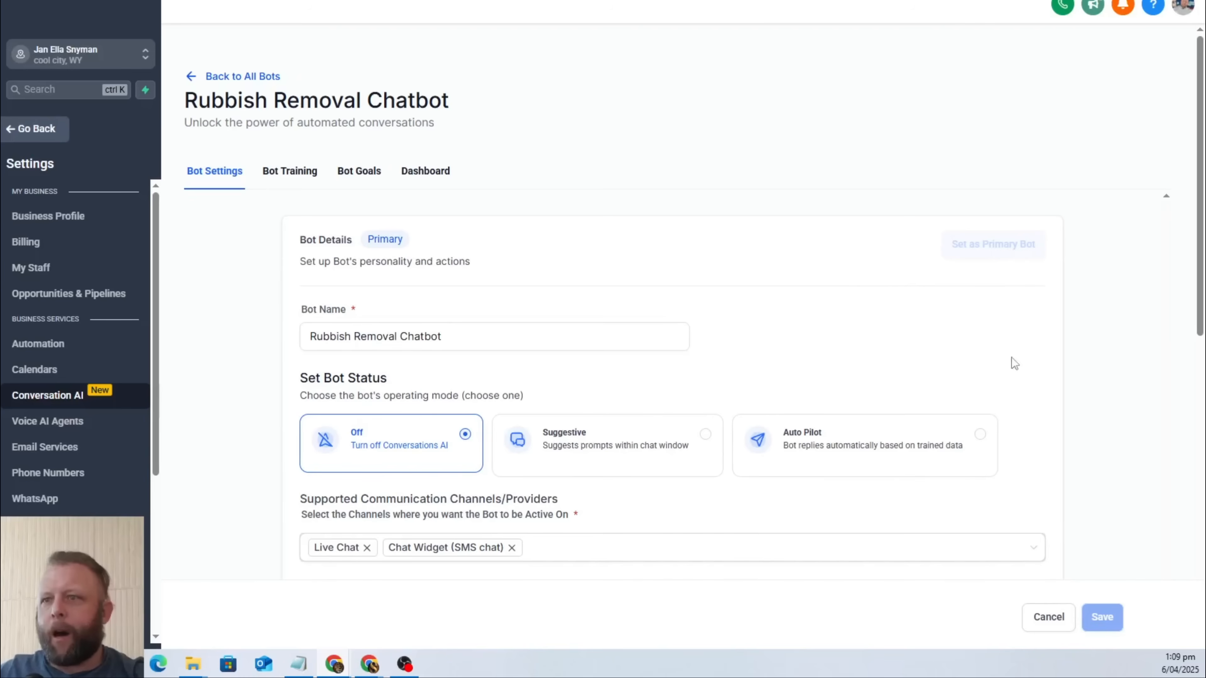
click(886, 454)
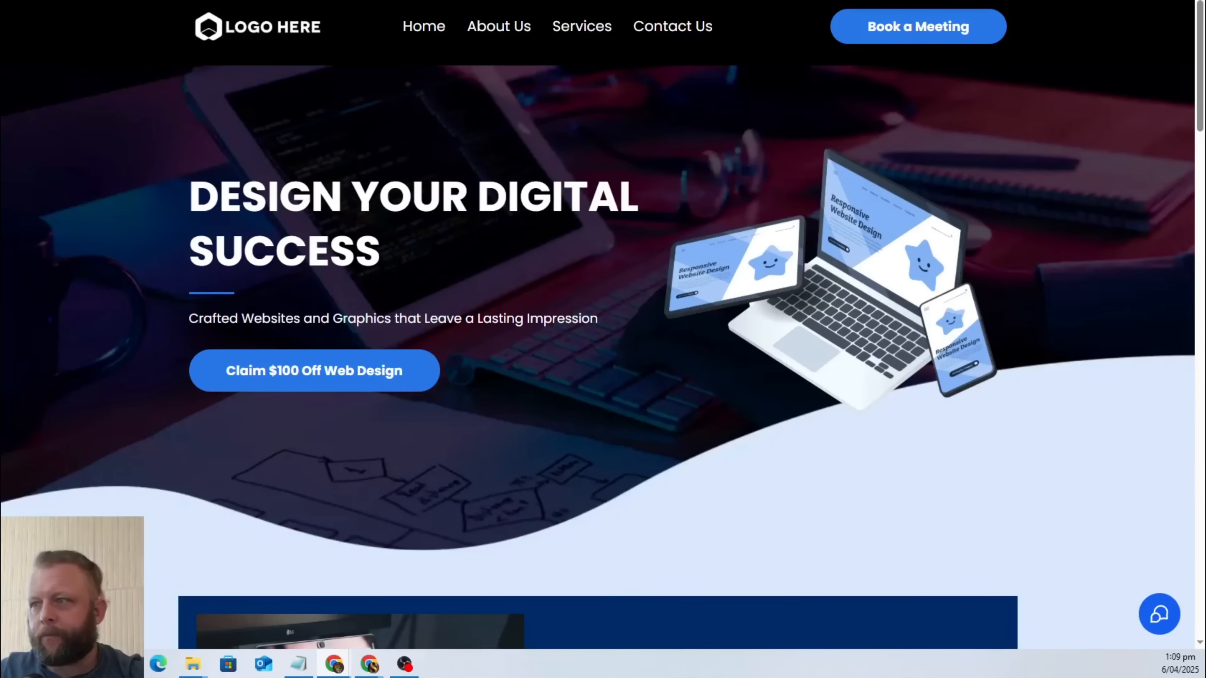
Open the chat widget on the previewed website and send the message "hi there".
click(1159, 614)
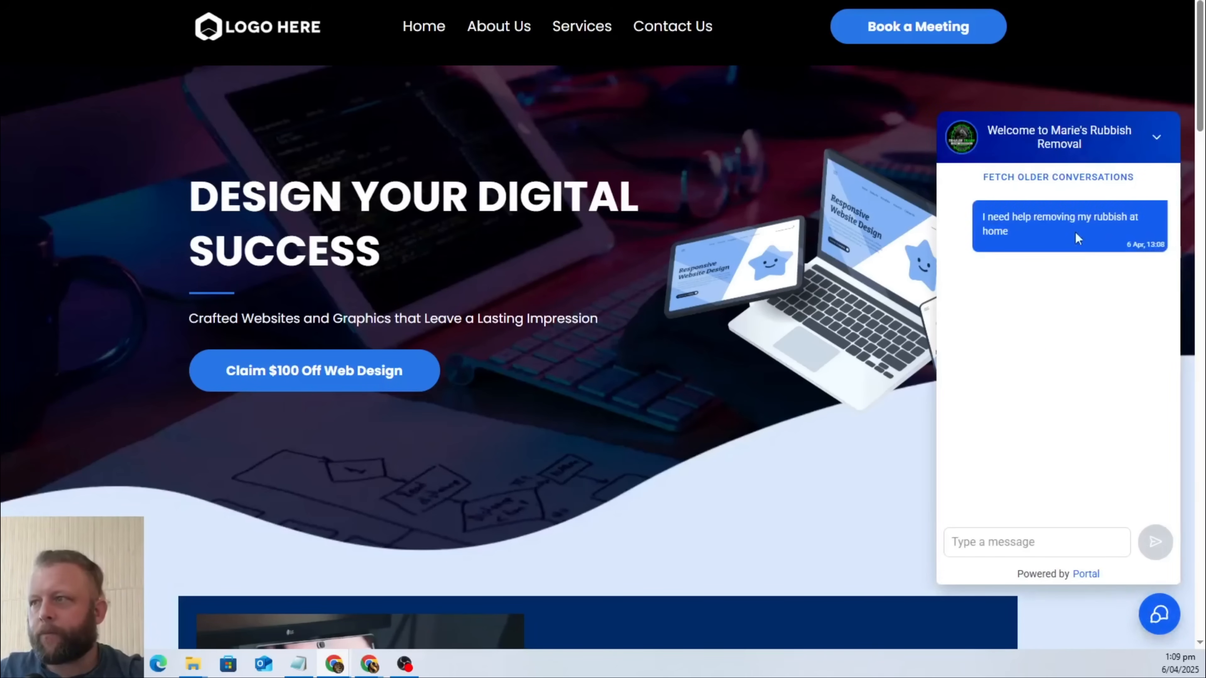
click(964, 551)
text(h)
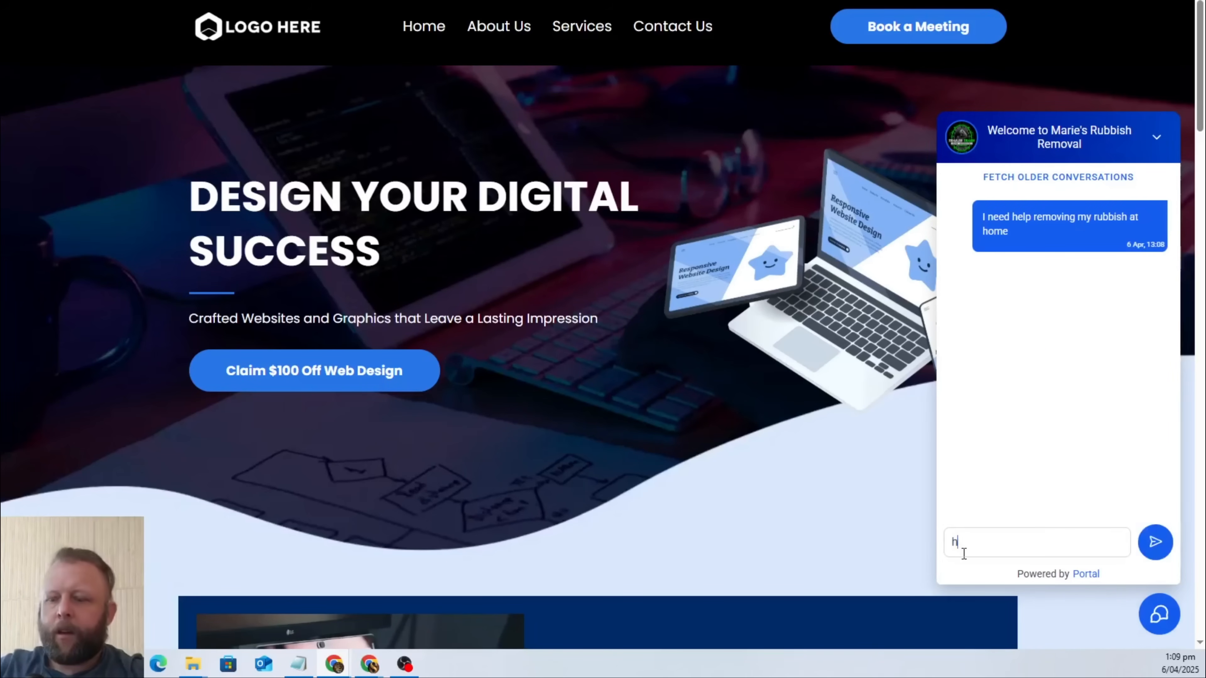
text(i there)
key(Return)
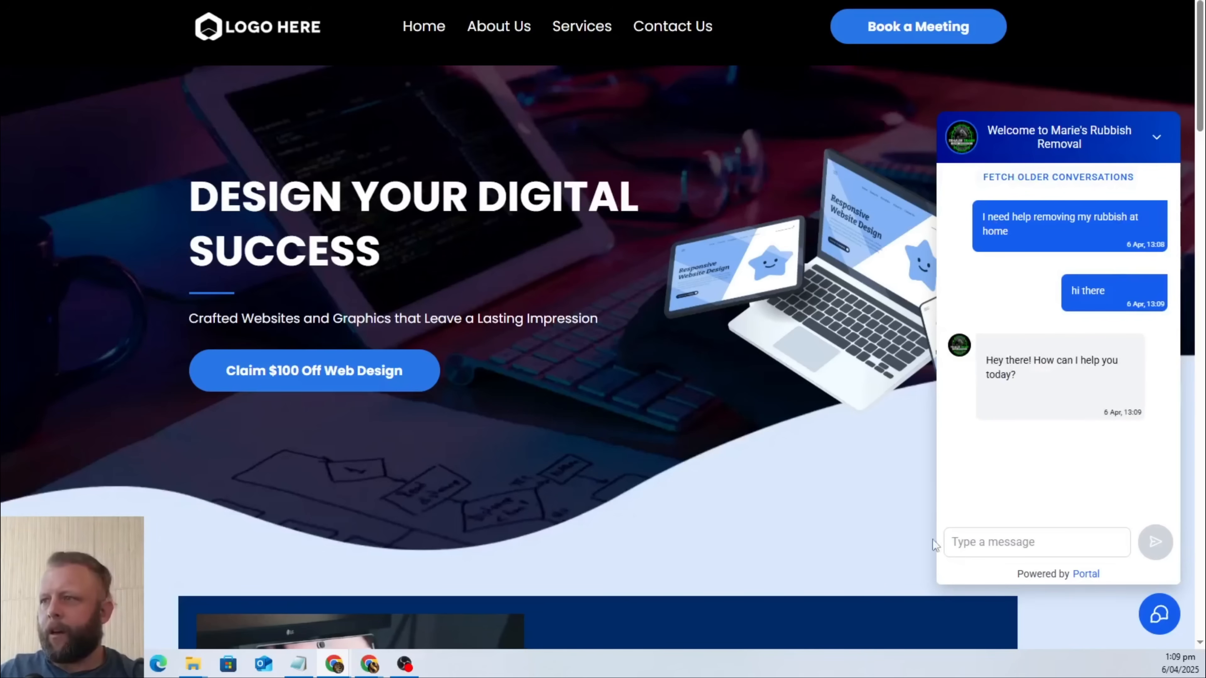
Copy the earlier message "I need help removing my rubbish at home" and send it again in the chat widget.
drag(1017, 233, 962, 205)
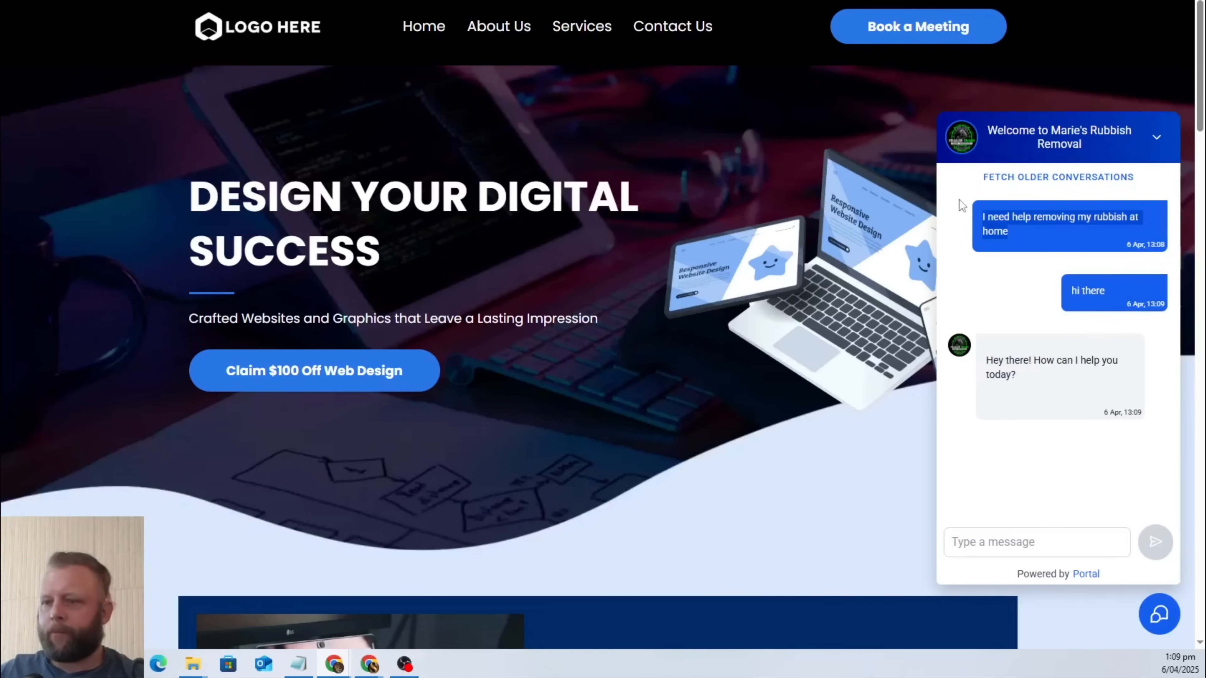
key(ctrl+c)
click(1024, 549)
key(ctrl+v)
key(Return)
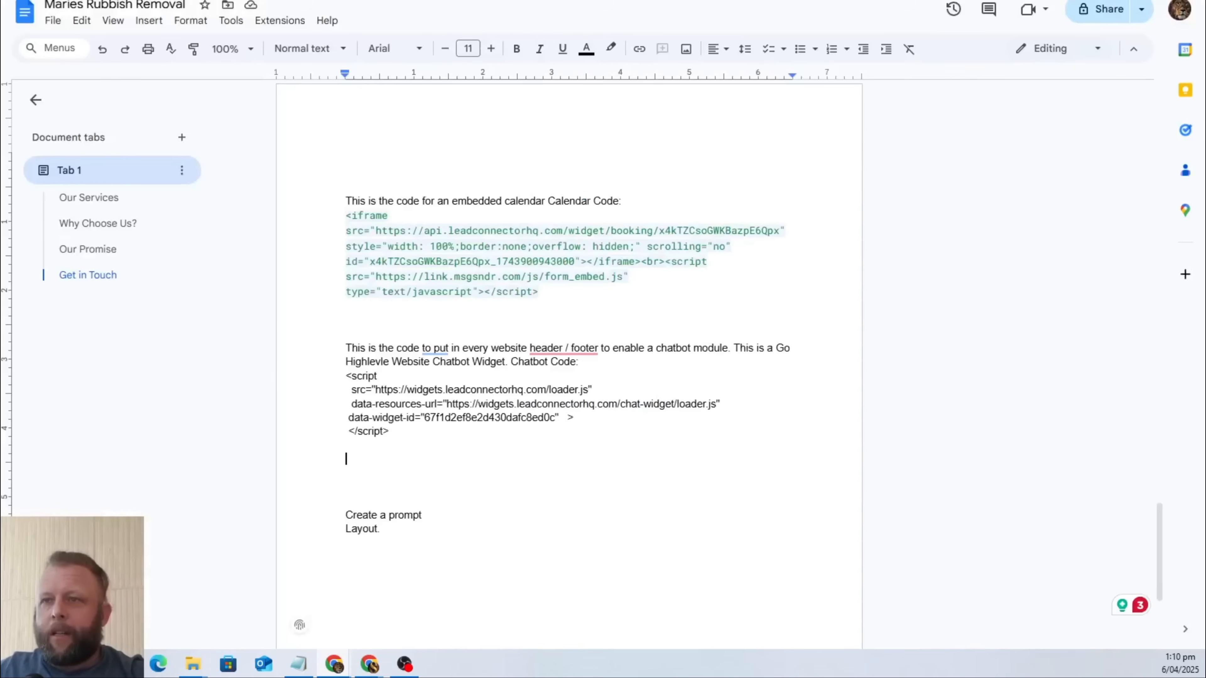
Review the Maries Rubbish Removal document from the company description through images, SEO keywords and embed codes to the prompt layout note.
scroll(618, 351, down, 2)
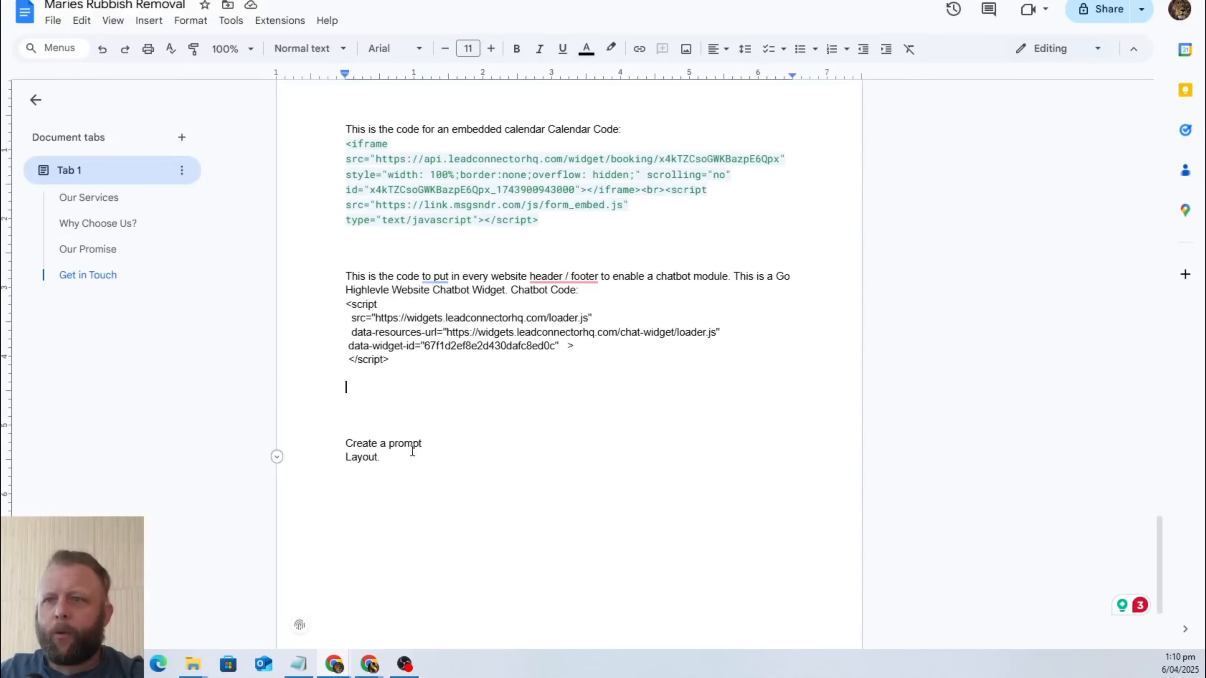
click(420, 443)
scroll(494, 388, up, 20)
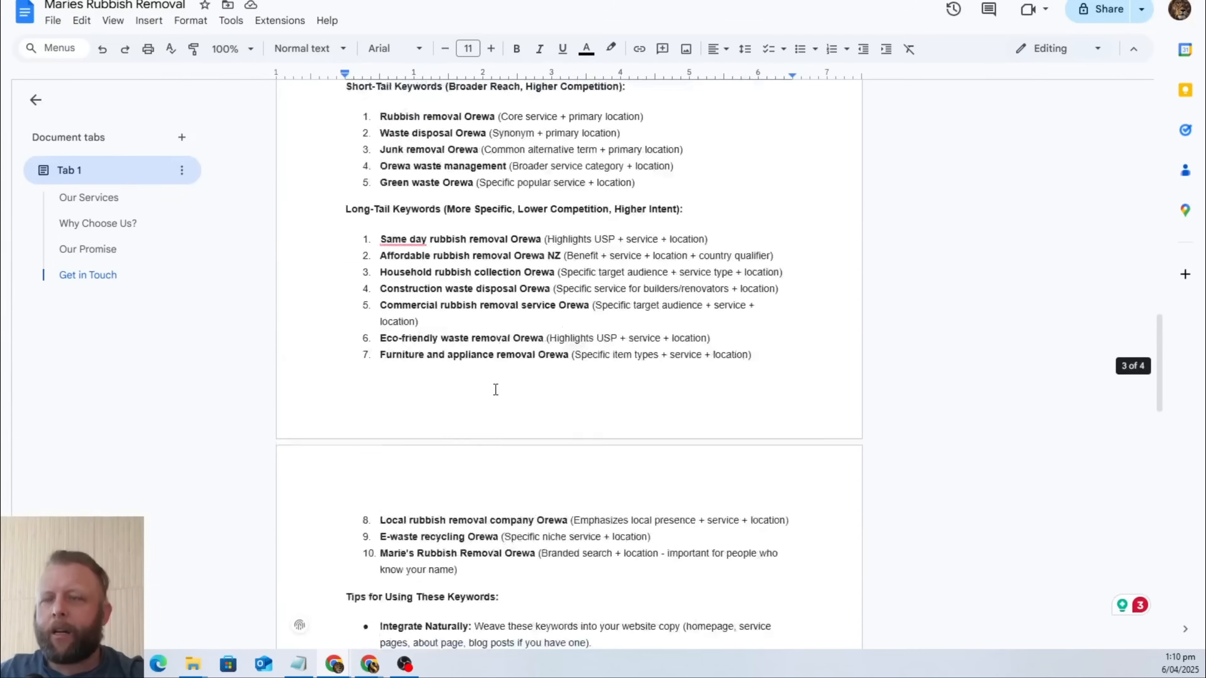
scroll(495, 390, up, 12)
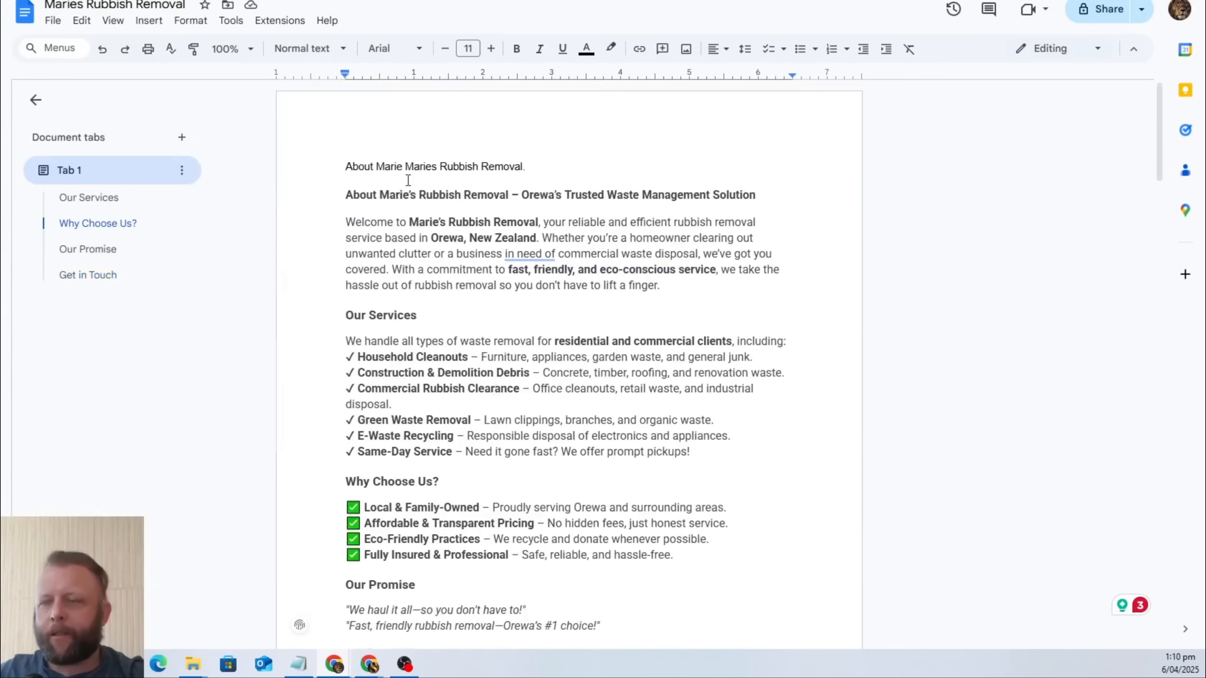
scroll(461, 303, down, 7)
scroll(461, 303, down, 9)
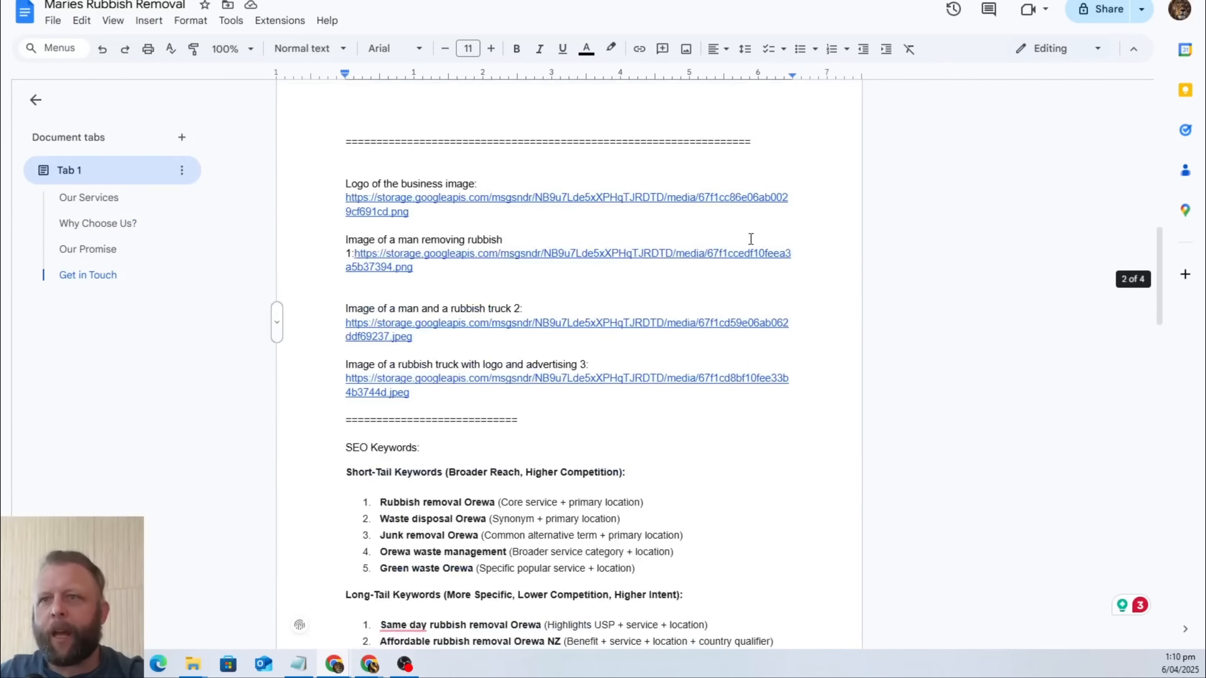
scroll(361, 210, down, 10)
scroll(474, 266, up, 7)
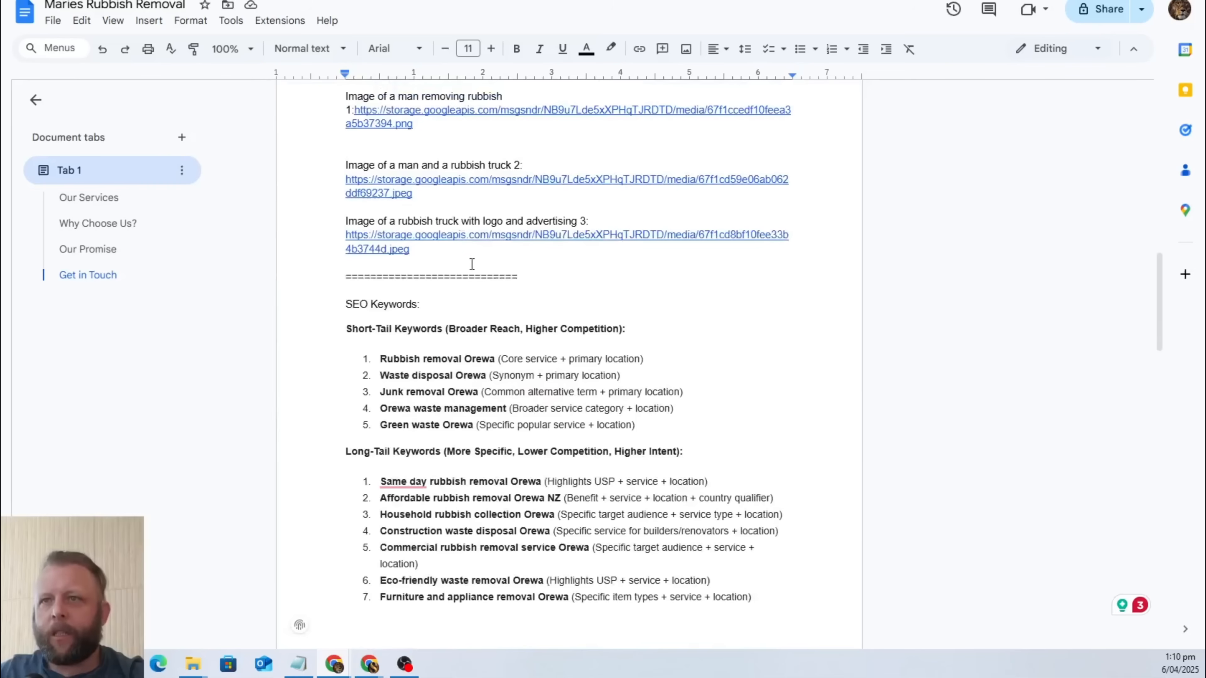
scroll(348, 302, down, 14)
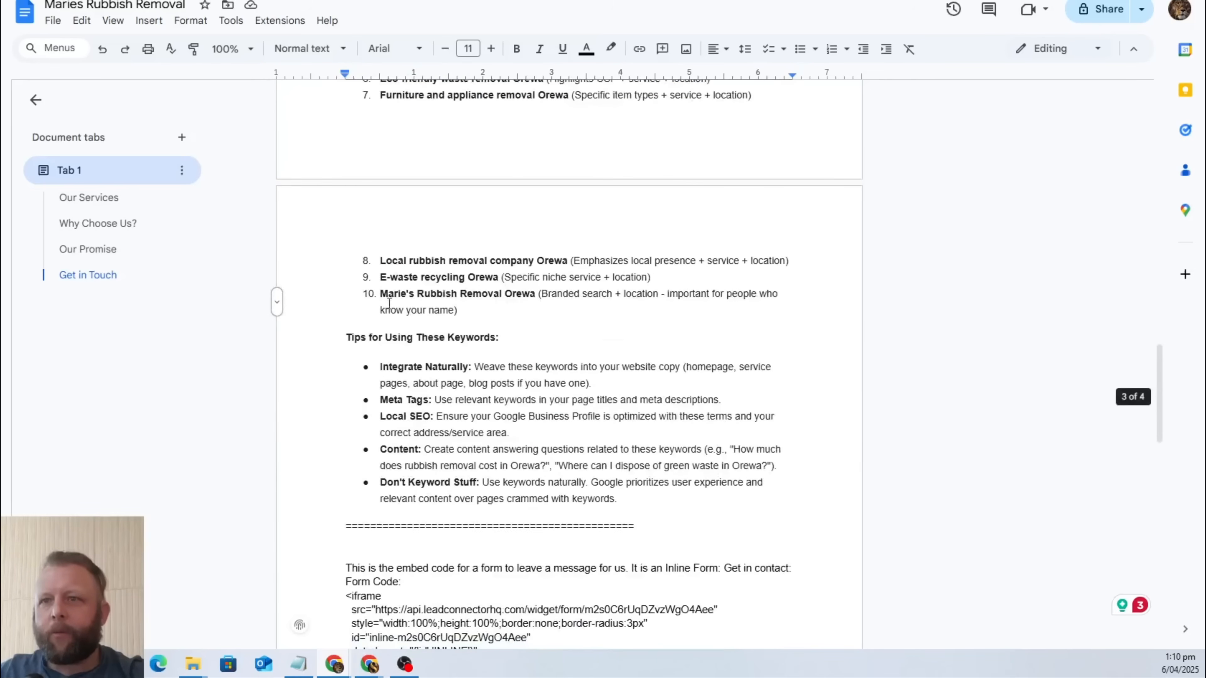
scroll(493, 231, down, 5)
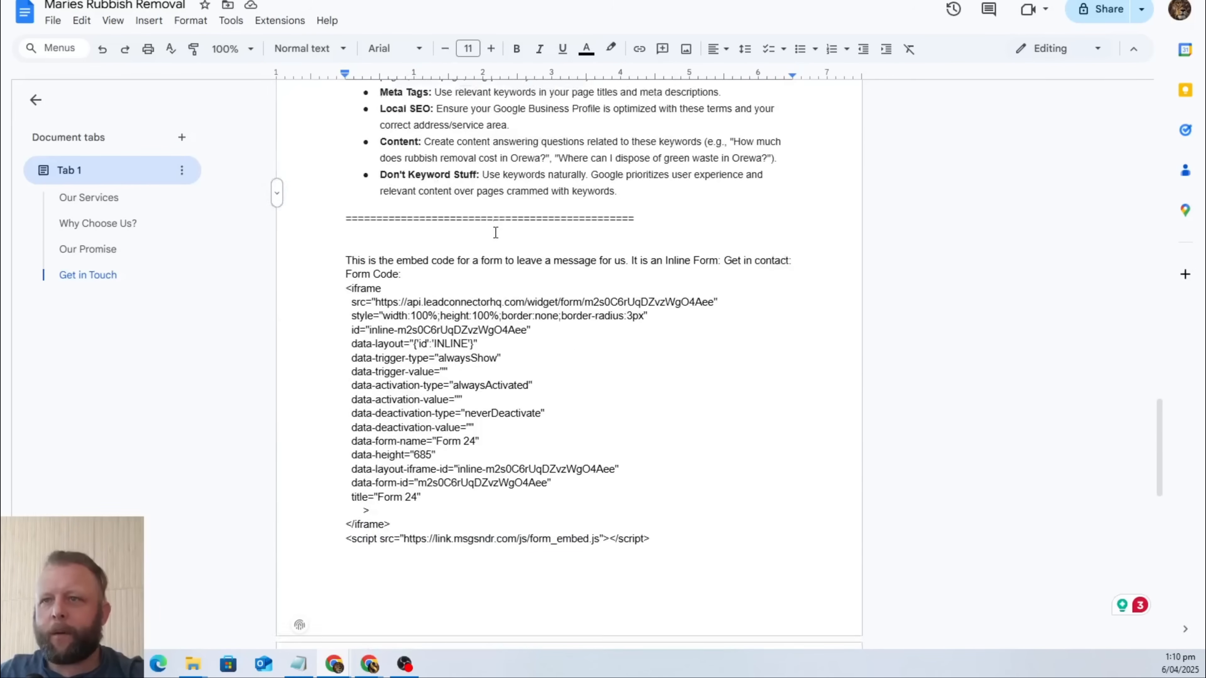
scroll(492, 233, up, 2)
scroll(398, 231, down, 8)
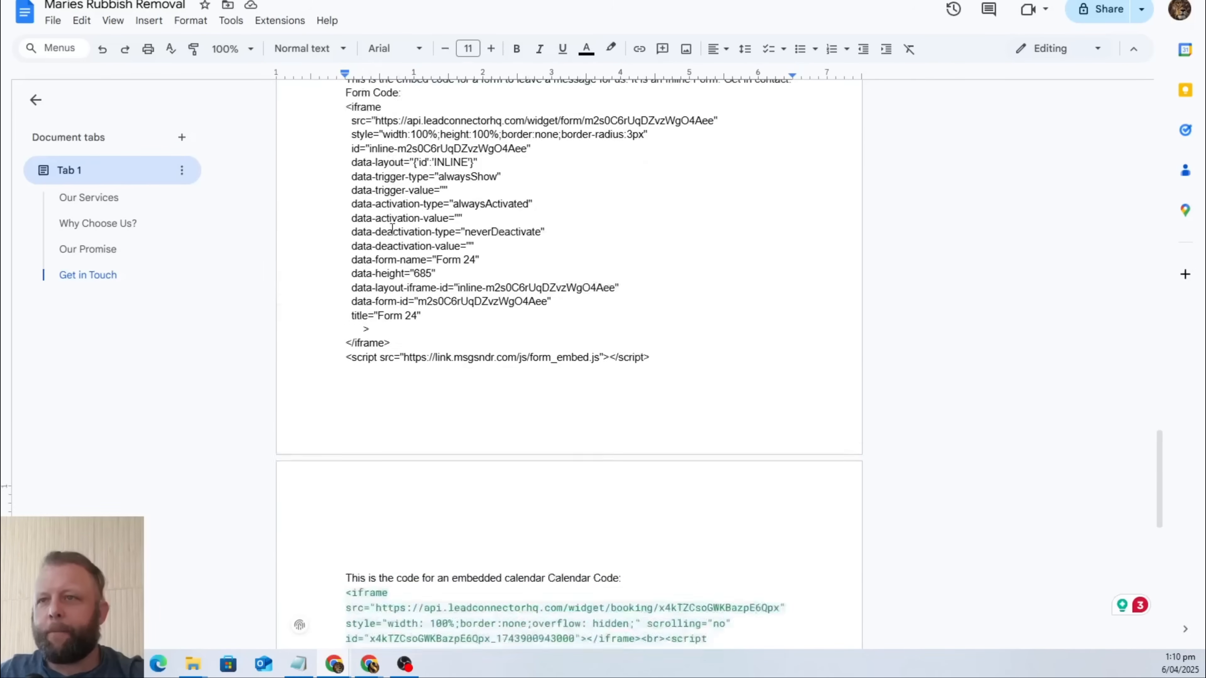
scroll(398, 229, down, 8)
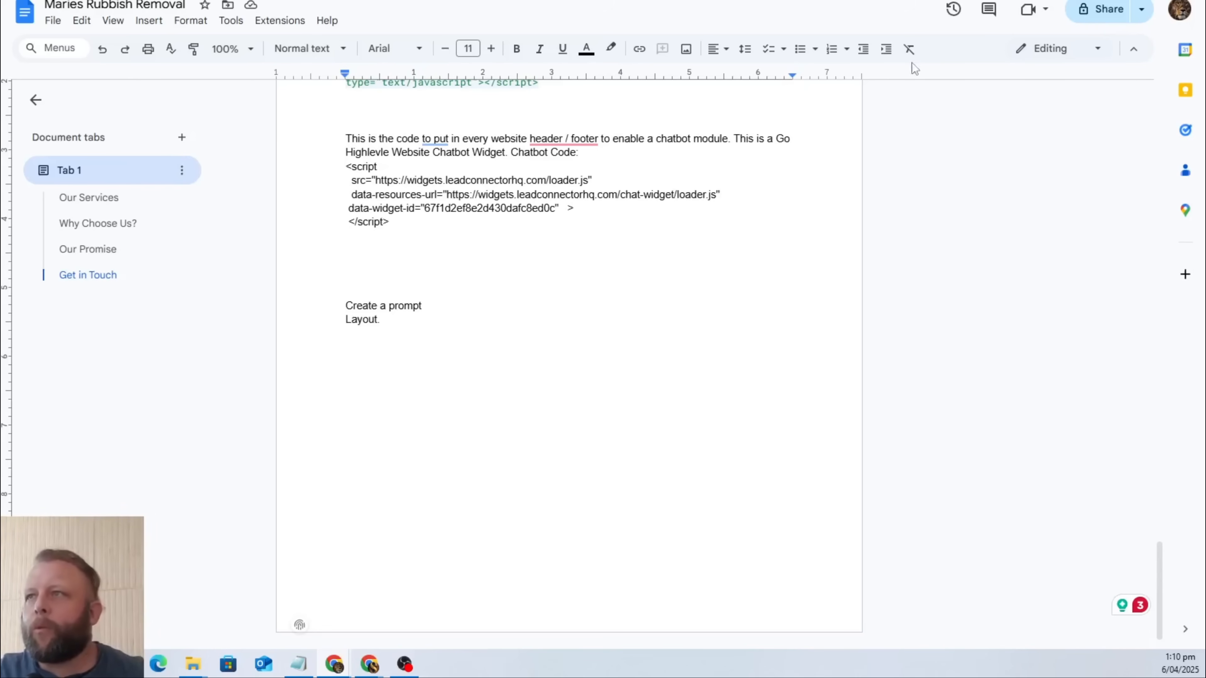
Switch to the Google AI Studio keyword chat and start a prompt reading "Give me a layout of a website for the above company".
key(alt+Tab)
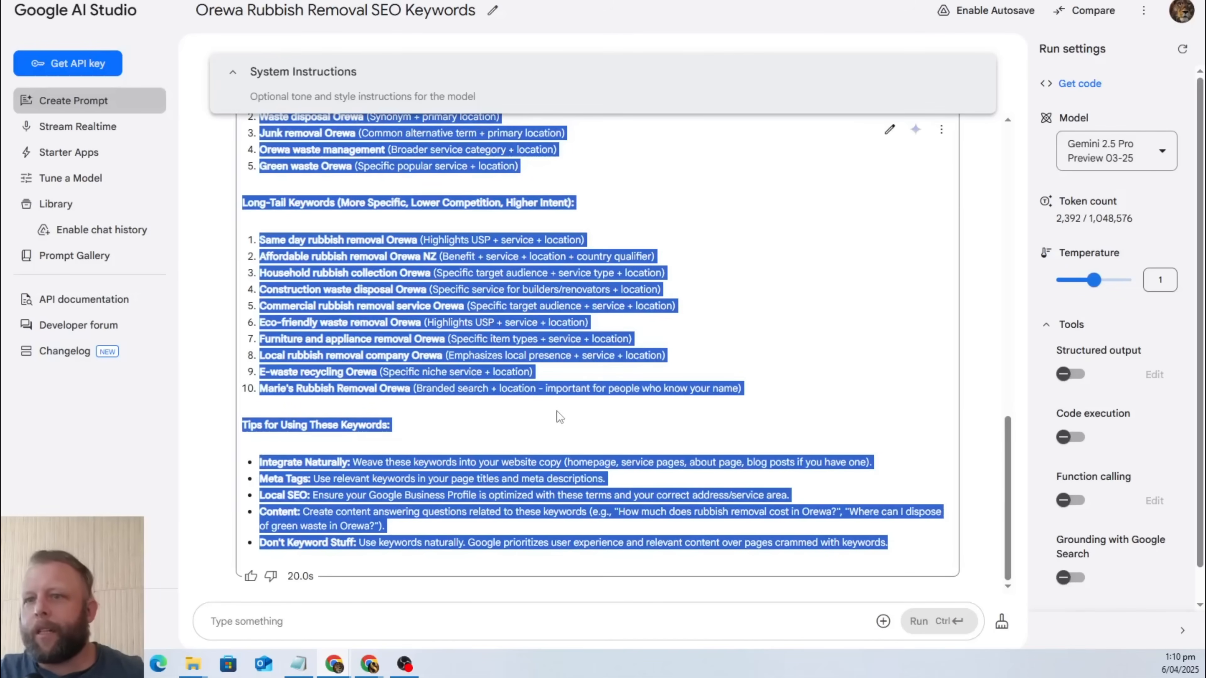
click(287, 622)
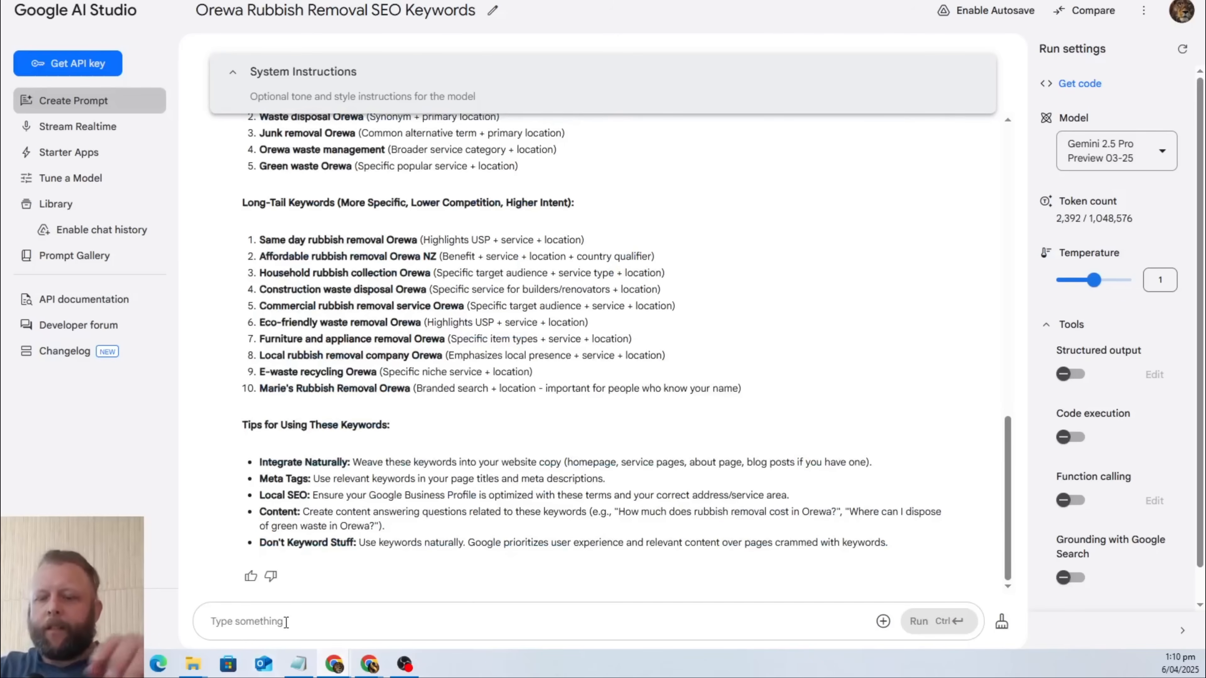
text(Give )
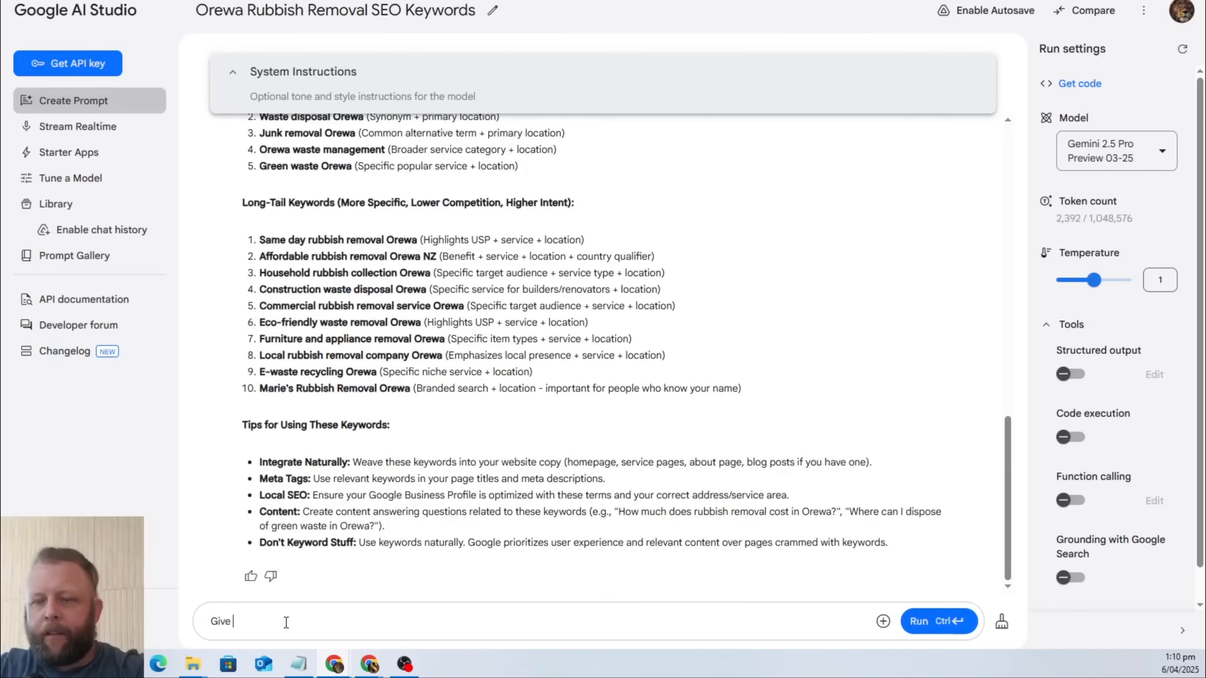
text(me a b)
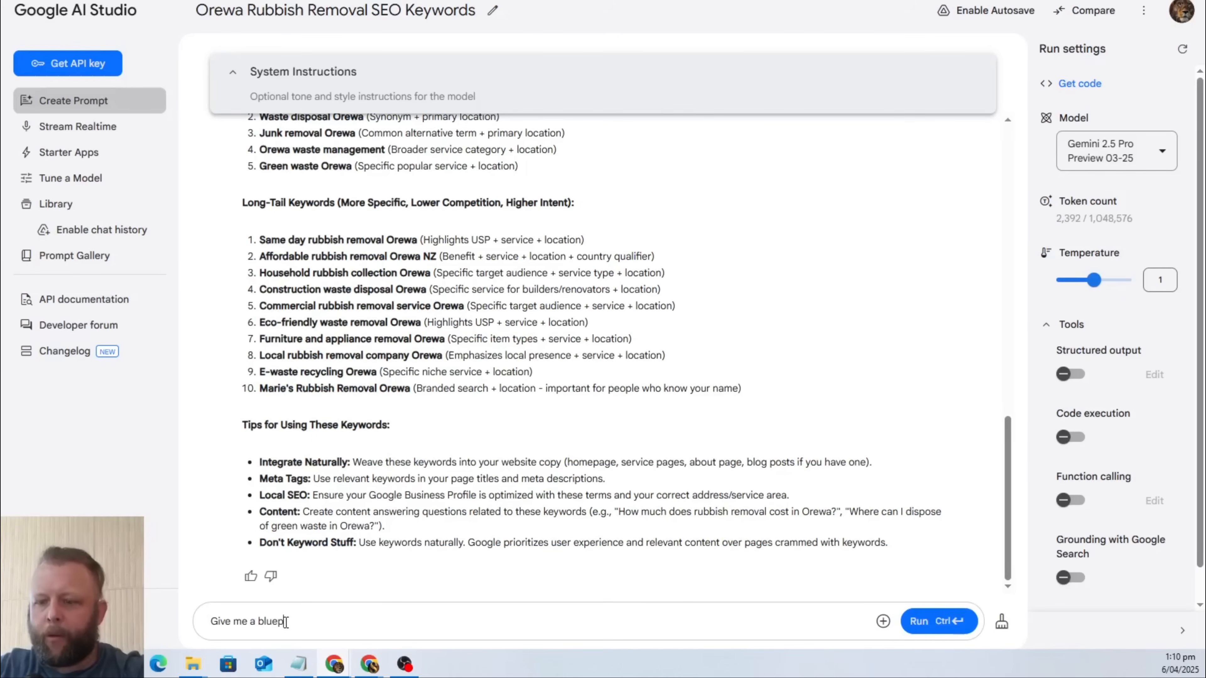
key(BackSpace)
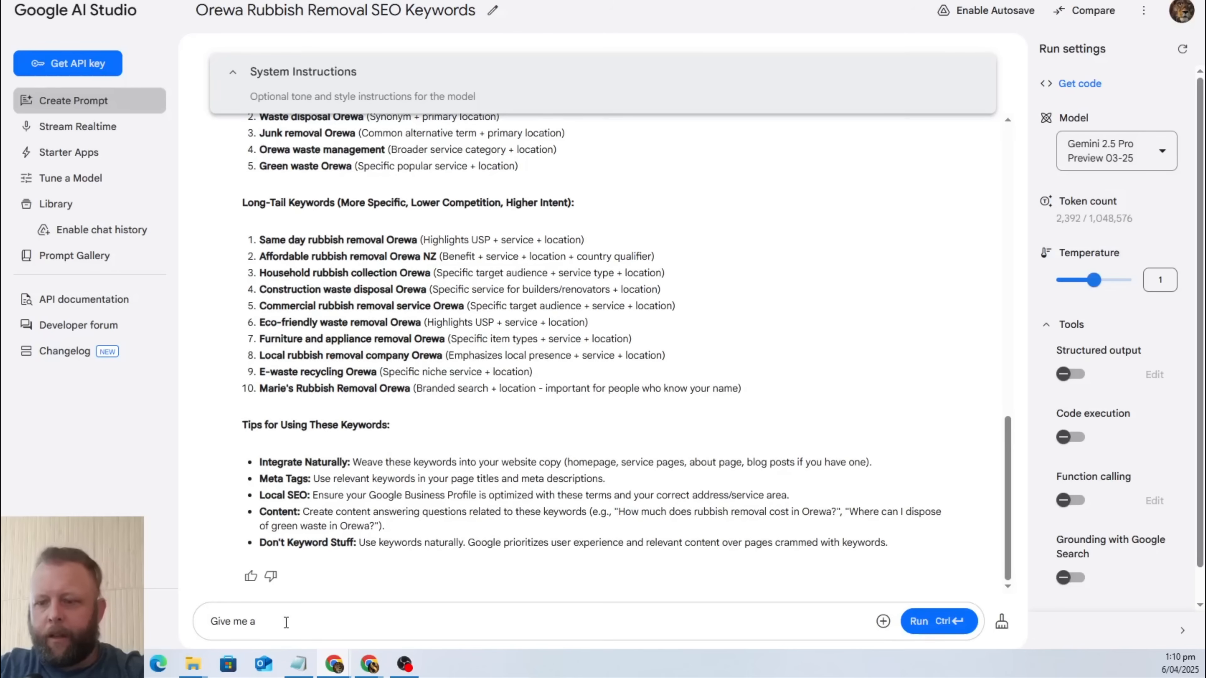
text(layout of)
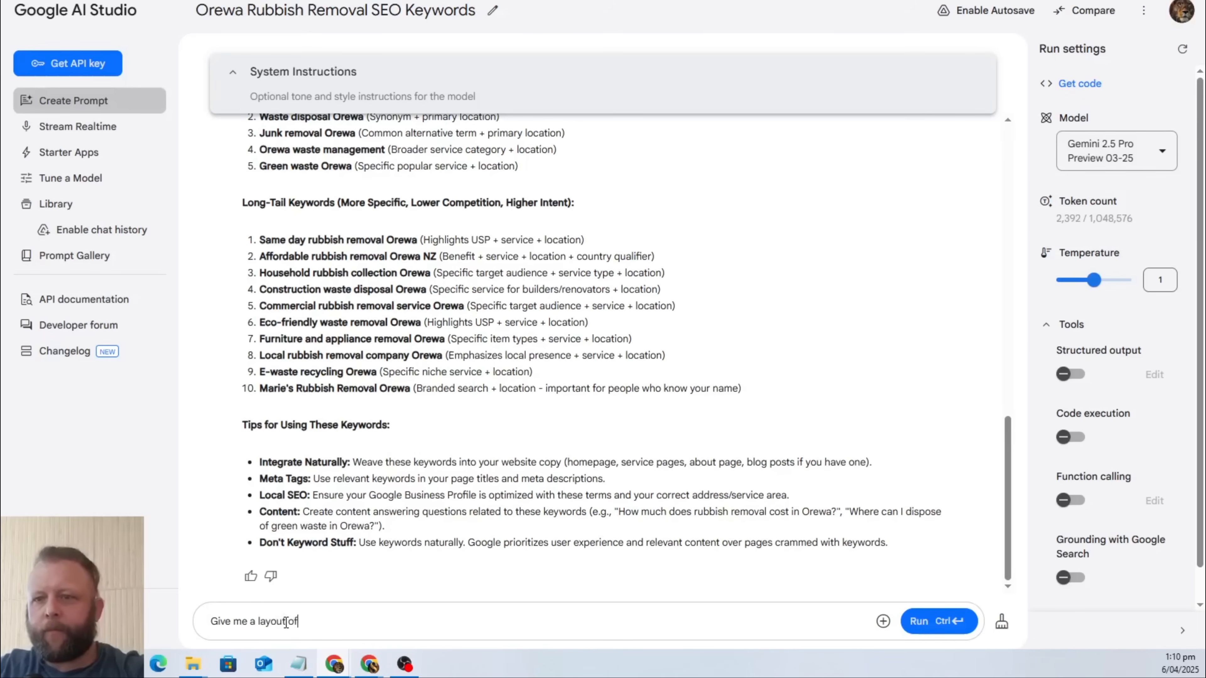
text( a websit)
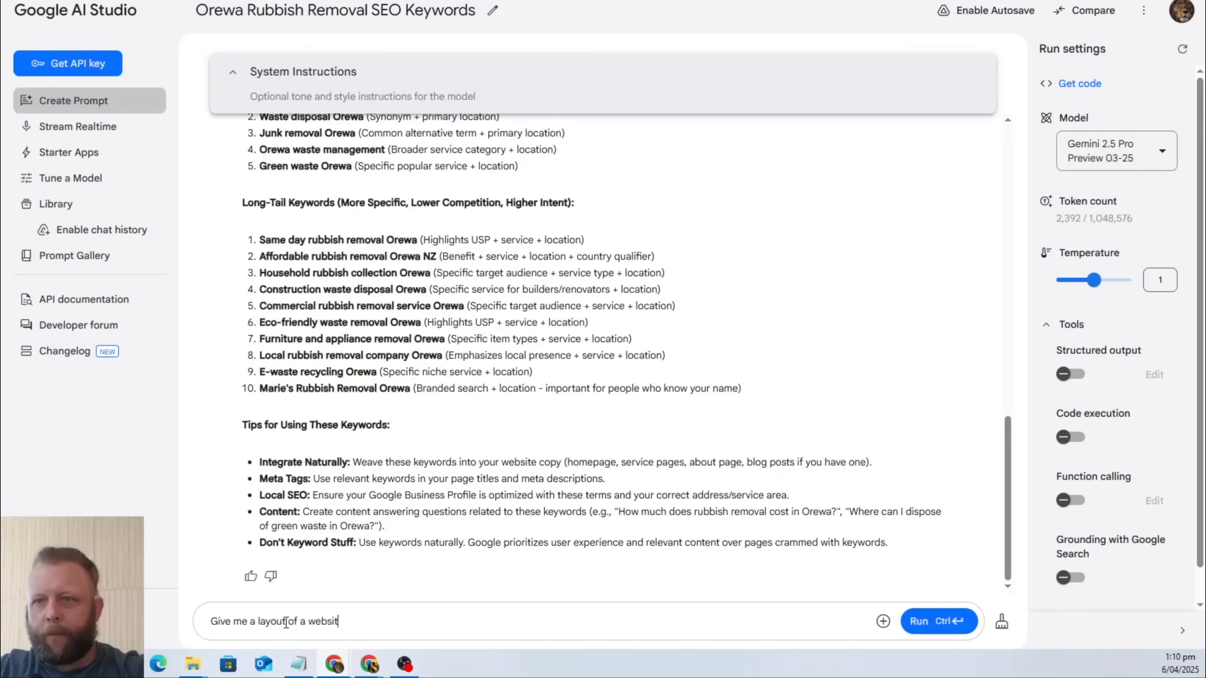
text(e for the )
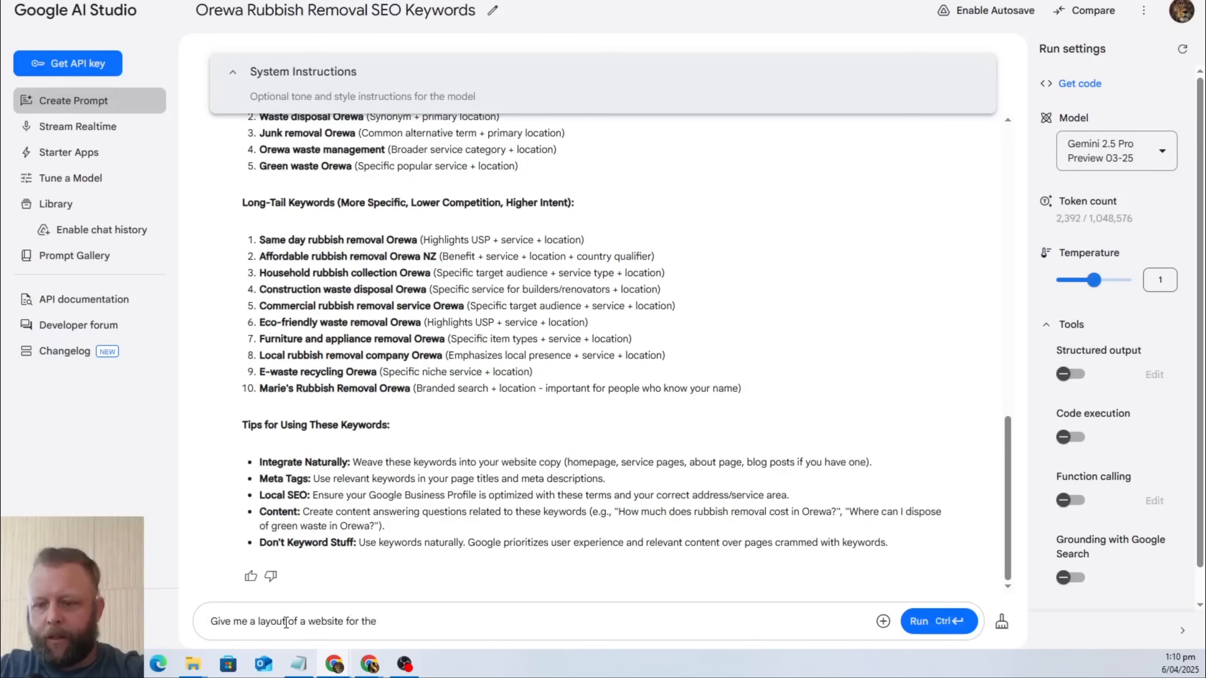
text(abio)
key(BackSpace)
key(BackSpace)
text(ov)
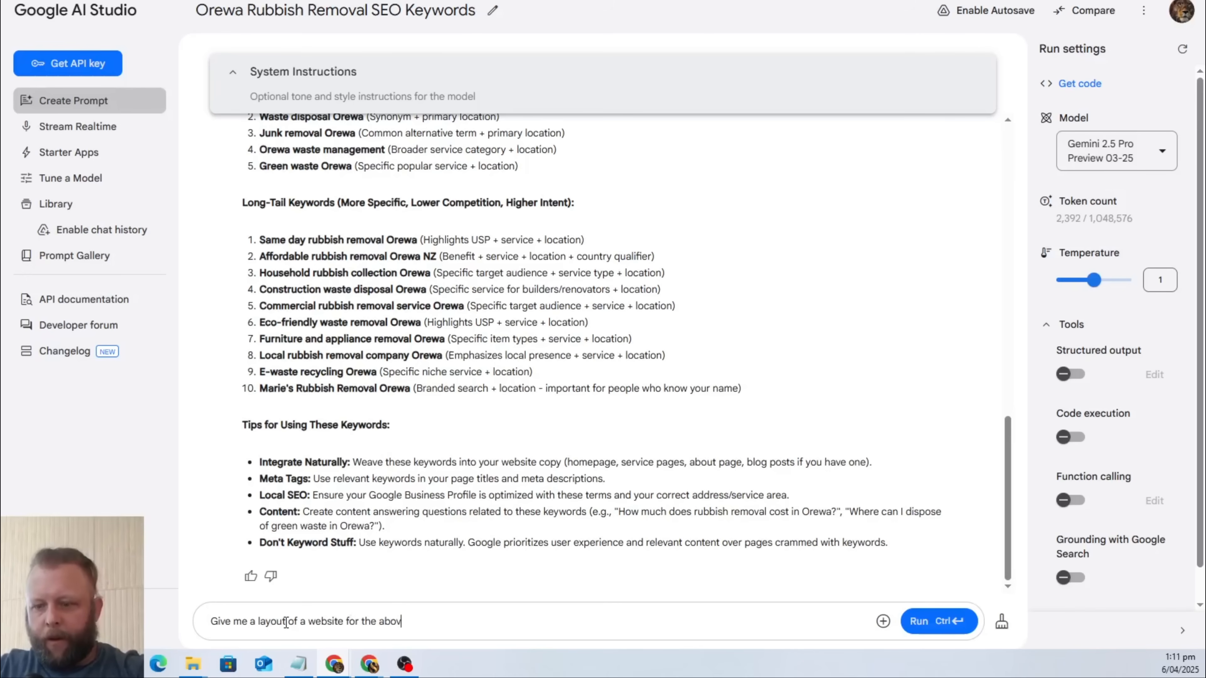
text(e company)
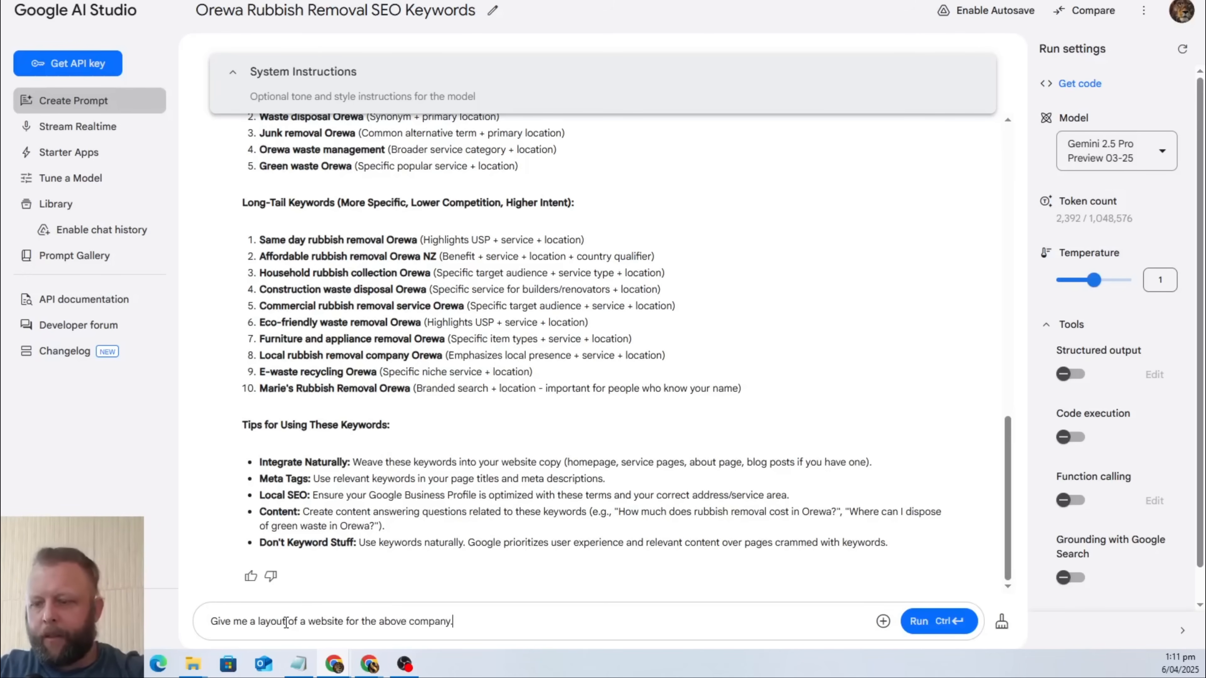
text(. Some of th)
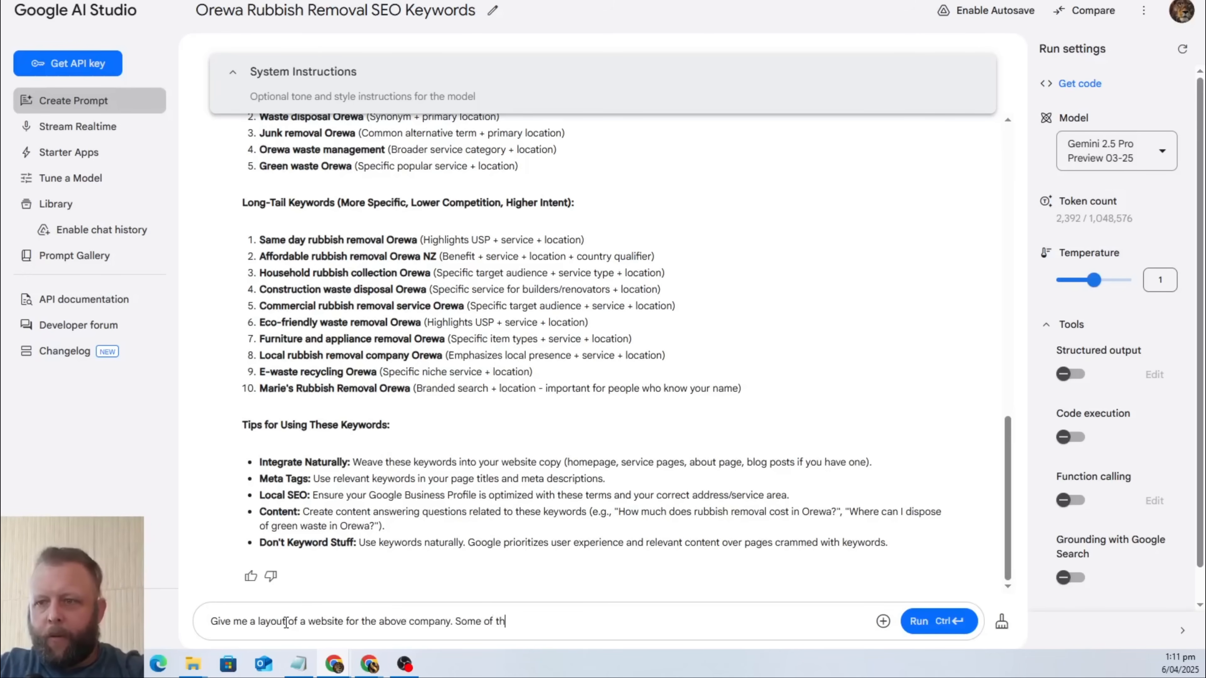
text(e functions include)
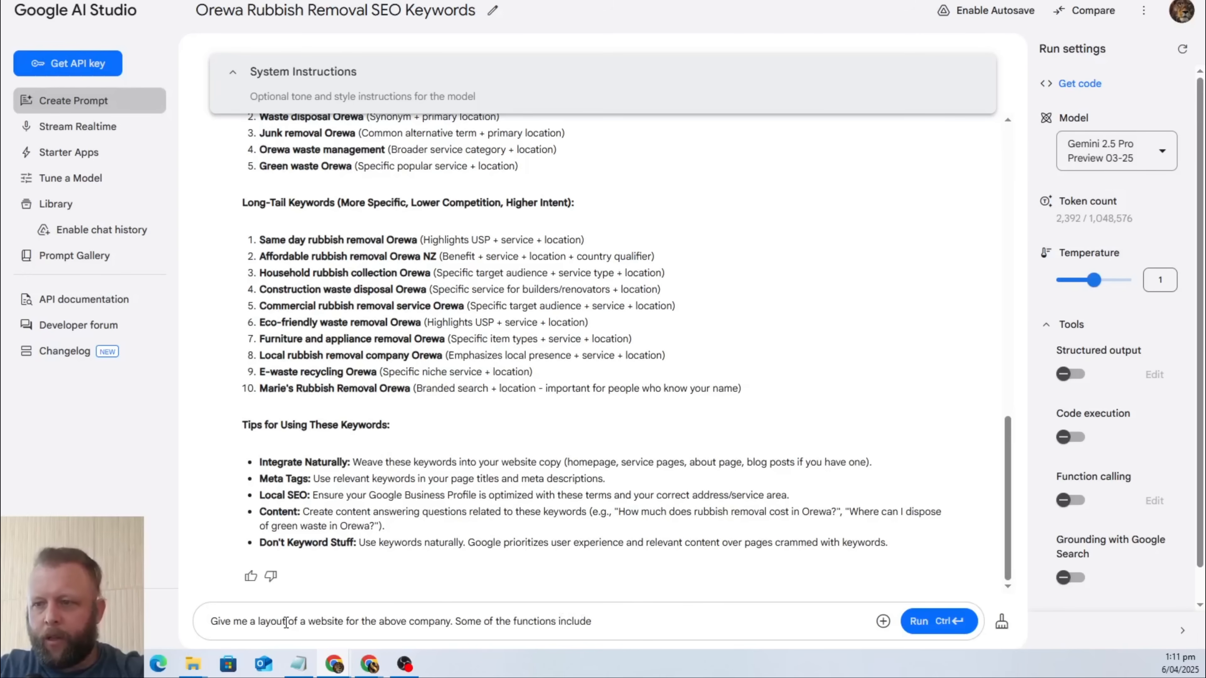
text( a)
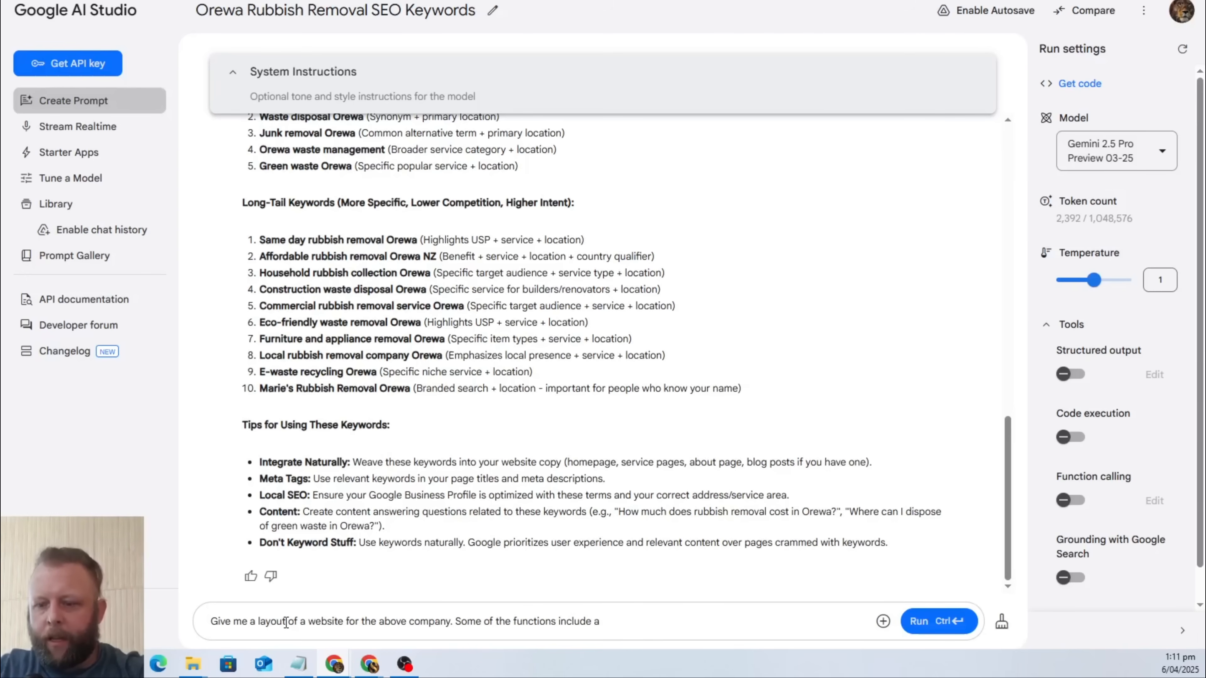
text( Calender boo)
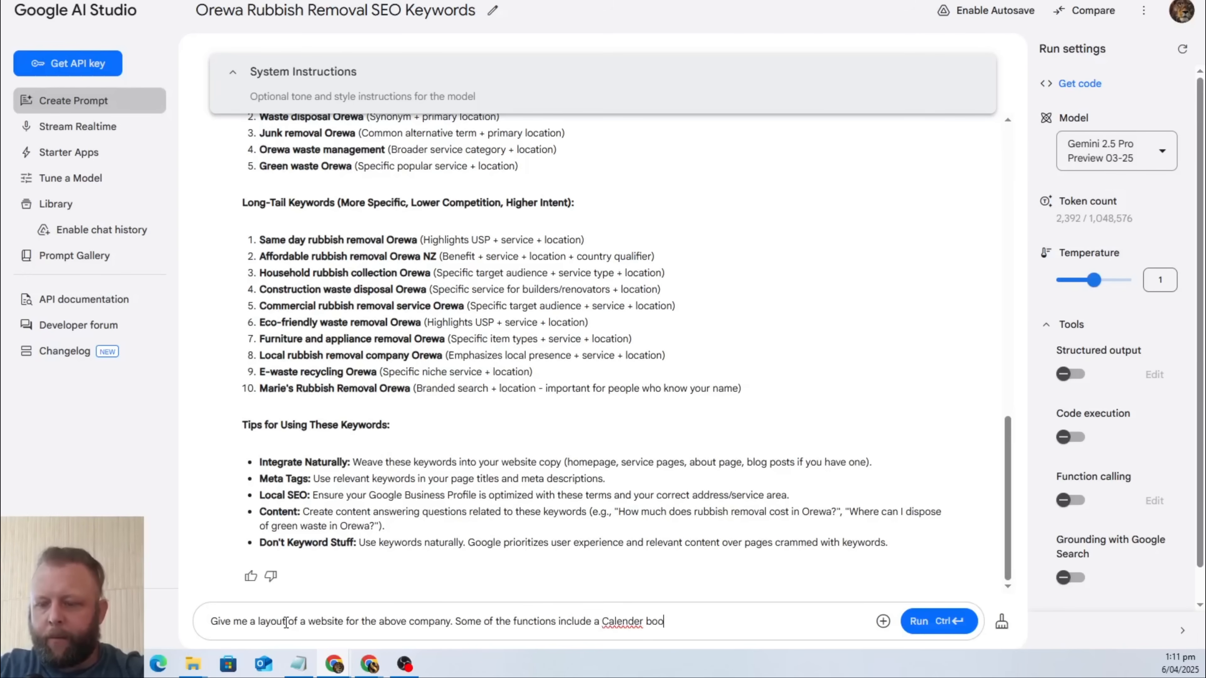
text(kig opa)
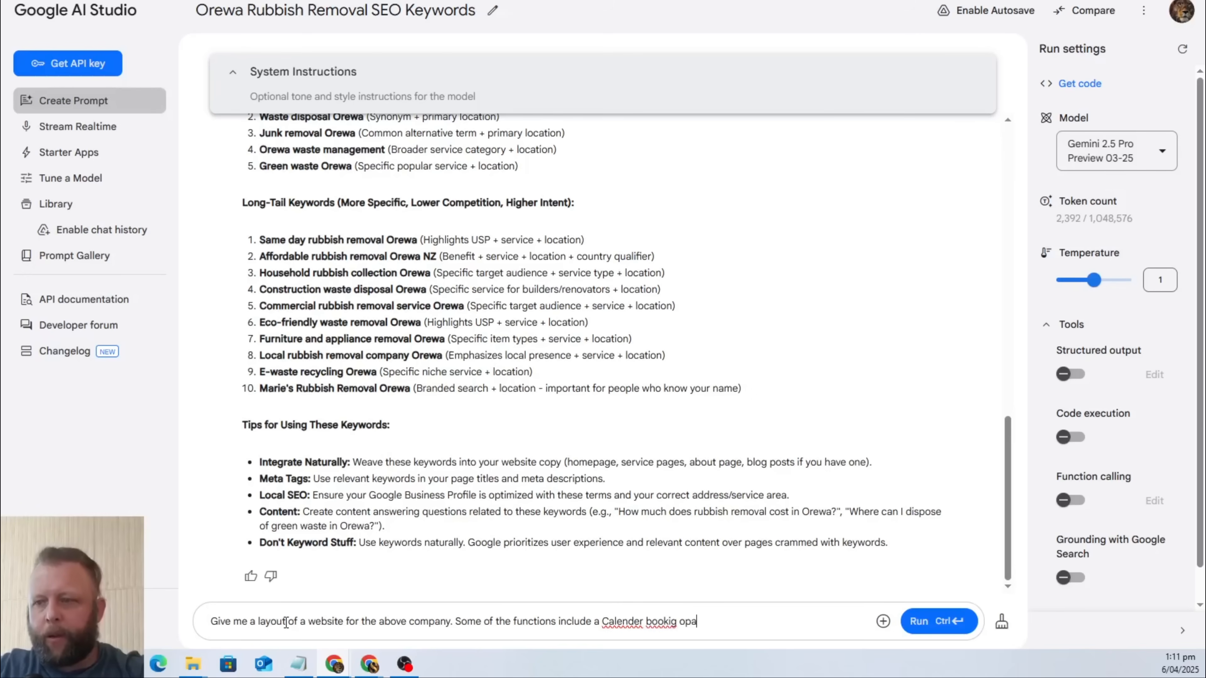
Continue the layout prompt with "Some of the functions include a Calender bookig page".
key(BackSpace)
key(BackSpace)
key(BackSpace)
text(page)
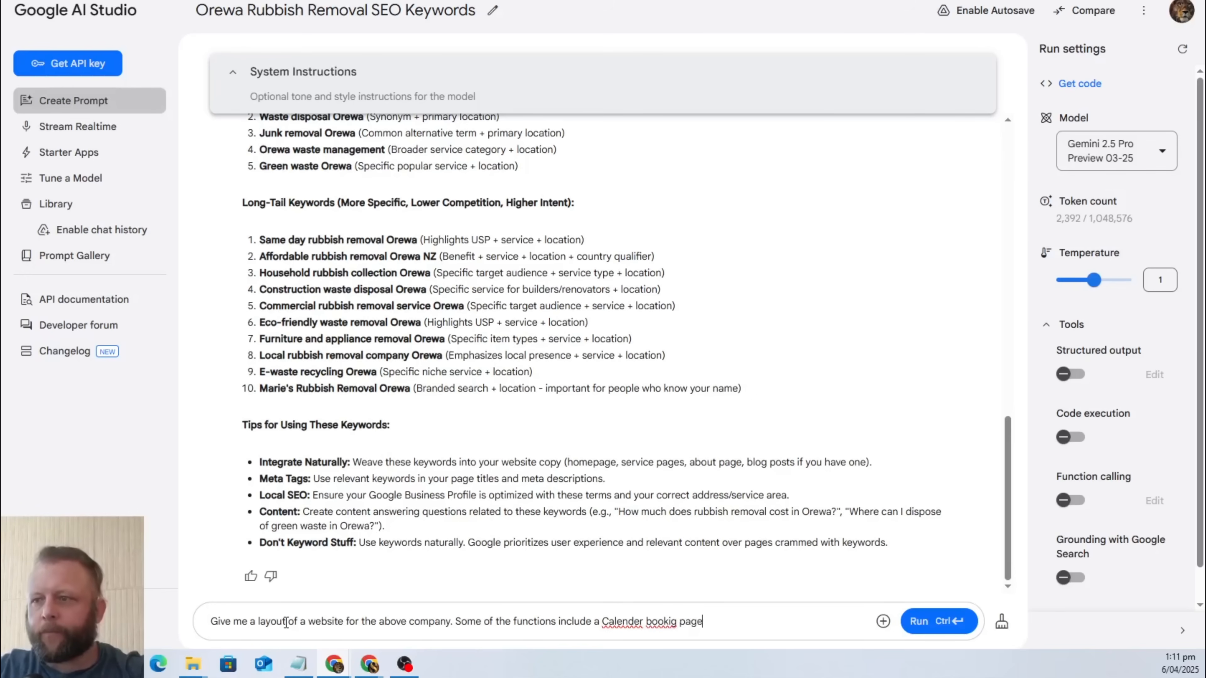
text(. A pag)
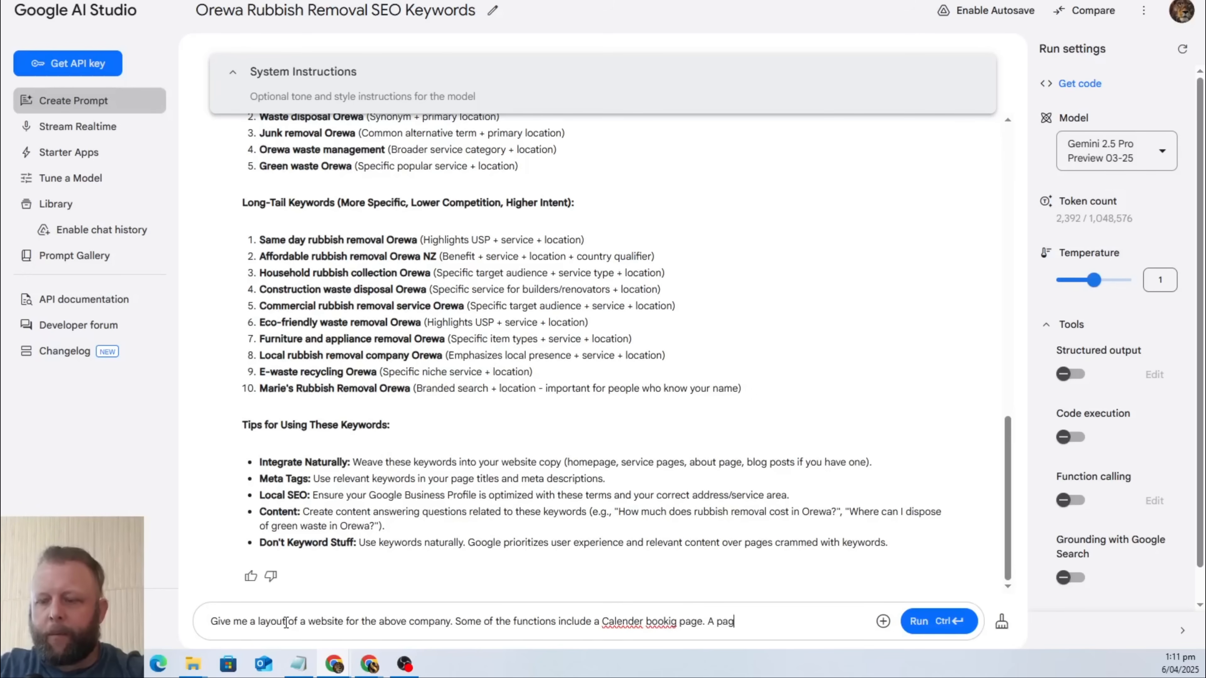
text(e for leav)
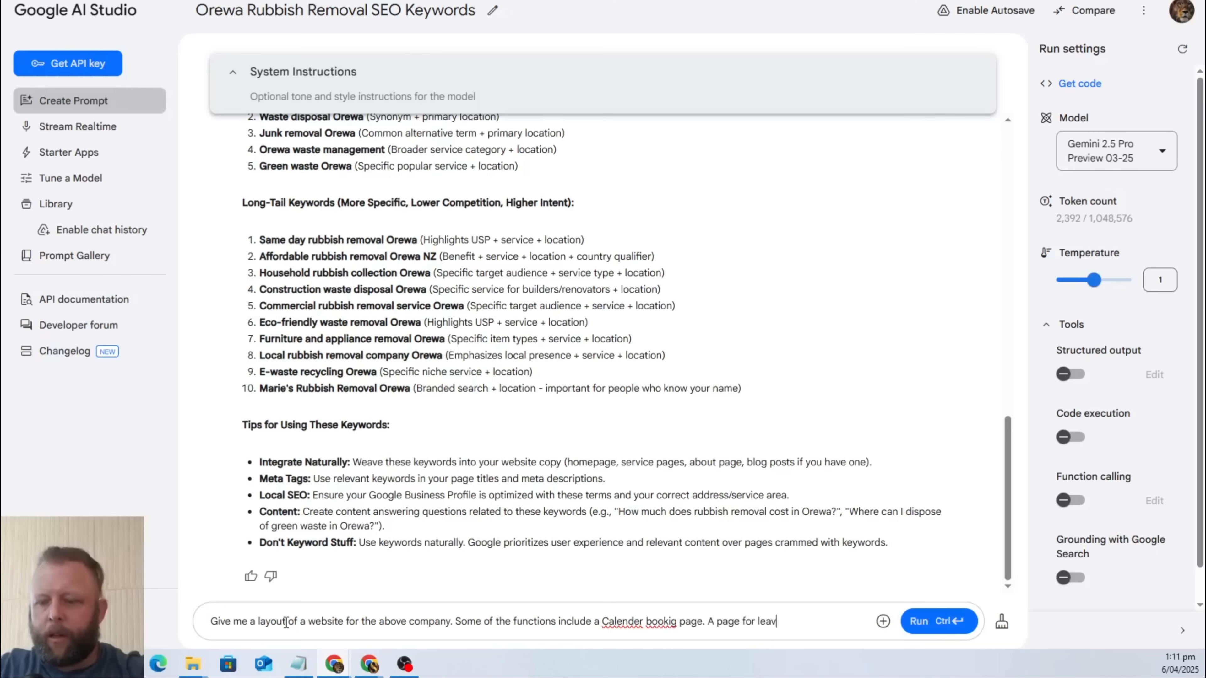
Add to the prompt the request "A page for contacting us with a web for to submit the message".
key(BackSpace)
key(BackSpace)
key(BackSpace)
key(BackSpace)
text(conta)
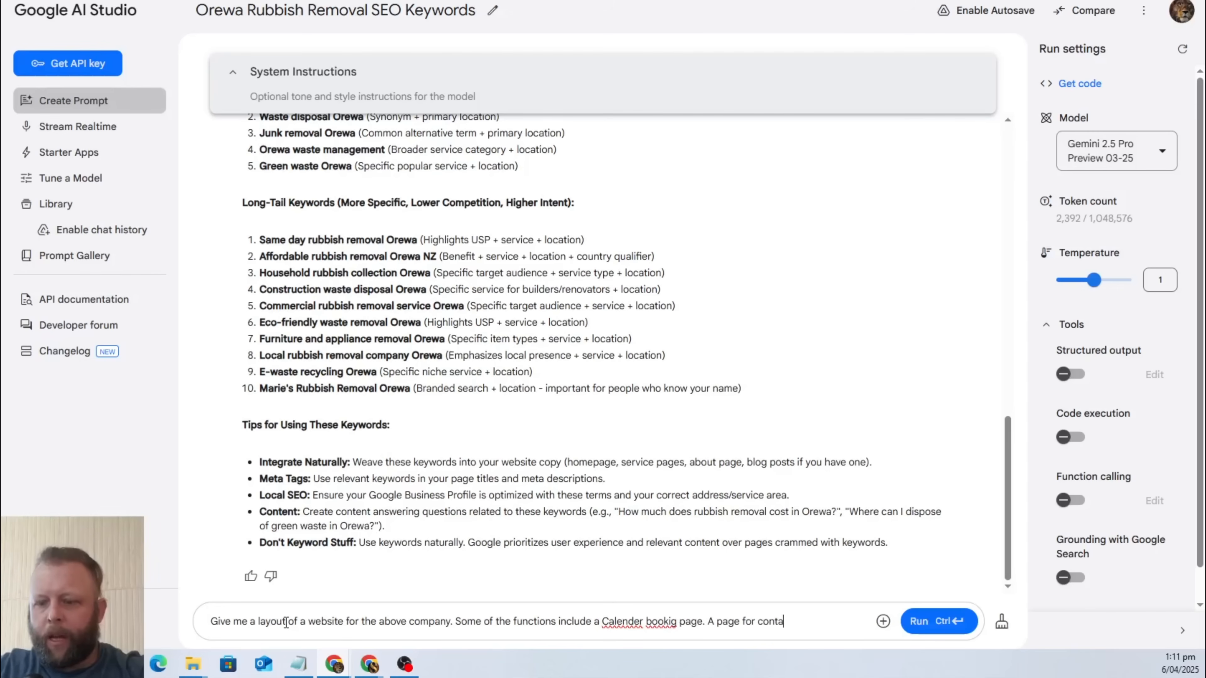
text(cting us with a web)
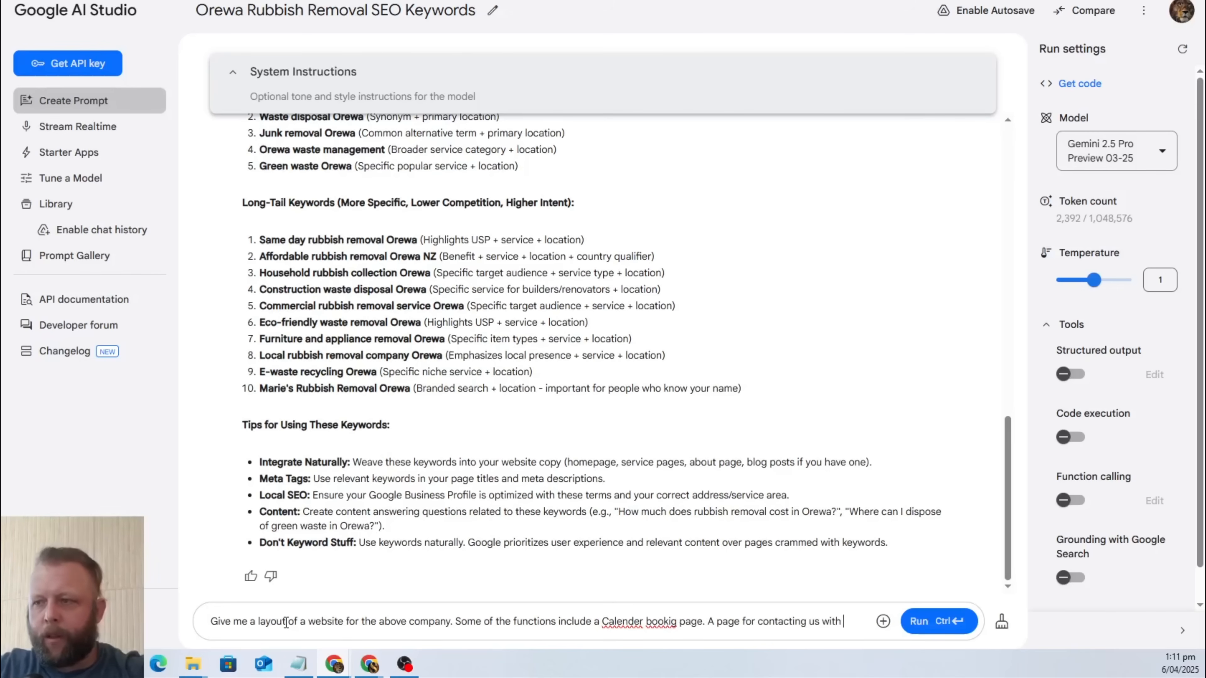
key(BackSpace)
key(BackSpace)
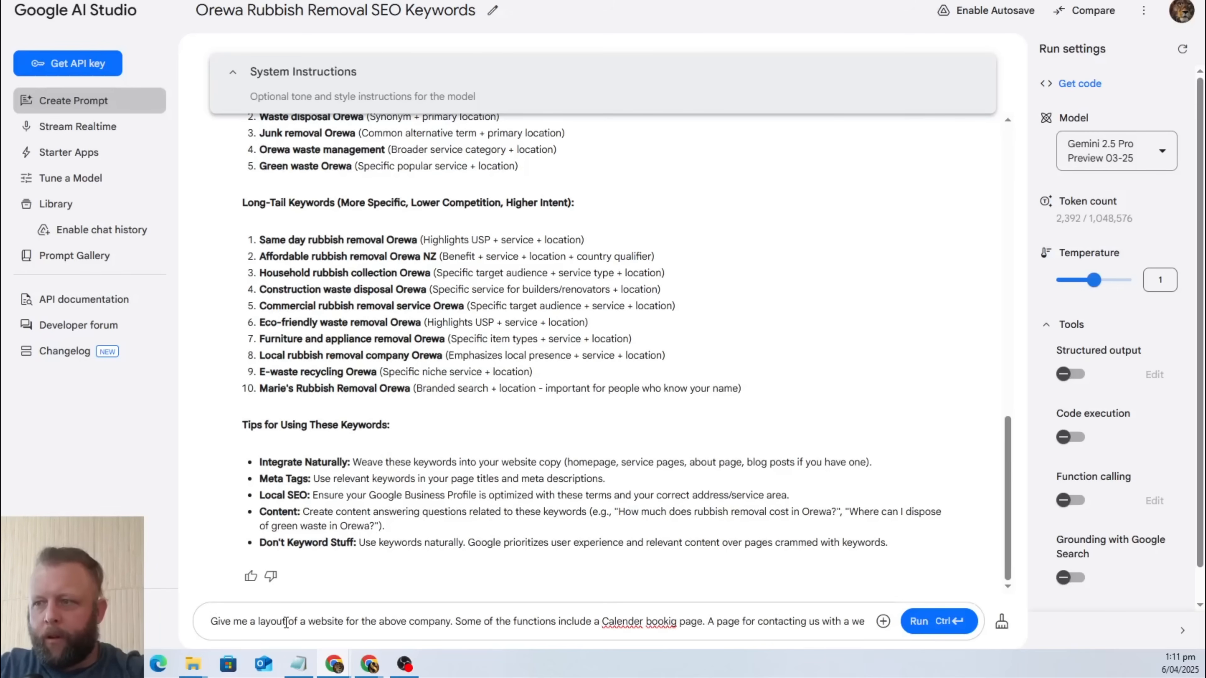
key(BackSpace)
text(eb for)
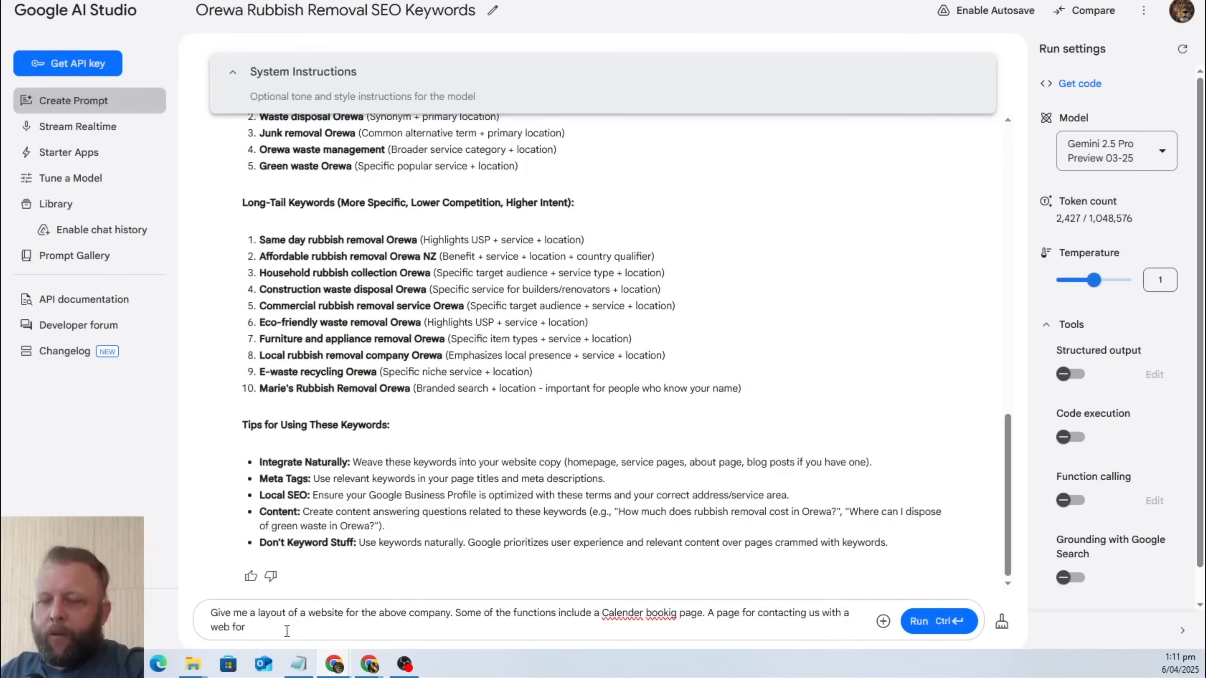
text(to su)
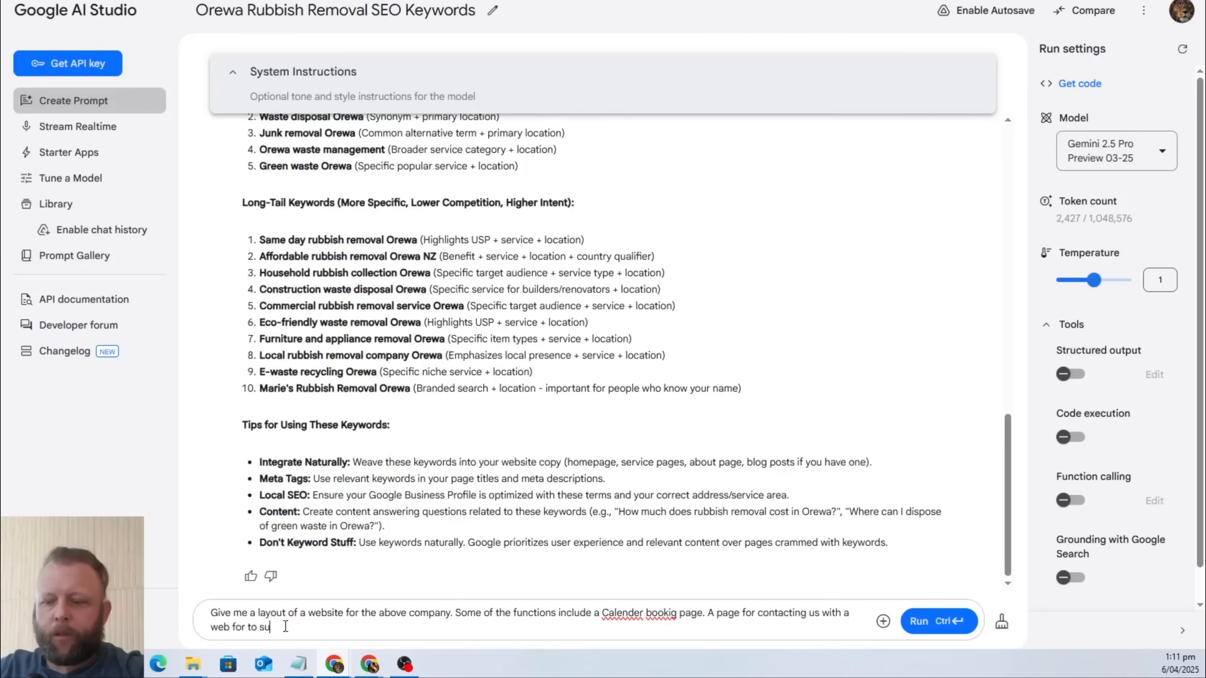
text(bmit the message)
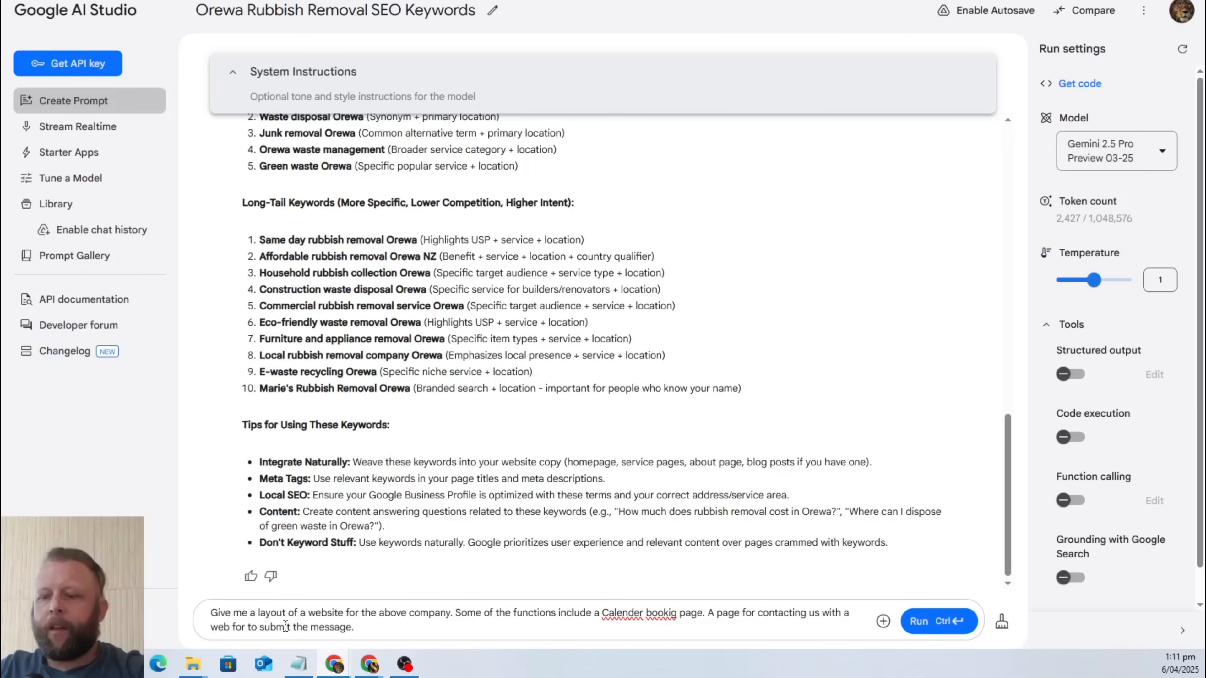
text(. I)
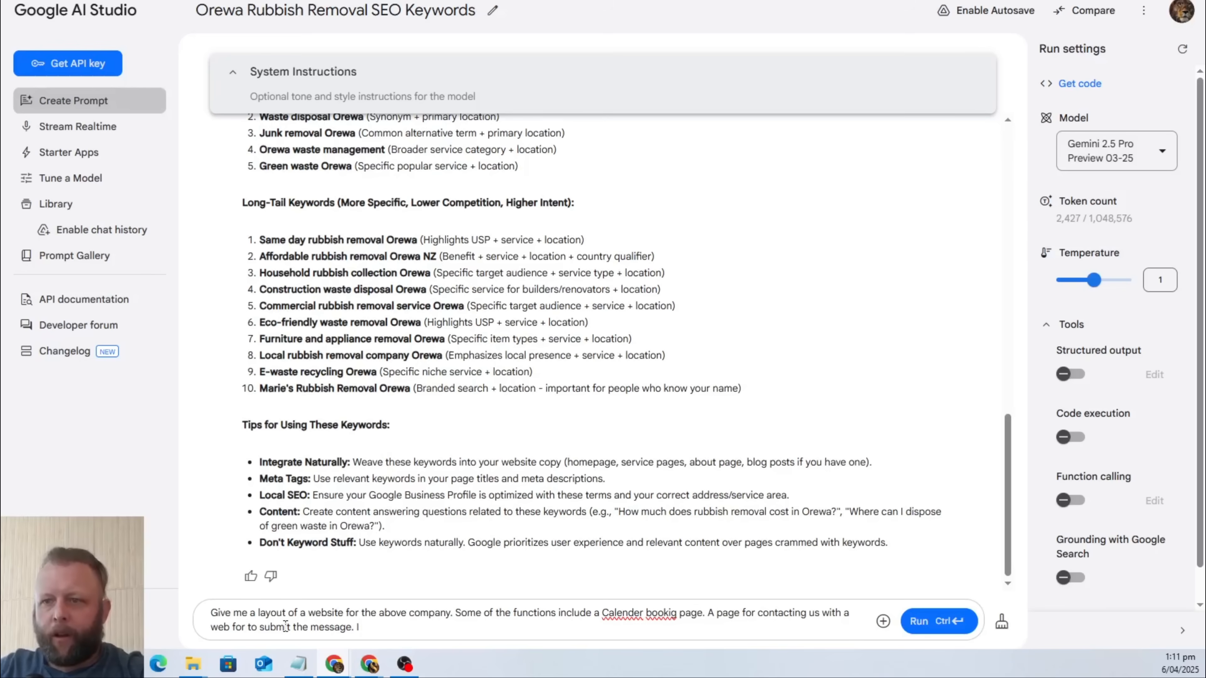
text( lkd like a h)
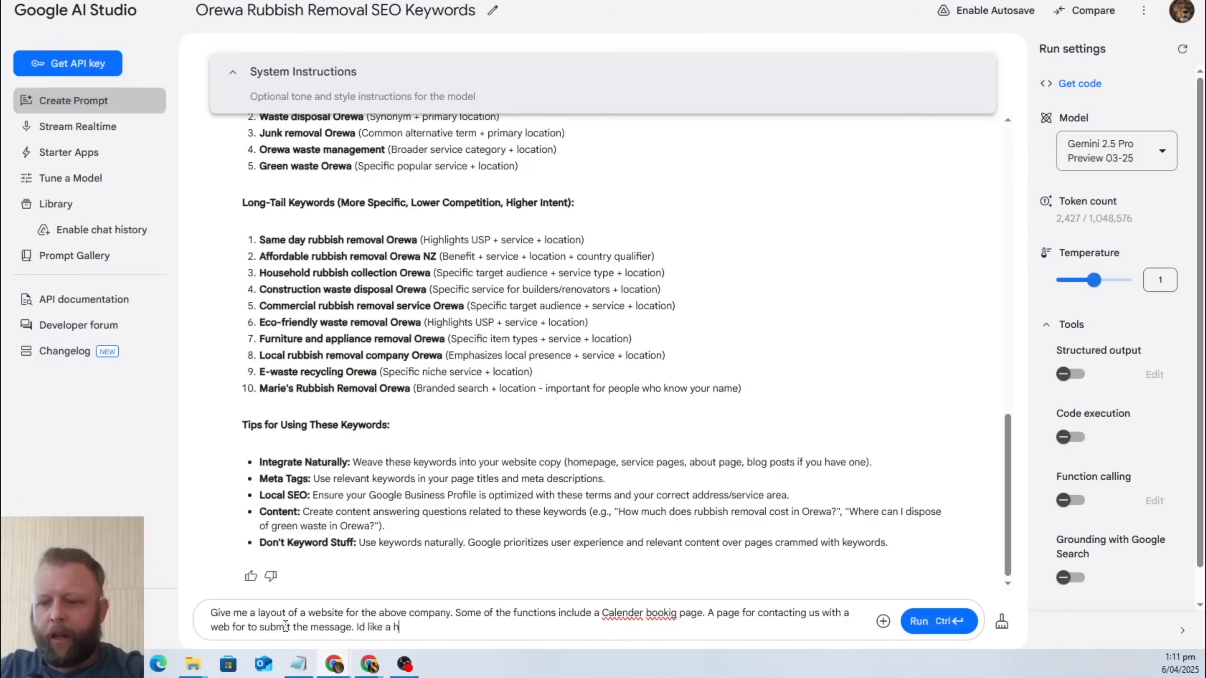
text(ero section)
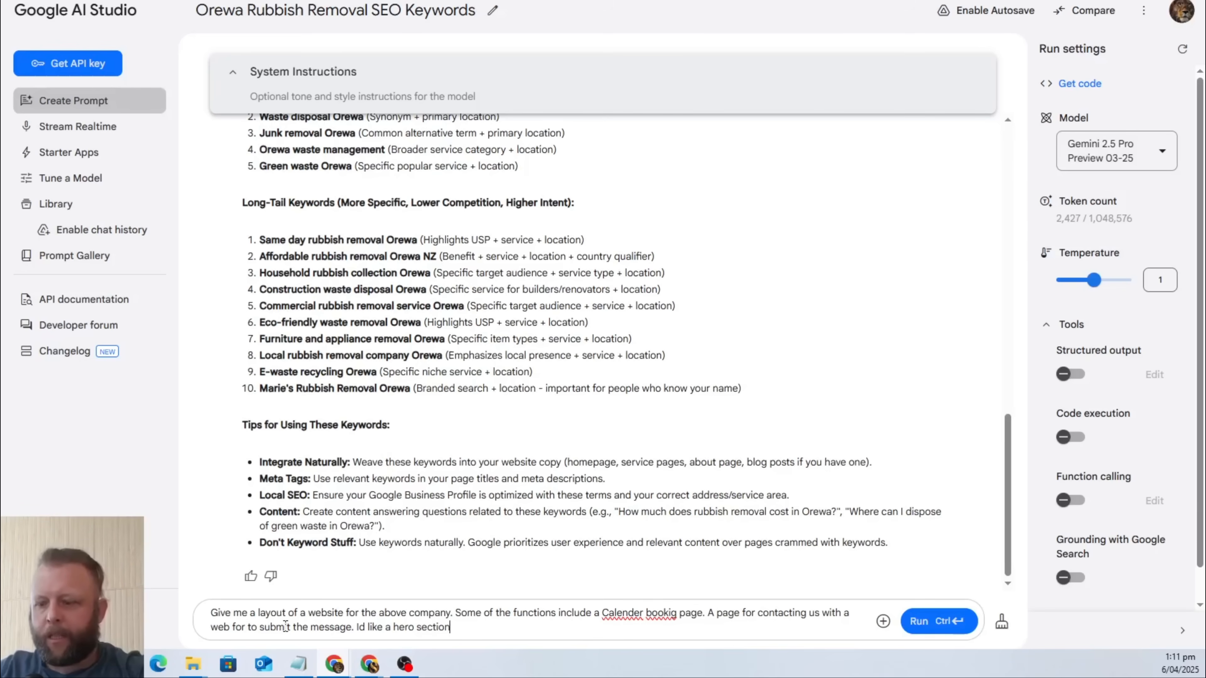
text(. Id like )
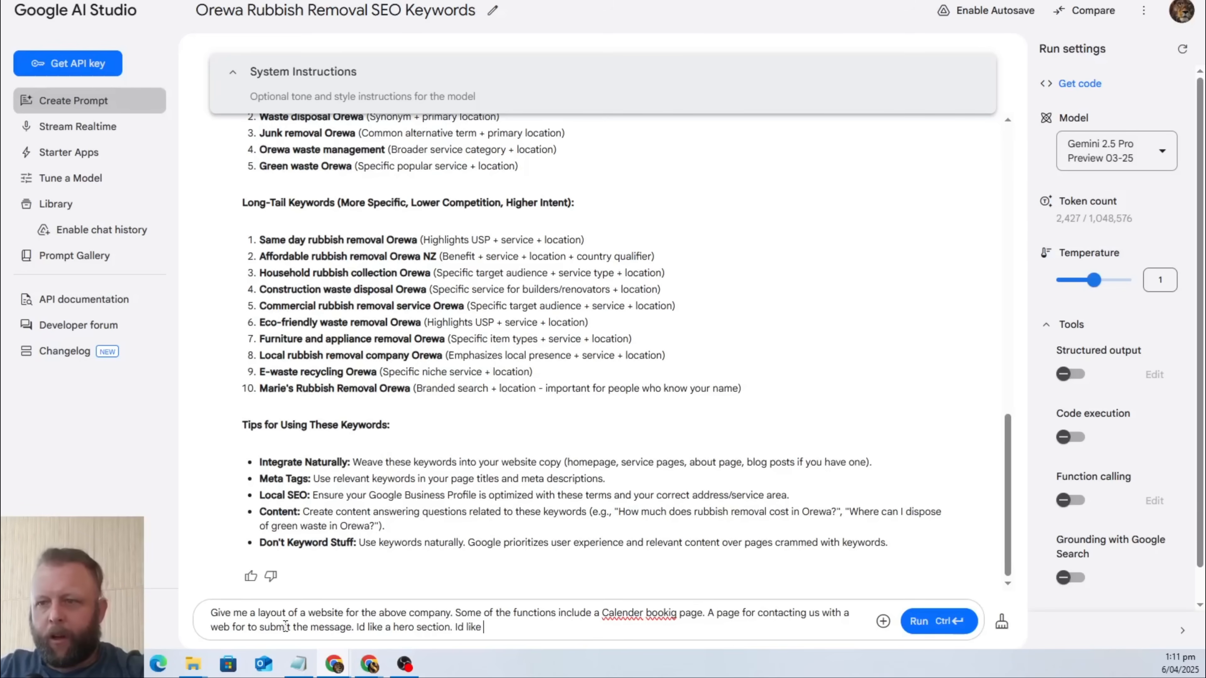
text(a serction for out service)
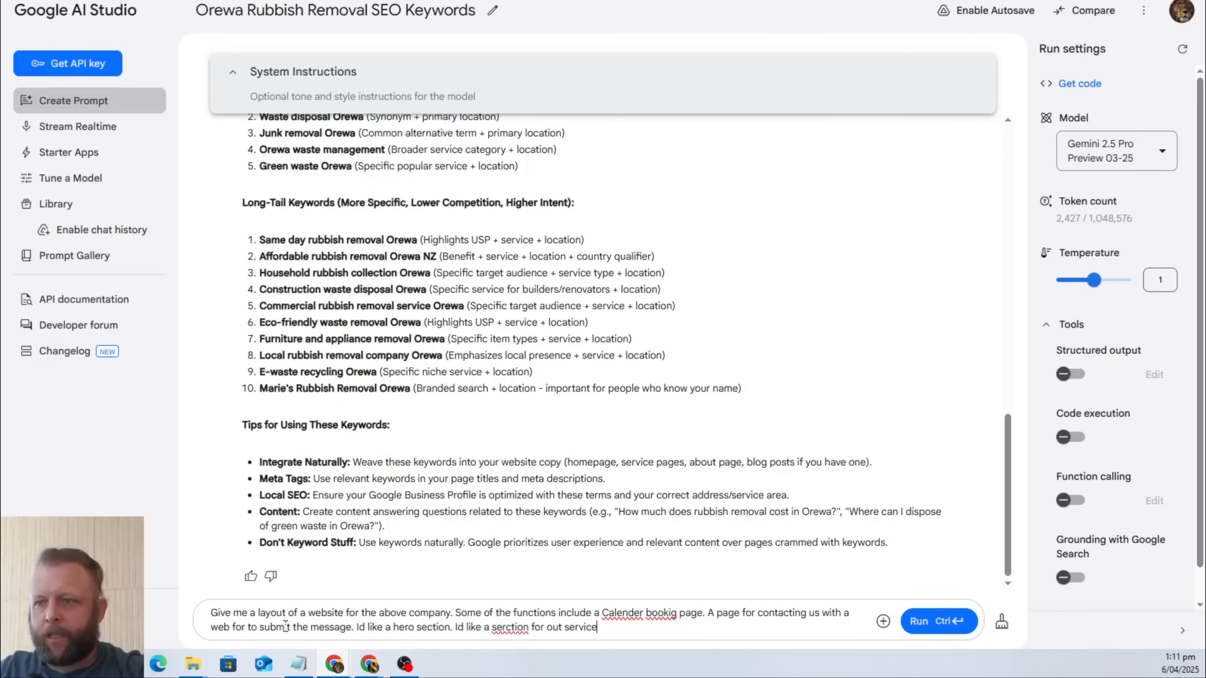
text(. Id like)
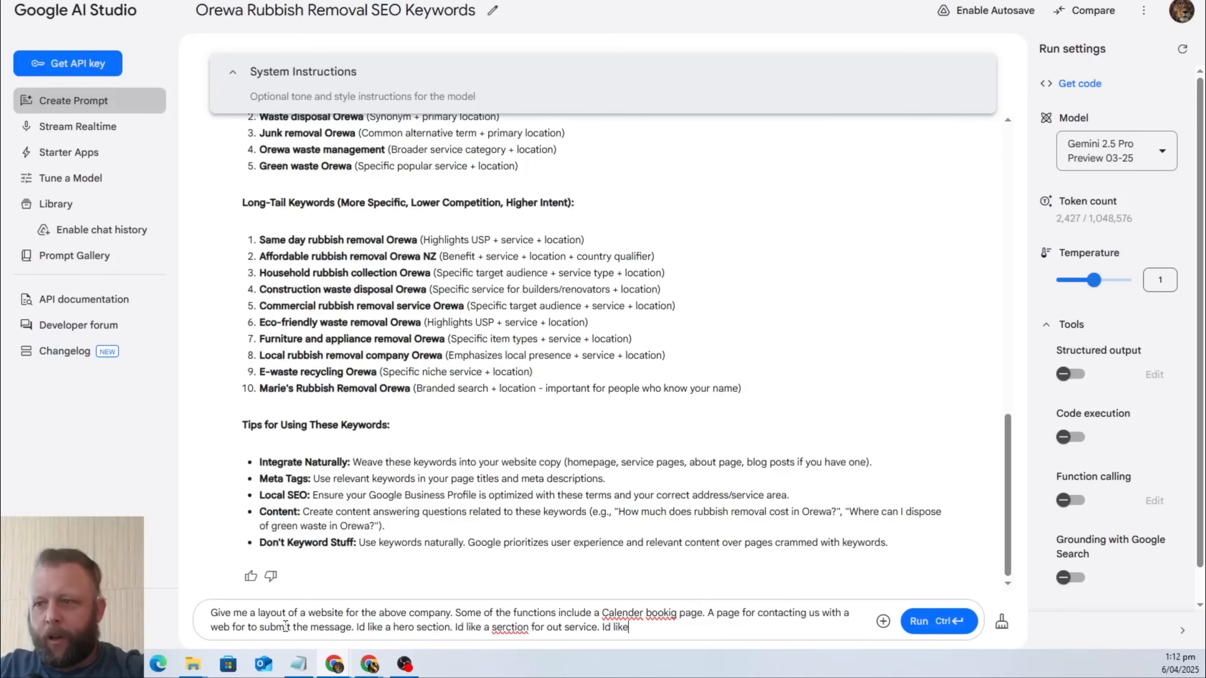
text( a testimona)
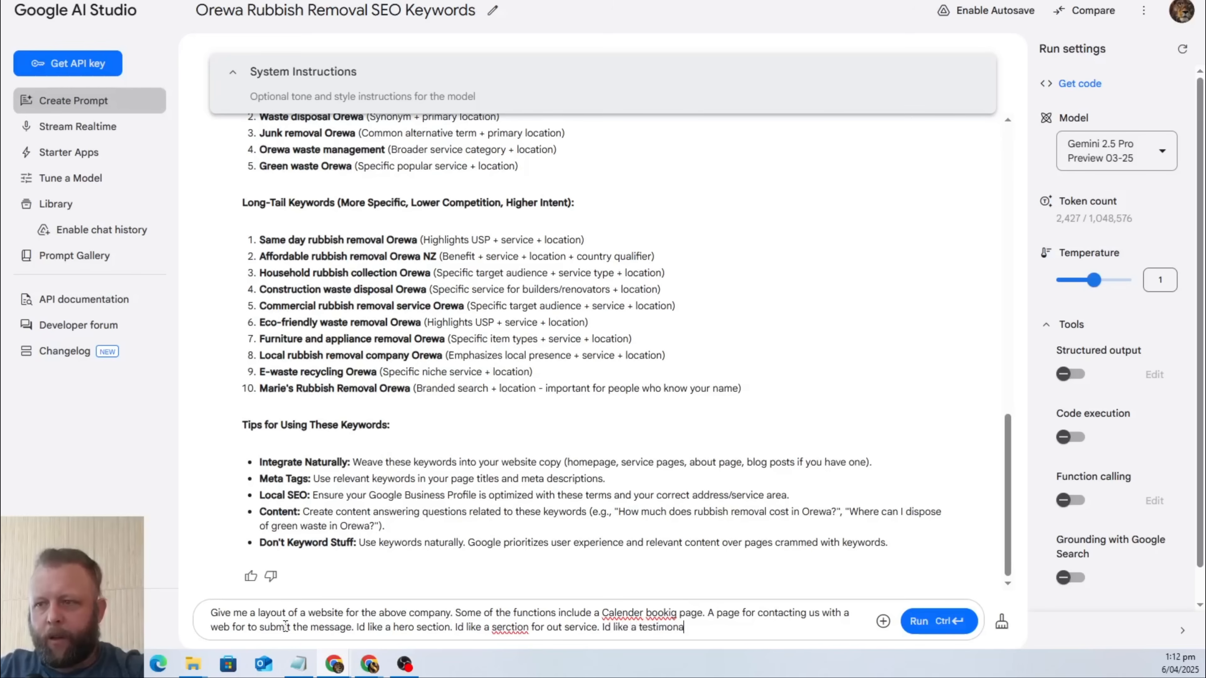
text(il section.)
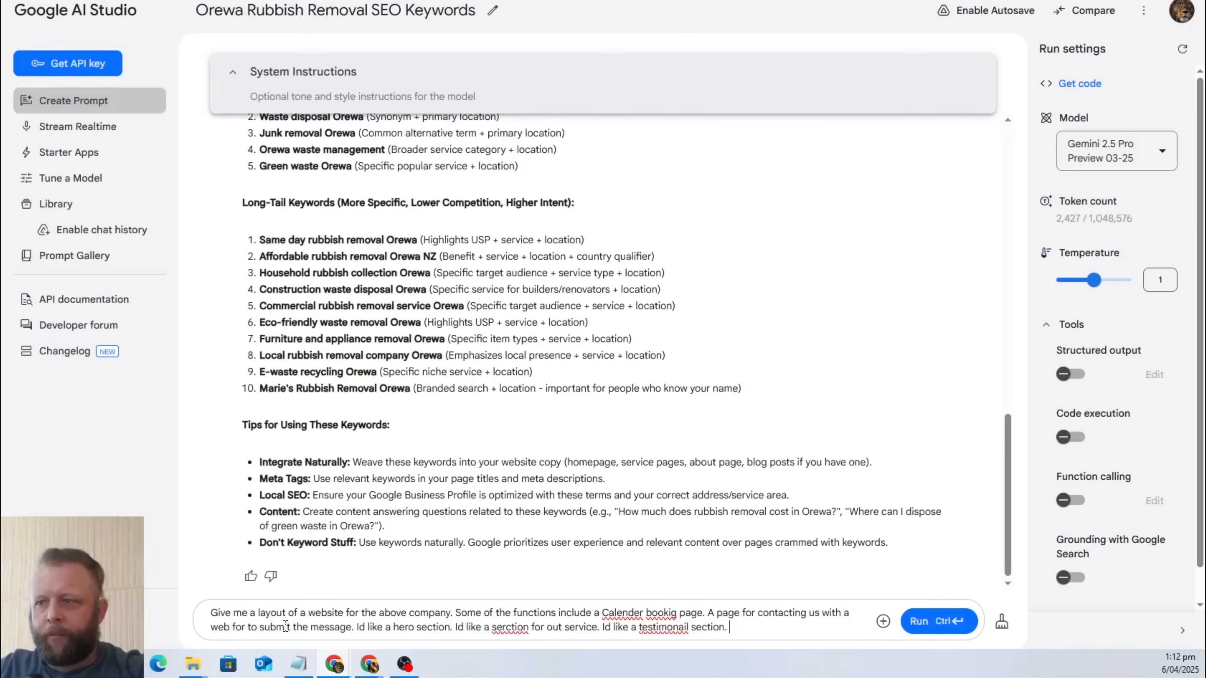
text( Id like a pr)
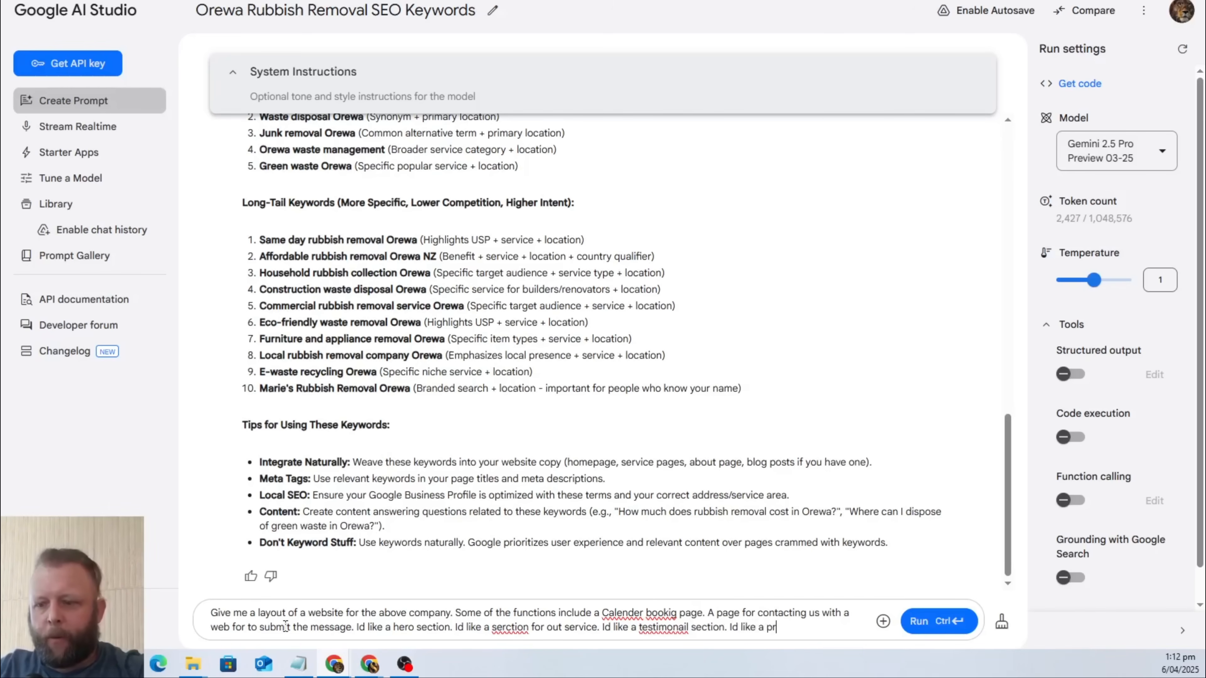
text(icing sect)
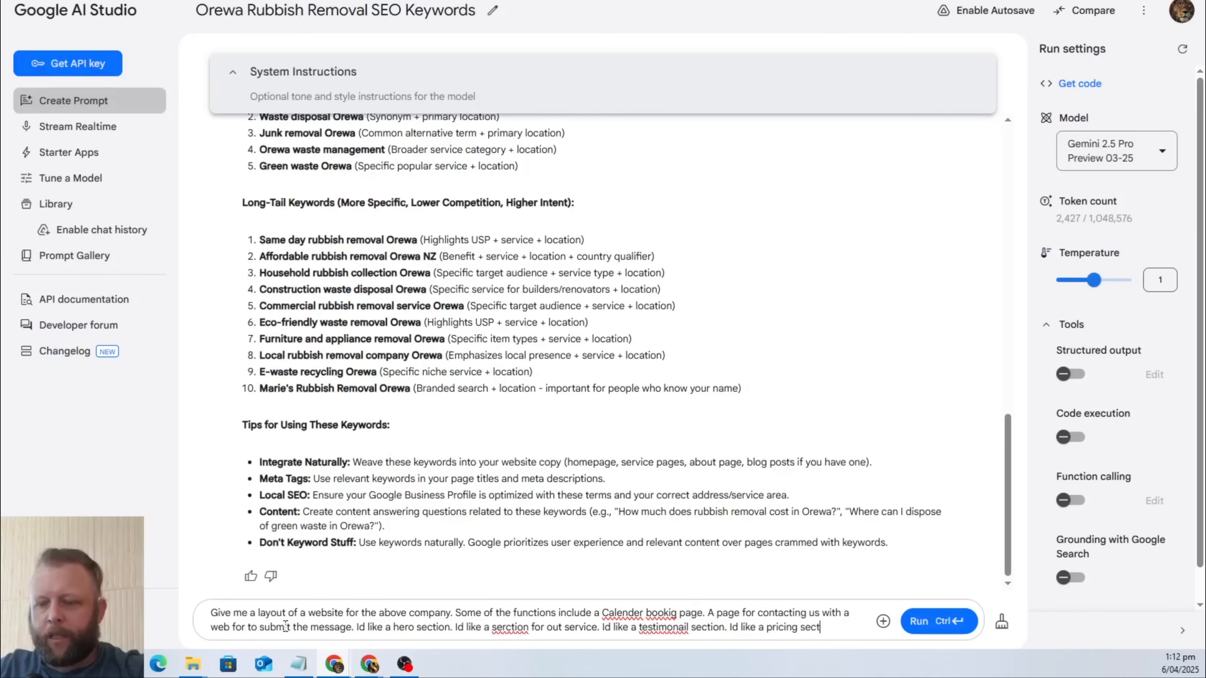
text(ion. Id a)
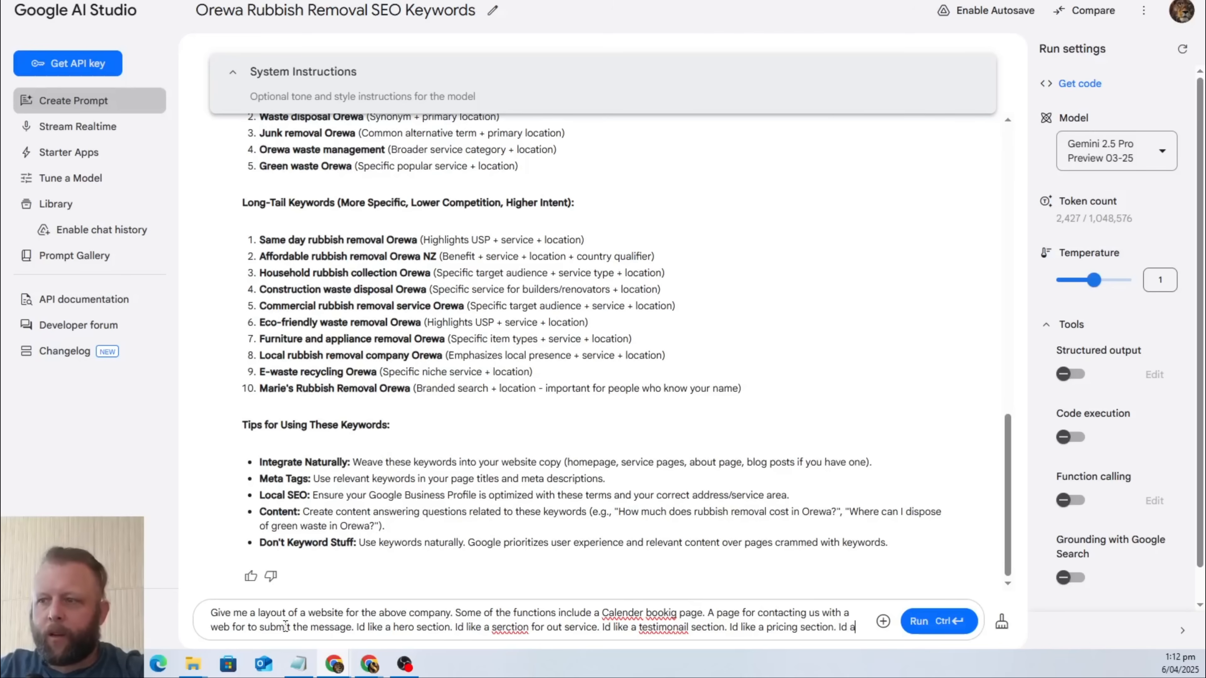
text(lso like a pag)
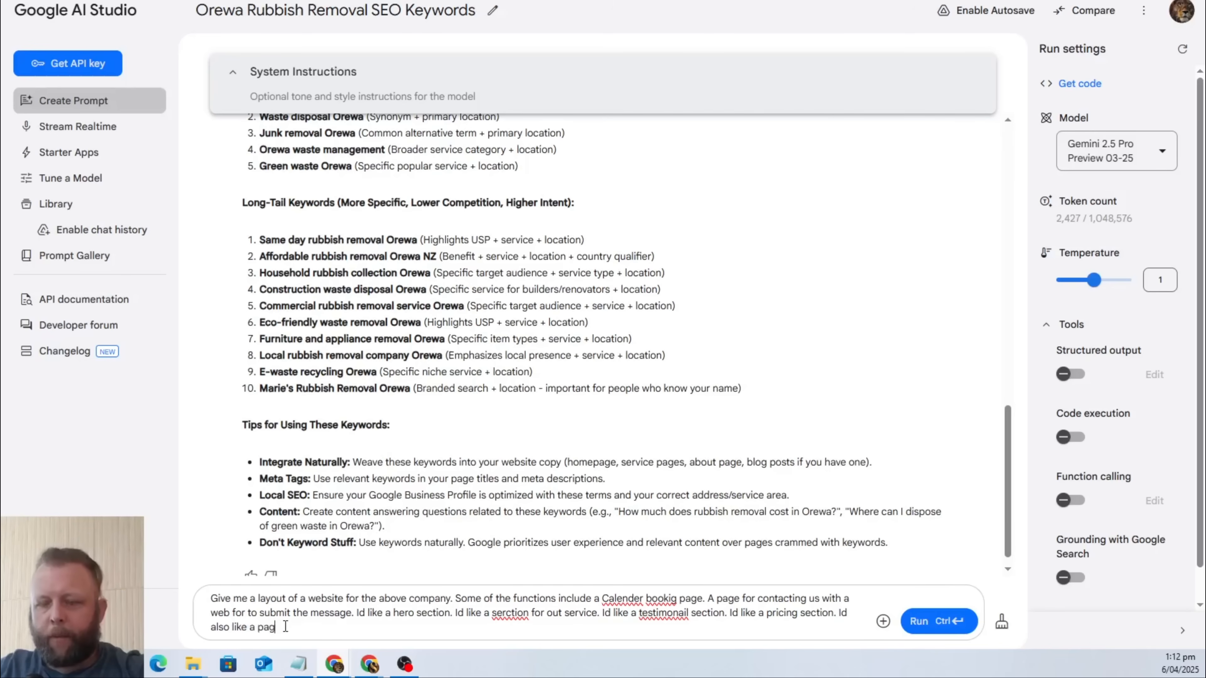
text(e that)
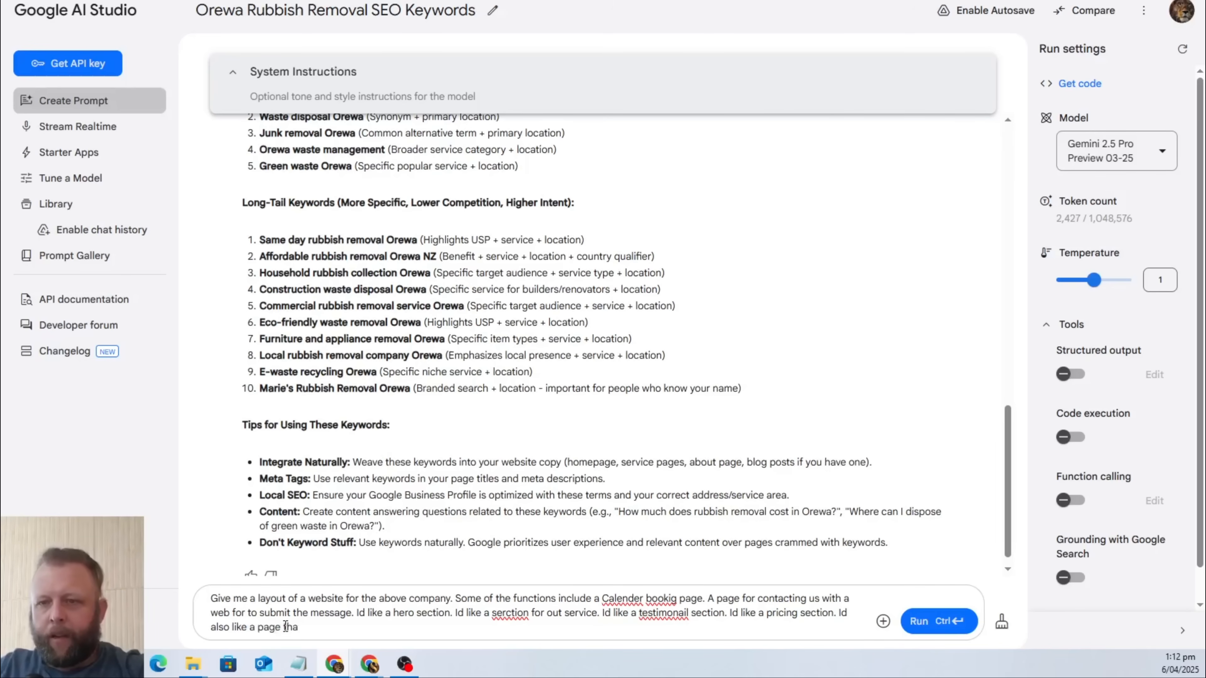
Add the sentence "Id also like a page for our service that show more information." to the prompt.
key(BackSpace)
key(BackSpace)
key(BackSpace)
text(for our se)
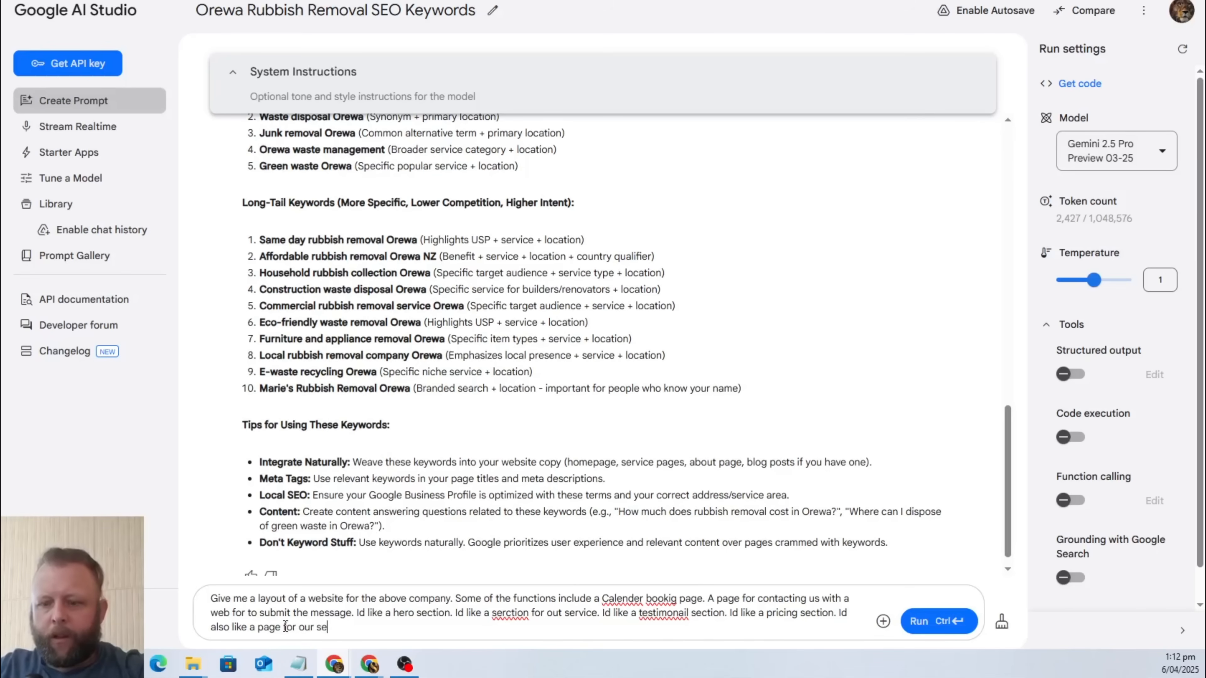
text( a)
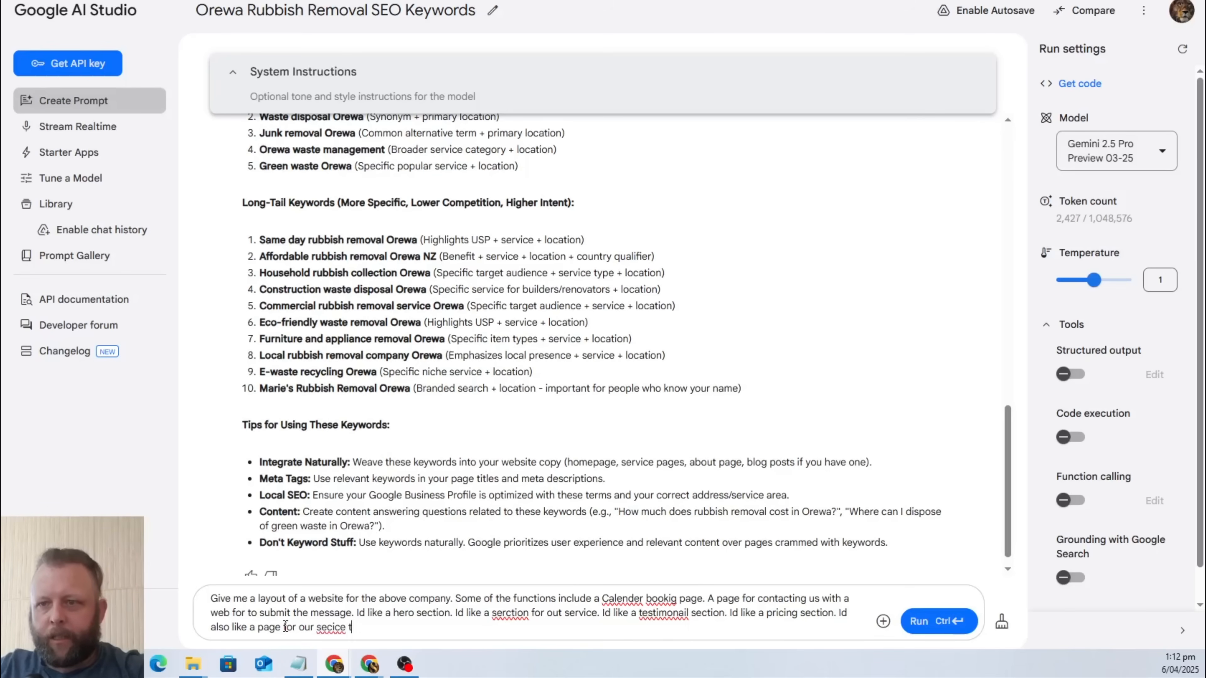
key(BackSpace)
key(BackSpace)
key(BackSpace)
key(BackSpace)
key(BackSpace)
key(BackSpace)
text(rv)
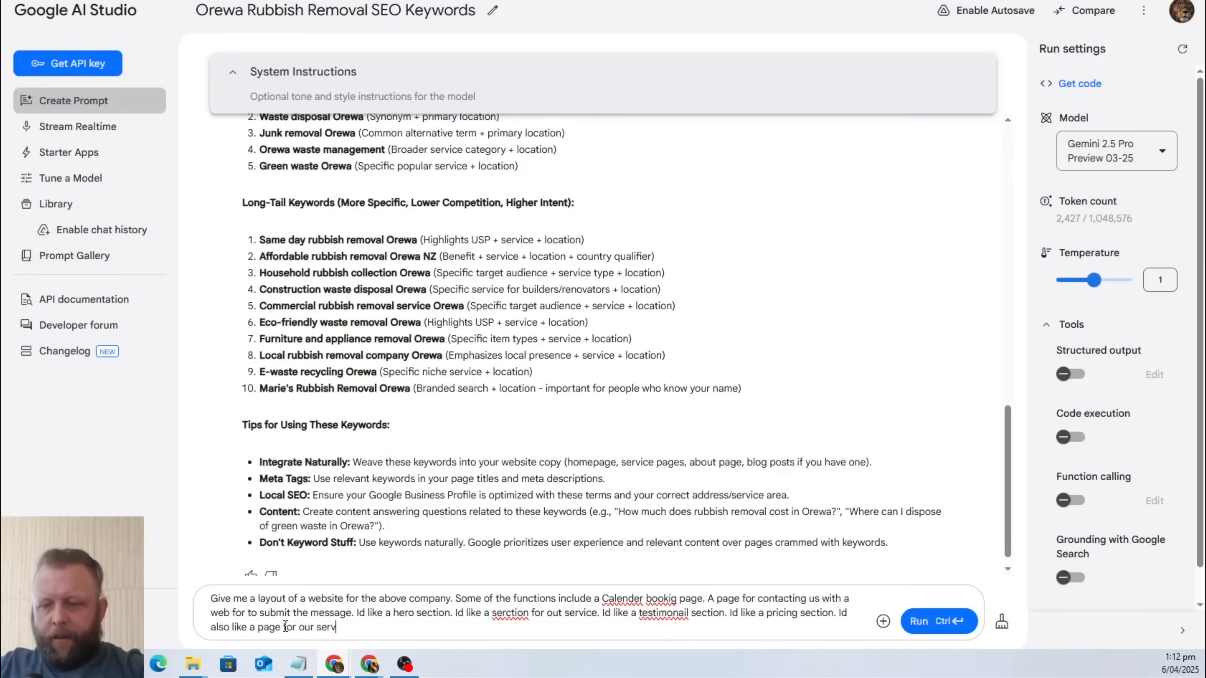
text(ice that show more)
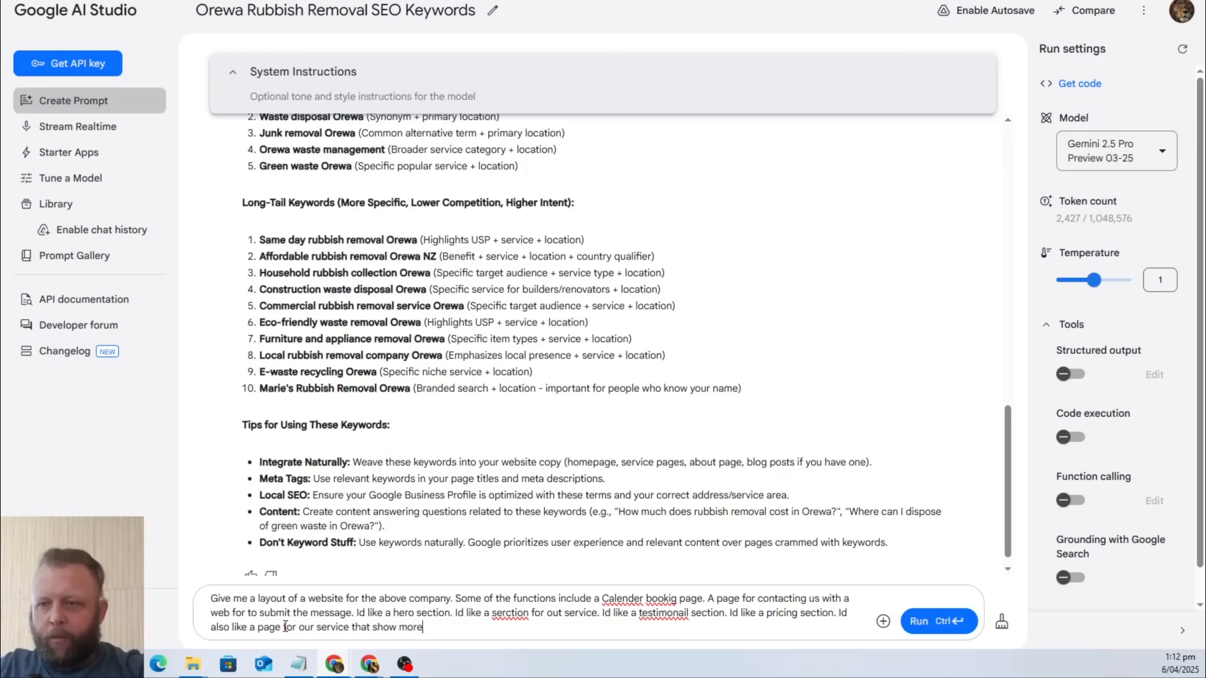
text( infor)
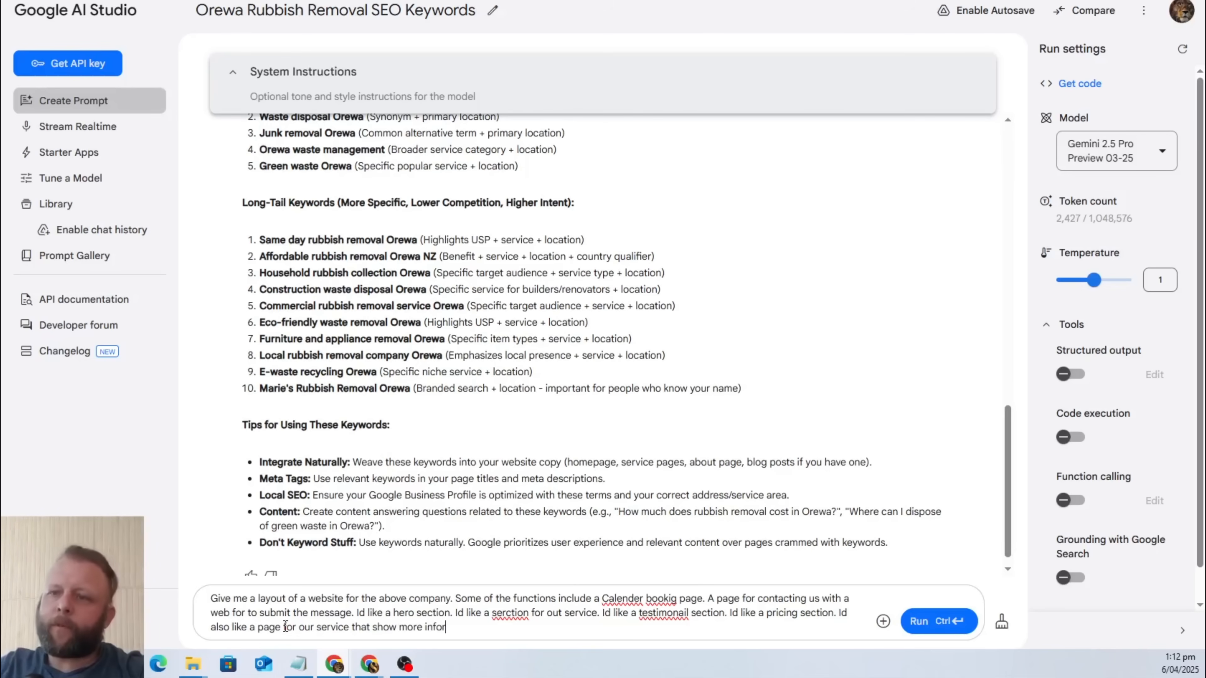
text(mation. Id )
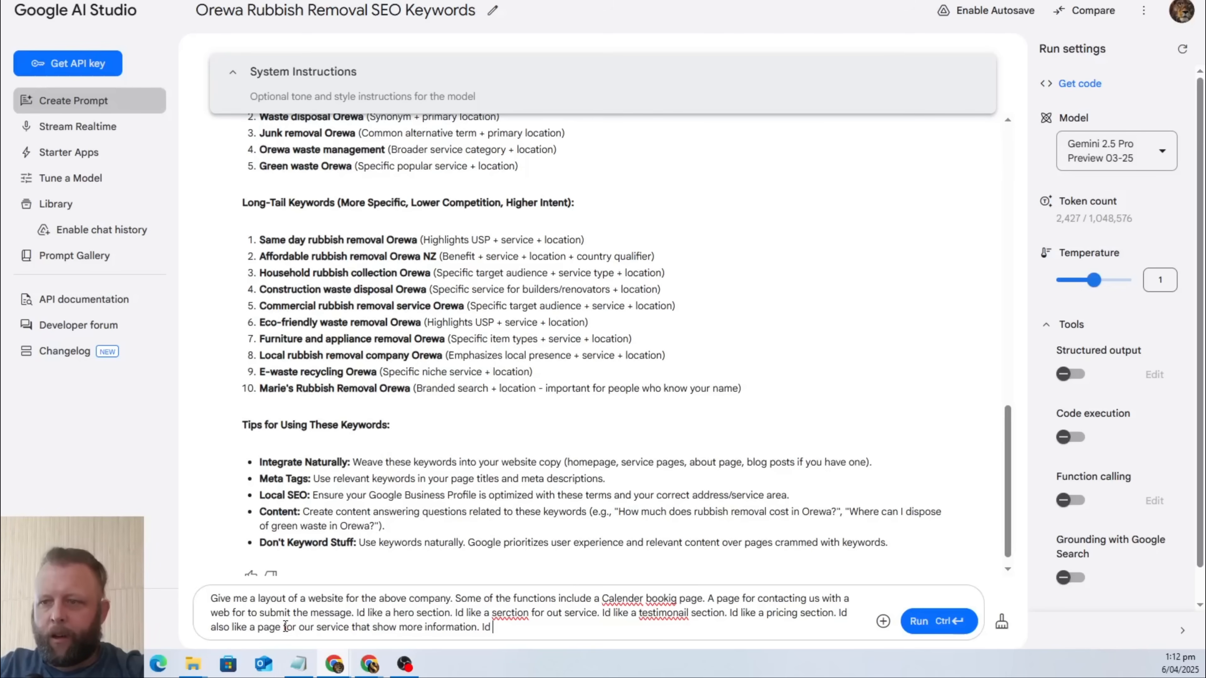
text(also like a p)
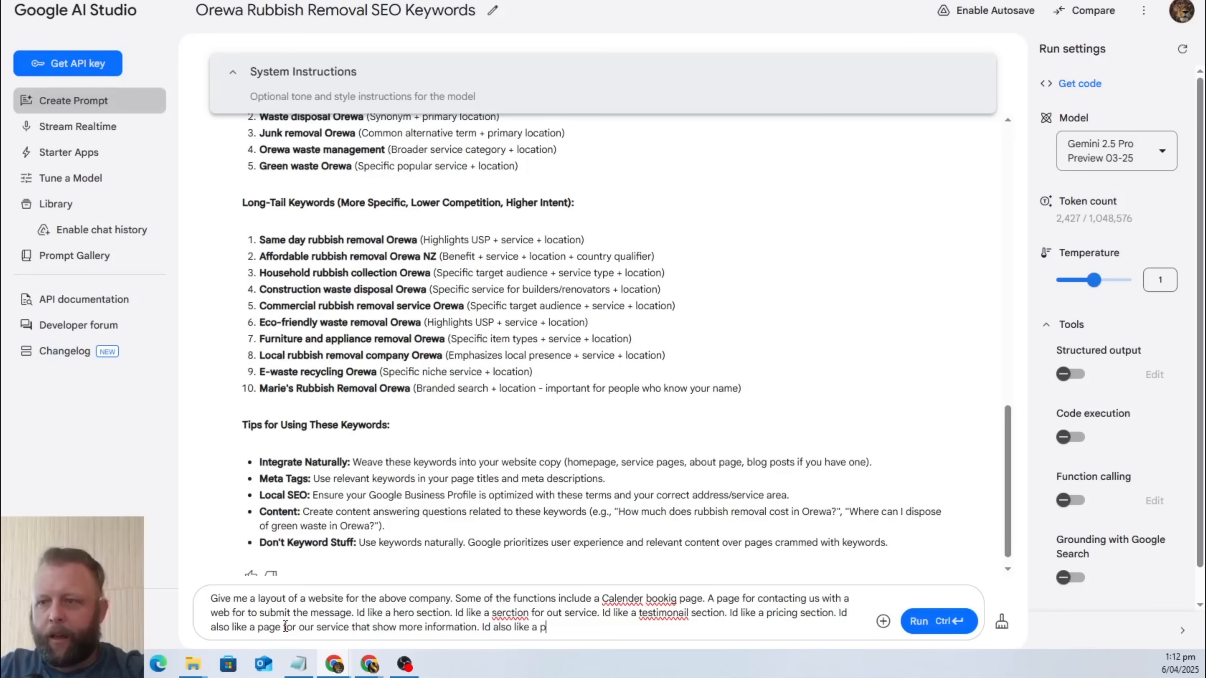
text(age for)
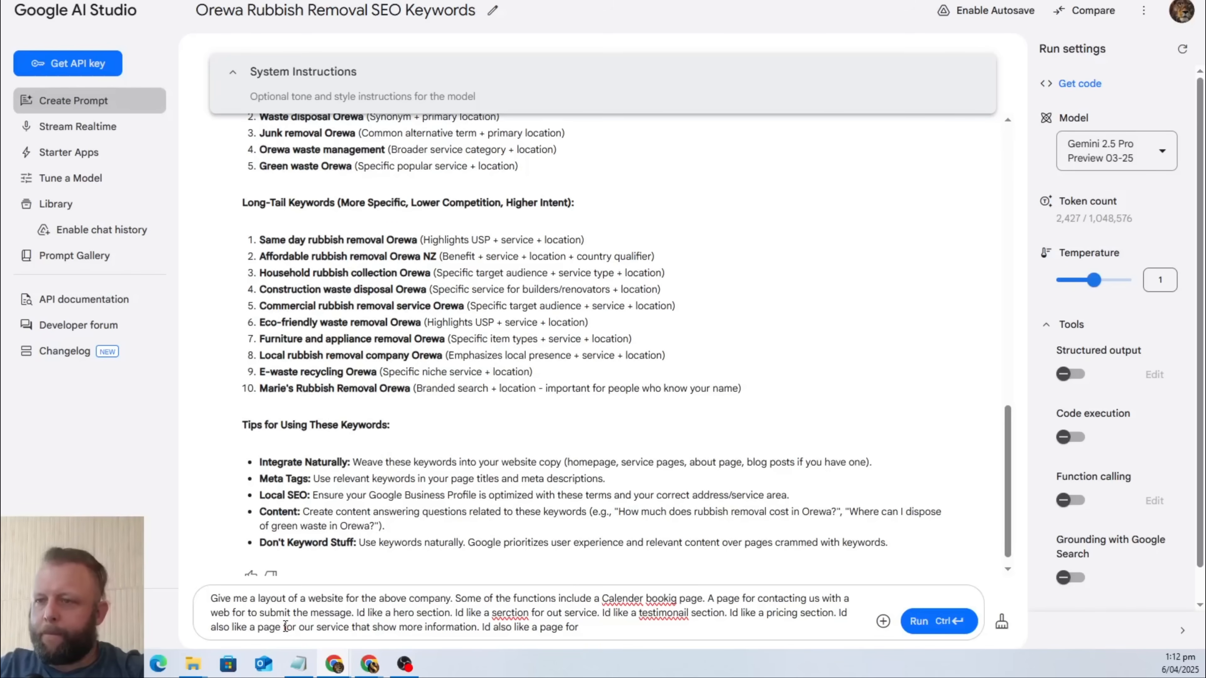
text( pricing o)
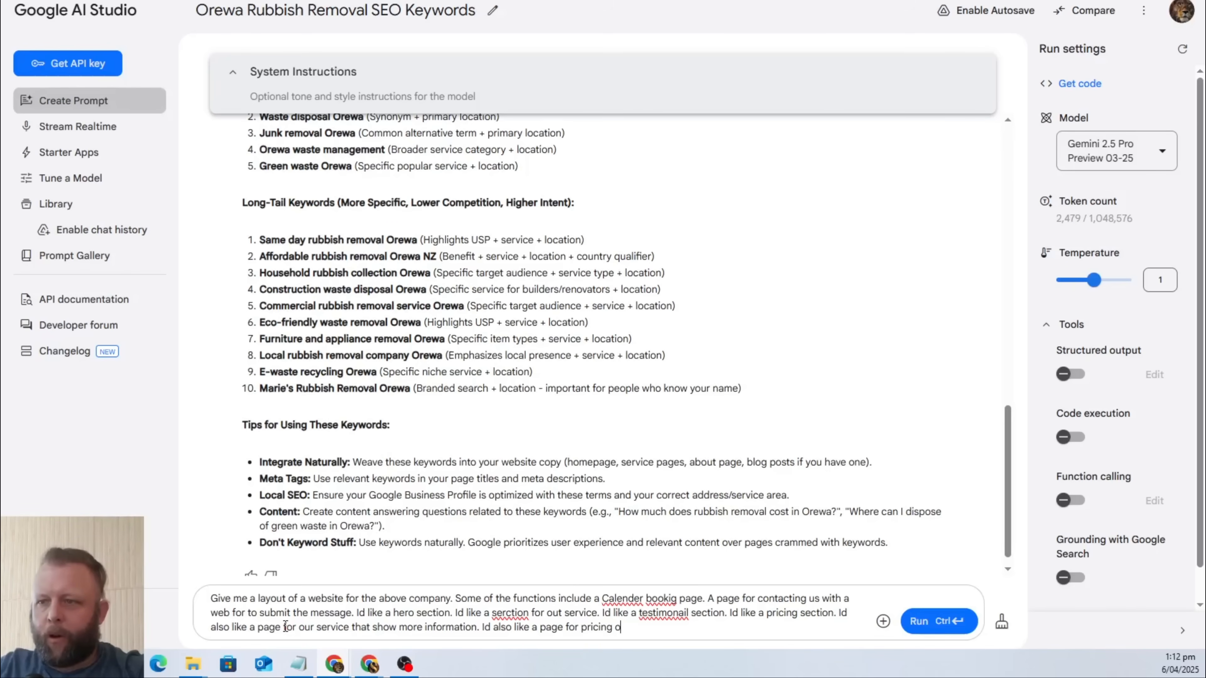
text(ptions)
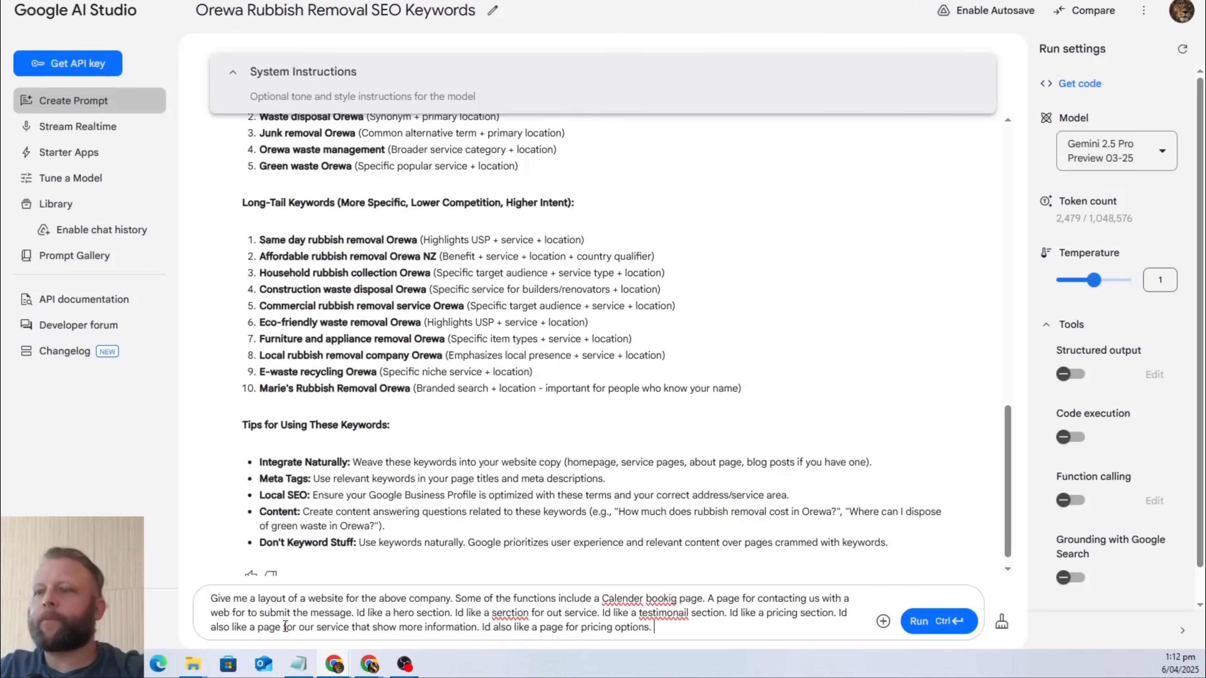
text(. Id like a )
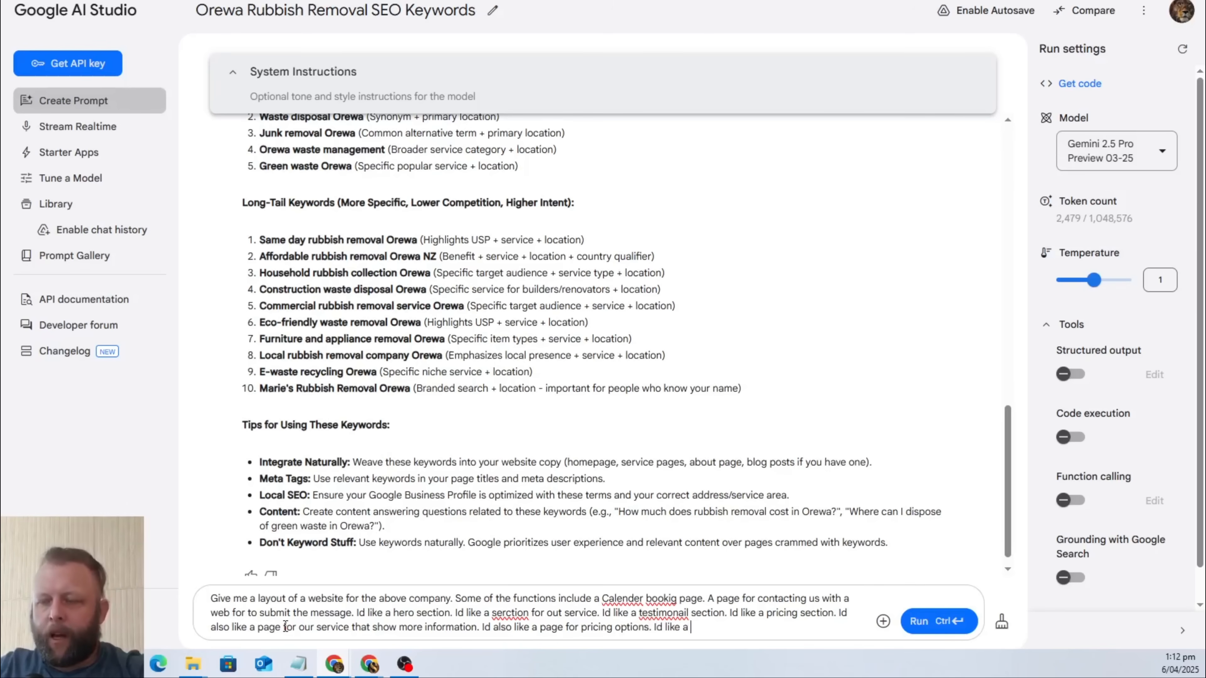
text(section on the)
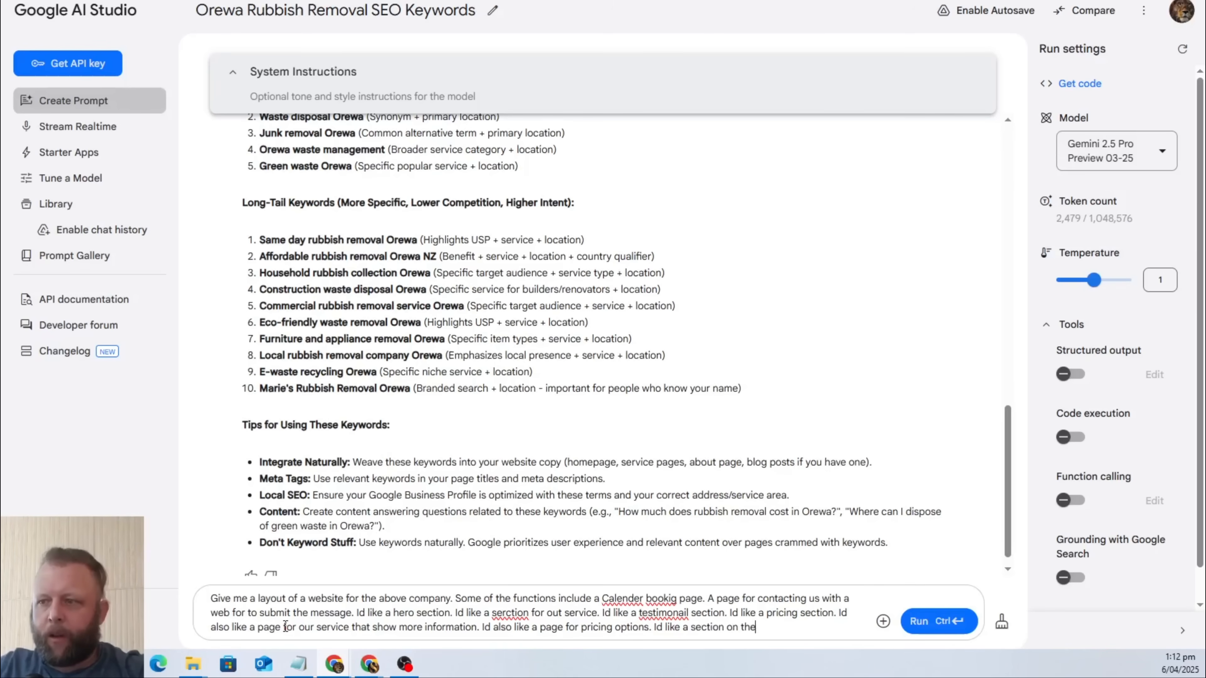
text( main page wit)
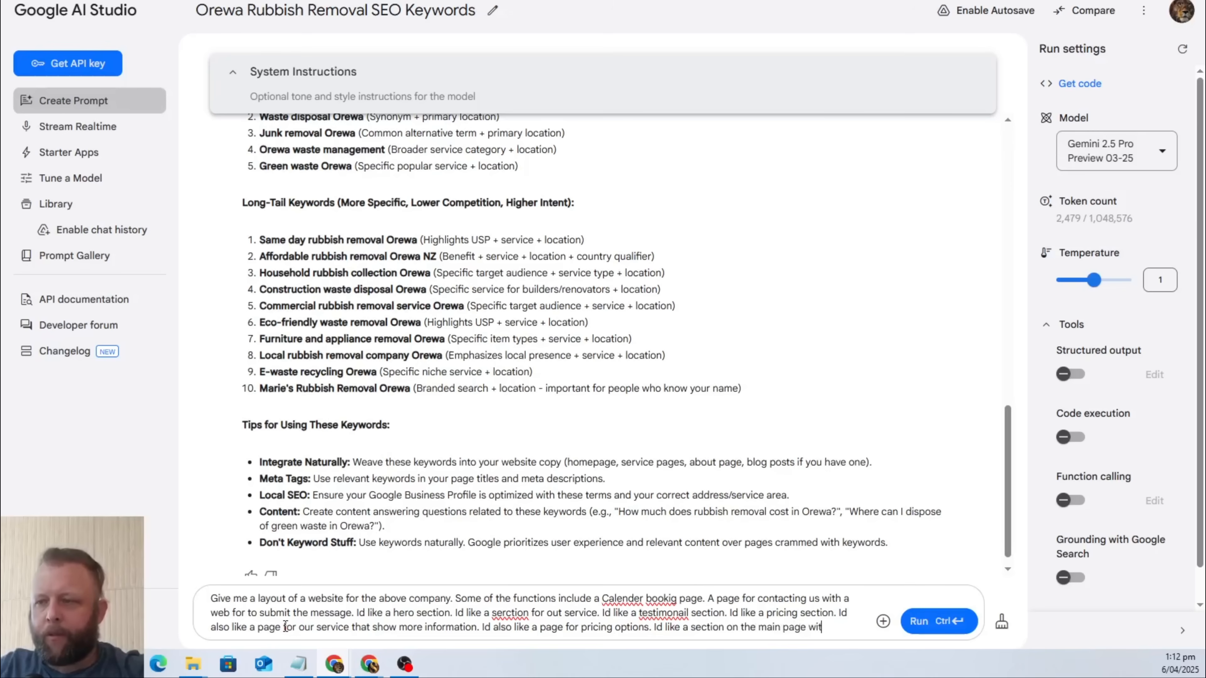
text(h a map)
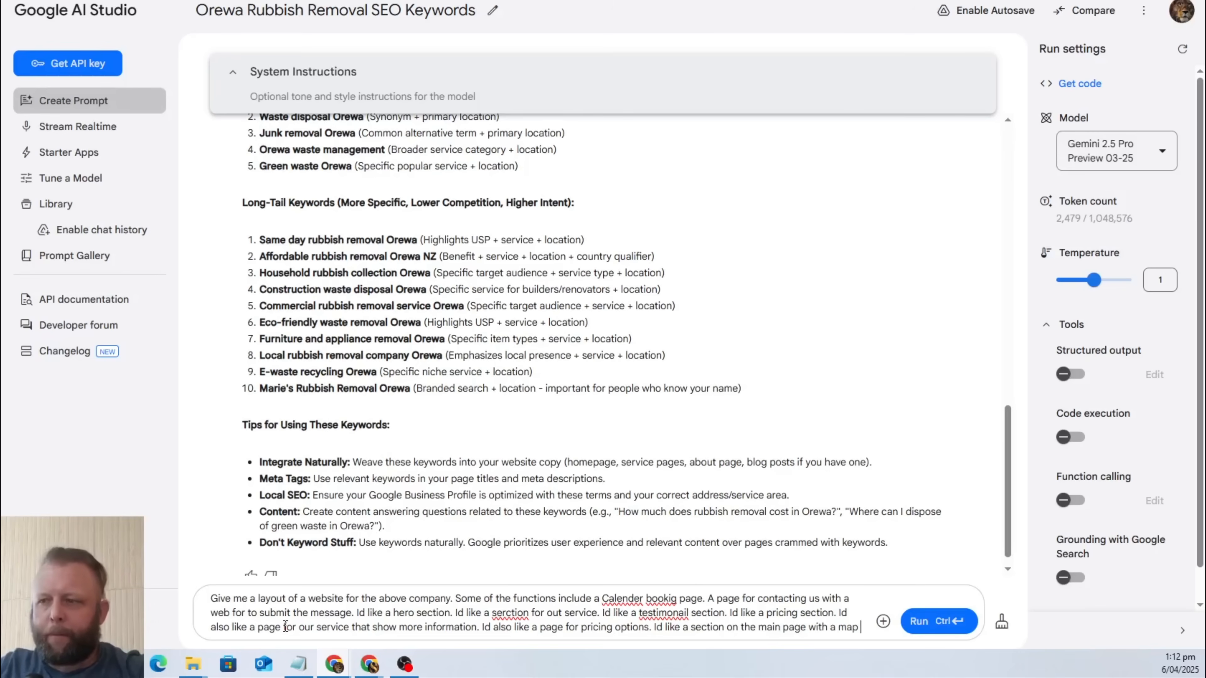
text( showing what )
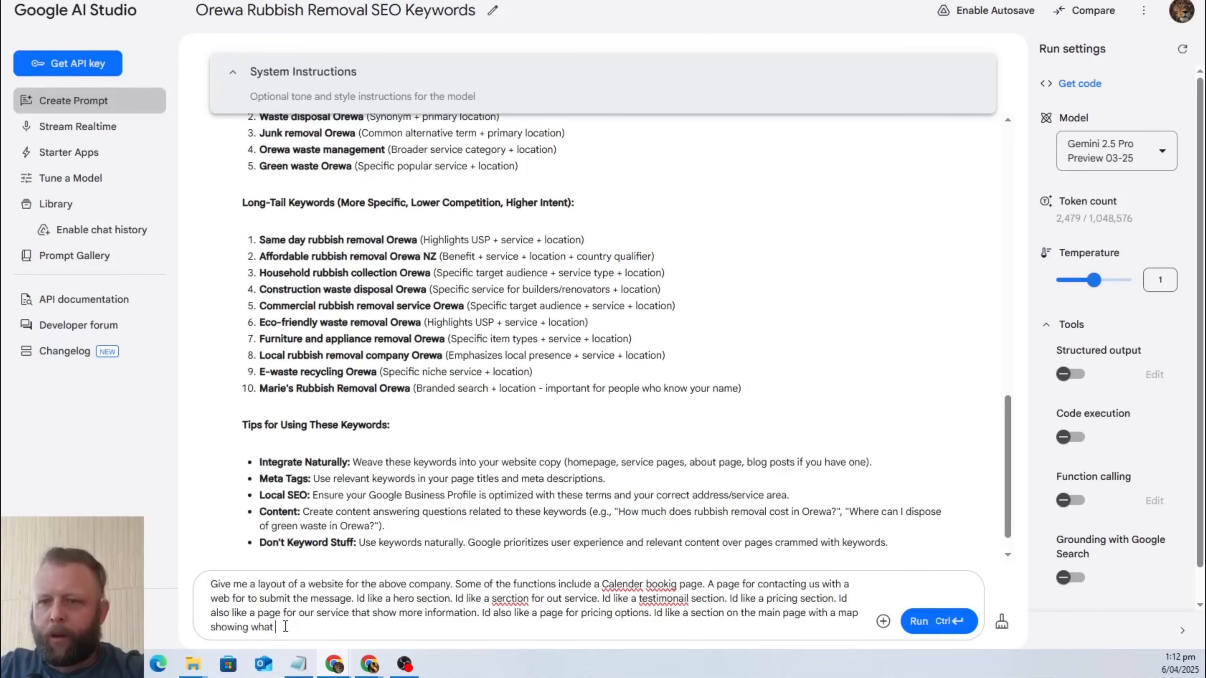
text(area we livework)
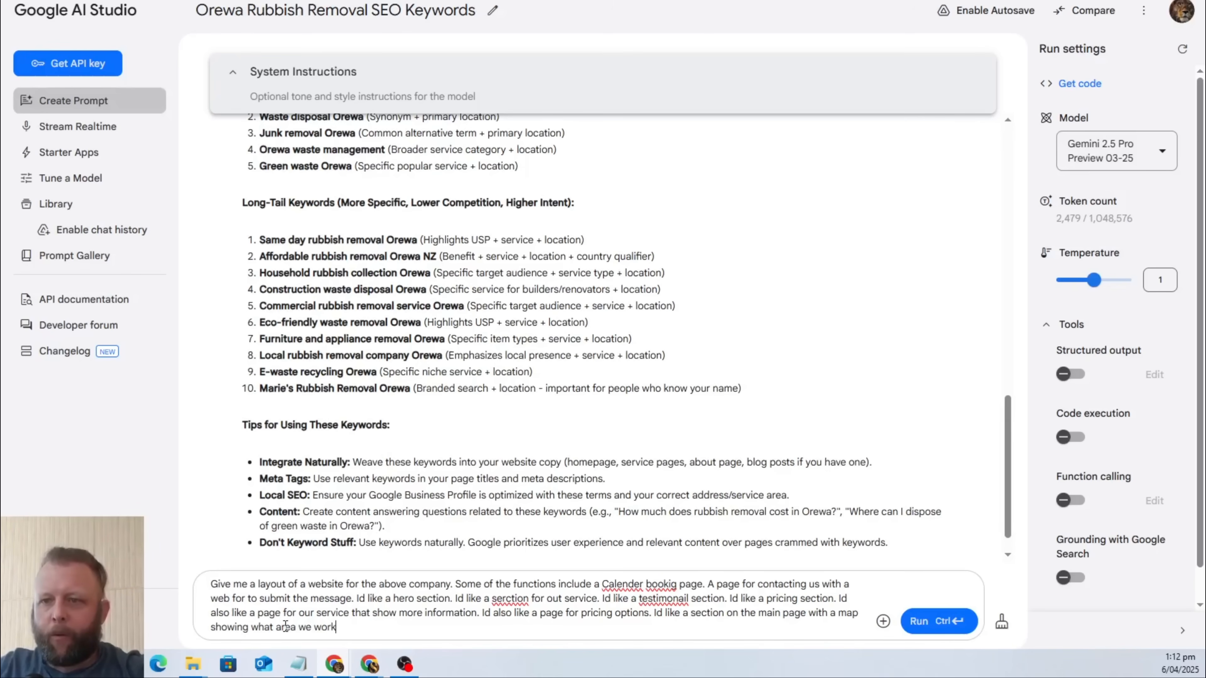
text(ing in. The p)
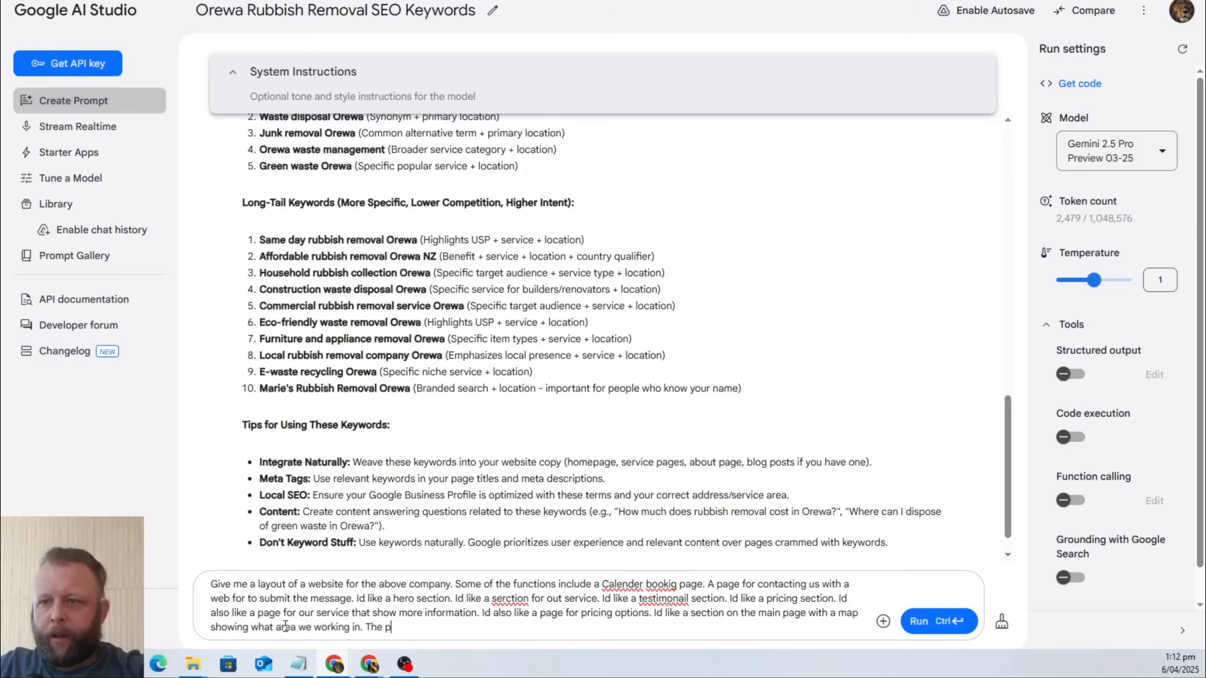
Extend the prompt with "Id like a section on the main page with a map showing what area we working in.".
key(BackSpace)
text(ma)
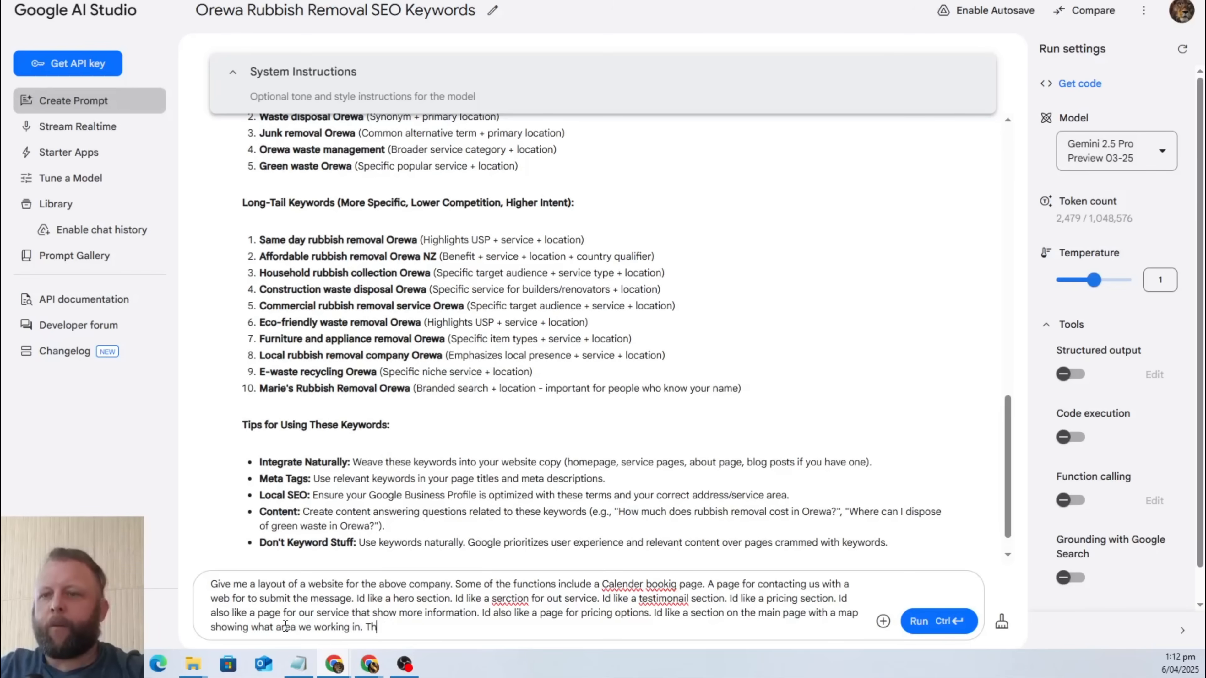
key(BackSpace)
key(BackSpace)
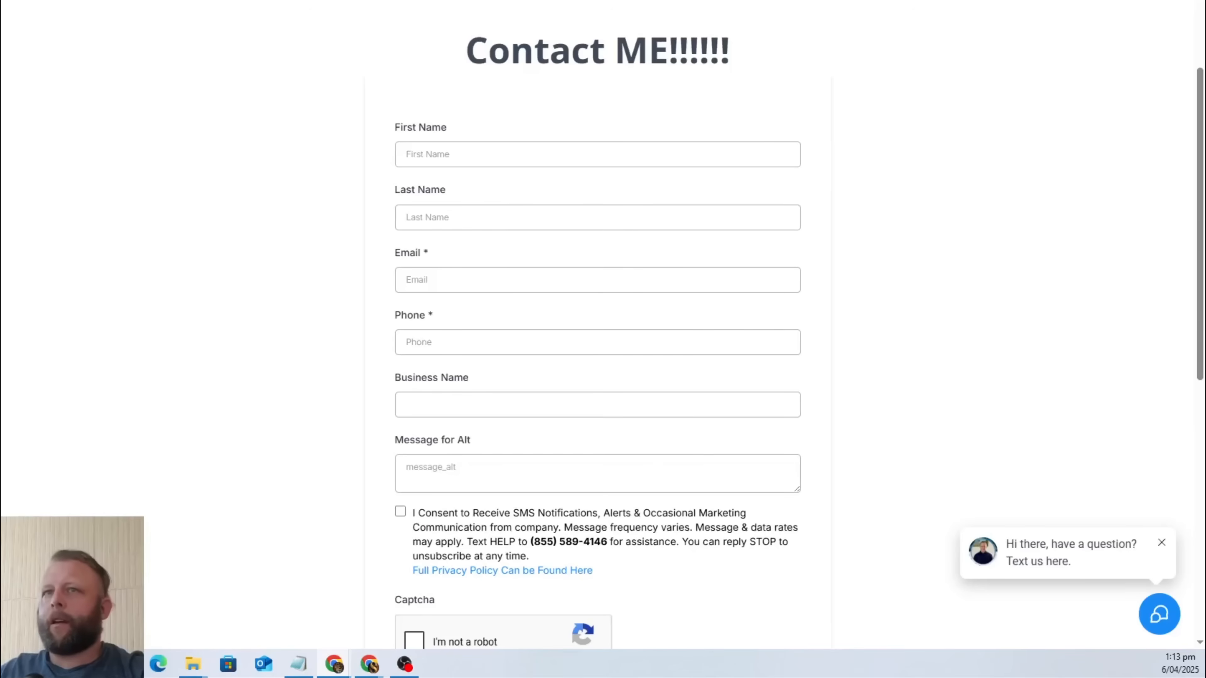
Search Google for "rubbish removal company USA" and open the College HUNKS Hauling Junk & Moving website.
text(ru)
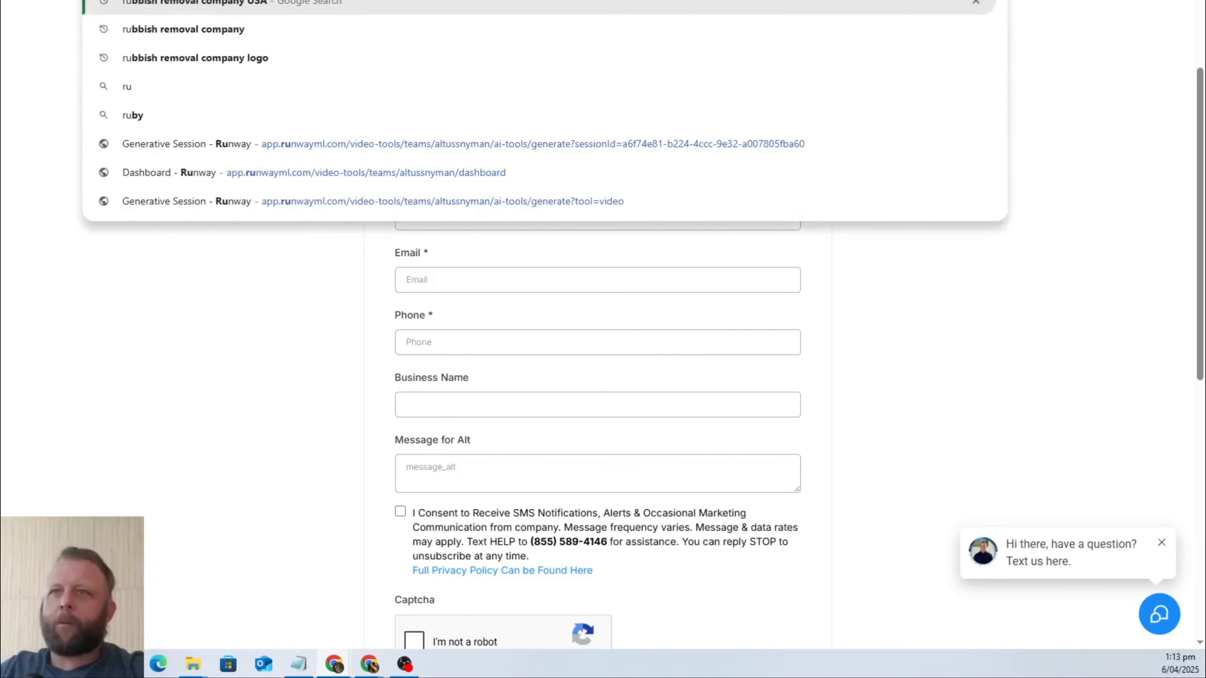
key(Return)
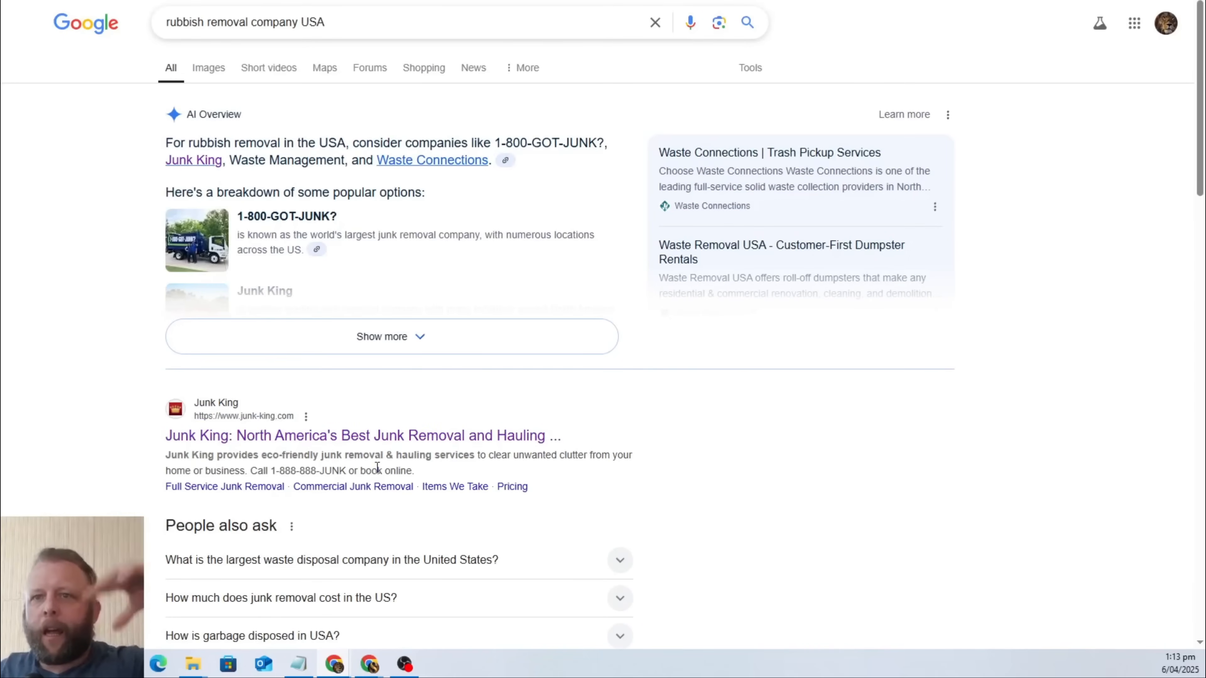
scroll(394, 447, down, 4)
scroll(394, 447, down, 4)
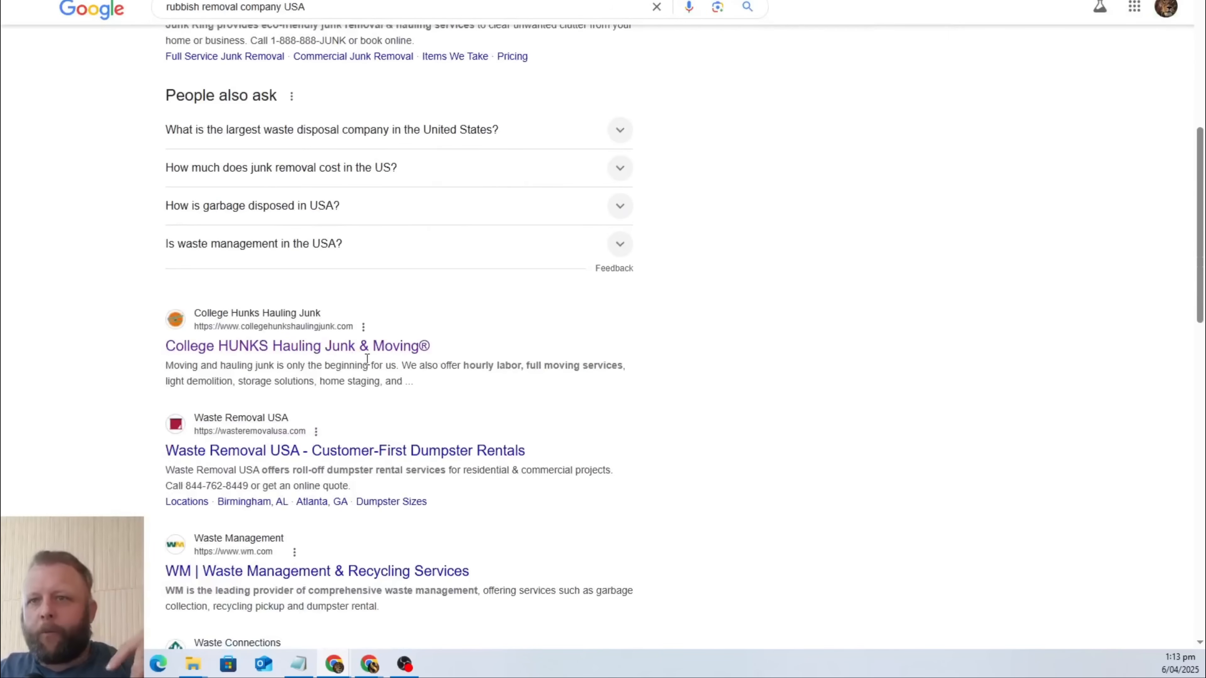
click(372, 347)
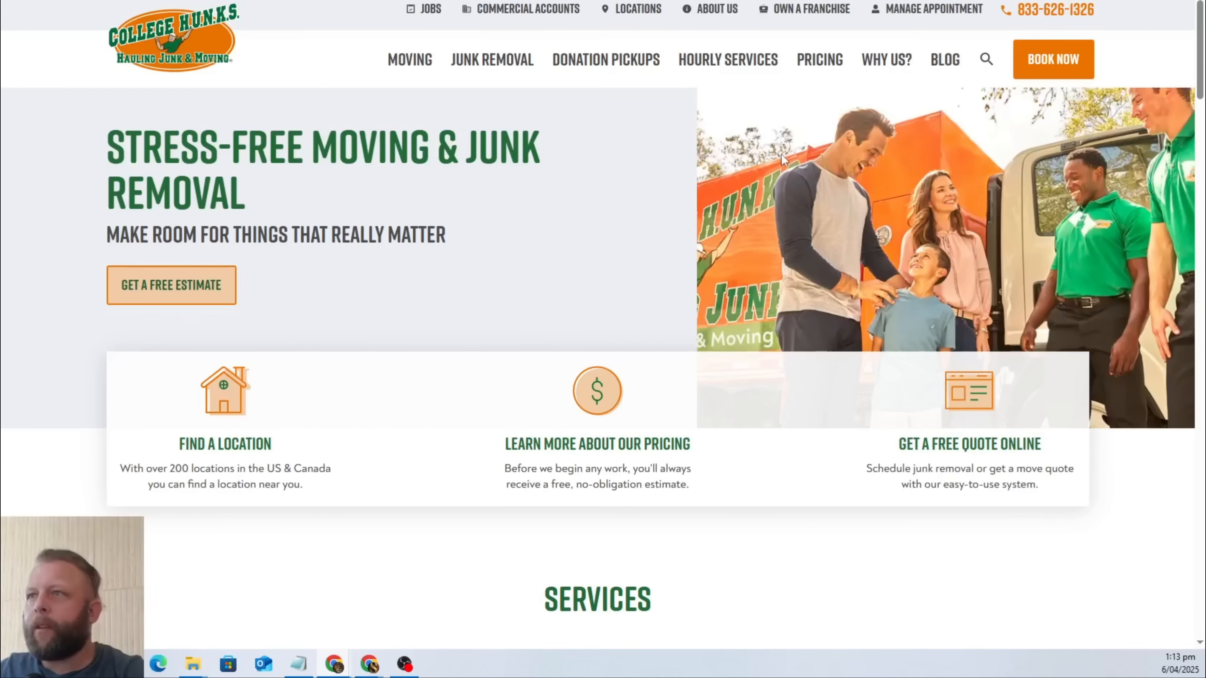
Examine the College HUNKS homepage for its hero, navigation, services, locations and client review sections.
scroll(668, 224, down, 3)
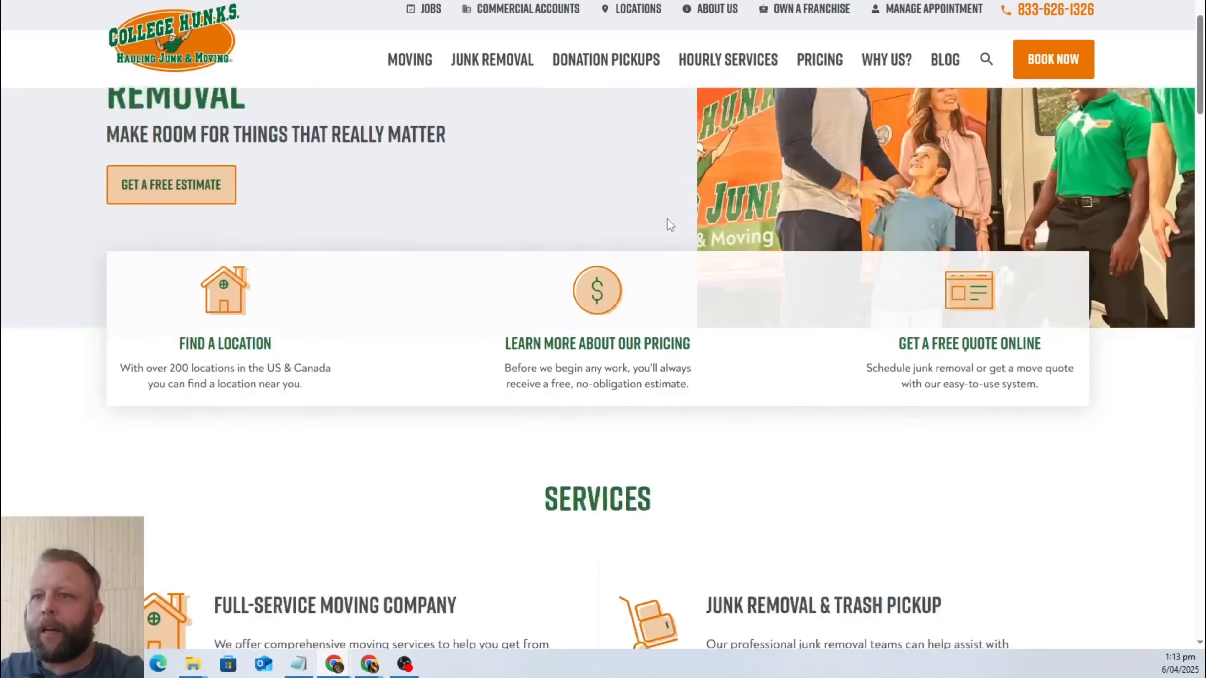
scroll(668, 224, up, 3)
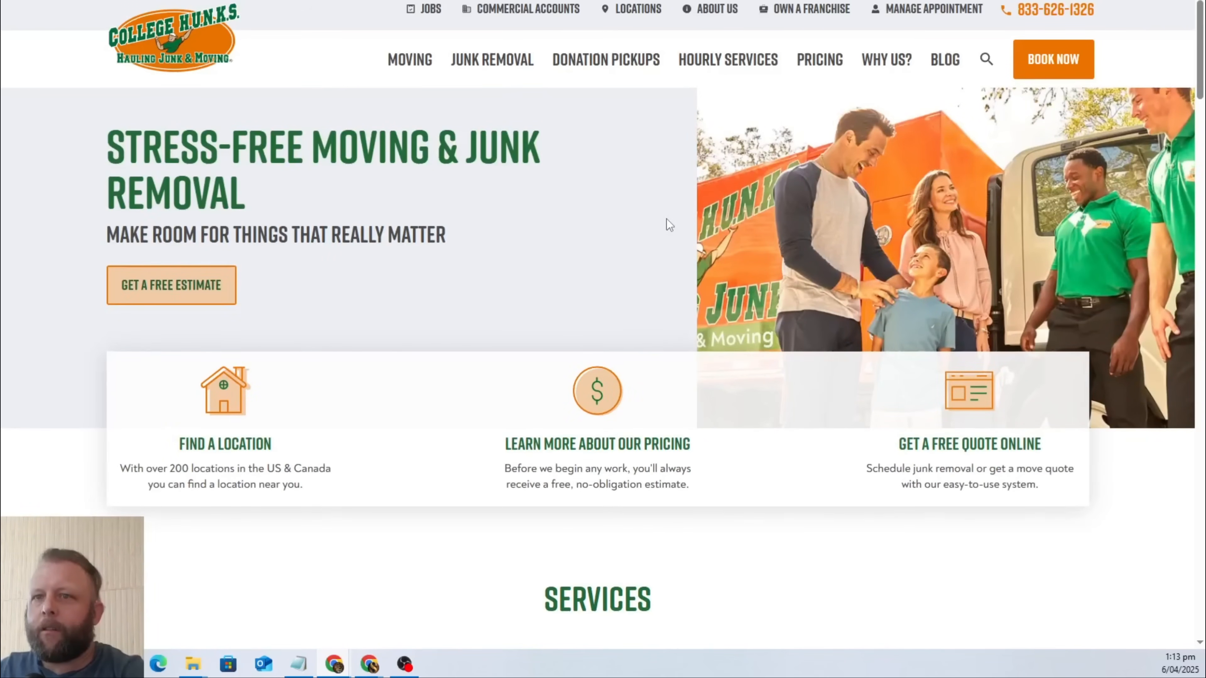
scroll(666, 220, down, 15)
scroll(659, 237, down, 5)
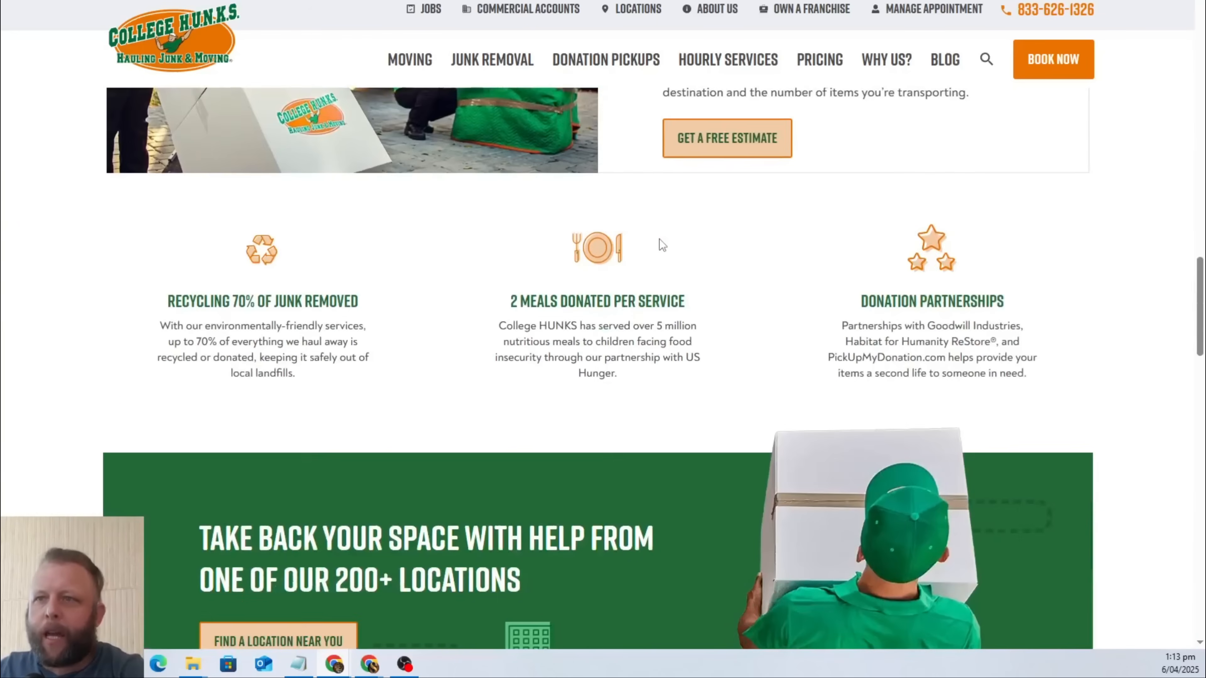
scroll(661, 240, up, 20)
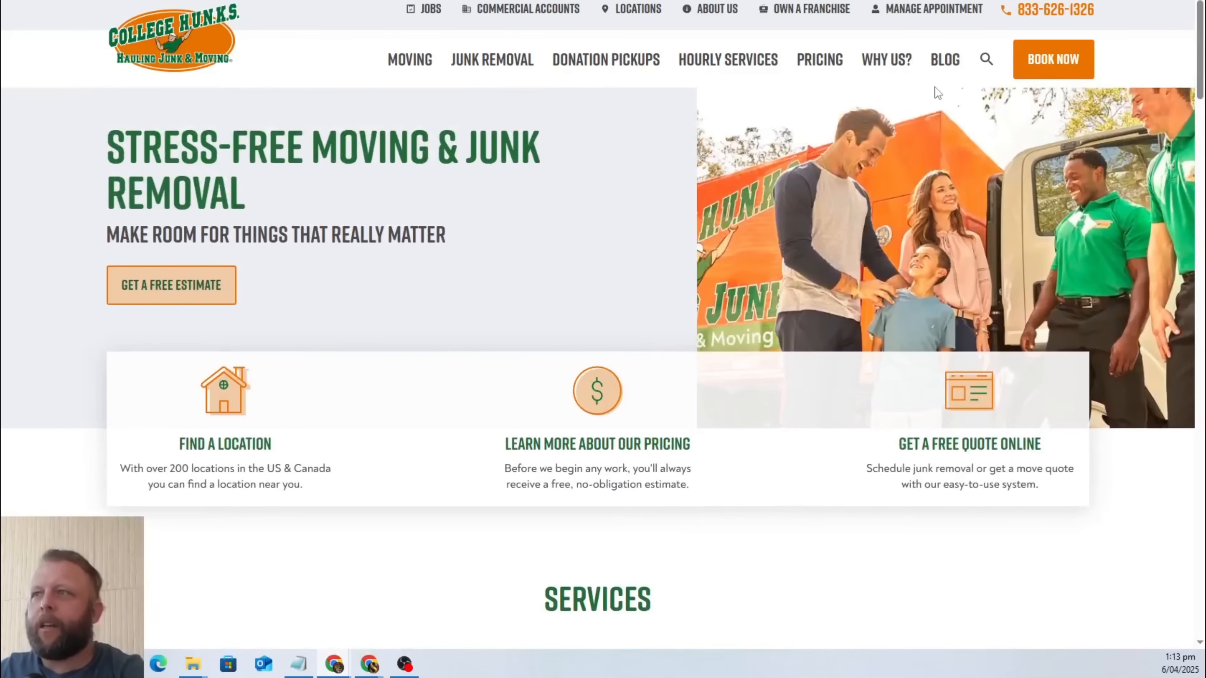
mouse_move(465, 82)
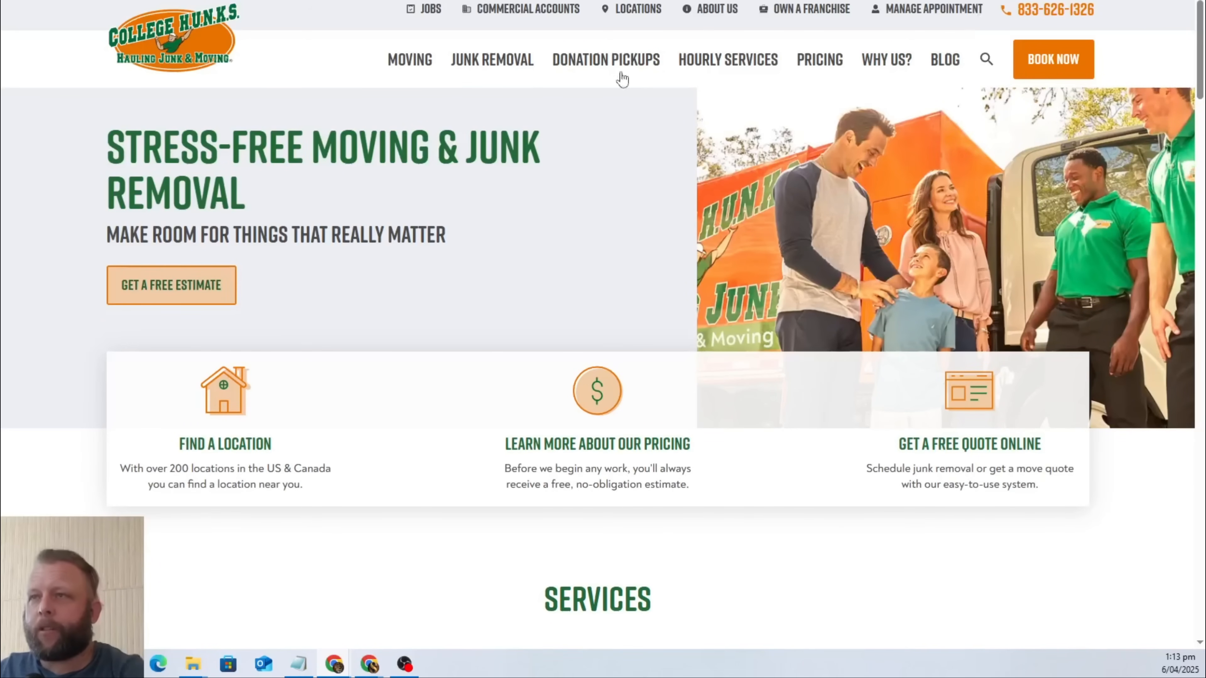
scroll(796, 247, down, 15)
scroll(796, 246, down, 5)
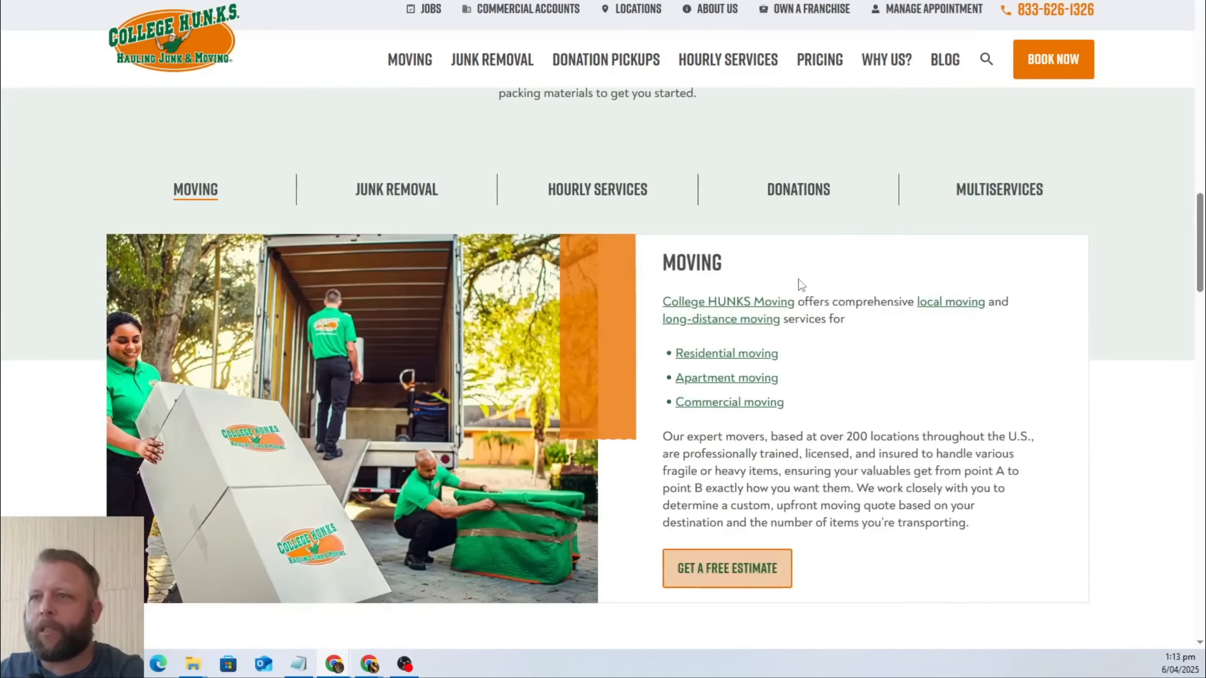
scroll(800, 283, up, 4)
scroll(942, 317, down, 6)
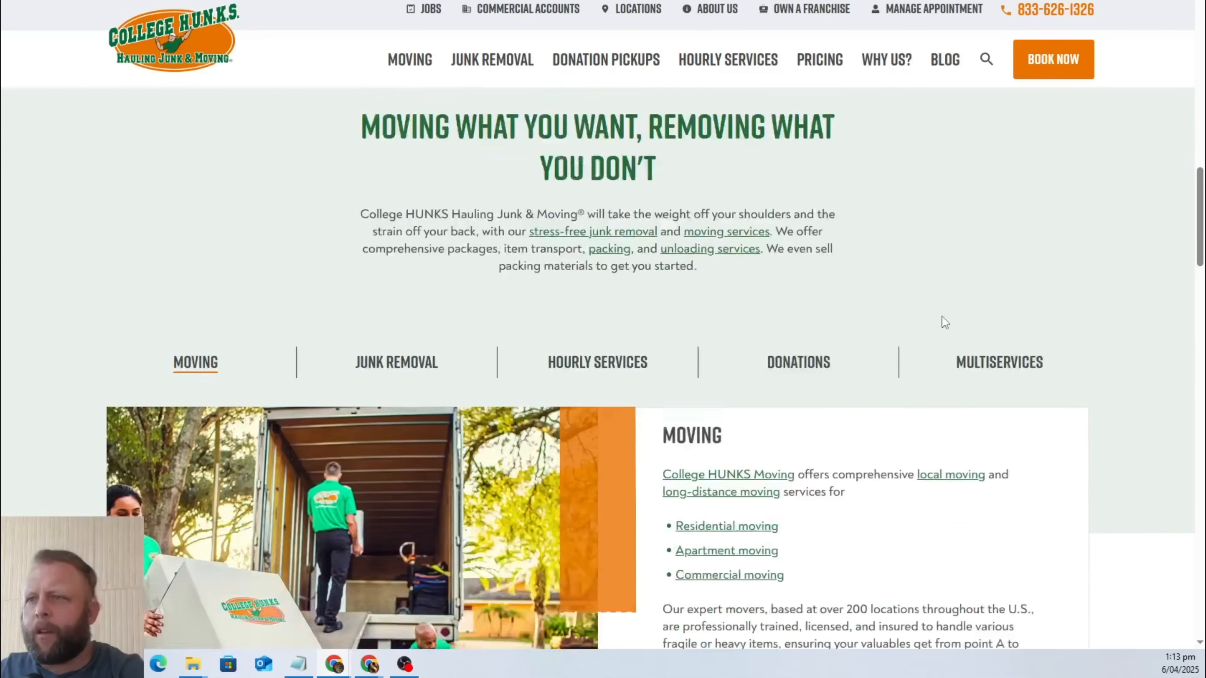
scroll(945, 324, down, 9)
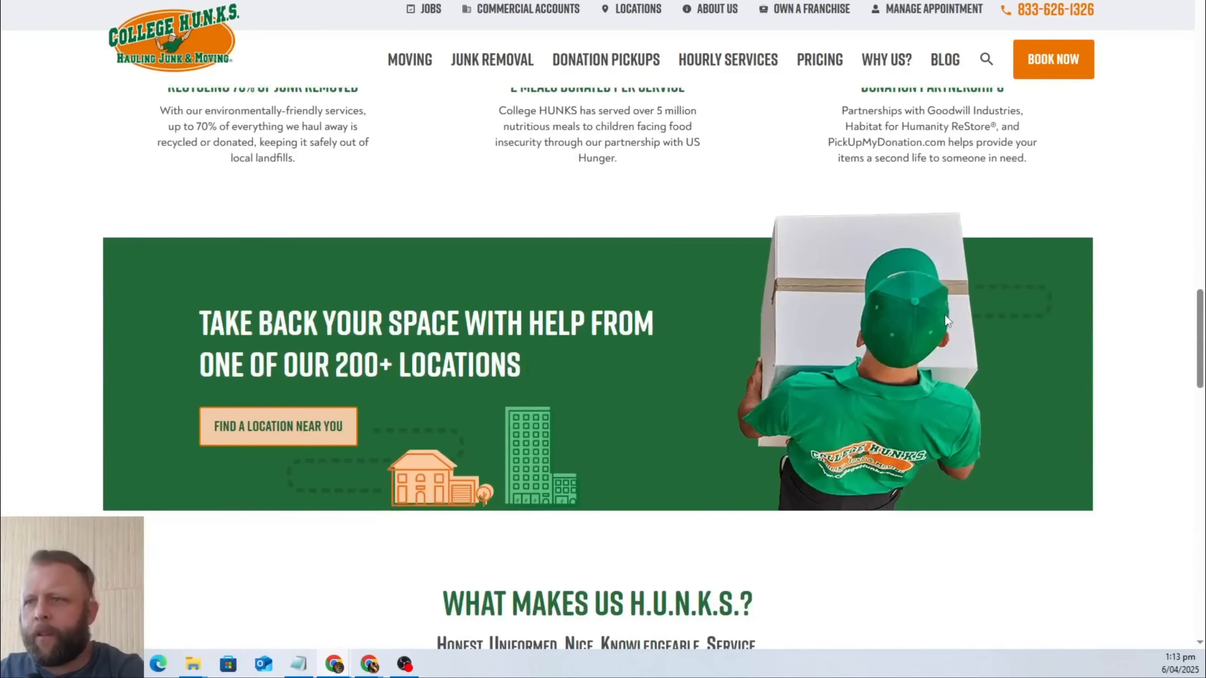
scroll(947, 322, down, 6)
scroll(948, 322, down, 15)
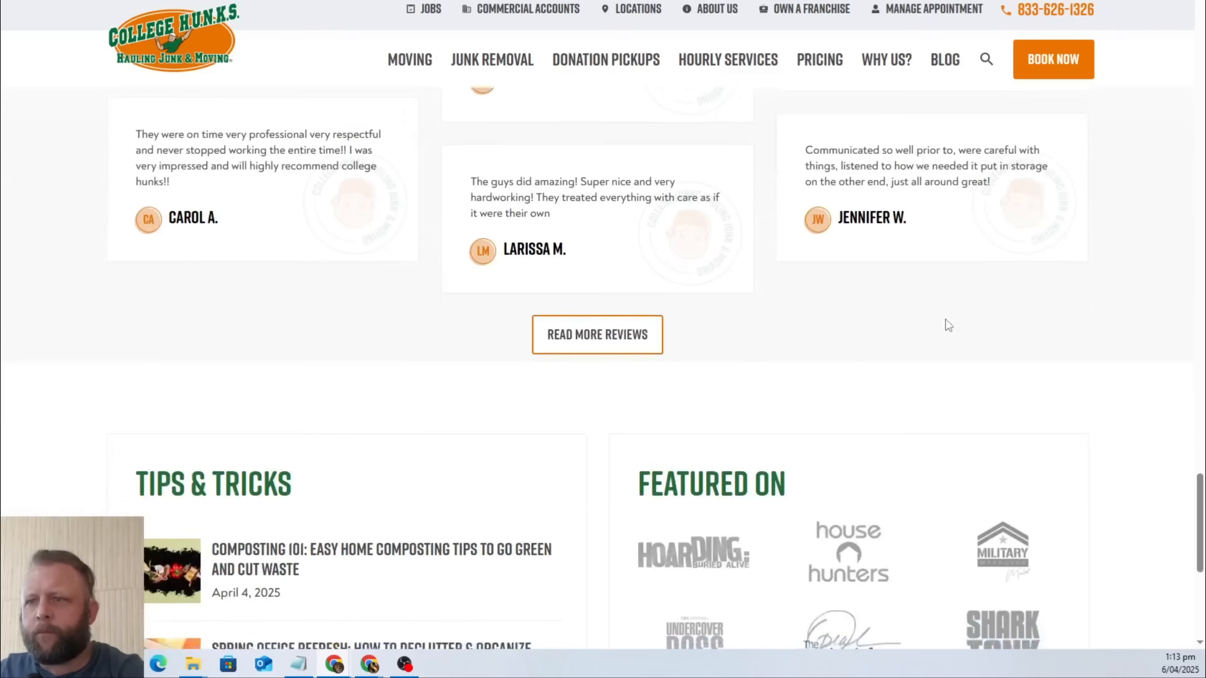
scroll(947, 325, up, 20)
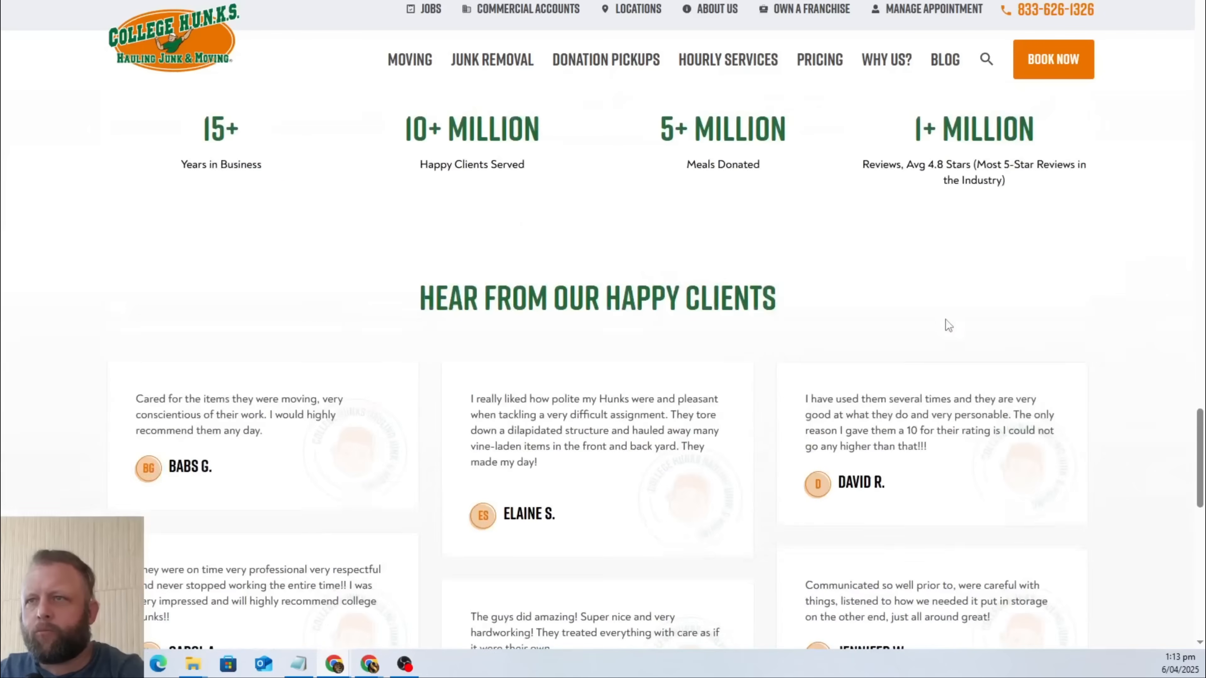
scroll(945, 319, up, 1)
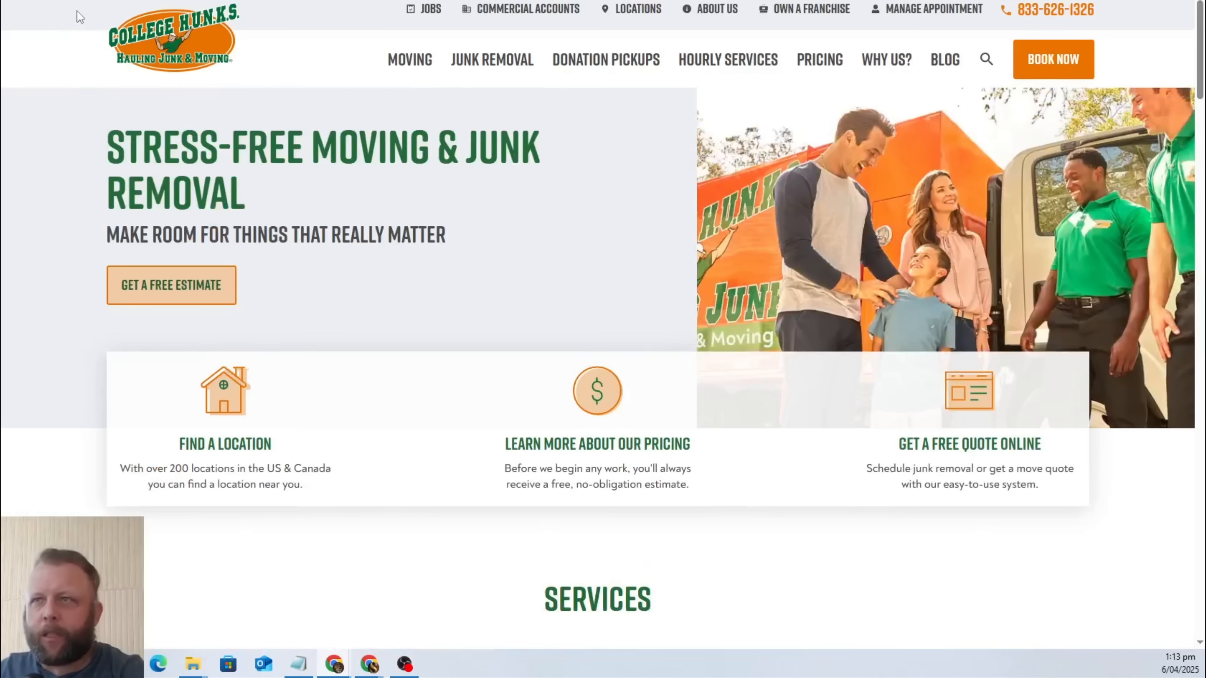
Select the entire content of the College HUNKS homepage.
drag(81, 16, 950, 589)
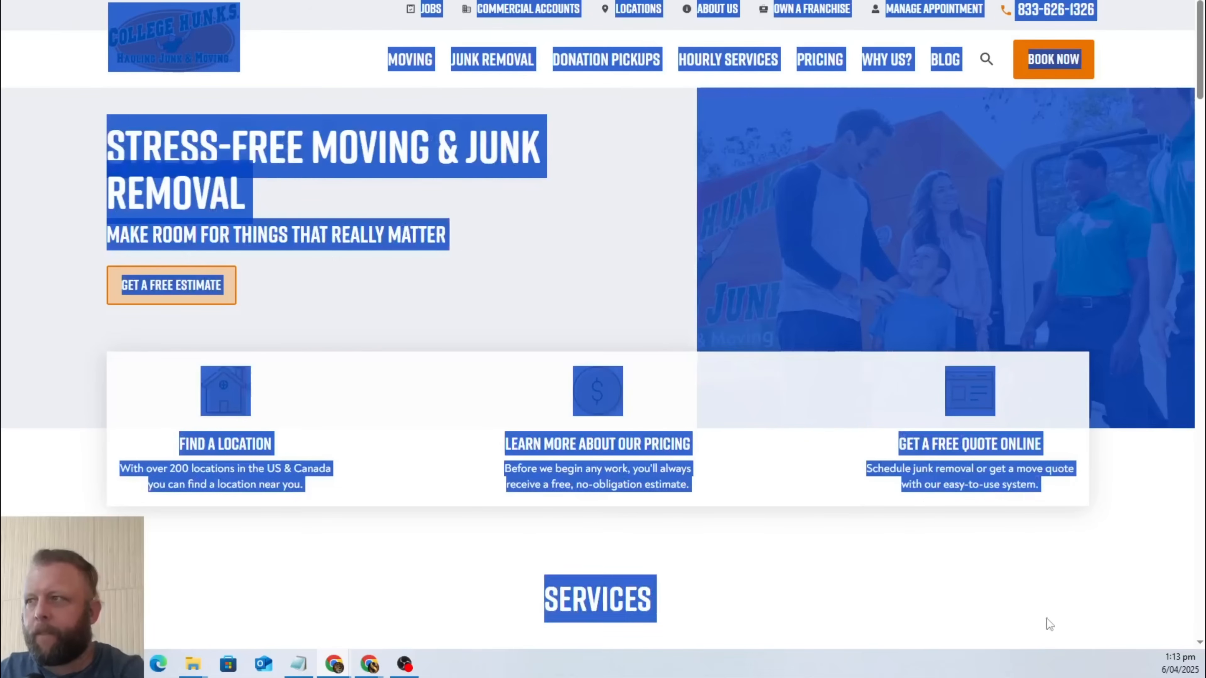
drag(1050, 625, 892, 457)
scroll(931, 285, down, 5)
click(929, 281)
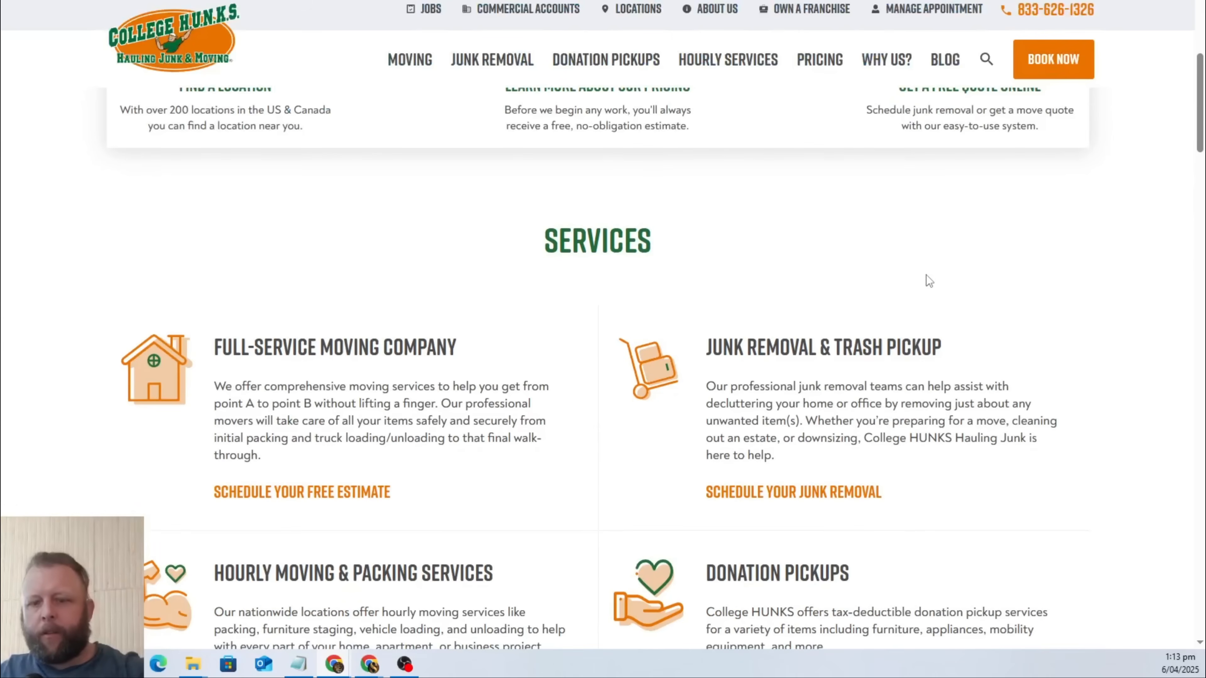
key(ctrl+a)
scroll(931, 266, down, 20)
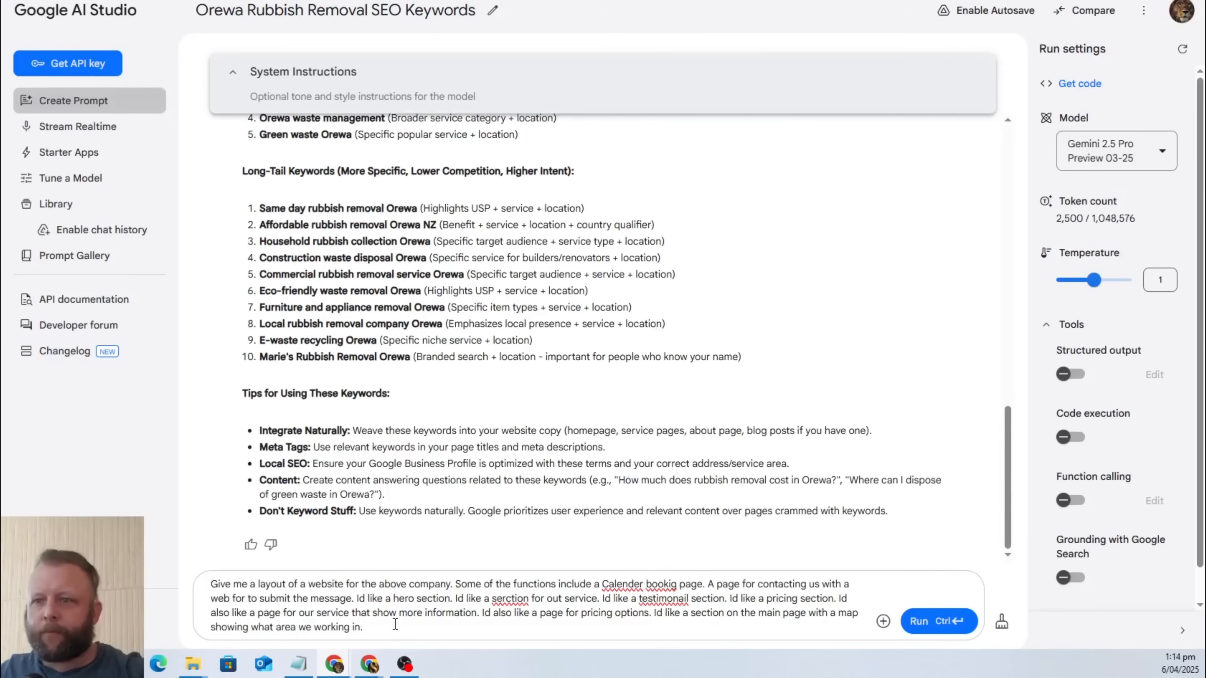
Return to the Google AI Studio prompt and add the sentence "Us the information above to create the layout.".
text(Us th)
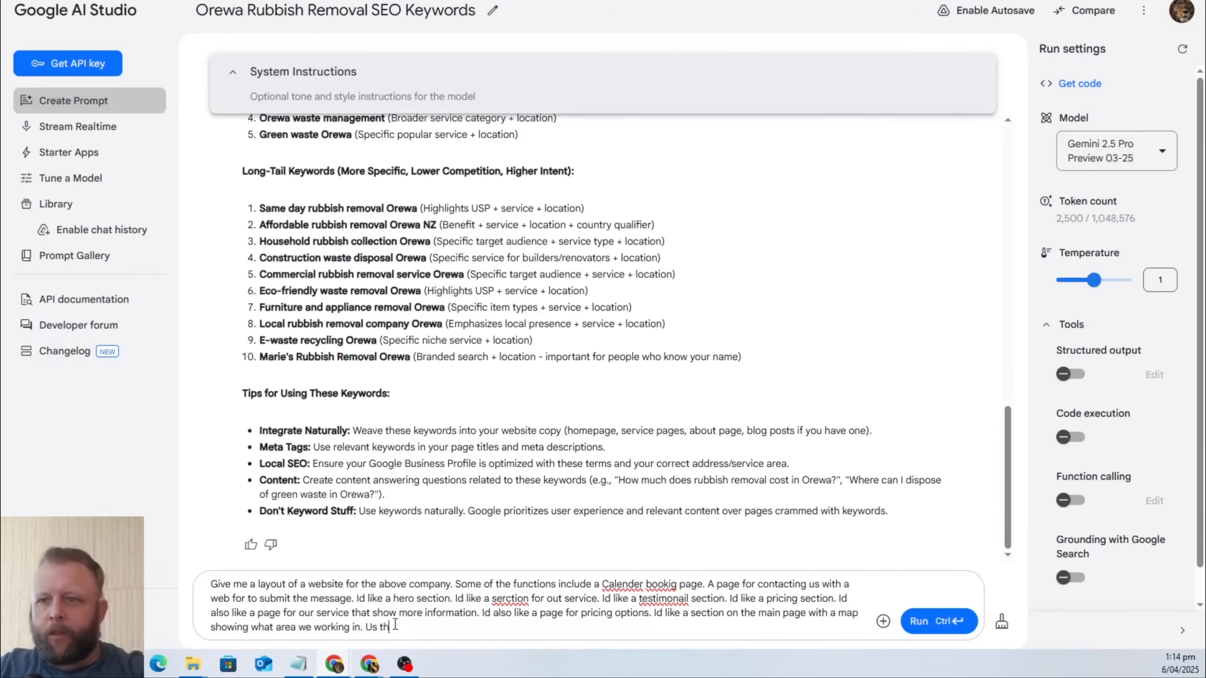
text(e information )
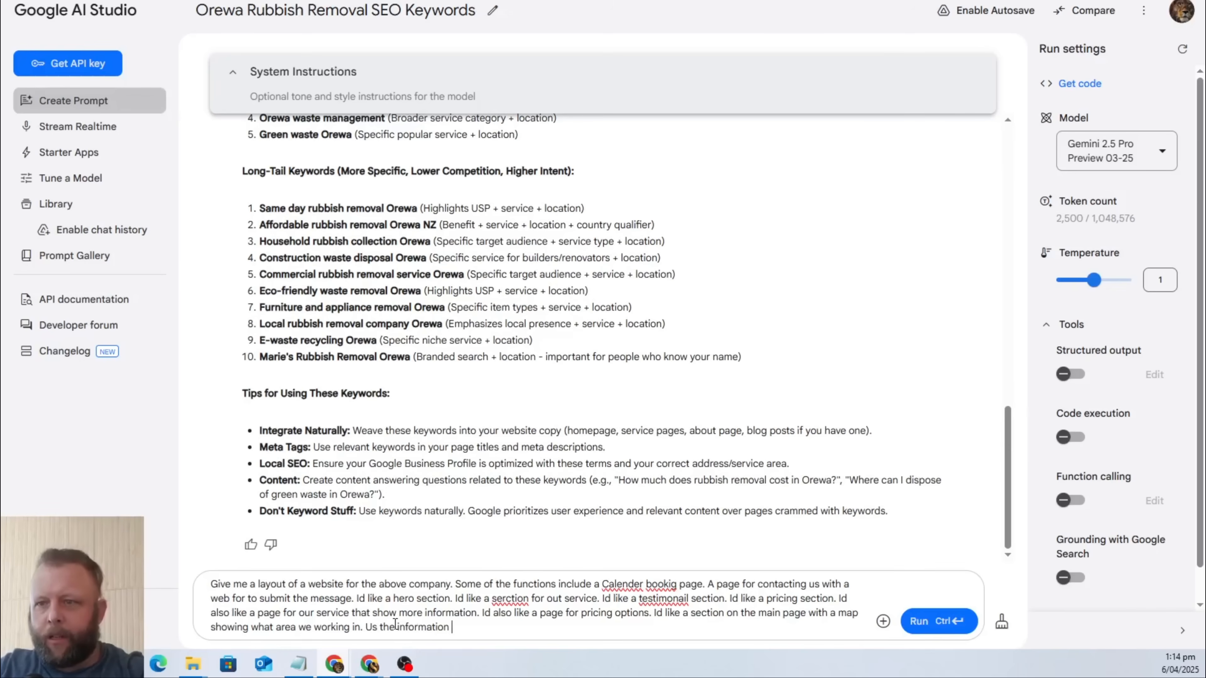
text(above to create the layout. )
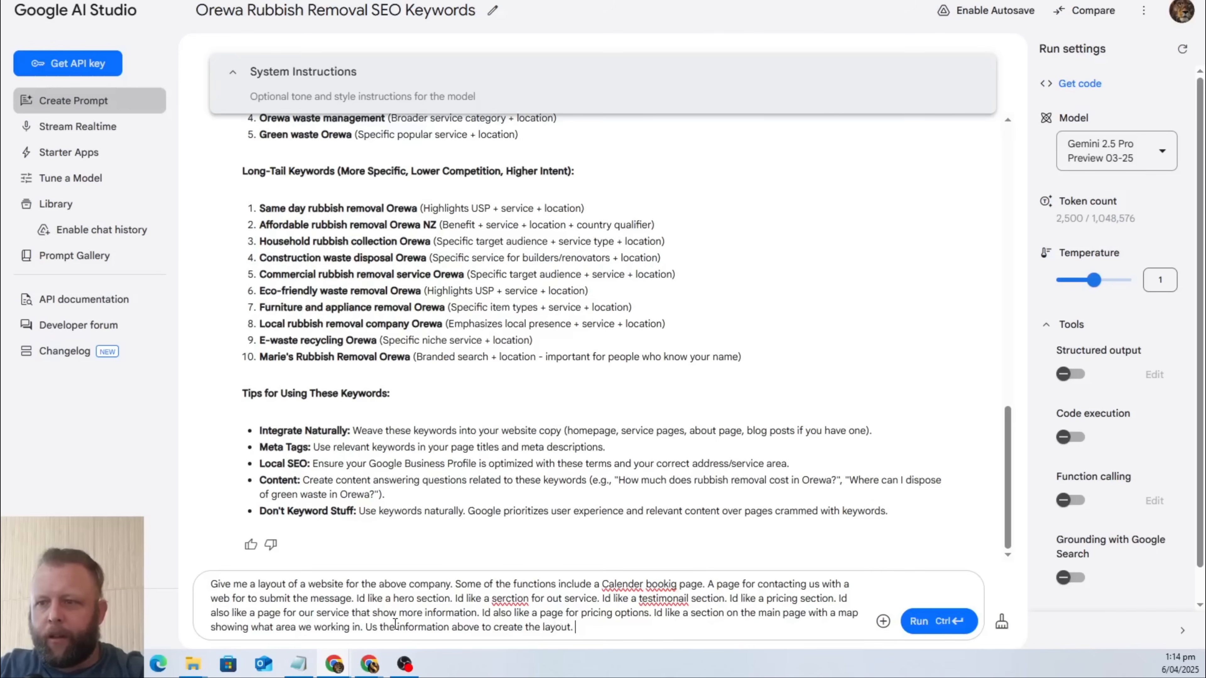
text(But also)
Continue the website layout prompt with the words "But also use the details below from".
text(use t)
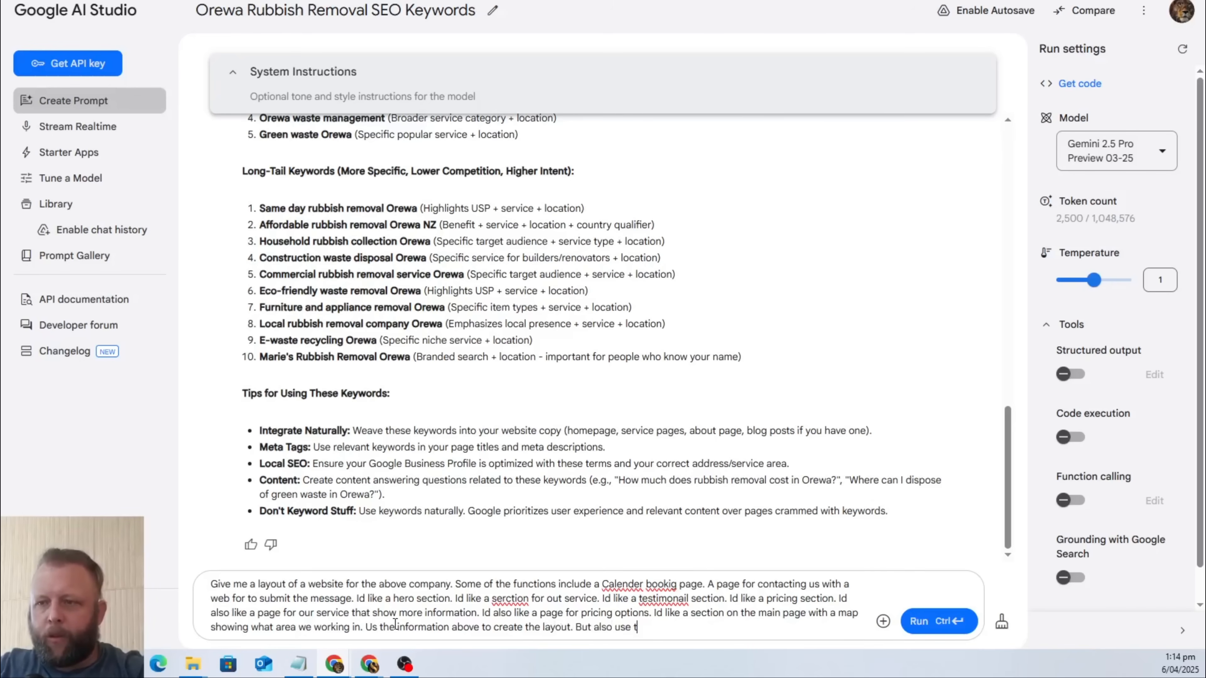
text(he details below)
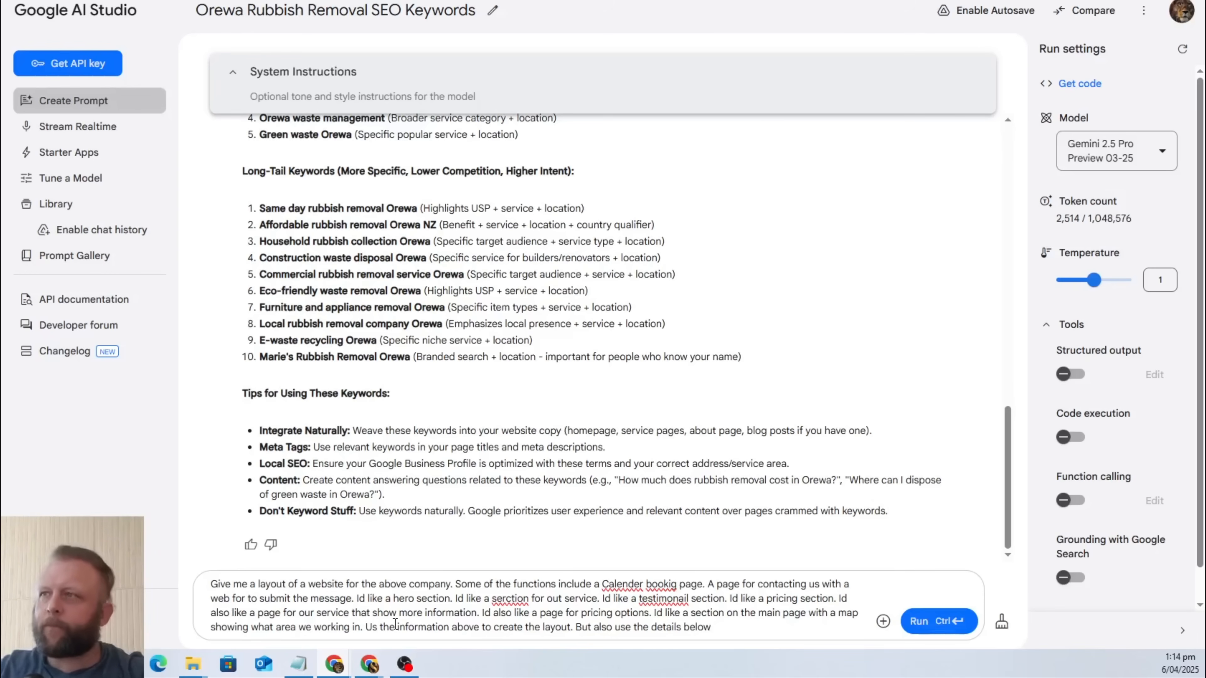
text( from)
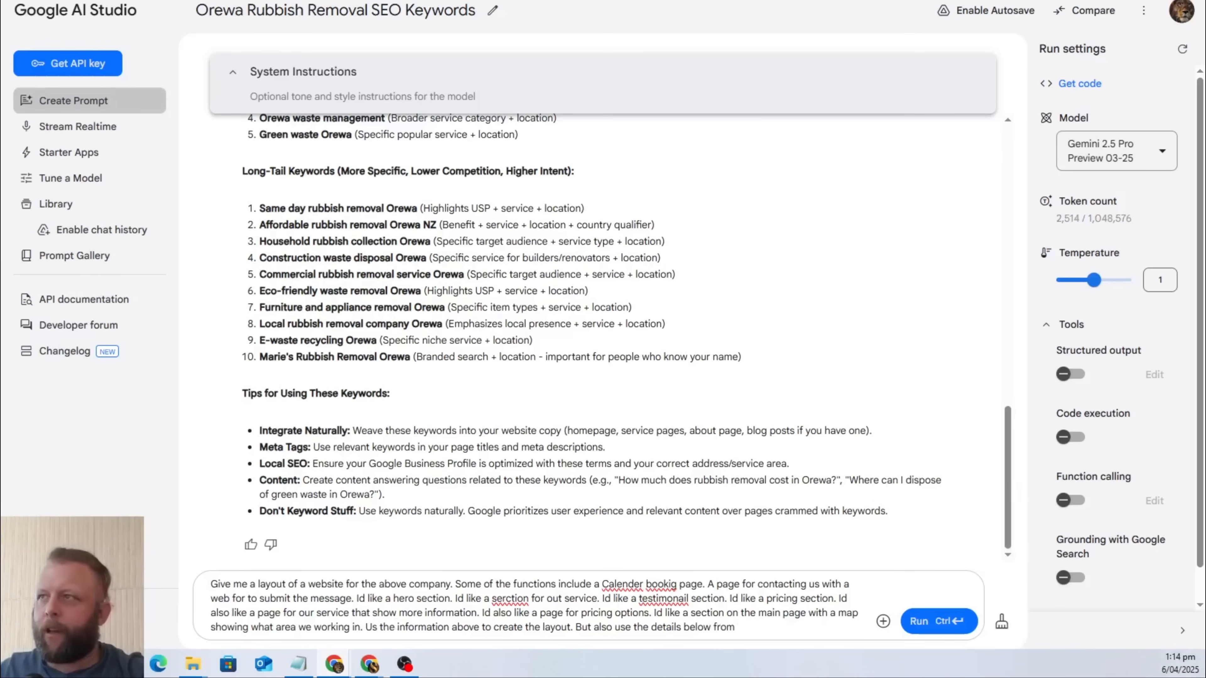
Copy the College HUNKS website address and return to the Google AI Studio prompt.
key(ctrl+Tab)
key(ctrl+l)
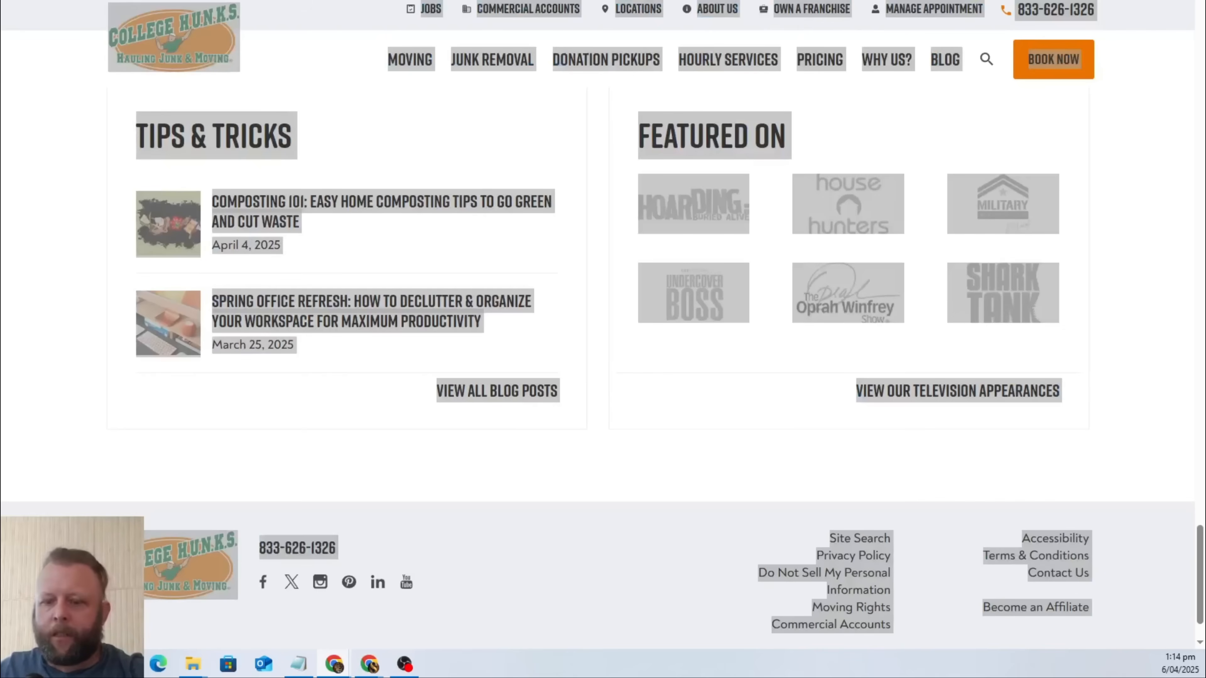
key(ctrl+shift+Tab)
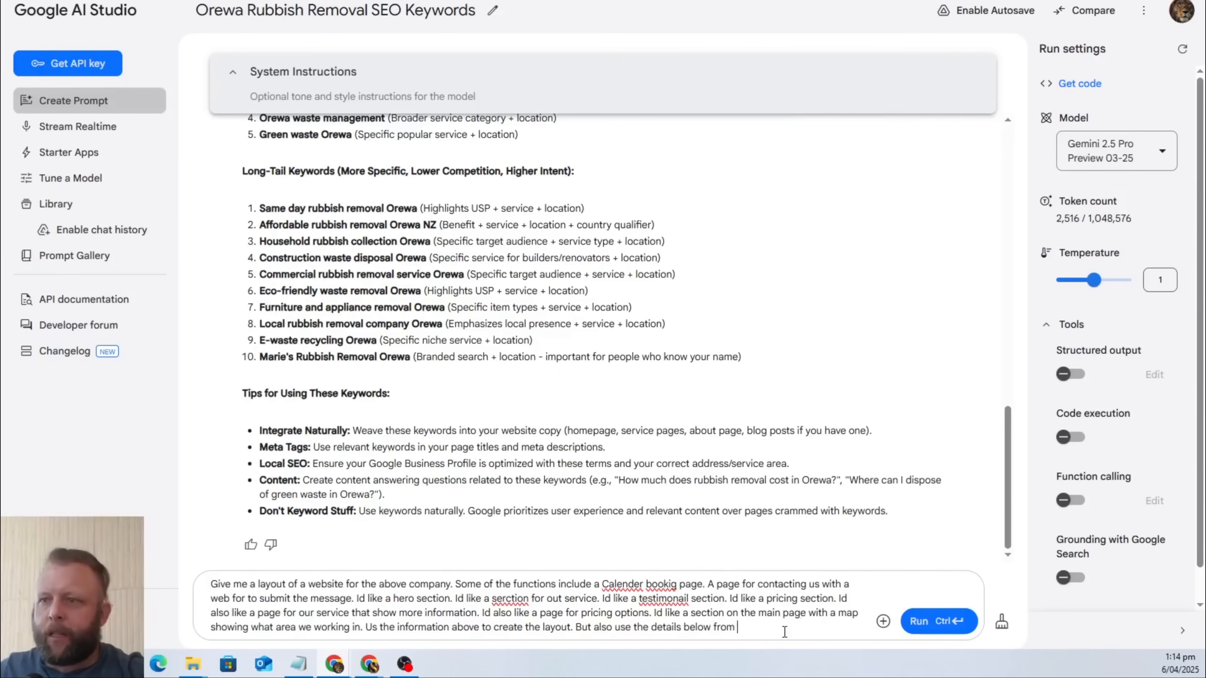
key(BackSpace)
key(BackSpace)
key(BackSpace)
key(BackSpace)
key(BackSpace)
key(BackSpace)
key(BackSpace)
key(BackSpace)
key(BackSpace)
key(BackSpace)
key(BackSpace)
key(BackSpace)
key(BackSpace)
key(BackSpace)
key(BackSpace)
key(BackSpace)
key(BackSpace)
key(BackSpace)
key(BackSpace)
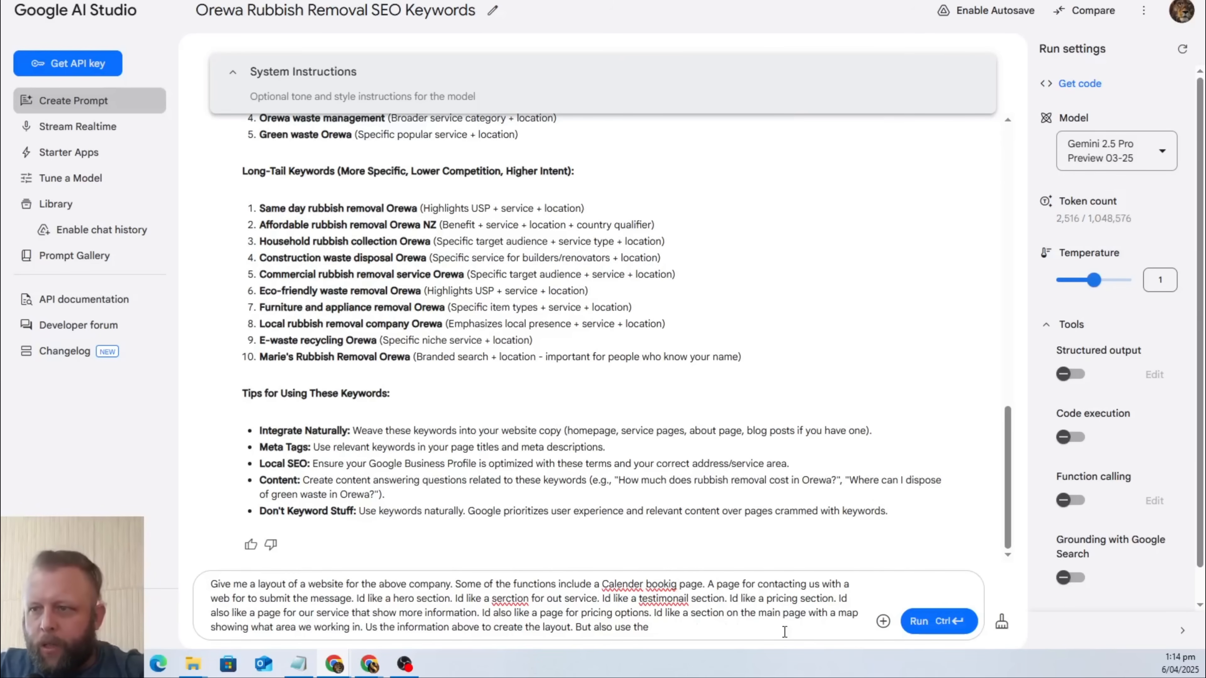
text(lay)
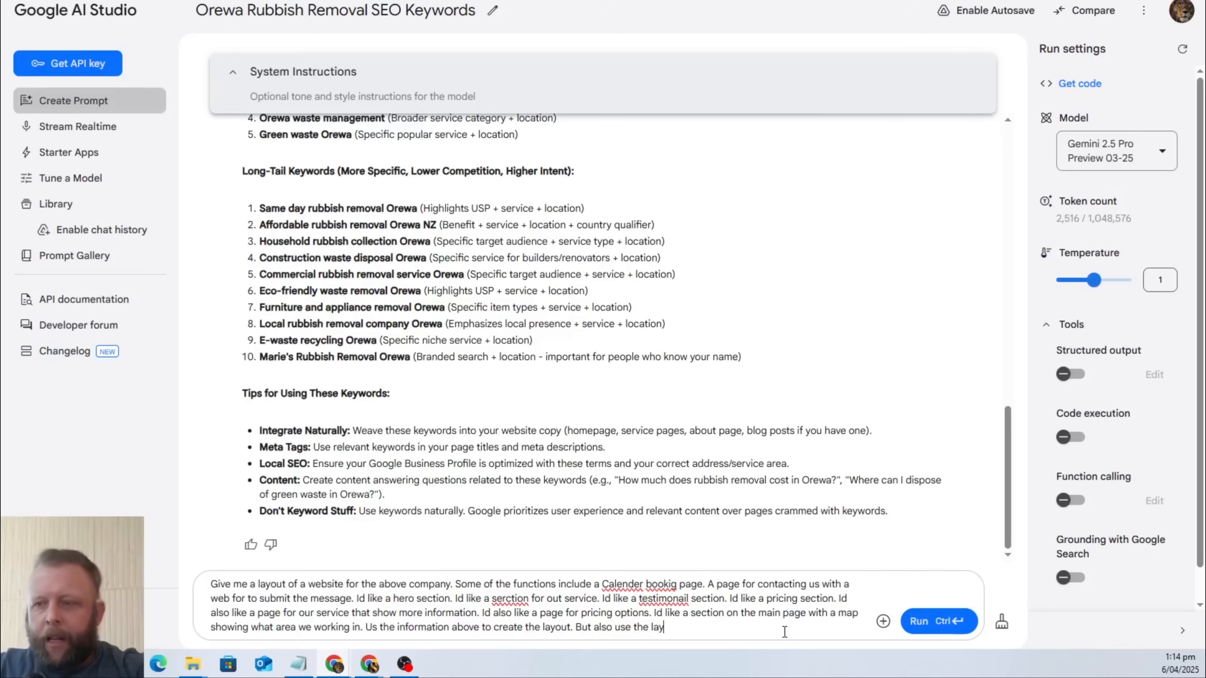
text(out from)
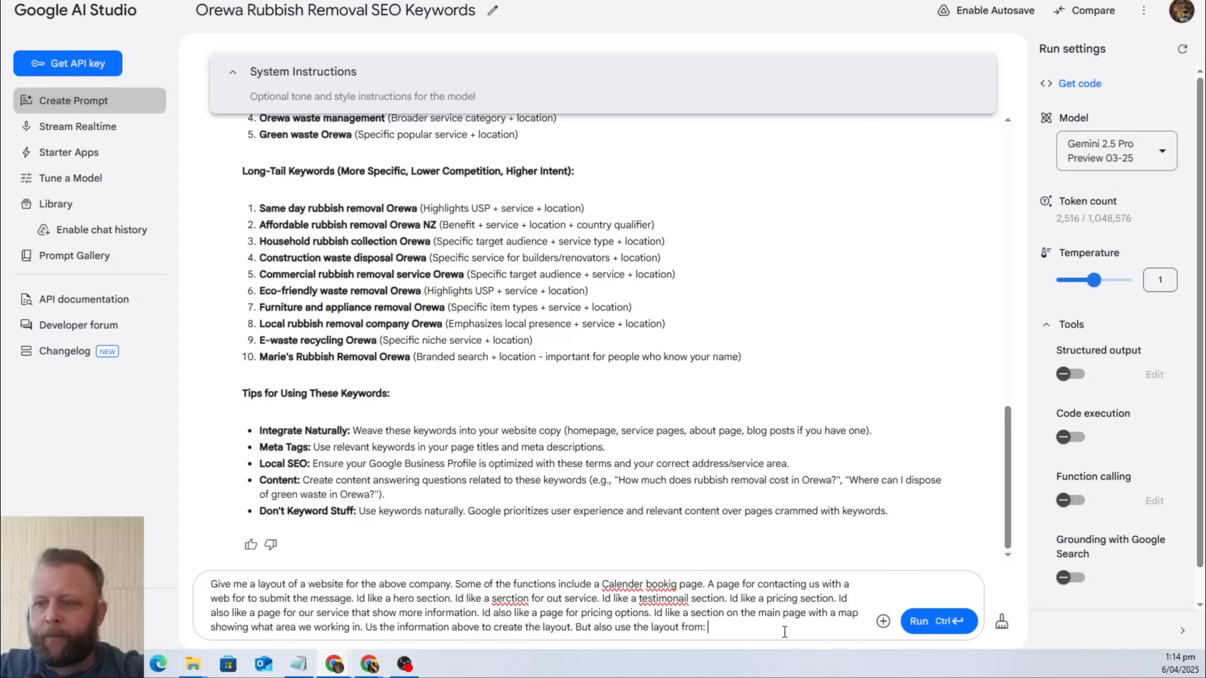
text(:)
text(https://www.collegehunkshaulingjunk.com/)
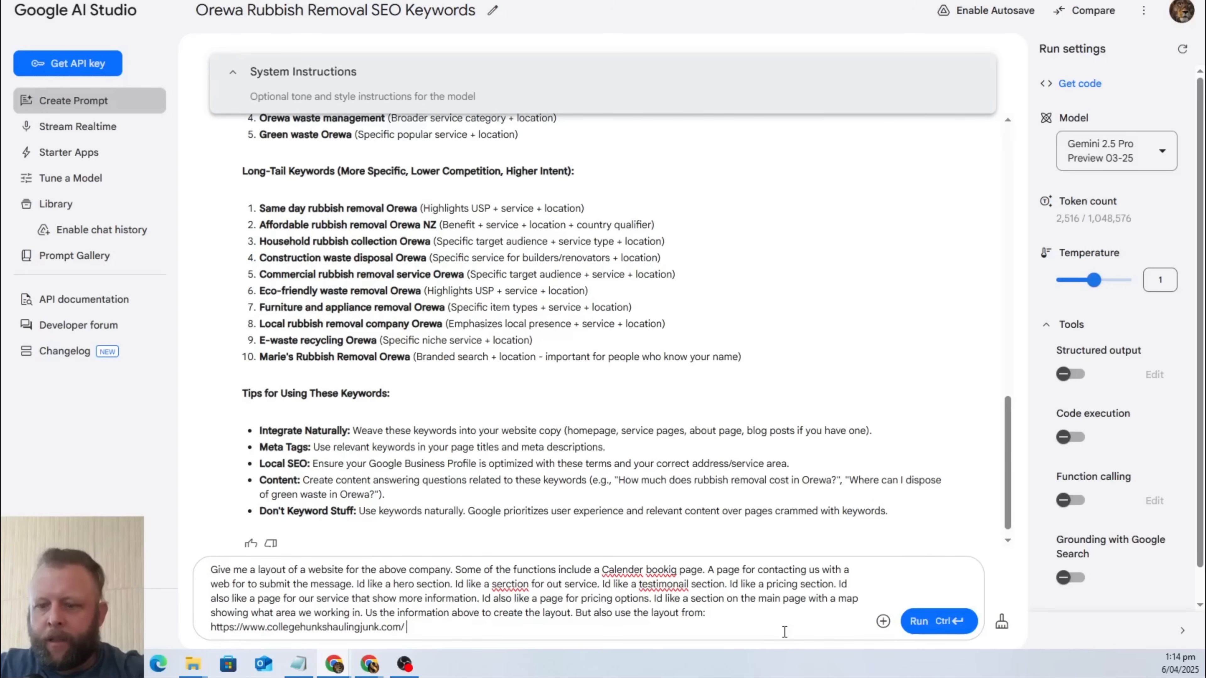
text(to help you)
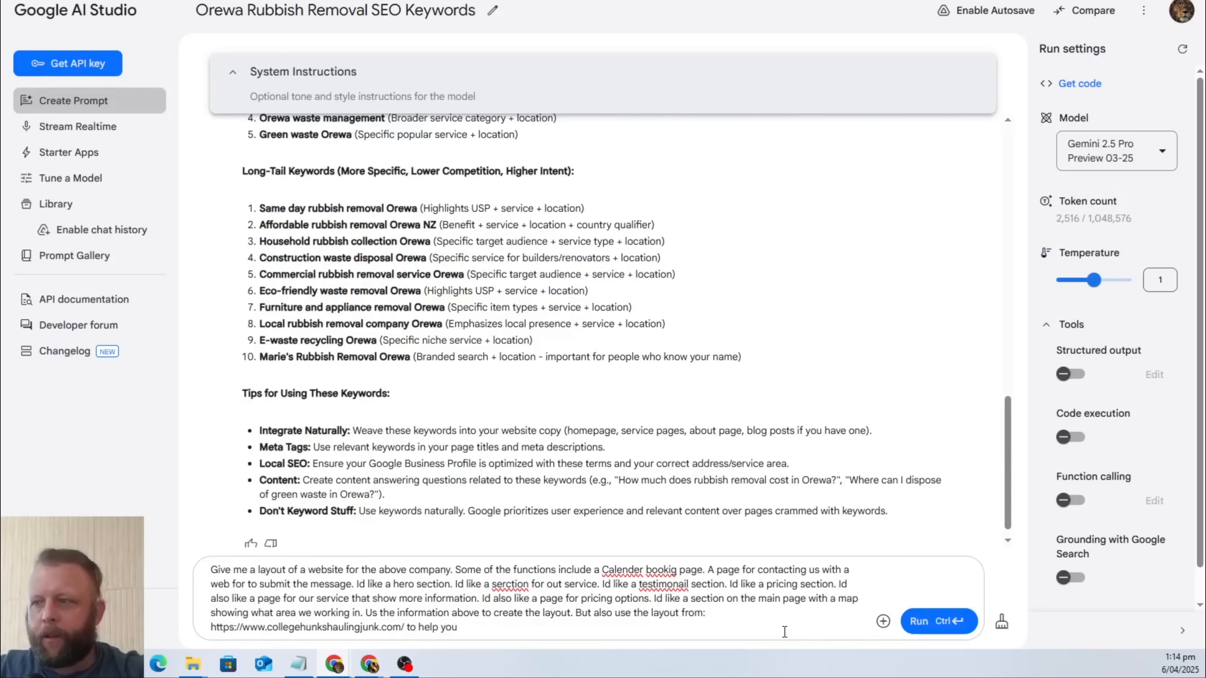
click(938, 625)
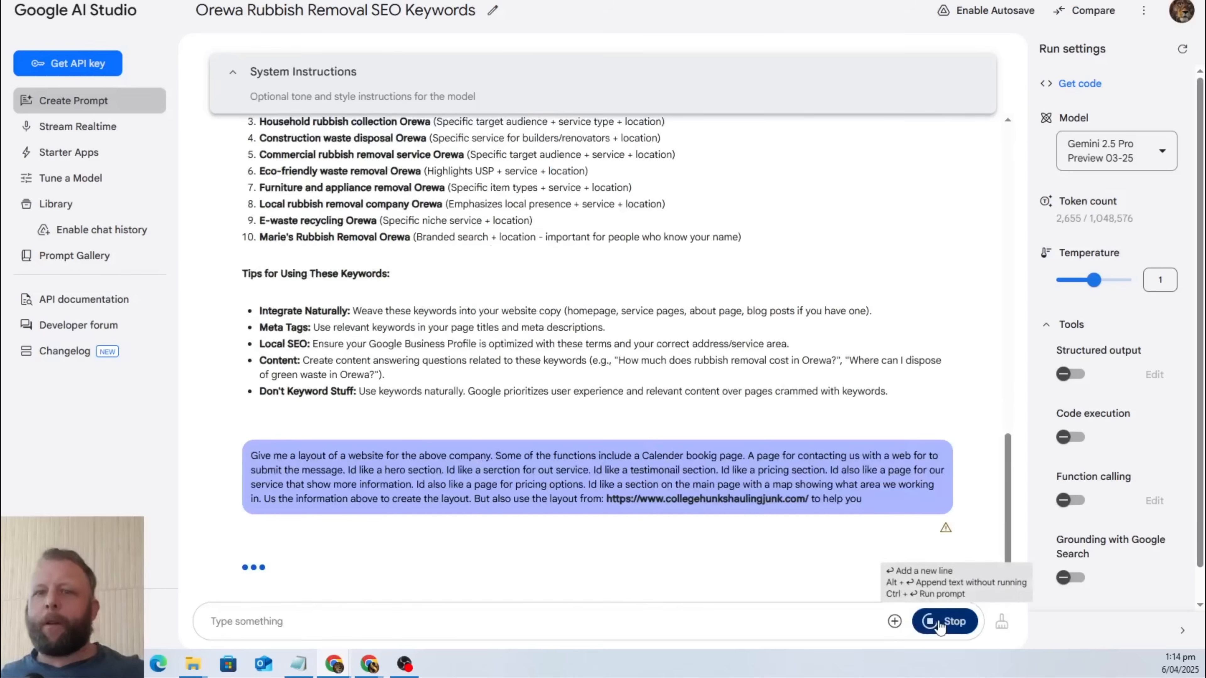
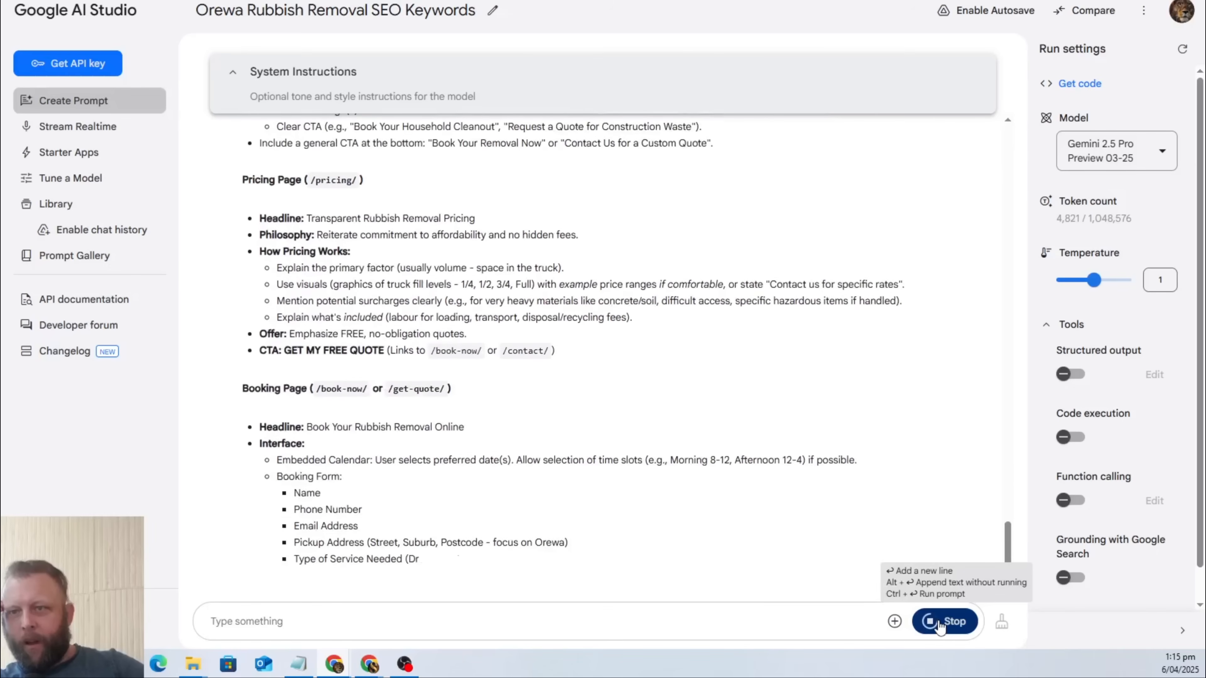
Copy the generated website layout from "Website Structure (Sitemap)" through the Contact Us page's business hours line.
click(938, 621)
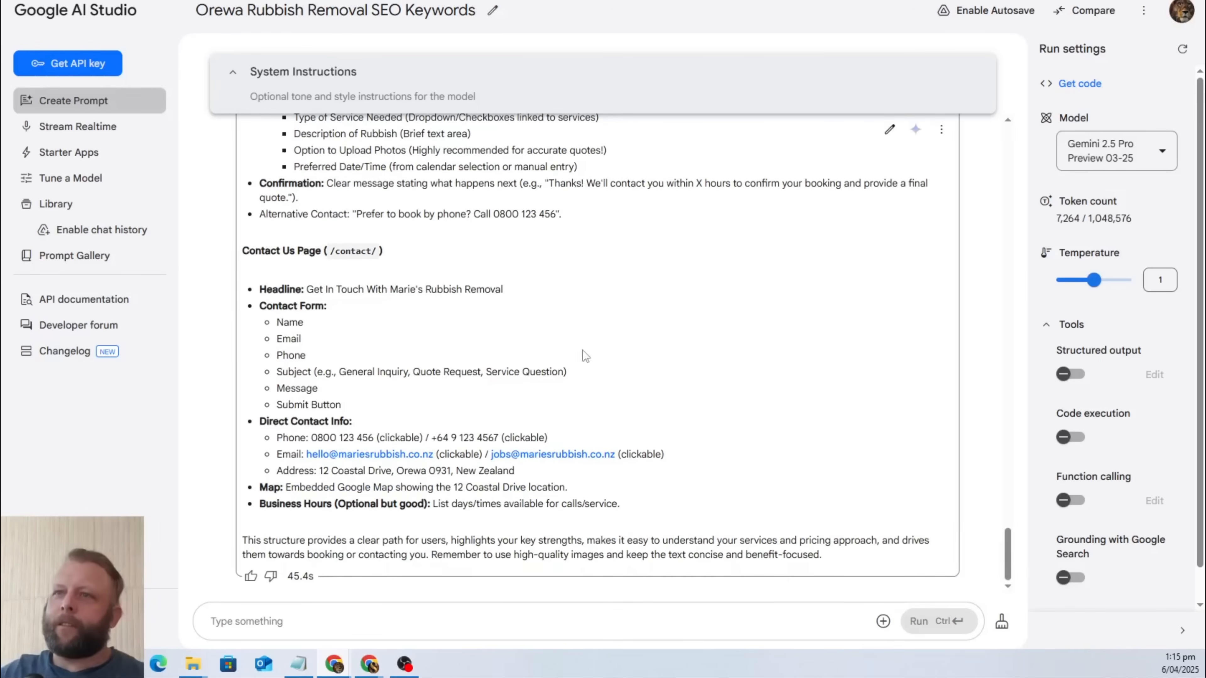
scroll(586, 356, up, 20)
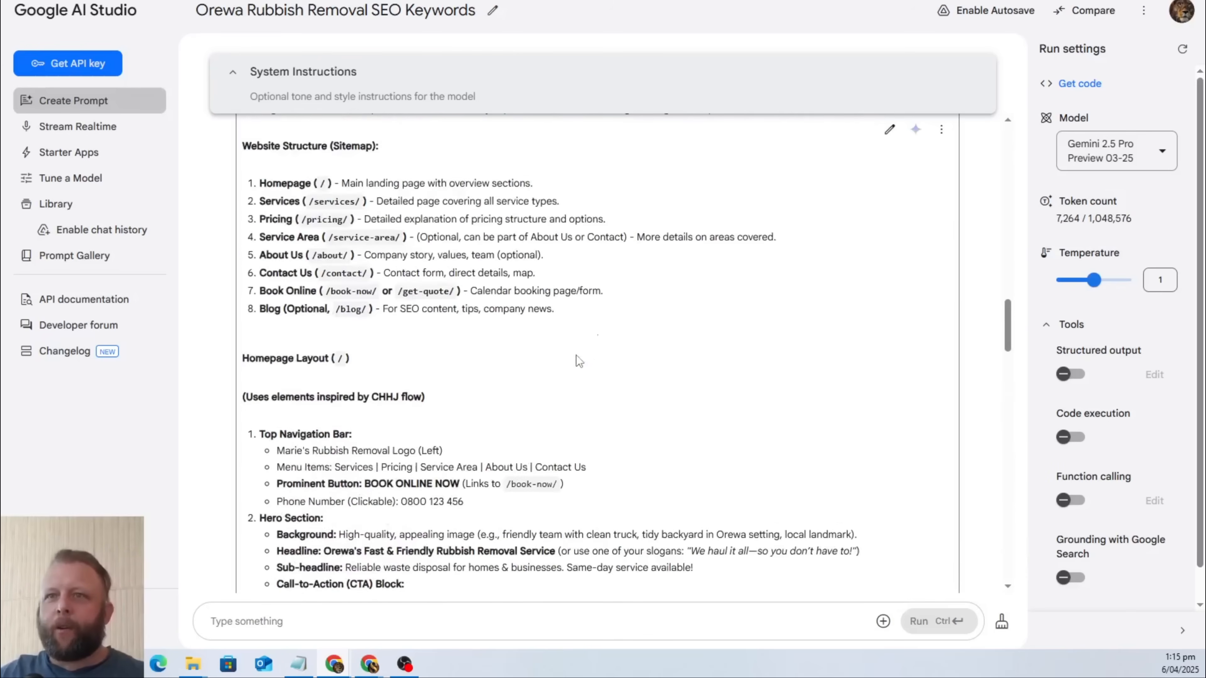
scroll(578, 364, up, 15)
scroll(574, 380, down, 20)
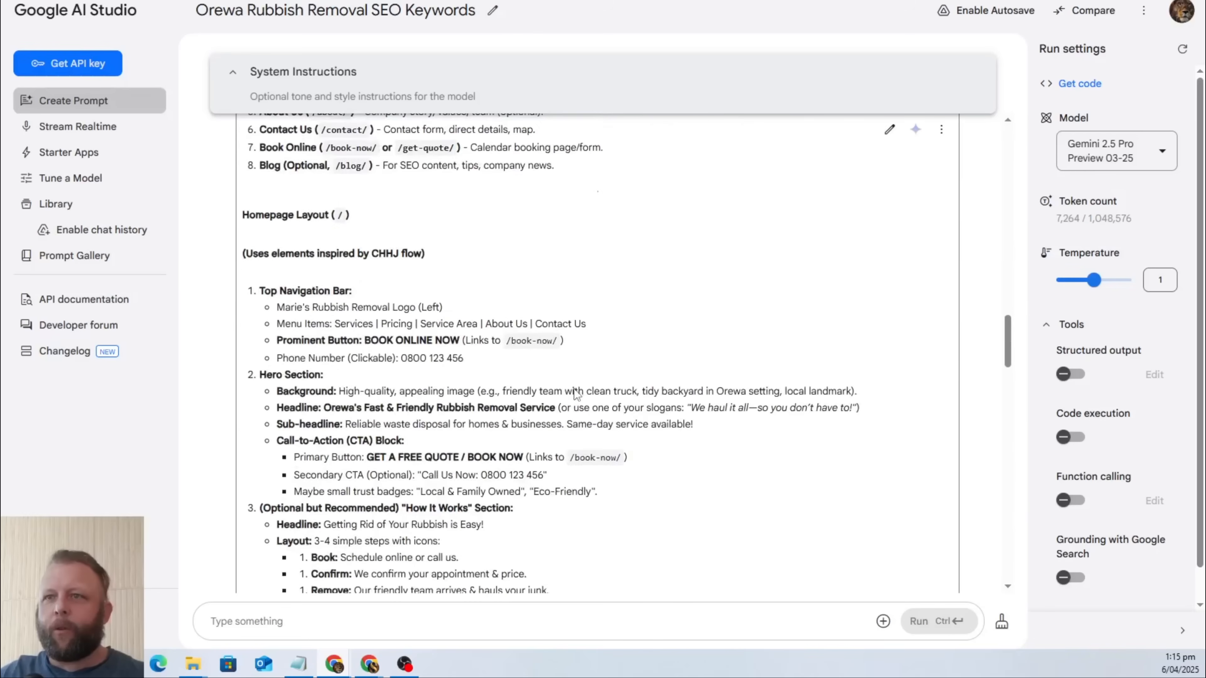
scroll(576, 393, up, 5)
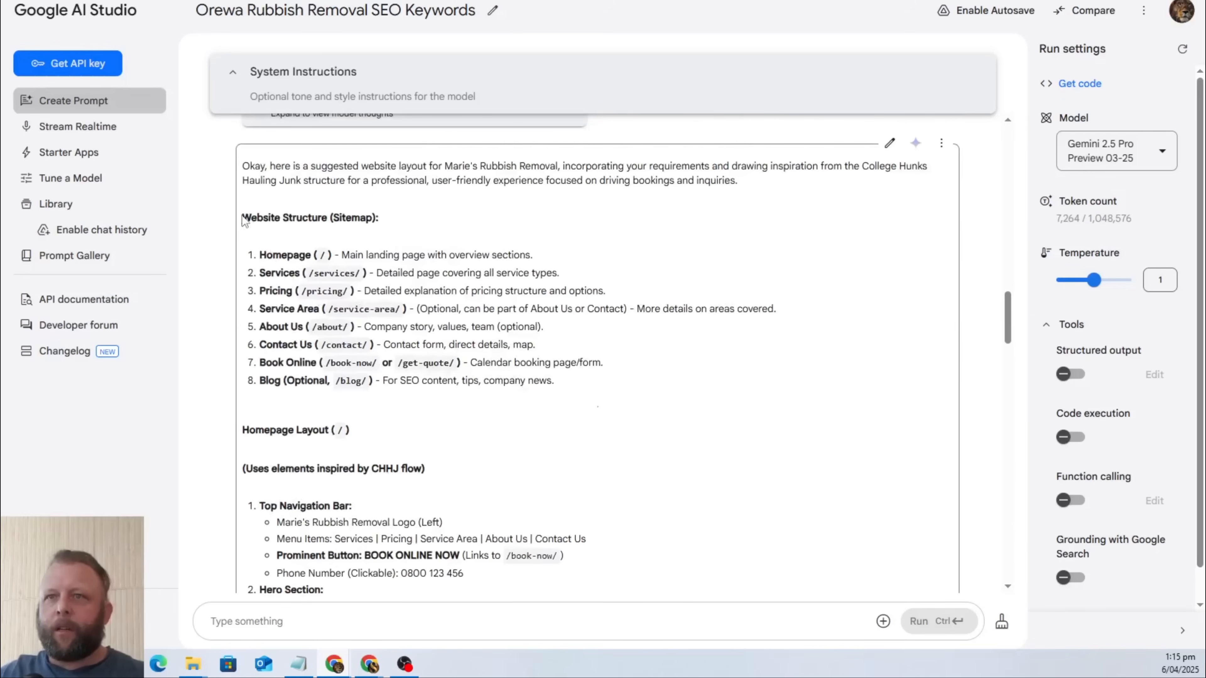
drag(242, 218, 579, 589)
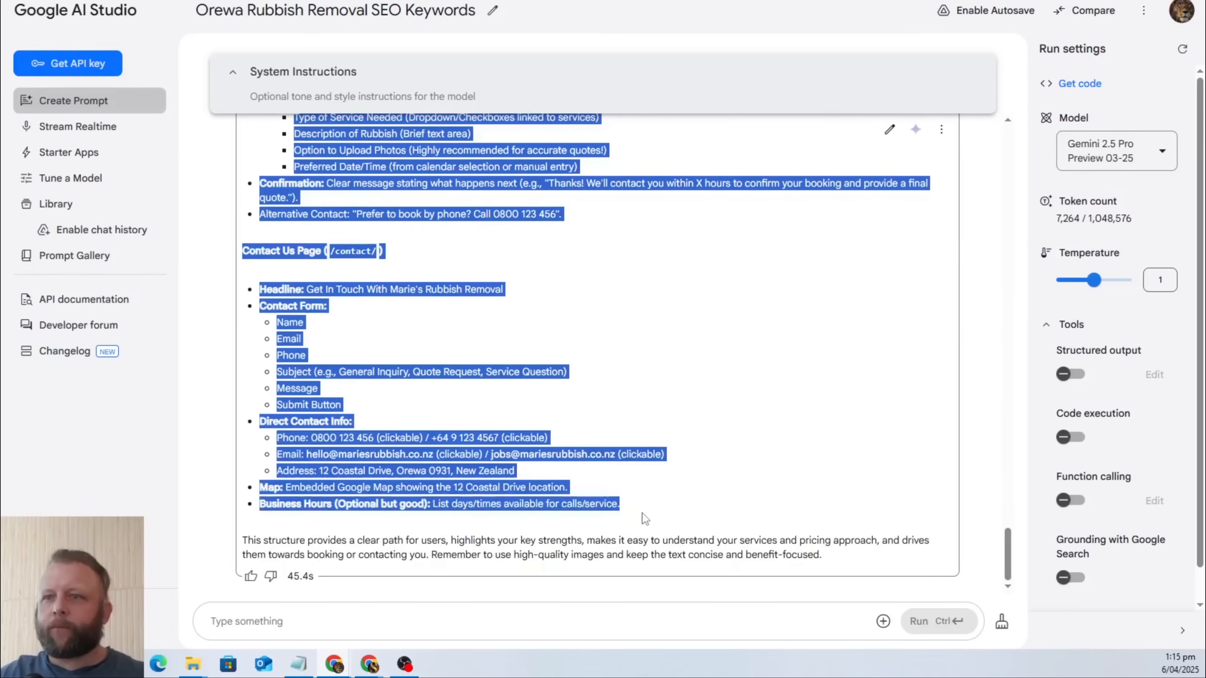
right_click(306, 430)
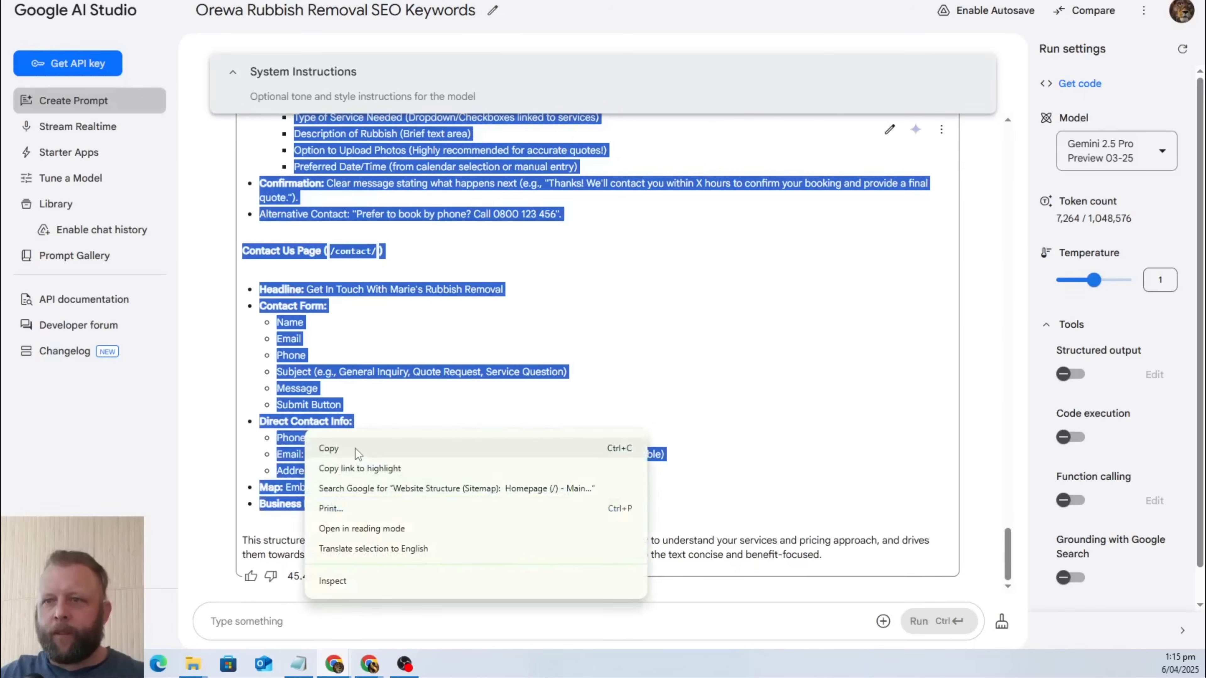
click(352, 448)
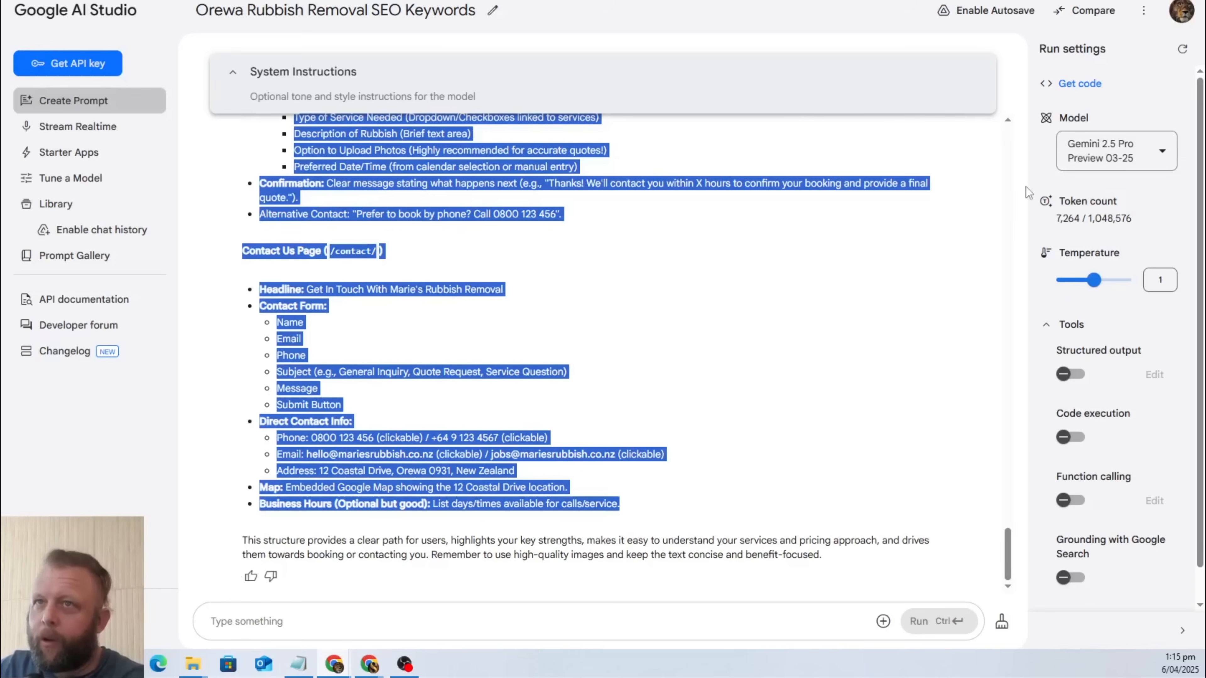
Switch to the Maries Rubbish Removal document in Google Docs and paste the copied layout below the "Layout." line.
key(ctrl+Tab)
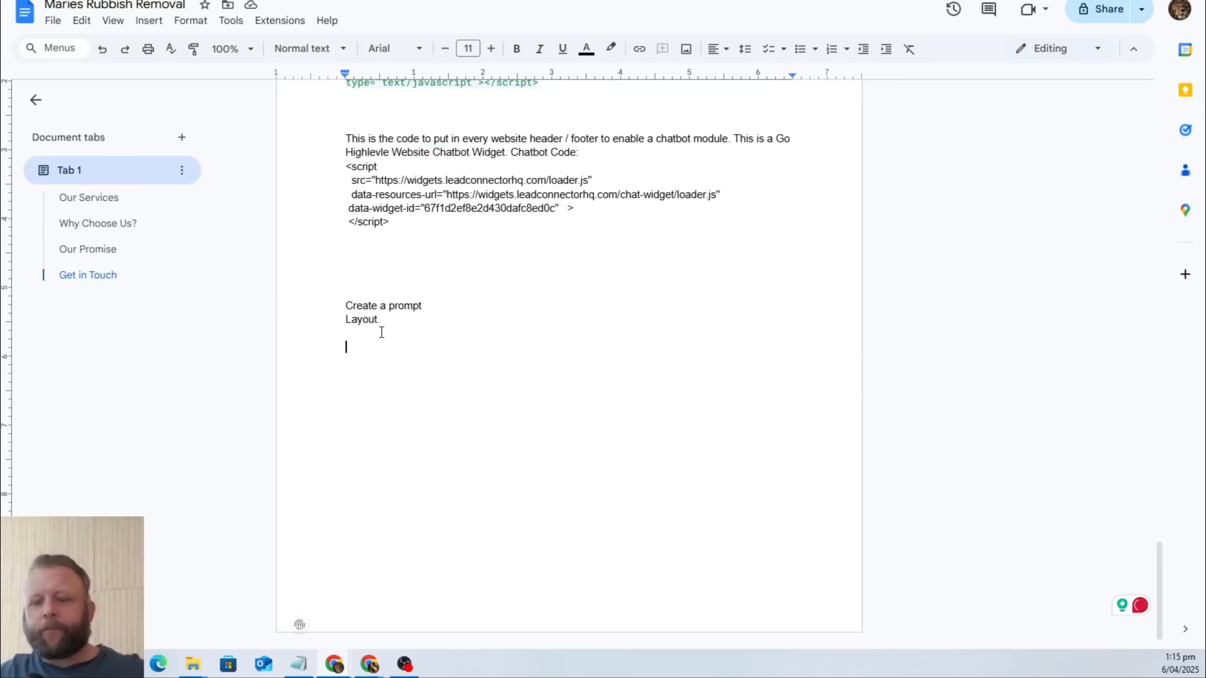
click(364, 336)
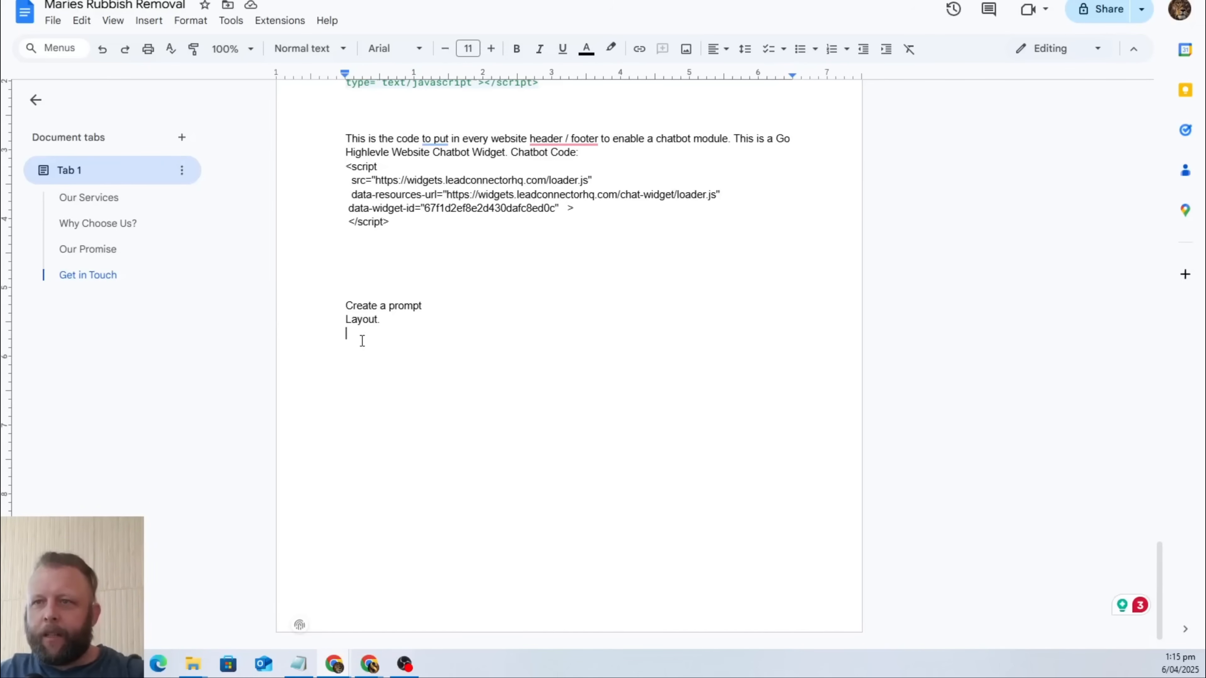
scroll(444, 391, down, 20)
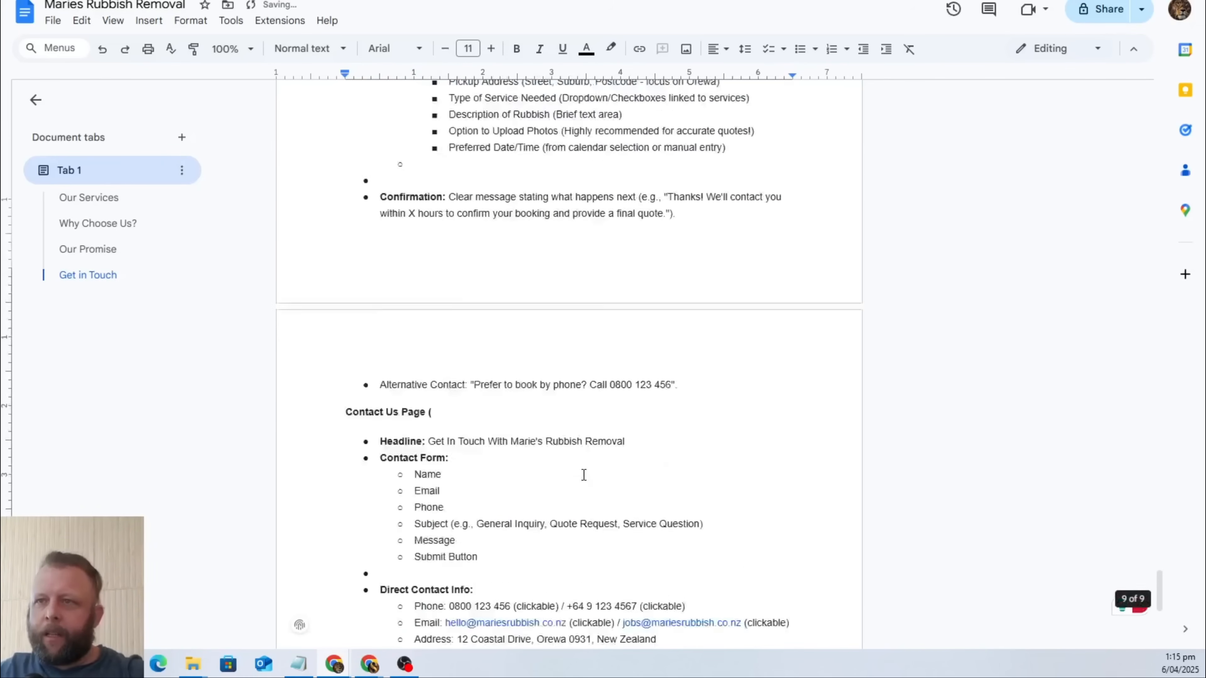
Review the document's business description, image links, SEO keywords and form embed code.
scroll(584, 475, up, 20)
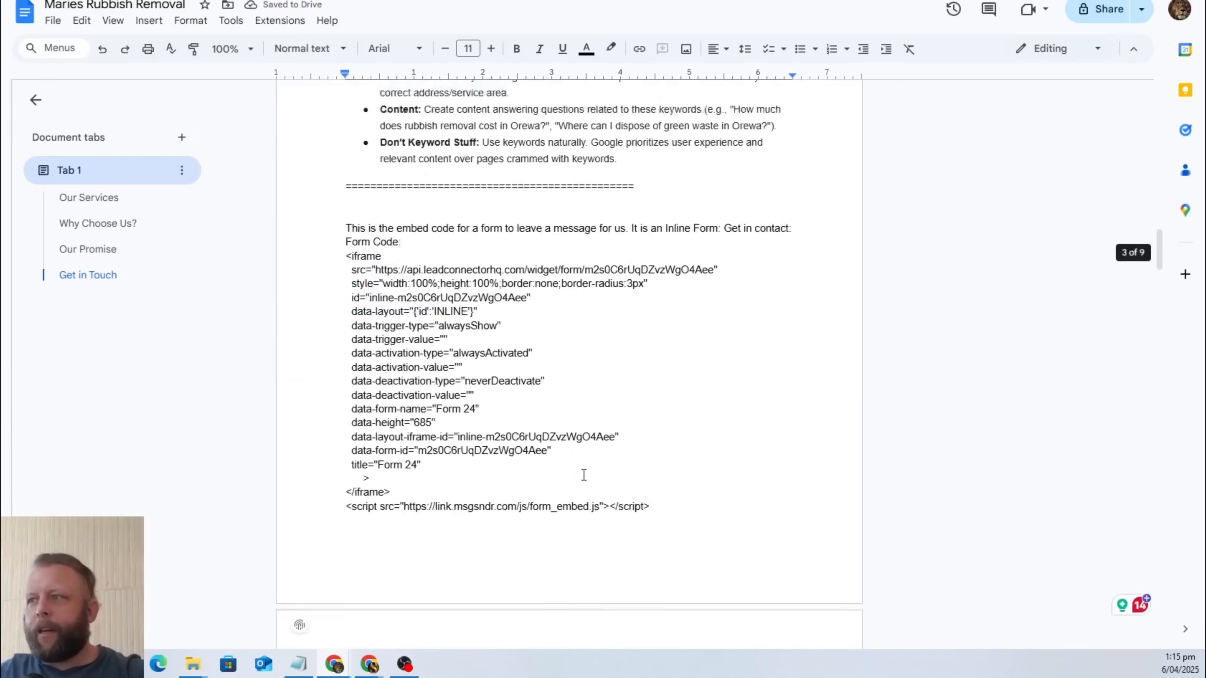
scroll(584, 475, up, 20)
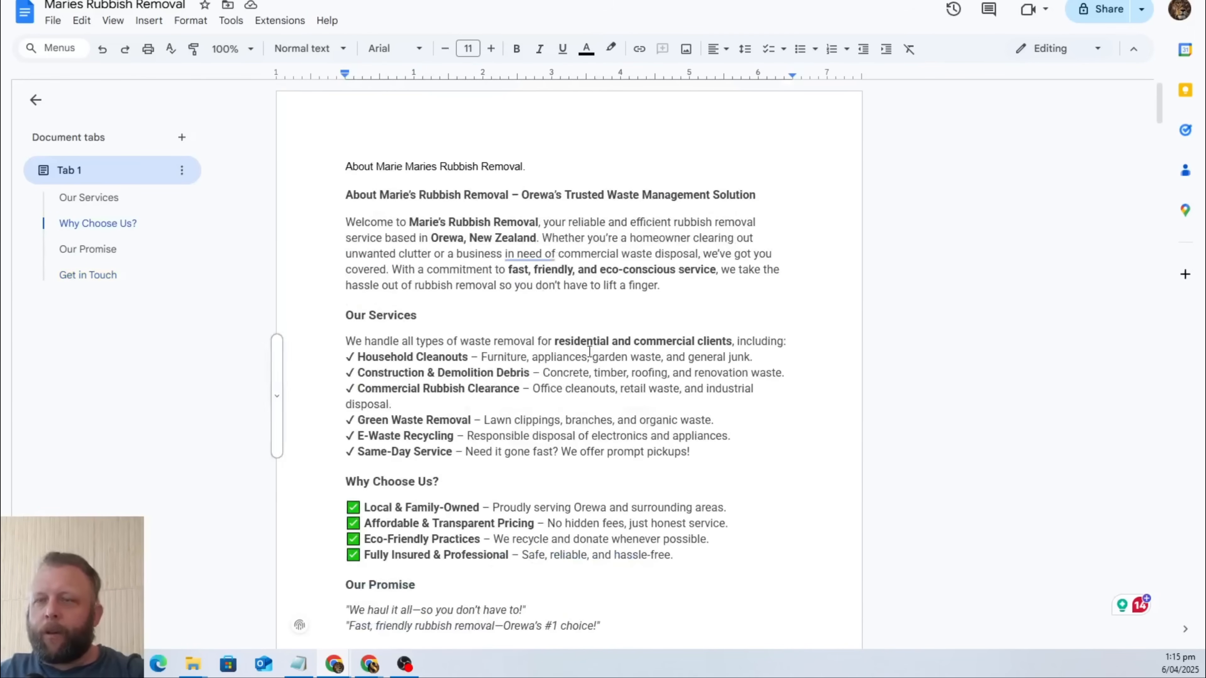
scroll(589, 351, down, 20)
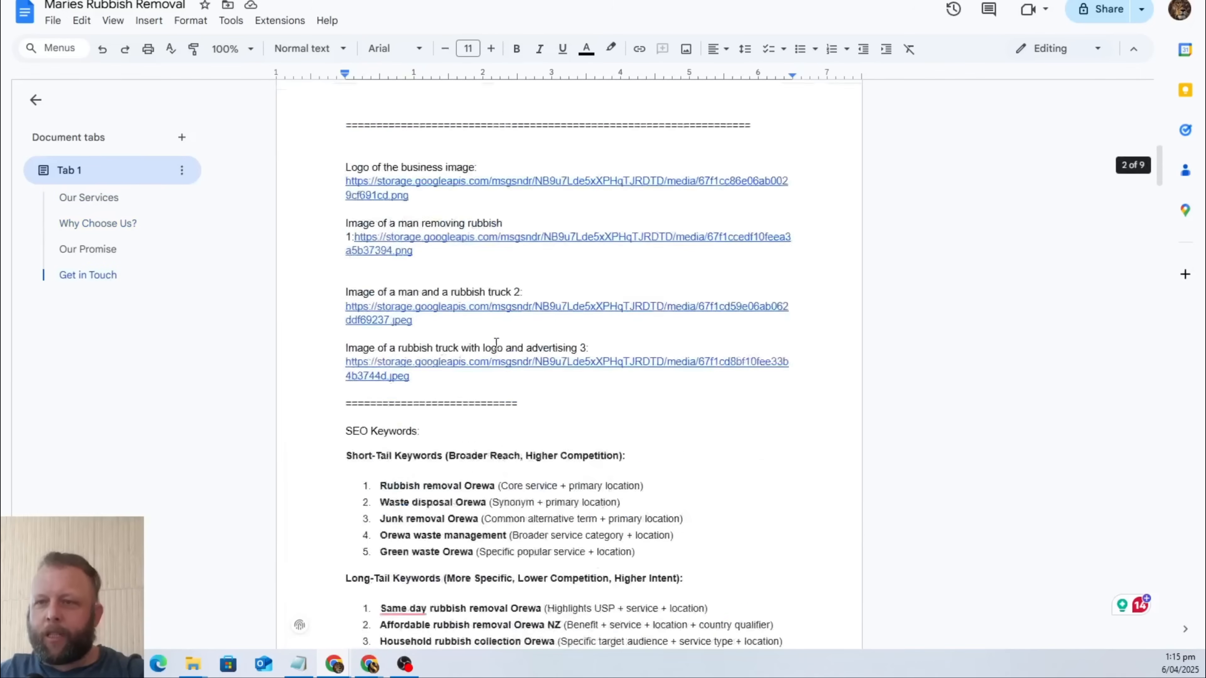
scroll(496, 343, down, 7)
scroll(450, 557, up, 20)
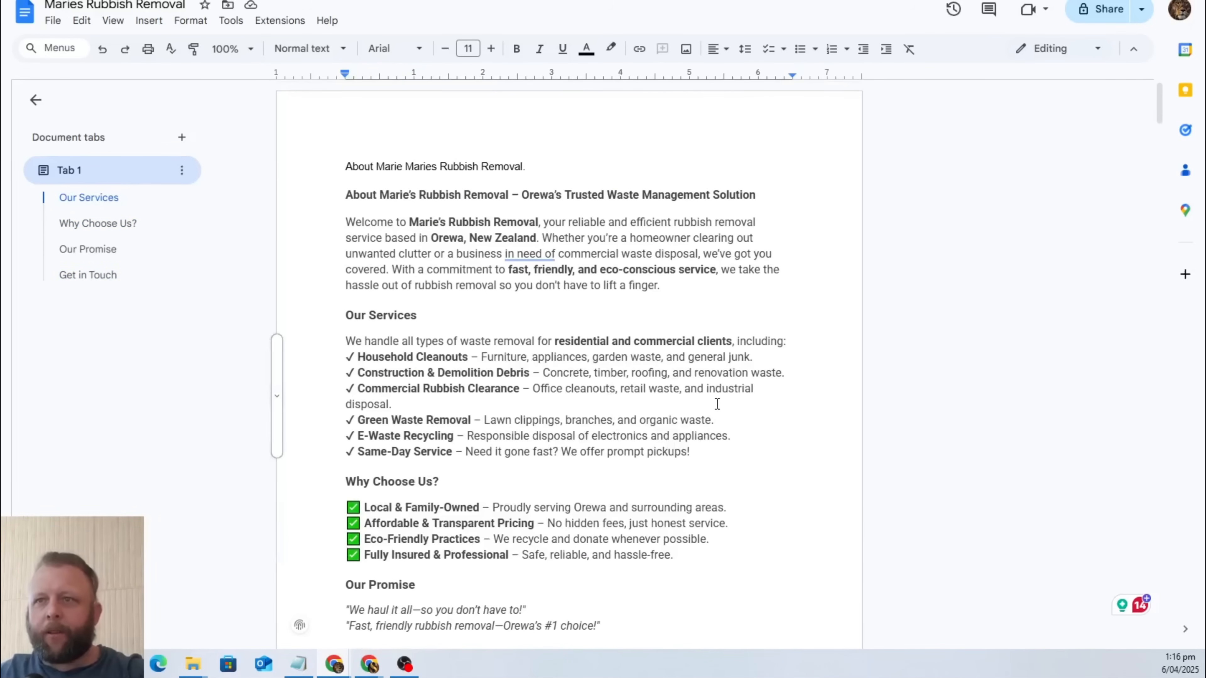
scroll(710, 401, down, 20)
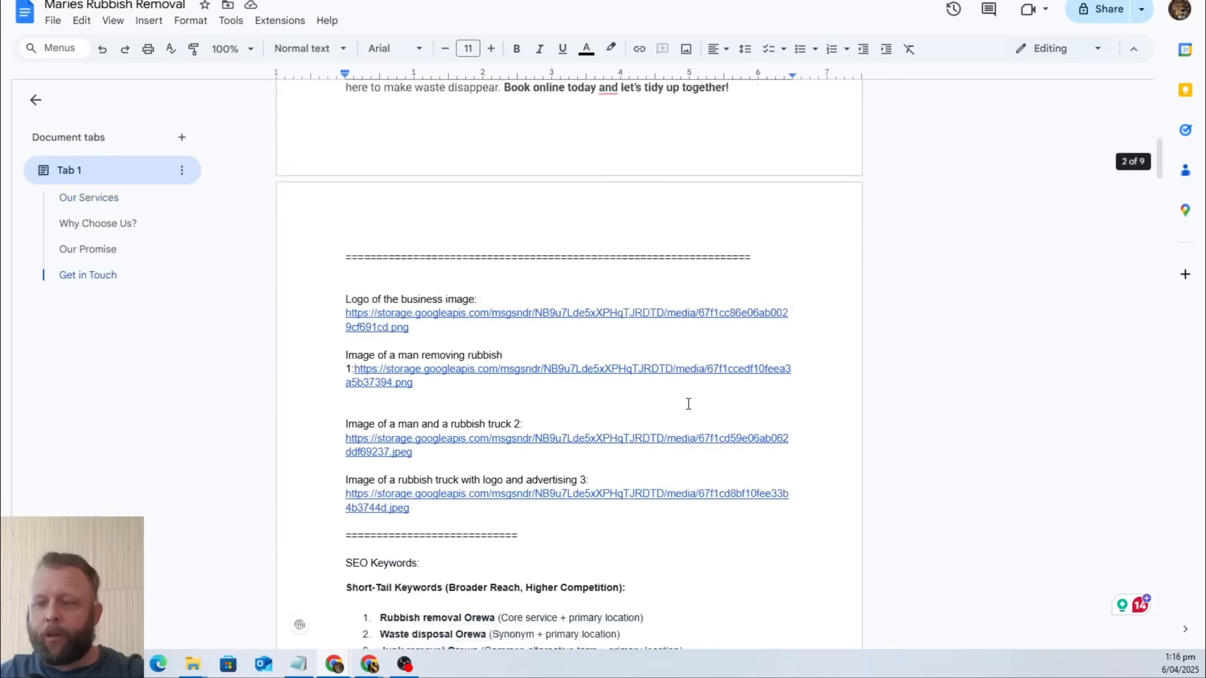
scroll(691, 403, up, 20)
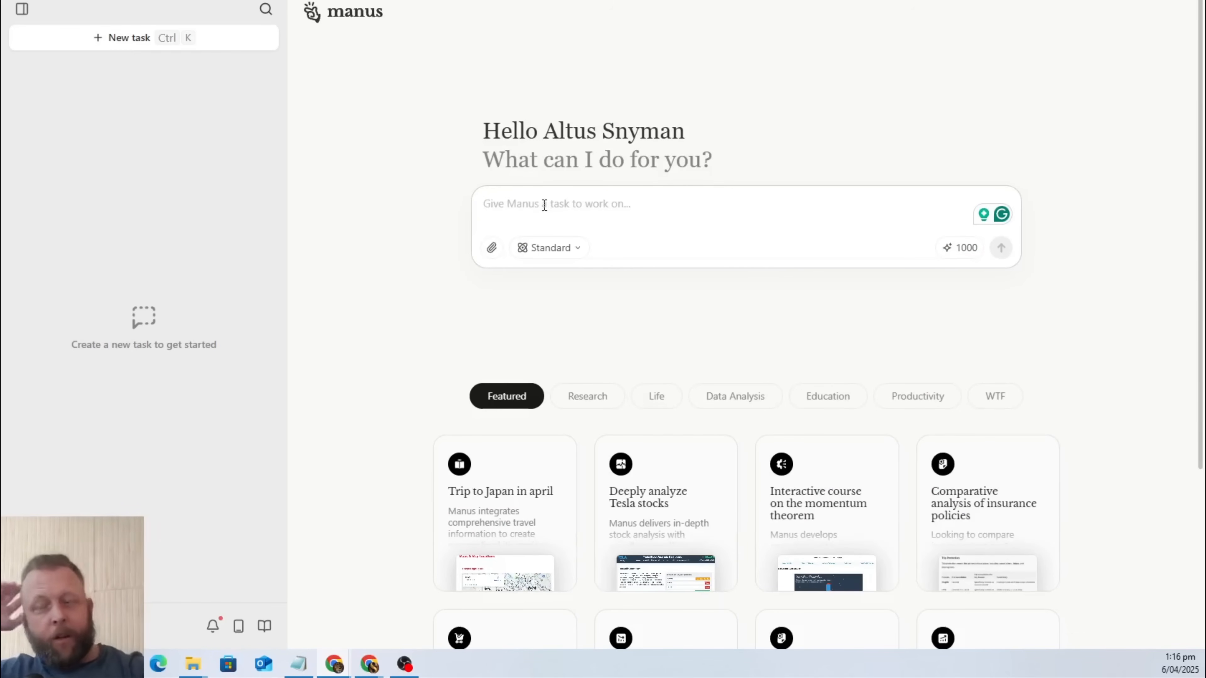
Switch to Manus and start the task prompt with "I want you to create a Lovable.Dv prompt for me.".
text(I w)
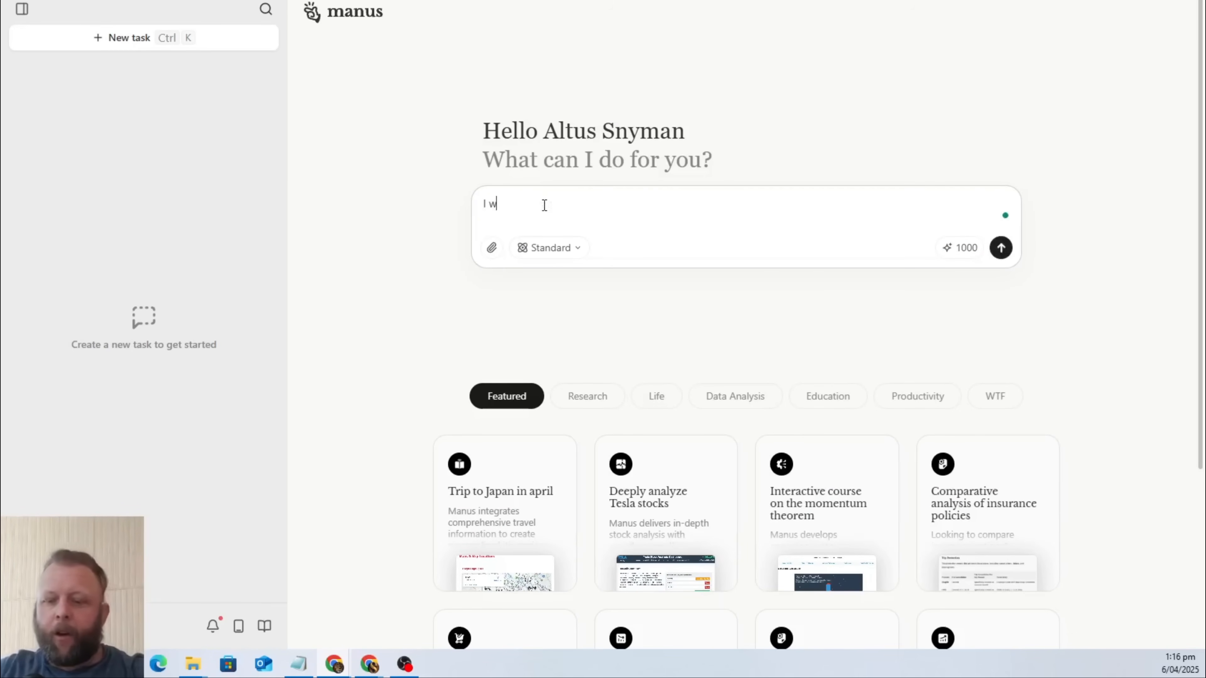
text(ant you to c)
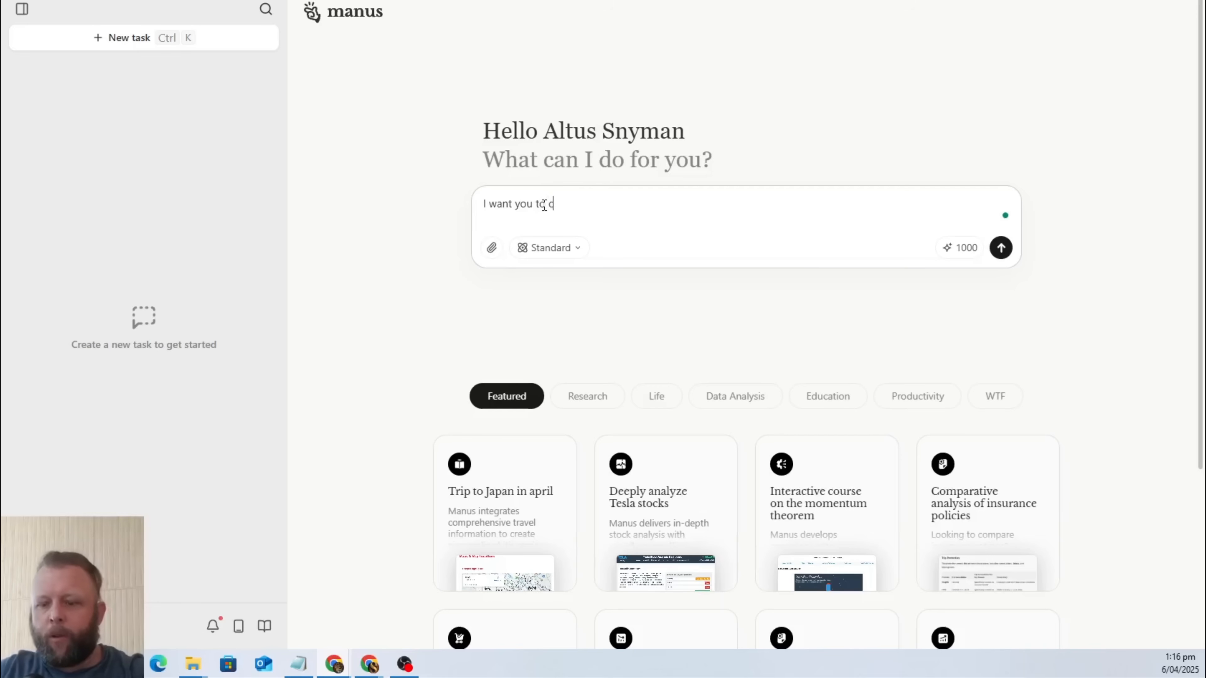
text(reate a lead)
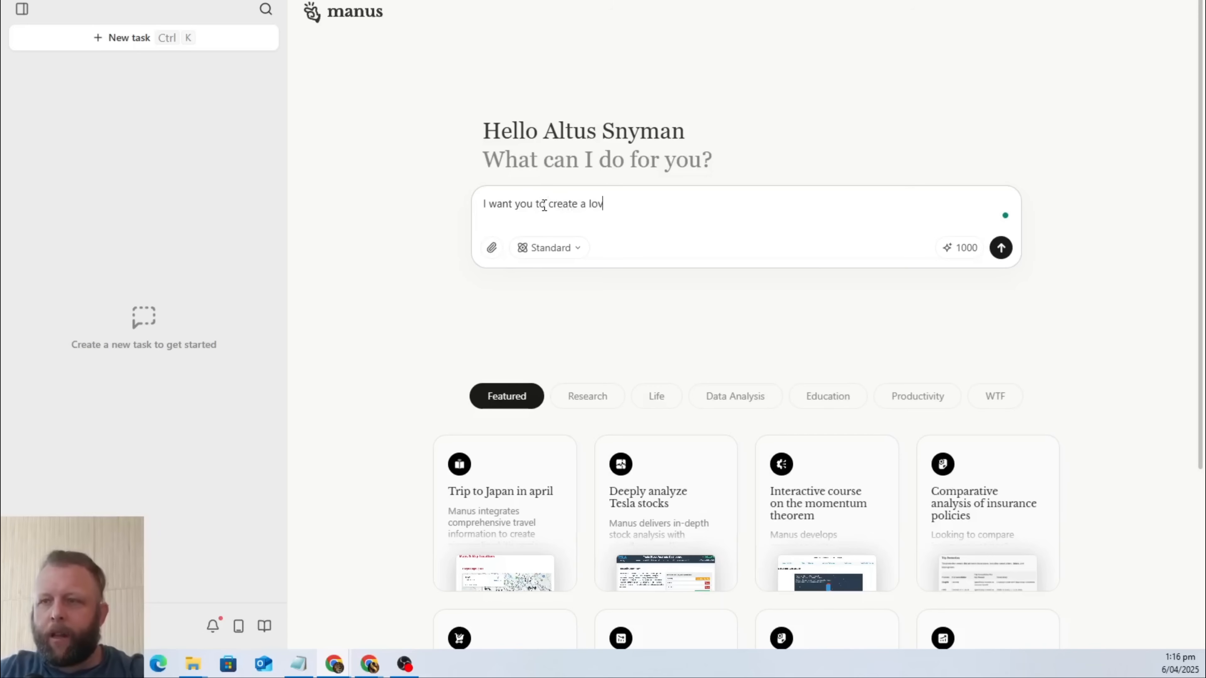
key(BackSpace)
key(BackSpace)
key(BackSpace)
text(Lovable.)
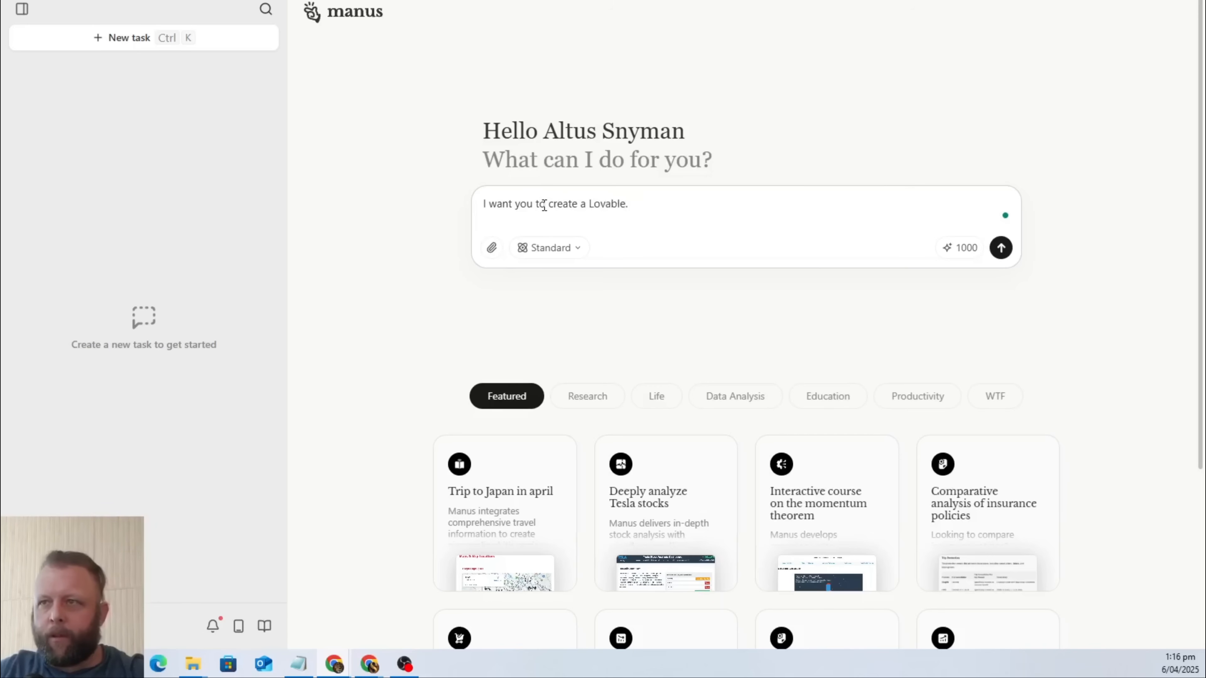
text(Dv promp)
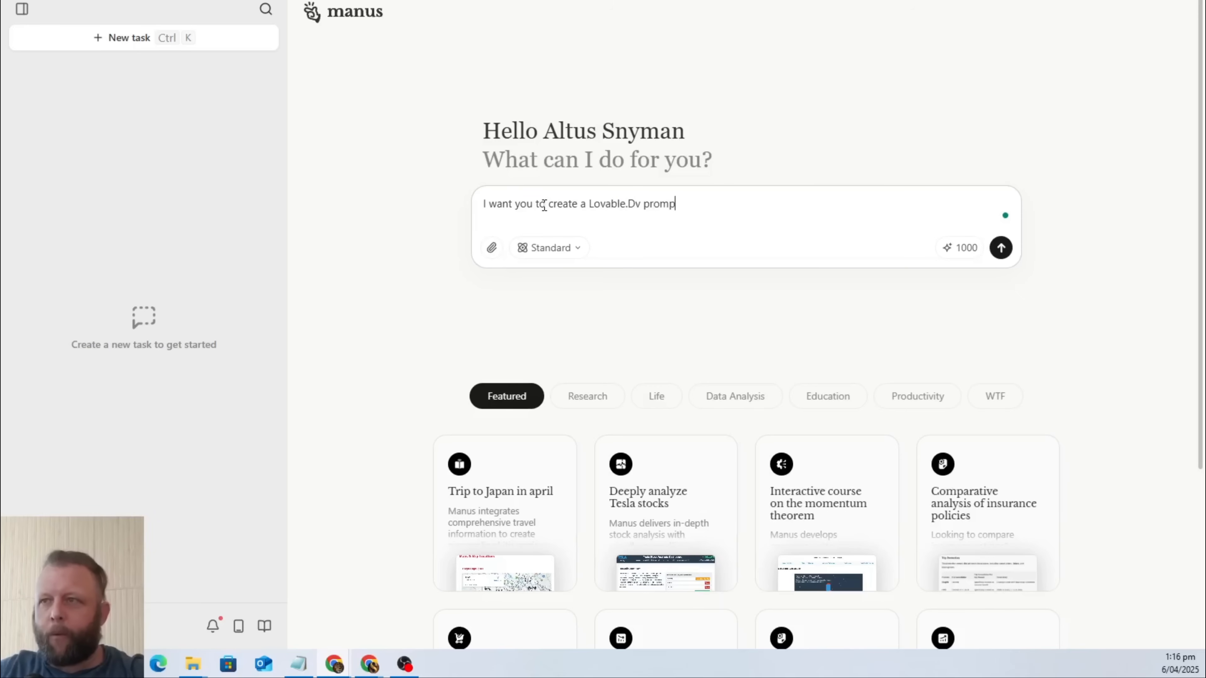
text(t for me. )
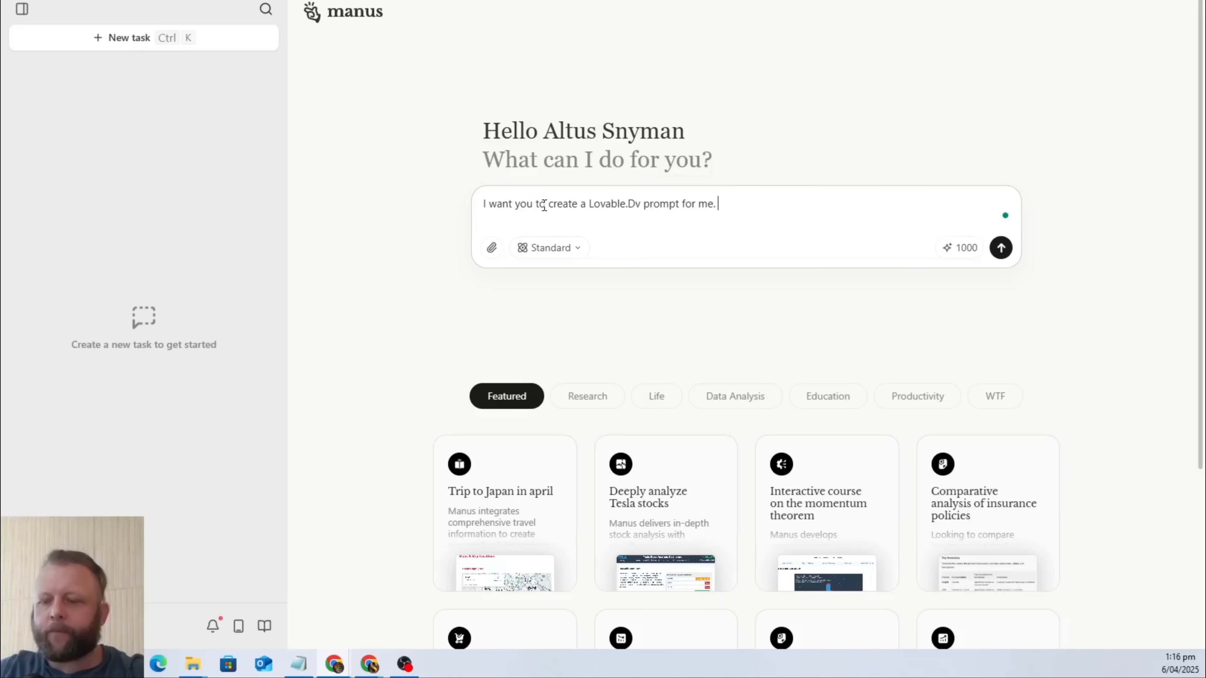
text(It need)
key(BackSpace)
key(BackSpace)
key(BackSpace)
key(BackSpace)
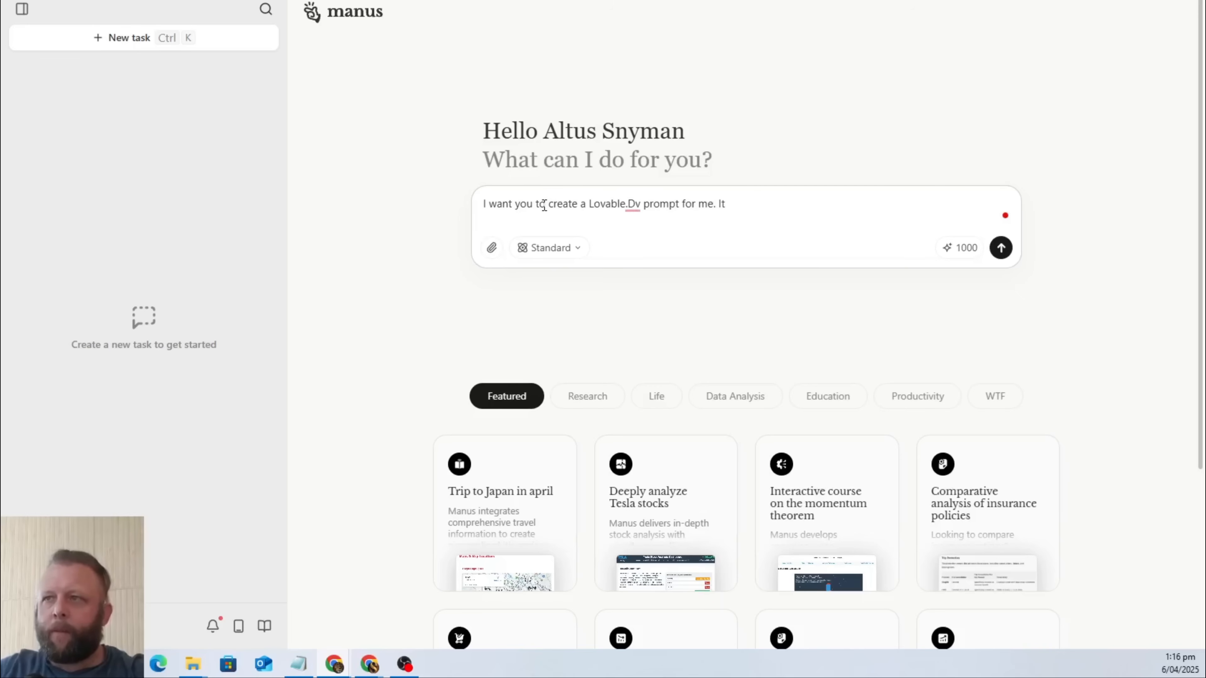
text(wan)
key(BackSpace)
key(BackSpace)
key(BackSpace)
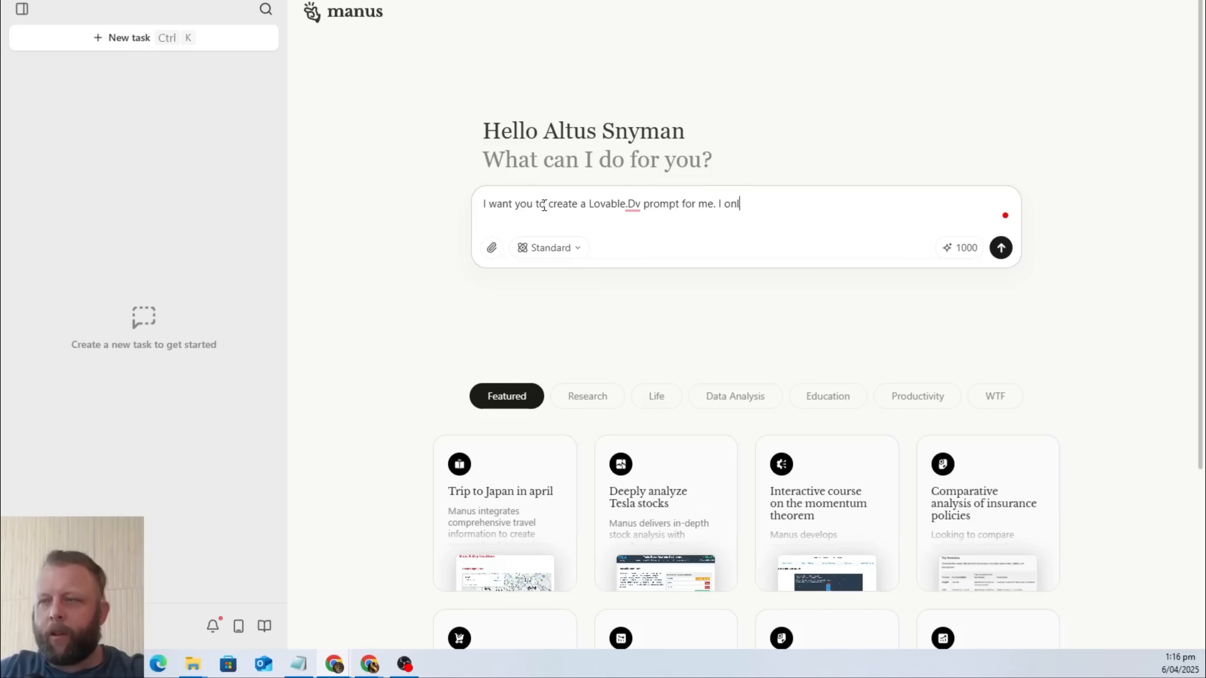
Continue the task prompt with "I want lovable to create a website. I want".
text(I want)
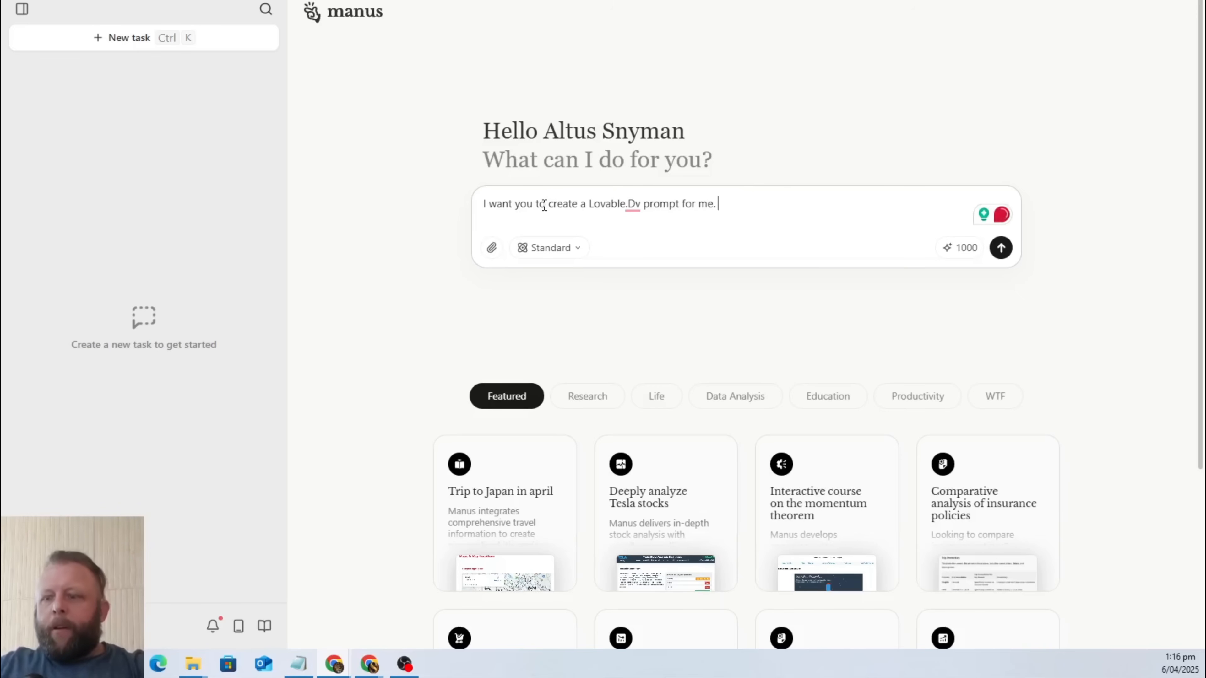
text( lo)
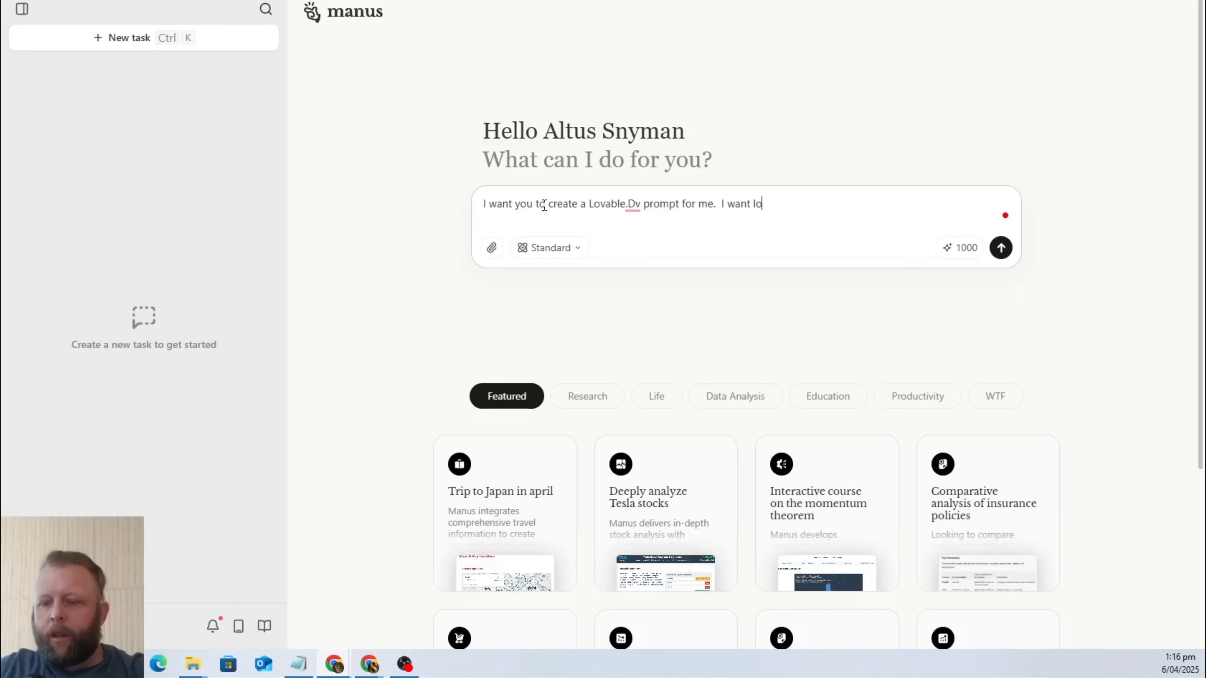
text(vable to c)
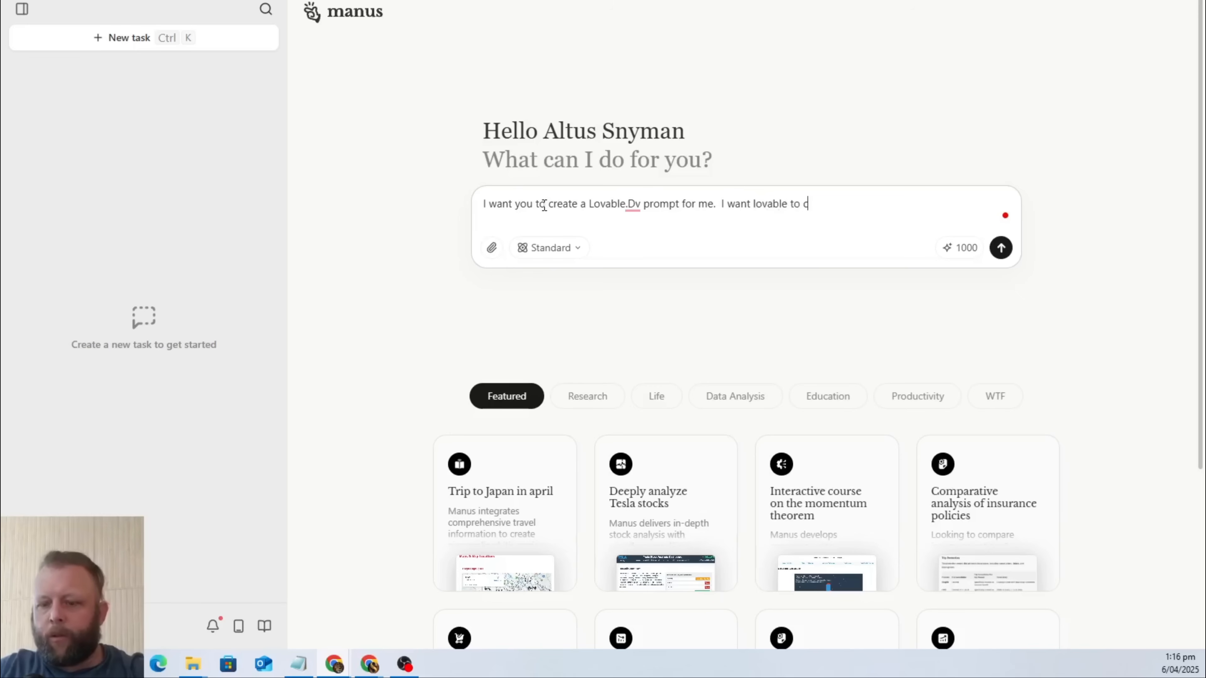
text(reate a web)
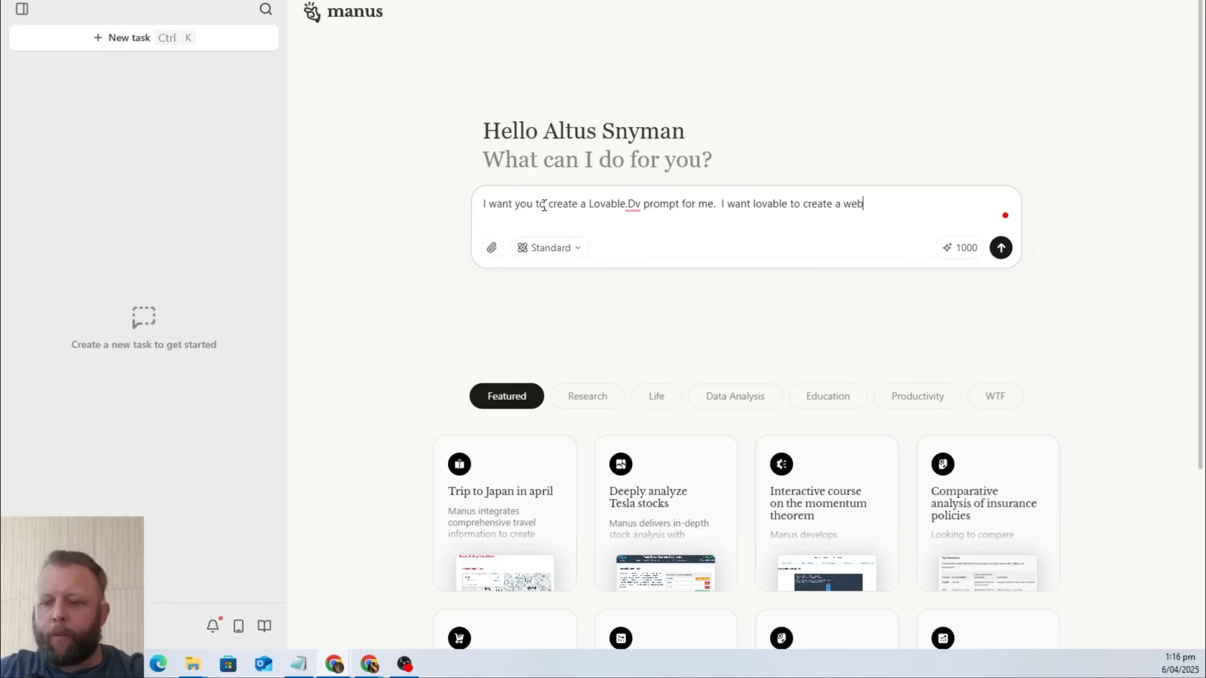
text(site. I want to)
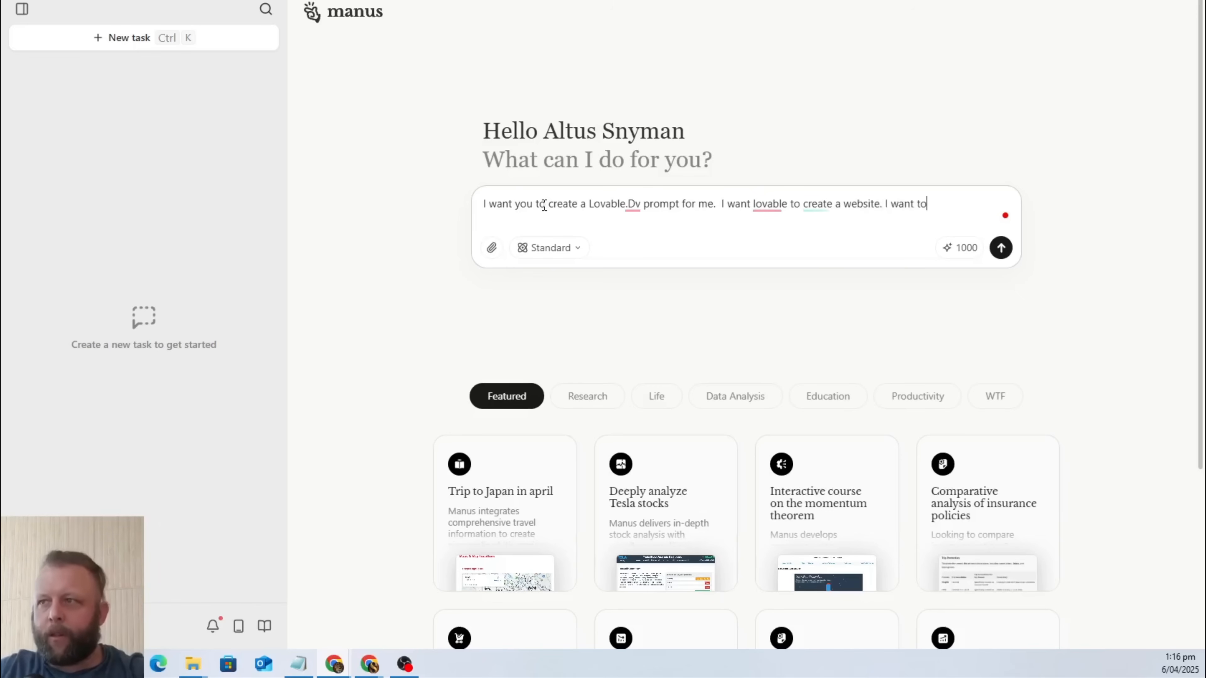
text( website to b)
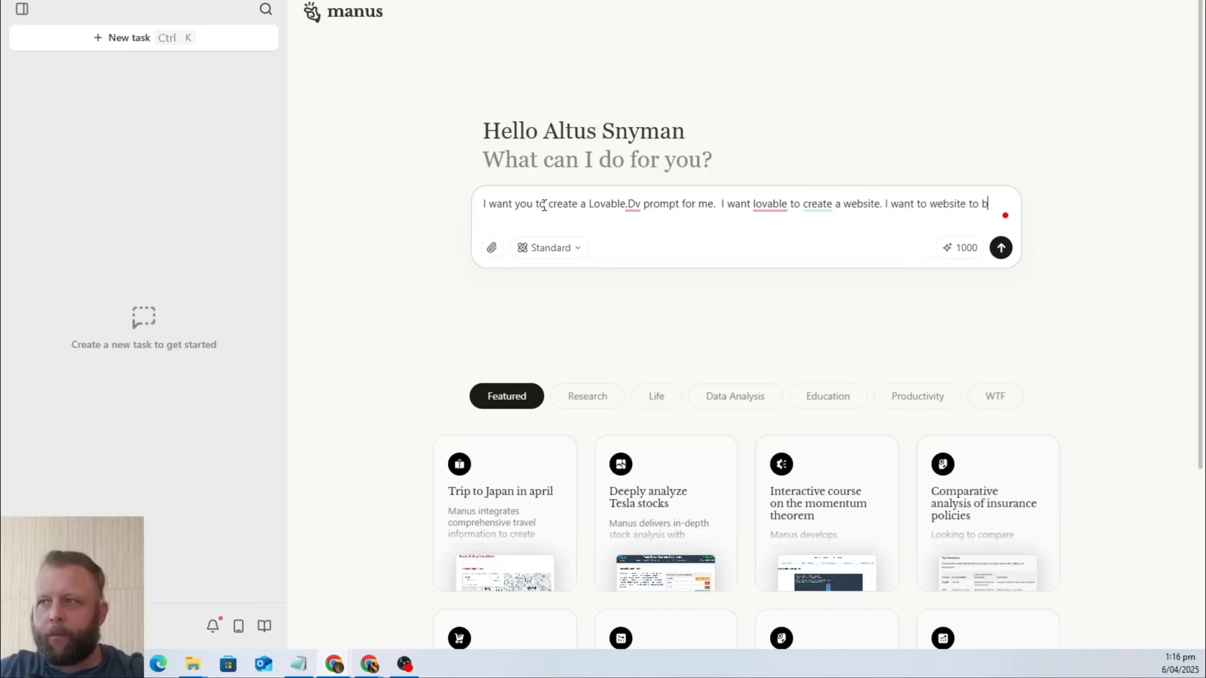
text(e super )
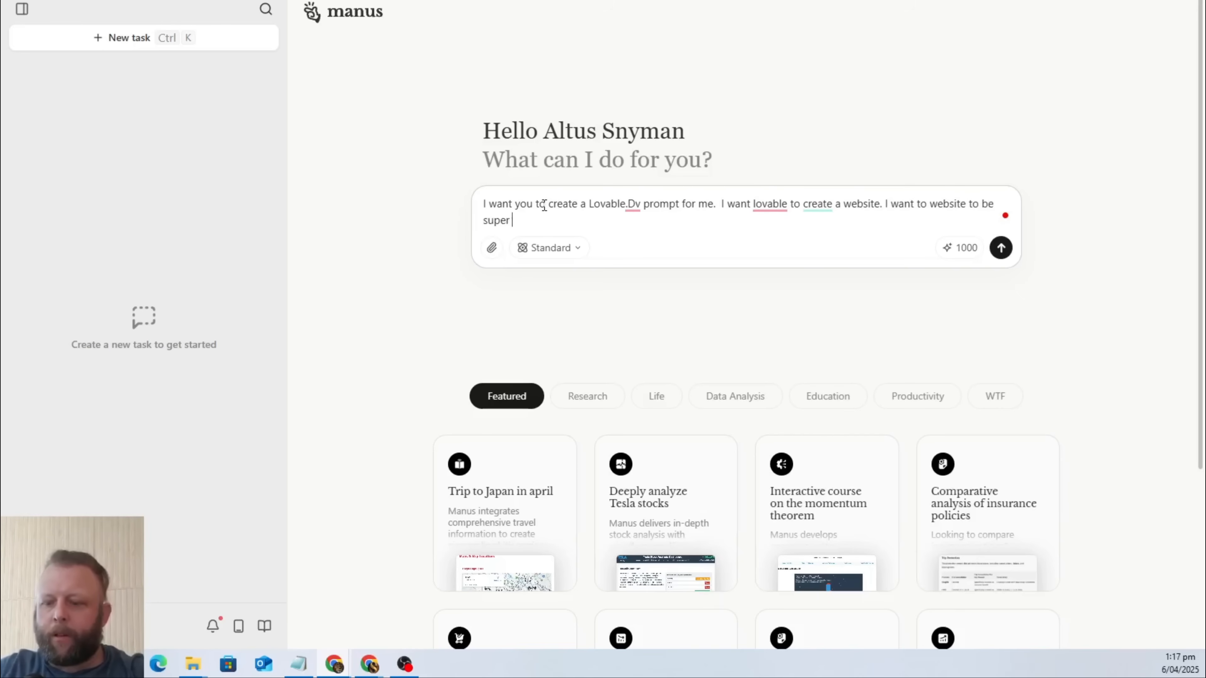
text(slick,)
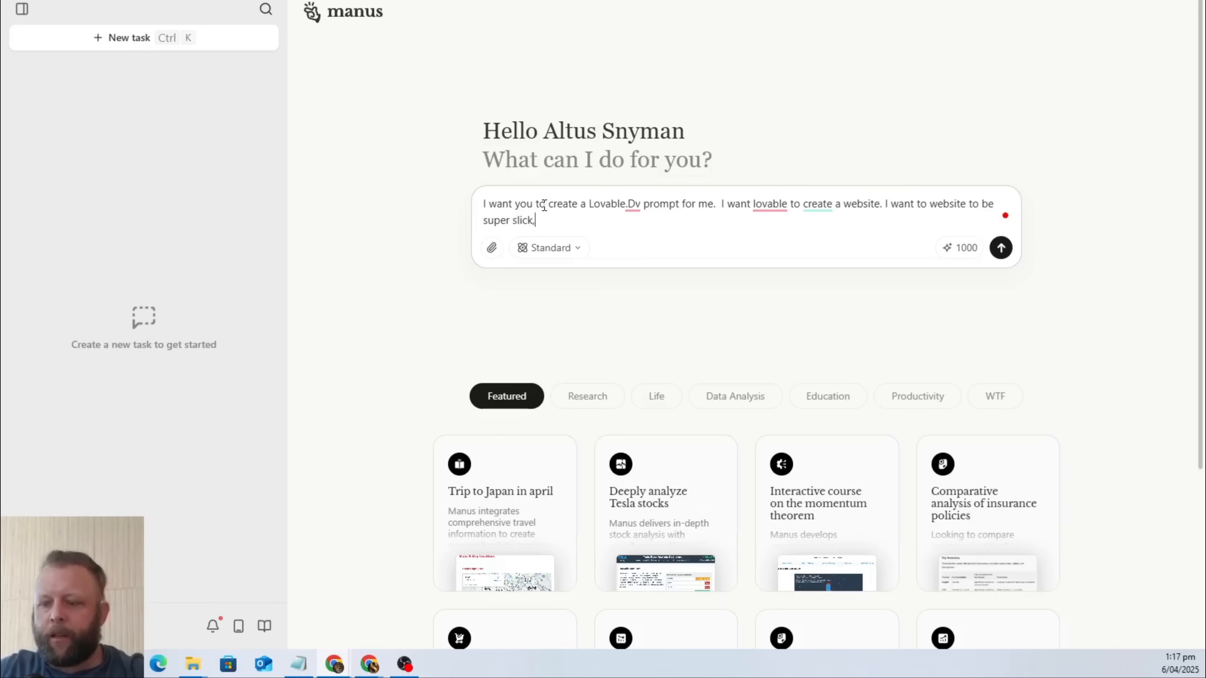
text( modern and new)
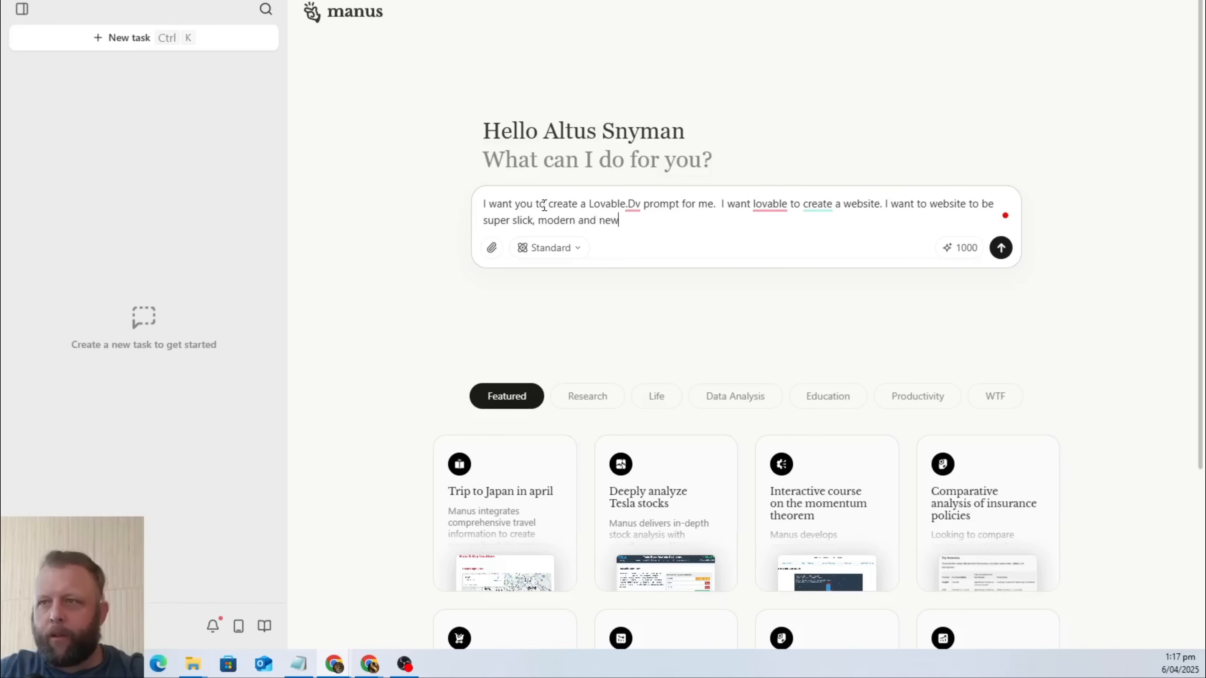
text( looking. I )
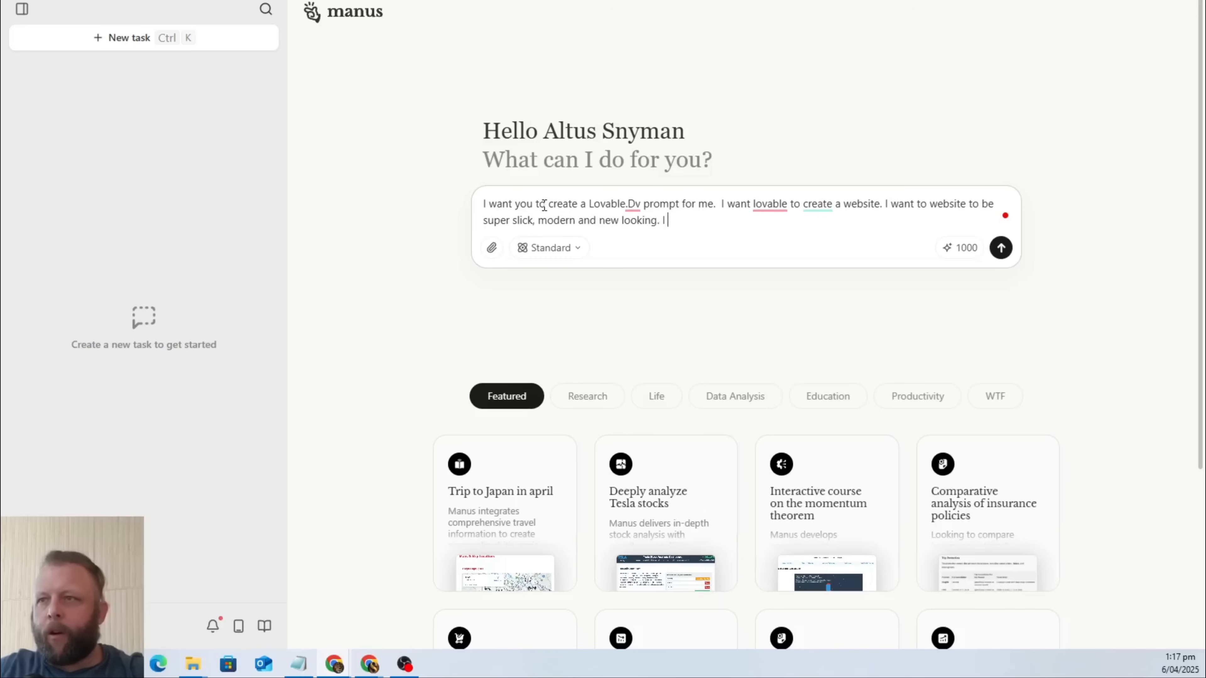
text(want it to )
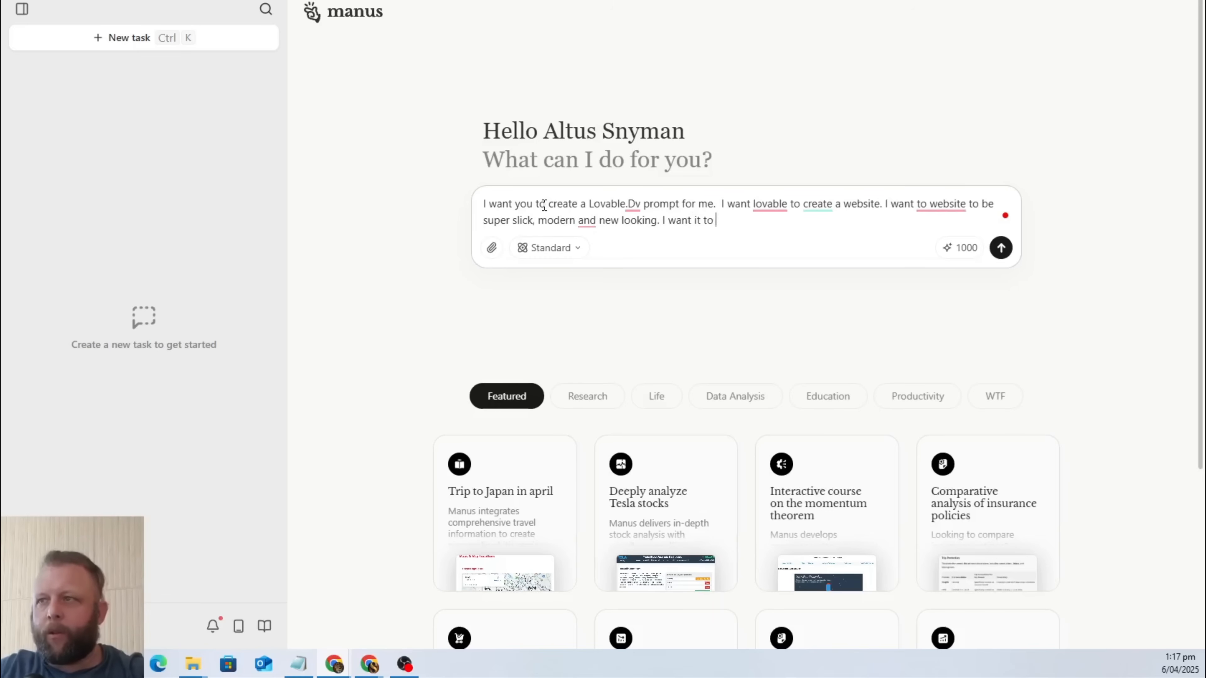
text(have )
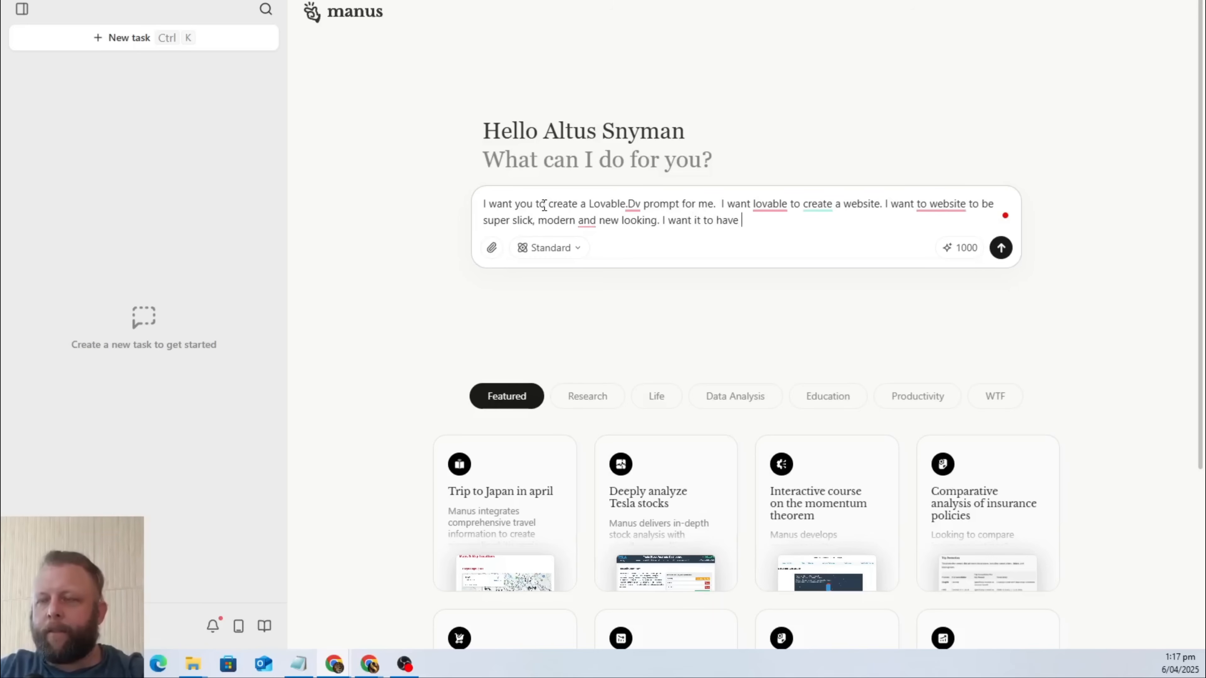
text(micro)
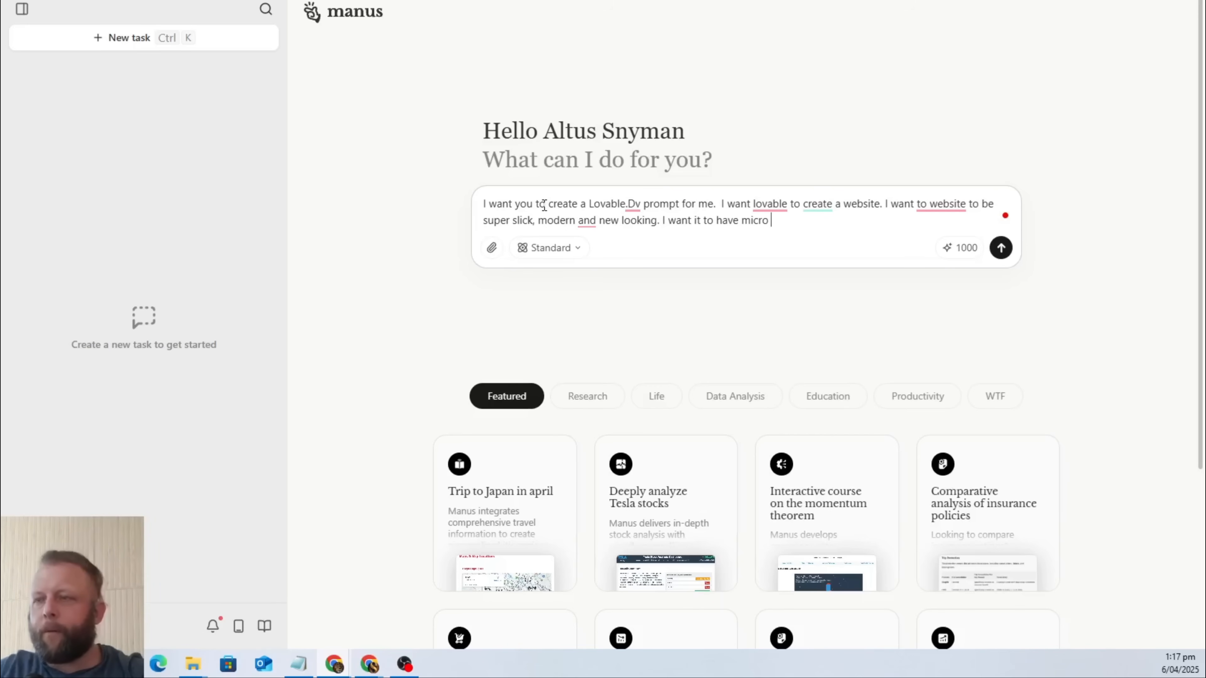
Add the sentence "I want it to have micro animations." to the task prompt.
text(ani)
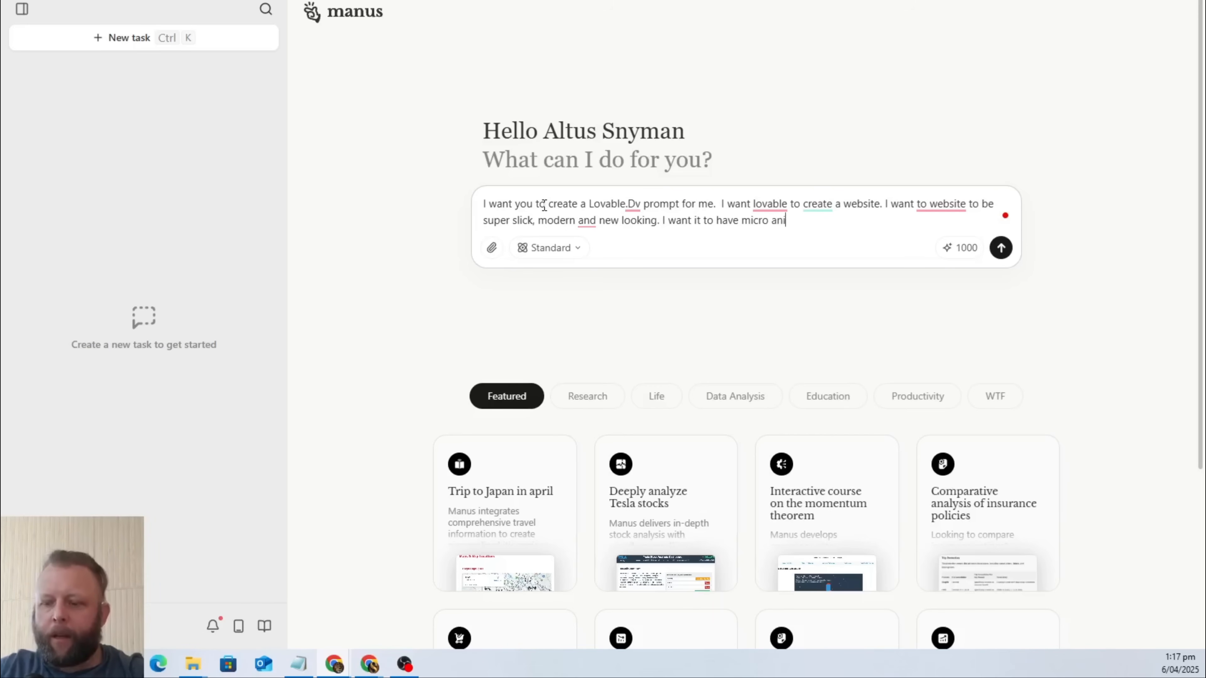
text(mations.)
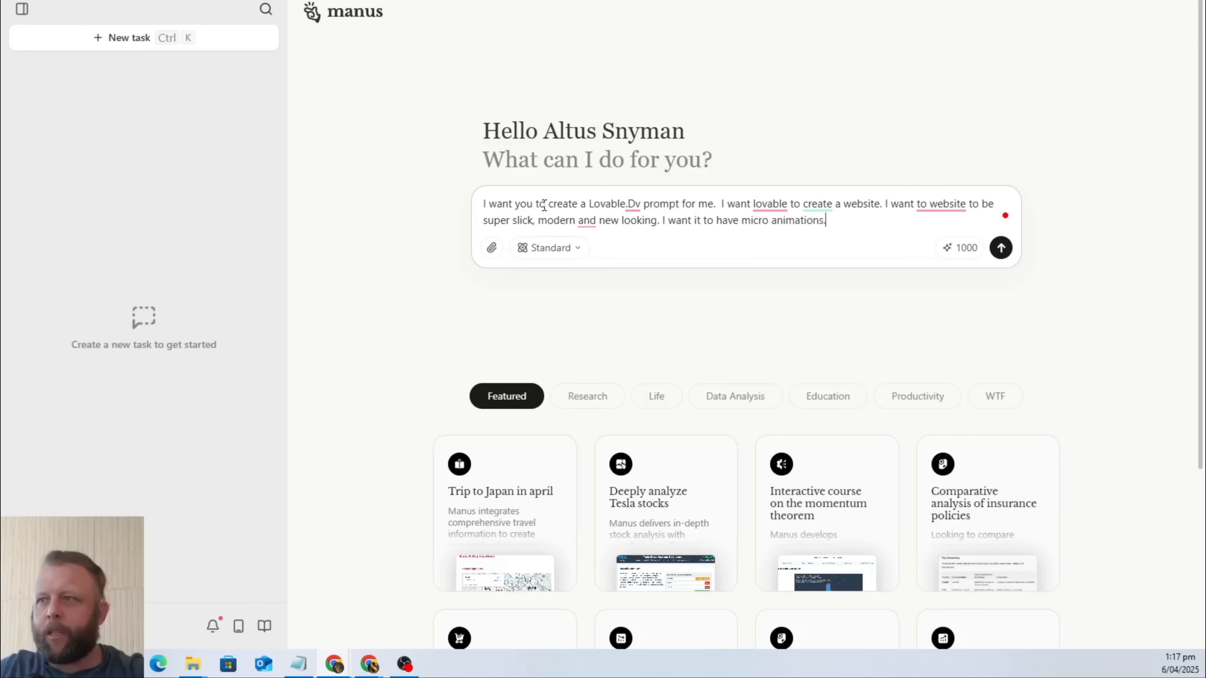
text( I want it to)
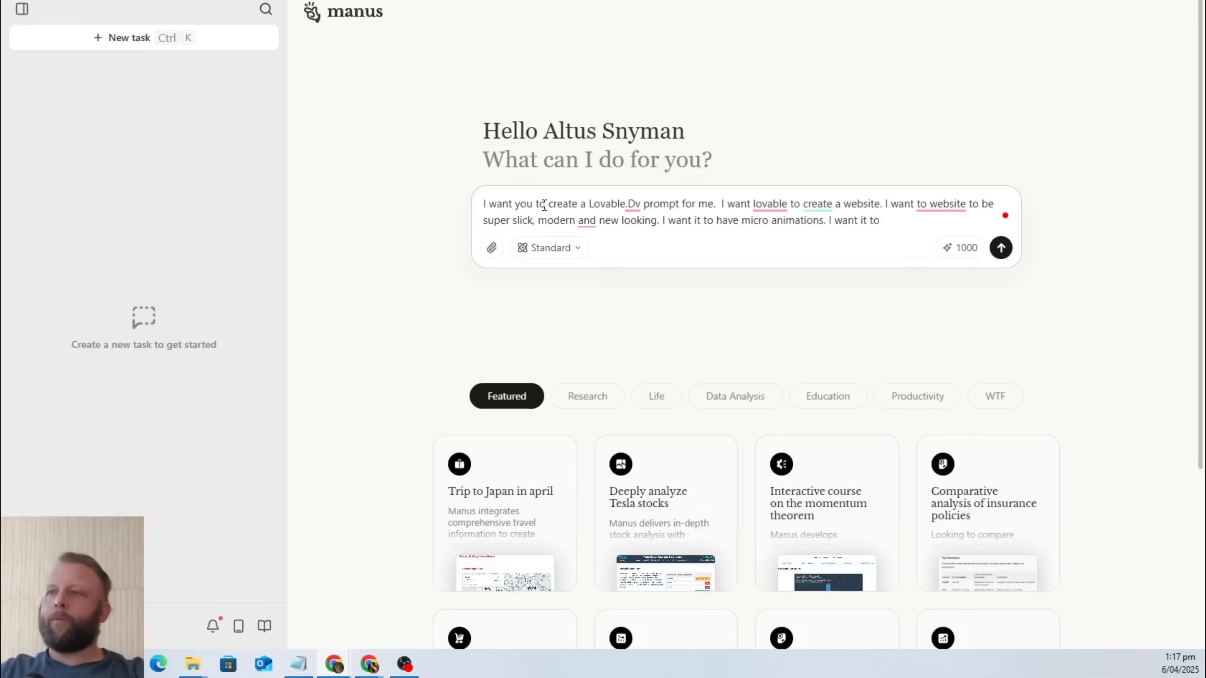
text( h)
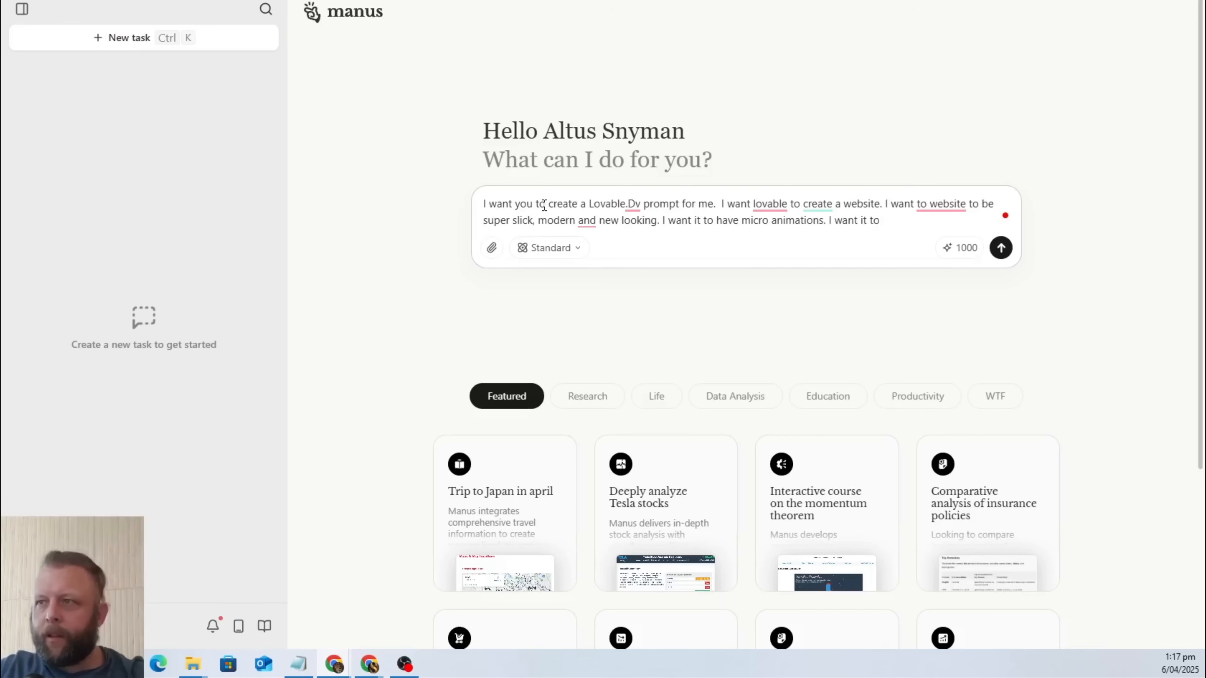
key(BackSpace)
key(BackSpace)
key(BackSpace)
key(BackSpace)
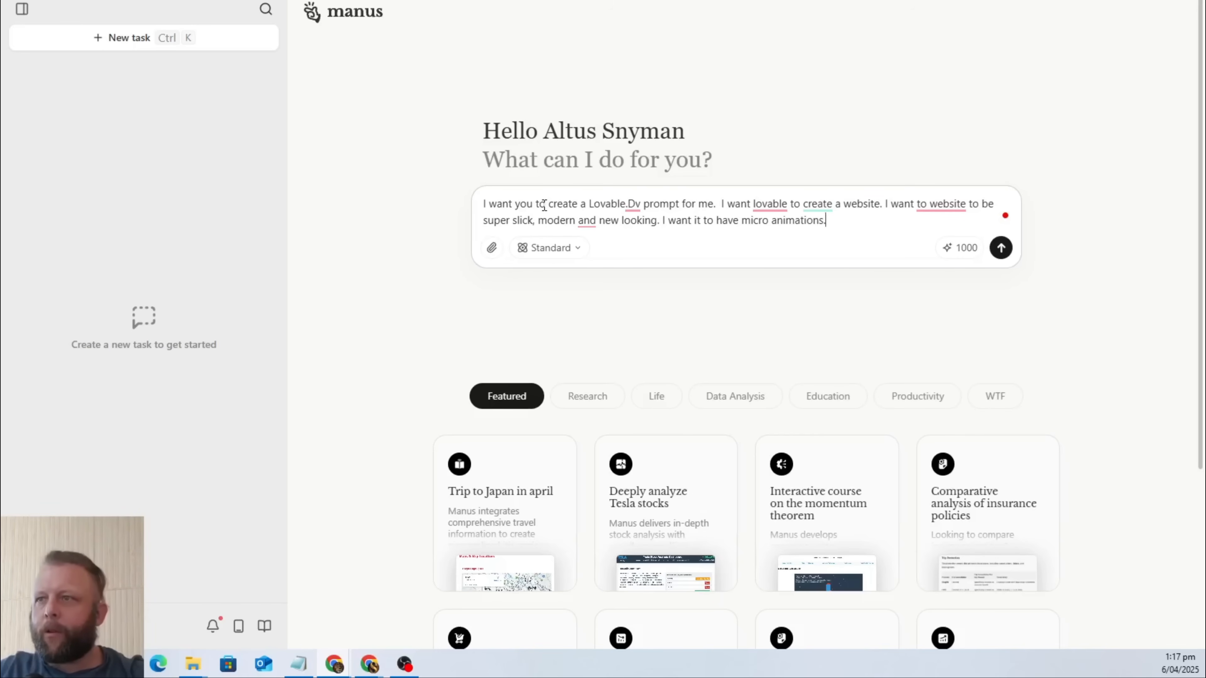
Add the code requirement "I want it to only be is HTML, CSS and Jave code." to the task prompt.
text(want)
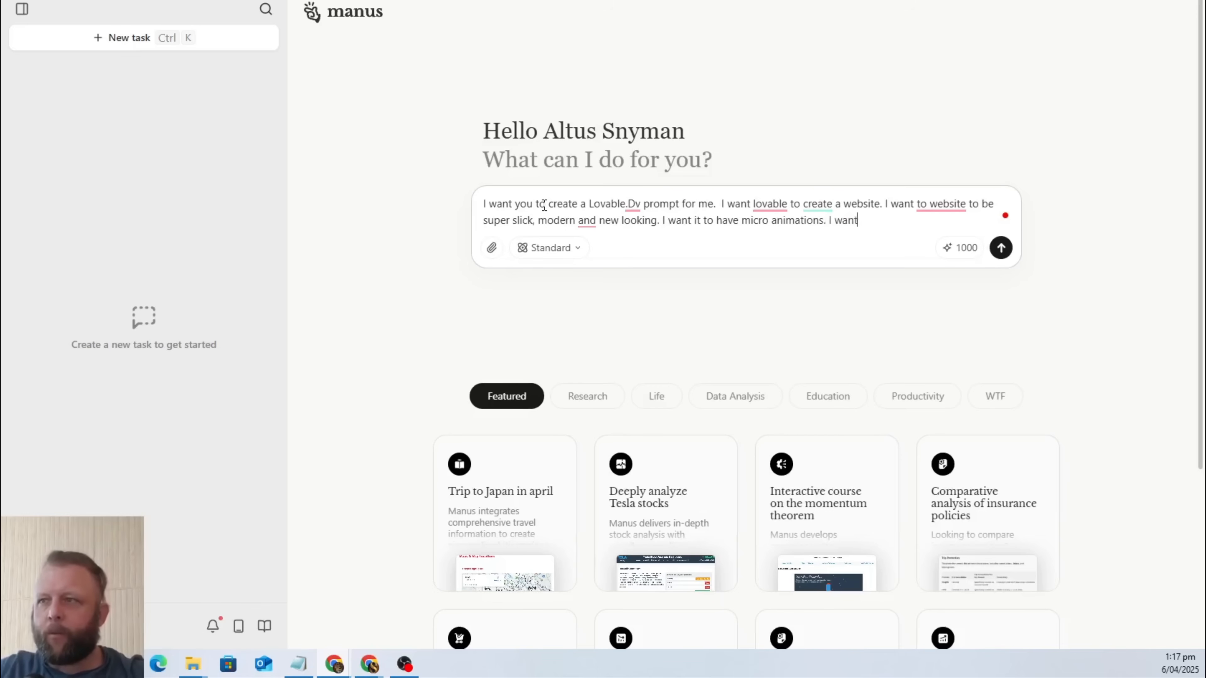
text( it to only )
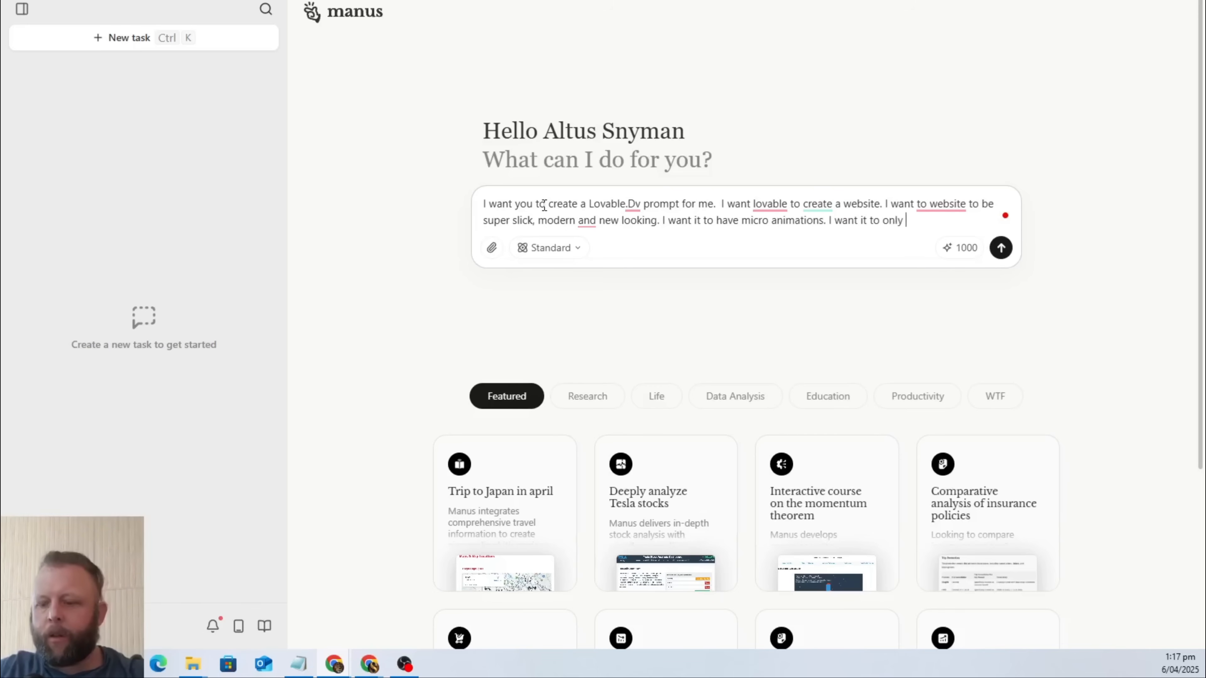
text(be is H)
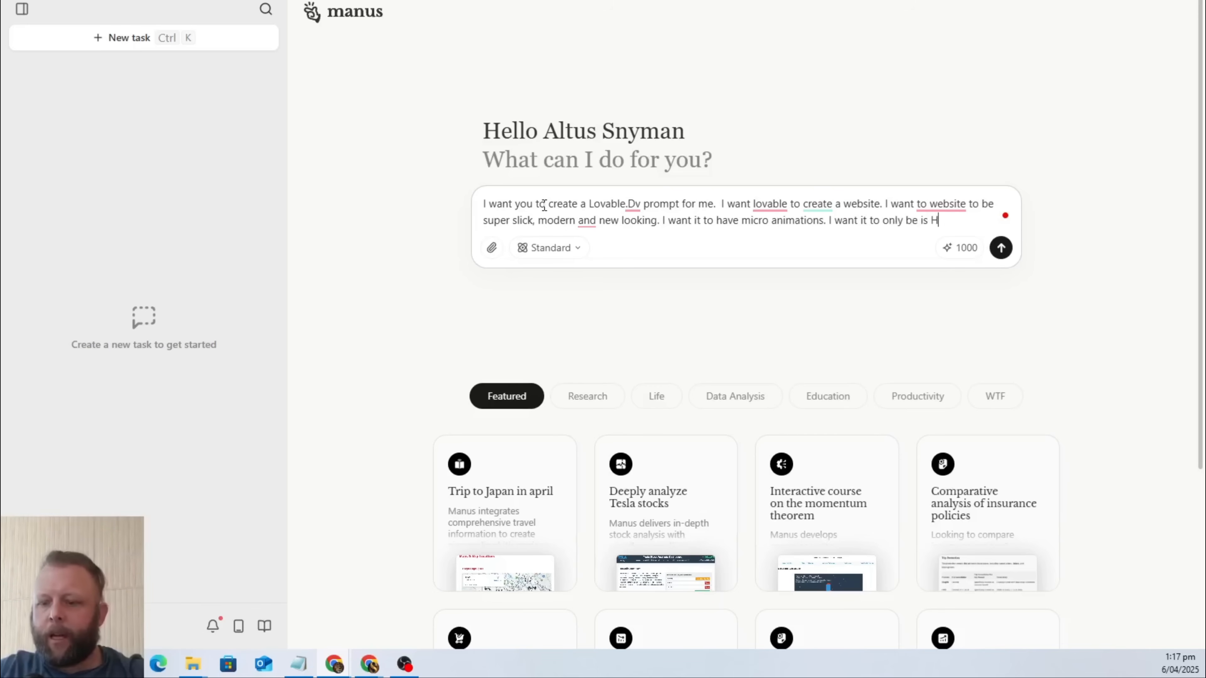
text(TML, CS)
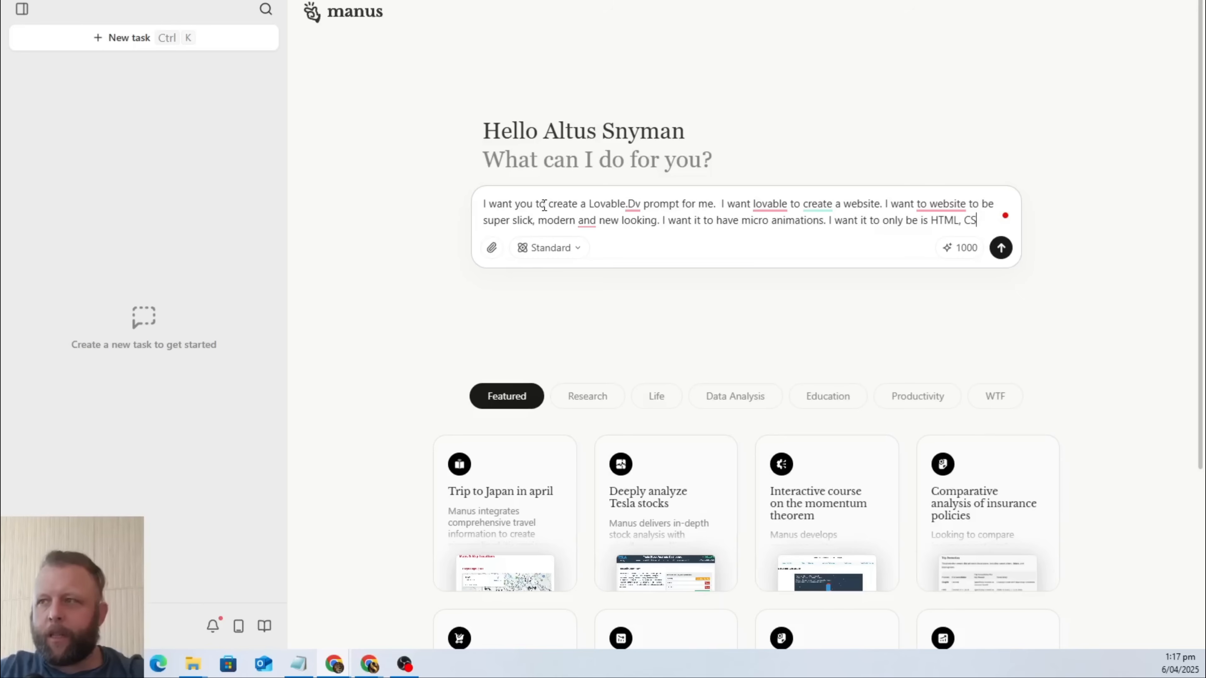
text(S and Jave code.)
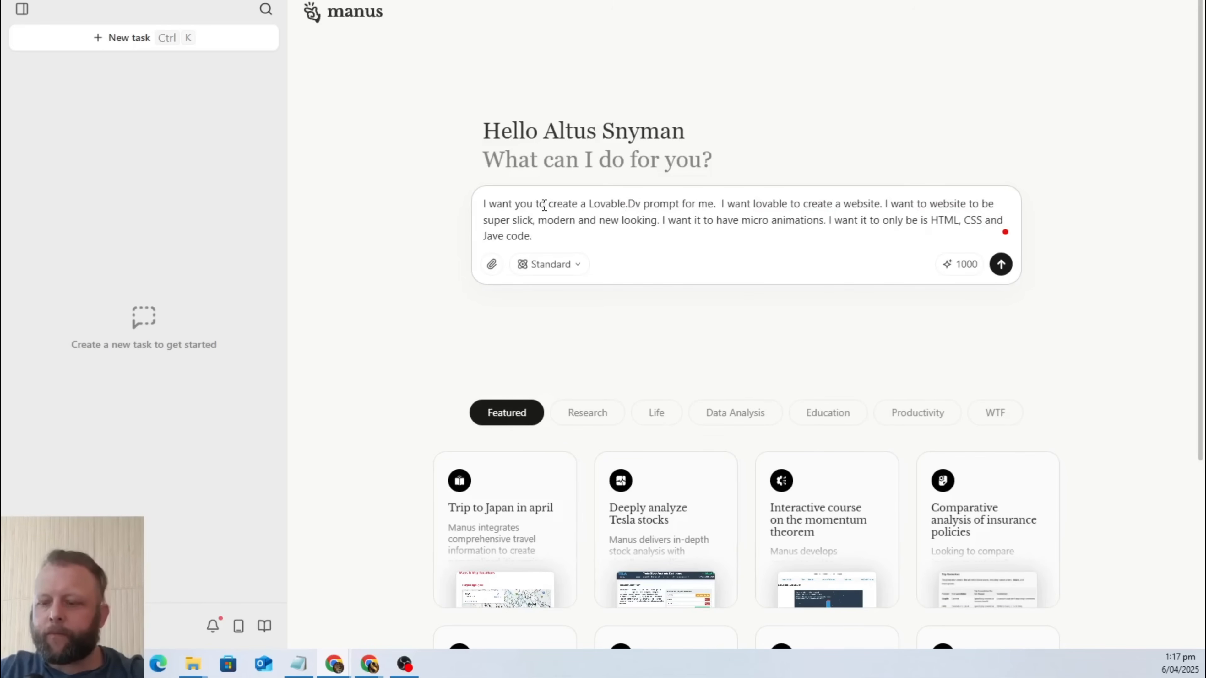
Add the sentence "I do have 3 ebeded code I want to use." to the task prompt.
text(I do h)
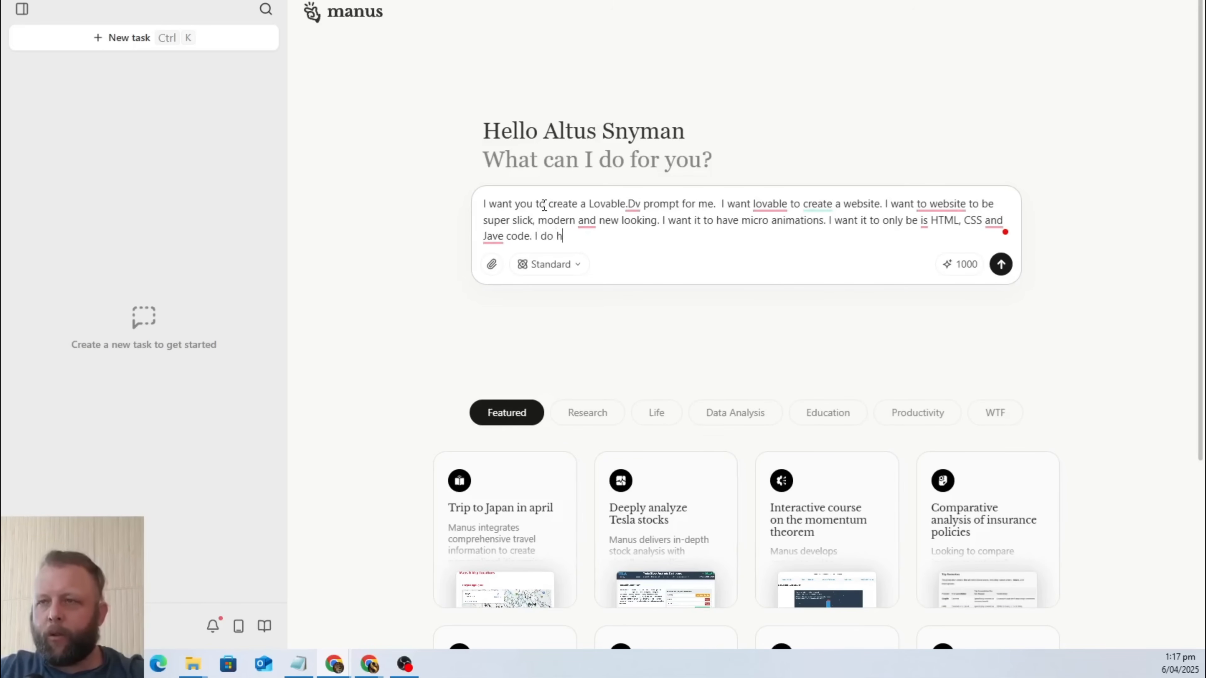
text(ave )
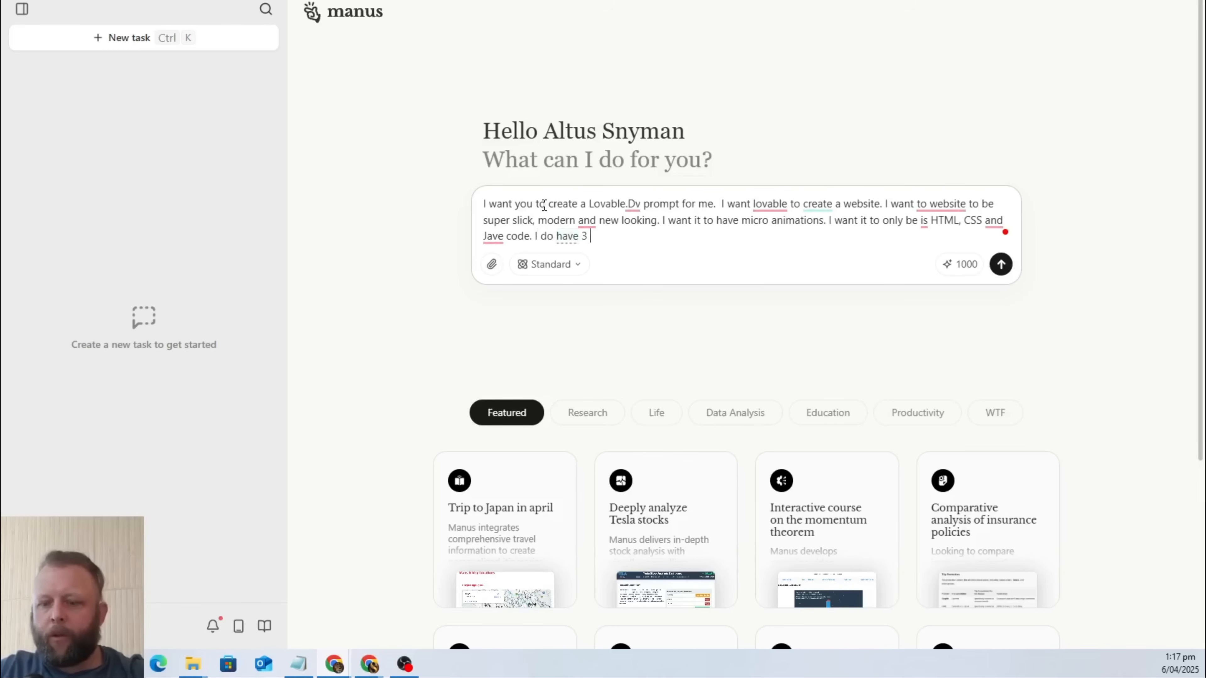
text(3 ebeded code )
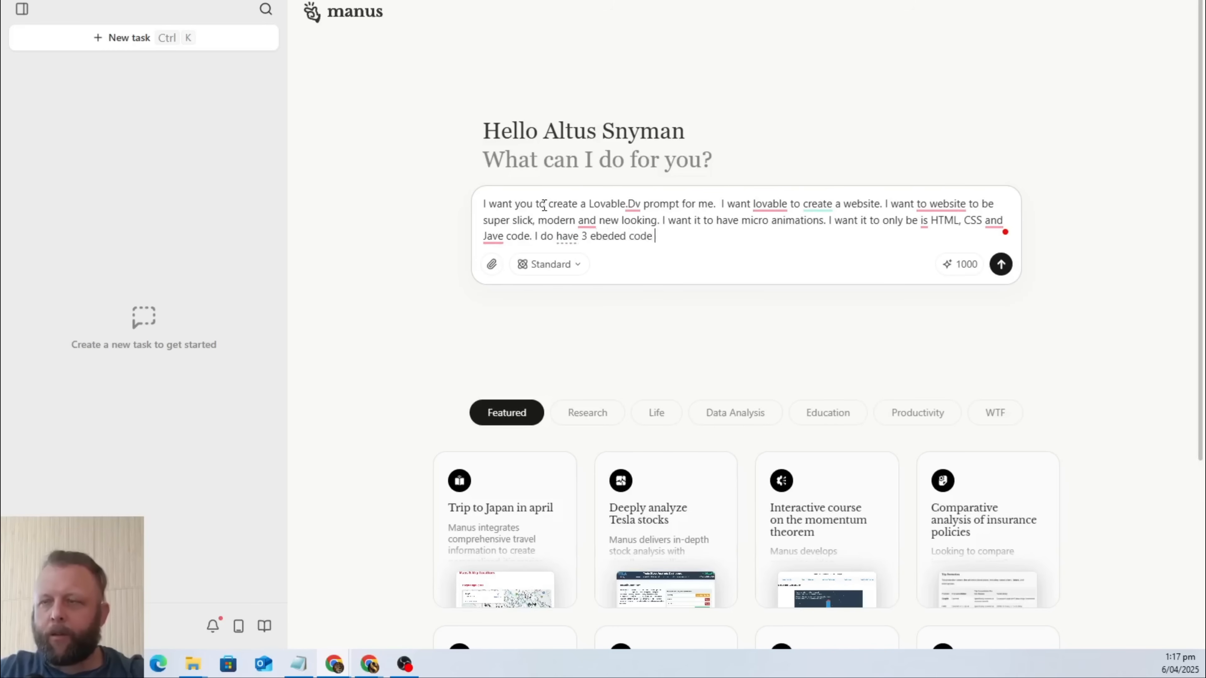
text(I want to use)
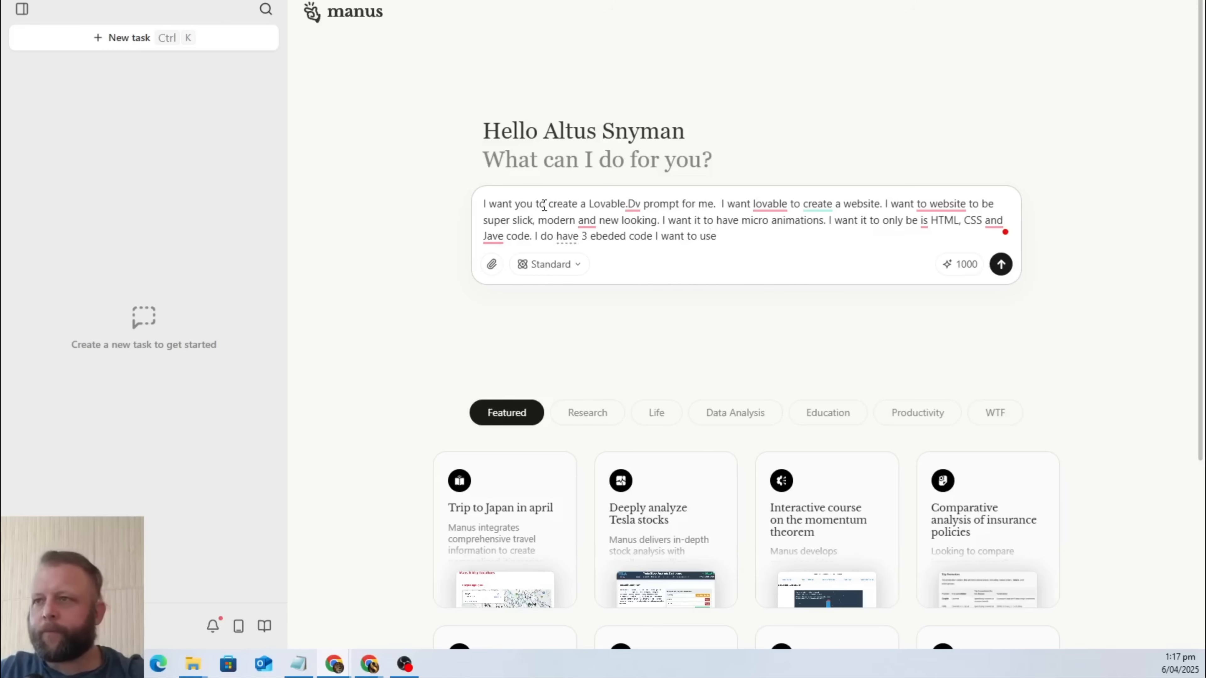
text(. )
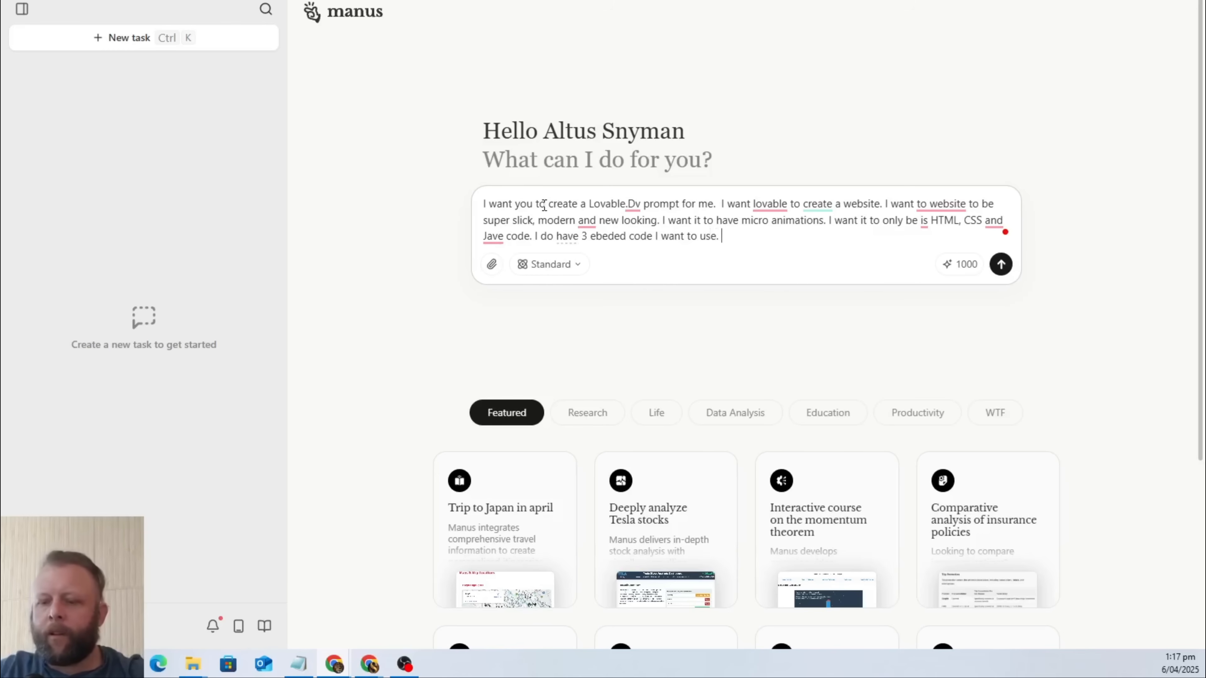
text(One for a for)
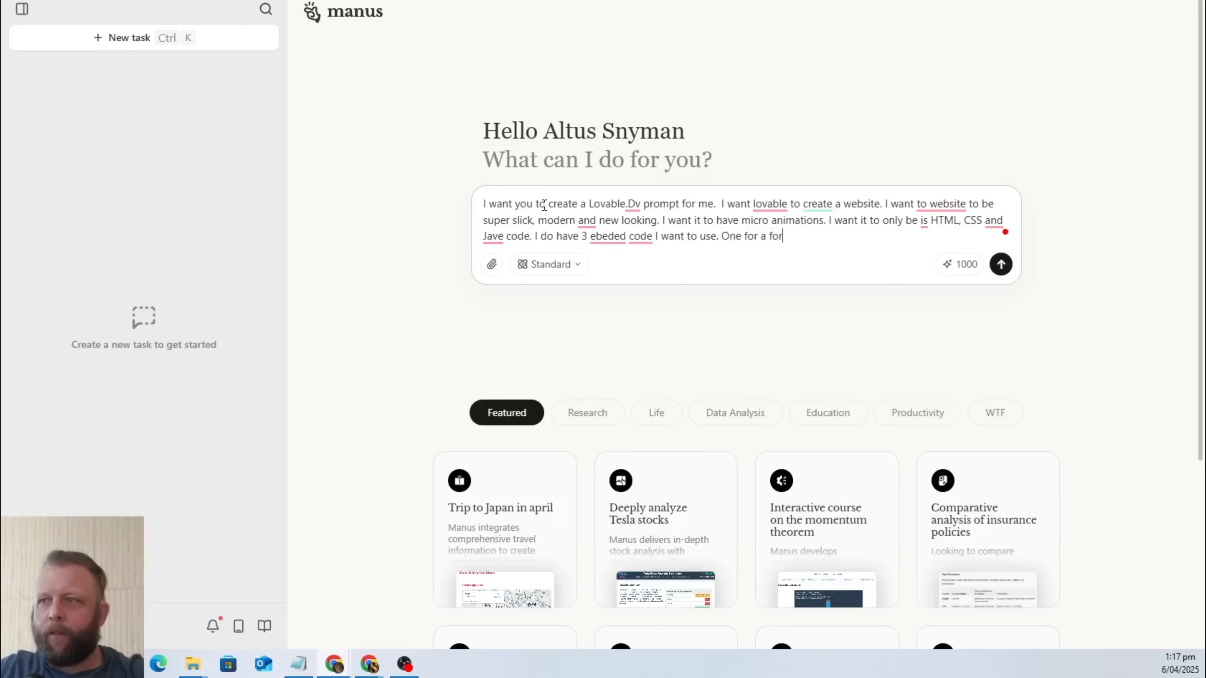
text(m, one for)
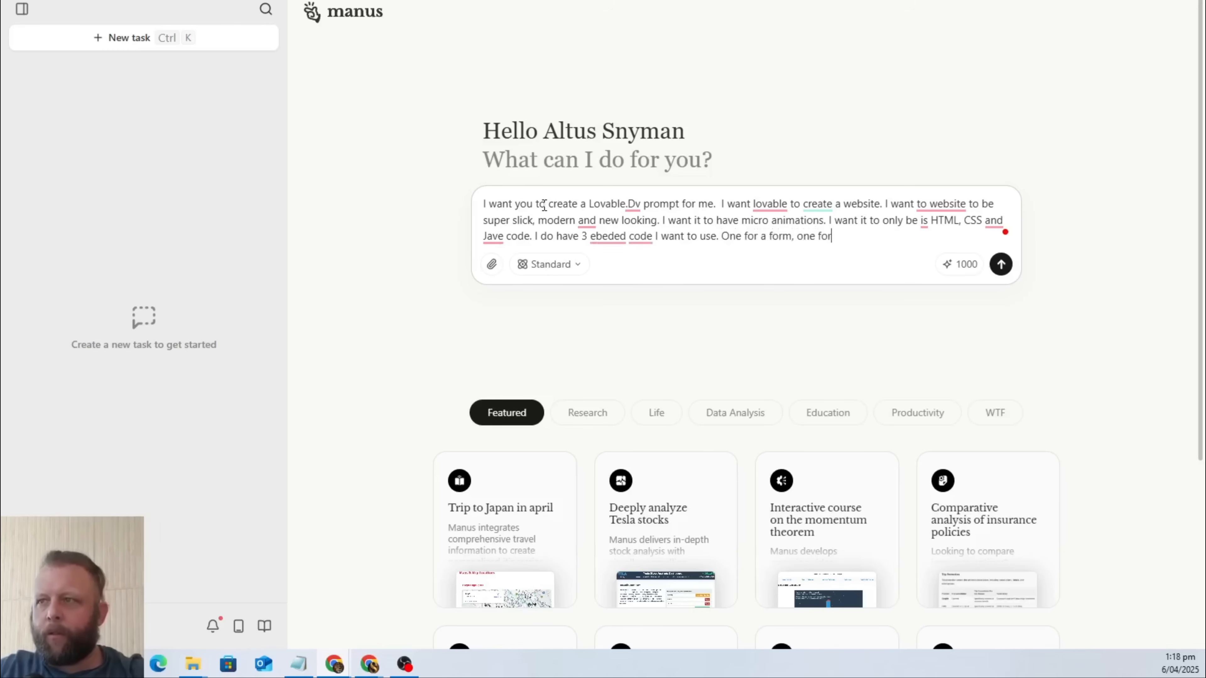
text( a calendar)
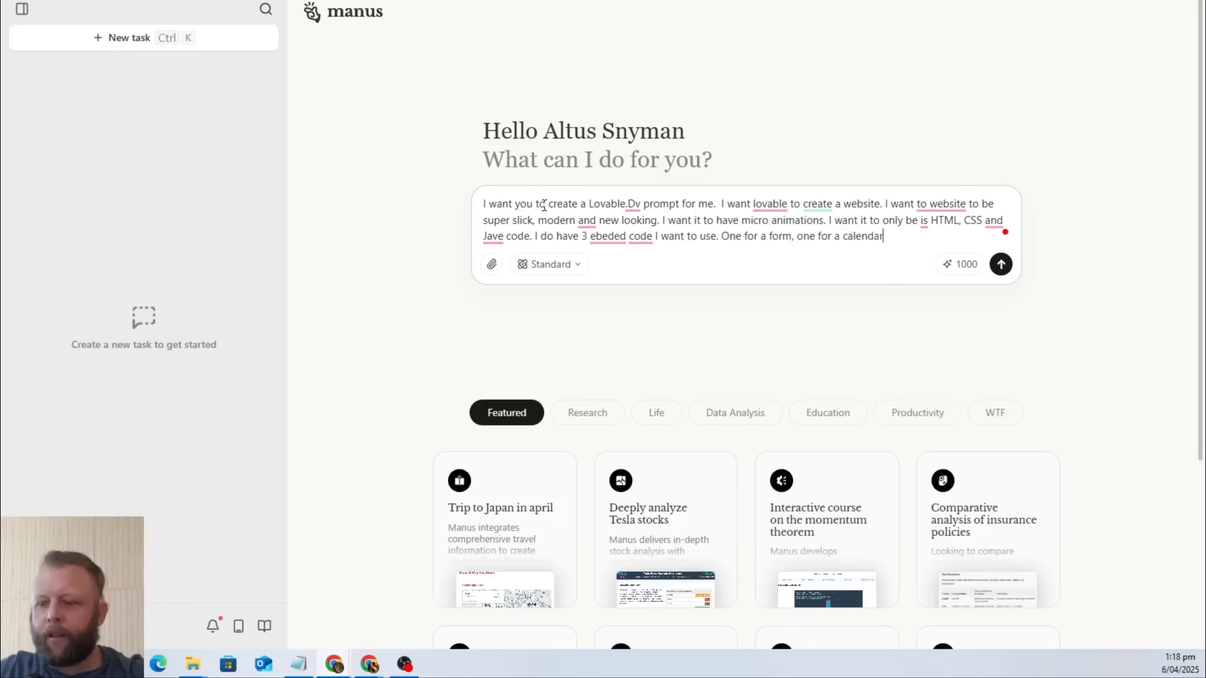
text(, one for )
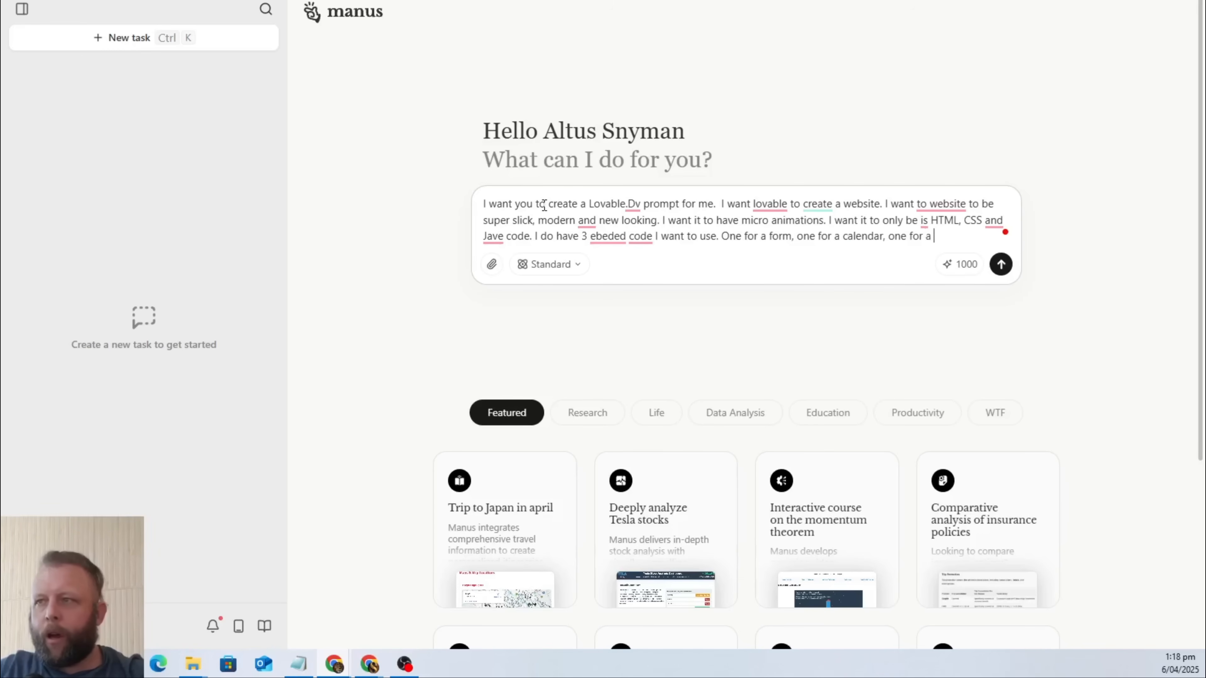
text(a website ch)
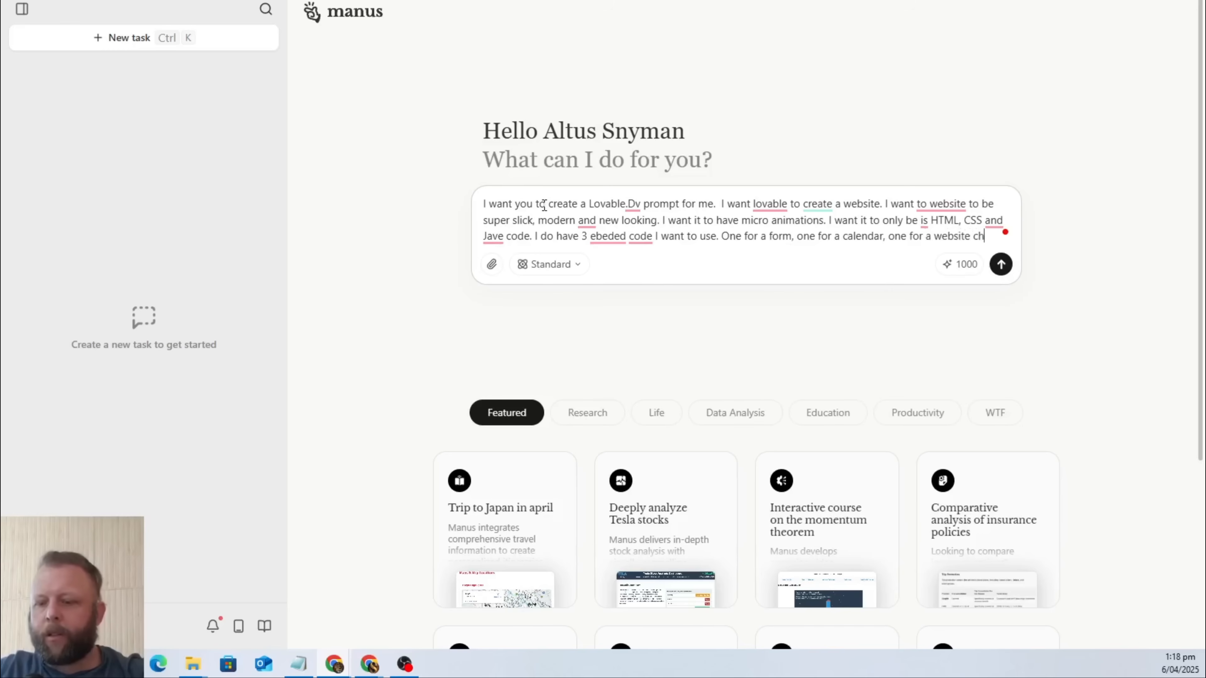
text(at wi)
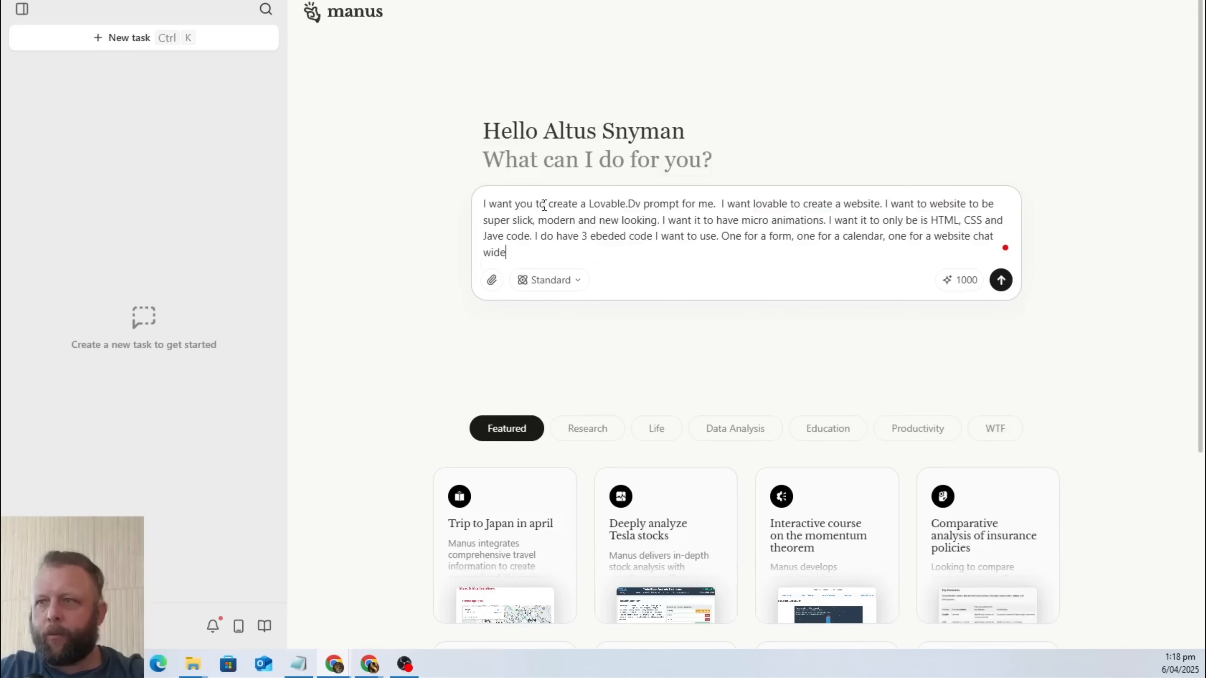
text(get)
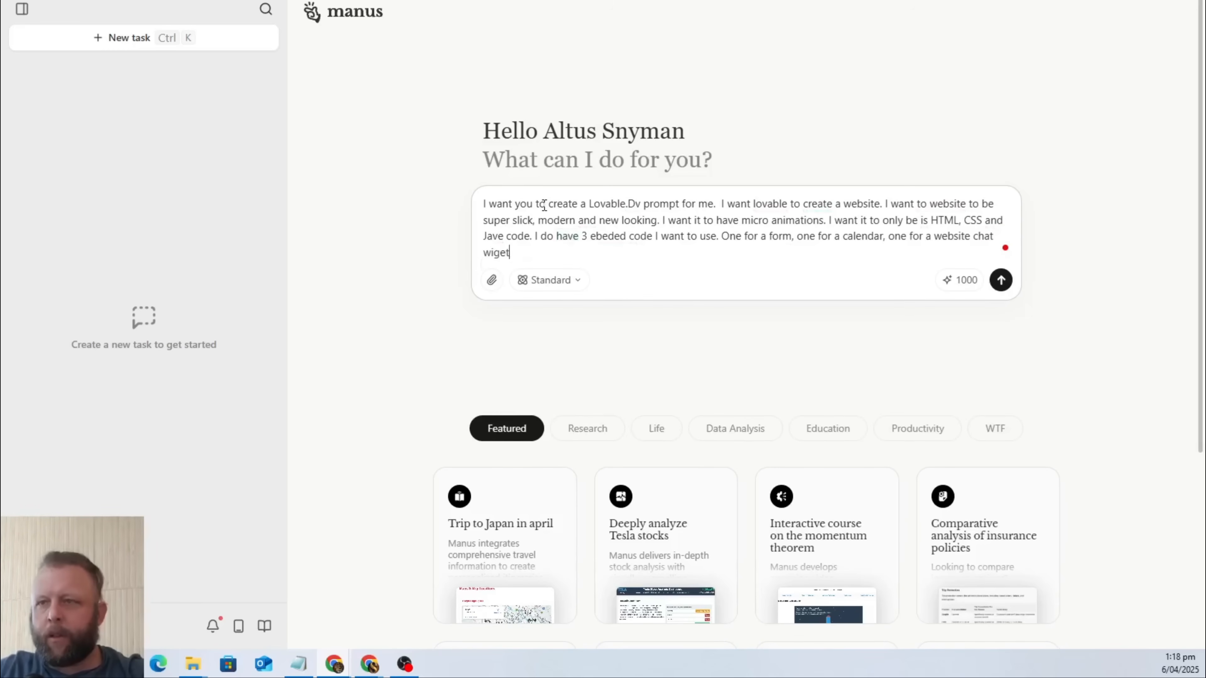
text( that needs to go)
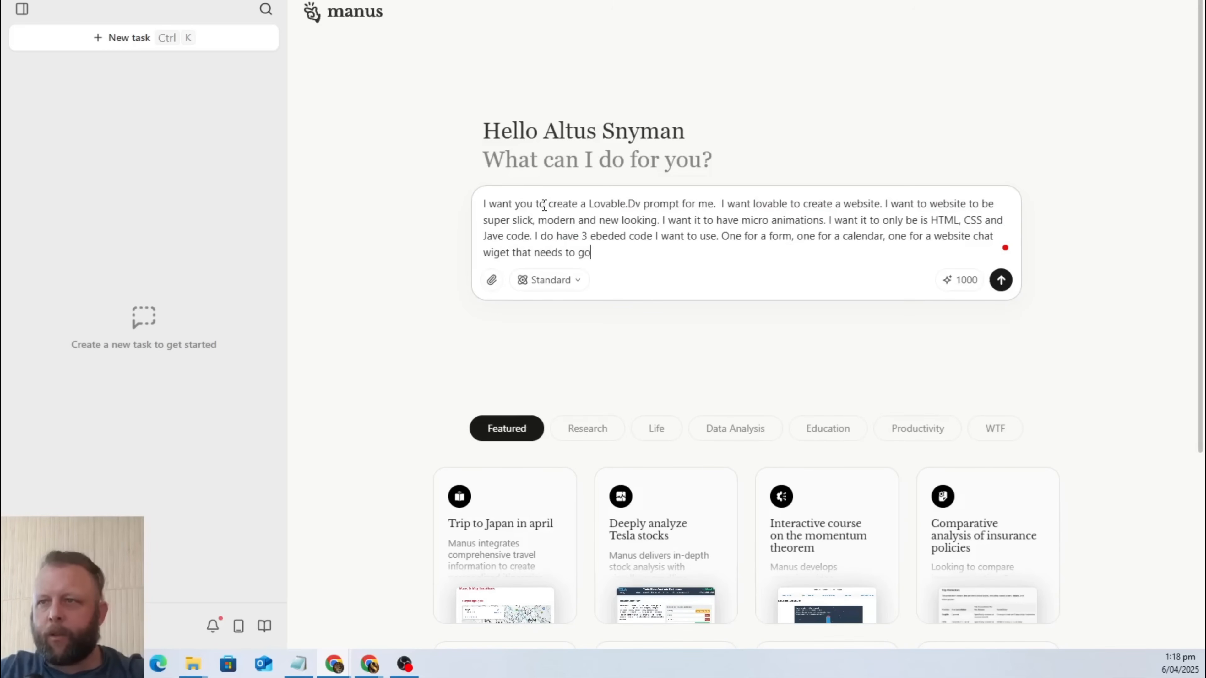
text( in the heade)
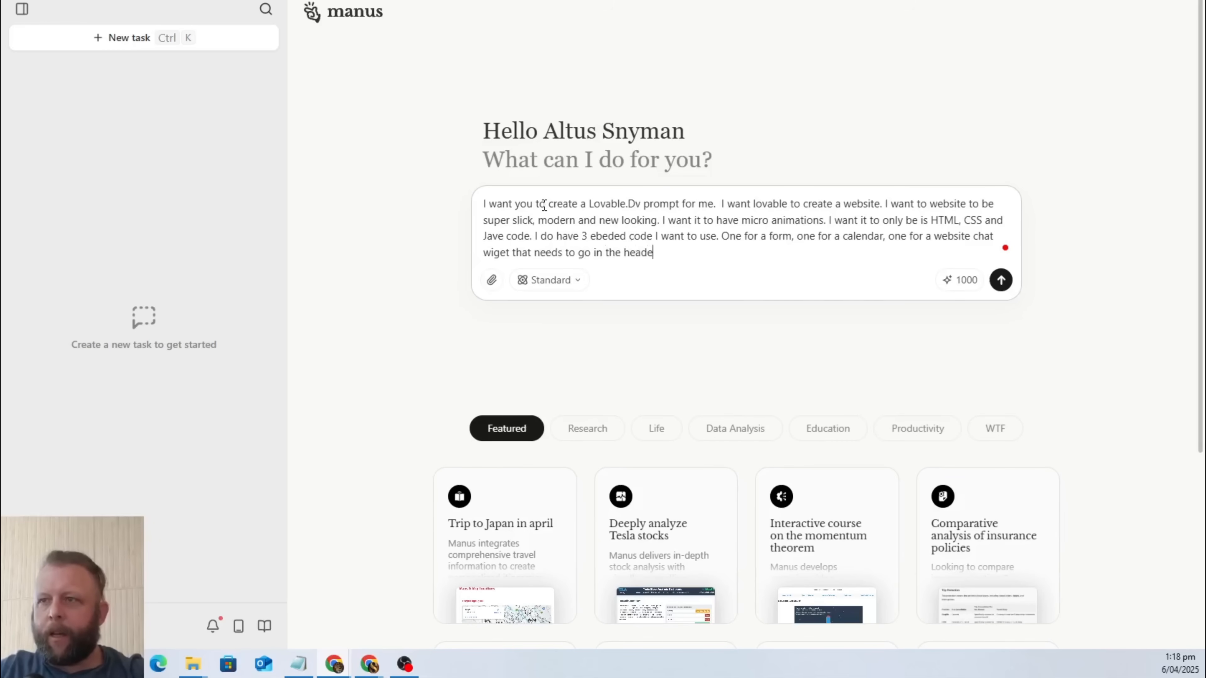
text(r / footer )
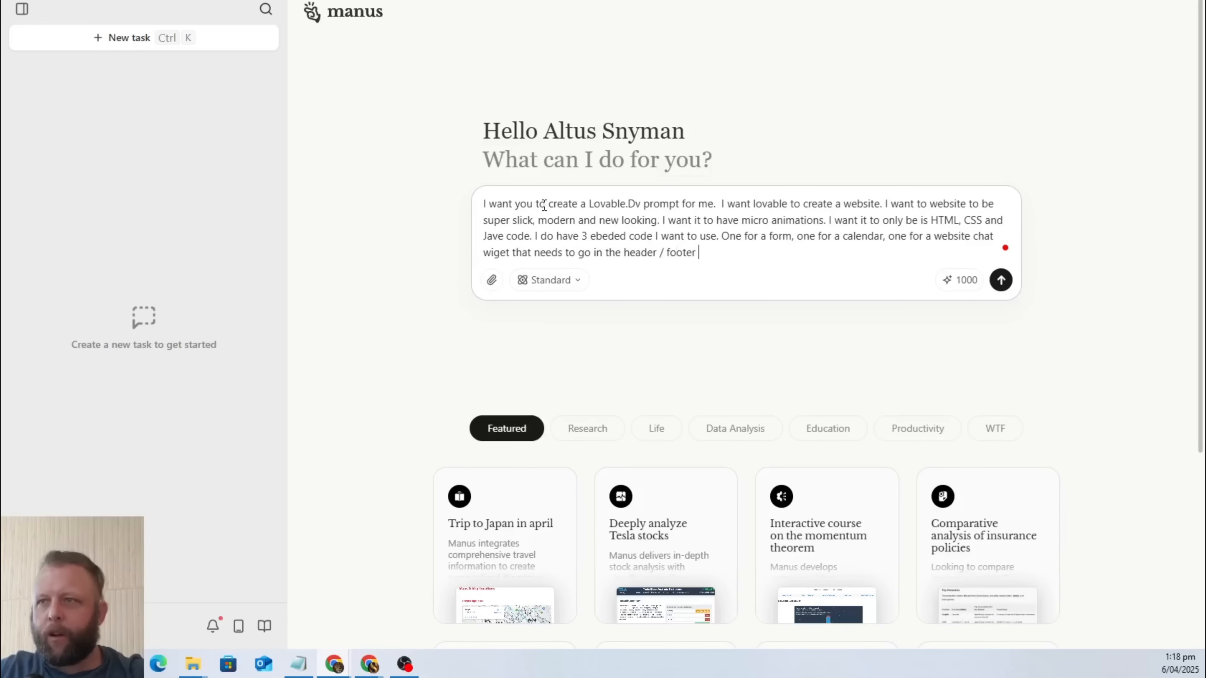
text(of every page.)
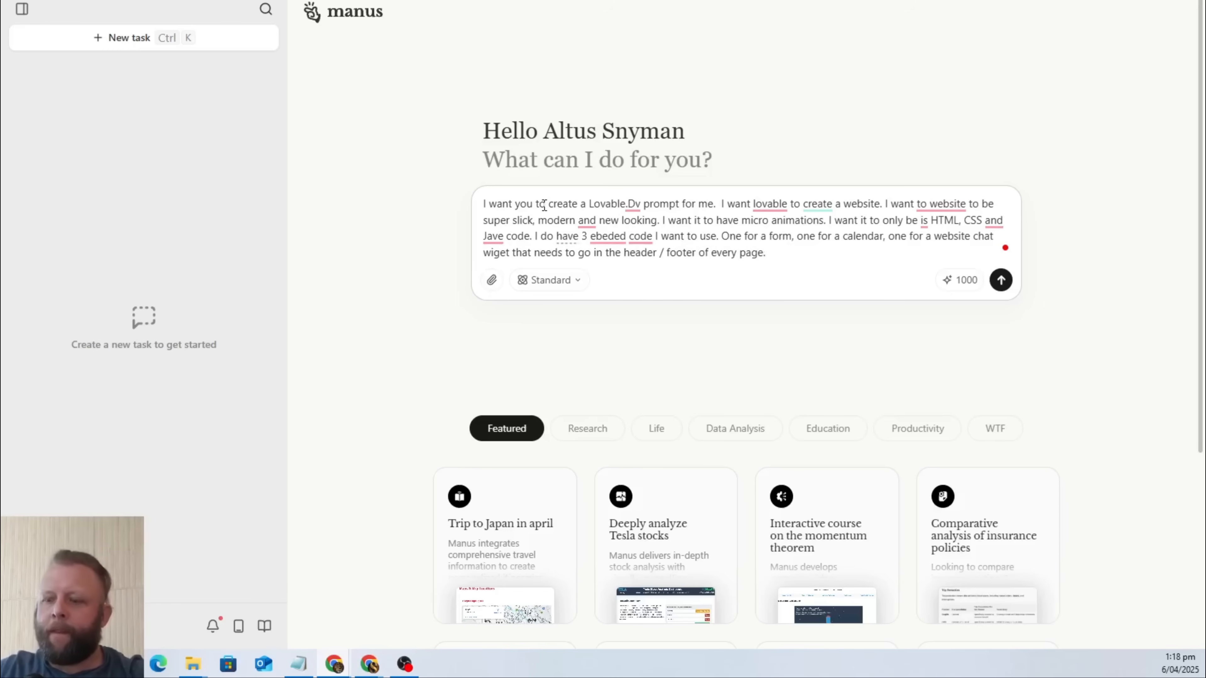
text(  I wa)
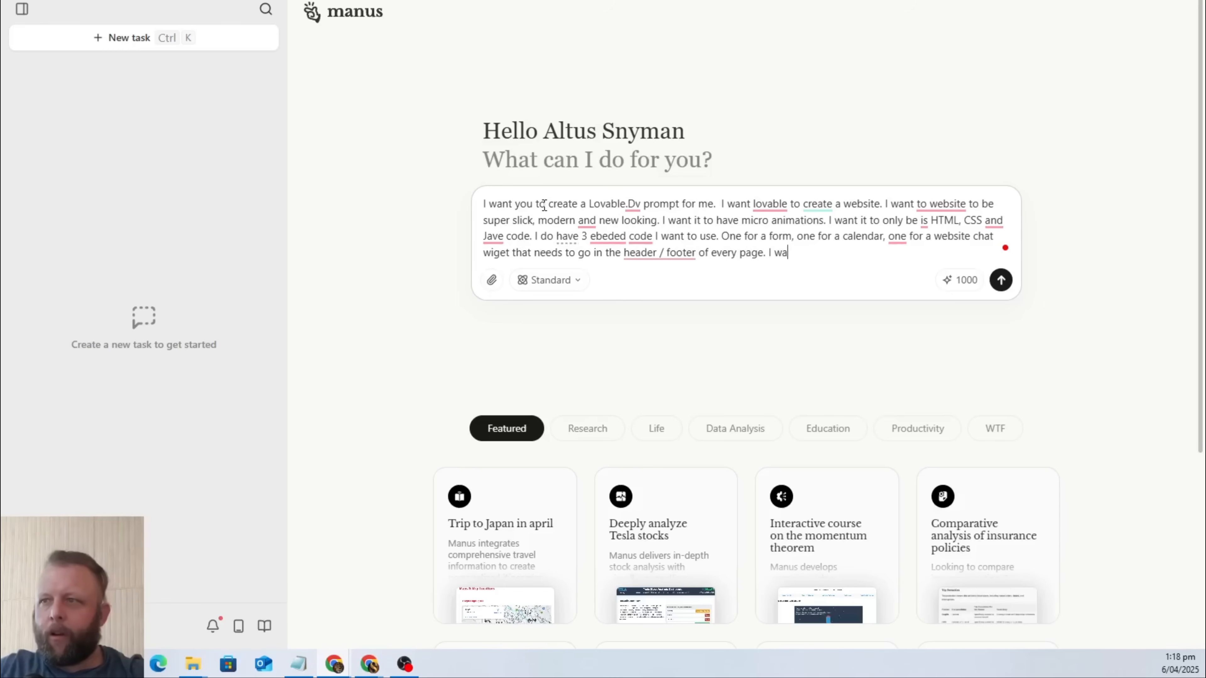
text(nt you to )
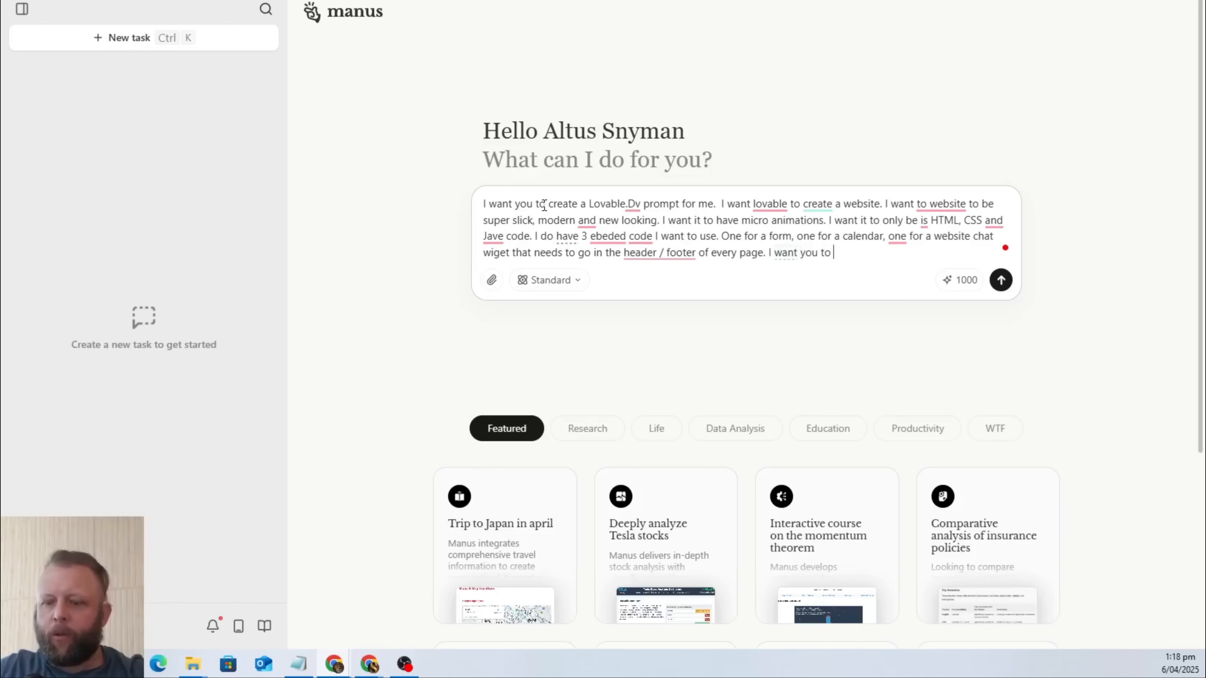
text(give me the )
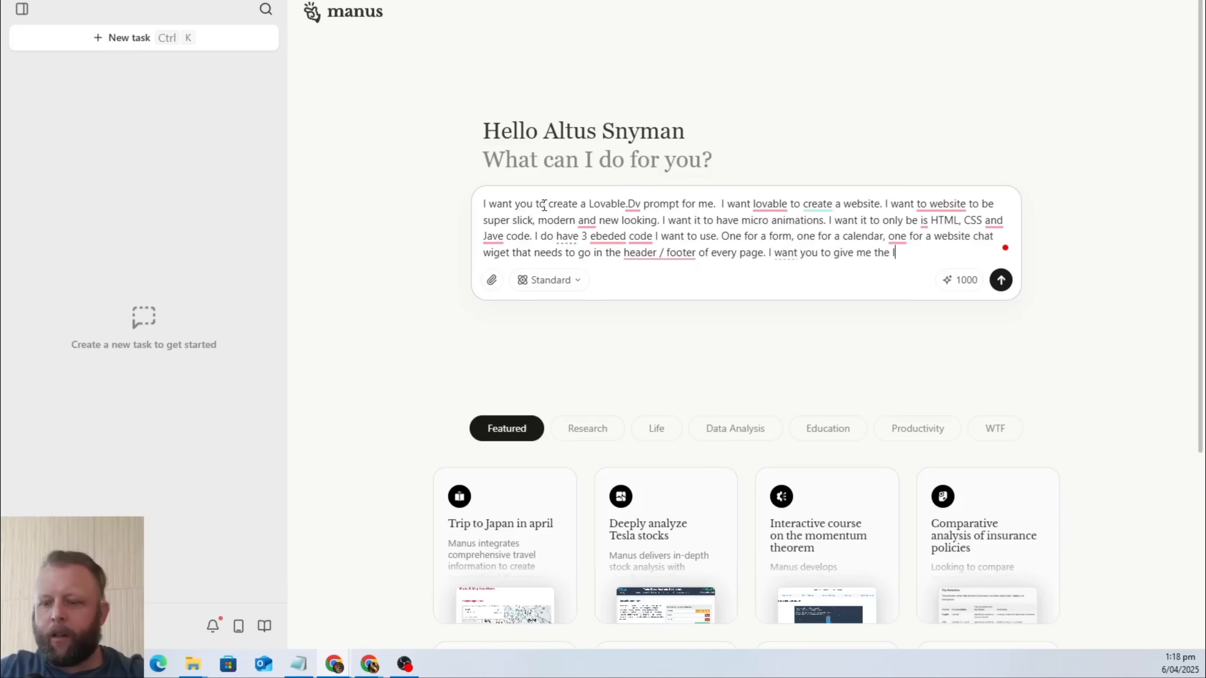
text(lovable p)
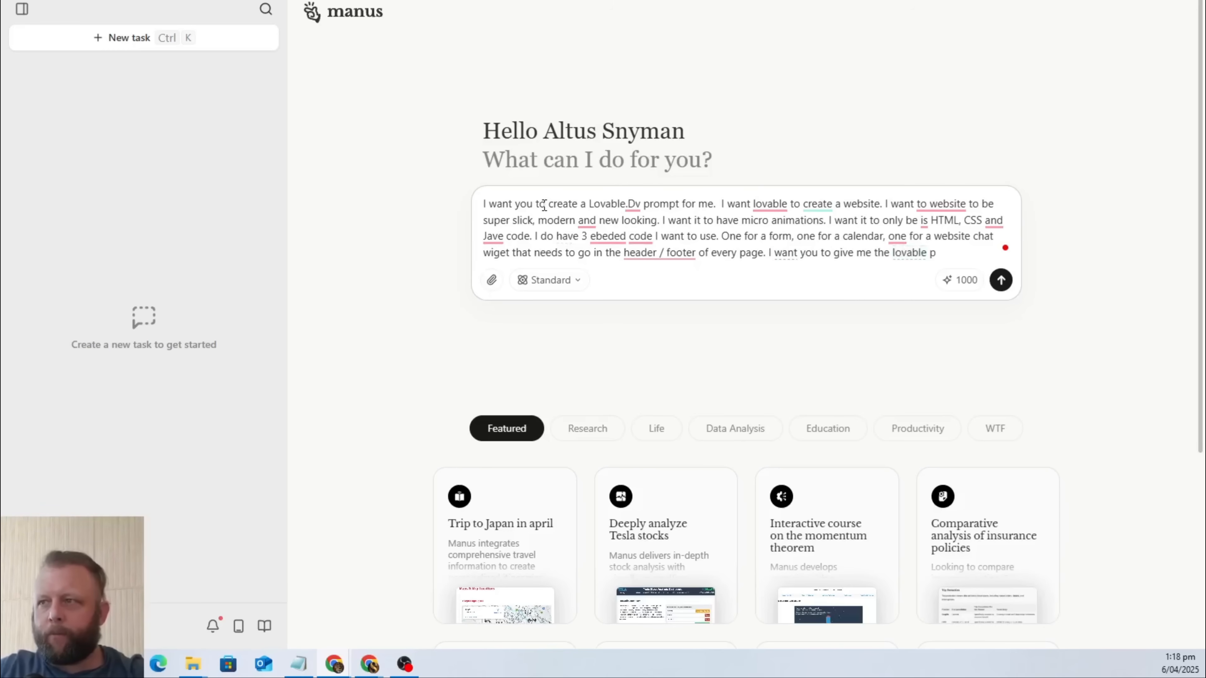
text(re.dv )
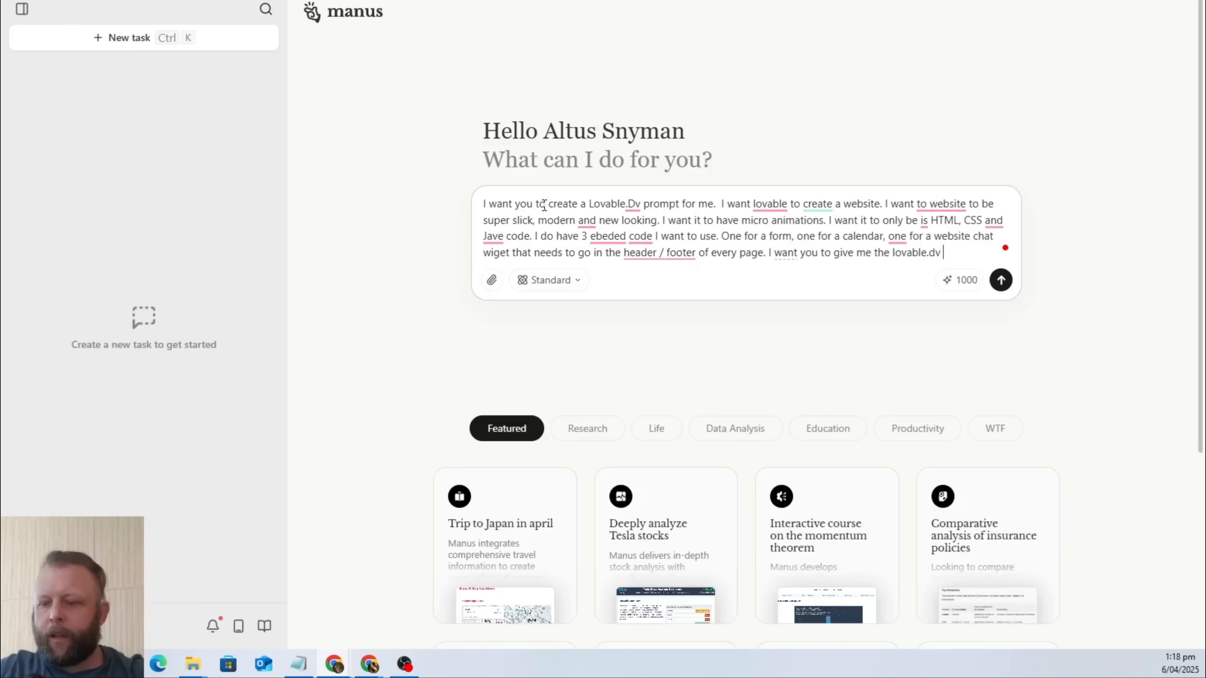
text(prompt and instr)
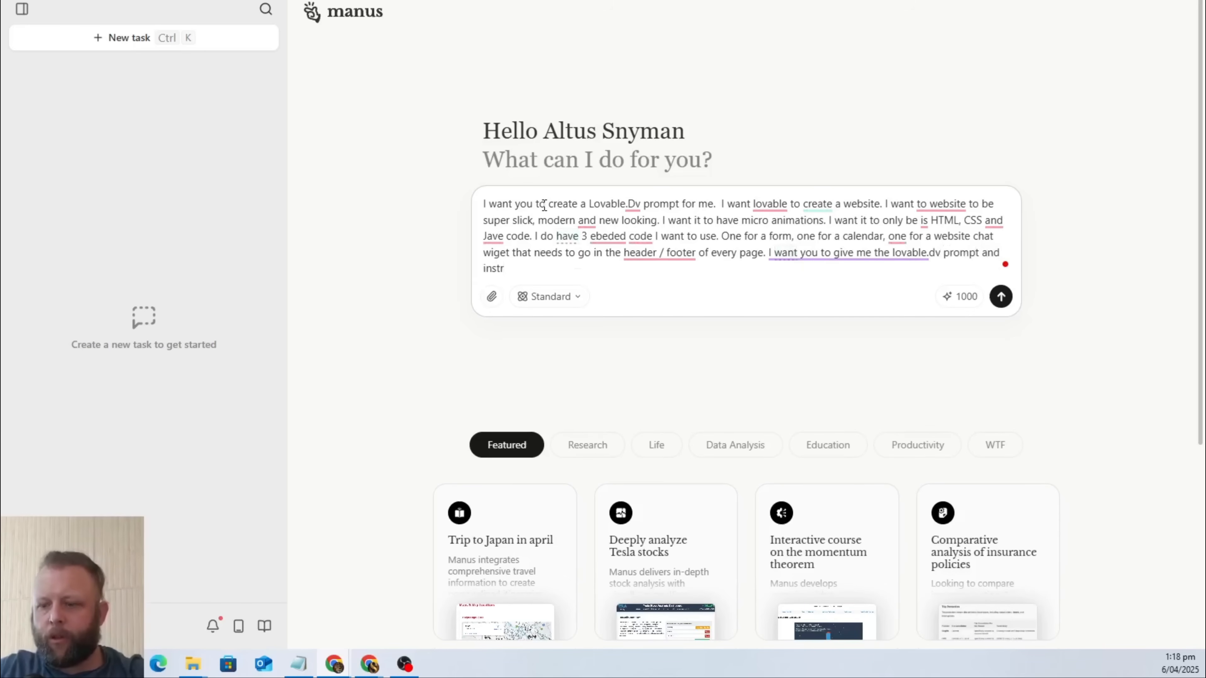
text(uctions)
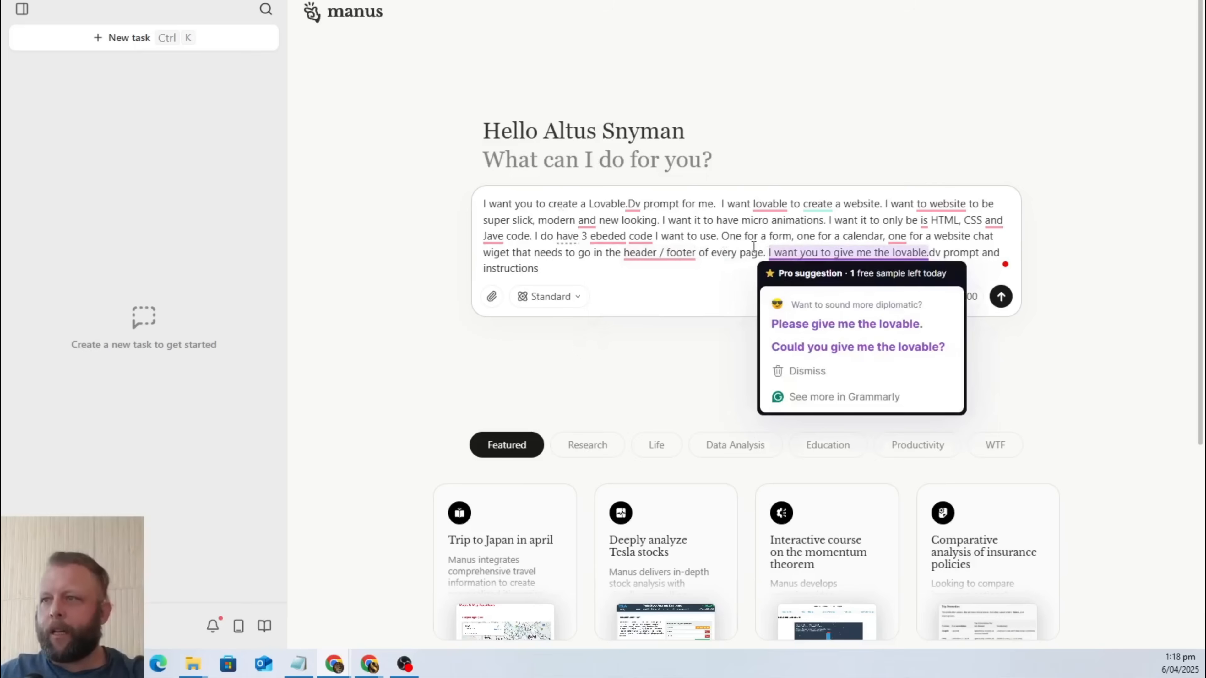
Insert "I don't want it to be a beta version." before the sentence requesting the lovable.dv prompt and instructions.
click(766, 249)
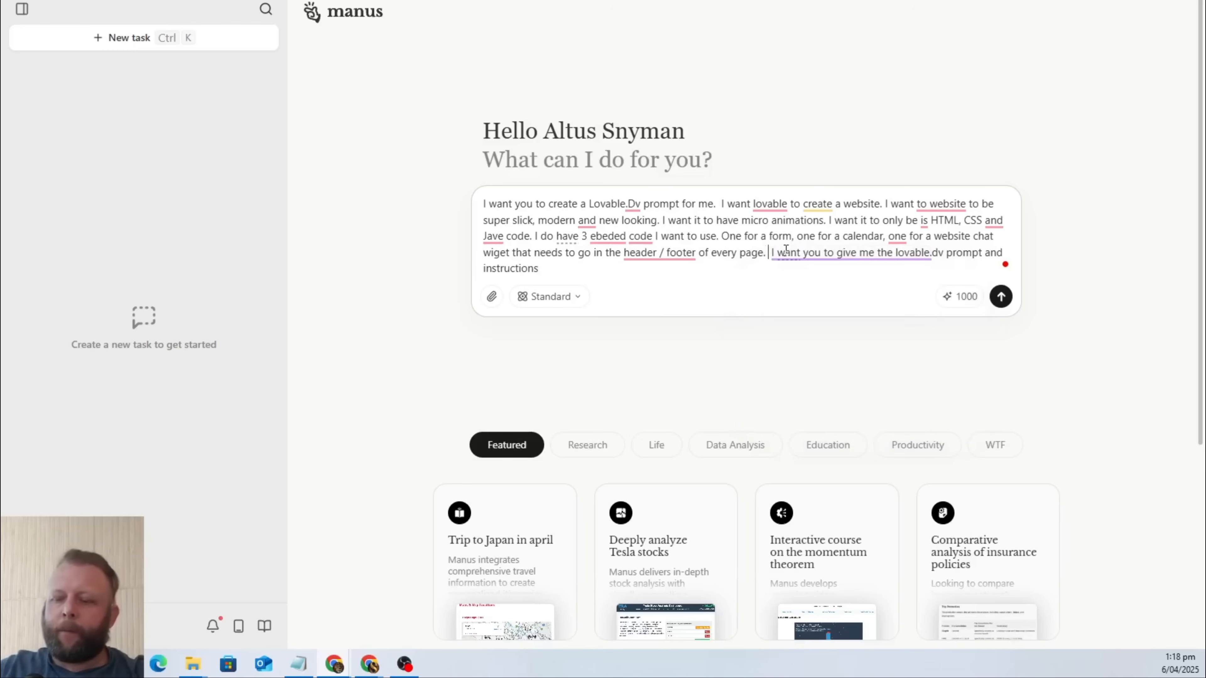
text(I don't w)
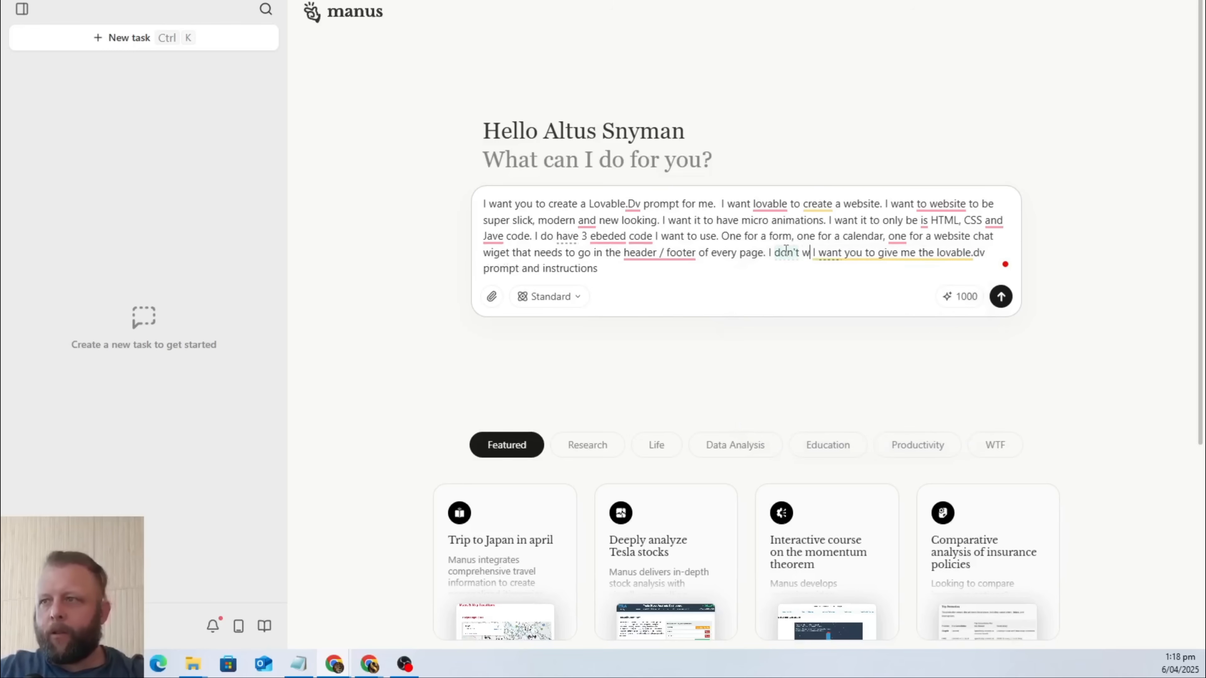
text(ant it to be a)
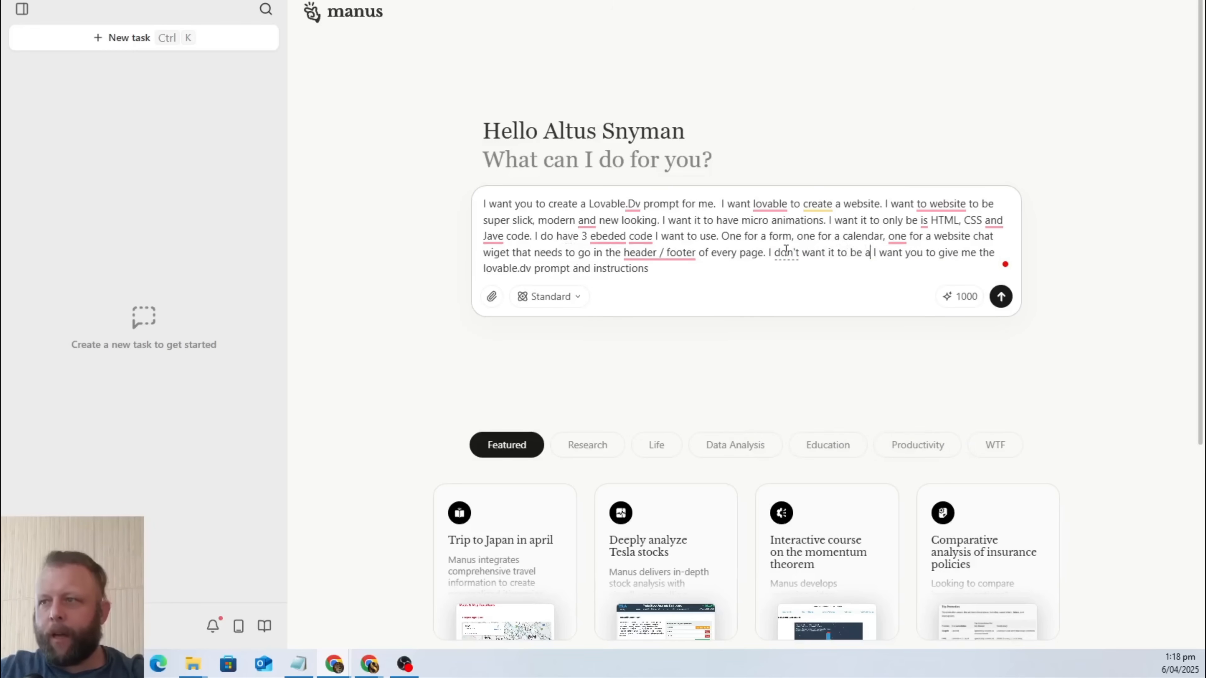
text( beta versio )
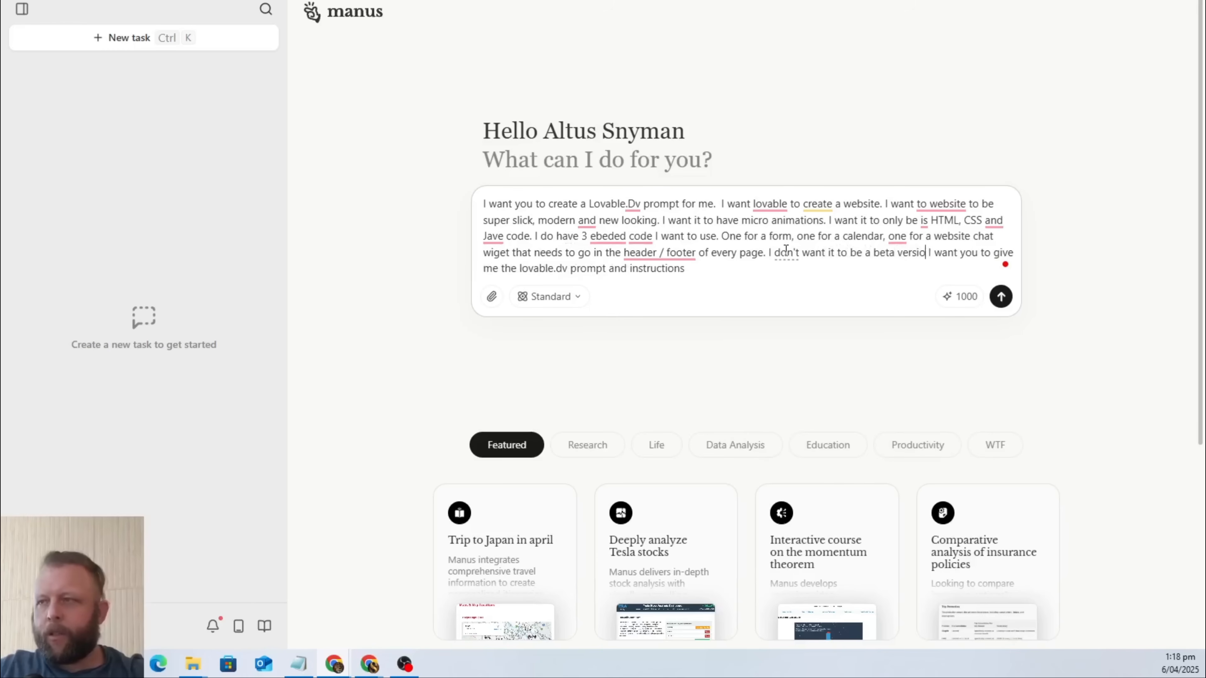
text(n. I want tit)
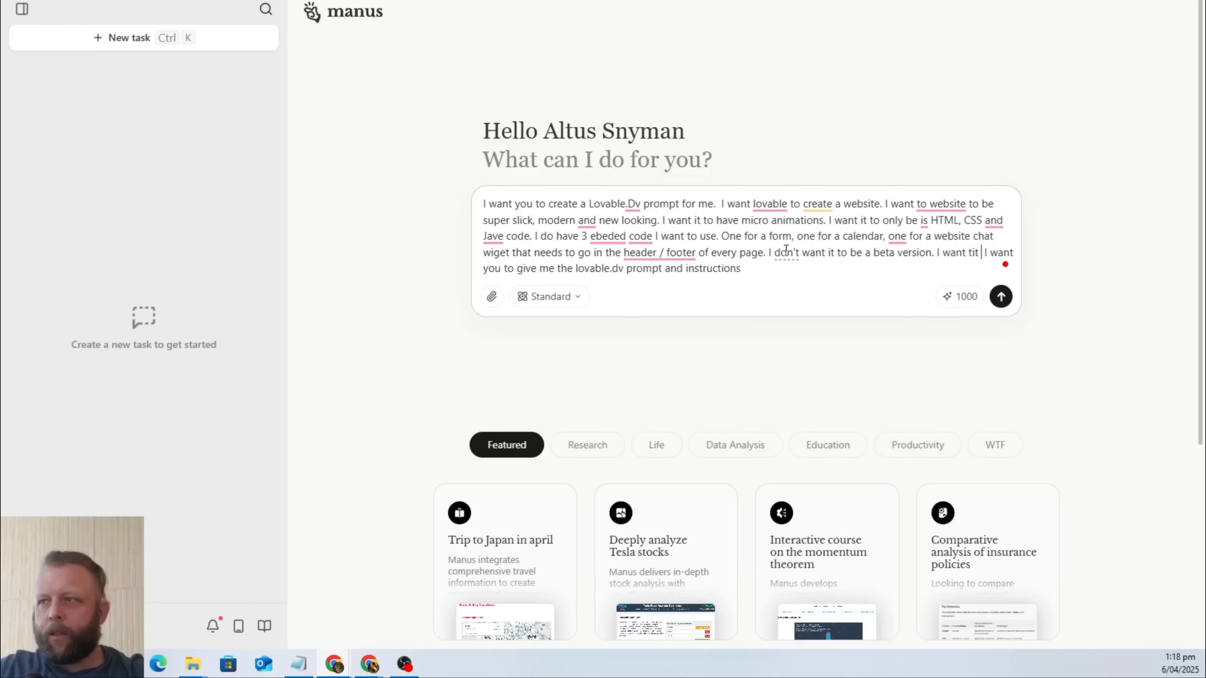
Continue the inserted text with "I want it to be the final release, as if you test it 10 time".
key(BackSpace)
key(BackSpace)
key(BackSpace)
key(BackSpace)
text(it to b )
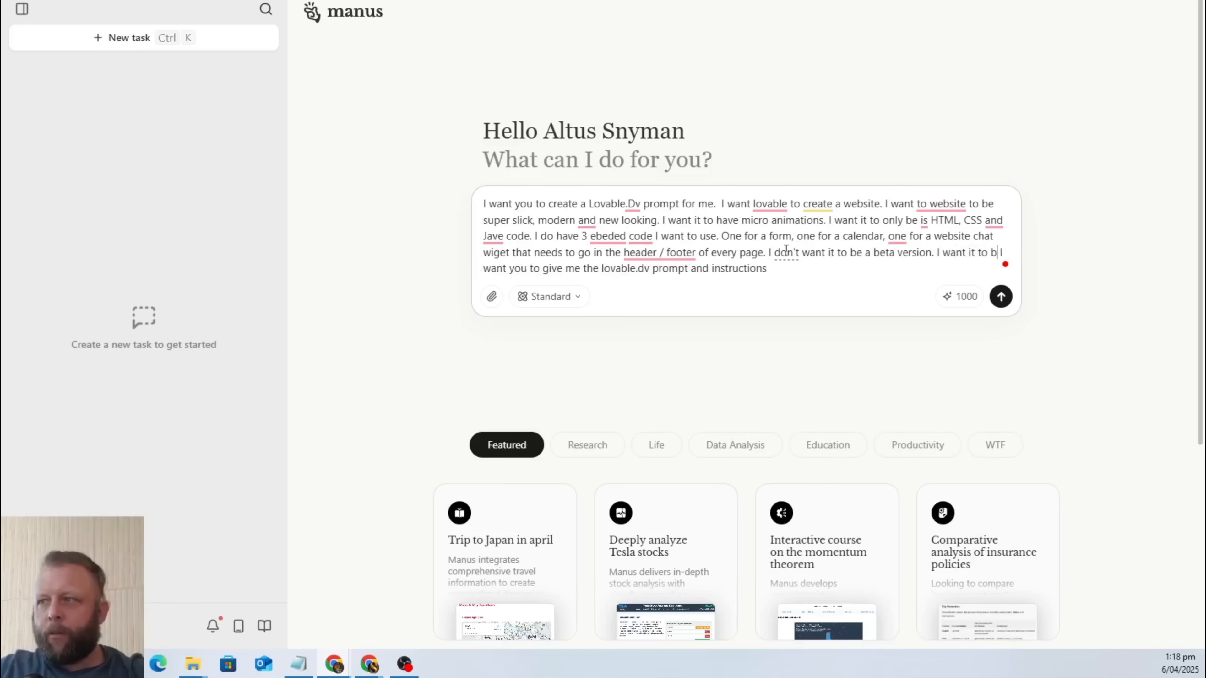
text(e the final )
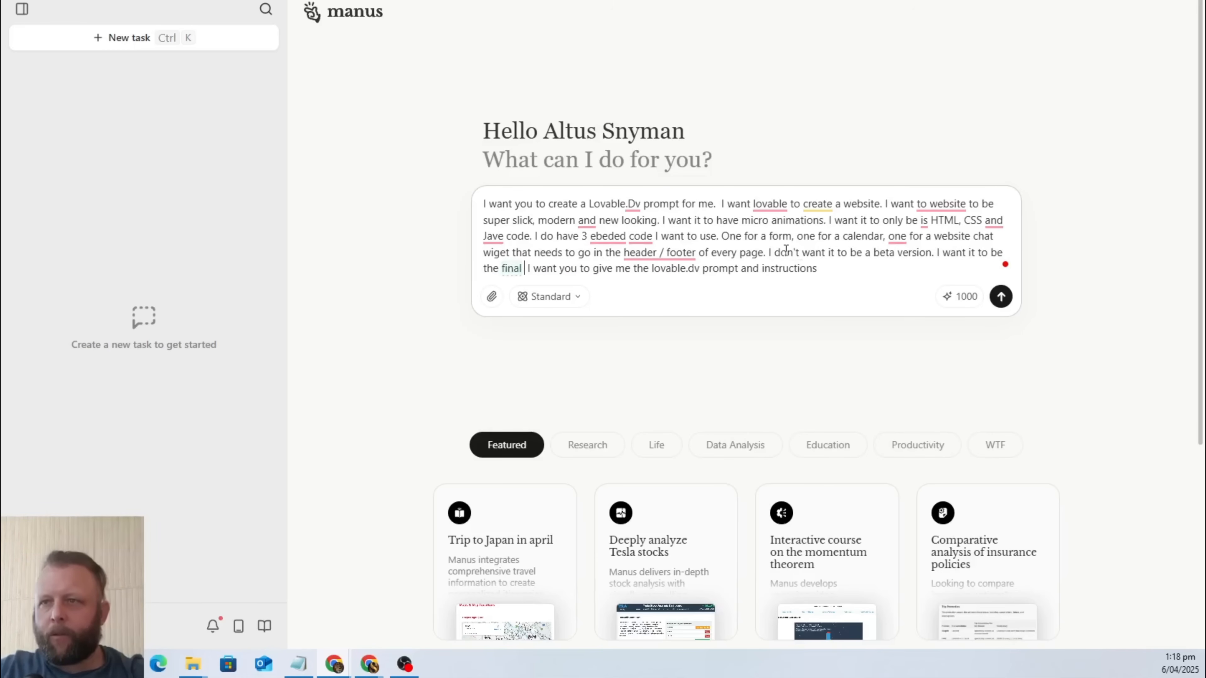
text(release, as if )
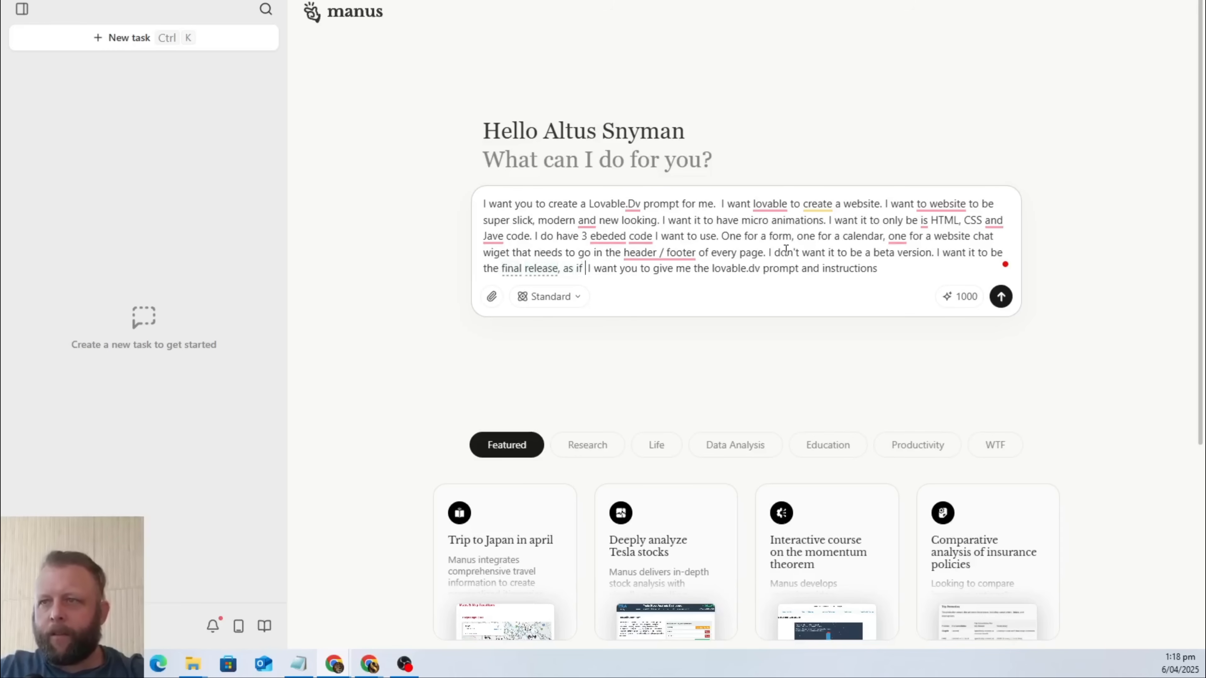
text(you test it 1)
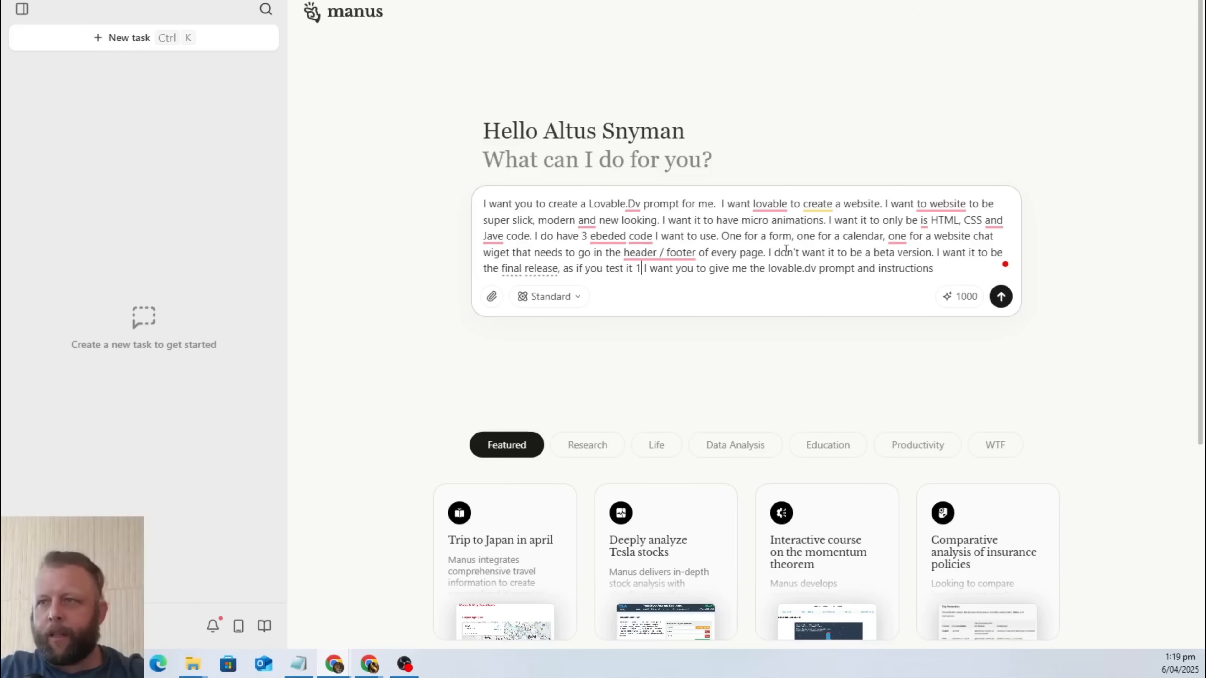
text(0 time)
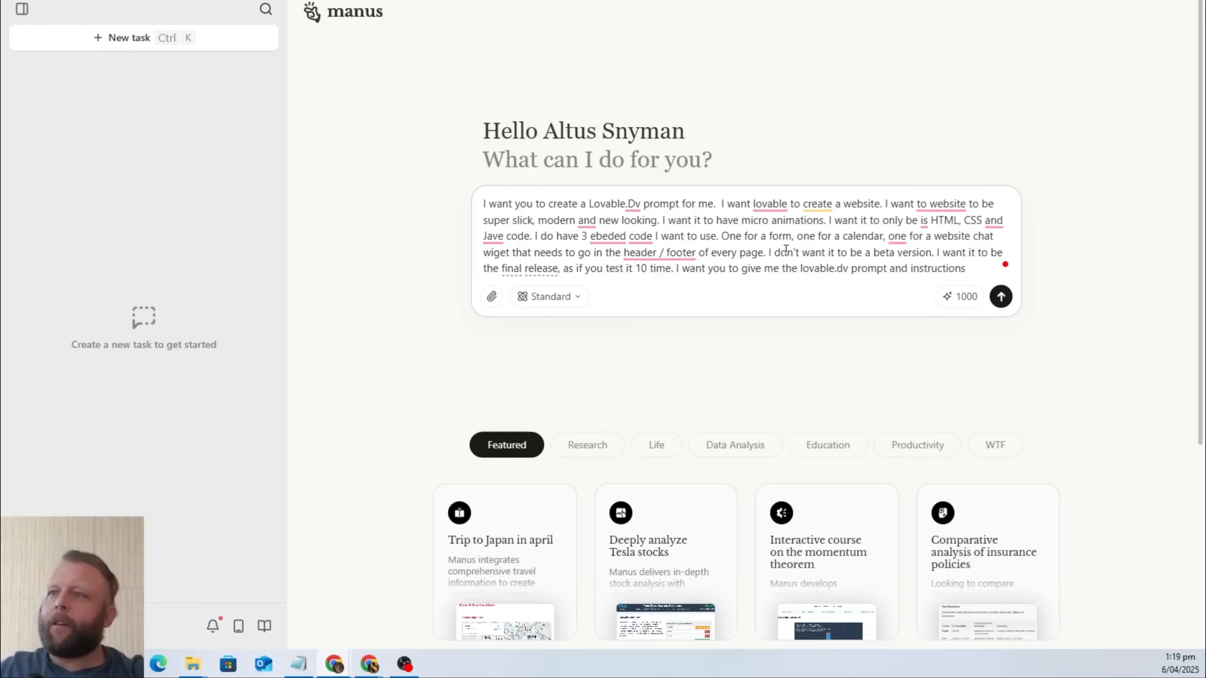
text(. I want m)
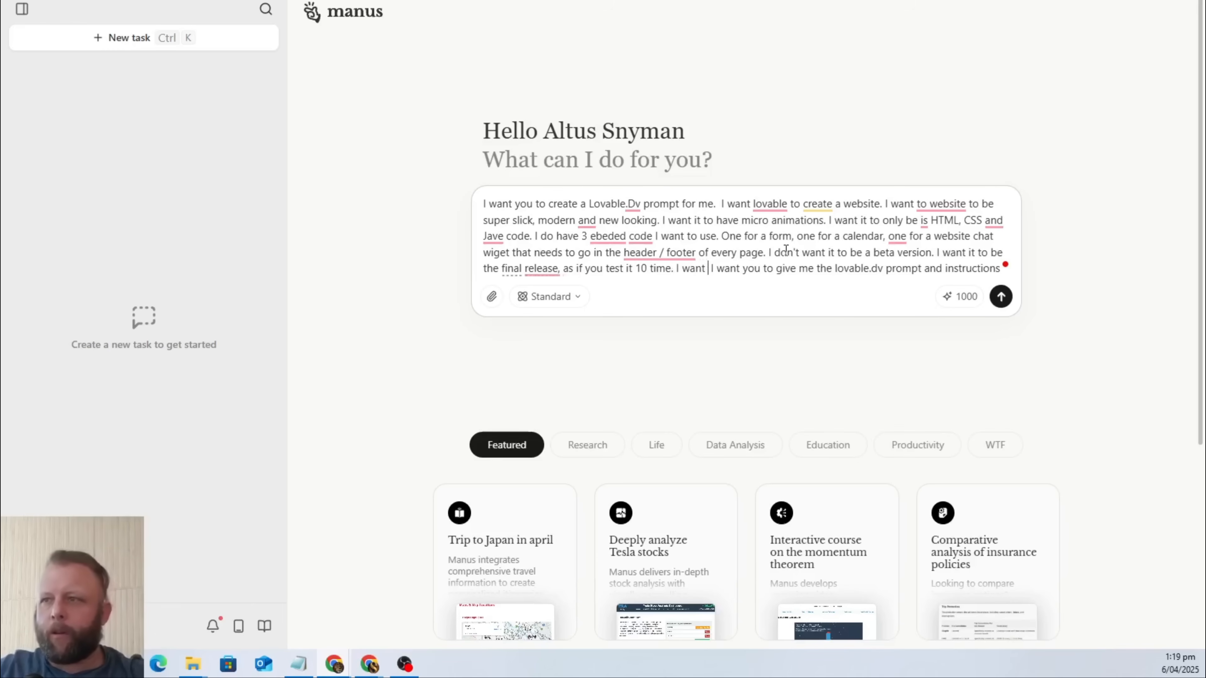
text(ultiple pages)
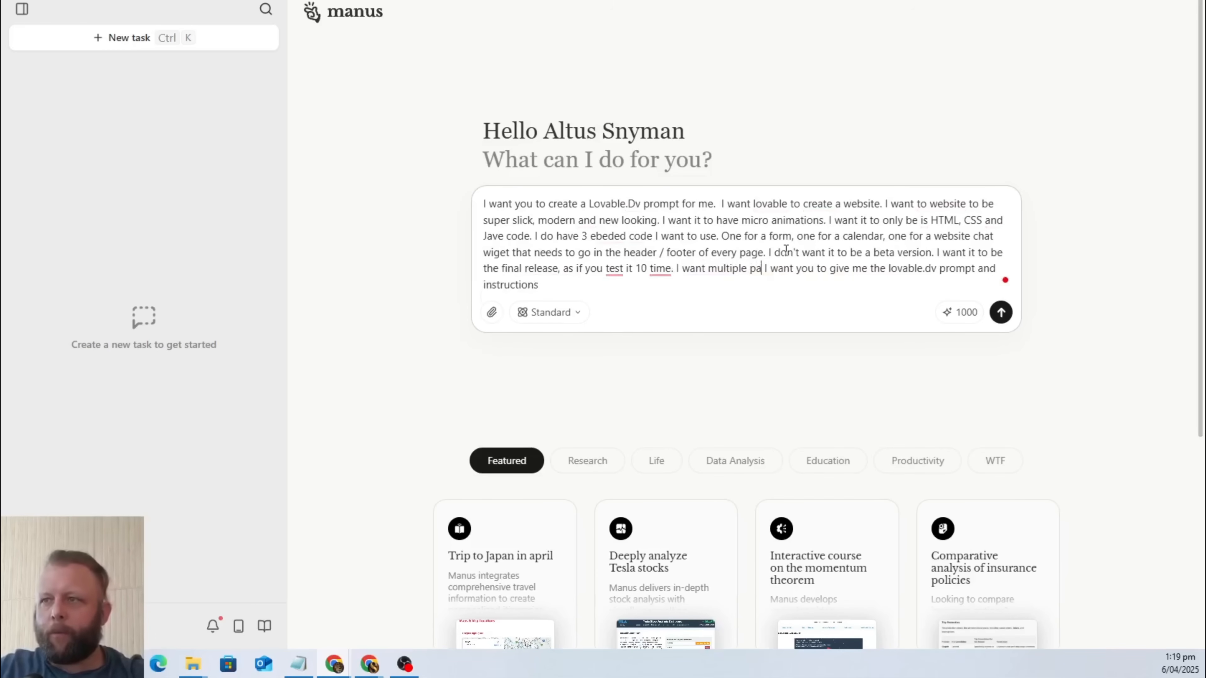
text( as outline)
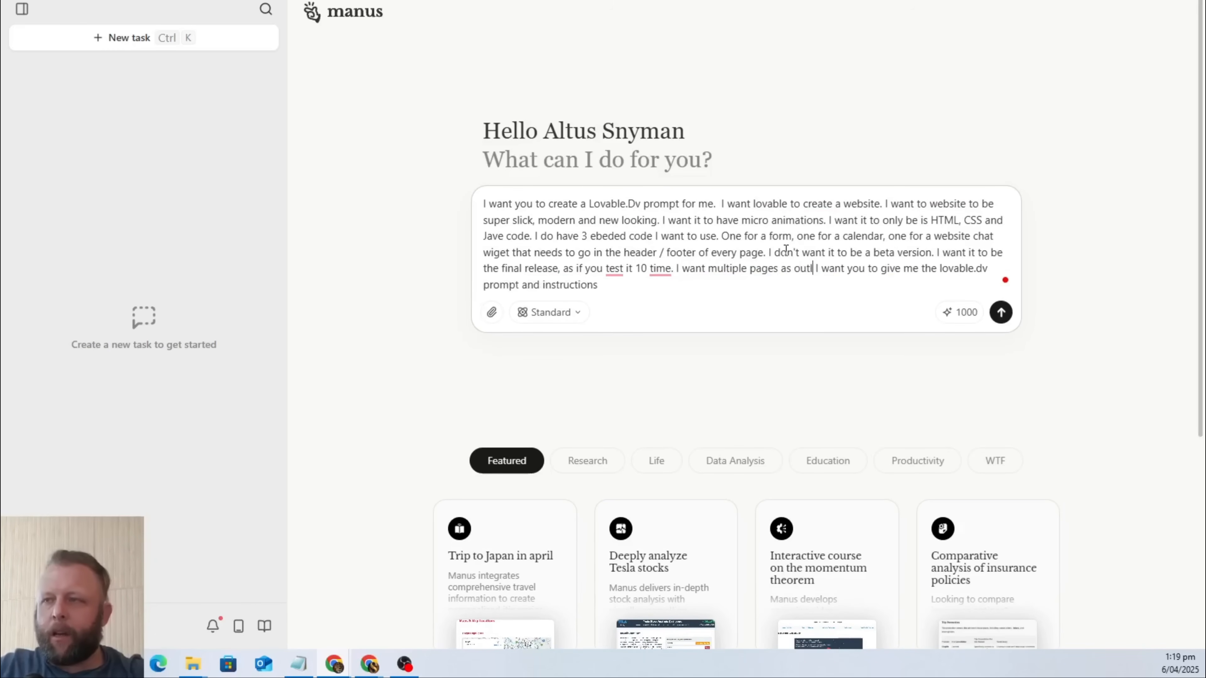
text( below in the )
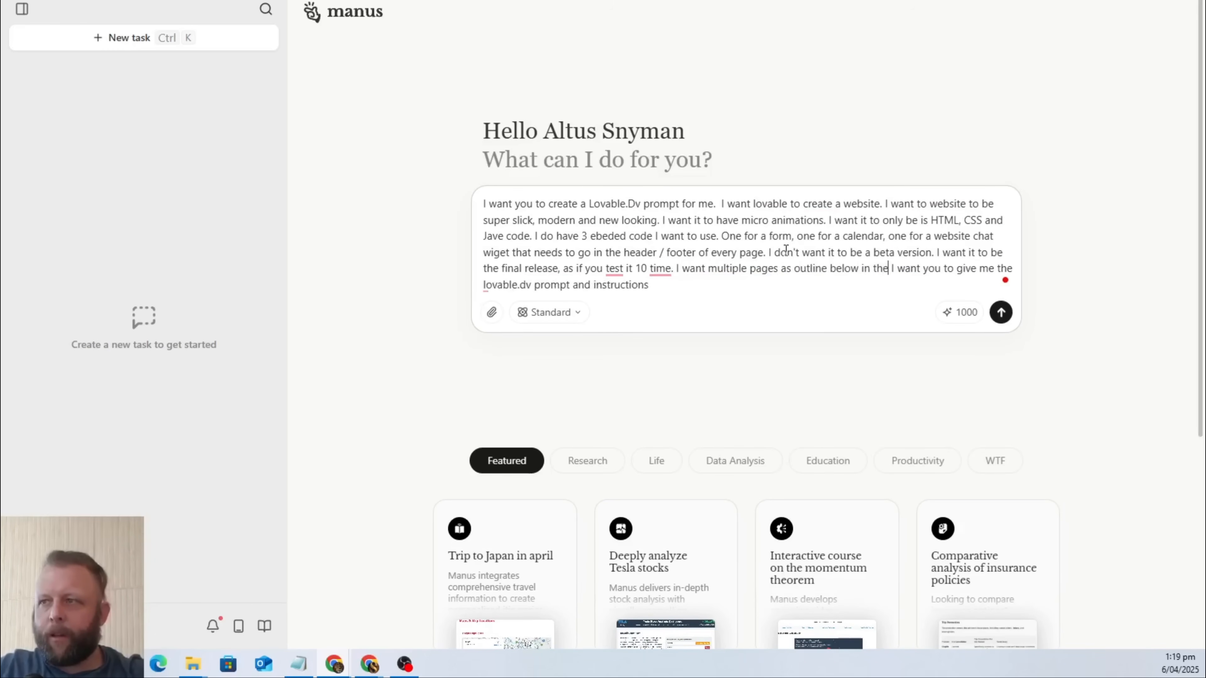
text(blue print )
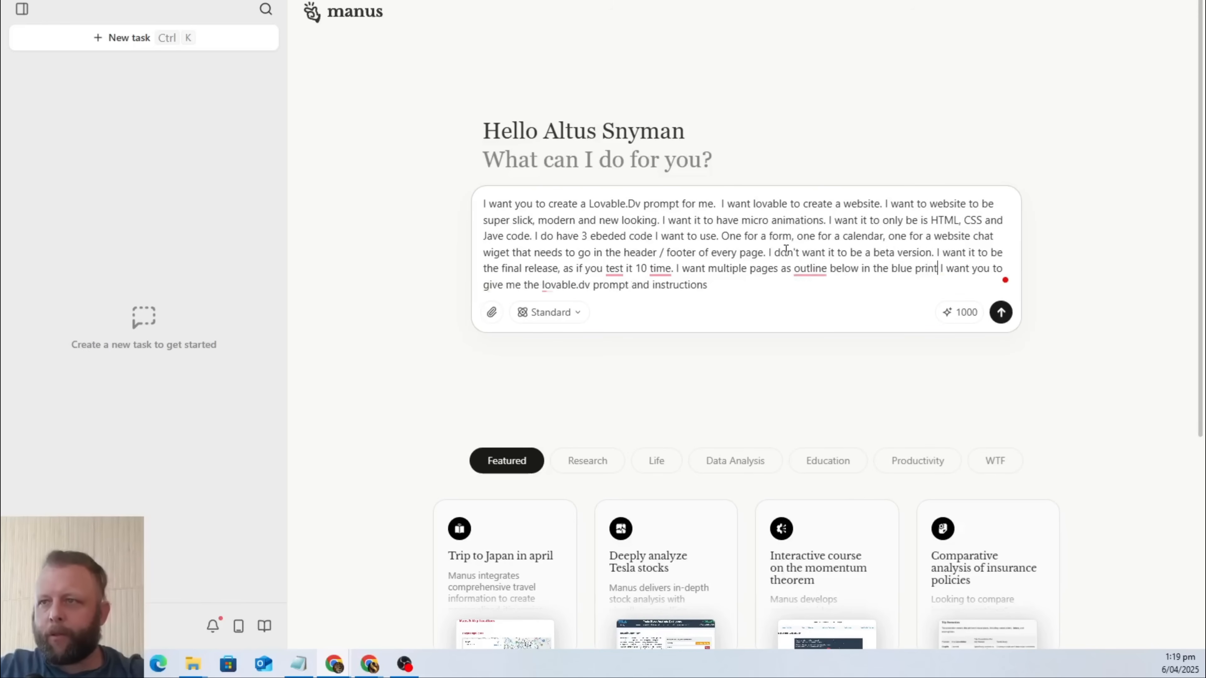
text(.)
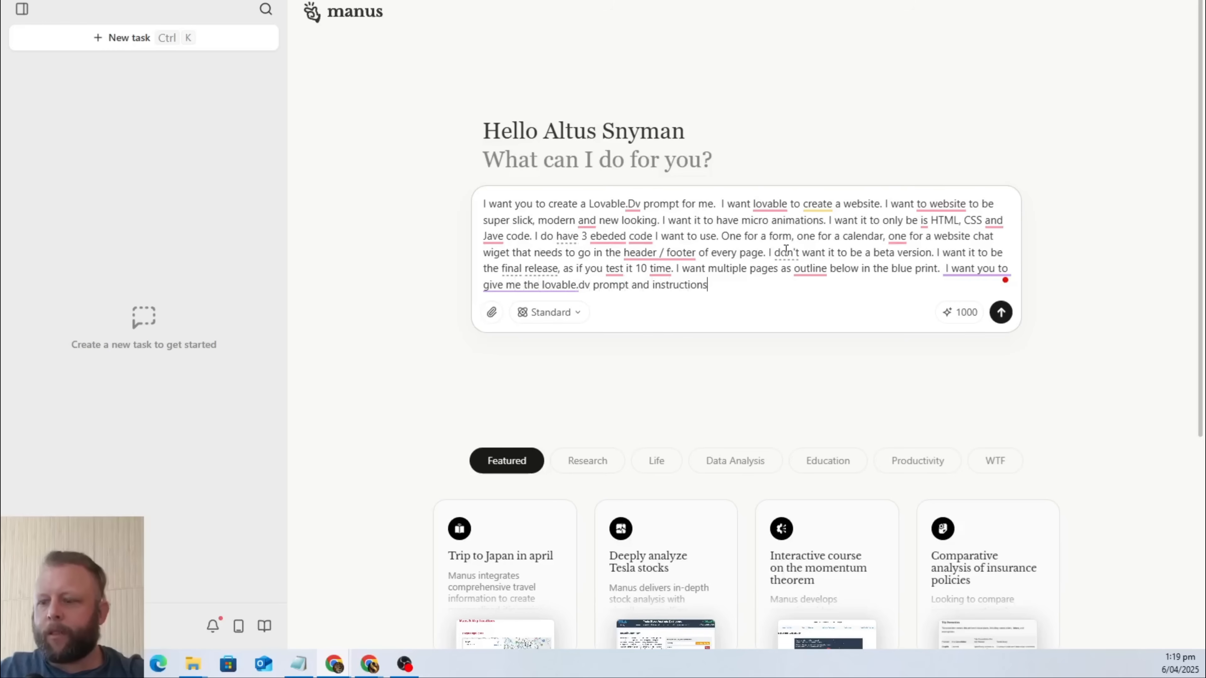
Add "Here are some details to help you write the prompt" at the end of the task prompt.
text(Her)
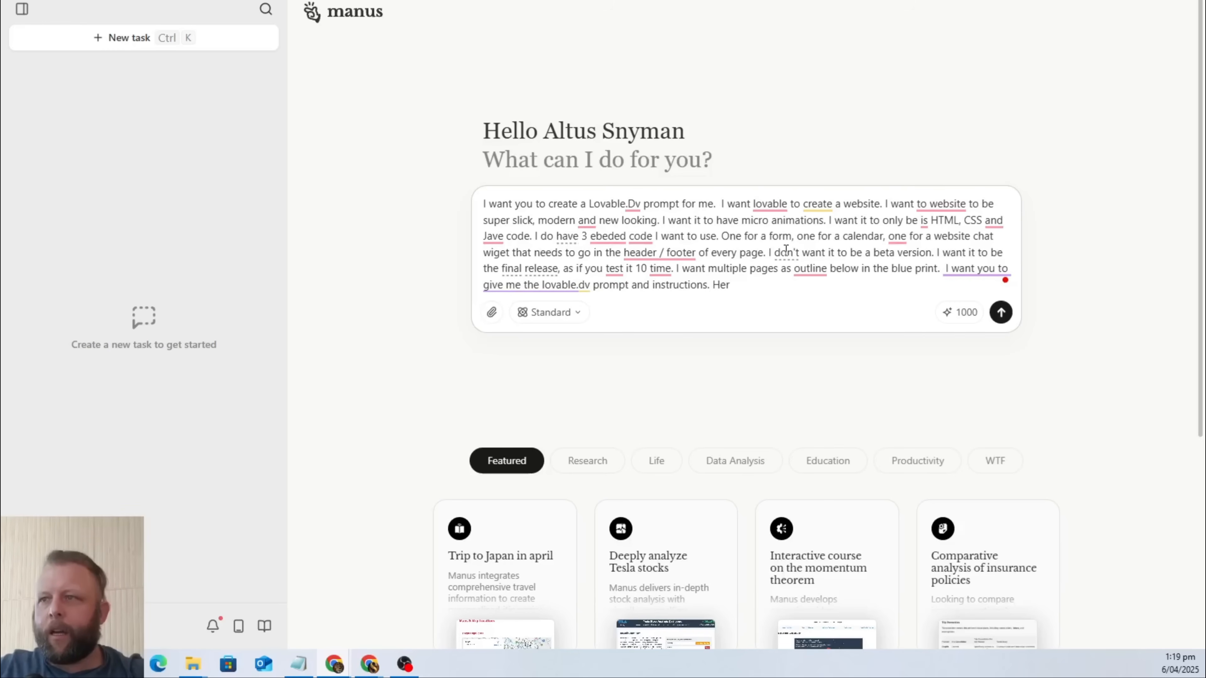
text(e are some )
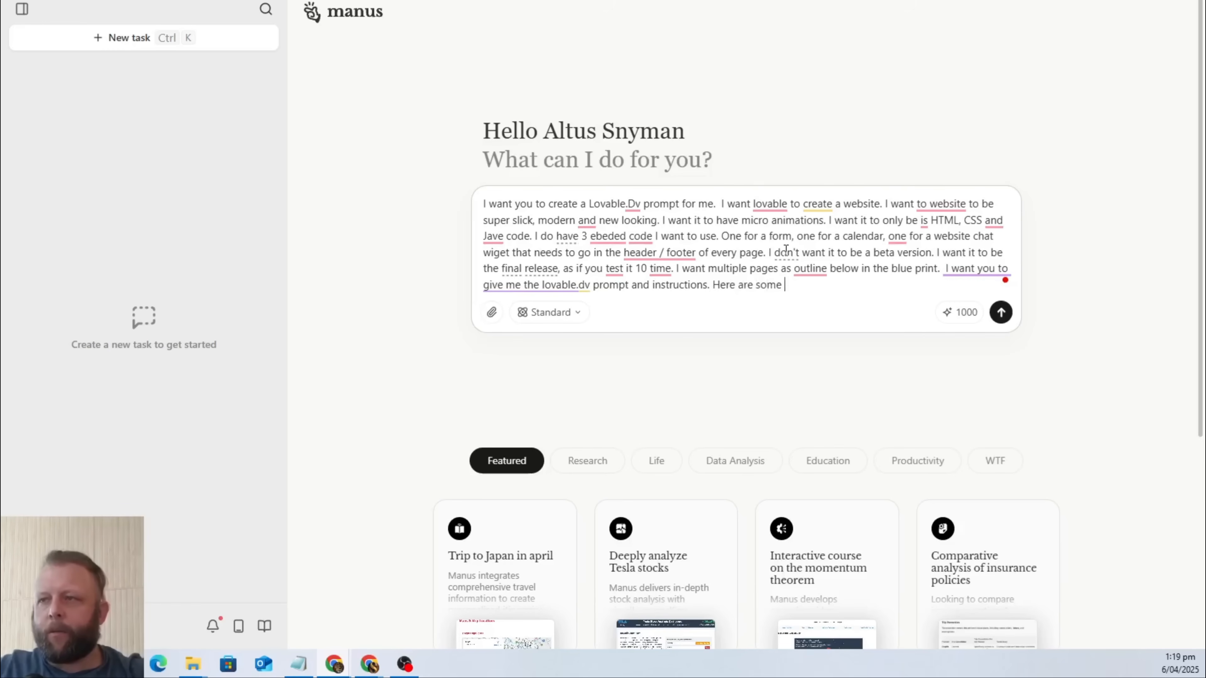
text(details t)
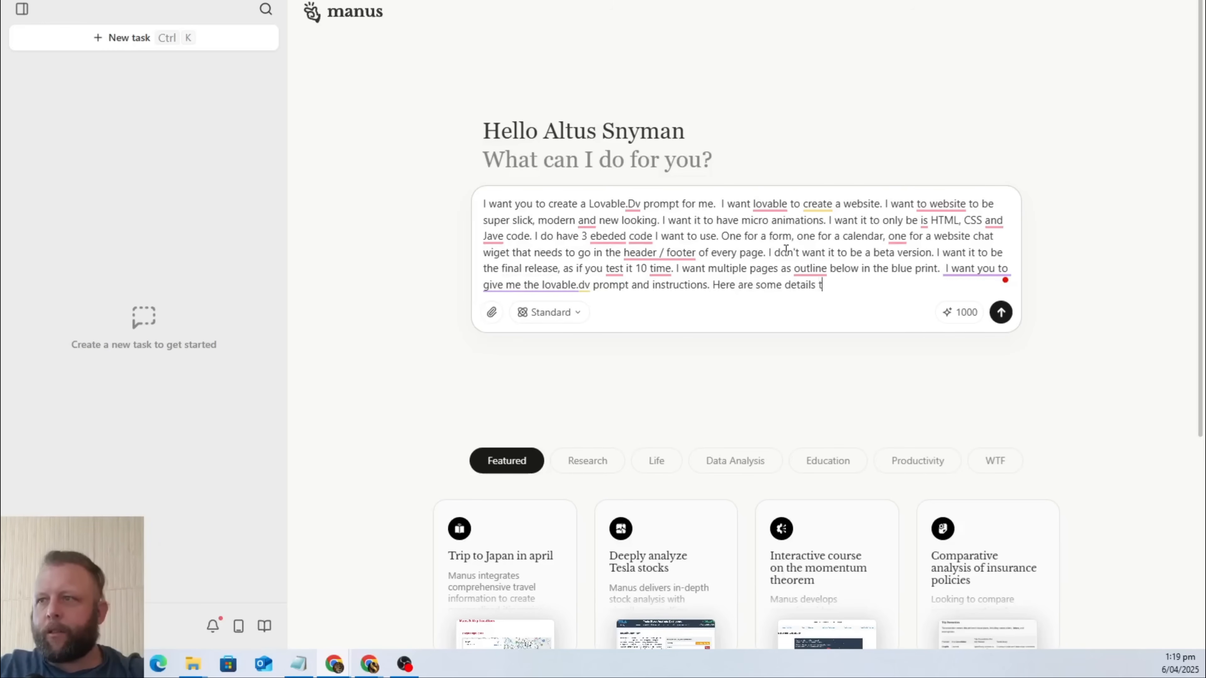
text(o help you wr)
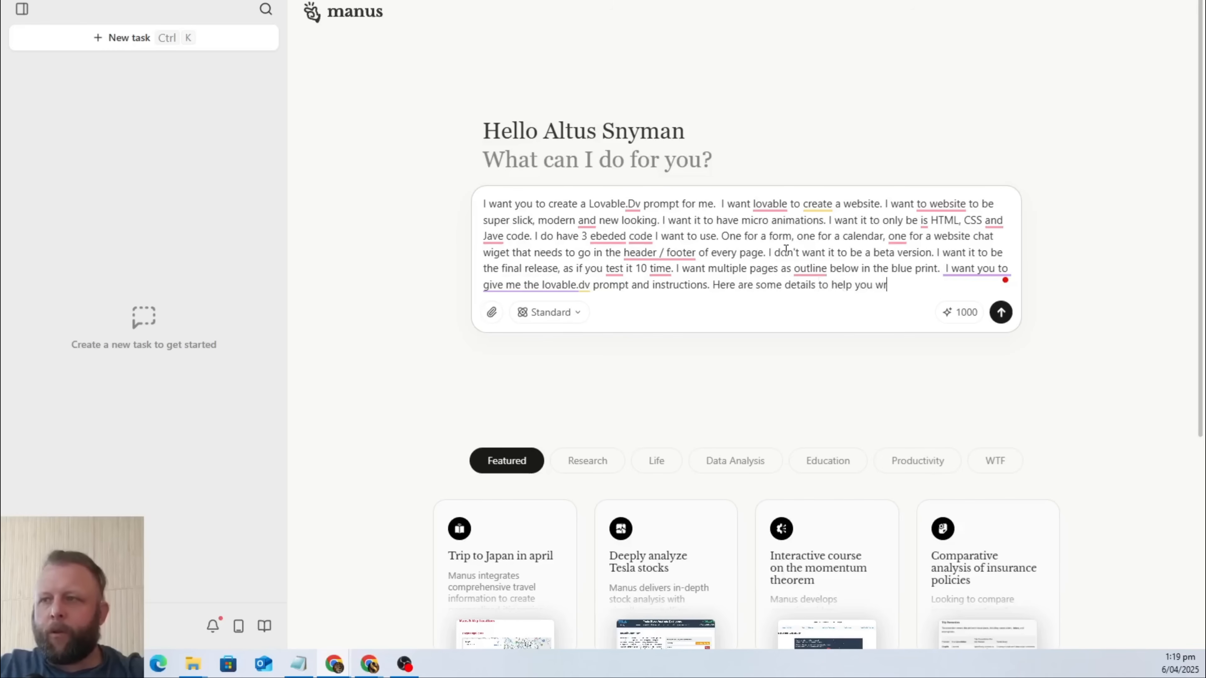
text(ite the prompt)
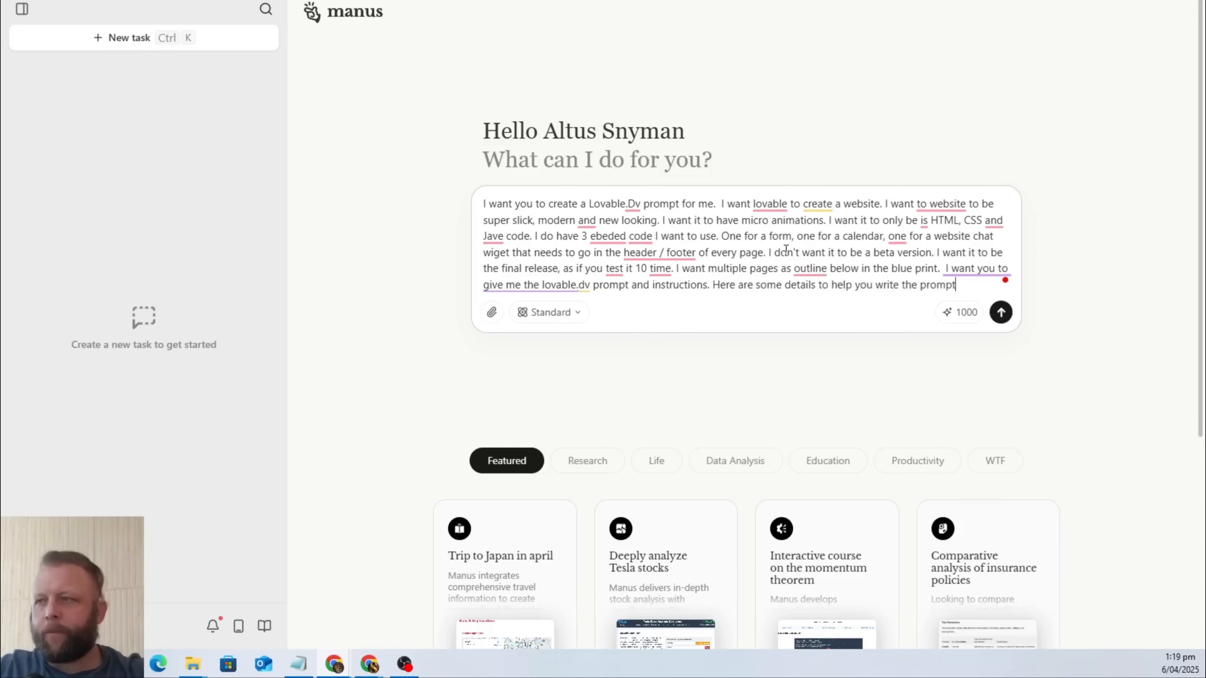
text(: D)
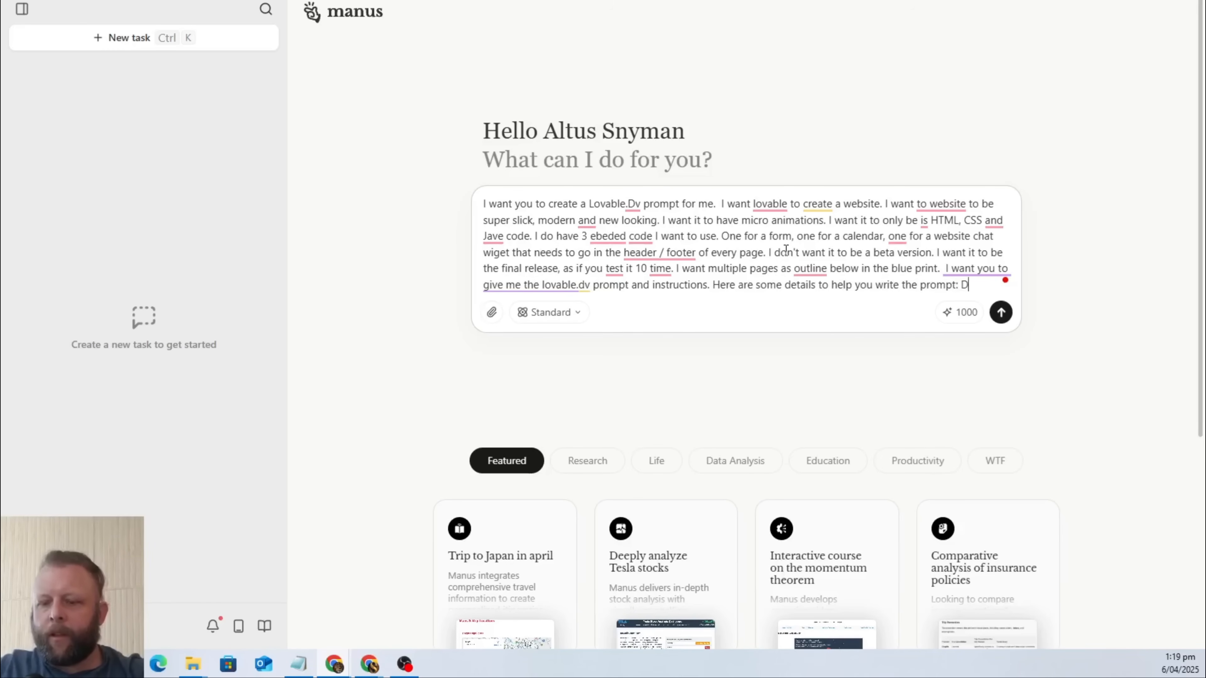
text(etail 1)
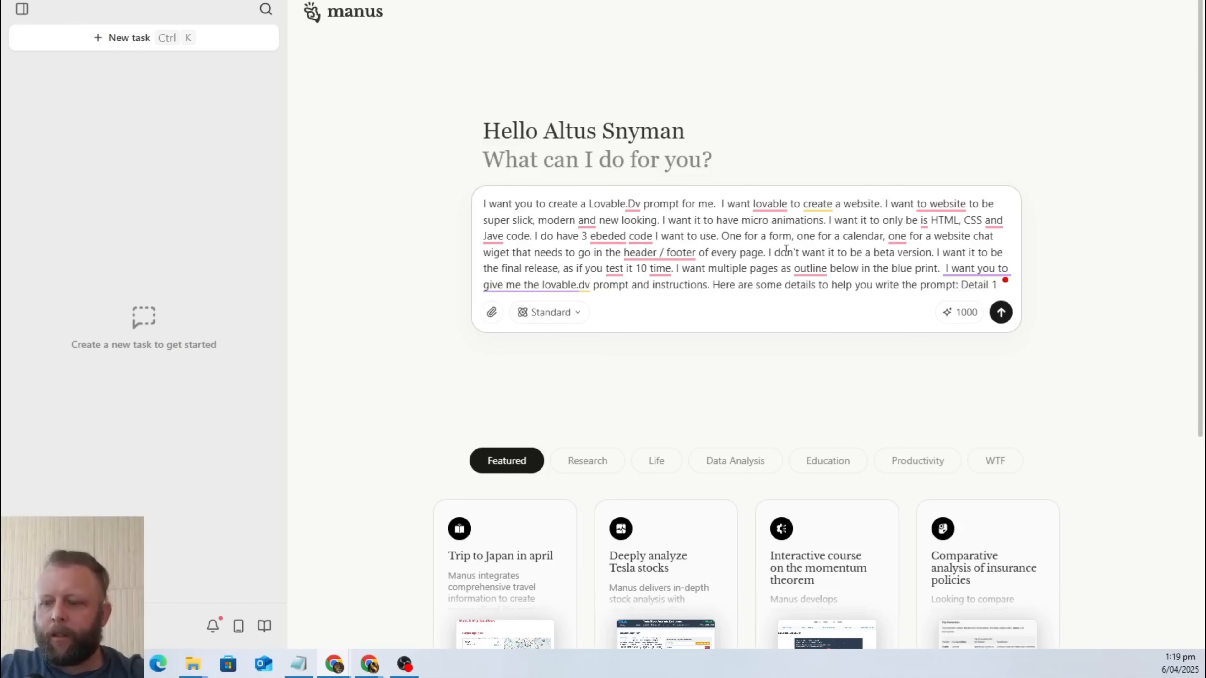
text( Start: A)
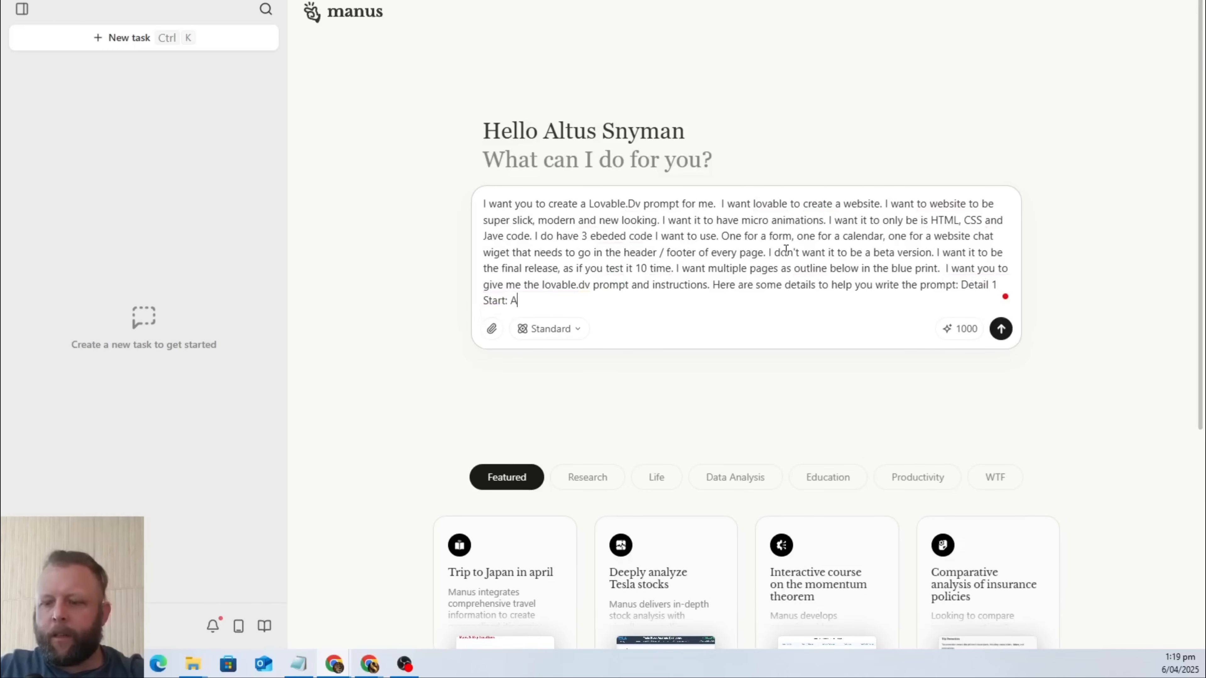
Introduce the first detail block at the end of the prompt with ": Detail 1 Start: About the business:".
key(BackSpace)
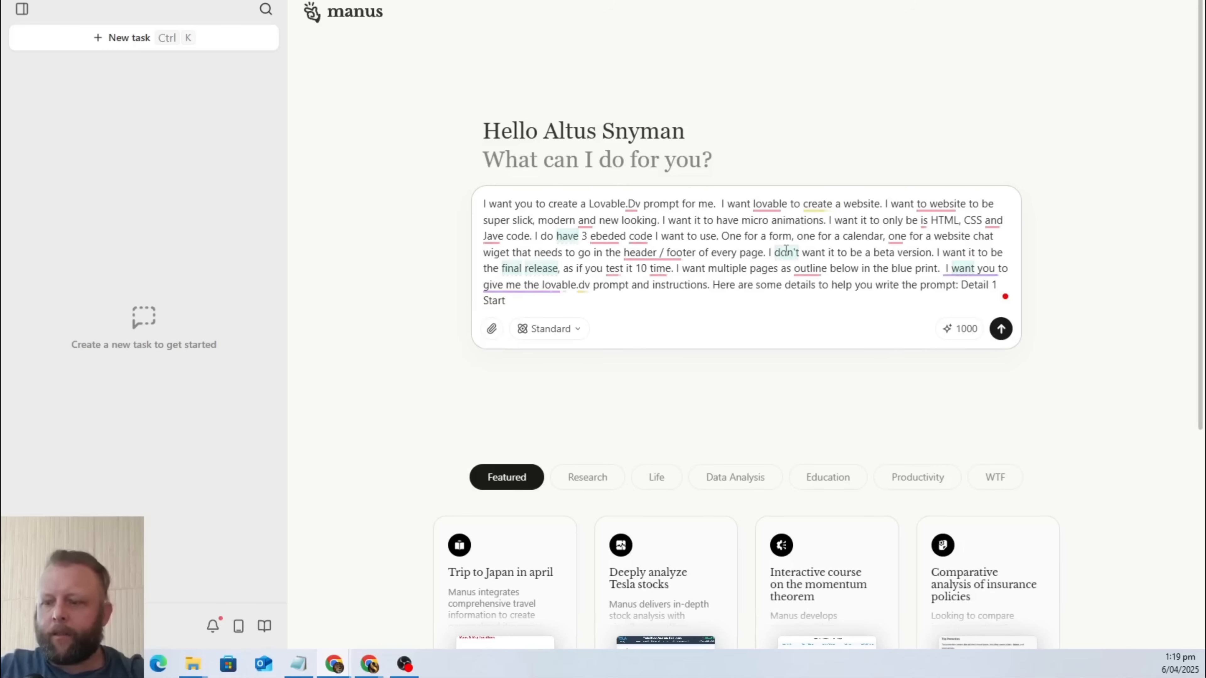
text(: About the business:)
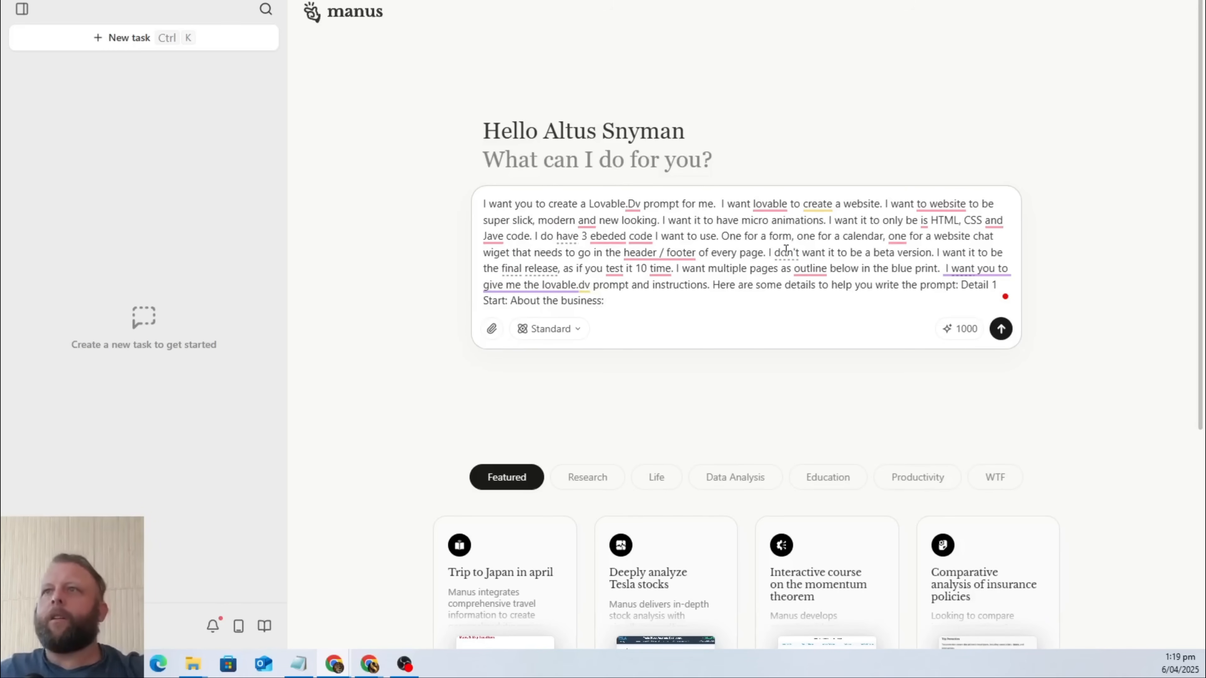
Copy the business description, from the "About Marie's Rubbish Removal" heading through "Get in Touch", from the Google Doc to the end of the Manus prompt.
click(527, 1)
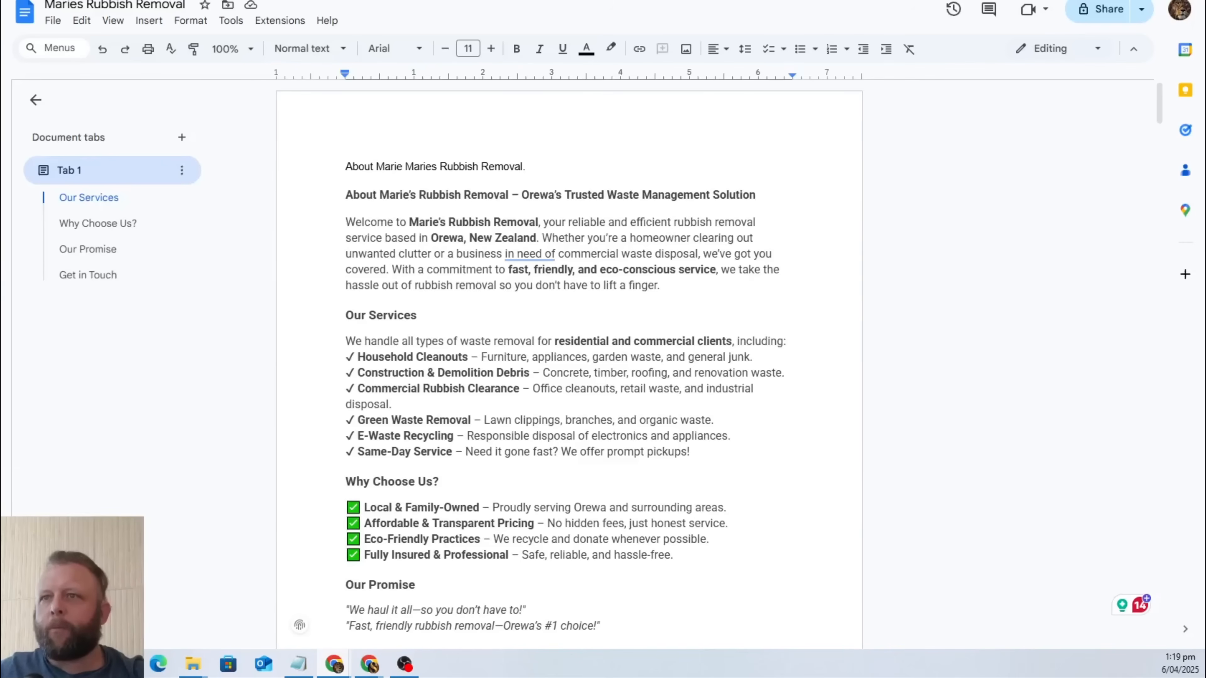
click(456, 225)
scroll(388, 295, down, 1)
scroll(386, 247, up, 1)
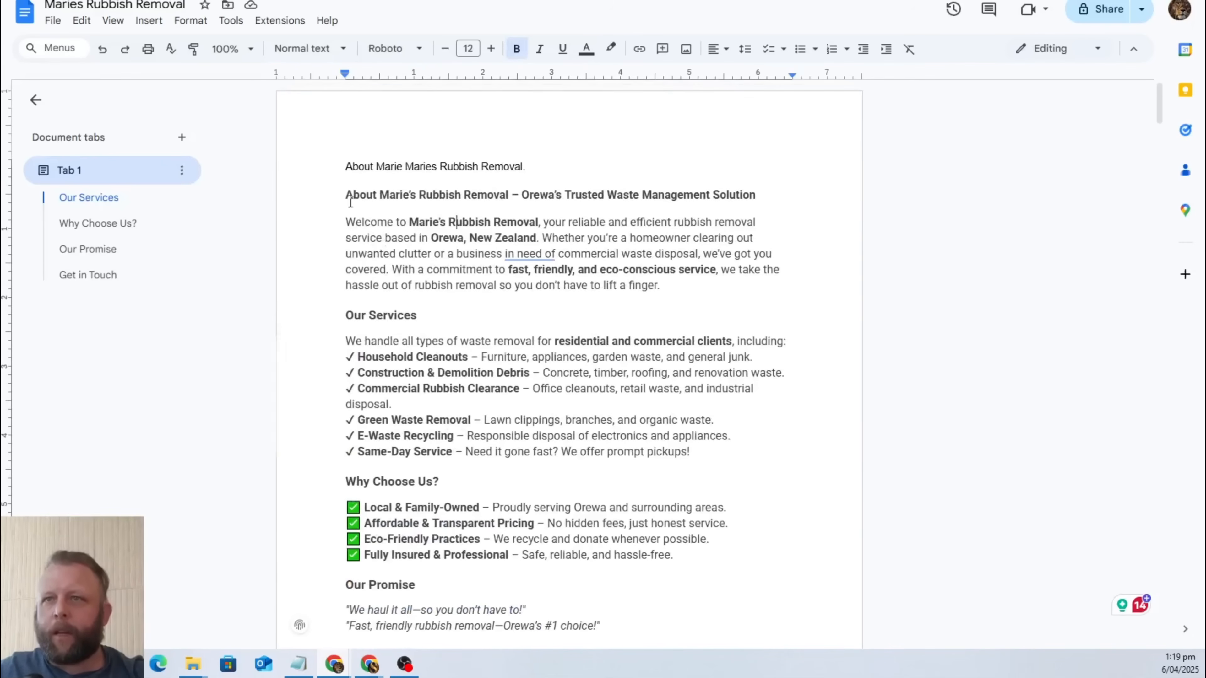
drag(345, 190, 589, 649)
drag(589, 514, 816, 330)
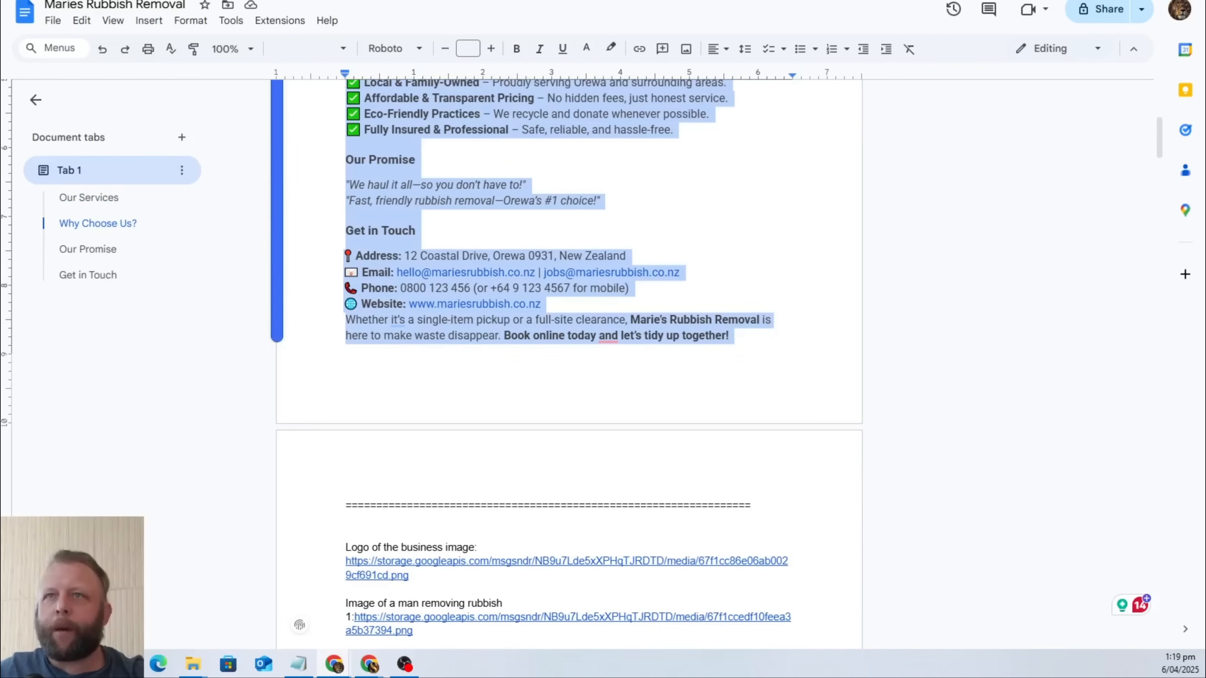
click(456, 1)
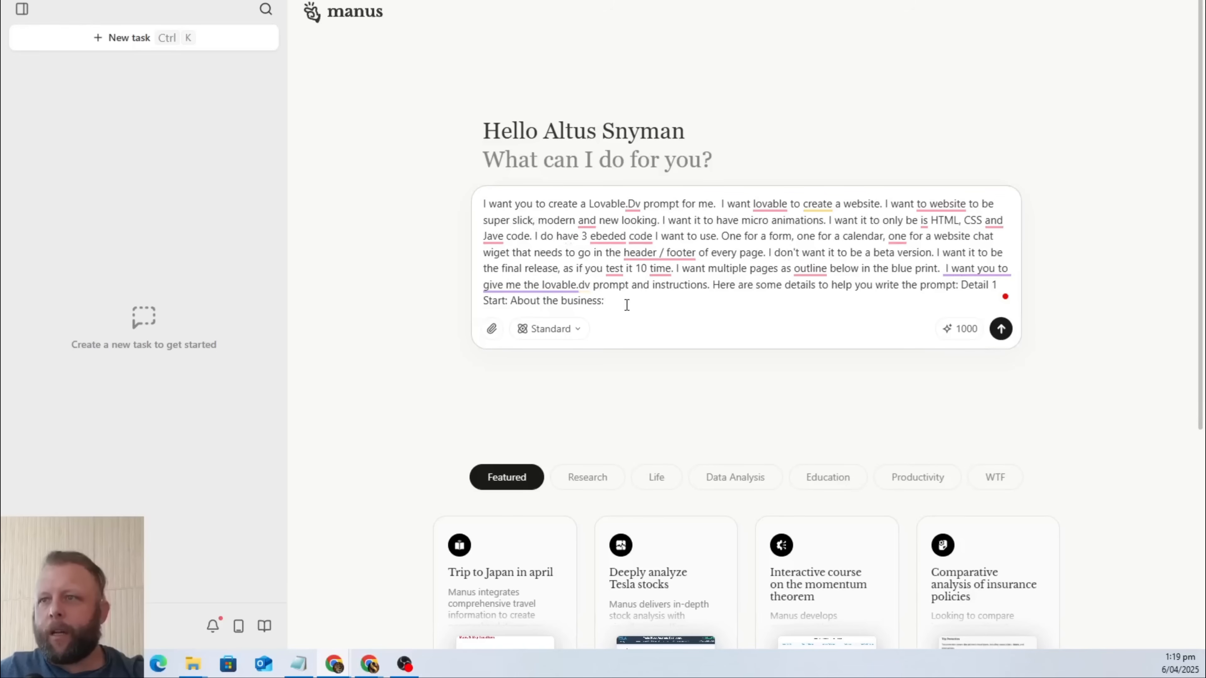
key(ctrl+v)
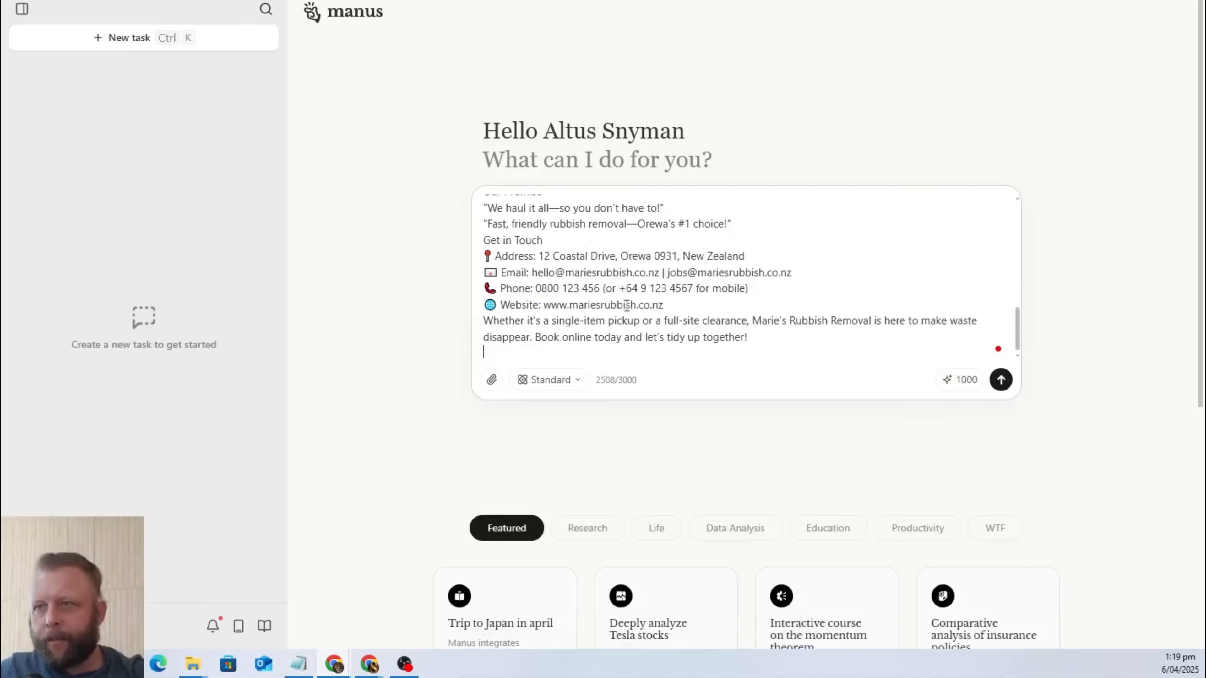
Close the first detail block and introduce the second with "End of detail 1. Start of detail 2: Some images to use in the website:".
text(En)
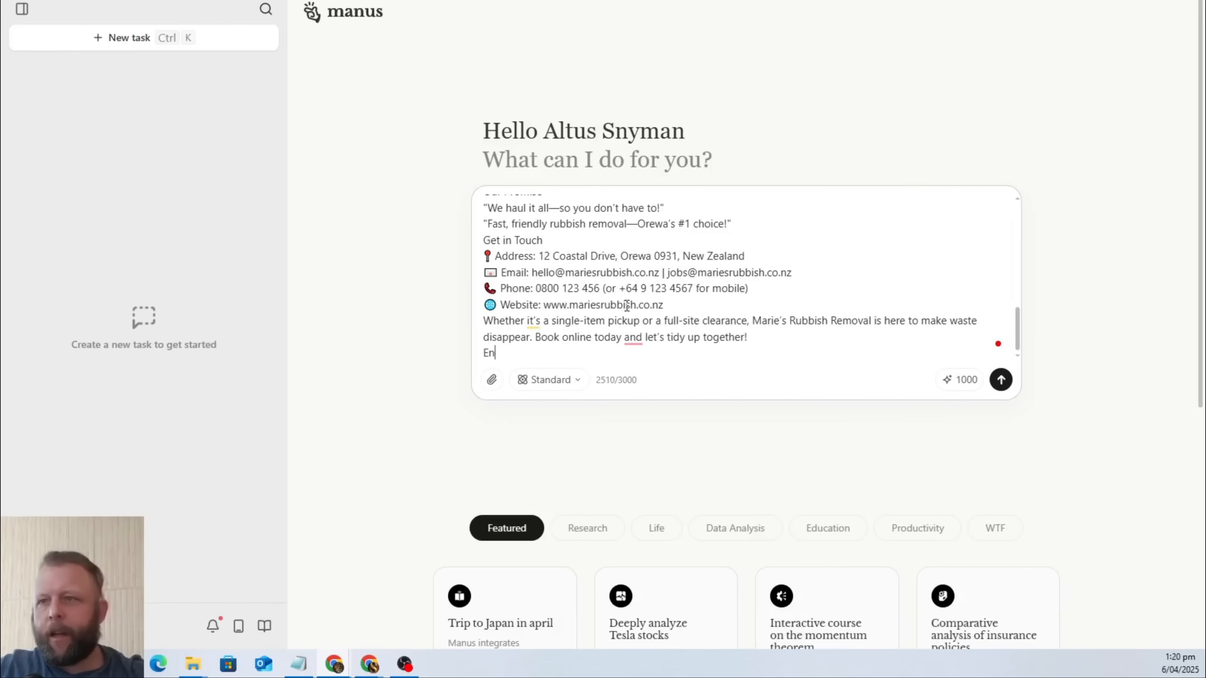
text(d of detail 1.)
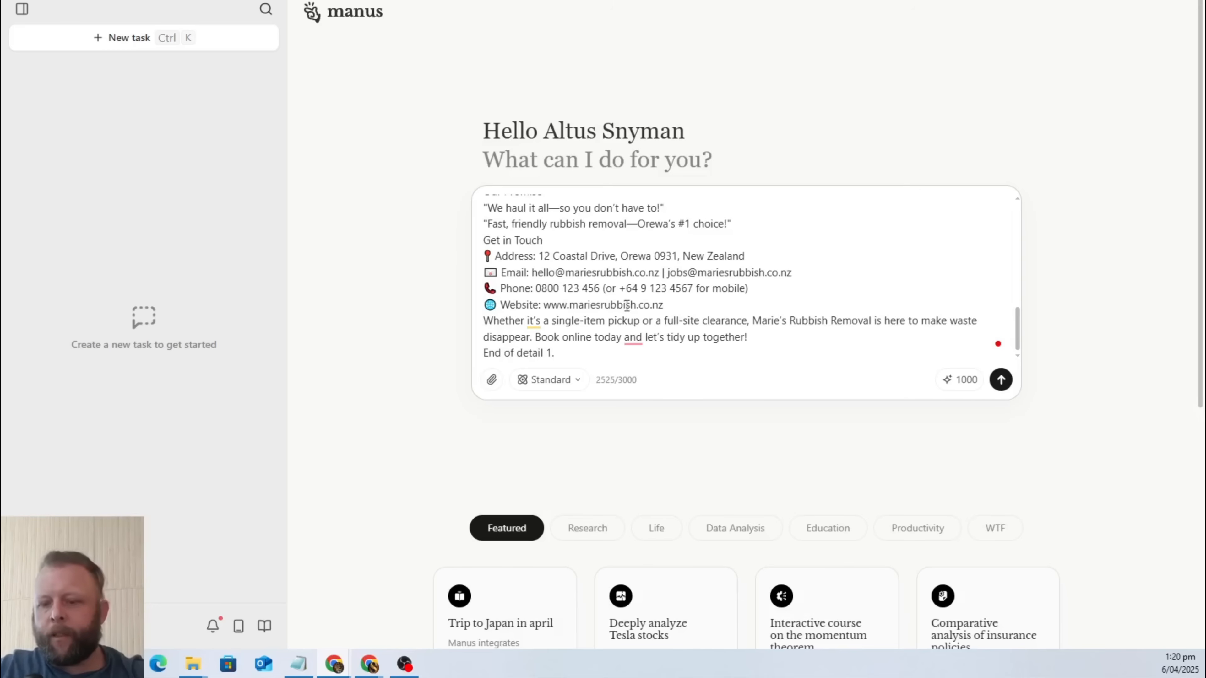
text( Start )
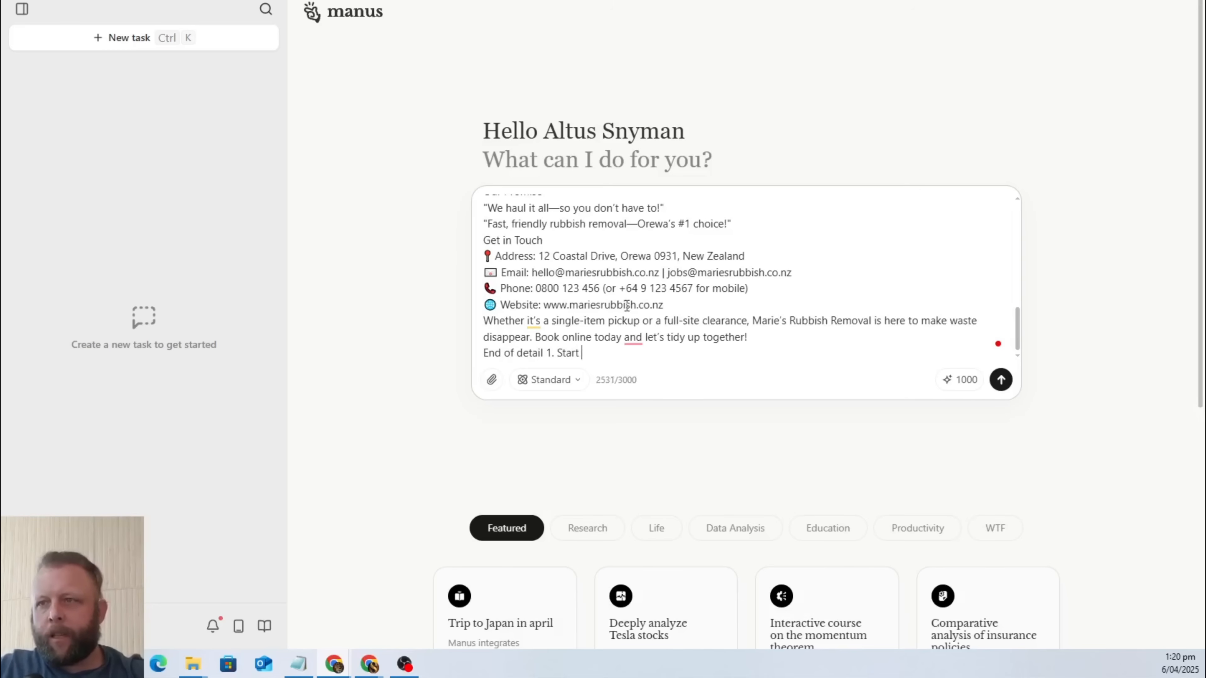
text(of detail 2)
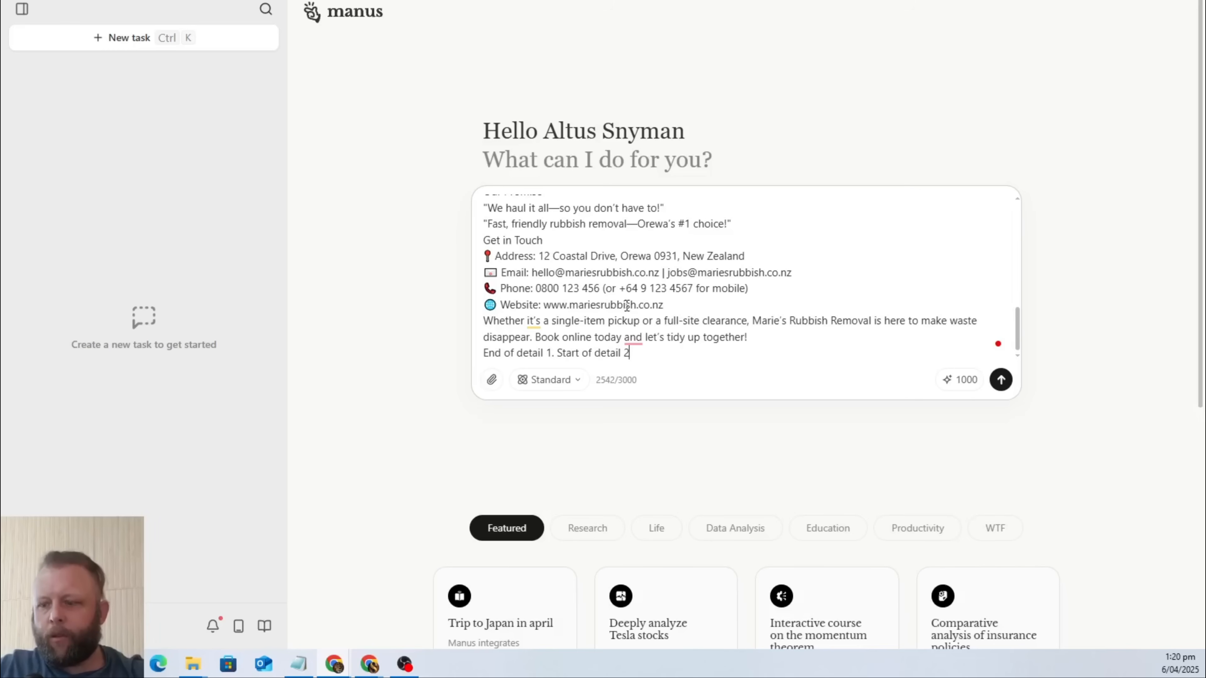
text(: Some image)
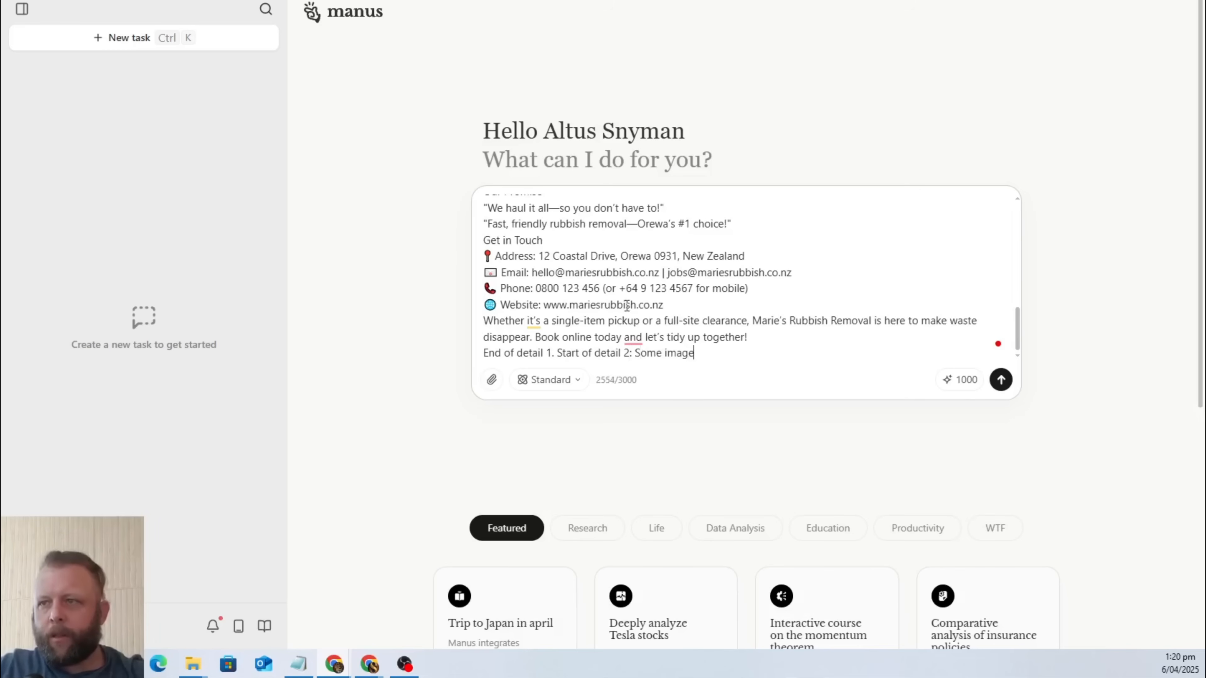
text(s to use in the)
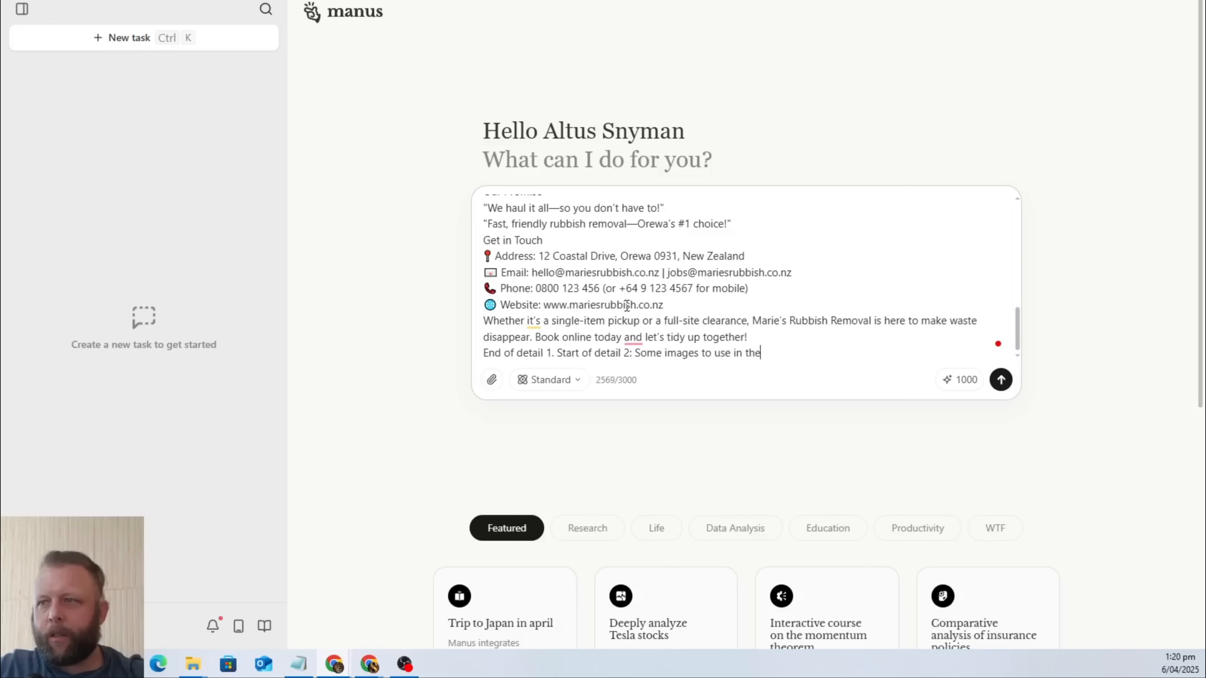
text( website)
text(: Se)
key(BackSpace)
key(BackSpace)
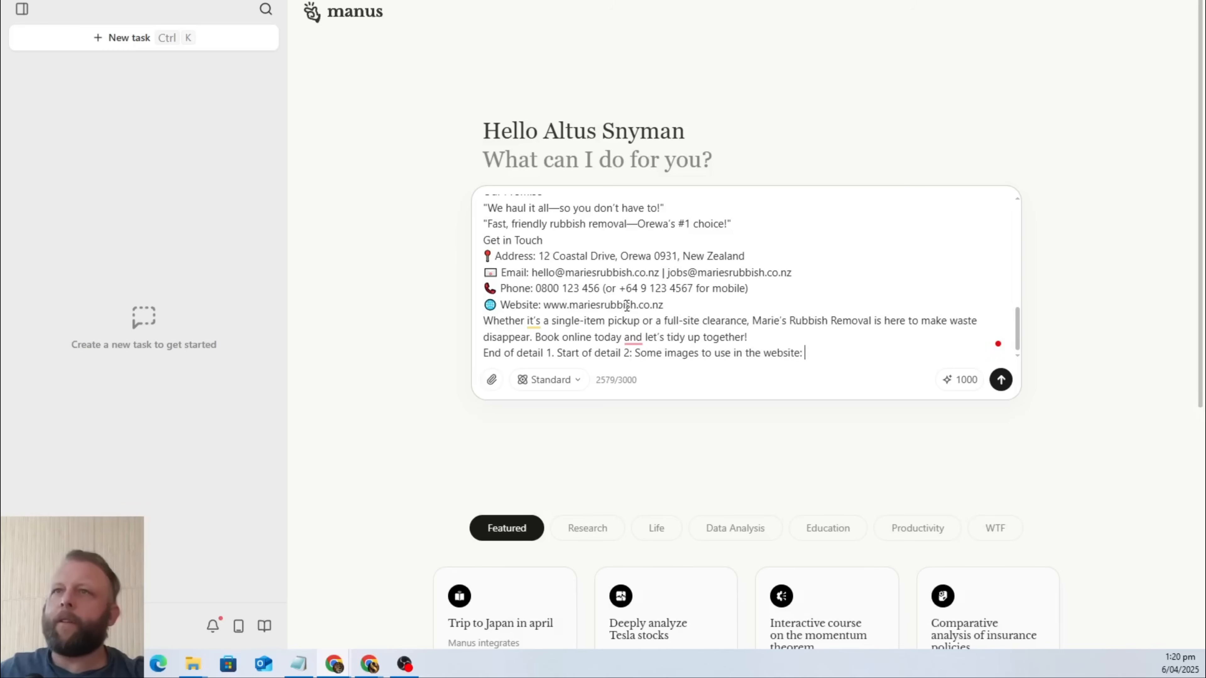
Copy the logo and three rubbish removal image links with their captions from the Google Doc to the end of the Manus prompt.
key(alt+Tab)
scroll(604, 408, down, 5)
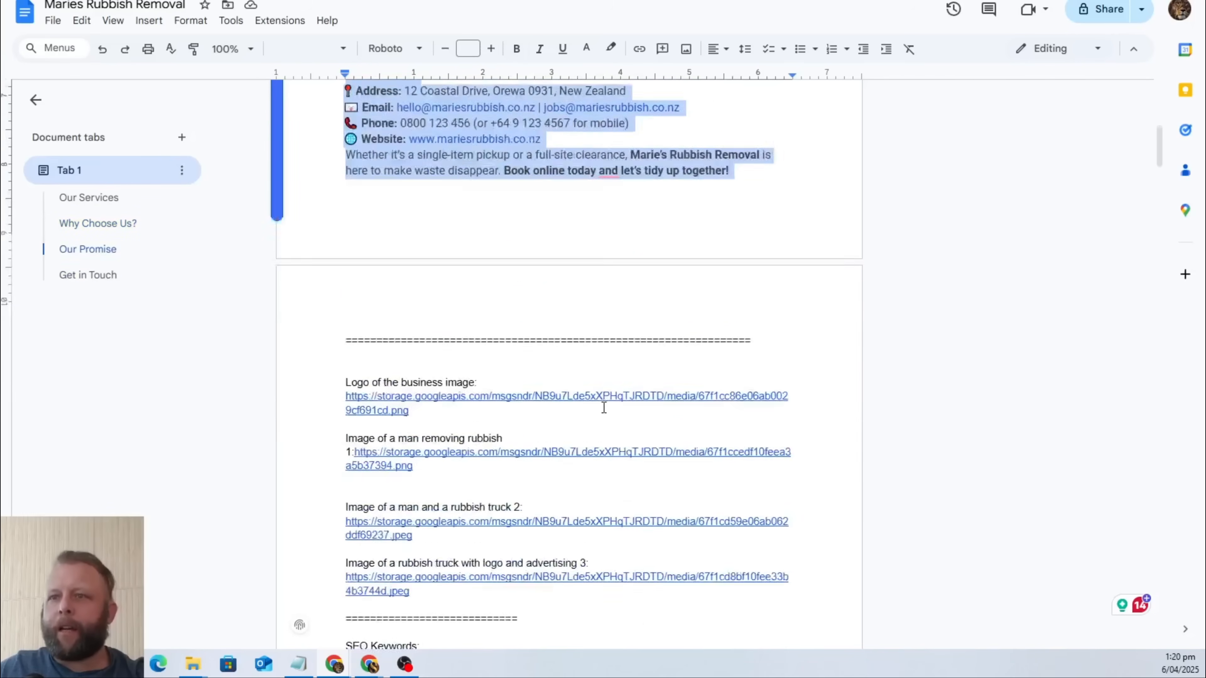
scroll(604, 407, down, 3)
drag(412, 470, 320, 255)
key(ctrl+c)
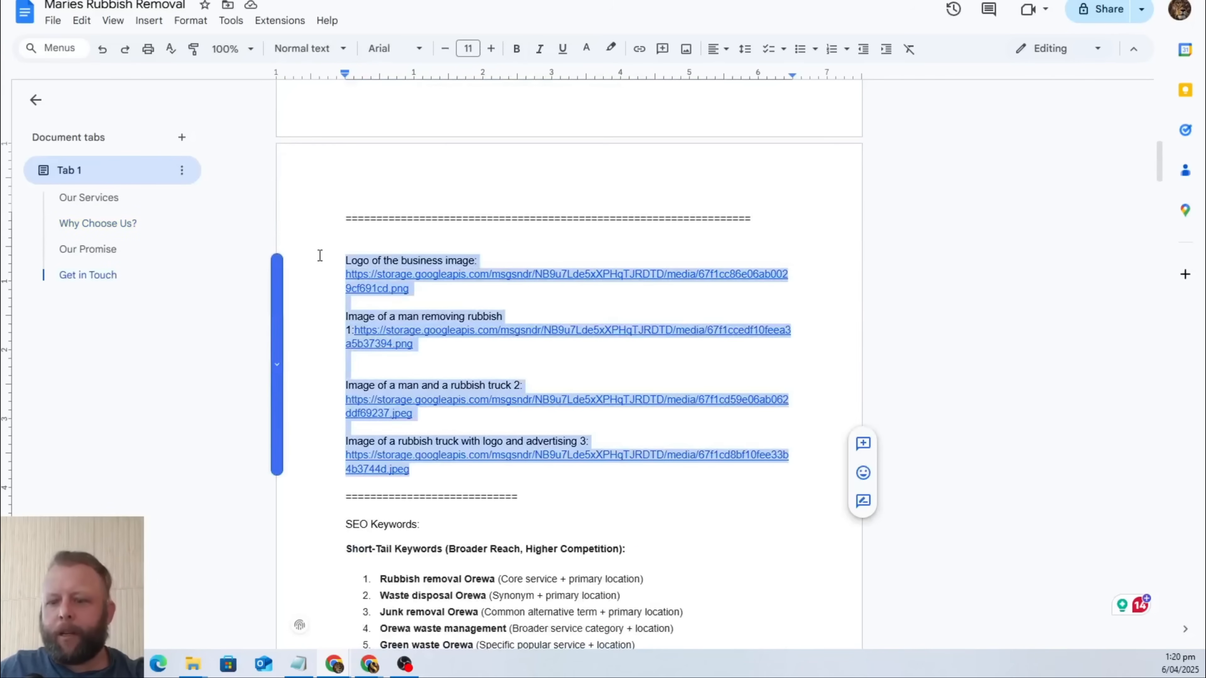
key(alt+Tab)
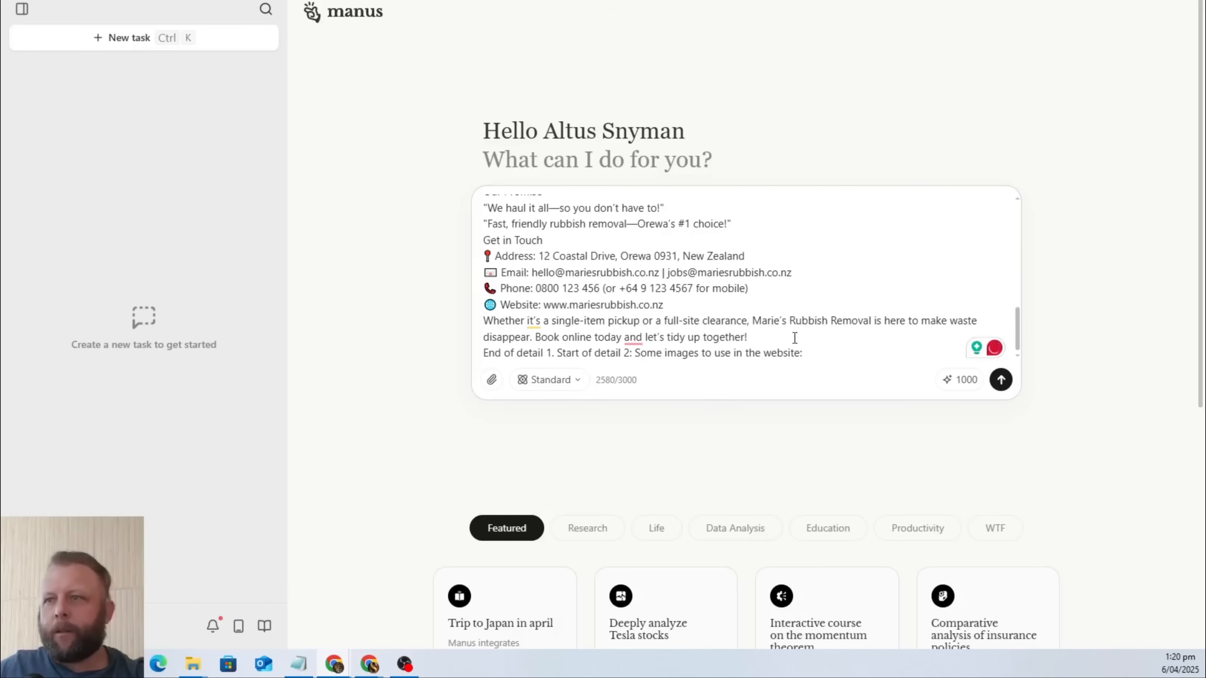
key(ctrl+v)
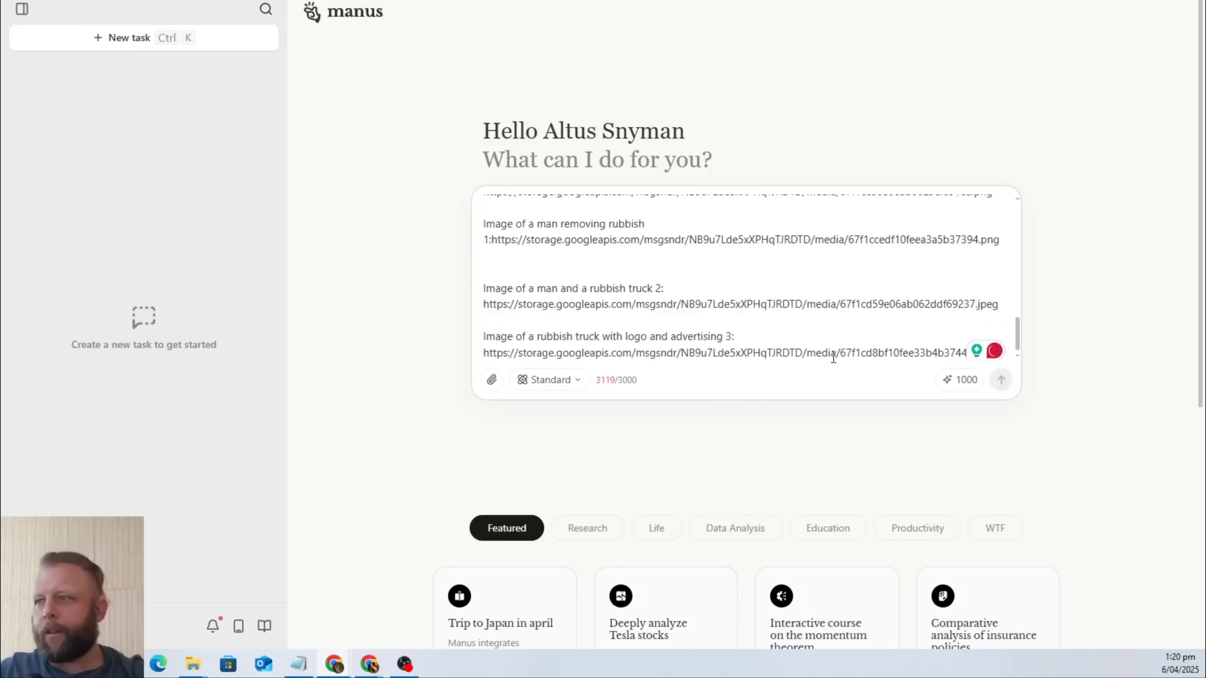
Add "End of detail 2. Start of detail 3: This is the ended codes to use for the form, the website and the chat widget".
text(End )
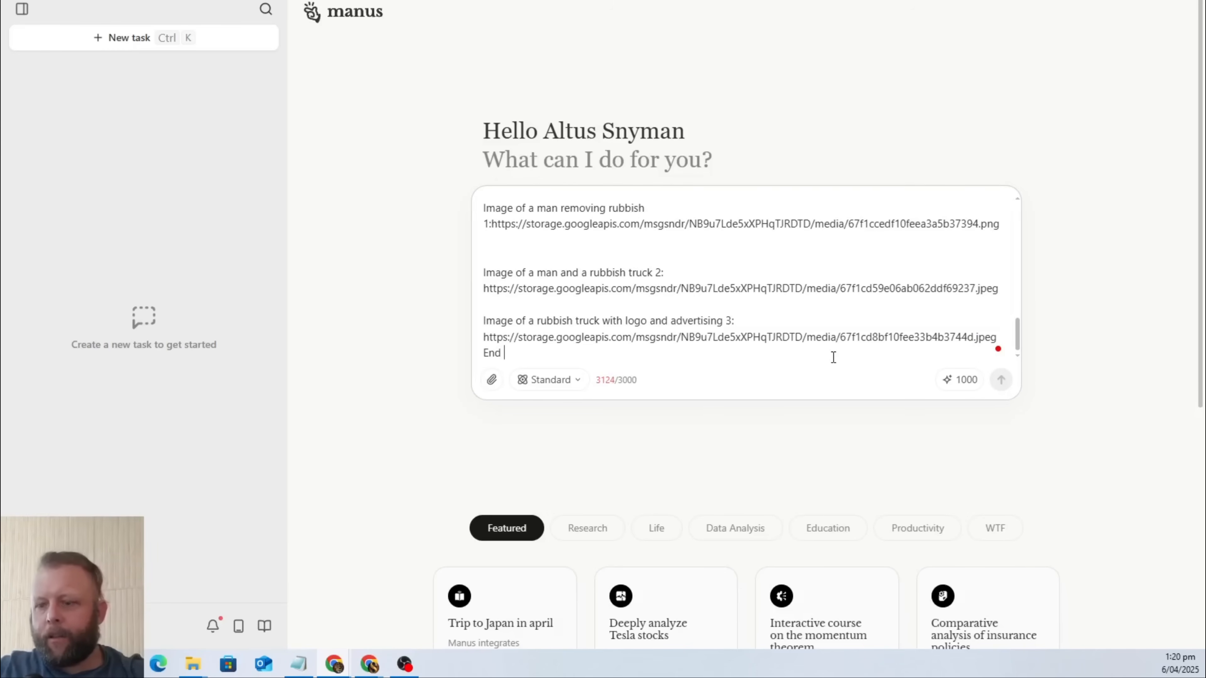
text(of detail 2.)
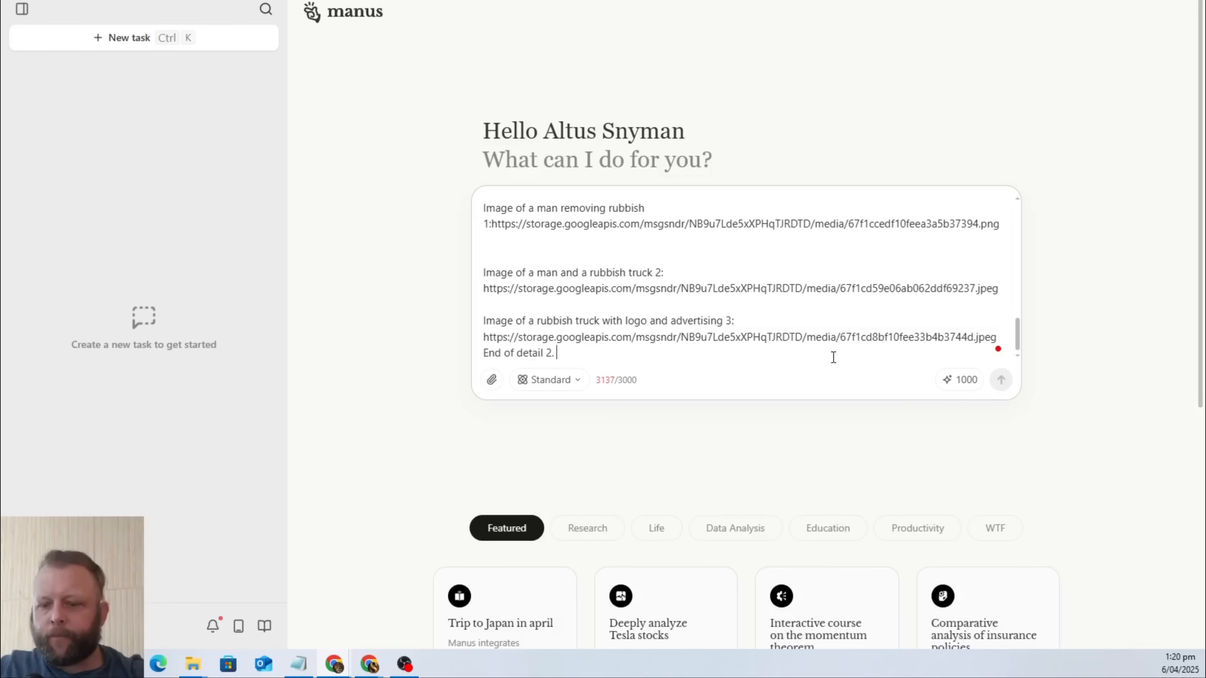
text( St)
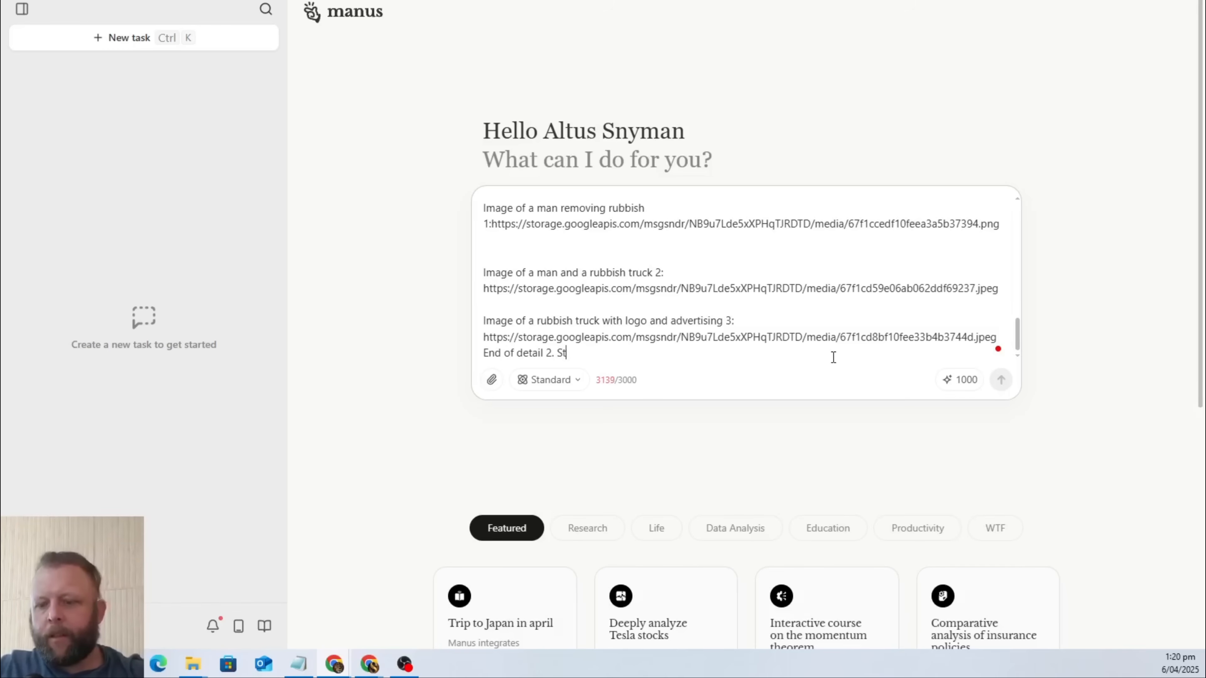
text(art of deta)
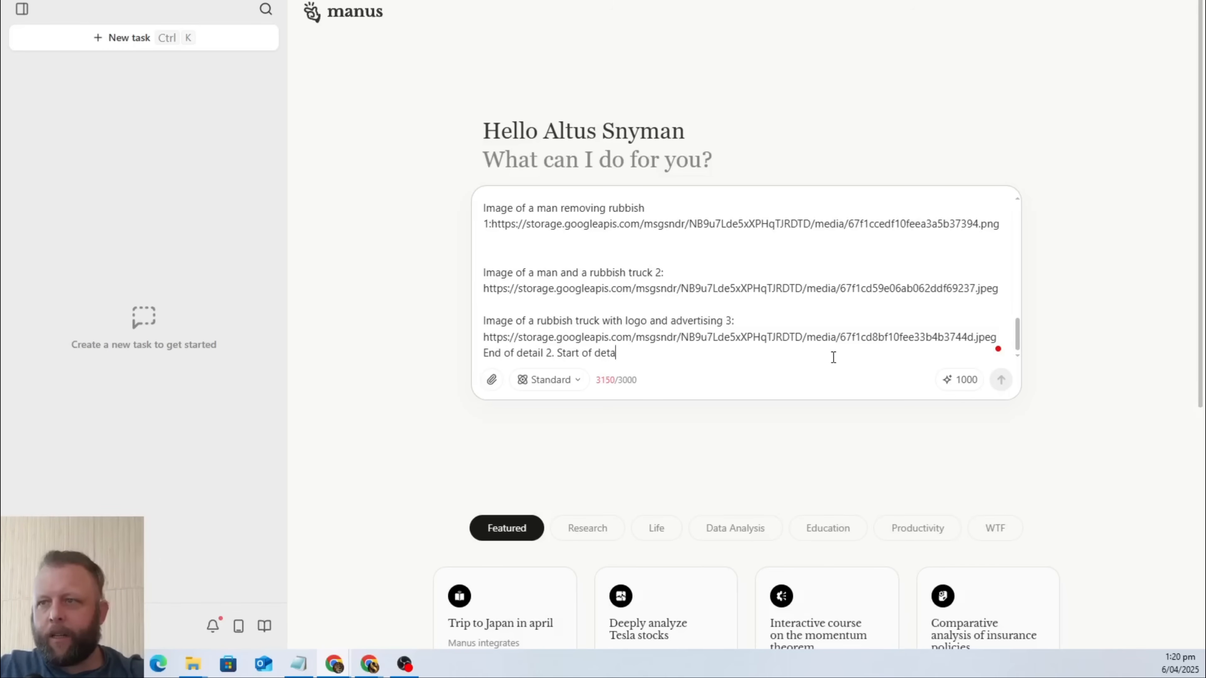
text(il )
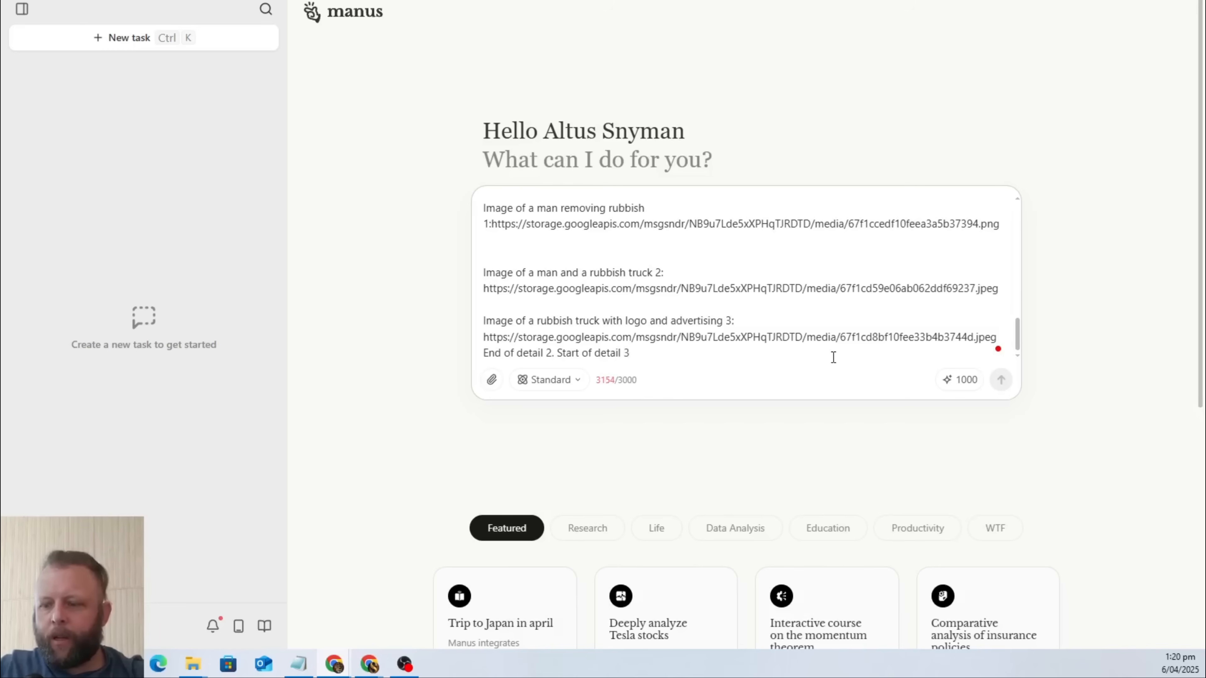
text(3: This is the en)
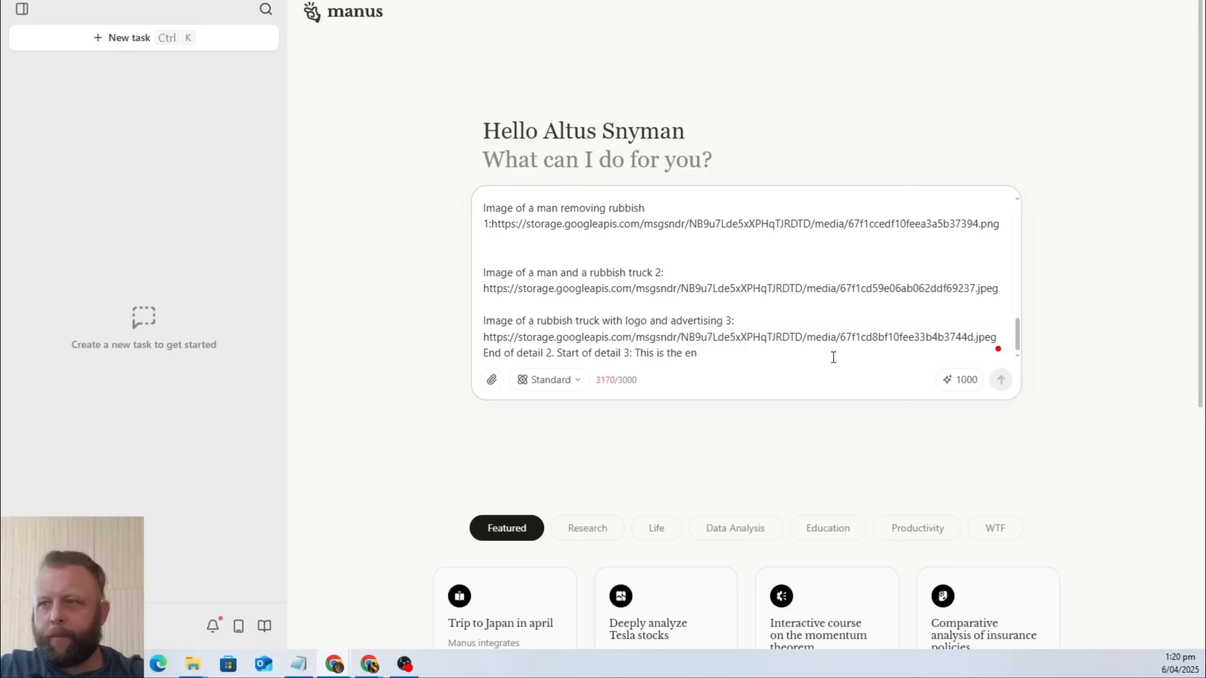
text(ded c)
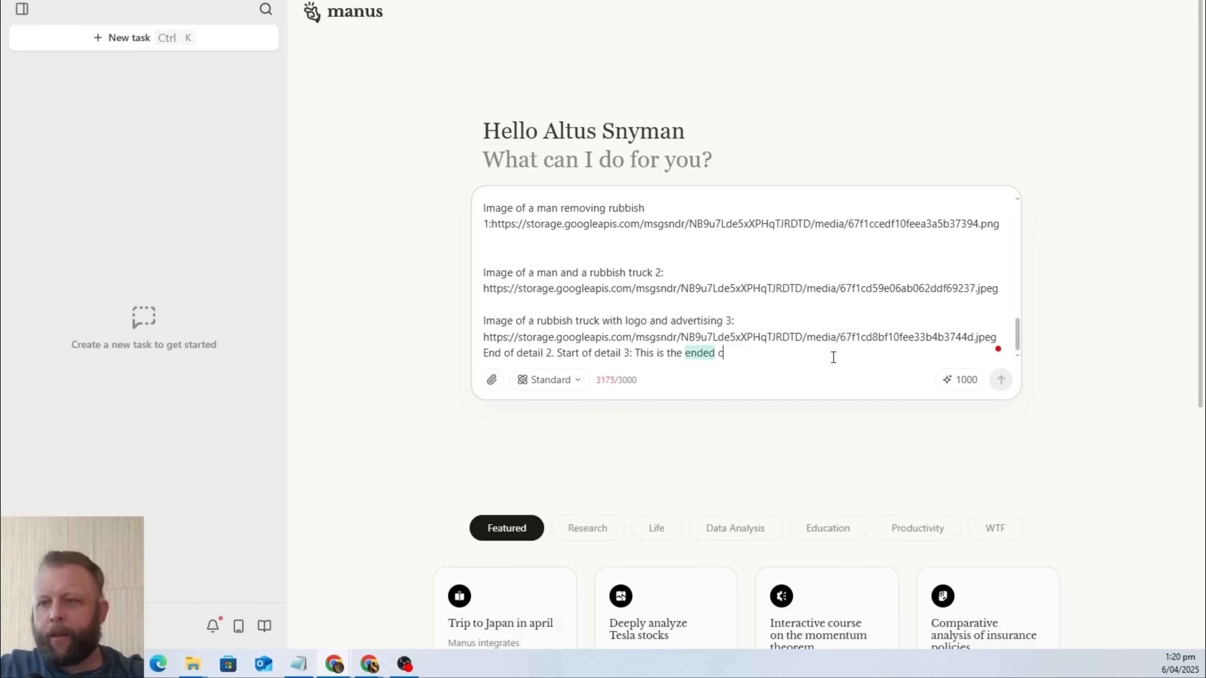
text(odes to use for)
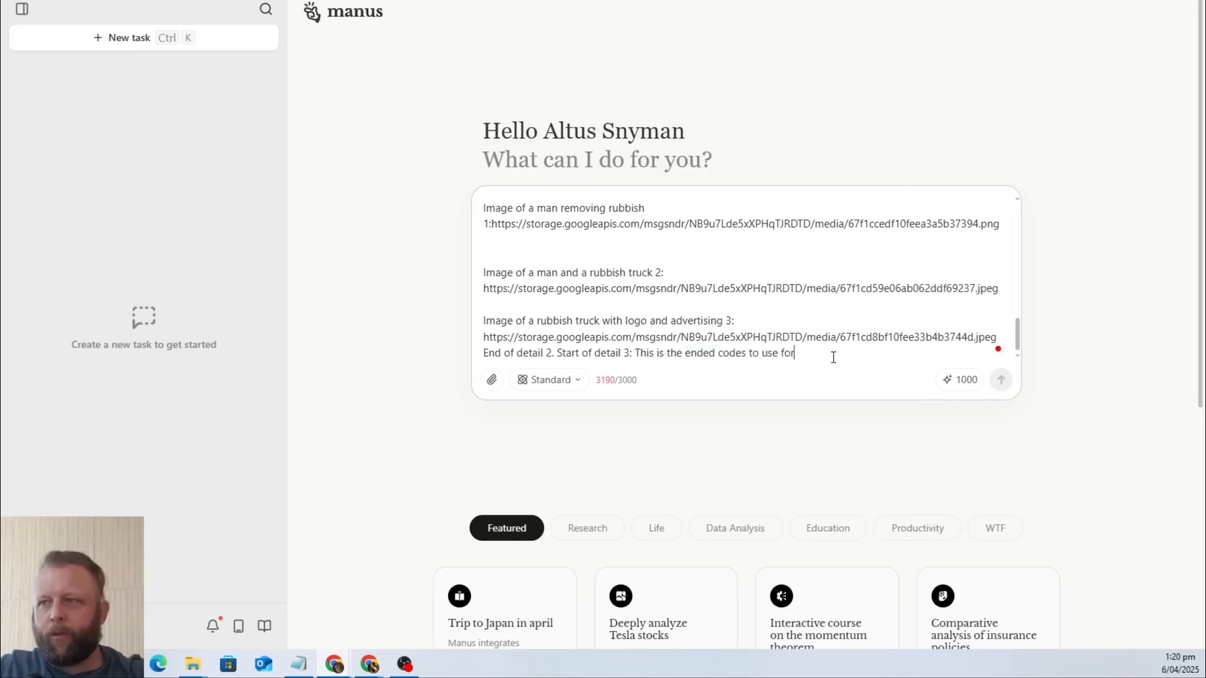
text( the form, the)
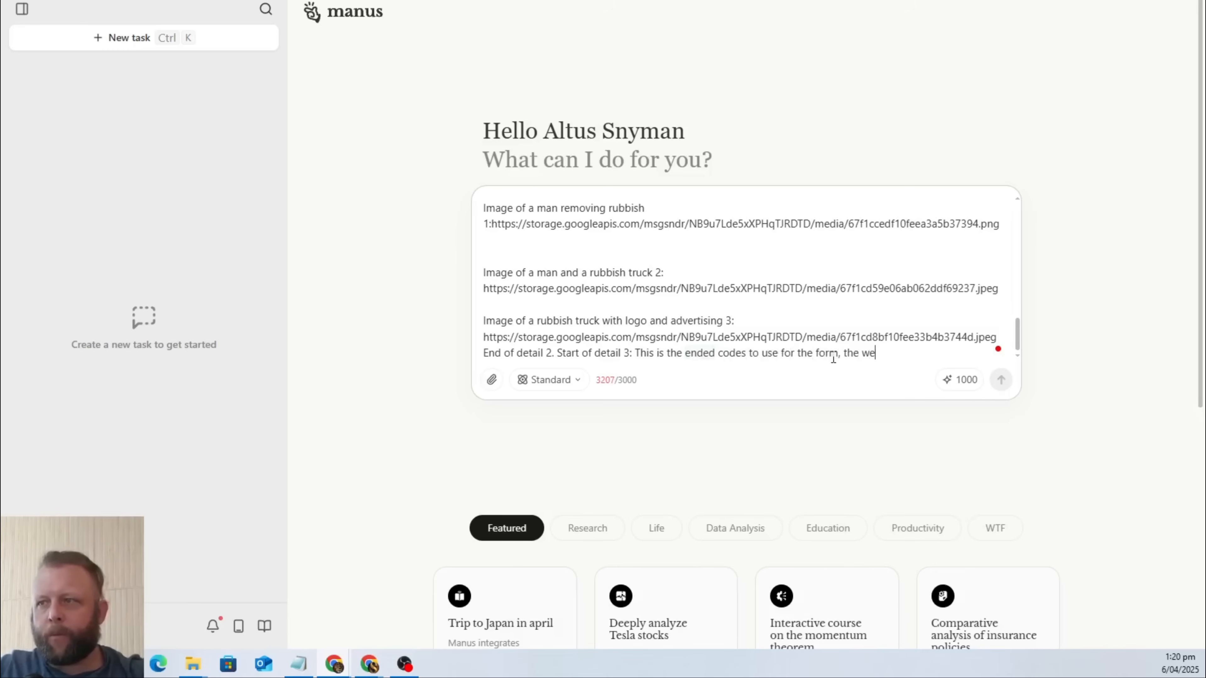
text( website an)
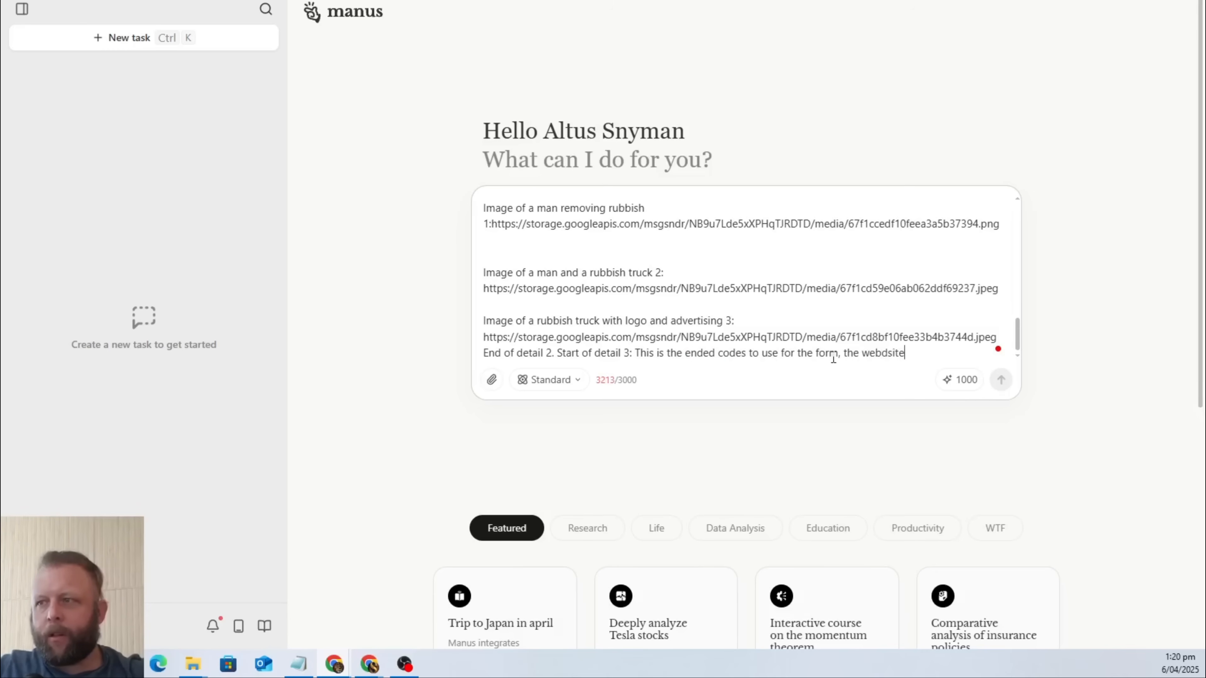
text(d the chat wi)
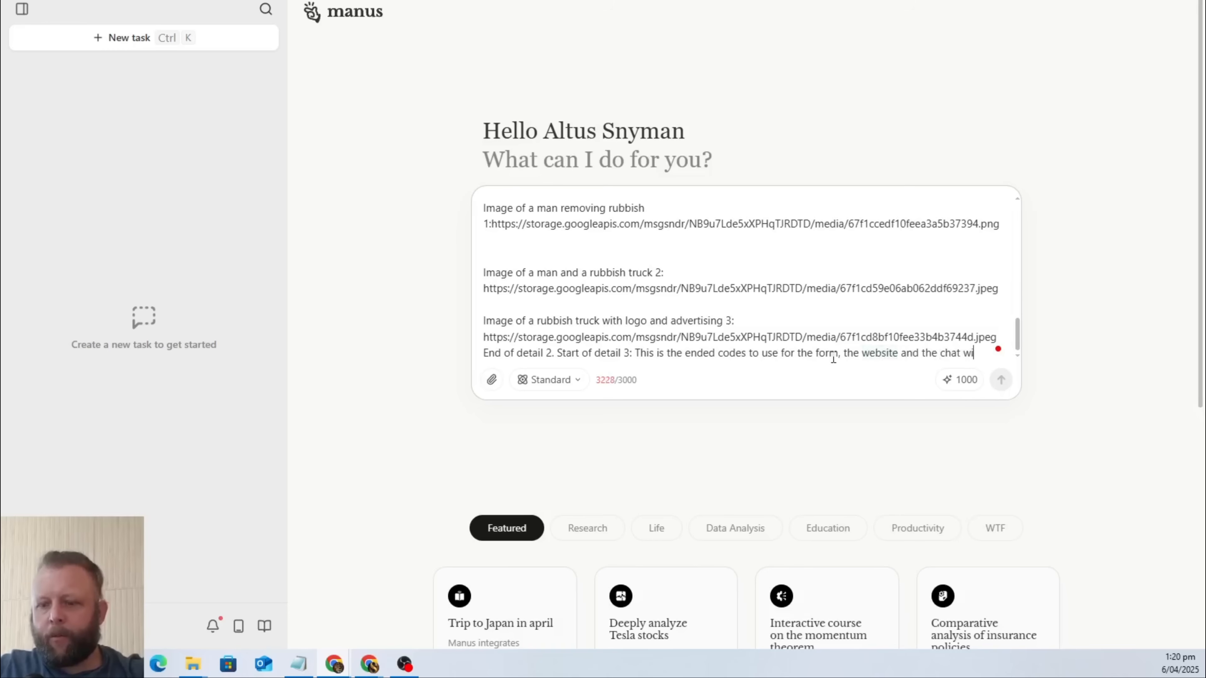
text(dget. The c)
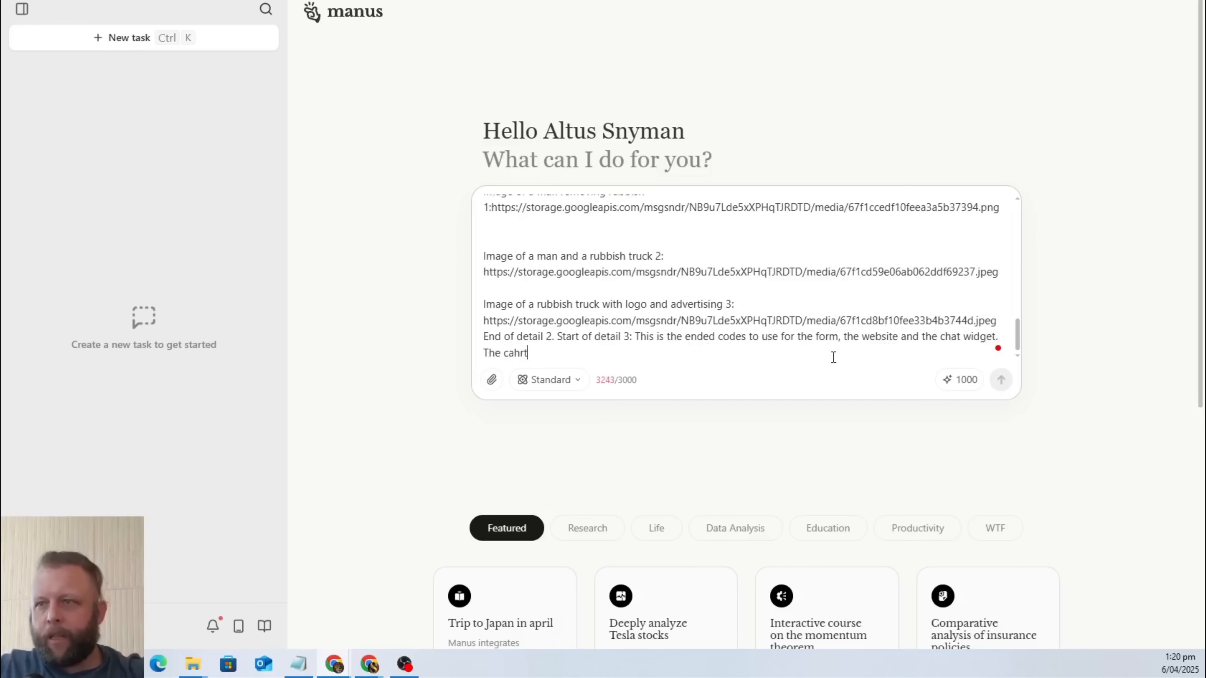
text(hat wid)
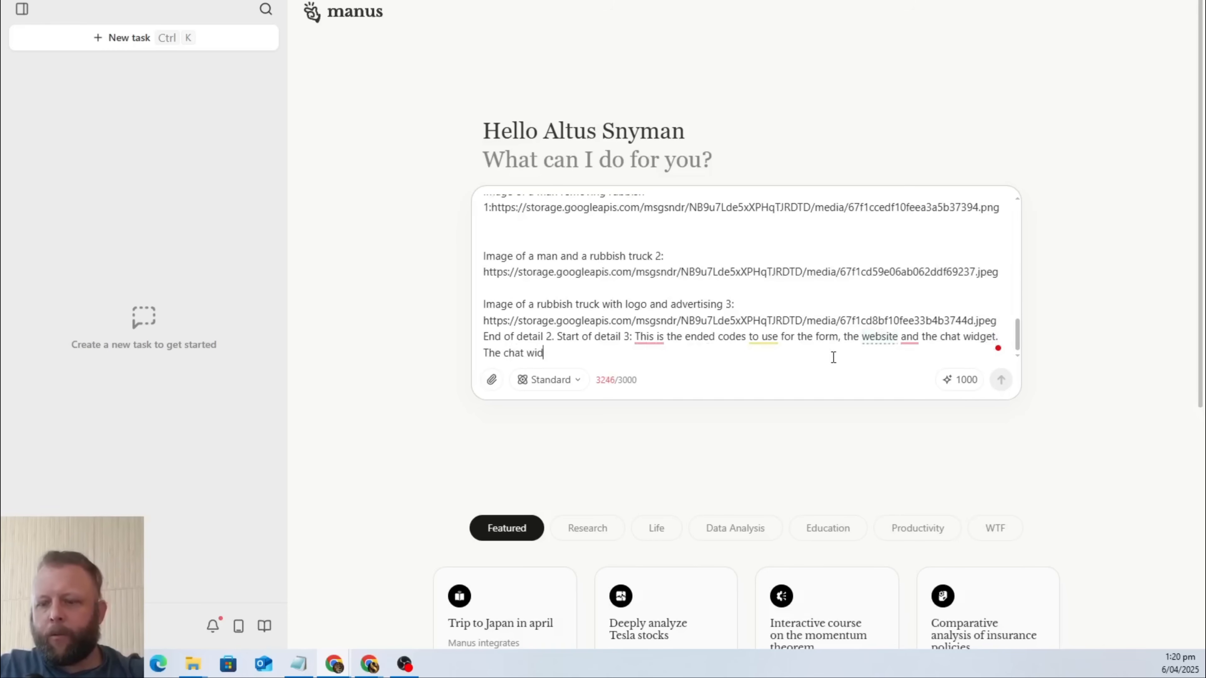
text(get needs to b)
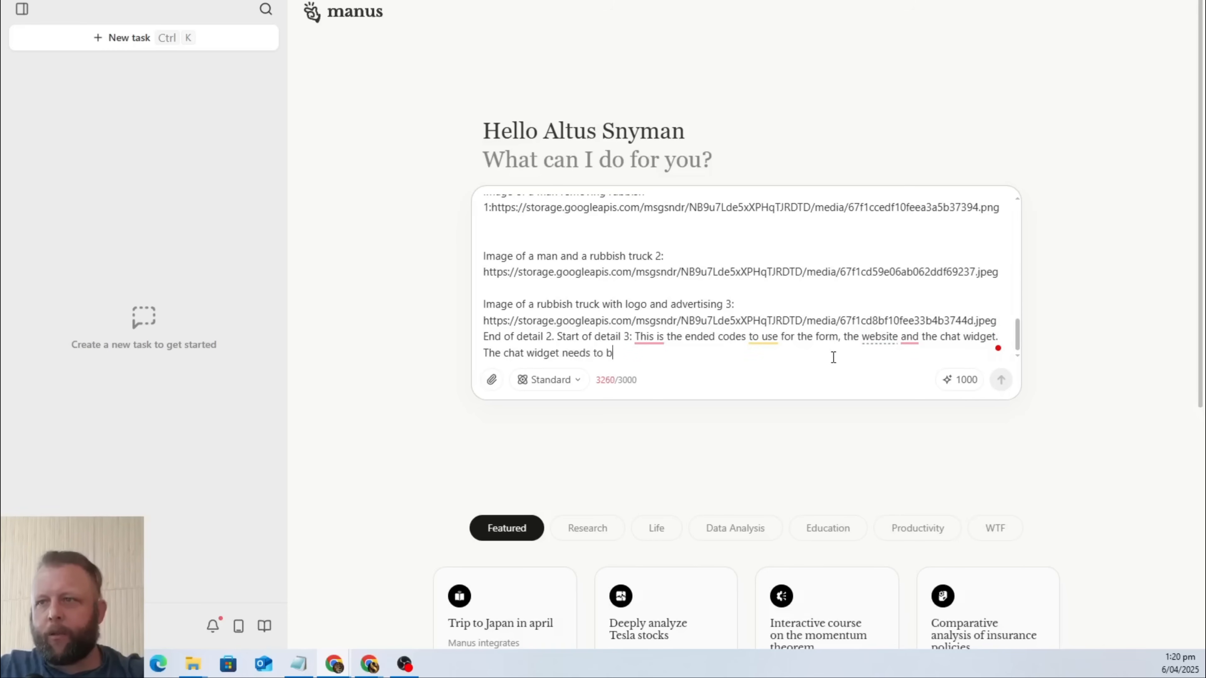
text(e on every page:)
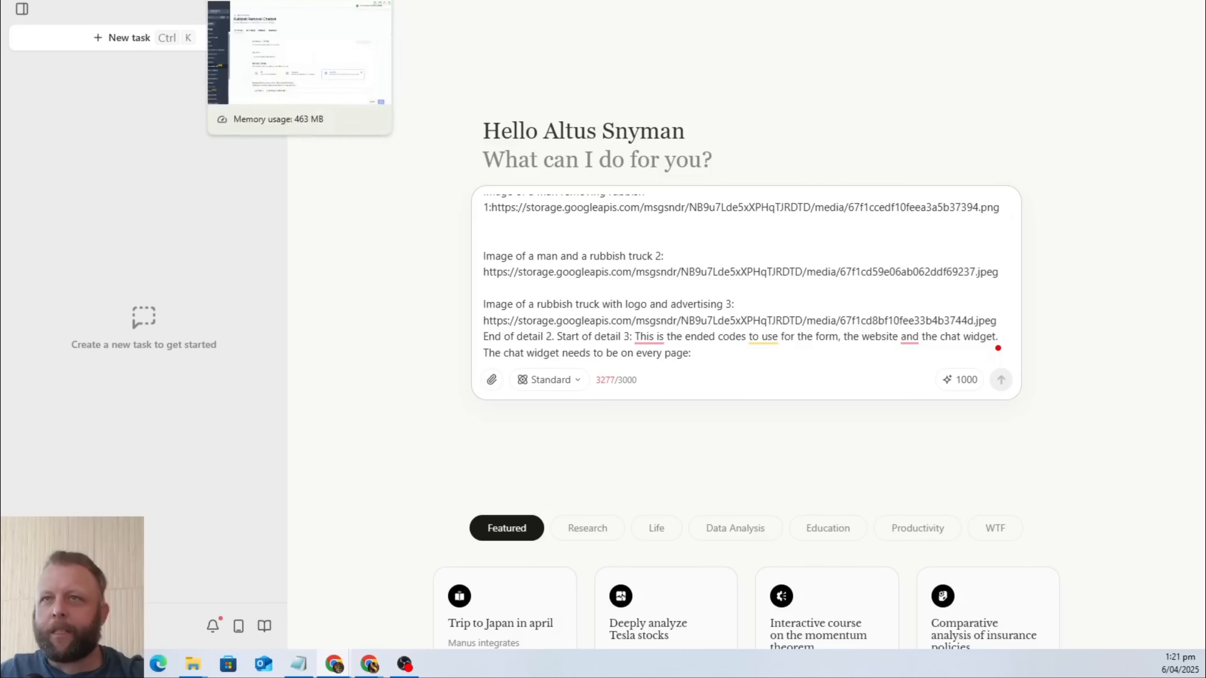
click(247, 1)
click(352, 1)
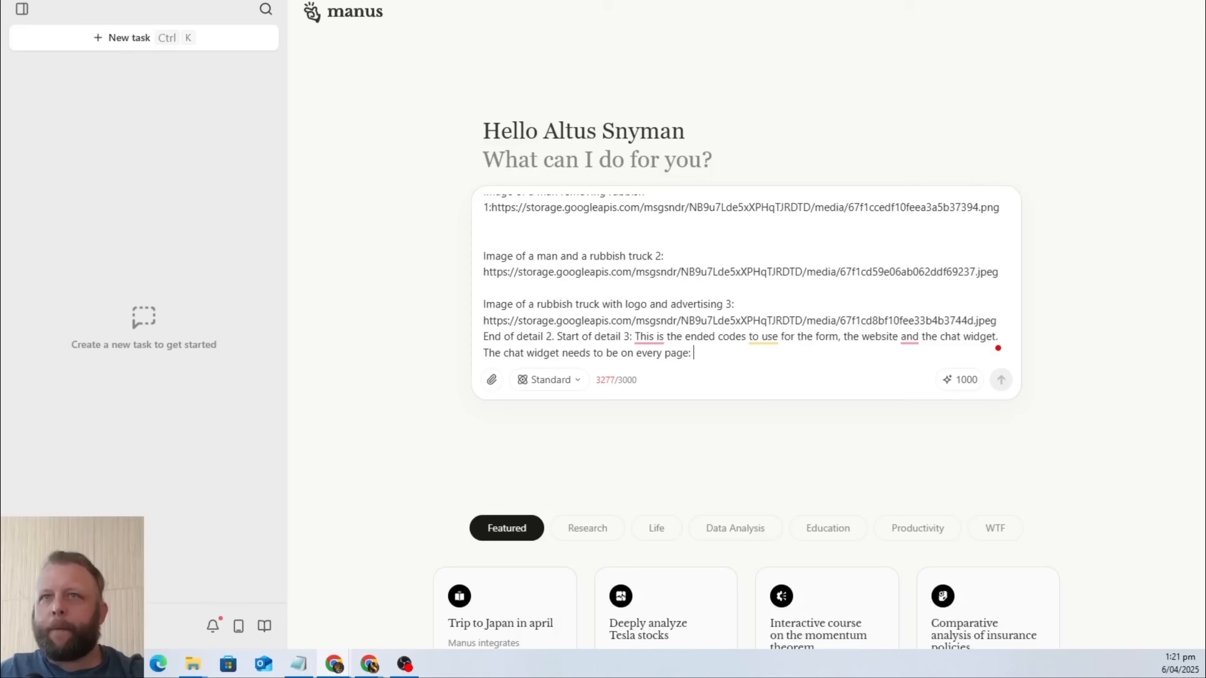
click(143, 1)
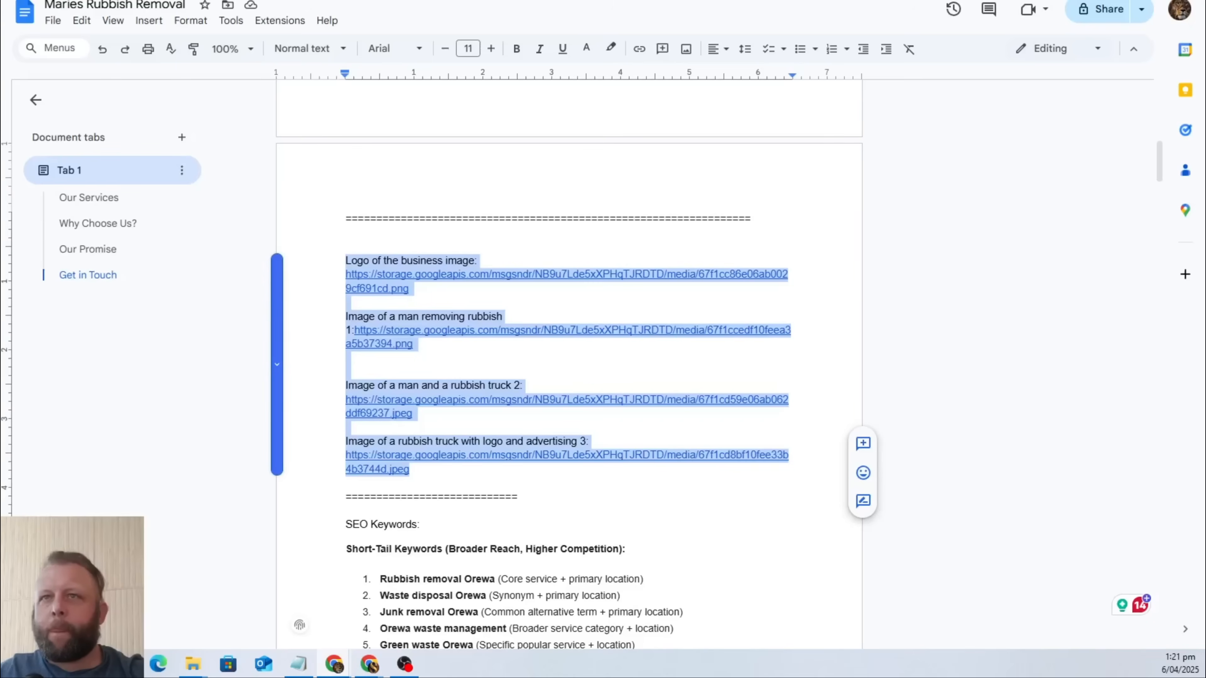
Copy the entire prompt text from Manus into the empty Google AI Studio prompt for the Orewa Rubbish Removal SEO Keywords chat.
click(351, 1)
drag(716, 354, 428, 167)
key(ctrl+c)
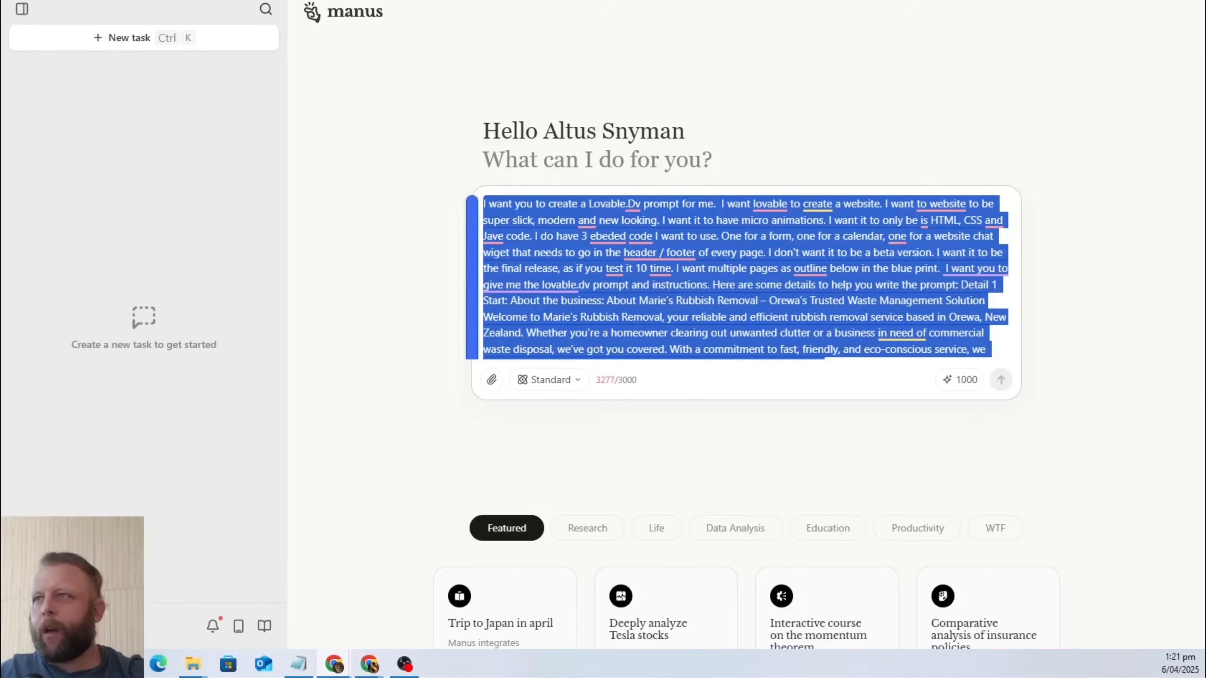
click(237, 1)
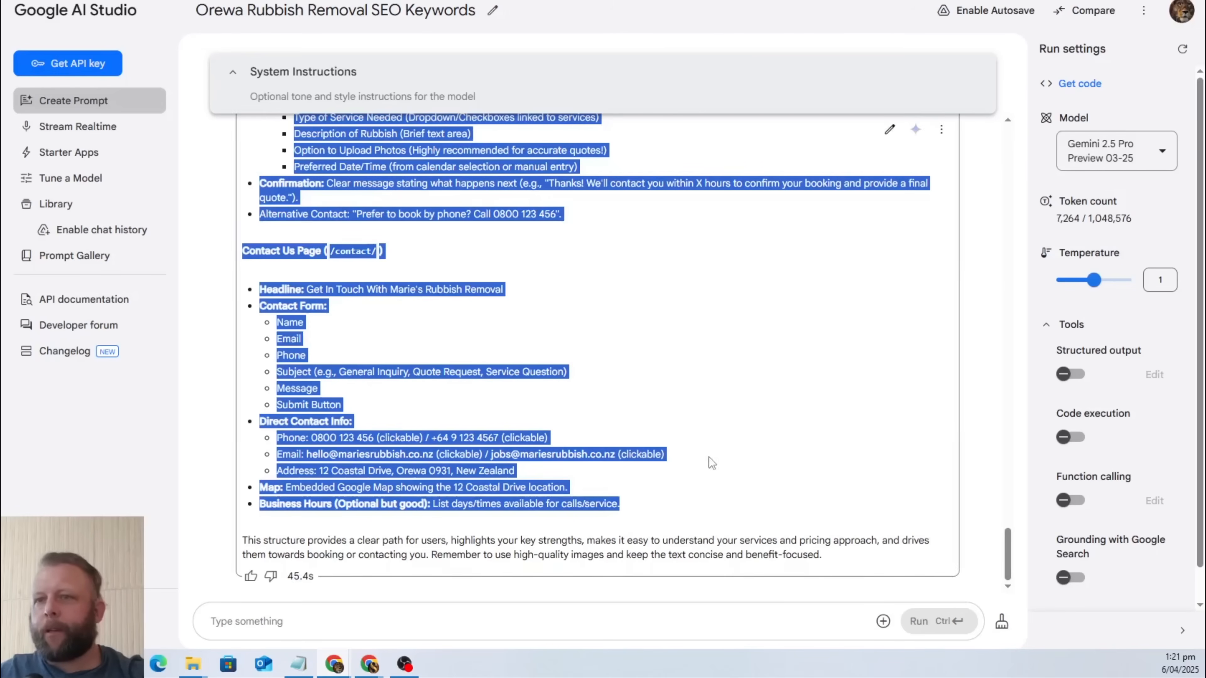
click(237, 619)
key(ctrl+v)
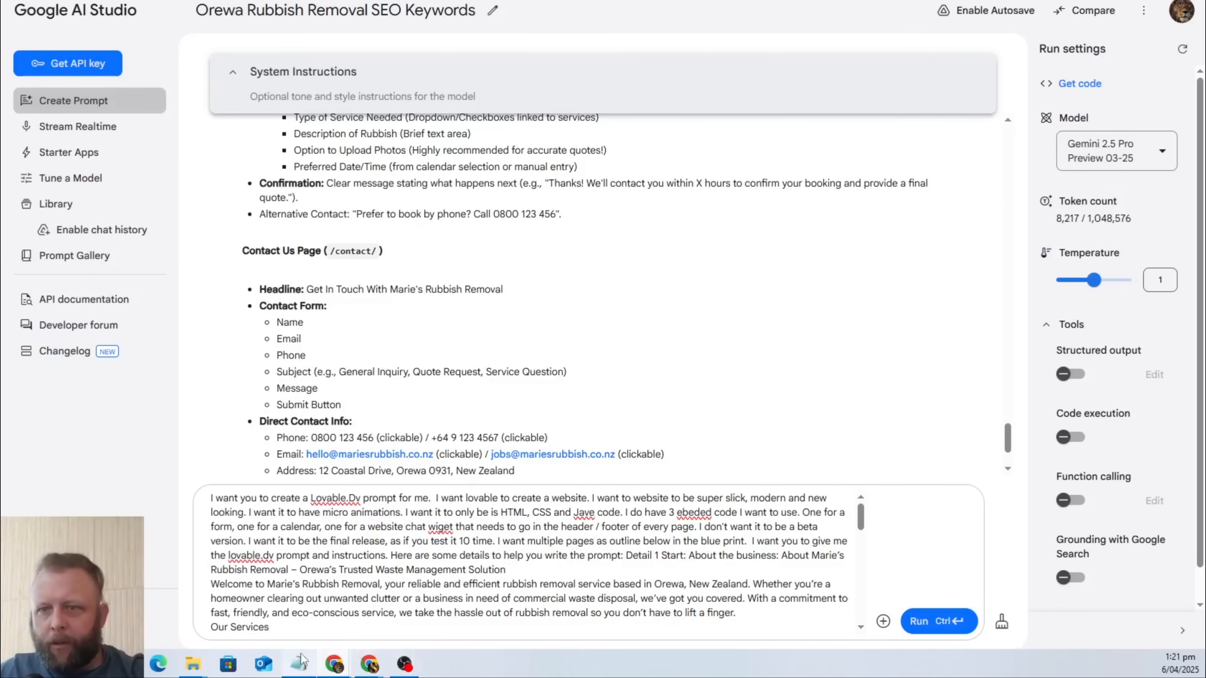
Copy the form, calendar and chatbot embed codes with their descriptions from the Google Doc to the end of the AI Studio prompt.
scroll(355, 628, down, 15)
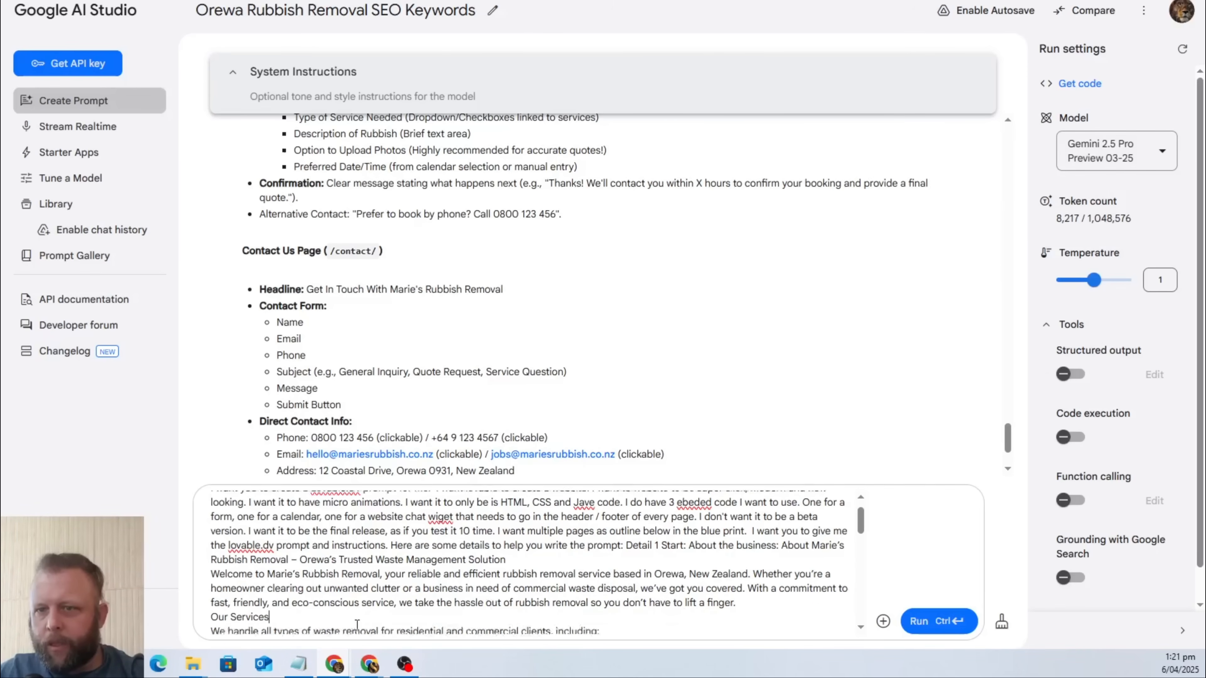
click(796, 628)
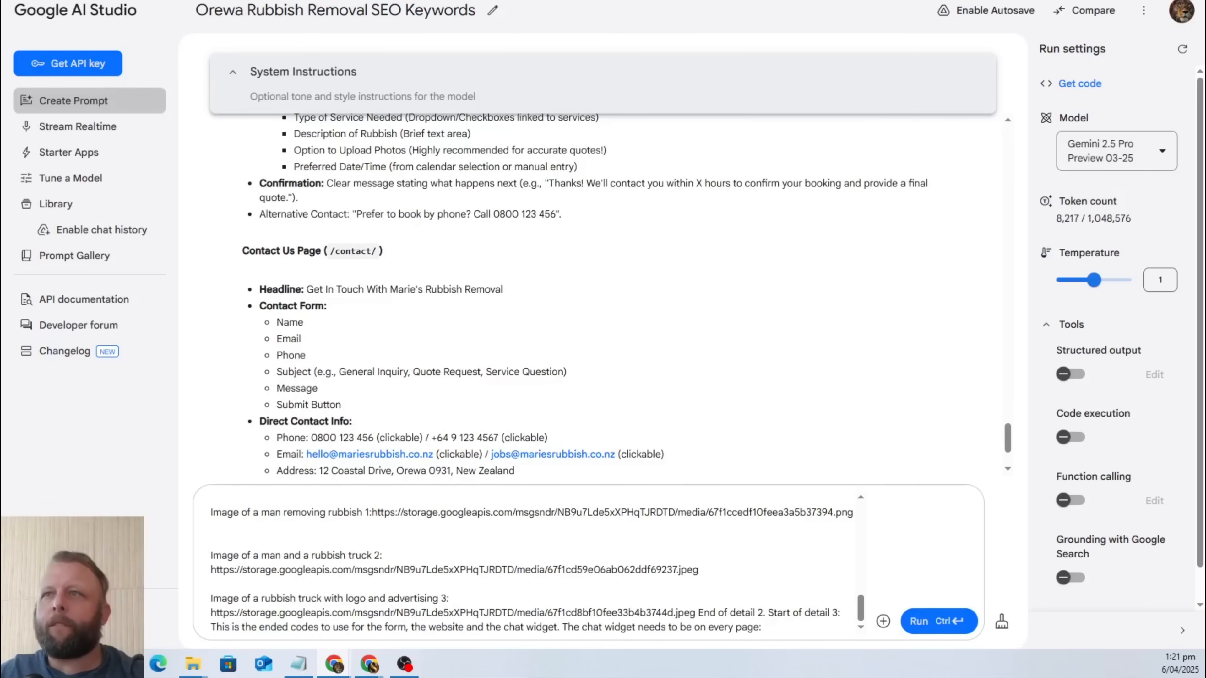
key(alt+Tab)
scroll(617, 581, down, 3)
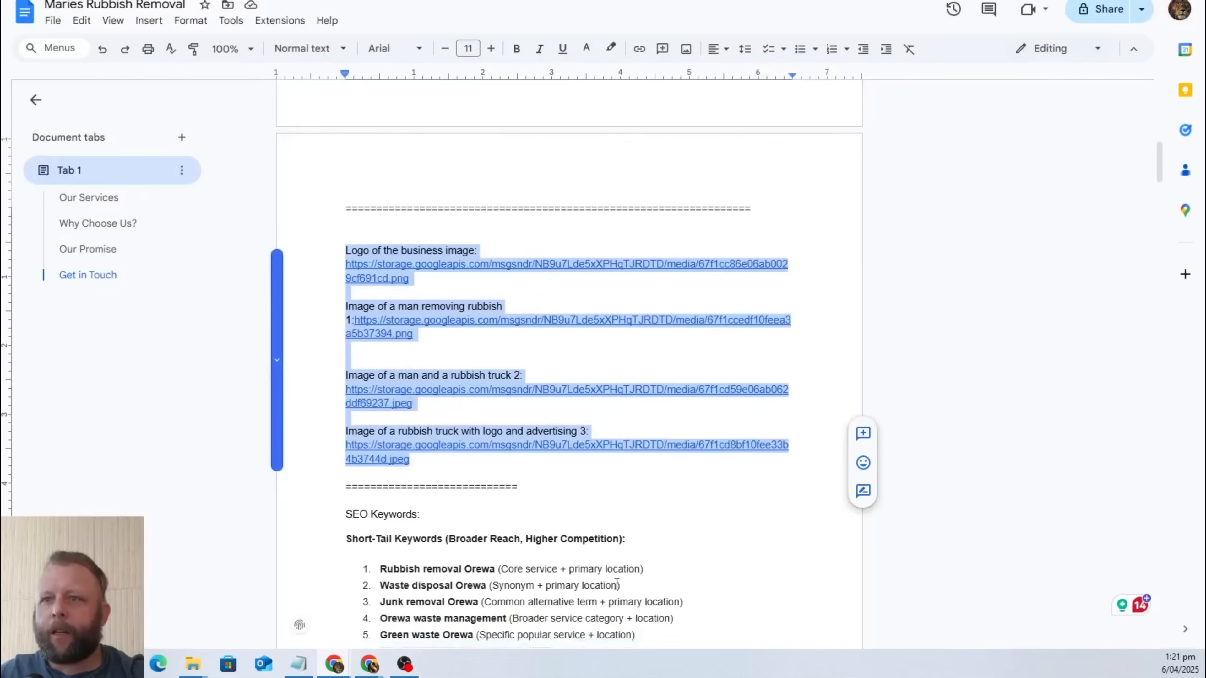
scroll(616, 580, up, 10)
scroll(617, 579, down, 12)
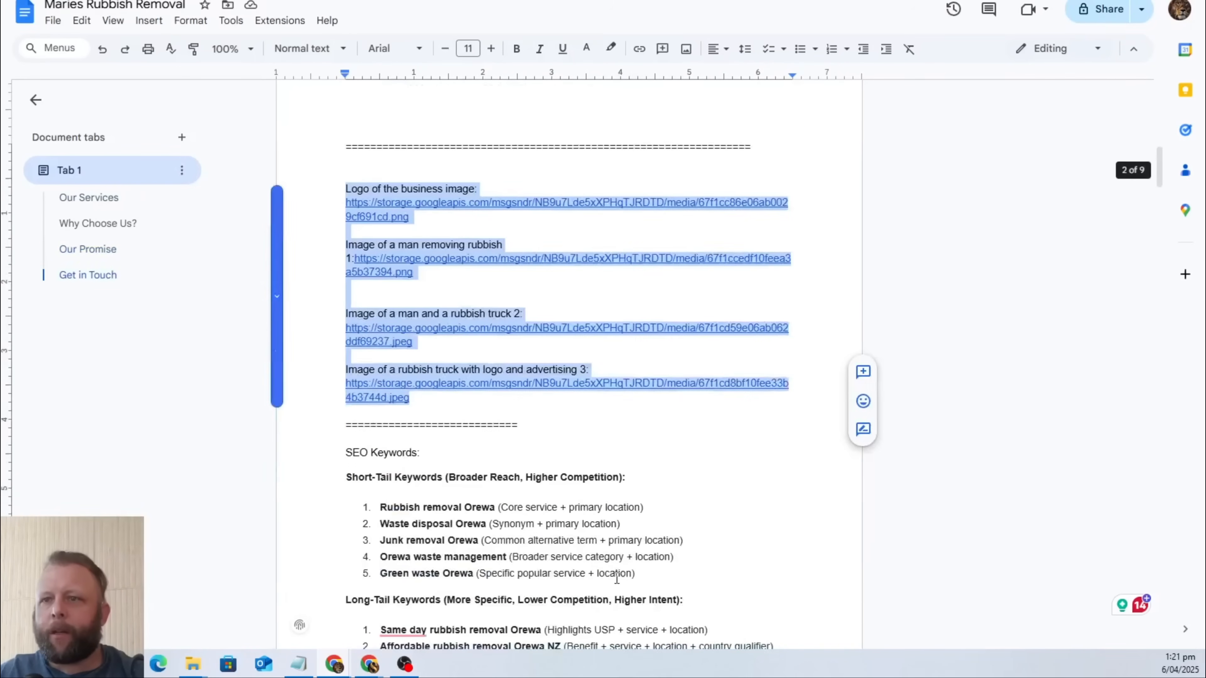
scroll(617, 578, down, 15)
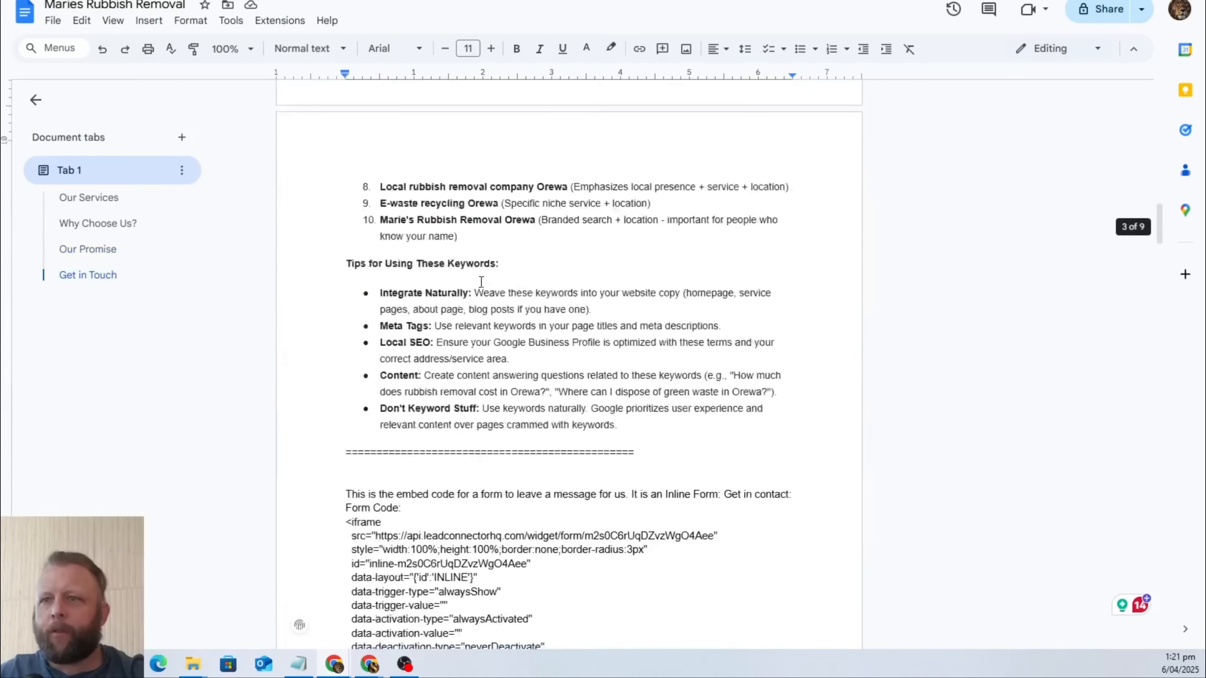
drag(346, 215, 522, 318)
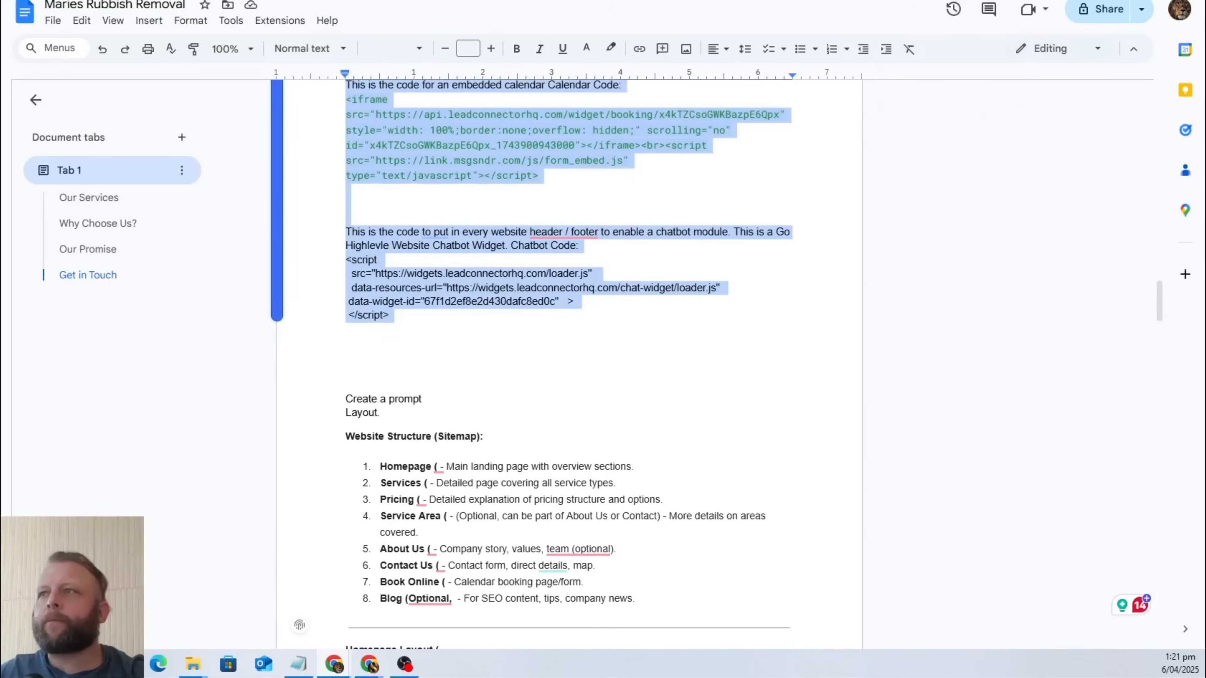
click(784, 1)
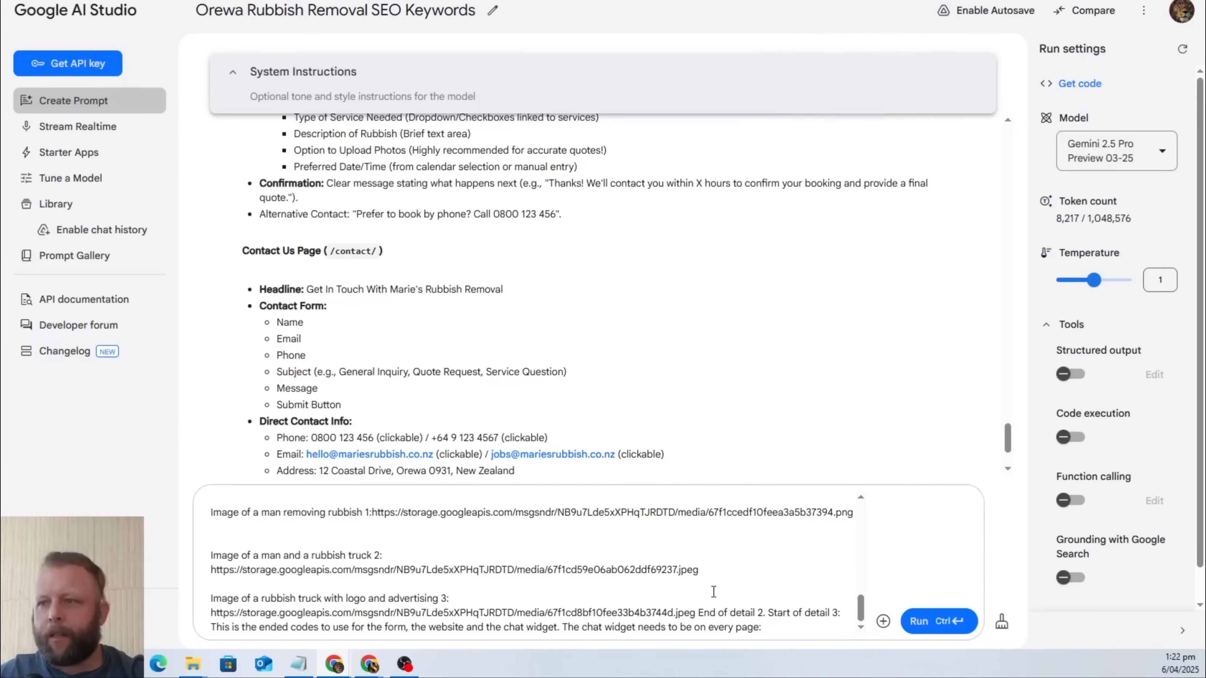
text(This is the code to put in every website header / footer to enable a chatbot module. This is a Go Highlevle Website Chatbot Widget. Chatbot Code: <script  src="https://widgets.leadconnectorhq.com/loader.js"  data-resources-url="https://widgets.leadconnectorhq.com/chat-widget/loader.js"  data-widget-id="67f1d2ef8e2d430dafc8ed0c"   >  </script>)
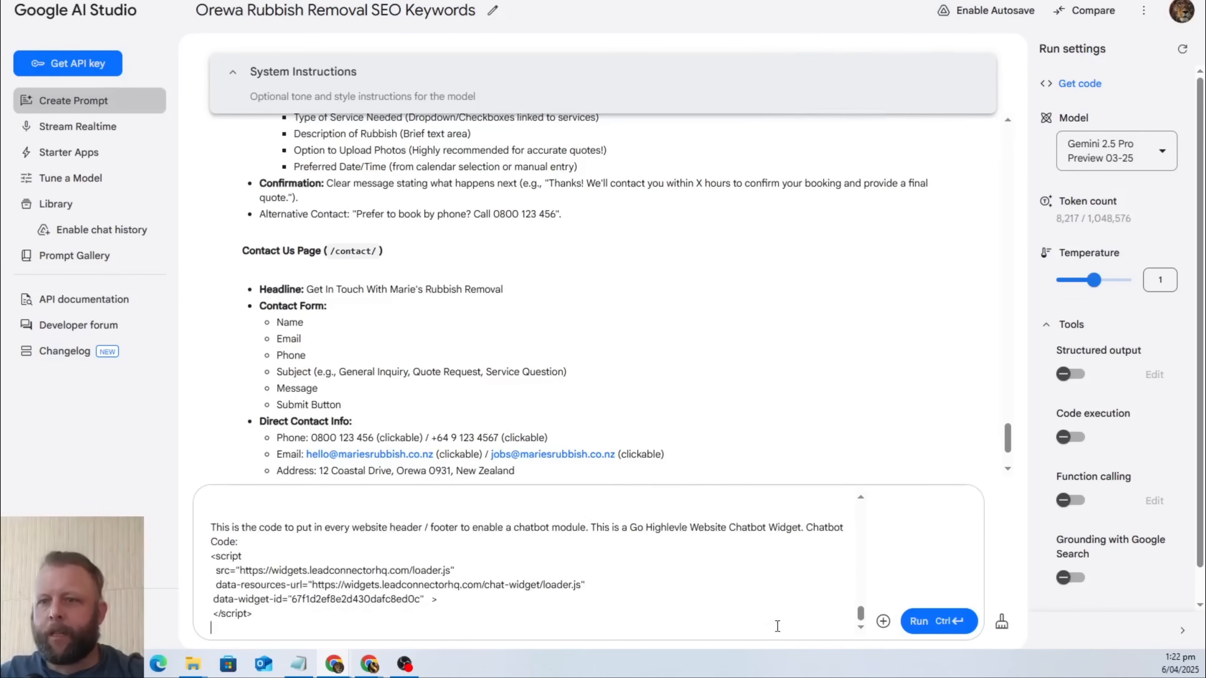
Close the embed code block and open the next one with "End of detail. Start of details 3:".
text(End of detail)
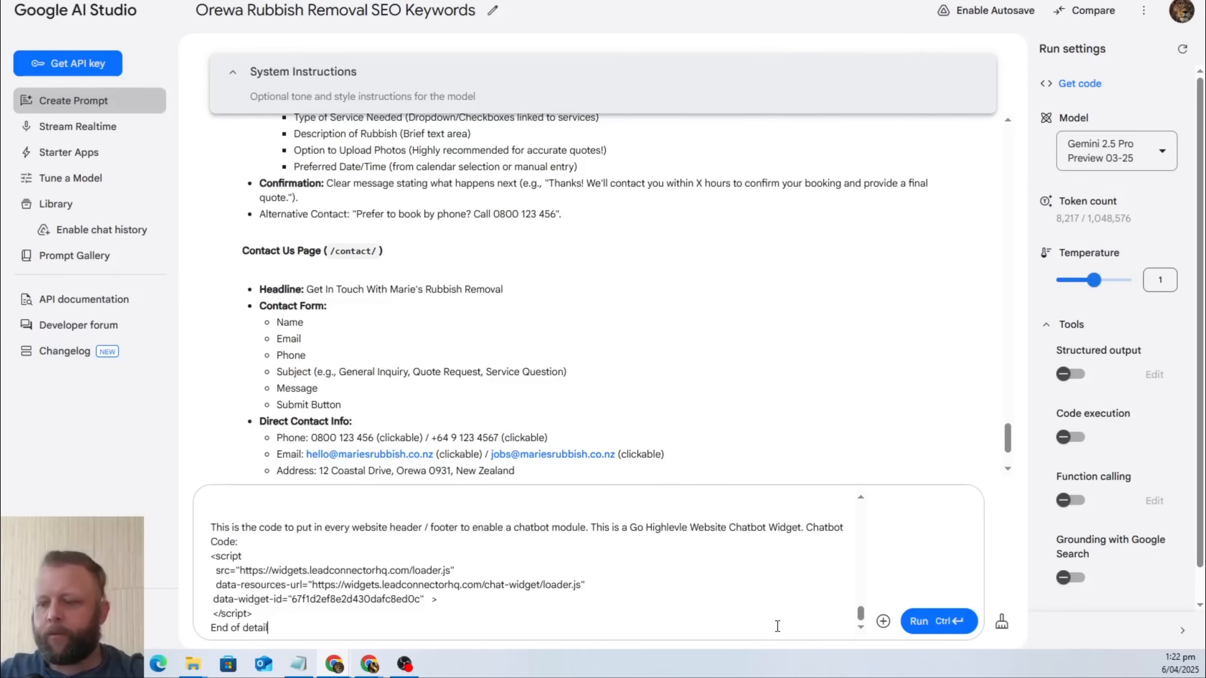
text( 1. Start of det)
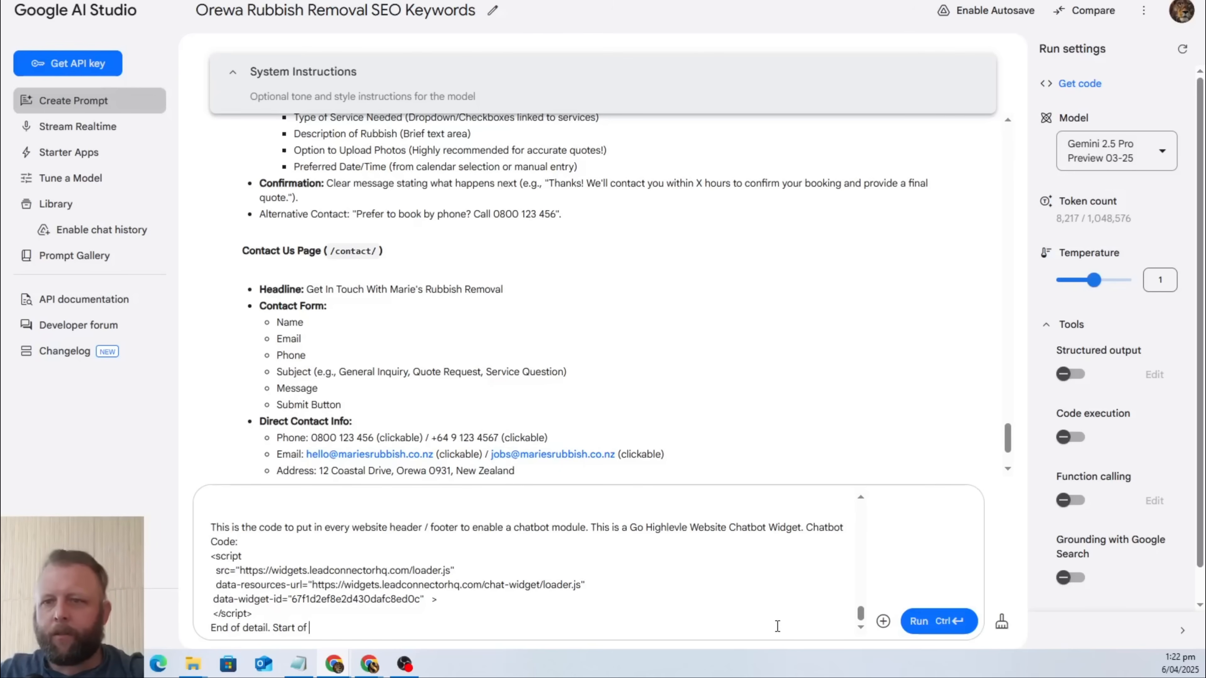
text(ail 2: Some images)
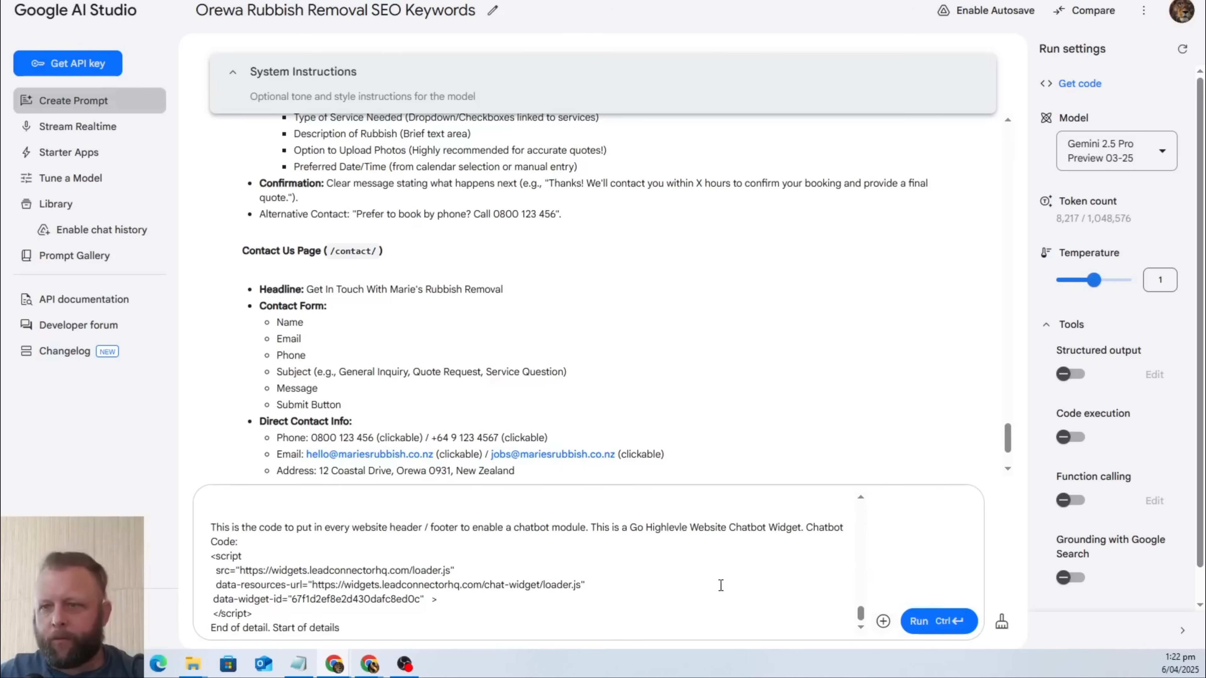
scroll(719, 582, up, 10)
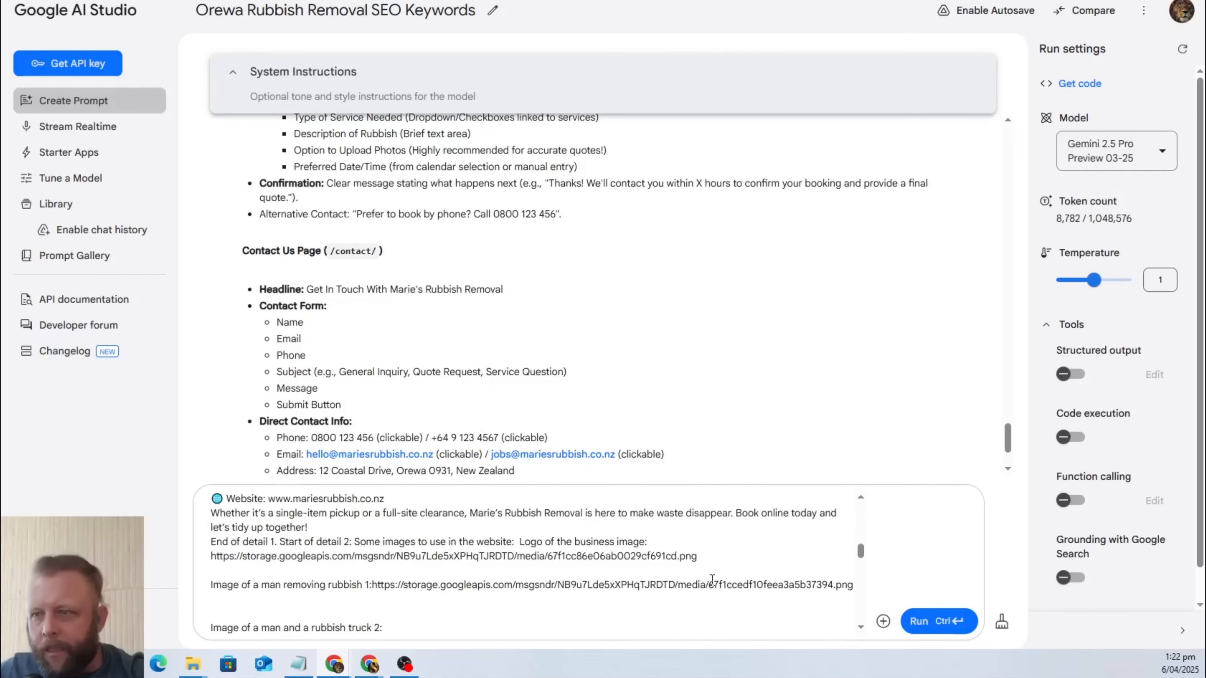
scroll(369, 529, down, 10)
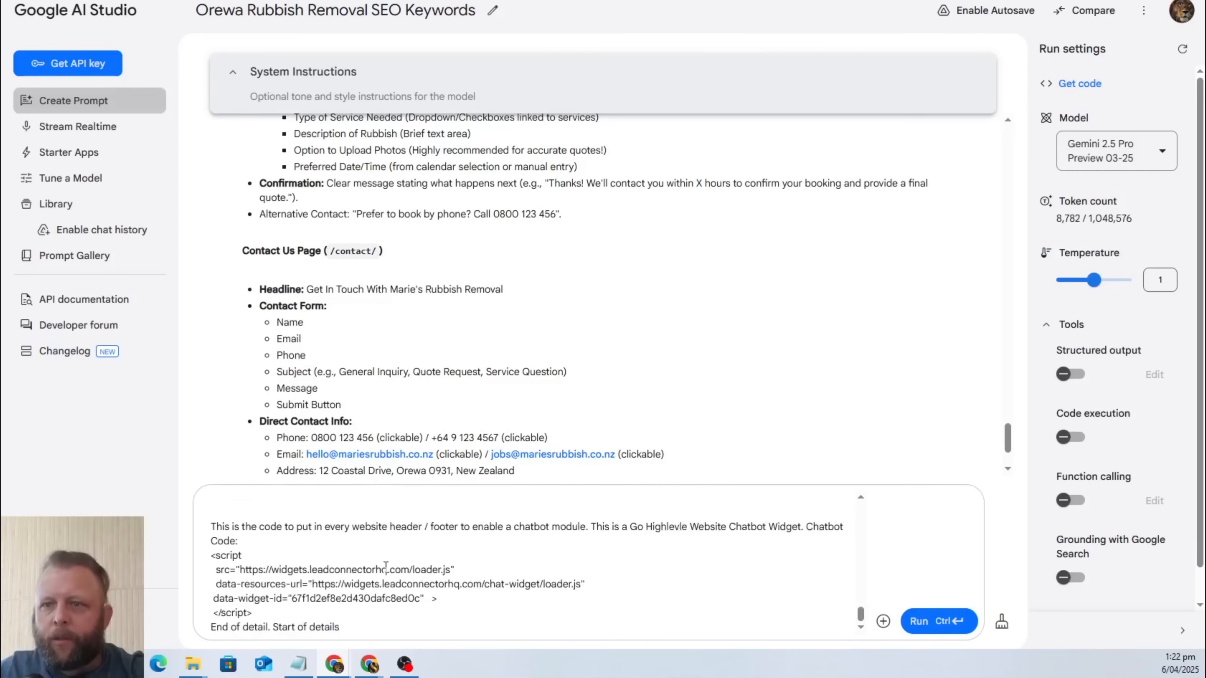
text(3: )
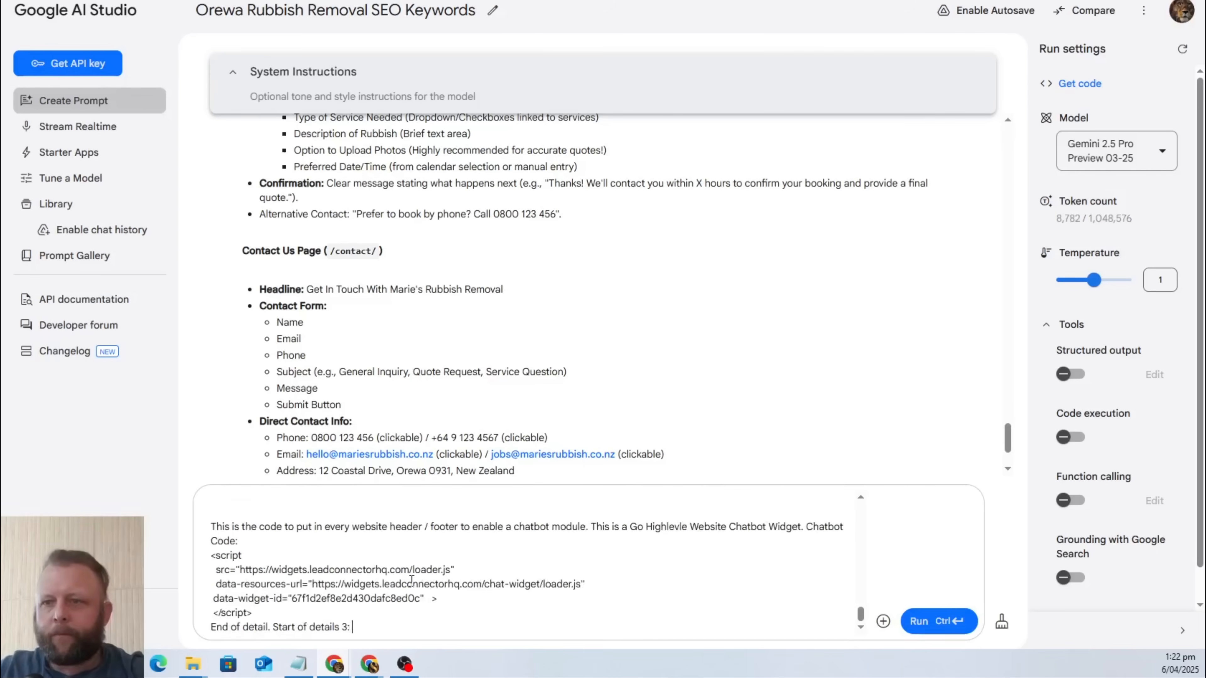
text(I want)
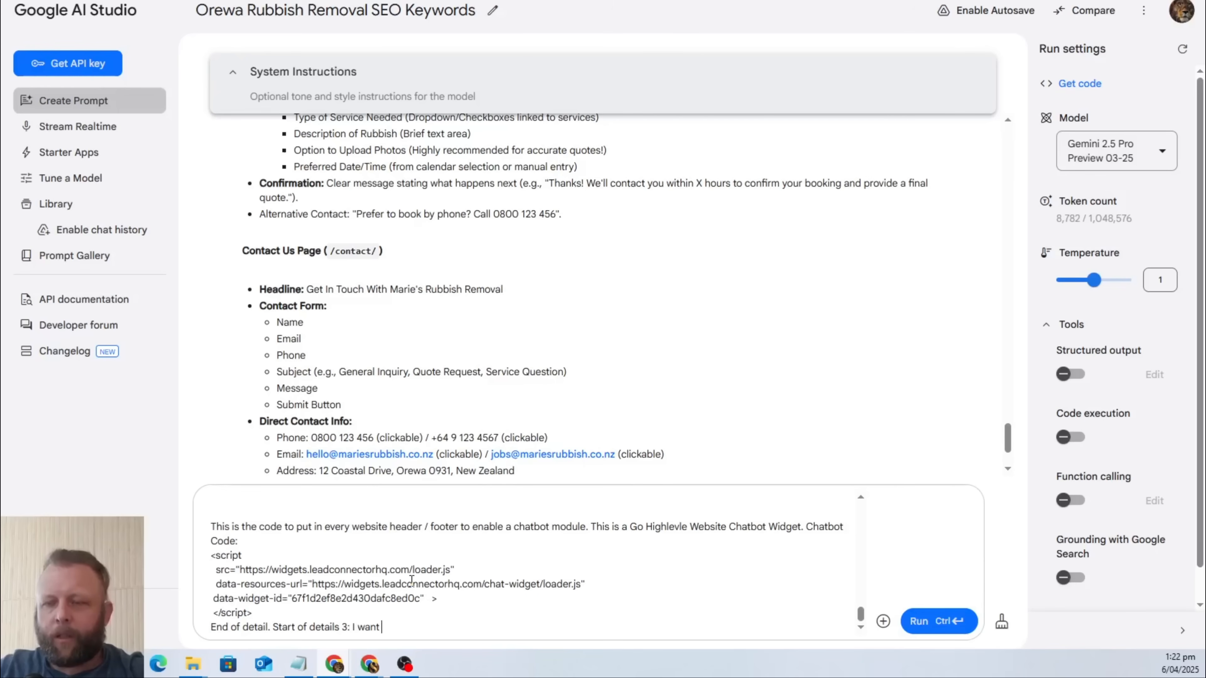
text( to use SE)
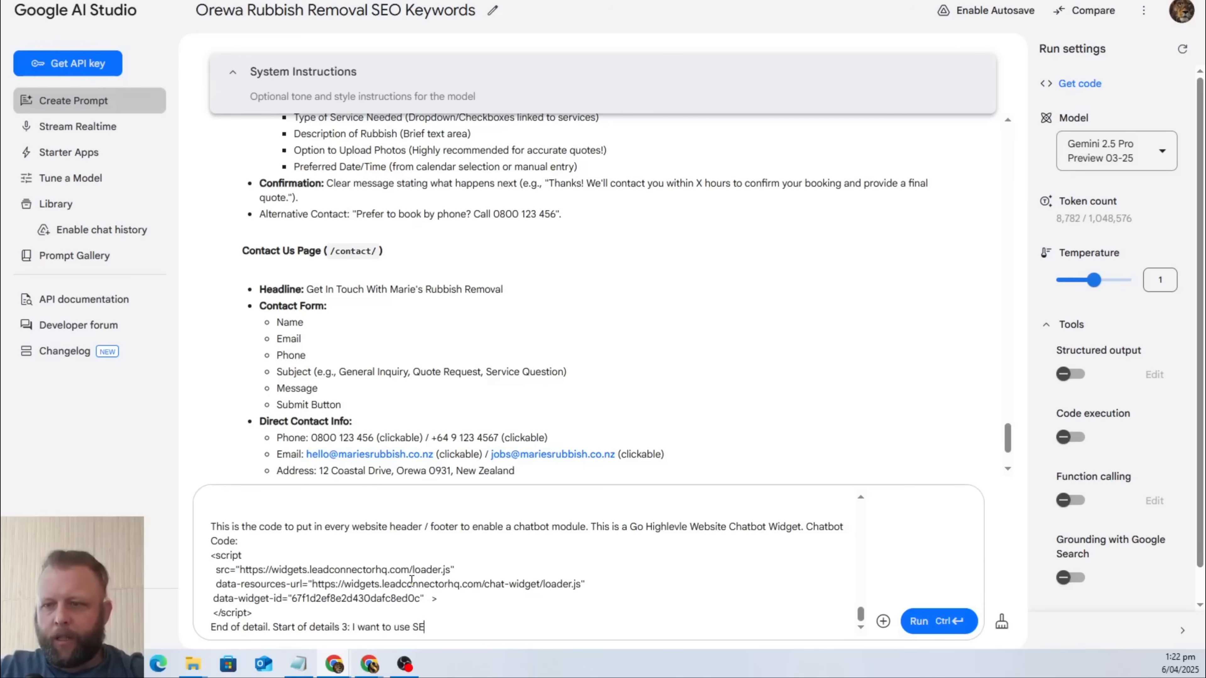
text(O keywords and fuction.)
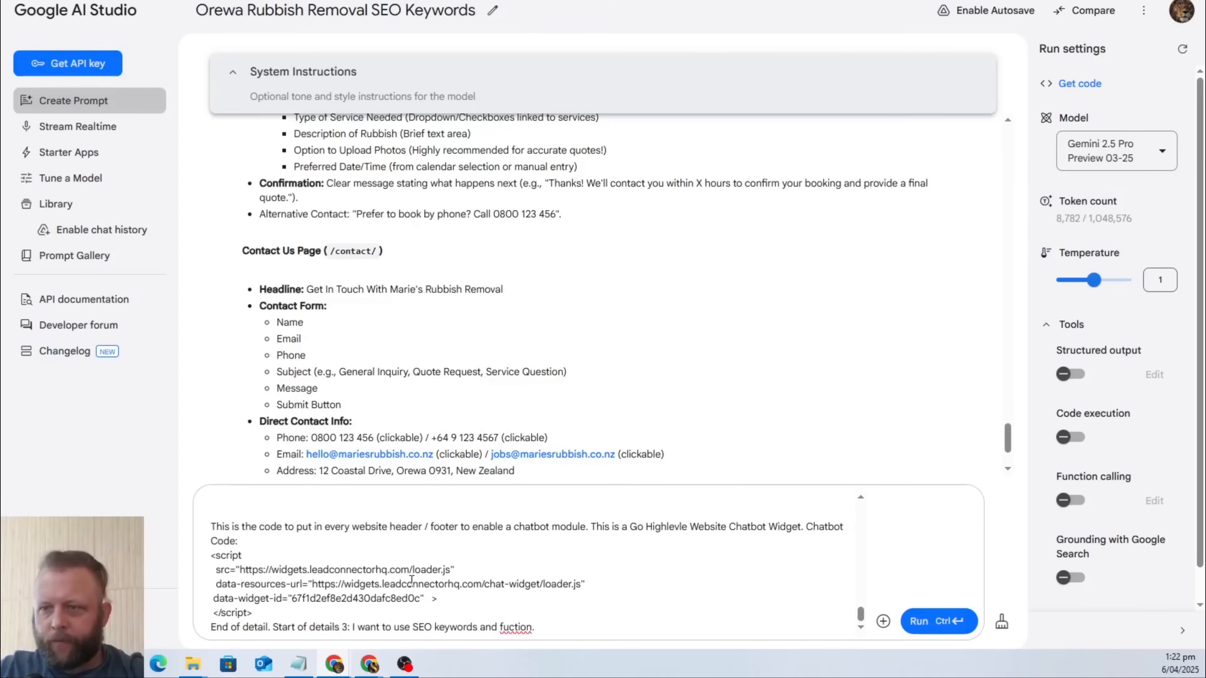
text( S)
Introduce the SEO block with "I want to use SEO keywords and fuctions: Seo Keywords are:".
key(BackSpace)
key(BackSpace)
key(BackSpace)
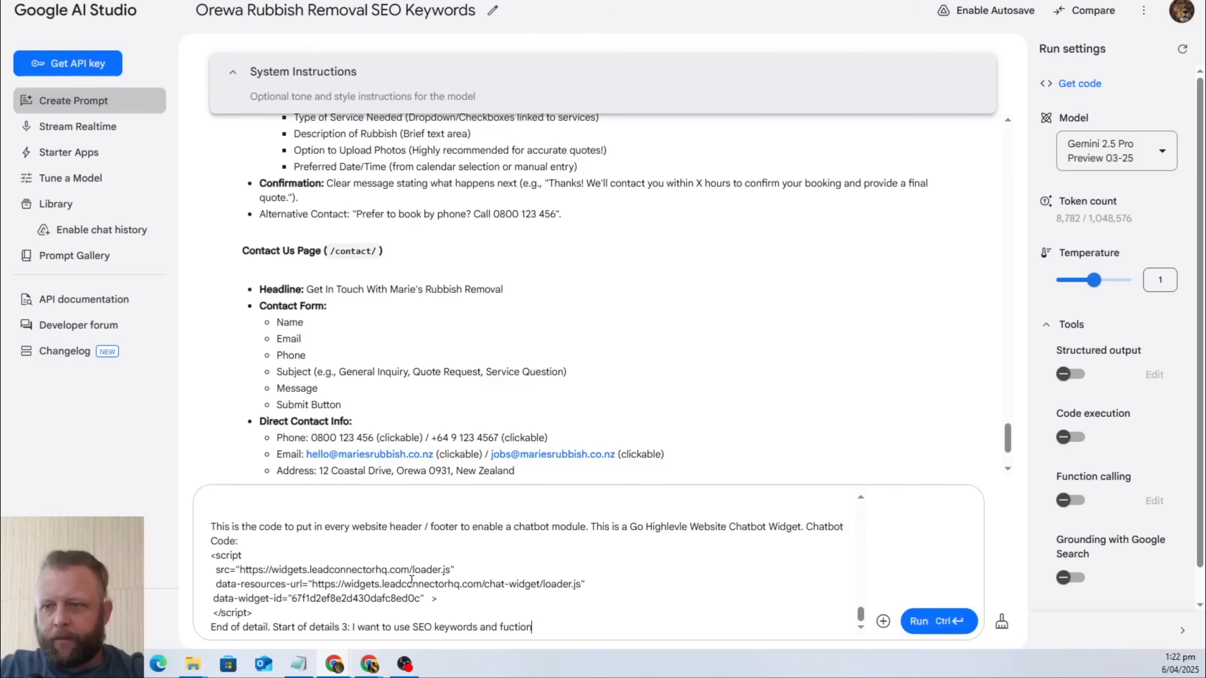
text(s)
key(BackSpace)
text(: Seo Ke)
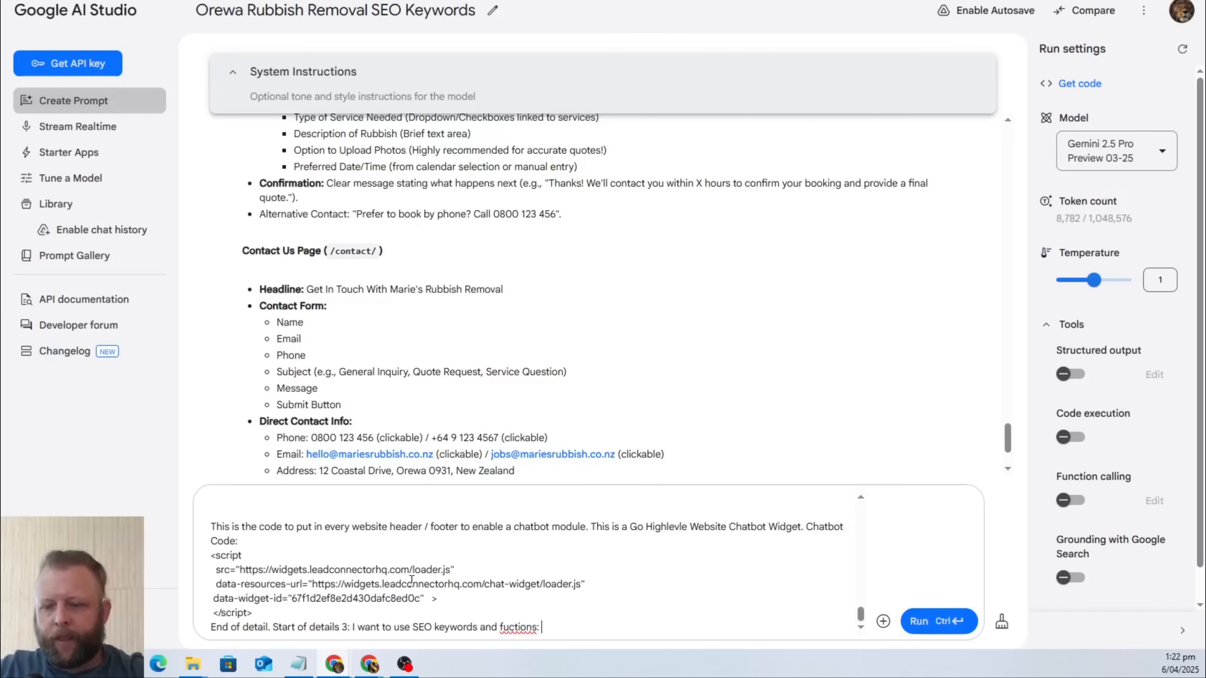
text(ywords are:)
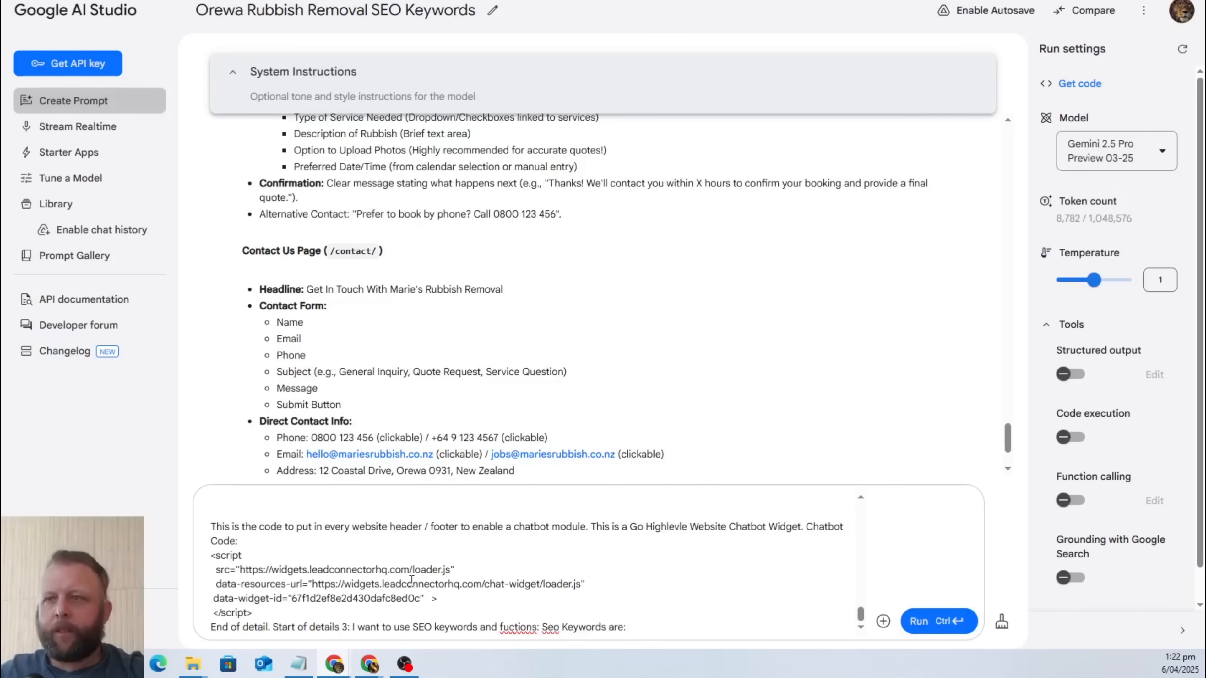
Copy the short-tail and long-tail SEO keywords and their usage tips from the Google Doc to the end of the AI Studio prompt.
key(alt+Tab)
scroll(470, 364, down, 4)
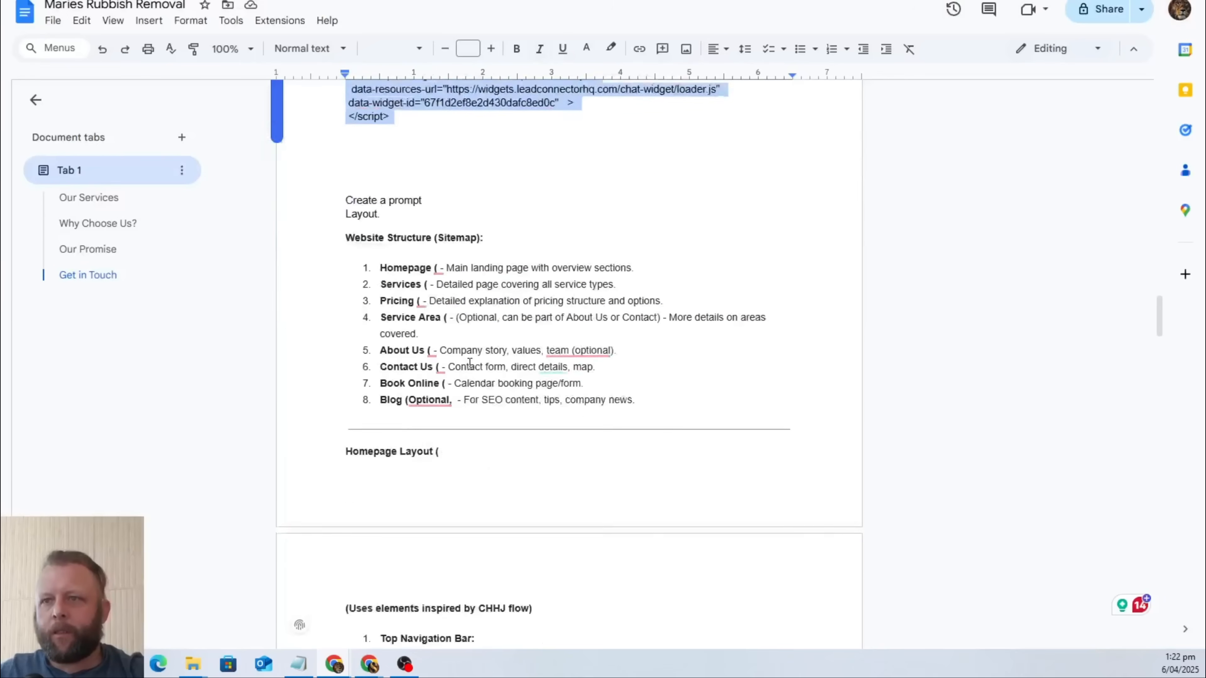
scroll(470, 363, up, 15)
scroll(465, 367, up, 4)
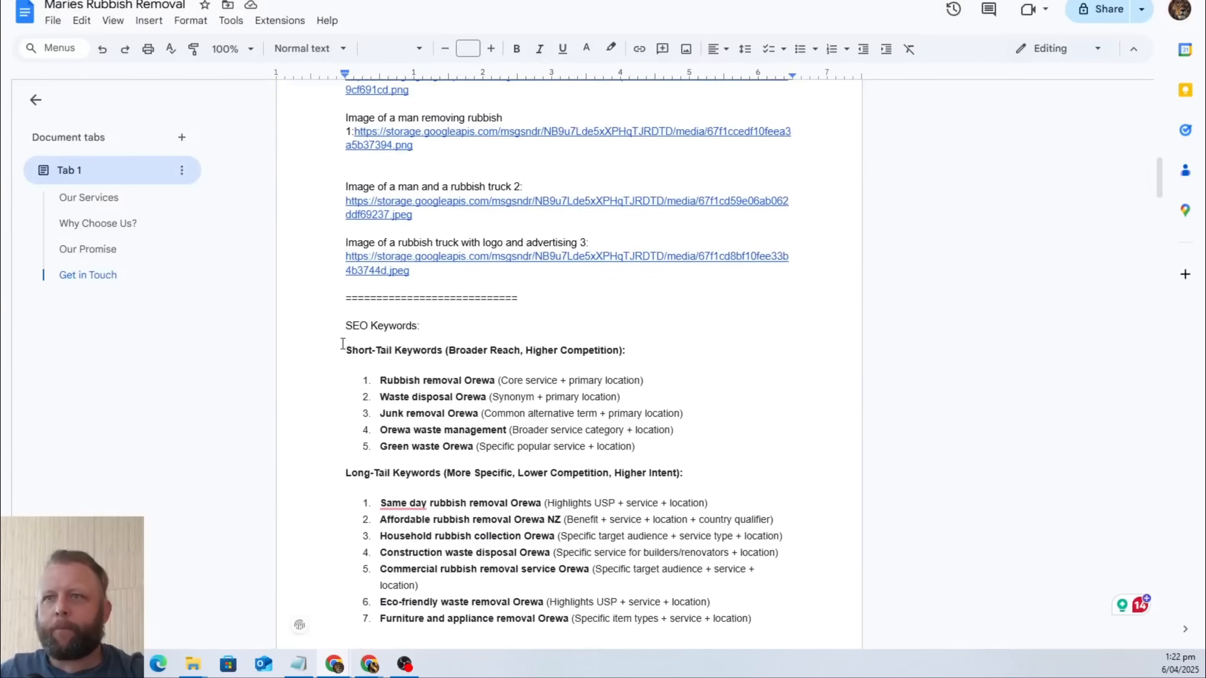
drag(341, 325, 760, 566)
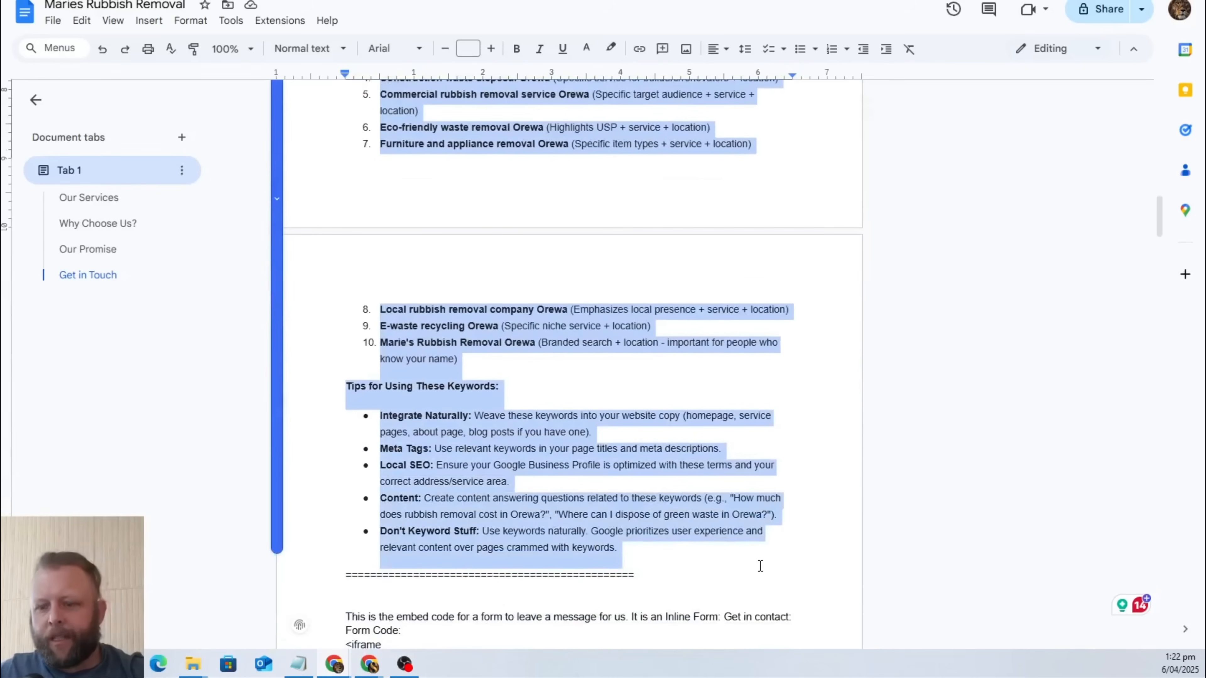
key(ctrl+Tab)
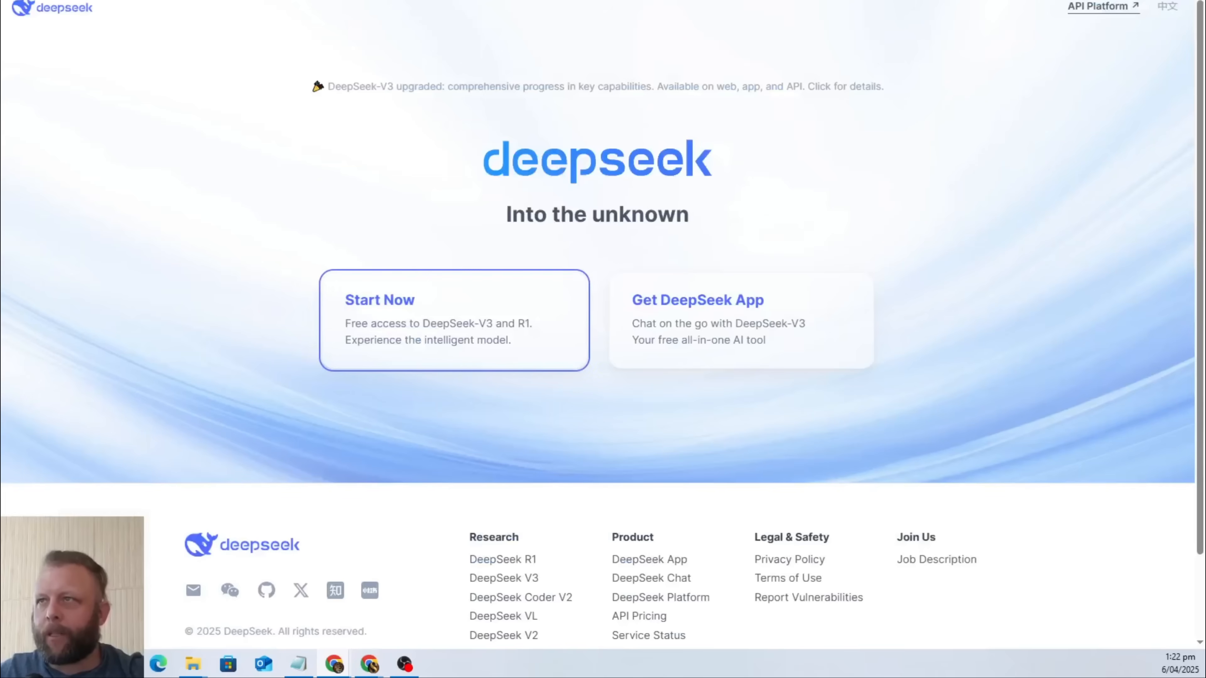
key(ctrl+Tab)
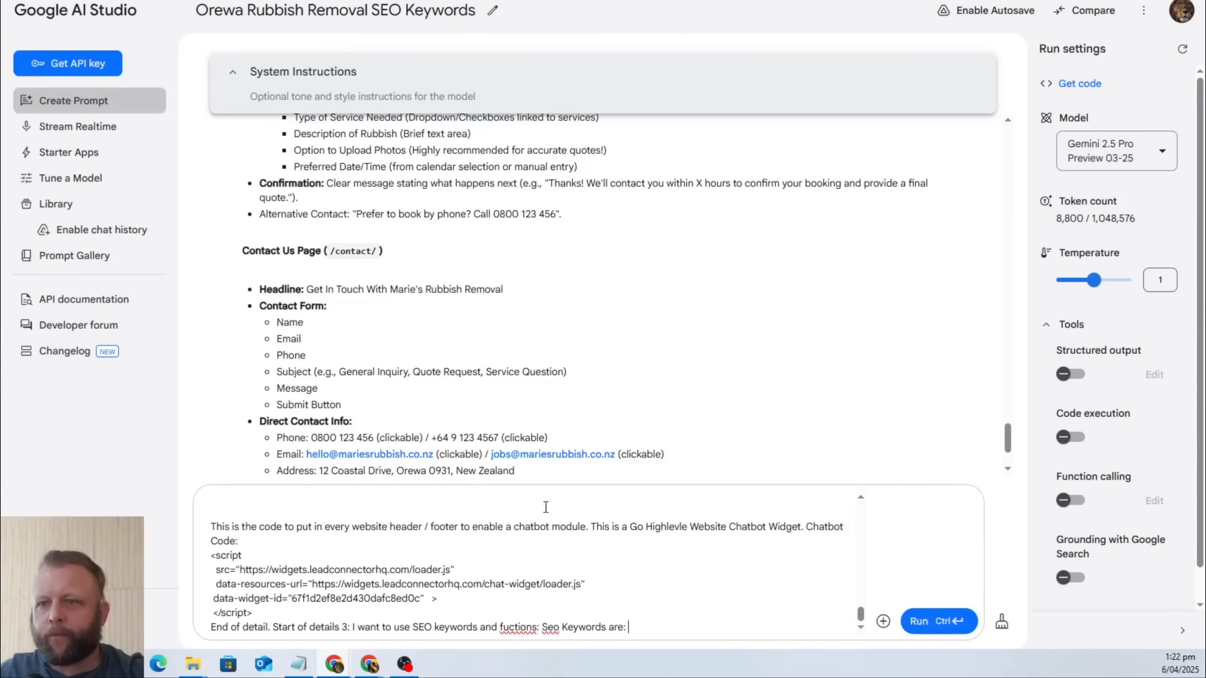
key(ctrl+v)
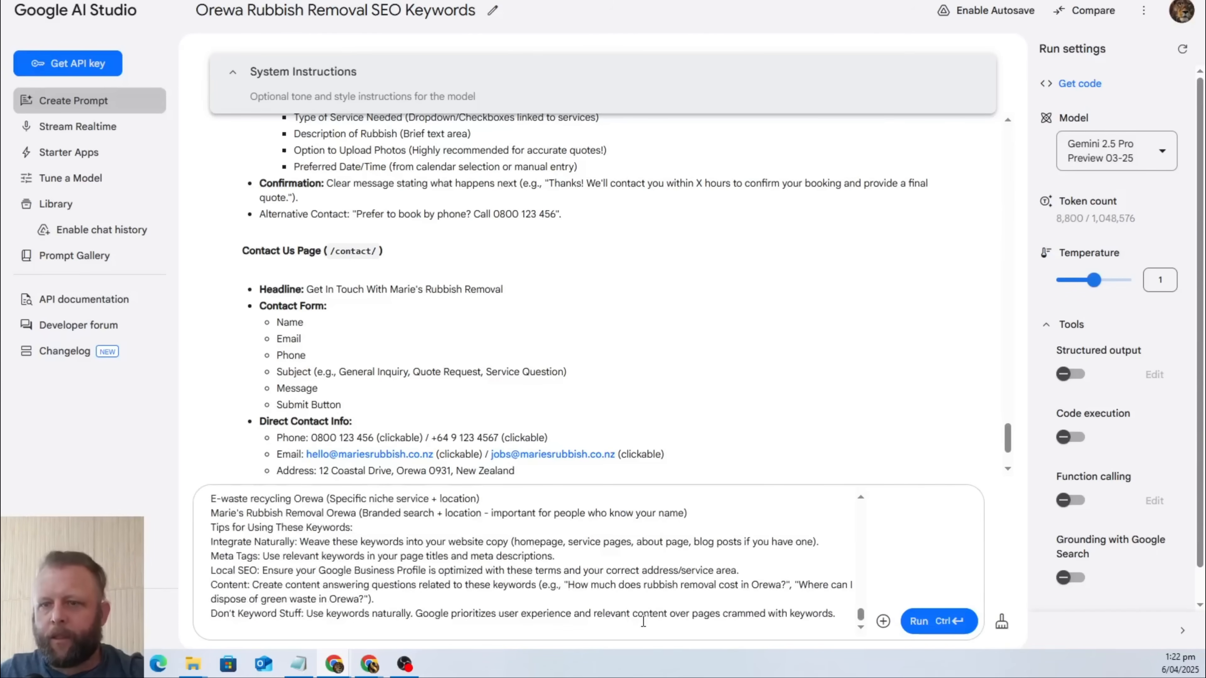
Add "End of details number 3. Start of detail number 4" after the SEO keyword tips.
text(End of deta)
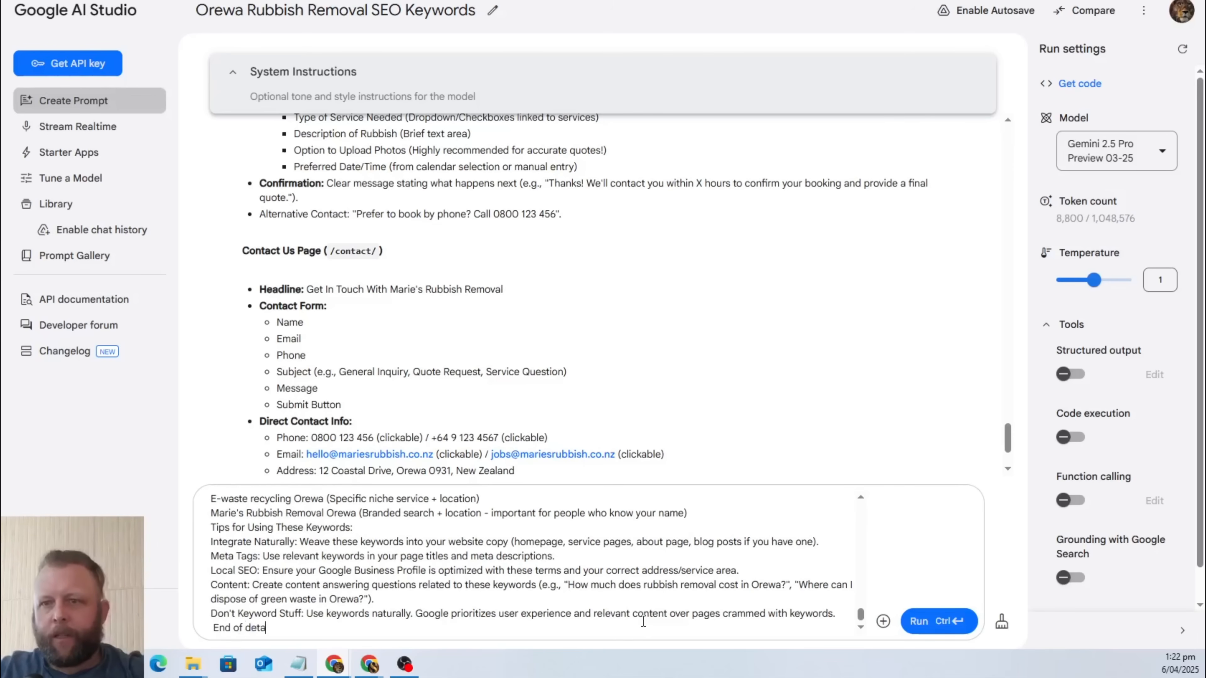
text(ils number )
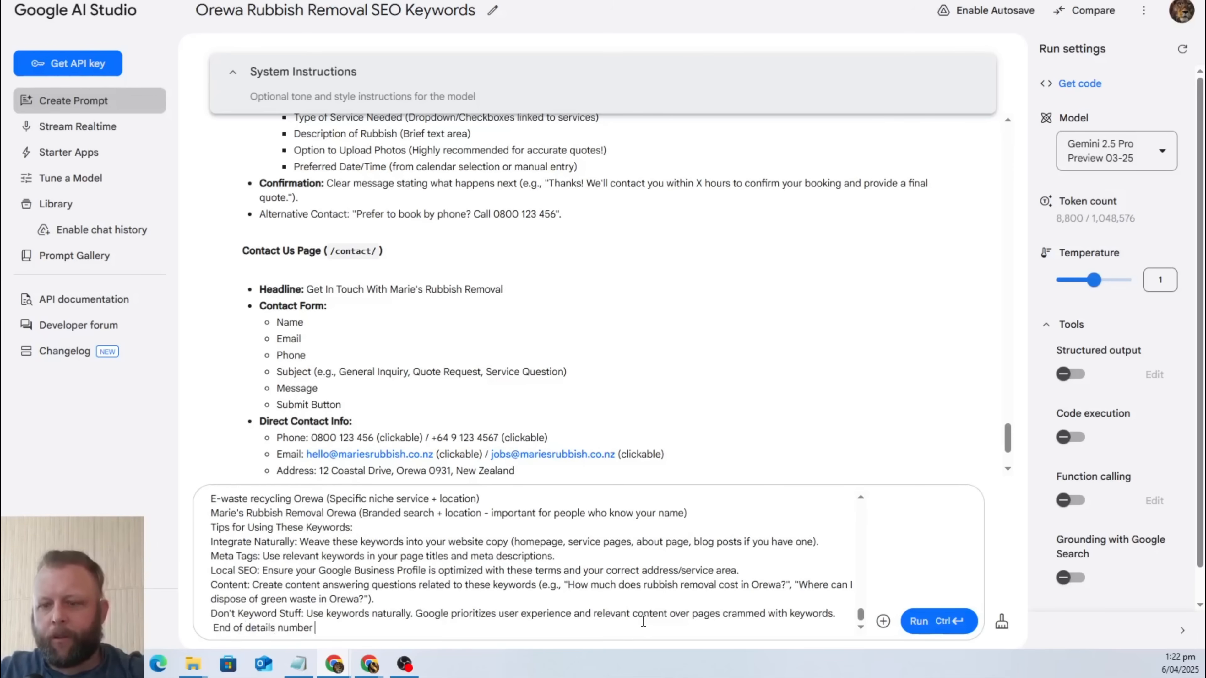
text(3. Start of detail)
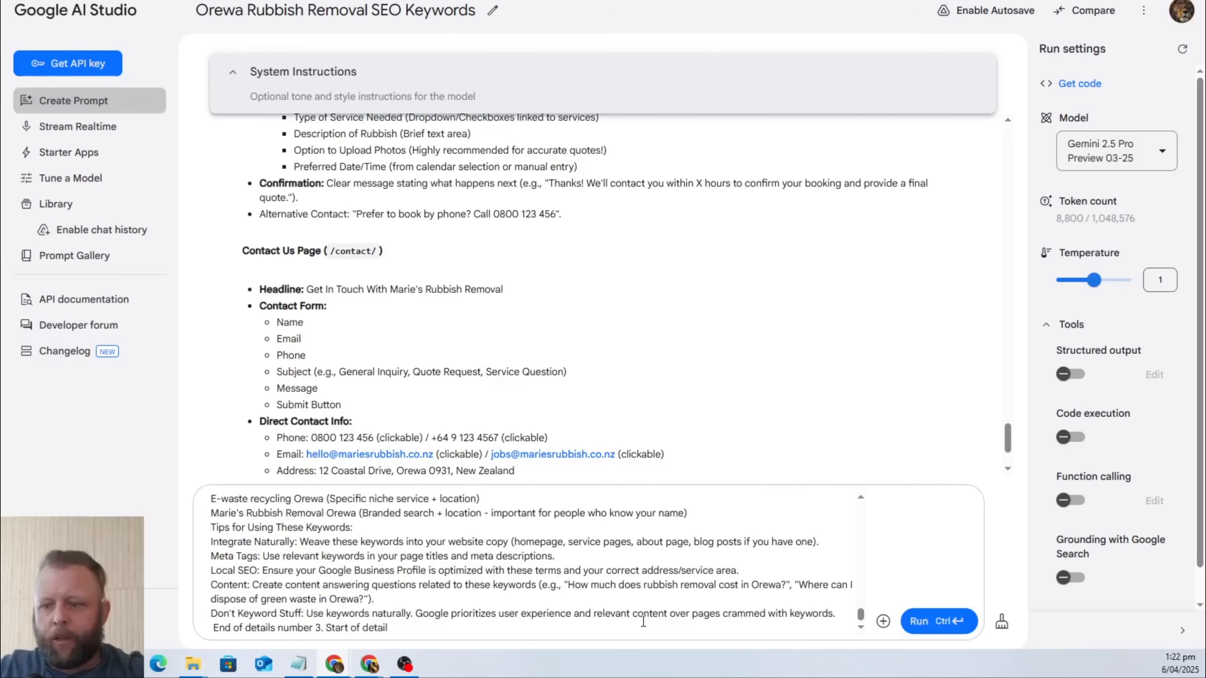
text( num,b)
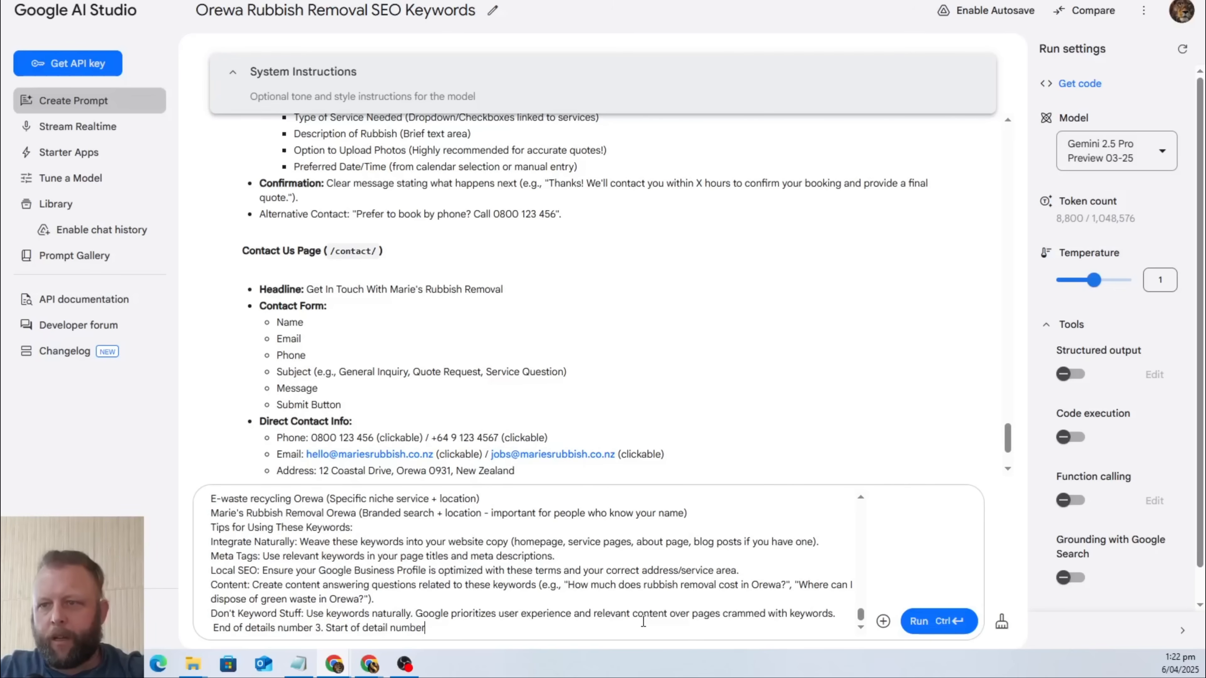
text(4)
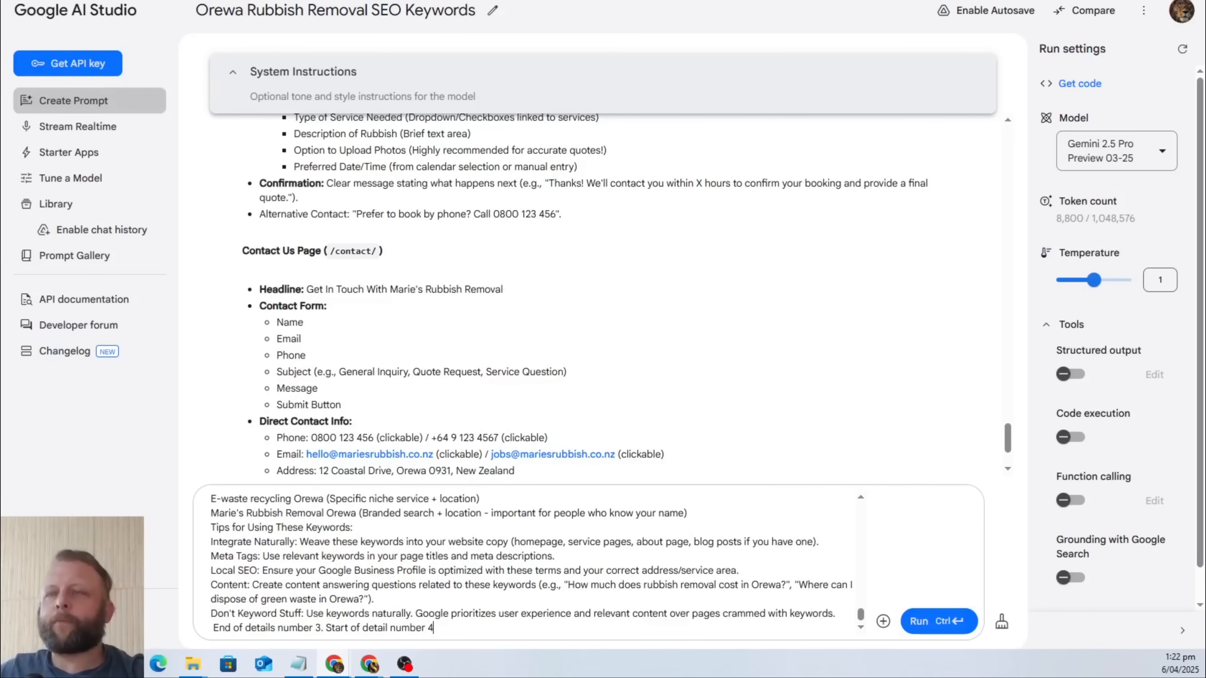
Copy the example website layout from the Google Doc, from "Website Structure (Sitemap)" through the Contact Us page's business hours.
key(alt+Tab)
scroll(569, 373, down, 10)
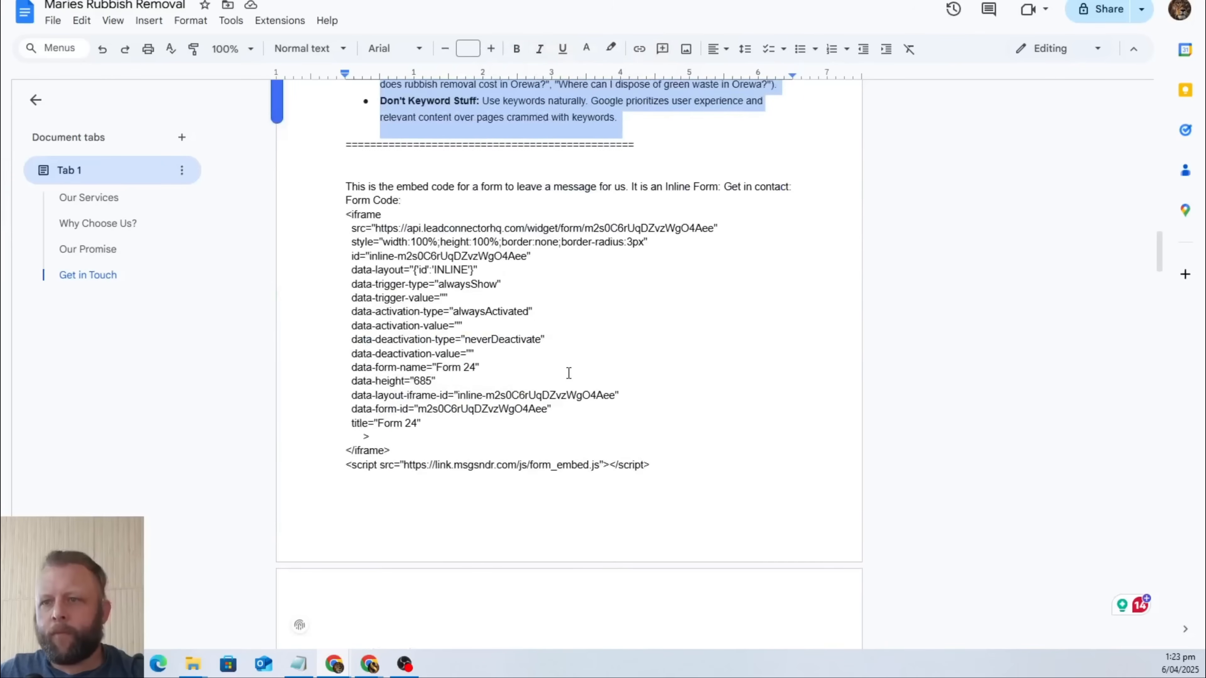
scroll(569, 373, down, 3)
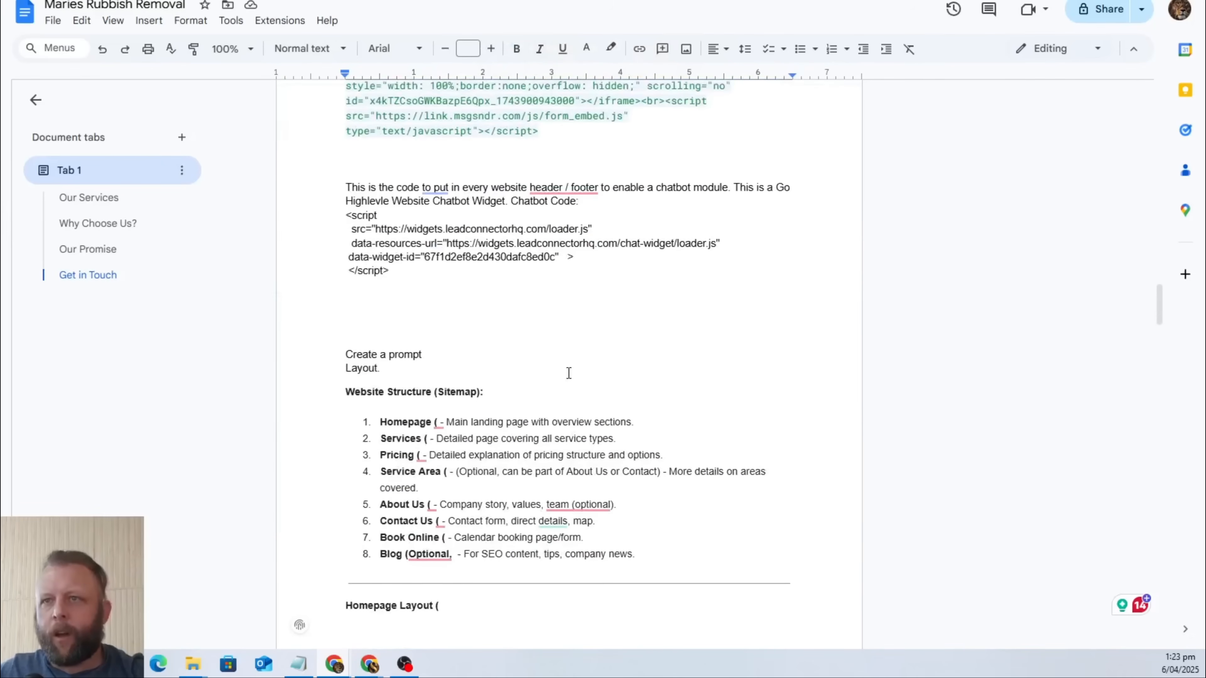
scroll(568, 372, up, 6)
scroll(546, 374, down, 8)
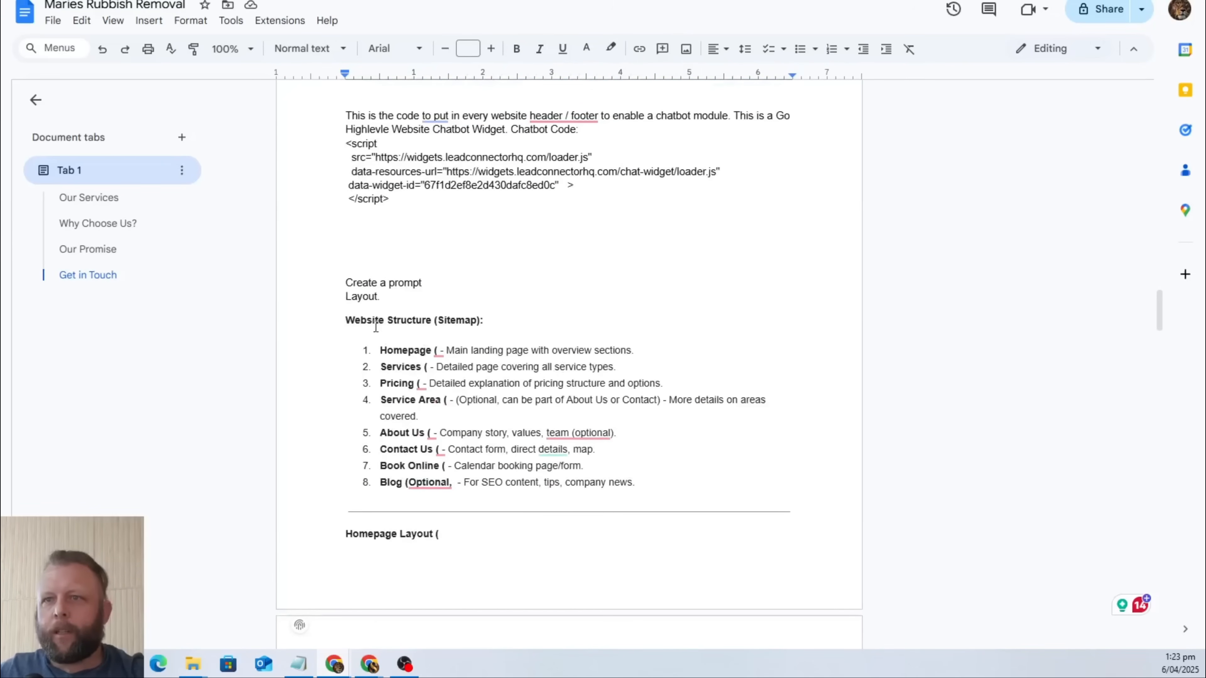
drag(338, 318, 740, 552)
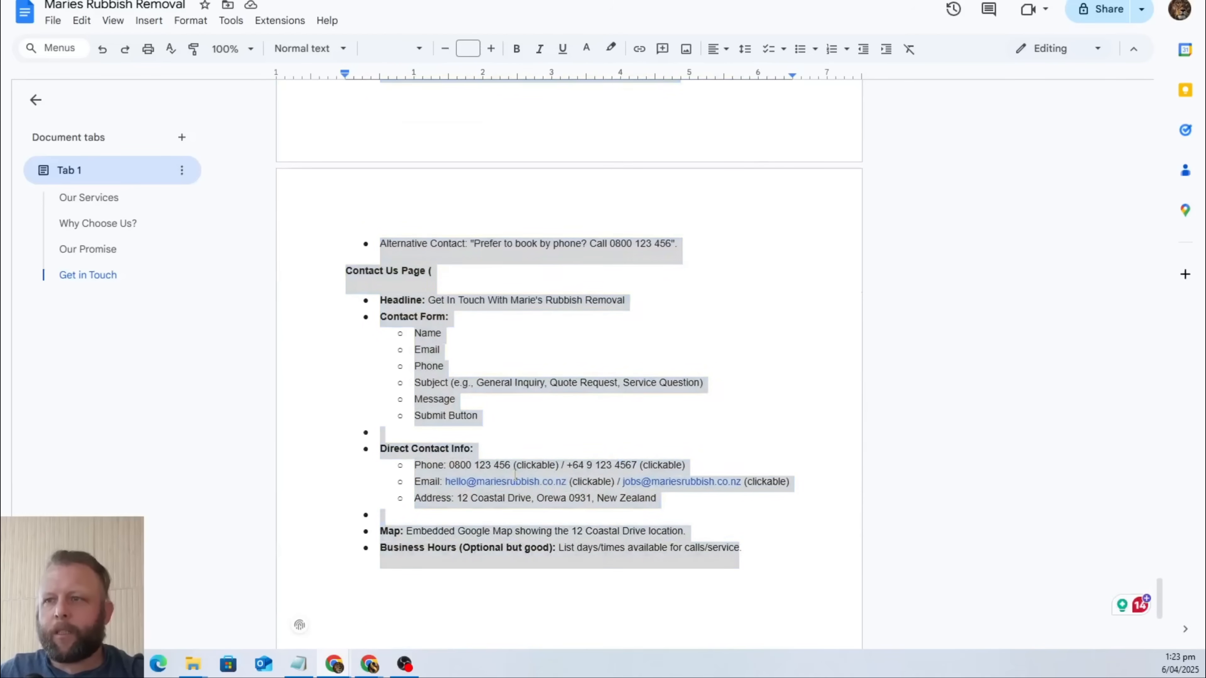
right_click(741, 551)
click(603, 131)
Introduce detail 4 in the AI Studio prompt with "This is an example layout. Use this, but dont be limited by this." and insert the copied layout.
key(alt+Tab)
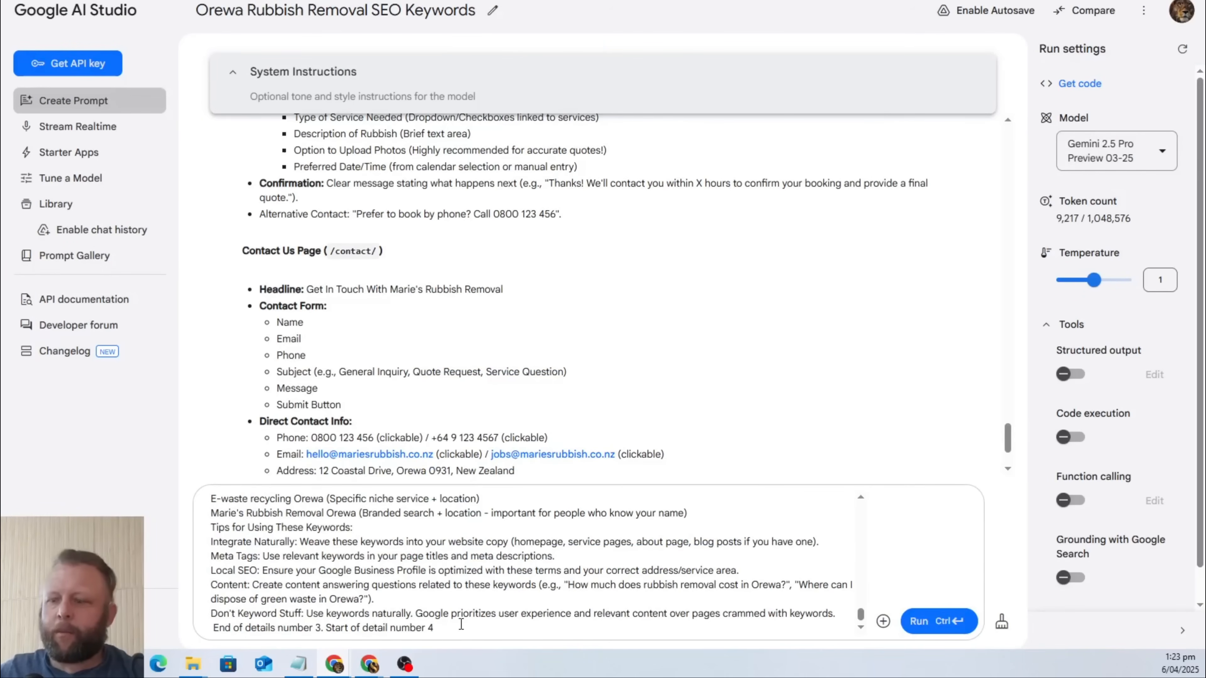
text(:)
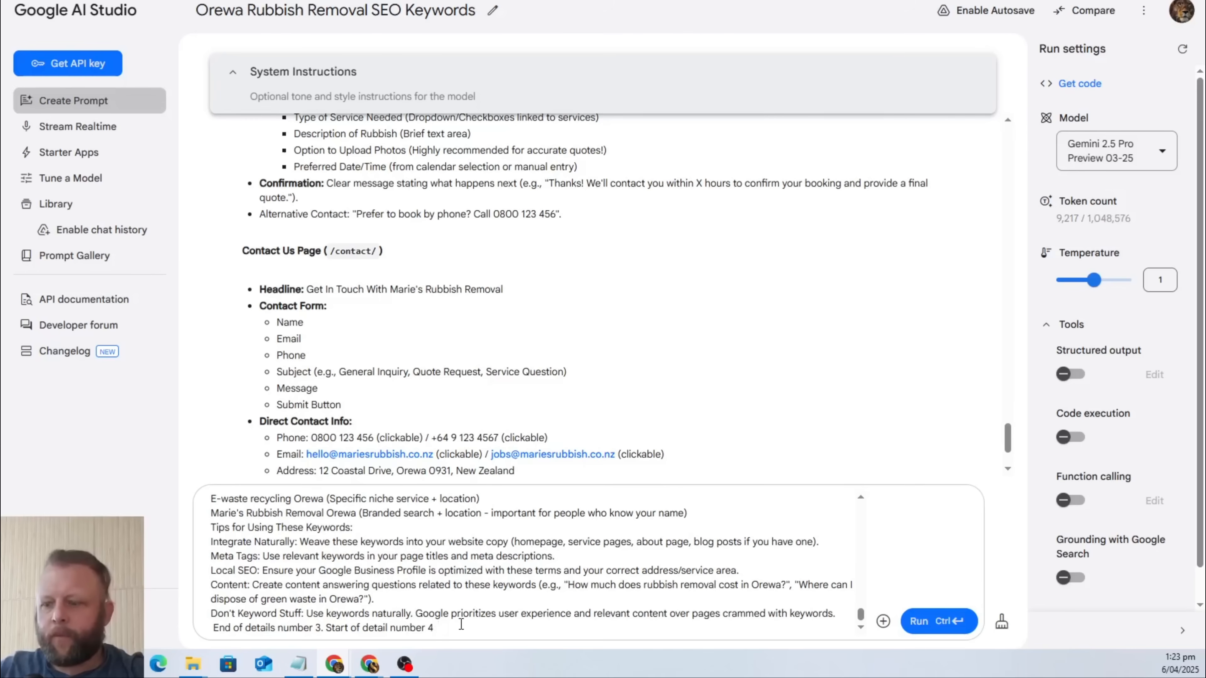
text( This is an )
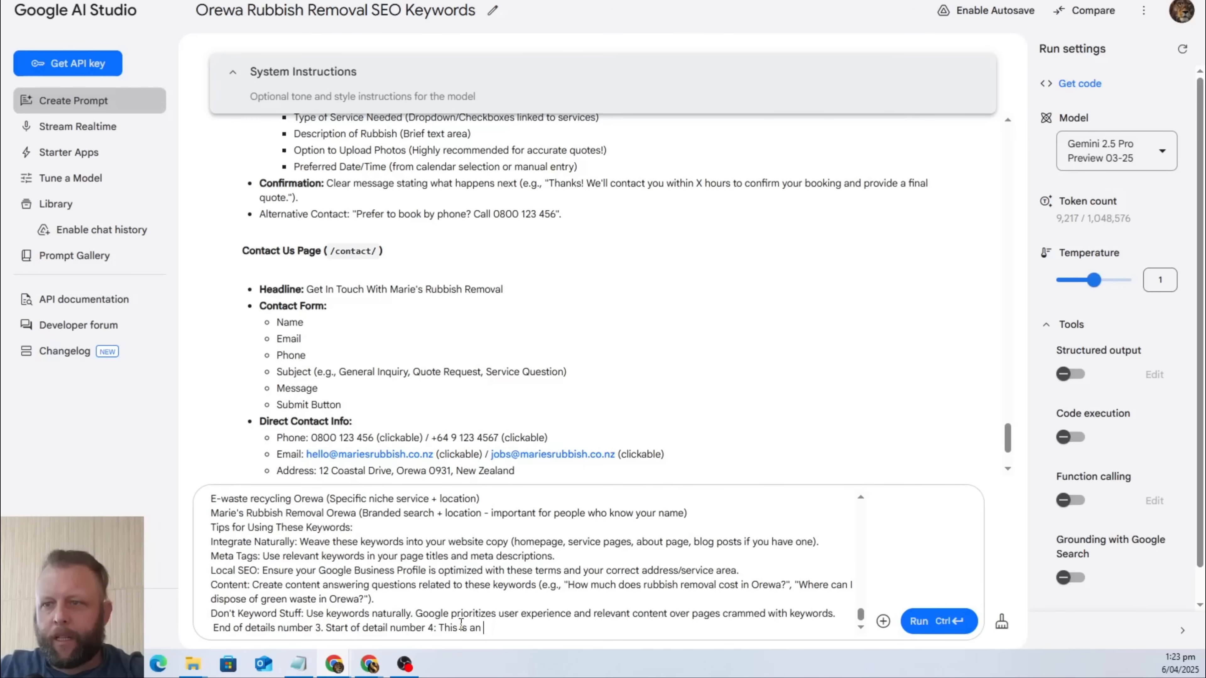
text(example lay)
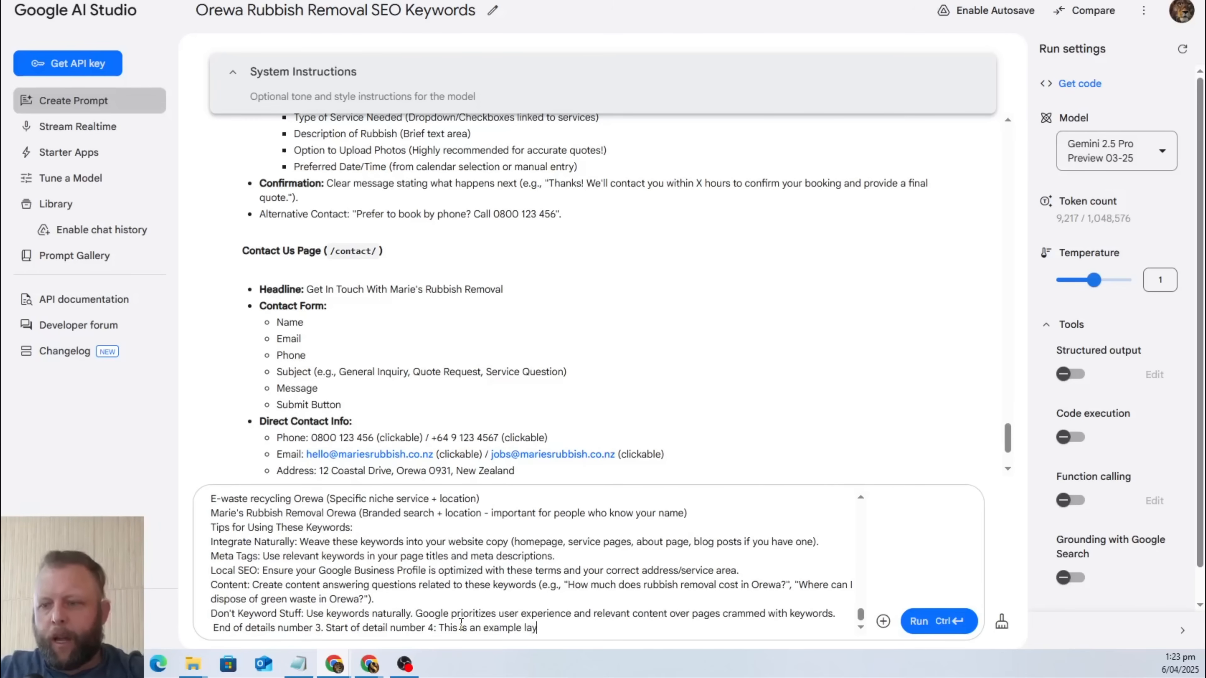
text(out. Use t)
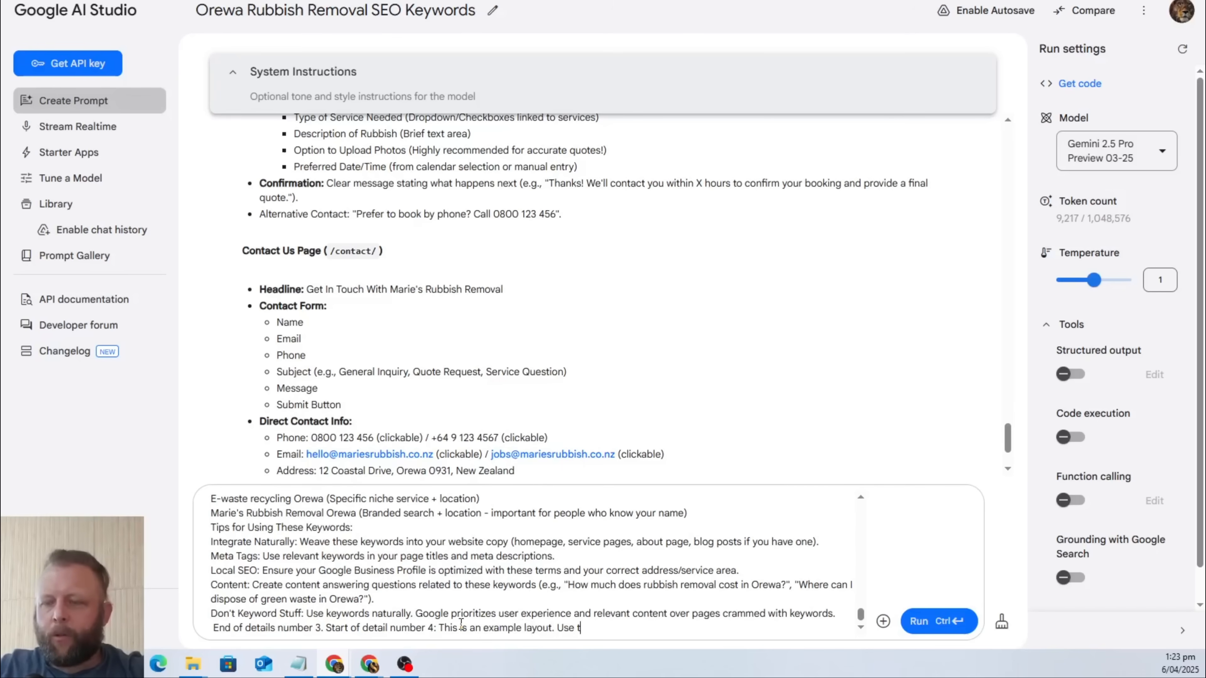
text(his, but )
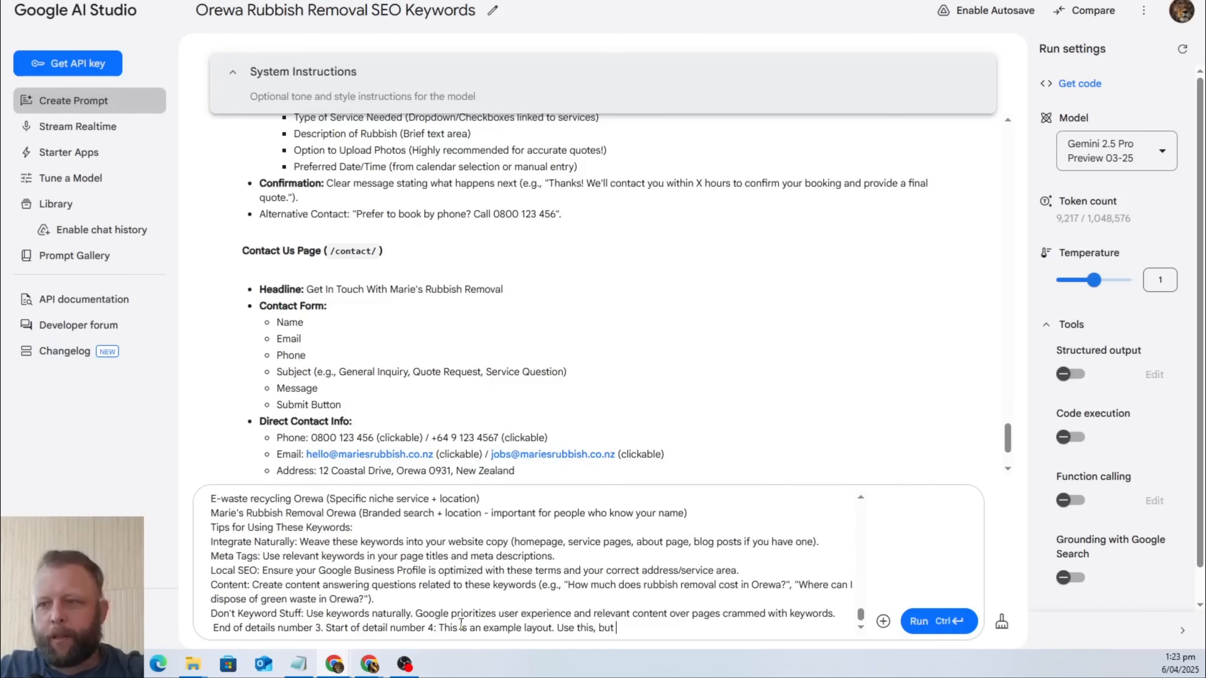
text(dont be limited by this. :)
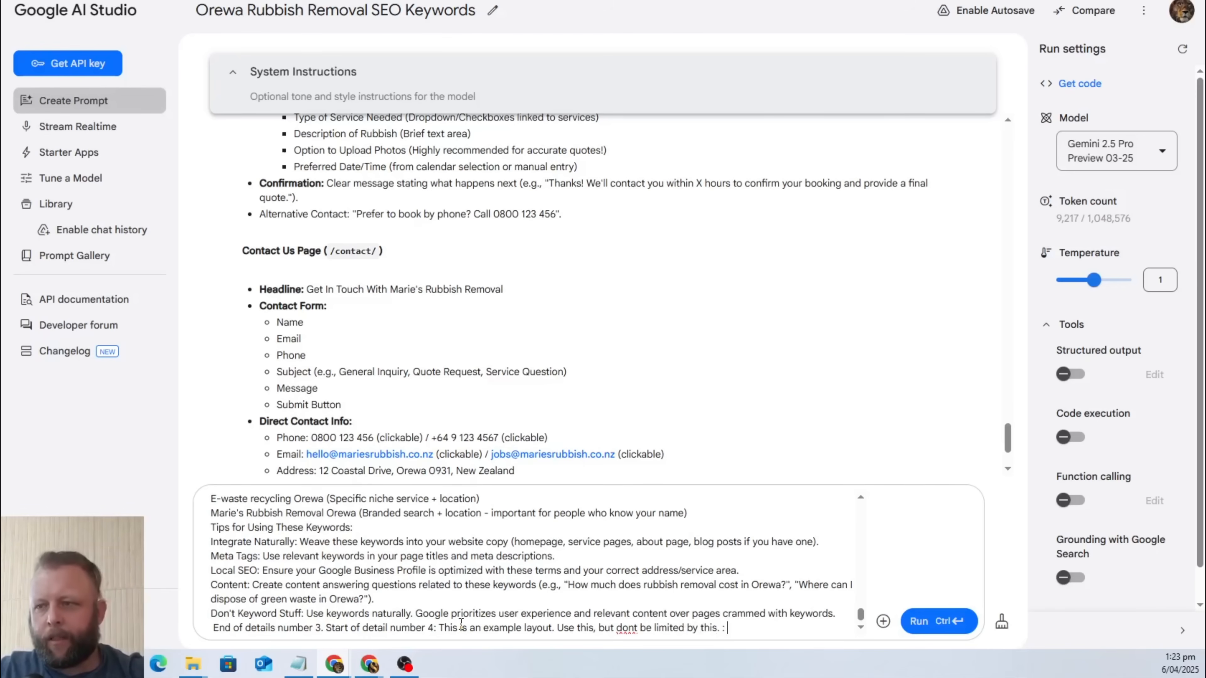
key(ctrl+v)
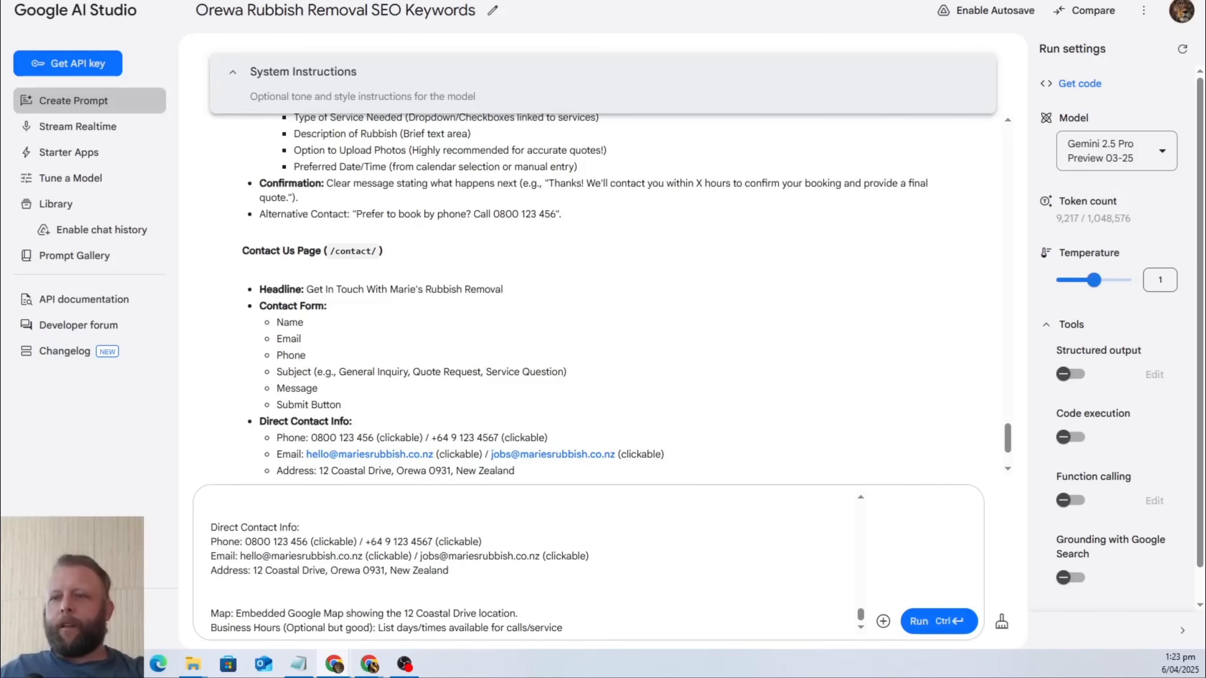
Copy the entire assembled prompt from AI Studio into a new DeepSeek chat and submit it with DeepThink (R1) enabled.
key(ctrl+a)
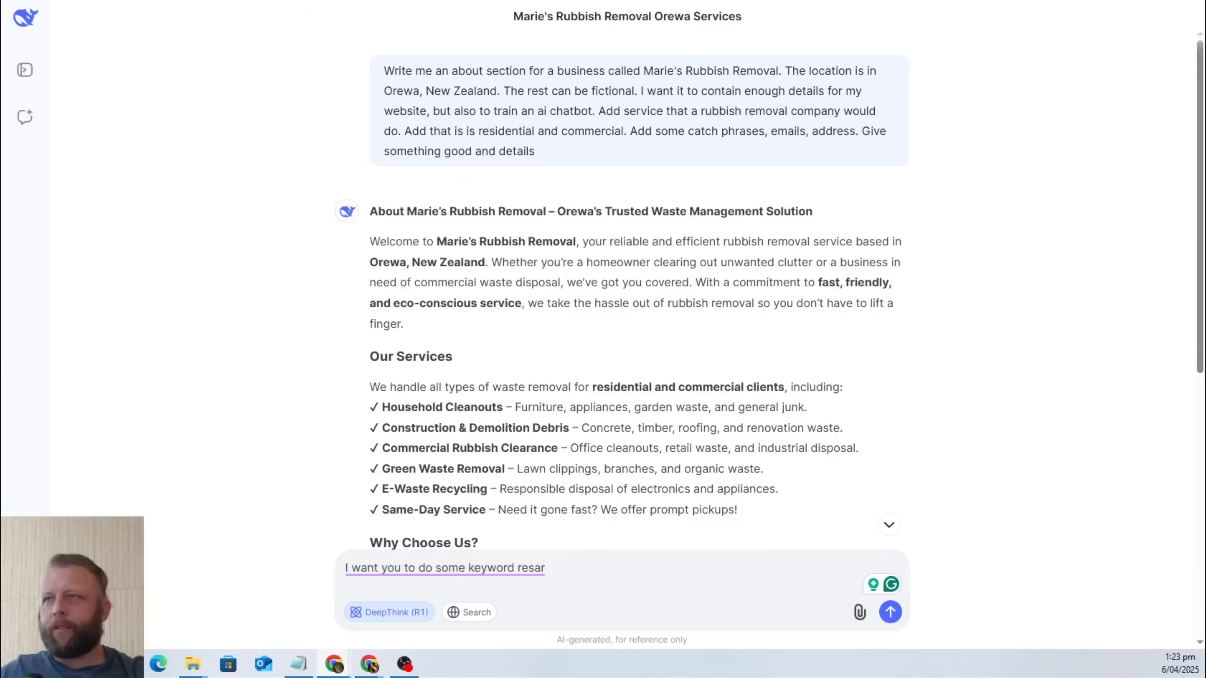
click(26, 71)
click(26, 73)
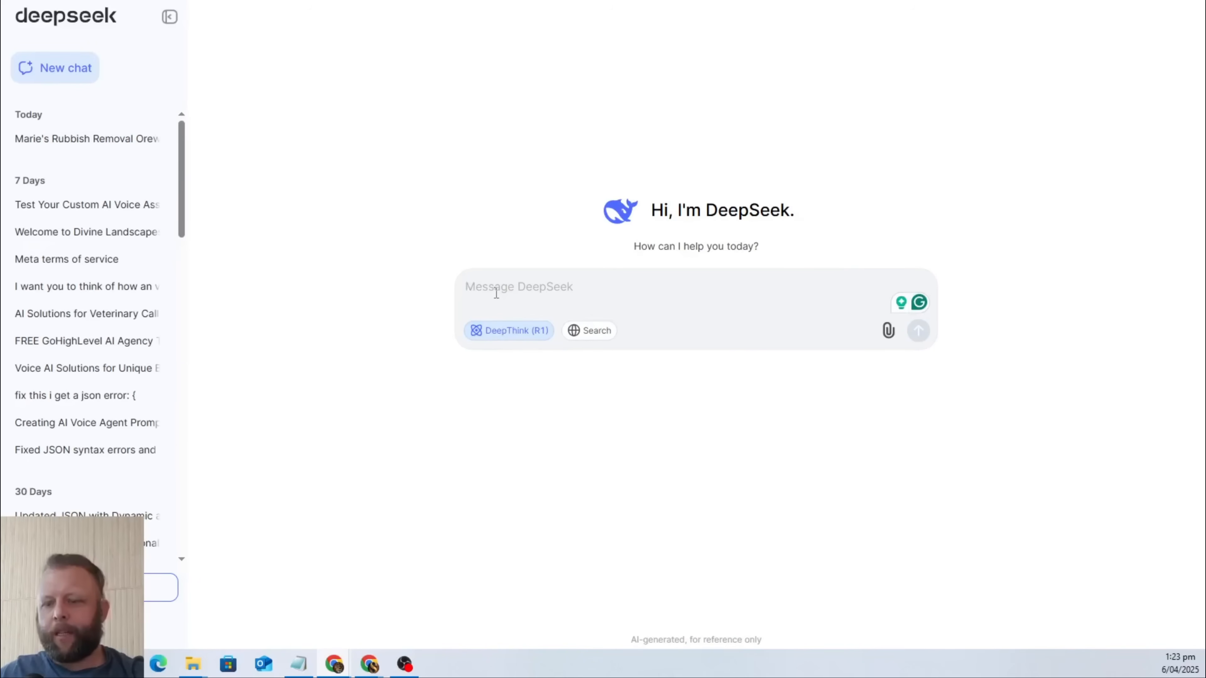
key(ctrl+v)
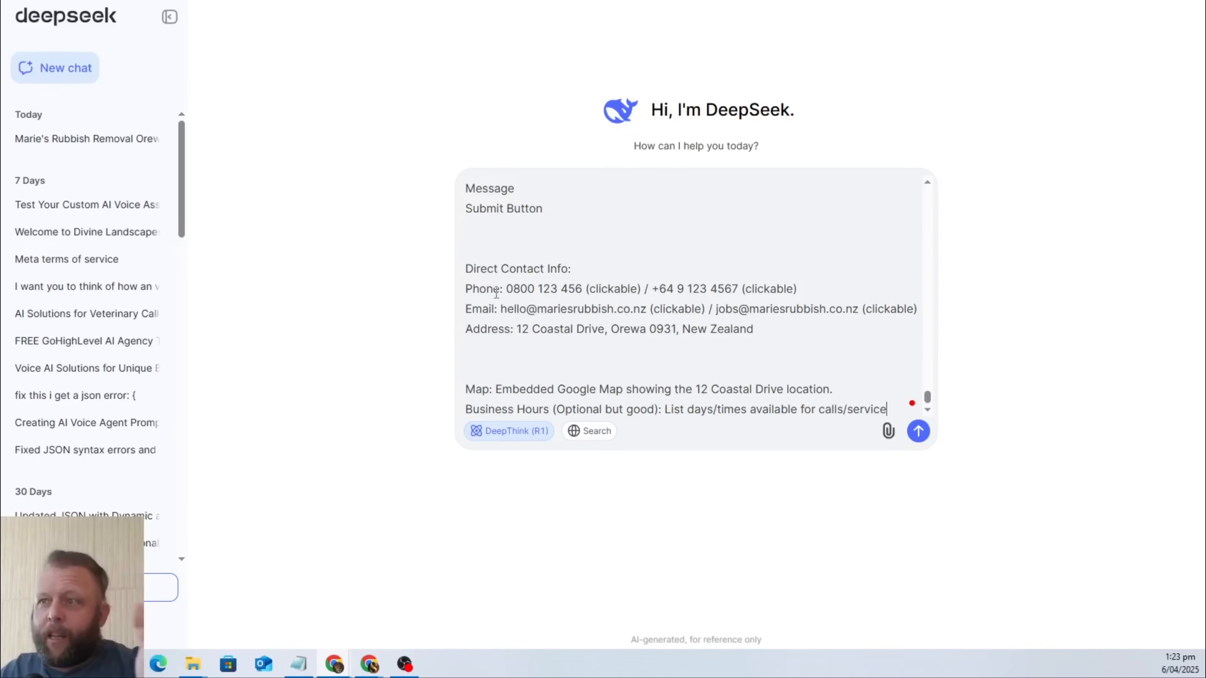
scroll(496, 292, up, 15)
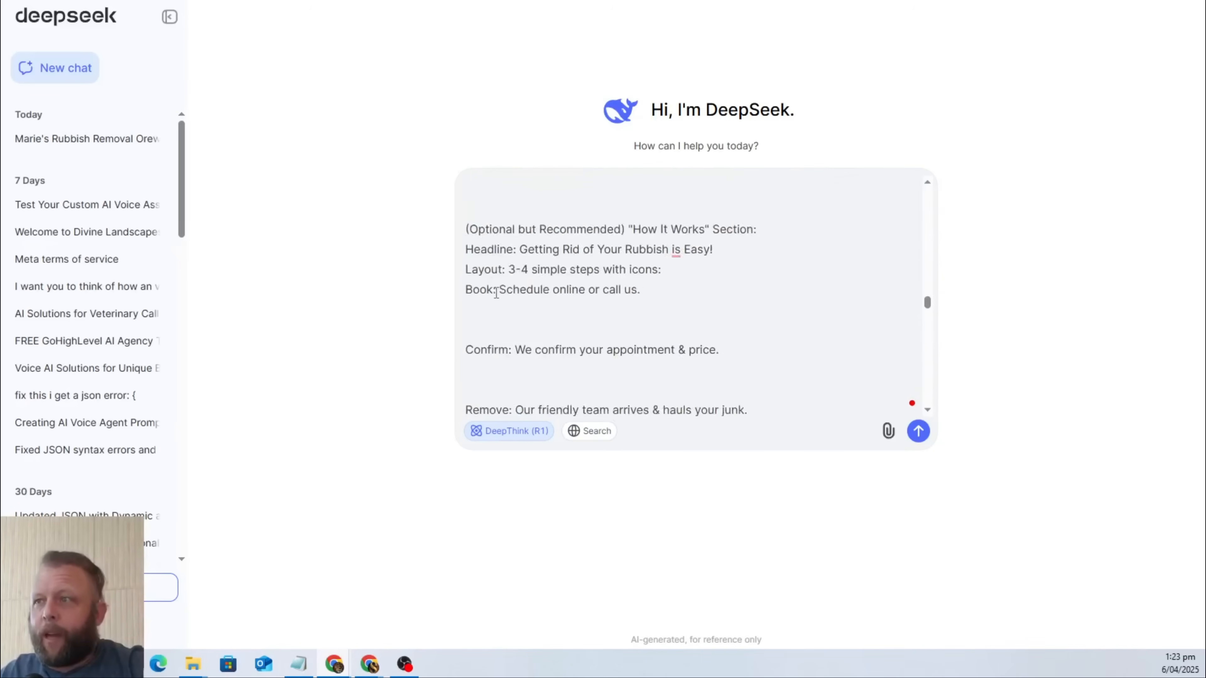
scroll(496, 292, up, 20)
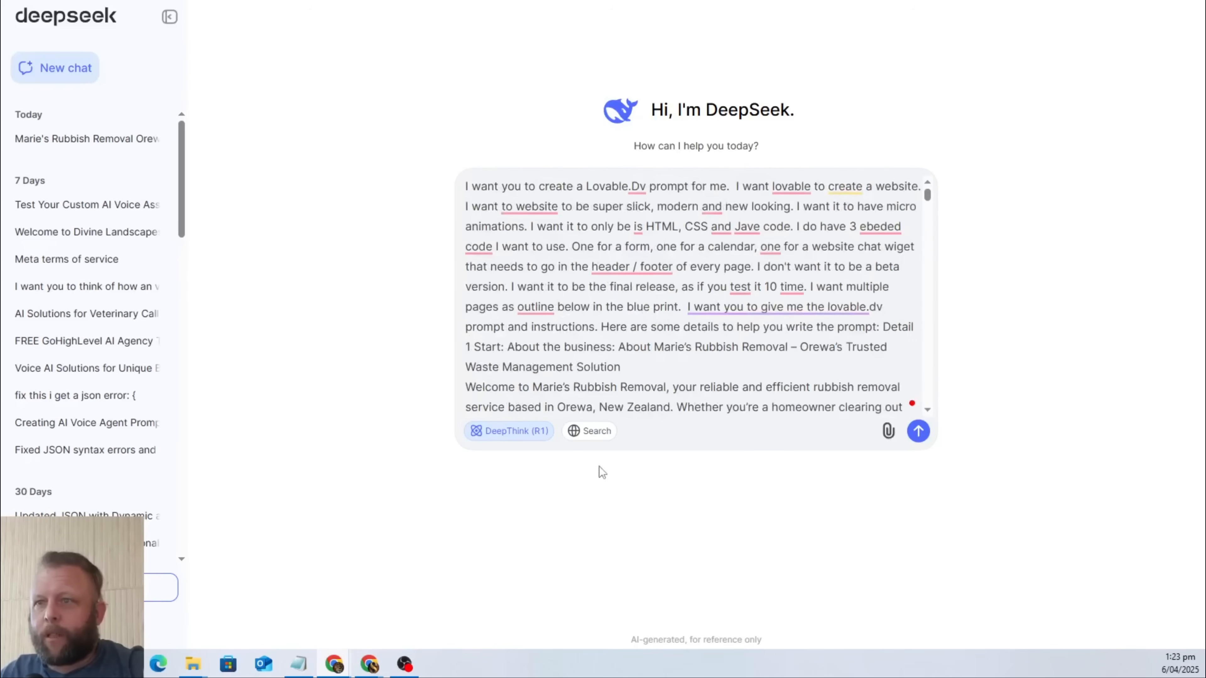
click(918, 431)
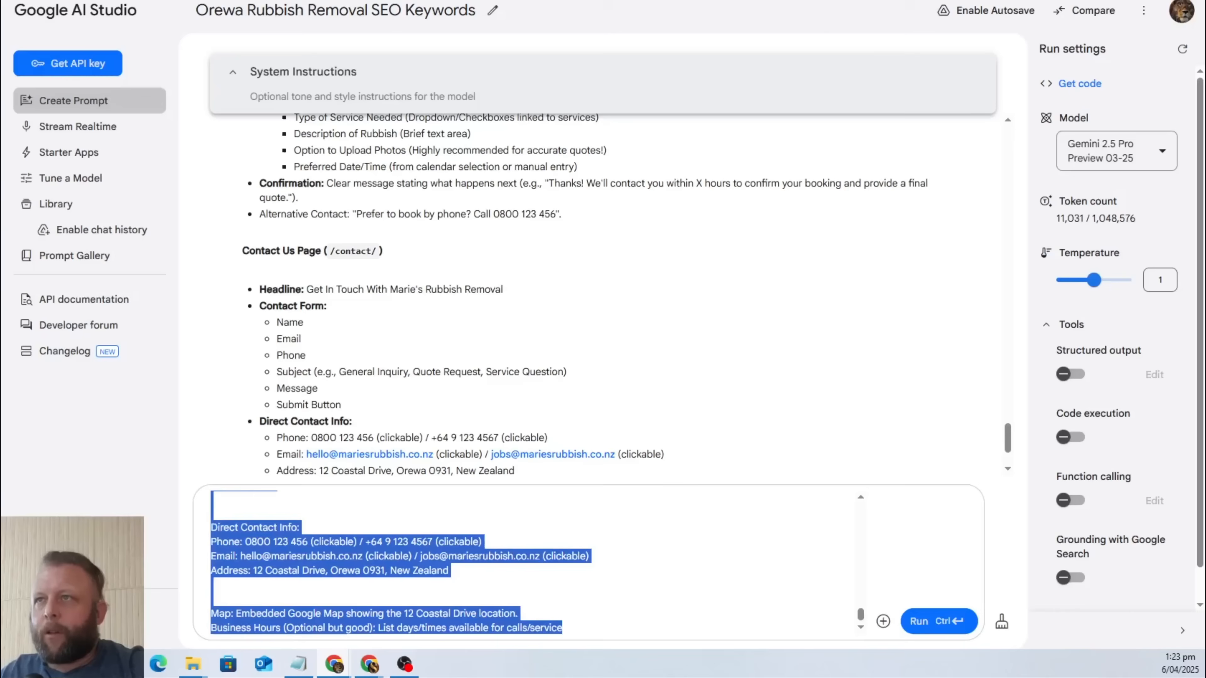
Run the assembled prompt in Google AI Studio and check on the DeepSeek response.
click(926, 621)
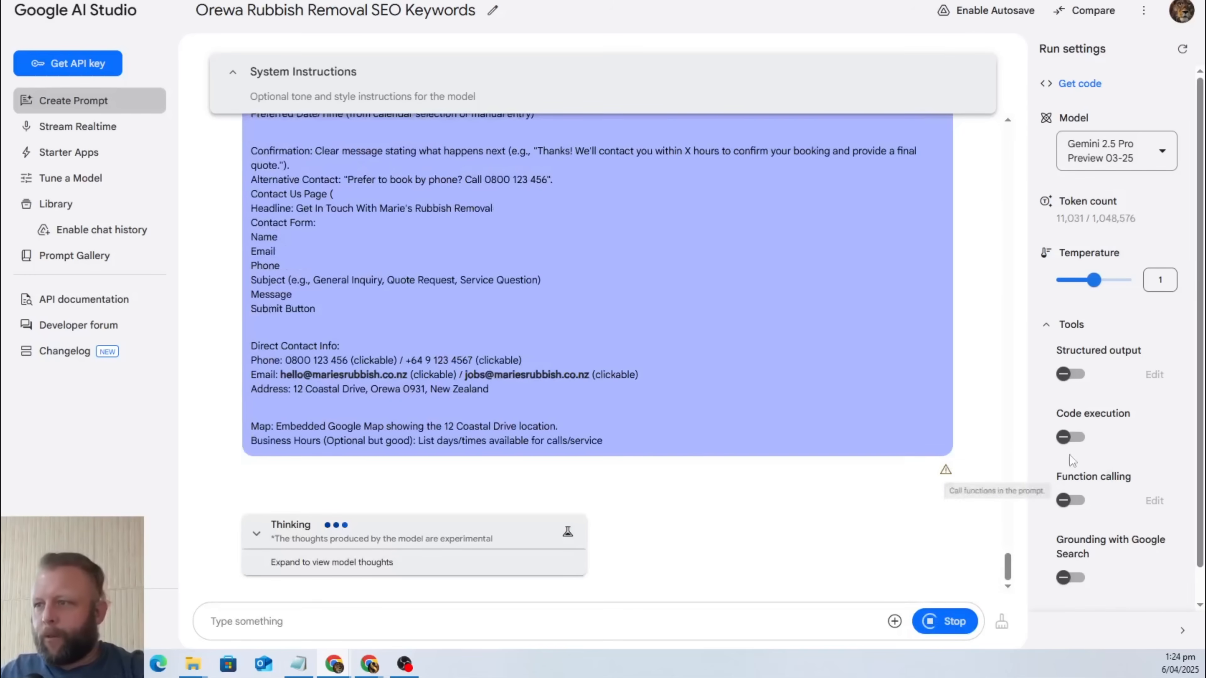
mouse_move(945, 469)
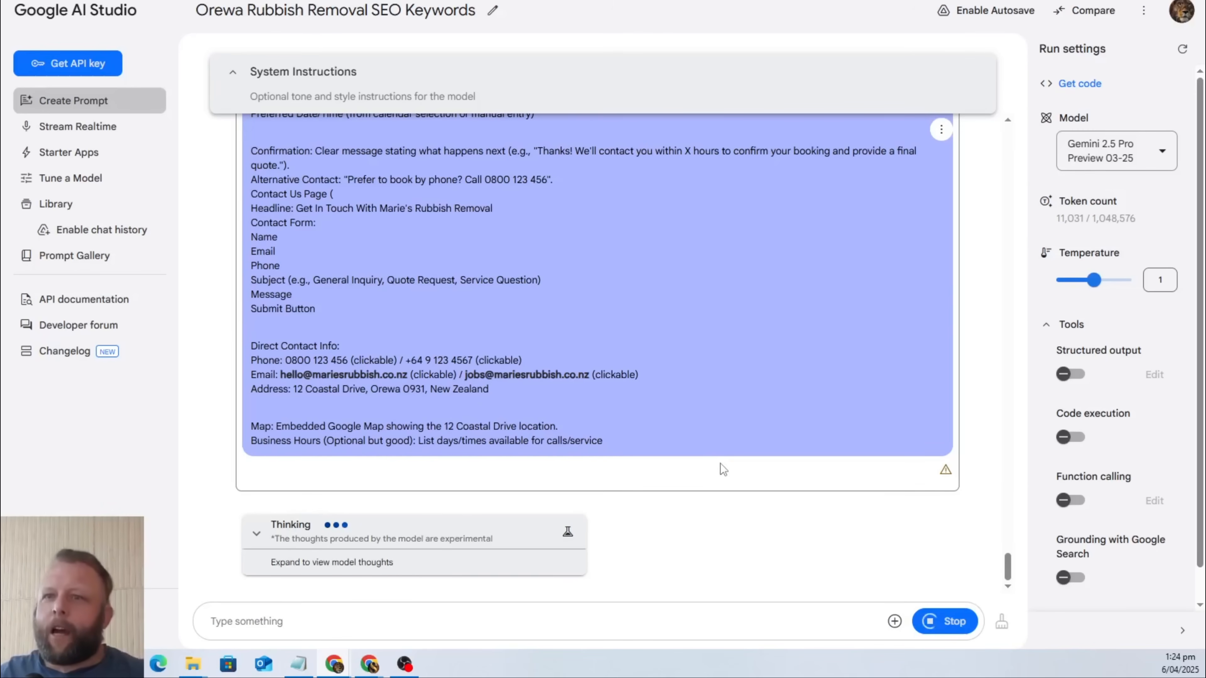
key(ctrl+Tab)
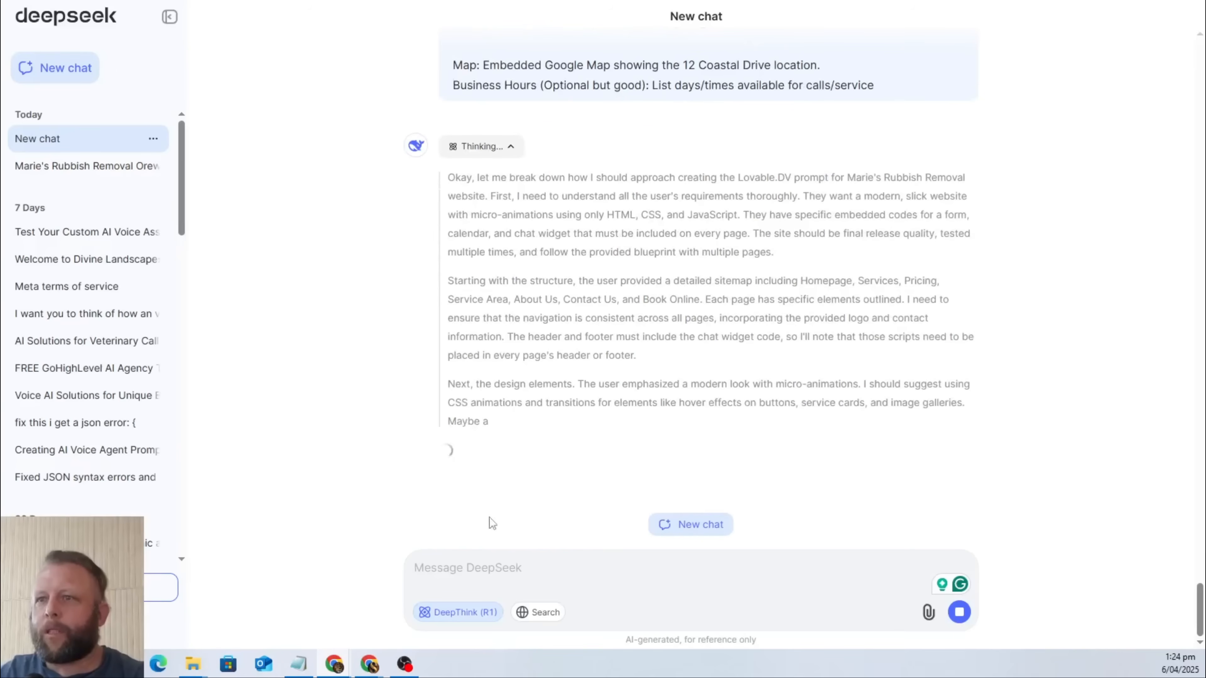
Go to the Lovable website in the browser tab showing the College Hunks page.
key(ctrl+Tab)
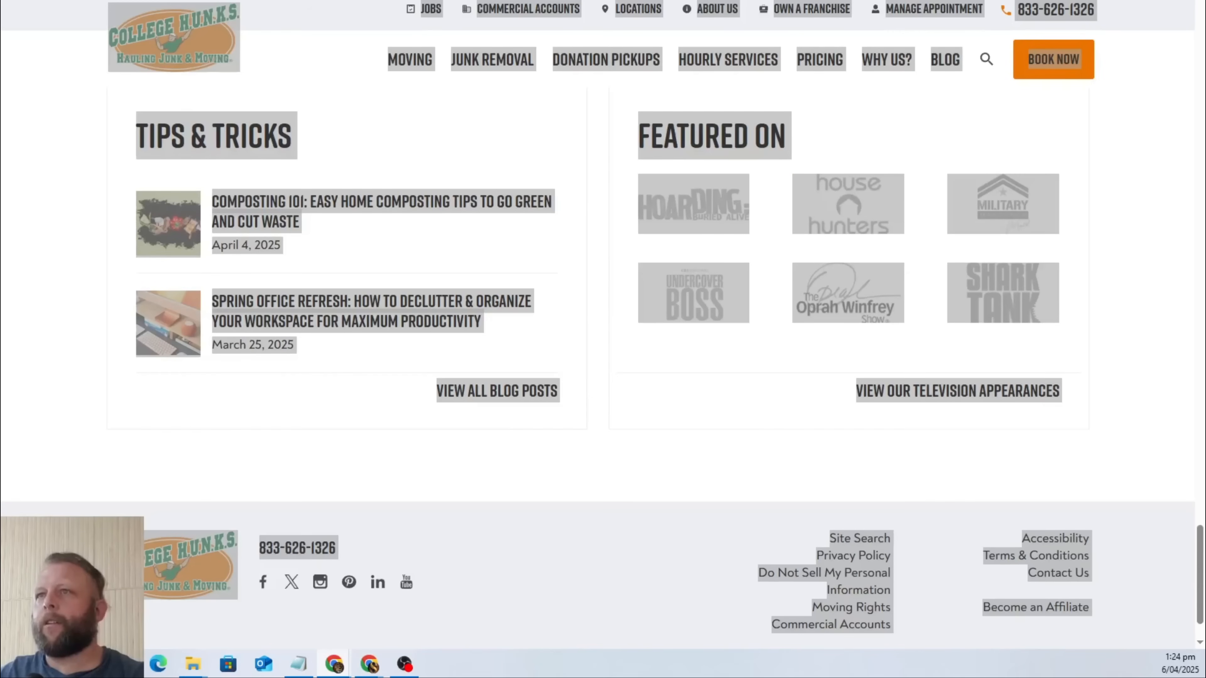
key(ctrl+l)
text(loo)
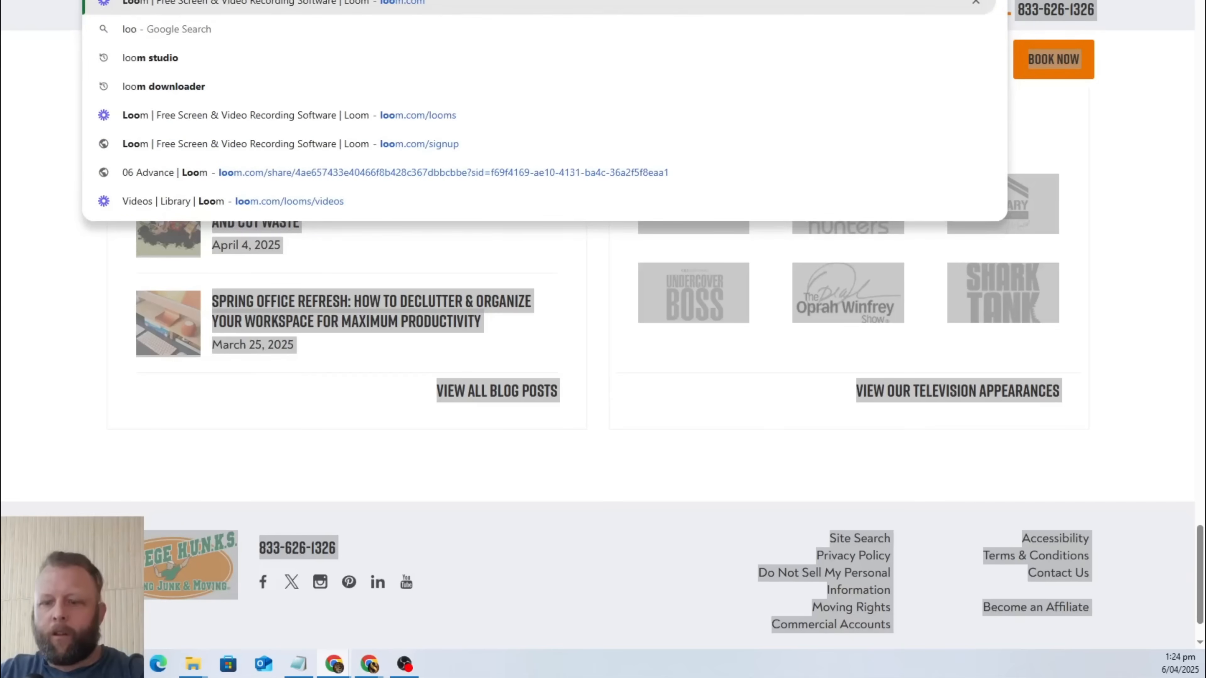
text(va)
key(BackSpace)
key(BackSpace)
key(BackSpace)
text(v)
key(Return)
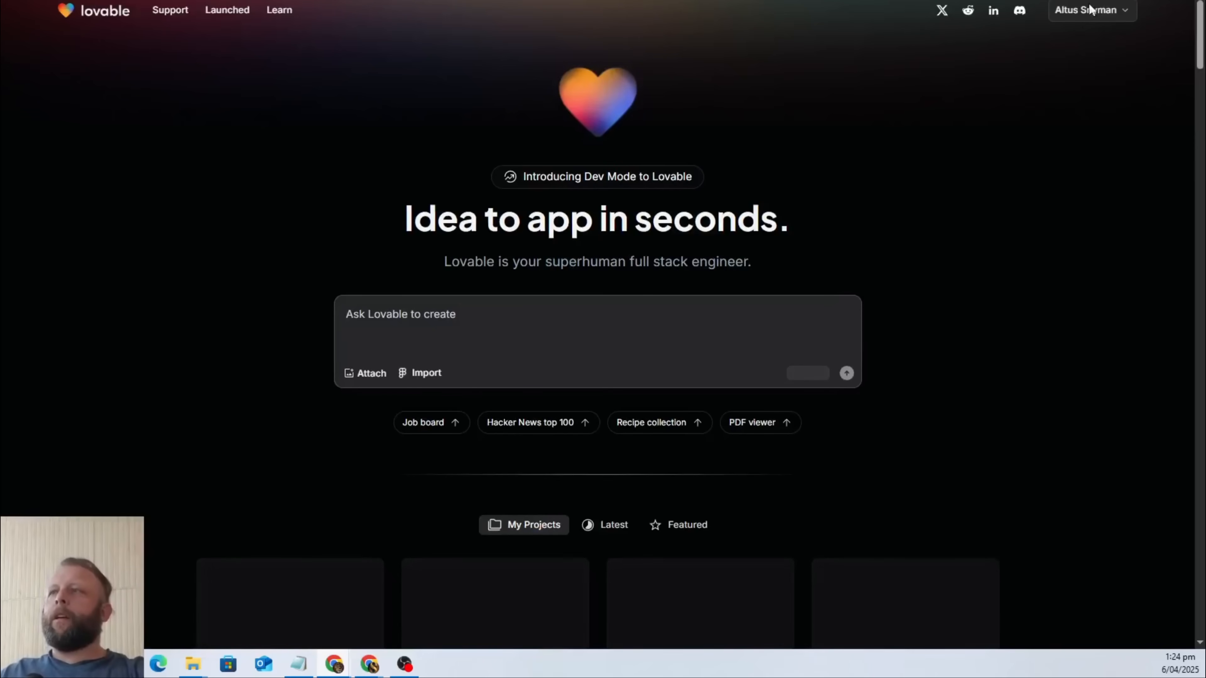
Sign out of the current Lovable account and bring up the form for creating a new account.
click(1090, 10)
click(742, 119)
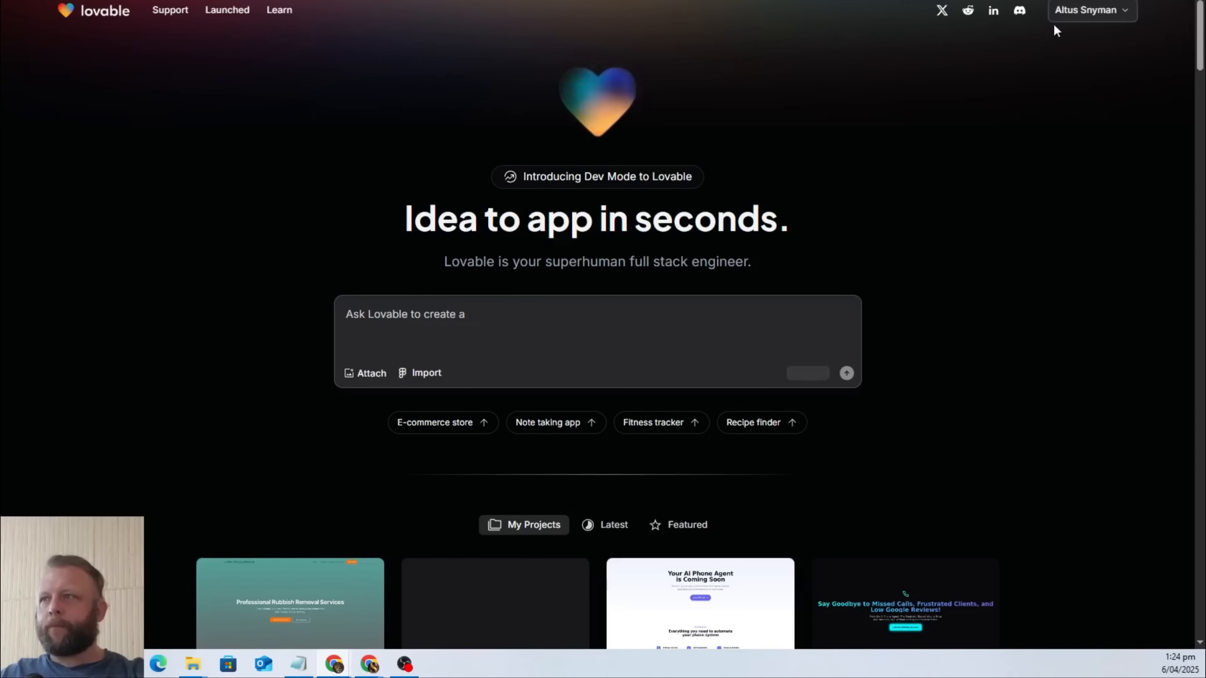
click(1111, 18)
click(1021, 93)
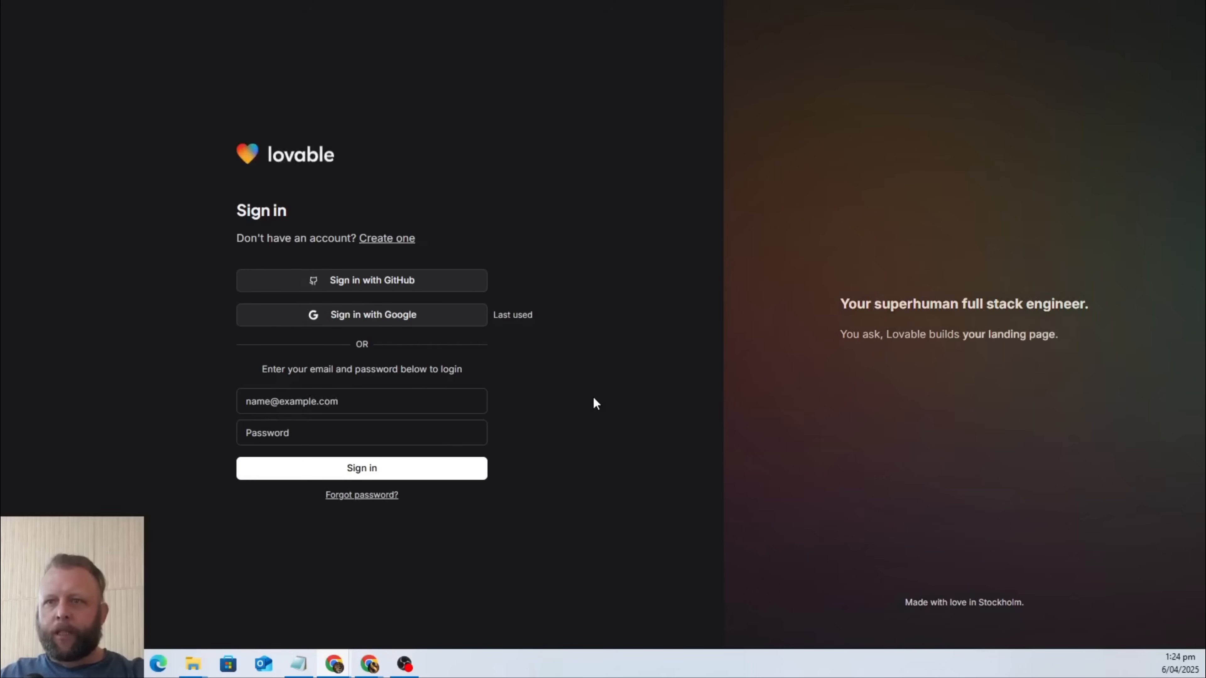
click(386, 239)
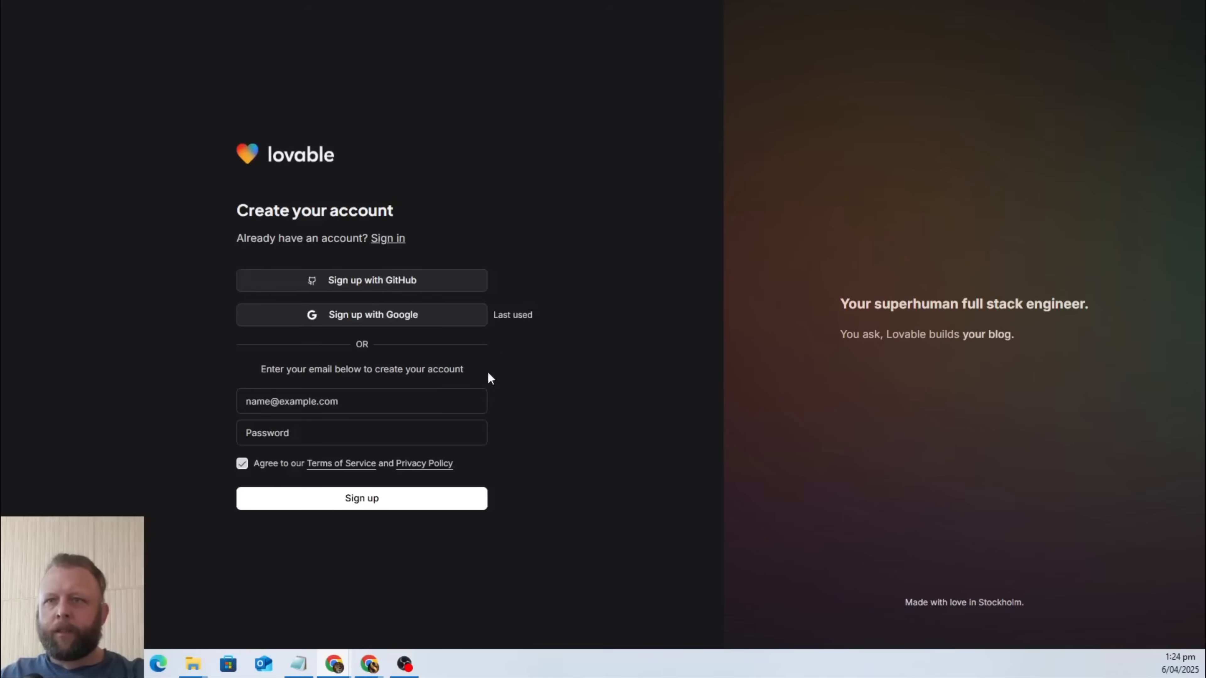
Fill in the email address for the new Lovable account using the saved .com suggestion.
click(350, 402)
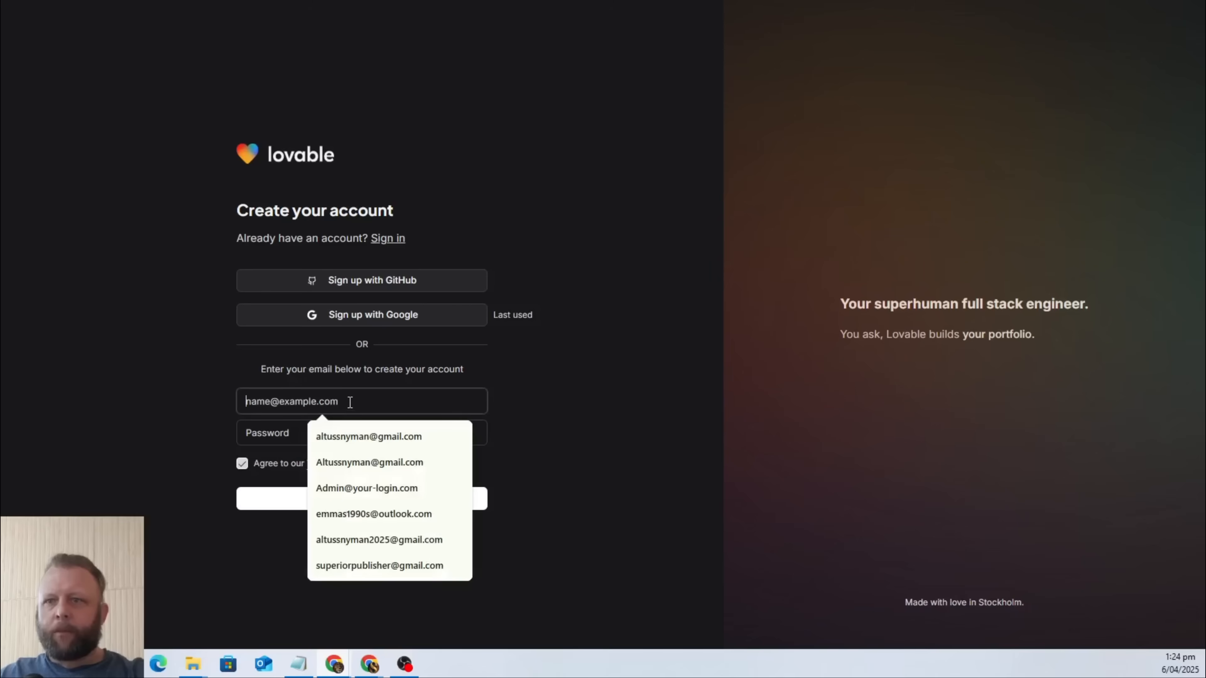
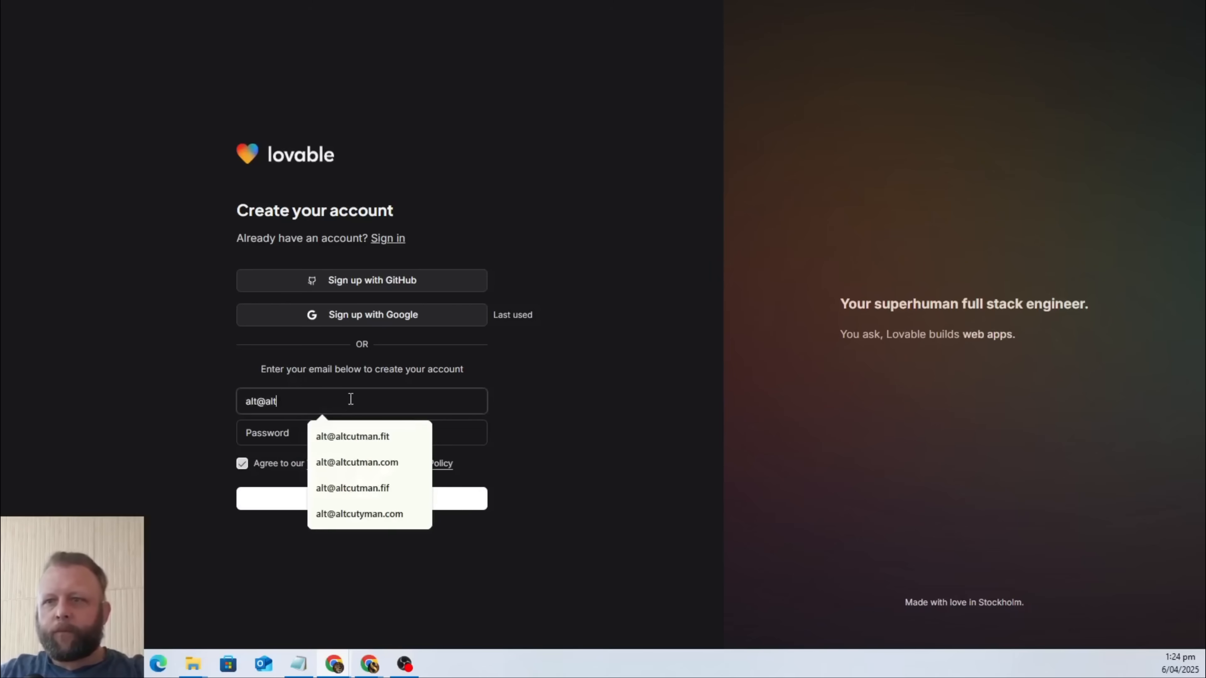
key(Down)
key(Down)
key(Return)
key(Tab)
Enter a password for the new Lovable account and submit the sign-up.
text(123456)
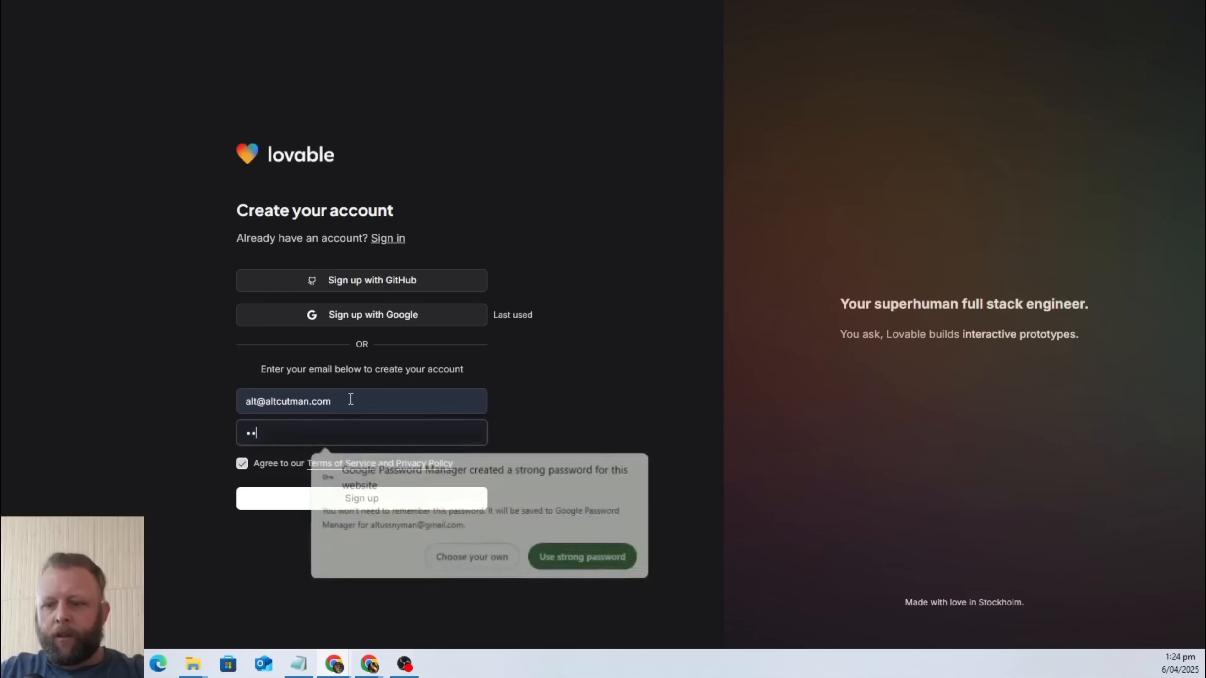
text(••••)
key(BackSpace)
key(BackSpace)
key(BackSpace)
key(BackSpace)
key(BackSpace)
key(BackSpace)
key(BackSpace)
key(BackSpace)
key(BackSpace)
key(BackSpace)
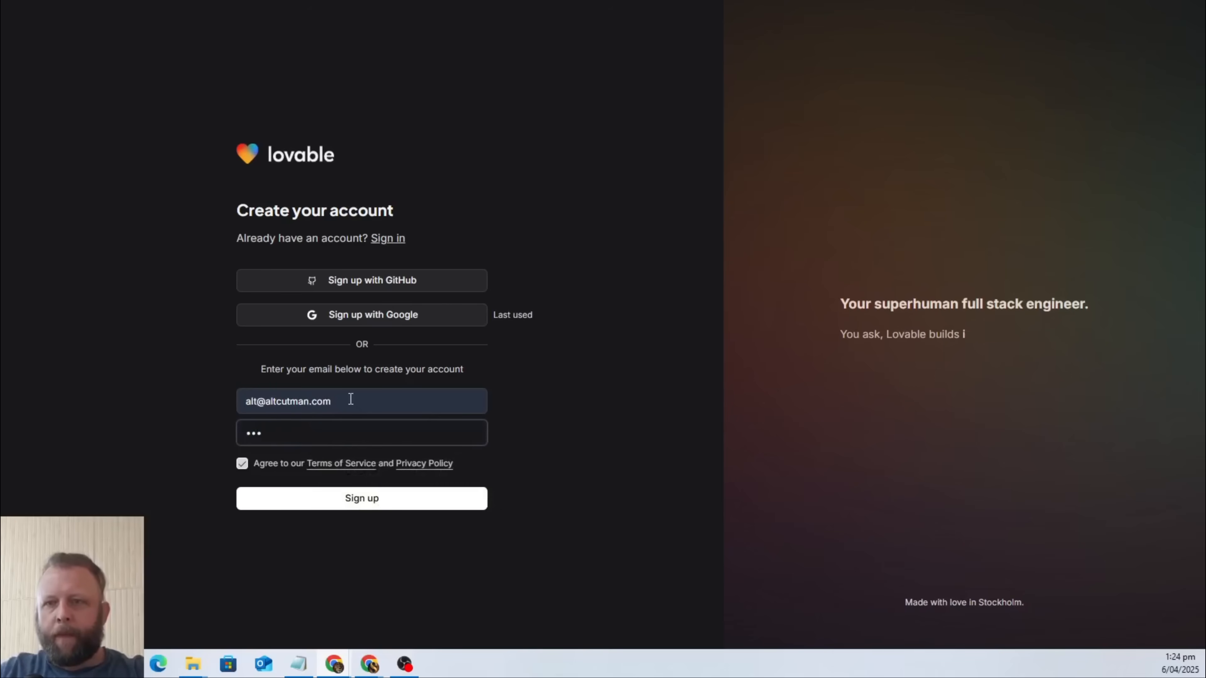
text(•••)
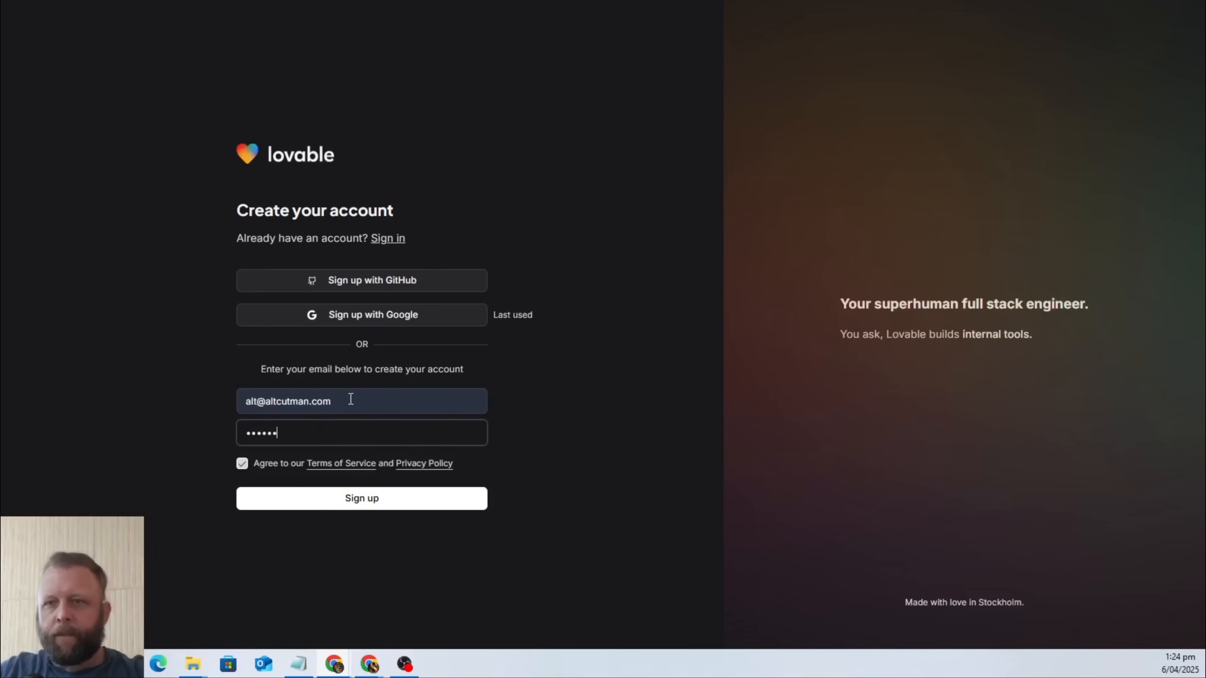
key(BackSpace)
key(BackSpace)
key(BackSpace)
key(BackSpace)
key(BackSpace)
key(BackSpace)
text(••)
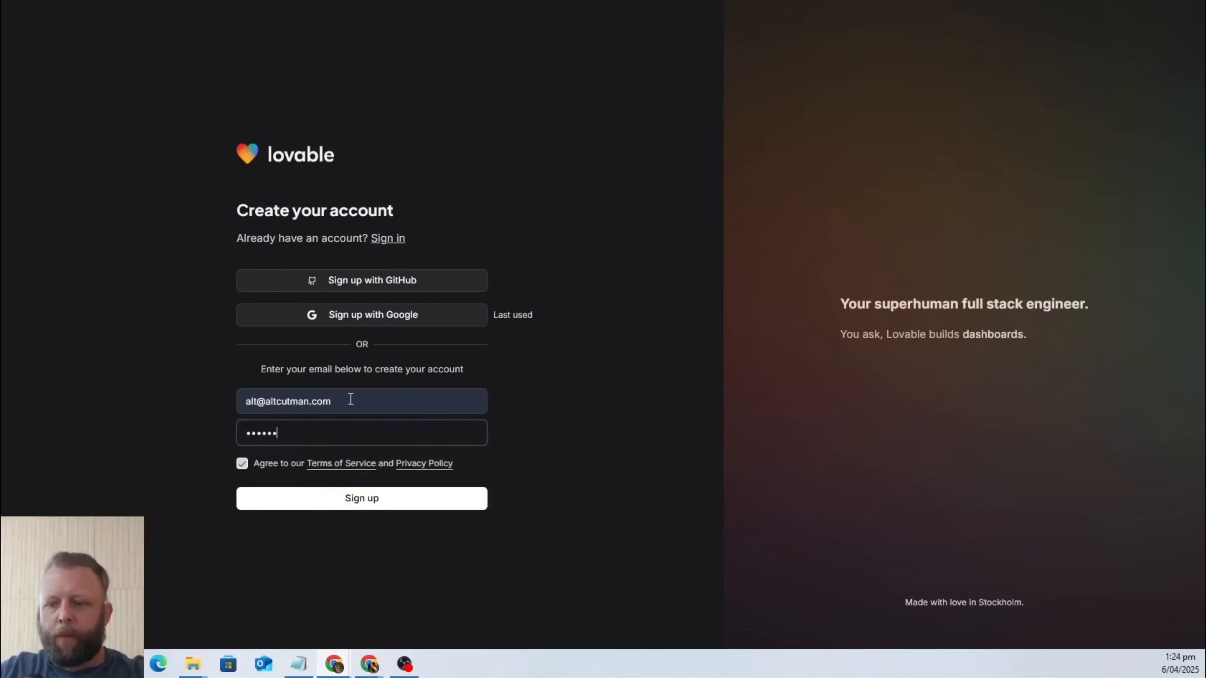
text(••••••)
click(369, 498)
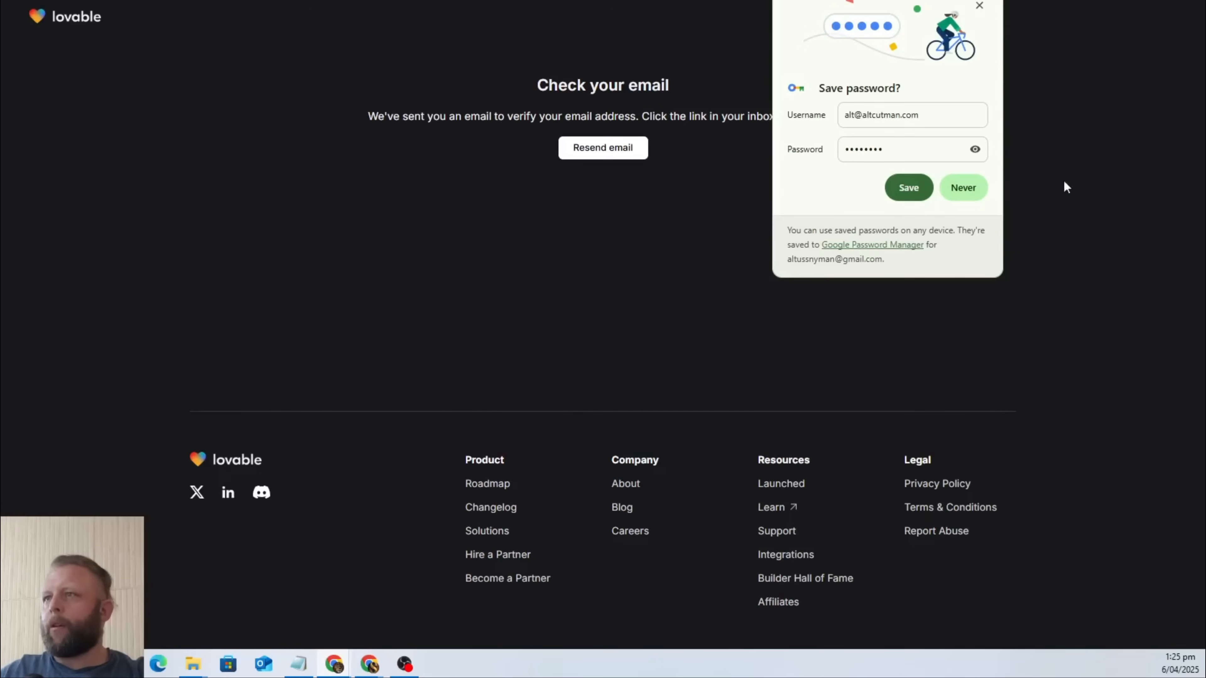
Decline saving the Lovable password in the browser and open a new tab.
click(963, 187)
key(ctrl+t)
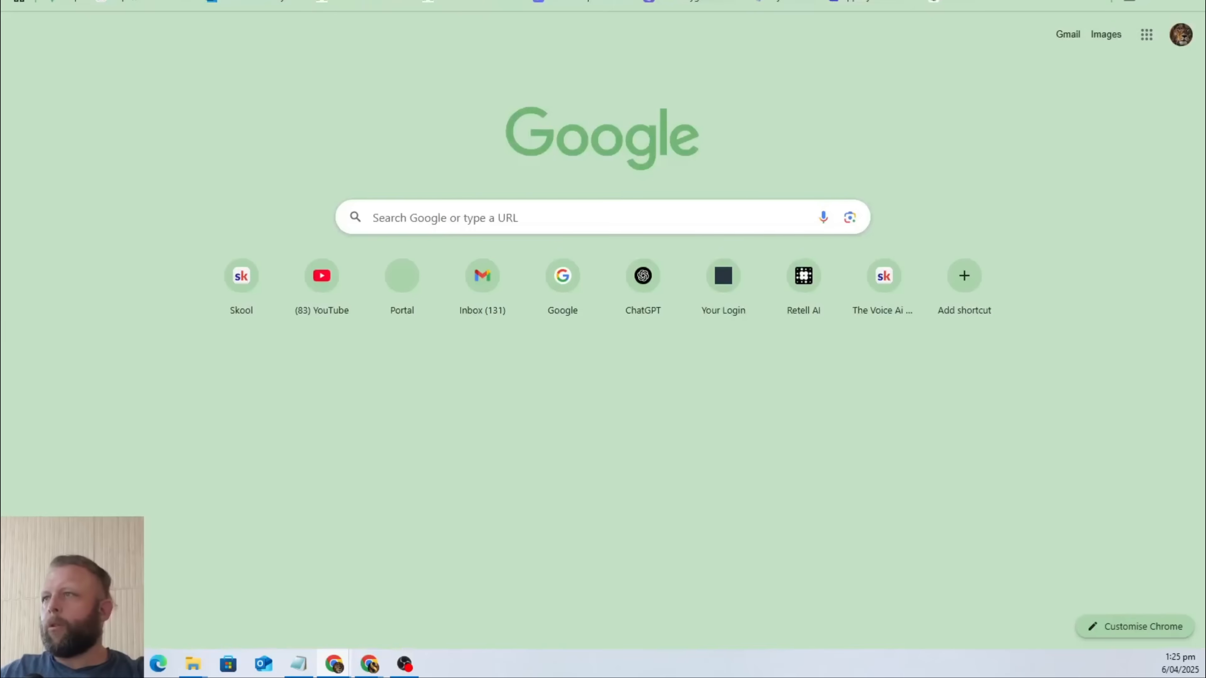
Verify the new Lovable account's email by opening the pasted verification link and skip the onboarding questionnaire.
key(ctrl+w)
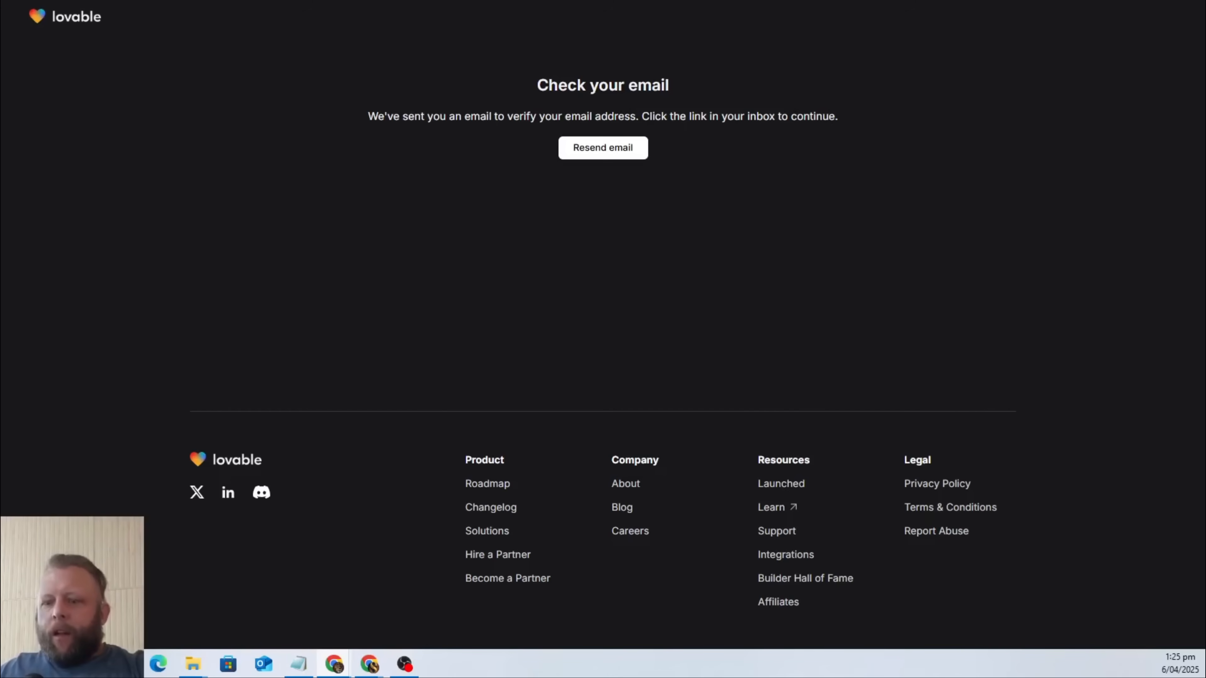
key(ctrl+v)
key(Return)
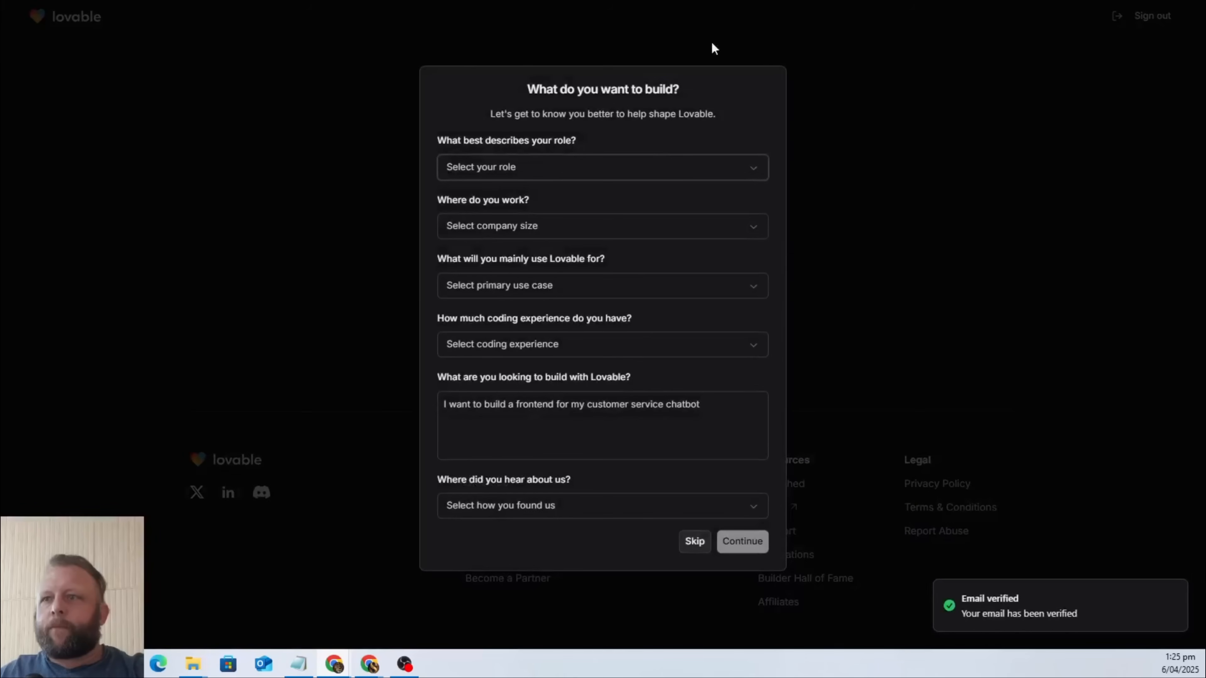
click(694, 542)
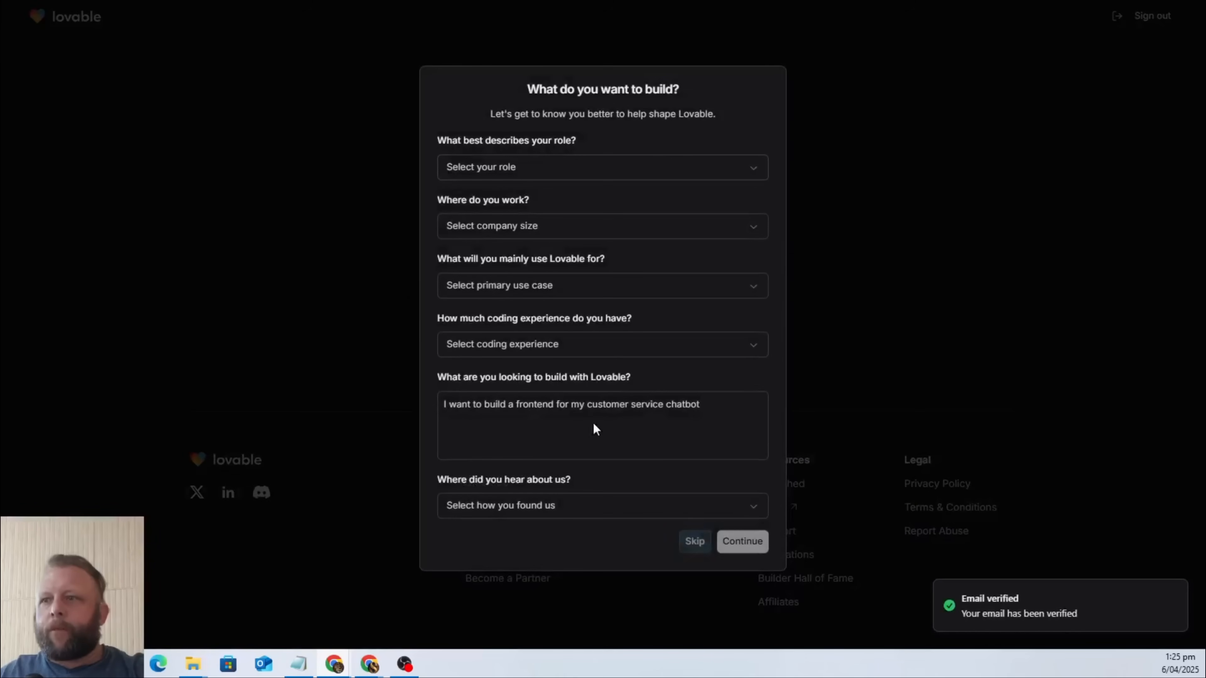
click(742, 542)
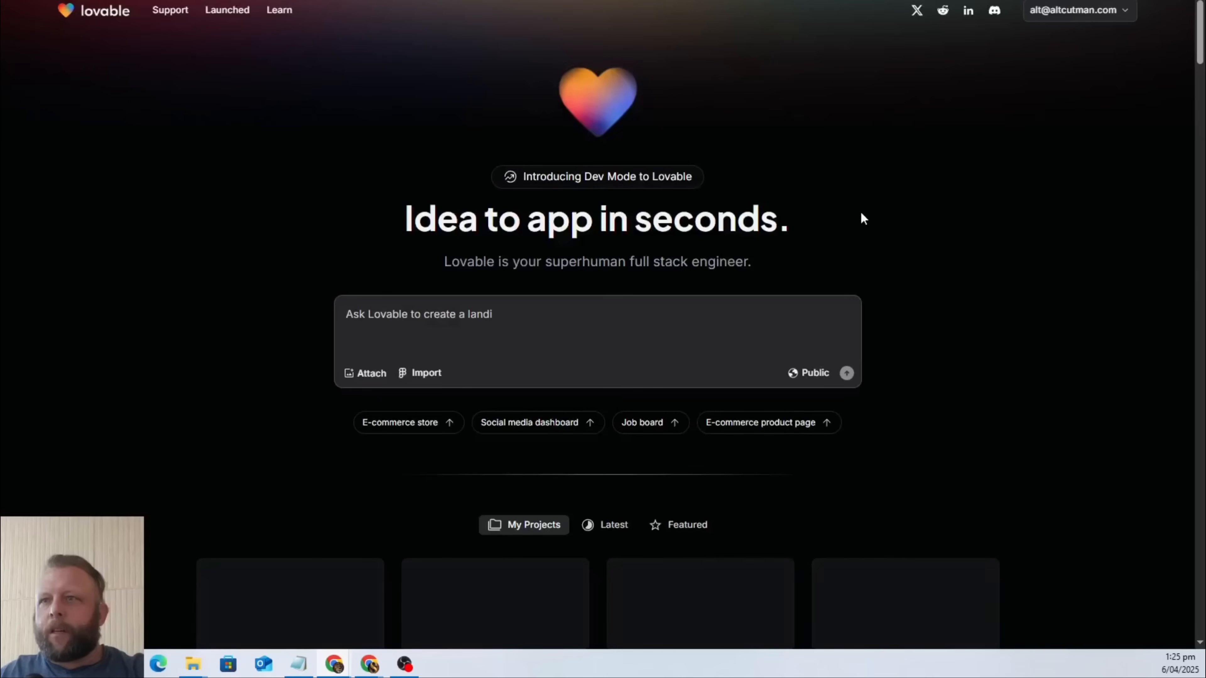
Switch to DeepSeek and examine its Lovable prompt for Marie's Rubbish Removal, from the objective to the code instructions.
click(850, 1)
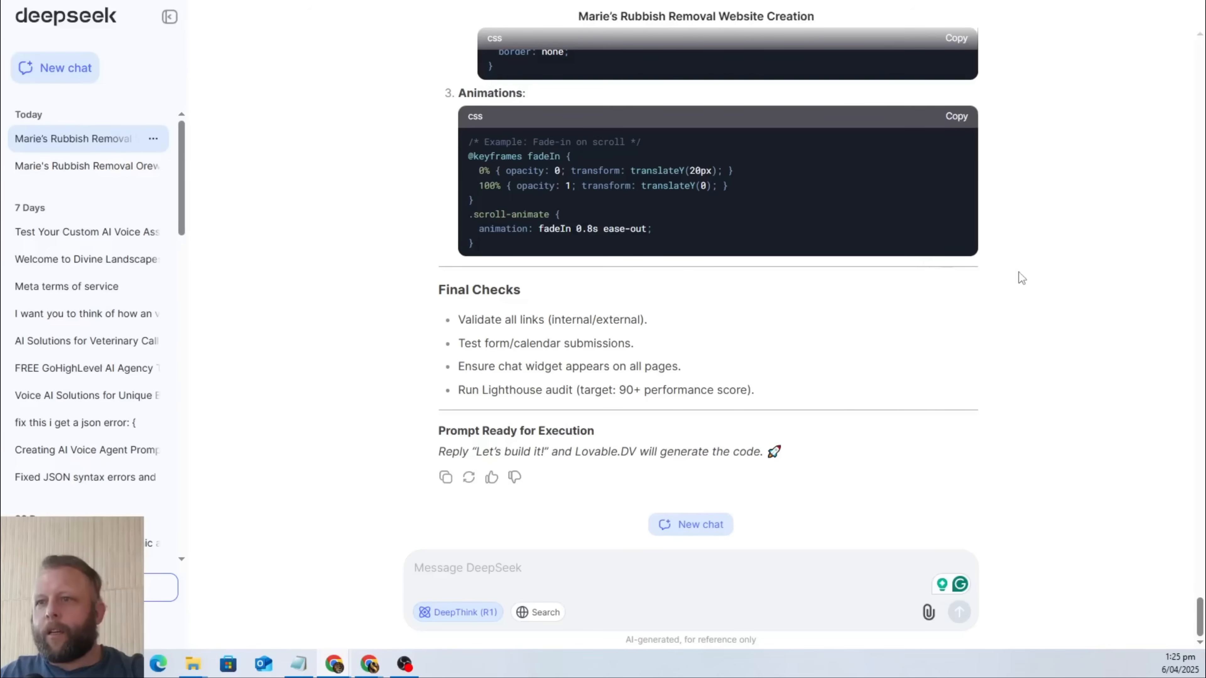
scroll(1019, 278, up, 10)
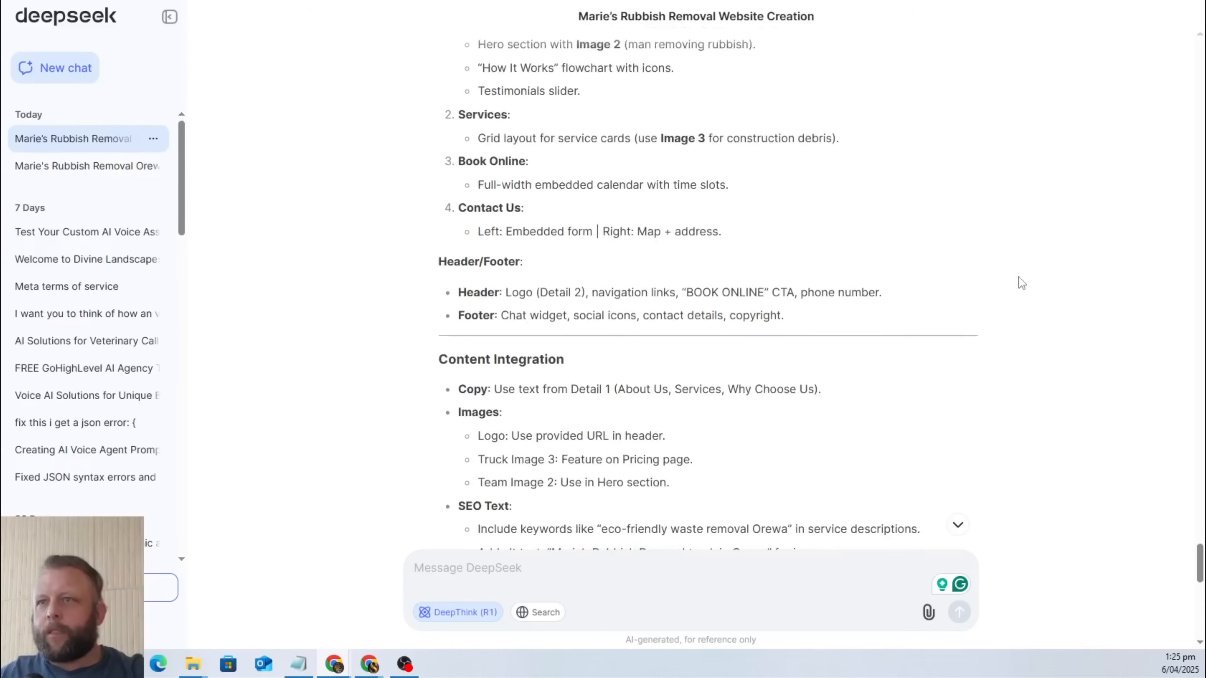
scroll(1016, 280, down, 3)
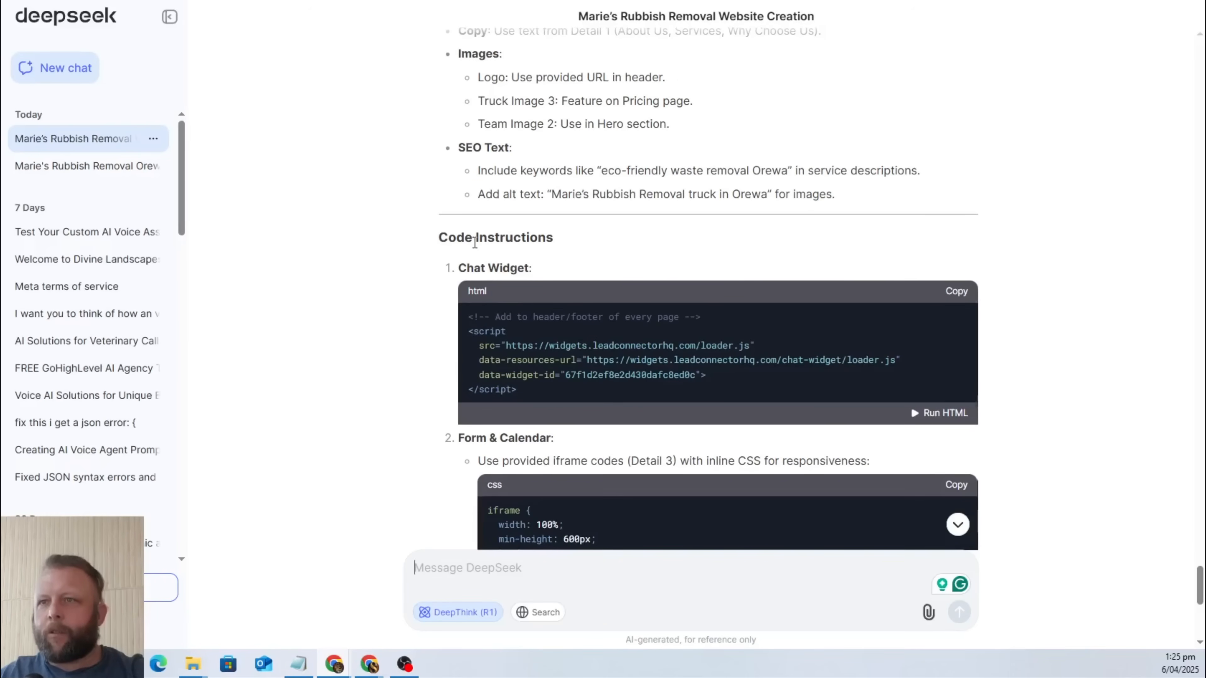
scroll(475, 242, up, 15)
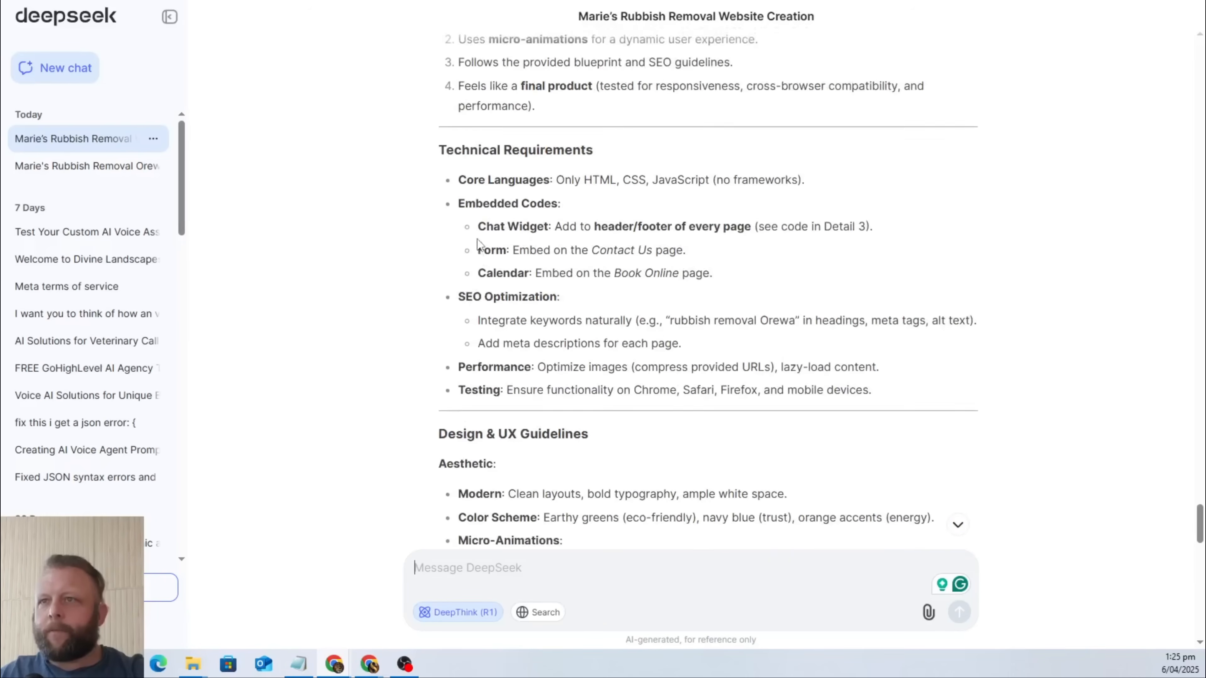
scroll(478, 245, down, 5)
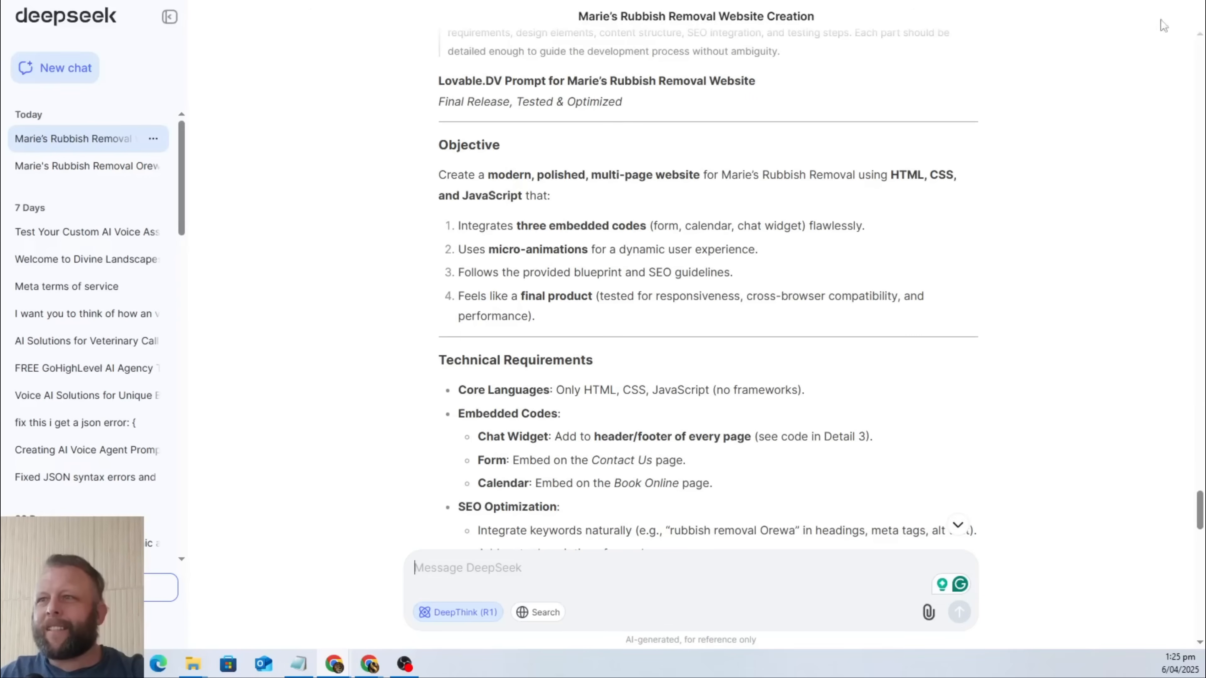
scroll(752, 221, down, 7)
scroll(712, 266, up, 10)
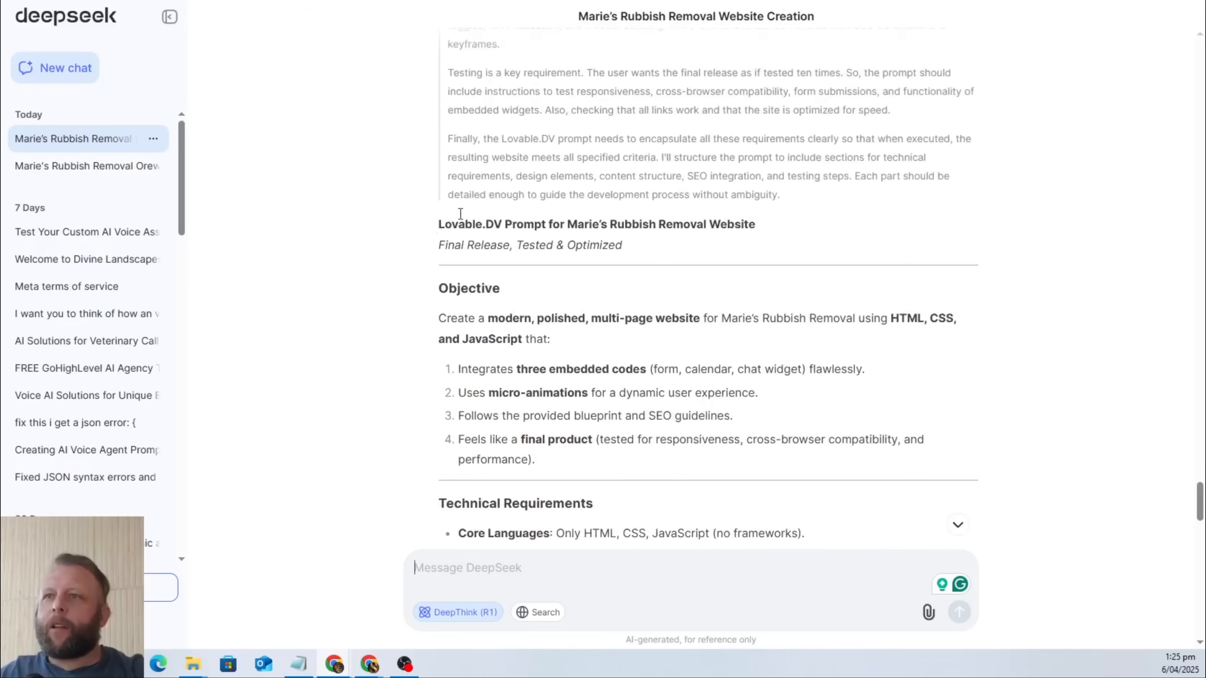
scroll(662, 332, down, 8)
scroll(662, 332, down, 10)
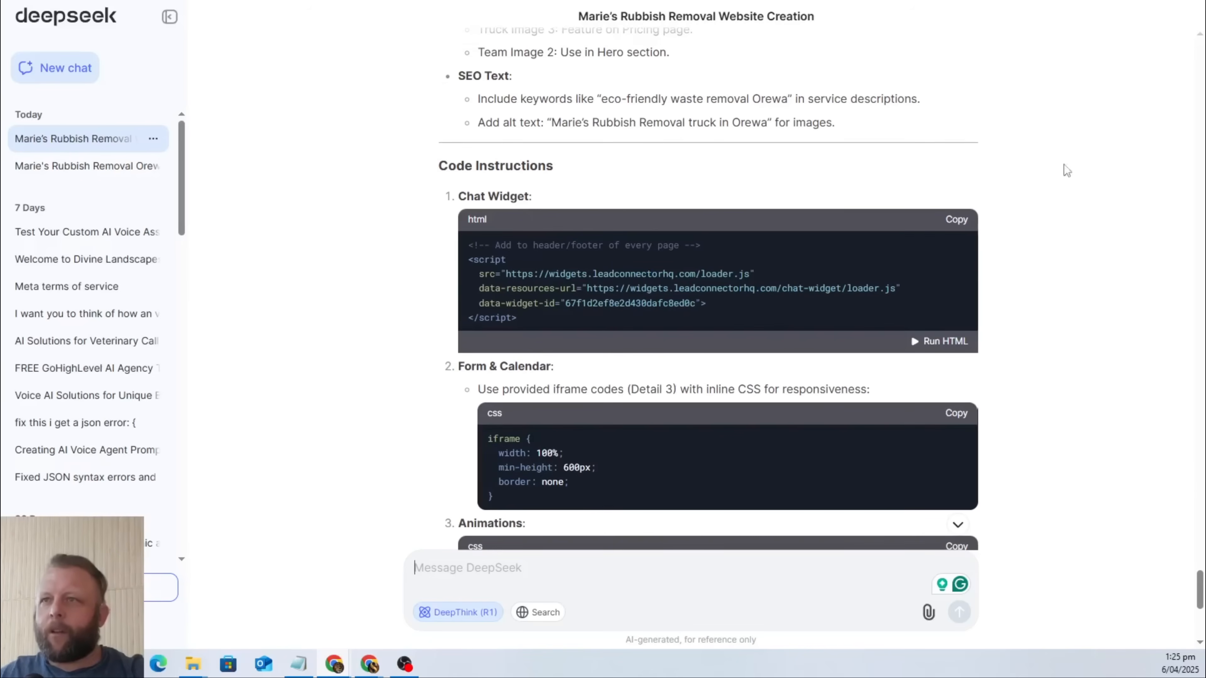
Switch to Google AI Studio and examine its Lovable prompt, including the page structure, chat widget, form and calendar embeds.
key(ctrl+Tab)
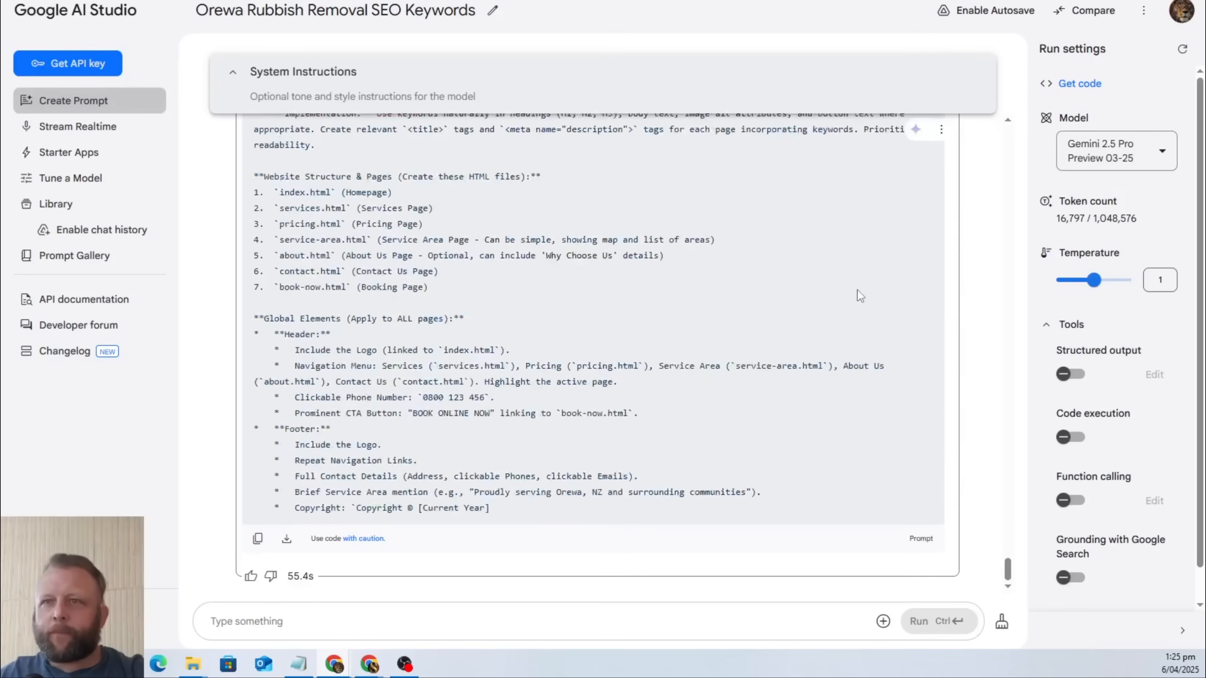
scroll(859, 291, down, 15)
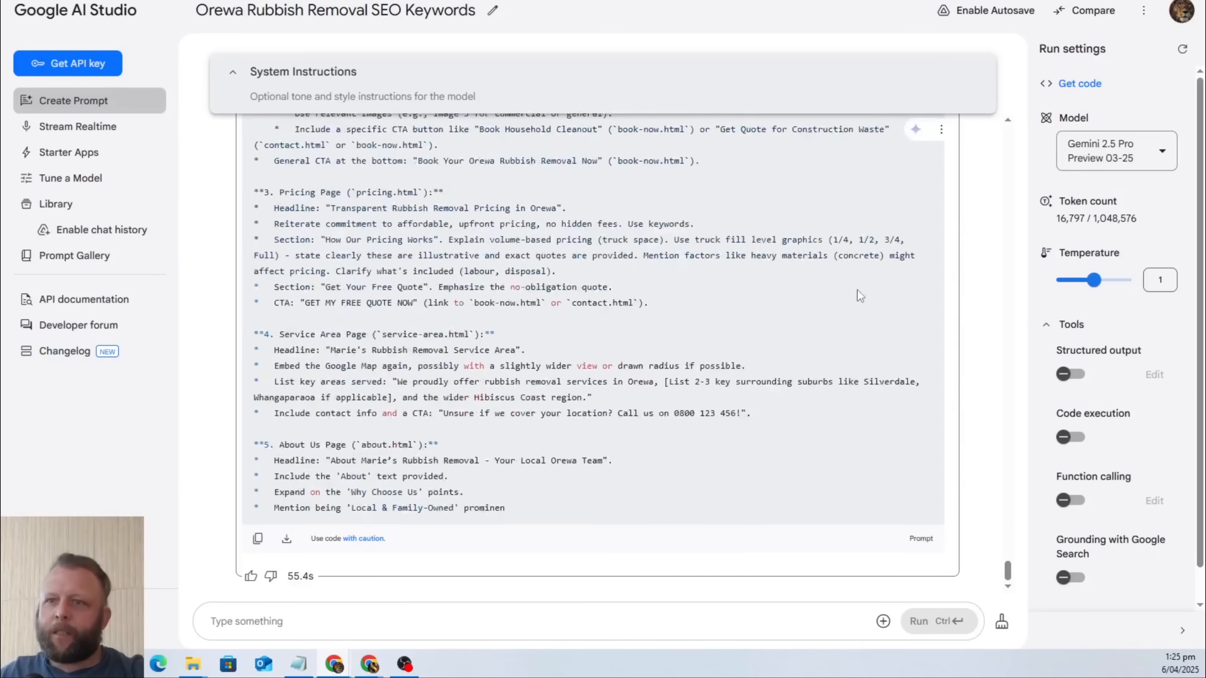
scroll(857, 289, down, 6)
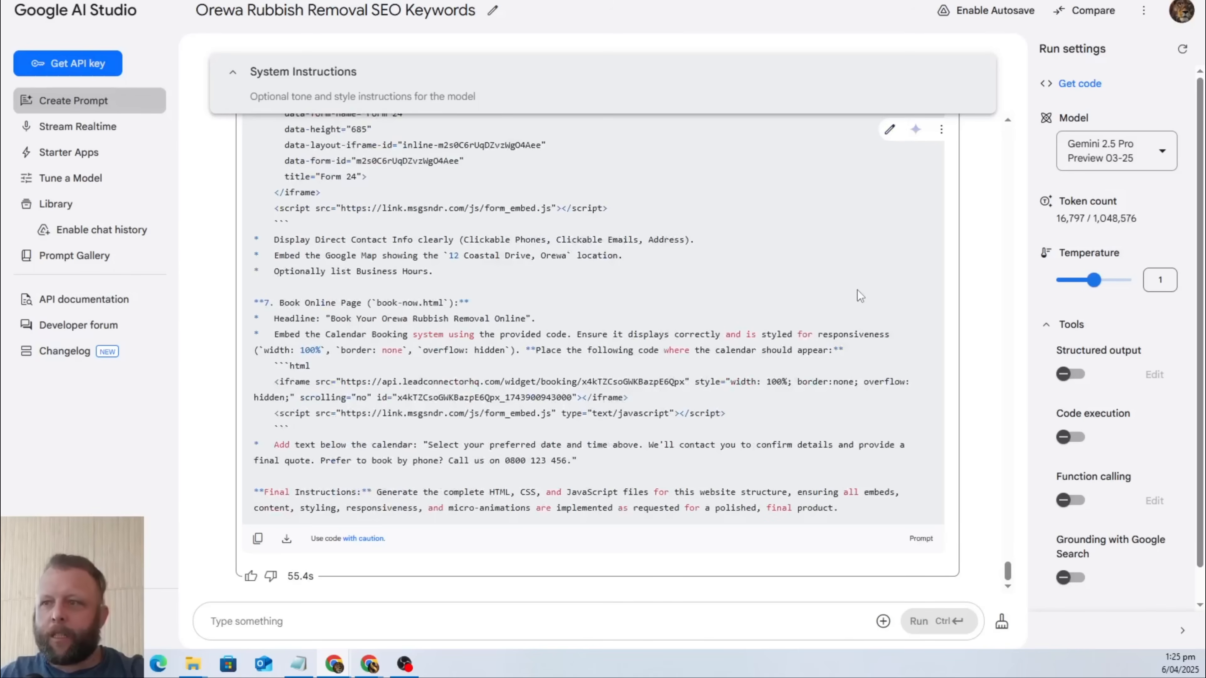
scroll(899, 364, up, 20)
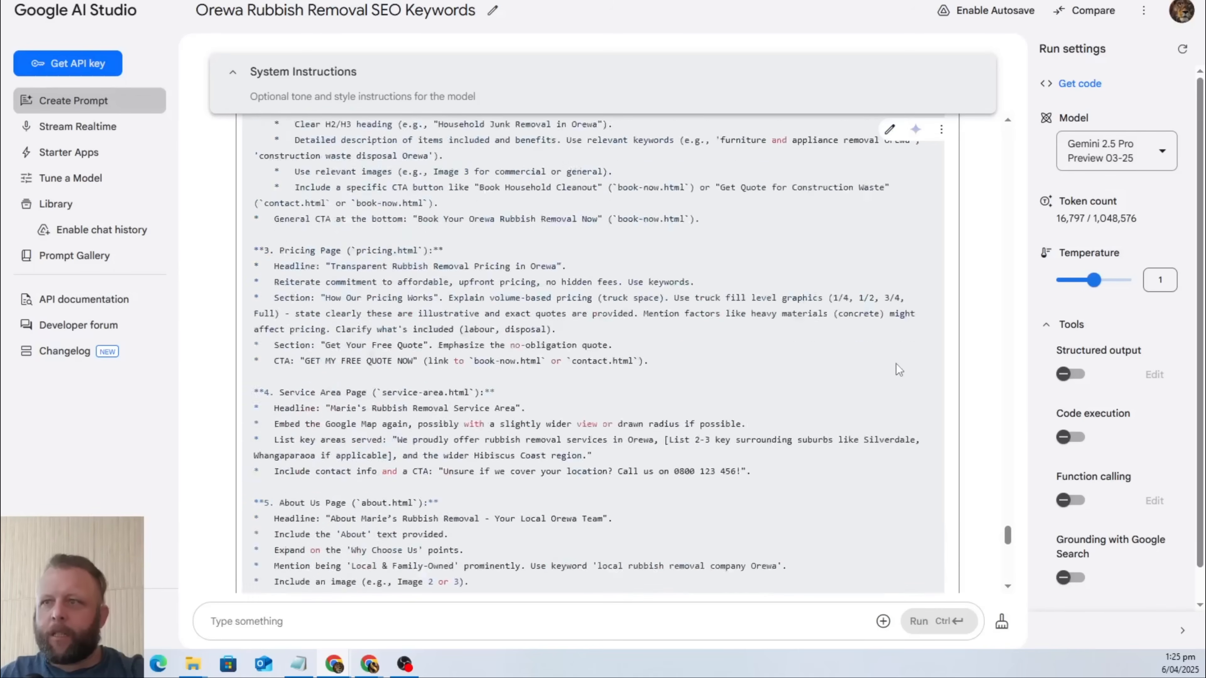
scroll(897, 372, down, 7)
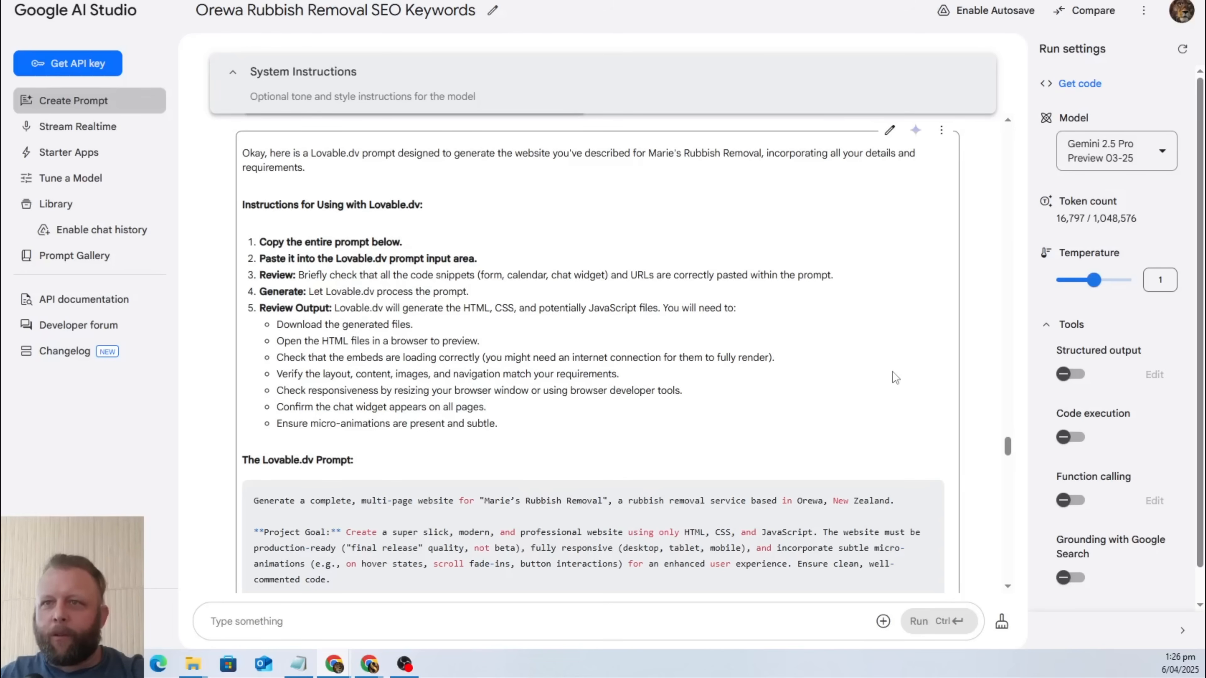
scroll(895, 378, down, 3)
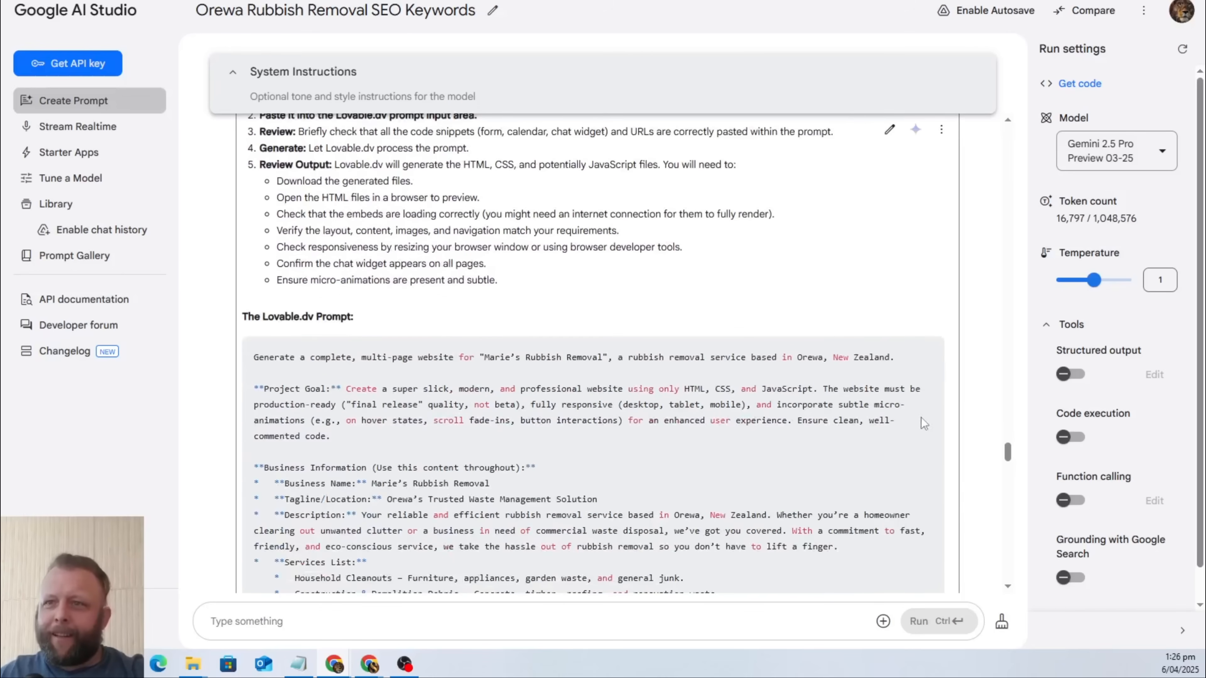
scroll(454, 384, down, 15)
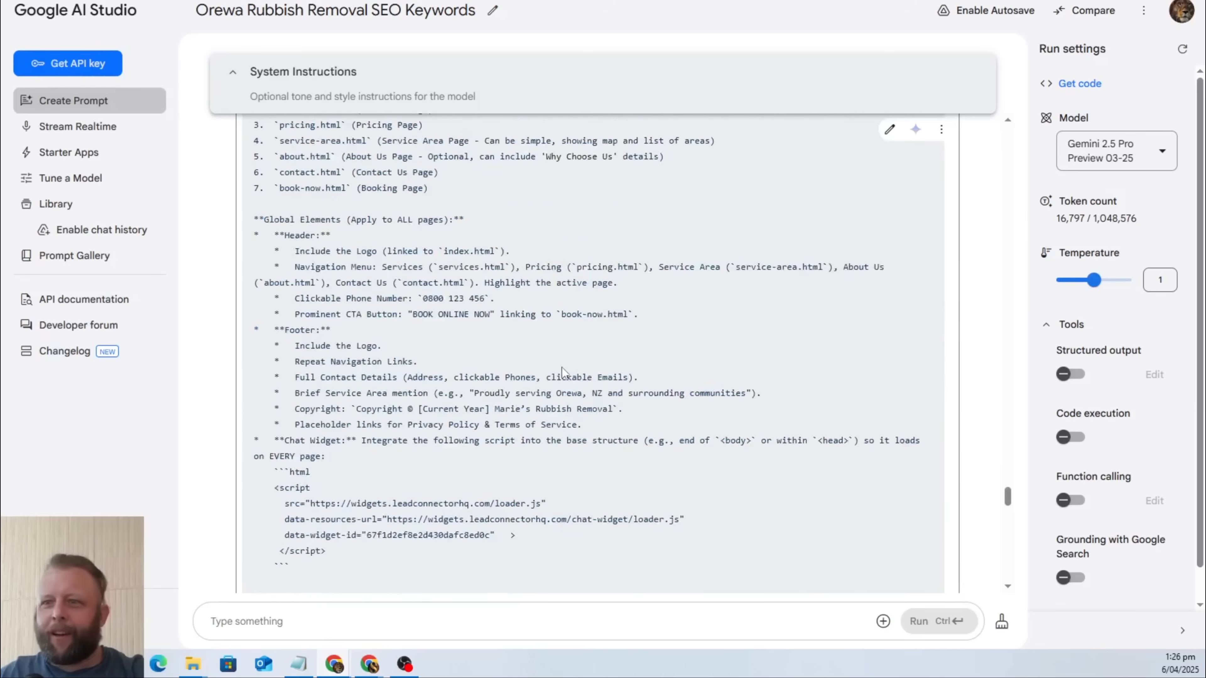
scroll(522, 360, down, 2)
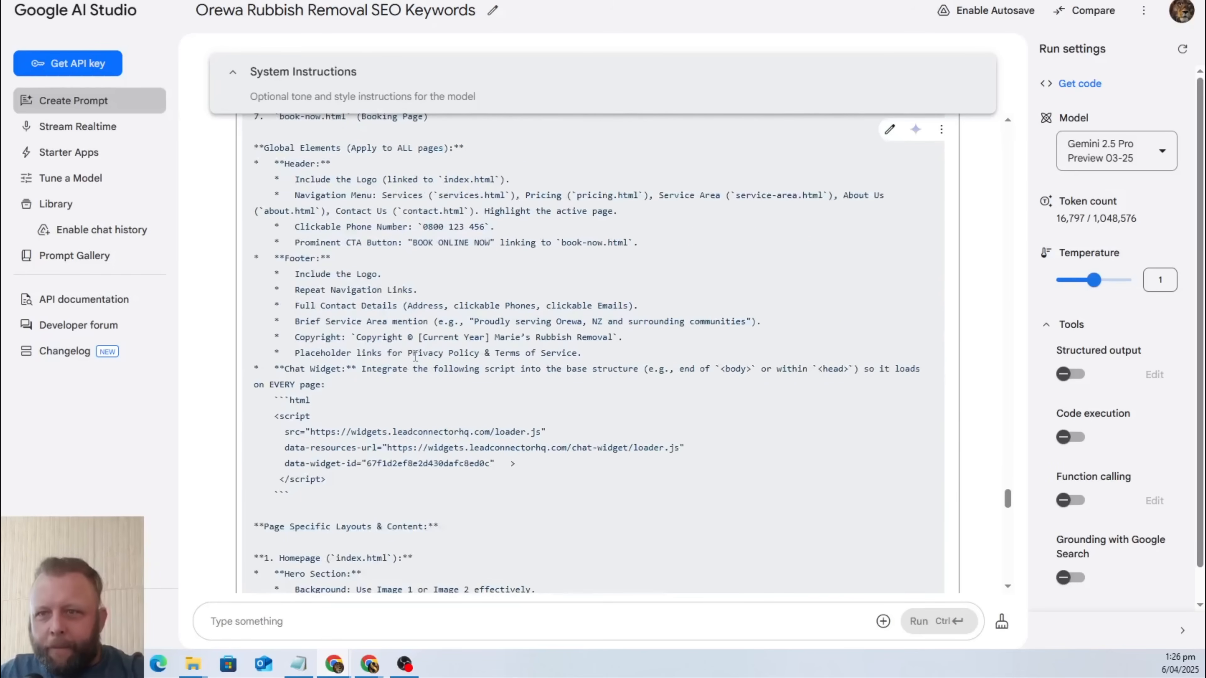
scroll(394, 359, down, 20)
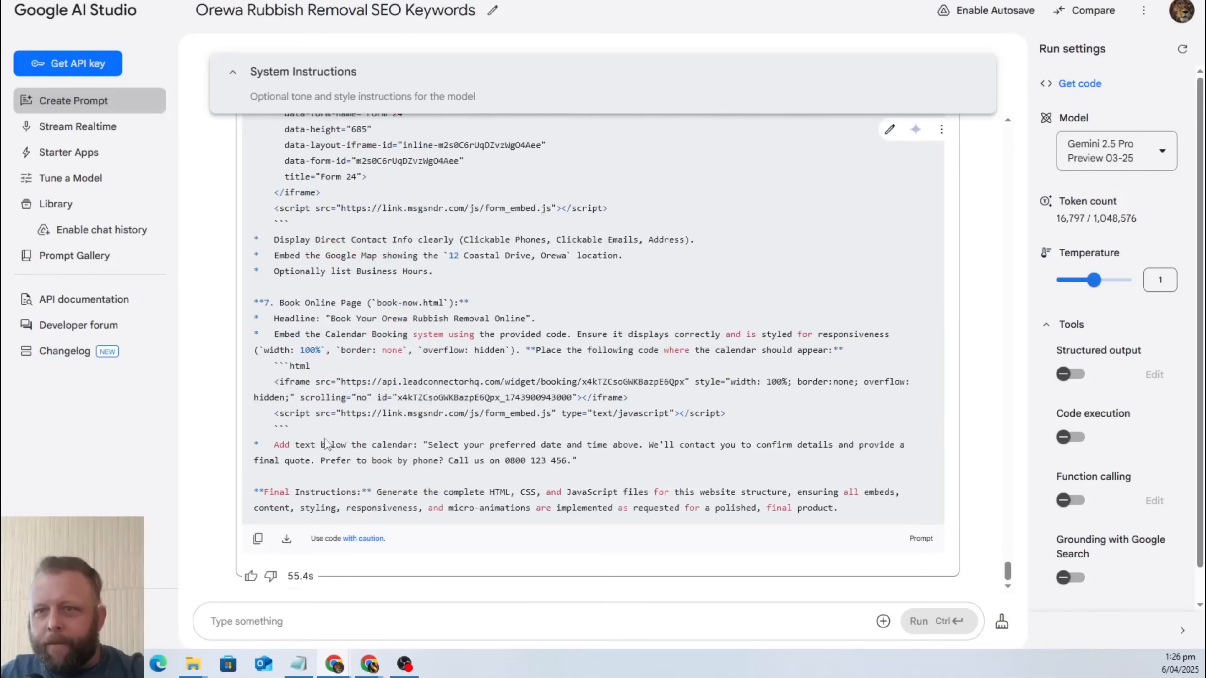
Copy the Google AI Studio prompt into Lovable's prompt box and submit it to generate the Marie's Rubbish Removal website.
click(257, 538)
key(ctrl+Tab)
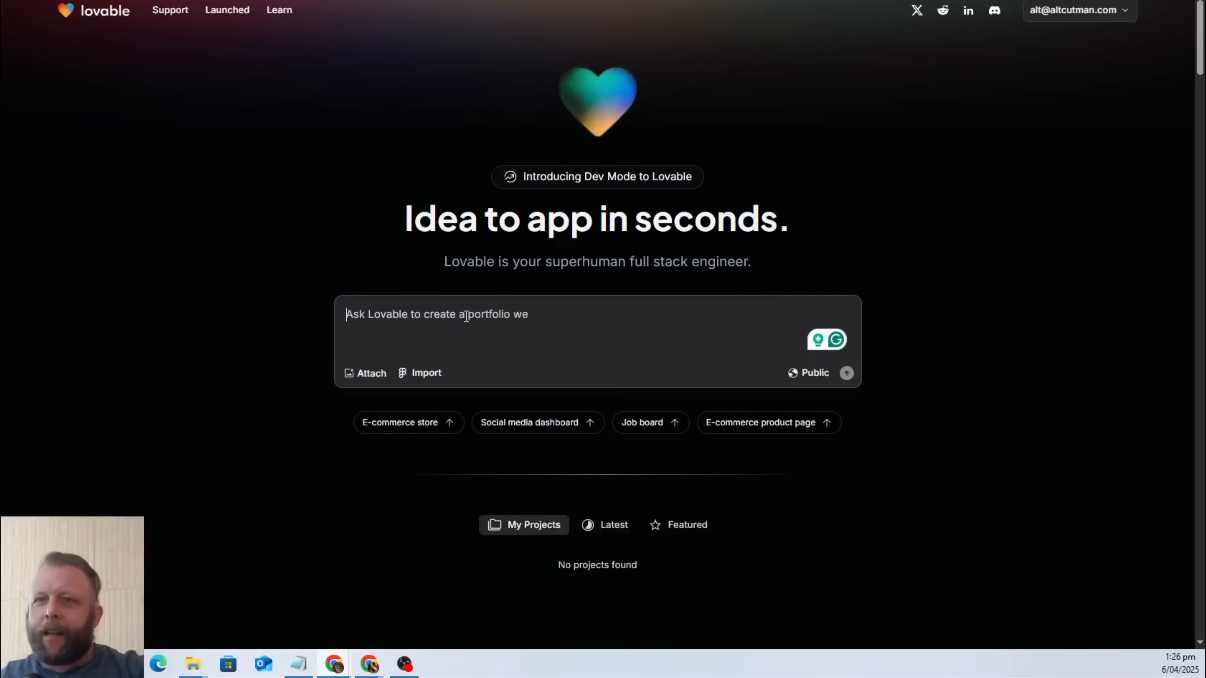
key(ctrl+v)
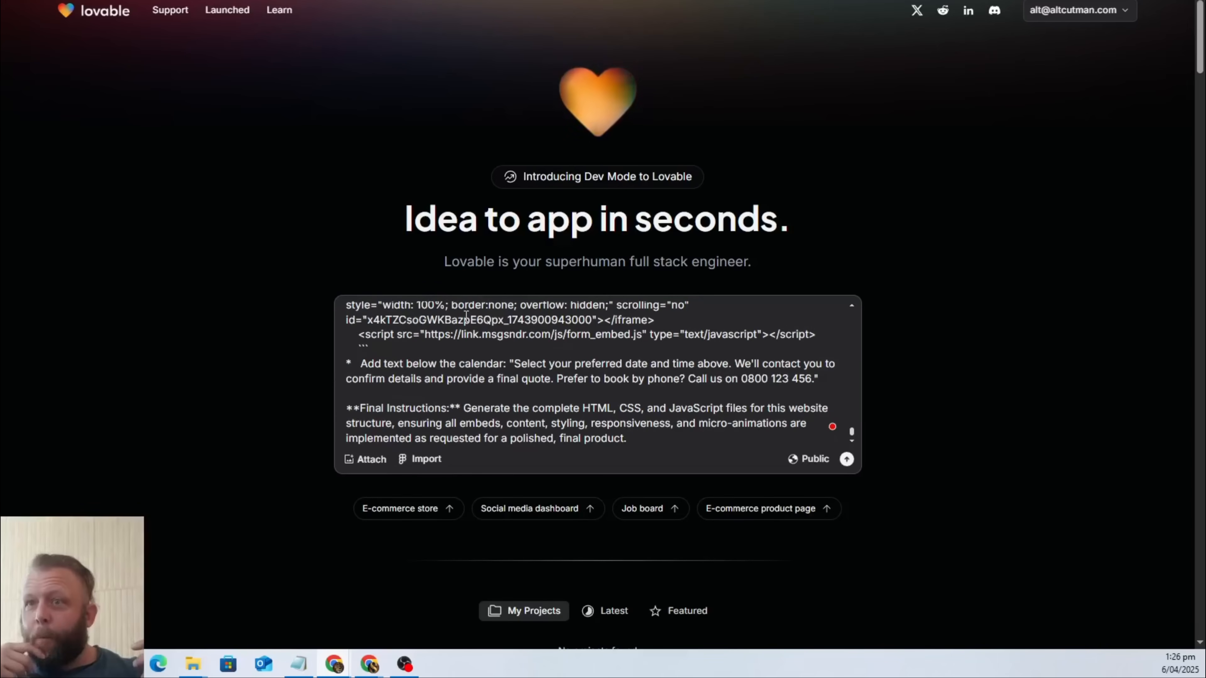
scroll(521, 370, up, 5)
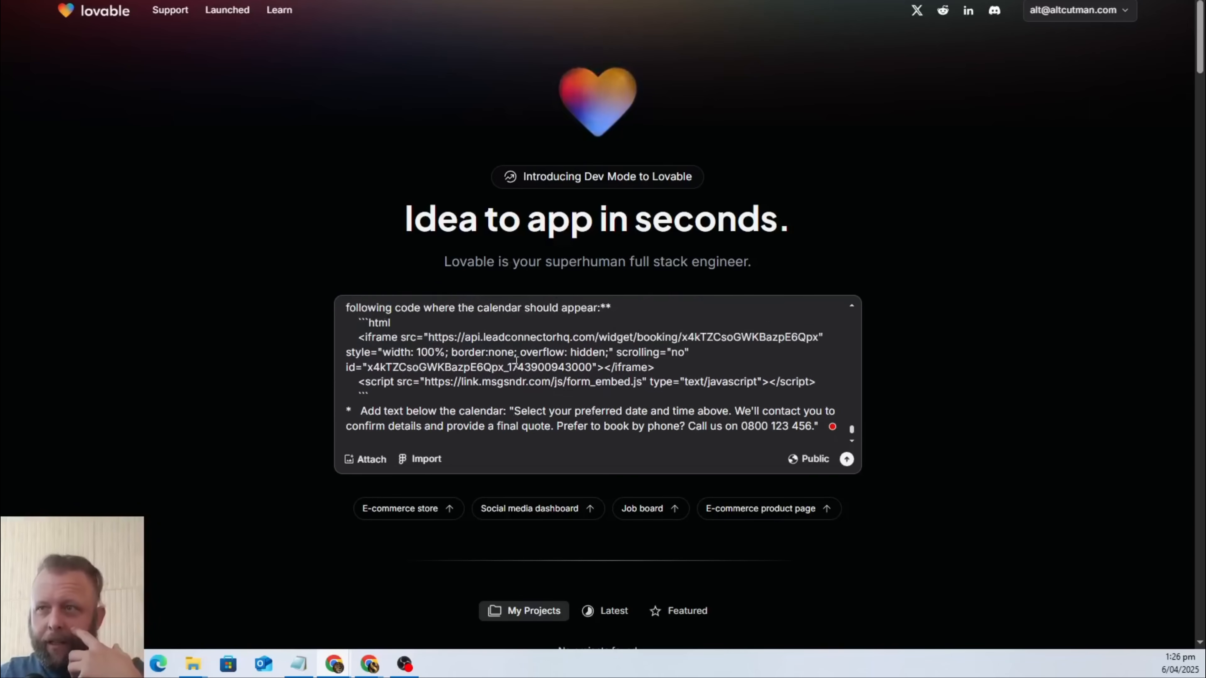
scroll(522, 370, down, 5)
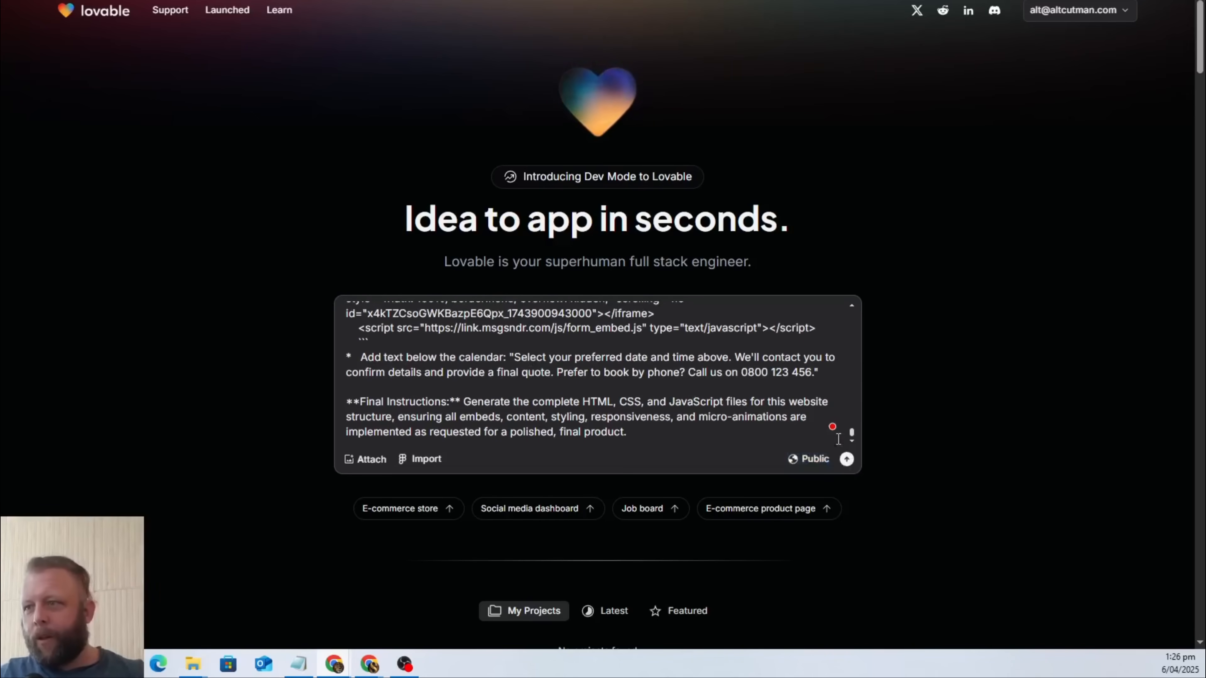
click(847, 460)
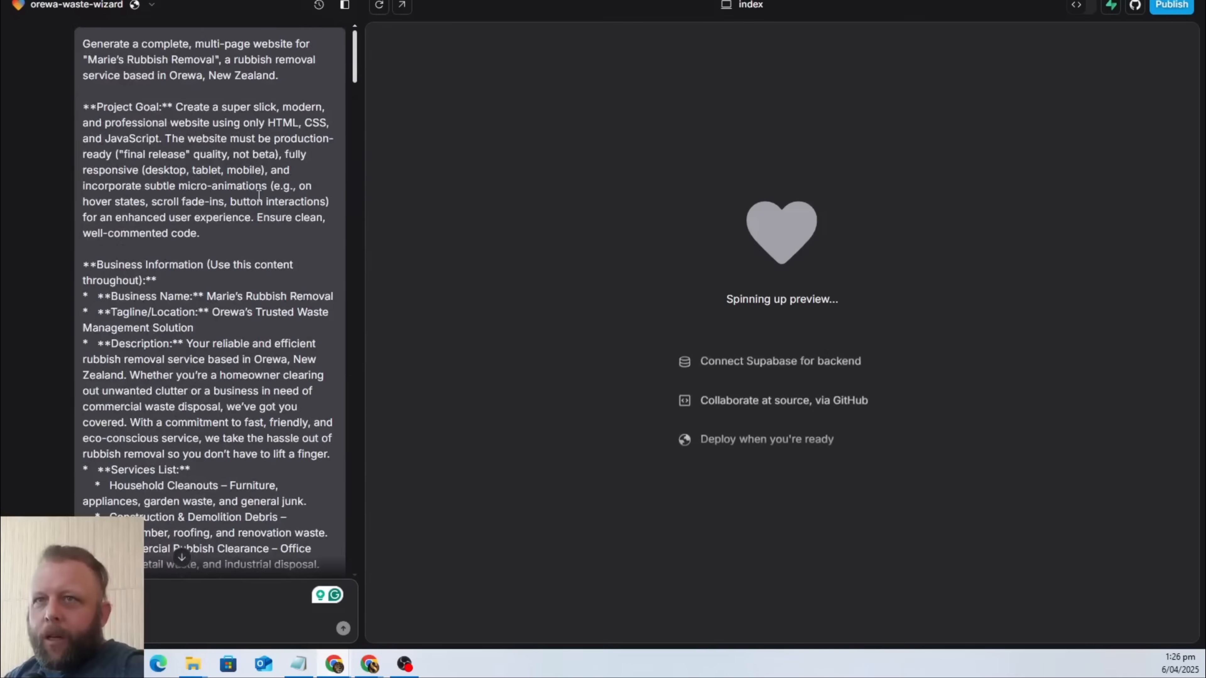
scroll(350, 64, down, 7)
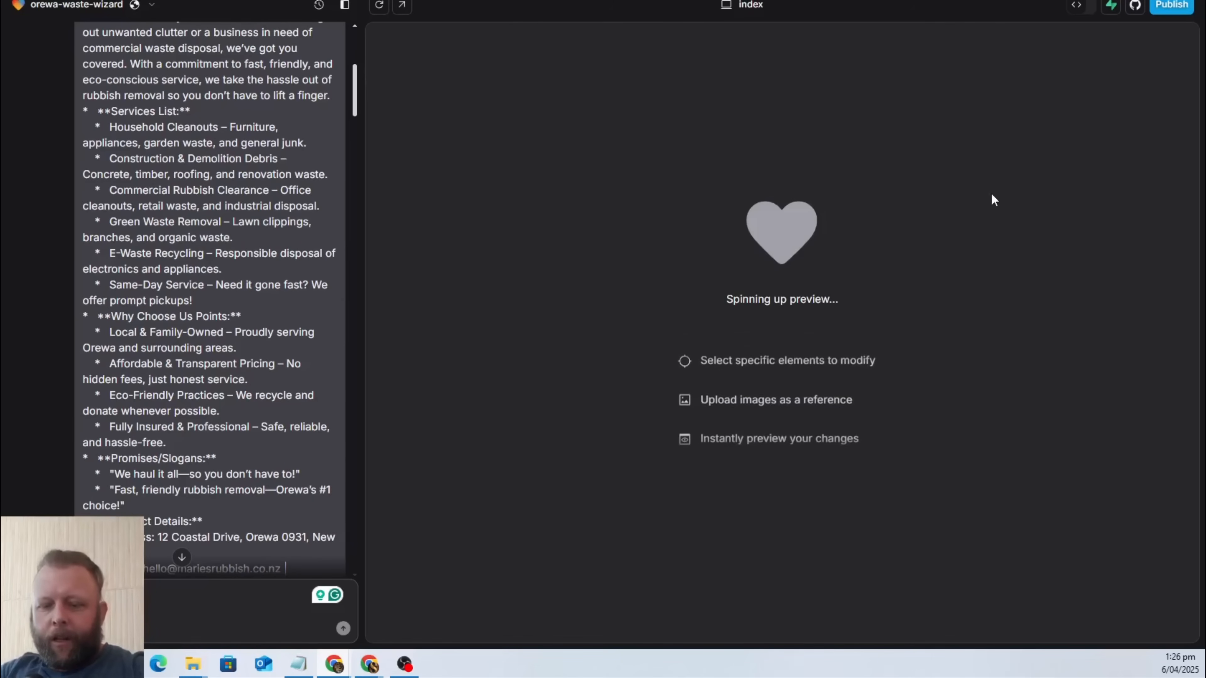
Open Lovable in a new incognito window and bring up the form for creating another account.
key(ctrl+shift+n)
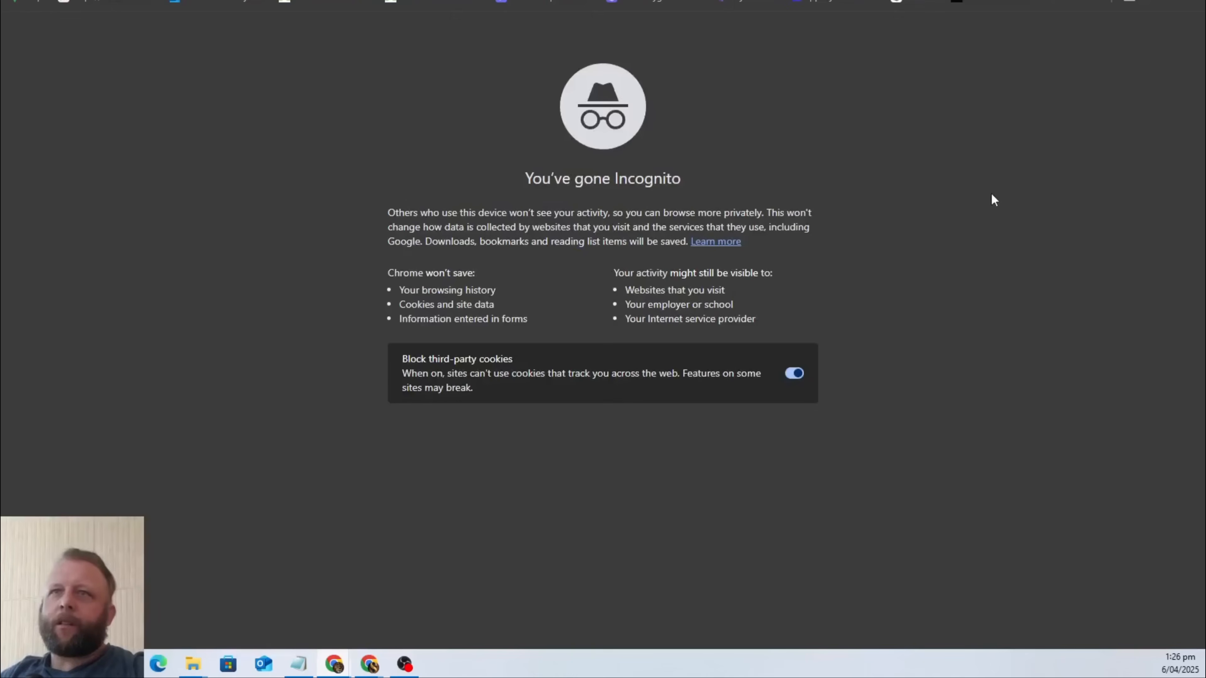
text(lov)
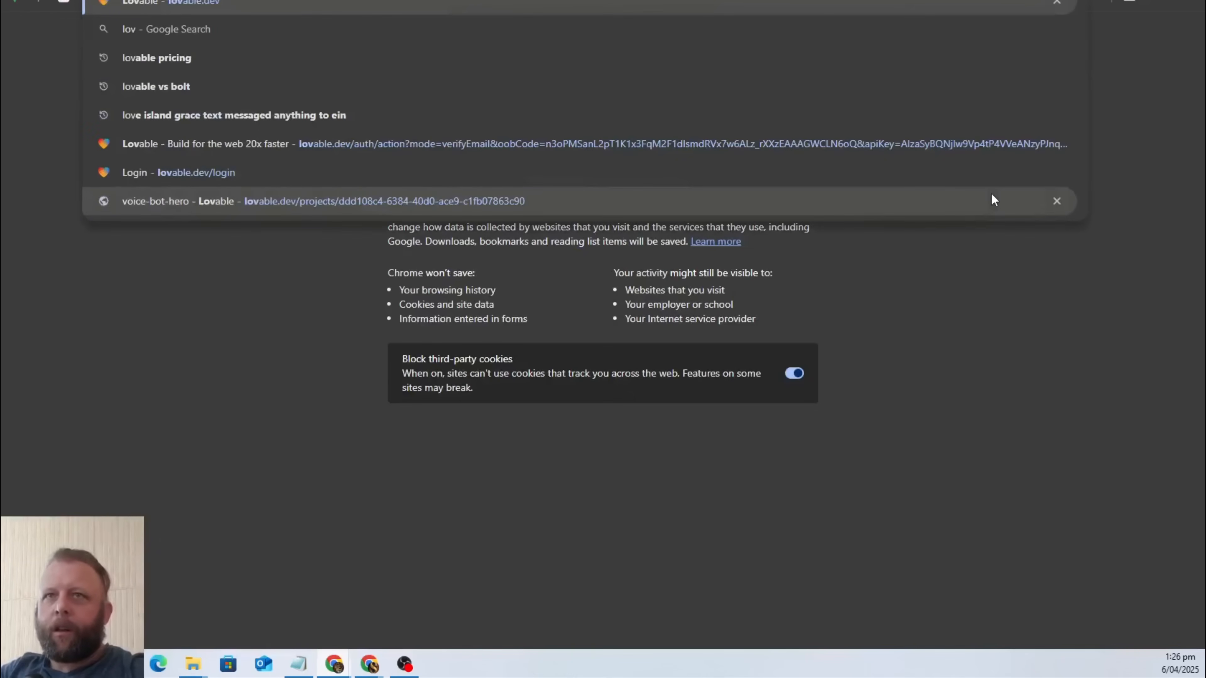
key(Return)
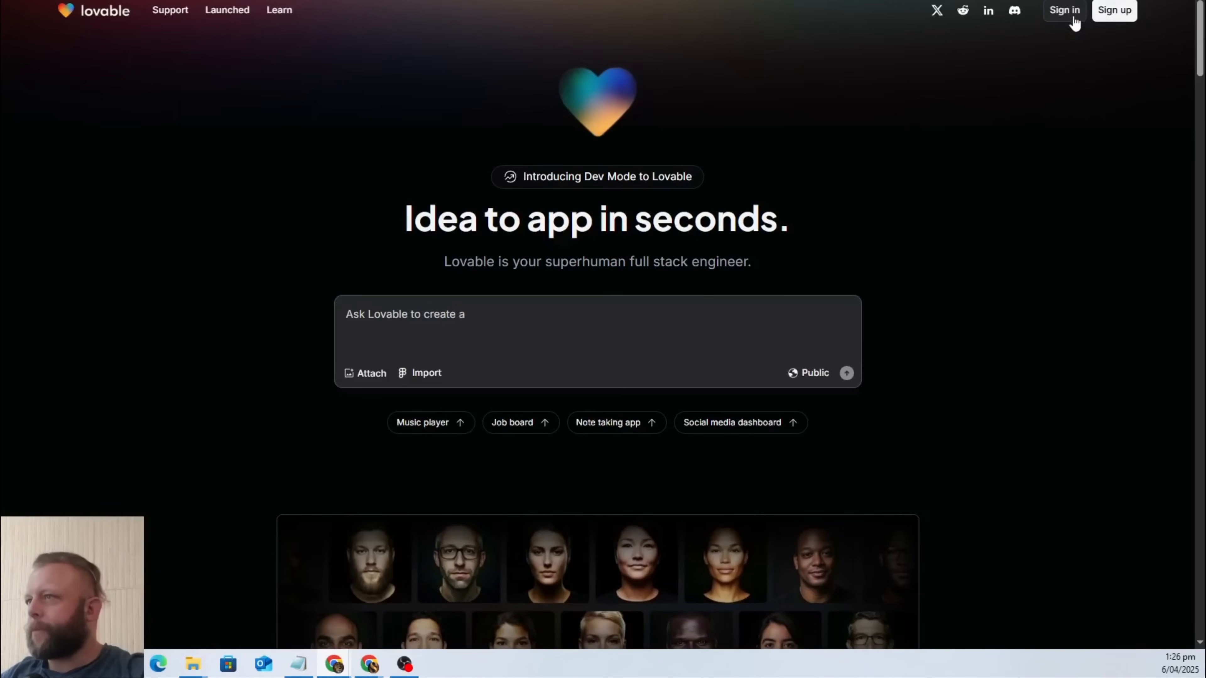
click(1113, 10)
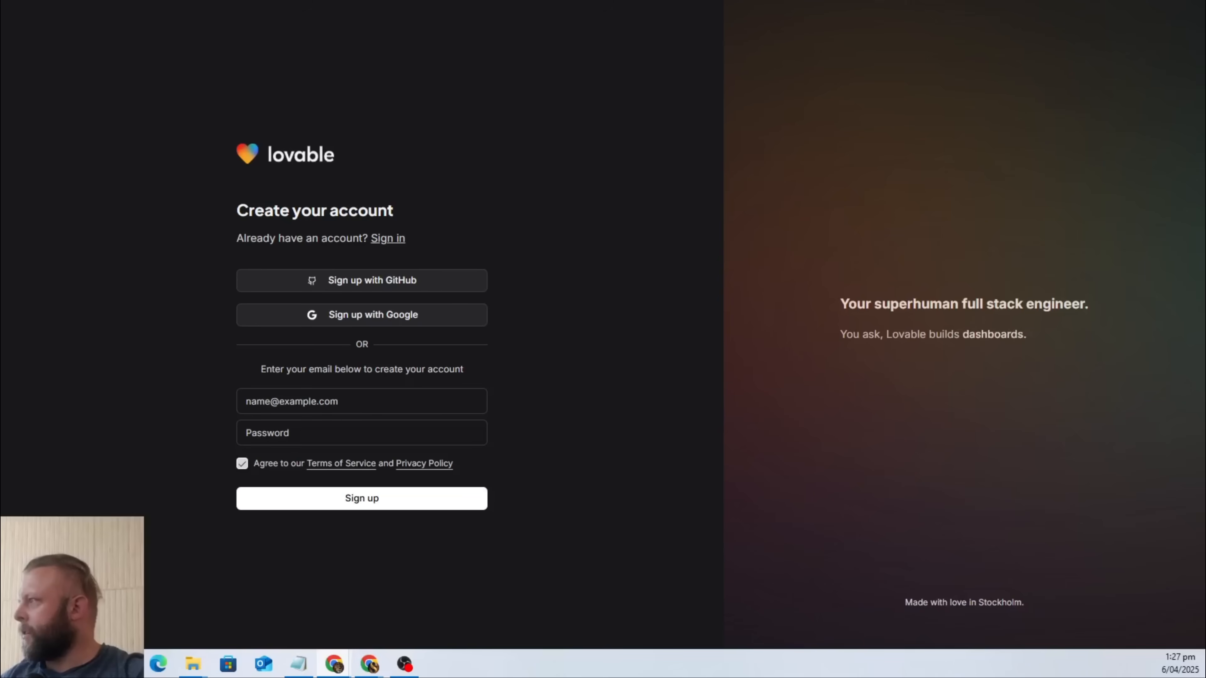
Fill in the second Lovable account's email address using the saved Outlook suggestion.
click(292, 408)
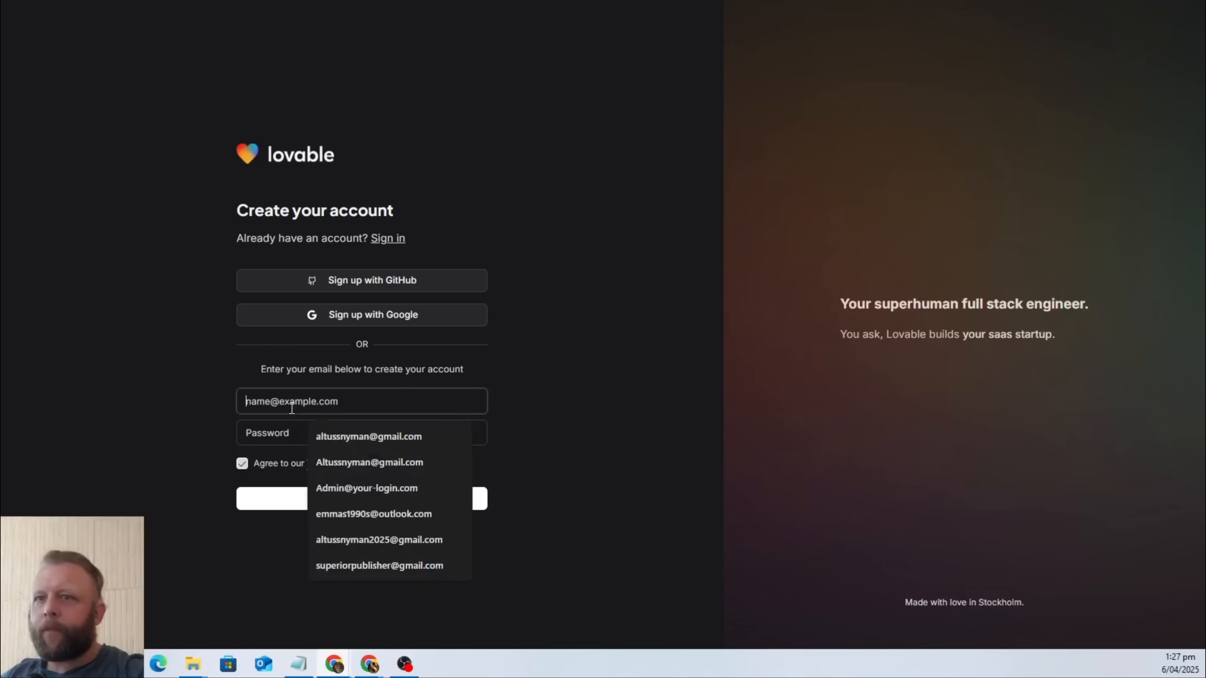
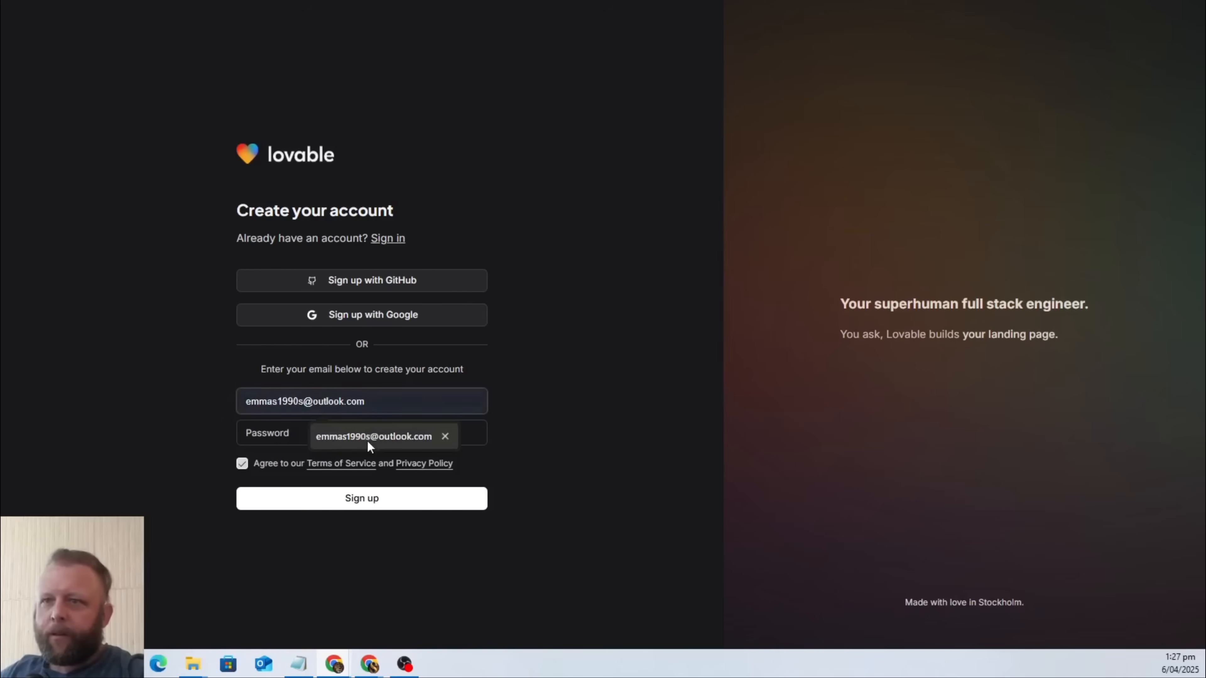
click(368, 439)
Enter a password for the second Lovable account and submit the sign-up.
click(336, 431)
text(***)
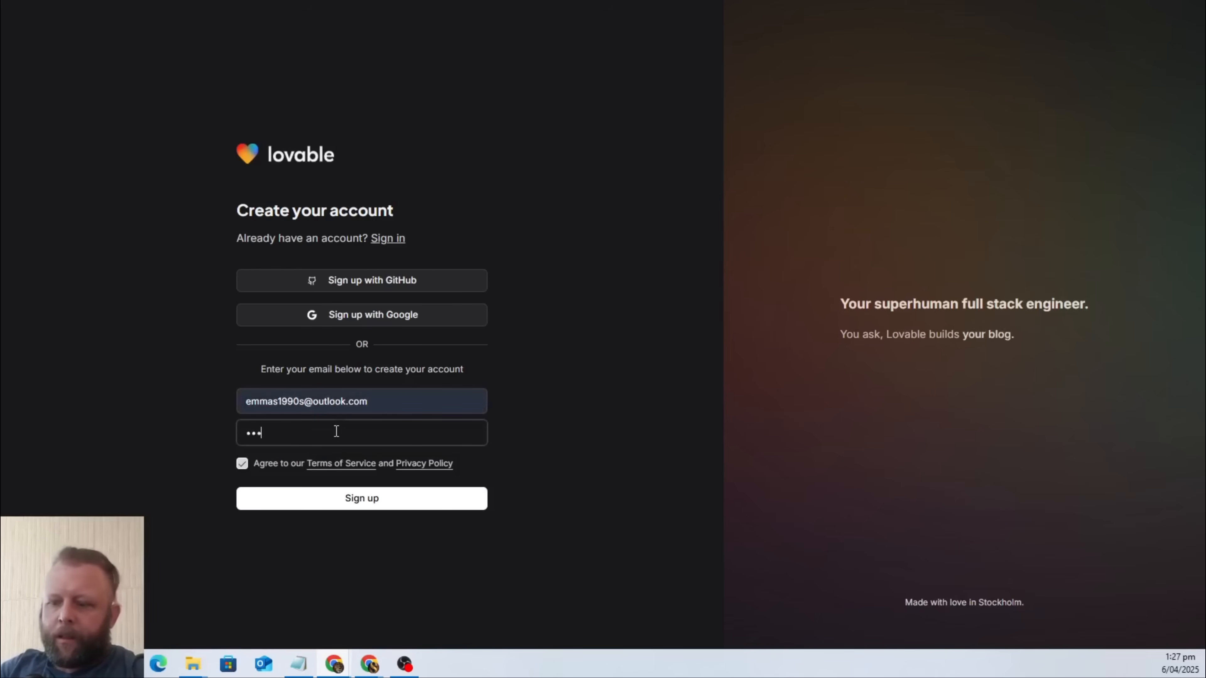
text(****)
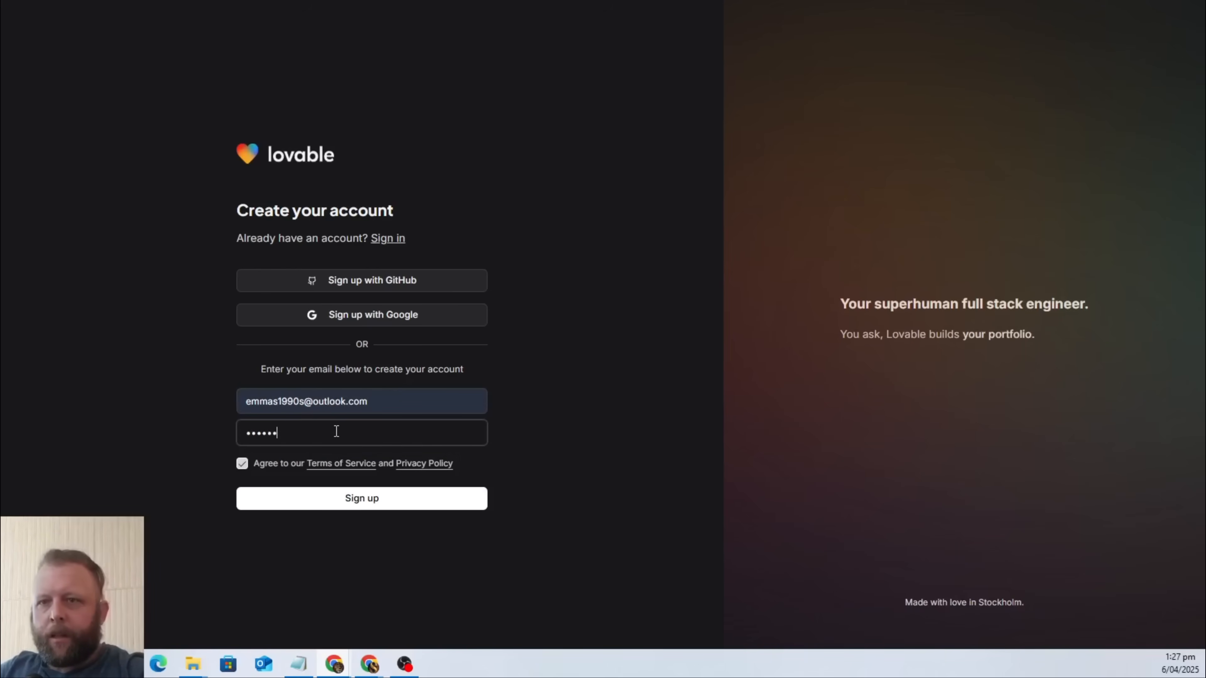
key(ctrl+a)
key(BackSpace)
text(*******)
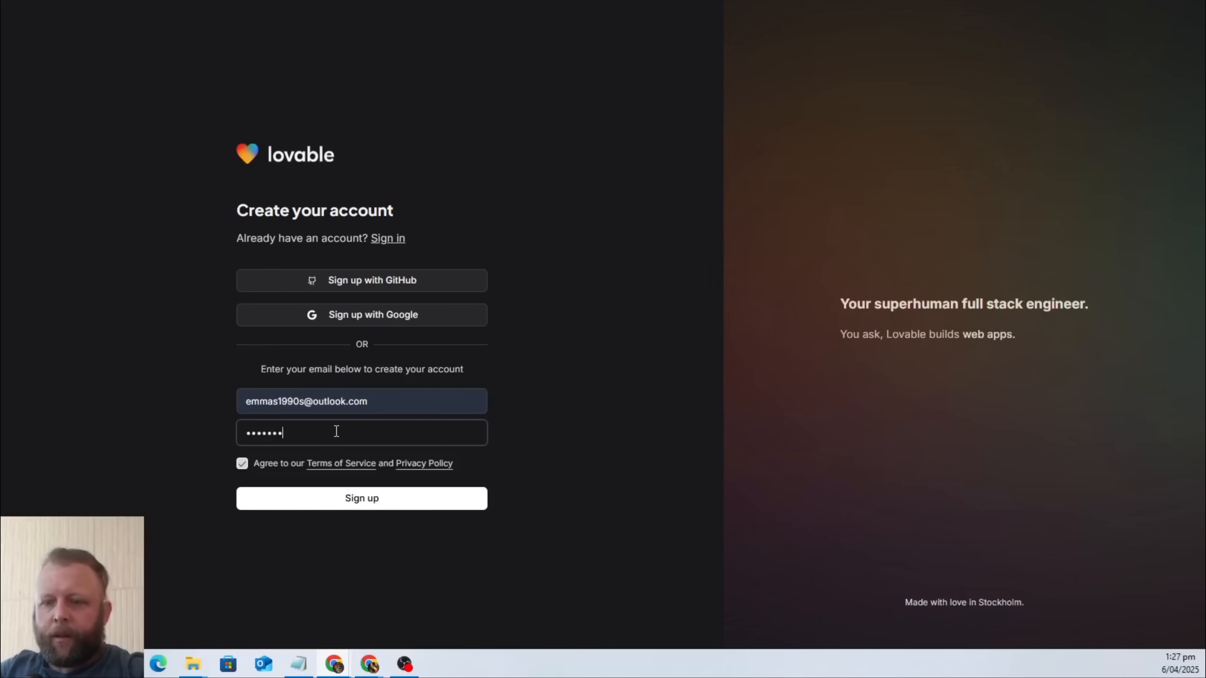
key(Return)
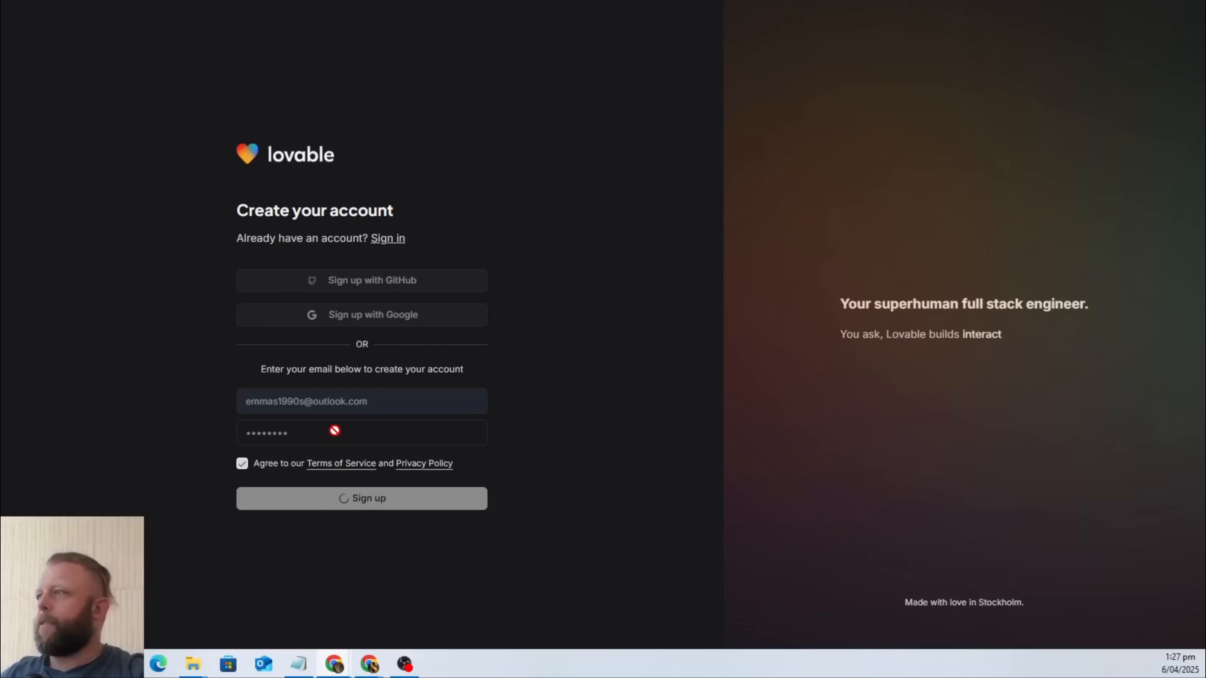
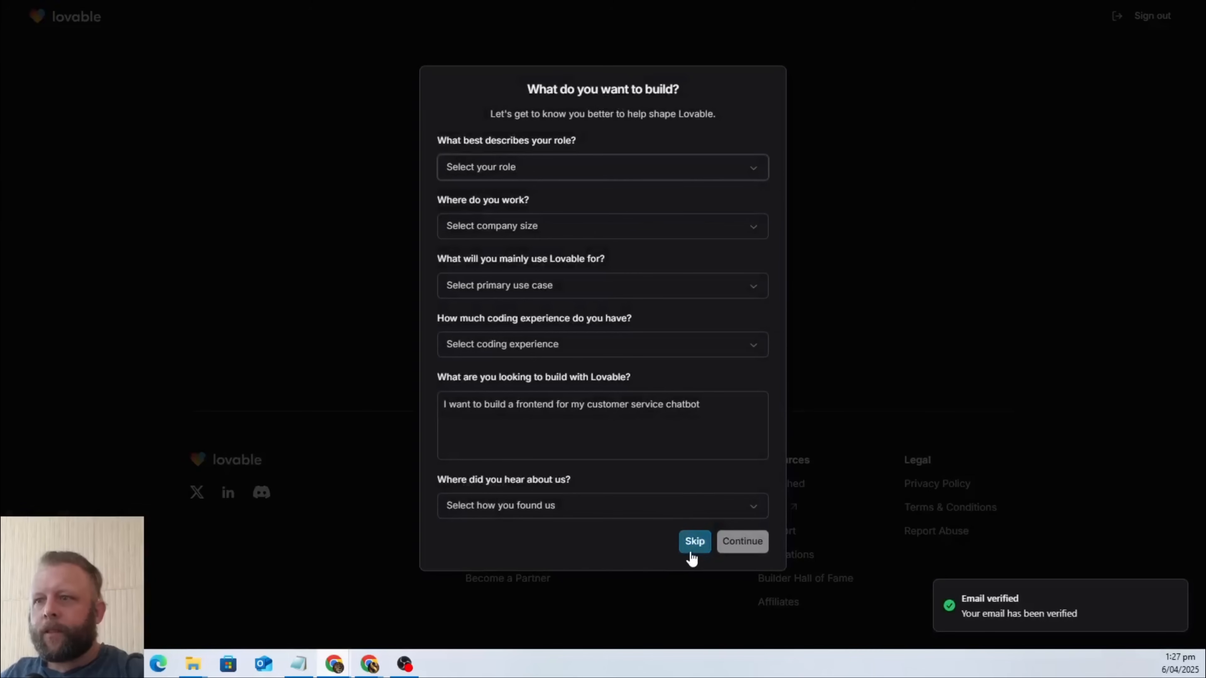
Skip the Lovable onboarding questionnaire and move the Lovable window out of the way.
click(702, 545)
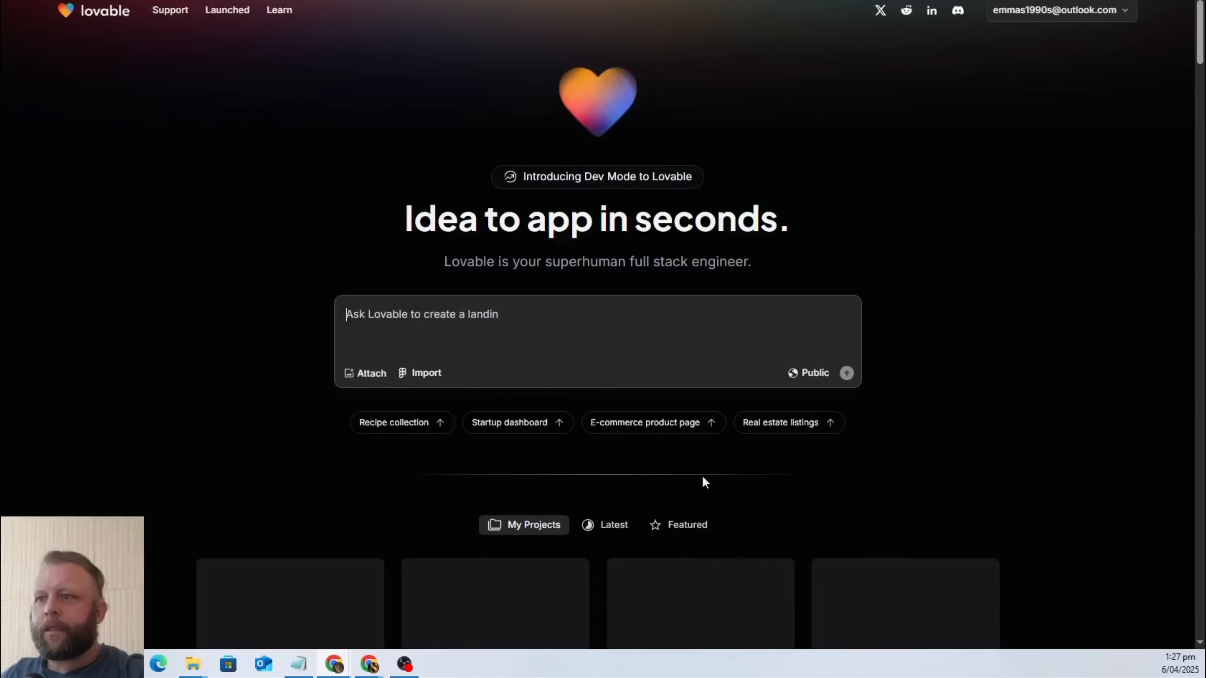
drag(703, 1, 1205, 31)
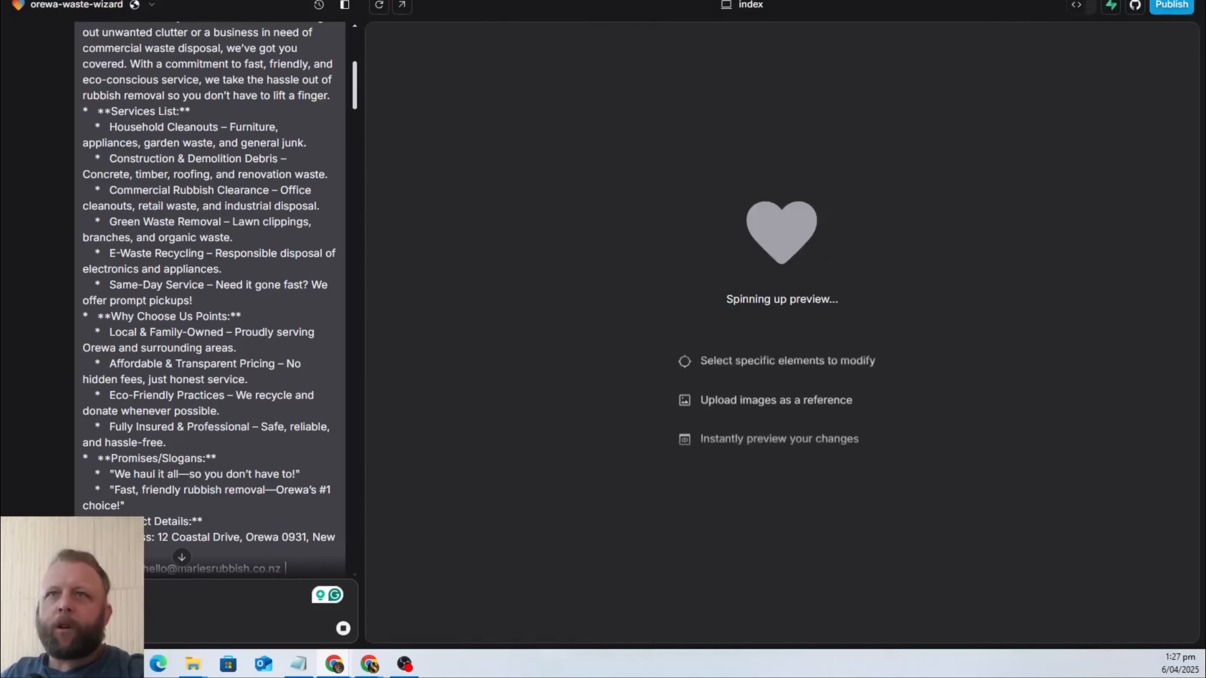
In Google AI Studio, copy the original website request from "I want lovable to create a website" through its business hours line.
click(757, 1)
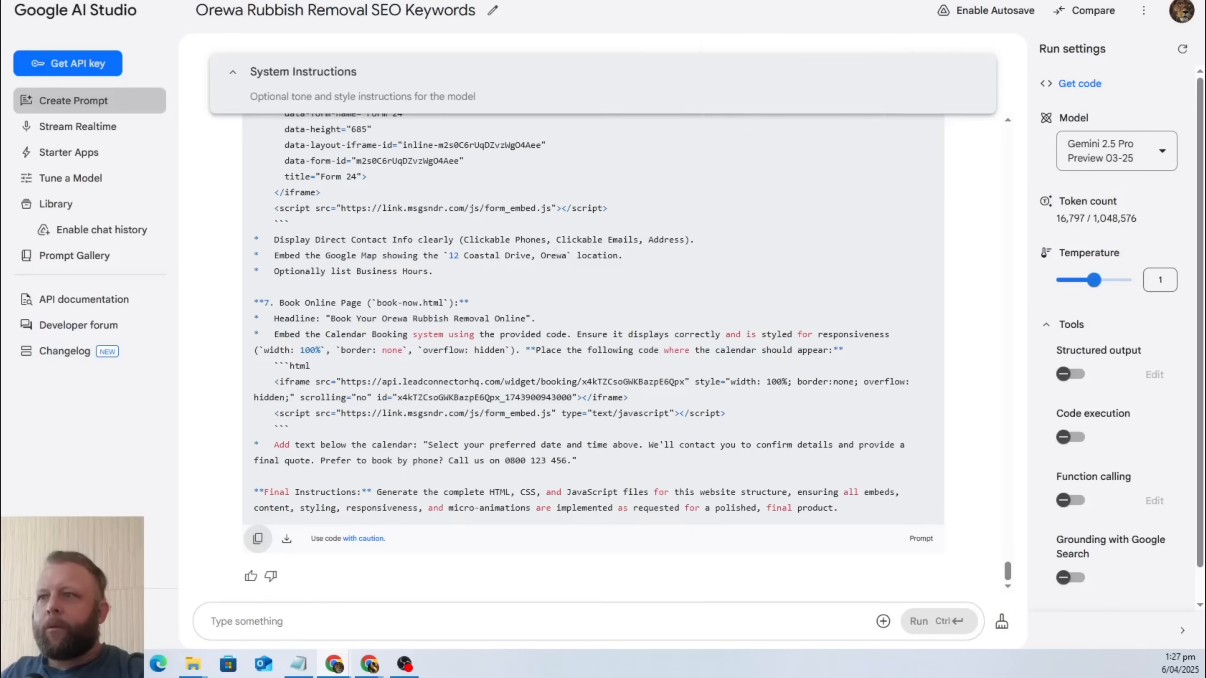
scroll(566, 304, up, 20)
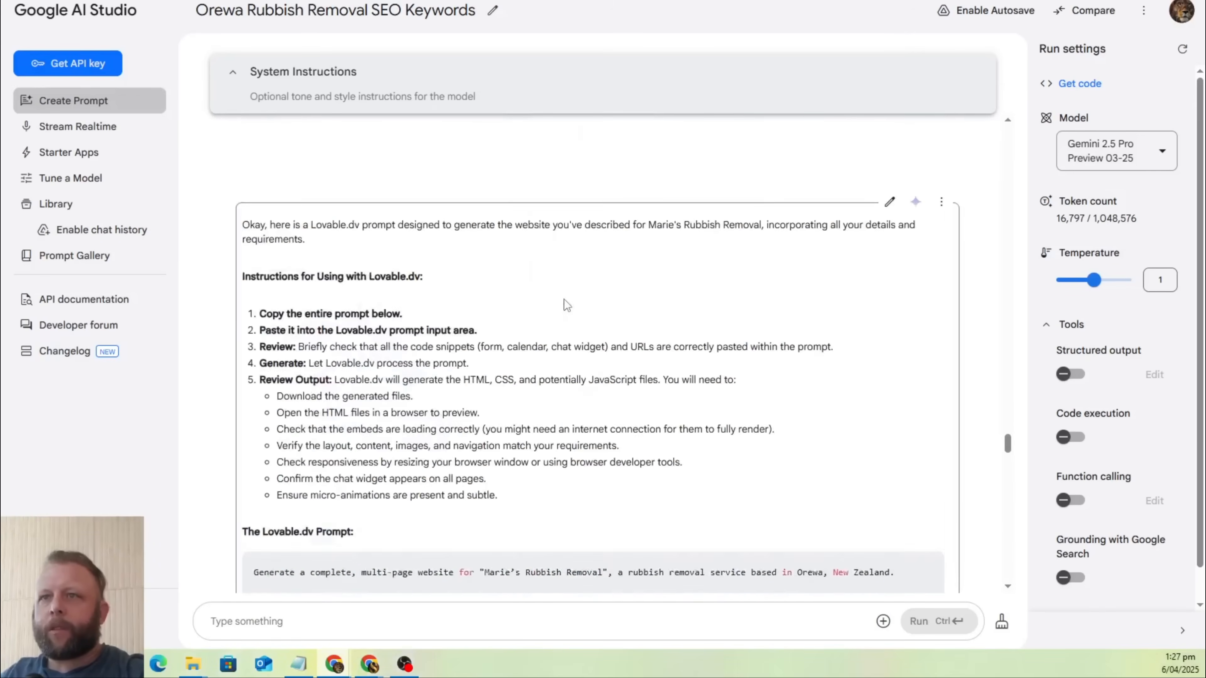
scroll(557, 303, up, 10)
scroll(556, 307, down, 8)
scroll(555, 307, up, 6)
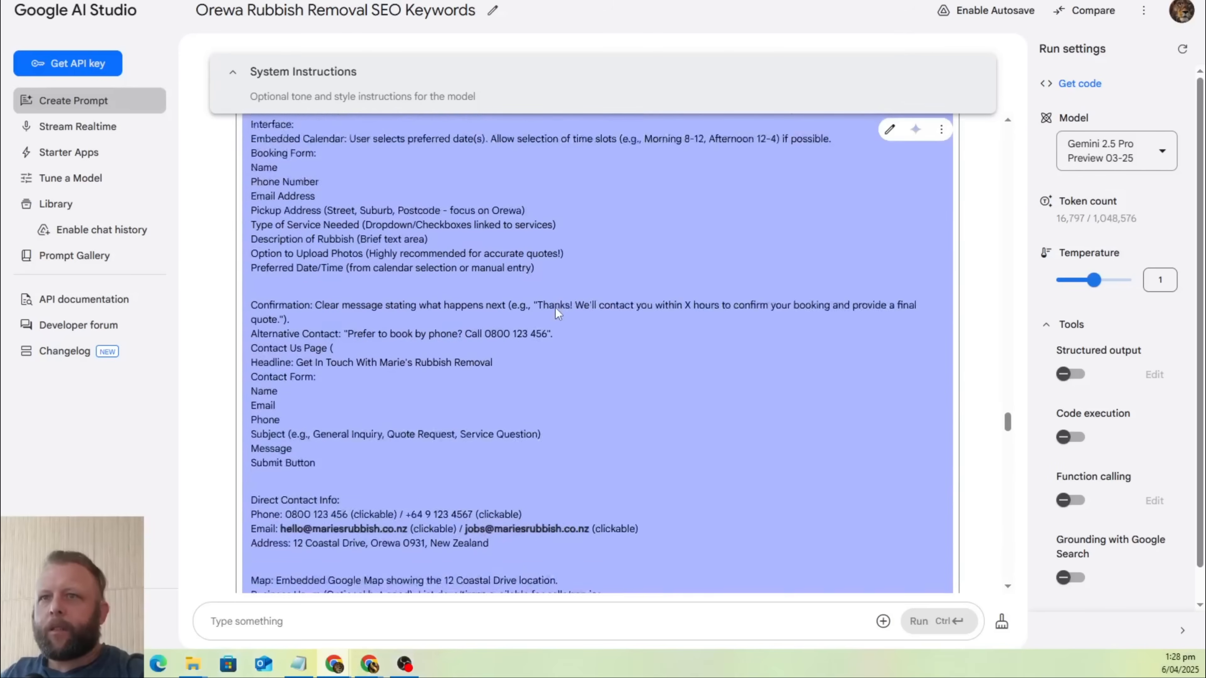
scroll(556, 316, up, 20)
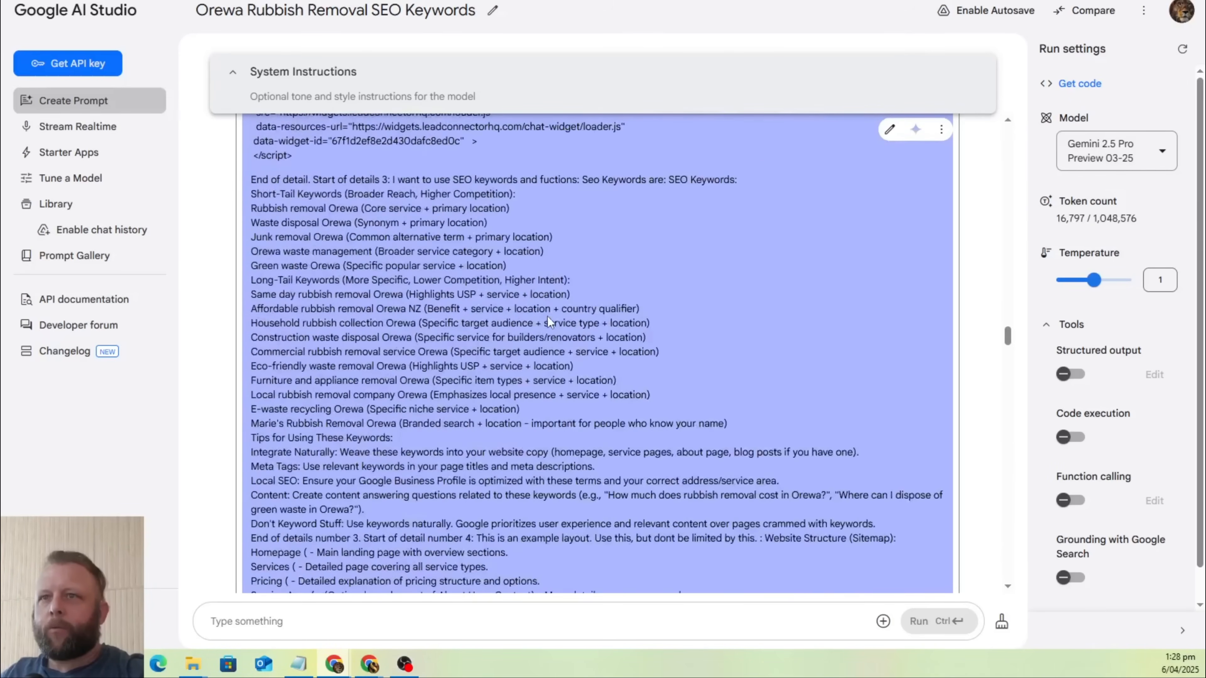
scroll(547, 316, up, 20)
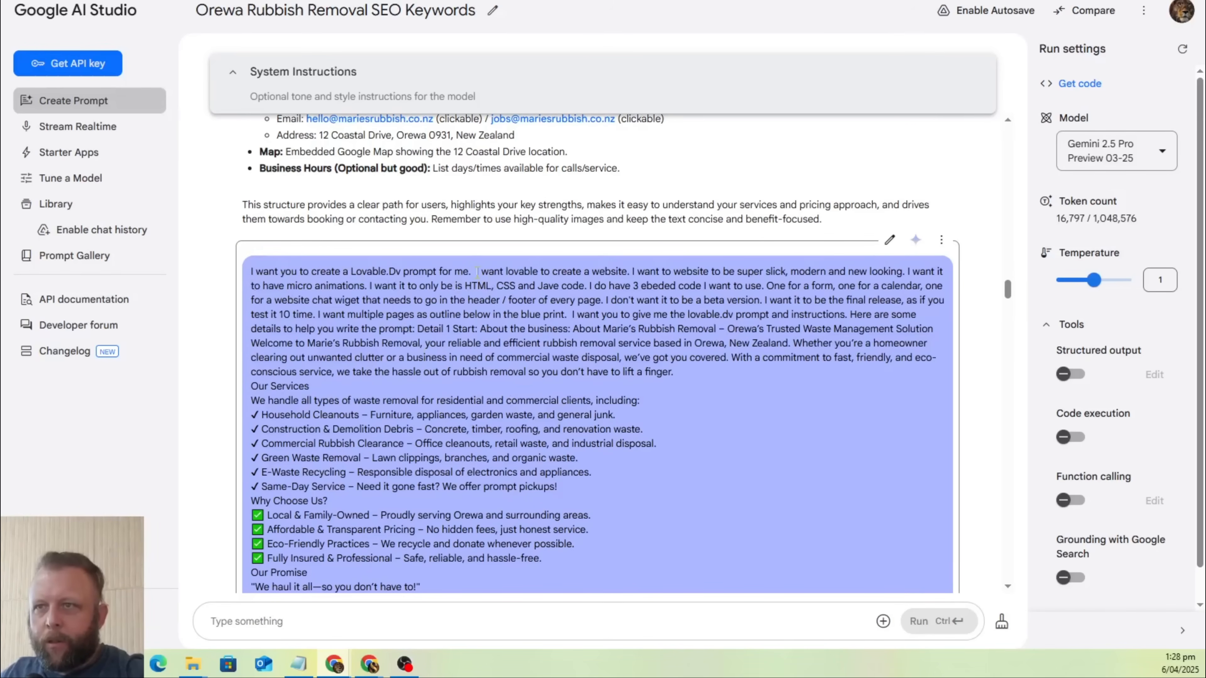
drag(477, 271, 653, 180)
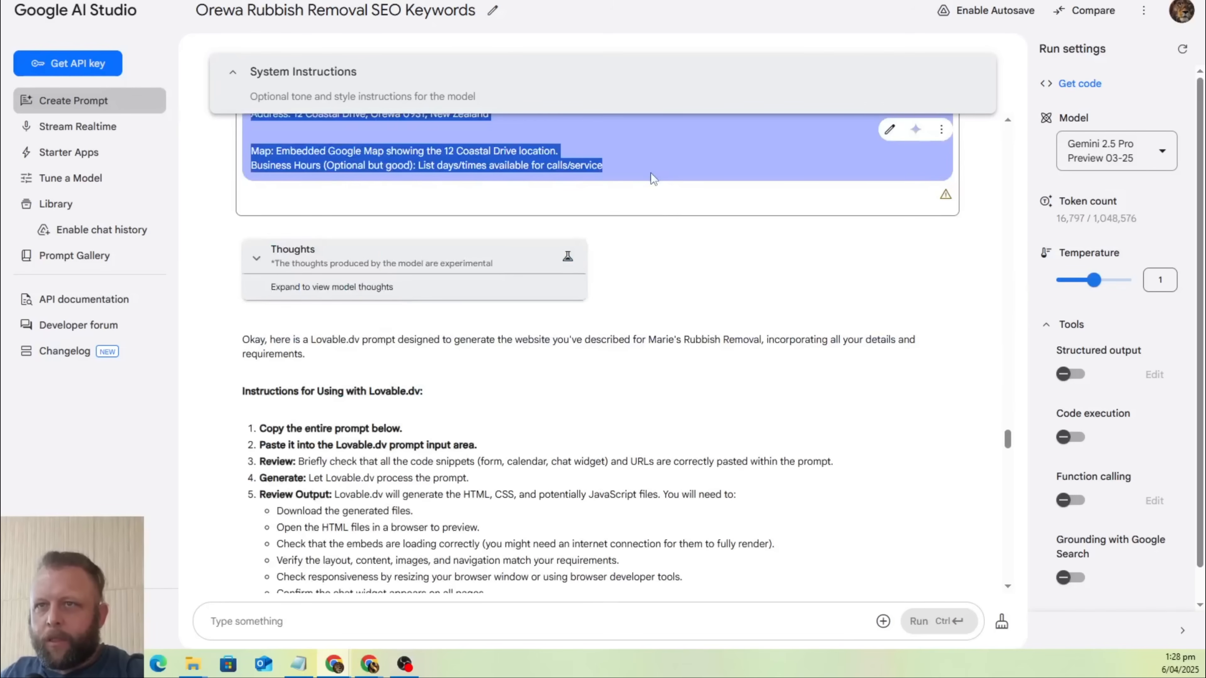
right_click(543, 157)
click(565, 173)
key(alt+Tab)
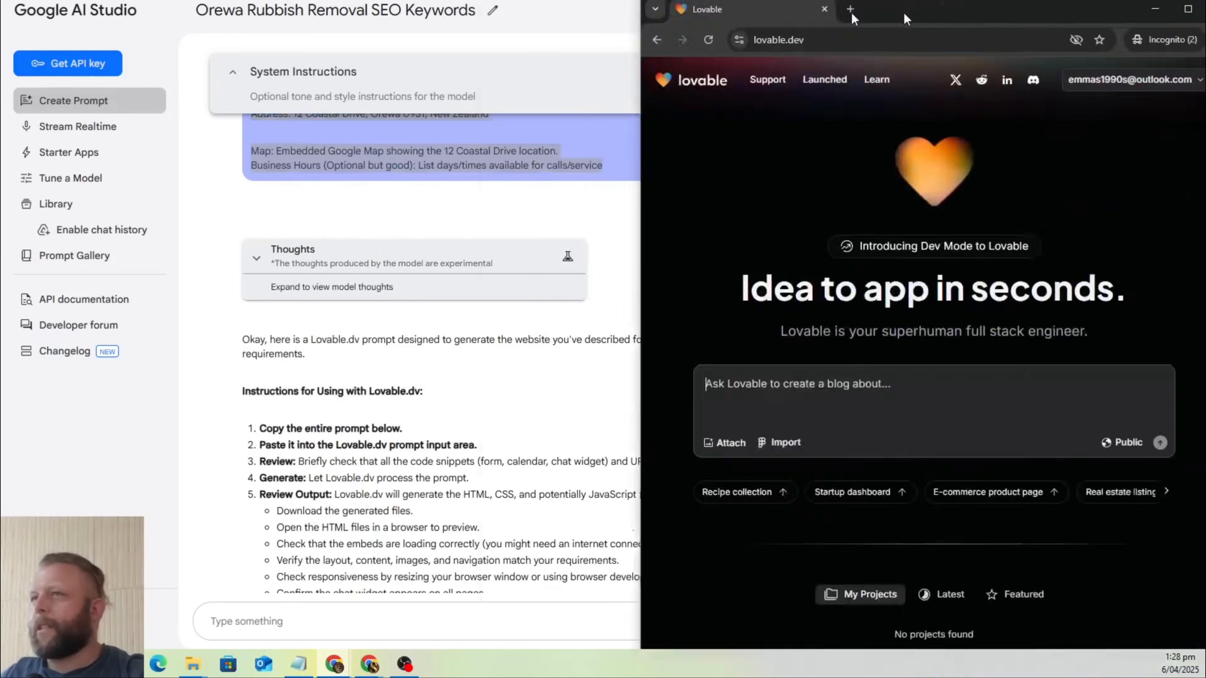
Switch to the new Lovable account and submit the copied website request as a new project.
drag(905, 14, 775, 13)
click(830, 10)
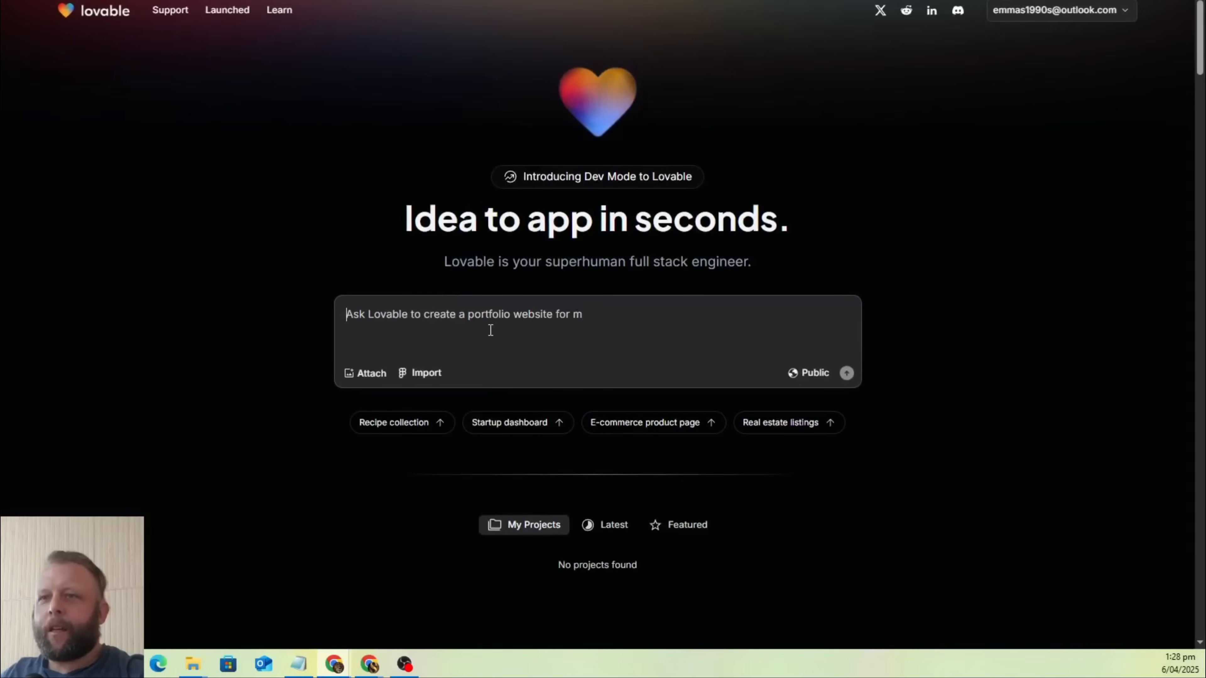
key(ctrl+v)
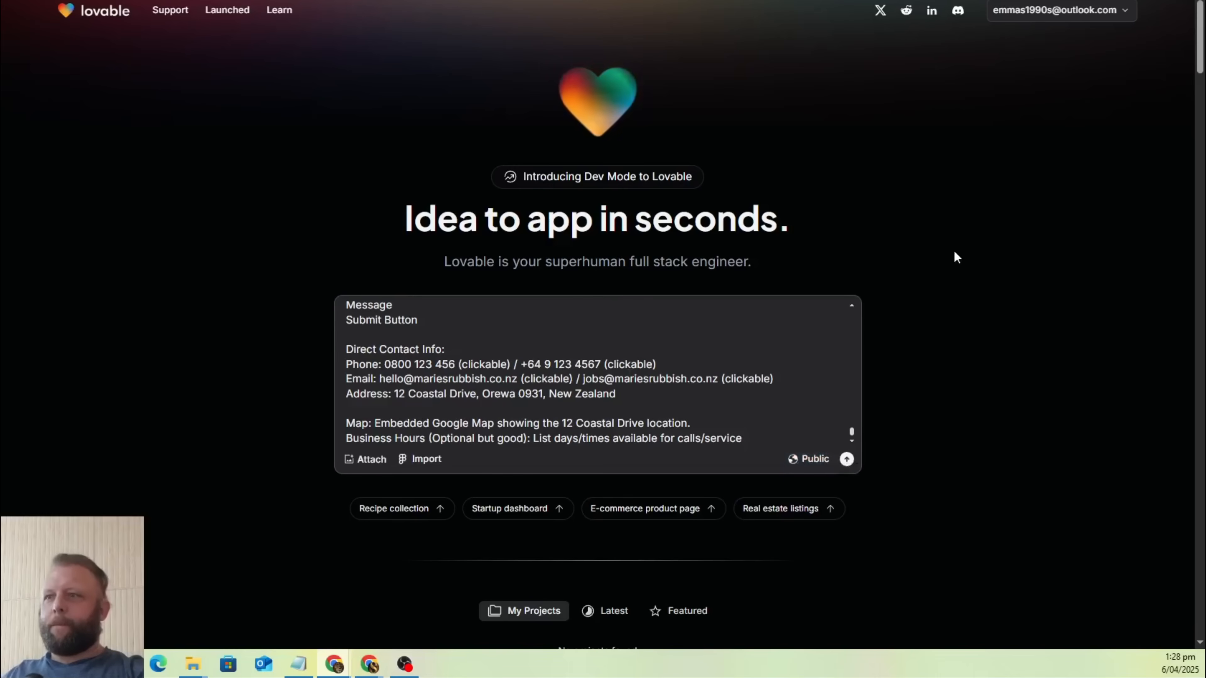
key(Return)
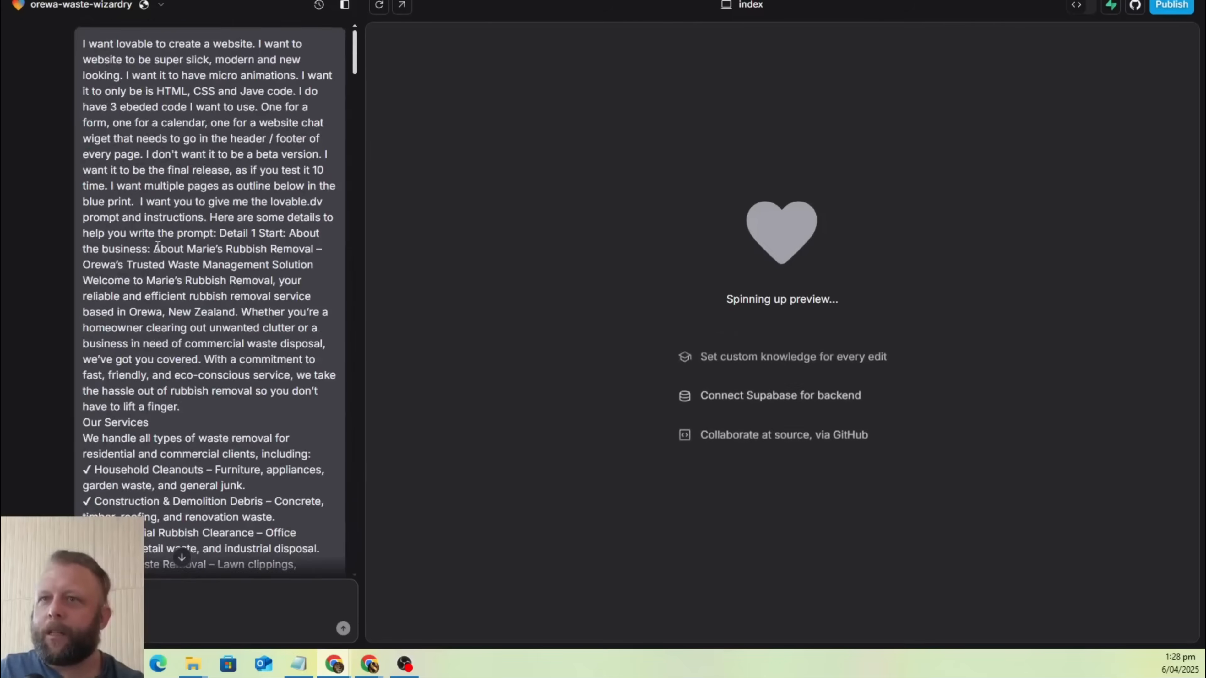
Check the submitted request in the orewa-waste-wizardry project, and return to the orewa-waste-wizard project to compare its prompt.
drag(358, 48, 383, 553)
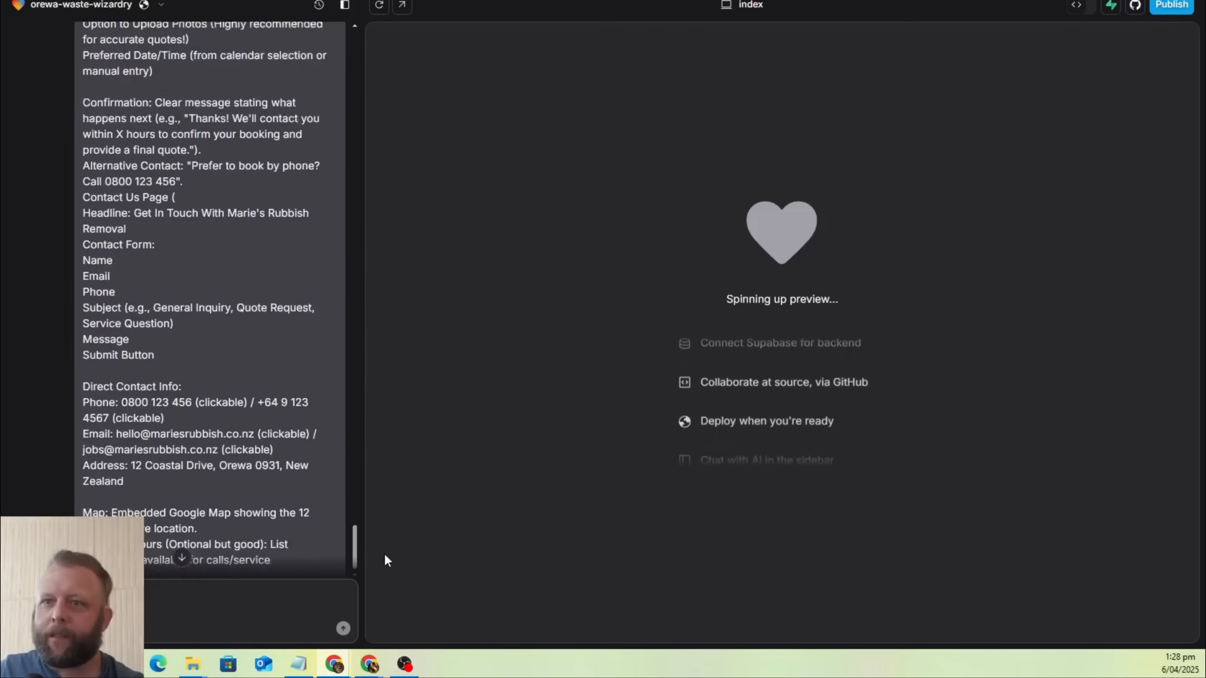
key(ctrl+Tab)
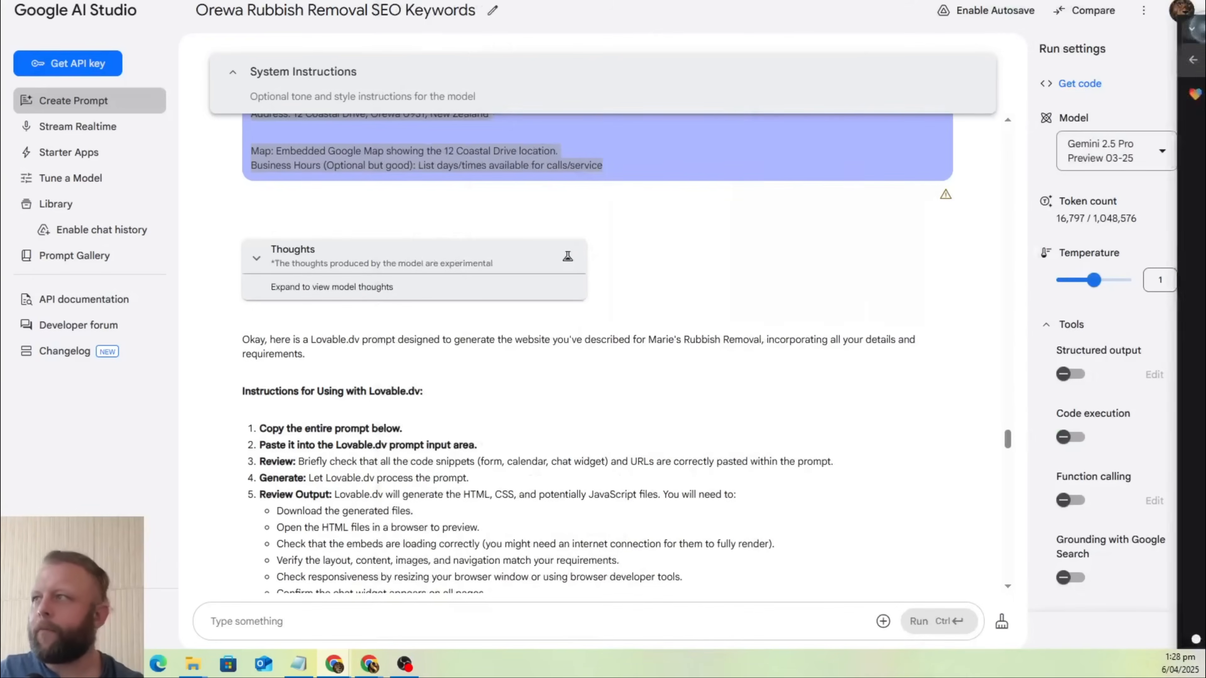
key(ctrl+shift+Tab)
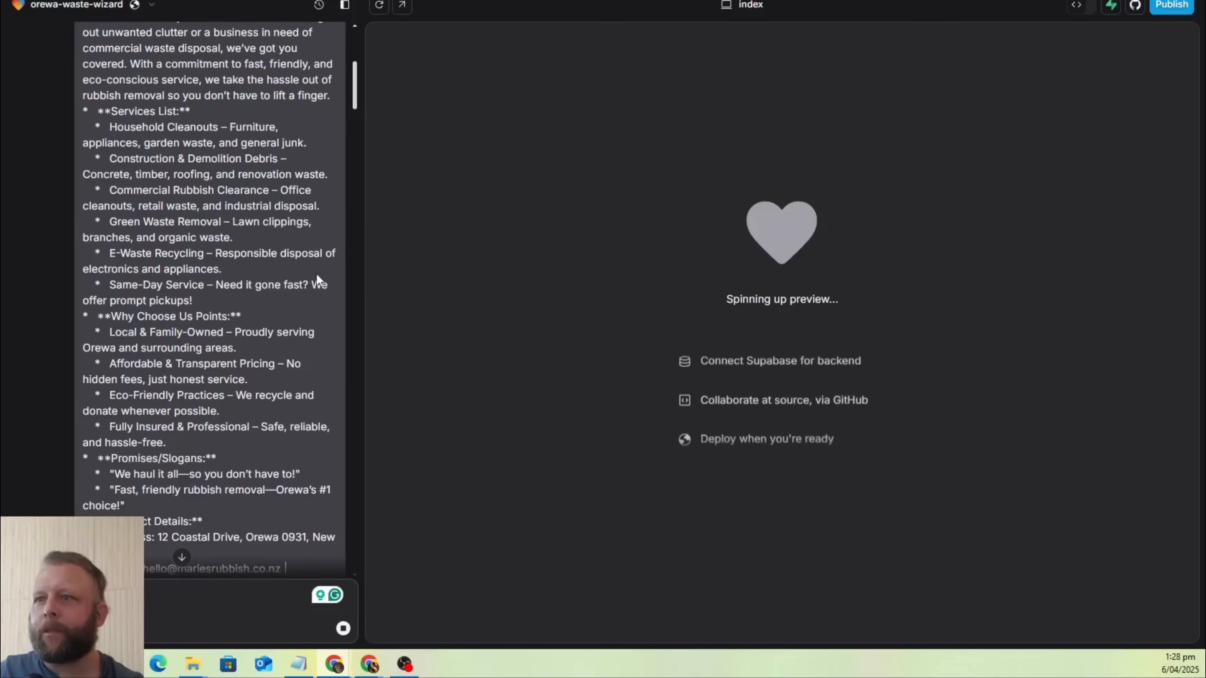
scroll(316, 273, down, 14)
drag(352, 176, 352, 608)
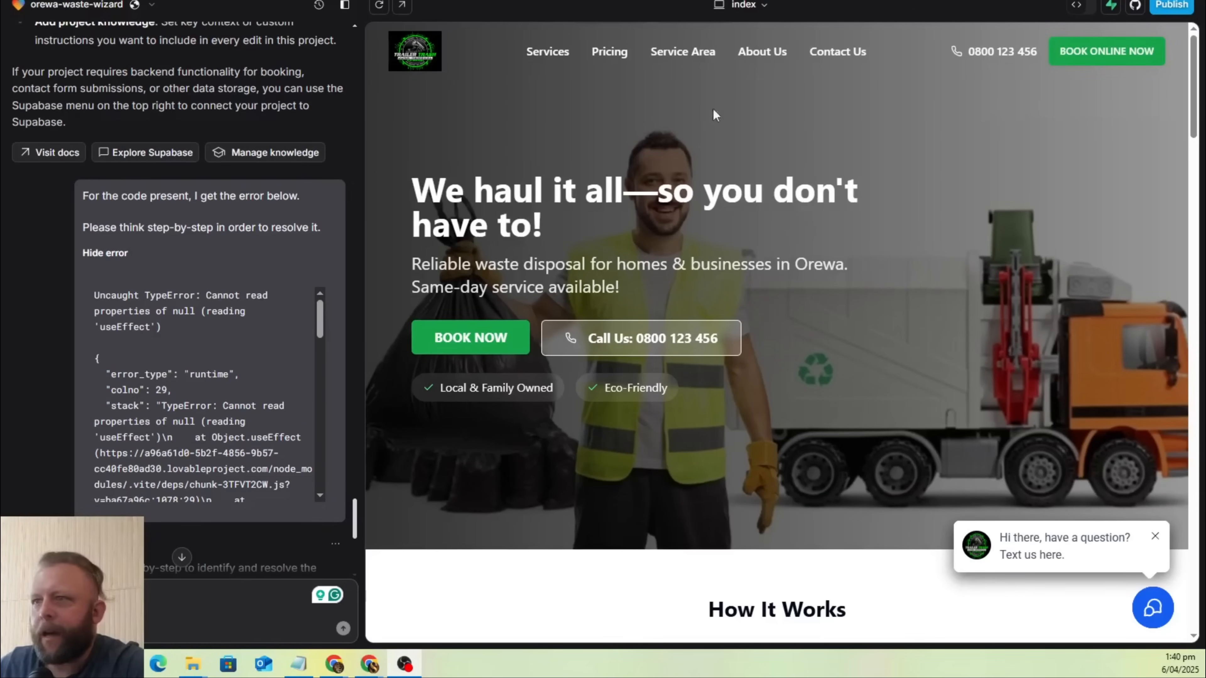
Examine the orewa-waste-wizard chat history, from the final prompt instructions through the implementation summary to the error fix.
scroll(208, 85, up, 20)
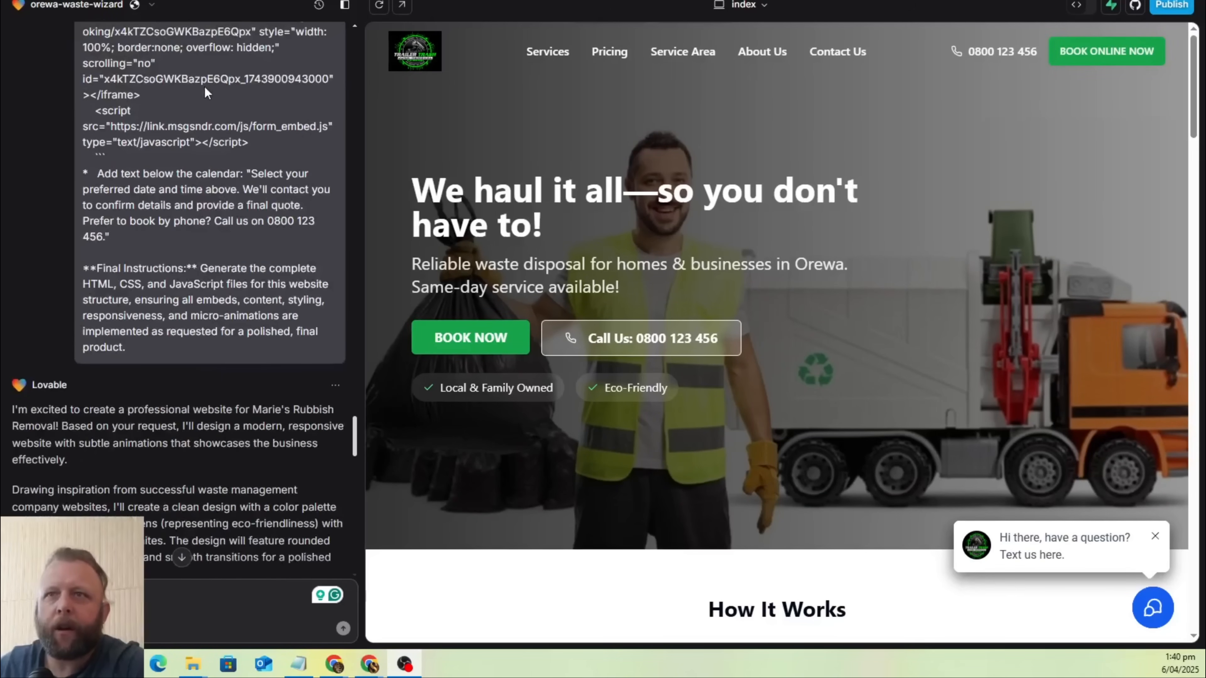
scroll(208, 85, down, 10)
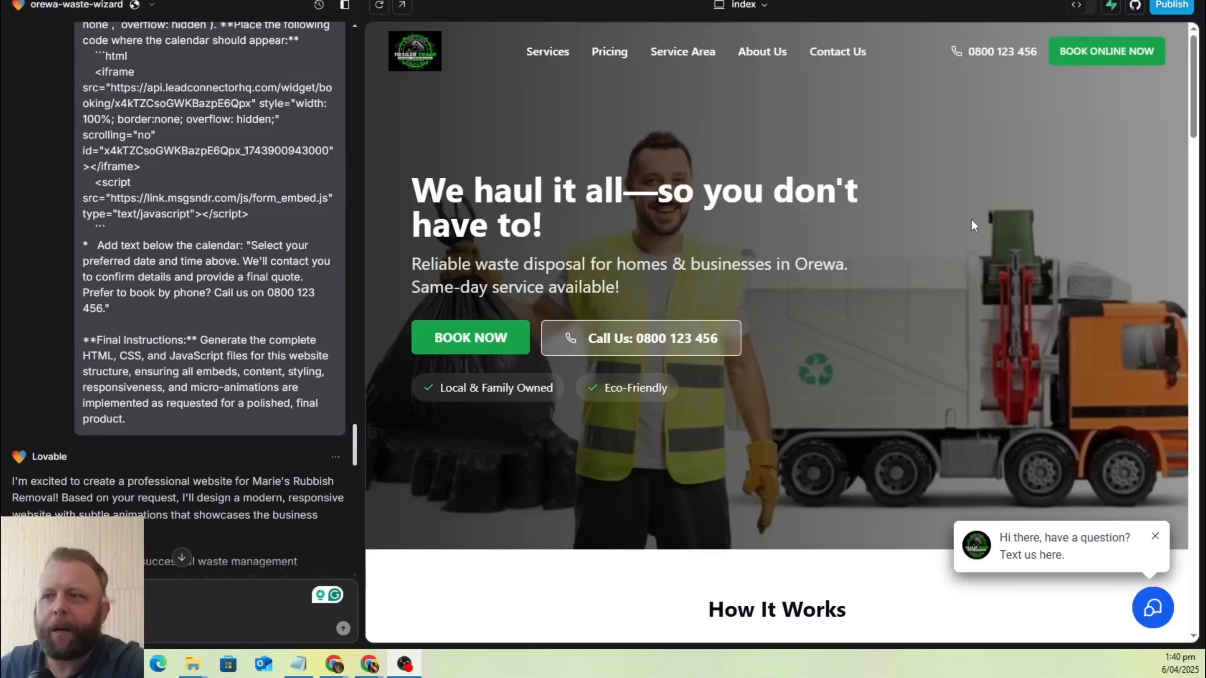
scroll(300, 167, down, 20)
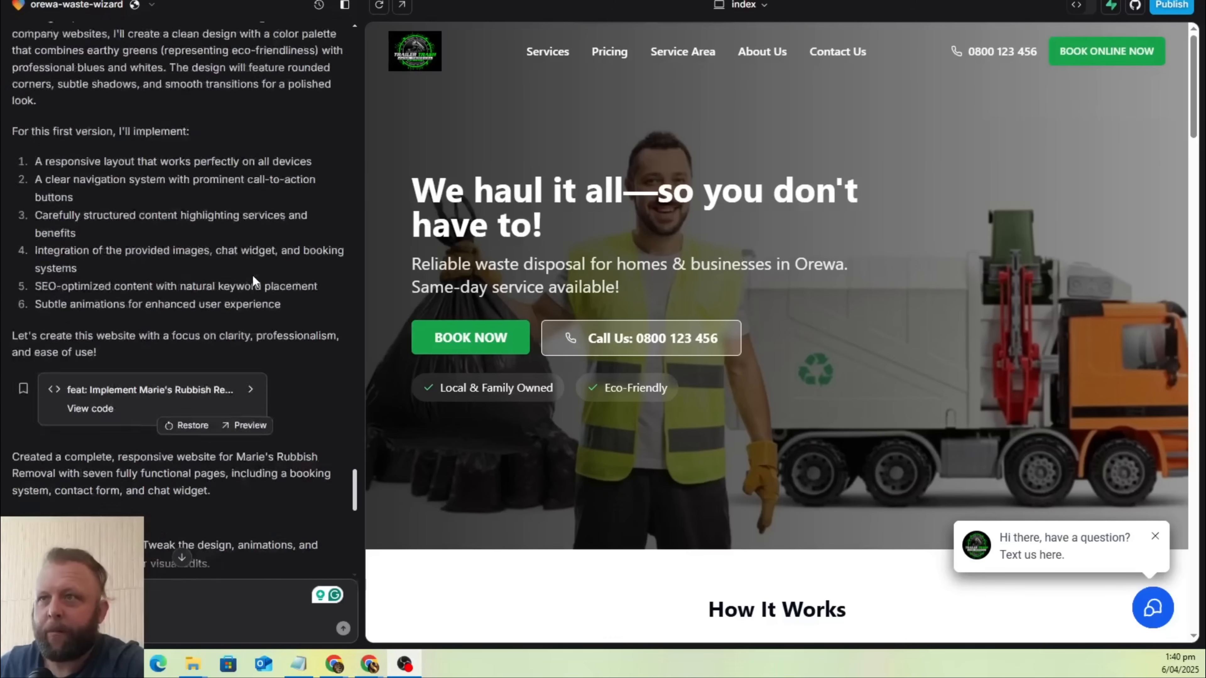
scroll(255, 272, down, 1)
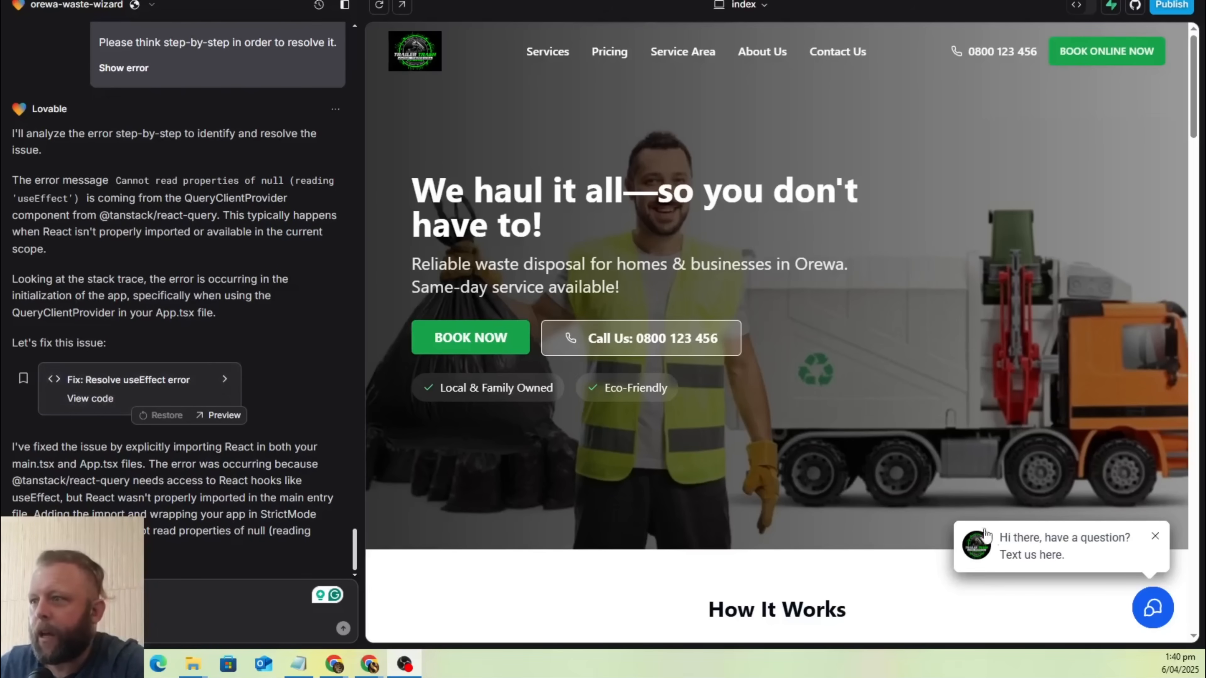
Test the chat widget in the site preview by sending the message "i need help , i live i Orewa?".
click(1146, 616)
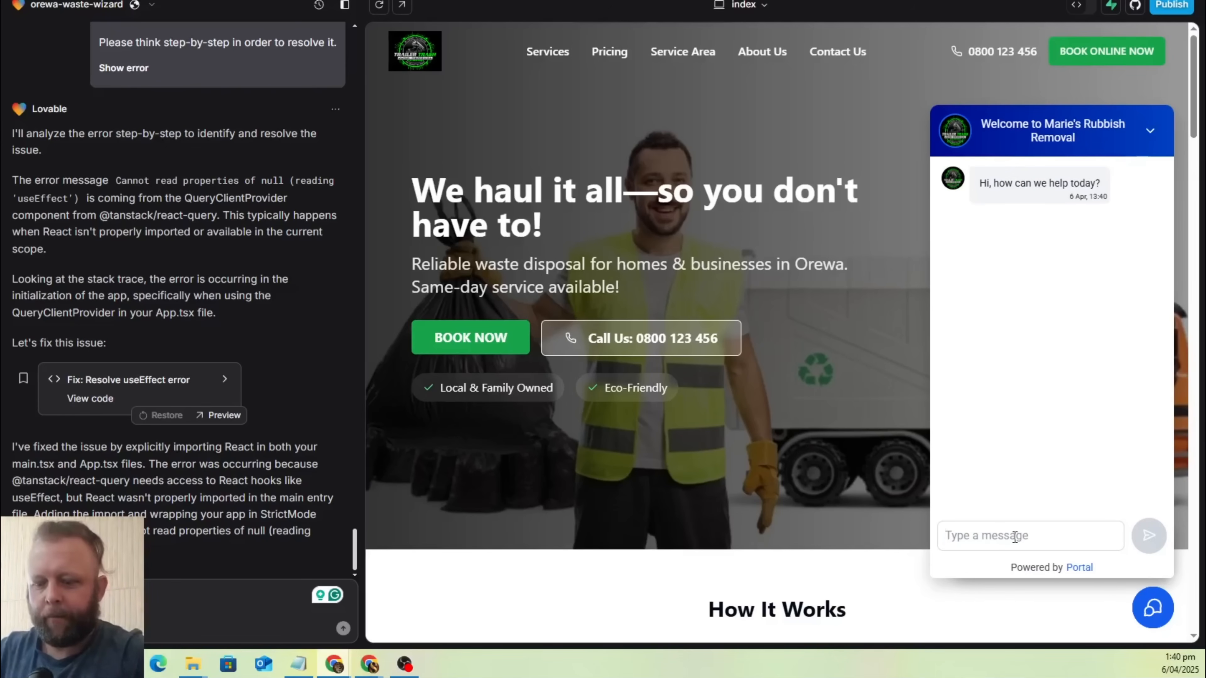
click(1015, 537)
text(i)
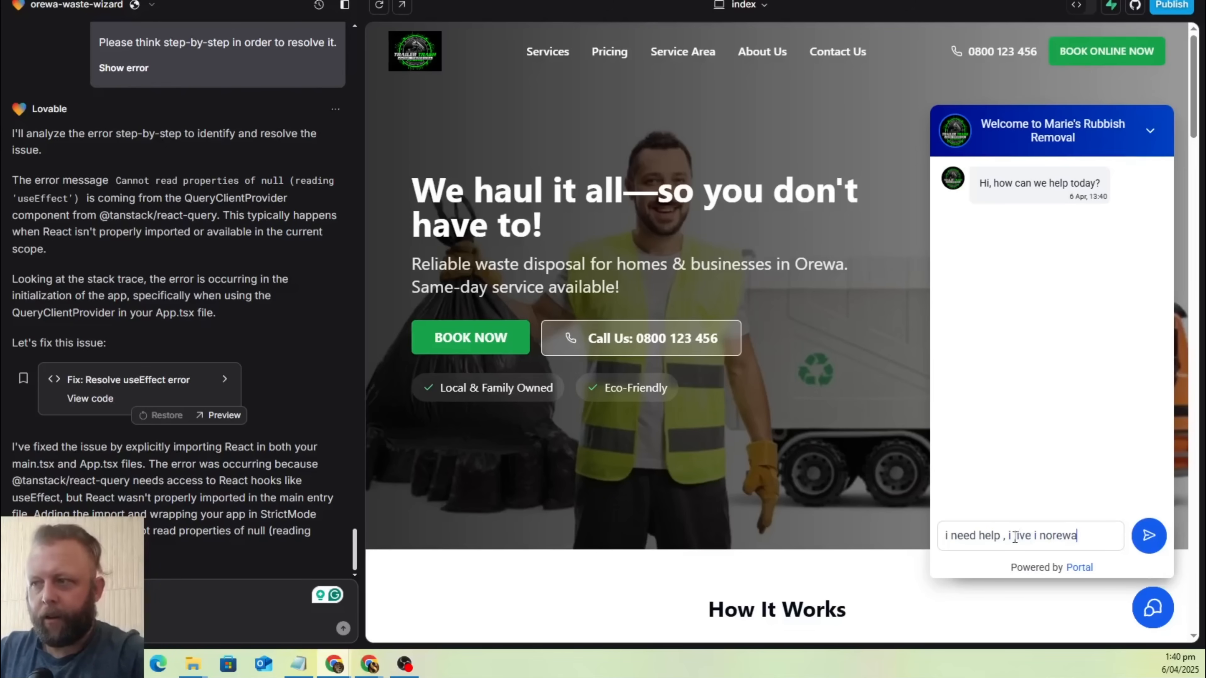
text(need help , i live i Ore)
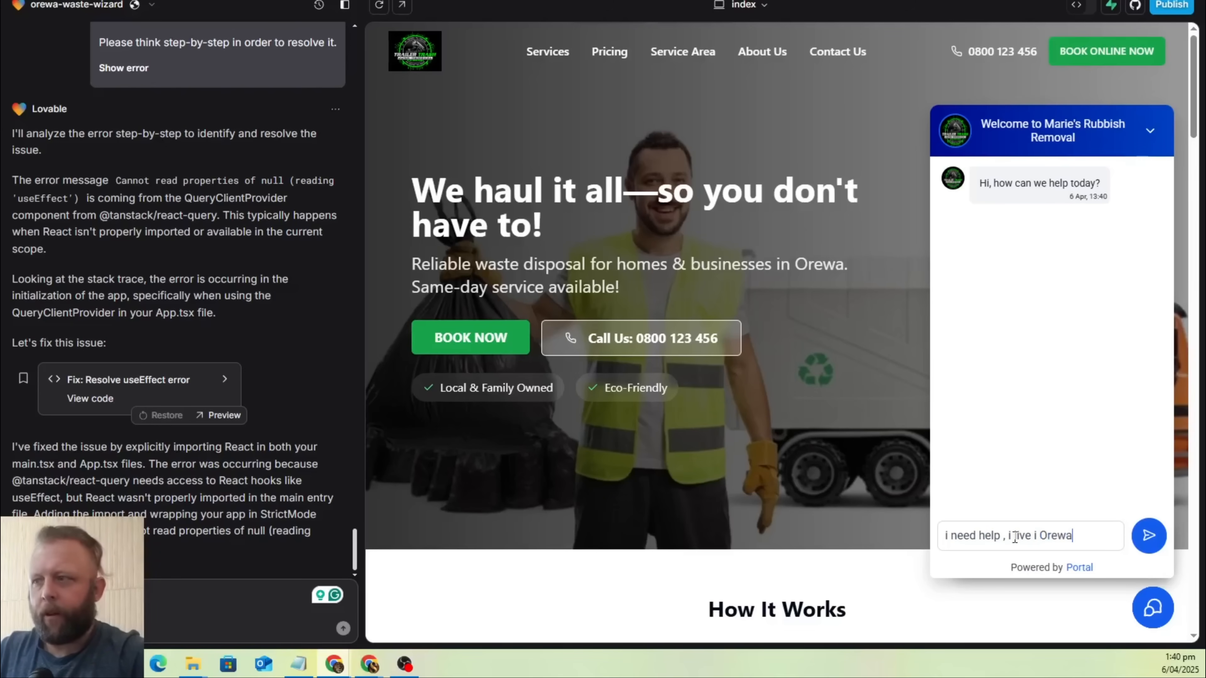
text(wa?)
key(Return)
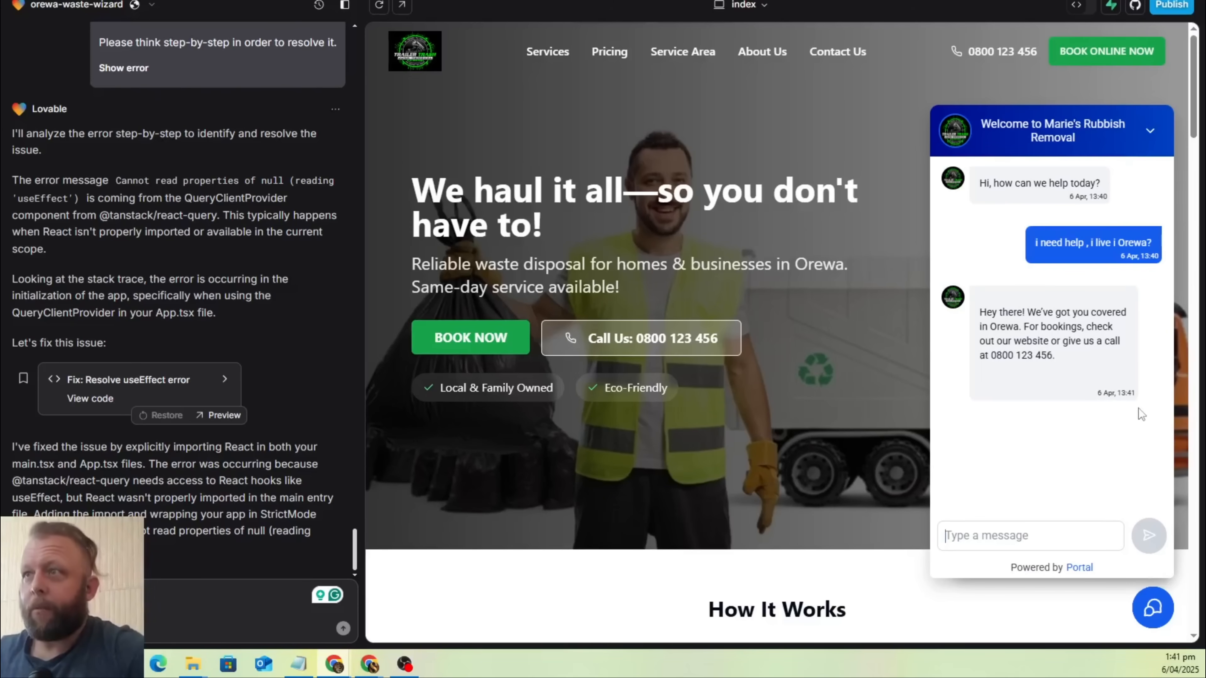
Open the preview's Contact Us page, close the chat widget, and examine the contact details, message form and location map.
click(842, 61)
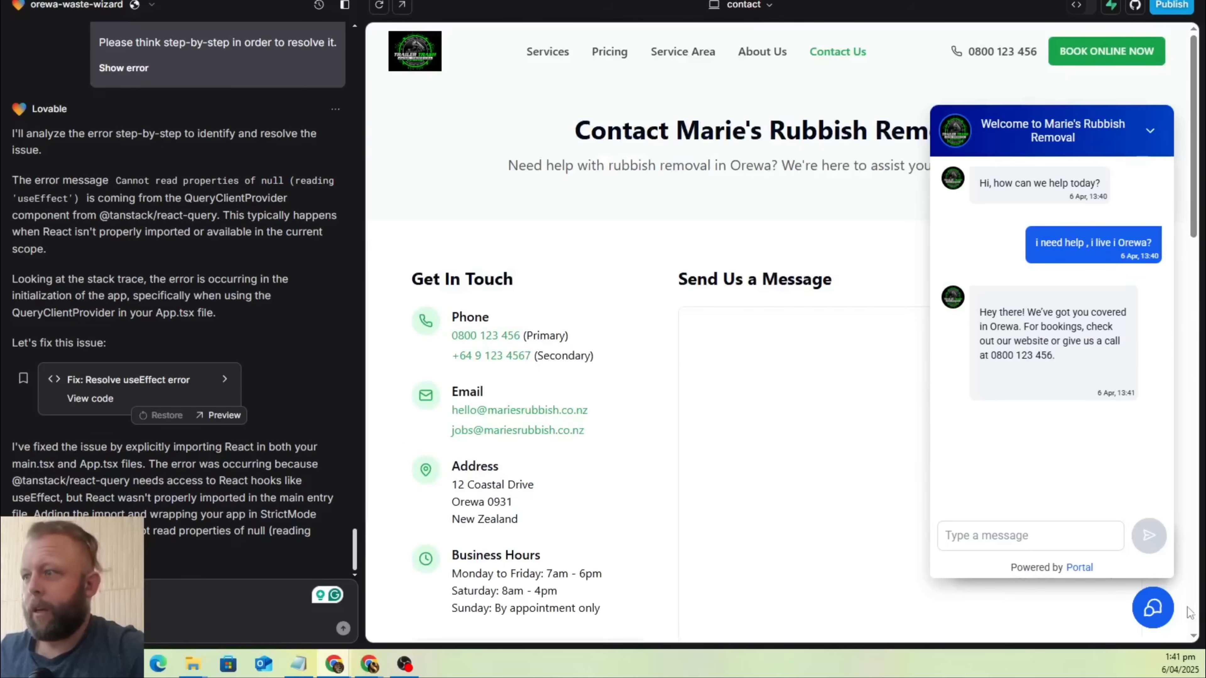
click(1155, 619)
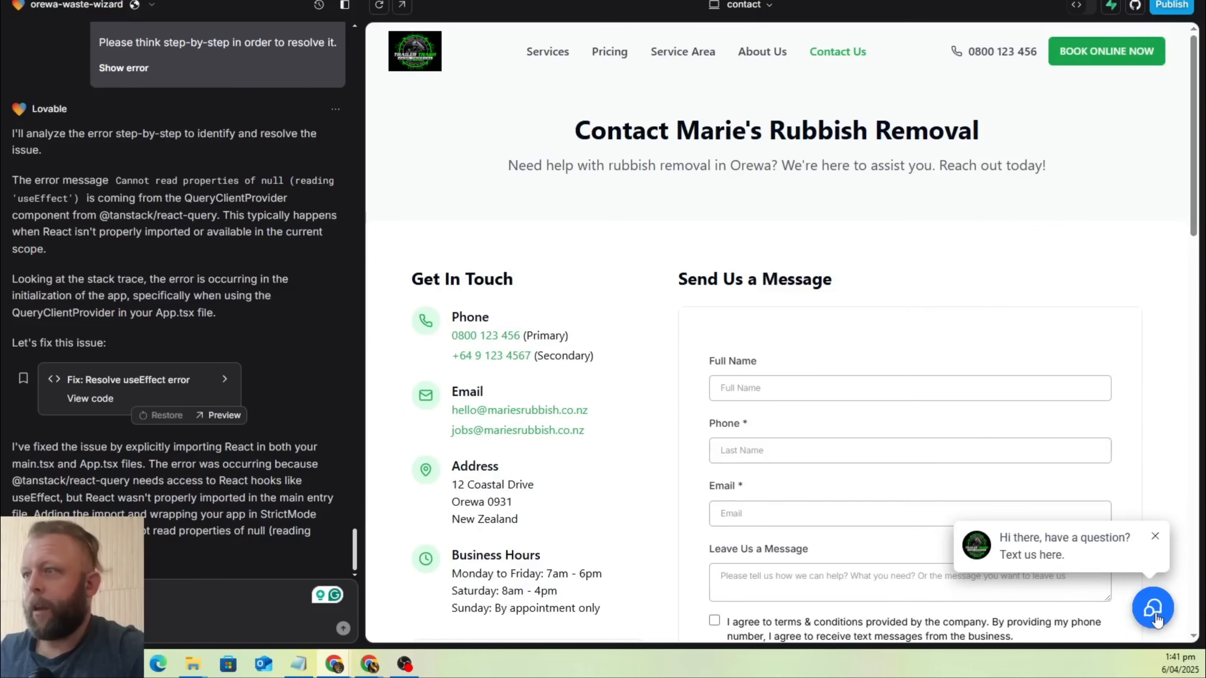
scroll(956, 256, down, 6)
scroll(849, 285, up, 5)
scroll(886, 316, down, 2)
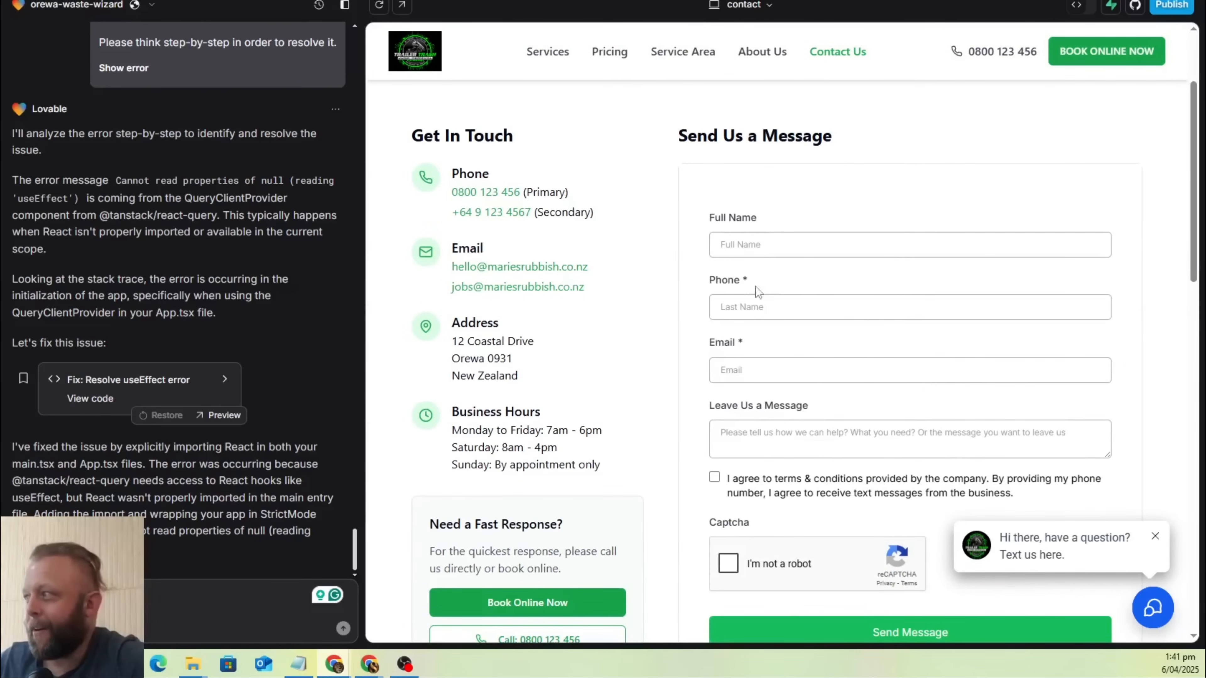
scroll(579, 273, down, 4)
scroll(654, 302, up, 5)
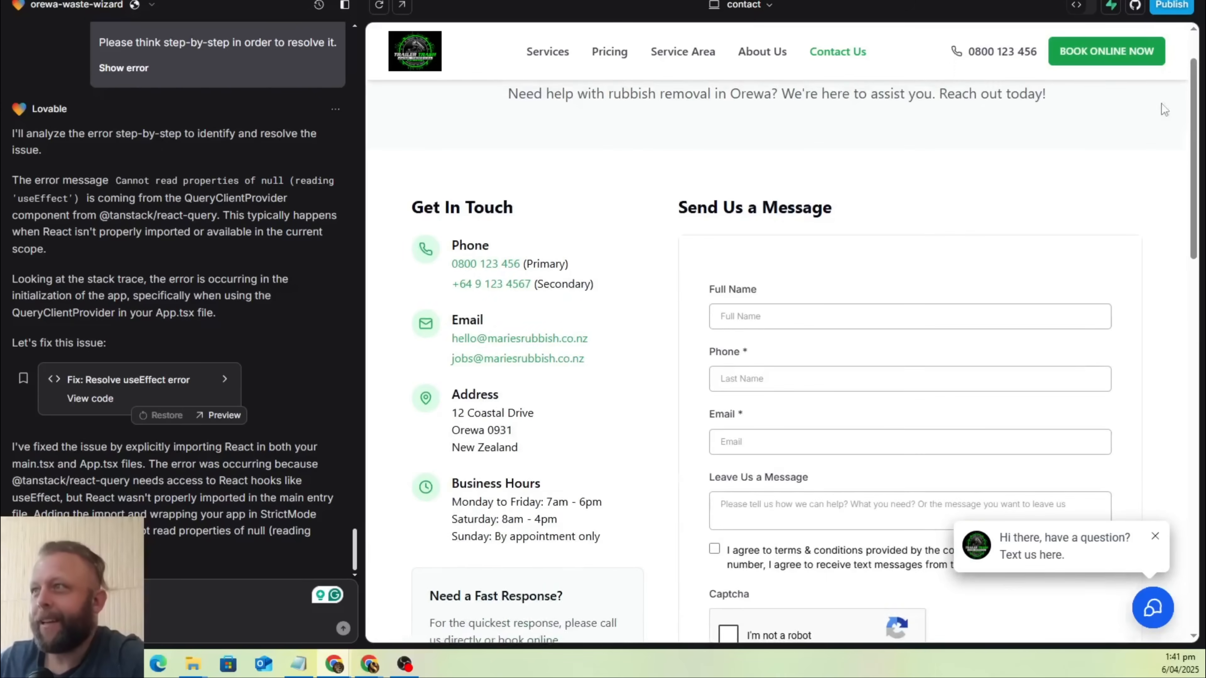
scroll(1104, 122, up, 2)
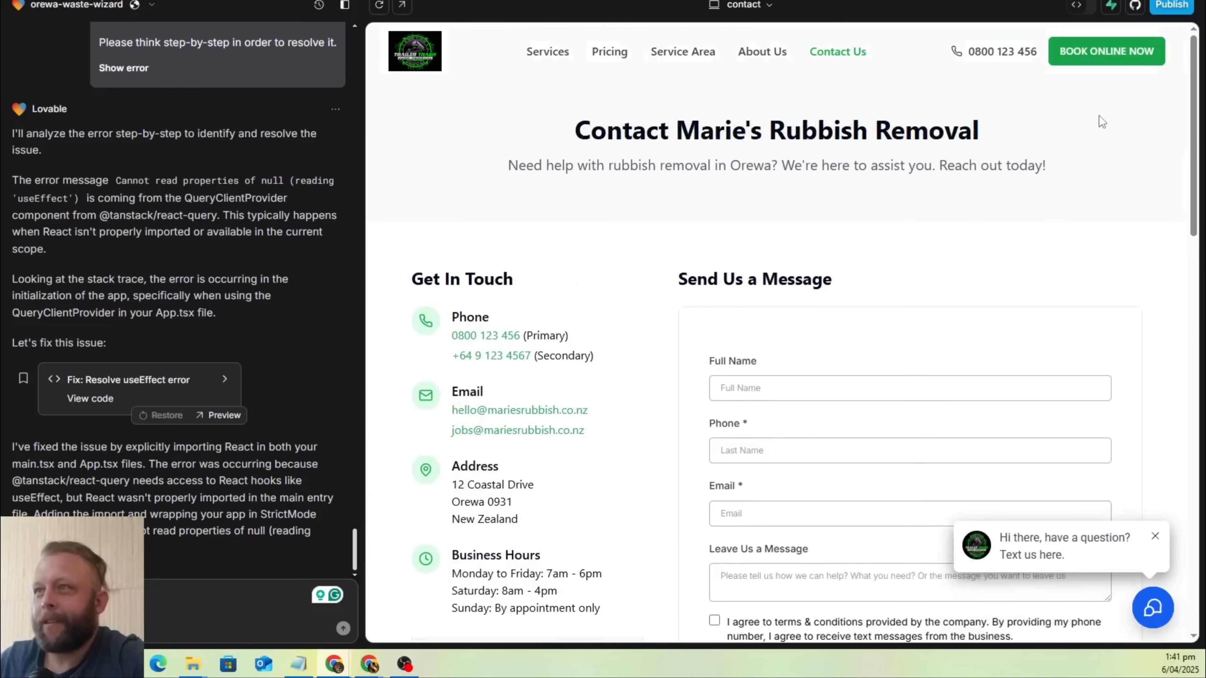
scroll(858, 298, down, 12)
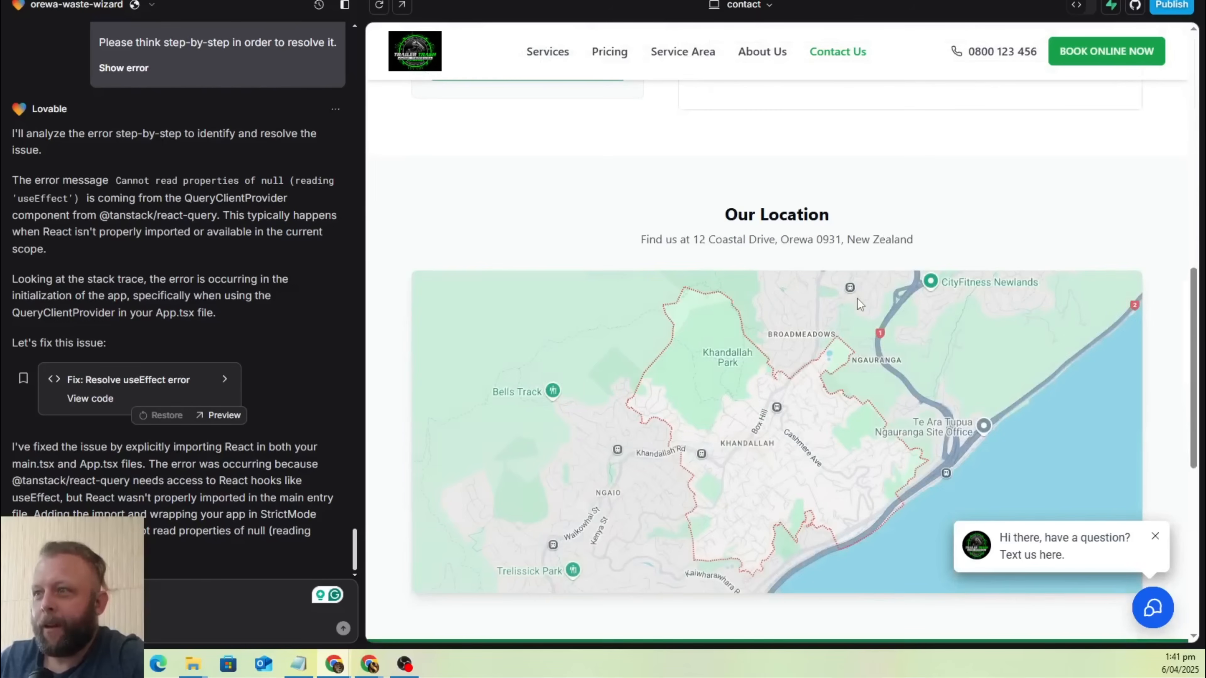
scroll(934, 247, up, 2)
scroll(933, 246, up, 10)
scroll(933, 243, up, 3)
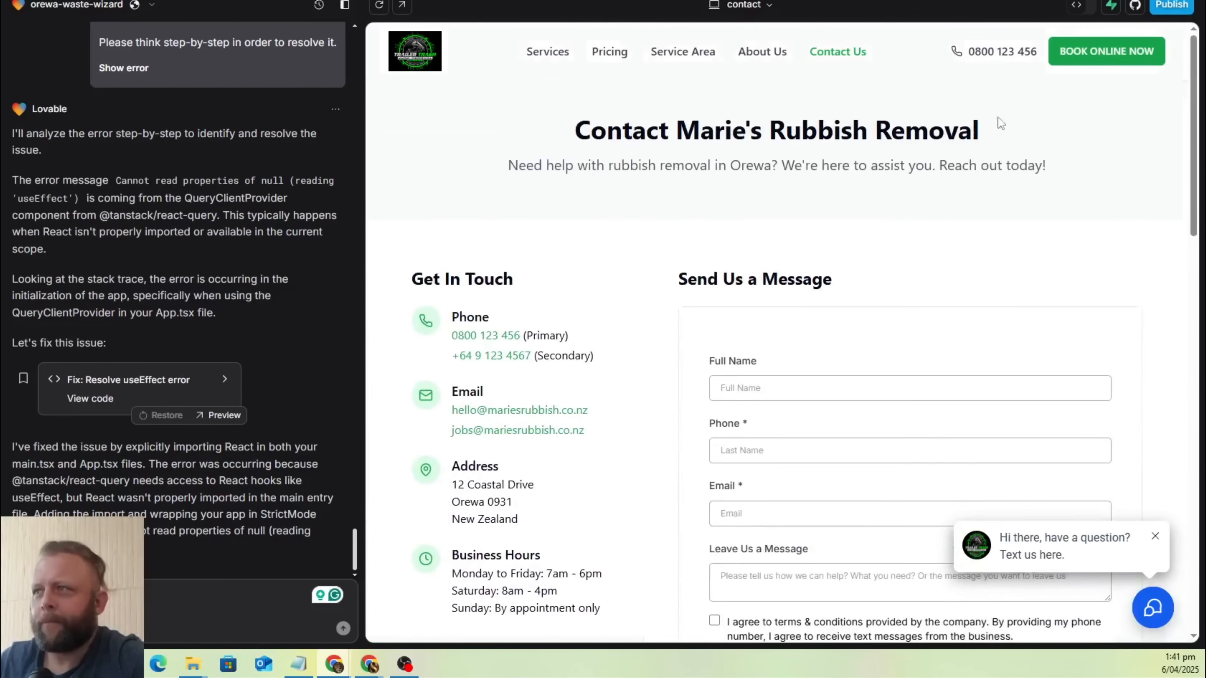
Open the site preview in a new tab and examine the home page's hero, How It Works and rubbish removal services sections.
click(404, 14)
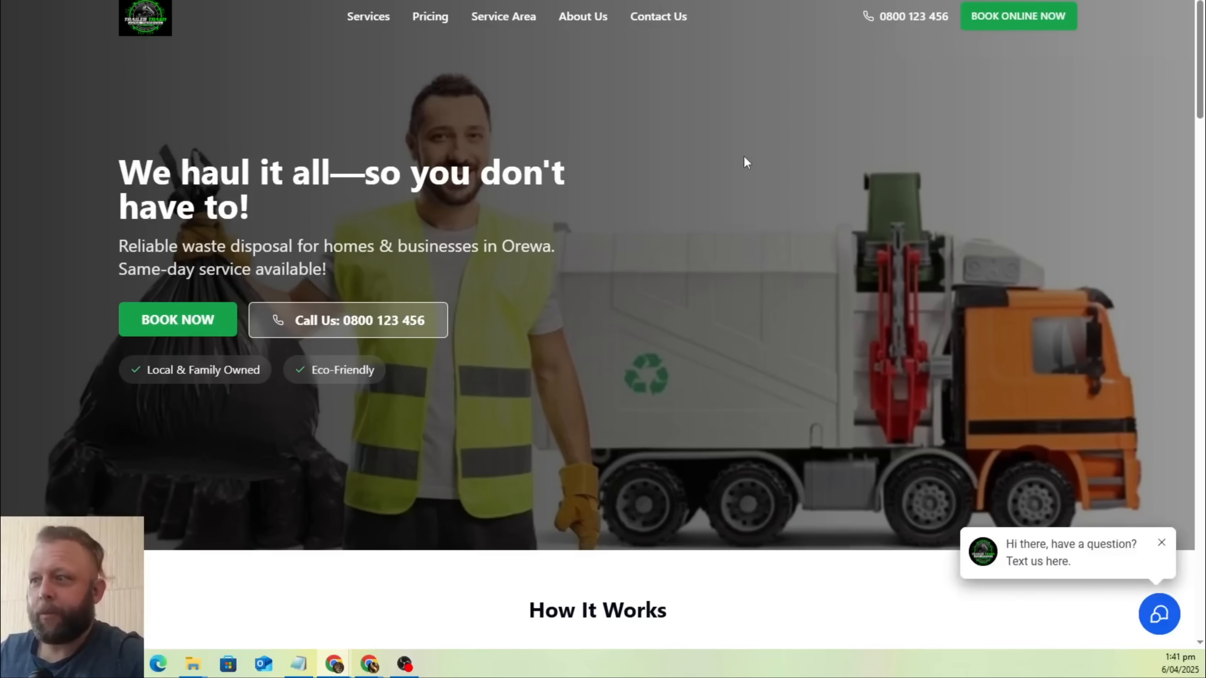
scroll(743, 157, down, 4)
scroll(743, 156, up, 4)
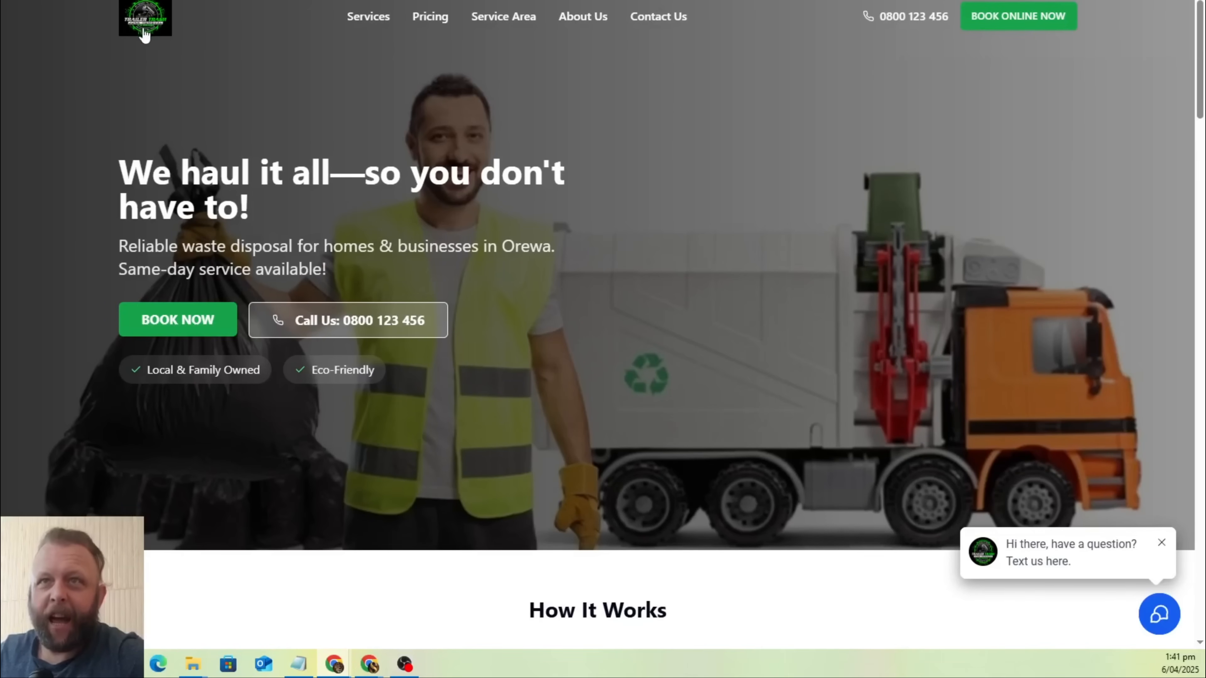
scroll(912, 230, down, 6)
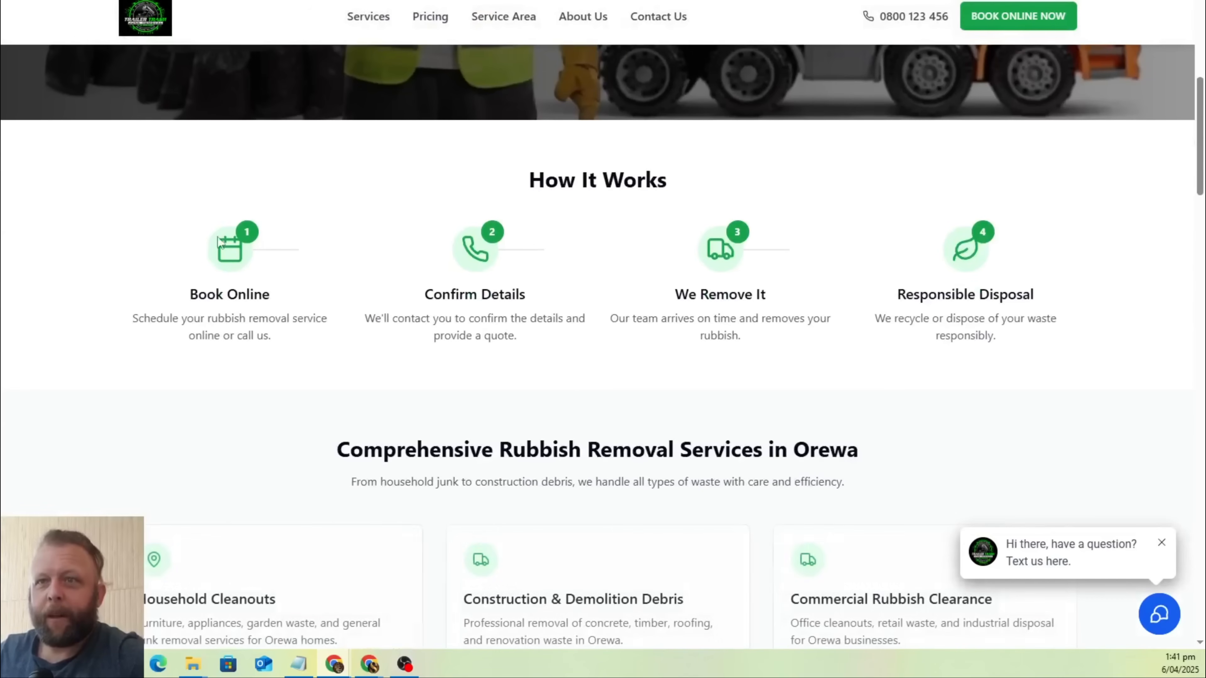
scroll(340, 264, down, 2)
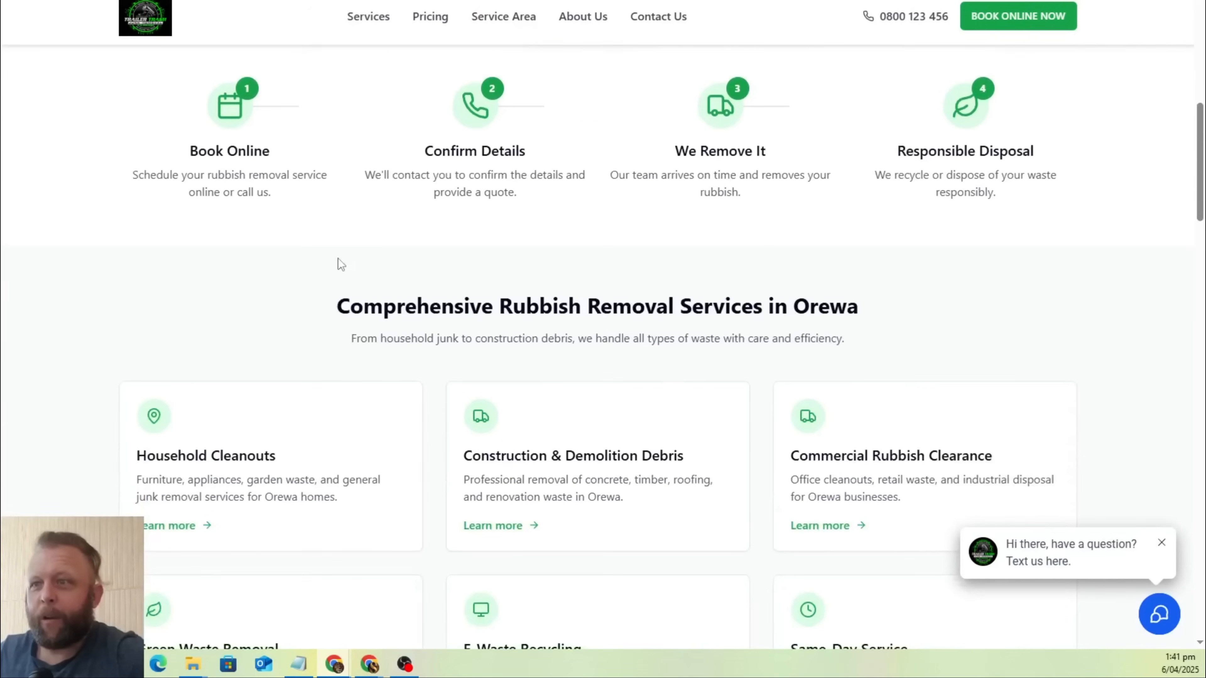
scroll(915, 299, down, 2)
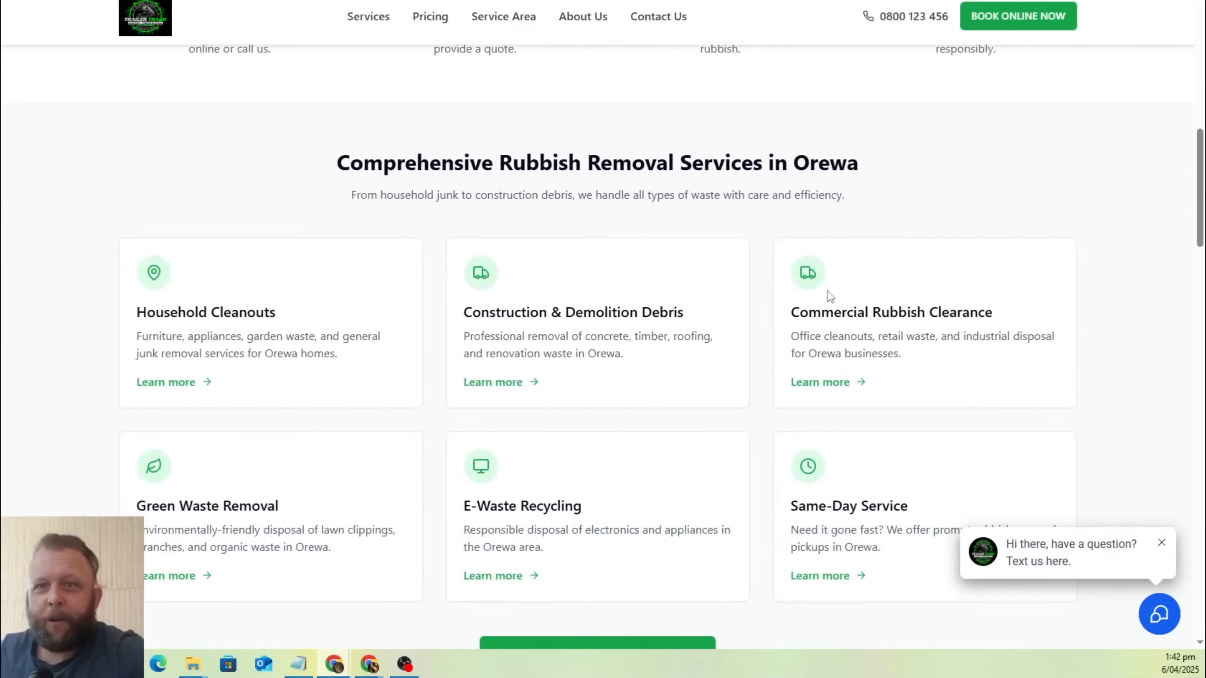
scroll(145, 248, down, 3)
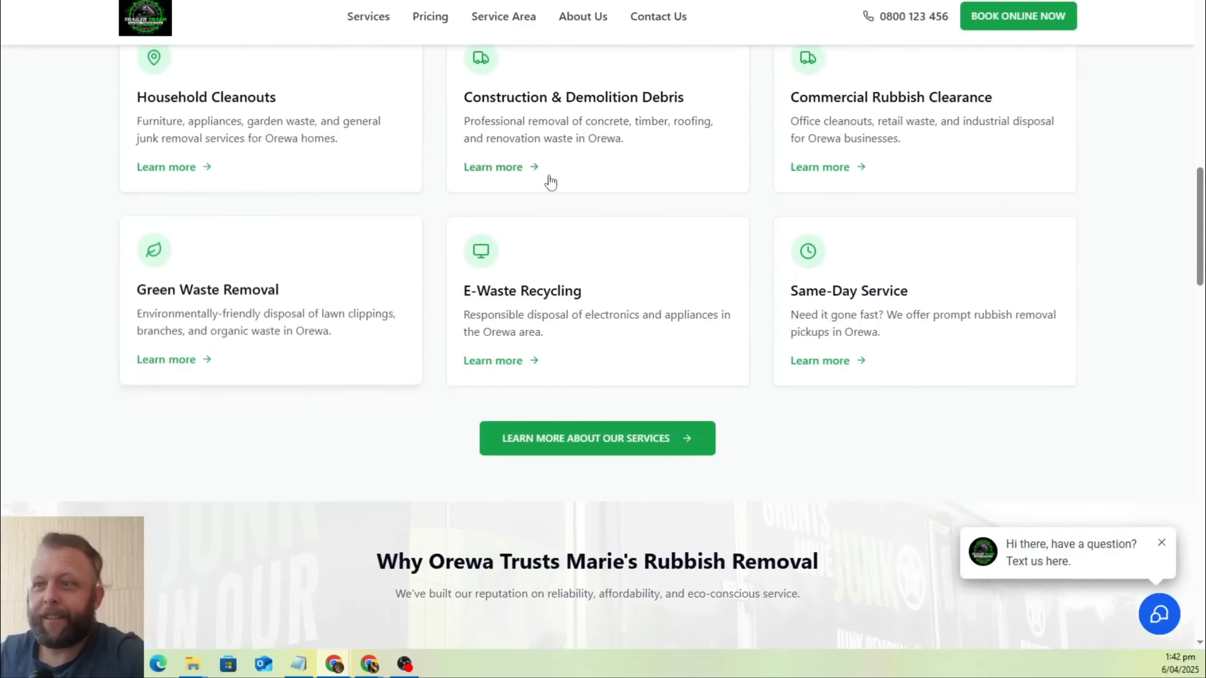
Examine the home page's "Why Orewa Trusts Marie's Rubbish Removal" section and the Orewa service area map.
scroll(792, 166, down, 4)
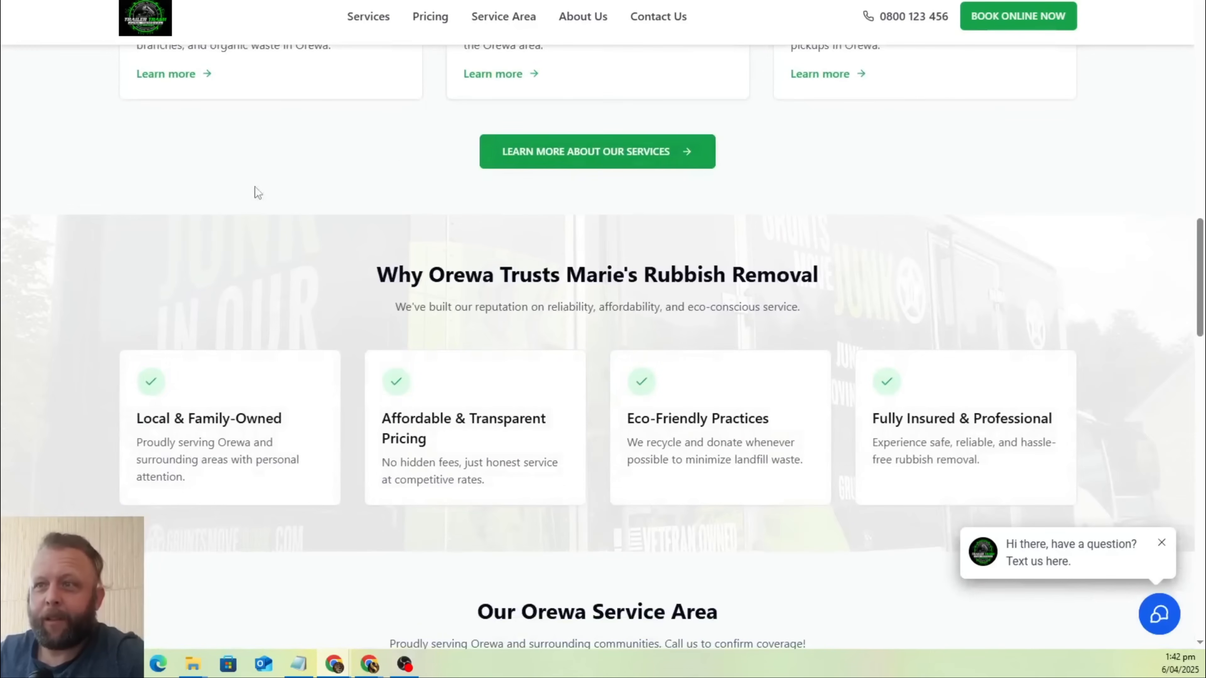
scroll(224, 214, down, 1)
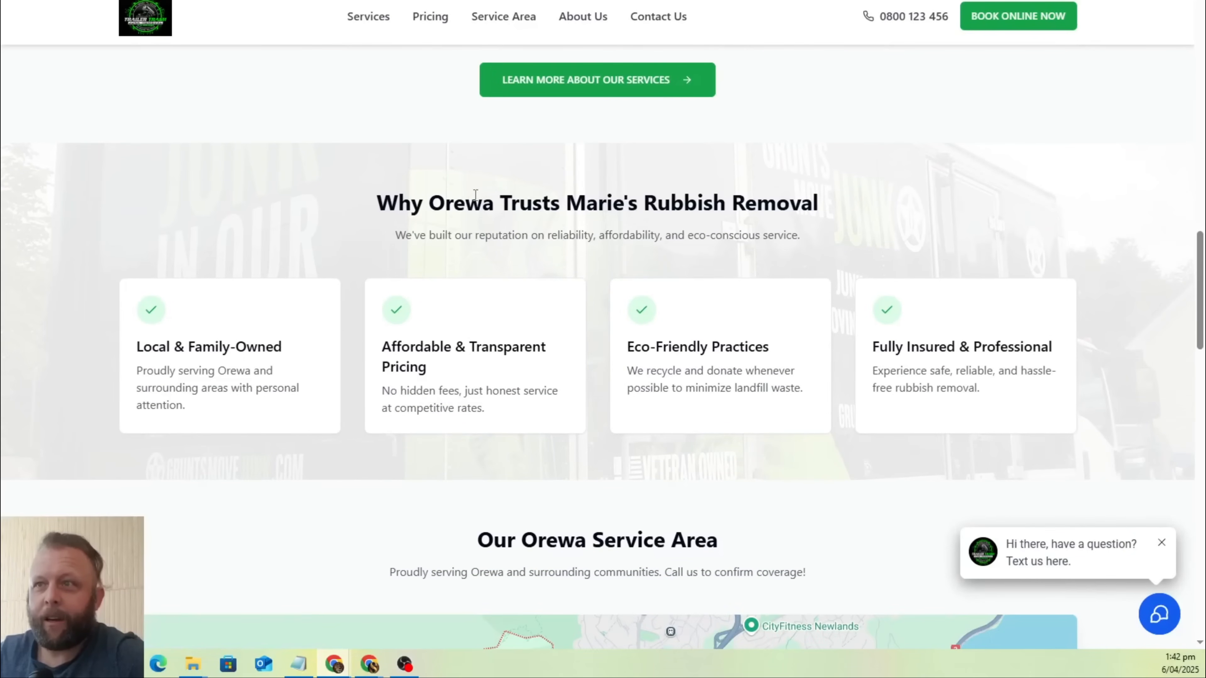
scroll(426, 216, down, 4)
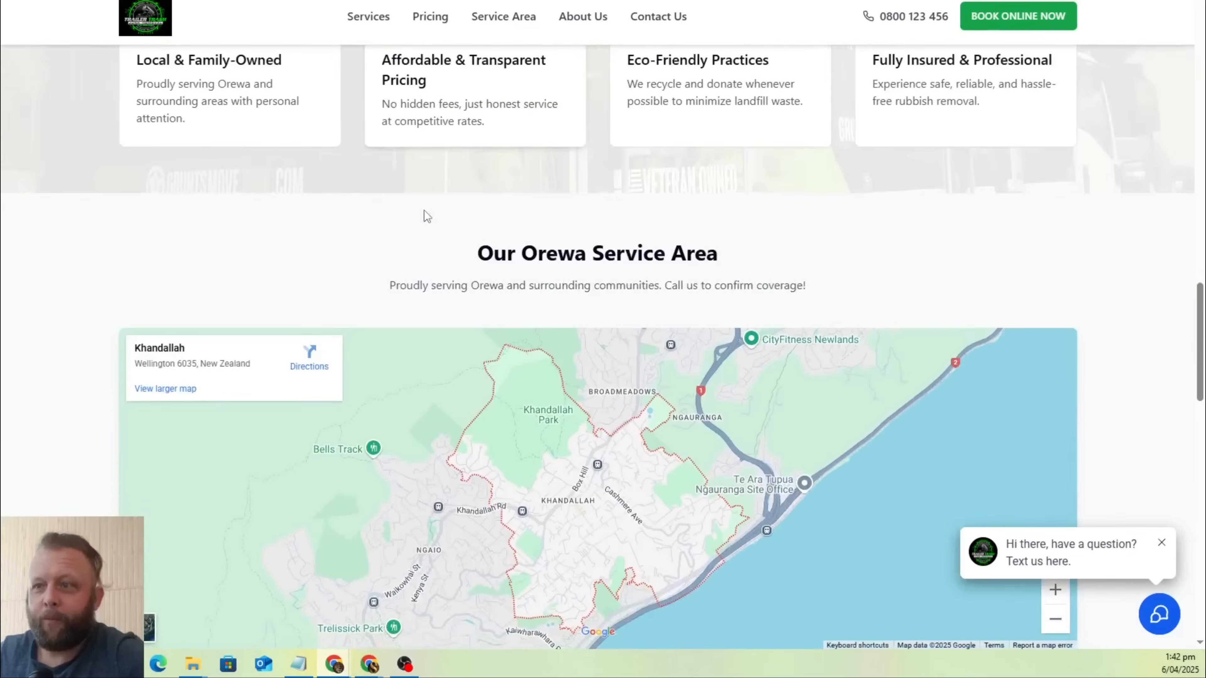
scroll(1023, 151, down, 2)
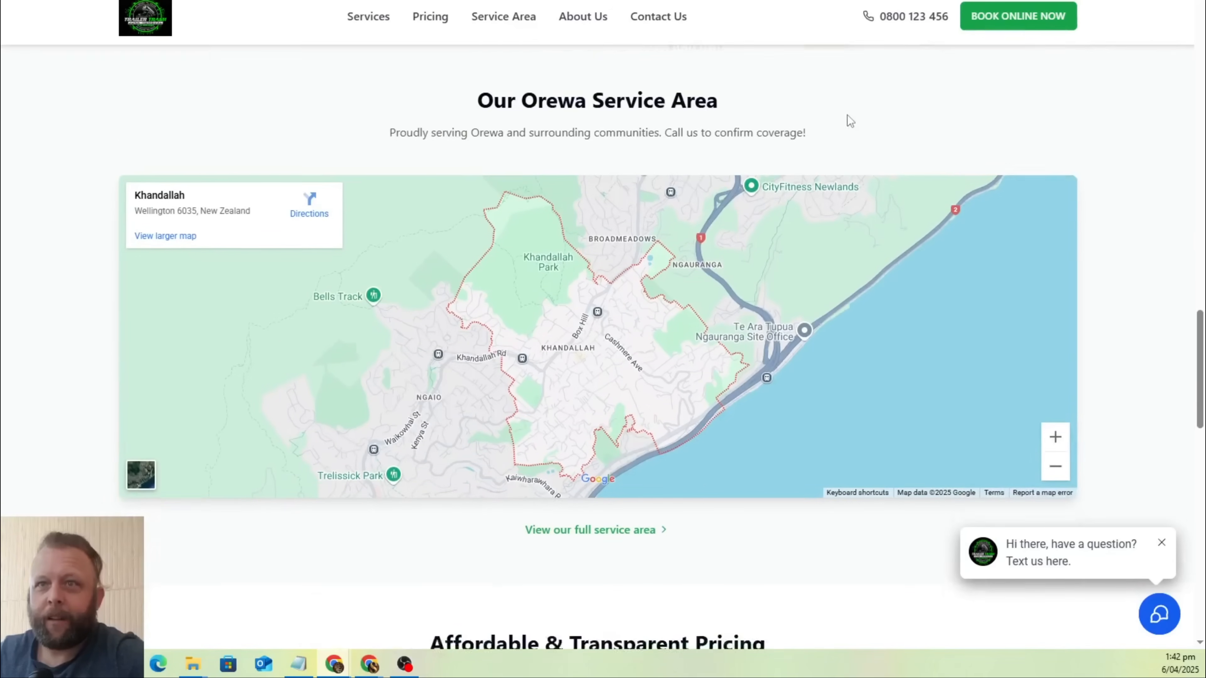
scroll(850, 121, down, 2)
scroll(549, 328, down, 1)
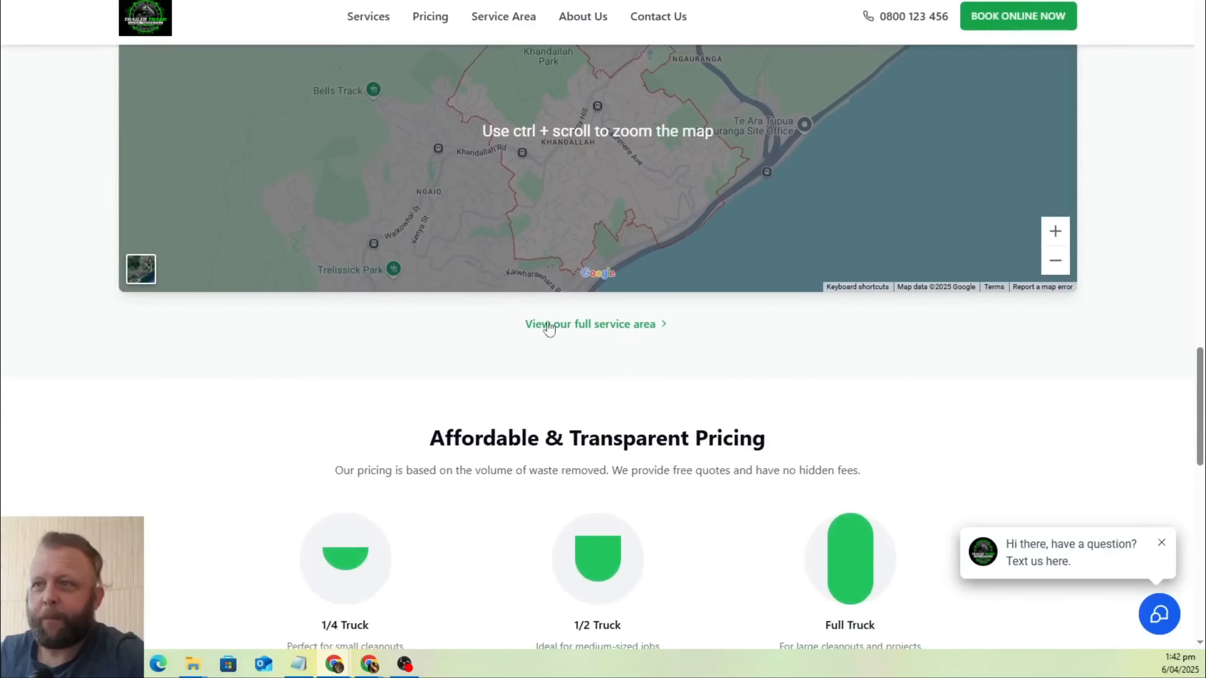
Review the home page's truck-size pricing, customer testimonials, "Ready to Clear Your Clutter?" banner and footer.
scroll(880, 356, down, 3)
scroll(594, 223, down, 1)
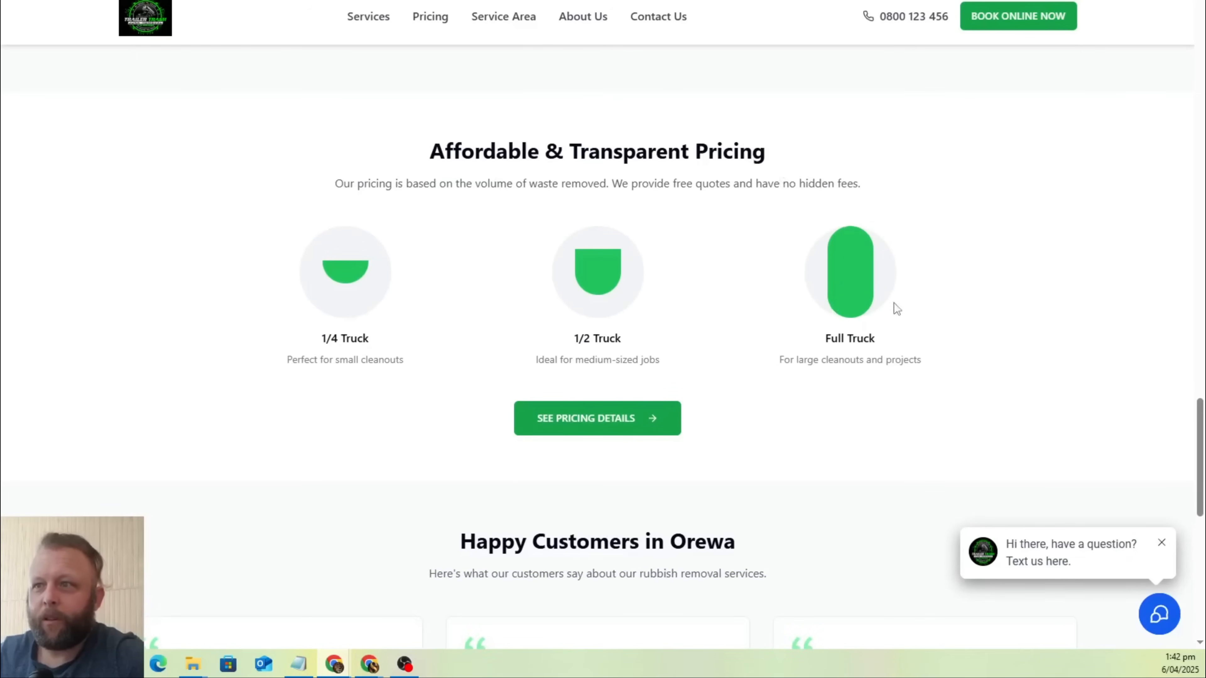
scroll(879, 316, down, 2)
scroll(633, 372, down, 5)
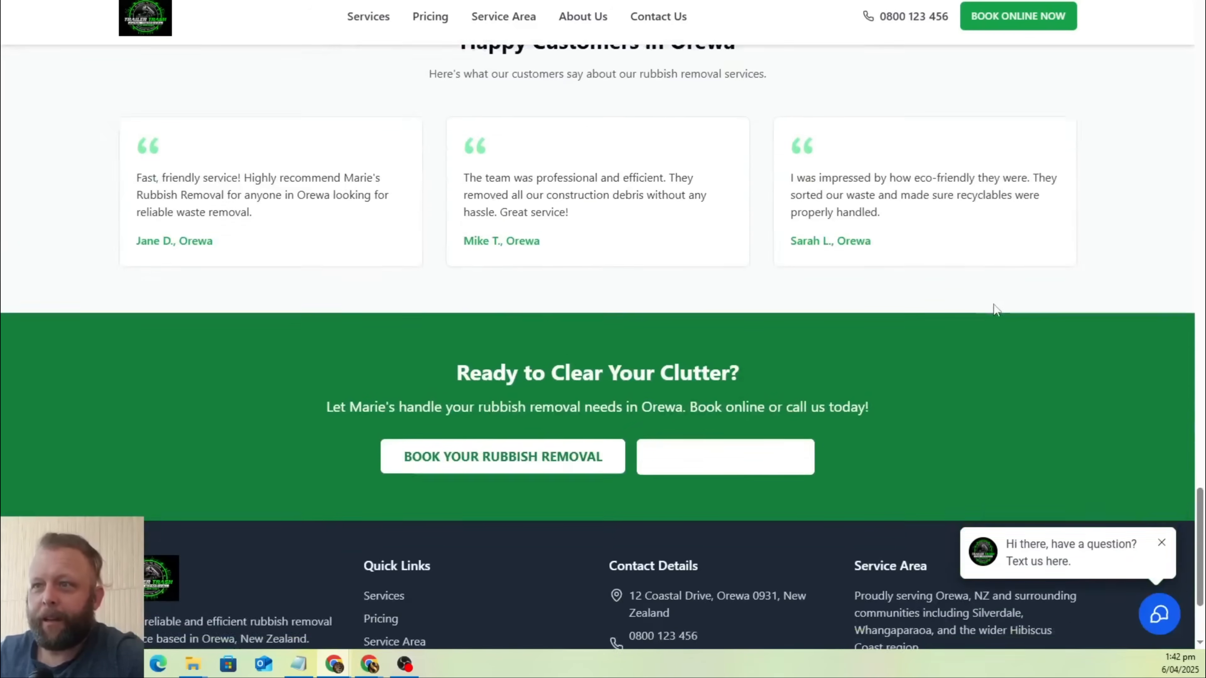
scroll(513, 304, down, 3)
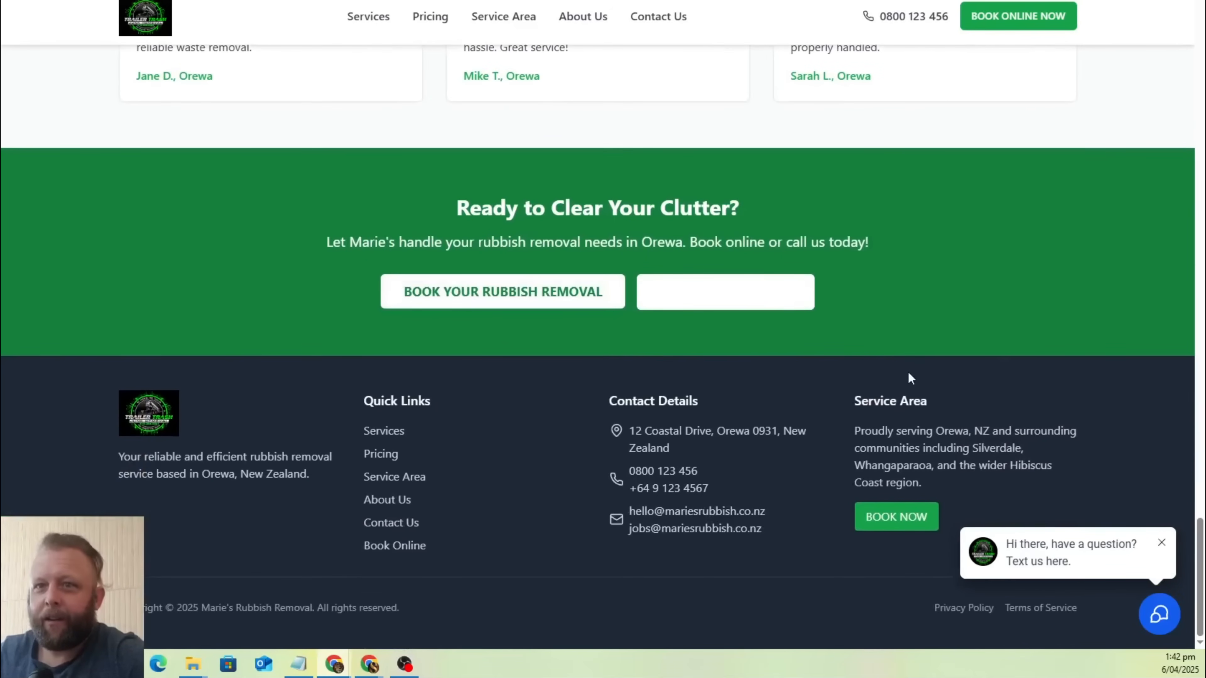
Follow the home page's pricing details link, then the Pricing page's booking link, to reach the start of the online booking page.
scroll(909, 374, up, 10)
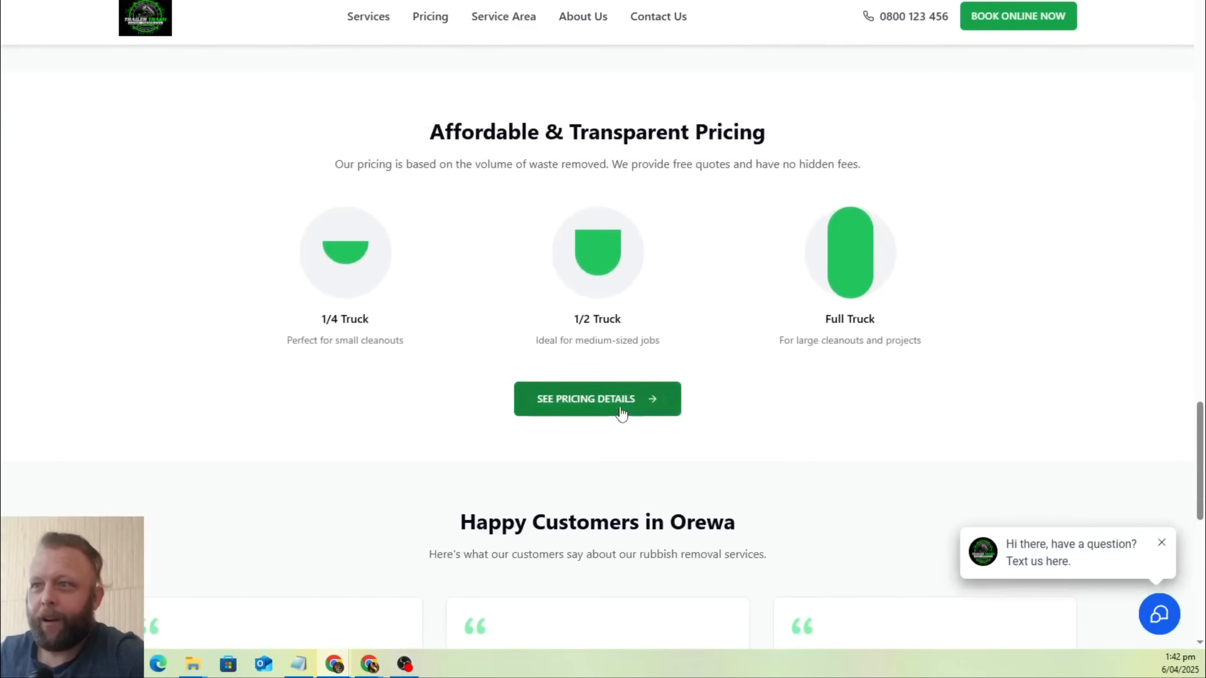
click(622, 414)
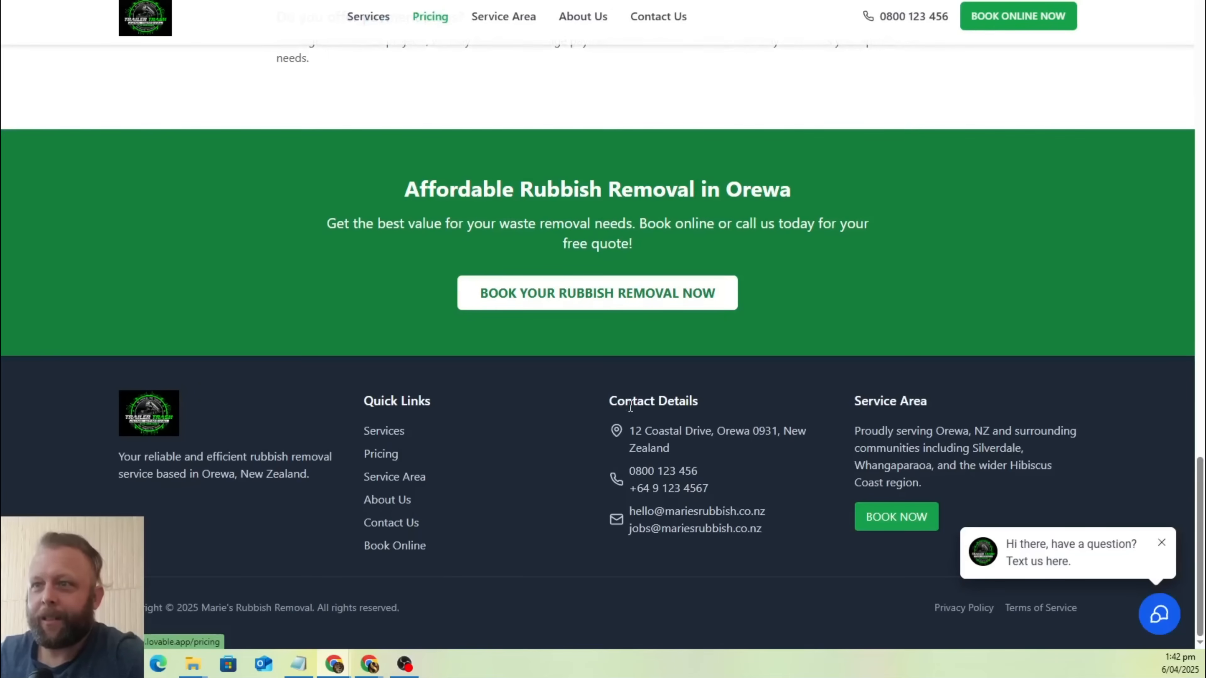
click(629, 294)
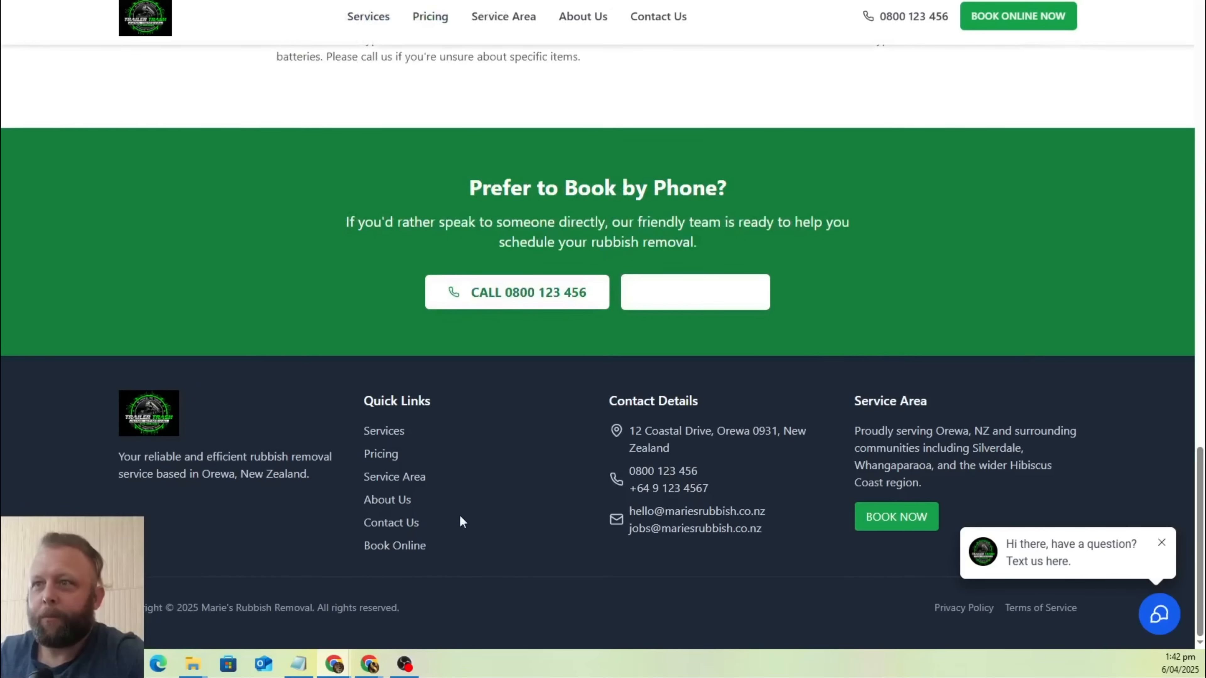
scroll(1057, 392, up, 20)
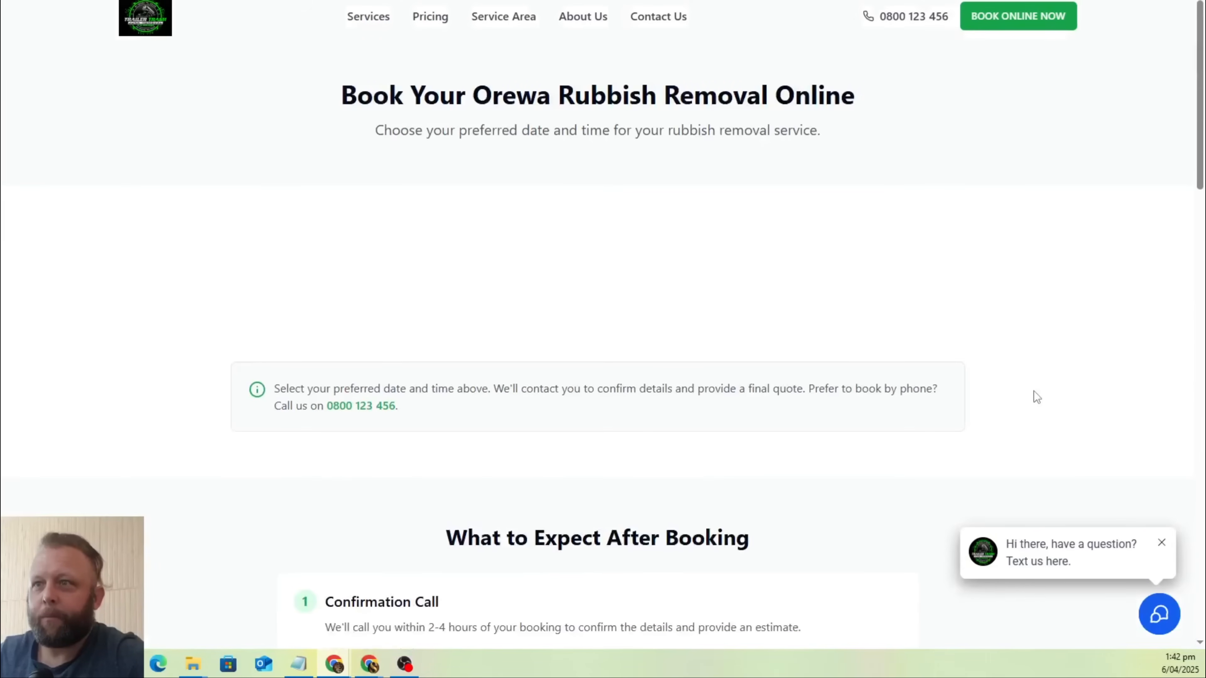
Examine the booking page's "What to Expect After Booking" steps, Booking FAQs and "Prefer to Book by Phone?" banner.
scroll(1035, 394, down, 5)
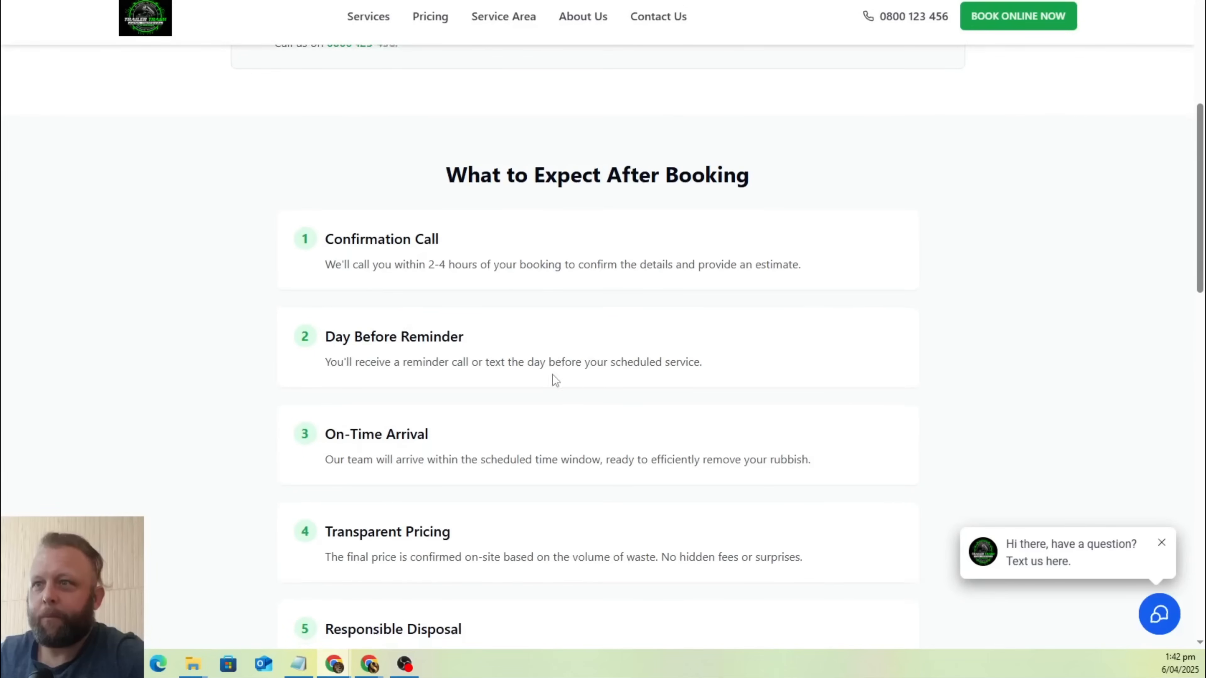
scroll(351, 236, down, 4)
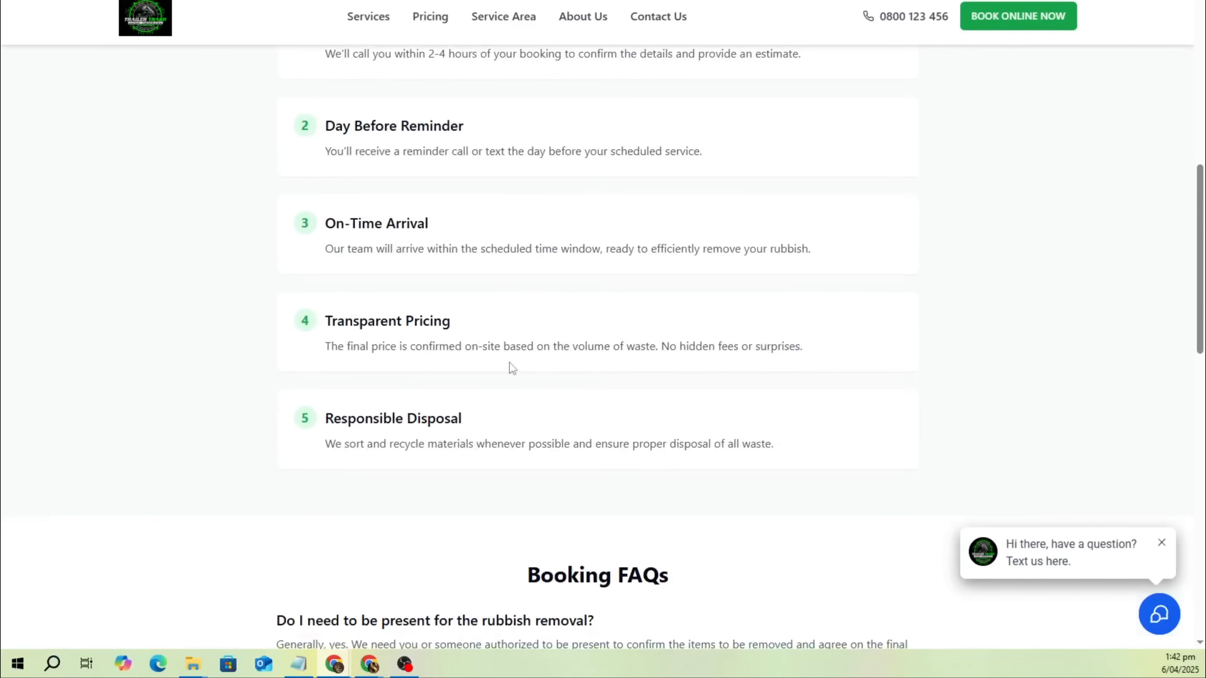
scroll(511, 368, down, 4)
scroll(660, 332, up, 1)
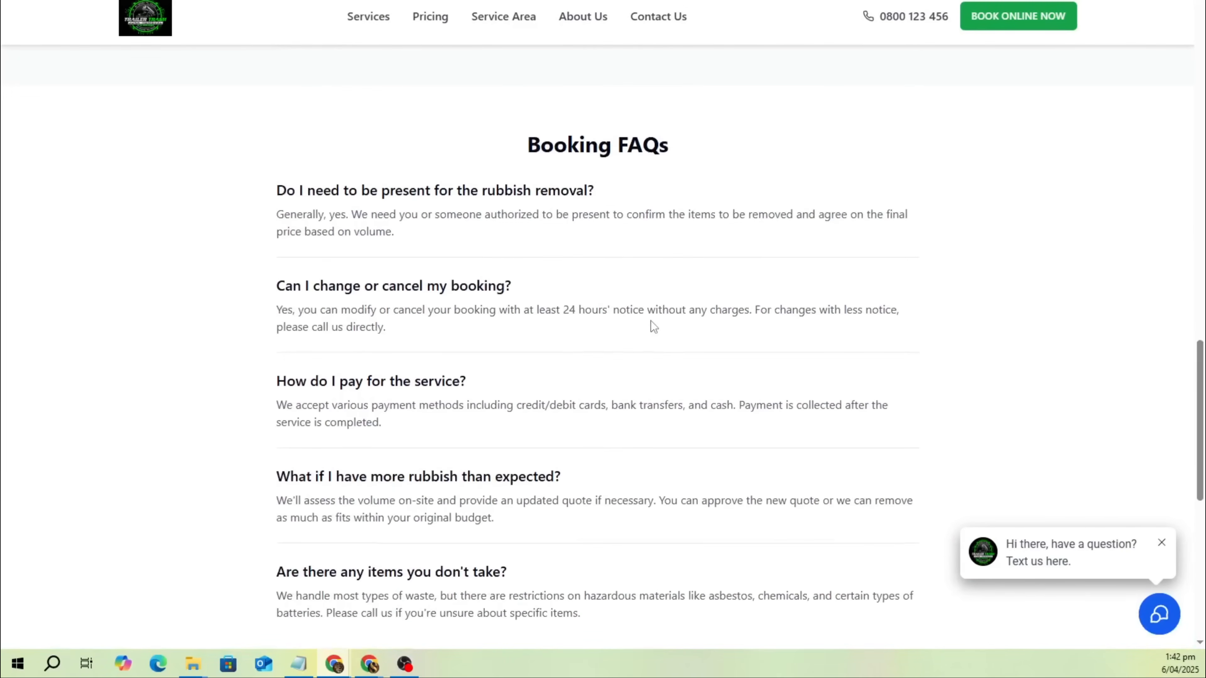
scroll(653, 331, down, 3)
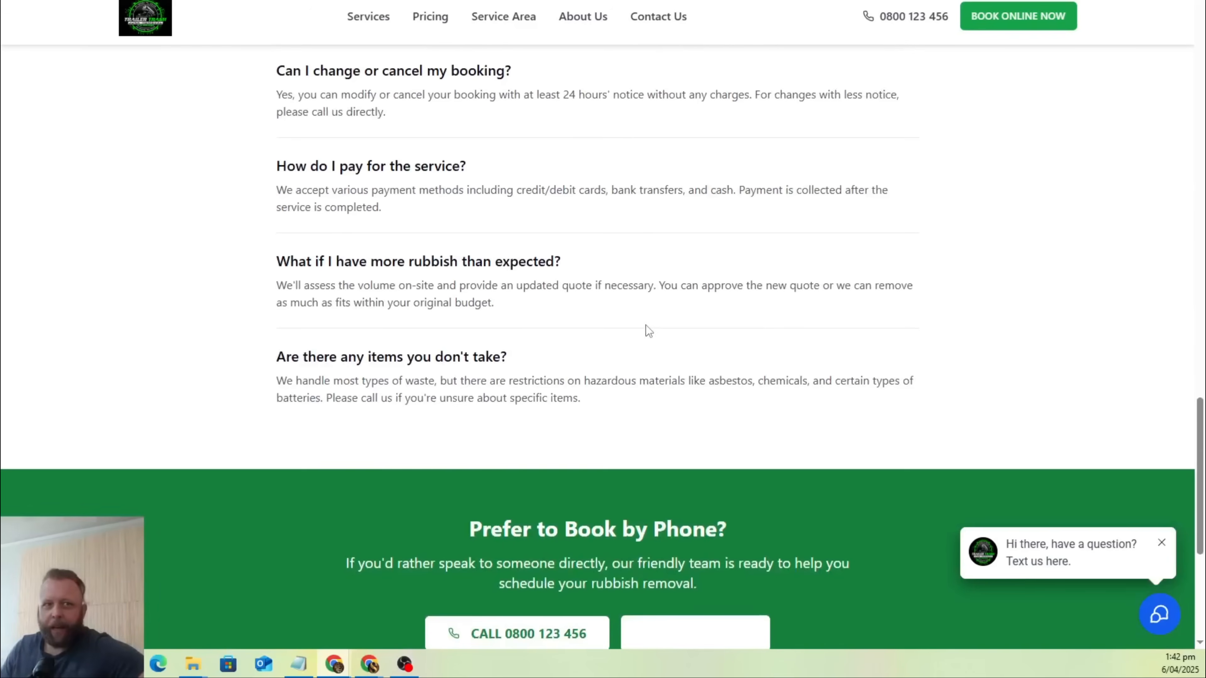
scroll(516, 304, down, 4)
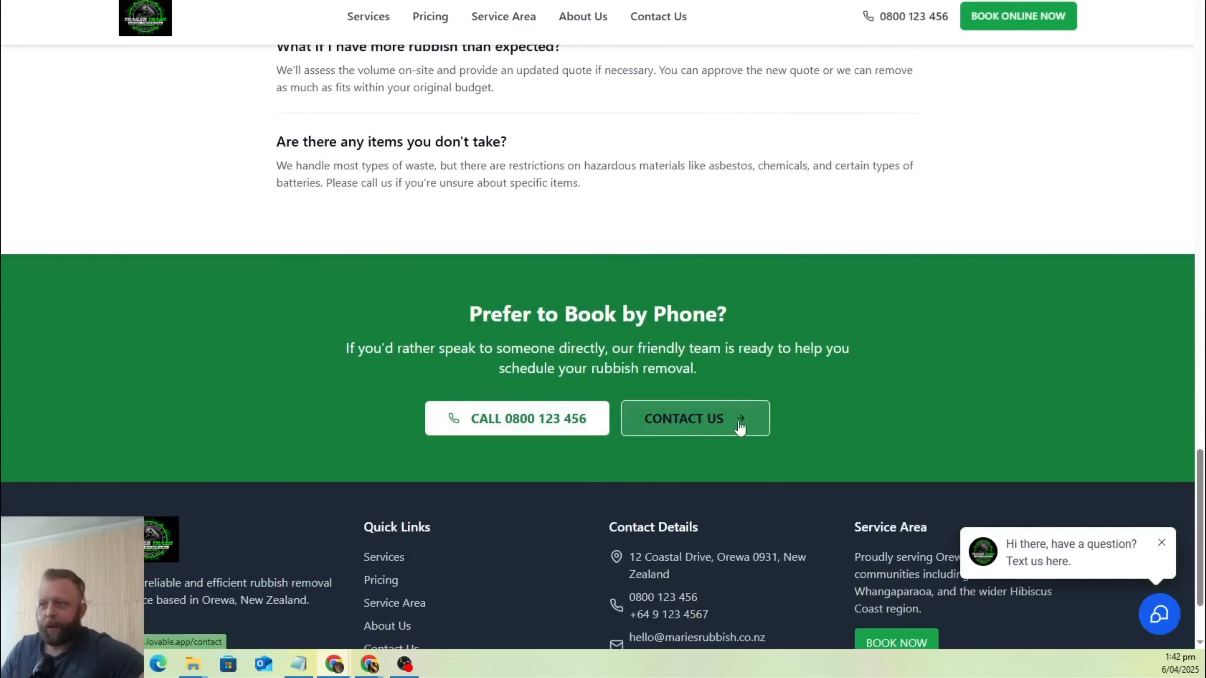
Follow the booking page's Contact Us link and check the Contact page's location map and "Need a Quote Fast?" banner.
scroll(770, 416, down, 3)
click(736, 271)
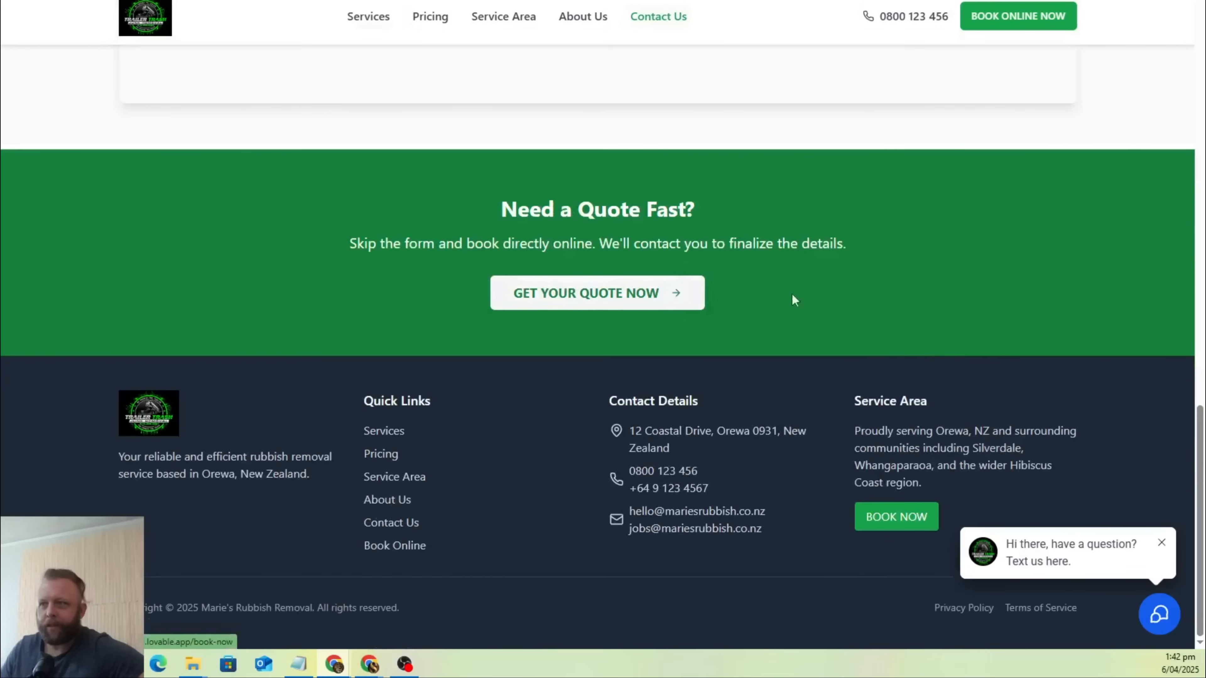
scroll(696, 304, up, 7)
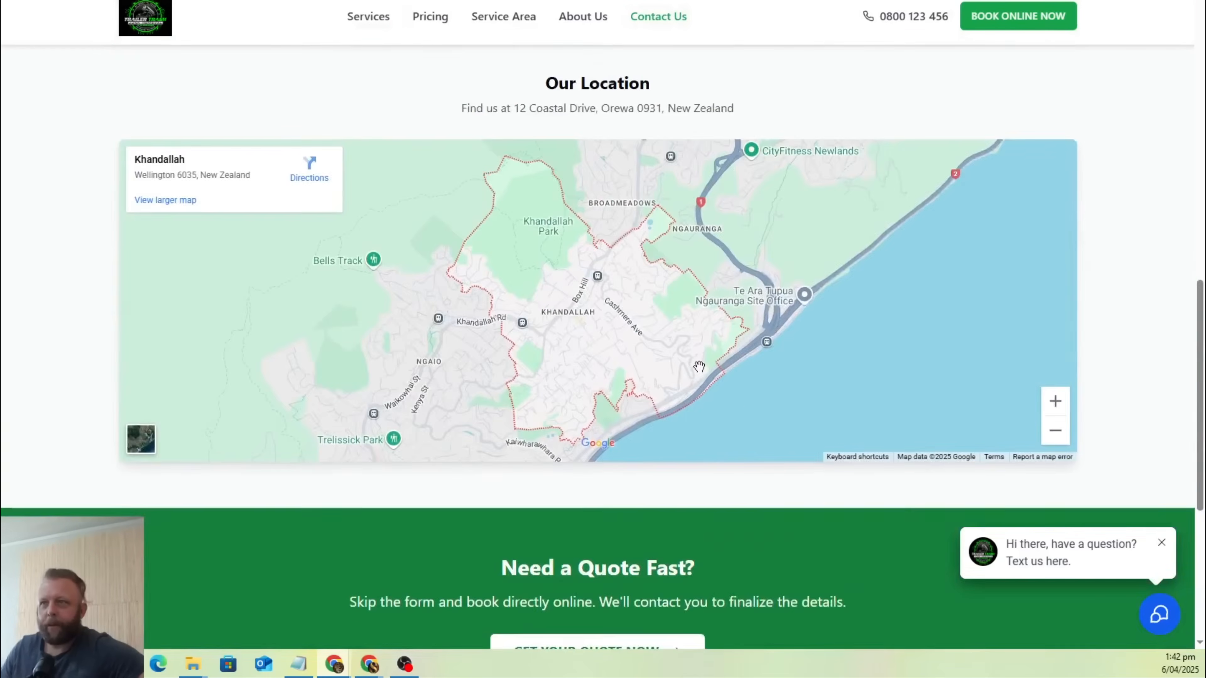
scroll(699, 367, down, 7)
scroll(943, 405, up, 5)
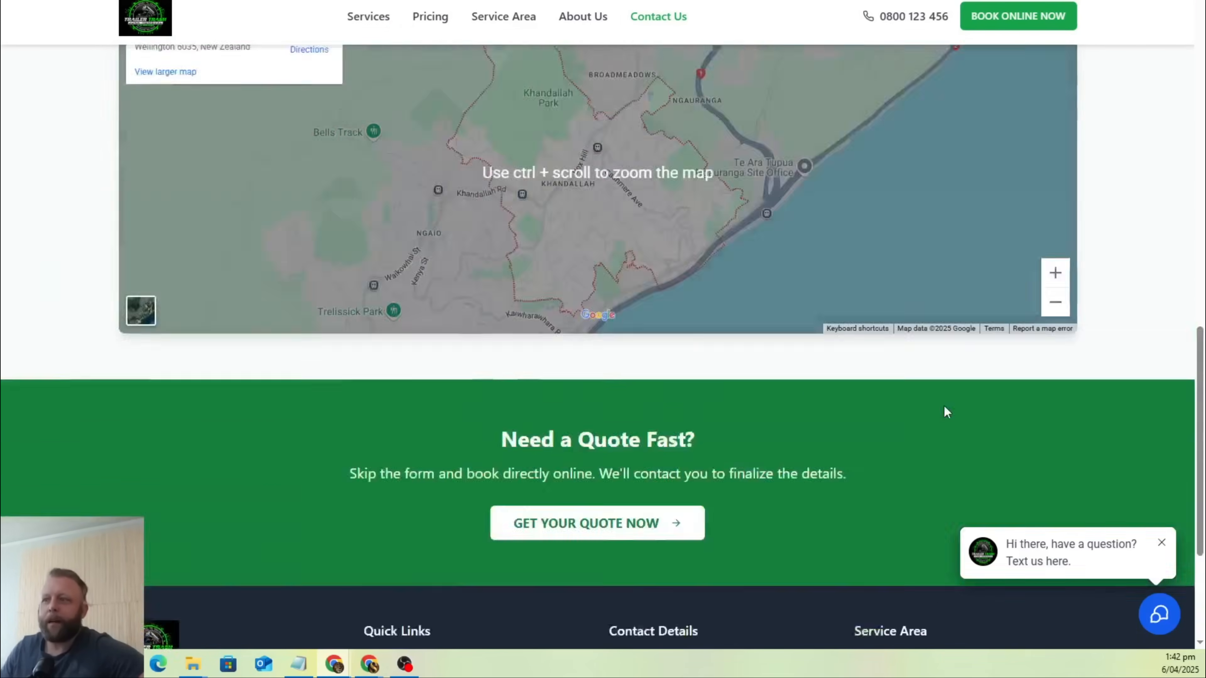
scroll(768, 454, down, 5)
Follow the "Get Your Quote Now" link and inspect the booking page's "Book A Collection" date and time calendar.
click(572, 304)
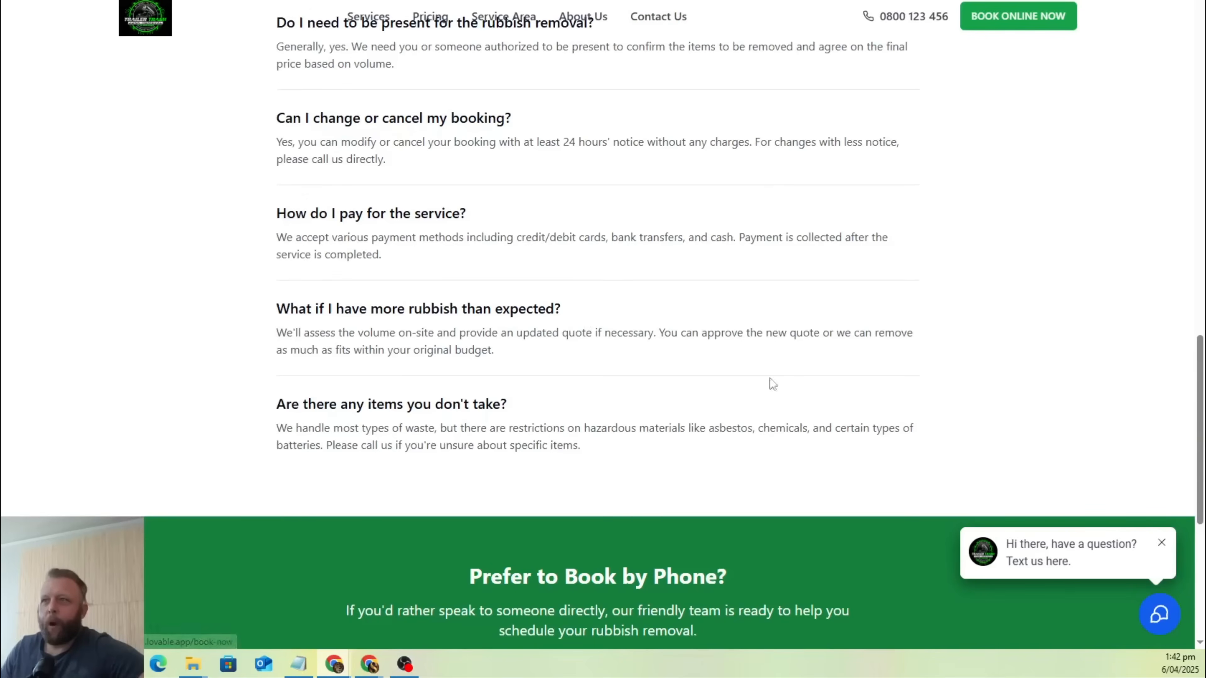
scroll(867, 377, up, 5)
scroll(930, 356, up, 10)
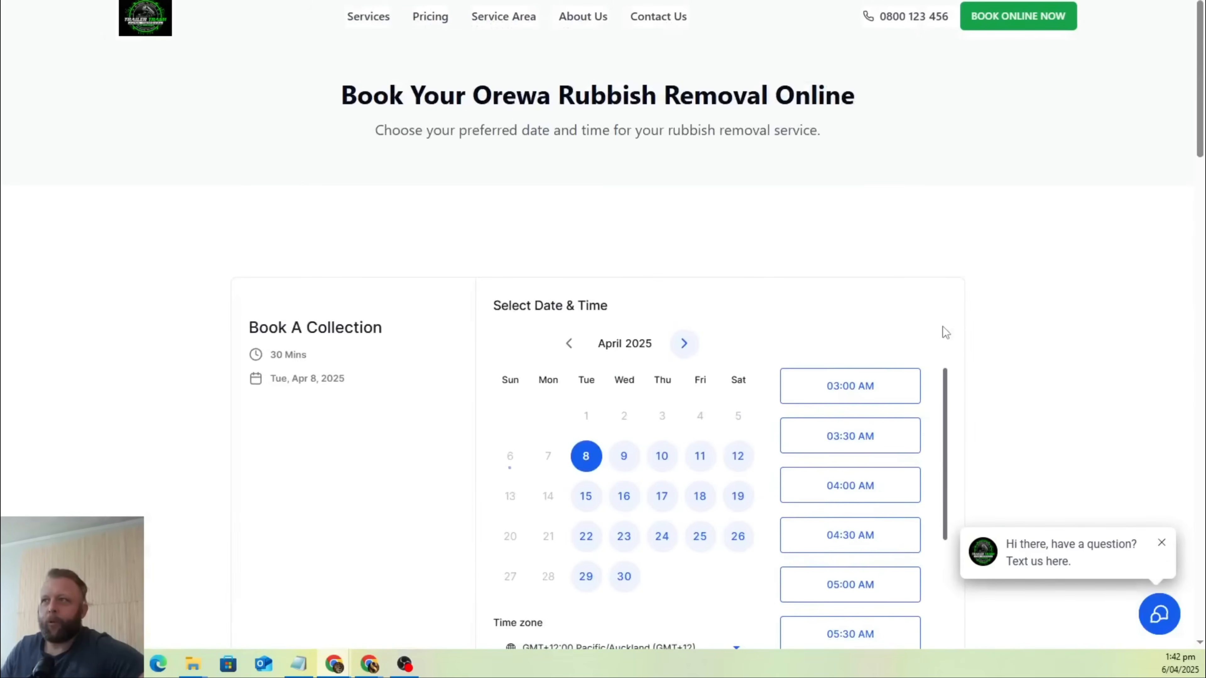
scroll(997, 261, down, 11)
scroll(996, 258, down, 5)
scroll(993, 259, up, 15)
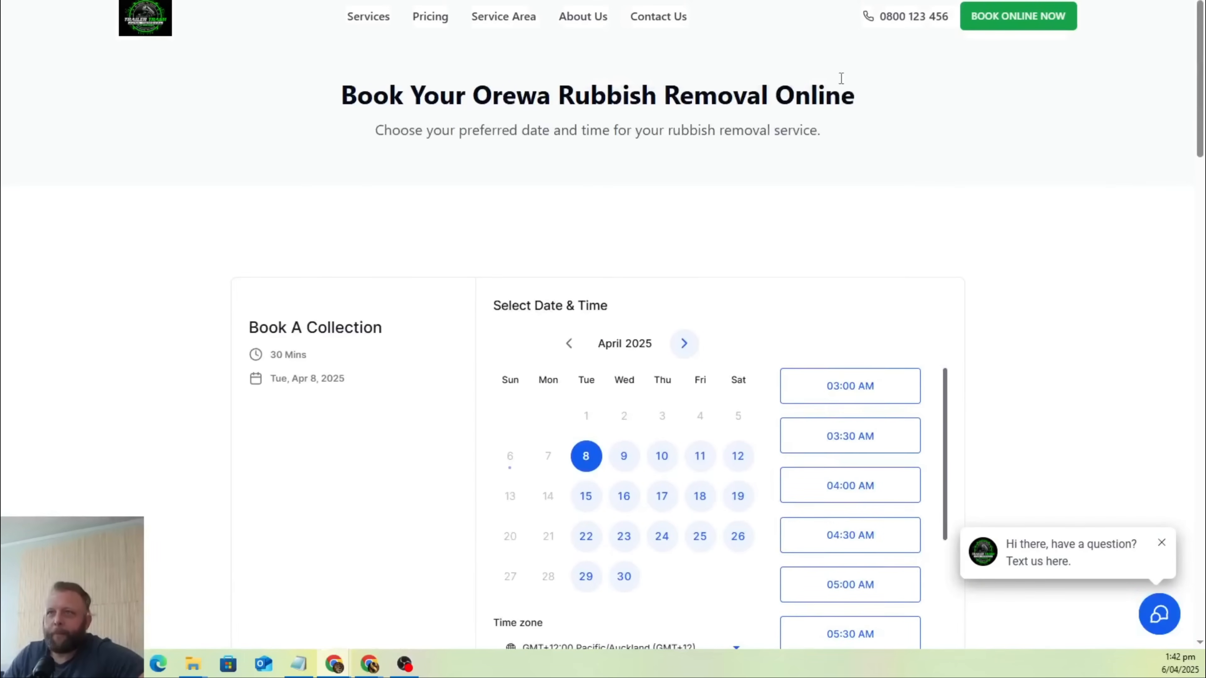
Open the Service Area page and review its coverage map and Areas We Serve section.
click(504, 20)
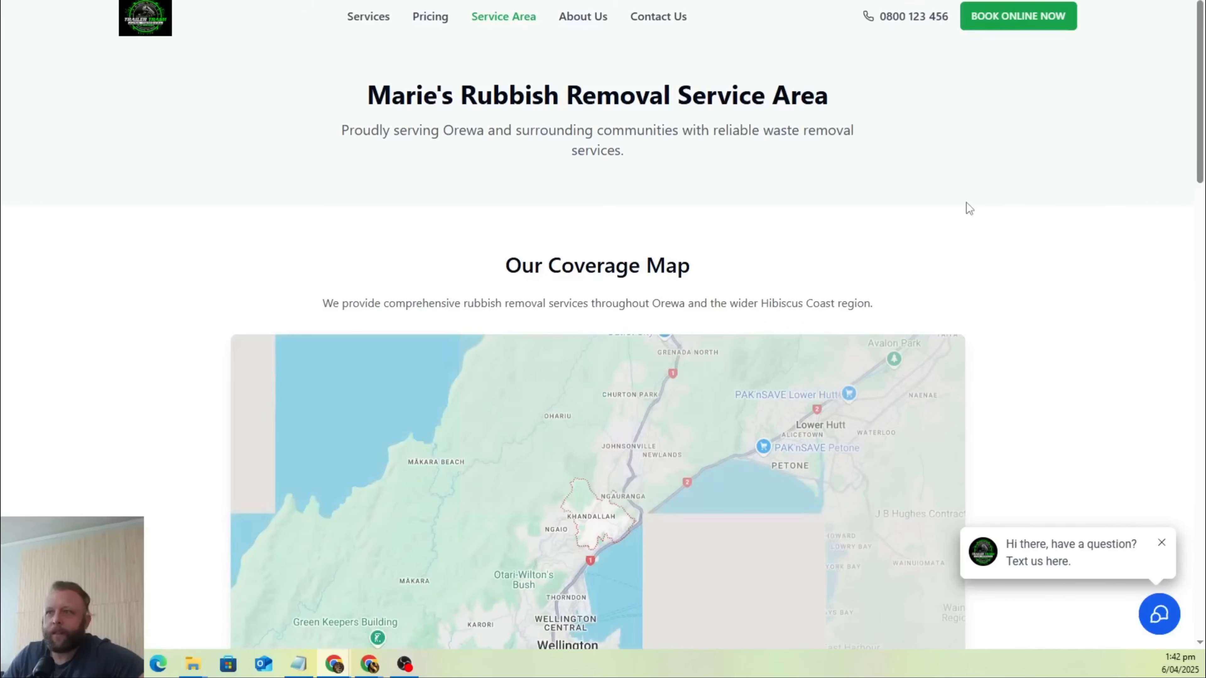
scroll(967, 204, down, 1)
scroll(1021, 195, down, 5)
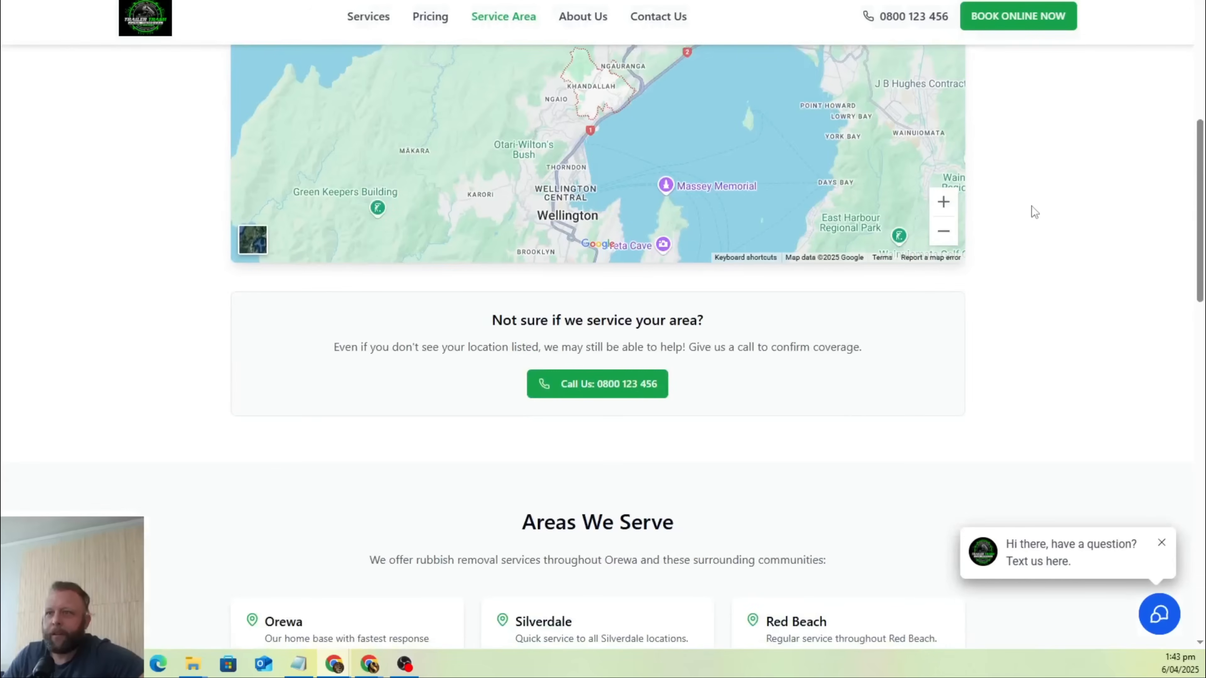
scroll(1033, 209, up, 6)
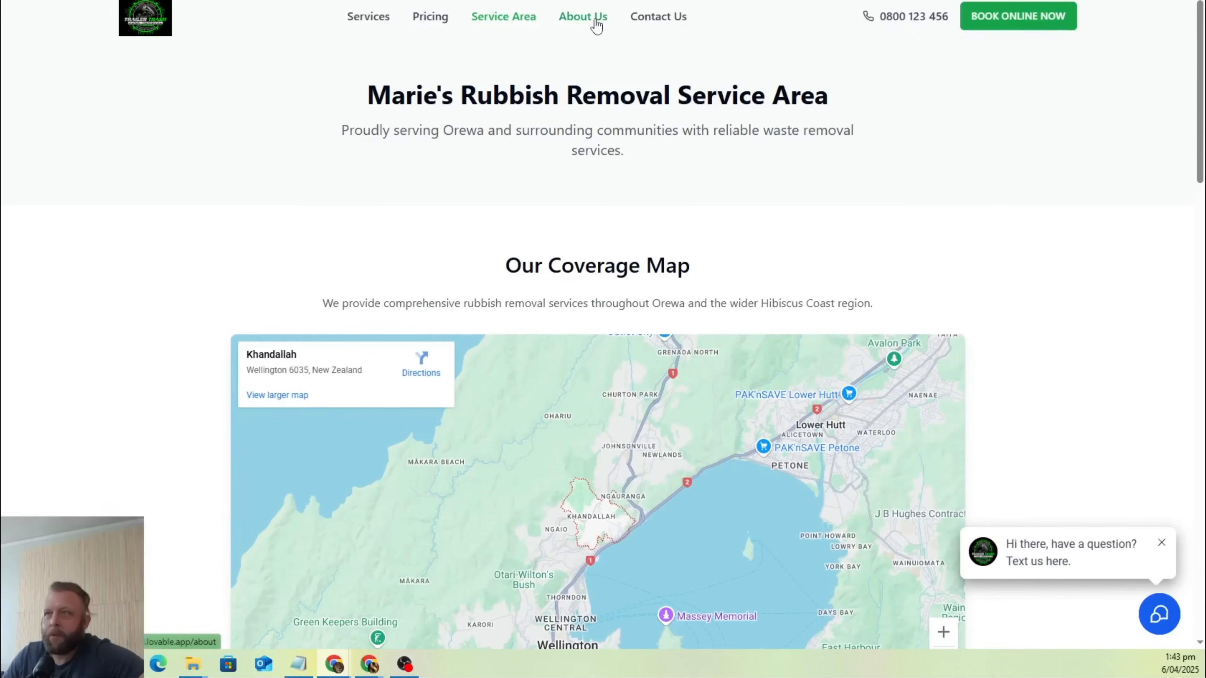
Open the About Us page and review its story, waste management approach, truck image and customer testimonials.
click(601, 21)
scroll(689, 199, down, 1)
scroll(816, 280, down, 12)
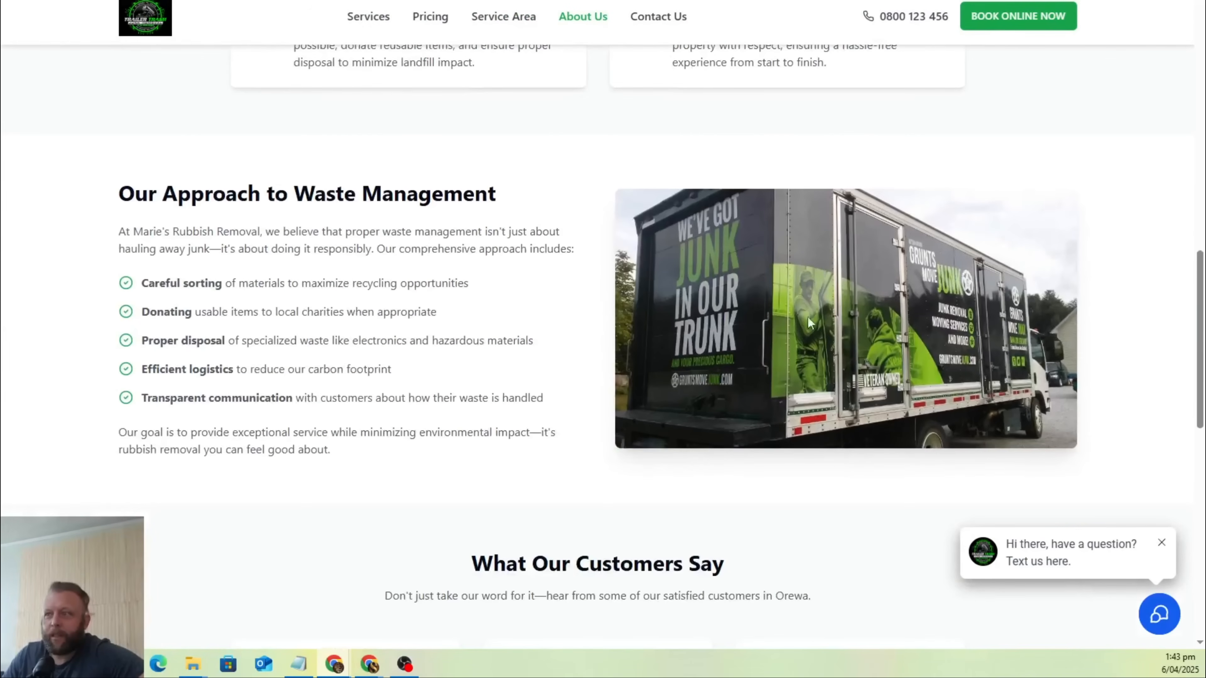
scroll(840, 313, down, 1)
scroll(872, 307, down, 5)
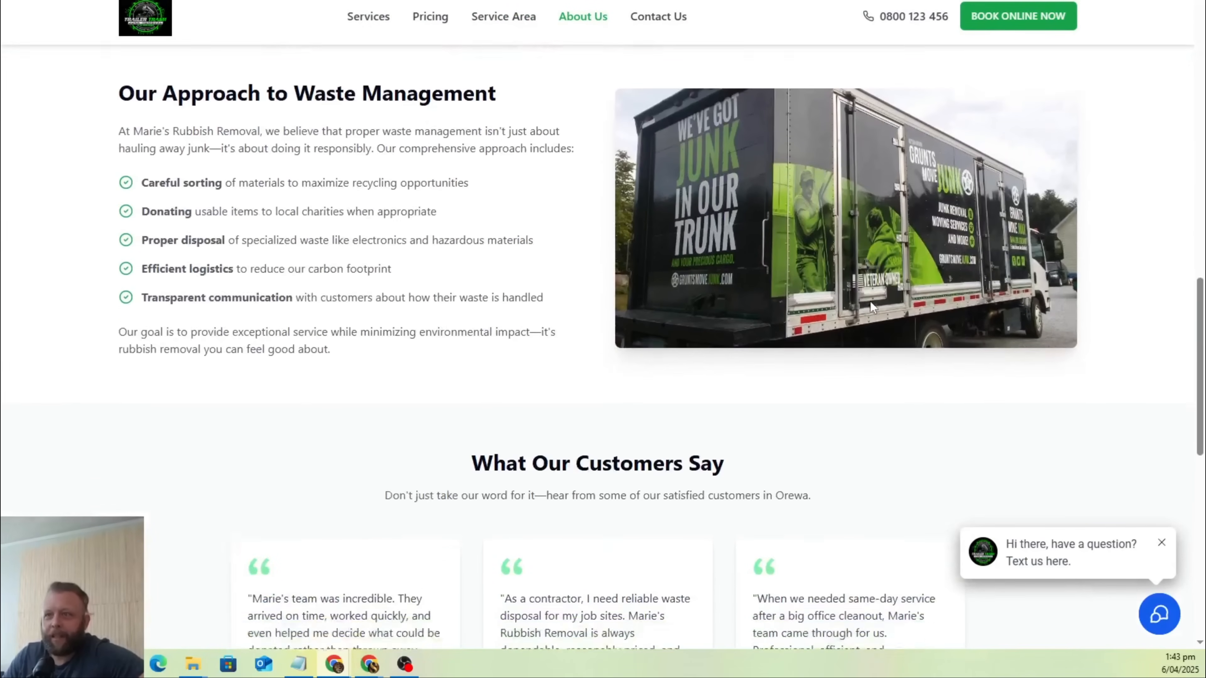
scroll(871, 307, up, 15)
scroll(871, 307, up, 5)
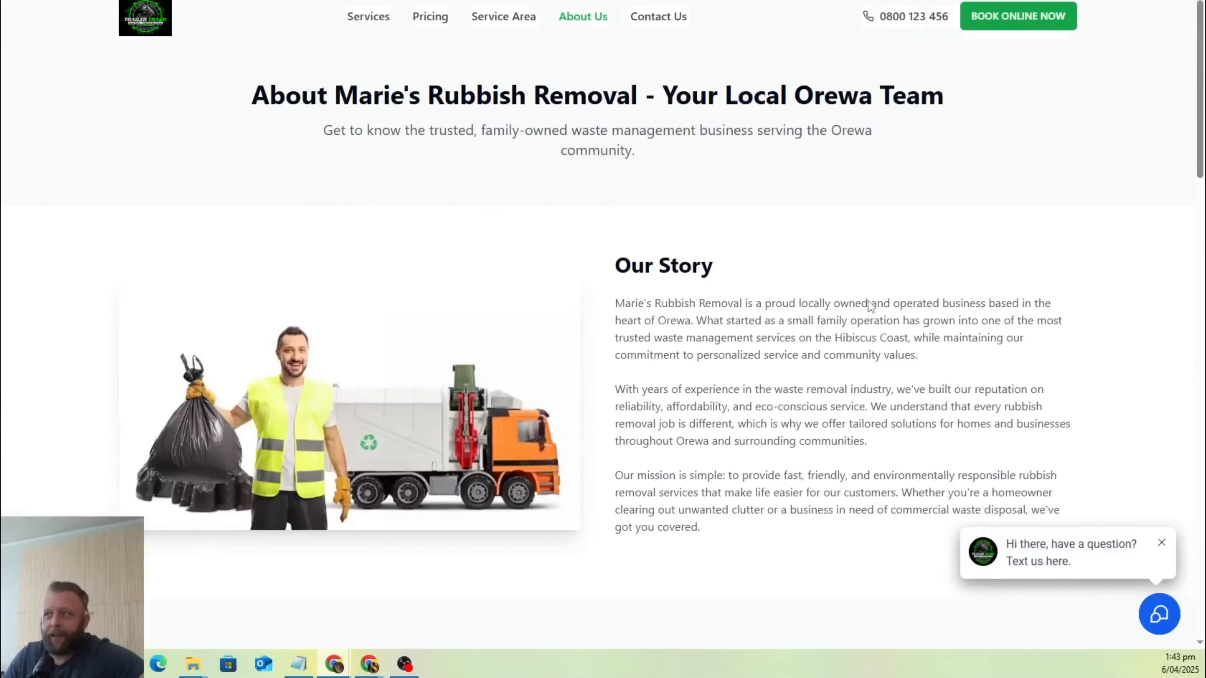
Open the Pricing page and review its truck volume tiers, pricing factors, free quote section and frequently asked questions.
click(432, 21)
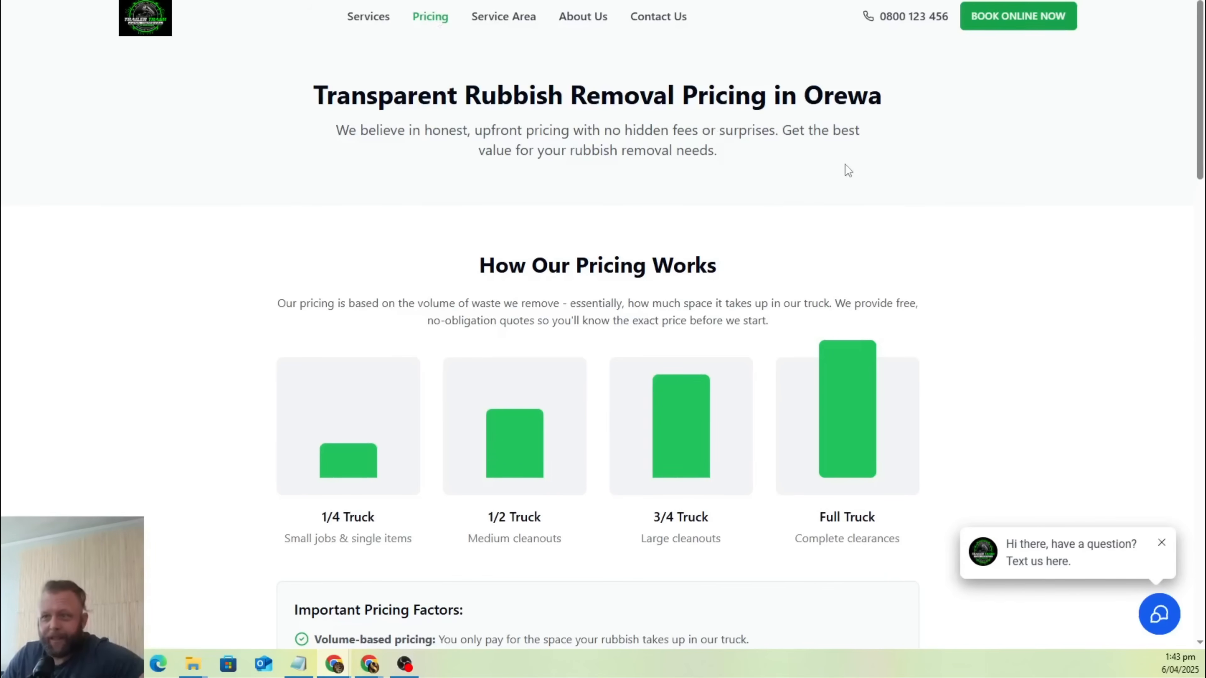
scroll(306, 211, down, 3)
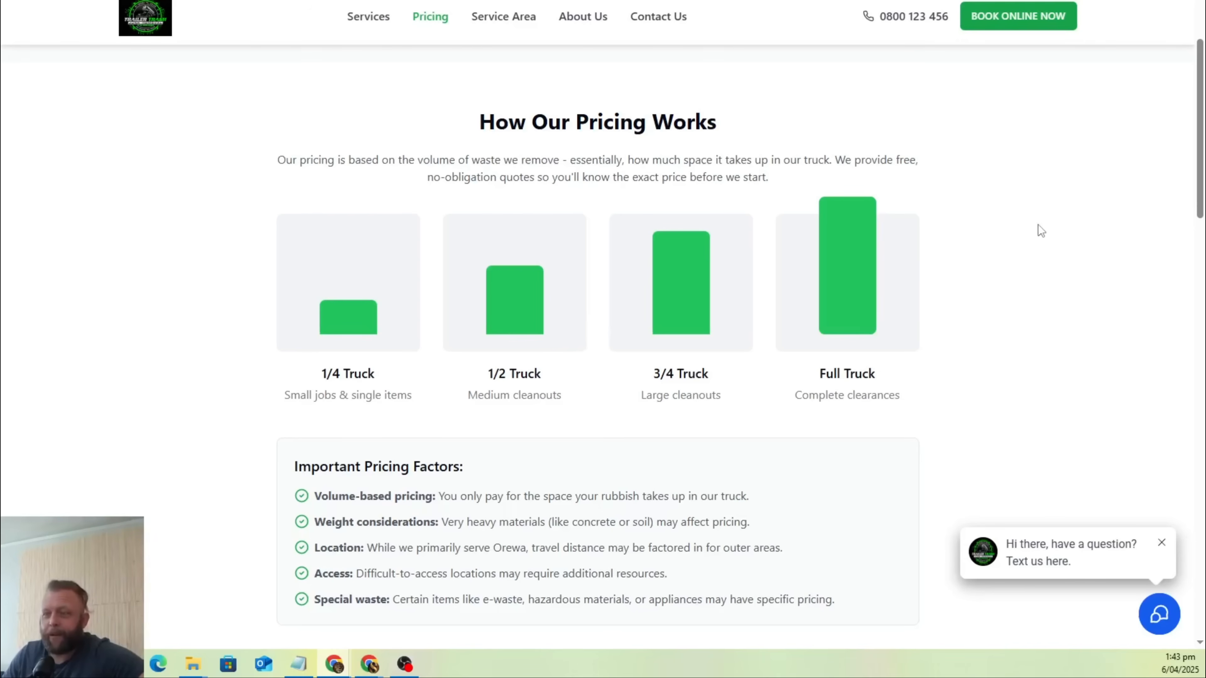
scroll(617, 190, down, 10)
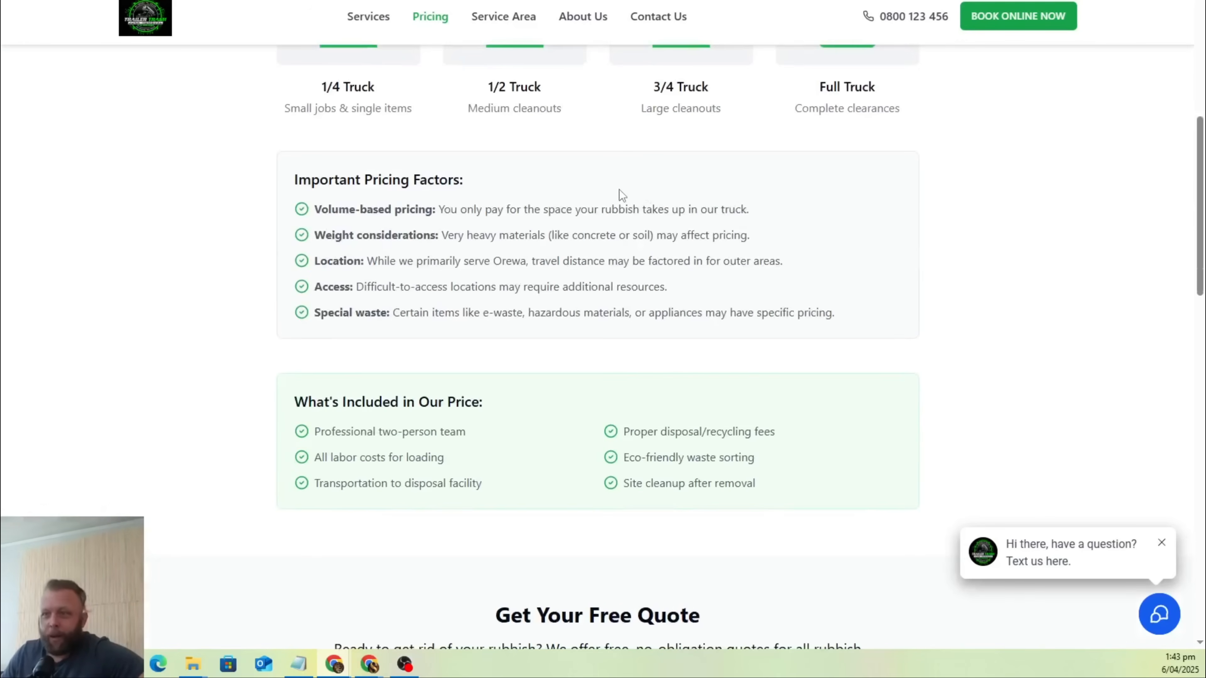
scroll(525, 194, down, 9)
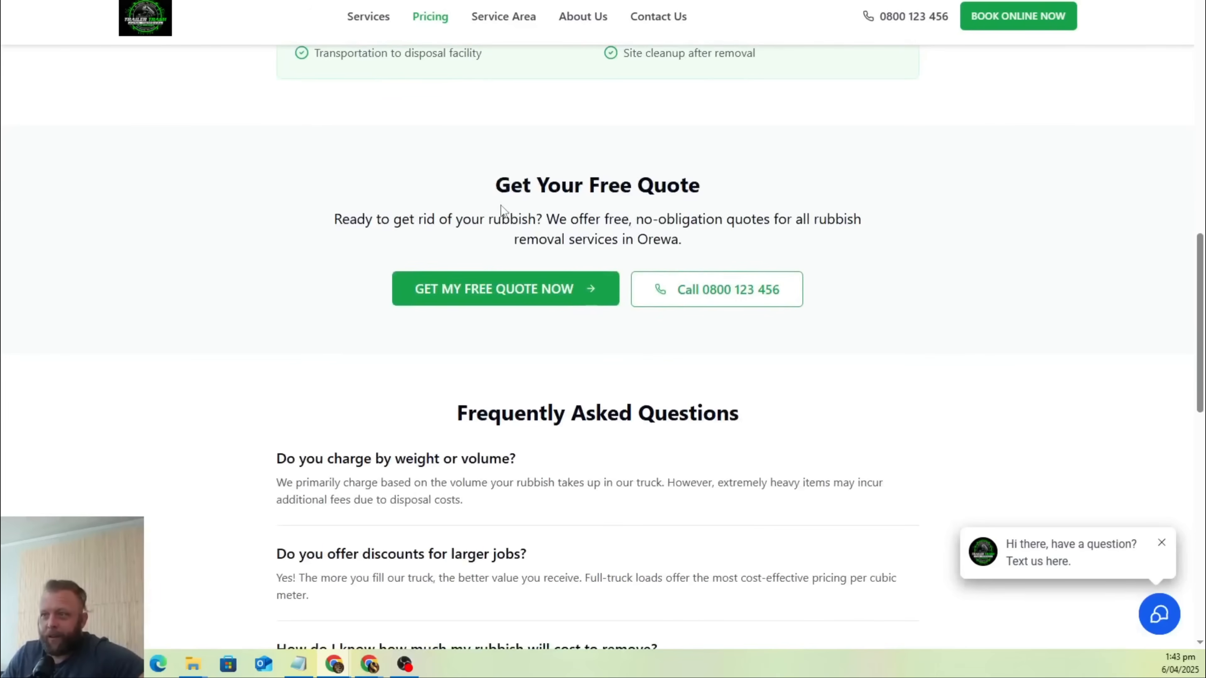
scroll(515, 468, down, 6)
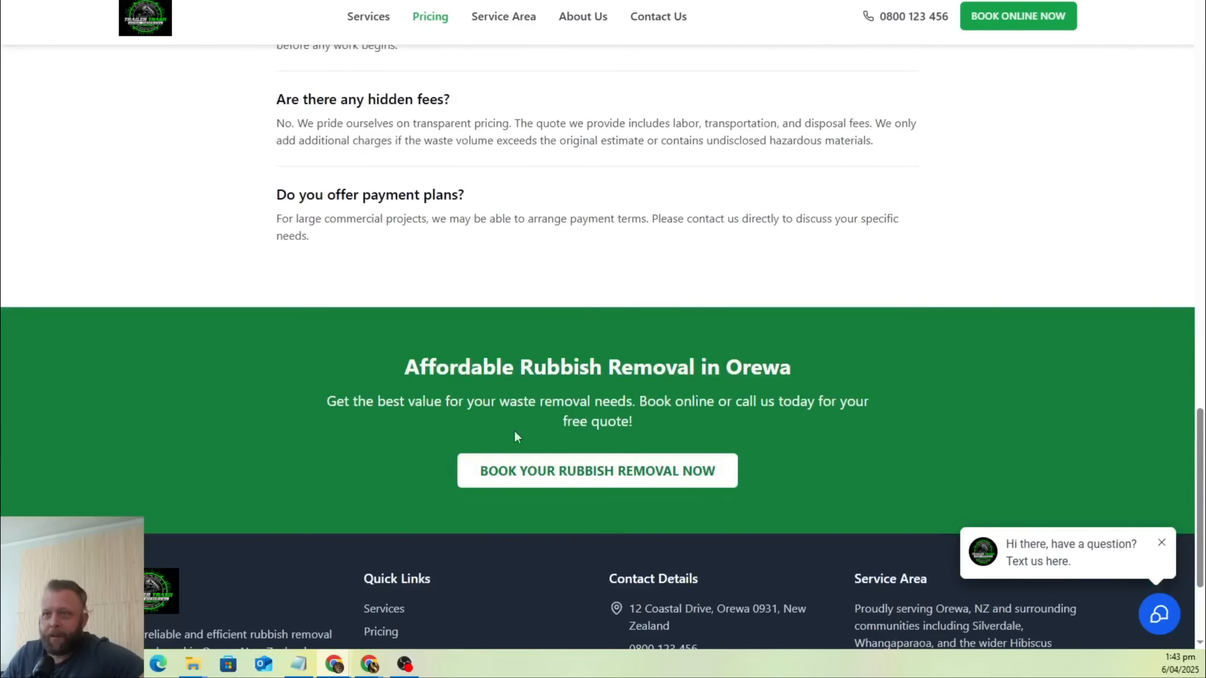
scroll(649, 404, up, 20)
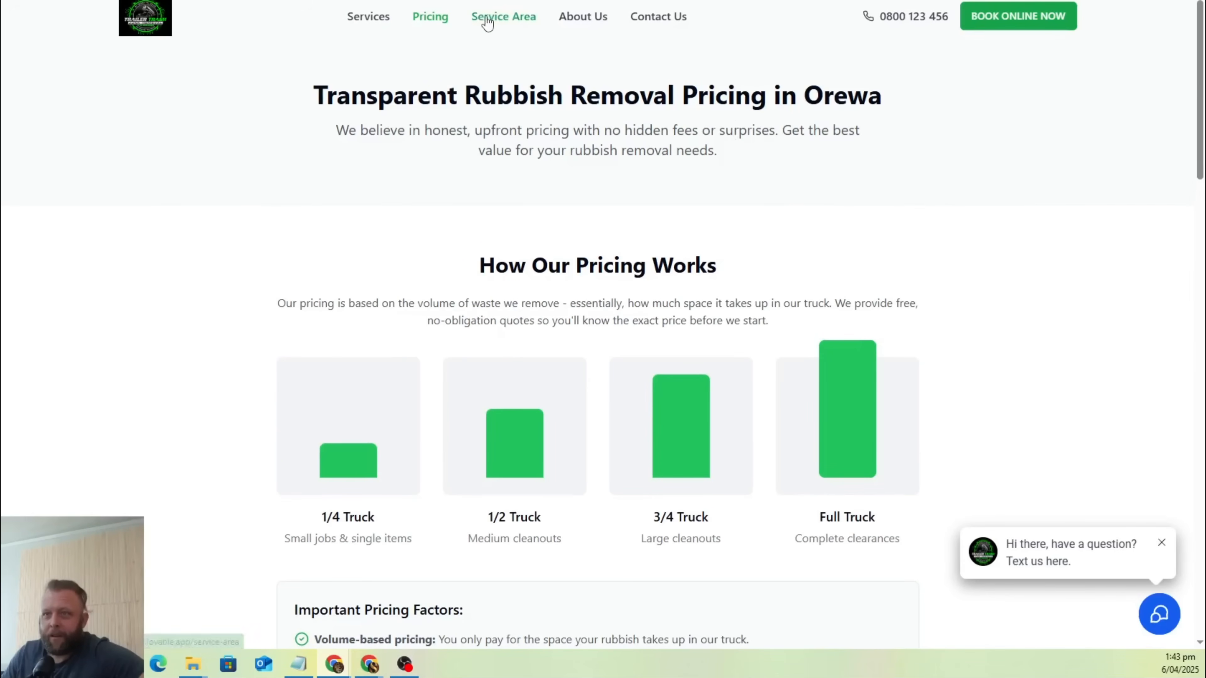
Open the online booking page and review its calendar, booking questions, phone banner and footer.
click(1023, 16)
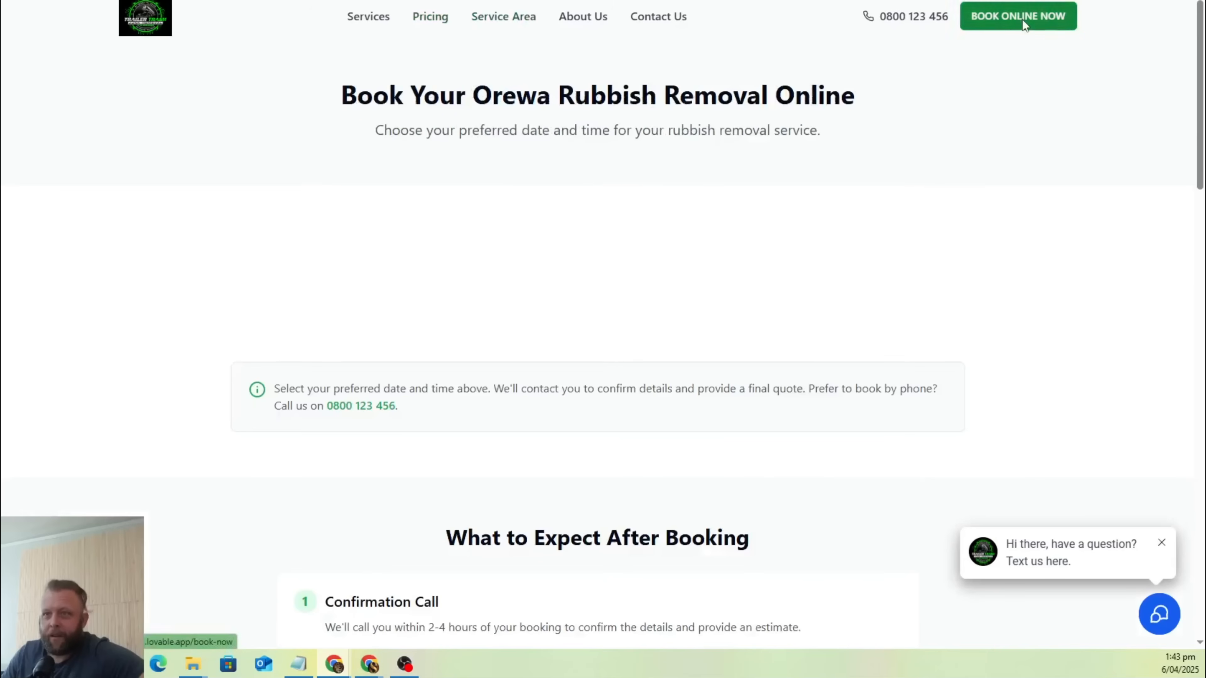
scroll(1033, 137, down, 4)
scroll(1033, 137, down, 20)
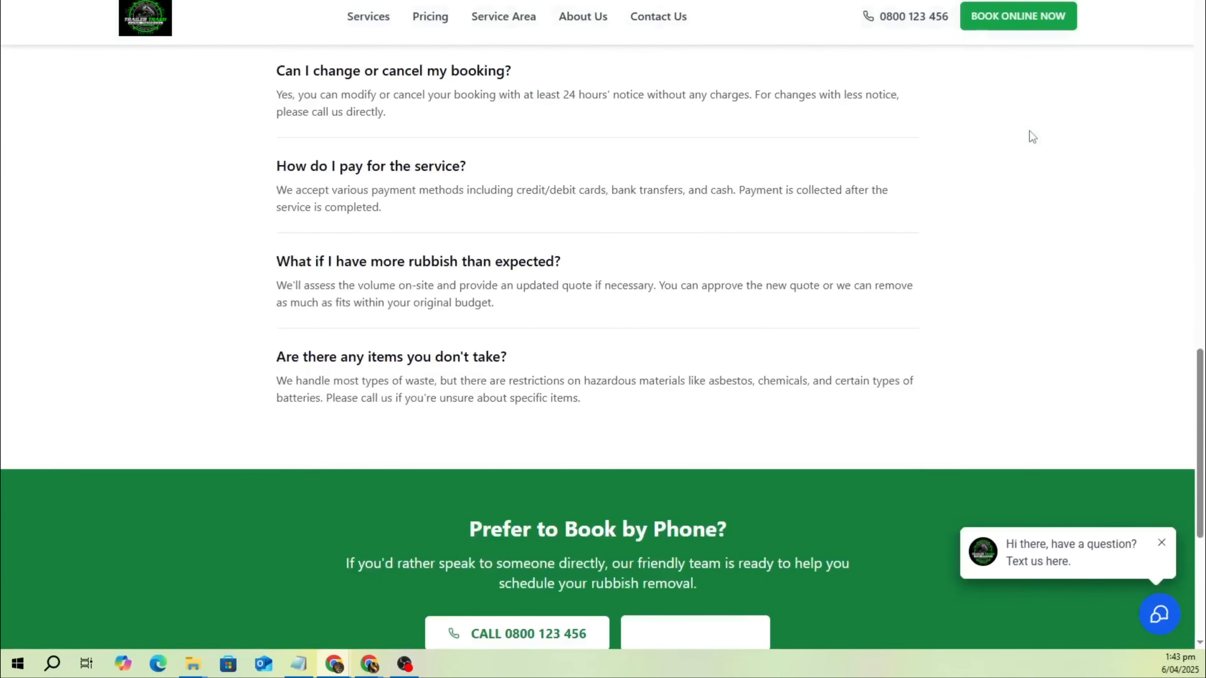
scroll(1029, 130, down, 6)
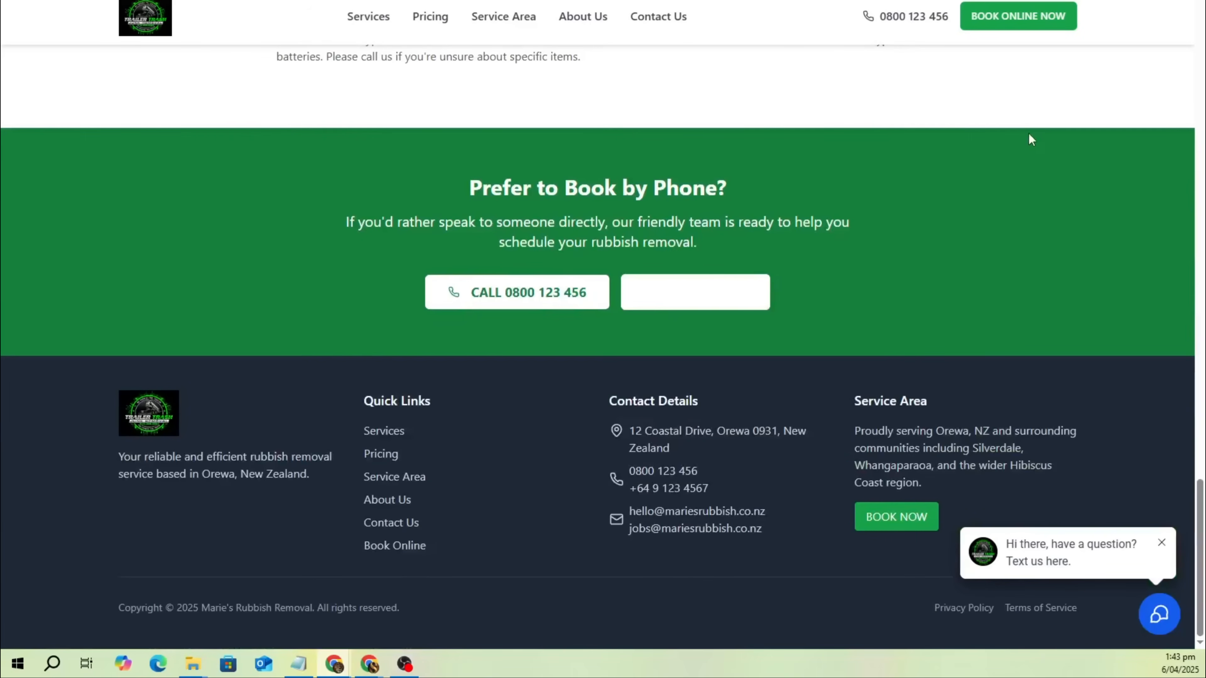
scroll(1031, 139, up, 20)
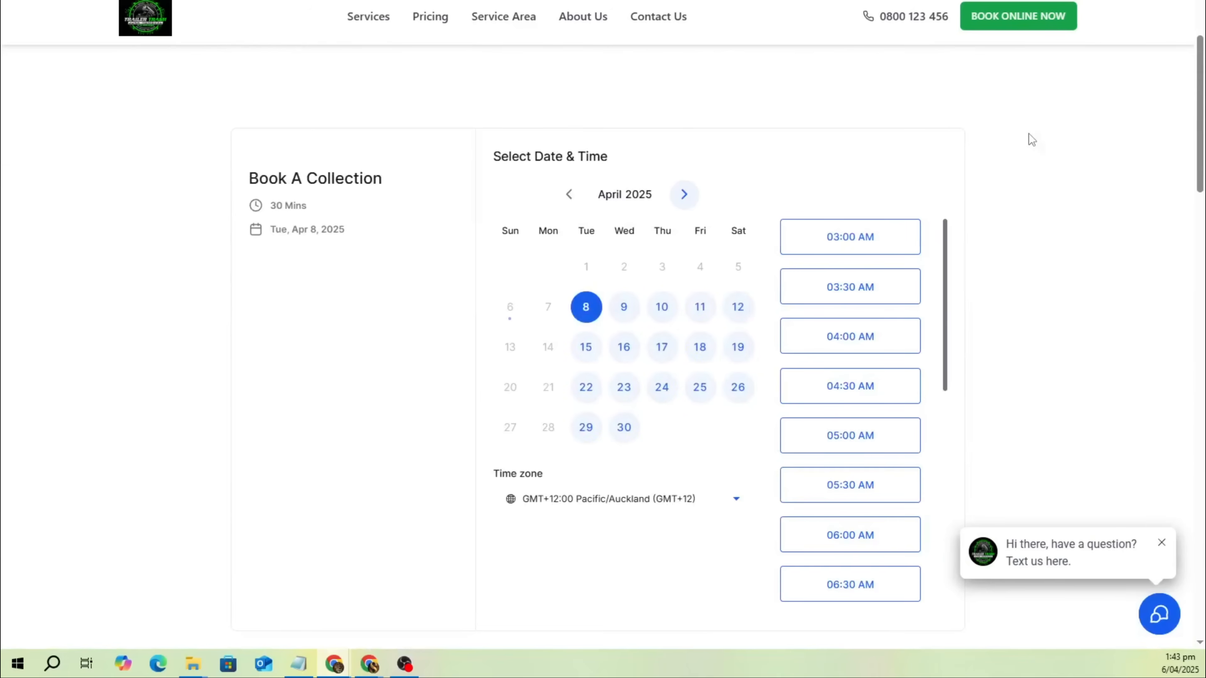
scroll(1028, 160, up, 3)
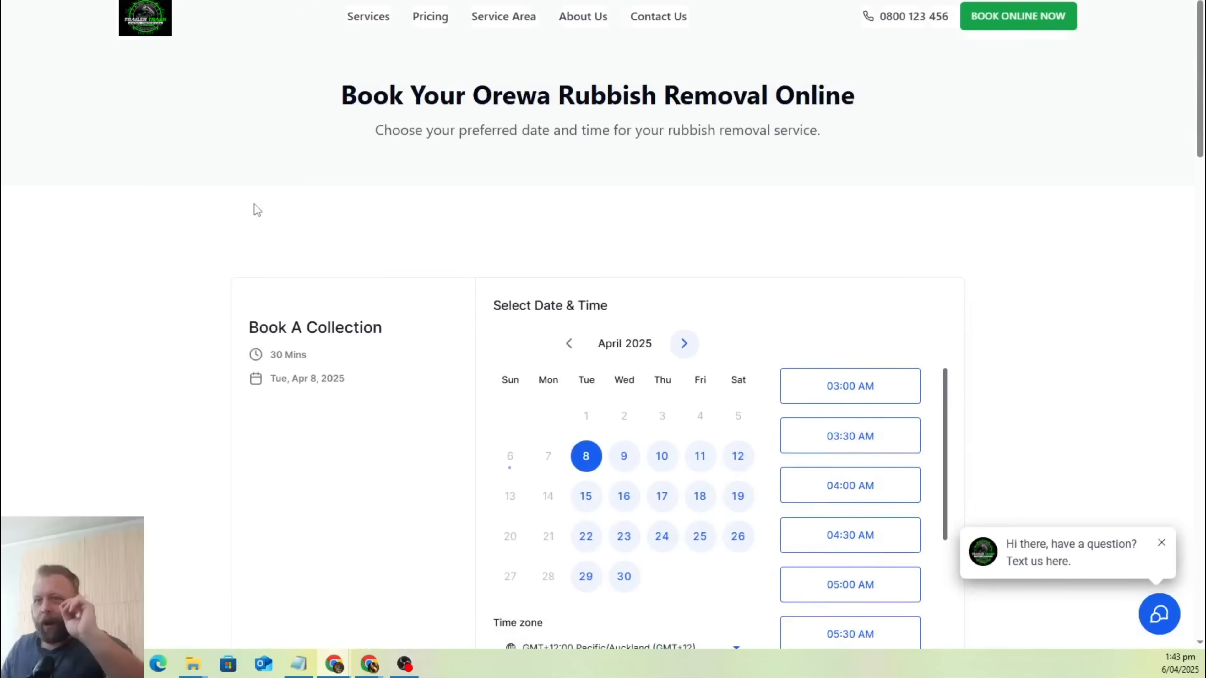
Select the 03:30 AM slot on Thursday, April 10, 2025 for the collection and proceed to the details form.
scroll(243, 219, down, 3)
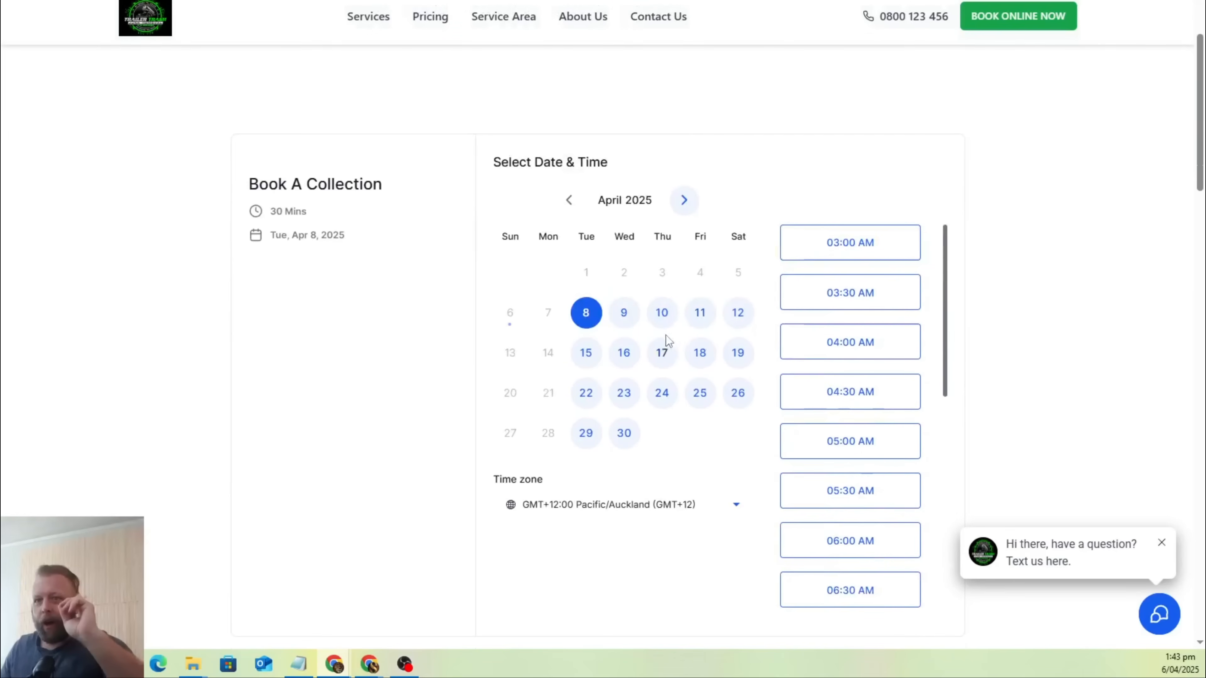
click(666, 316)
click(822, 304)
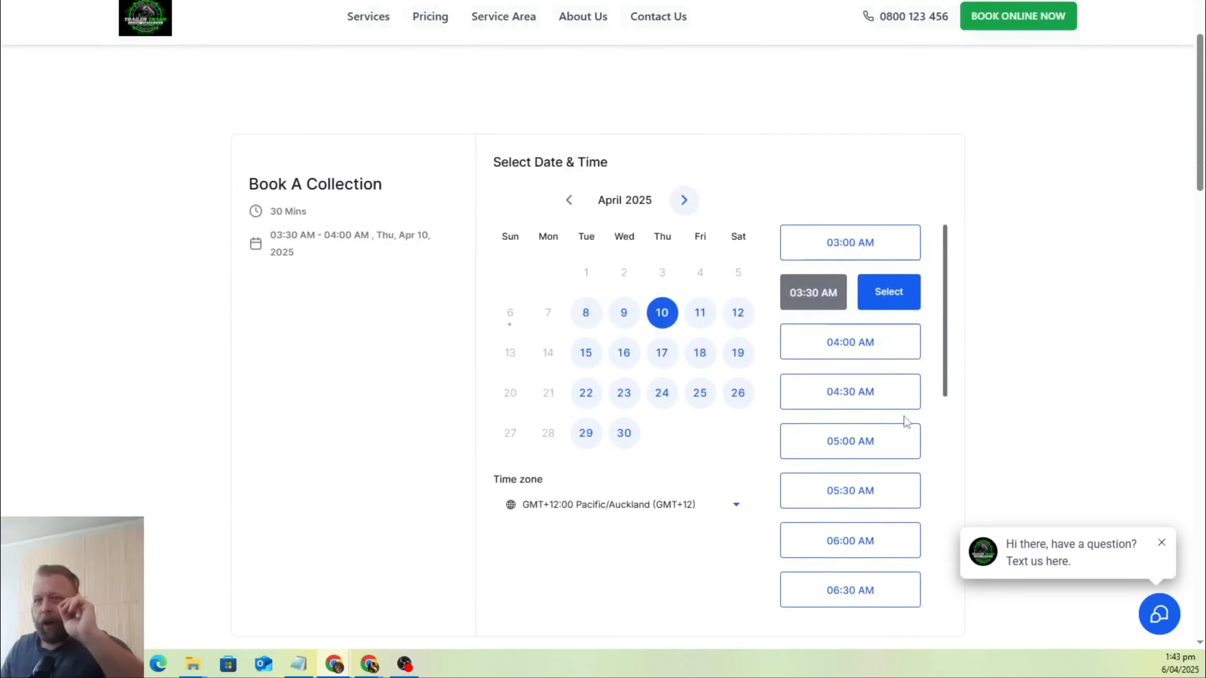
click(890, 299)
scroll(754, 456, up, 5)
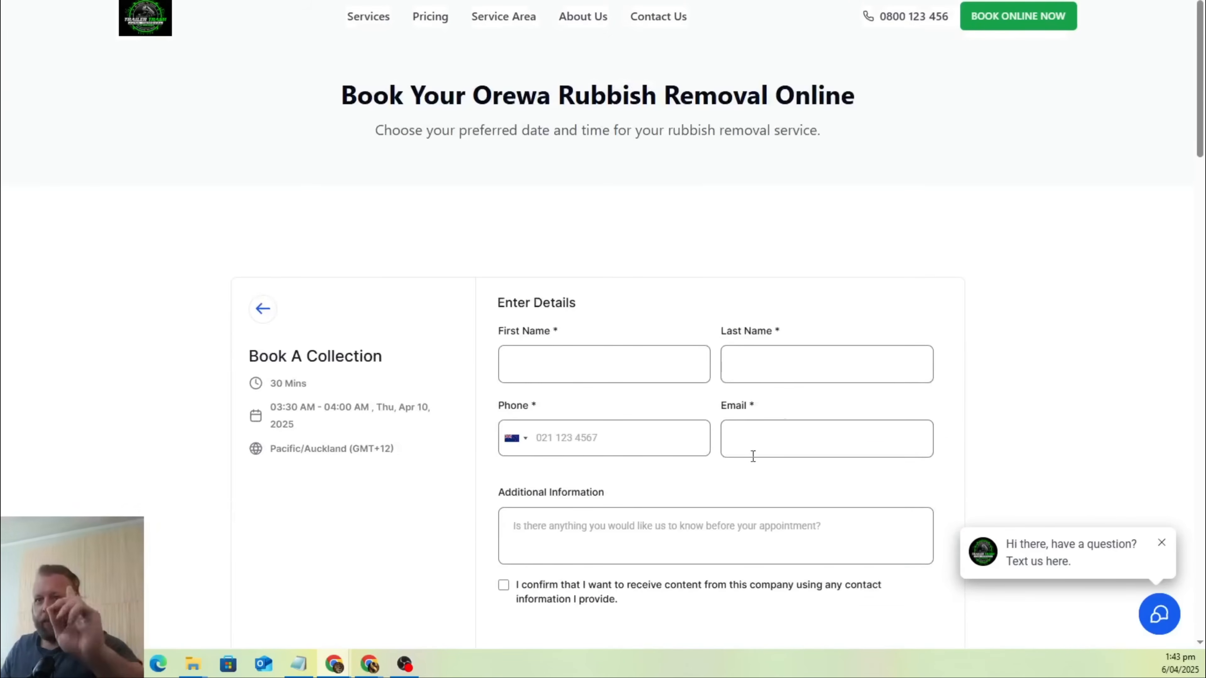
scroll(754, 456, down, 3)
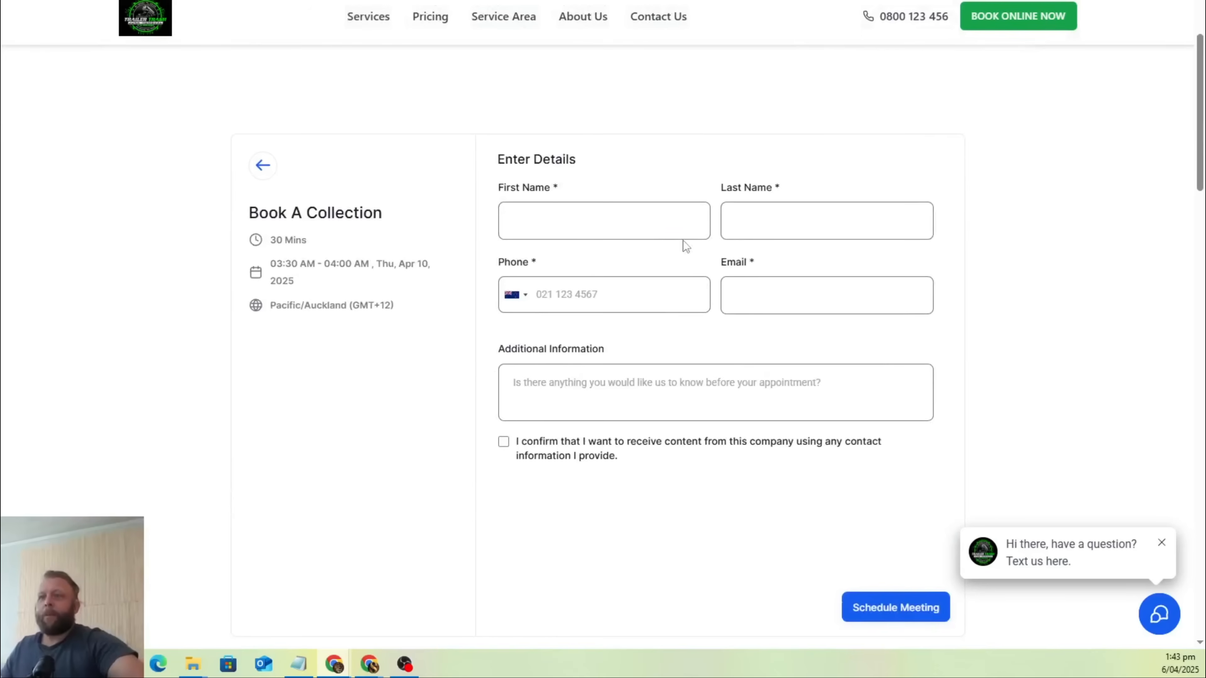
Enter the customer's first name and last name in the booking details.
click(649, 227)
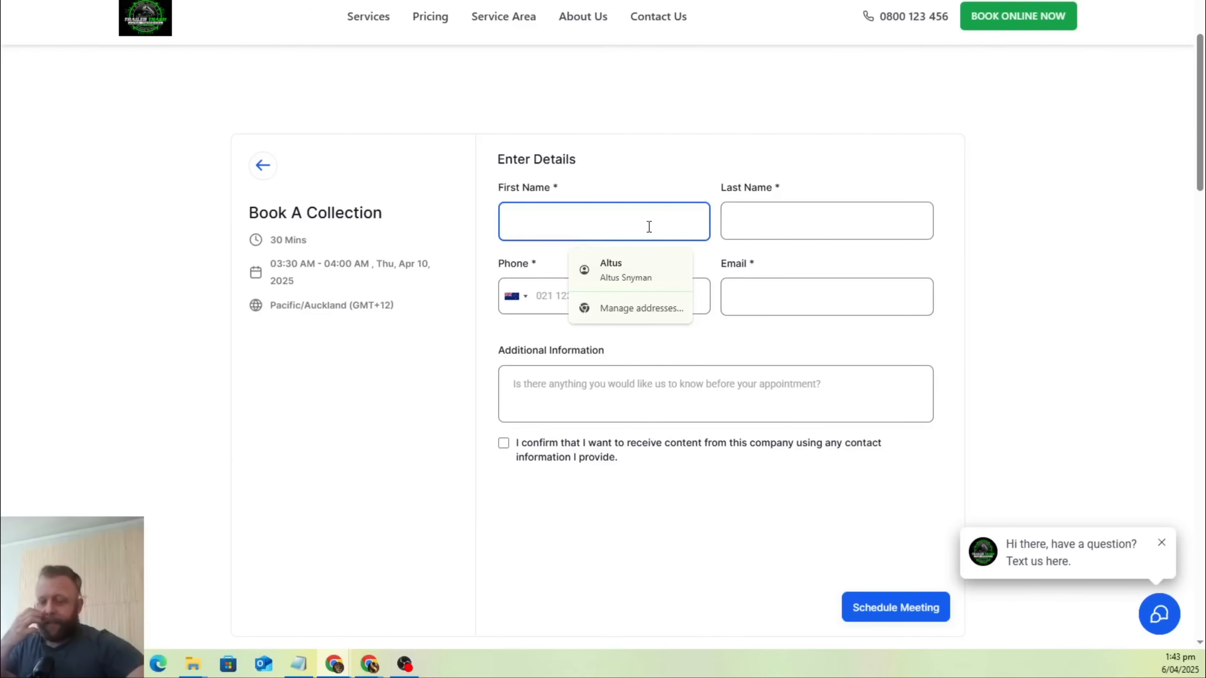
text(DAV)
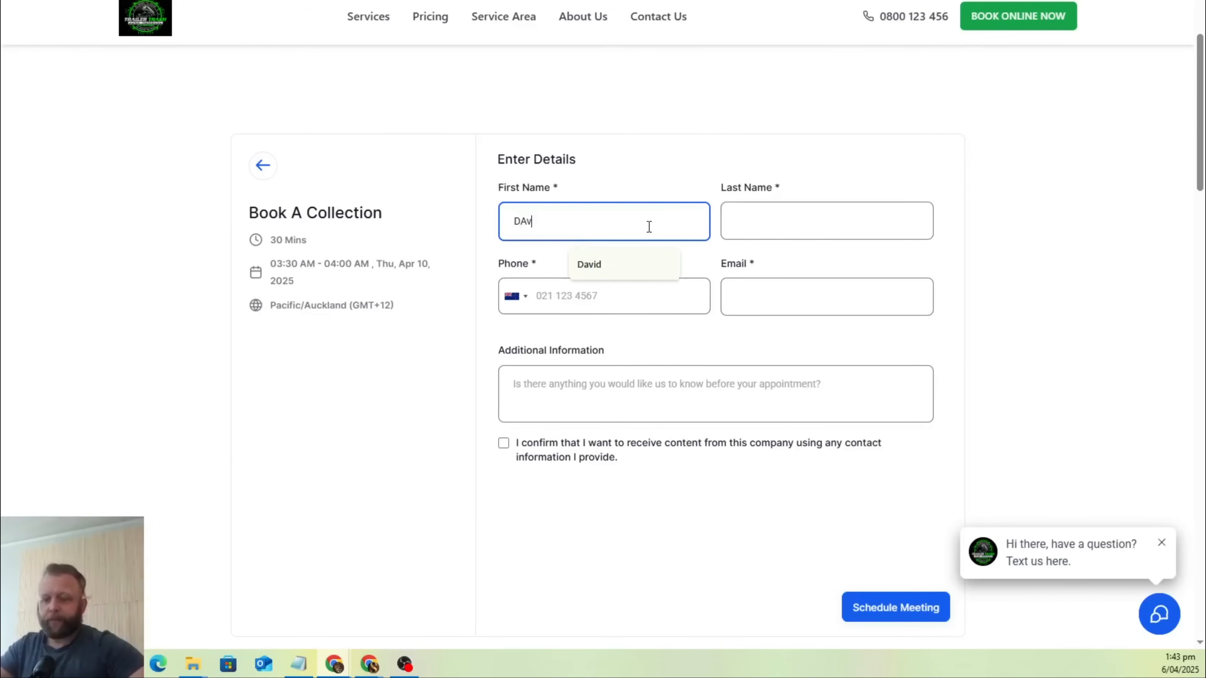
key(BackSpace)
key(BackSpace)
key(BackSpace)
key(Escape)
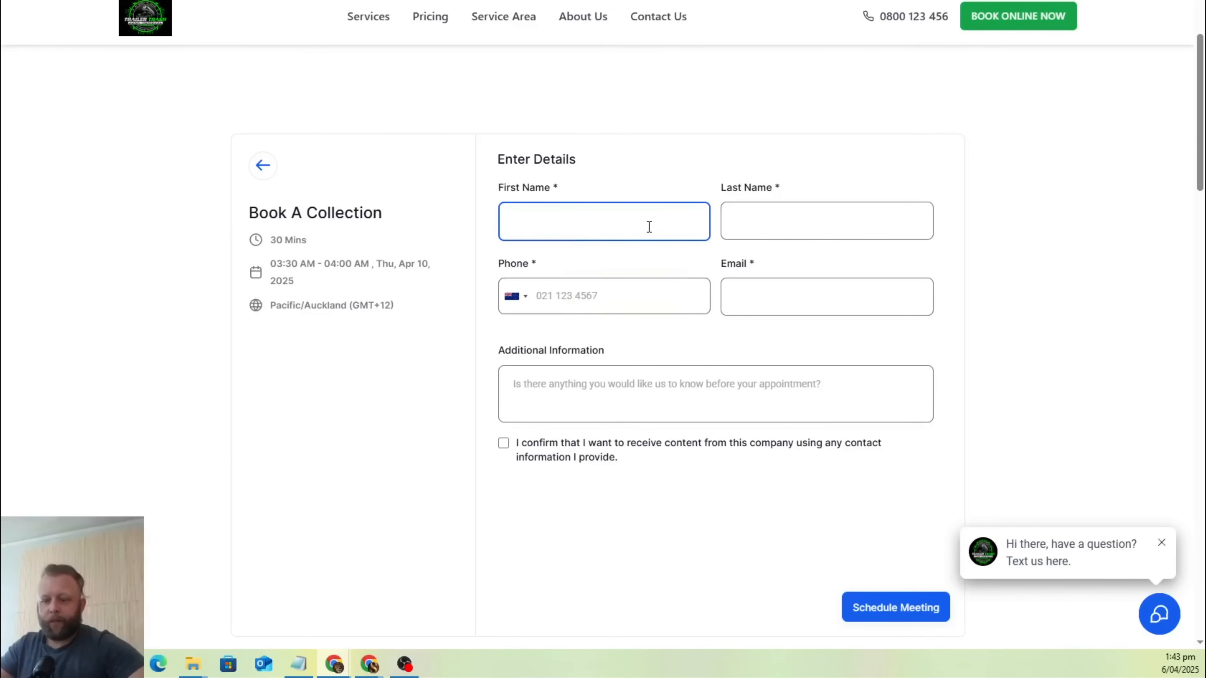
text(David)
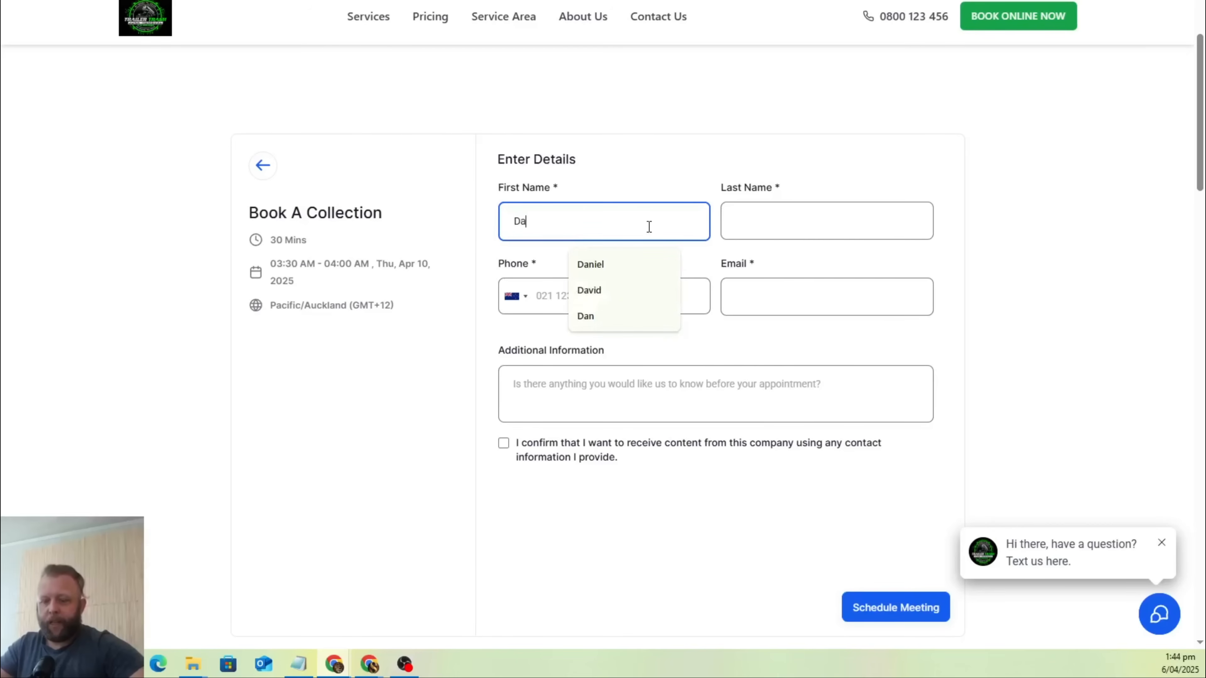
key(Tab)
text(Reeee)
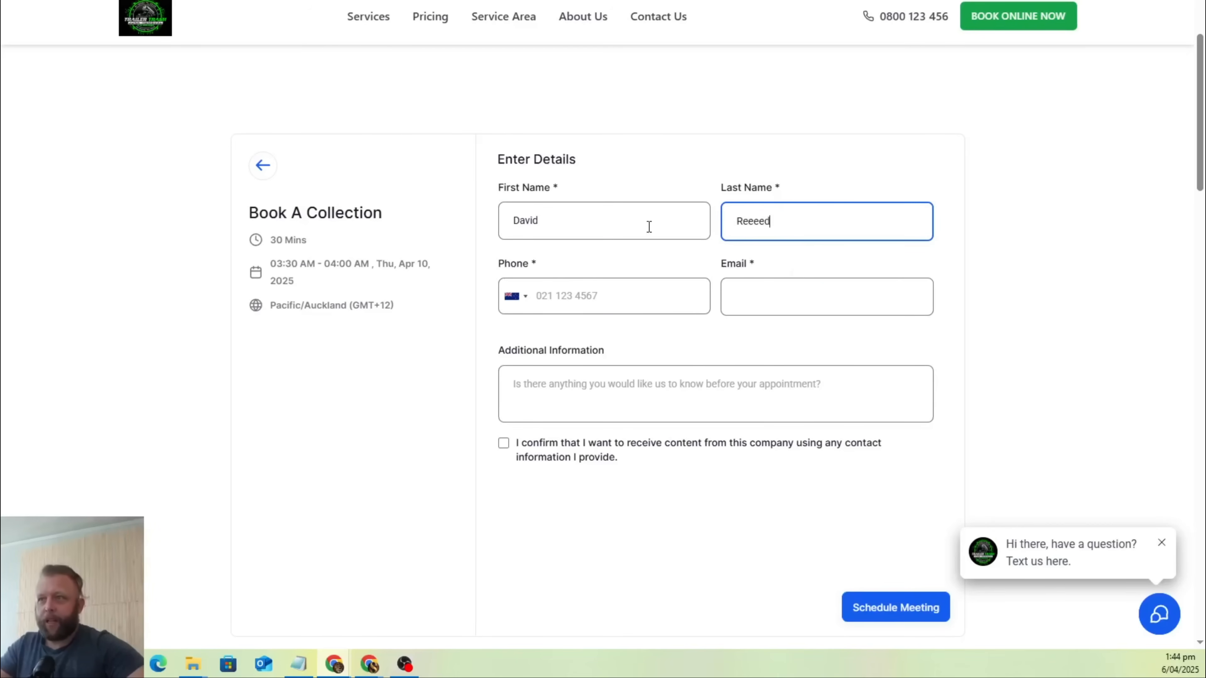
Enter the customer's phone number in the booking details.
key(Tab)
key(Tab)
text(02)
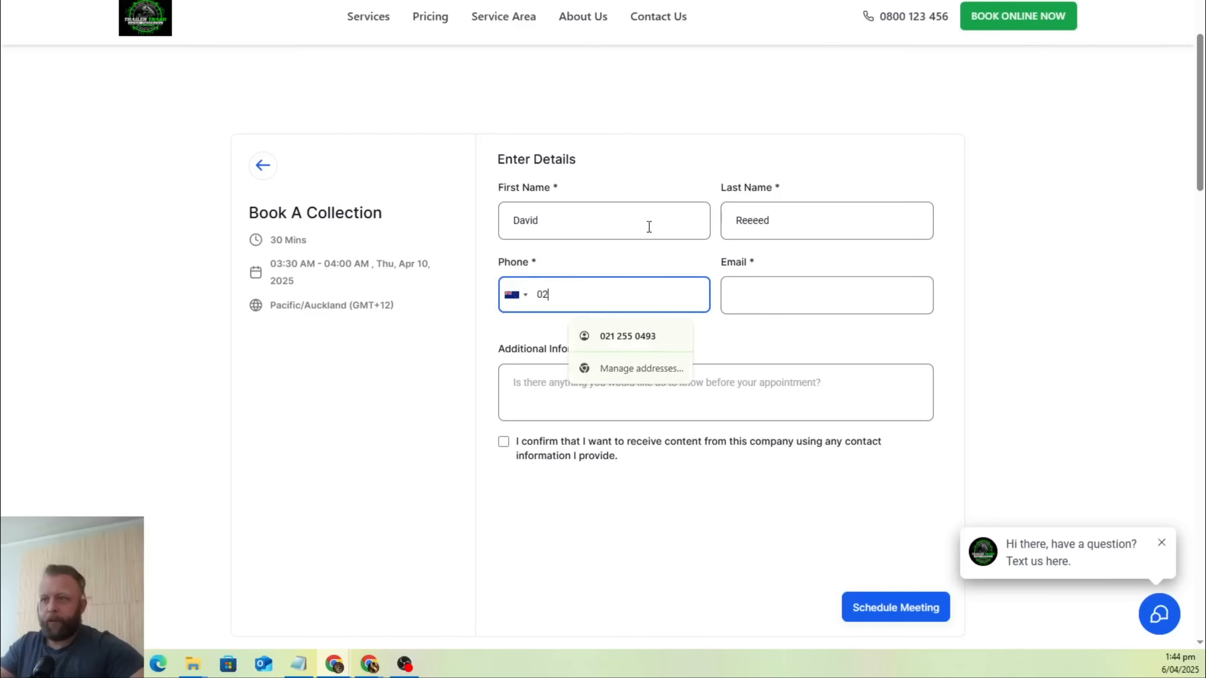
text(12)
key(Down)
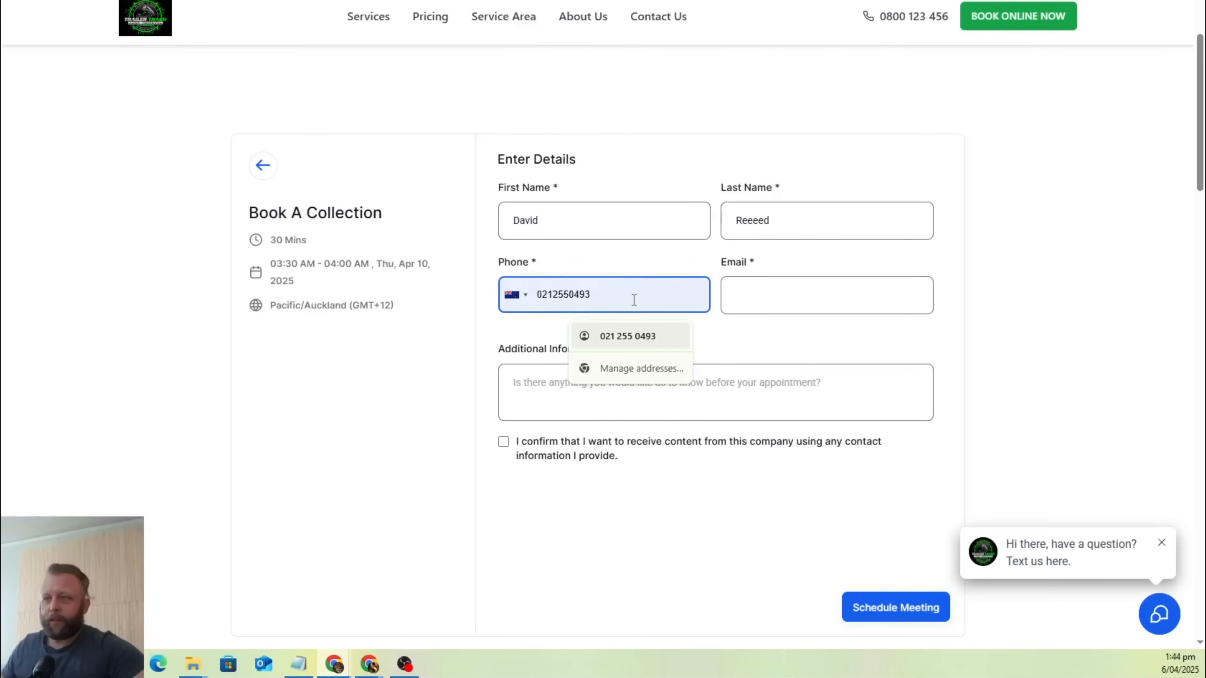
click(625, 336)
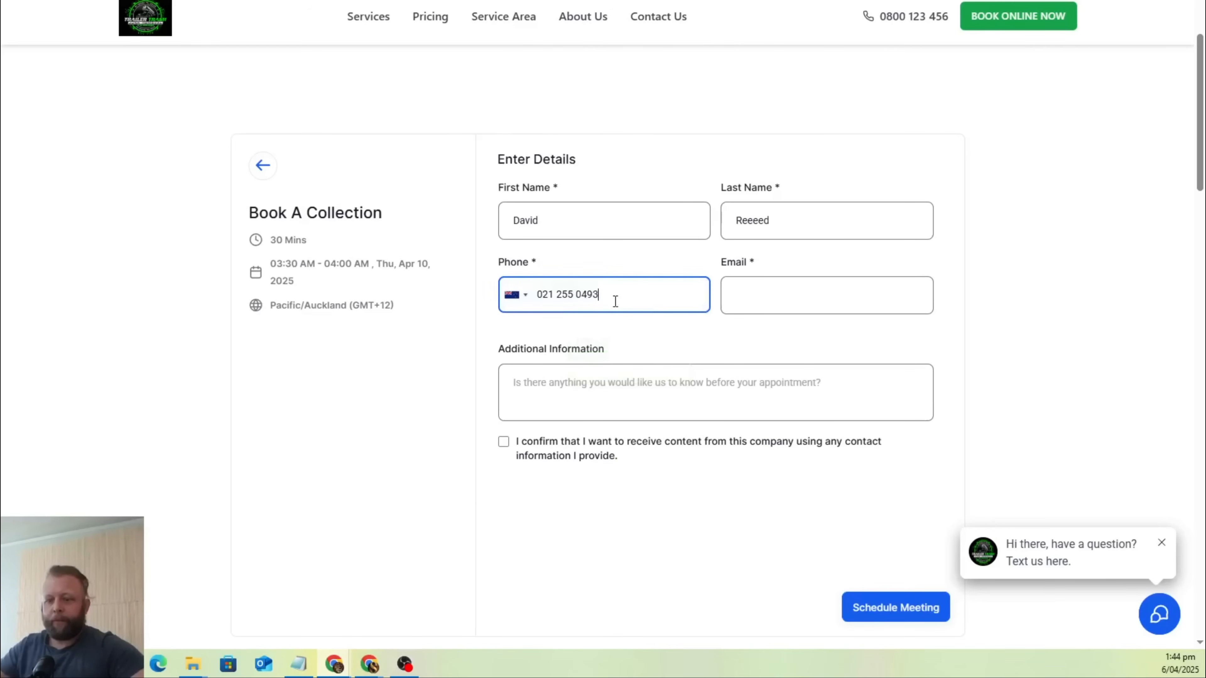
key(Tab)
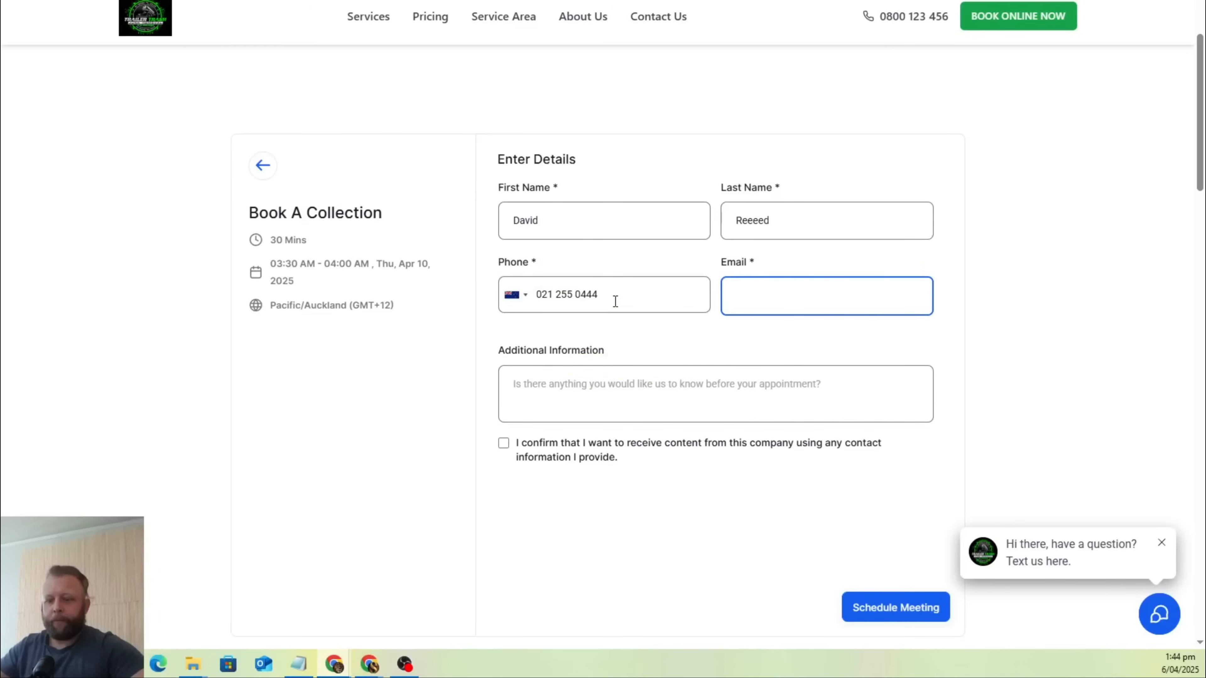
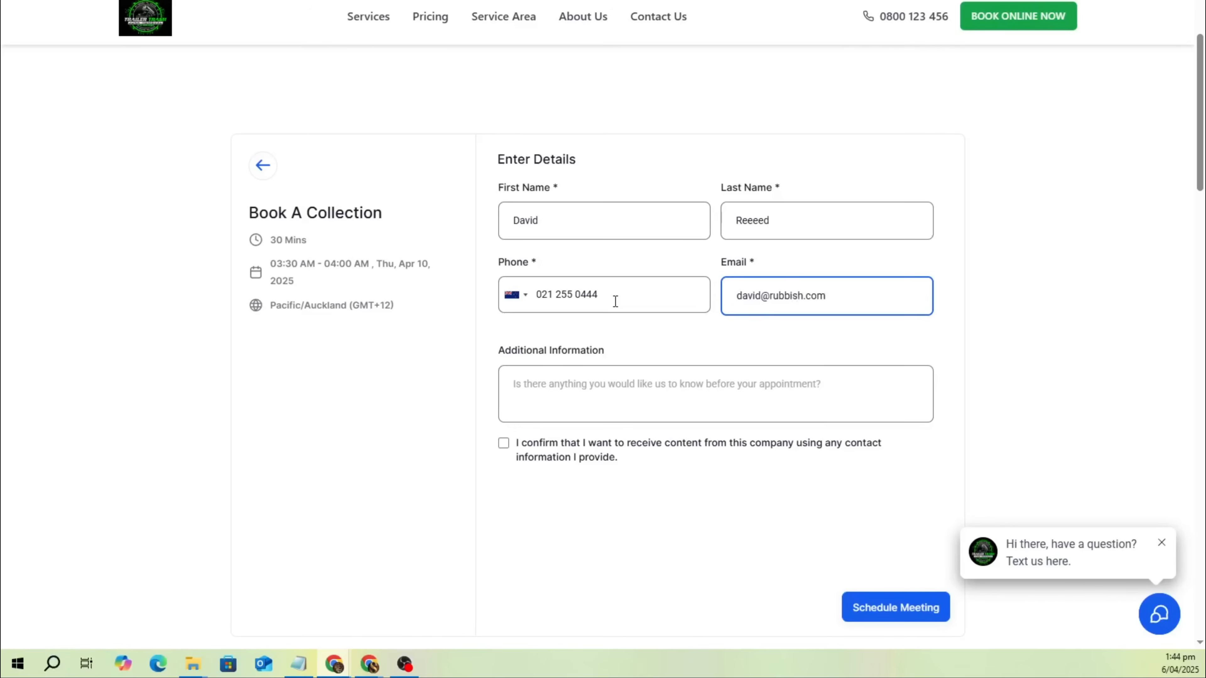
Fill in the customer's e-mail address in the booking details.
click(554, 524)
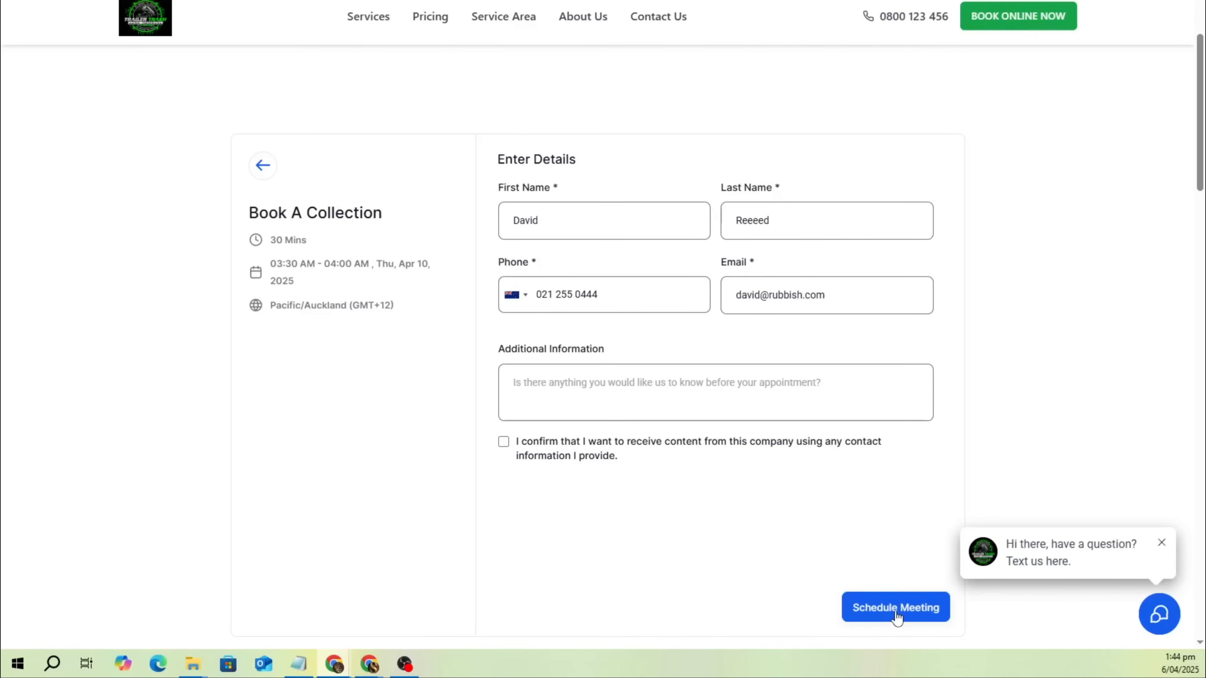
Give consent to receive content from the company, leave the additional information empty, and schedule the collection meeting.
click(895, 613)
click(558, 401)
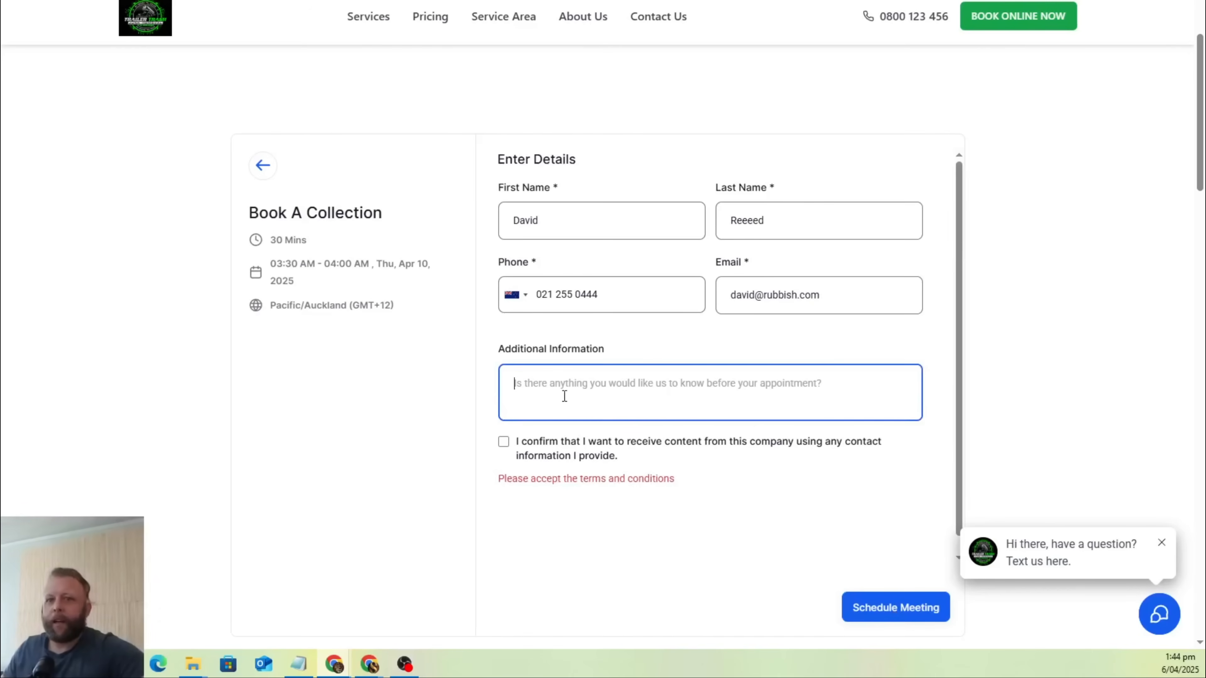
click(503, 442)
scroll(713, 418, down, 4)
scroll(762, 374, up, 4)
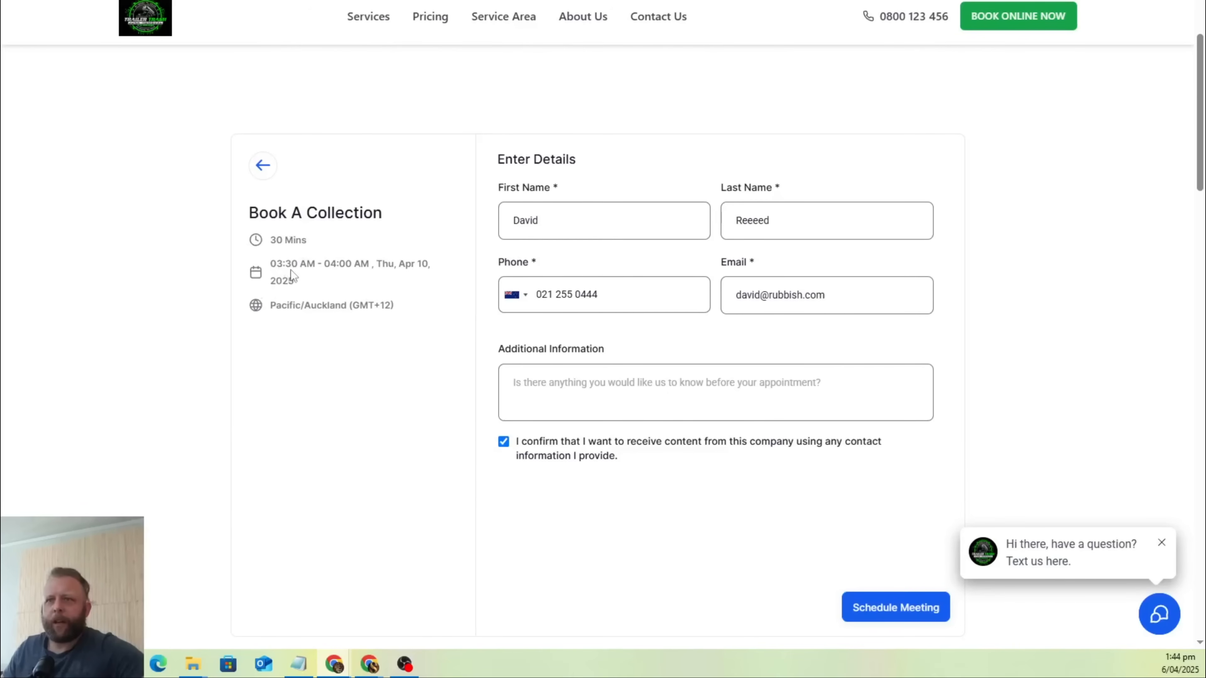
click(879, 613)
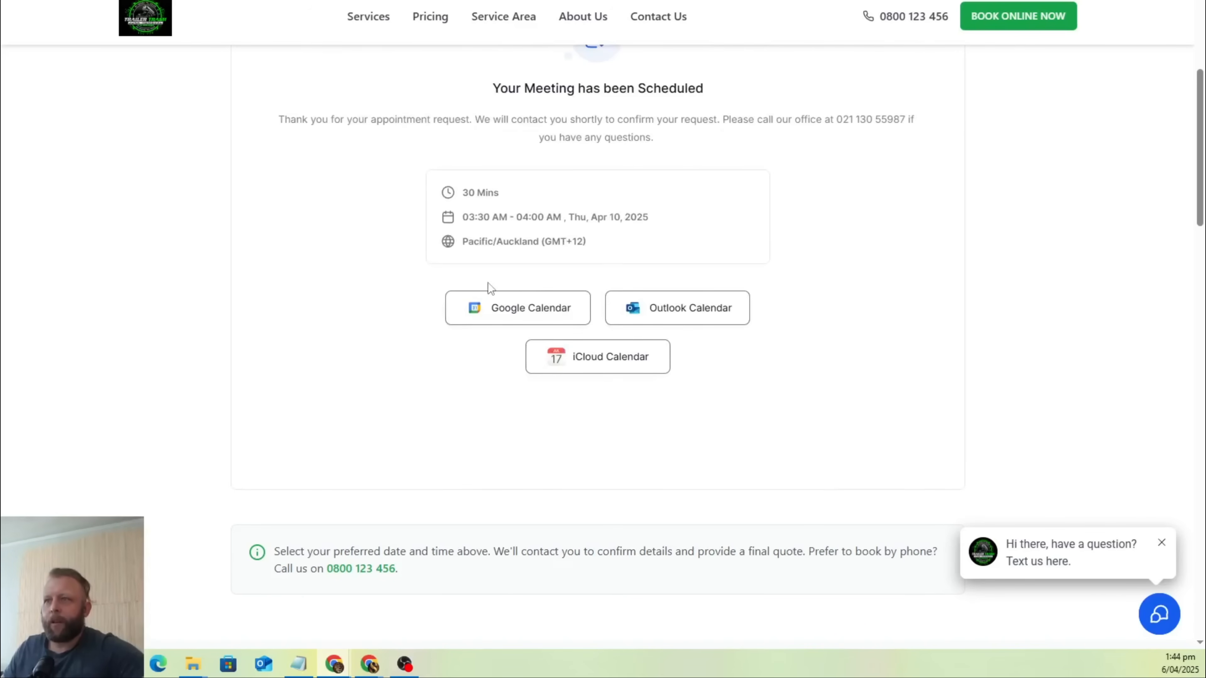
Review the scheduled meeting's confirmation details and its add-to-calendar options.
scroll(538, 296, up, 5)
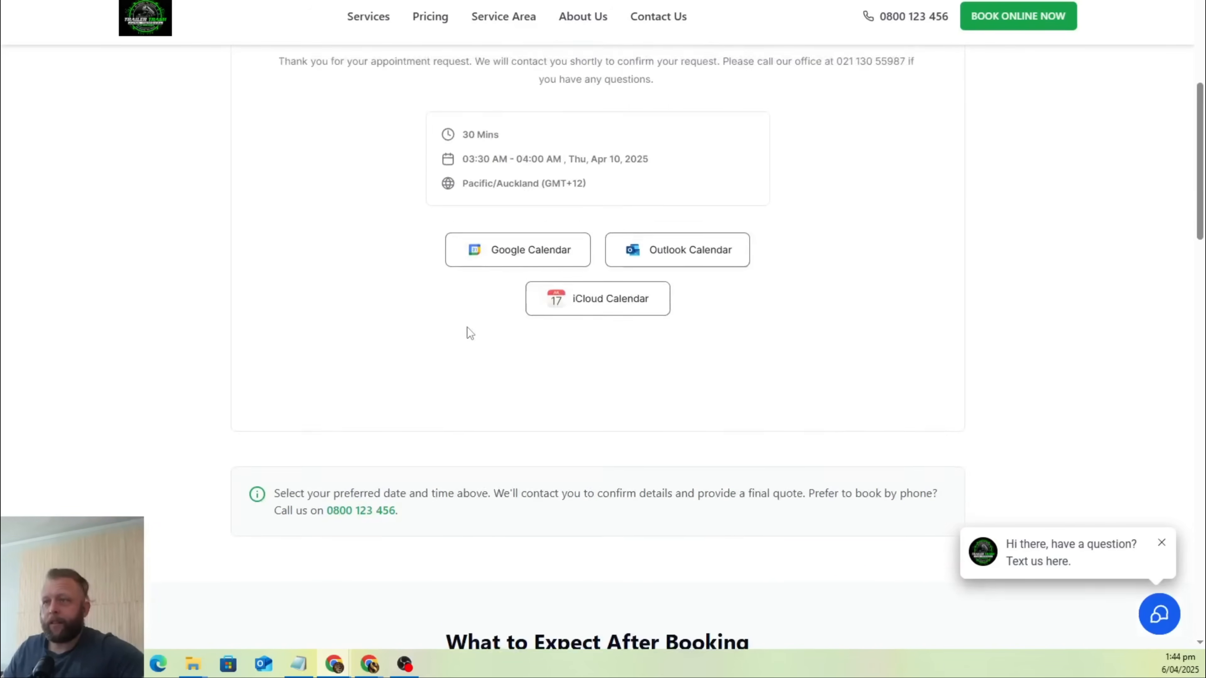
scroll(810, 436, down, 4)
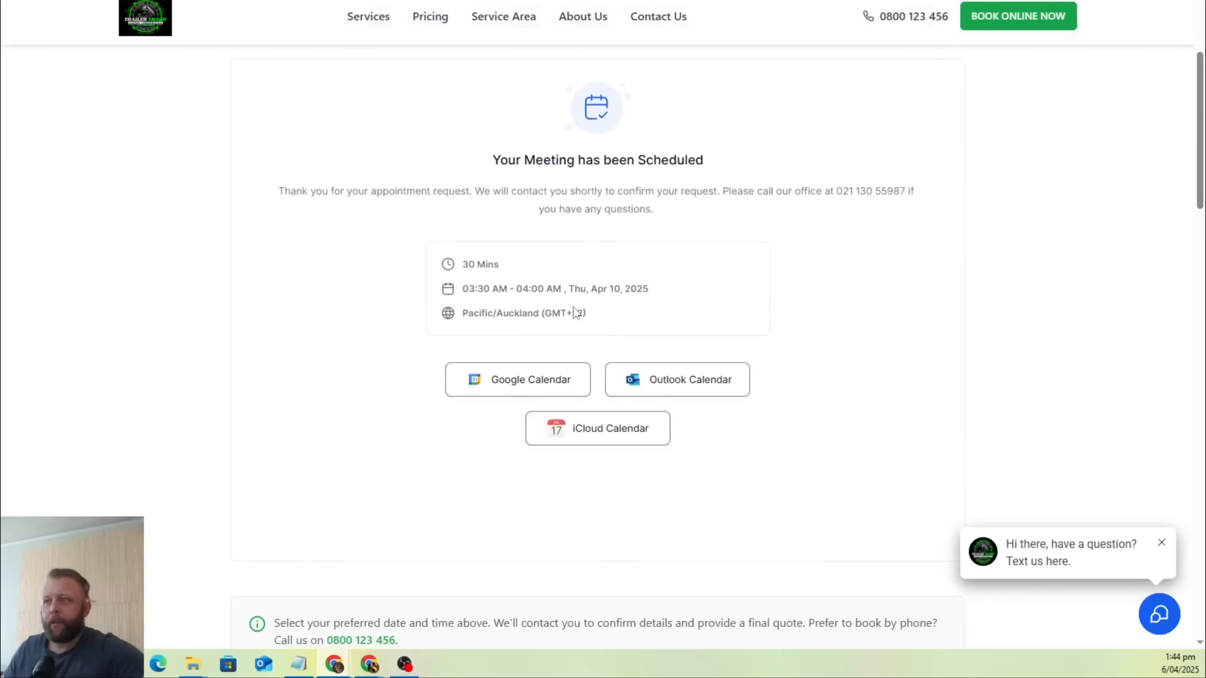
scroll(576, 313, down, 1)
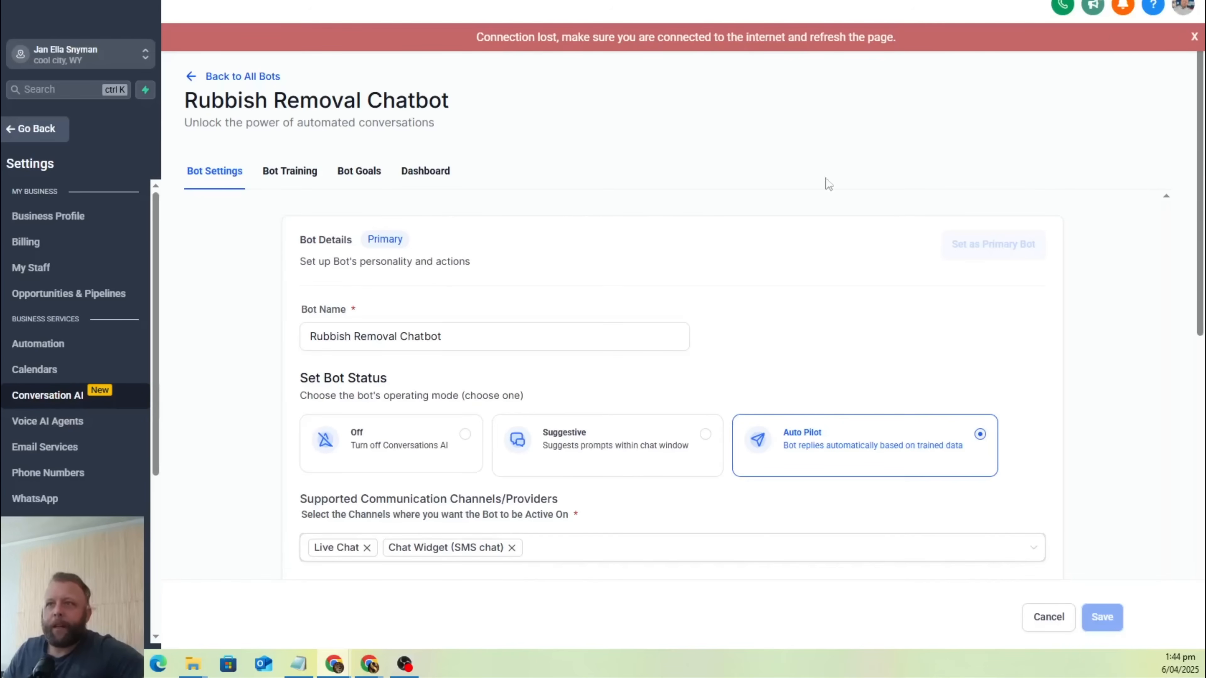
Check the CRM calendar for the week of April 6 with the account user's appointments shown, and locate the sample booking on Wednesday.
click(34, 131)
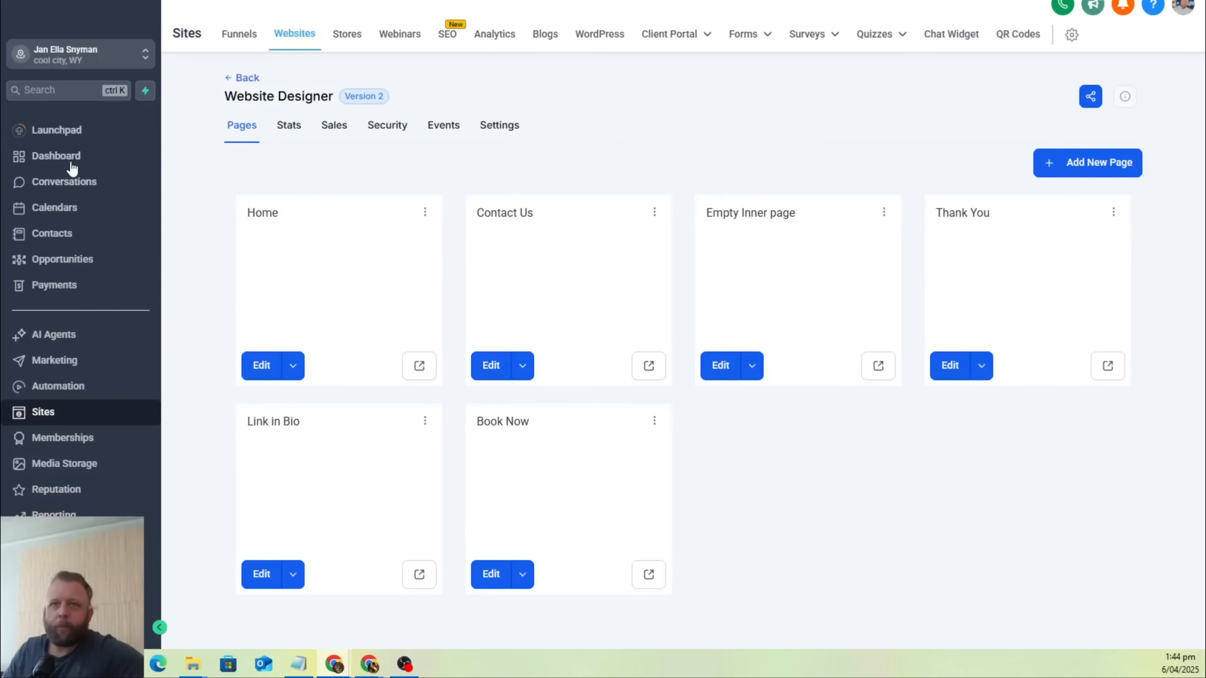
click(61, 209)
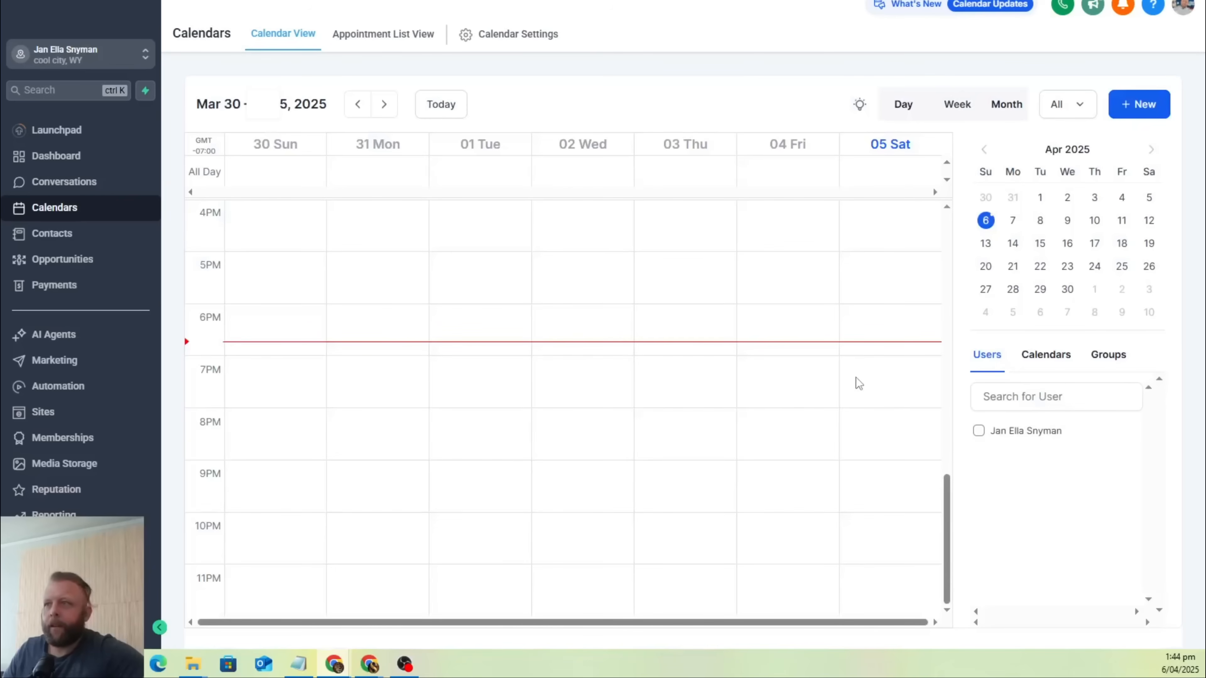
click(385, 104)
scroll(798, 434, up, 15)
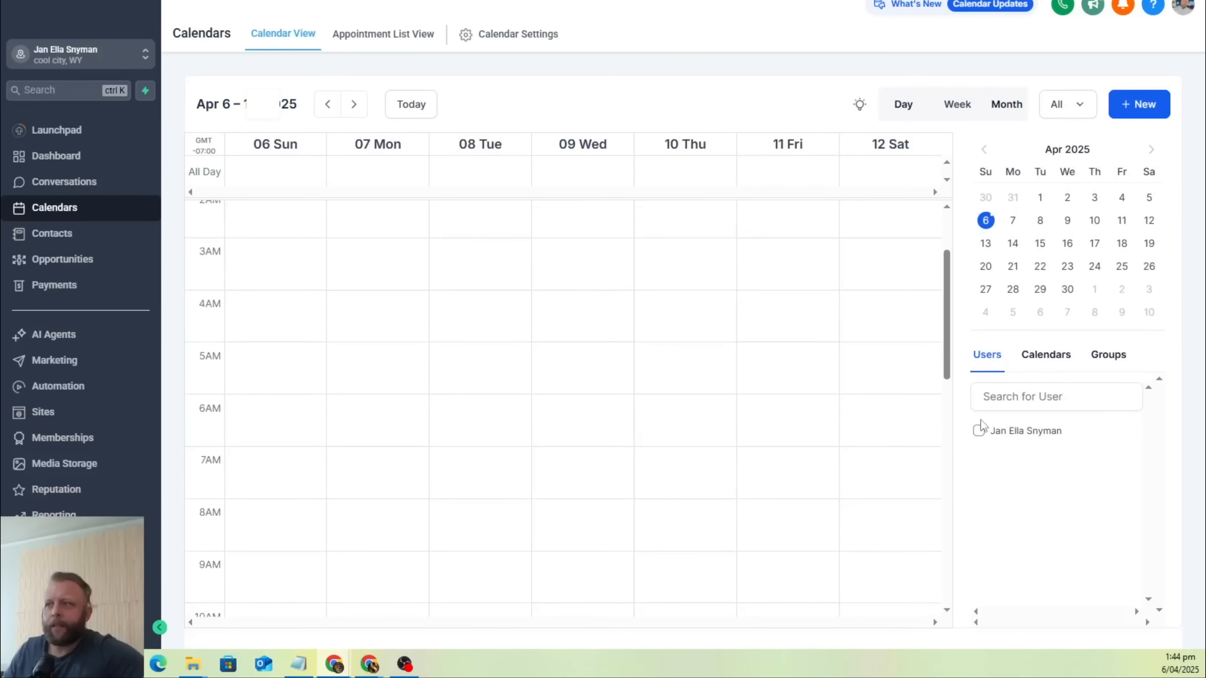
click(979, 429)
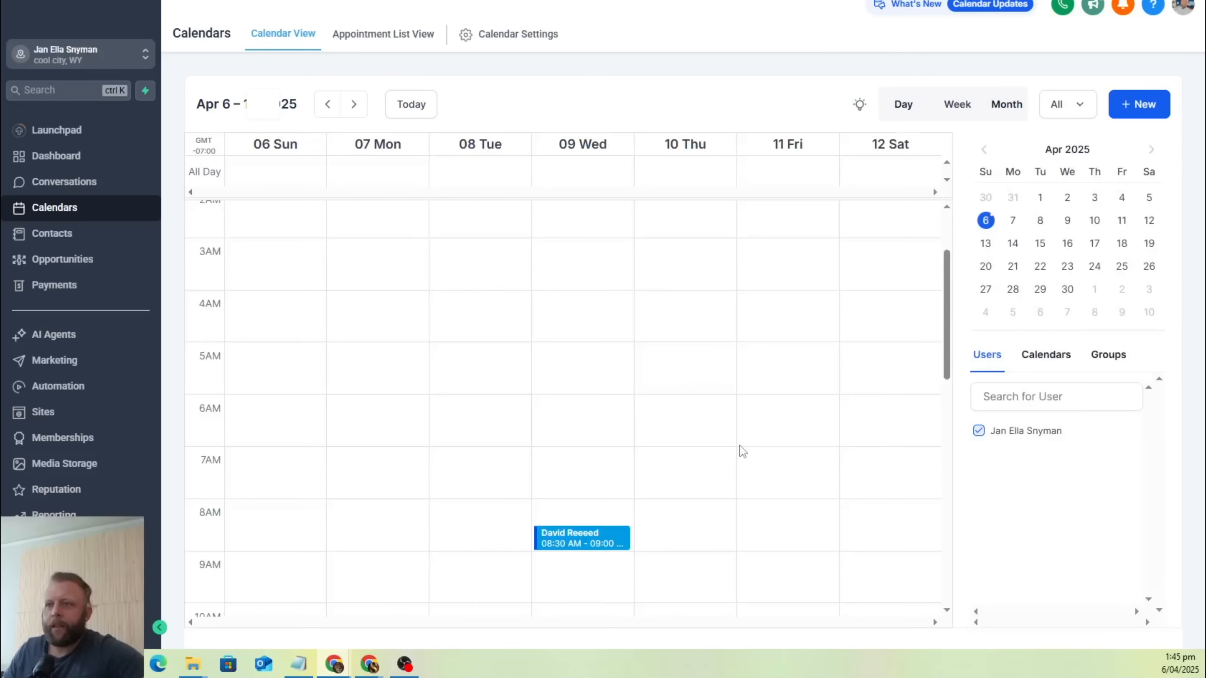
scroll(742, 451, down, 3)
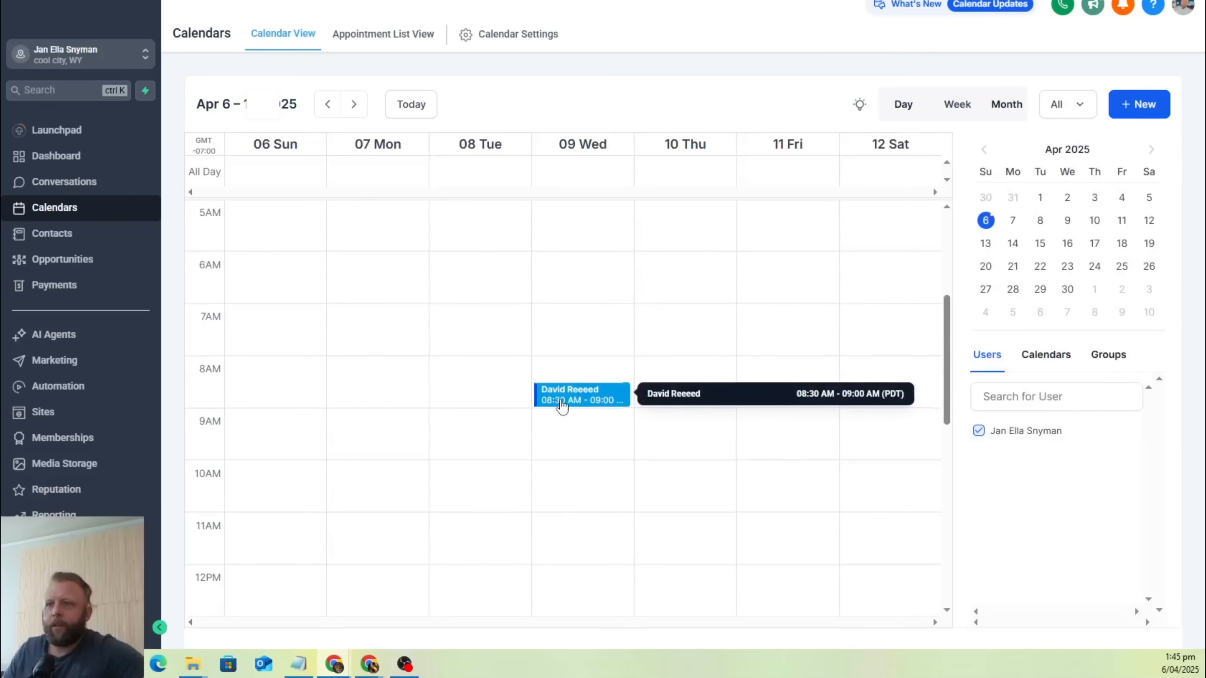
scroll(562, 406, up, 4)
scroll(563, 406, down, 3)
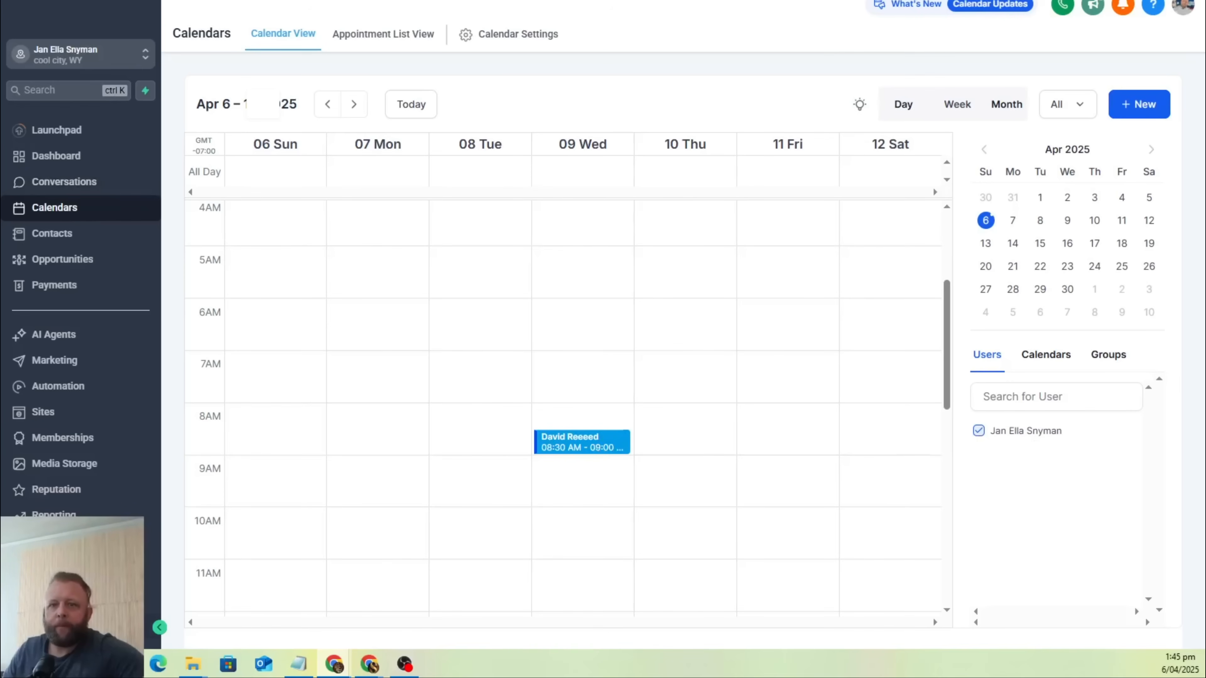
Review the CRM's business profile settings and its list of contacts.
click(71, 627)
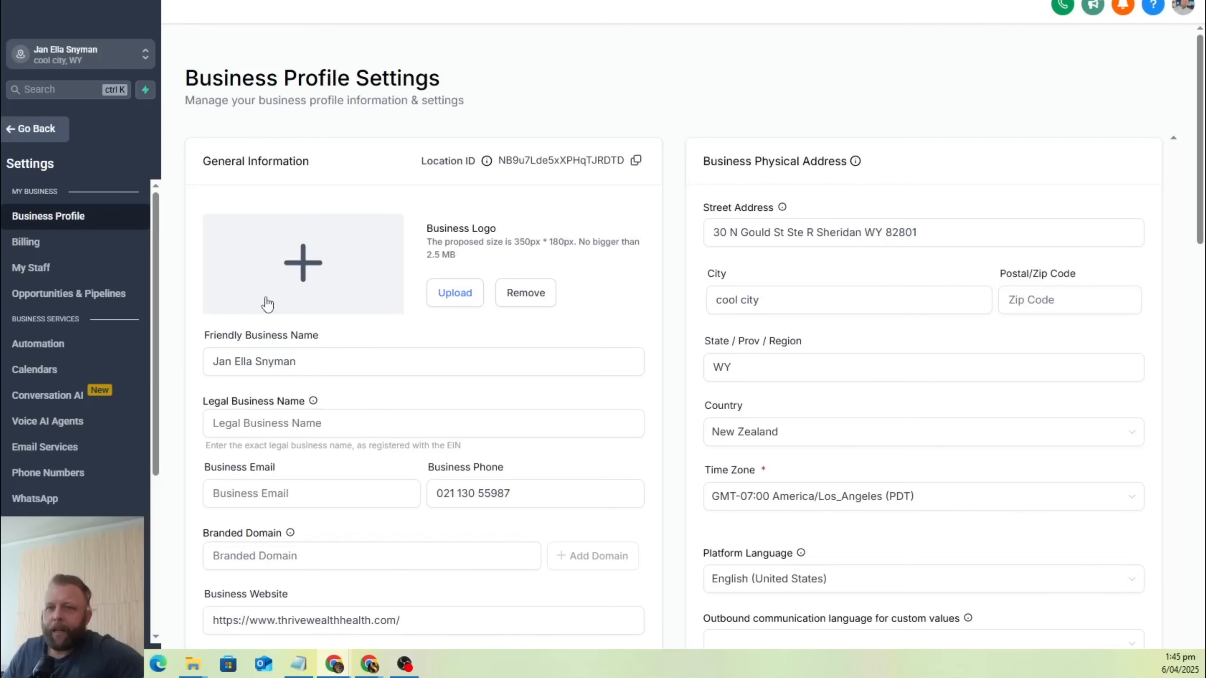
mouse_move(156, 248)
mouse_down()
mouse_move(152, 385)
mouse_move(153, 228)
mouse_up()
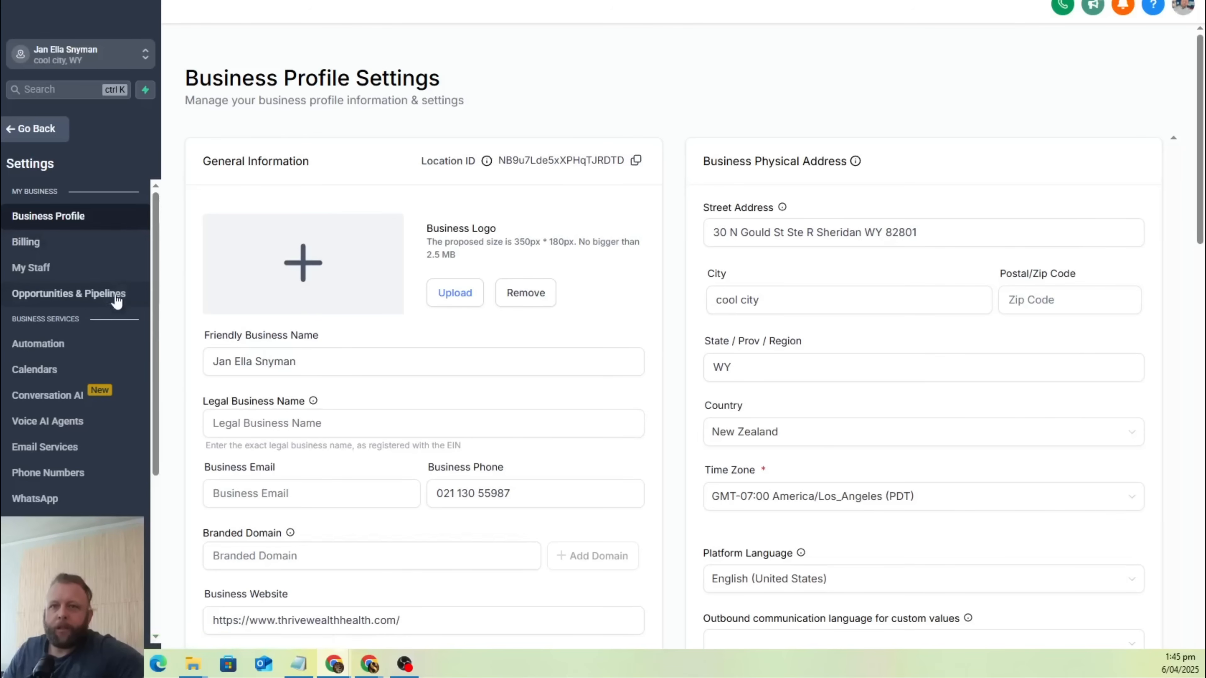
click(35, 136)
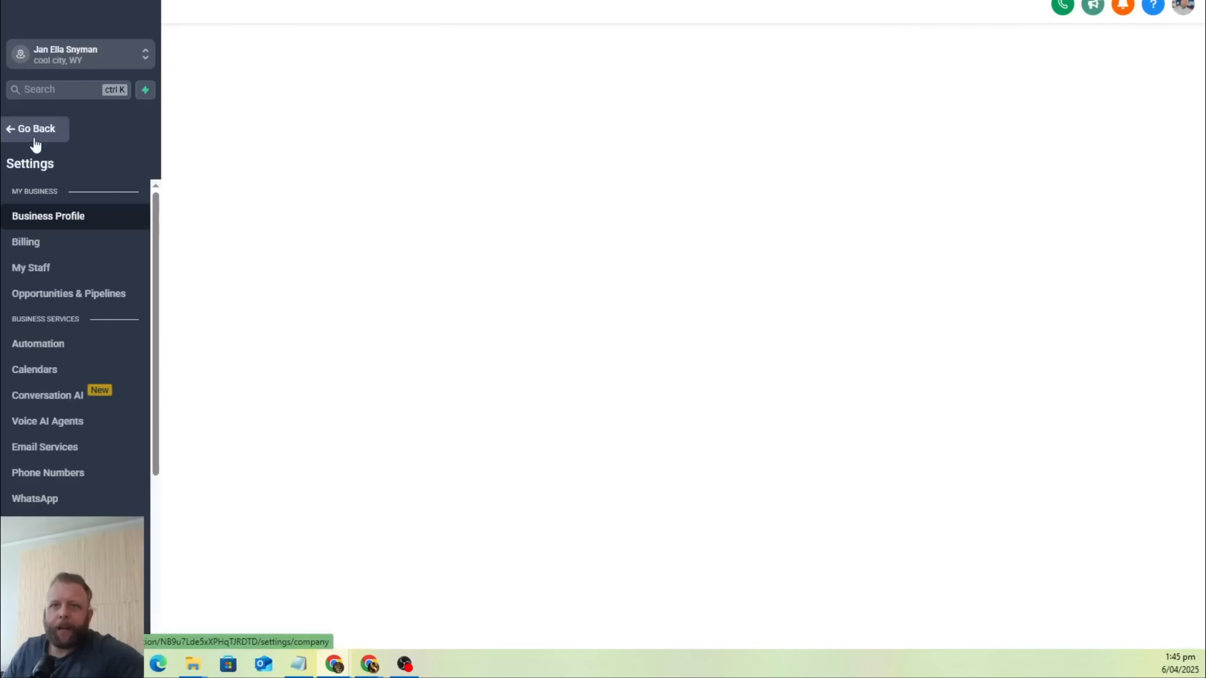
click(35, 138)
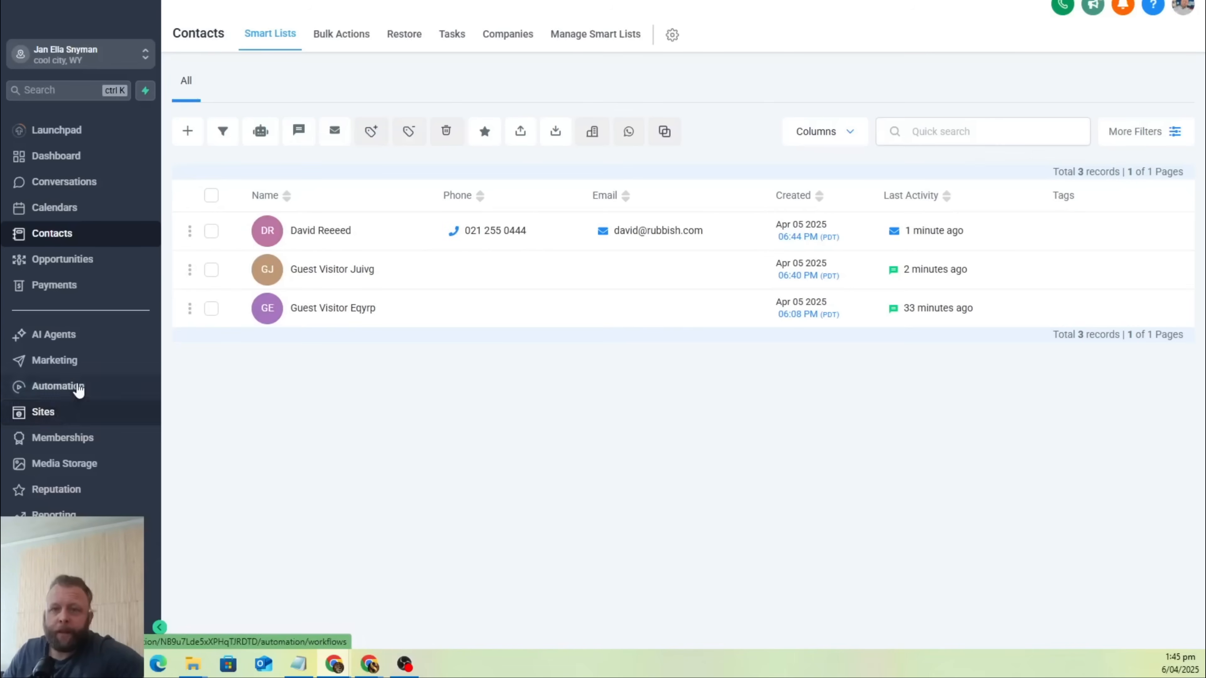
Open Form 24 in the form builder from the recently updated forms.
click(64, 412)
mouse_move(755, 29)
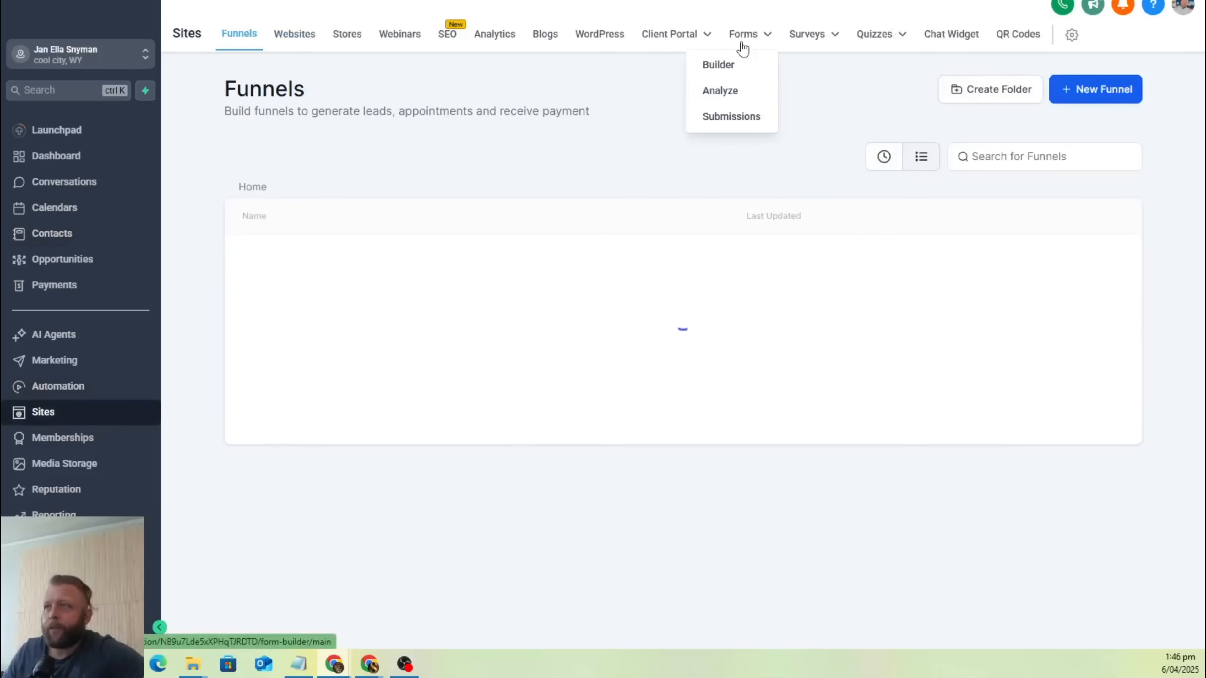
click(726, 71)
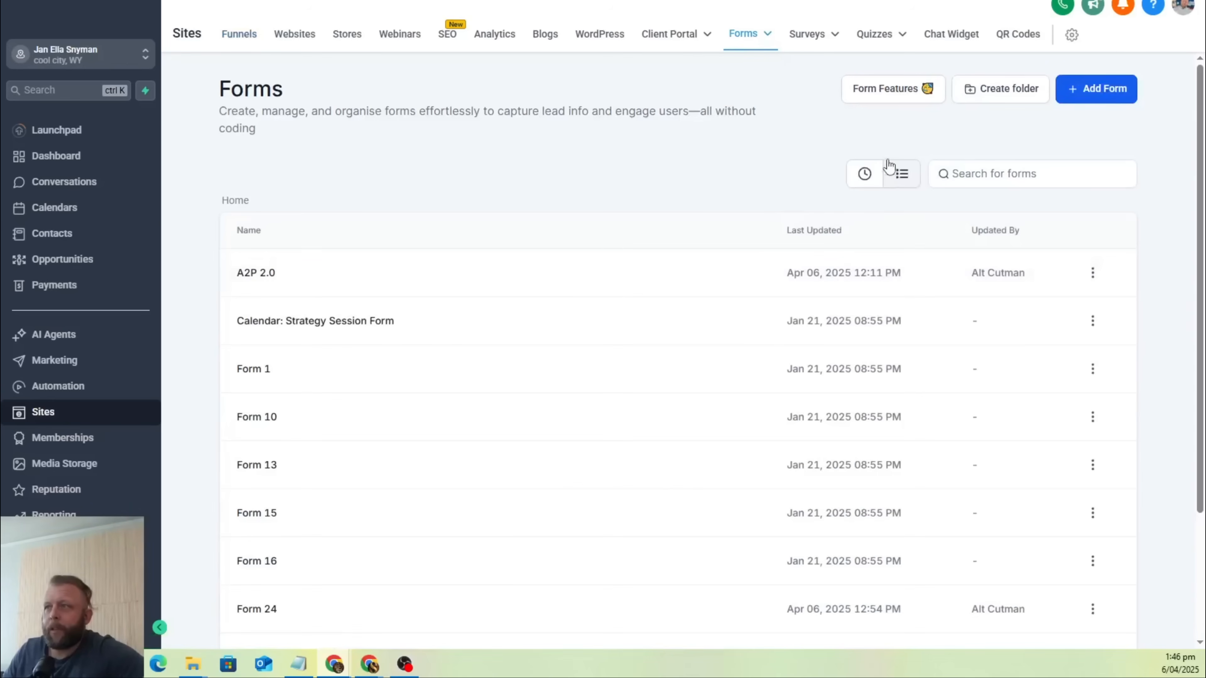
click(869, 175)
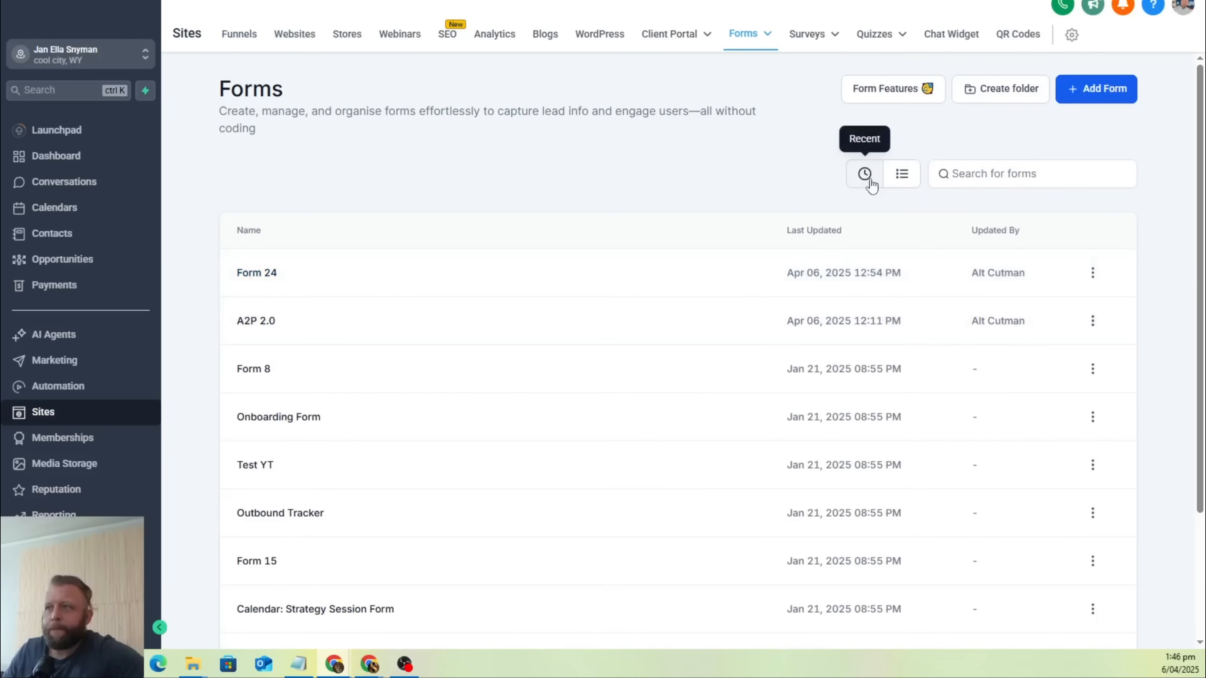
scroll(1061, 294, down, 3)
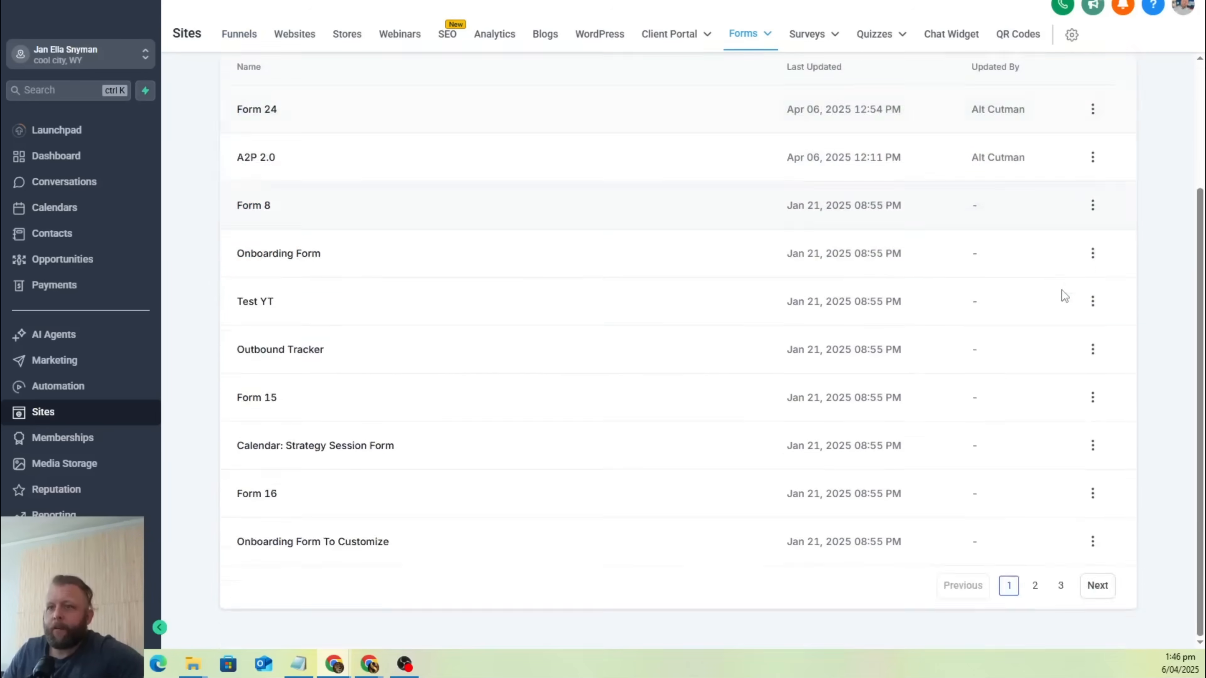
scroll(1061, 294, up, 3)
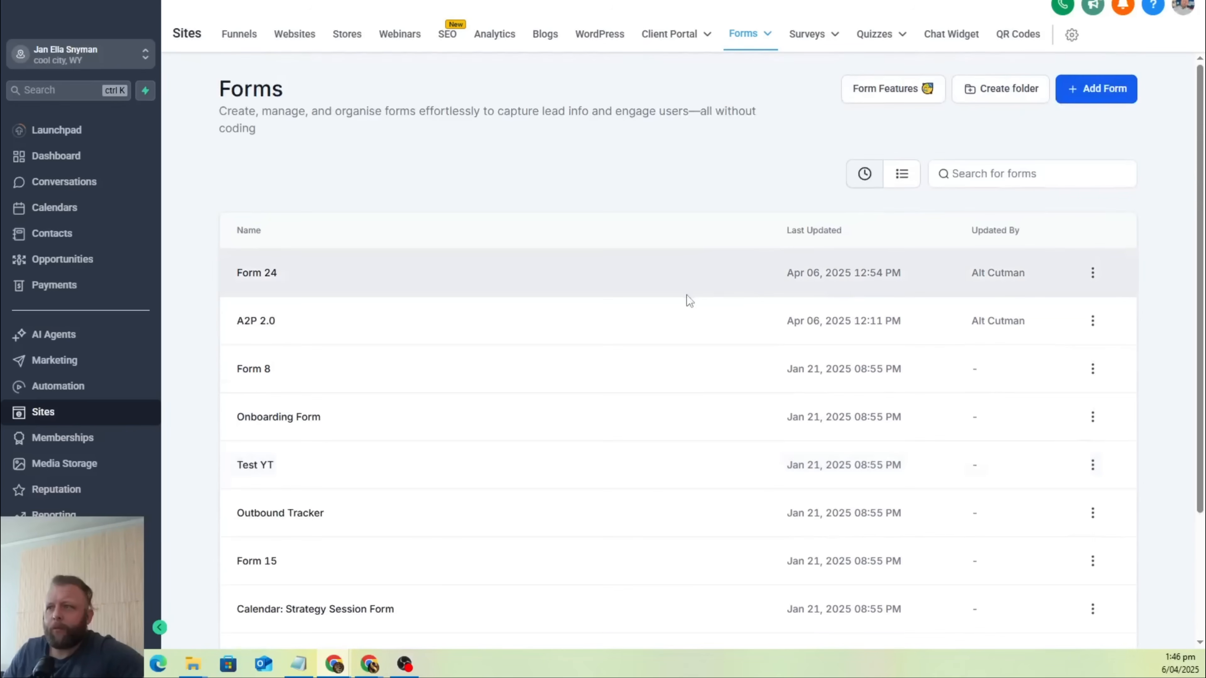
click(625, 282)
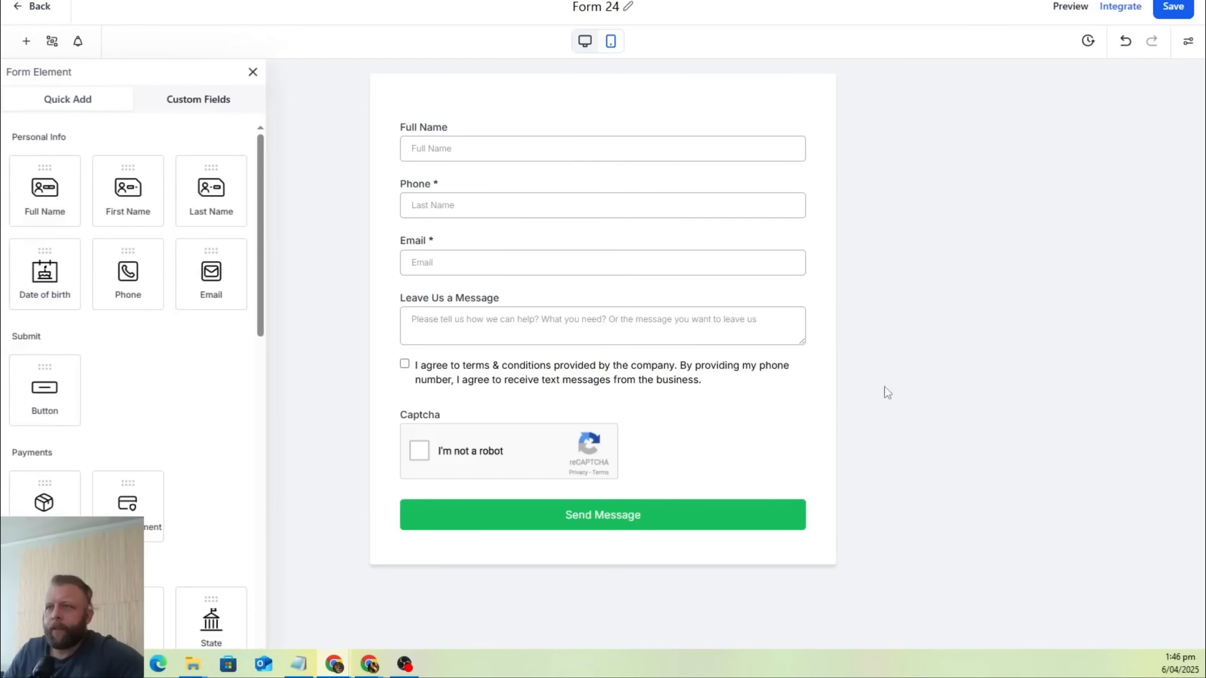
Set Form 24's on-submit message to "We Received your message and we will get back to you ASAP!" and save the form.
click(1187, 53)
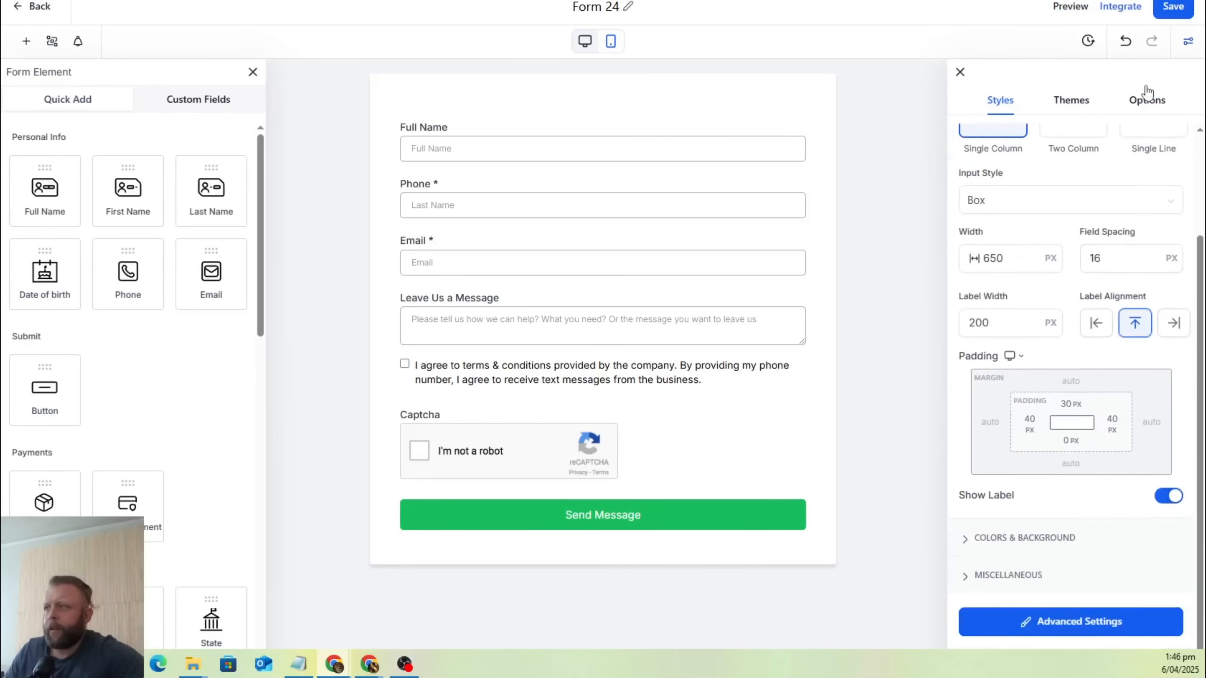
click(1145, 101)
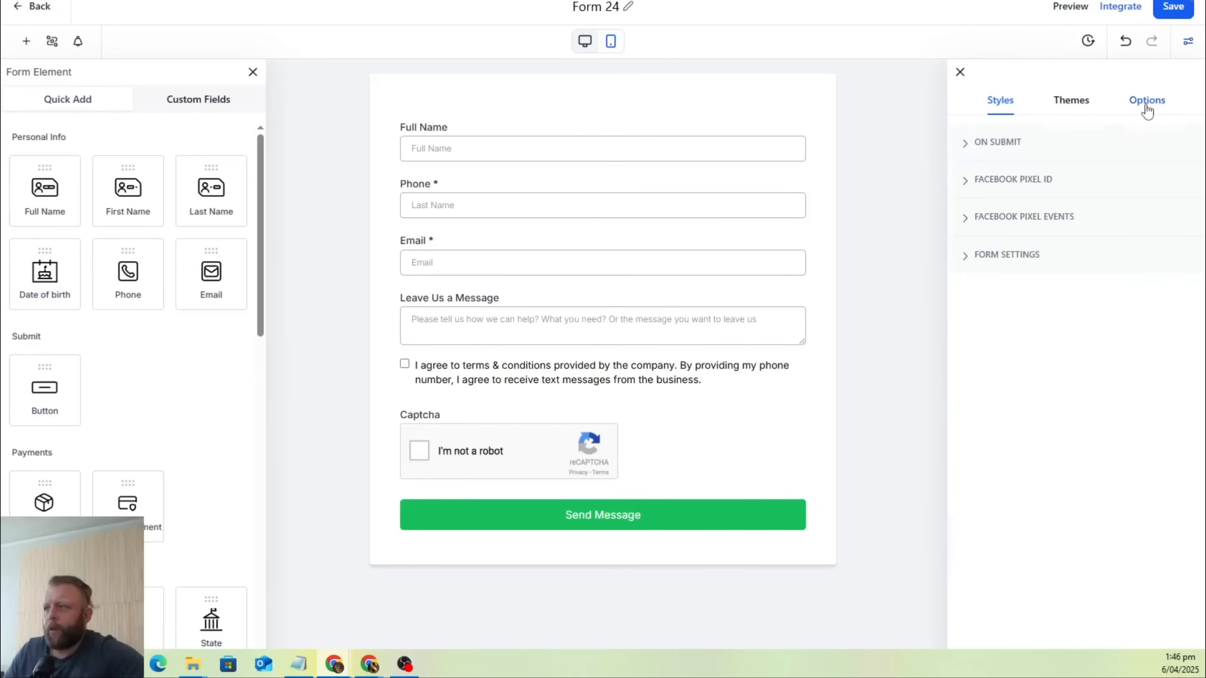
click(971, 150)
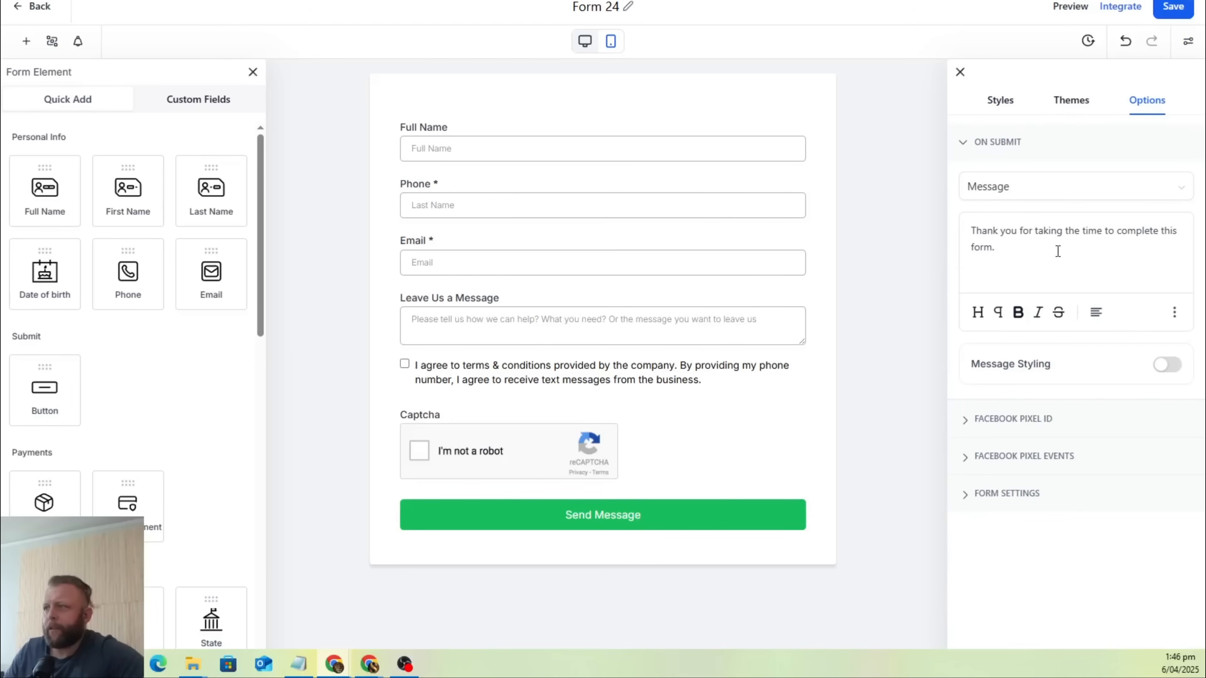
drag(1048, 259, 961, 235)
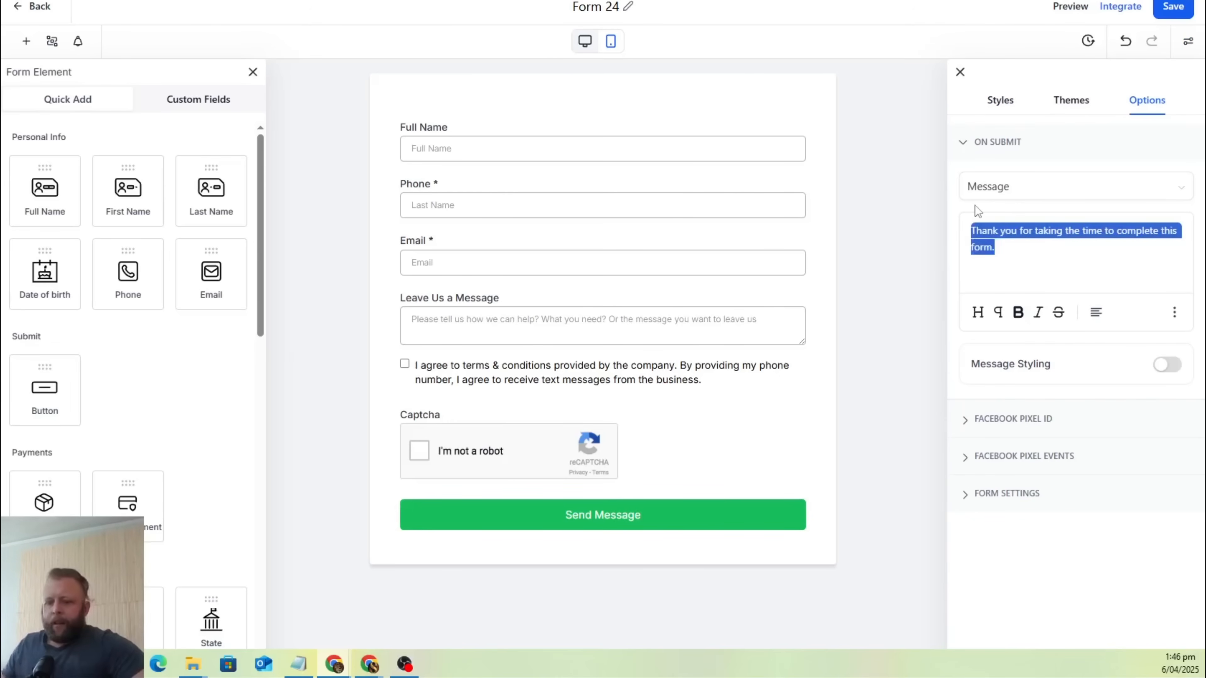
text(We REceived)
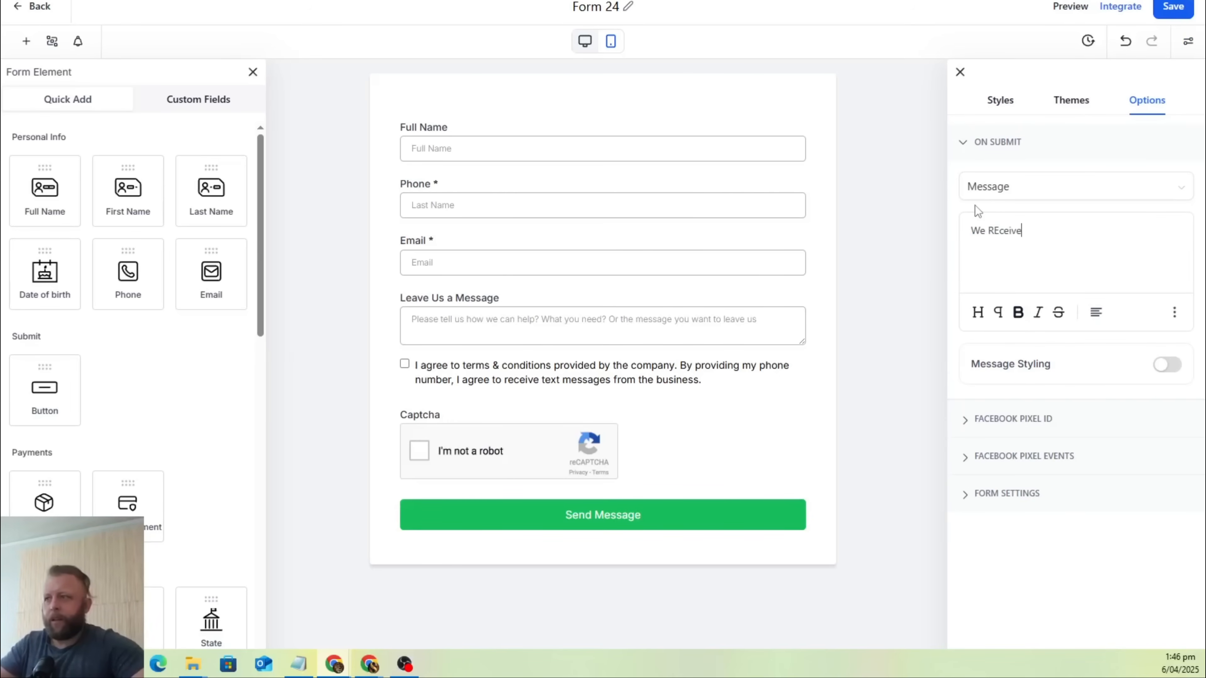
key(BackSpace)
key(BackSpace)
key(BackSpace)
key(BackSpace)
key(BackSpace)
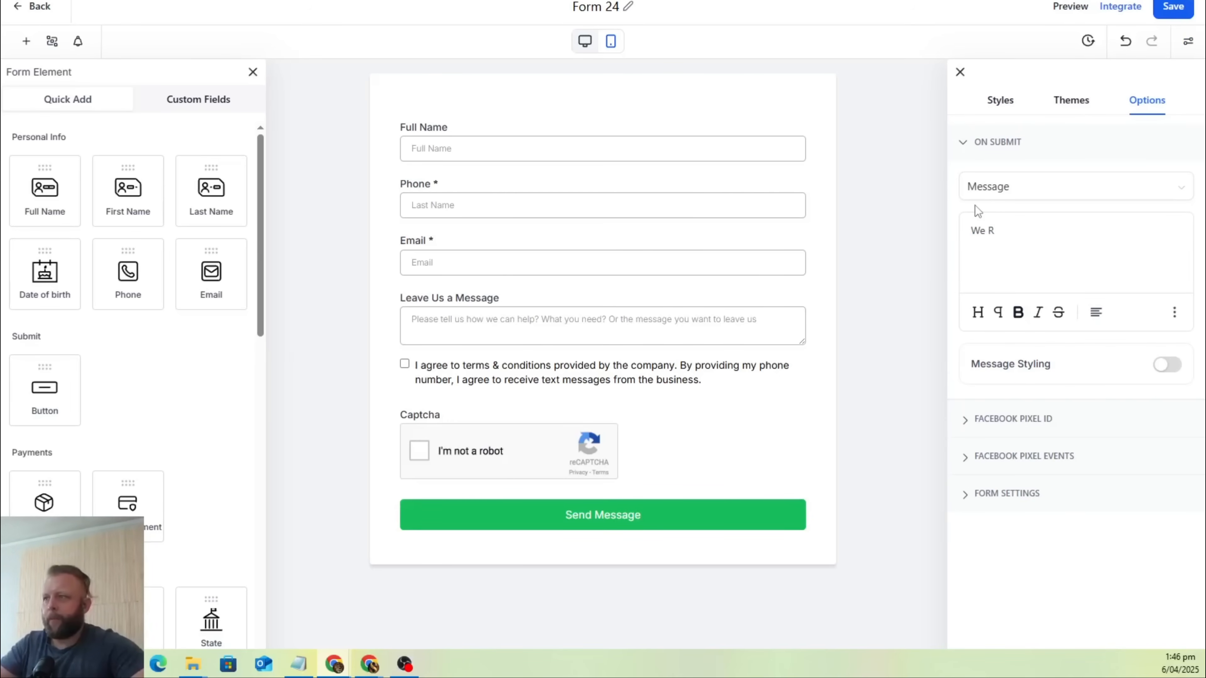
text(e)
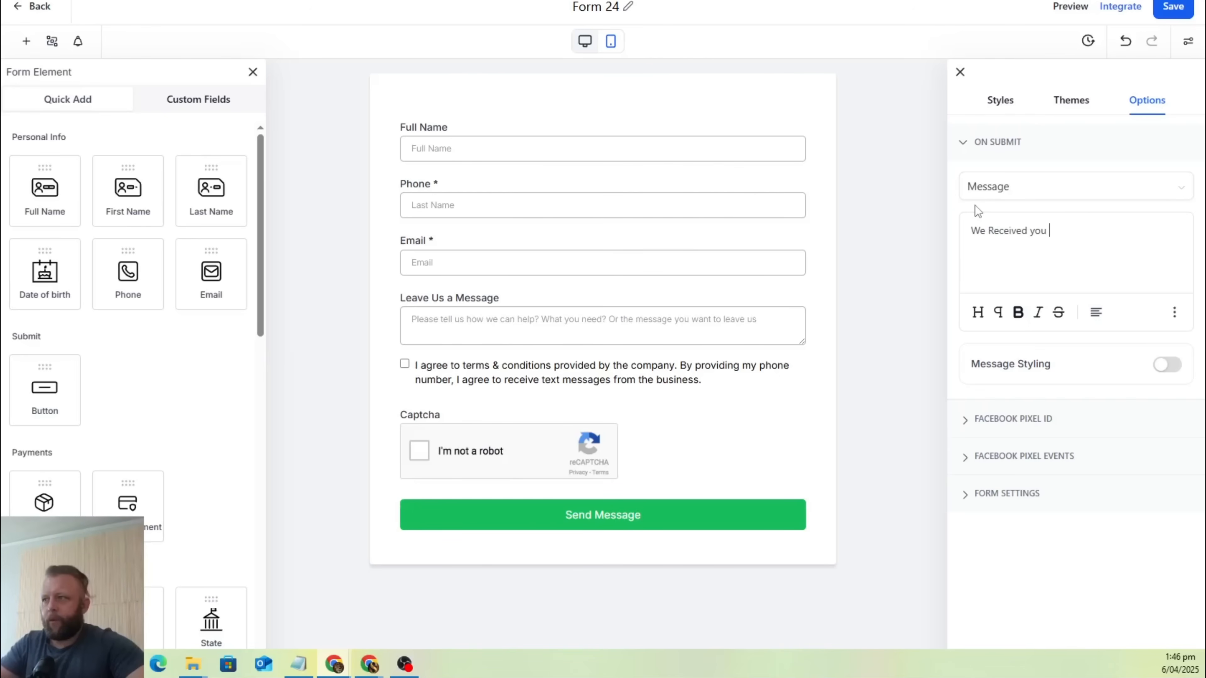
text(ceived your message and we wil)
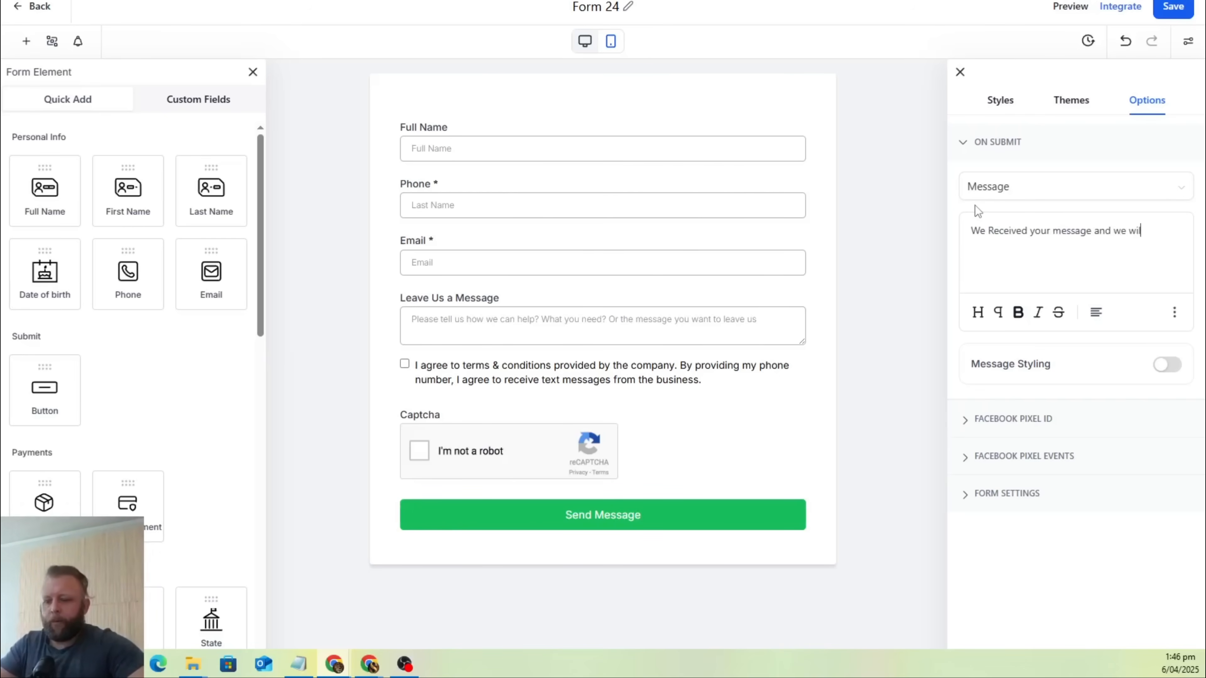
text(l get back to you )
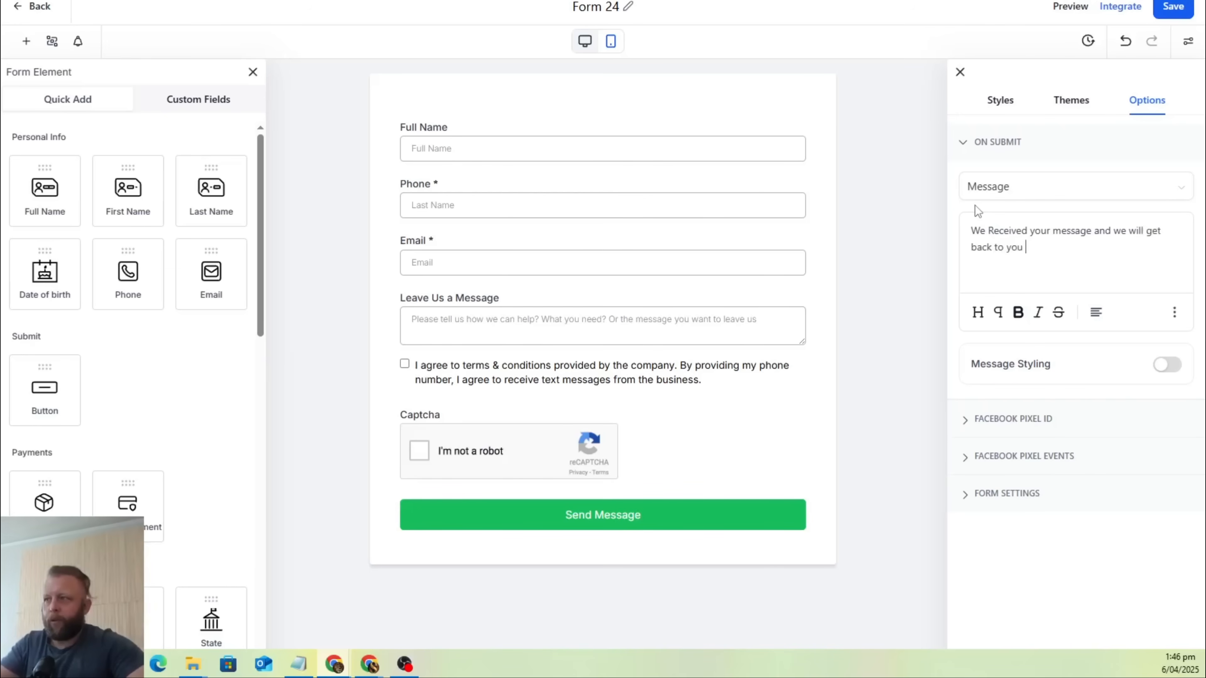
text(ASAP!)
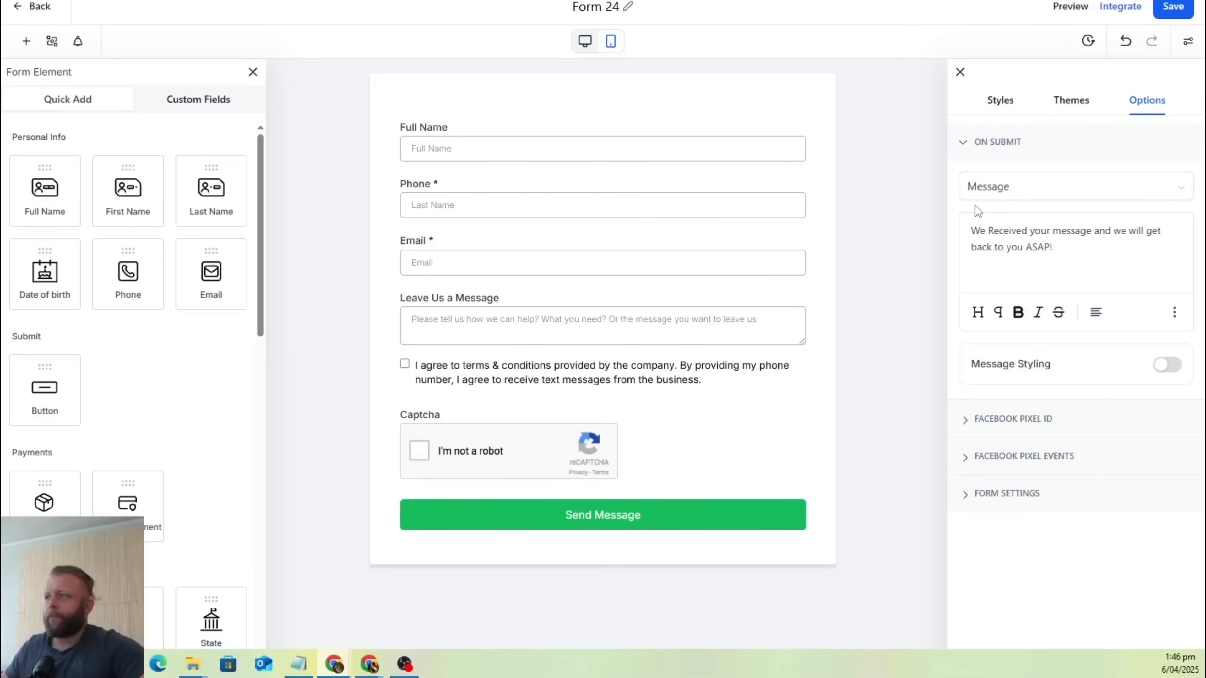
click(1173, 14)
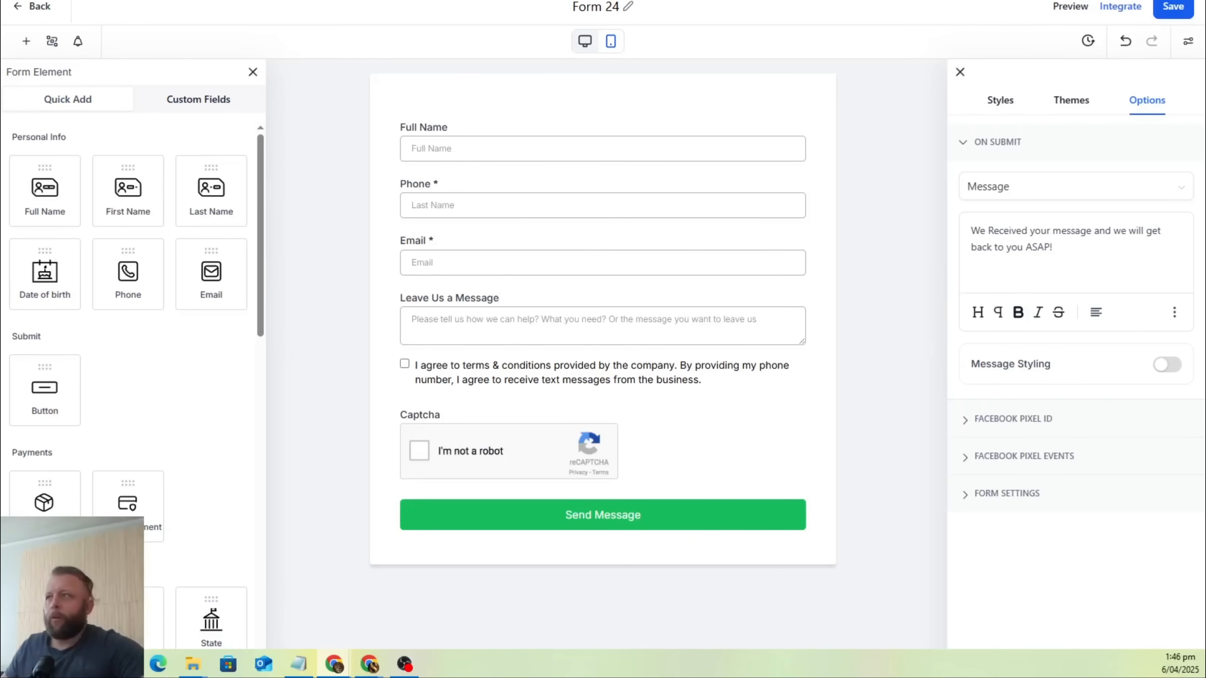
Go back to the rubbish removal website and look through its Services, Pricing, Service Area, About Us and Contact Us pages.
key(ctrl+Tab)
key(ctrl+Tab)
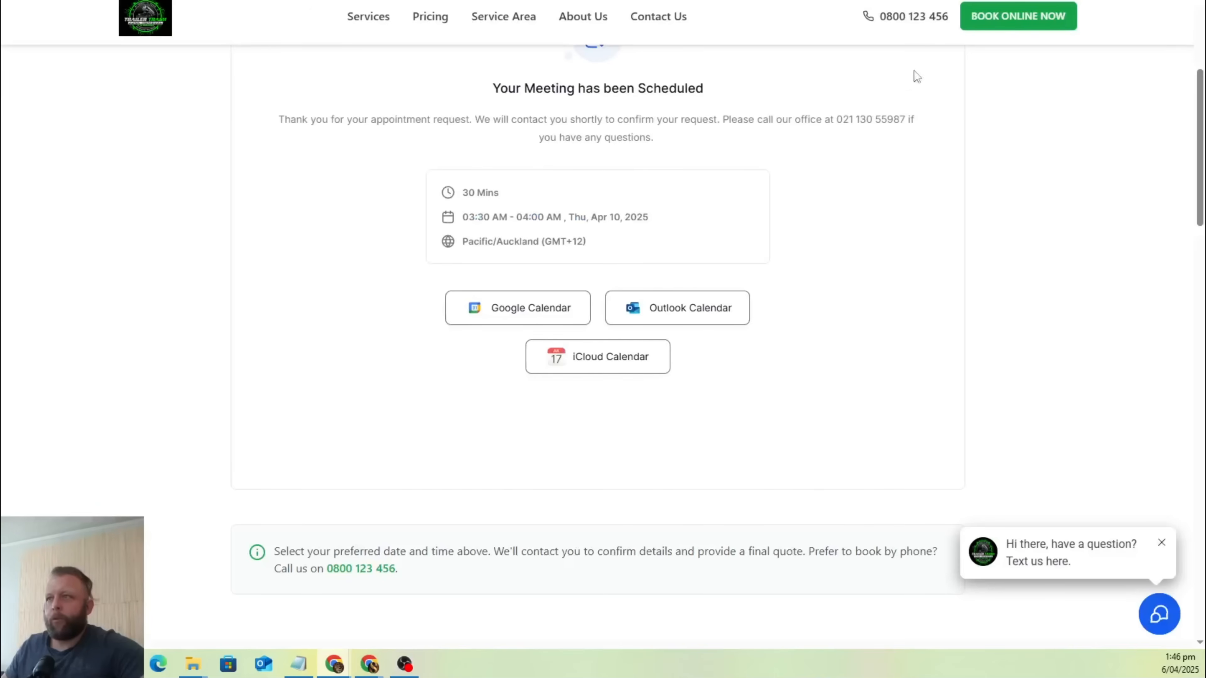
scroll(917, 76, up, 5)
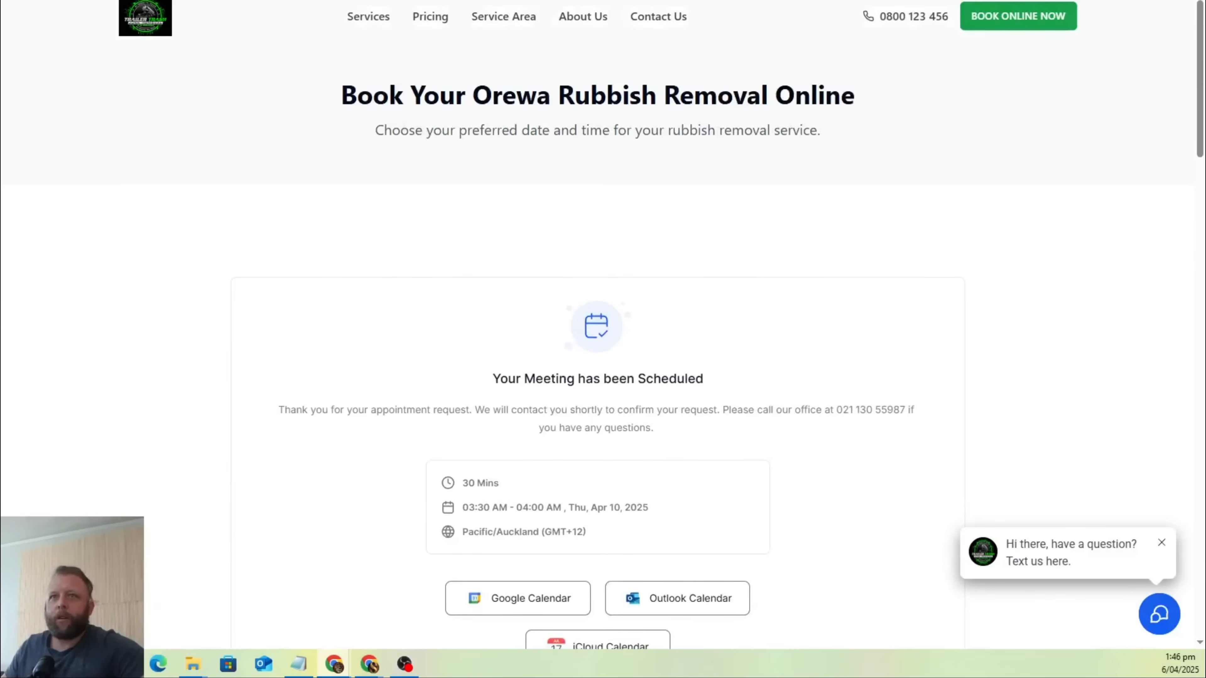
click(373, 23)
click(433, 22)
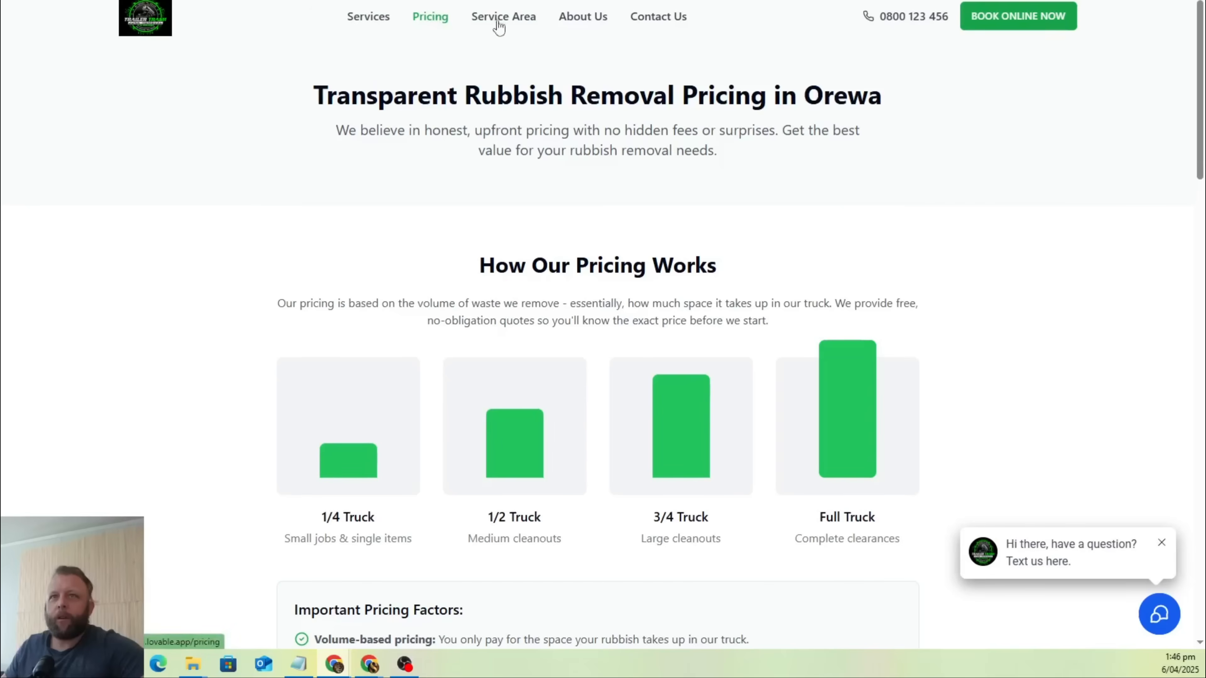
click(499, 28)
click(597, 21)
click(665, 21)
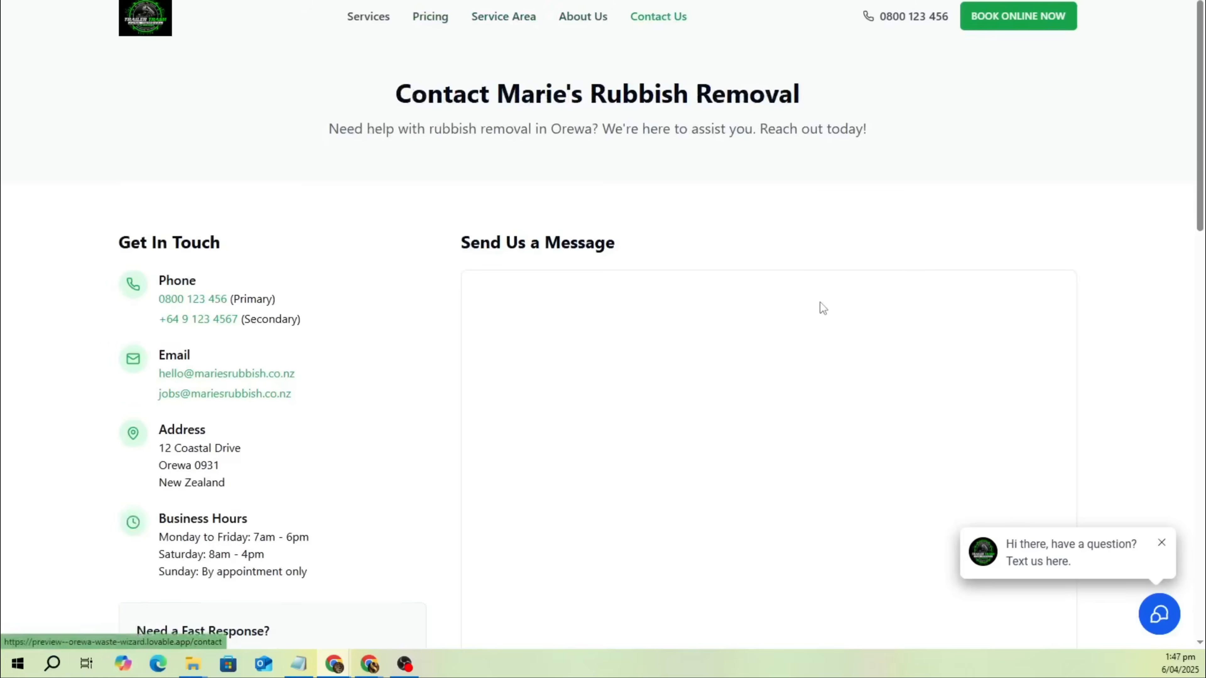
scroll(823, 308, down, 15)
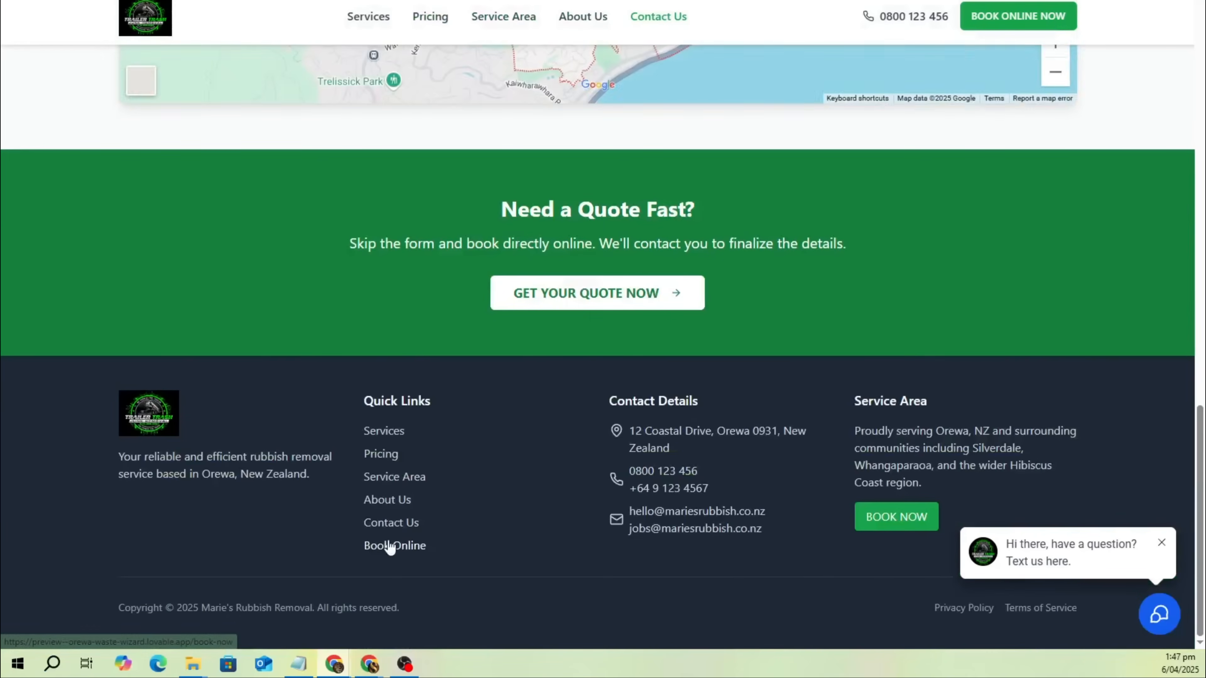
Look over the online booking page and return to the Contact Us page with the message form.
click(389, 544)
scroll(412, 410, up, 6)
scroll(411, 411, down, 10)
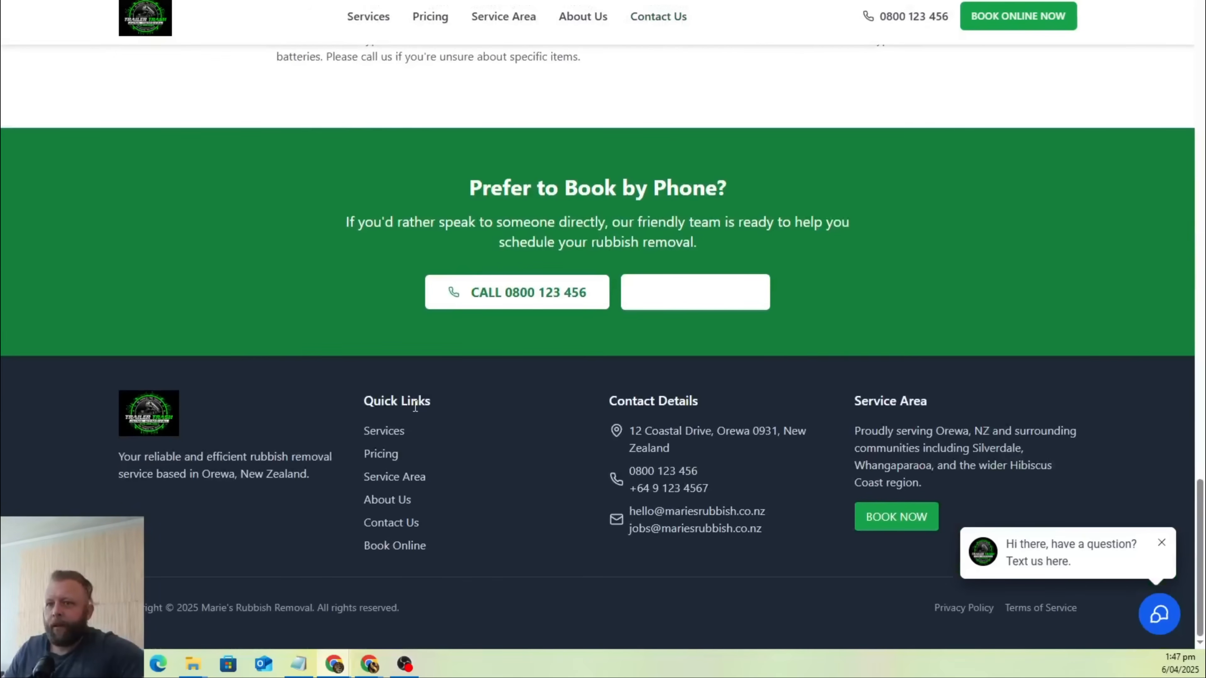
scroll(415, 406, up, 8)
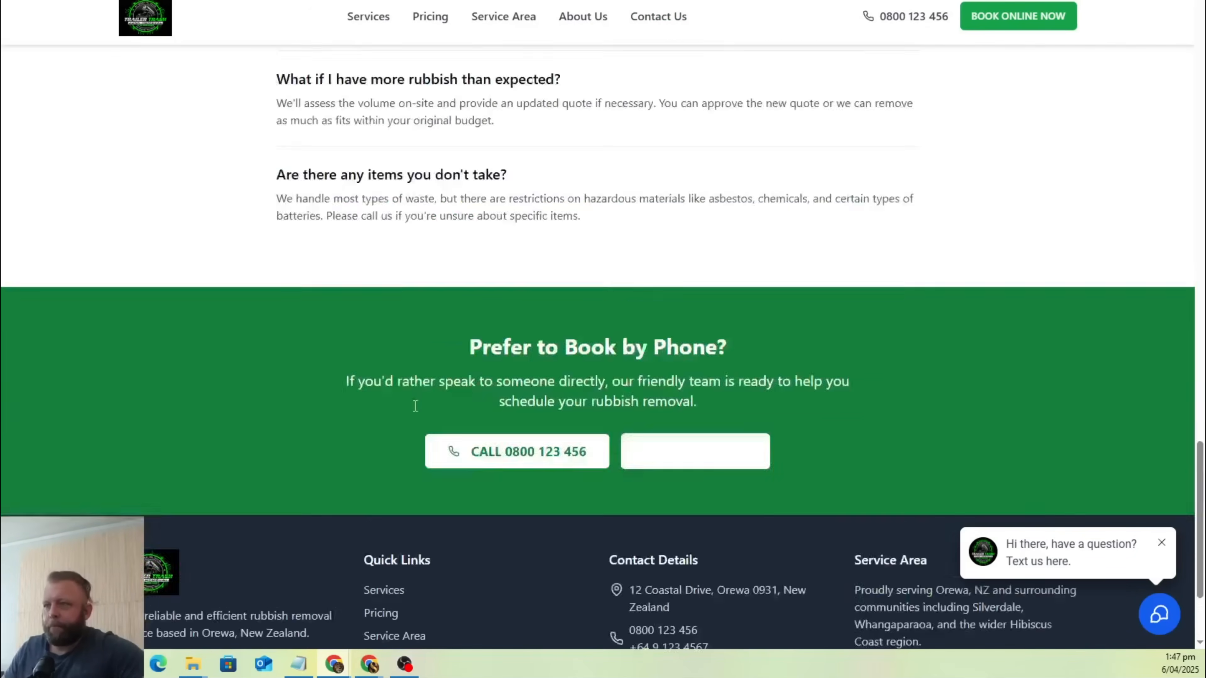
click(659, 16)
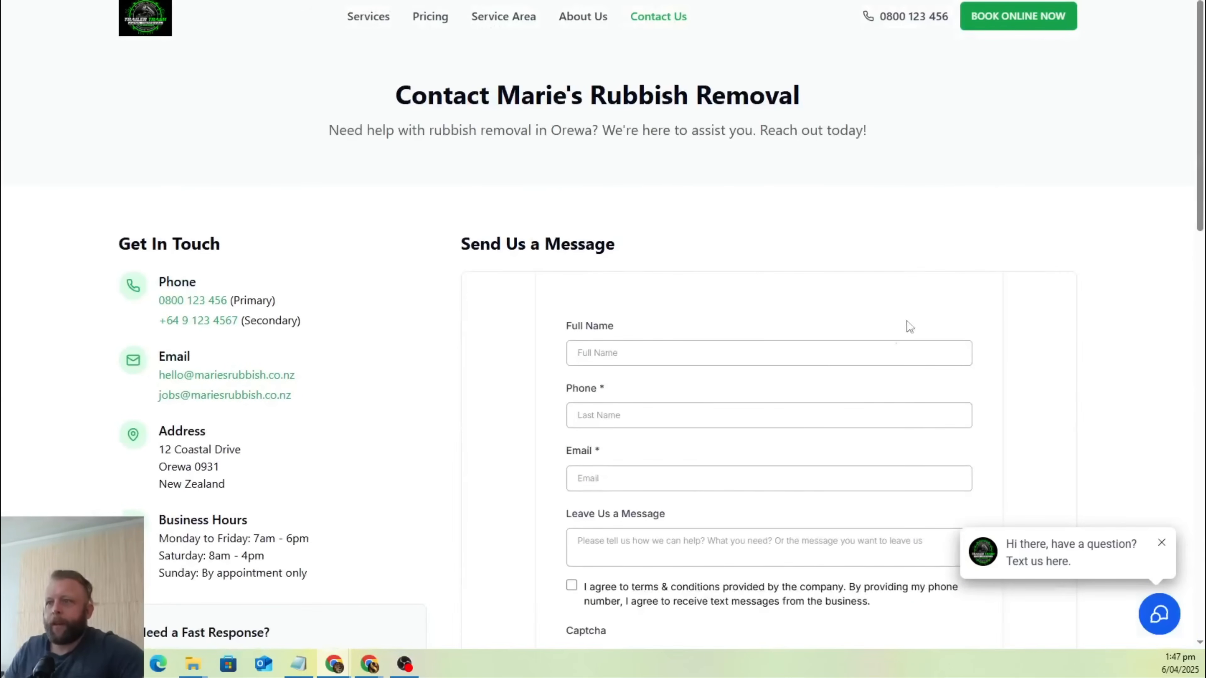
Fill the contact form's Full Name, Phone and Email fields with the sender's first name, surname and email address.
click(699, 350)
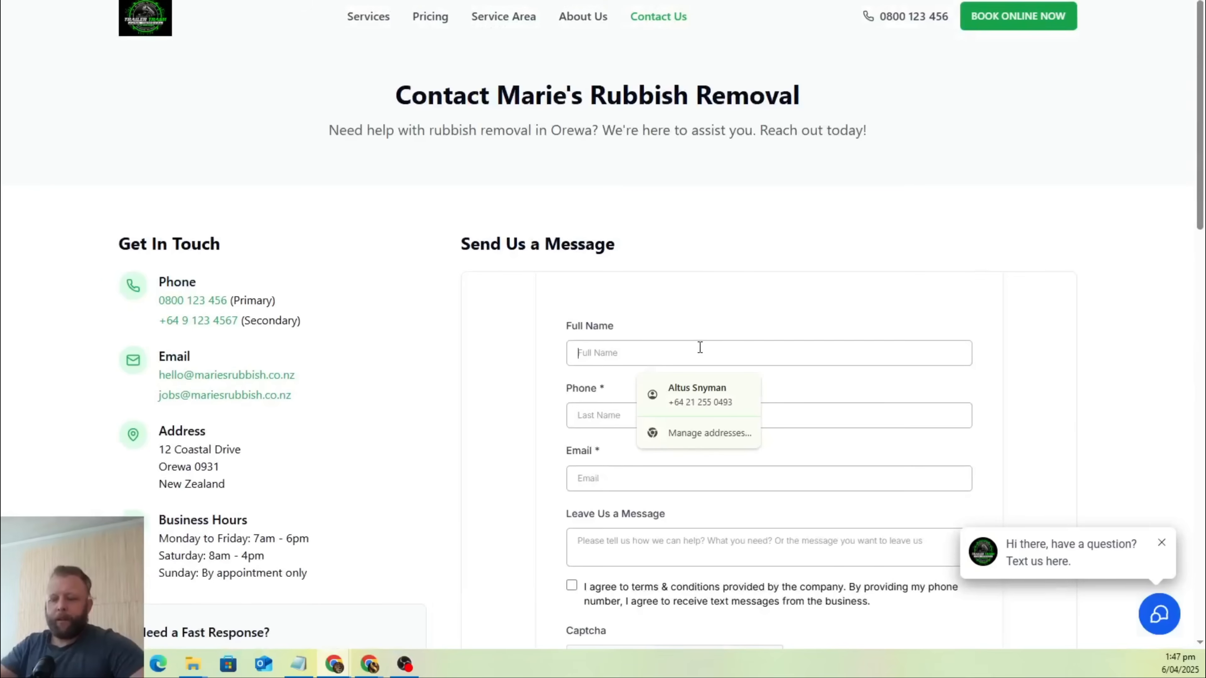
text(MArk)
key(Tab)
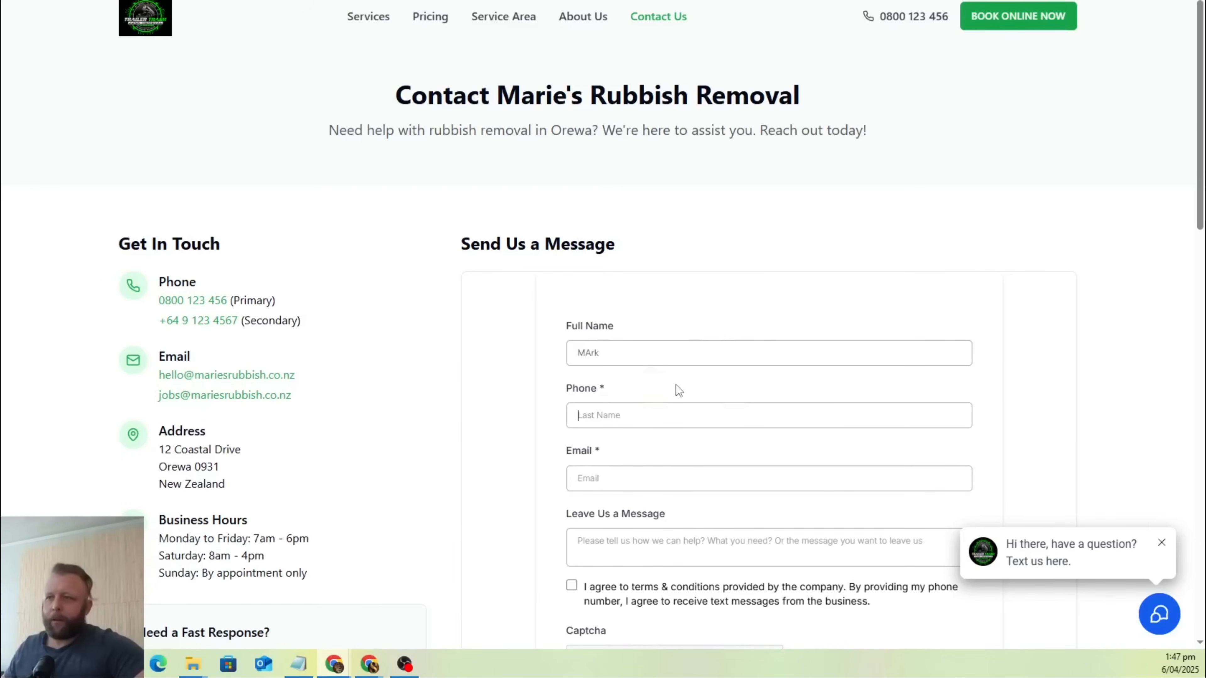
double_click(679, 356)
text(Mark)
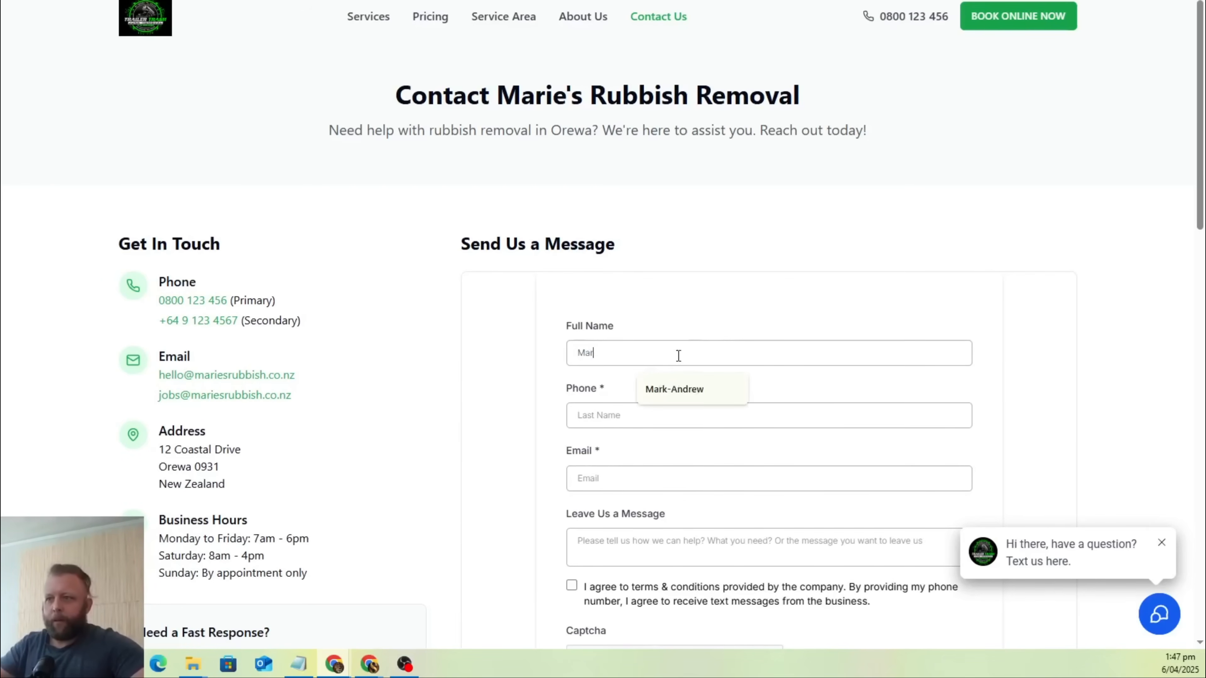
key(Tab)
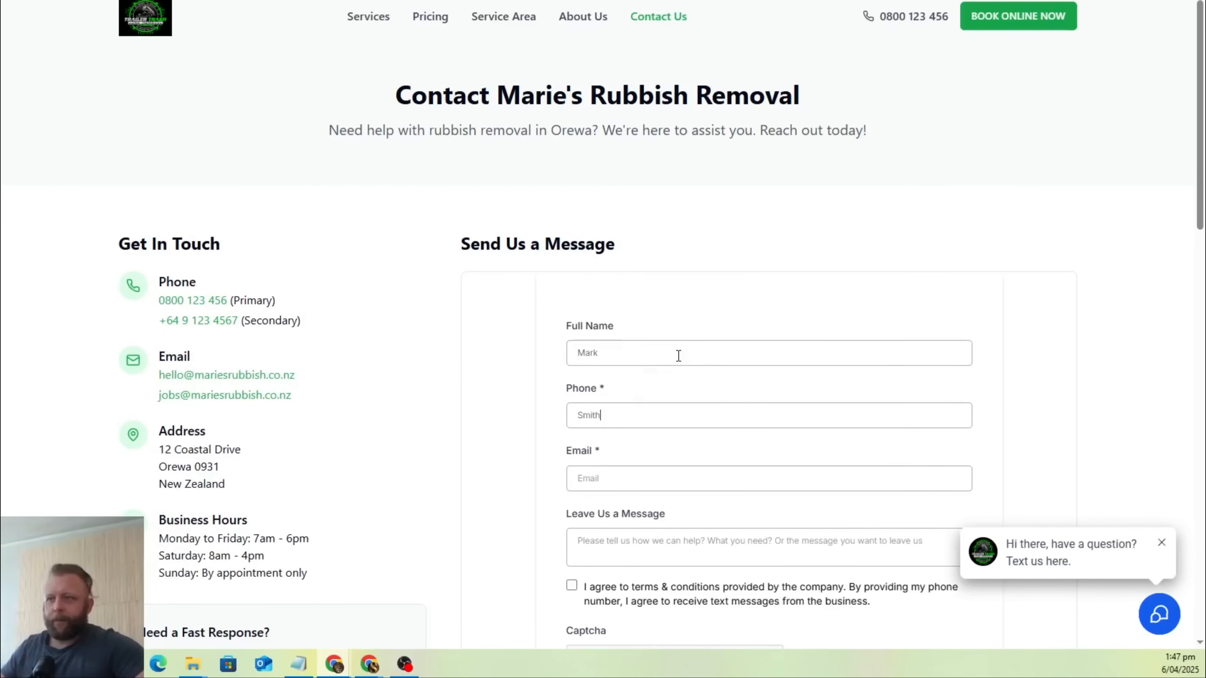
click(635, 481)
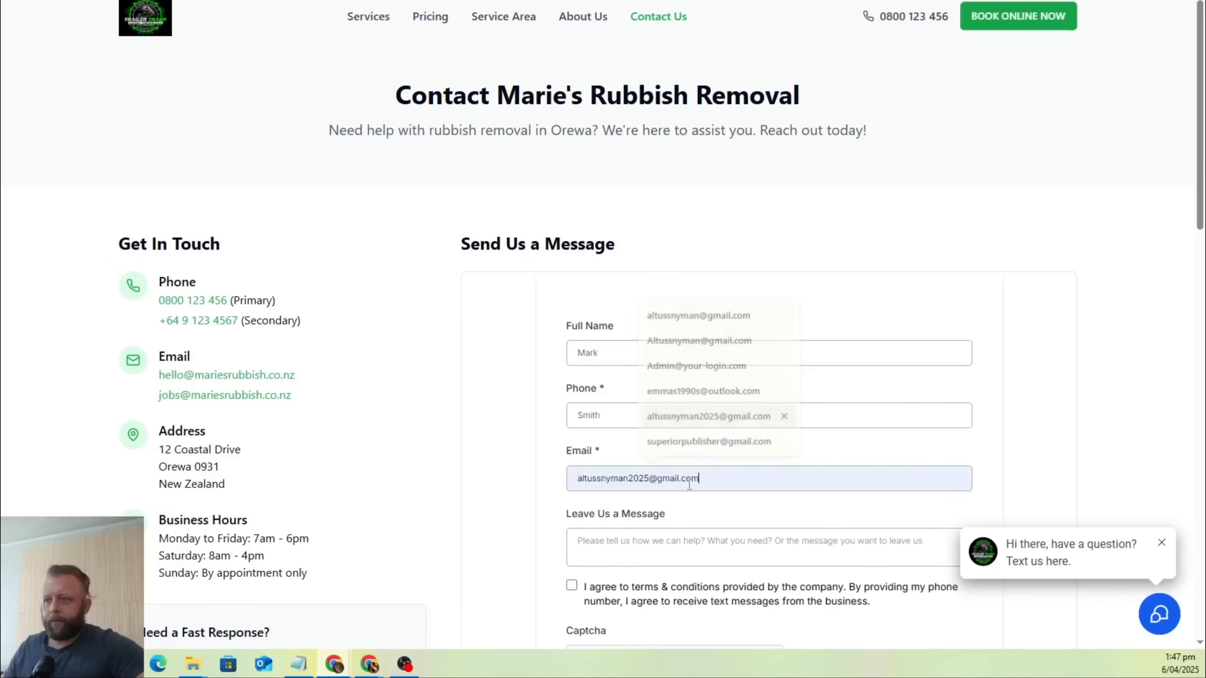
click(679, 417)
Enter the message "I love your website", agree to the terms, complete the captcha and submit the contact form.
scroll(665, 408, down, 3)
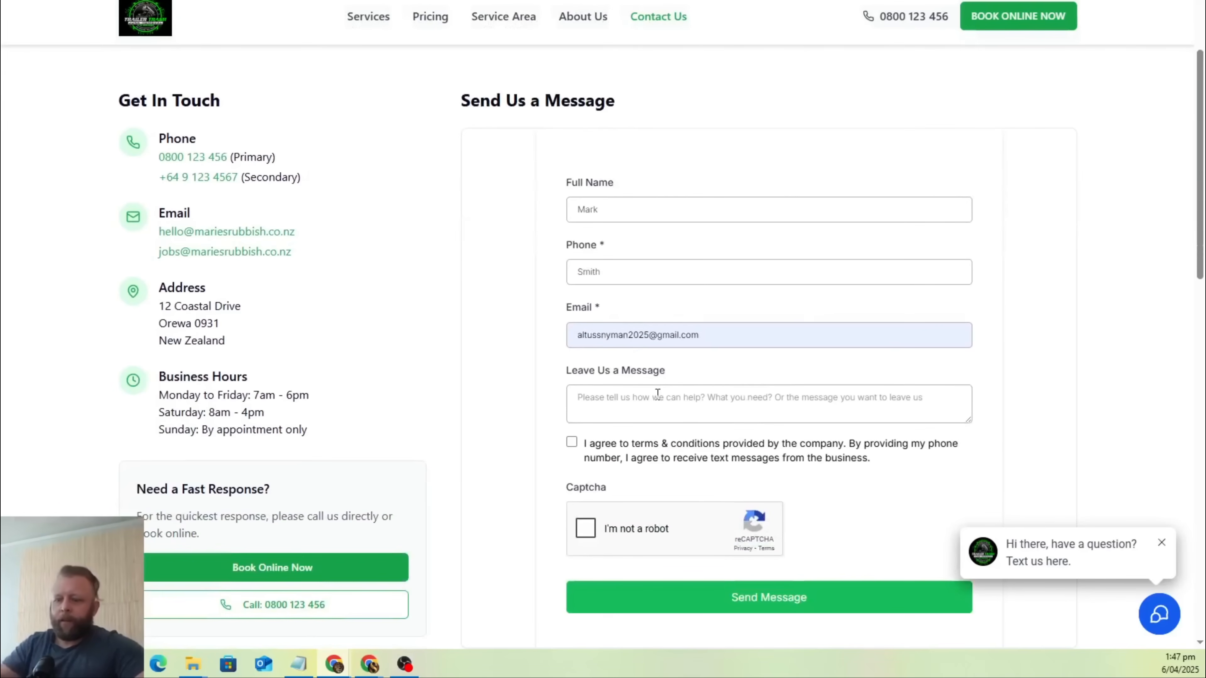
click(658, 394)
text(I love your website)
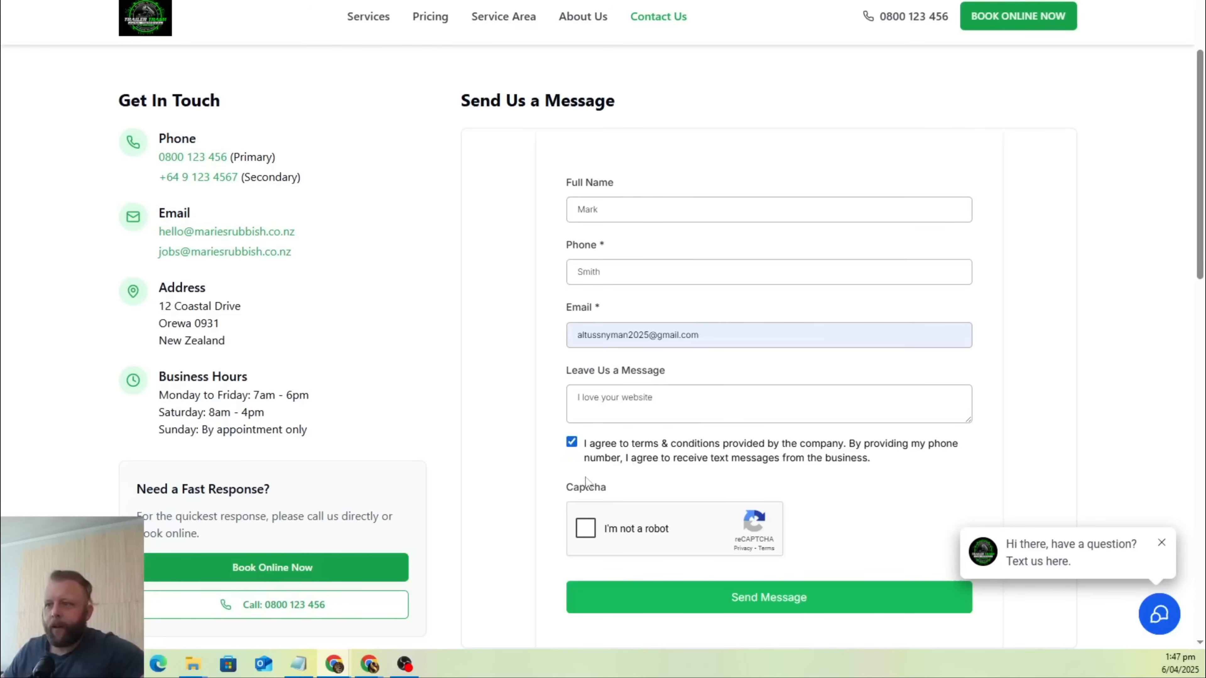
click(585, 528)
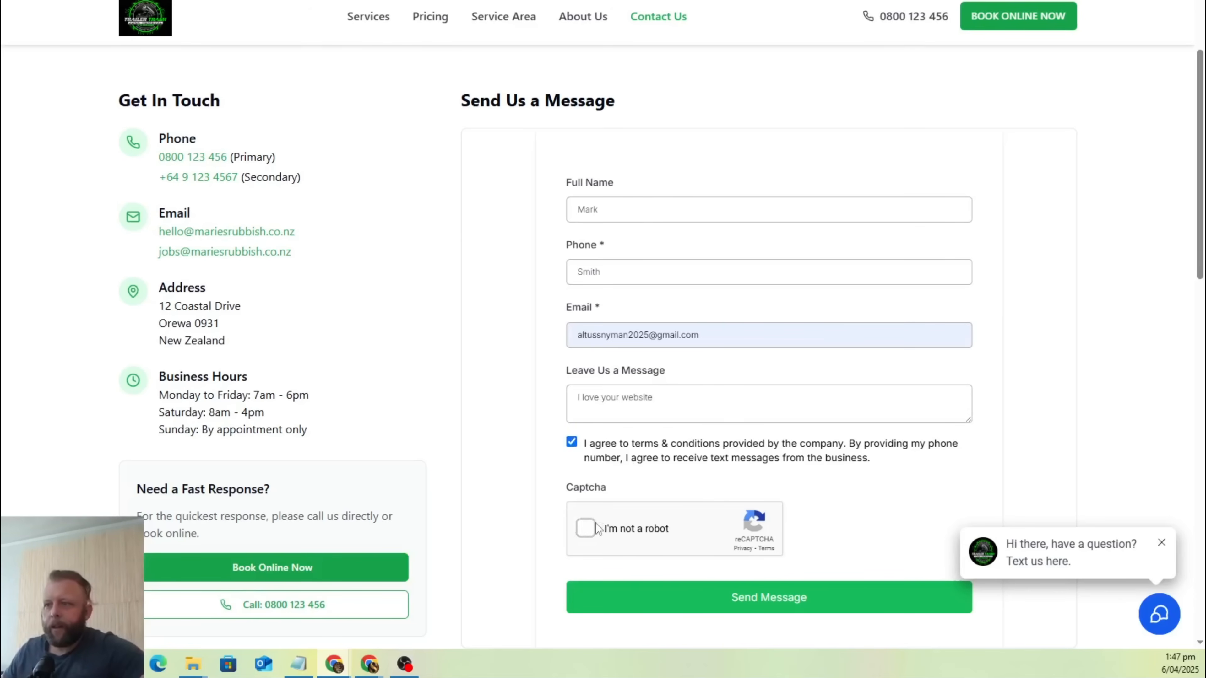
click(718, 600)
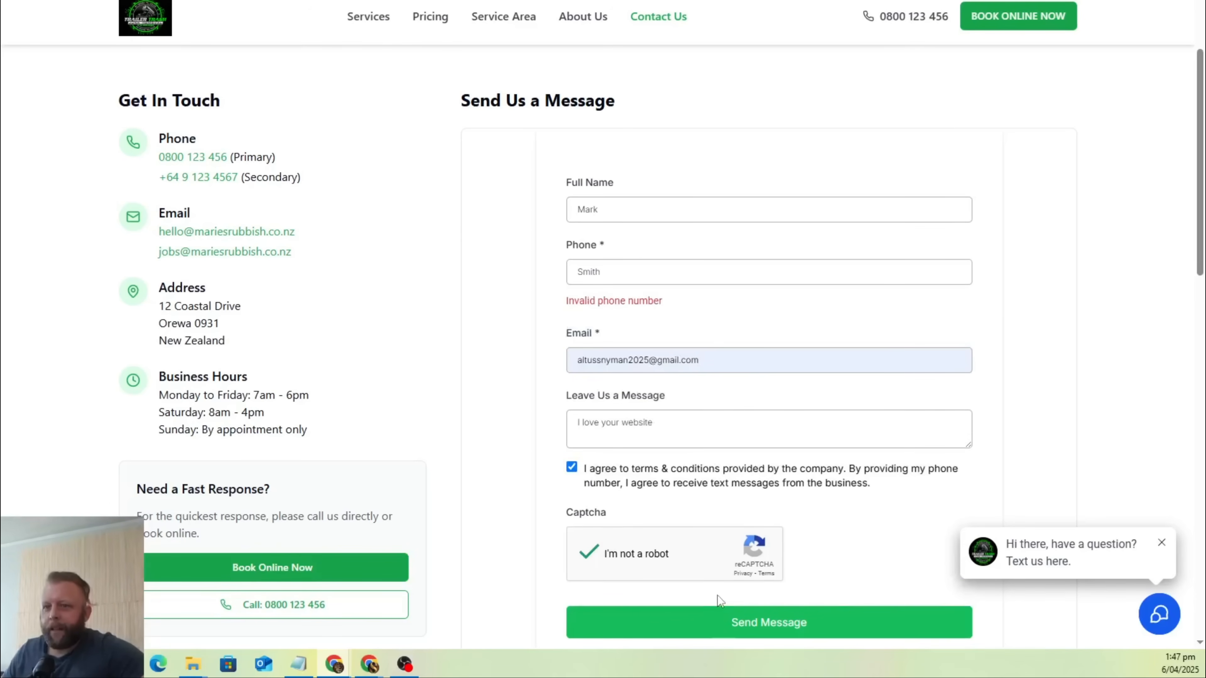
Replace the Phone field's entry with the sender's phone number, resend the contact form and check the on-submit message.
double_click(700, 277)
text(02)
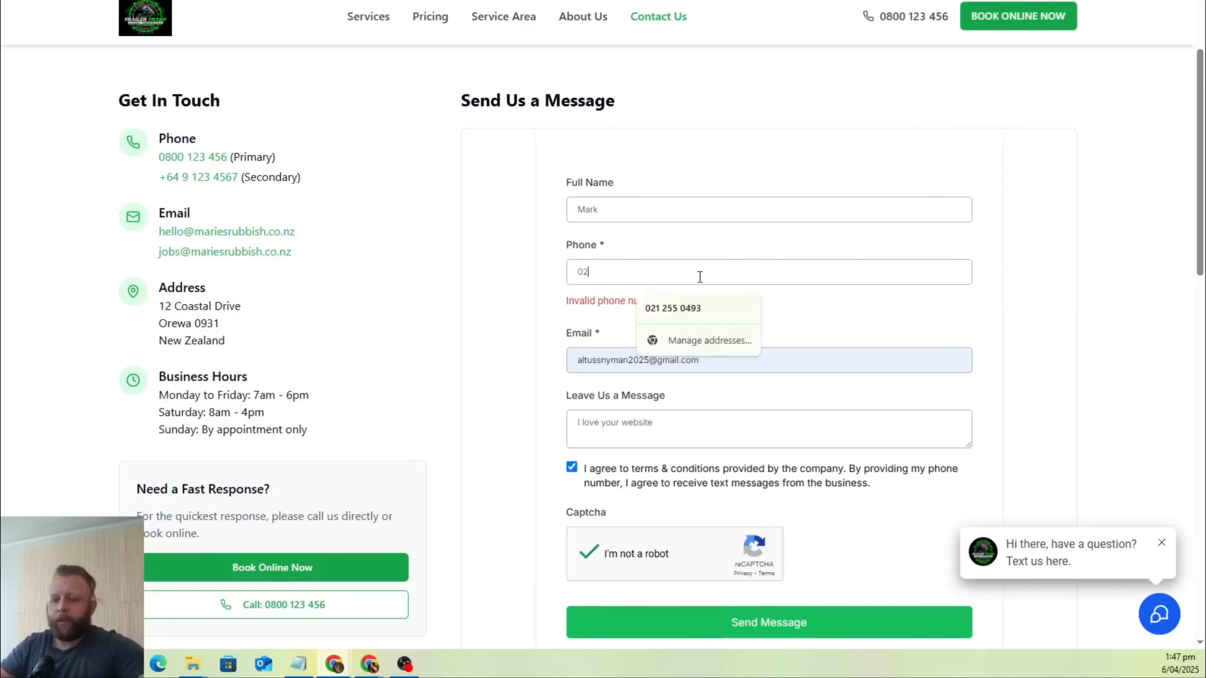
text(1244)
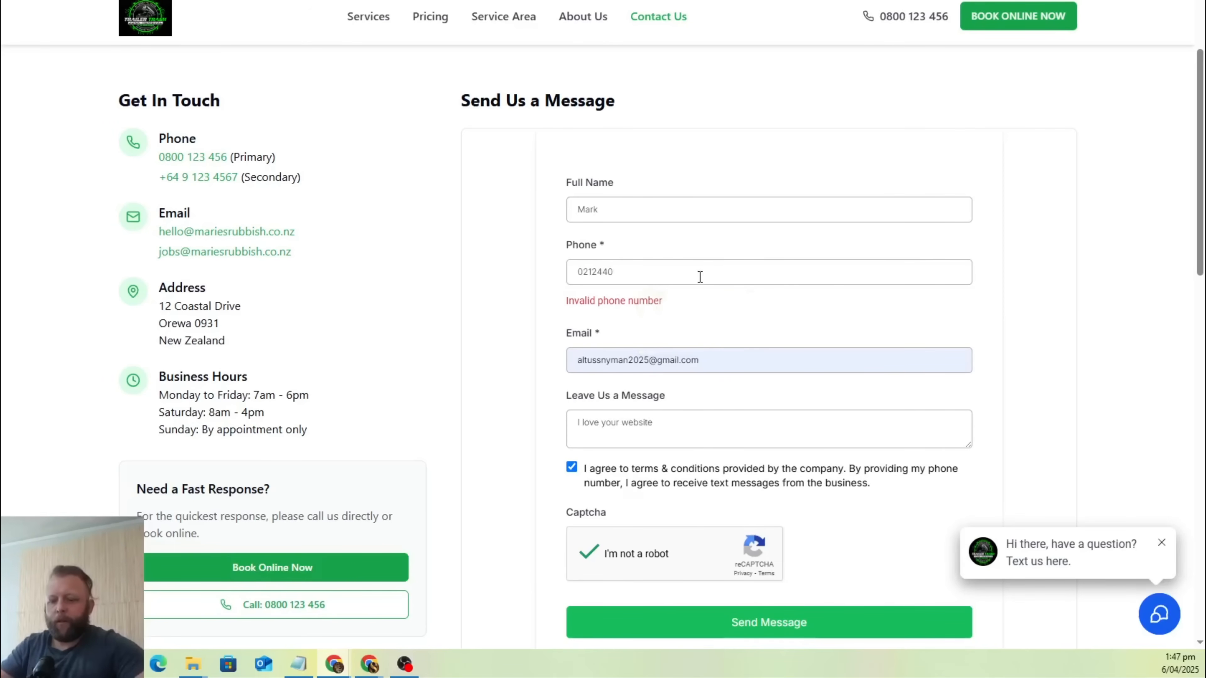
click(689, 637)
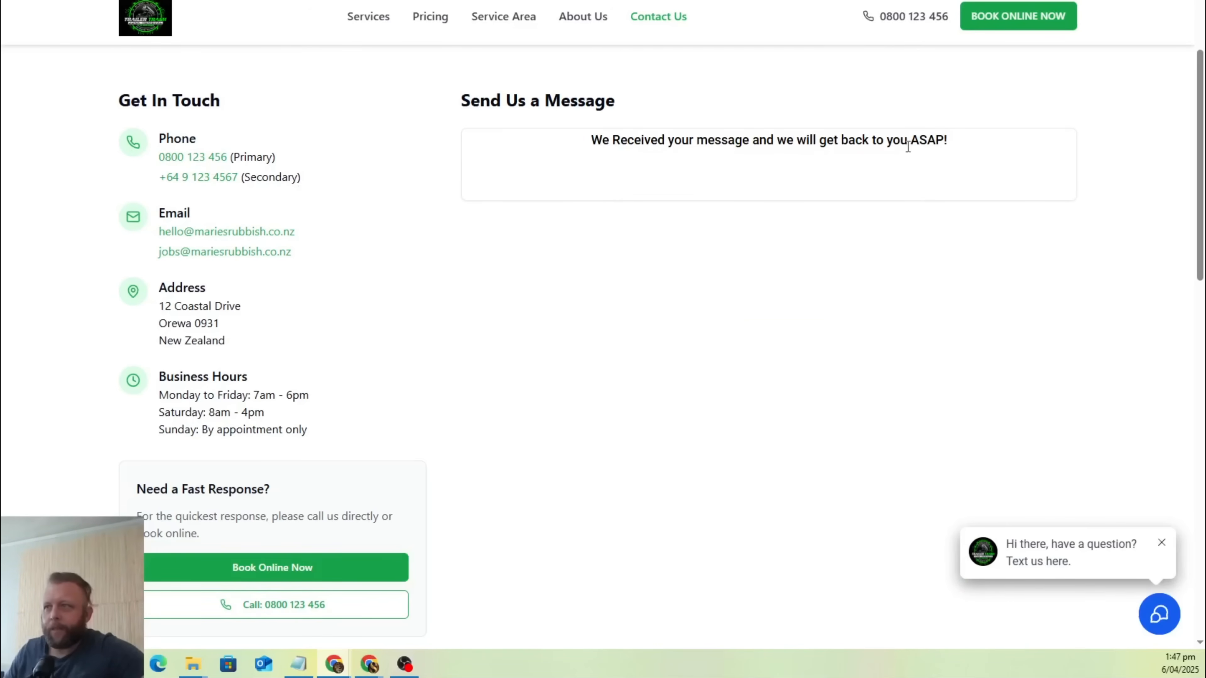
drag(615, 126, 1076, 137)
click(700, 380)
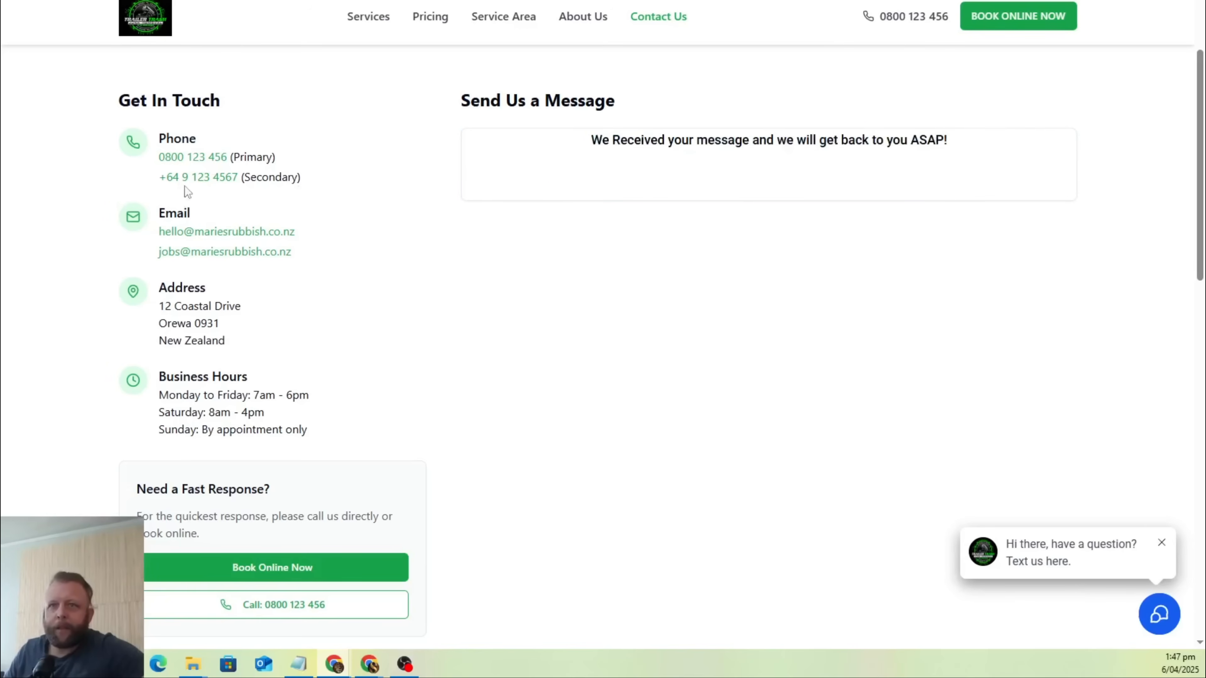
Test the call link under "Need a Fast Response?" and dismiss the request to open an application.
scroll(181, 178, up, 1)
scroll(193, 280, down, 3)
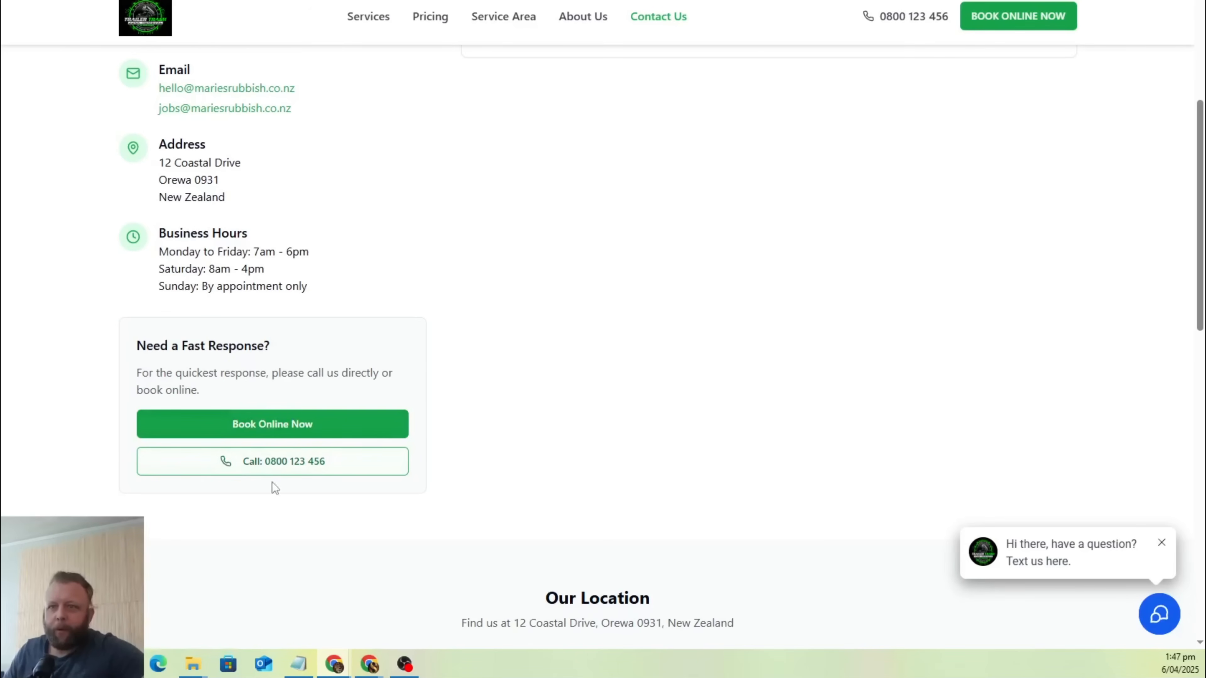
click(266, 464)
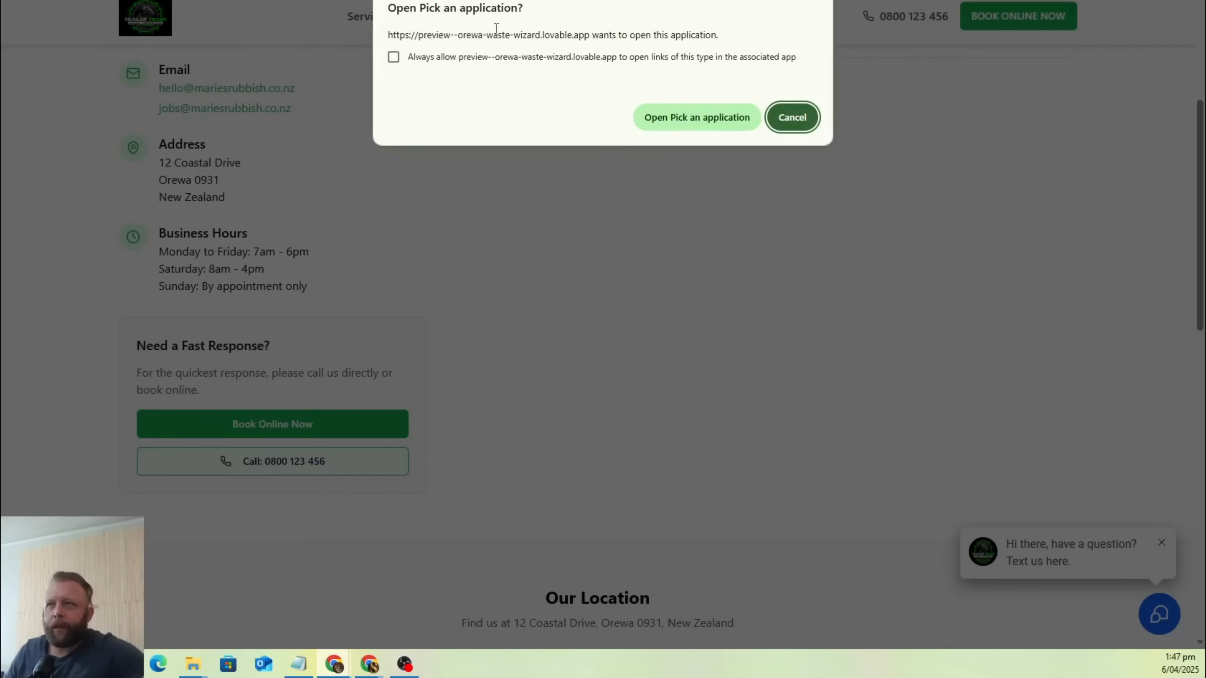
click(801, 107)
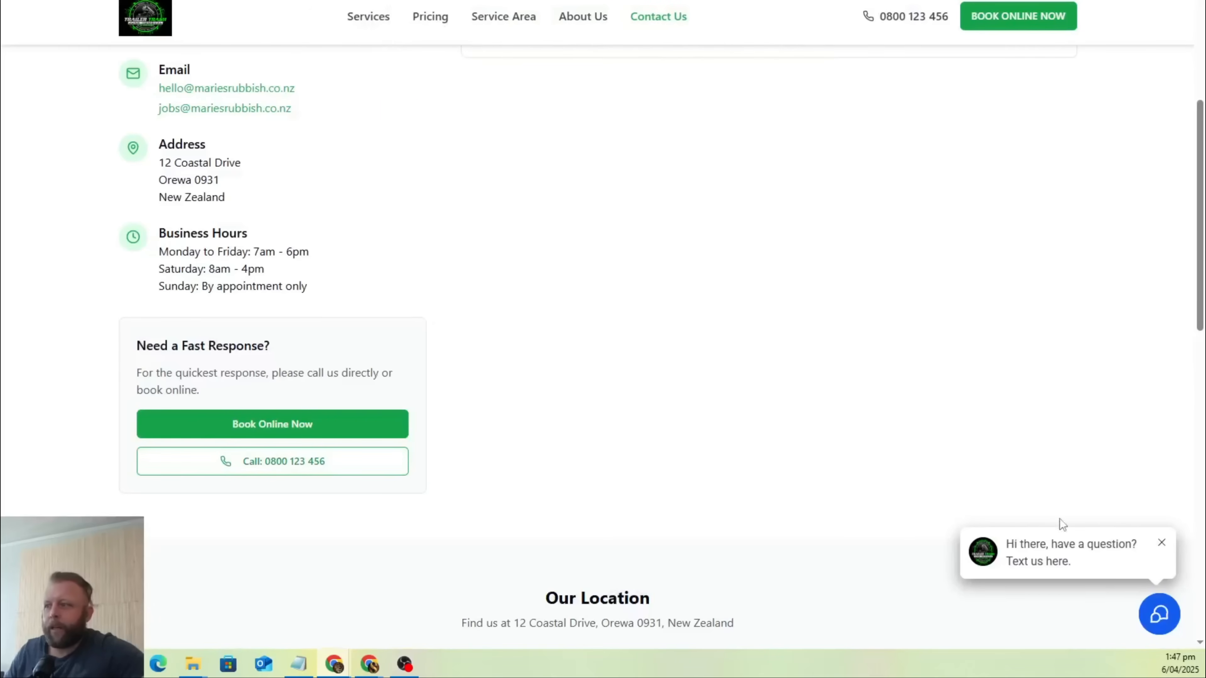
Open the website's chat widget and look over the Contact Us page with it expanded.
click(1159, 614)
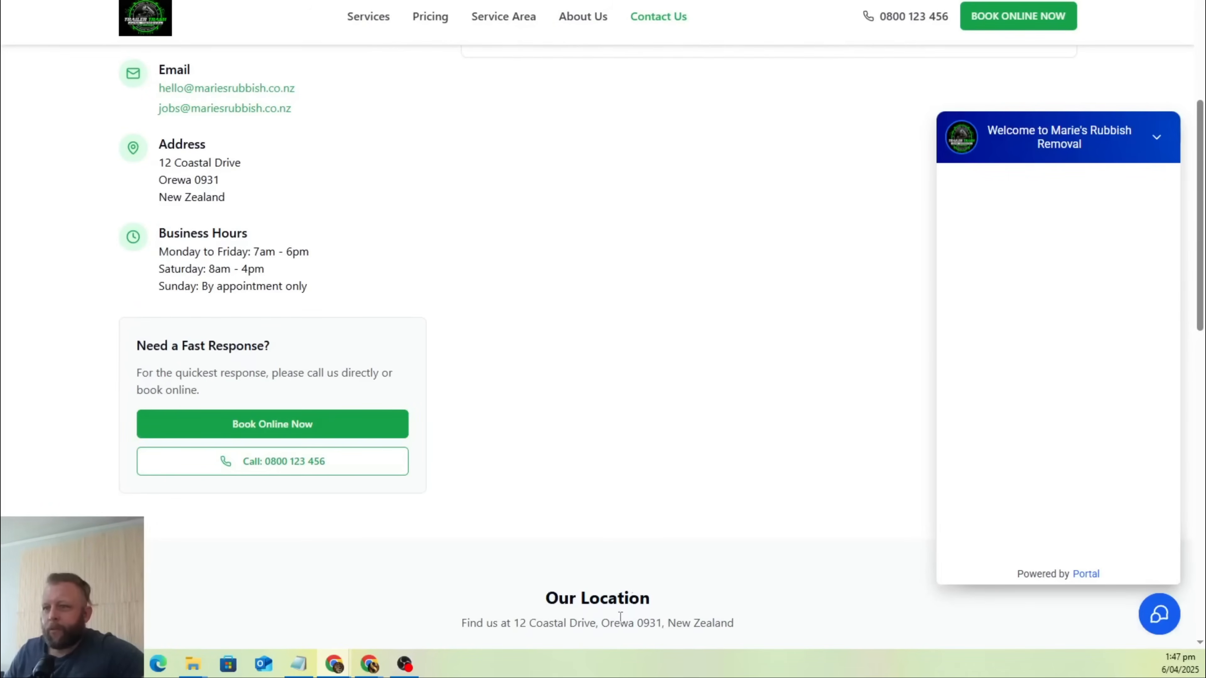
scroll(668, 235, down, 5)
scroll(653, 209, up, 8)
scroll(654, 210, up, 1)
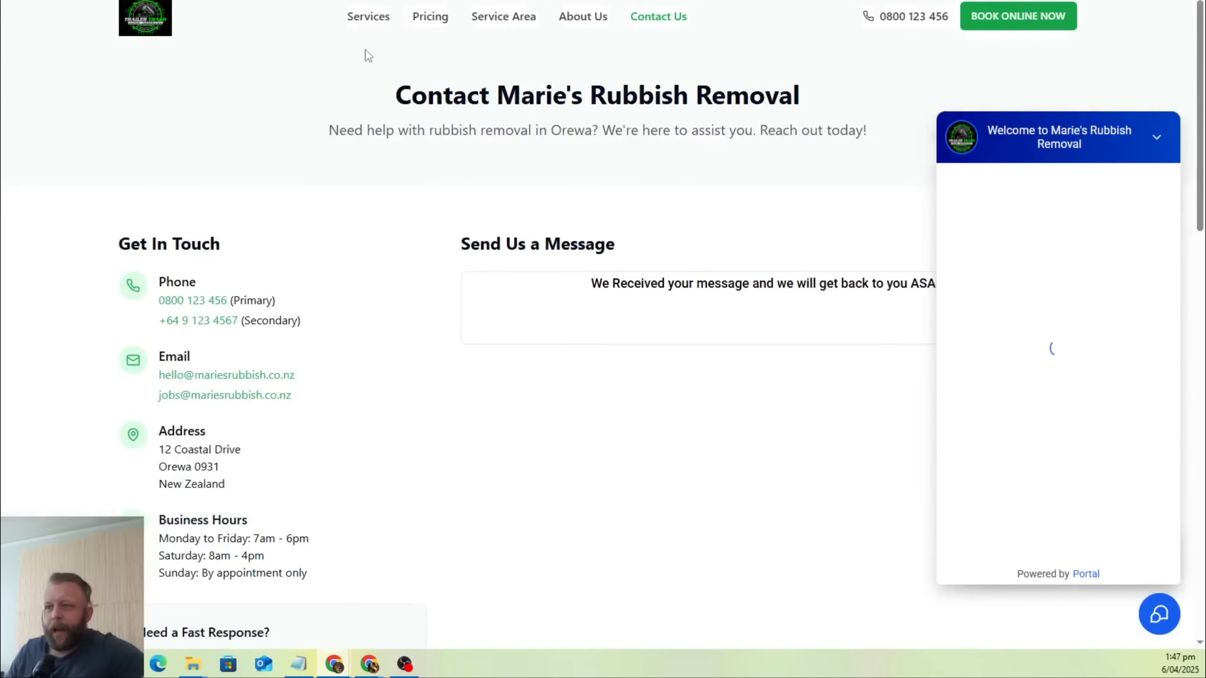
Look over the start of the Services page, then the home page down to its overview of rubbish removal services.
click(373, 18)
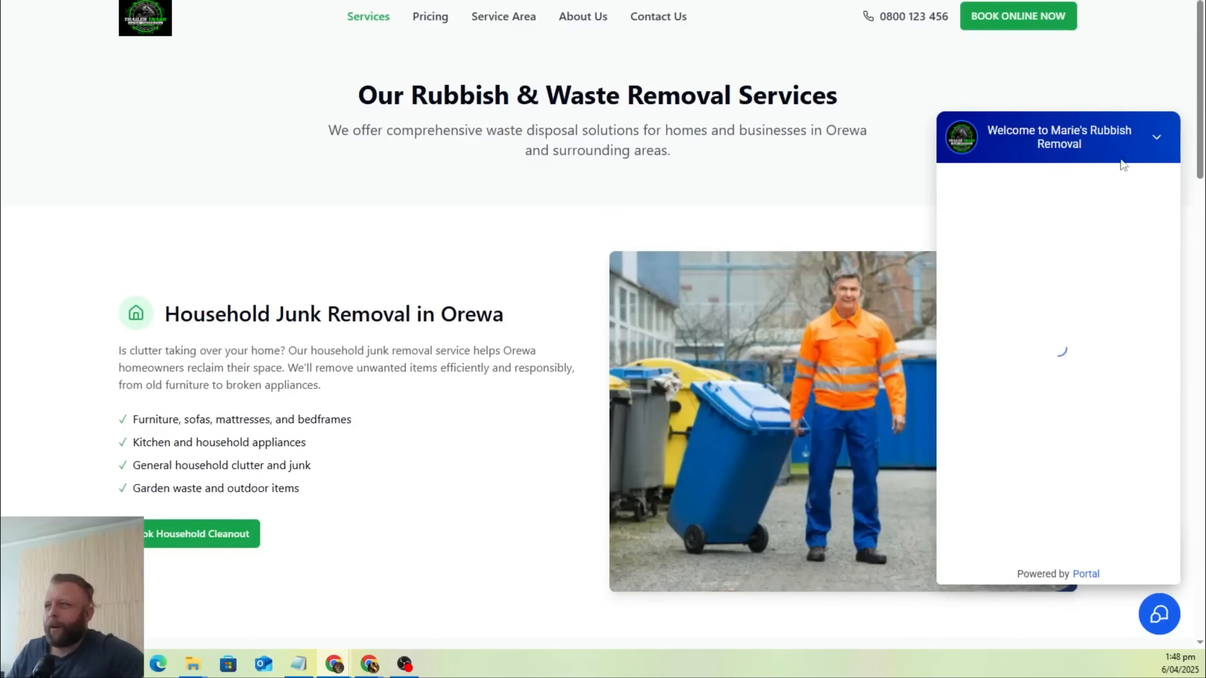
scroll(285, 108, down, 6)
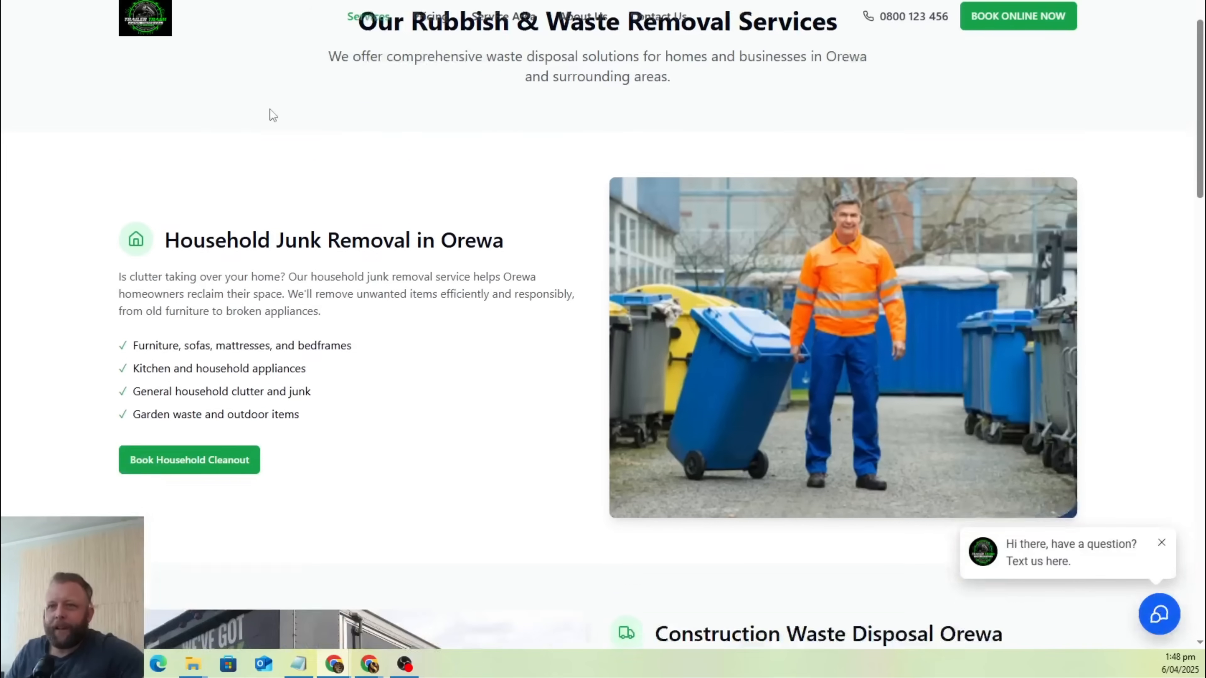
scroll(897, 214, up, 5)
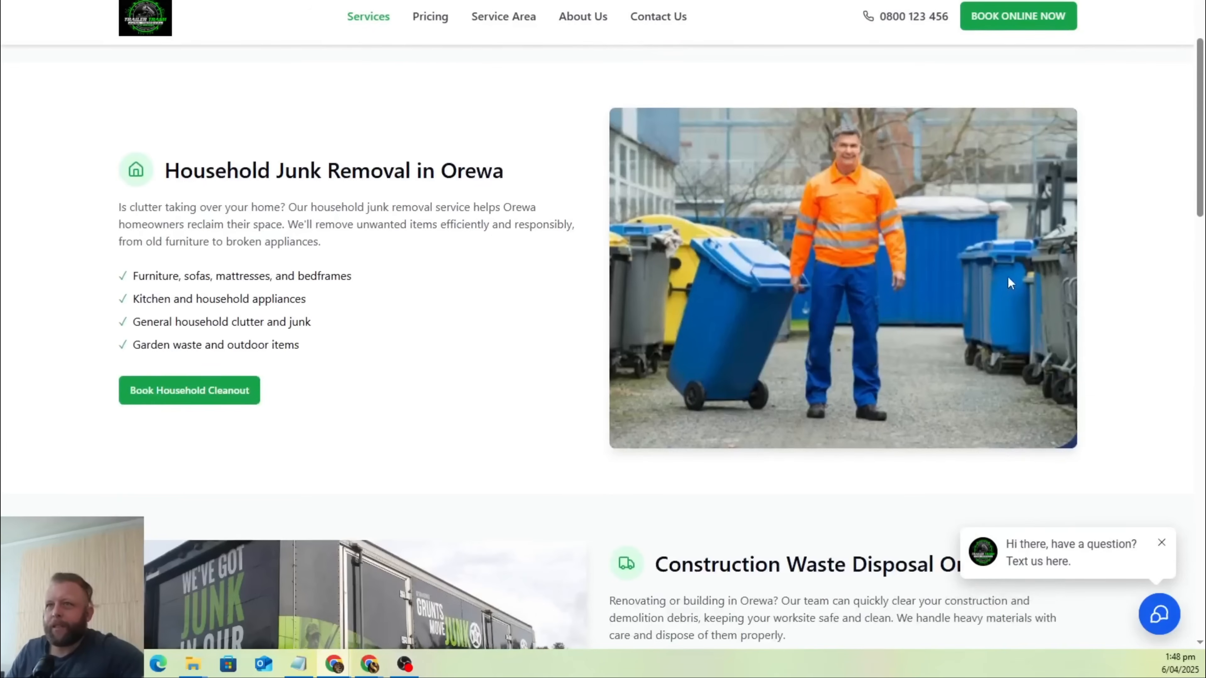
click(155, 26)
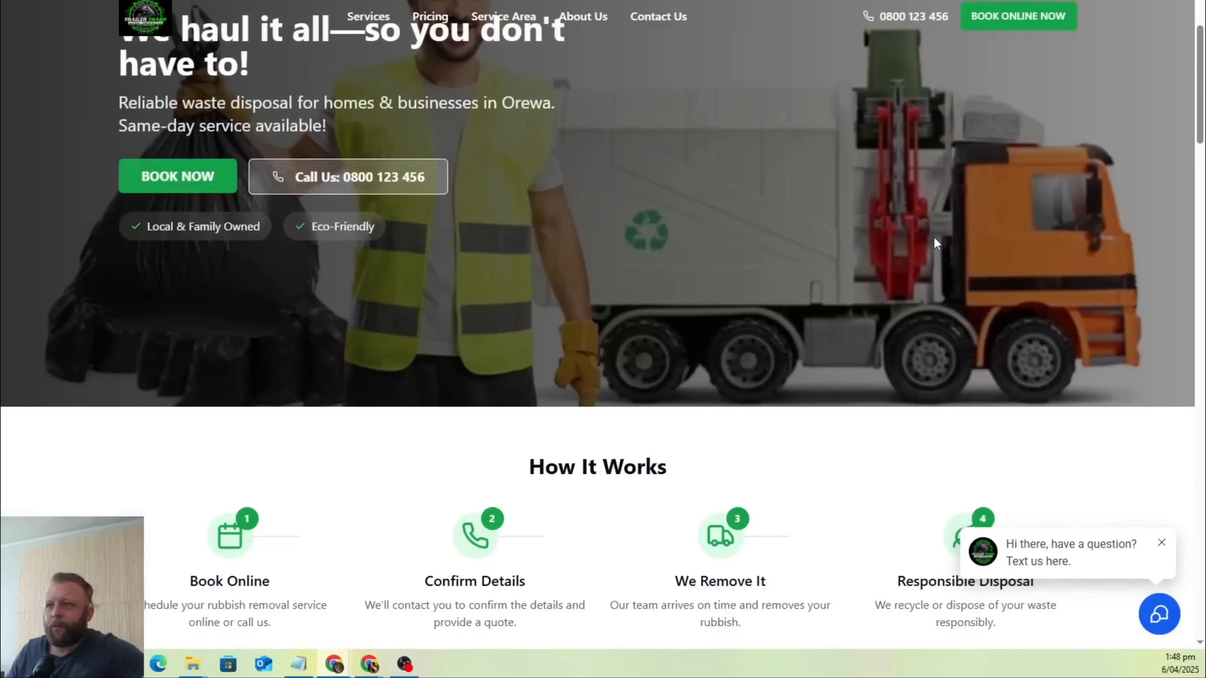
scroll(890, 362, down, 5)
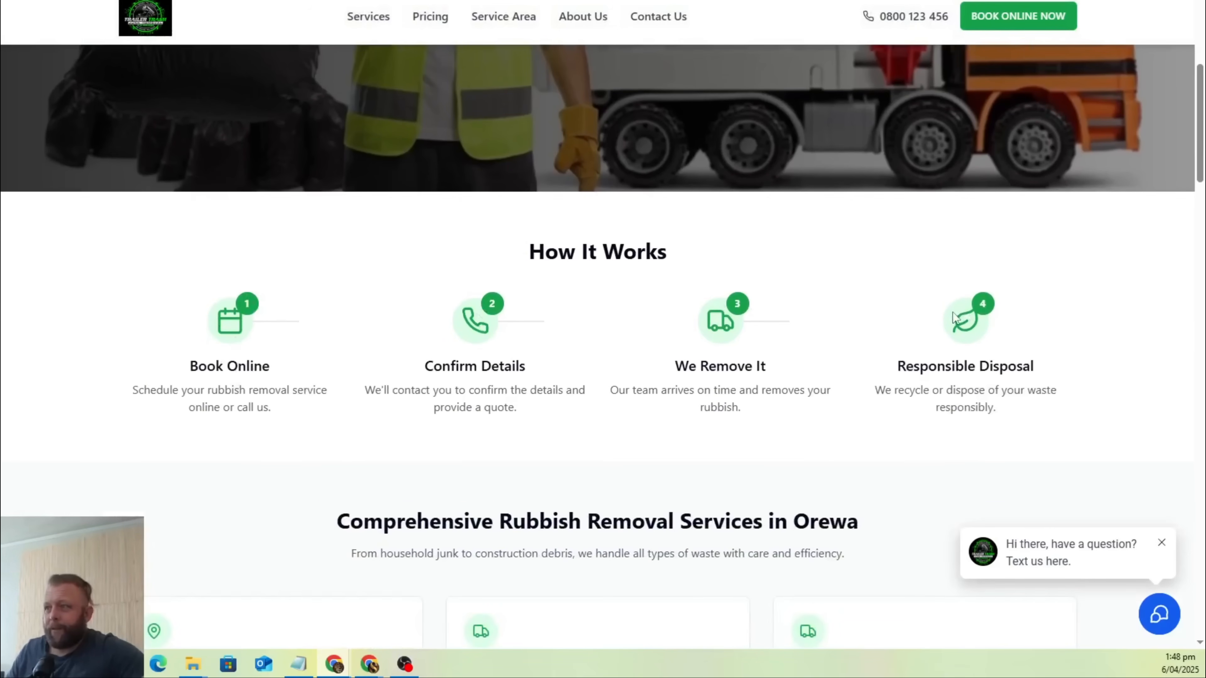
scroll(788, 323, down, 9)
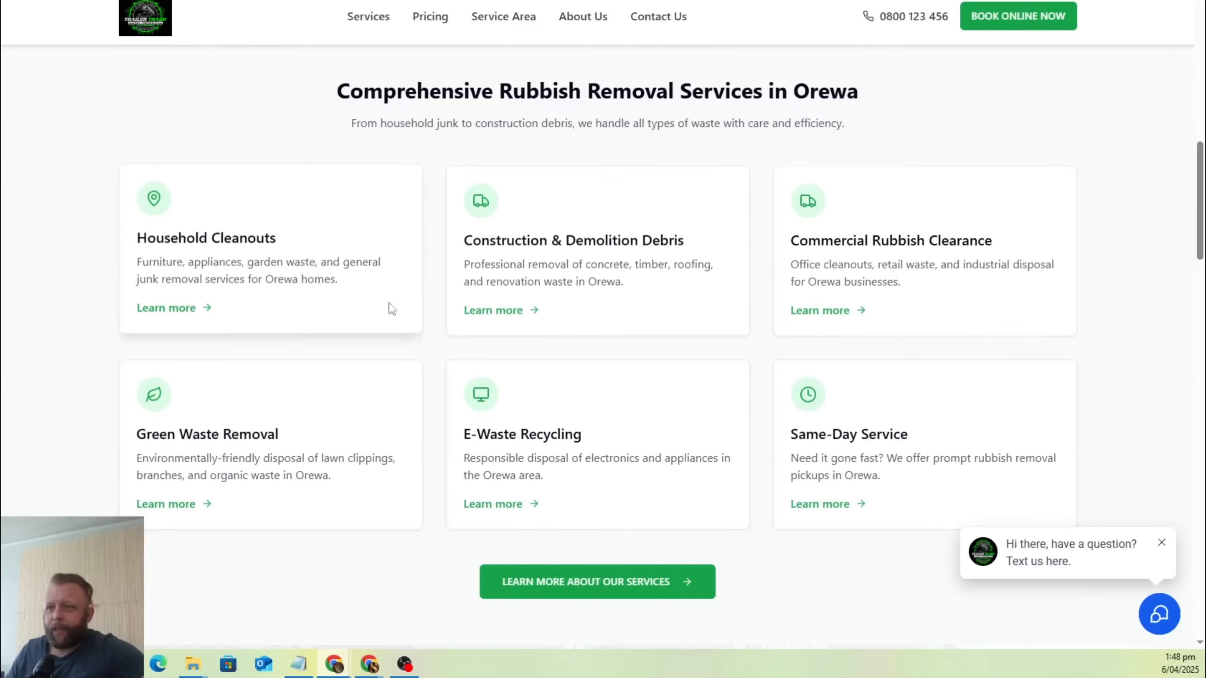
Follow the home page's link to learn more about the services and review the construction and commercial waste sections.
click(627, 582)
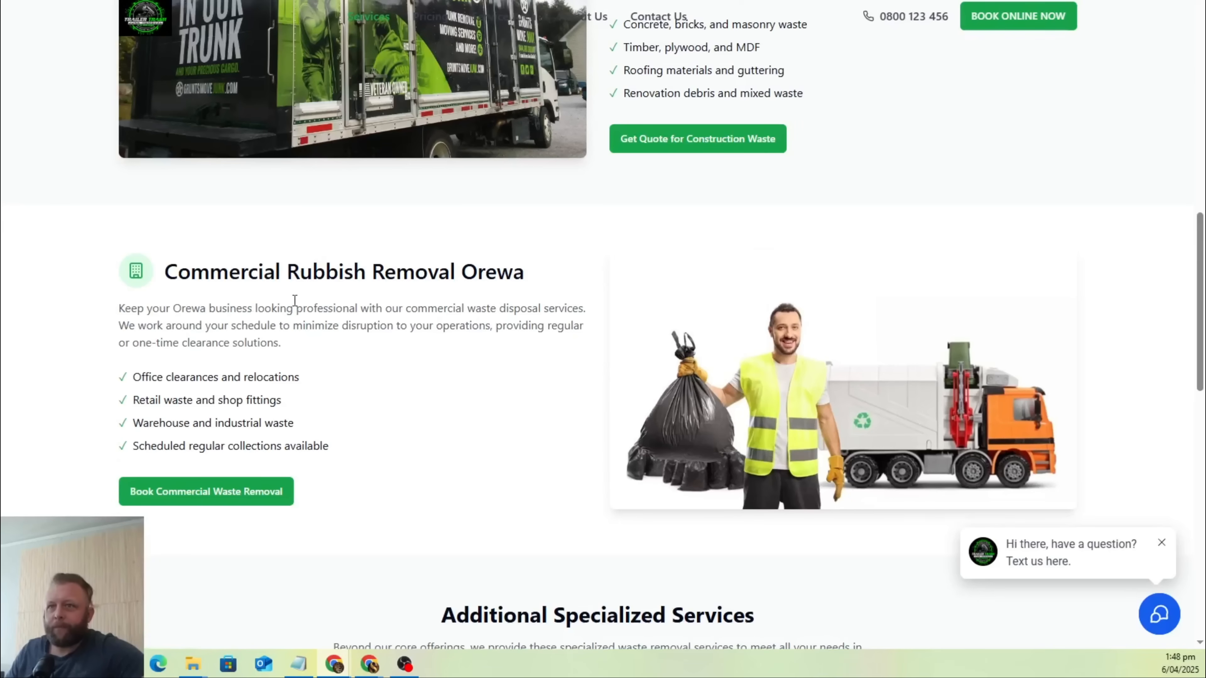
scroll(295, 300, up, 5)
scroll(848, 296, up, 6)
scroll(972, 312, down, 7)
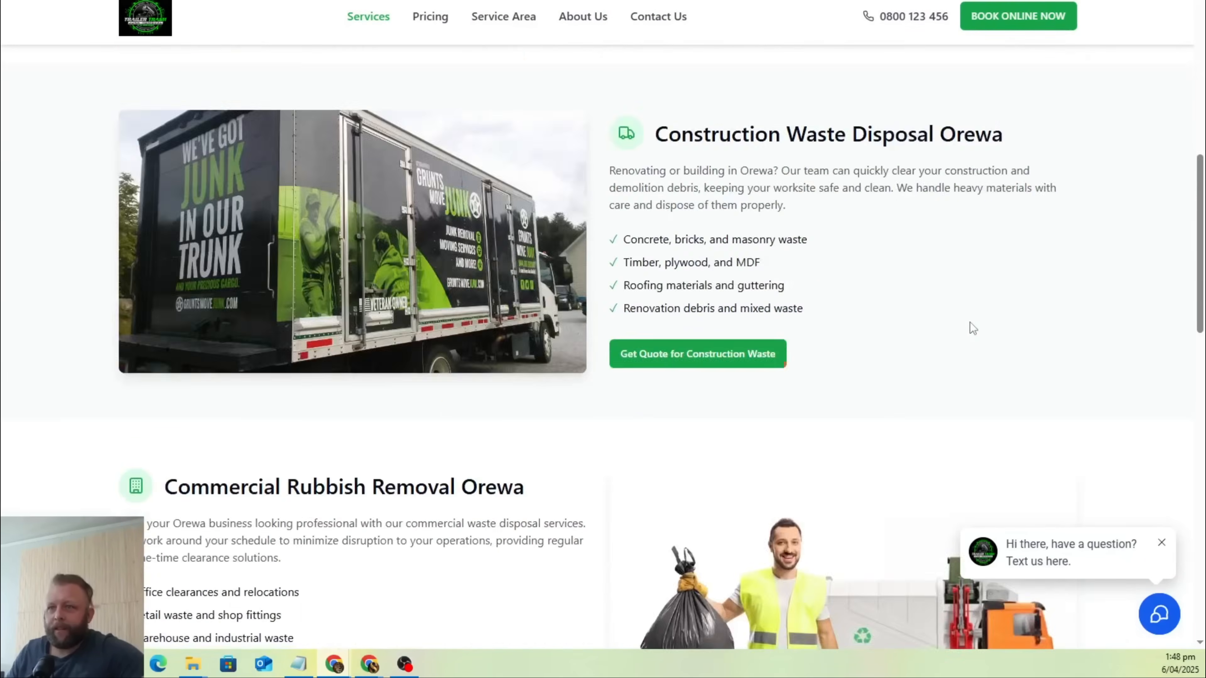
scroll(972, 328, down, 8)
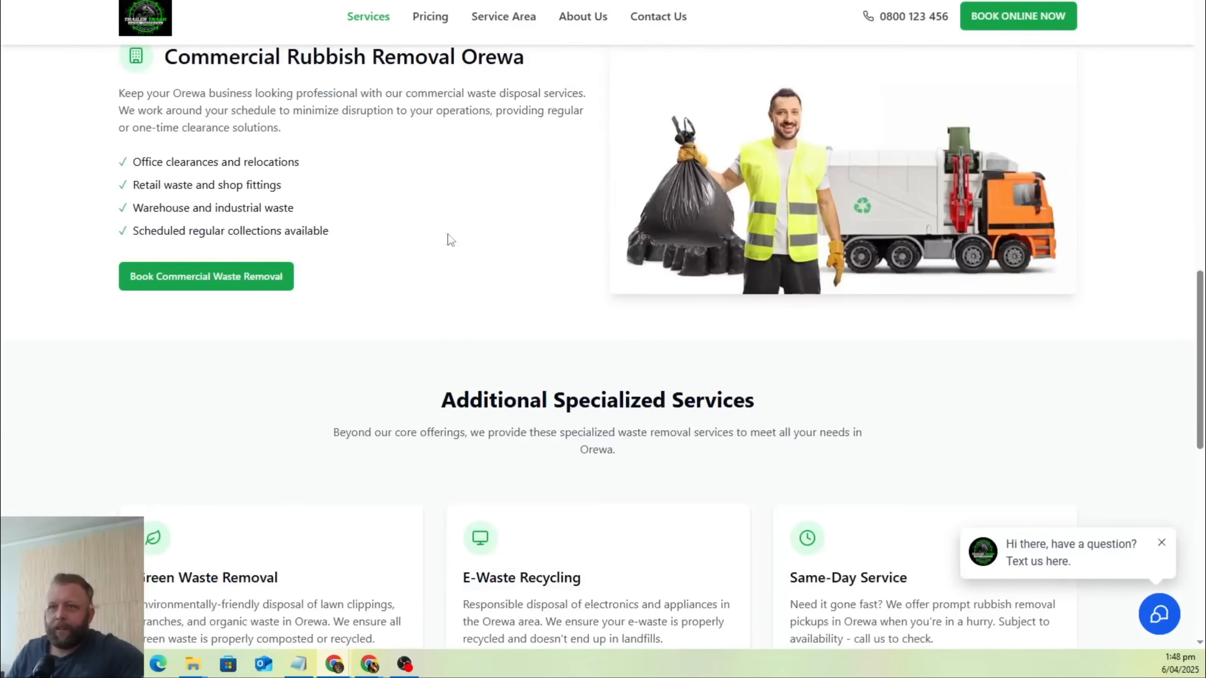
Follow the commercial waste removal booking link and review the booking calendar, process steps and Booking FAQs.
click(232, 280)
scroll(778, 313, up, 10)
scroll(778, 316, up, 15)
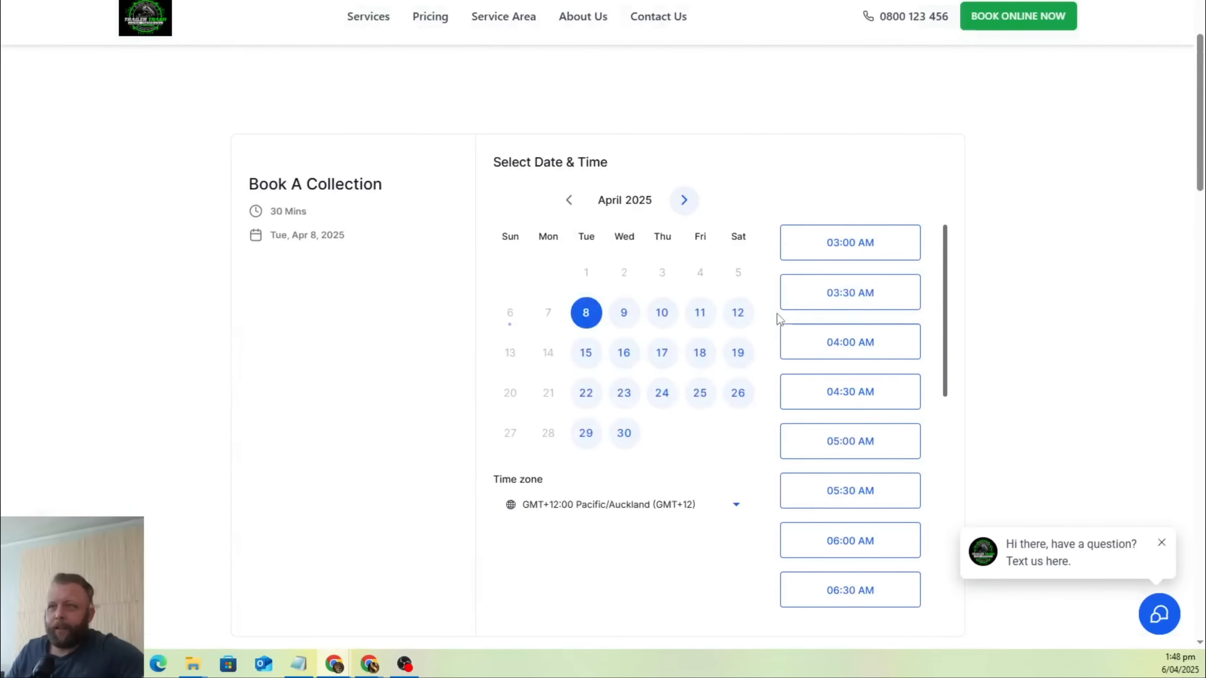
scroll(762, 337, down, 3)
scroll(455, 486, down, 10)
scroll(455, 486, down, 7)
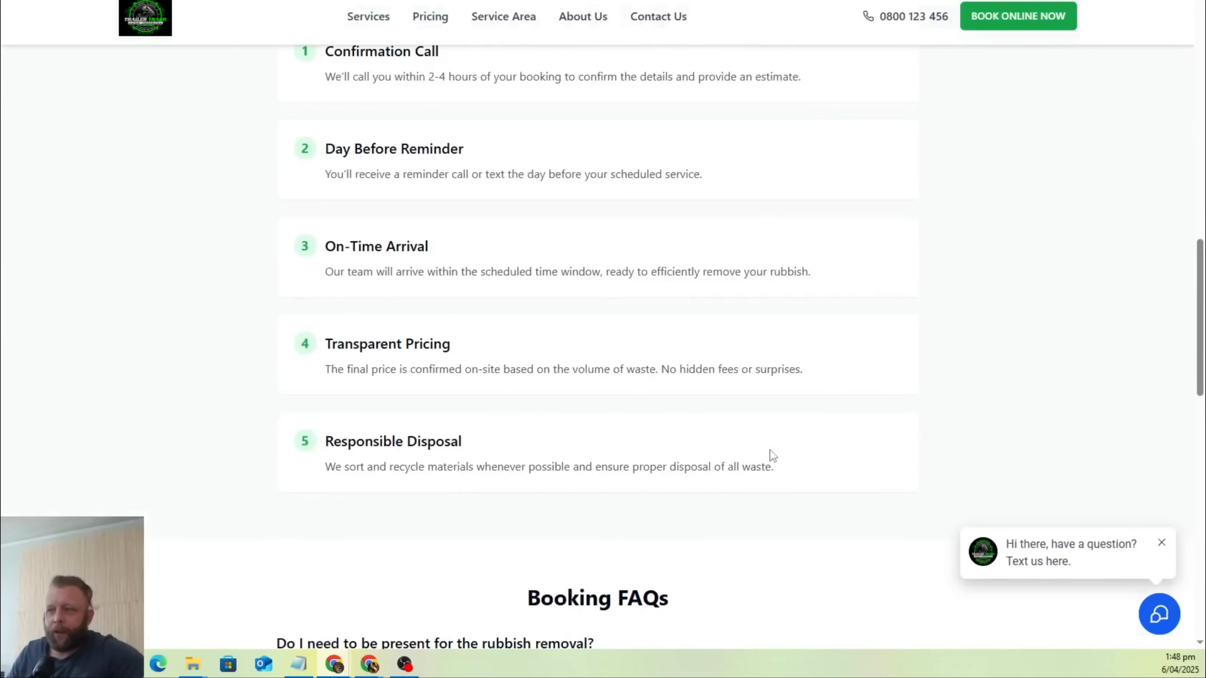
scroll(603, 515, down, 3)
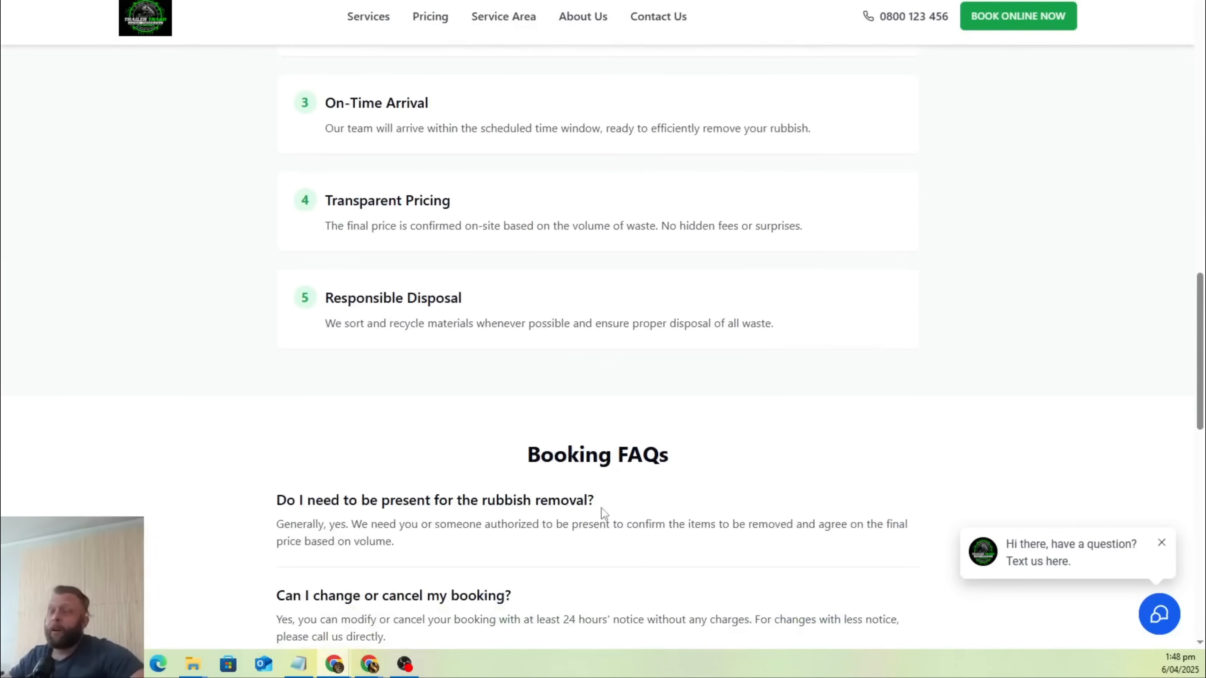
Return to the orewa-waste-wizard project in Lovable and open the Domains section of its project settings.
click(199, 1)
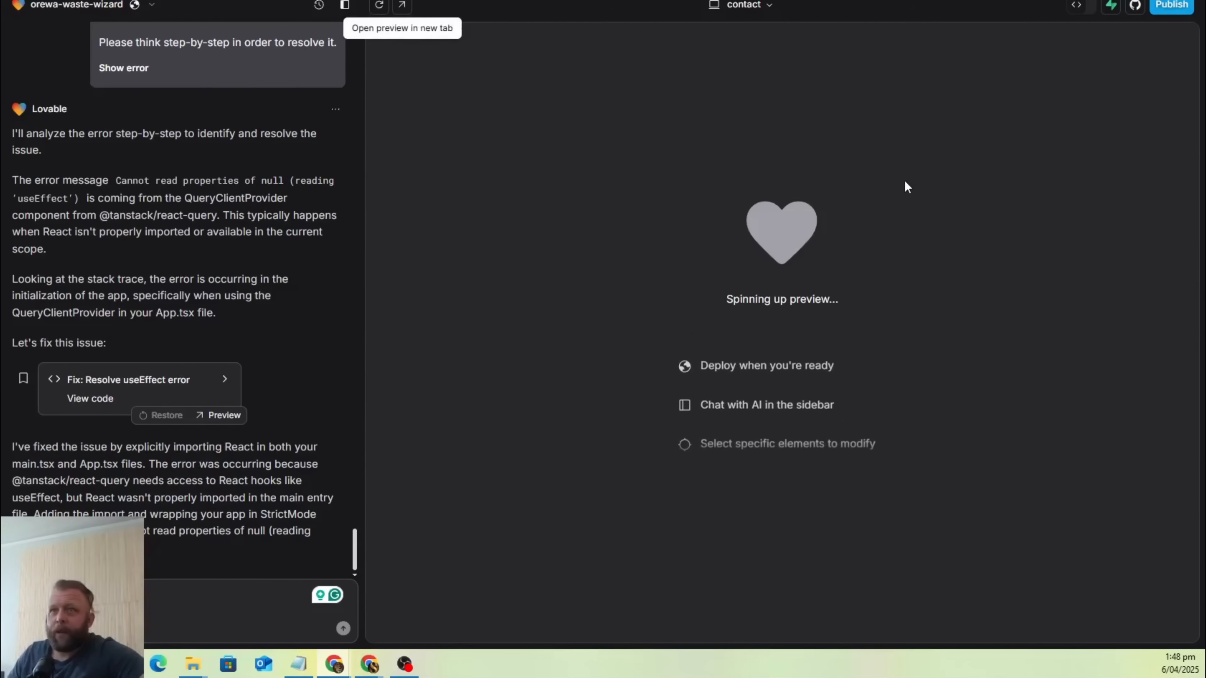
click(152, 5)
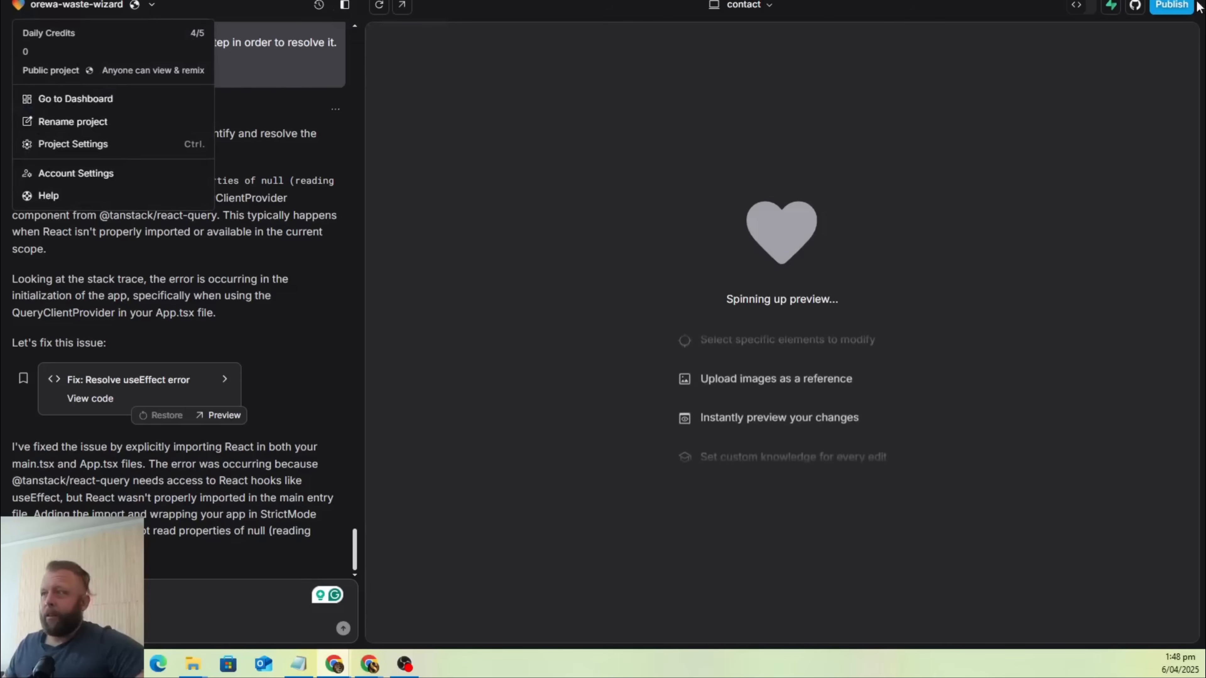
click(125, 146)
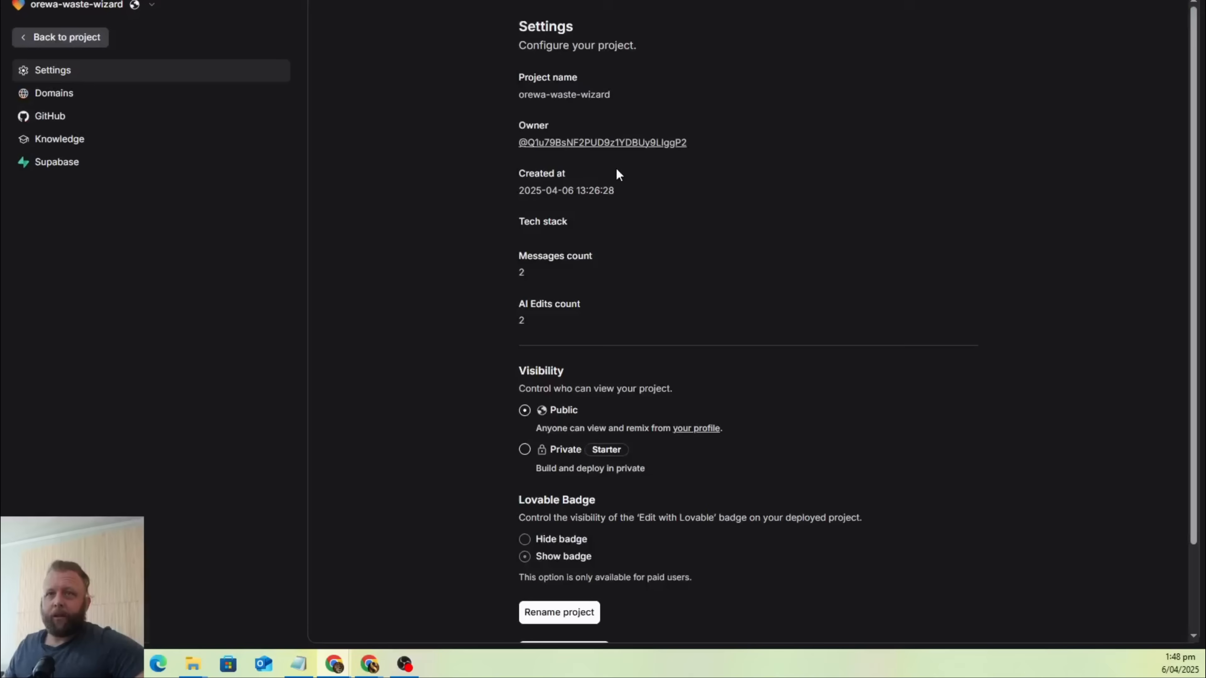
click(52, 101)
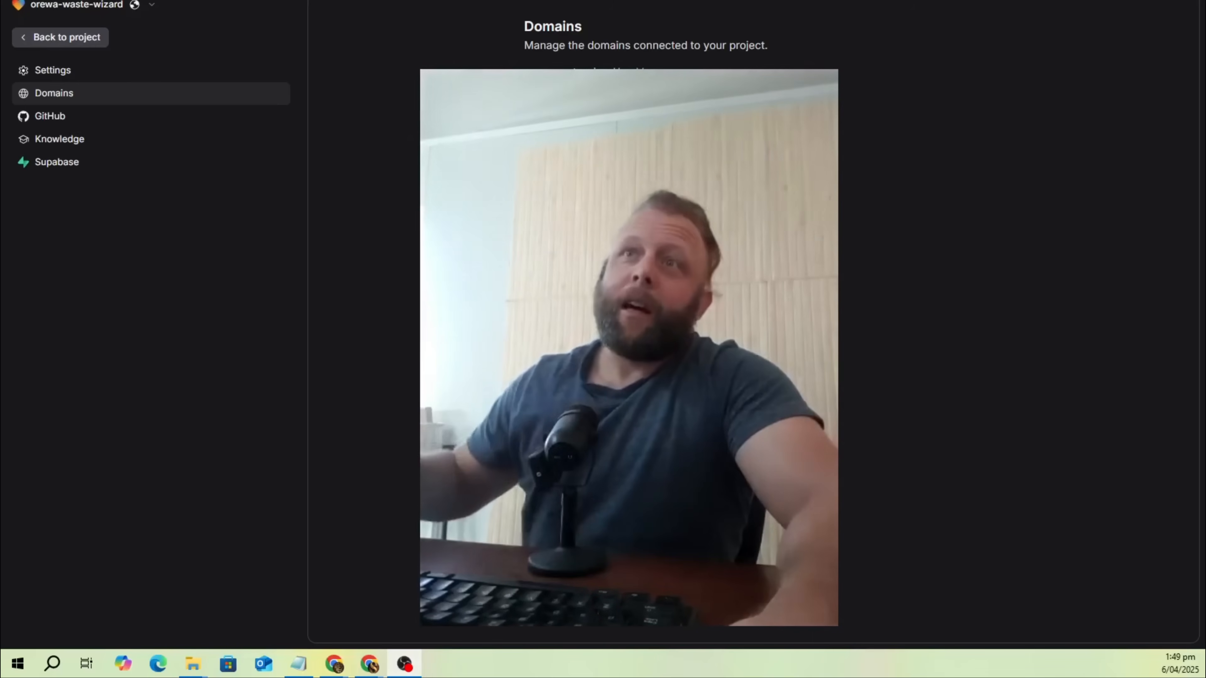
Switch to the "Maries Rubbish Removal" document in Google Docs.
click(476, 2)
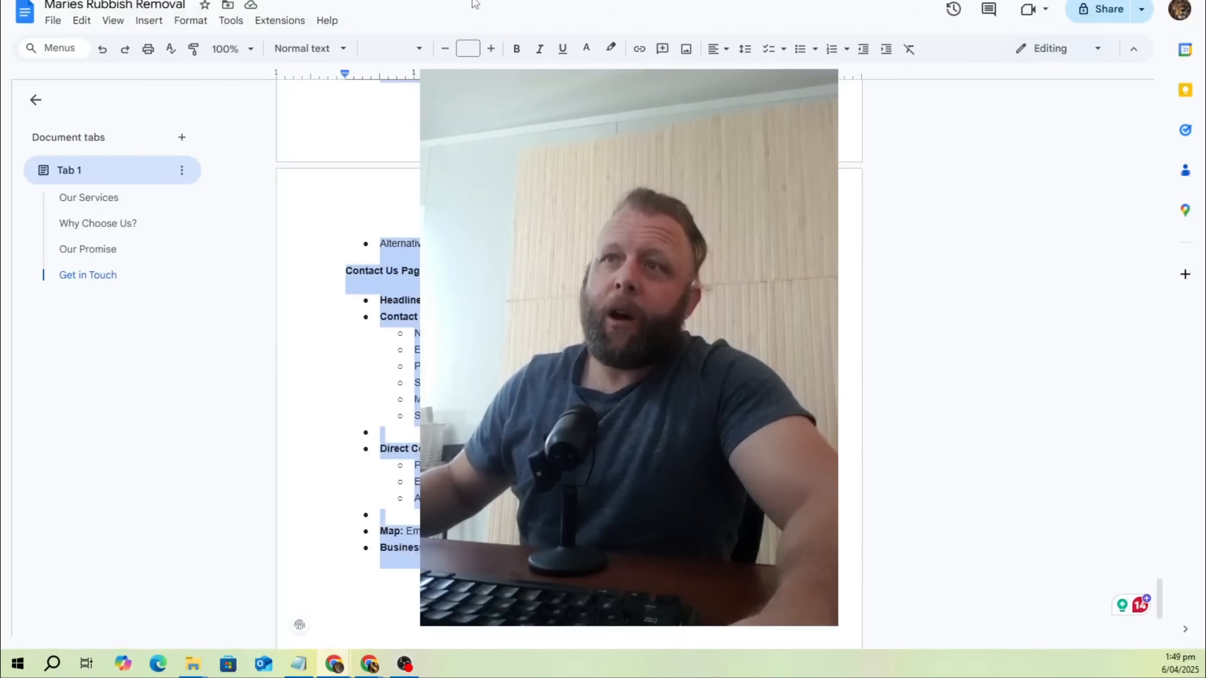
Look back through the rubbish removal document from the Contact Us page content up to the opening About section.
scroll(570, 352, up, 15)
scroll(570, 351, up, 20)
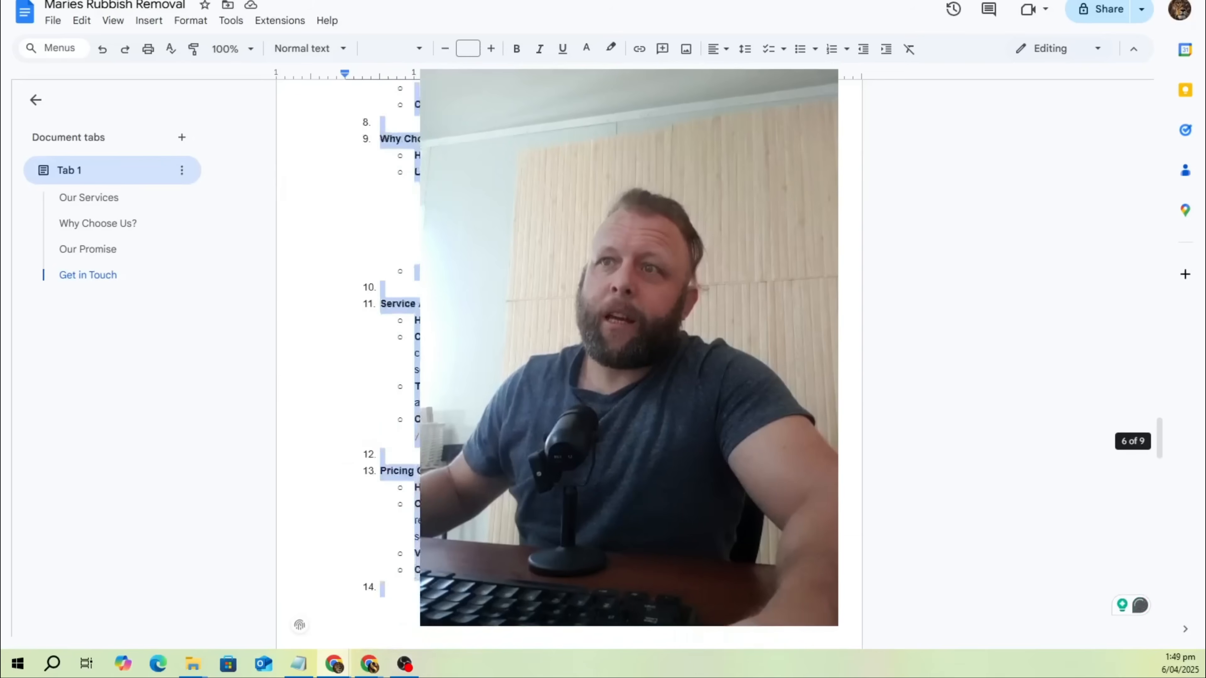
scroll(570, 351, up, 10)
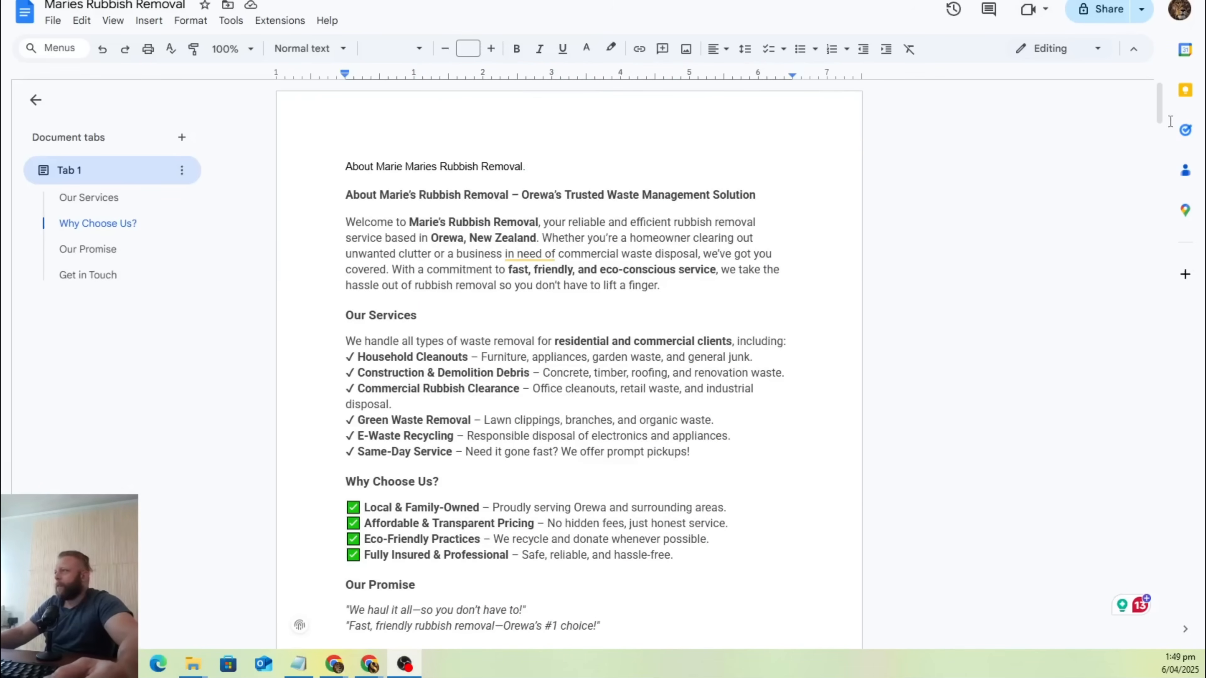
Switch to the orewa-tidy-web project in Lovable and open its website preview in a separate tab.
key(alt+Tab)
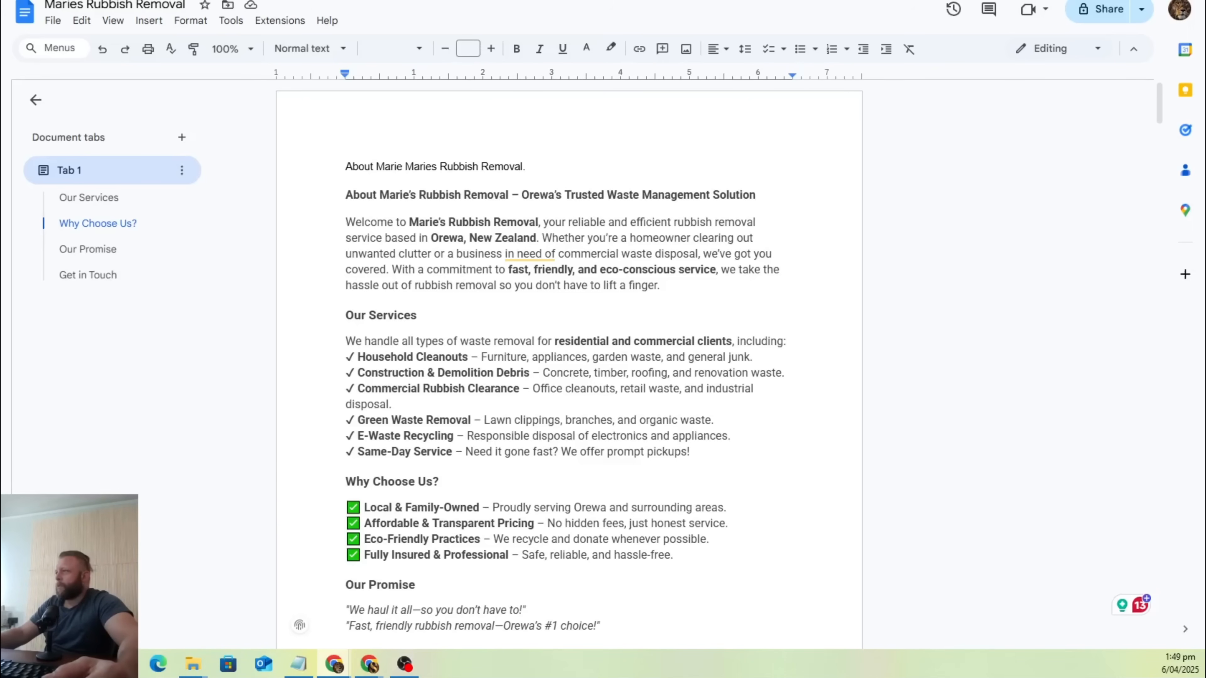
drag(1205, 116, 651, 7)
click(823, 9)
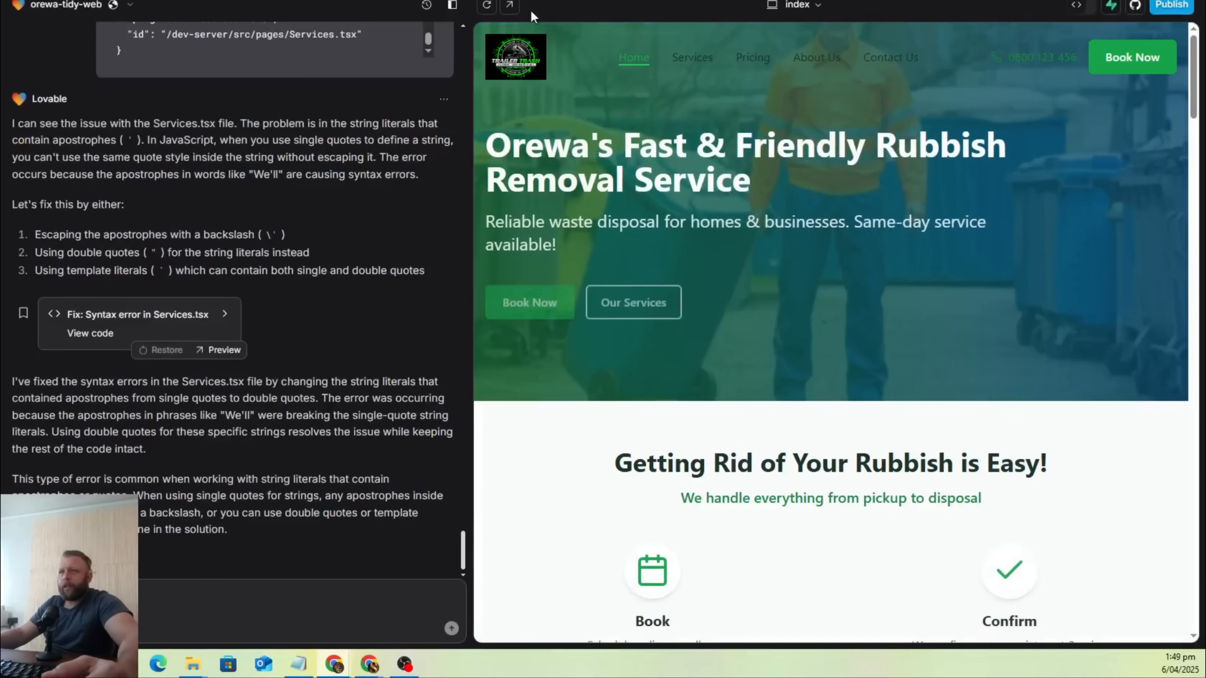
click(510, 6)
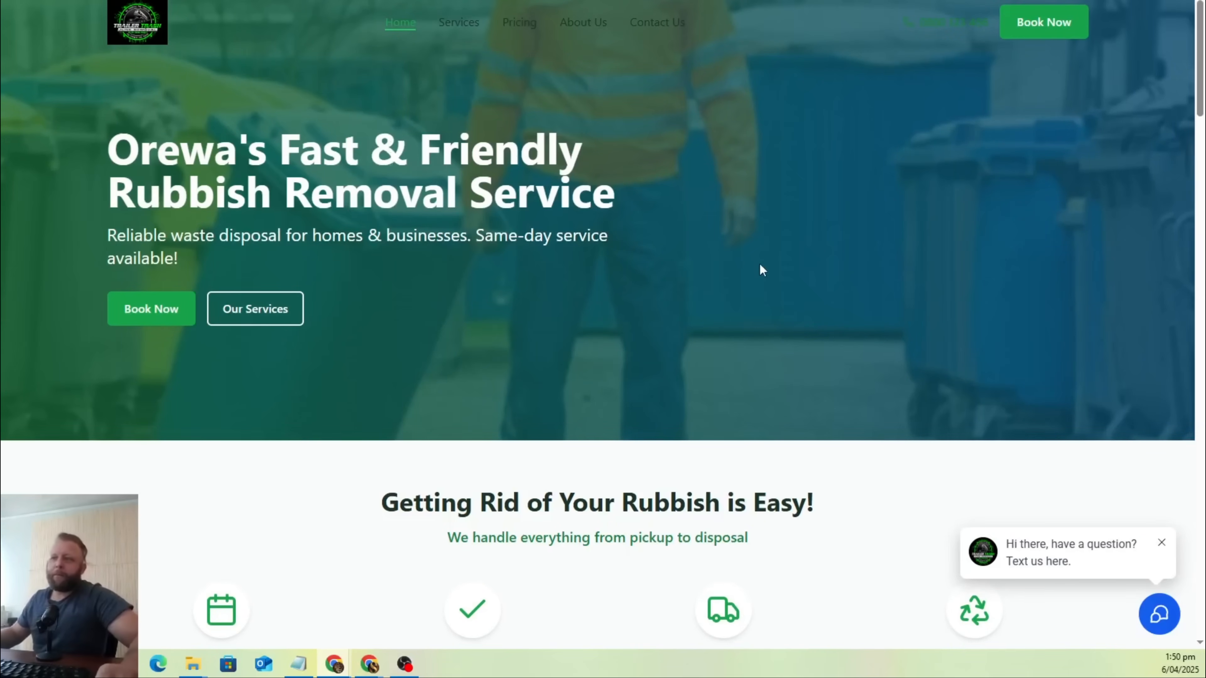
Review the preview's home page, covering the process steps, services, trust points, pricing, testimonials and footer.
scroll(762, 270, down, 4)
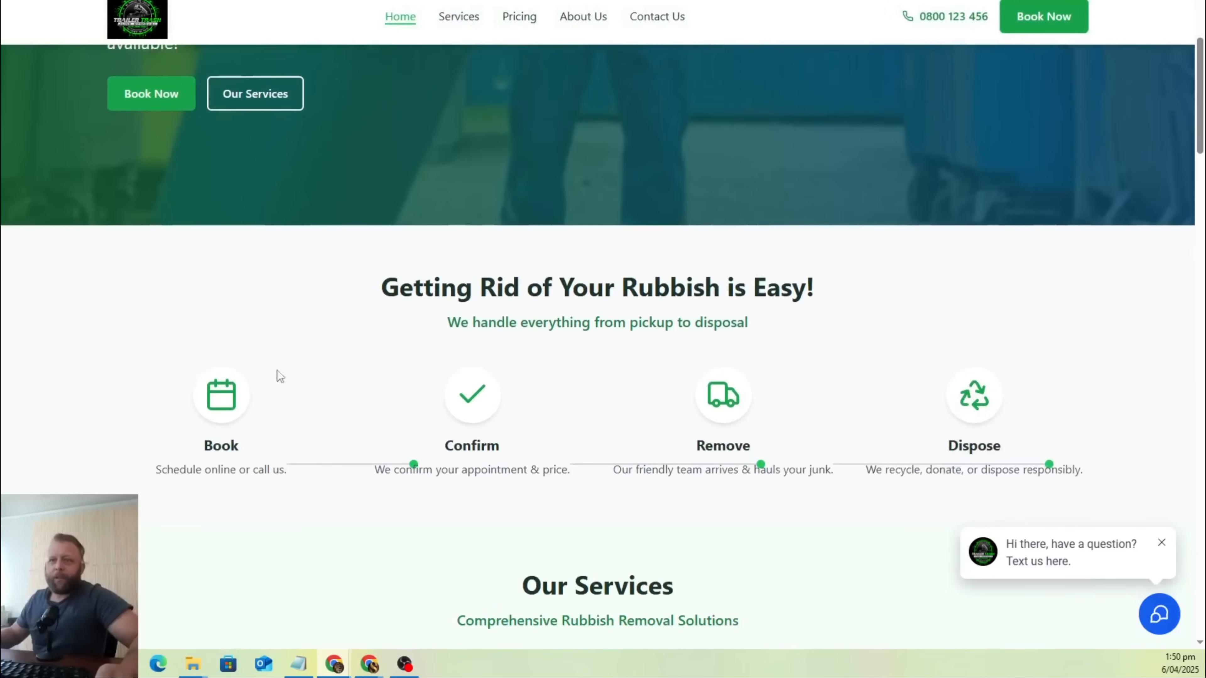
scroll(280, 376, down, 3)
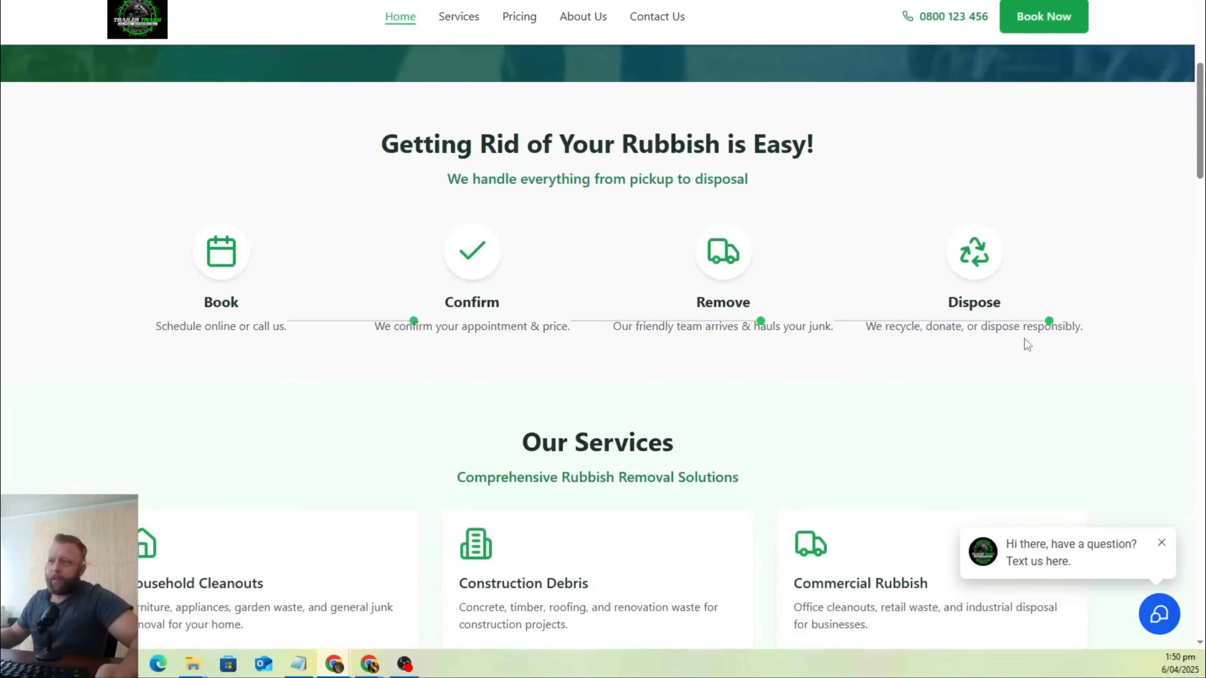
scroll(1027, 345, down, 1)
scroll(598, 202, down, 9)
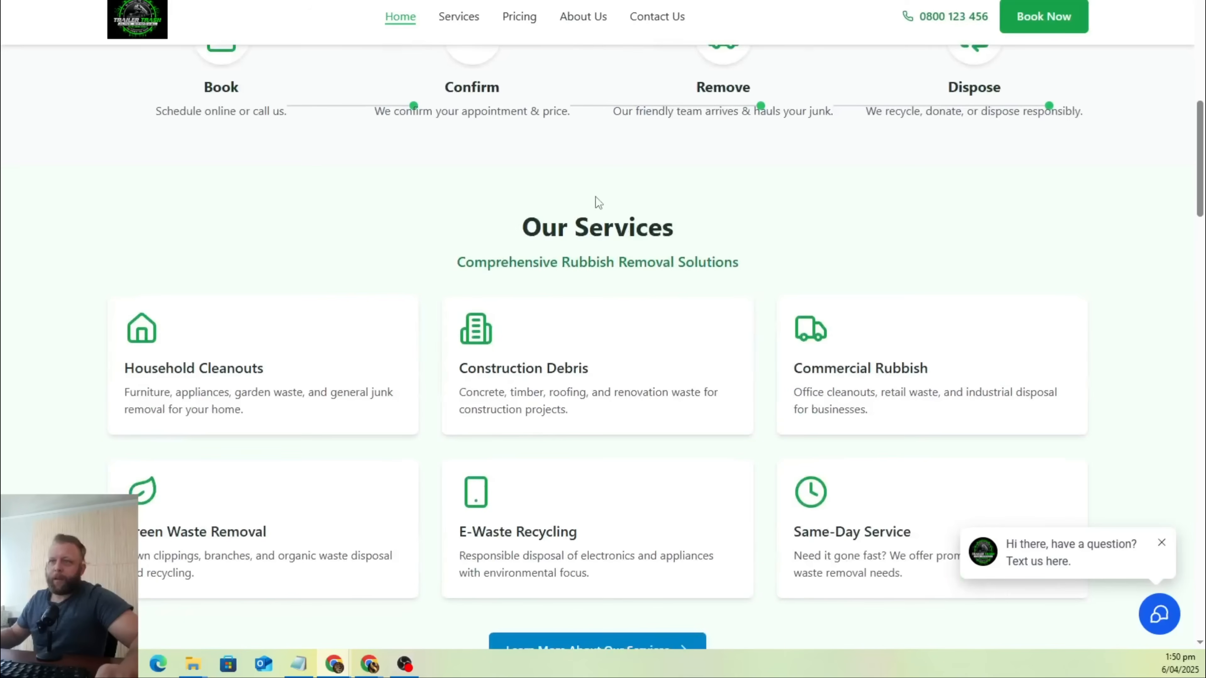
scroll(593, 196, down, 3)
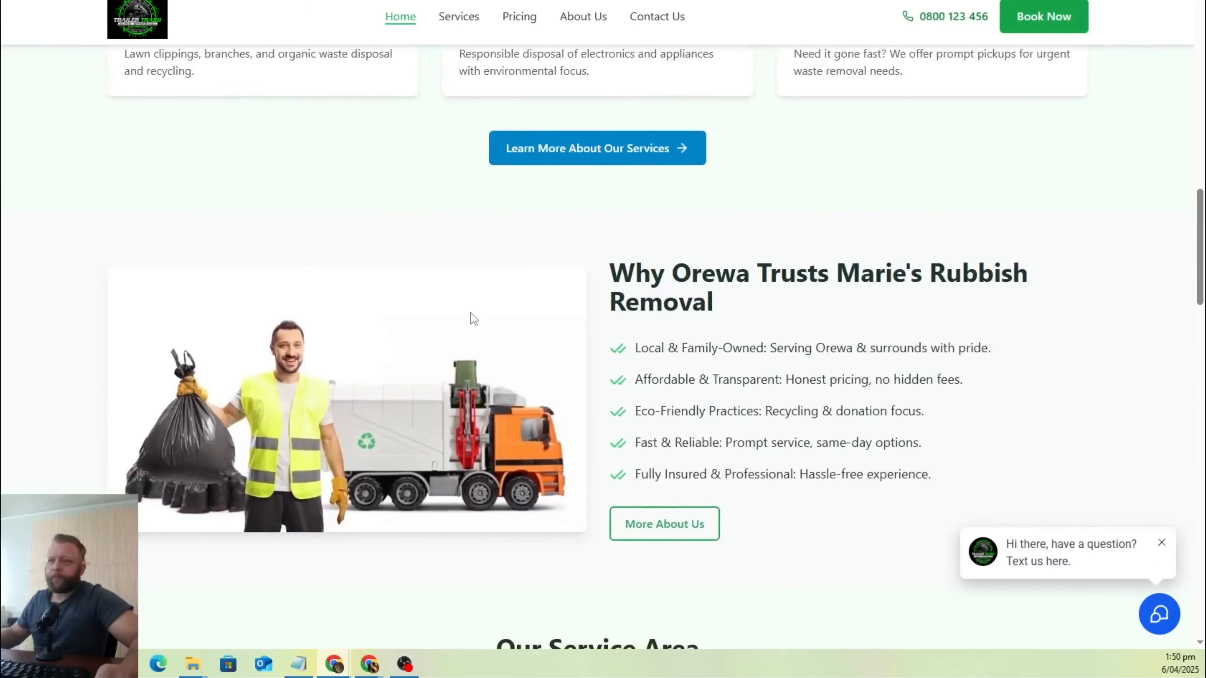
scroll(471, 318, down, 9)
scroll(903, 303, down, 16)
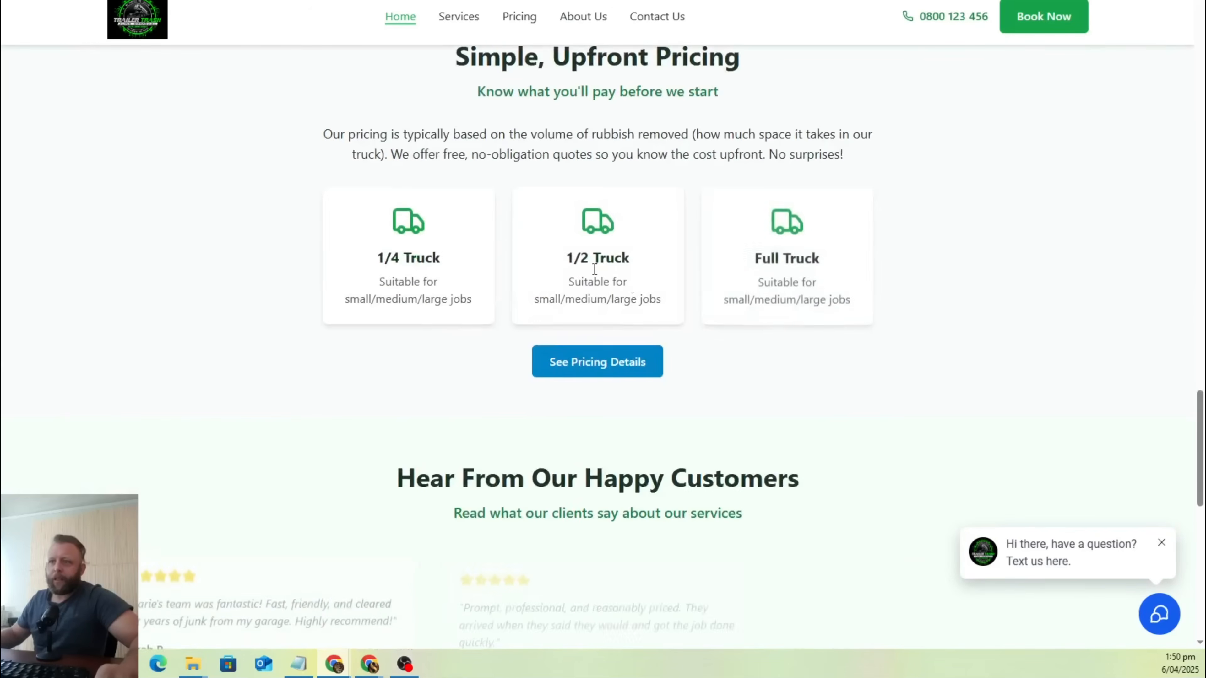
scroll(727, 277, down, 9)
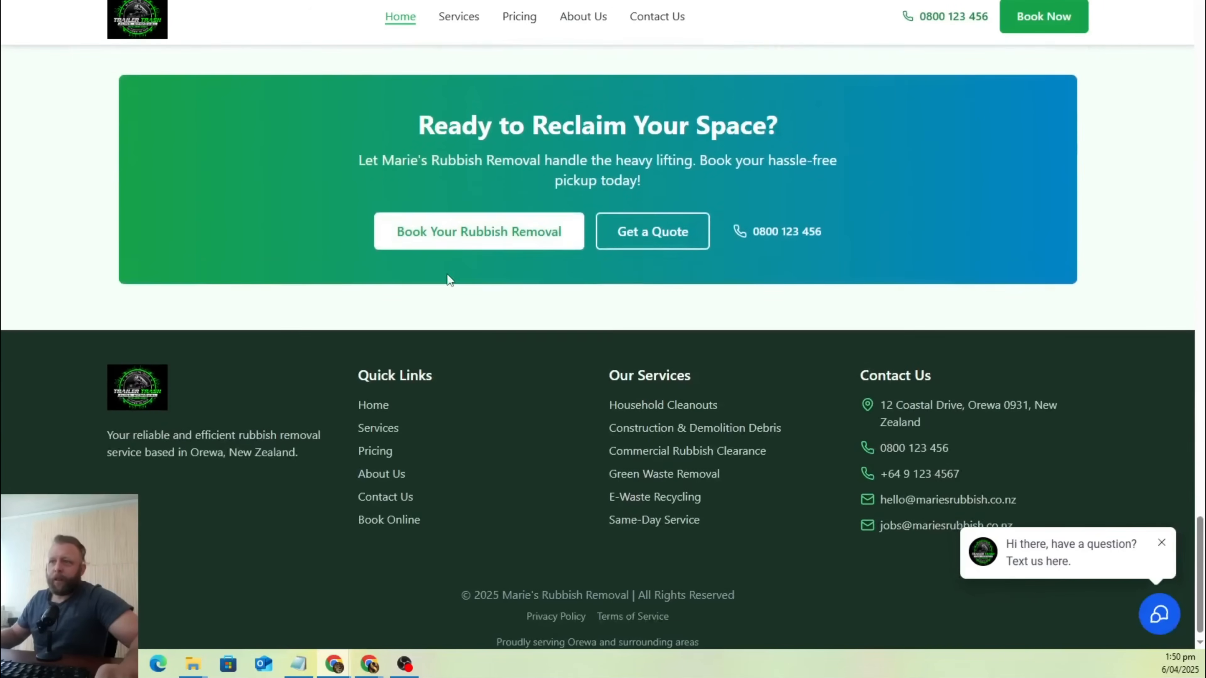
scroll(929, 441, up, 9)
scroll(930, 441, up, 20)
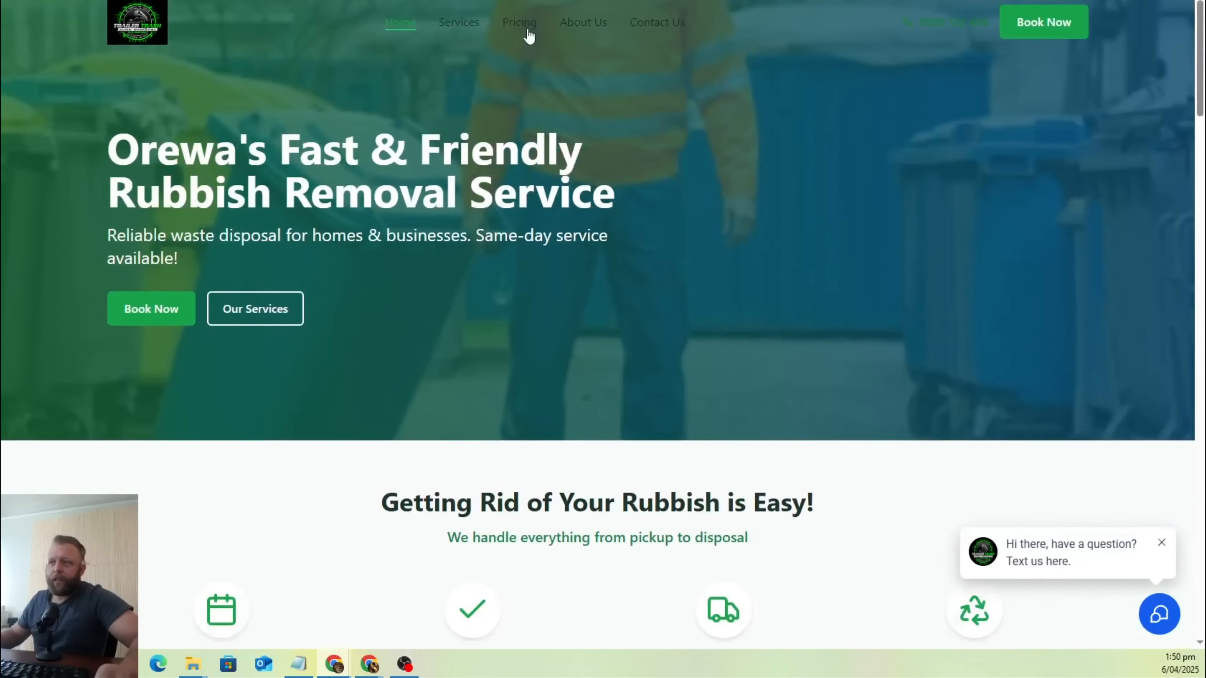
Open the website's Pricing page and review the pricing philosophy, truck-size options, cost factors and closing call to action.
click(525, 27)
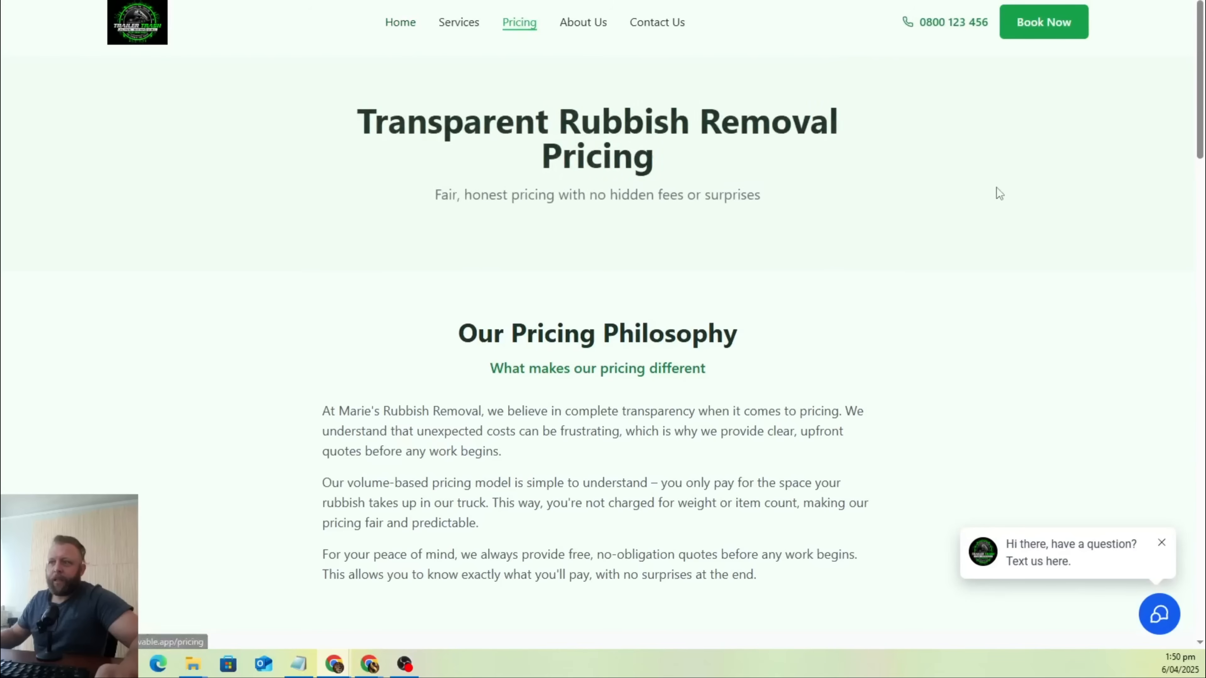
scroll(997, 190, down, 3)
scroll(997, 189, down, 10)
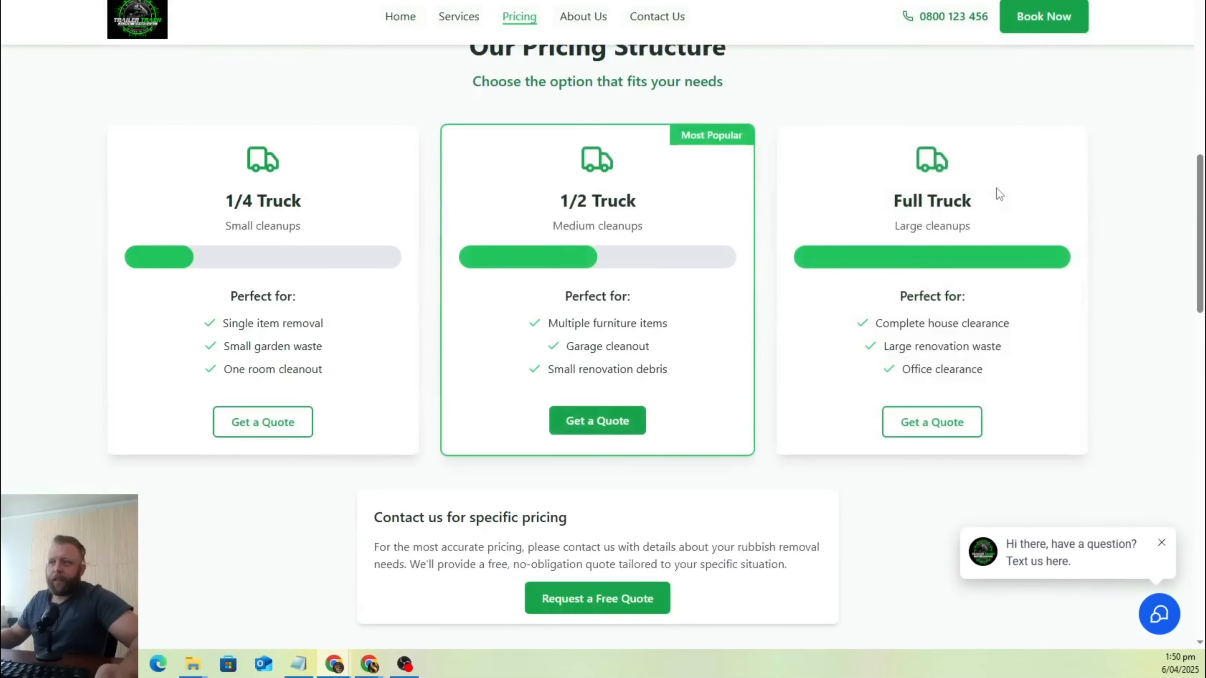
scroll(711, 214, down, 2)
scroll(712, 215, down, 18)
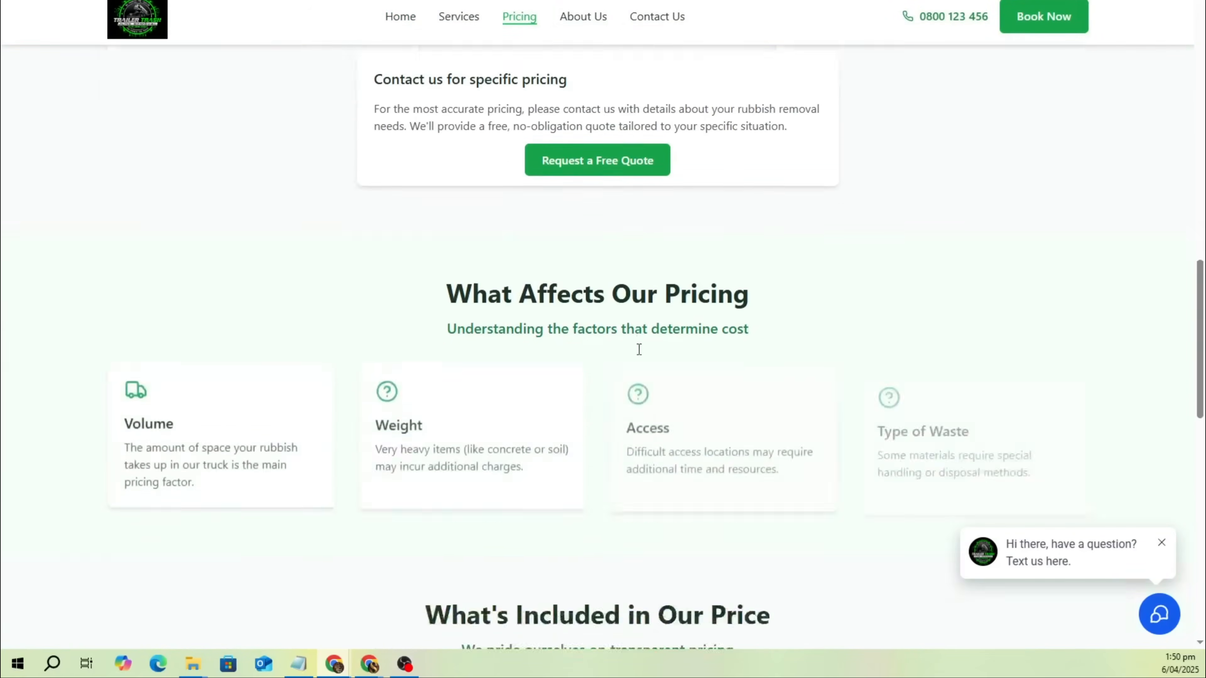
scroll(652, 366, up, 18)
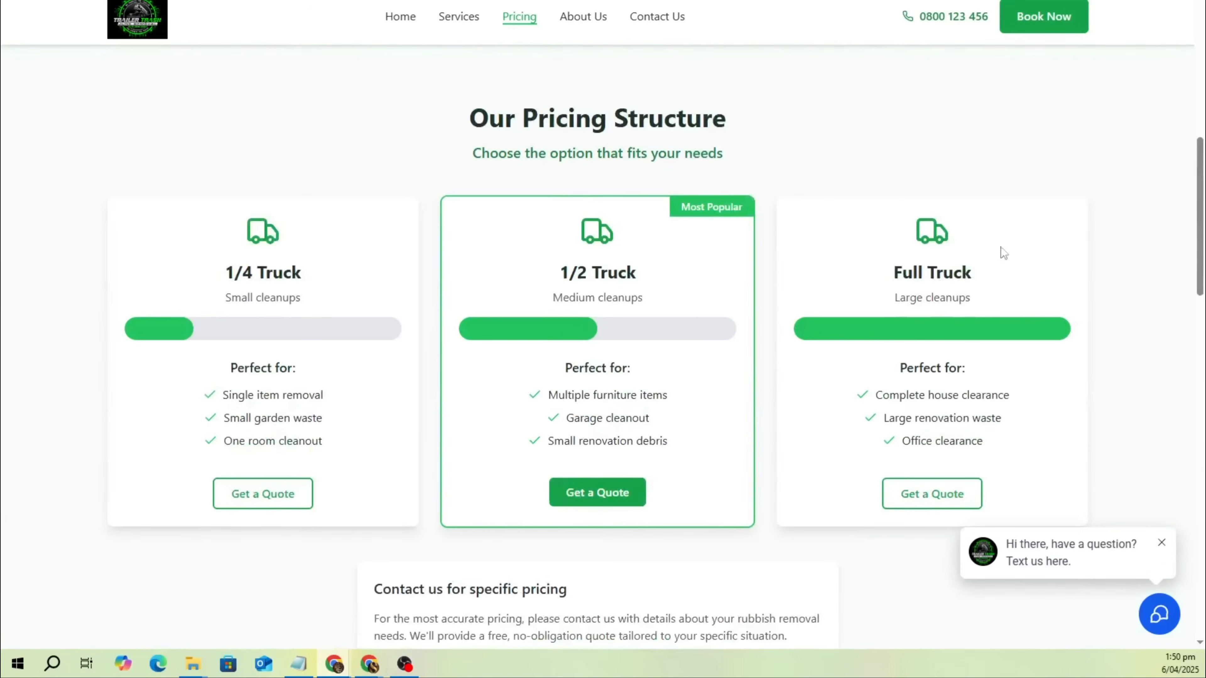
scroll(650, 249, down, 20)
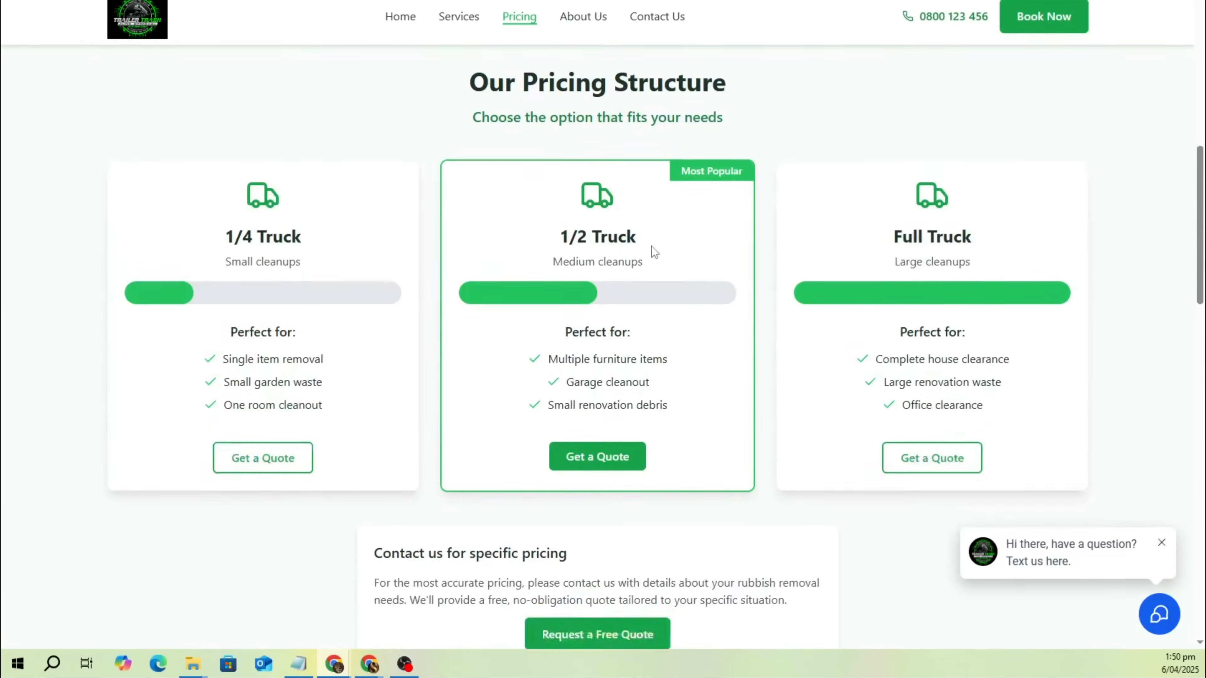
scroll(655, 244, down, 3)
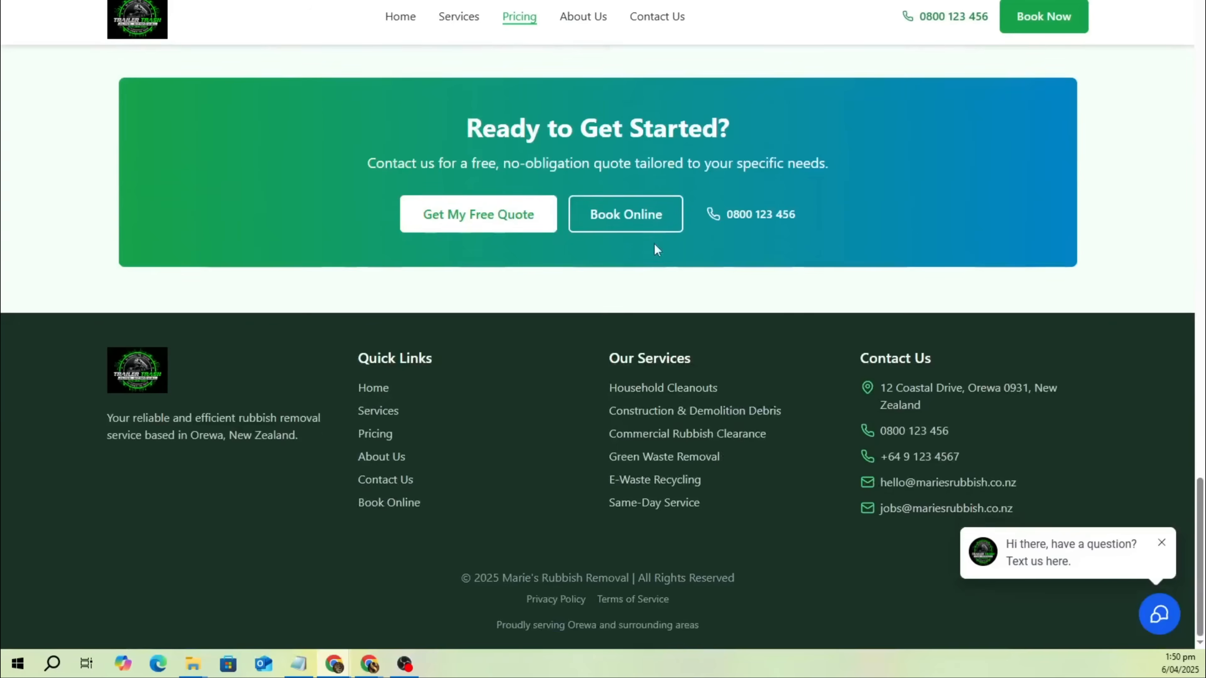
scroll(654, 243, up, 20)
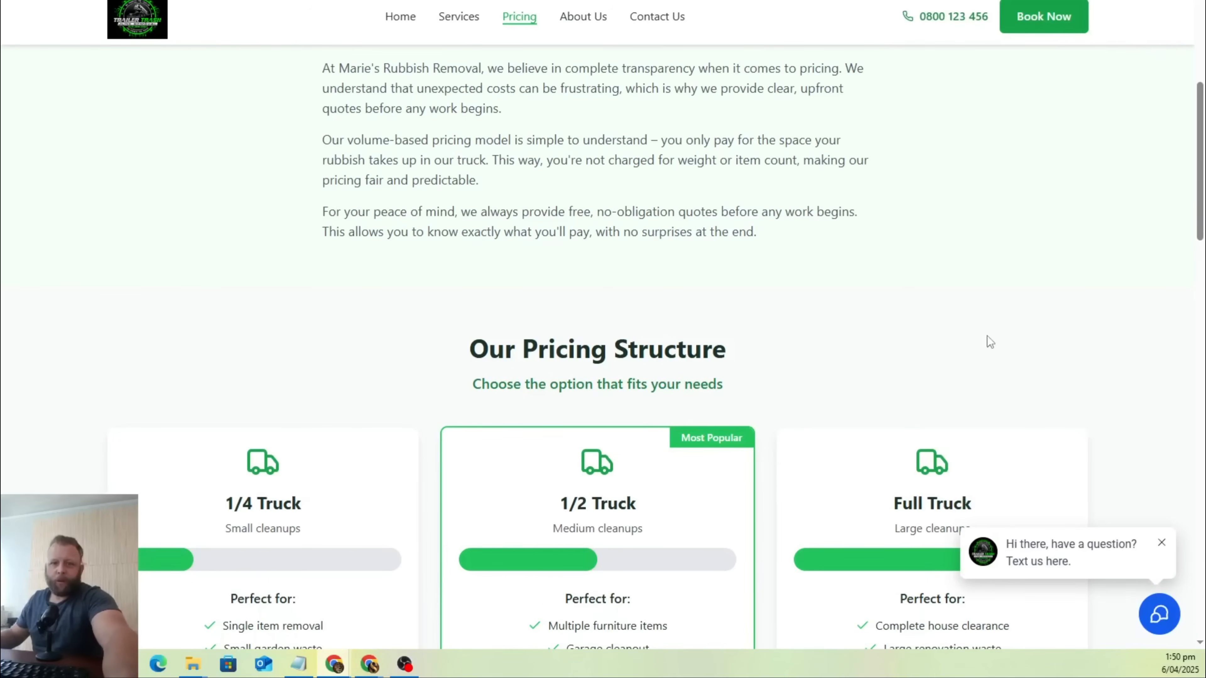
scroll(992, 324, up, 5)
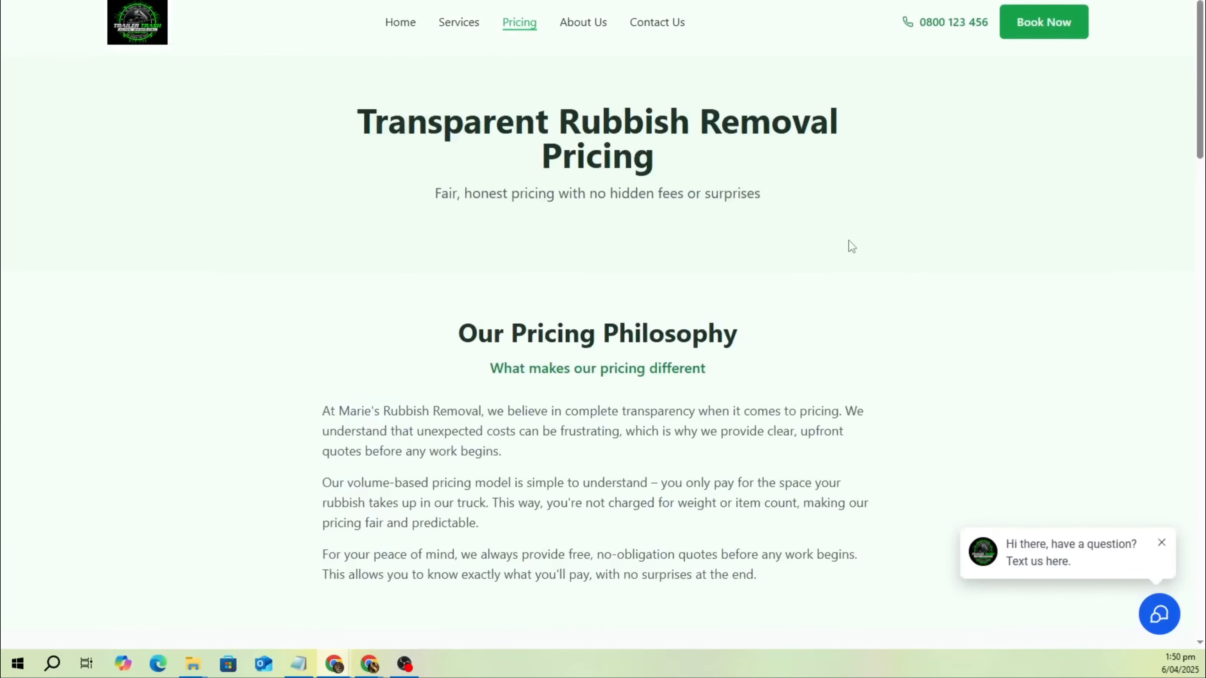
View the website's Contact Us page and close the incognito browser window holding the preview.
click(655, 28)
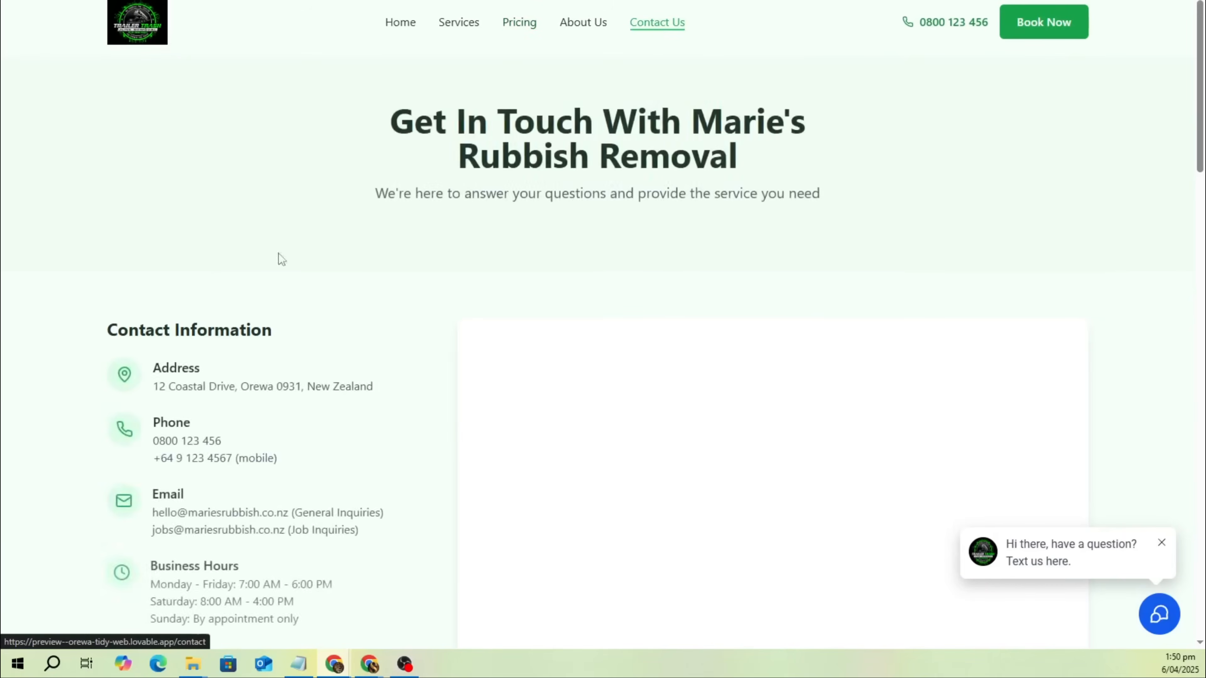
key(F11)
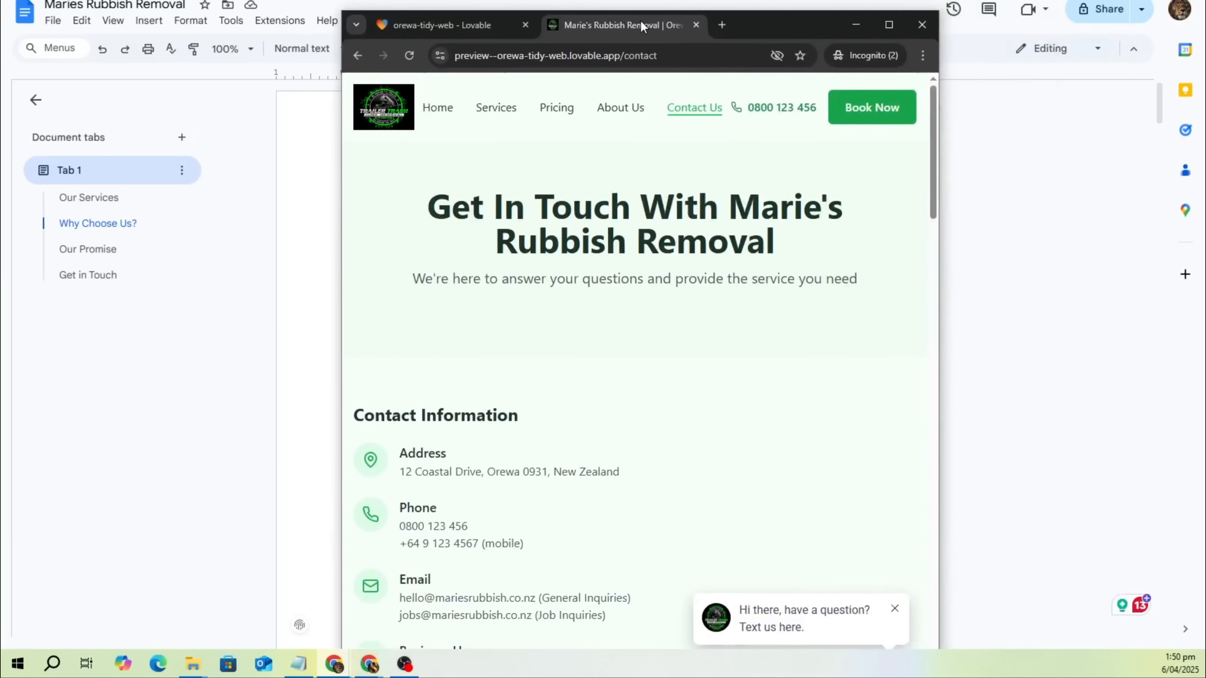
click(916, 23)
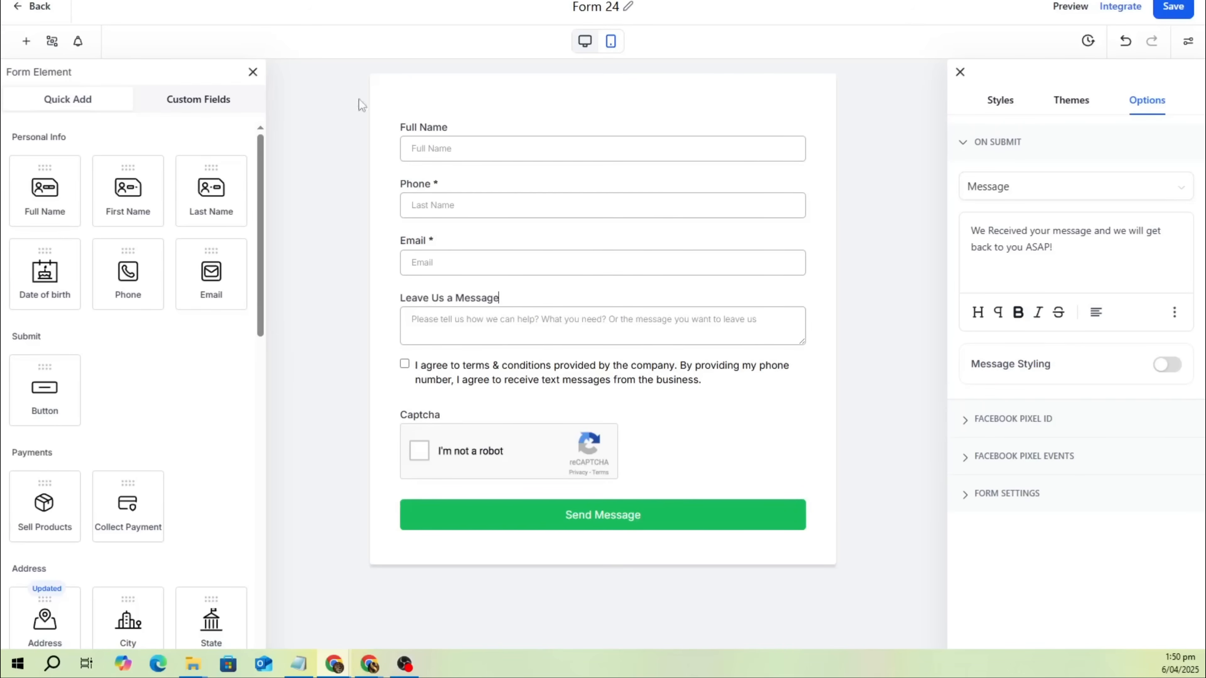
Leave the form editor in GoHighLevel and delete Form 24 from the forms list.
click(44, 8)
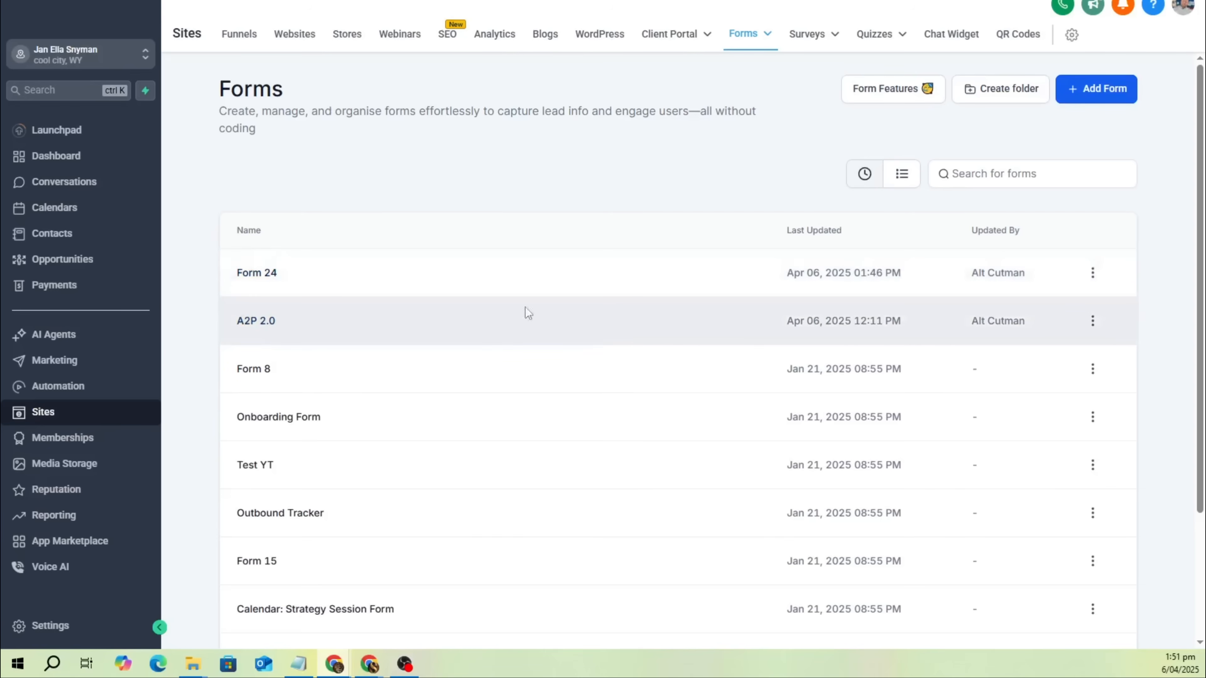
click(1093, 274)
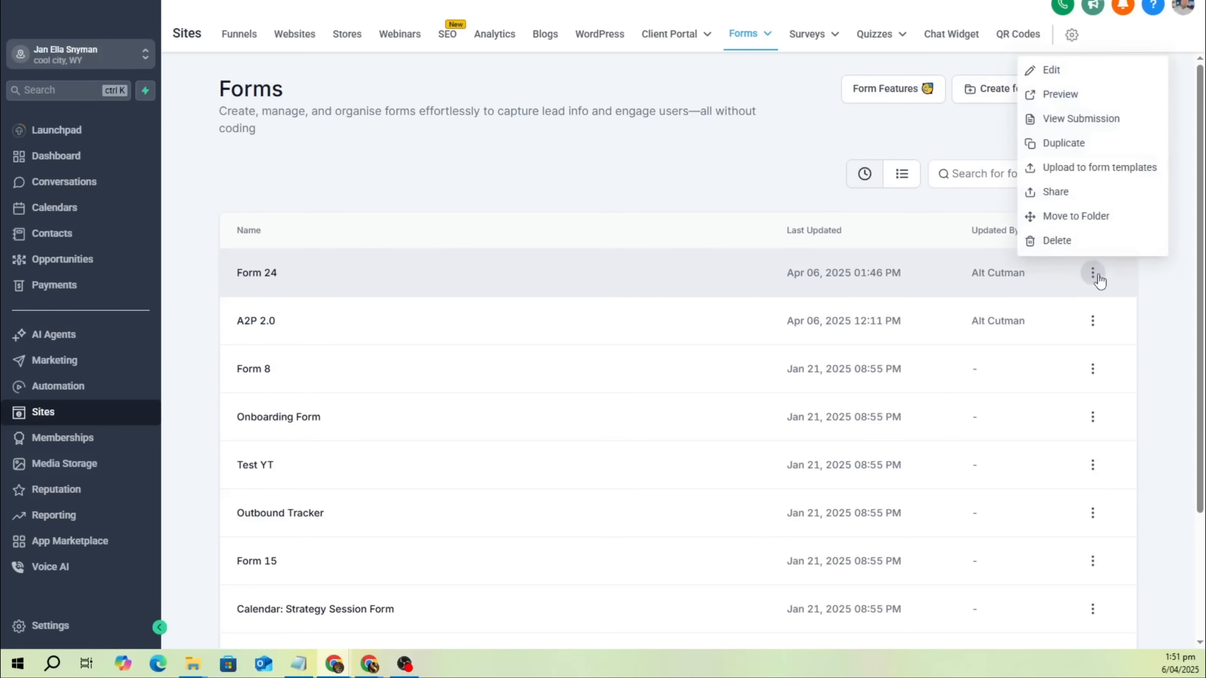
click(1079, 242)
click(760, 369)
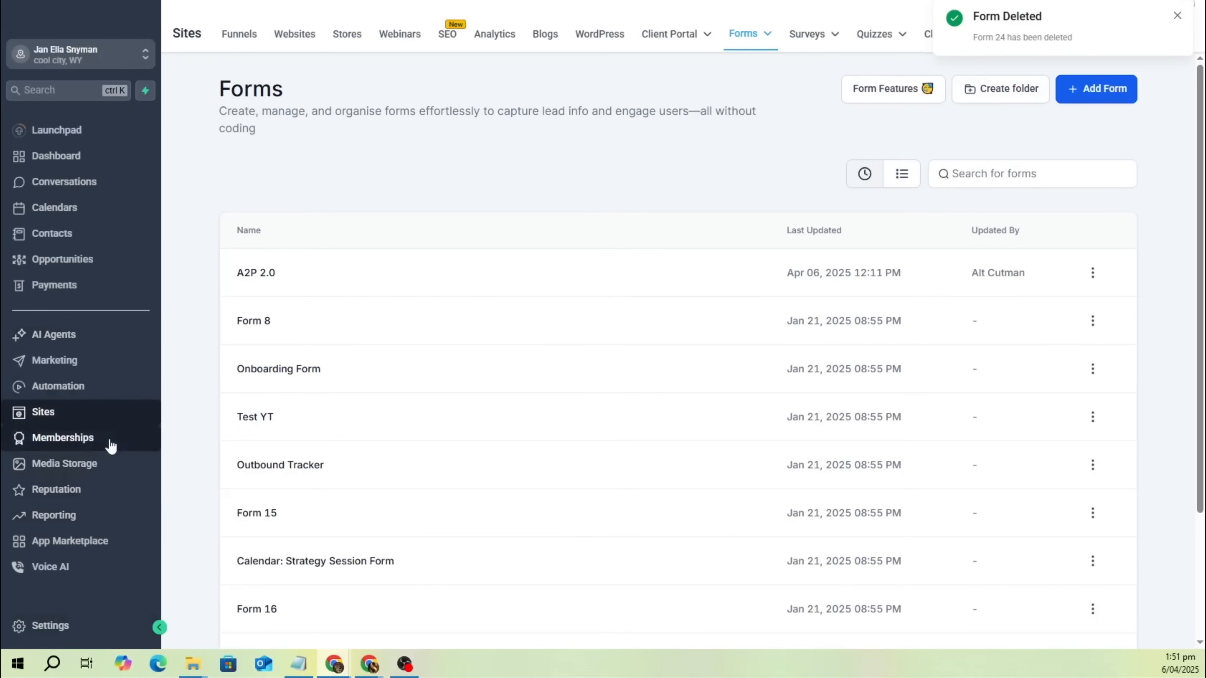
Try to delete the Rubbish Removal Chatbot in the Conversation AI settings, and leave the settings.
click(87, 623)
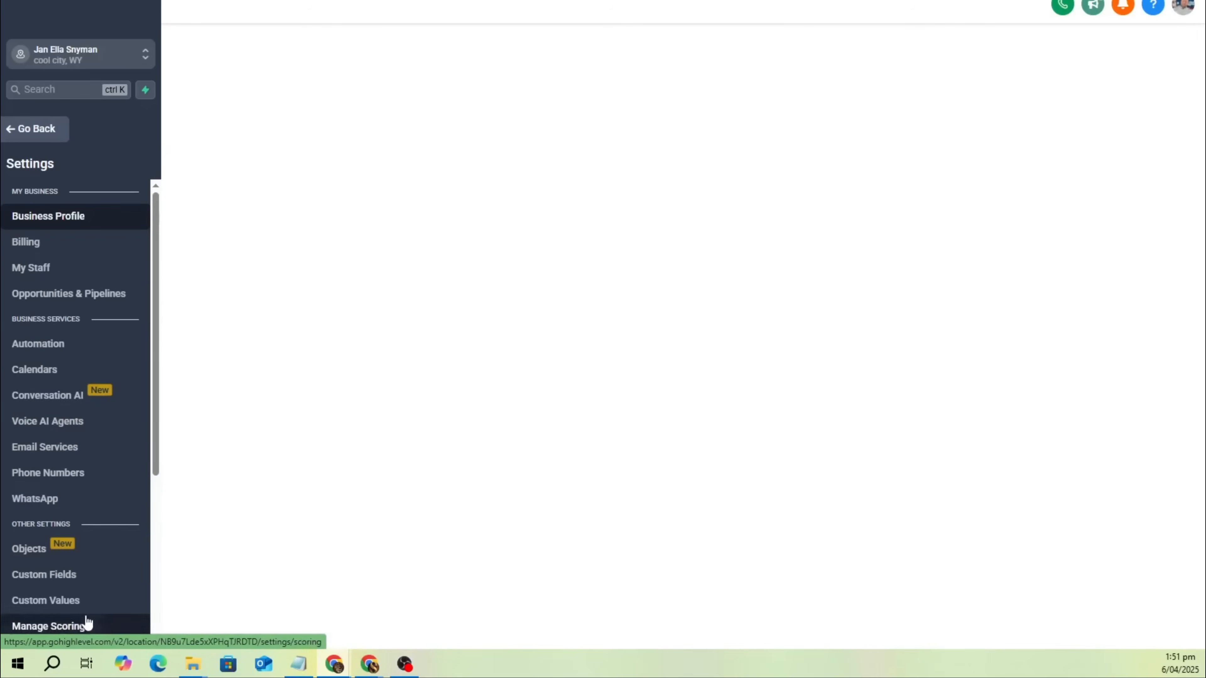
click(76, 397)
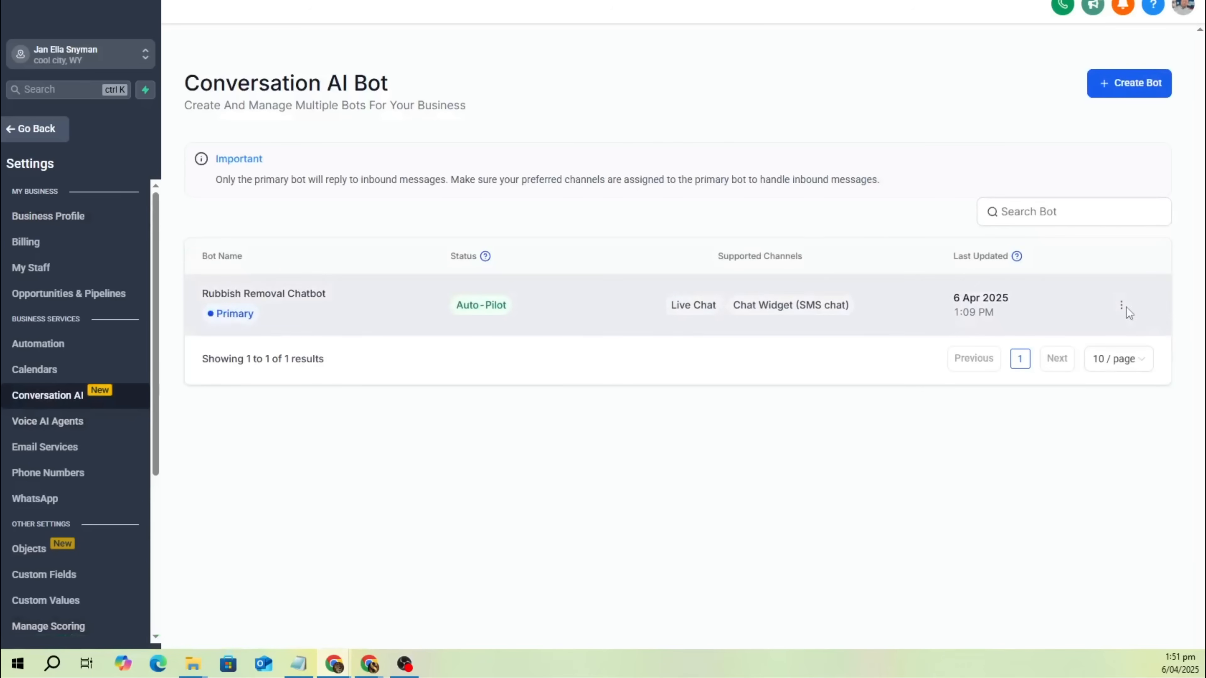
click(1122, 305)
drag(1104, 297, 1077, 280)
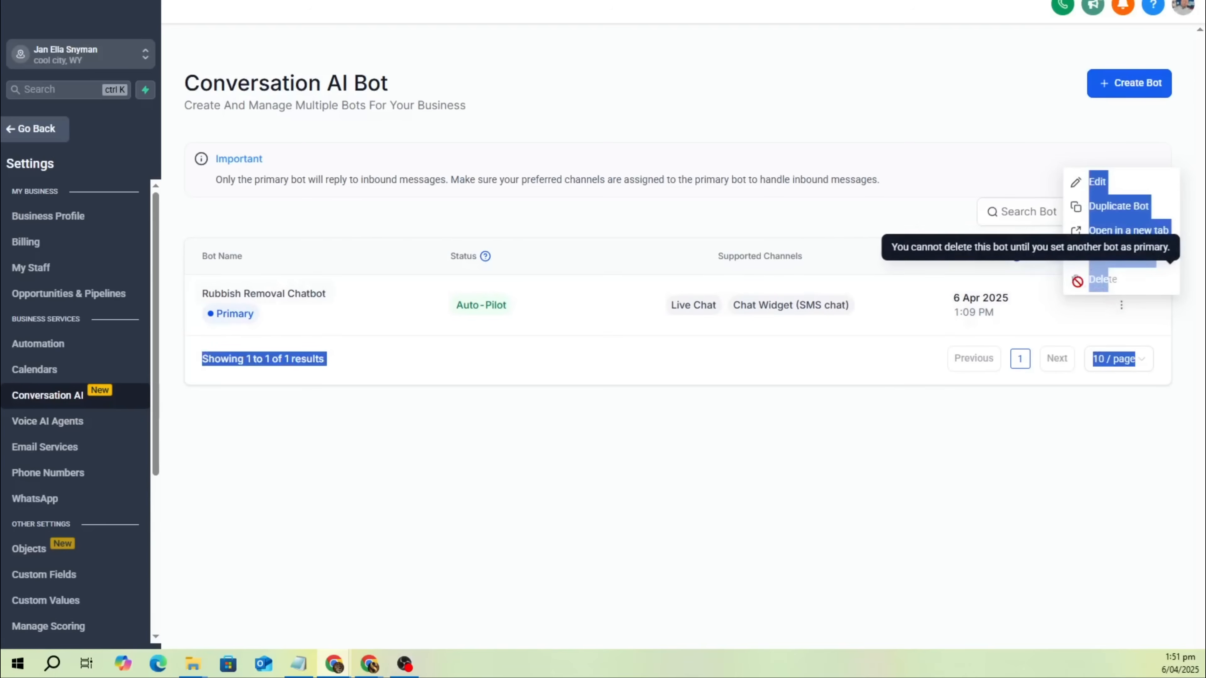
click(922, 335)
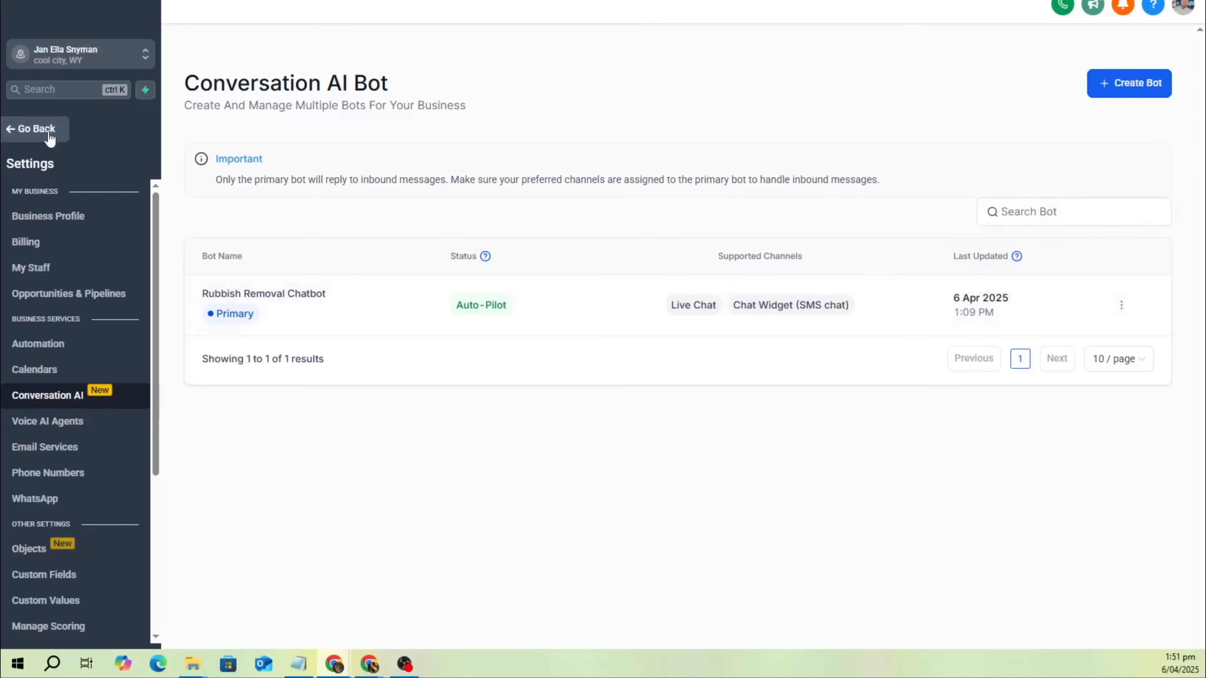
click(50, 140)
Delete the Rubbish Chatbot live chat widget from the site's chat widgets.
mouse_move(778, 46)
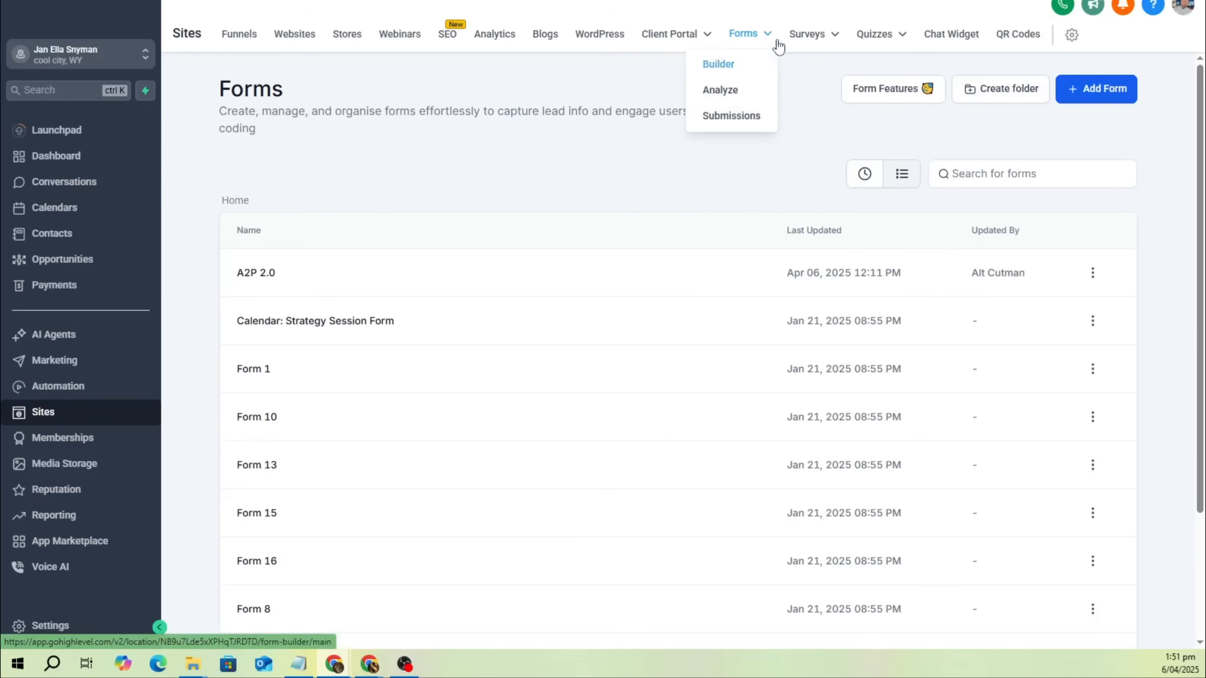
click(944, 46)
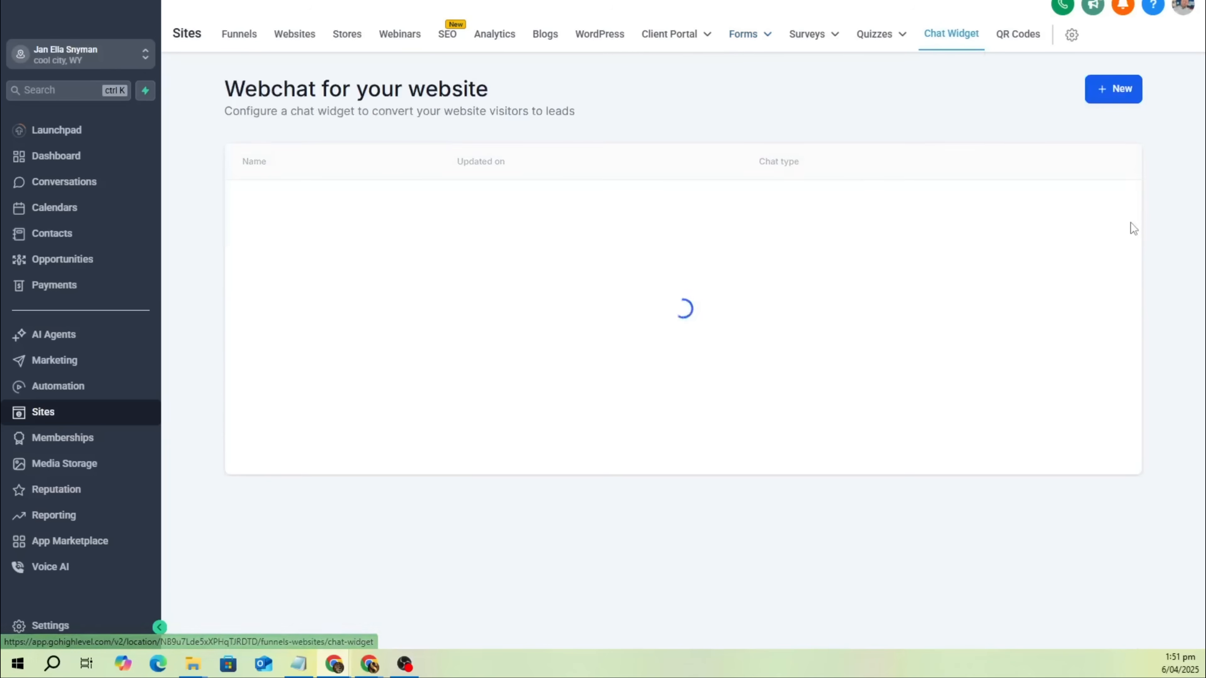
click(1047, 215)
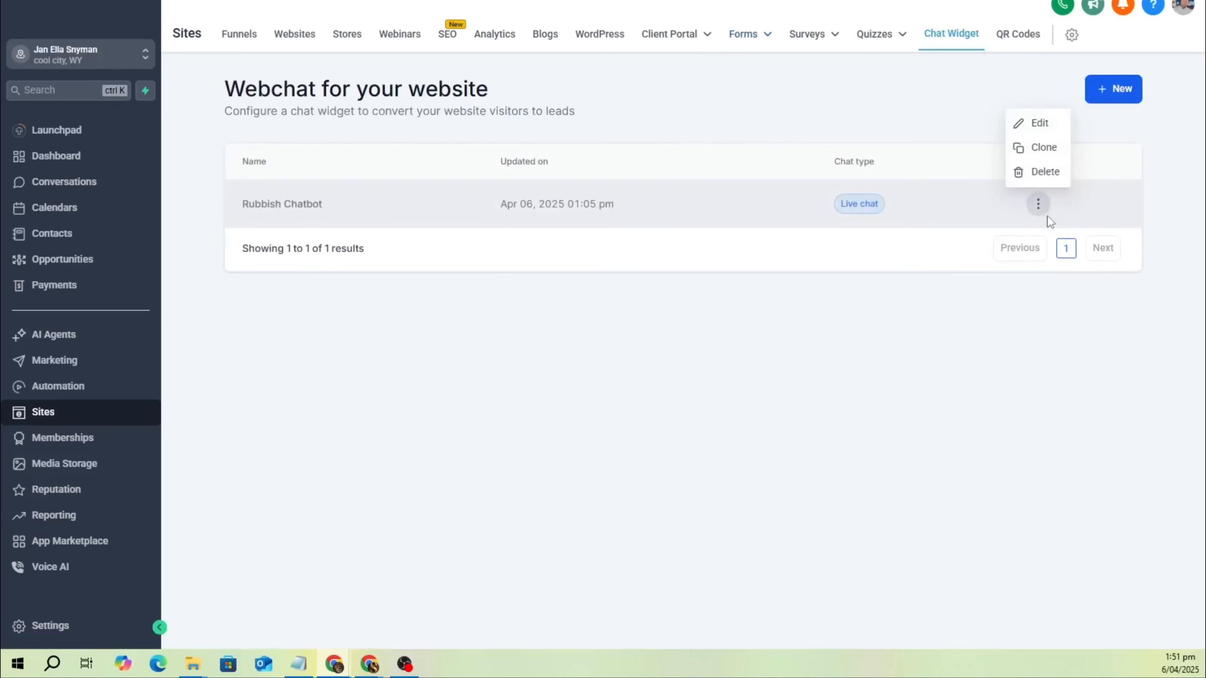
click(1044, 172)
click(756, 376)
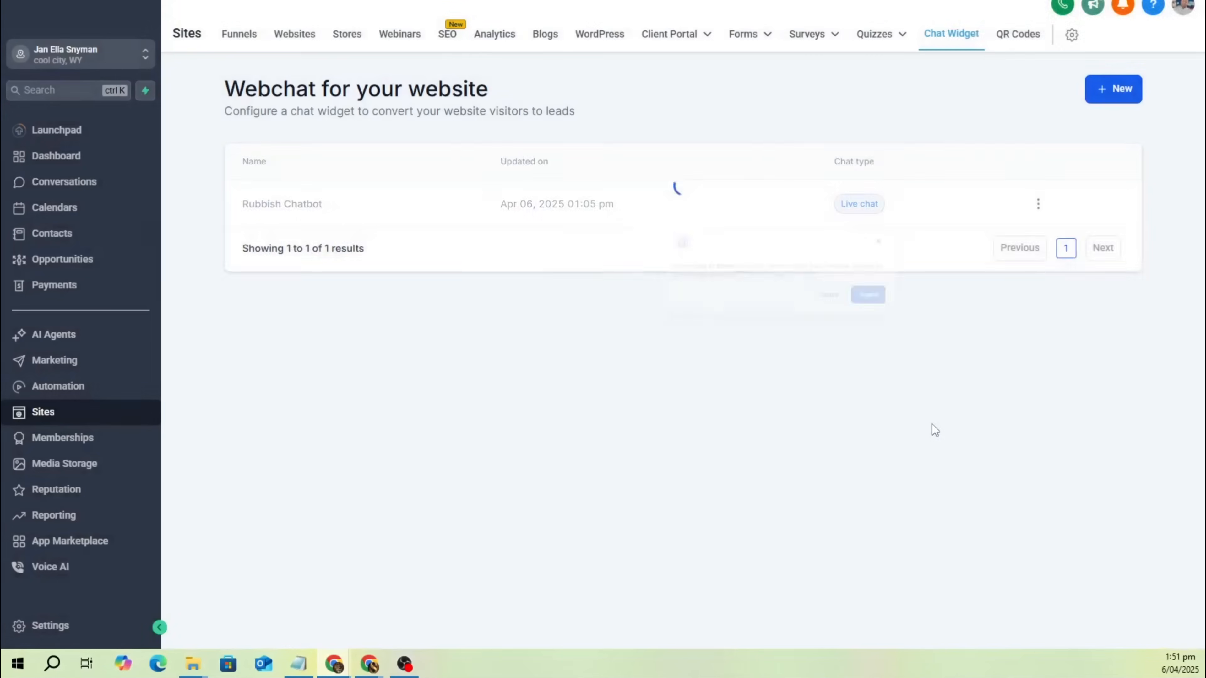
Open the account's list of automation workflows.
click(50, 387)
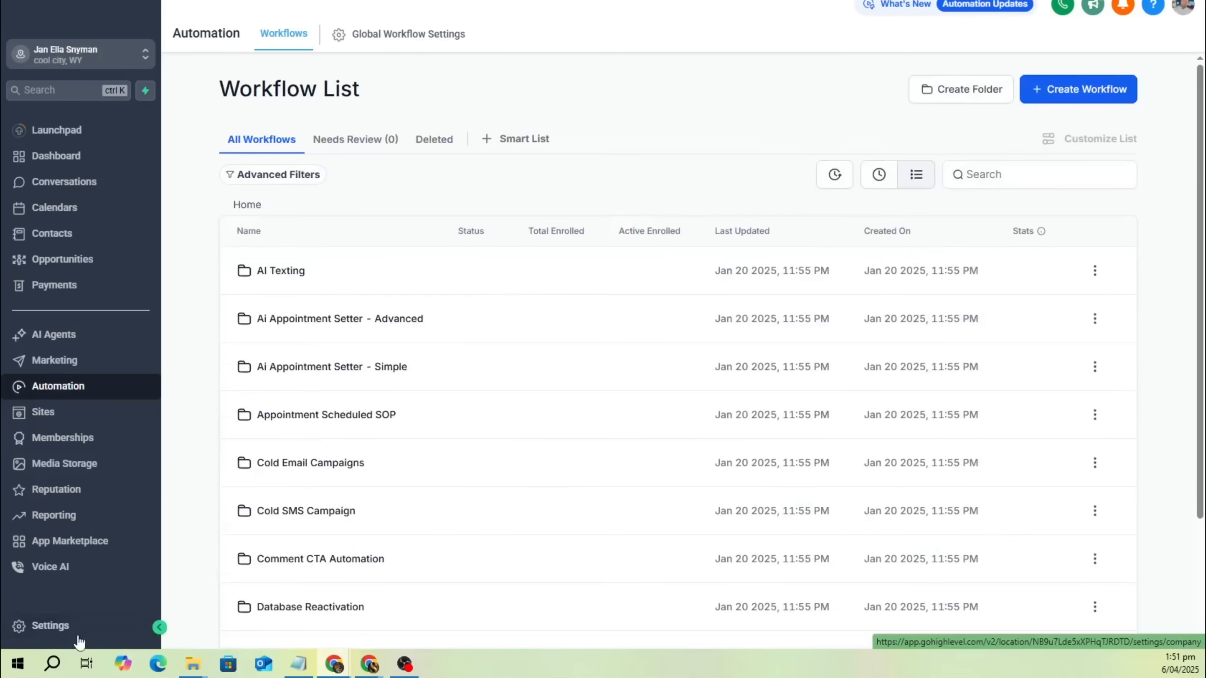
Delete the Book A Collection calendar in the account's calendar settings.
click(71, 627)
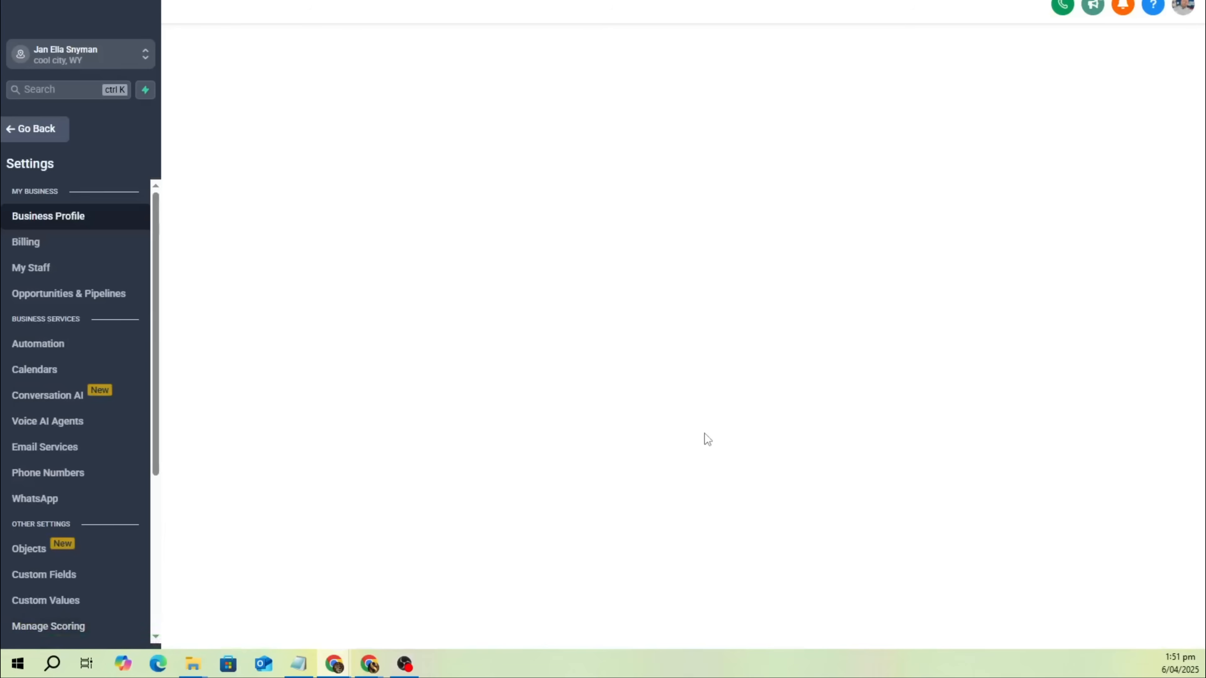
click(63, 373)
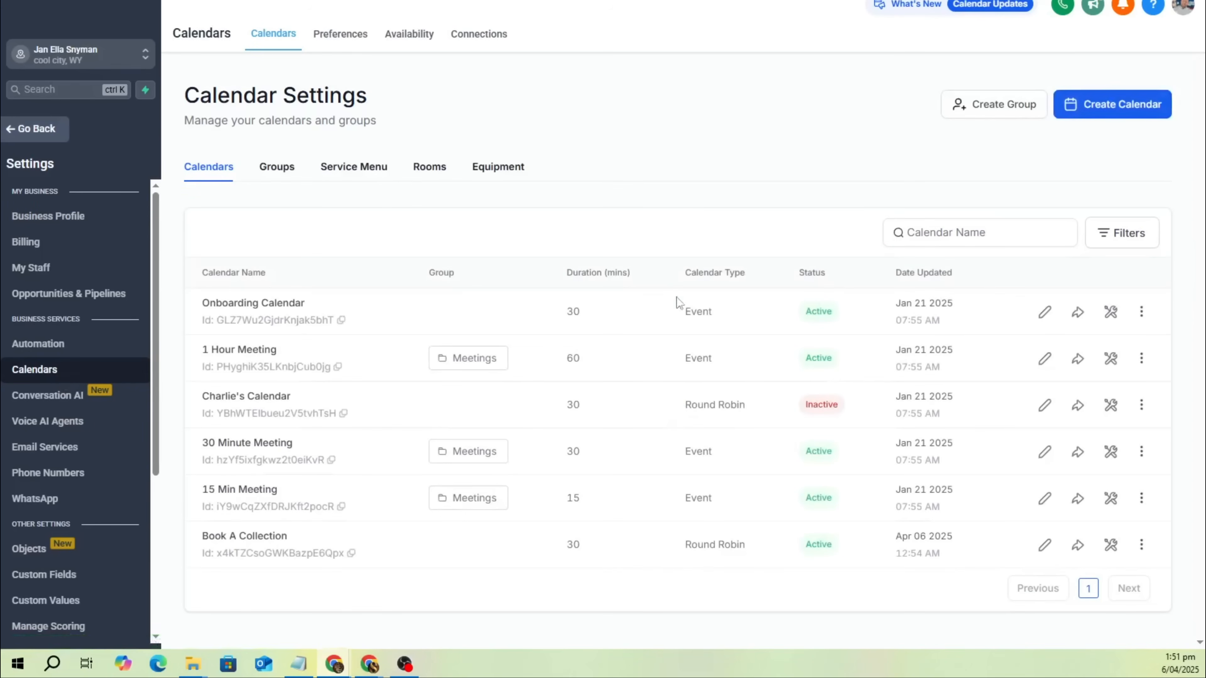
click(1141, 544)
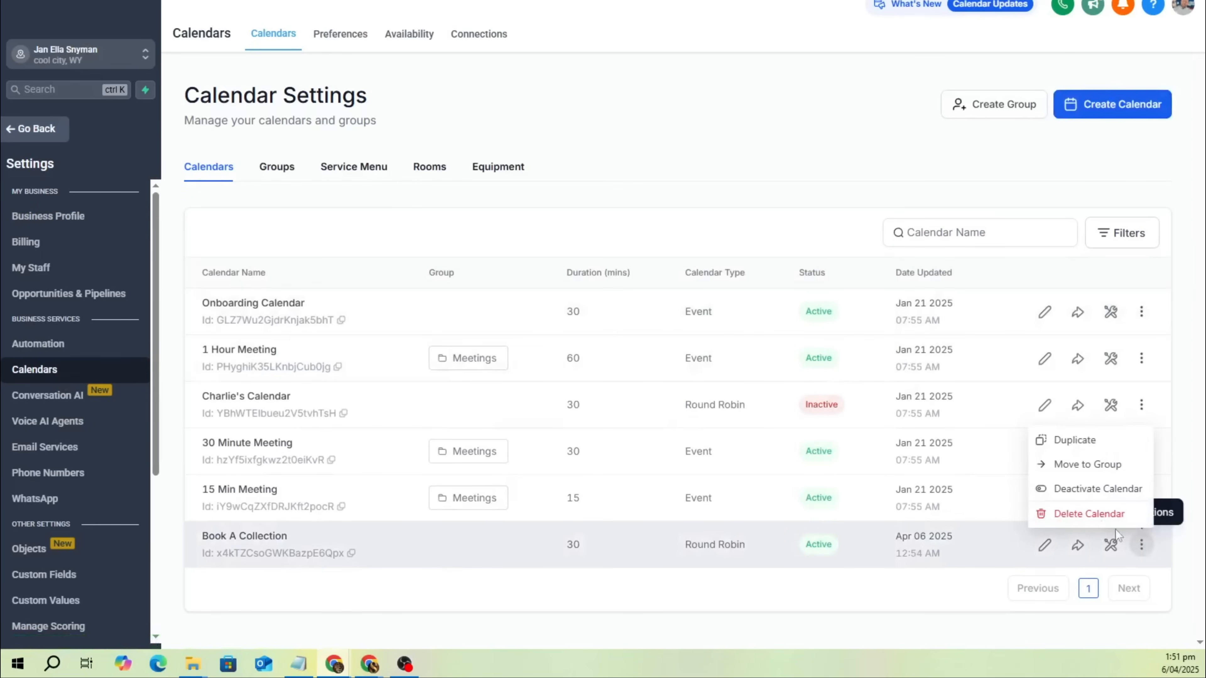
click(1093, 512)
click(829, 409)
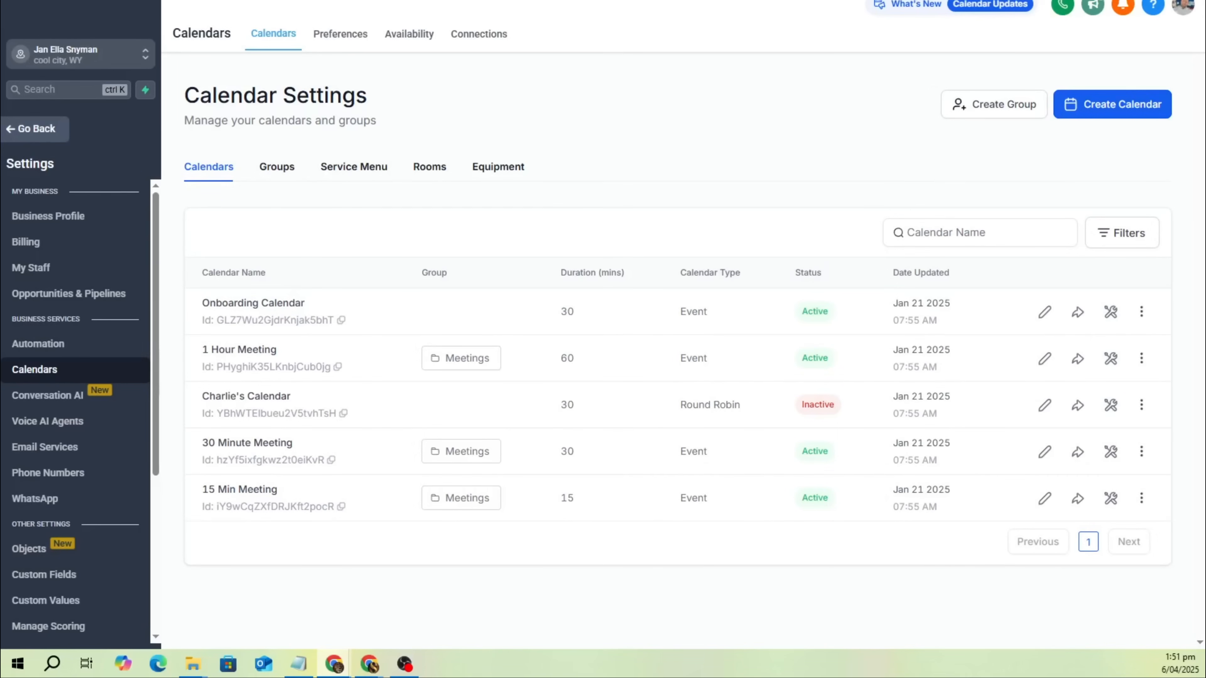
Bring the Skool window for The Voice Ai Agency Mentorship forward, maximize it and look through the courses in its classroom.
drag(1205, 66, 641, 59)
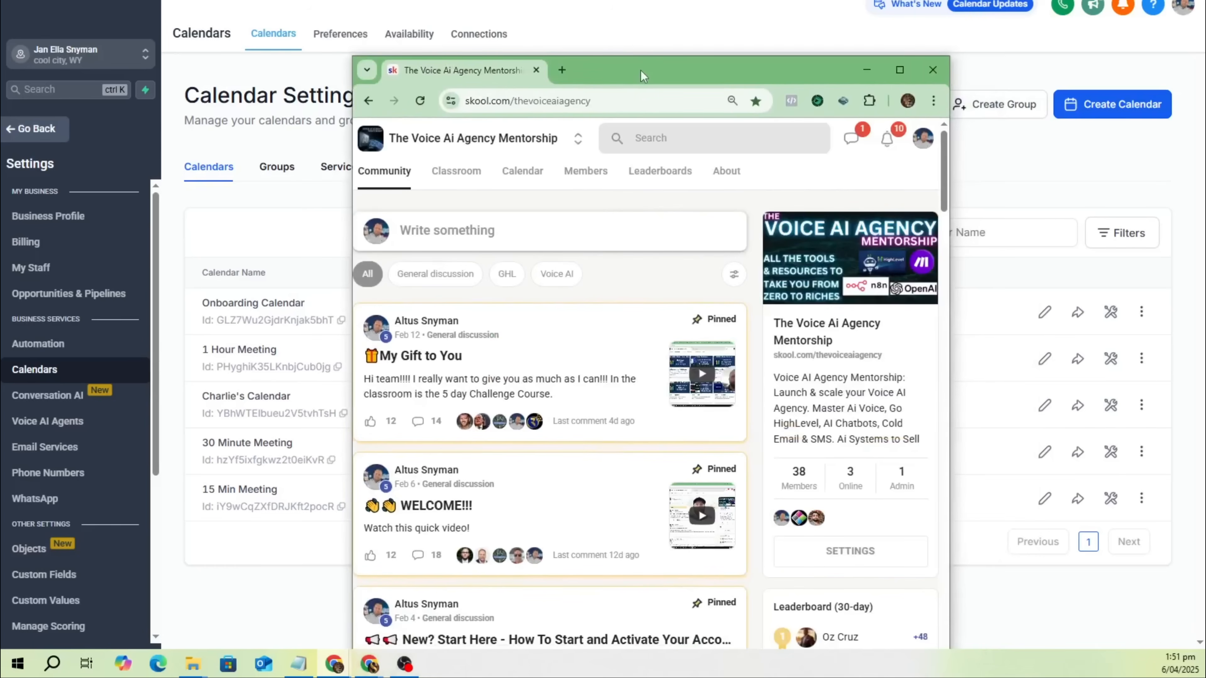
double_click(640, 71)
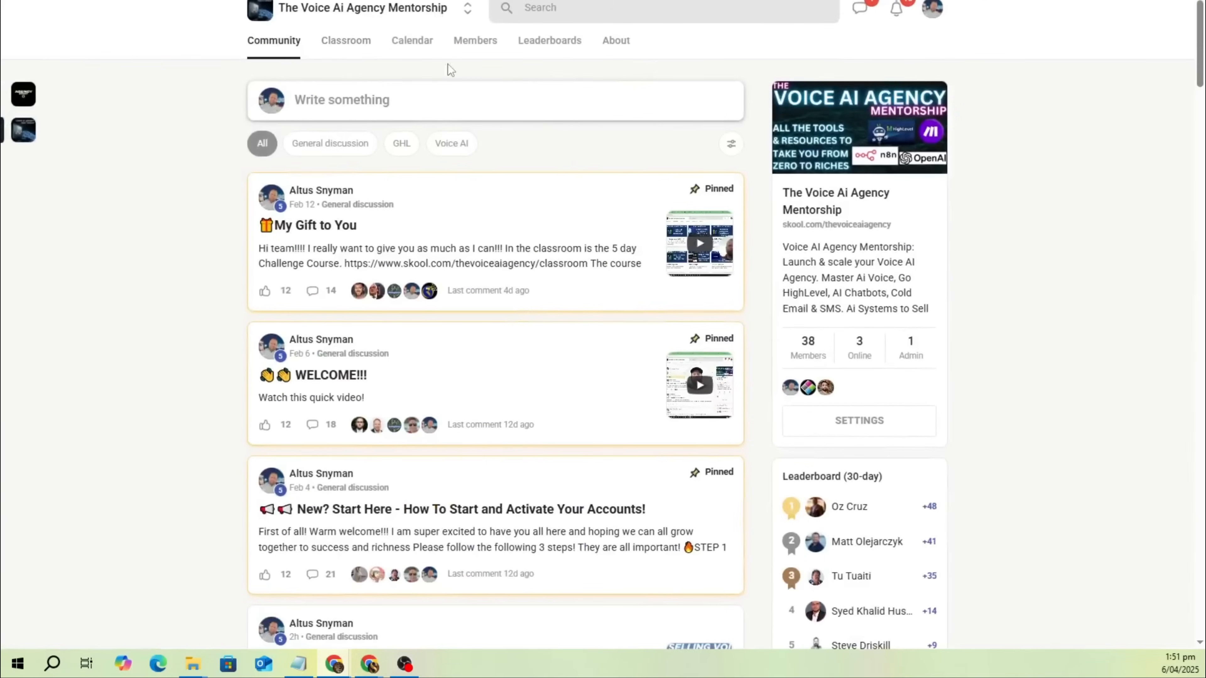
click(343, 47)
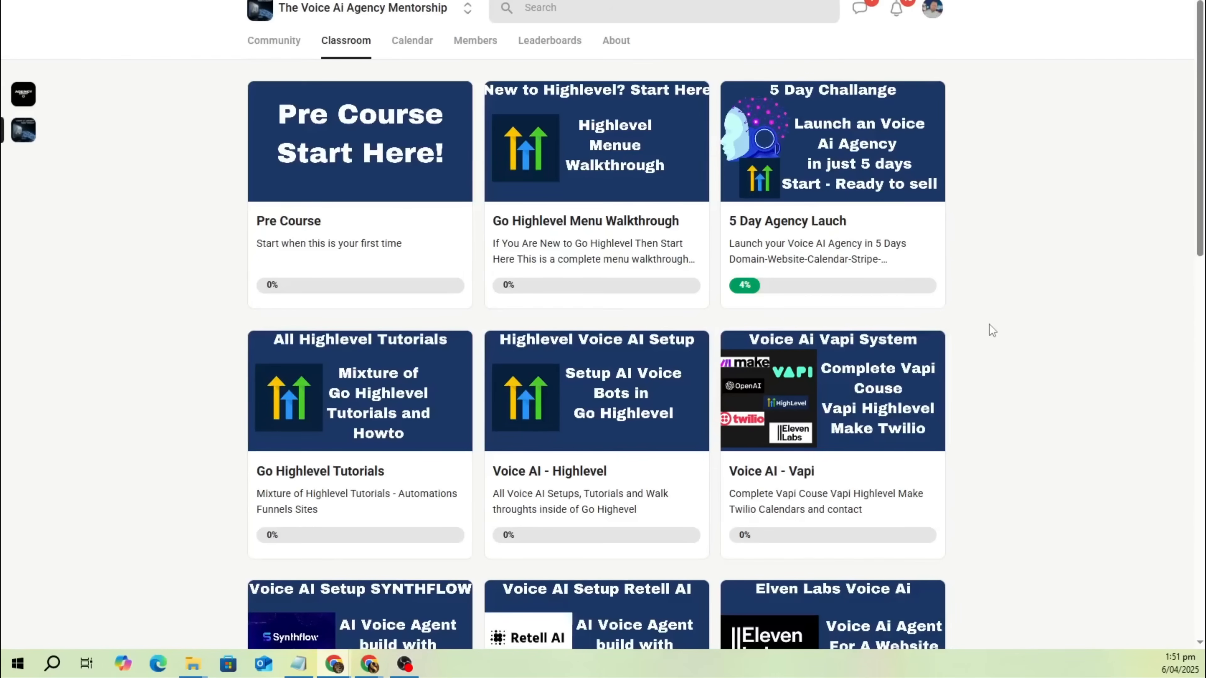
scroll(989, 311, down, 4)
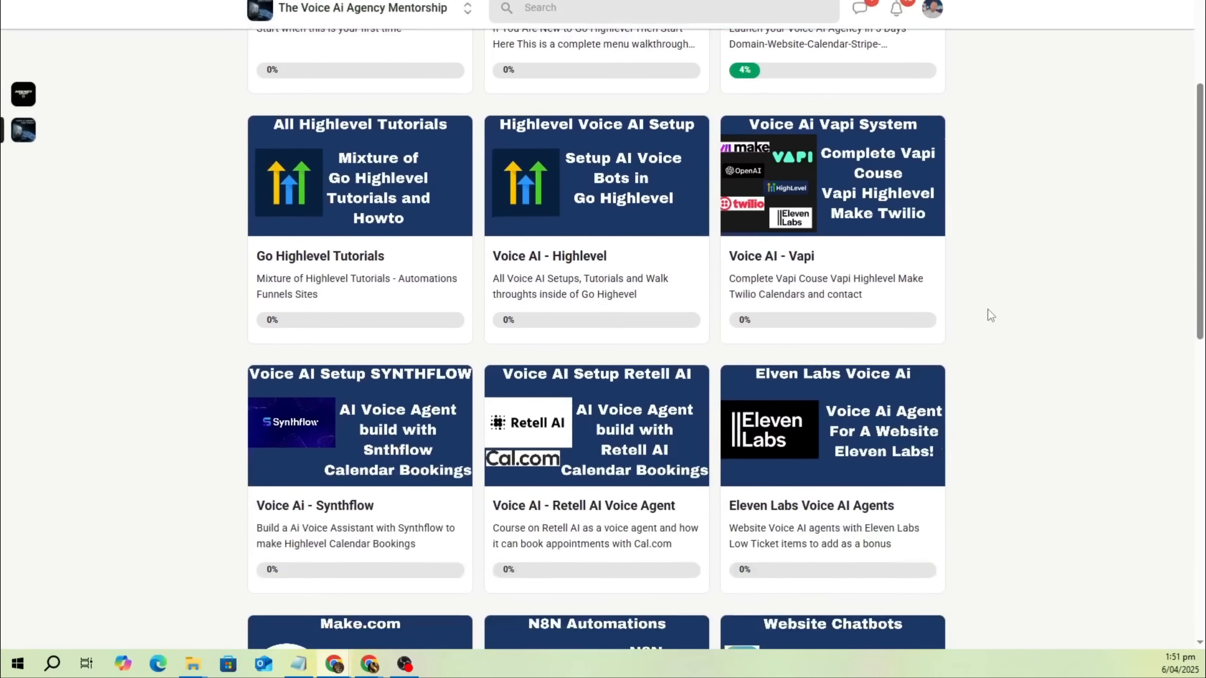
scroll(617, 313, down, 4)
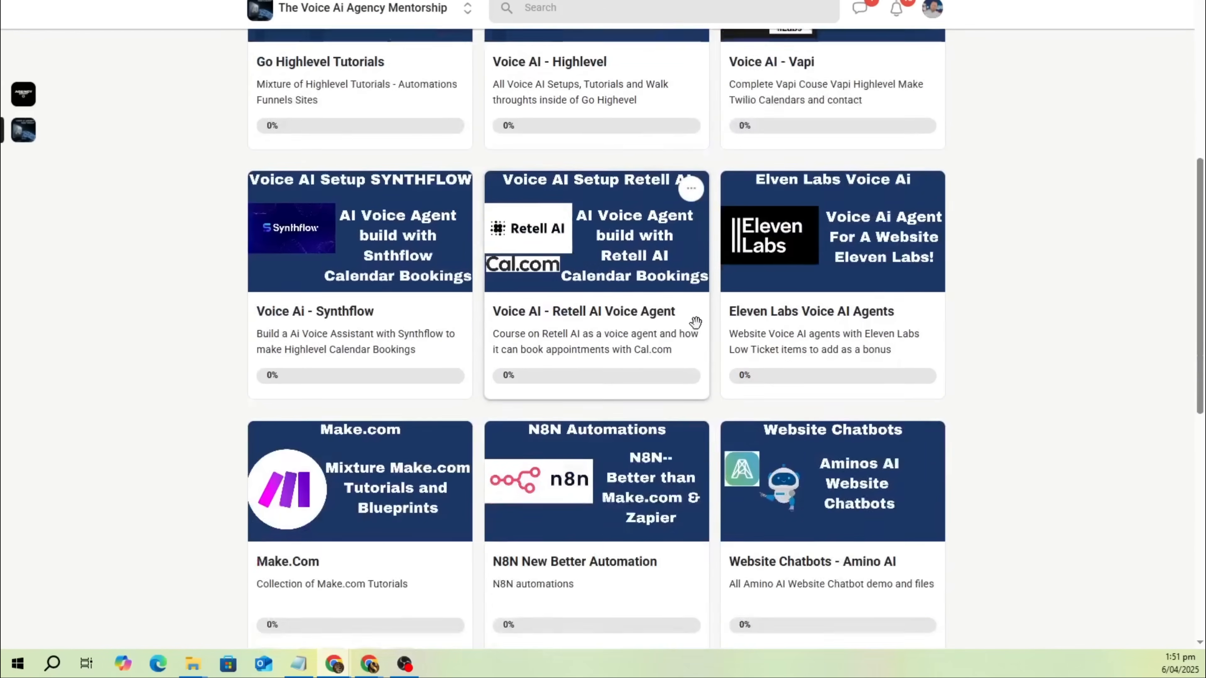
scroll(842, 430, down, 4)
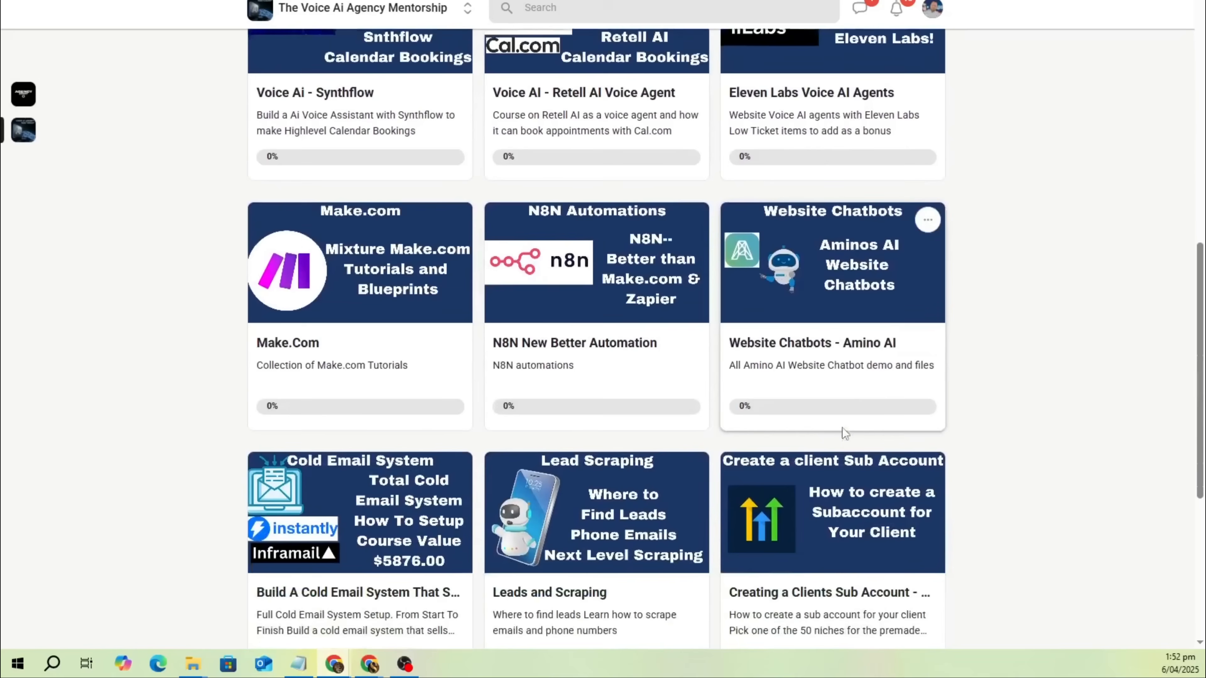
scroll(713, 361, down, 5)
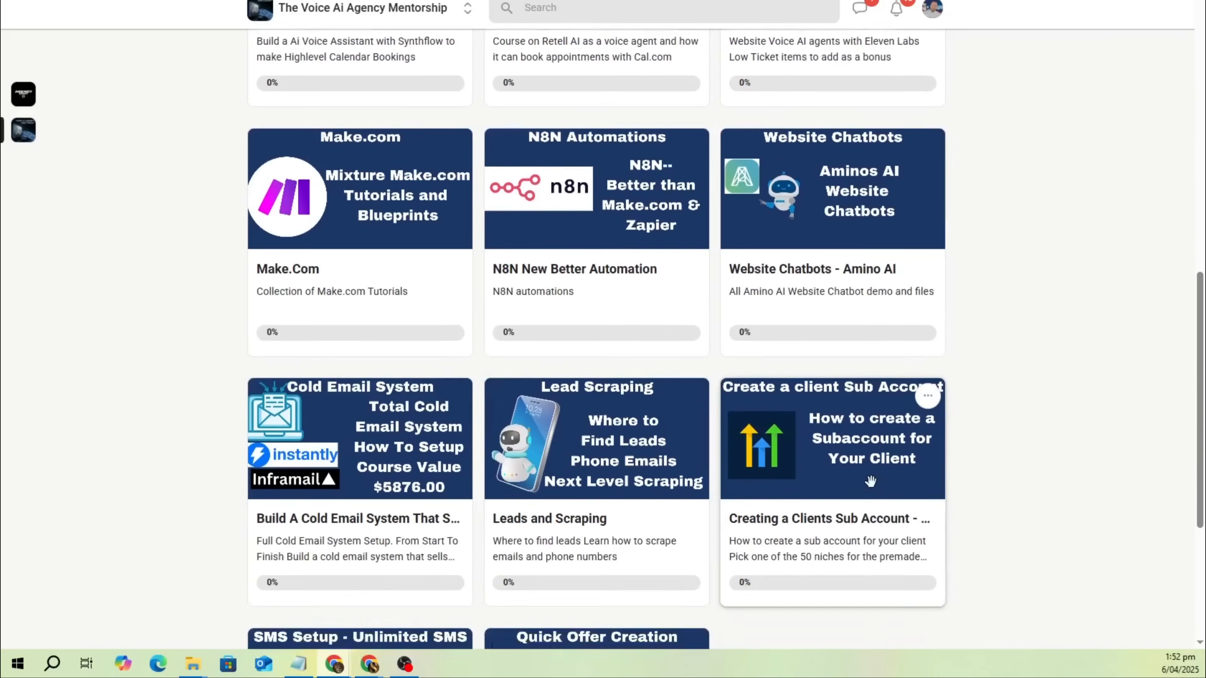
scroll(541, 157, up, 18)
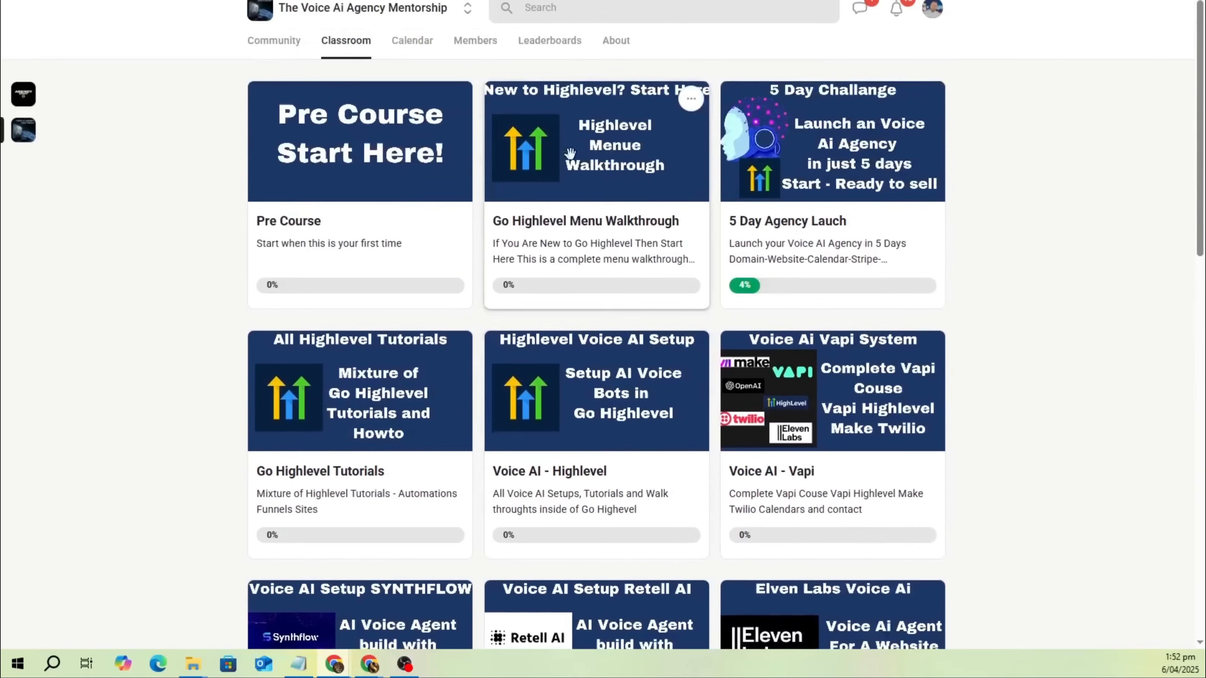
Review the mentorship's About page, including its description and list of what members get.
click(617, 41)
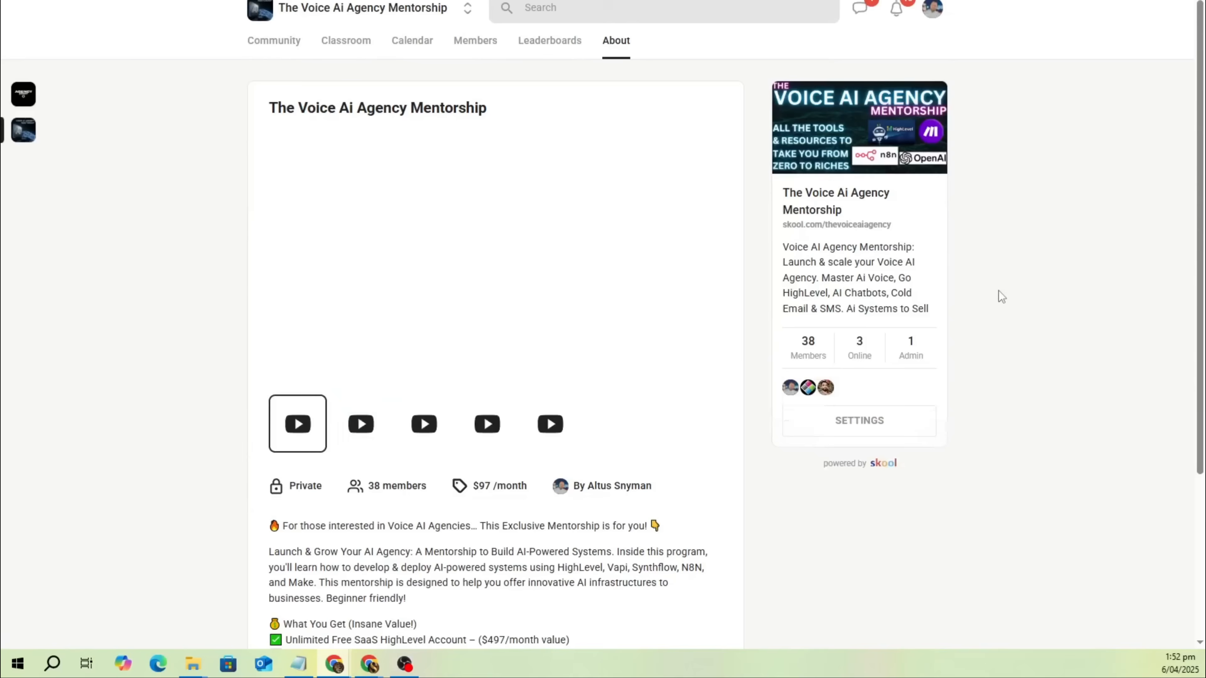
scroll(625, 393, down, 5)
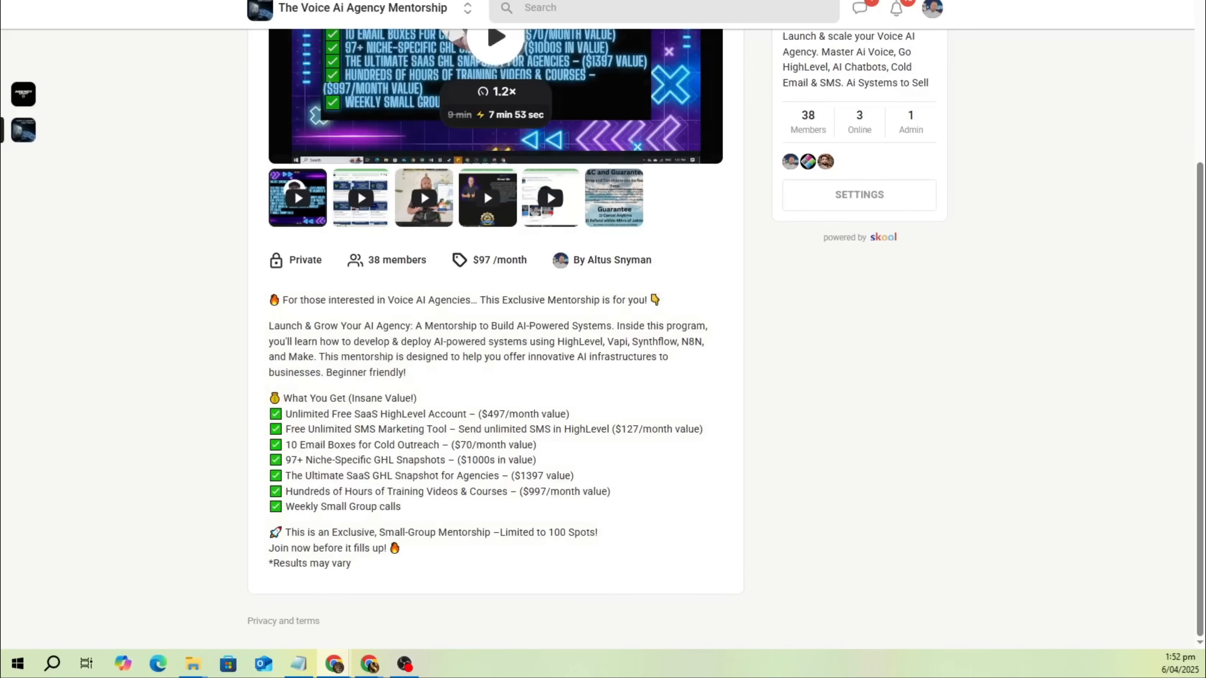
scroll(251, 164, up, 5)
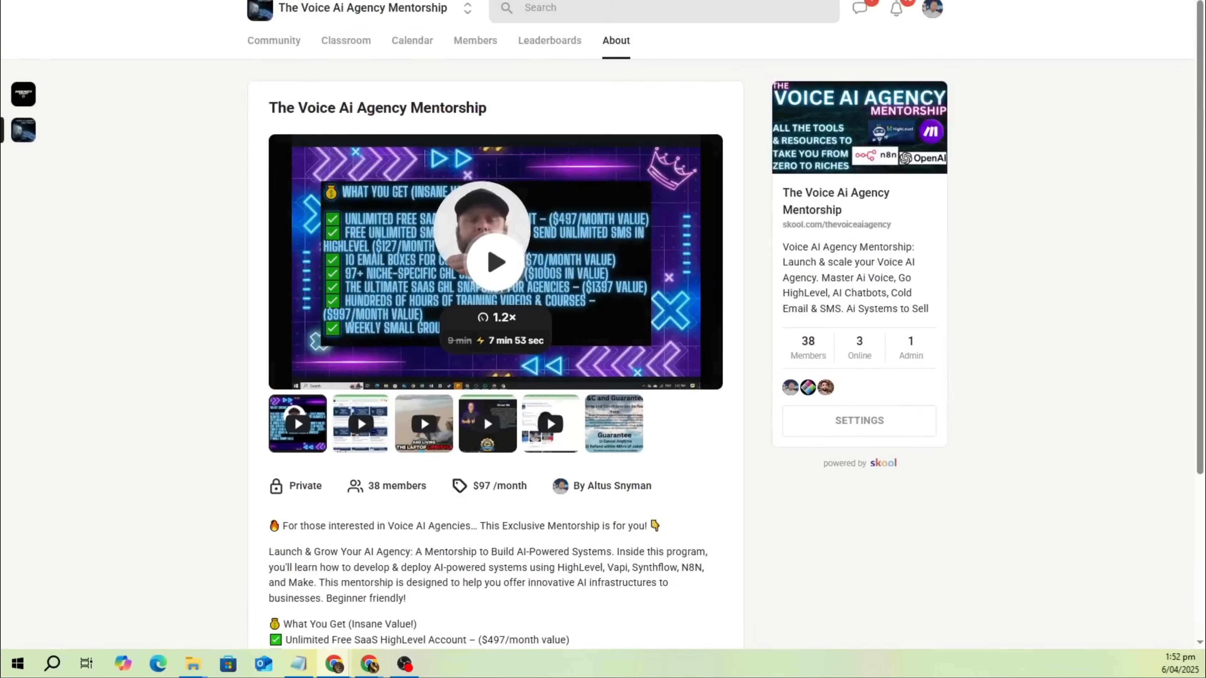
Return to the mentorship's community feed and open the post "Ai Voice Site in Lovable".
click(24, 130)
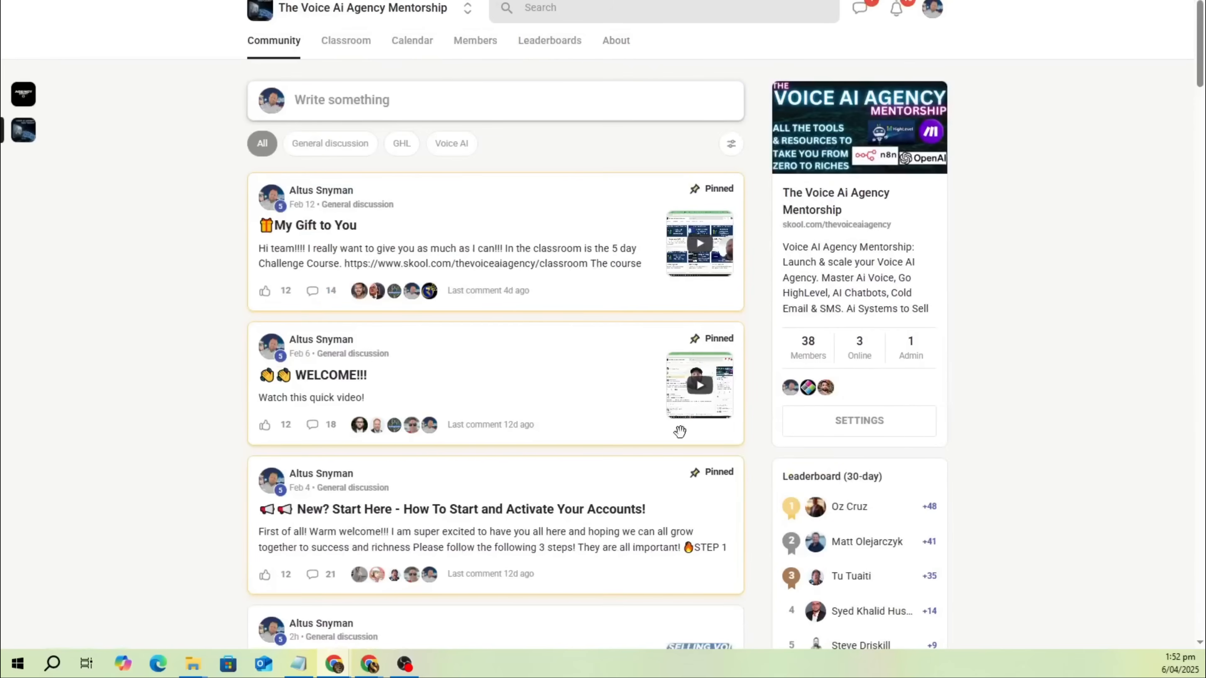
scroll(550, 397, down, 3)
scroll(549, 397, down, 4)
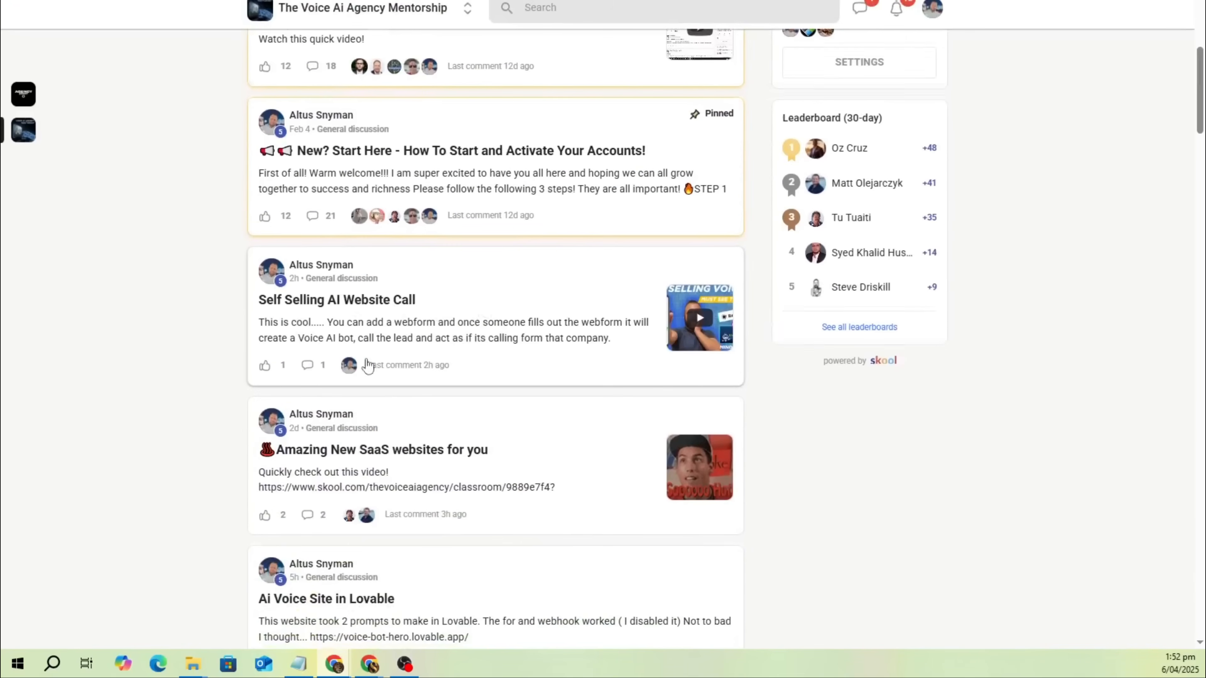
scroll(369, 366, down, 4)
click(359, 404)
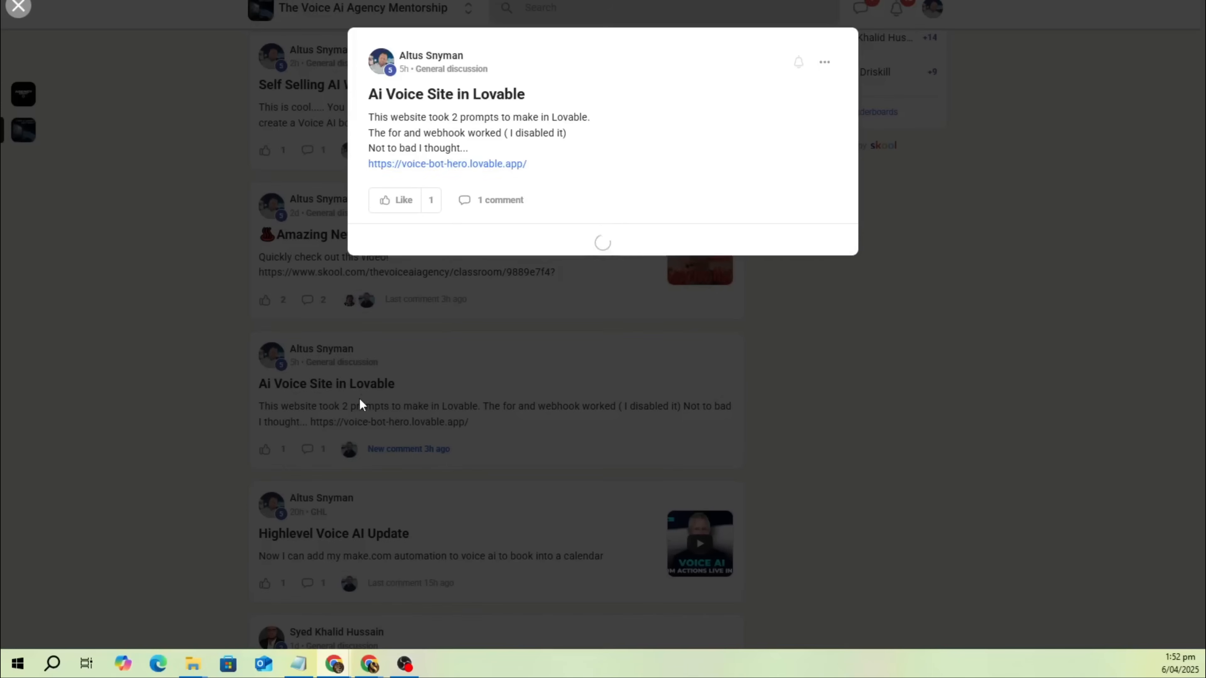